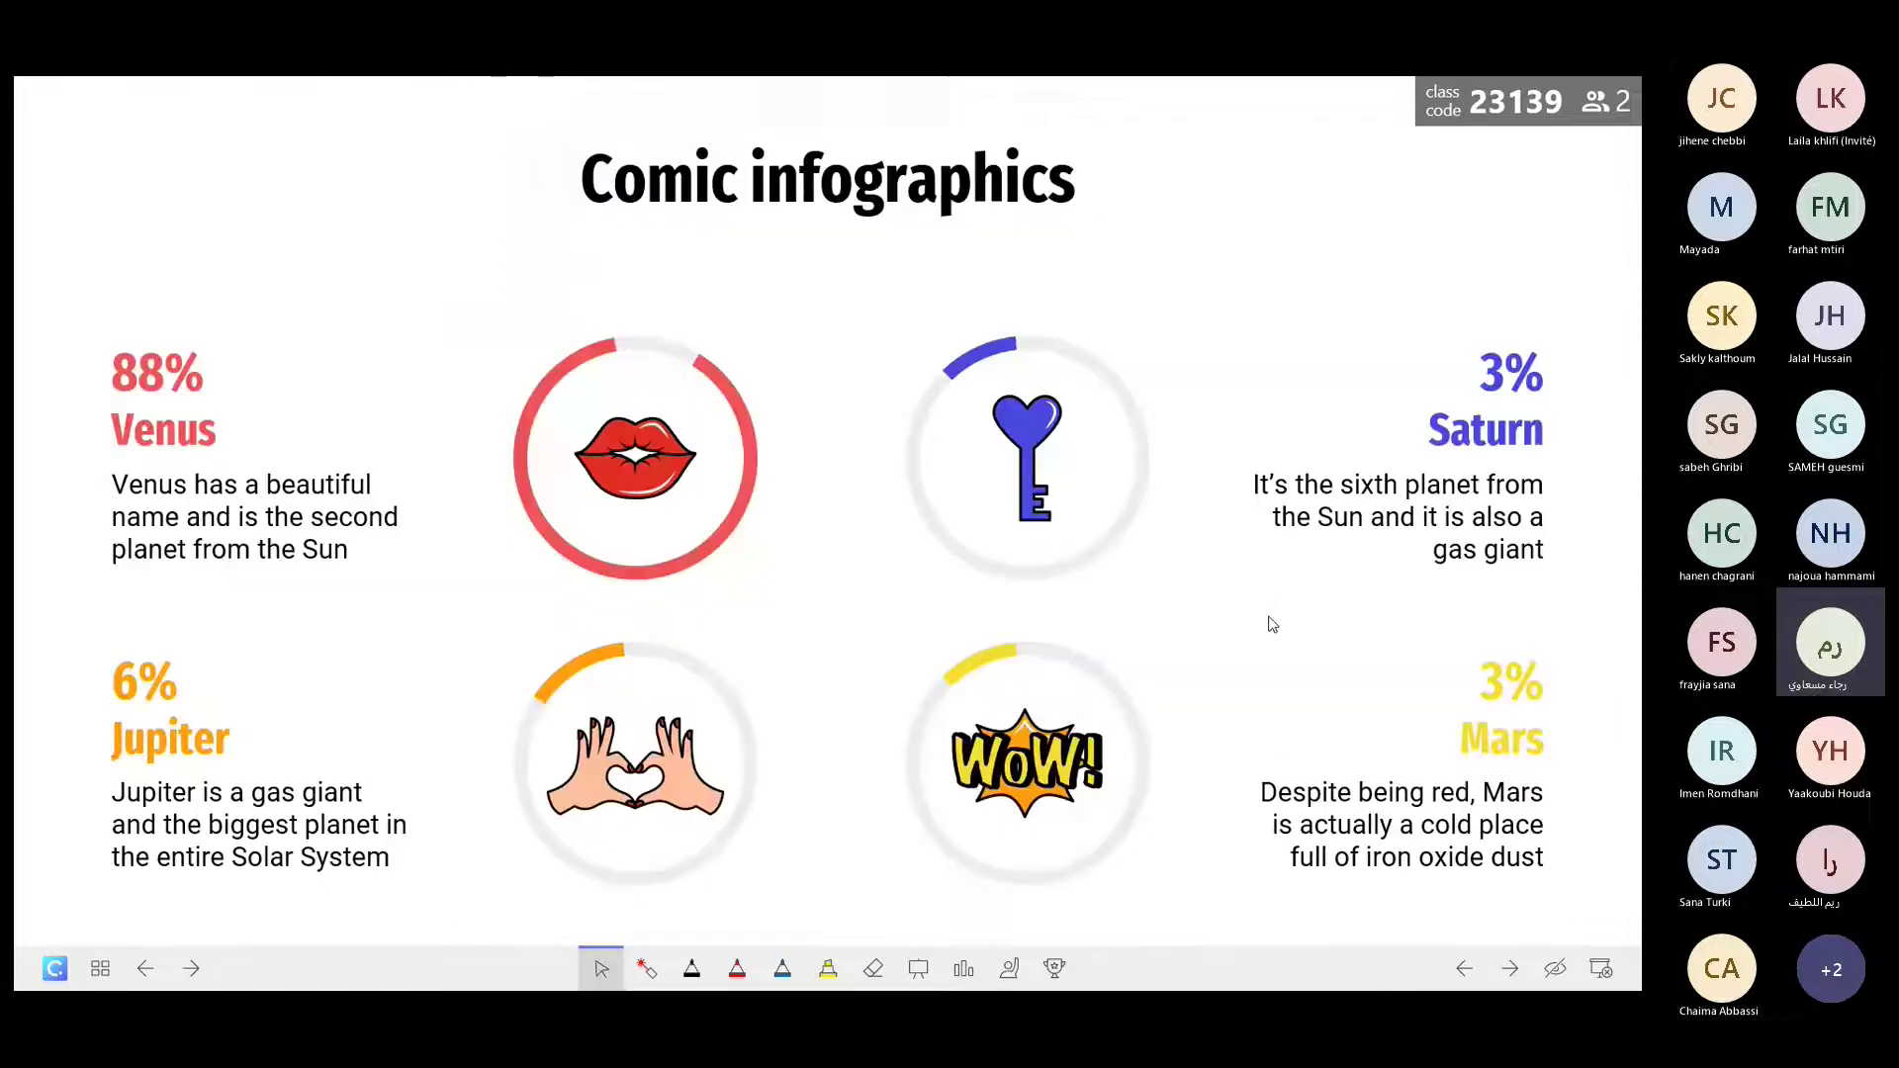
# Step back to the Book Creator slide and exit the slideshow into Normal view.
pyautogui.press('Left')
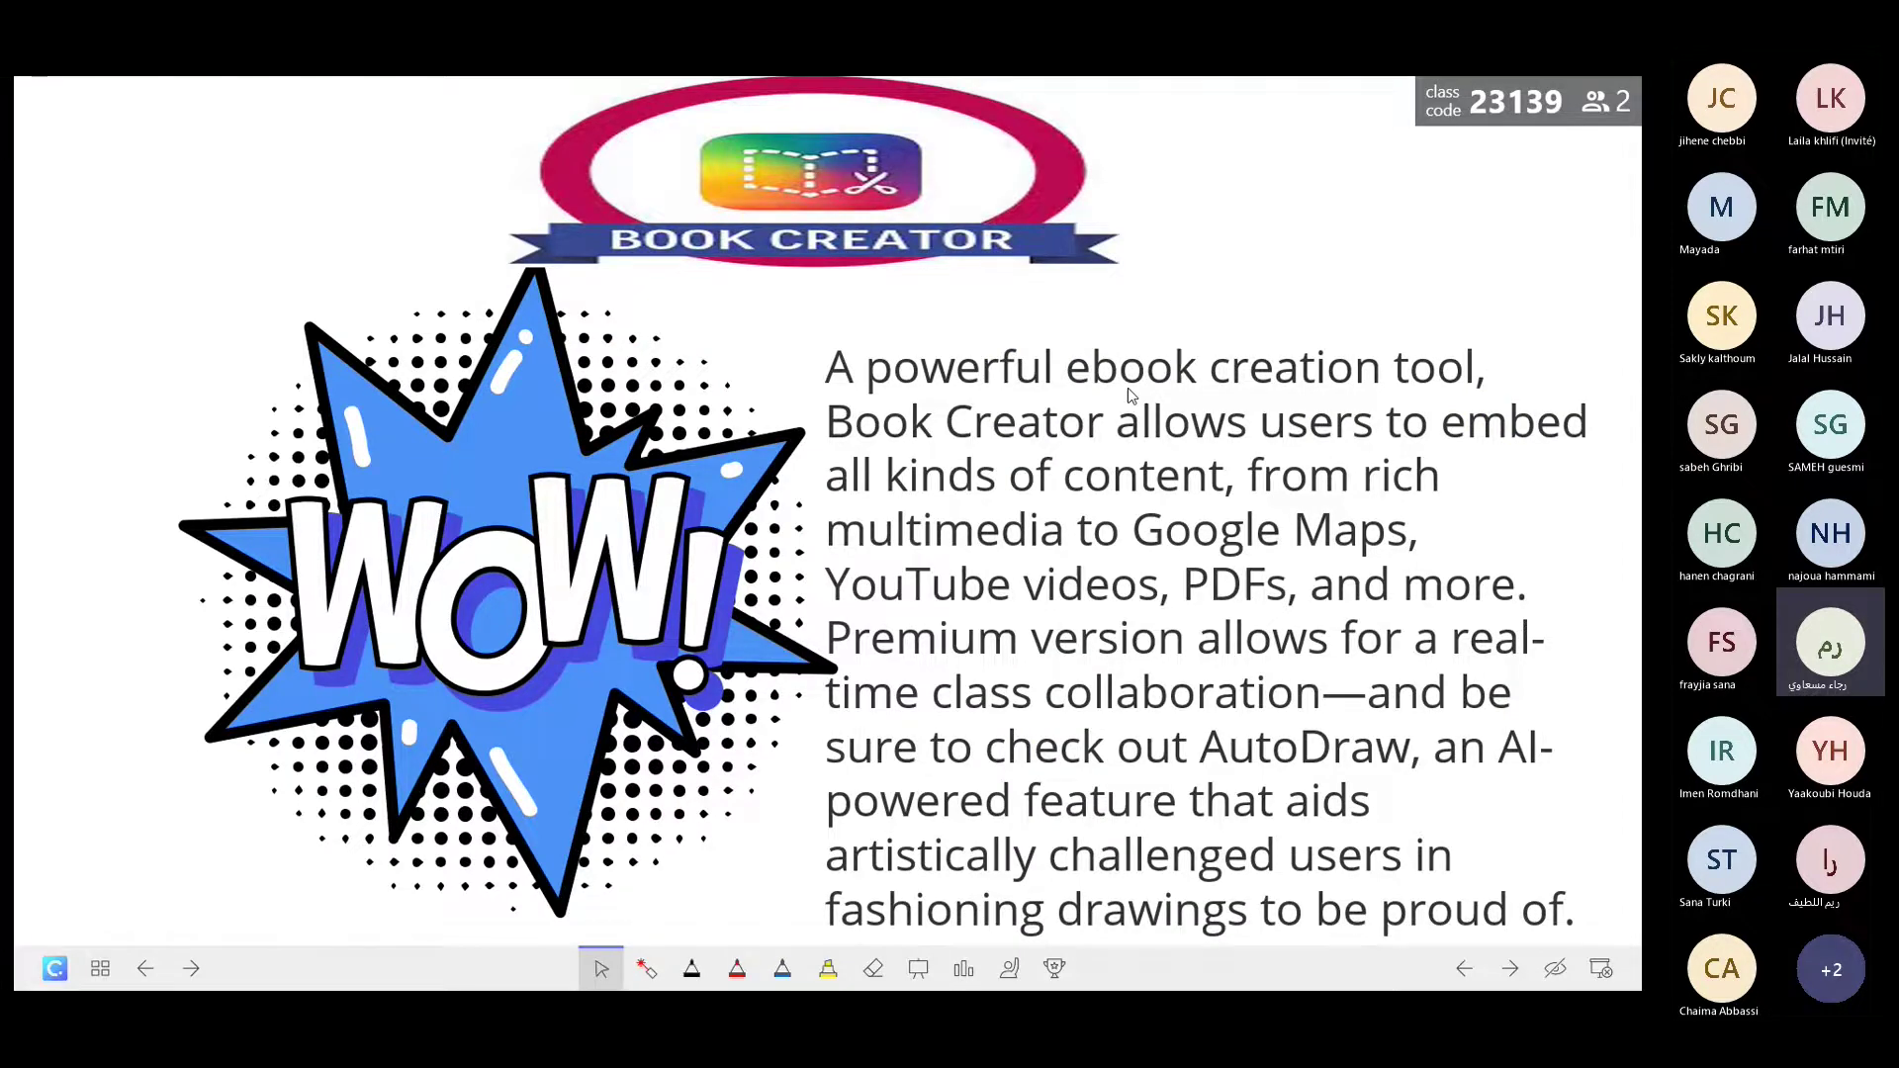
pyautogui.press('Escape')
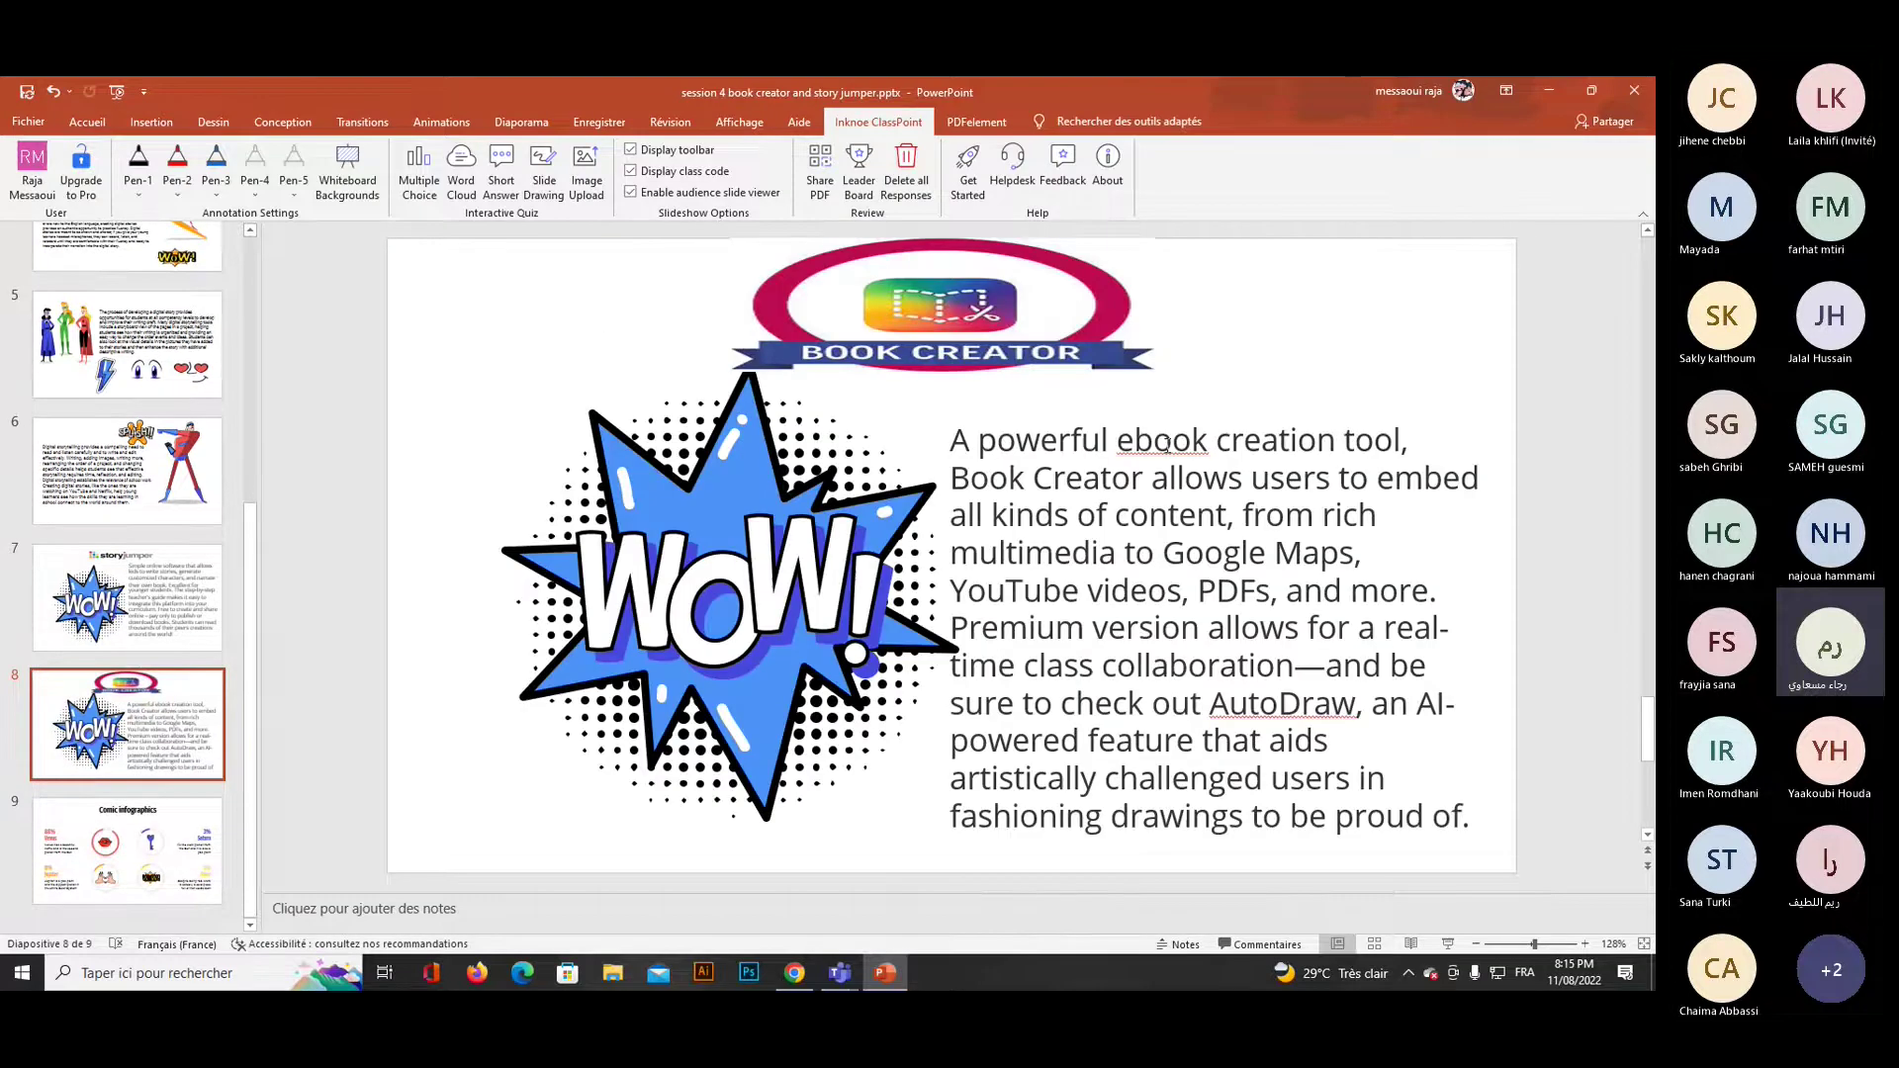
# Save the presentation, close PowerPoint, and bring the Book Creator website in Chrome forward.
pyautogui.hotkey('ctrl', 's')
pyautogui.press('Return')
pyautogui.hotkey('alt', 'F4')
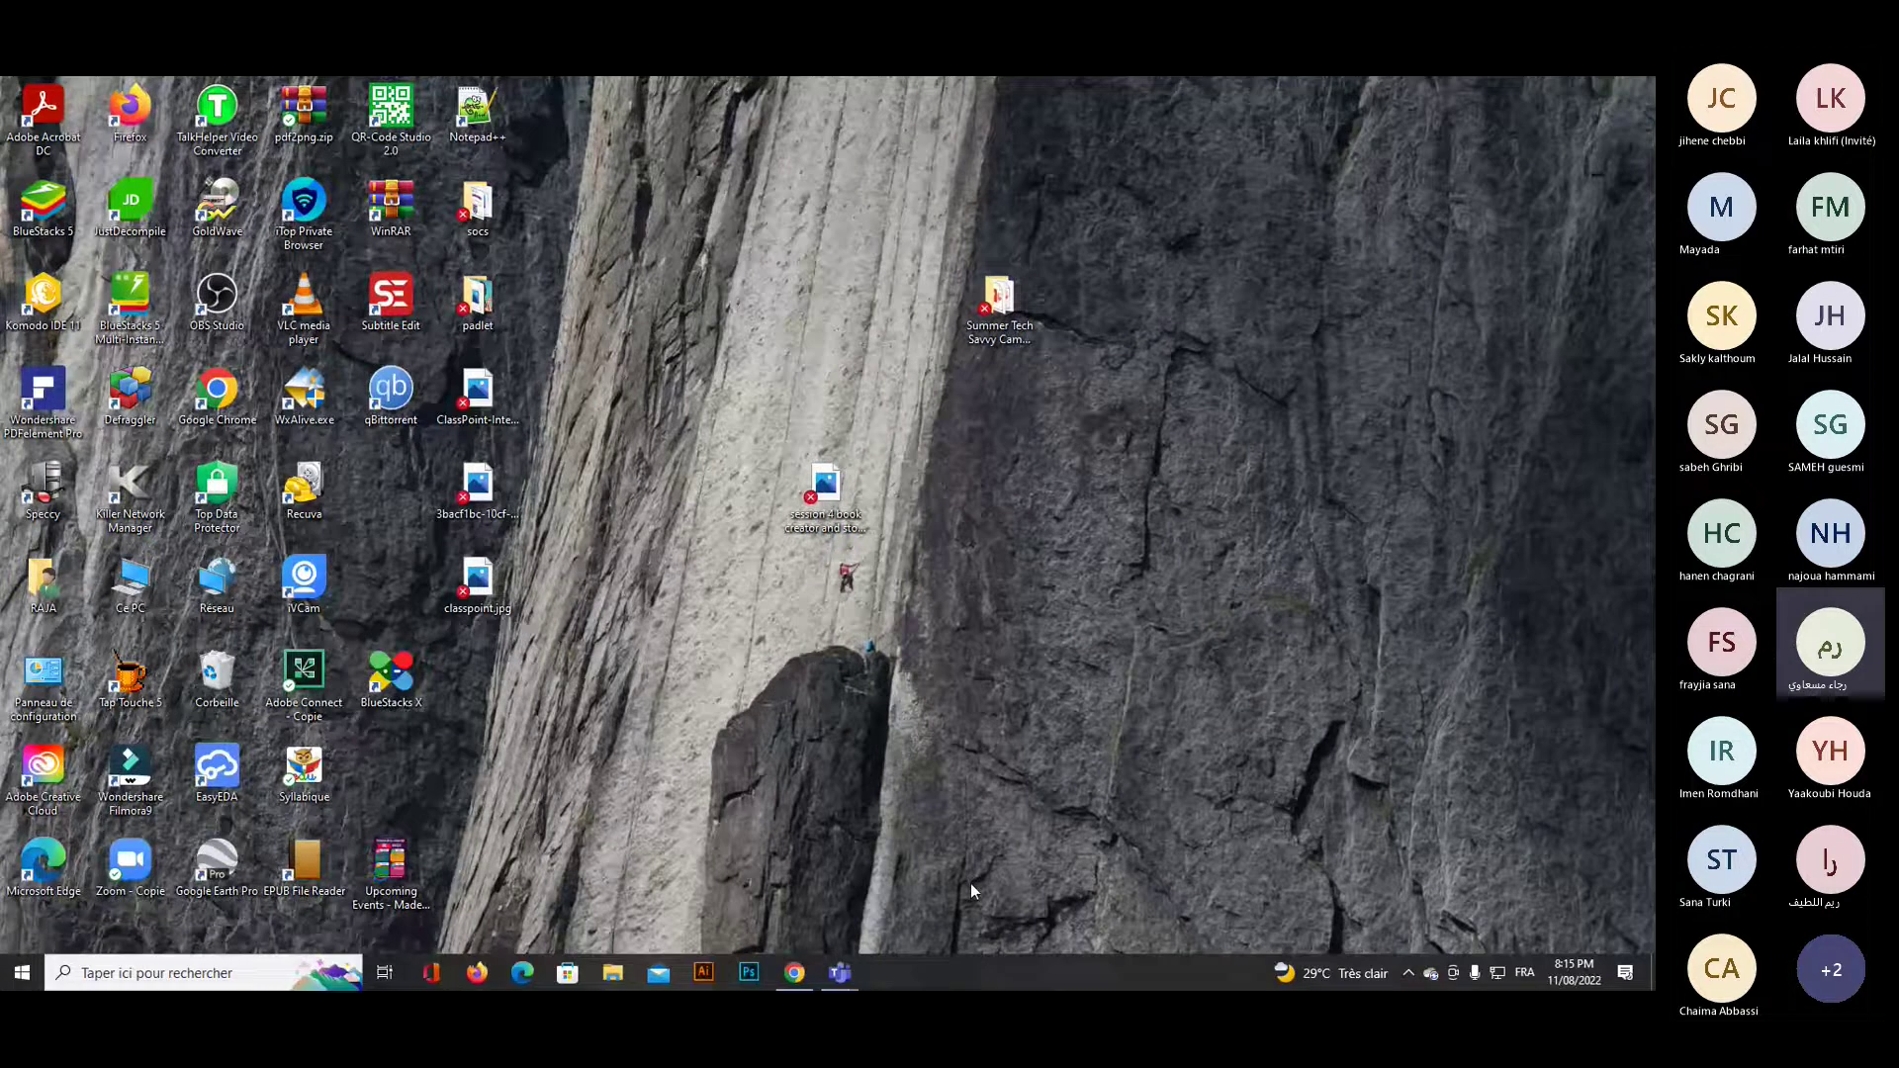
pyautogui.click(795, 972)
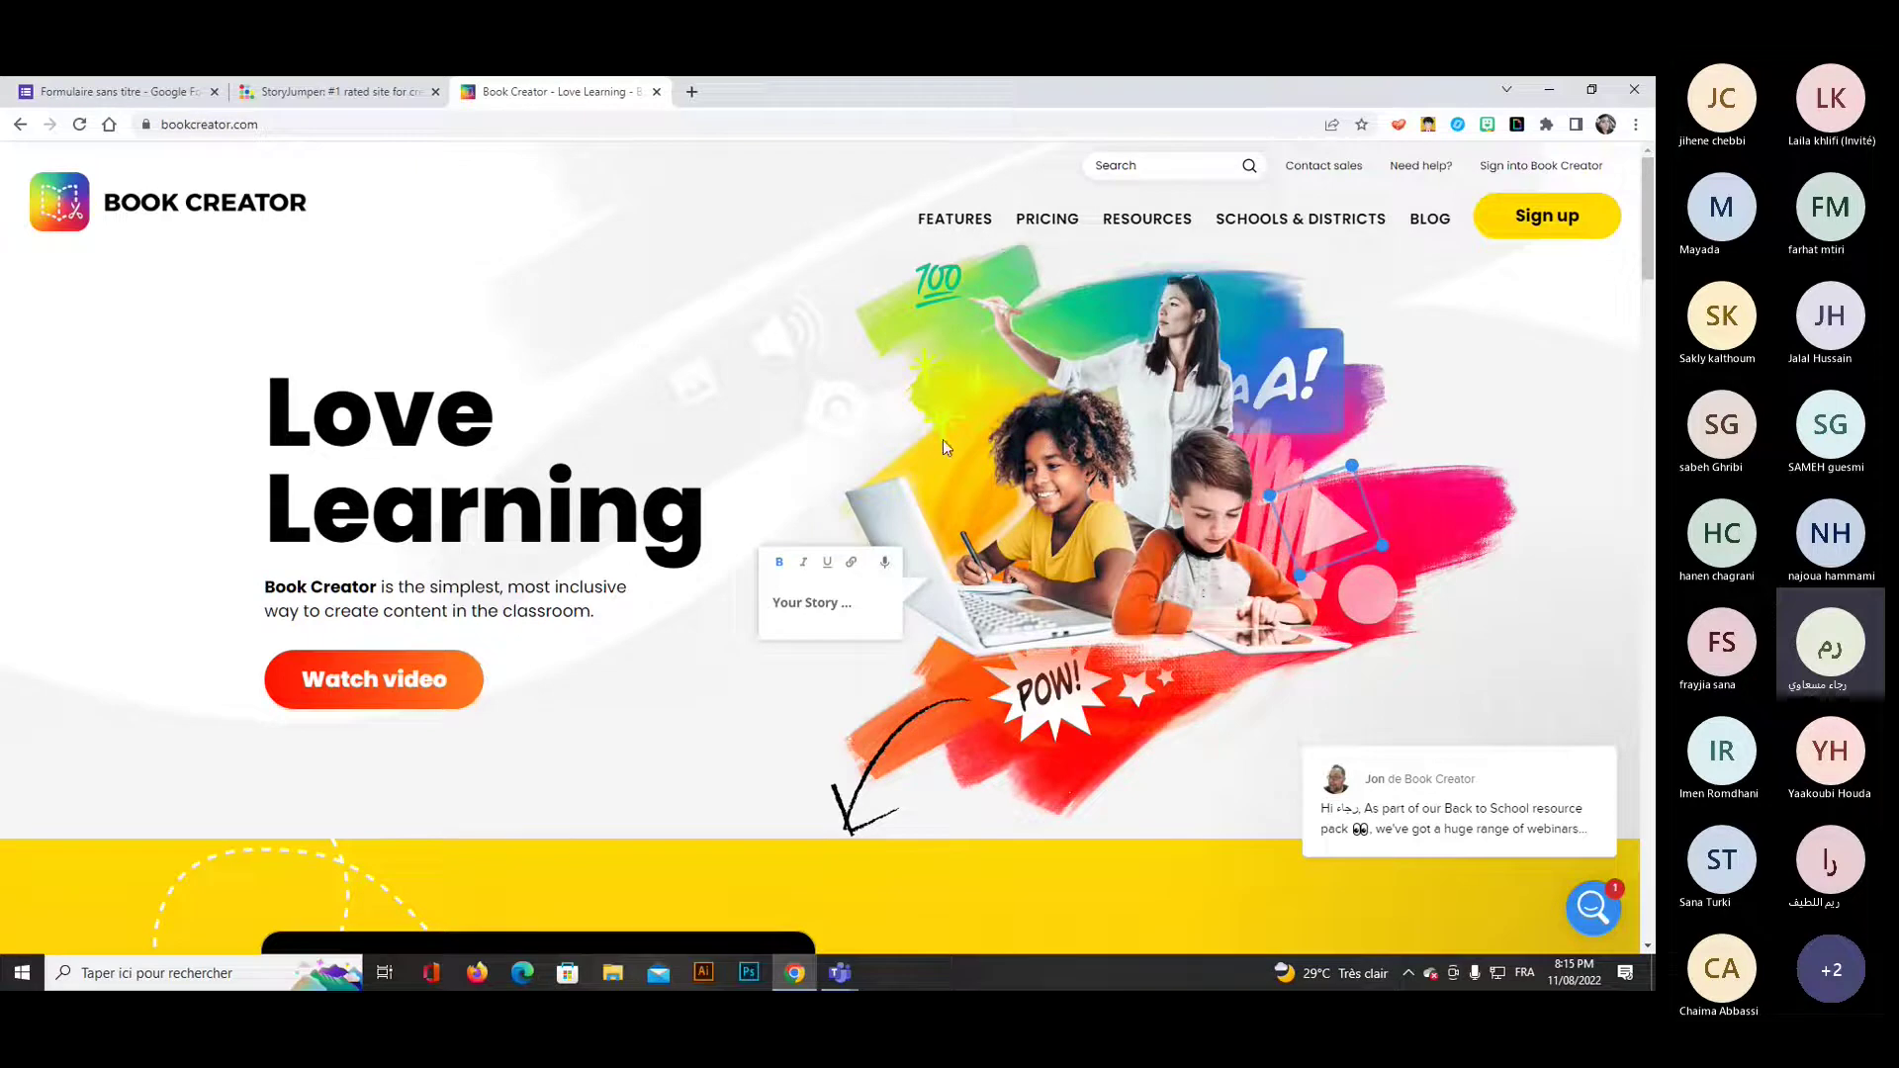
# Admit everyone waiting in the Teams meeting lobby with 'Autoriser tout le monde'.
pyautogui.click(840, 975)
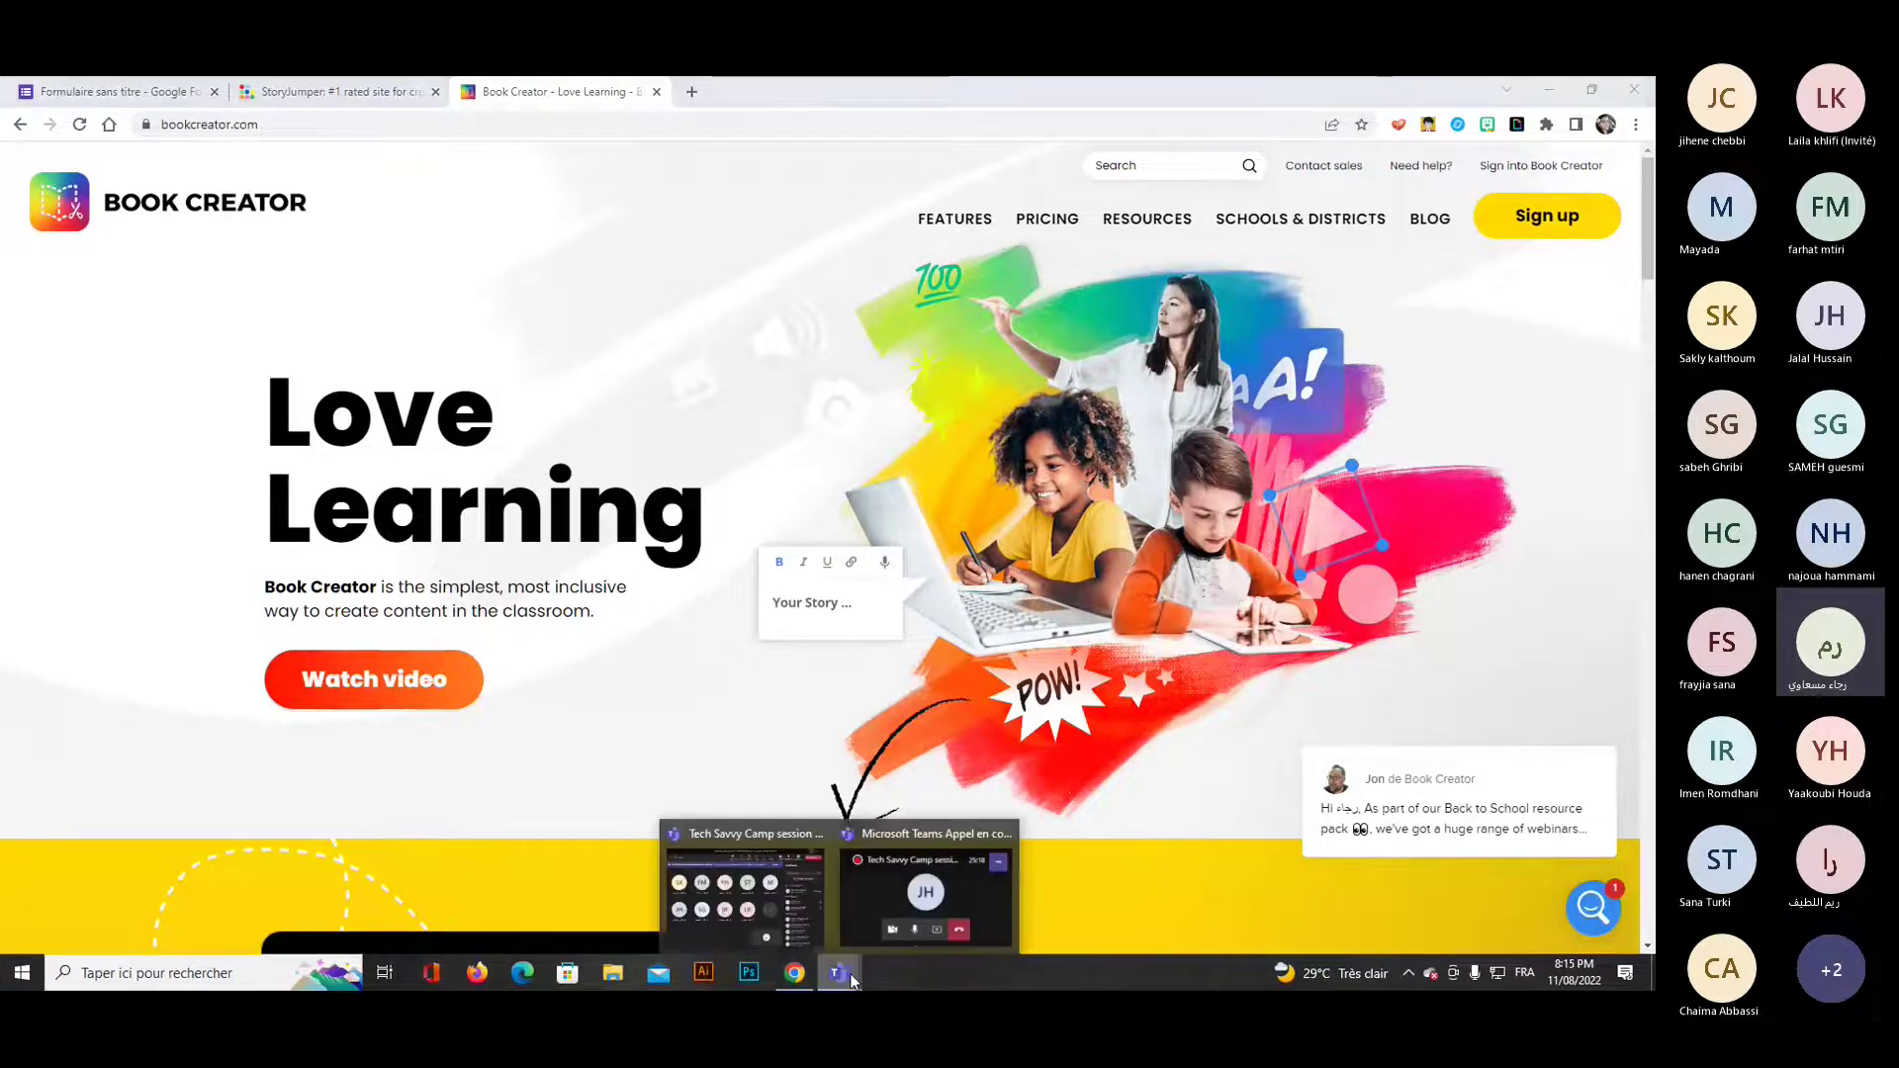
pyautogui.click(752, 891)
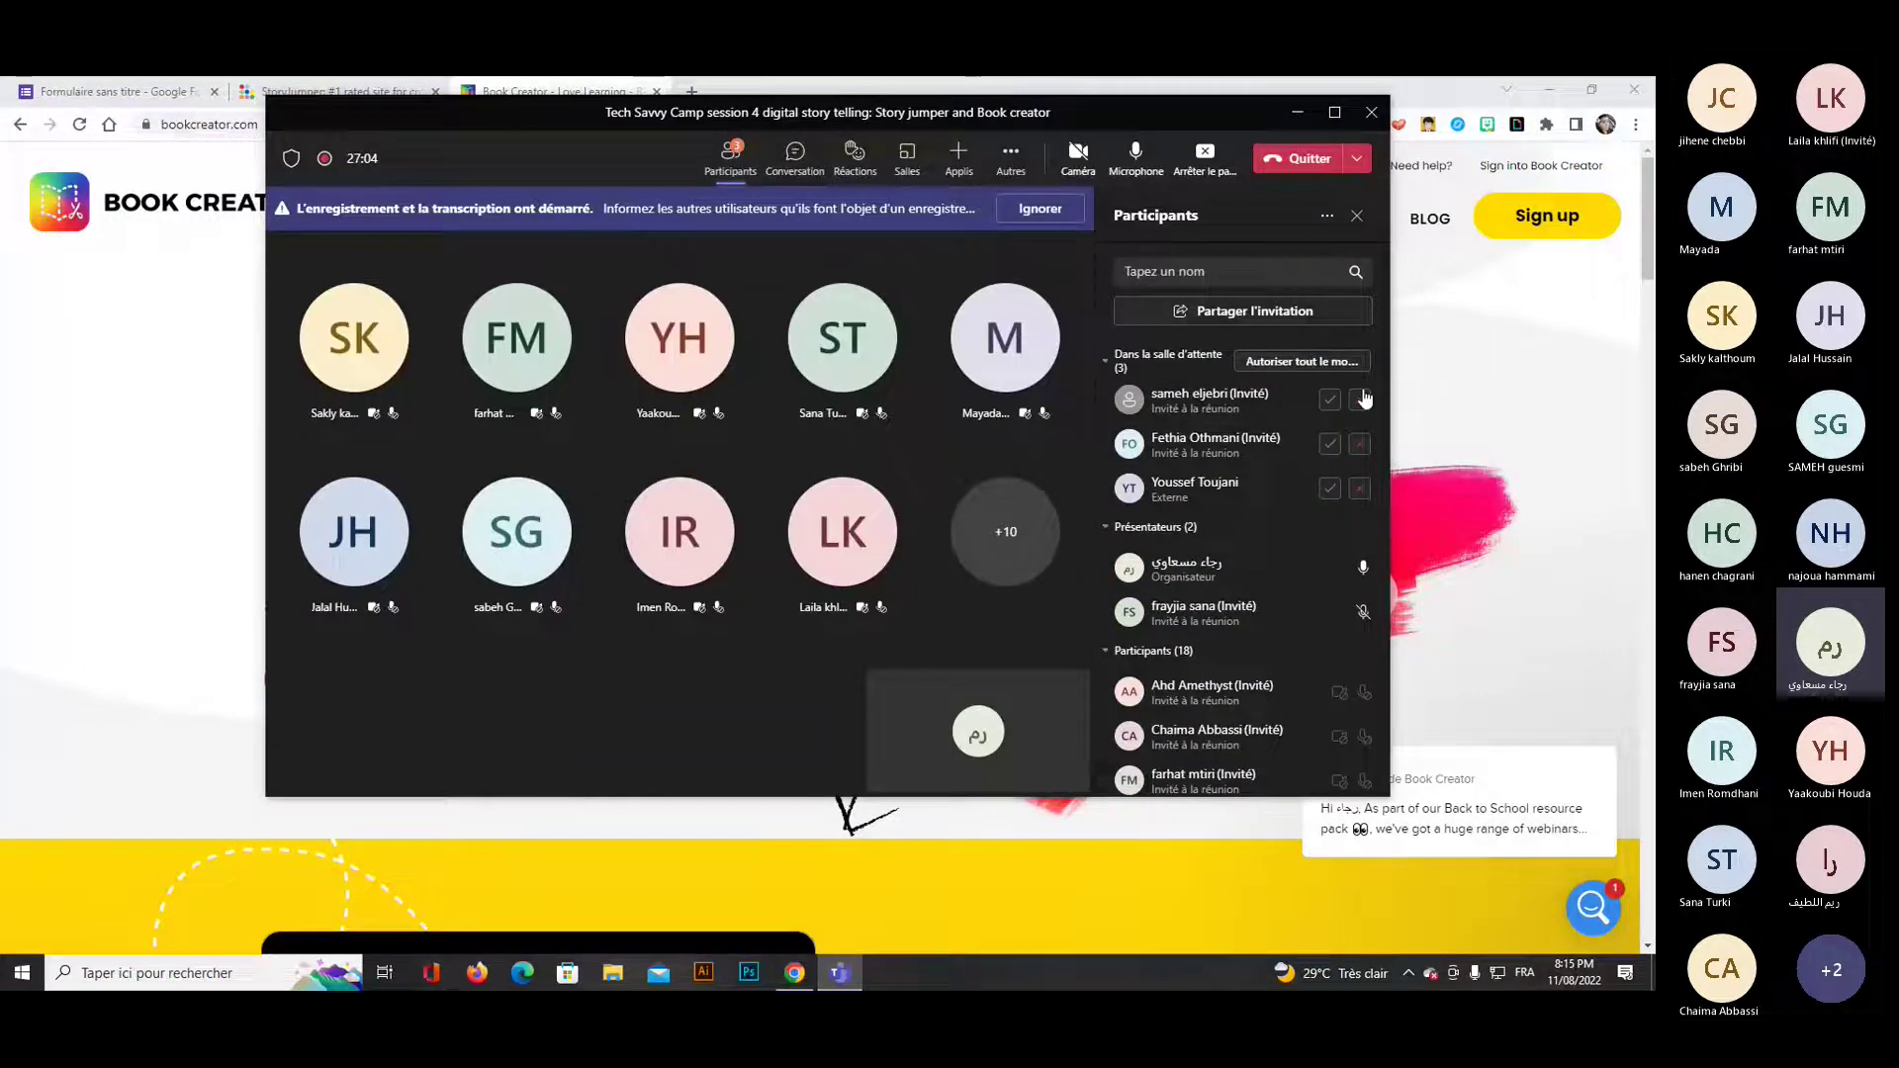
pyautogui.click(1335, 361)
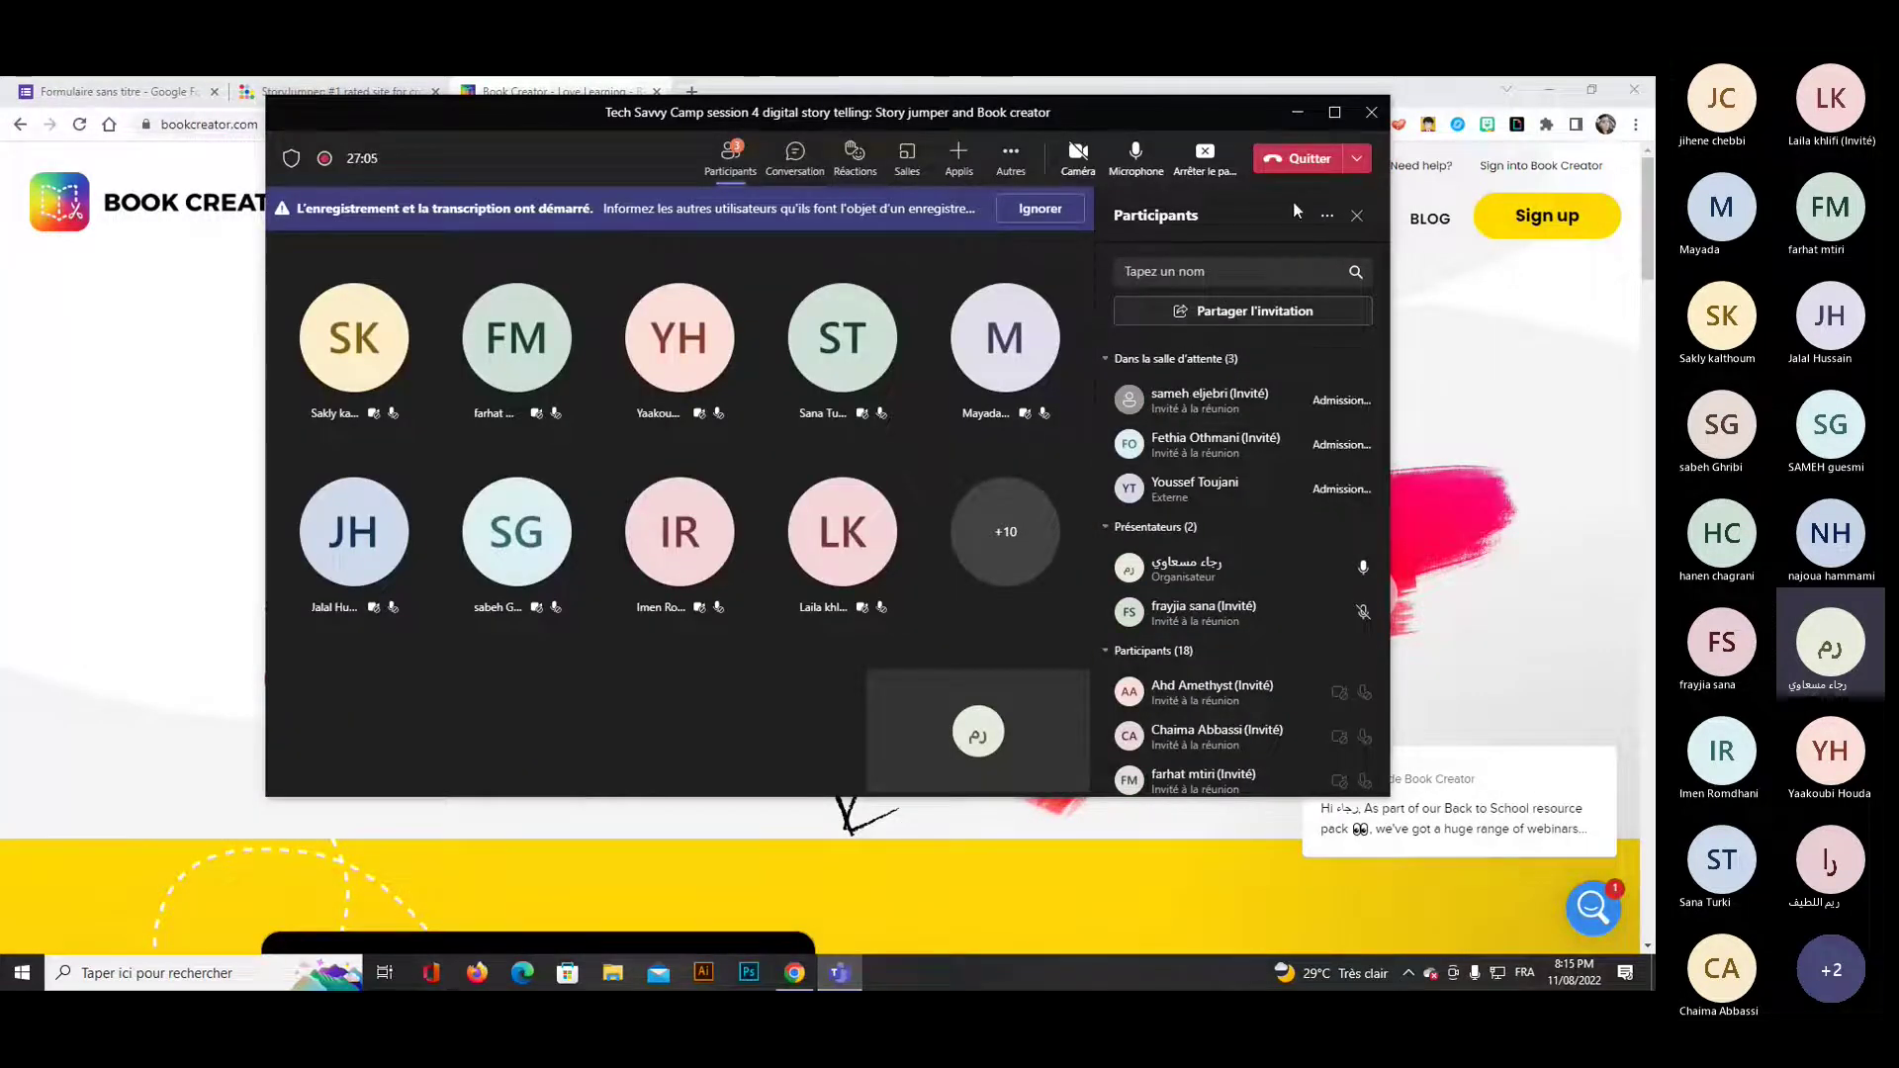
# Return to the Book Creator homepage and scroll through its feature sections.
pyautogui.click(1448, 525)
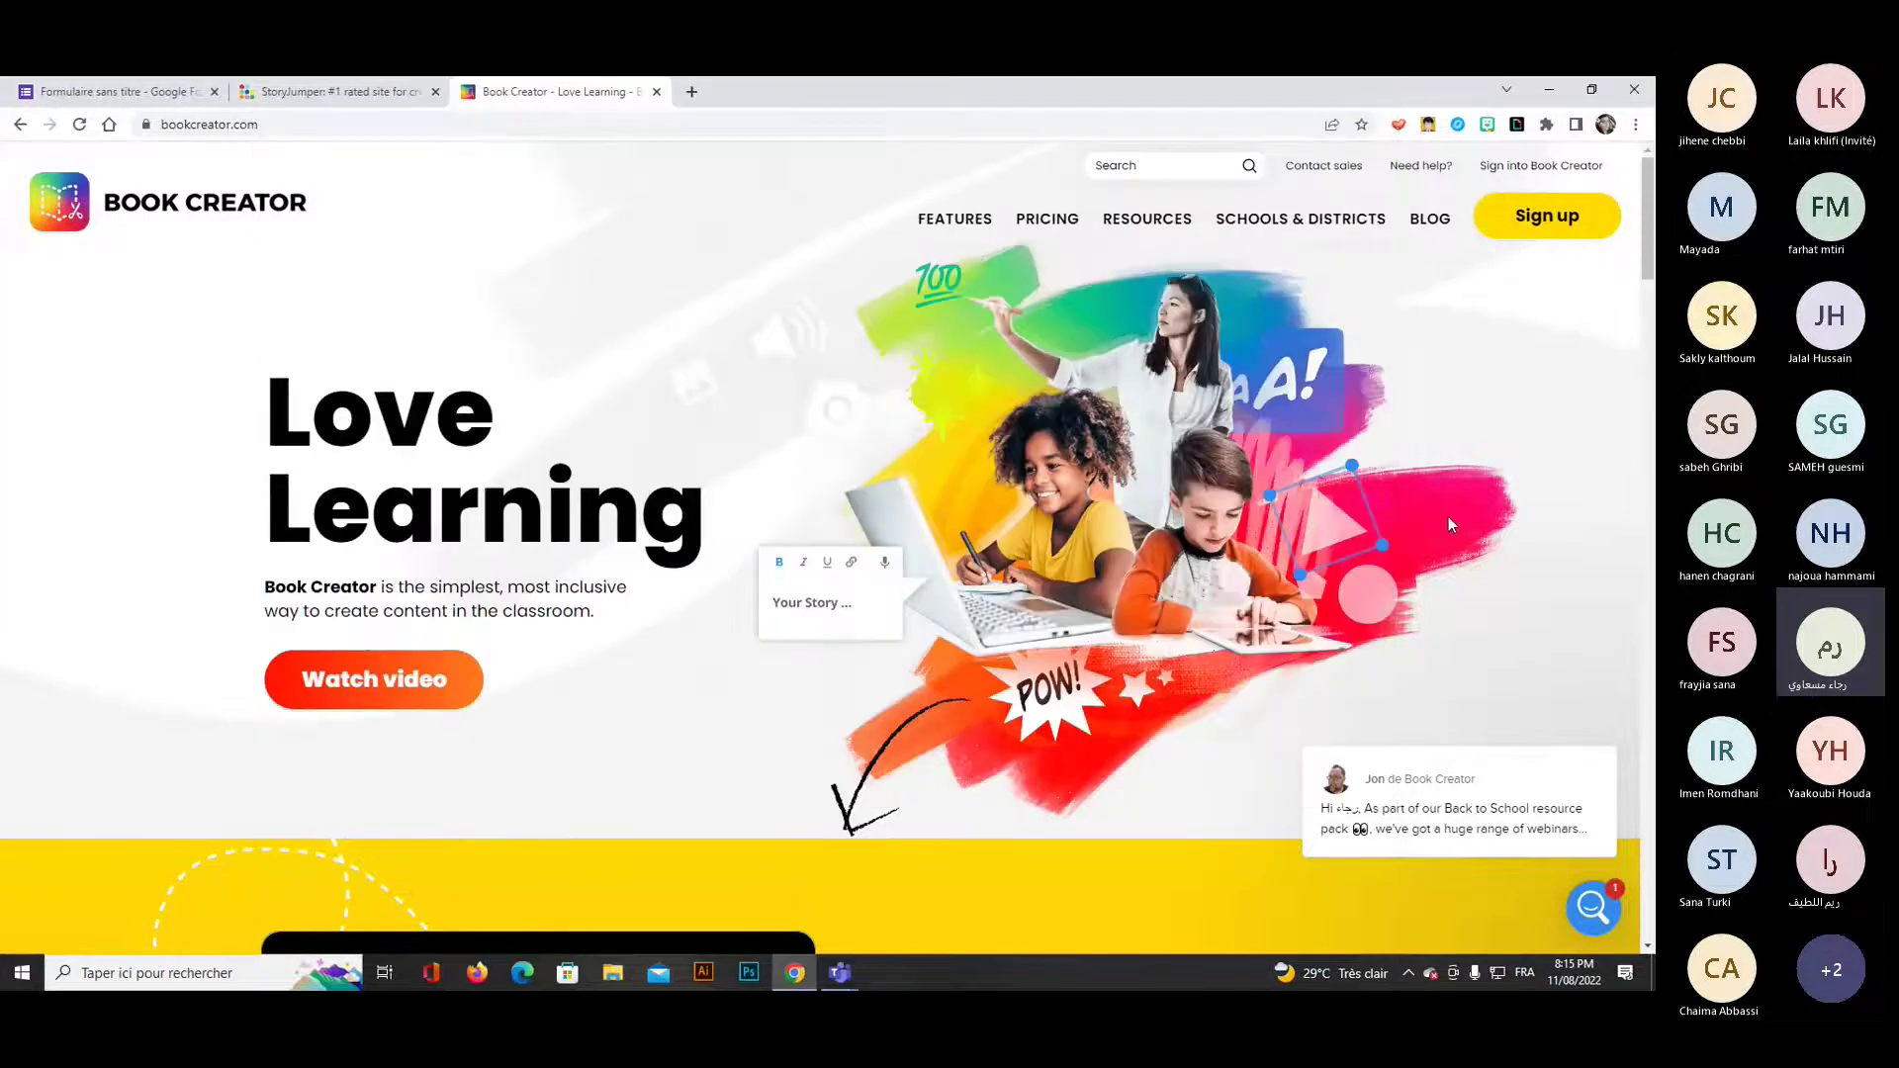
pyautogui.scroll(-2, 1415, 524)
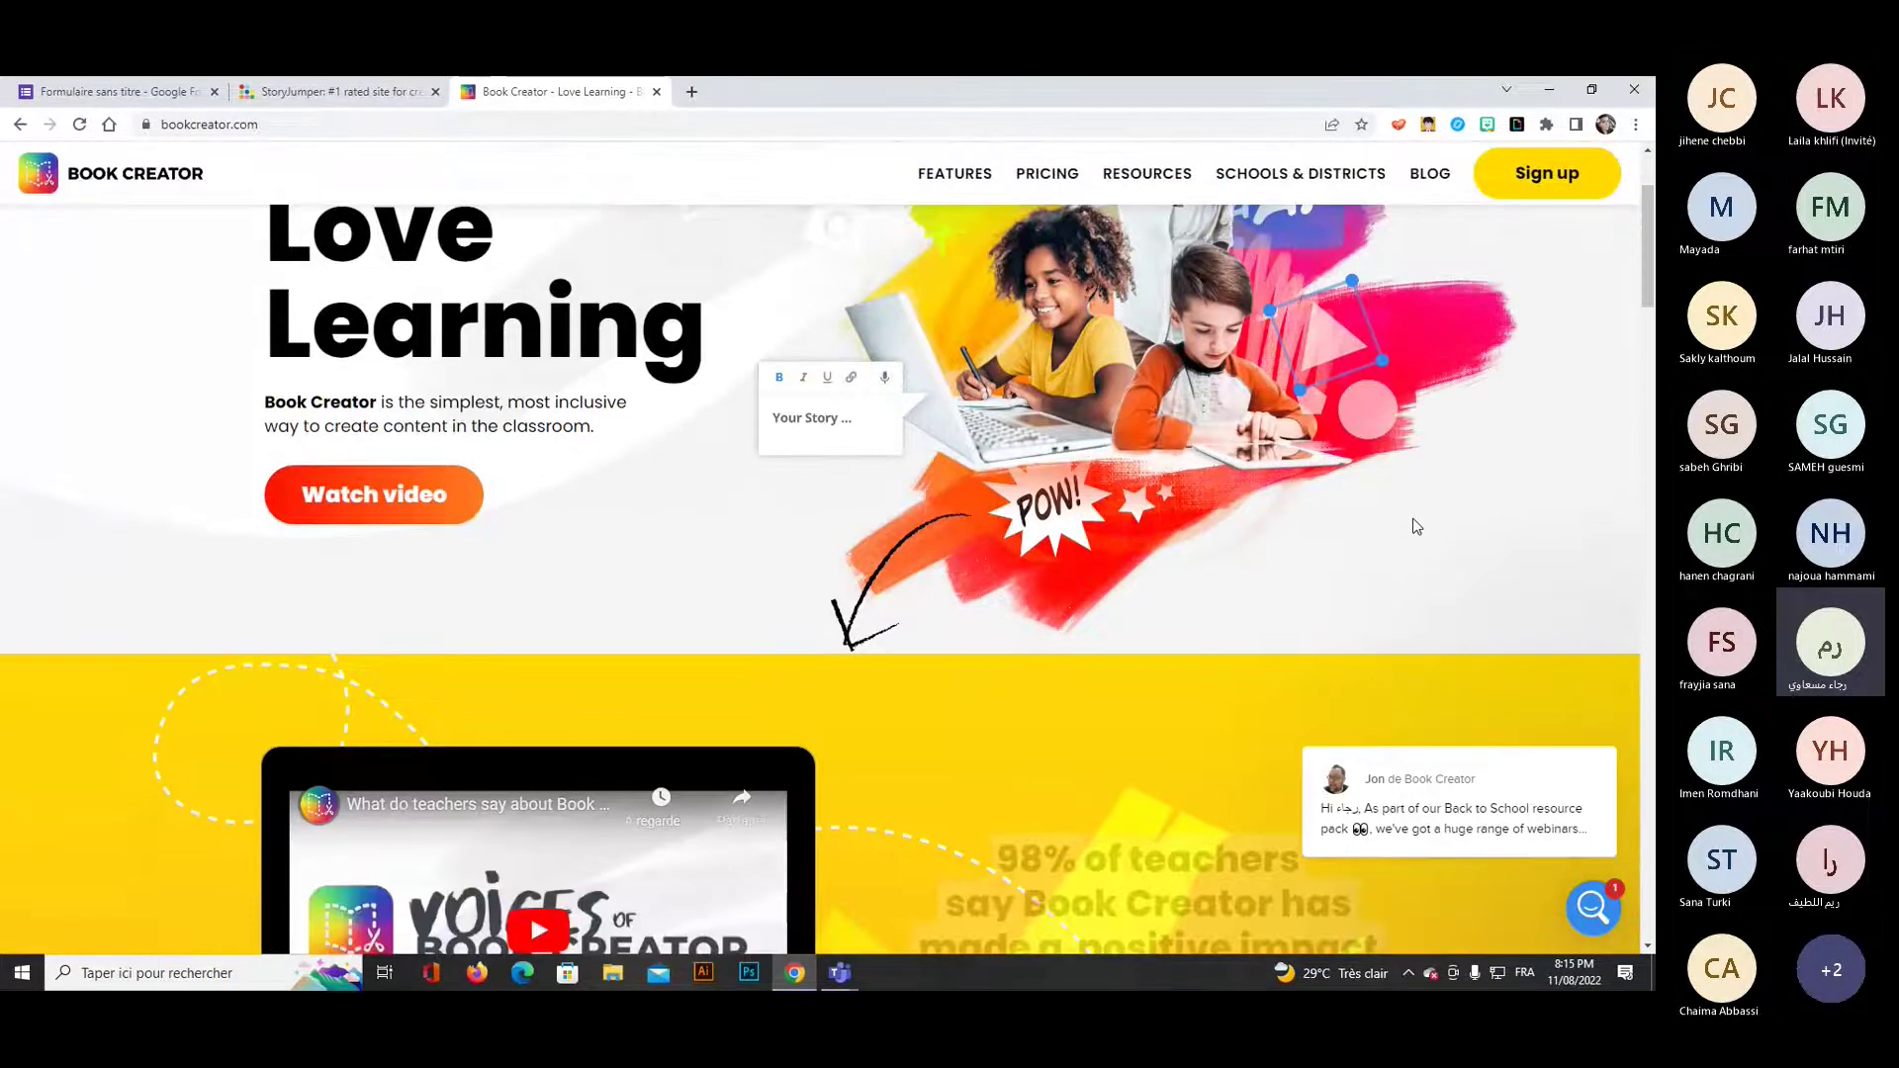
pyautogui.scroll(-5, 1409, 523)
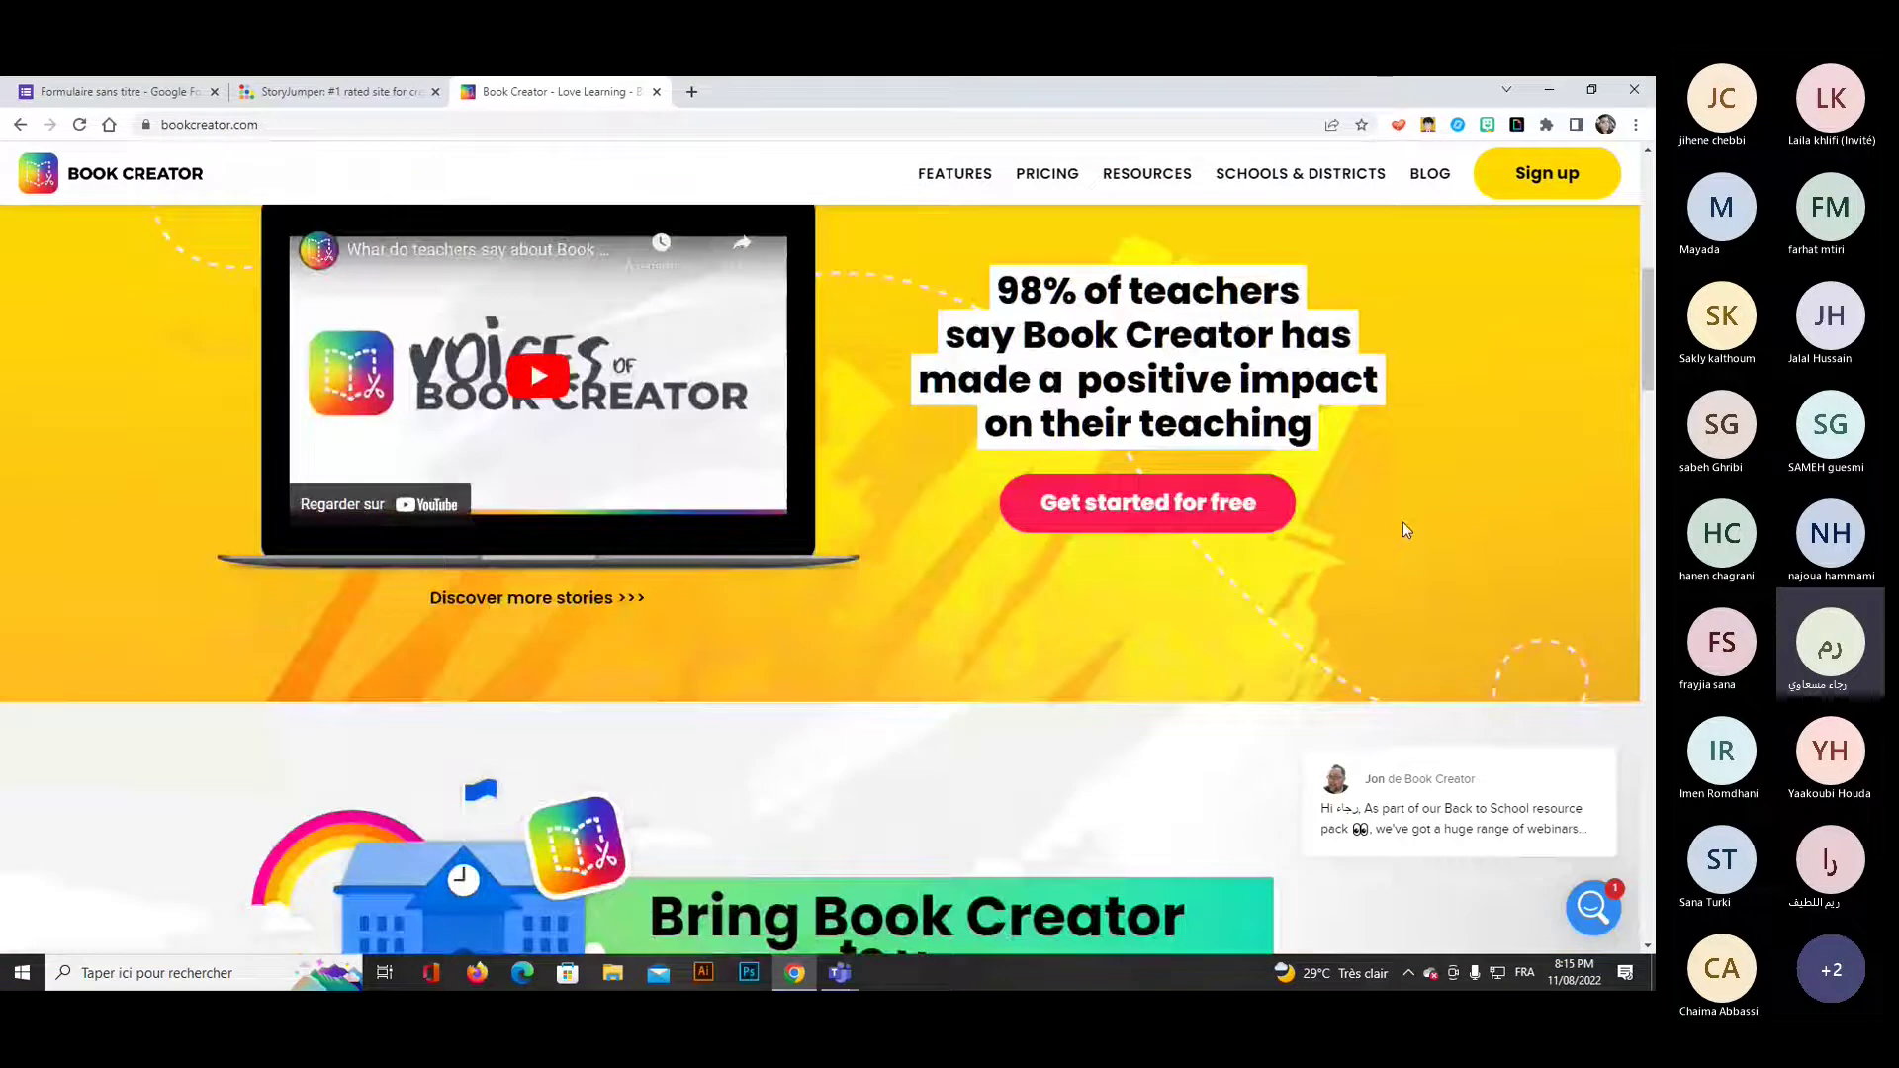
pyautogui.scroll(-3, 1403, 525)
pyautogui.scroll(-5, 1306, 516)
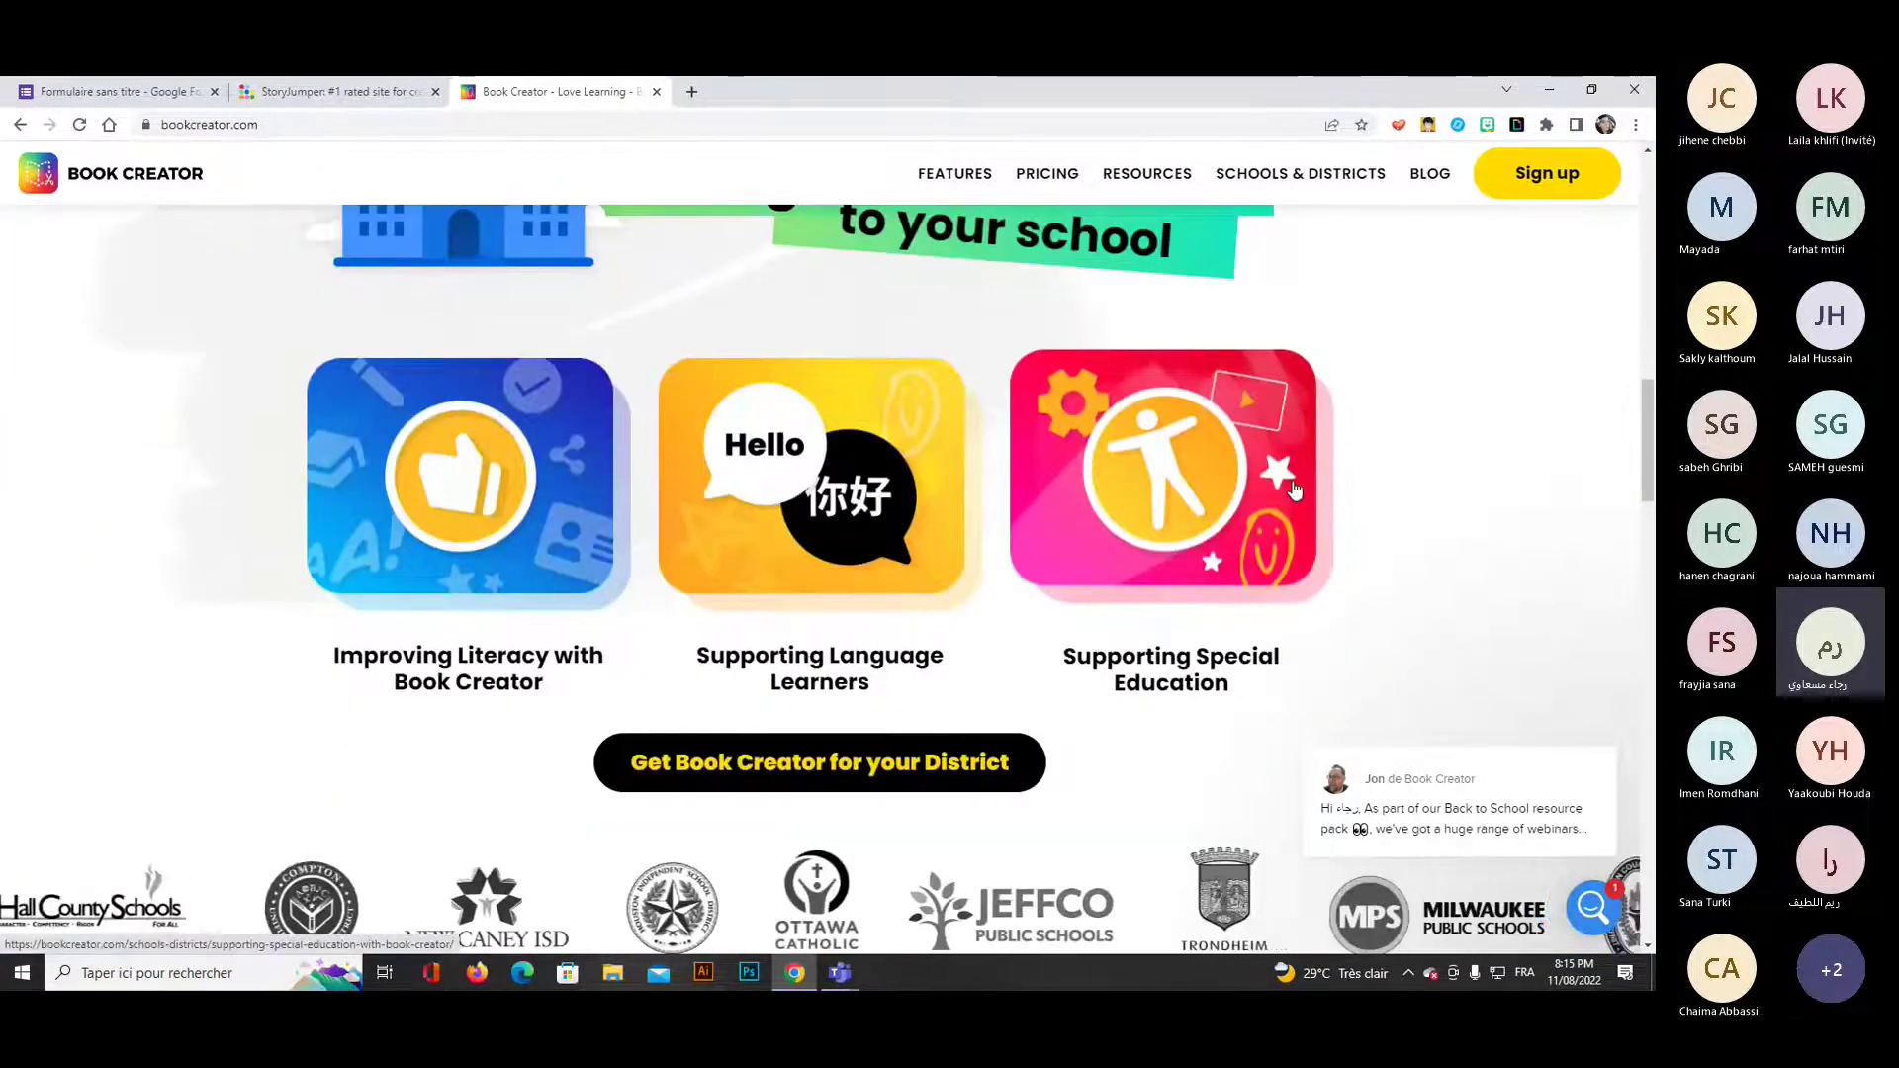
pyautogui.scroll(-2, 1425, 524)
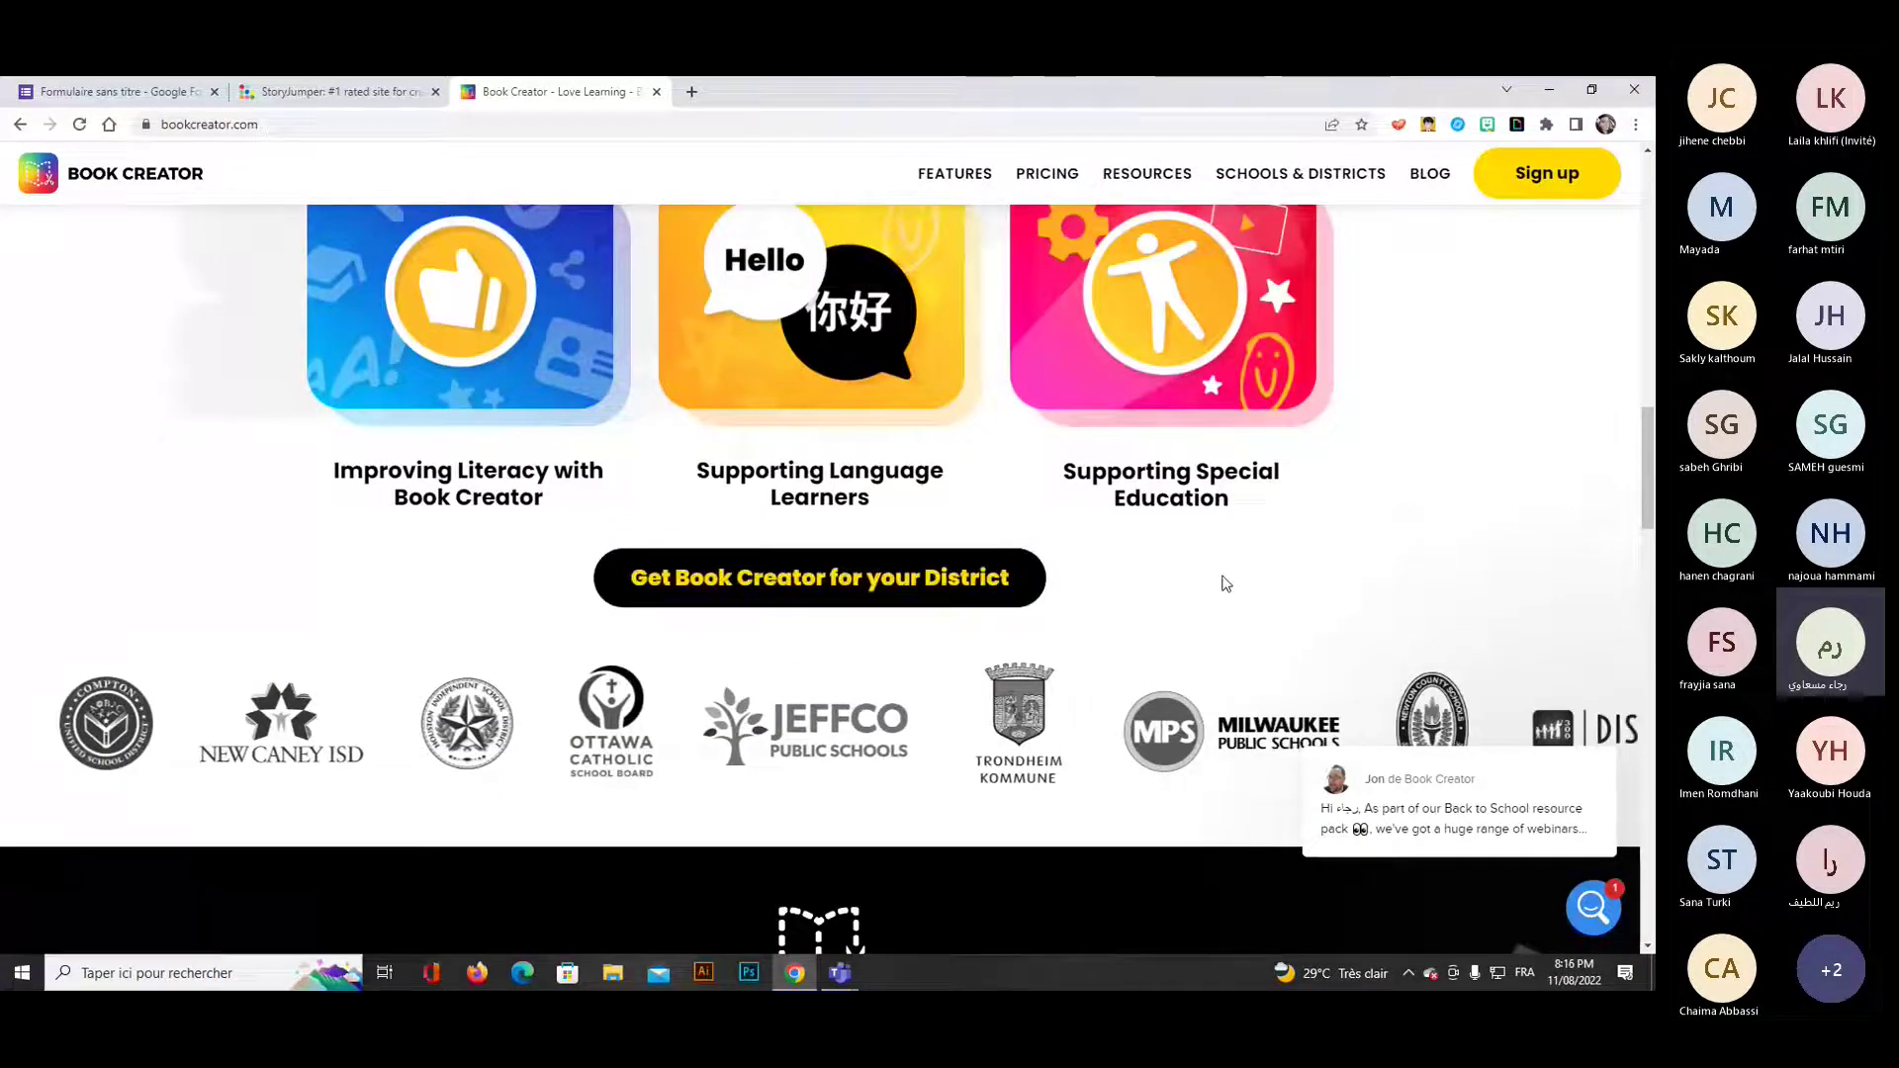
pyautogui.scroll(1, 1225, 581)
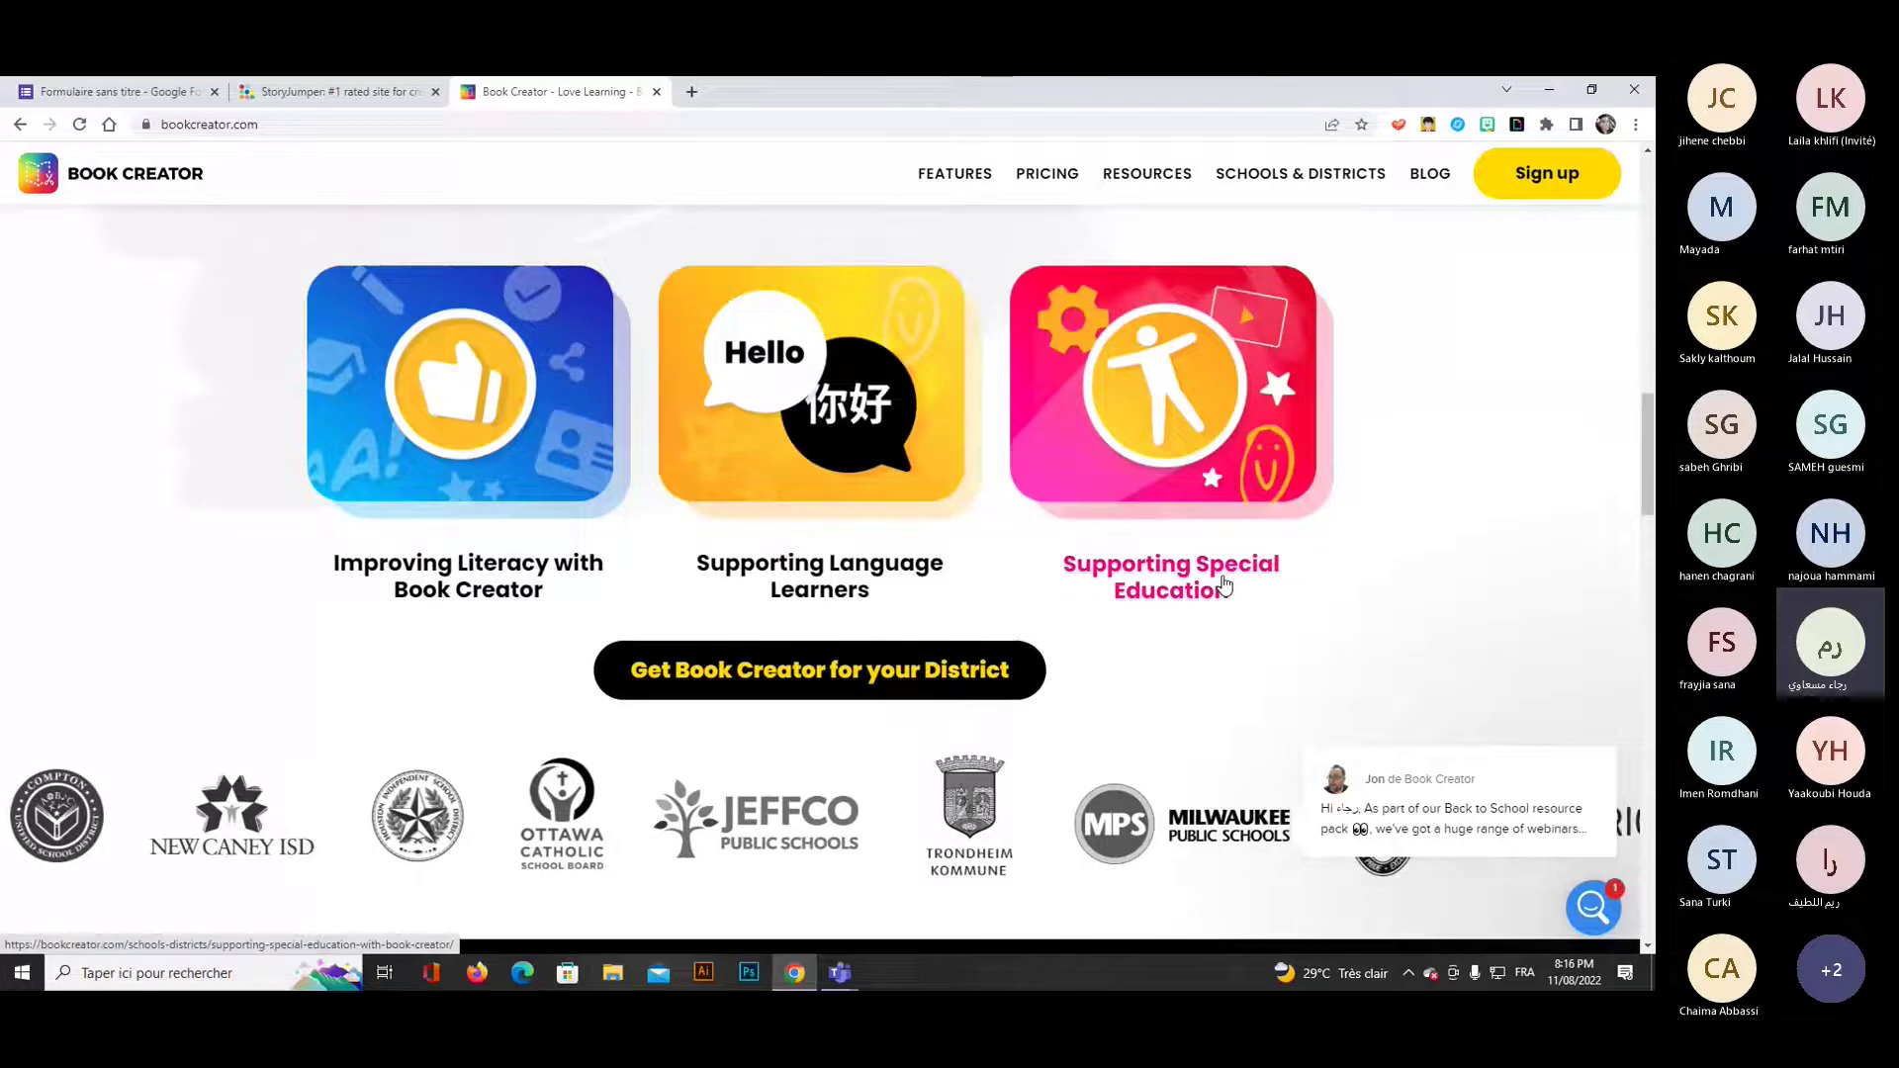
pyautogui.scroll(3, 1224, 585)
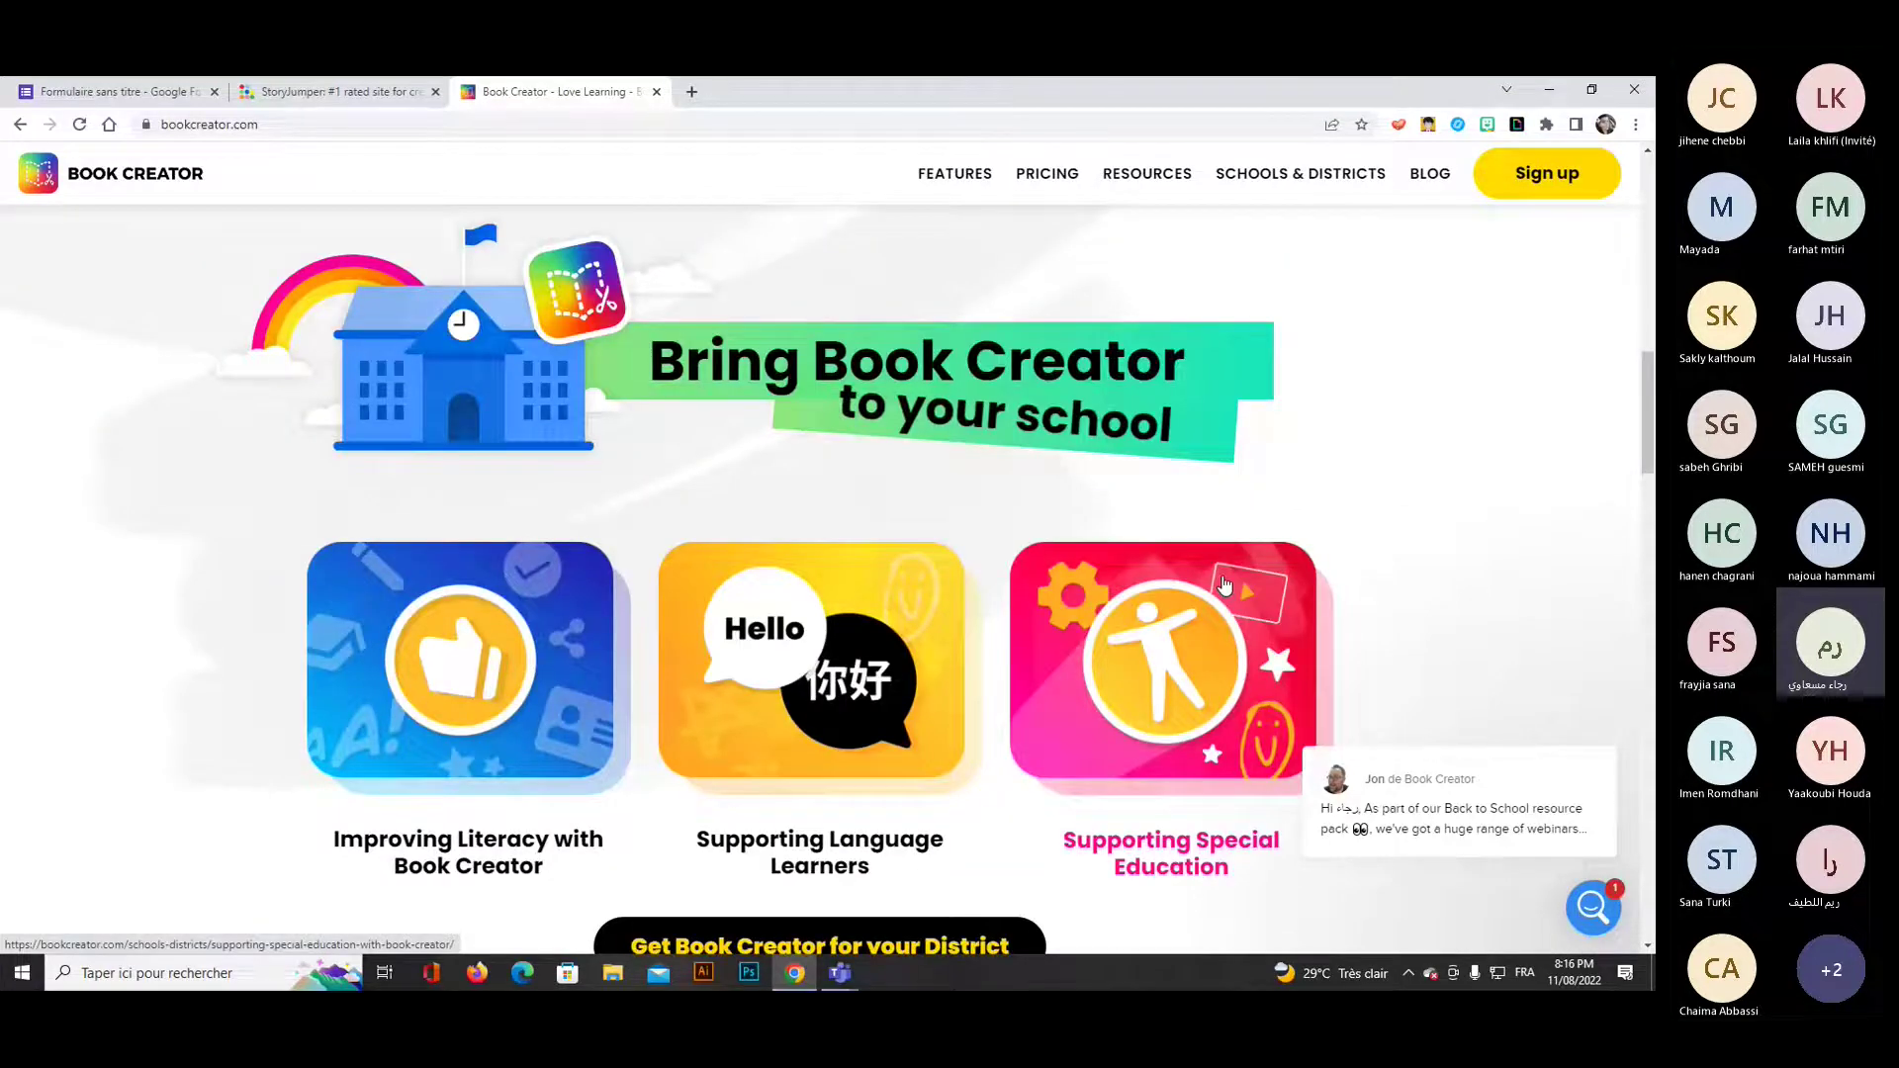
pyautogui.scroll(4, 1225, 586)
pyautogui.scroll(7, 1225, 585)
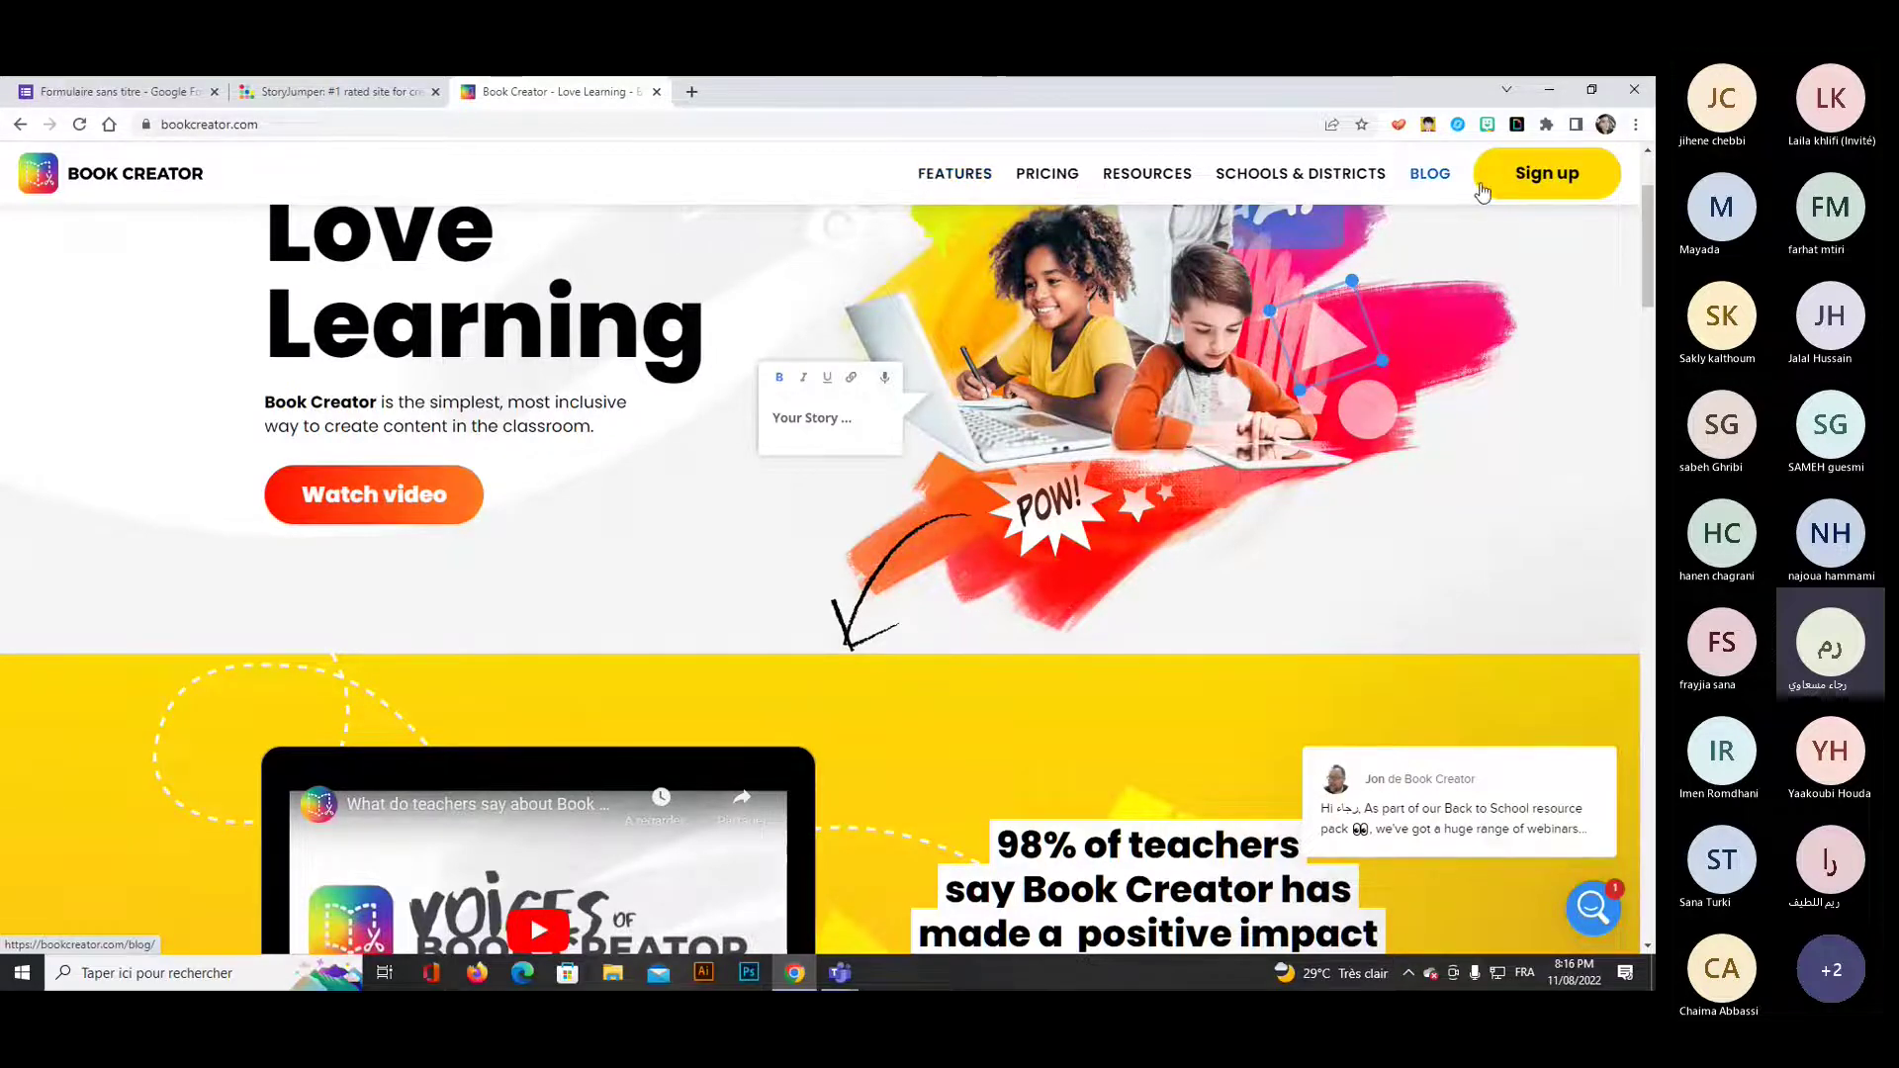
# Jump to the top of the homepage, hide the Teams window, and sign into Book Creator.
pyautogui.click(1538, 194)
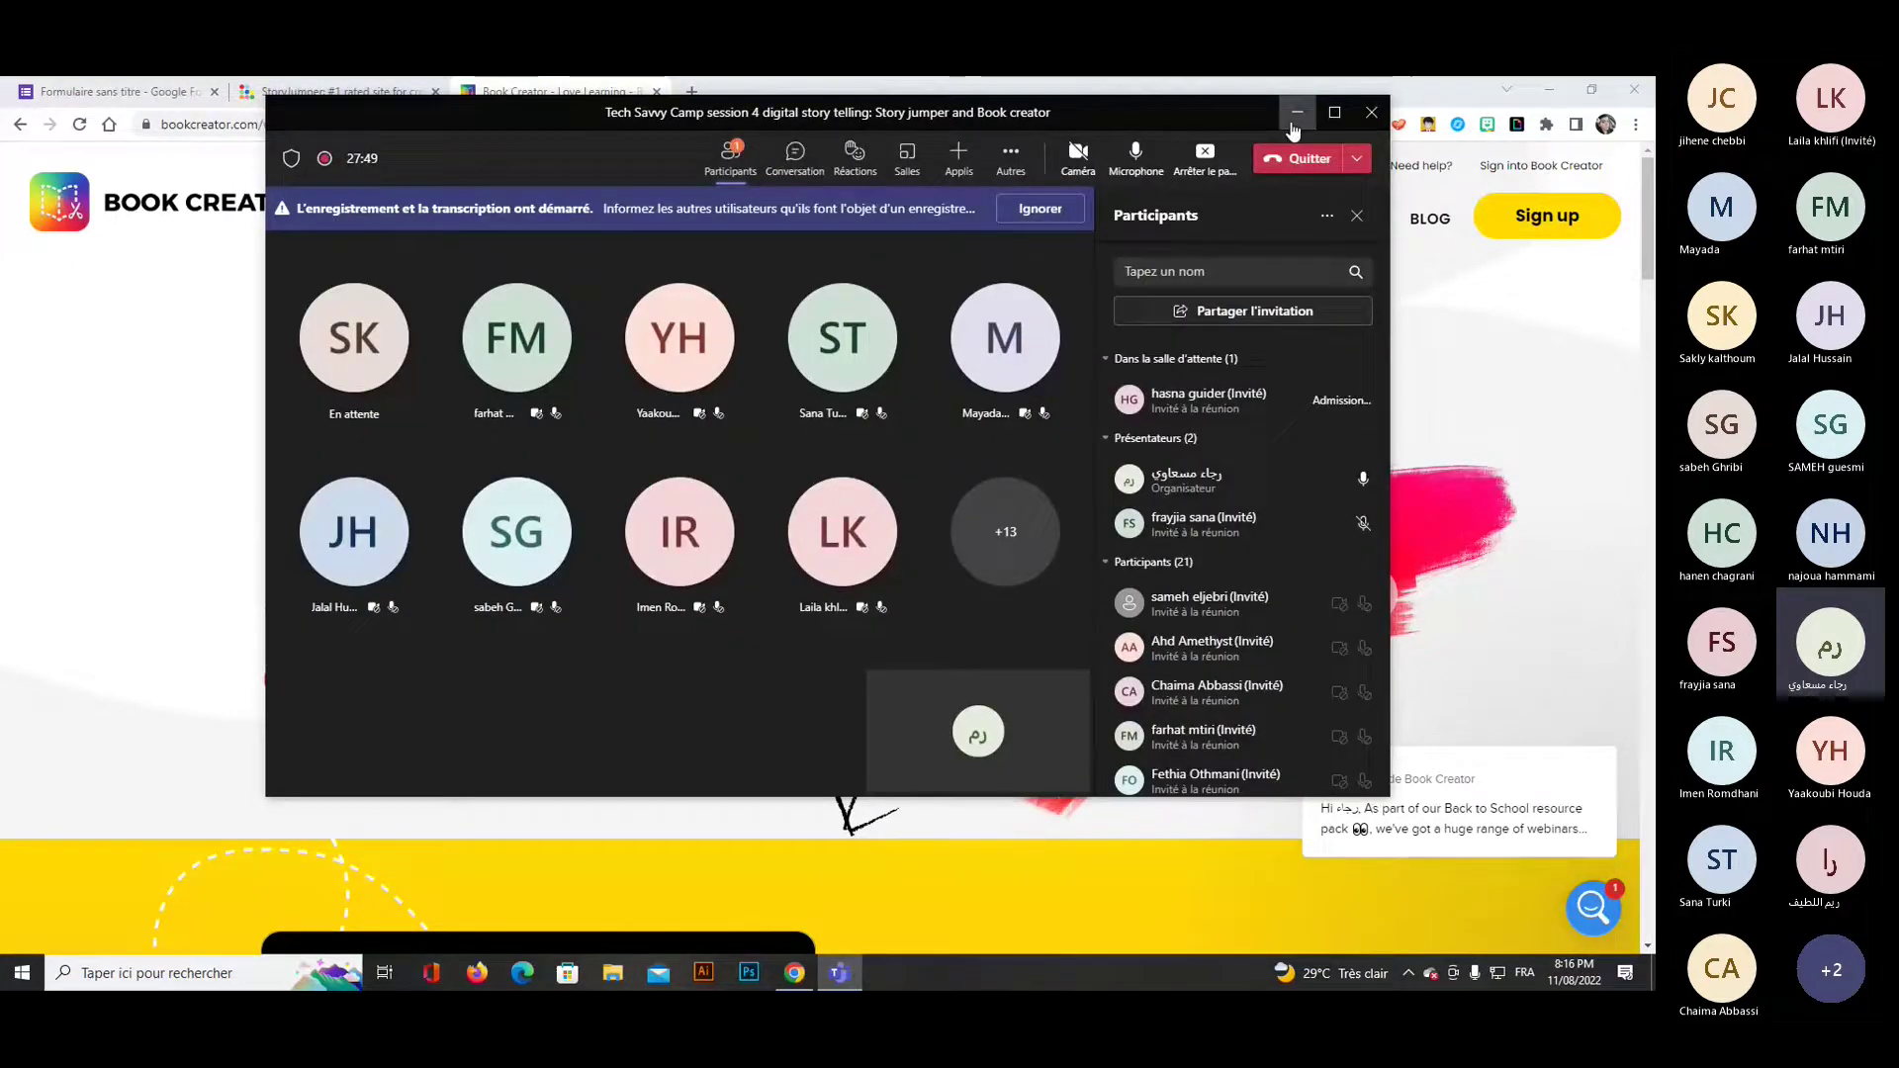
pyautogui.click(1298, 112)
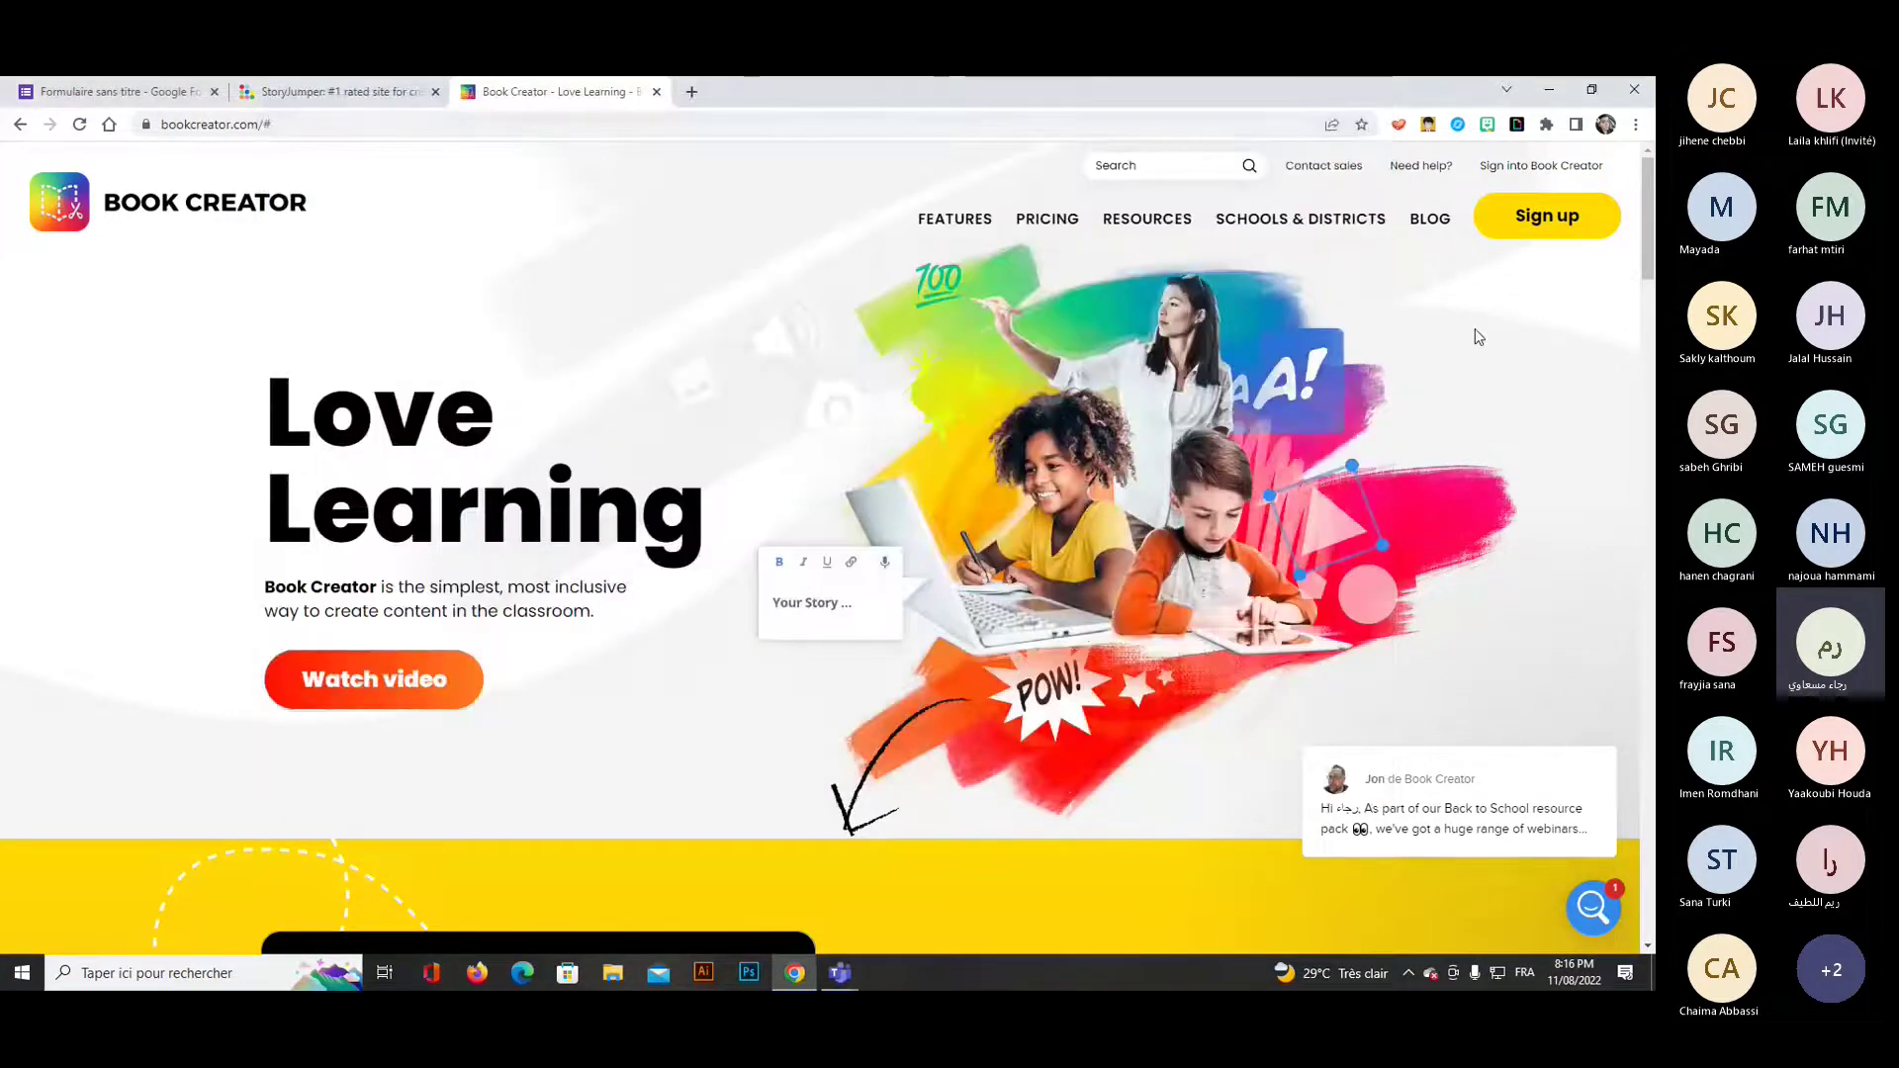
pyautogui.click(1542, 166)
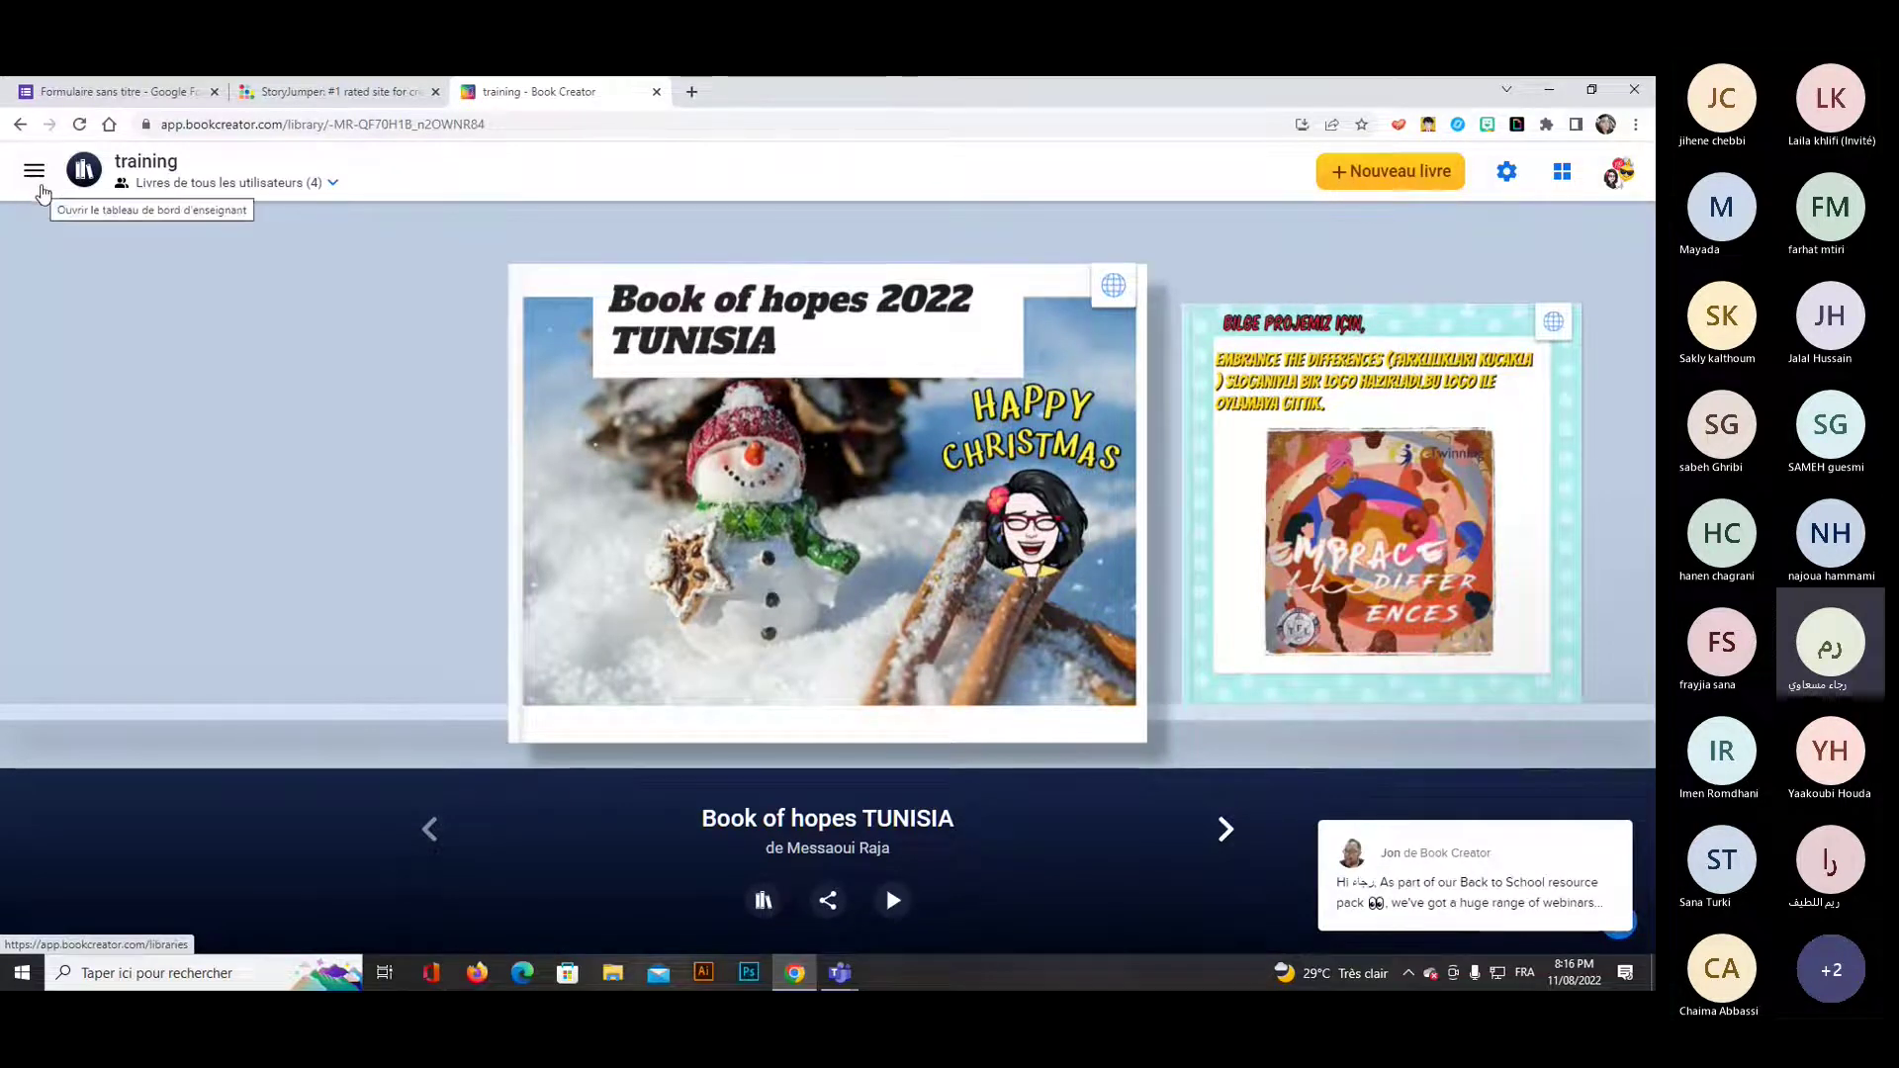
# From the teacher dashboard, start and cancel joining a library, then open 'Learn English with miss Raja'.
pyautogui.click(37, 182)
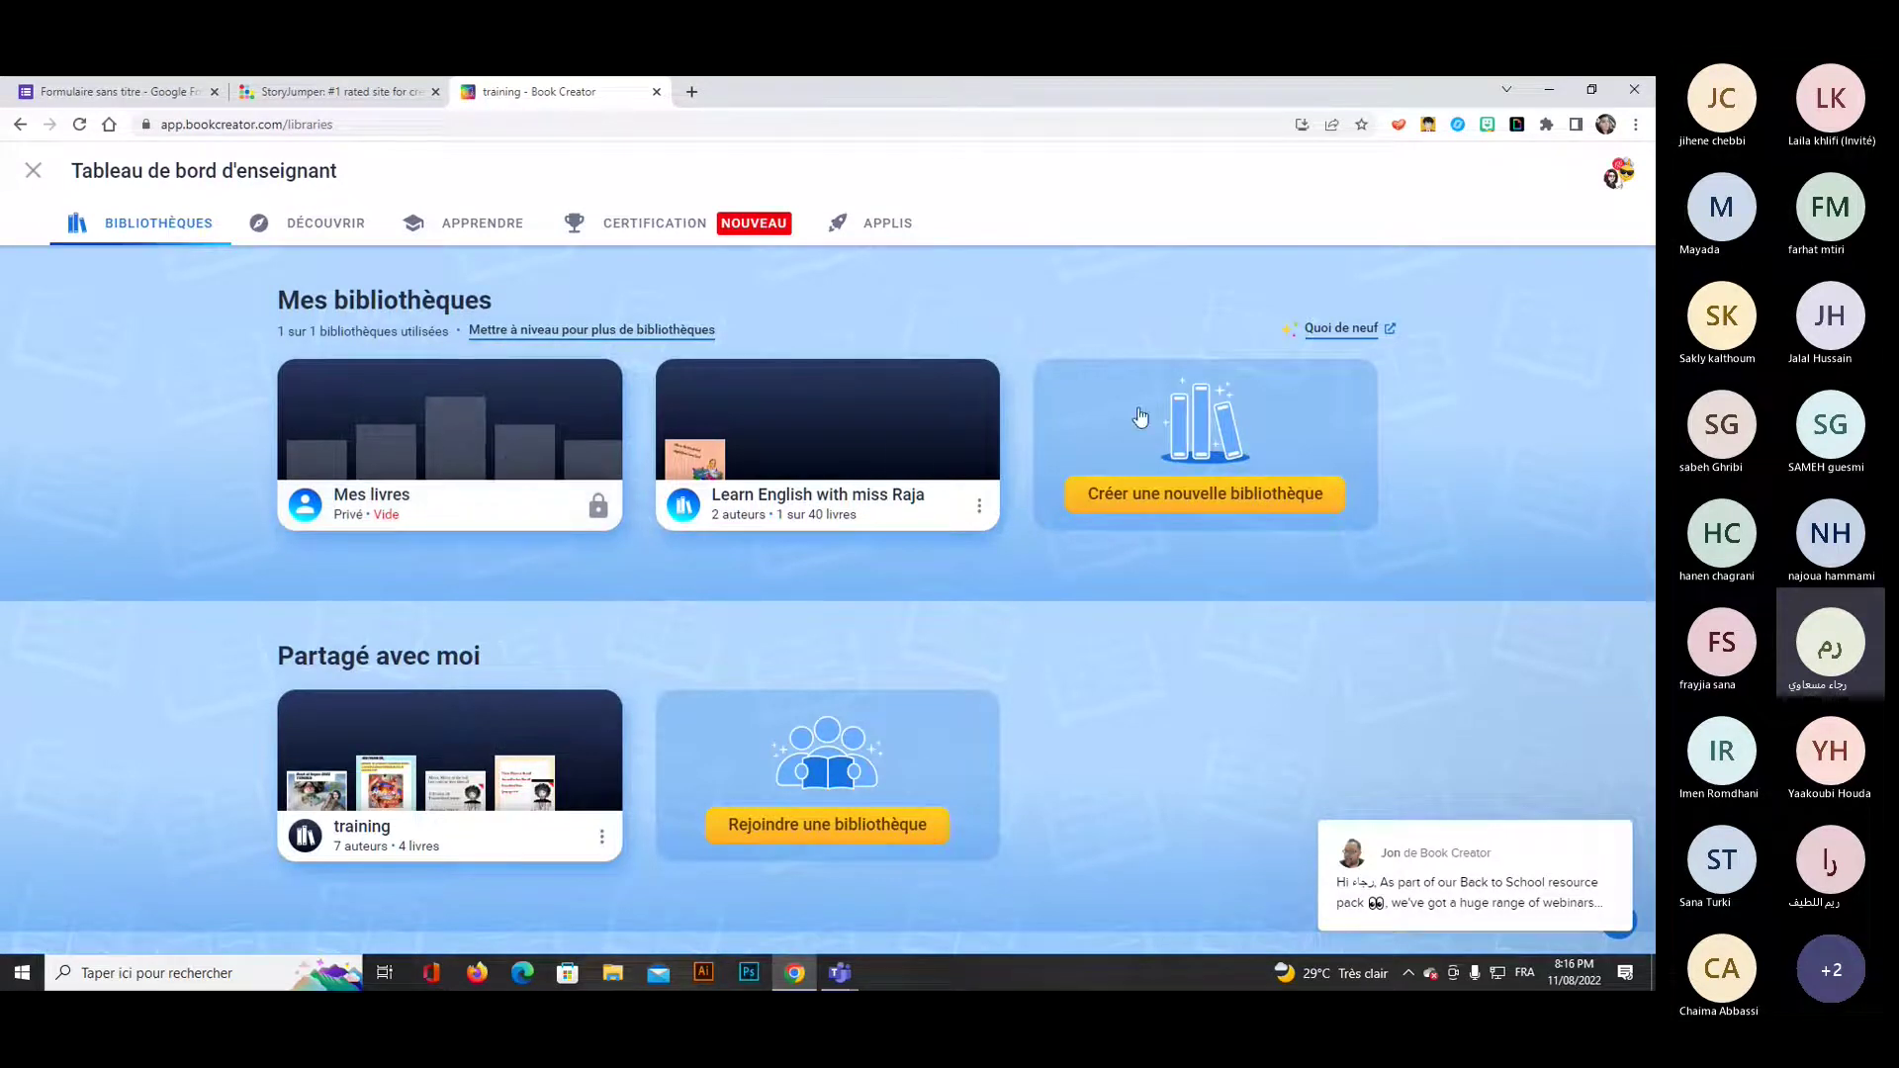
pyautogui.click(844, 831)
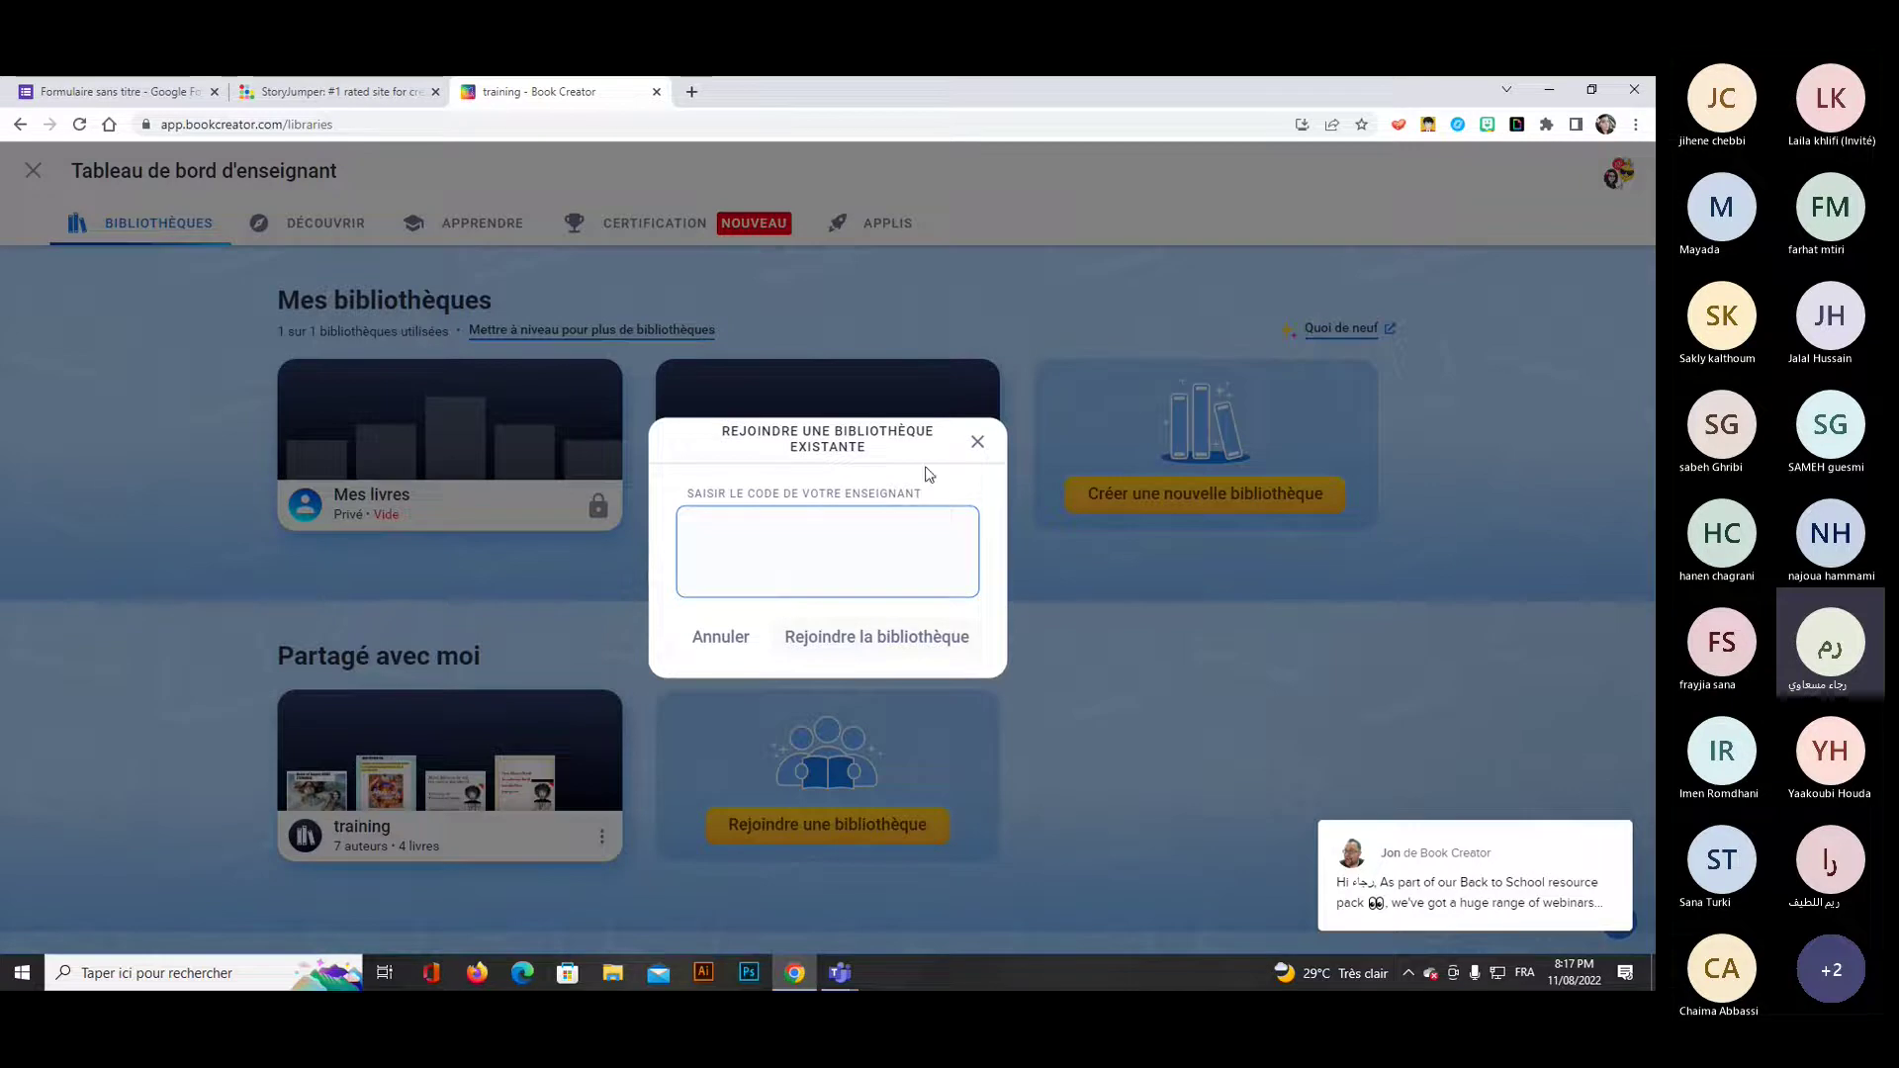
pyautogui.click(977, 444)
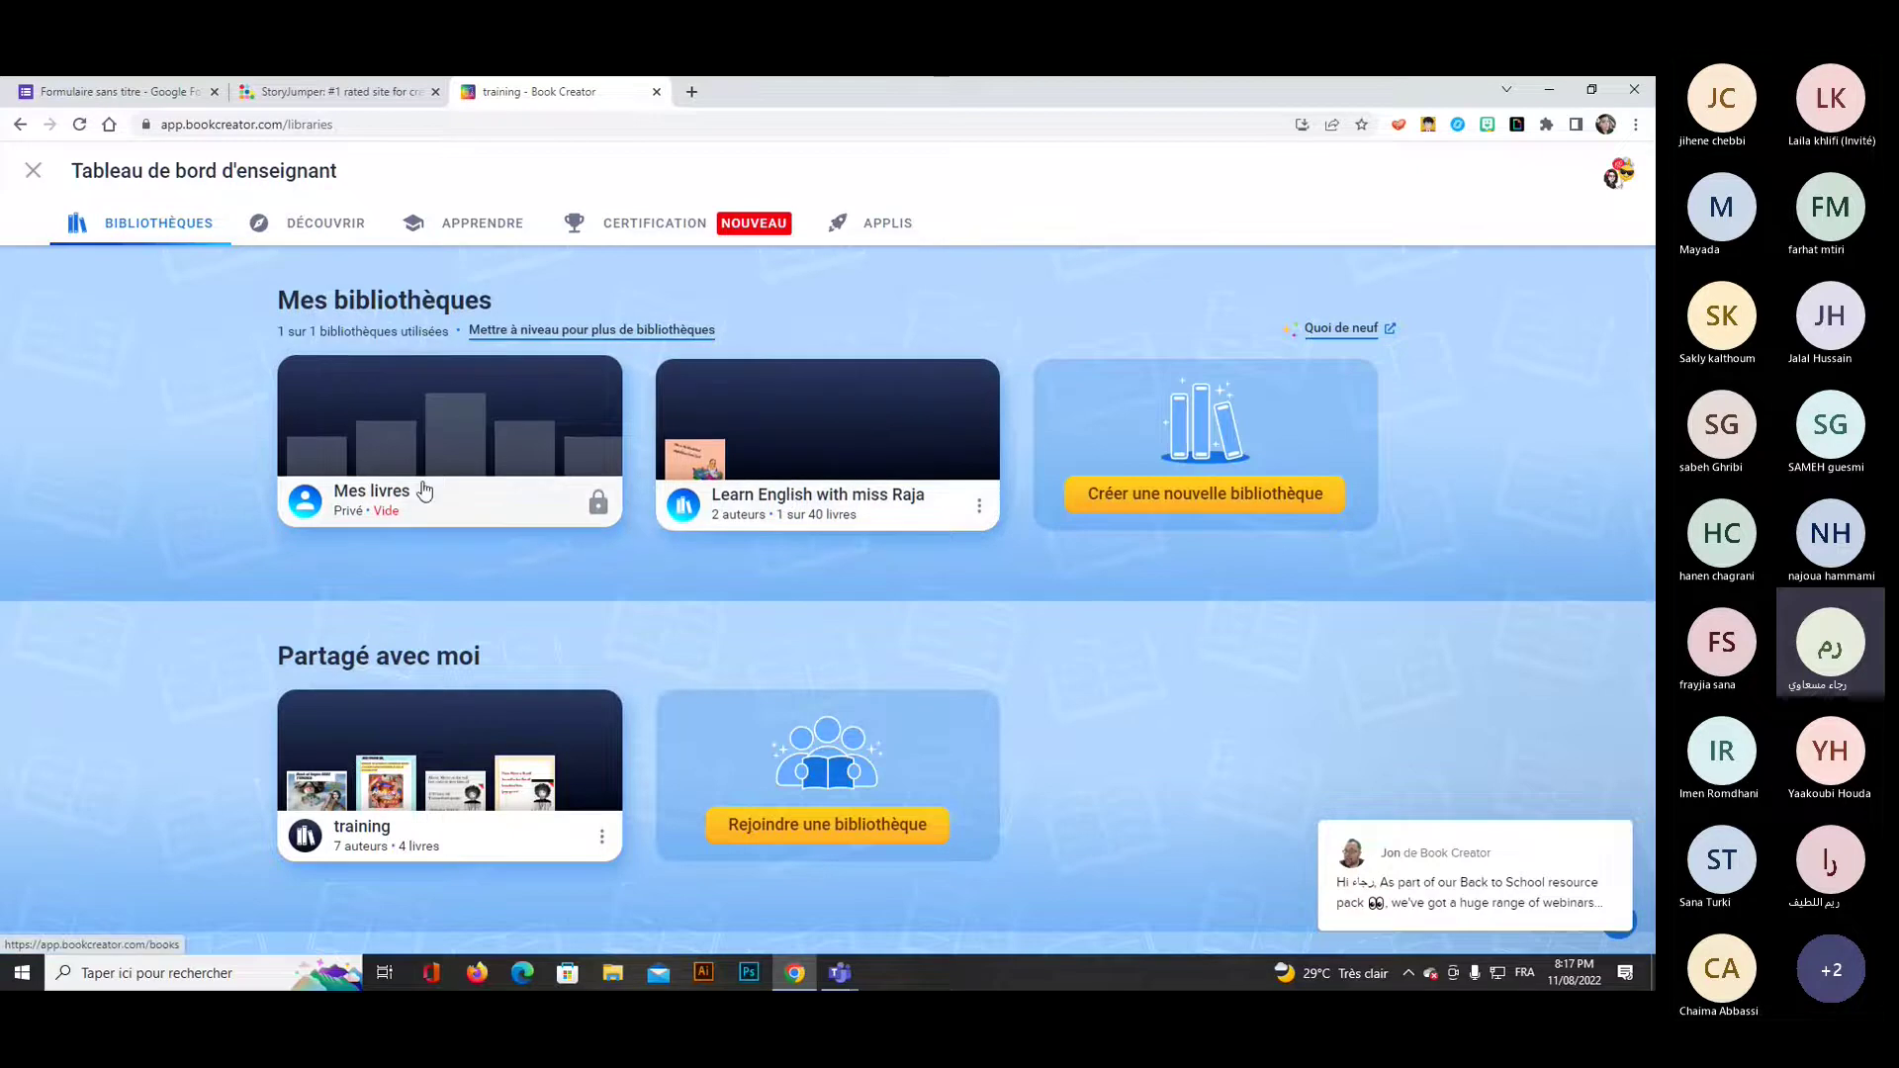
pyautogui.click(784, 512)
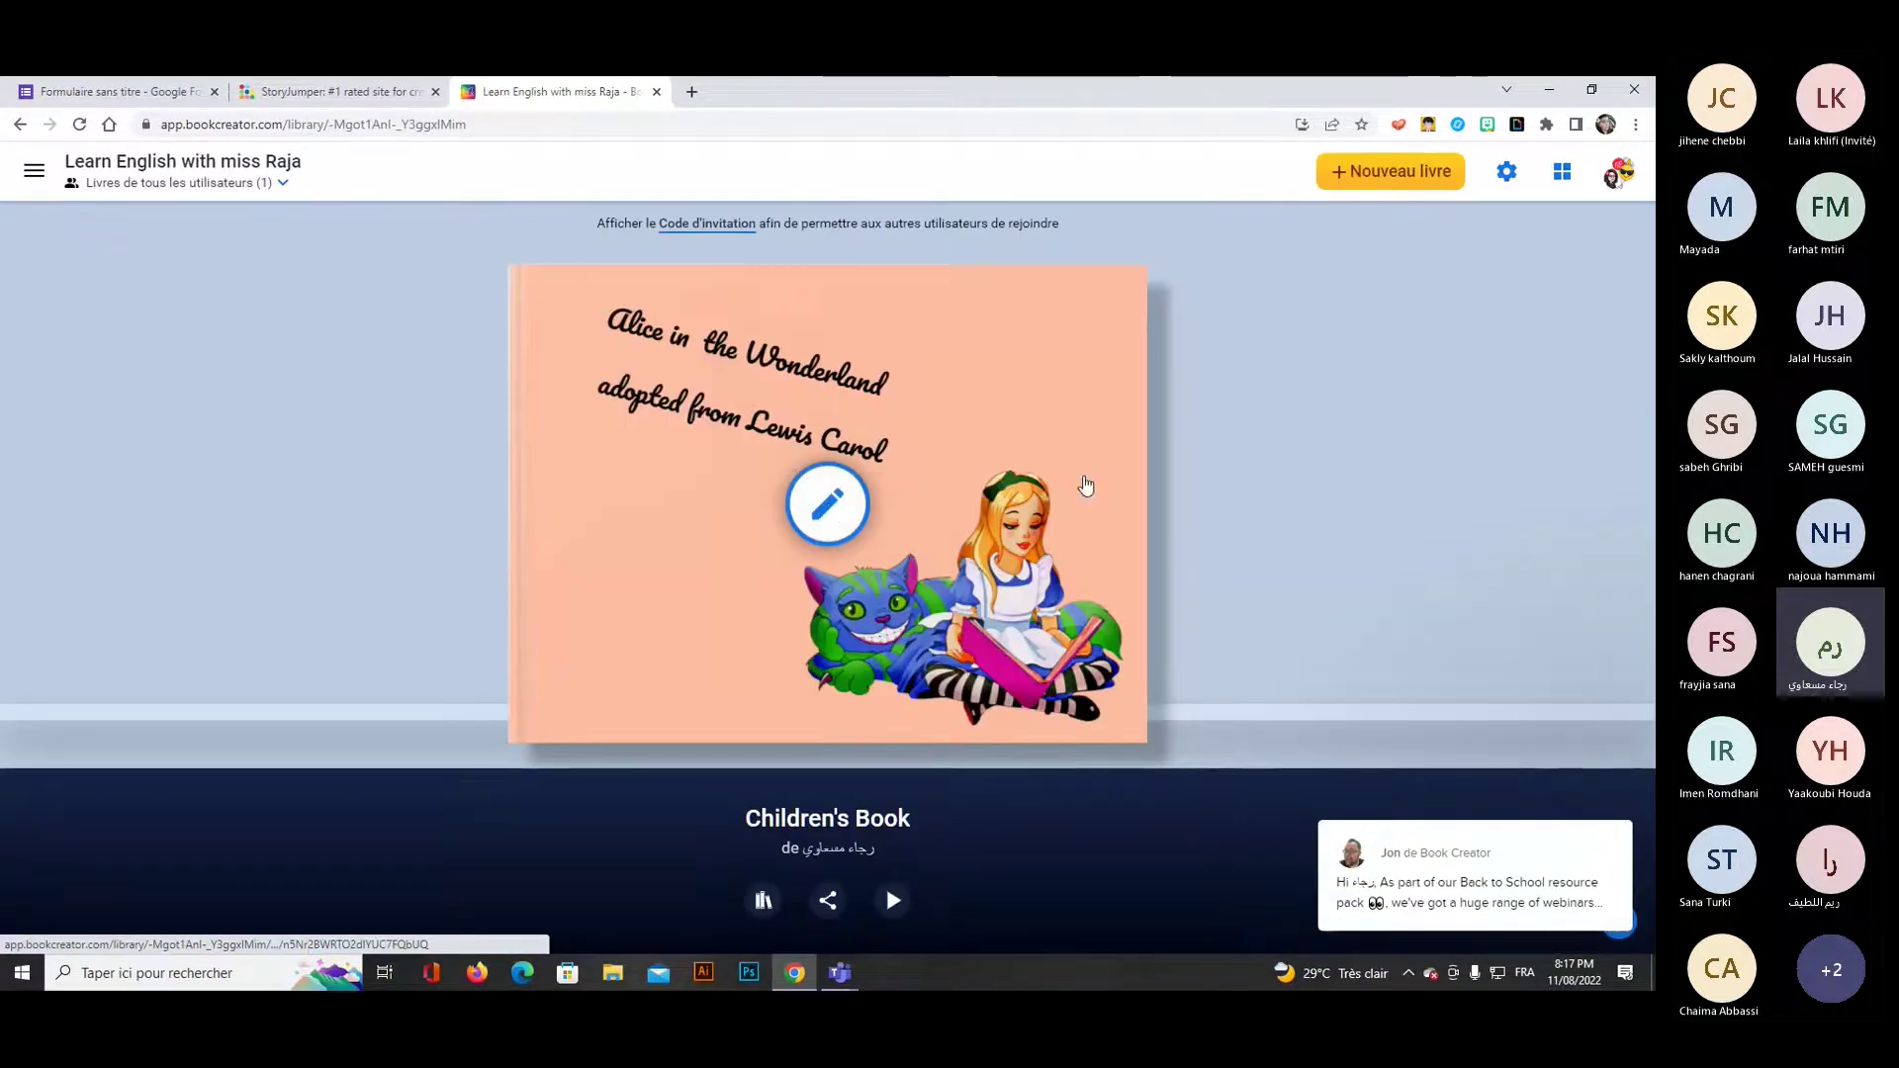
# Go back to the teacher dashboard listing Mes livres and the shared libraries.
pyautogui.click(20, 125)
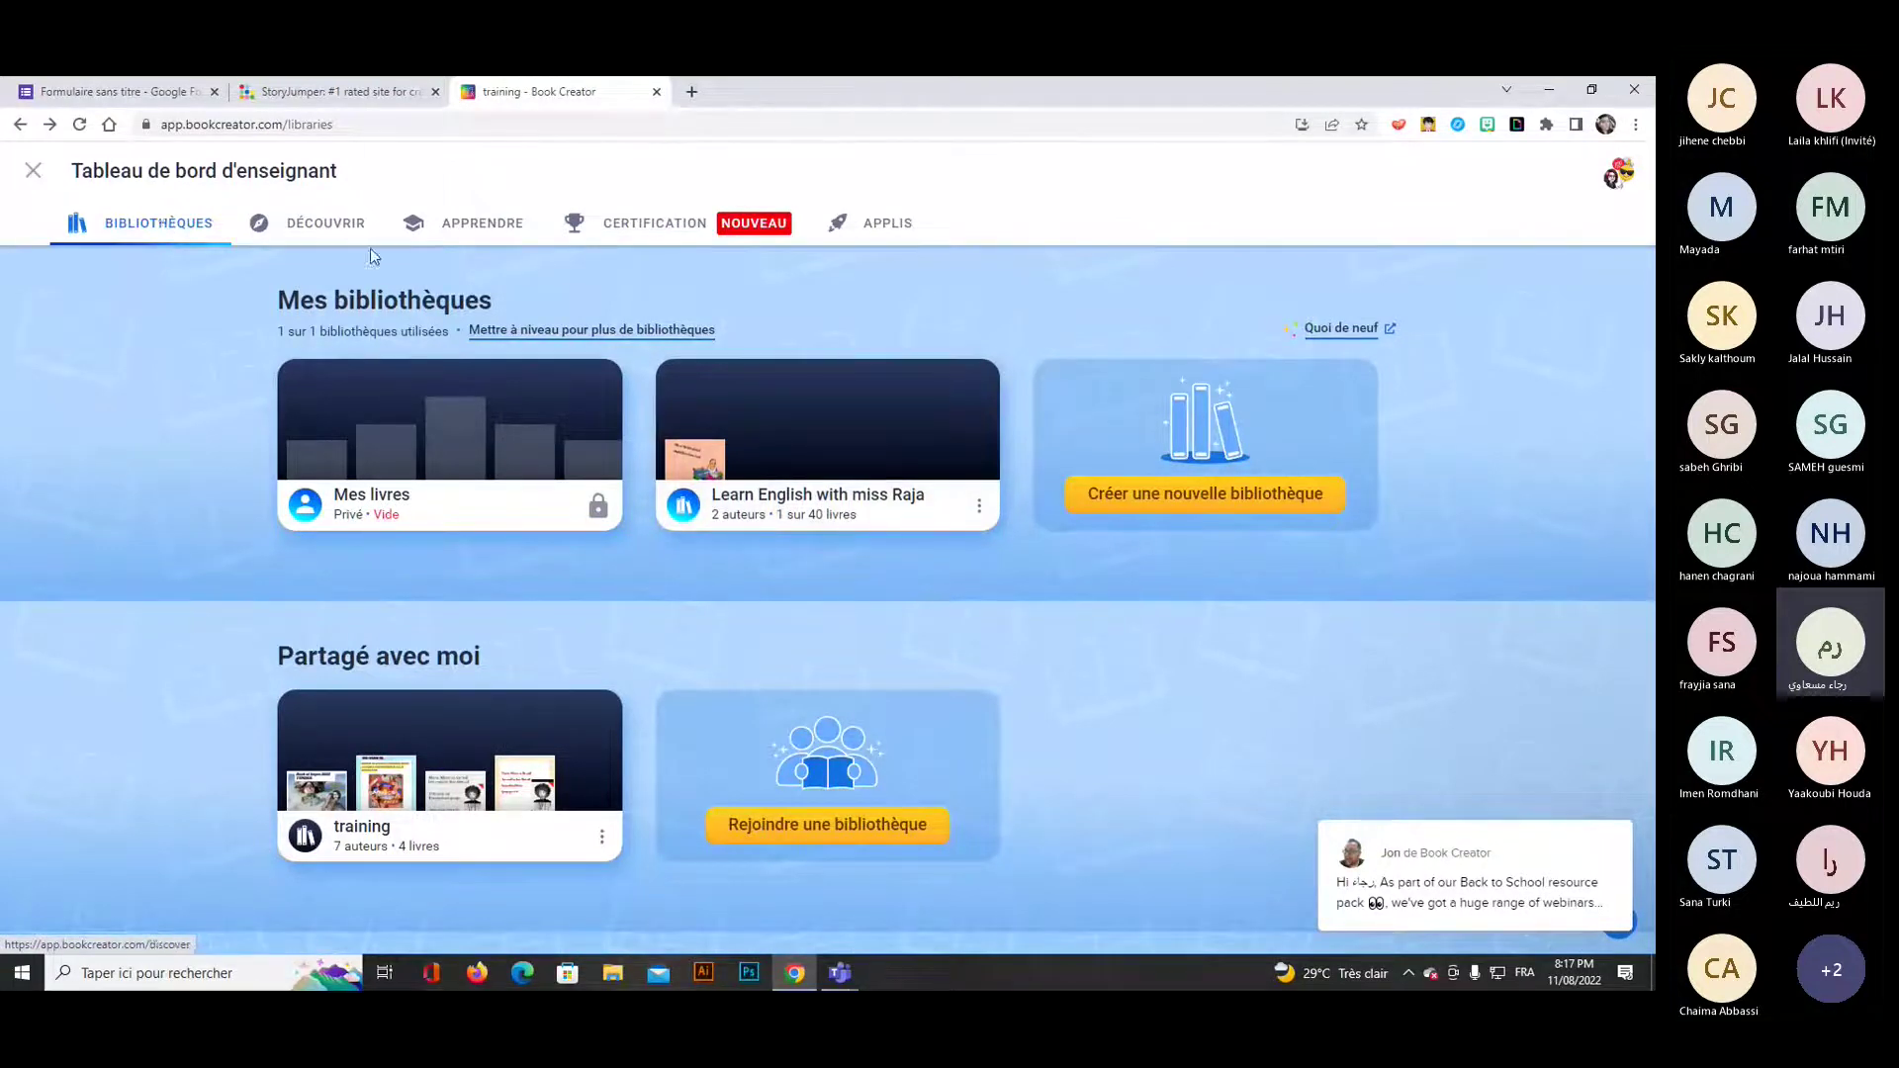
# Open the Discover page and scroll through its book resources.
pyautogui.click(344, 228)
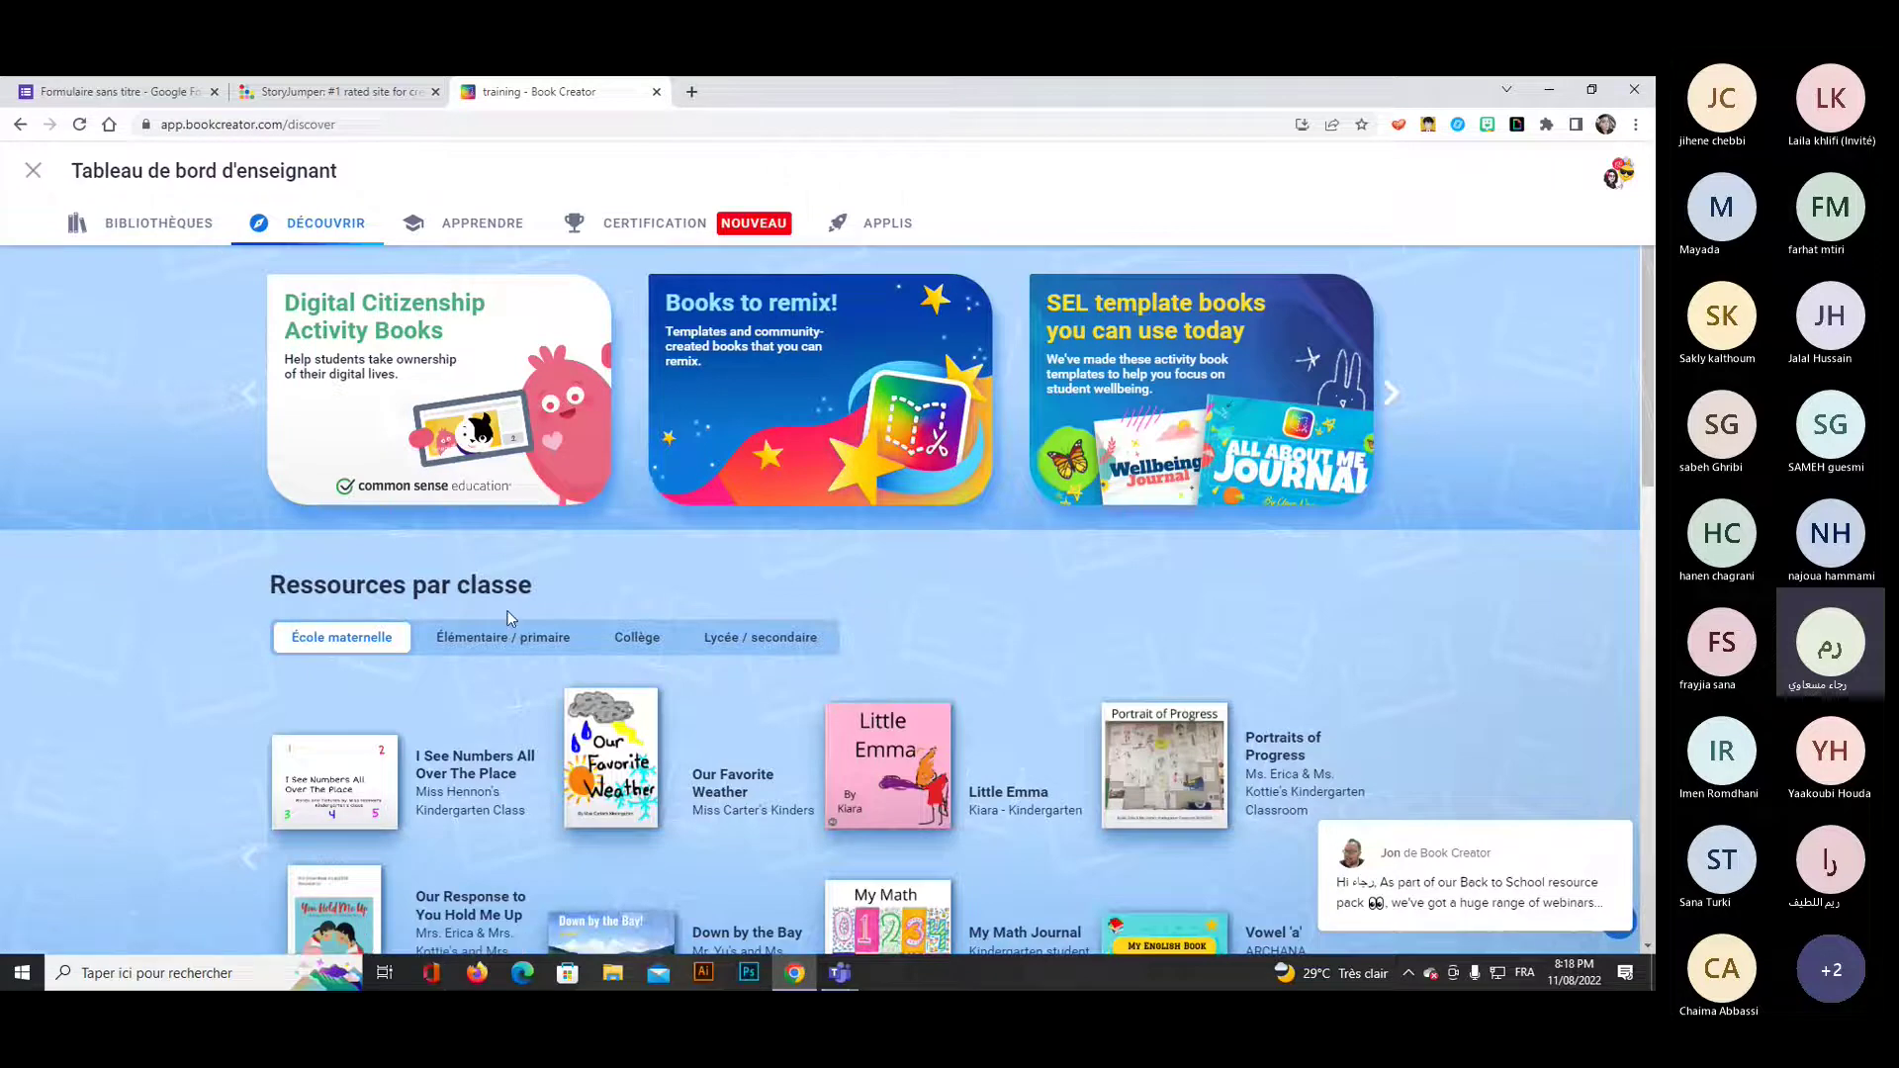
pyautogui.scroll(-5, 976, 643)
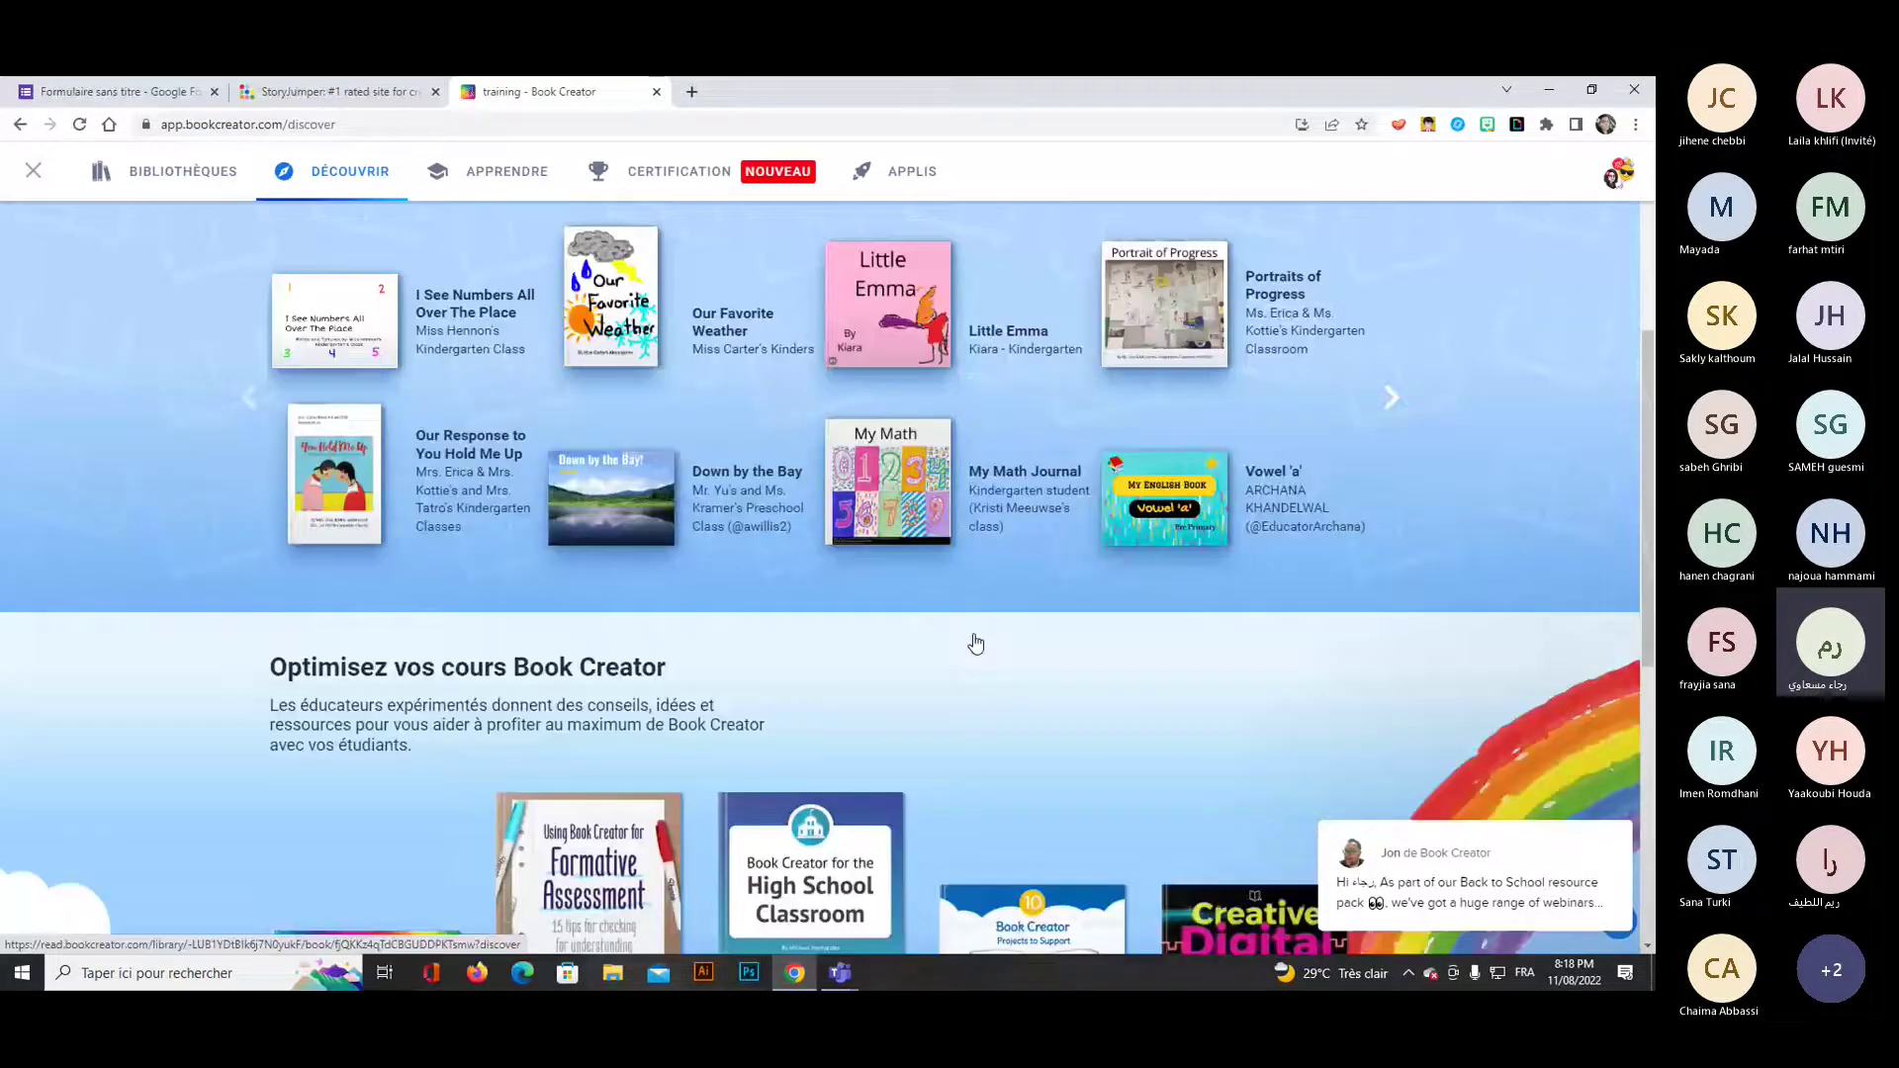
pyautogui.scroll(-4, 976, 644)
pyautogui.scroll(-2, 972, 644)
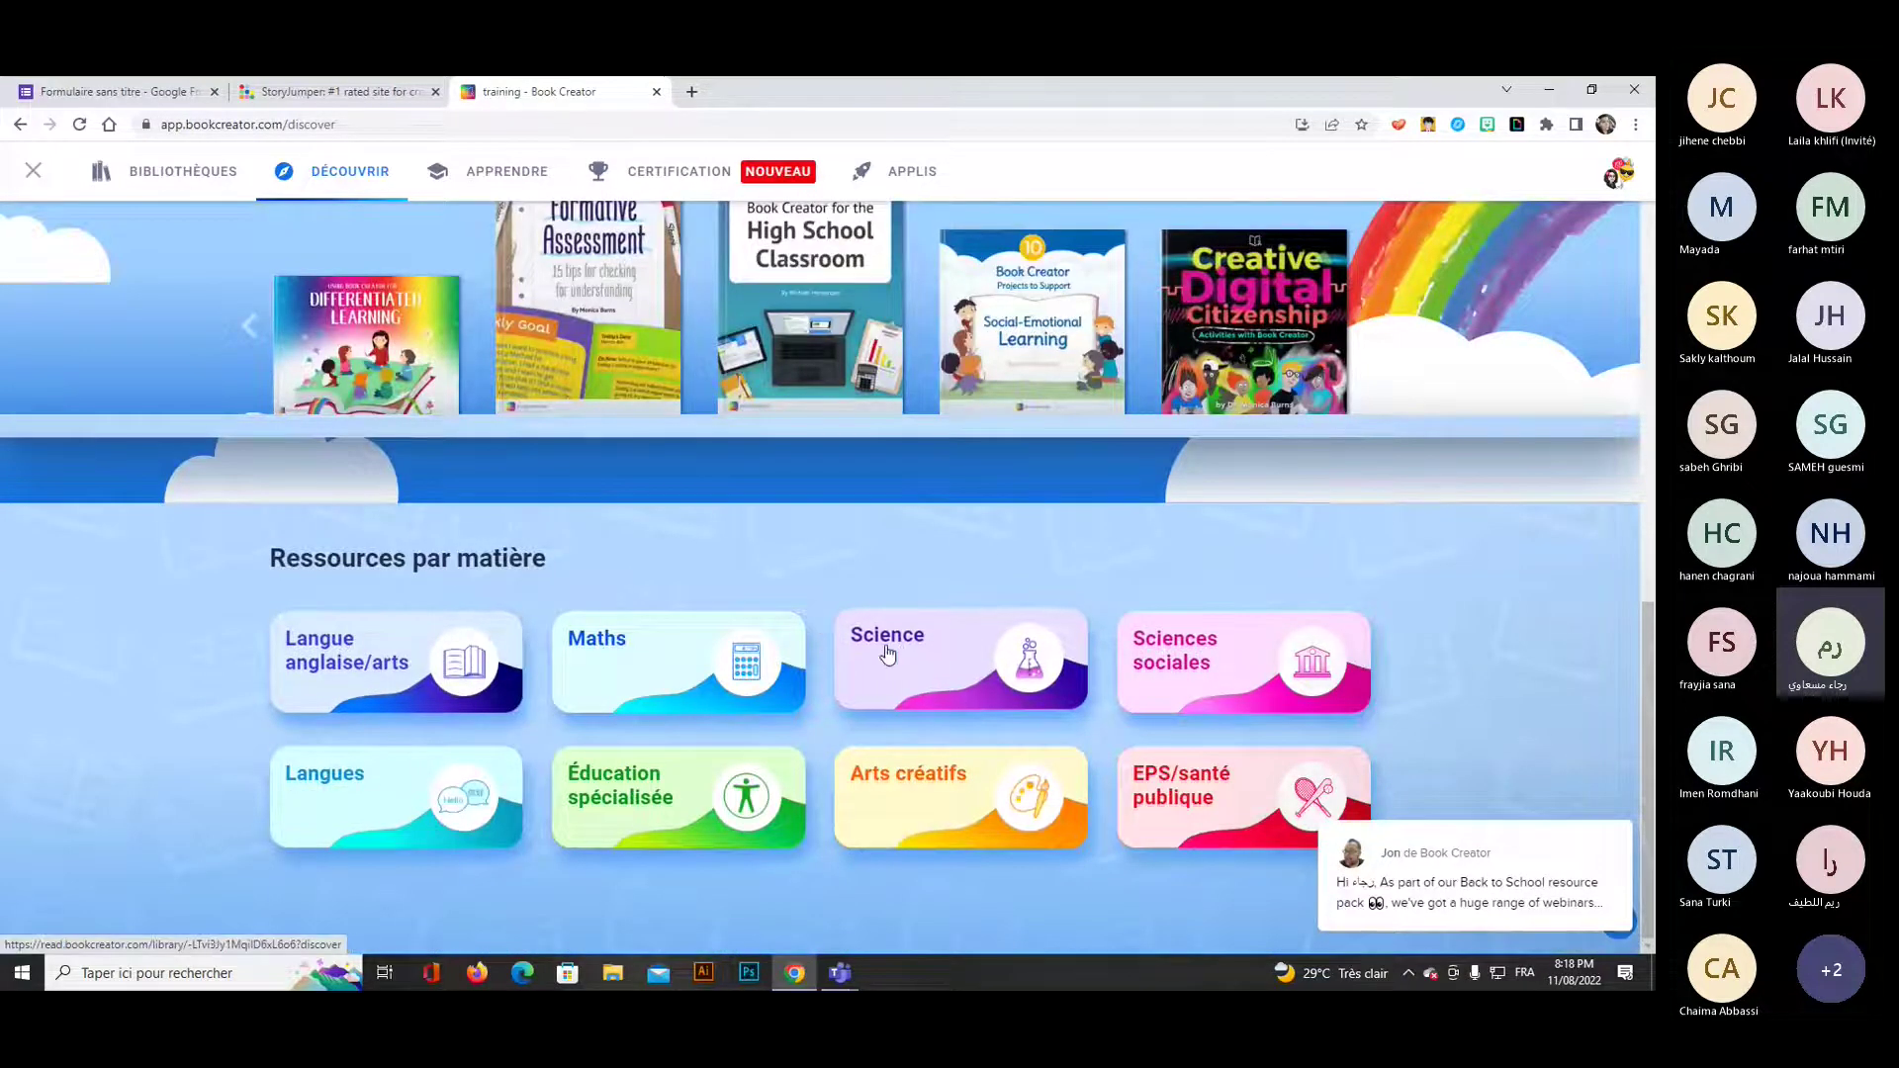
pyautogui.scroll(2, 886, 653)
pyautogui.scroll(2, 885, 655)
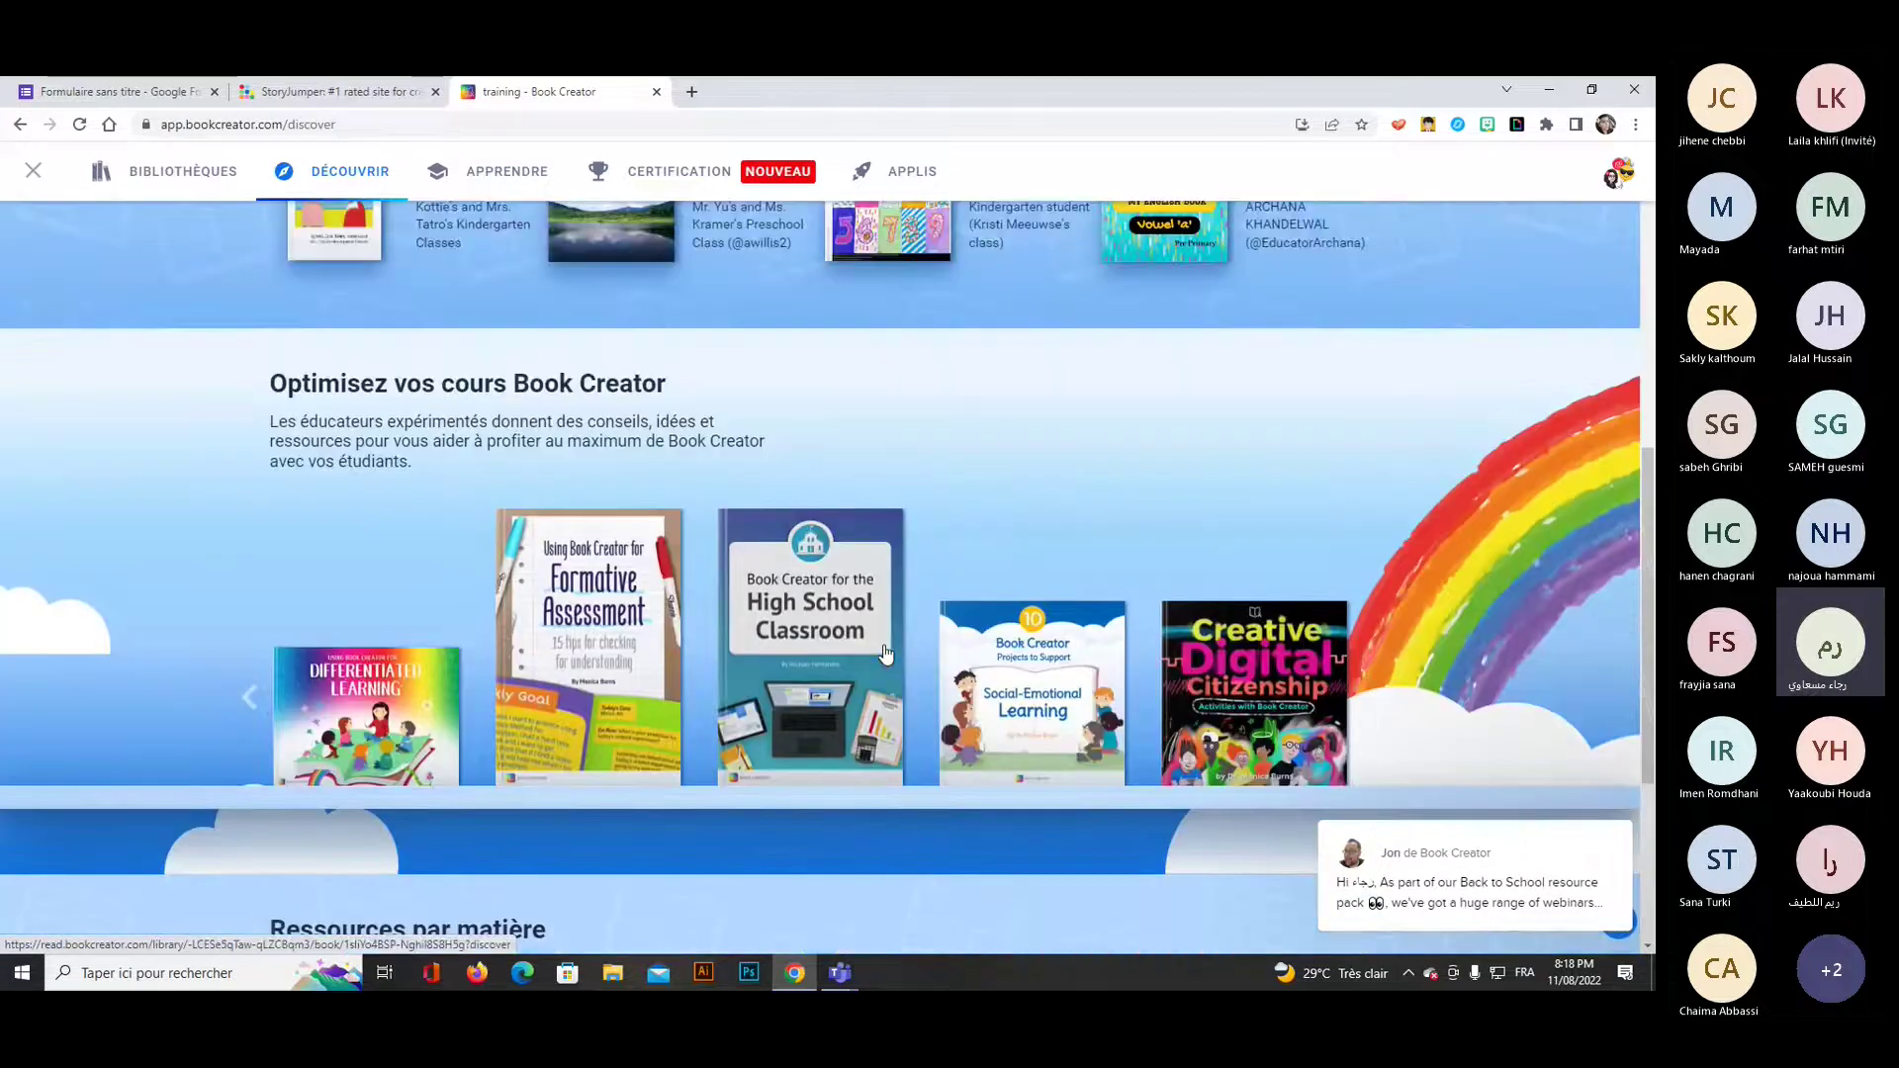
pyautogui.scroll(5, 885, 653)
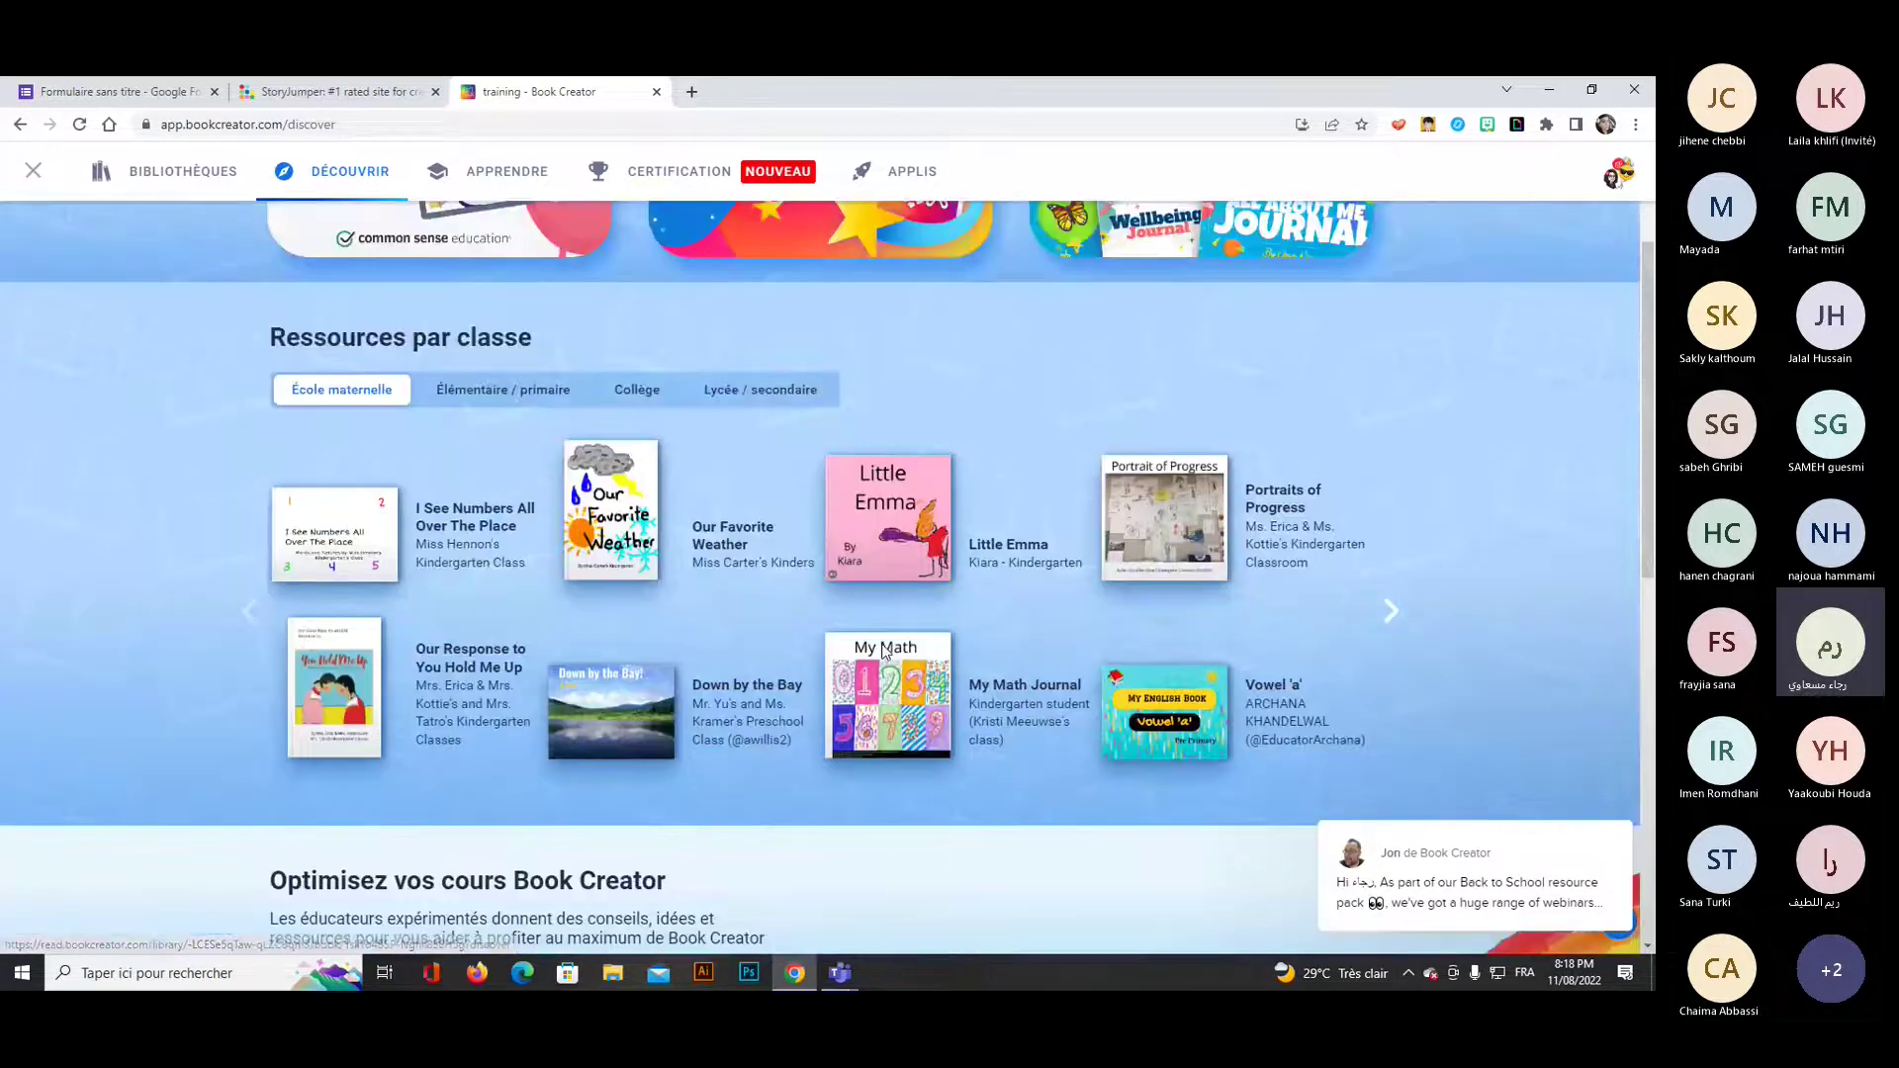
pyautogui.scroll(2, 885, 653)
# Browse the APPRENDRE knowledge base and teacher resource cards, then go to CERTIFICATION.
pyautogui.click(475, 173)
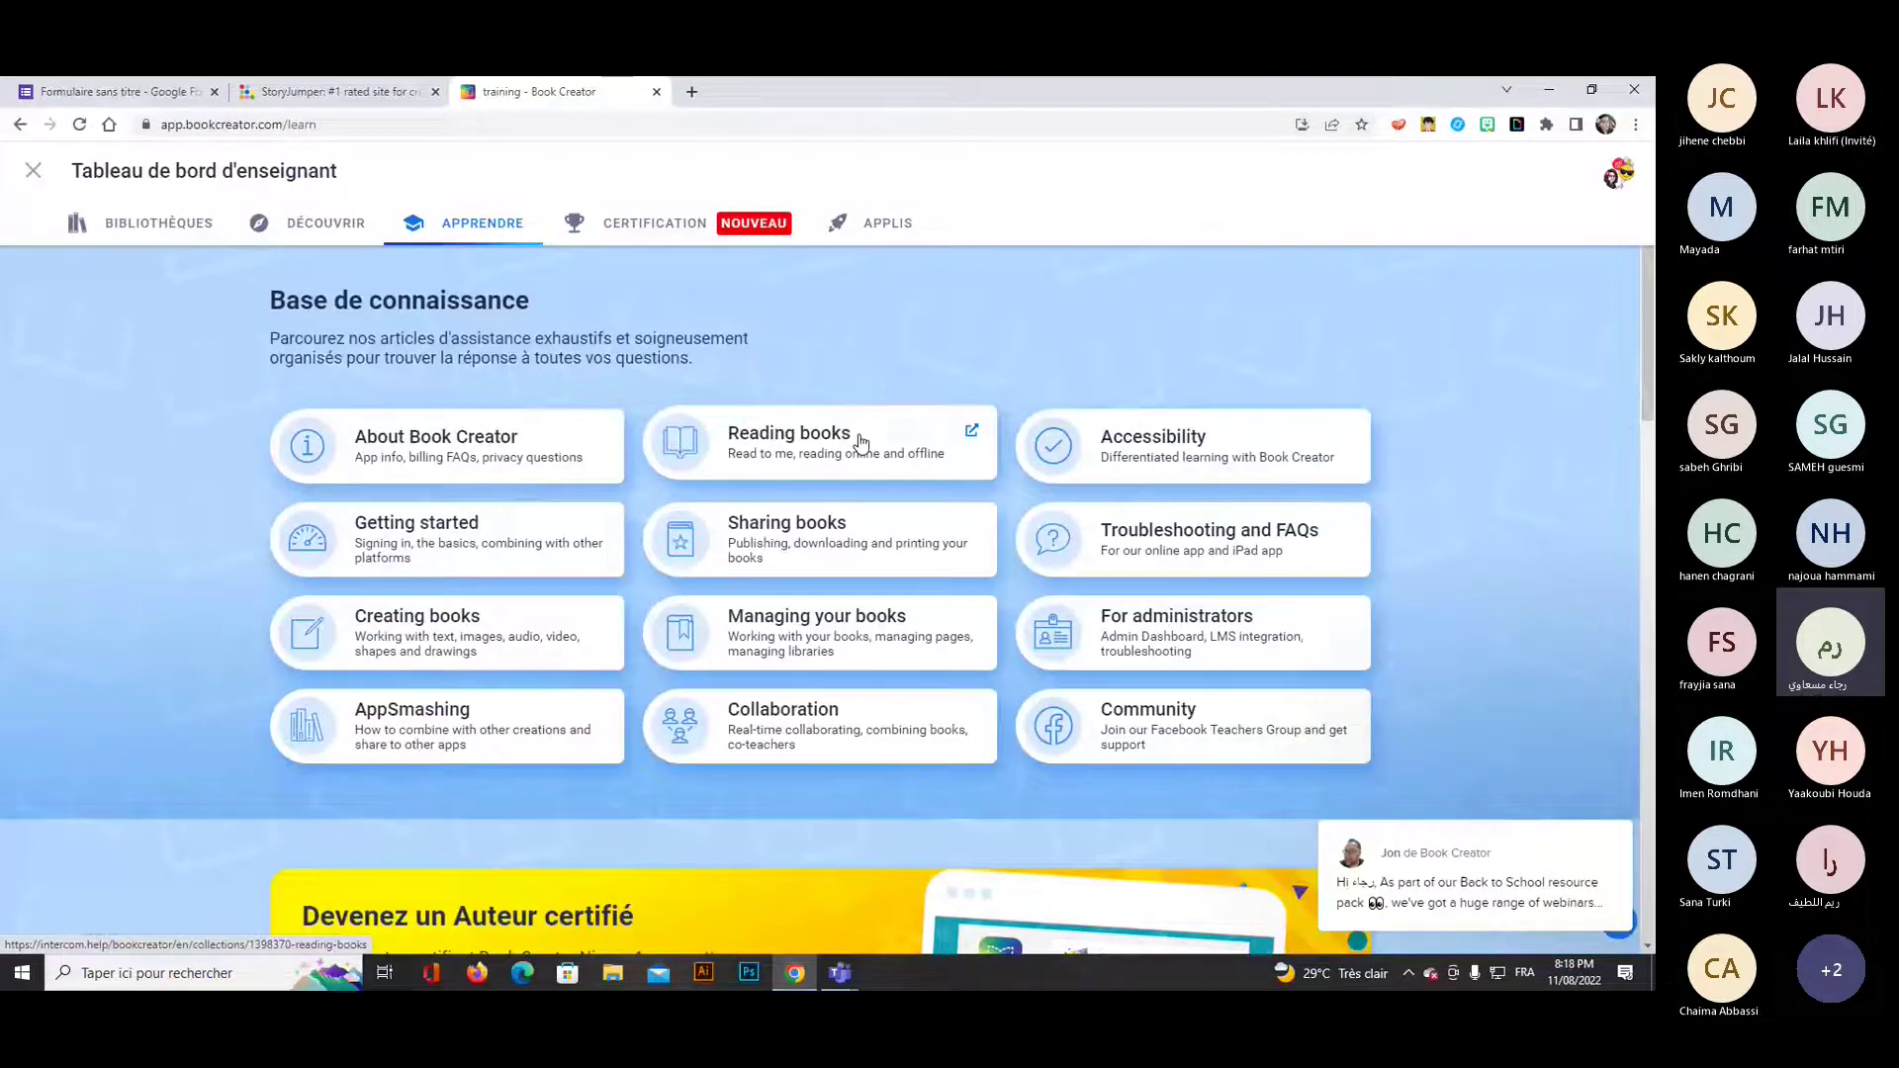
pyautogui.scroll(-1, 594, 618)
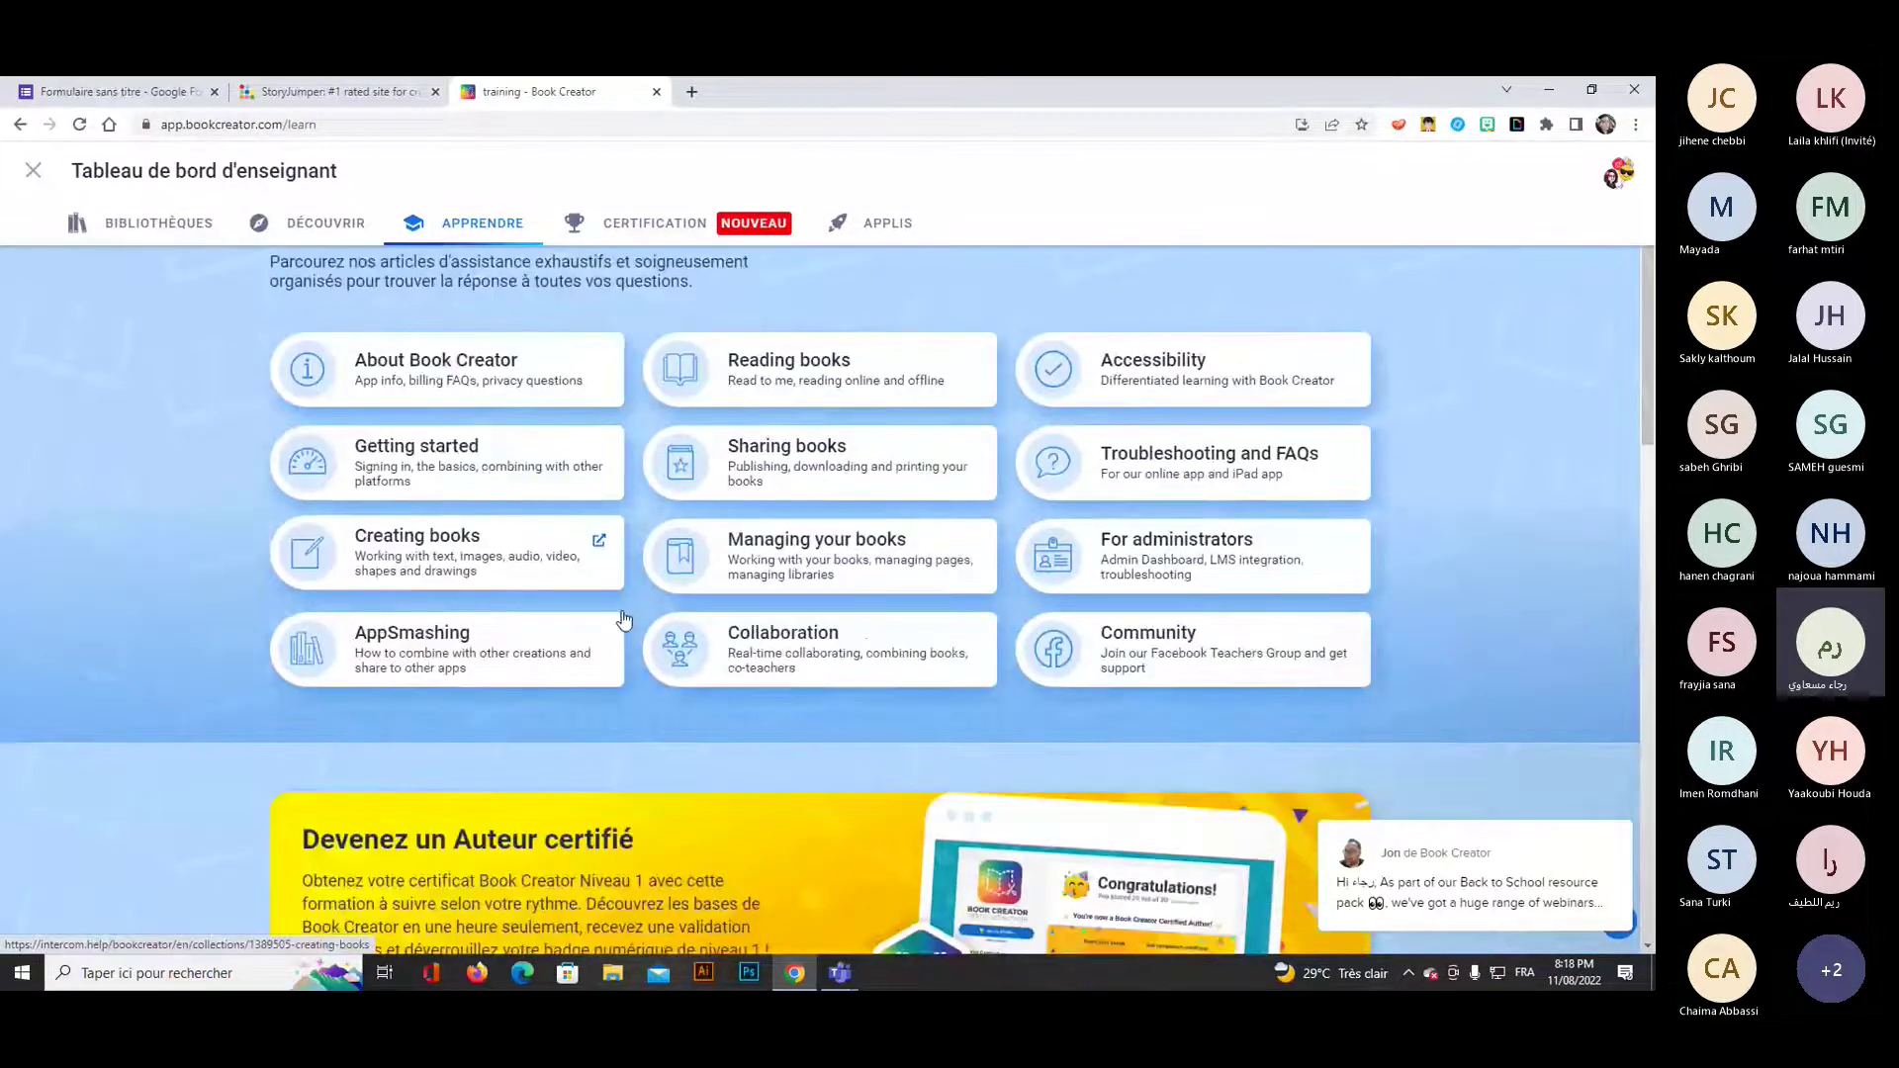
pyautogui.scroll(-5, 623, 619)
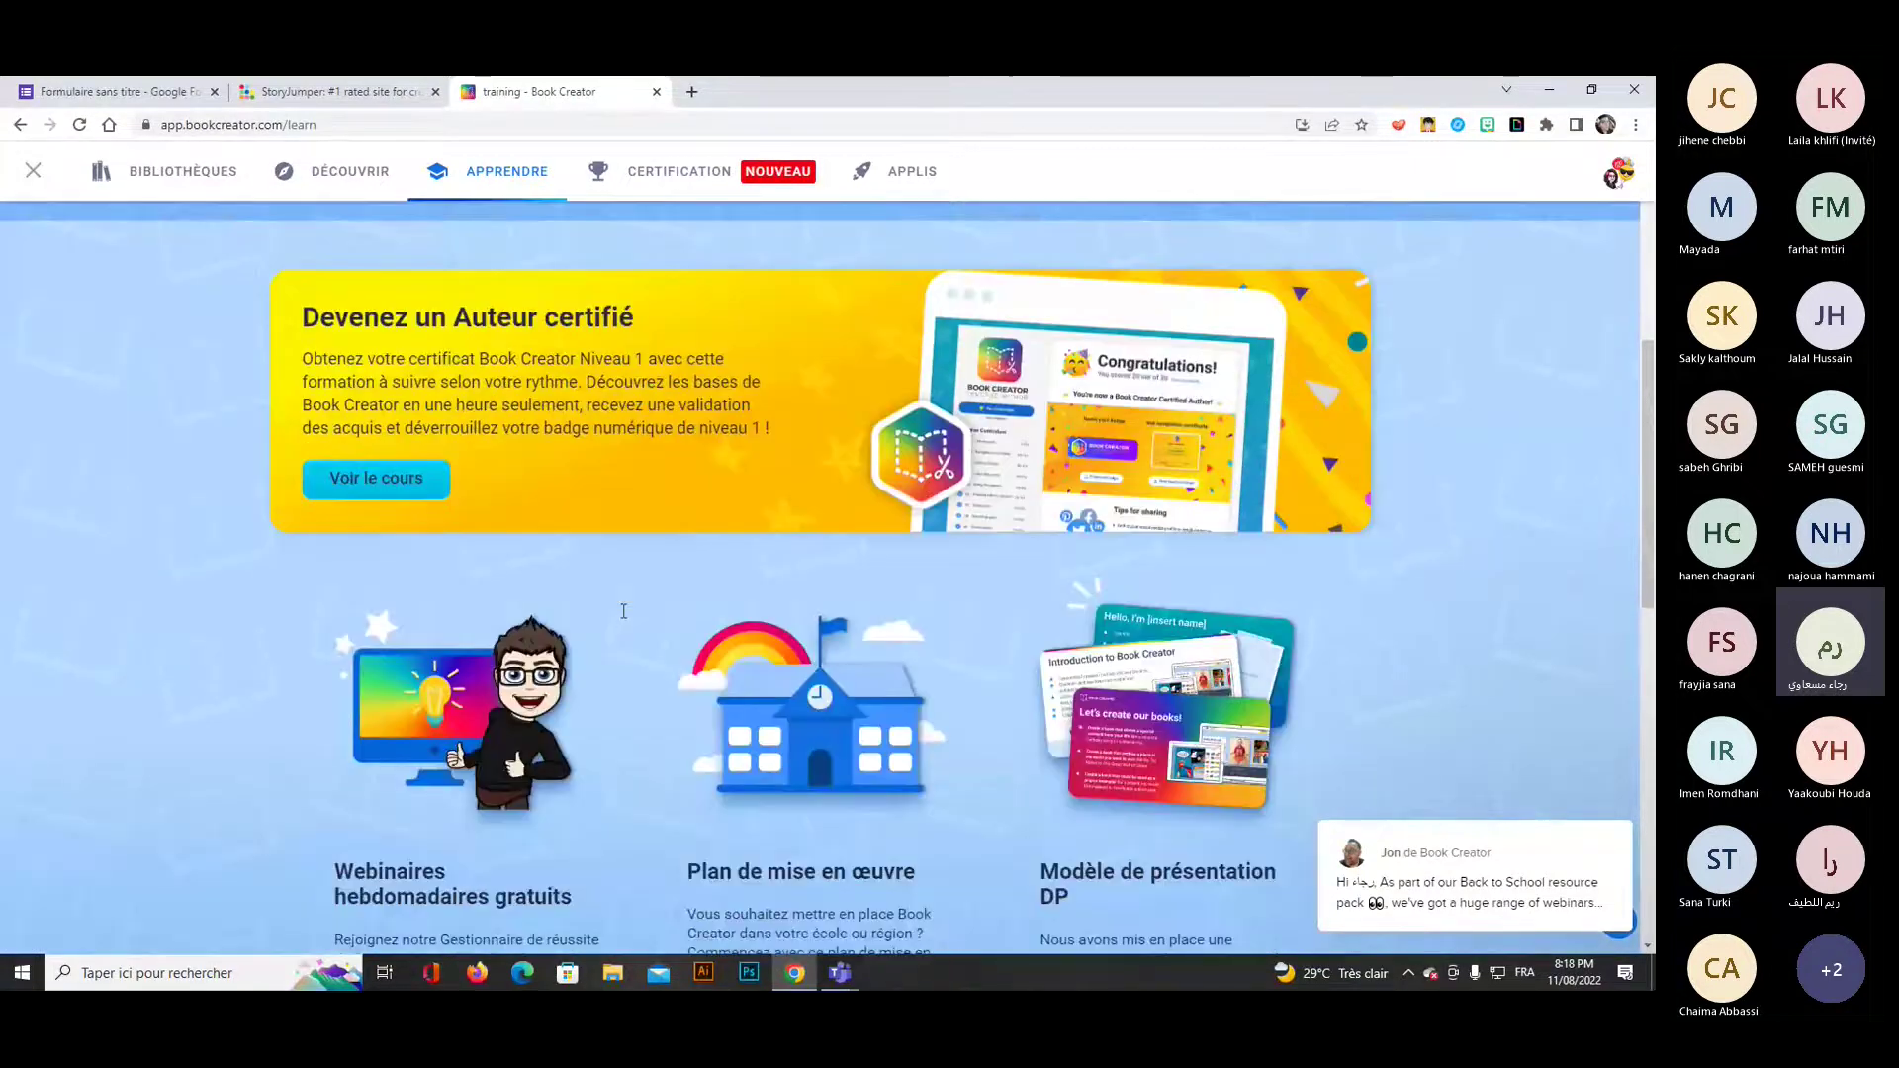
pyautogui.scroll(-4, 623, 611)
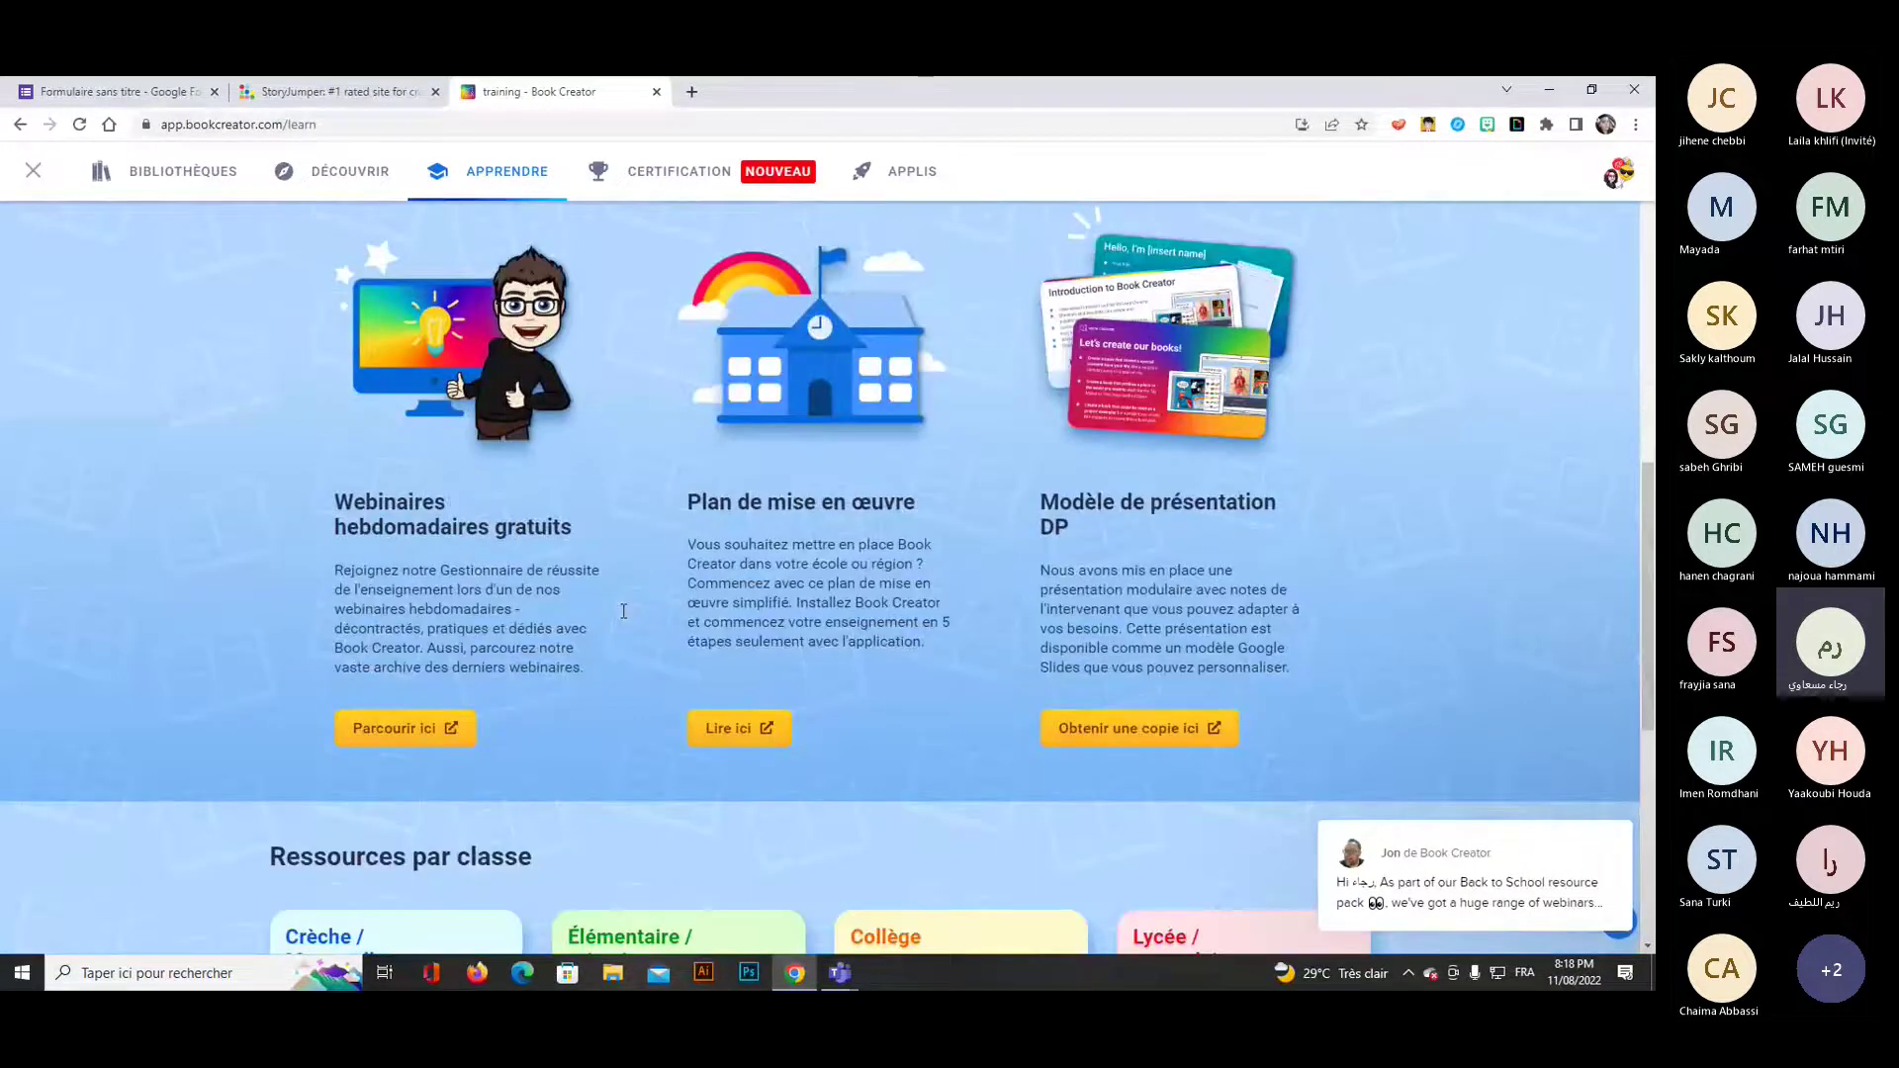
pyautogui.scroll(-4, 532, 621)
pyautogui.scroll(-2, 523, 605)
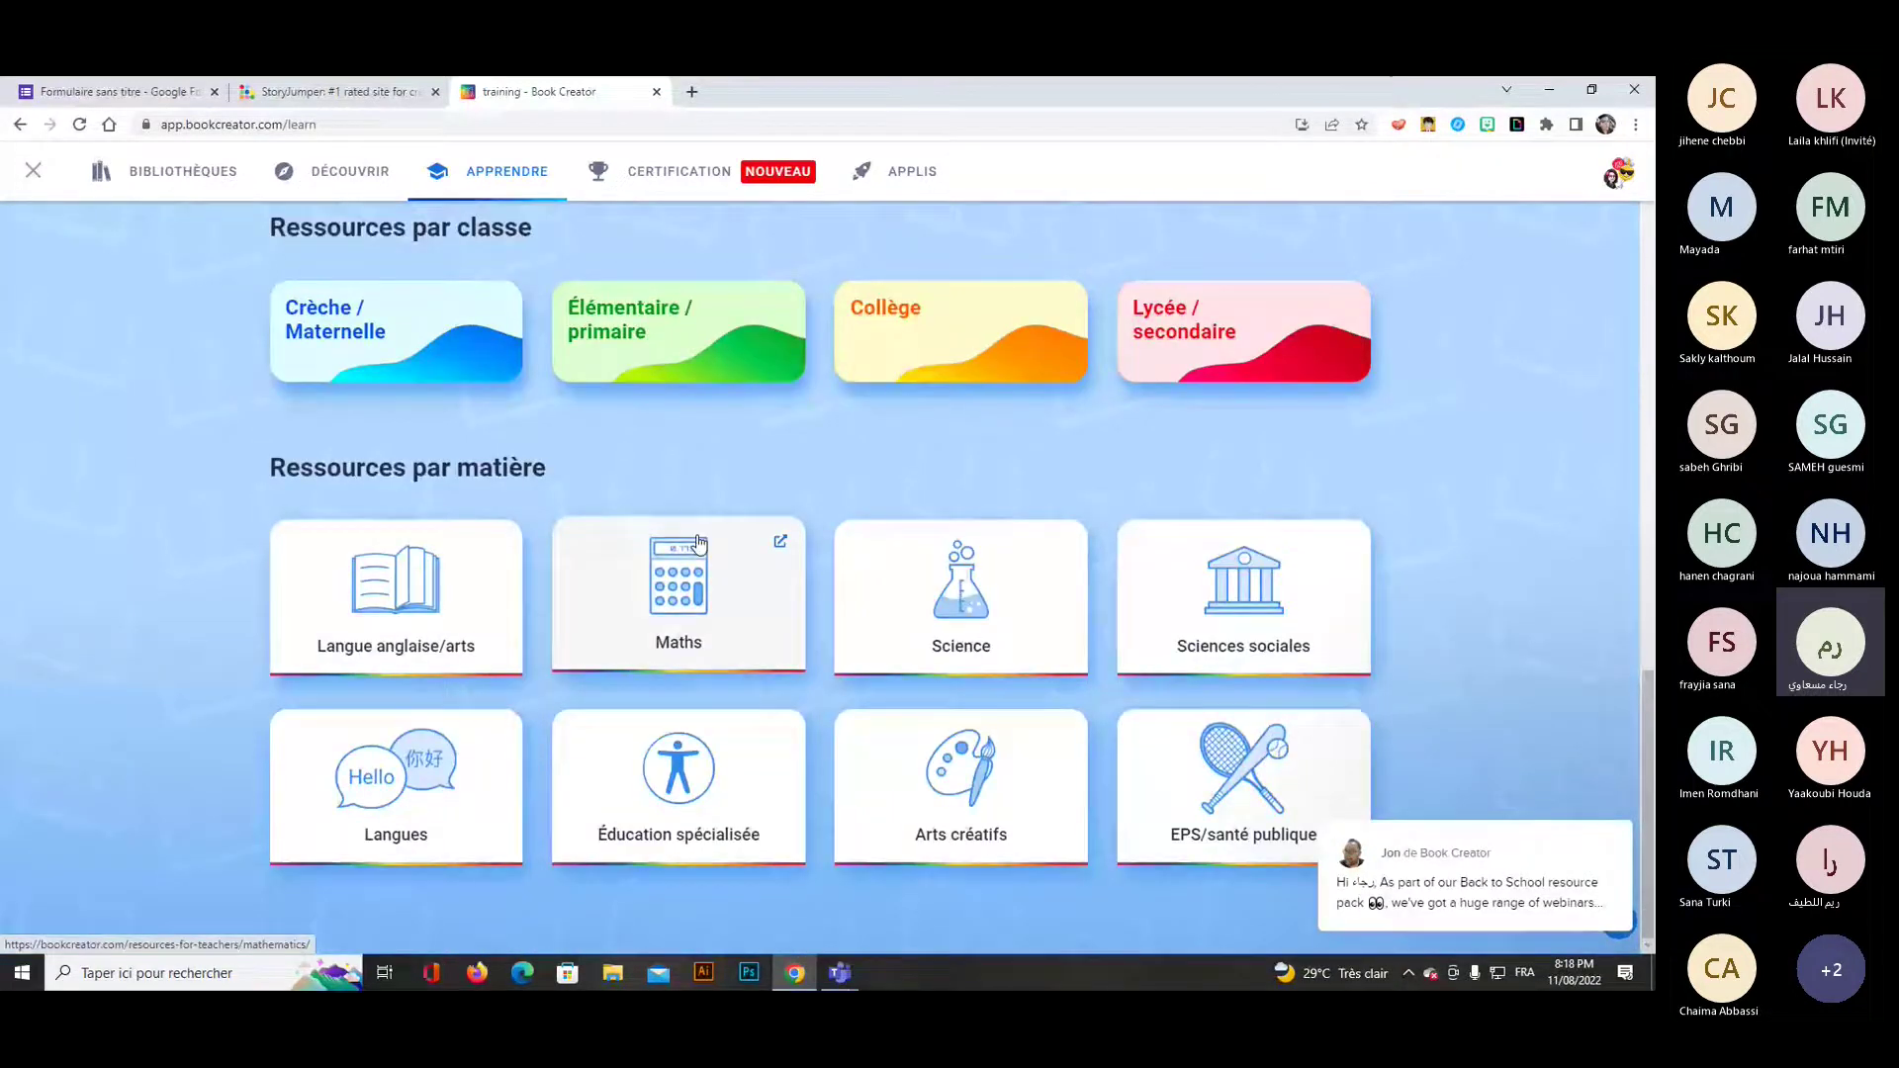
pyautogui.scroll(7, 679, 490)
pyautogui.click(680, 171)
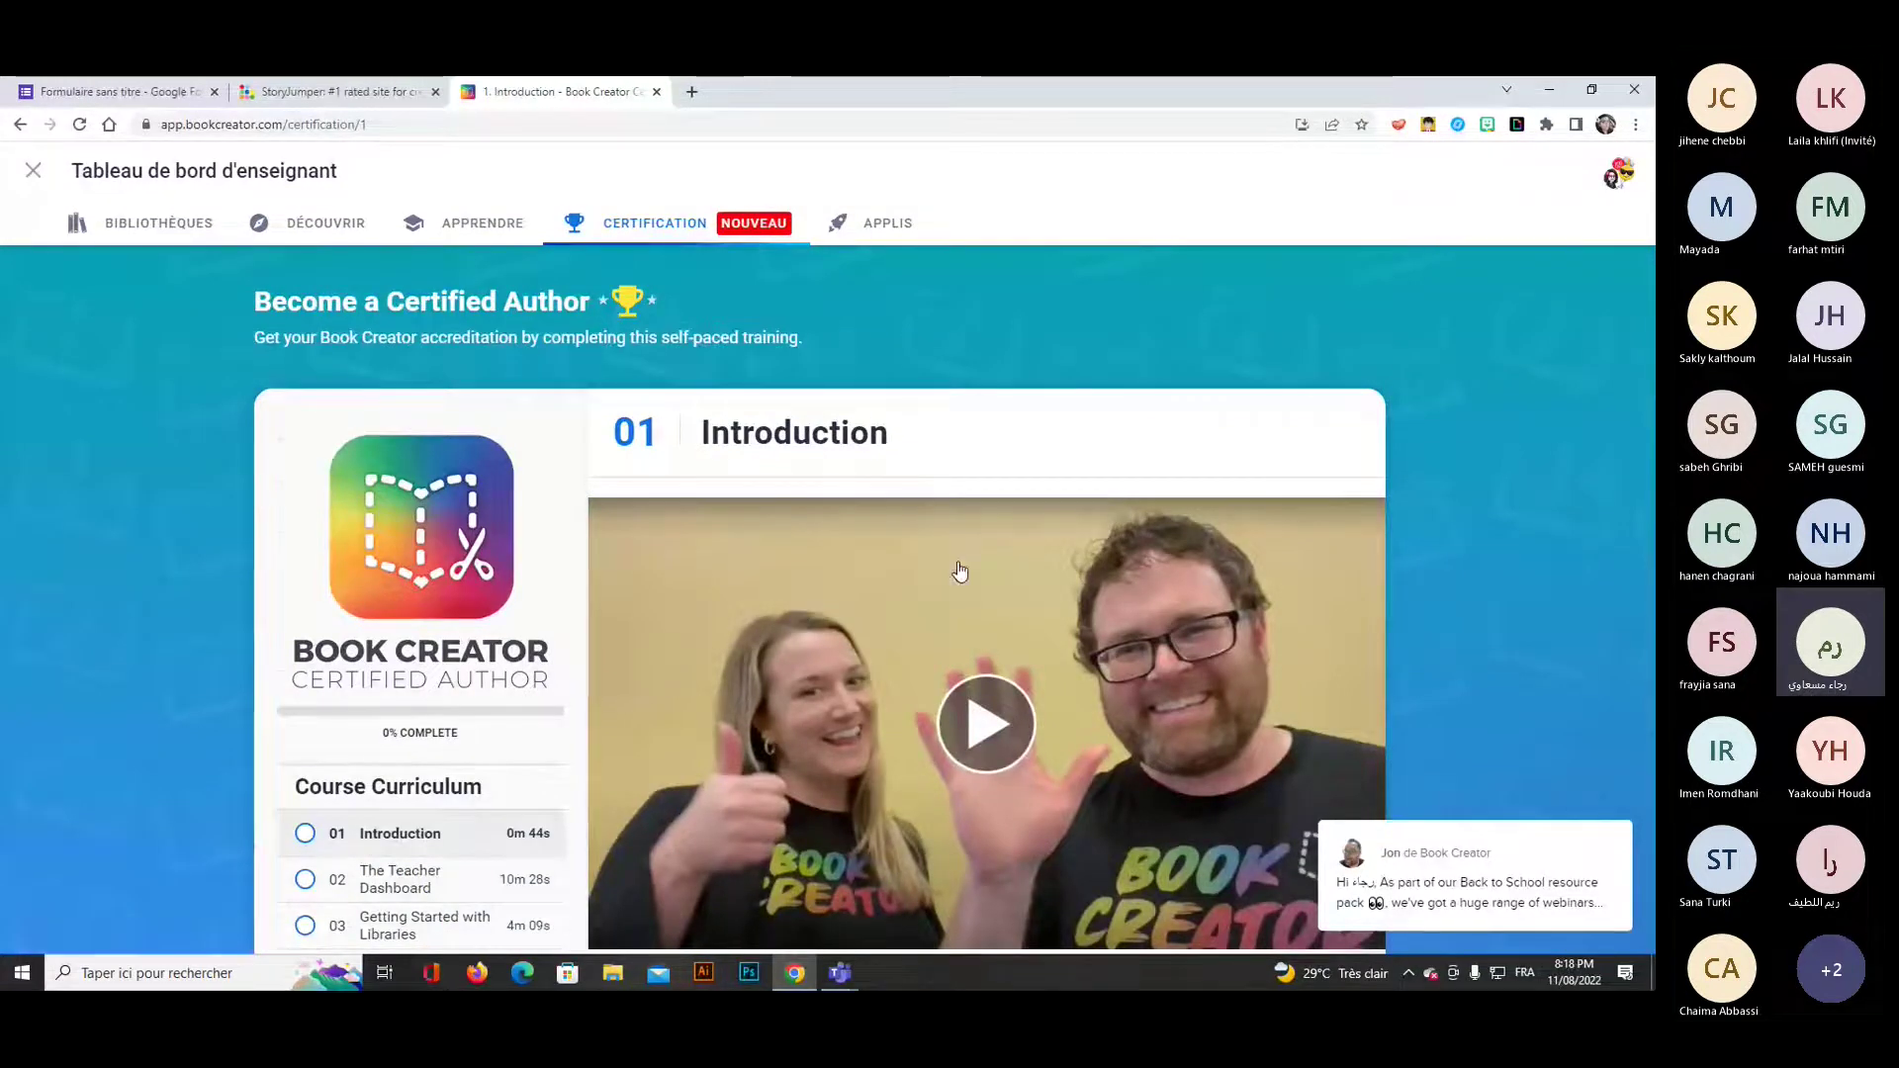
# Scroll through the Become a Certified Author lesson list, then switch to the APPLIS page.
pyautogui.scroll(-5, 957, 572)
pyautogui.scroll(-2, 957, 564)
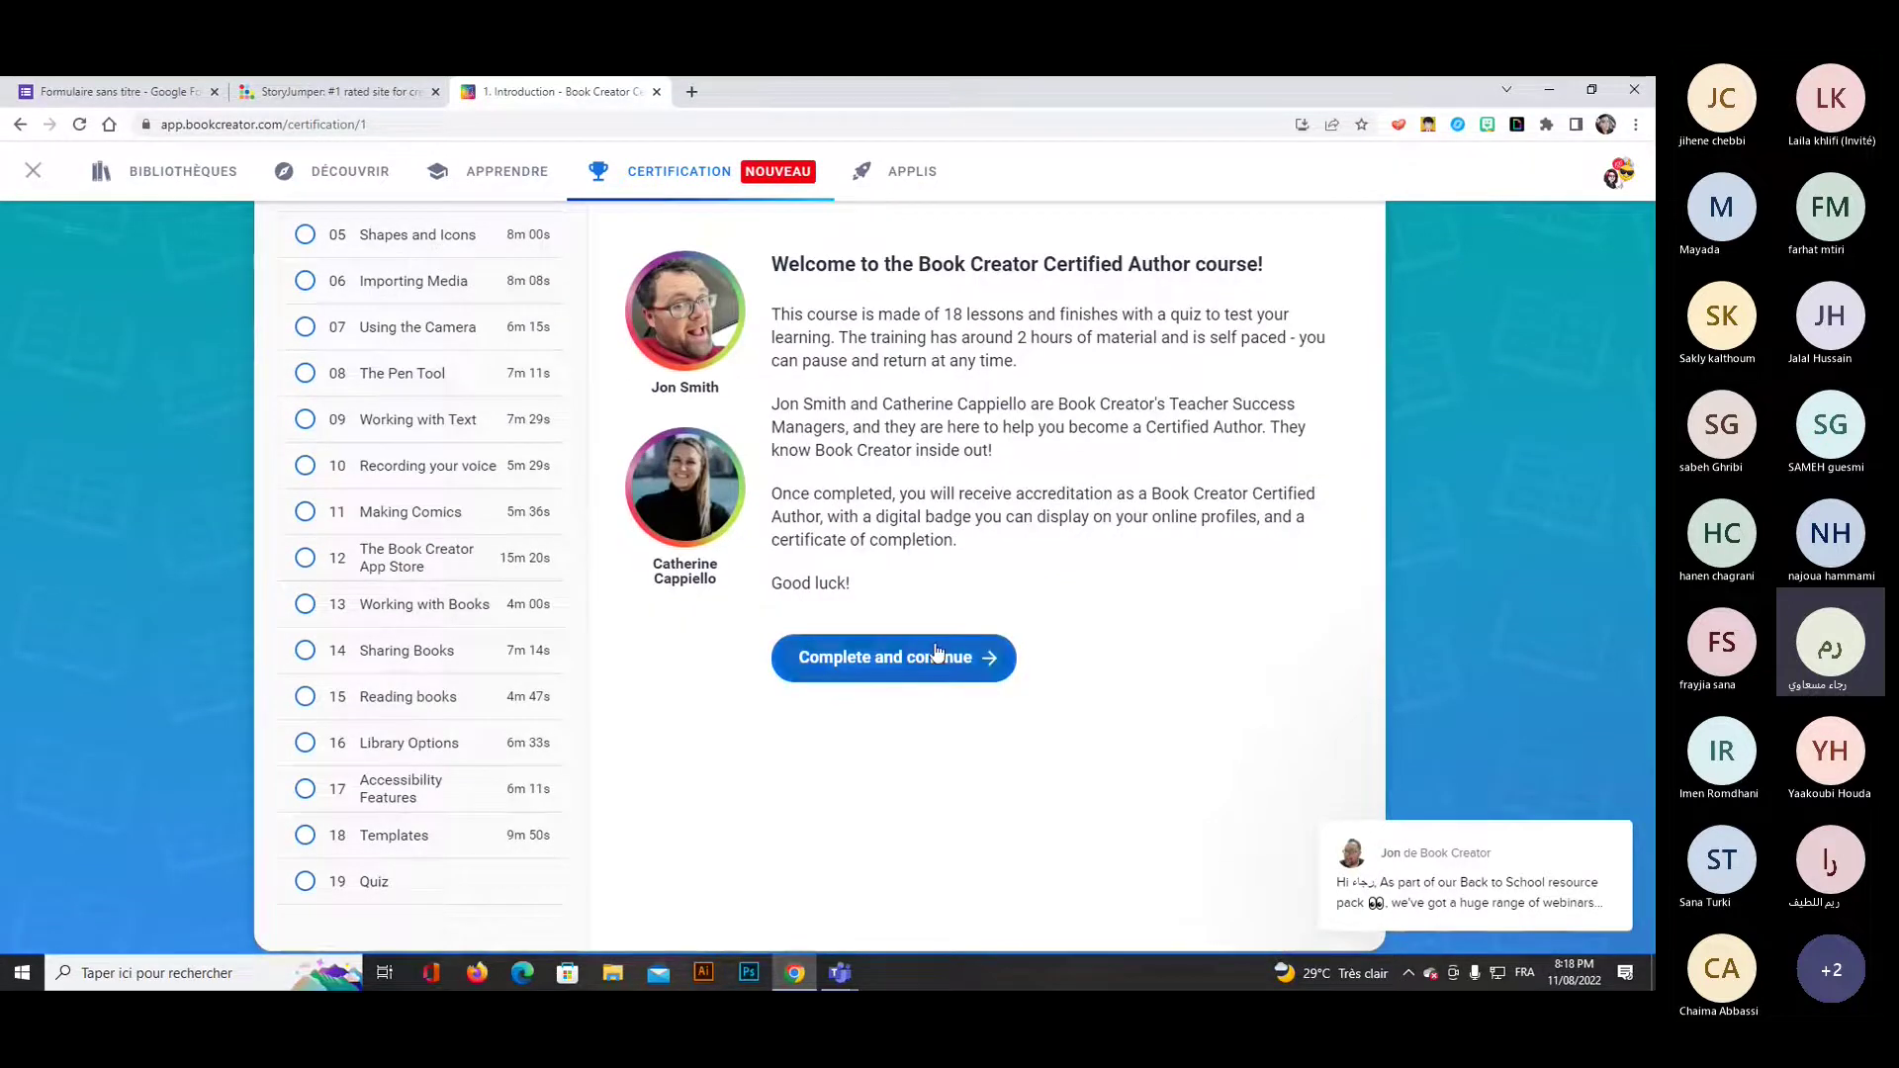
pyautogui.scroll(2, 876, 485)
pyautogui.scroll(2, 877, 485)
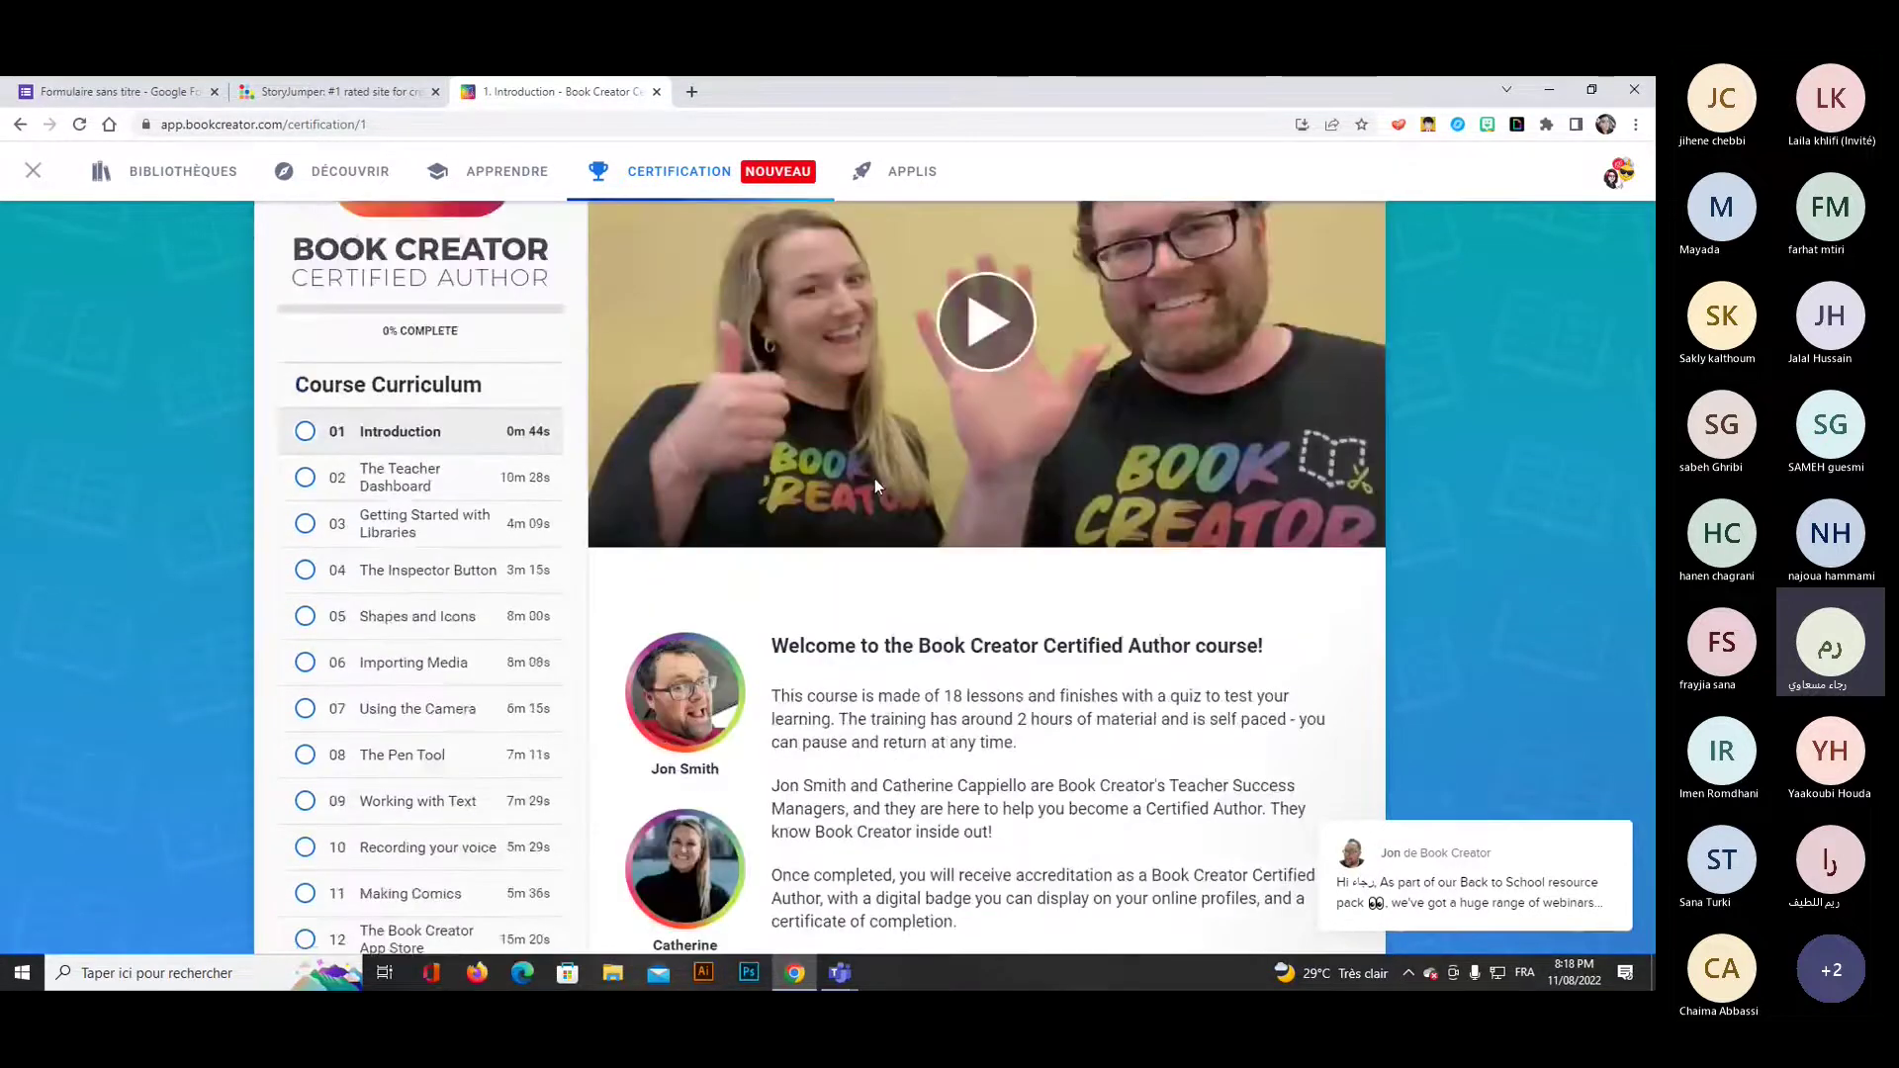
pyautogui.scroll(4, 875, 479)
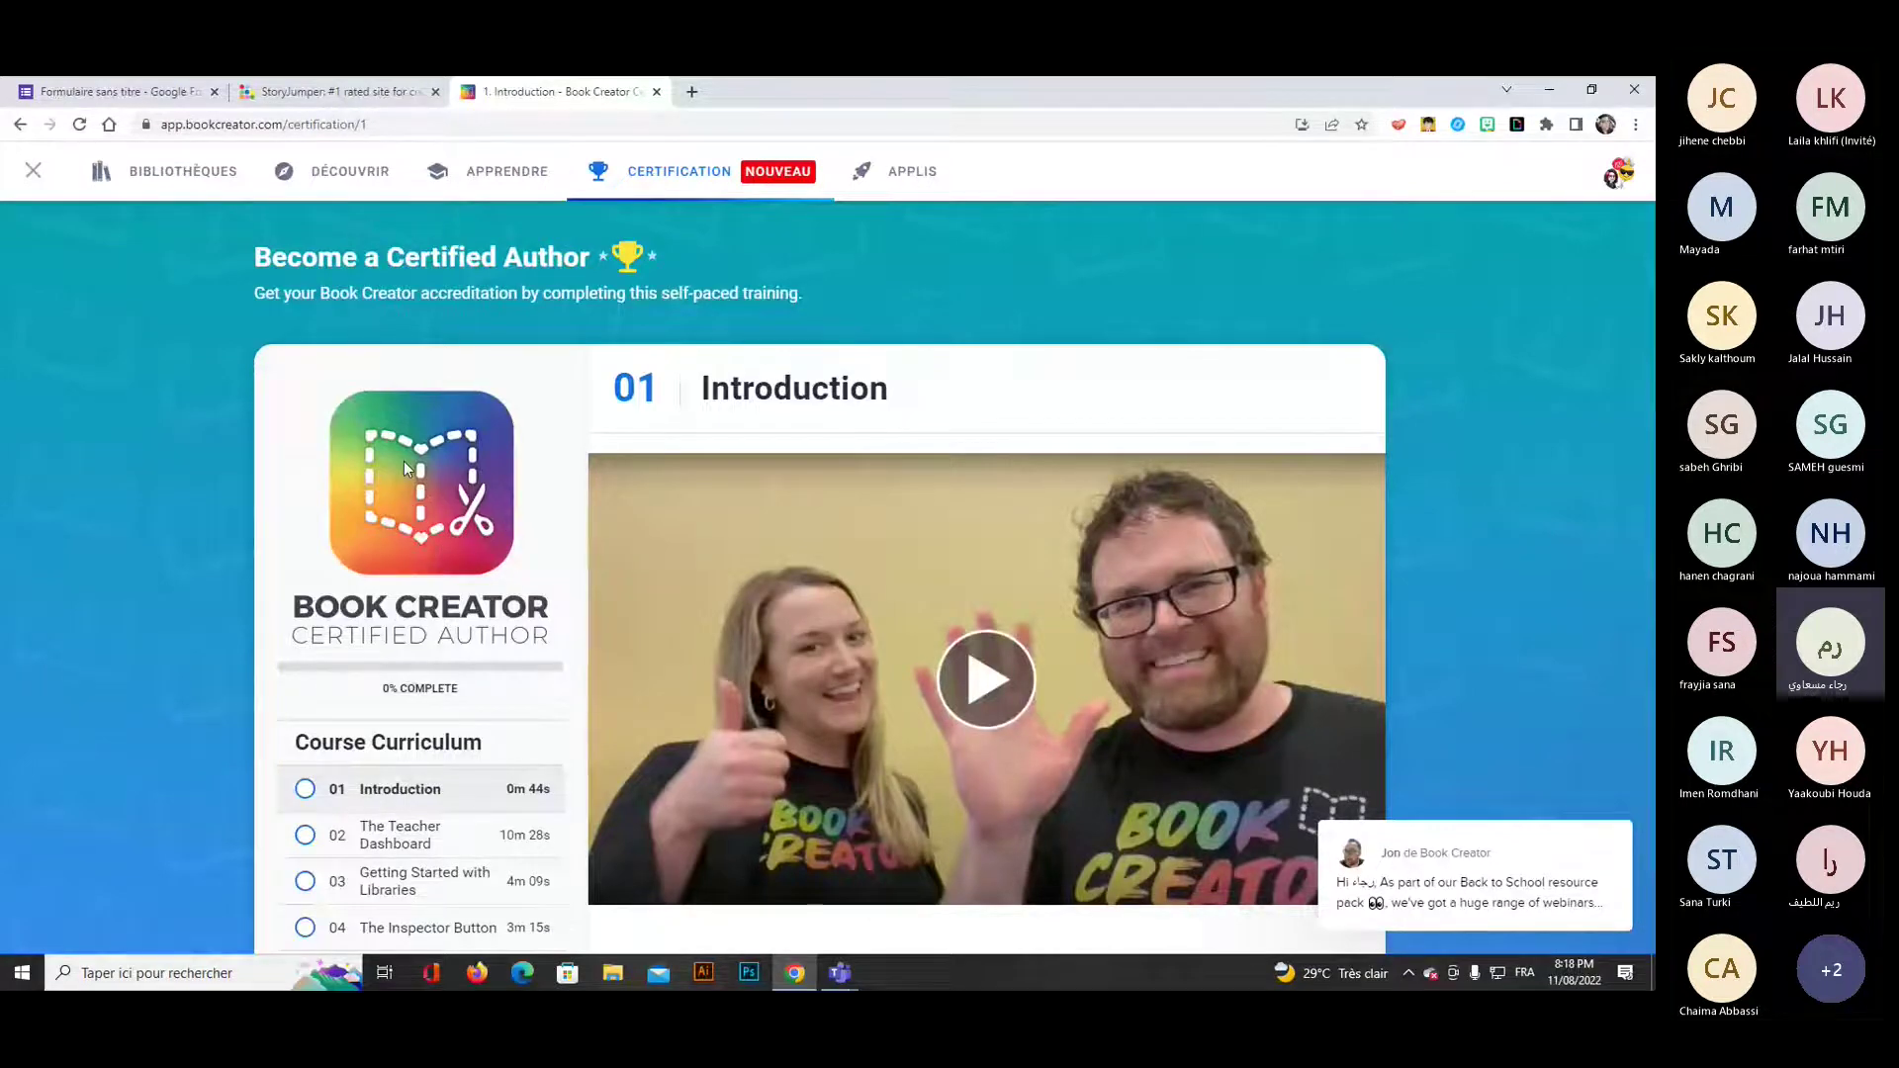
pyautogui.scroll(-2, 319, 584)
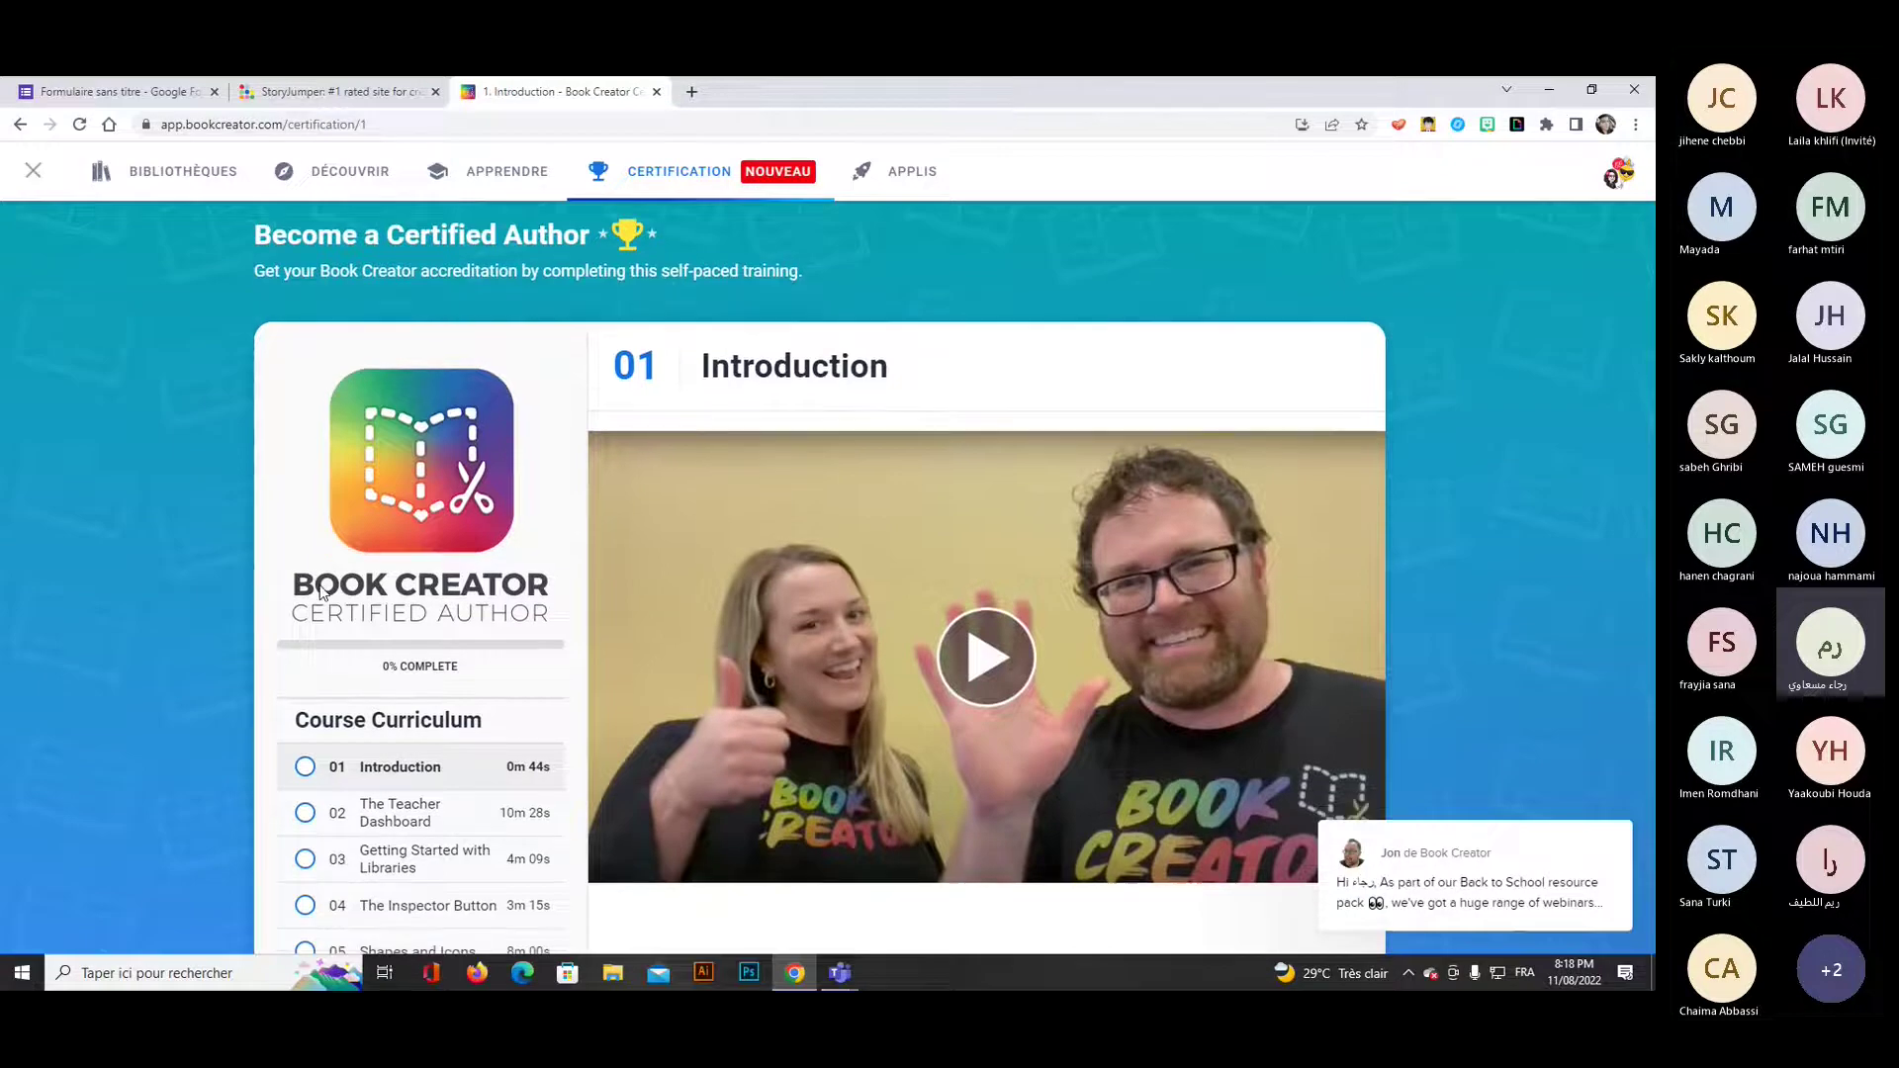
pyautogui.scroll(-2, 487, 785)
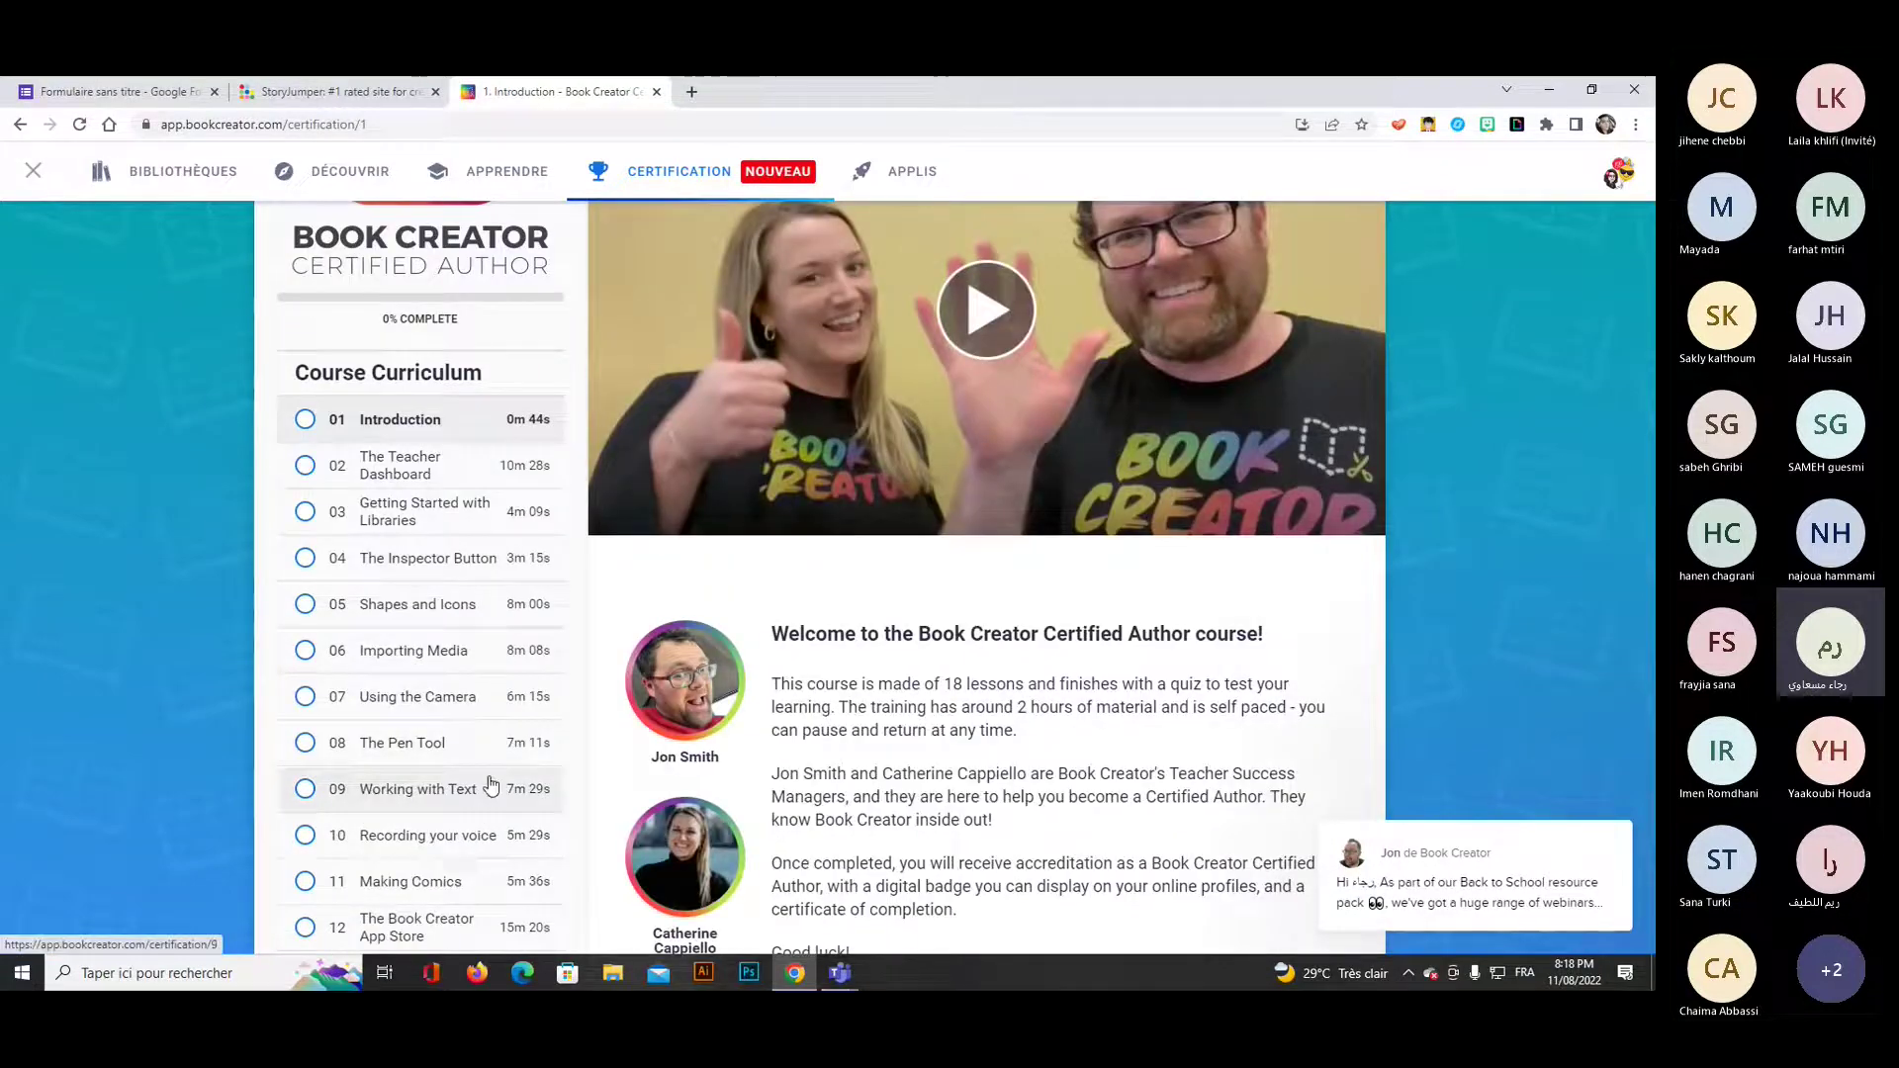
pyautogui.scroll(-3, 492, 815)
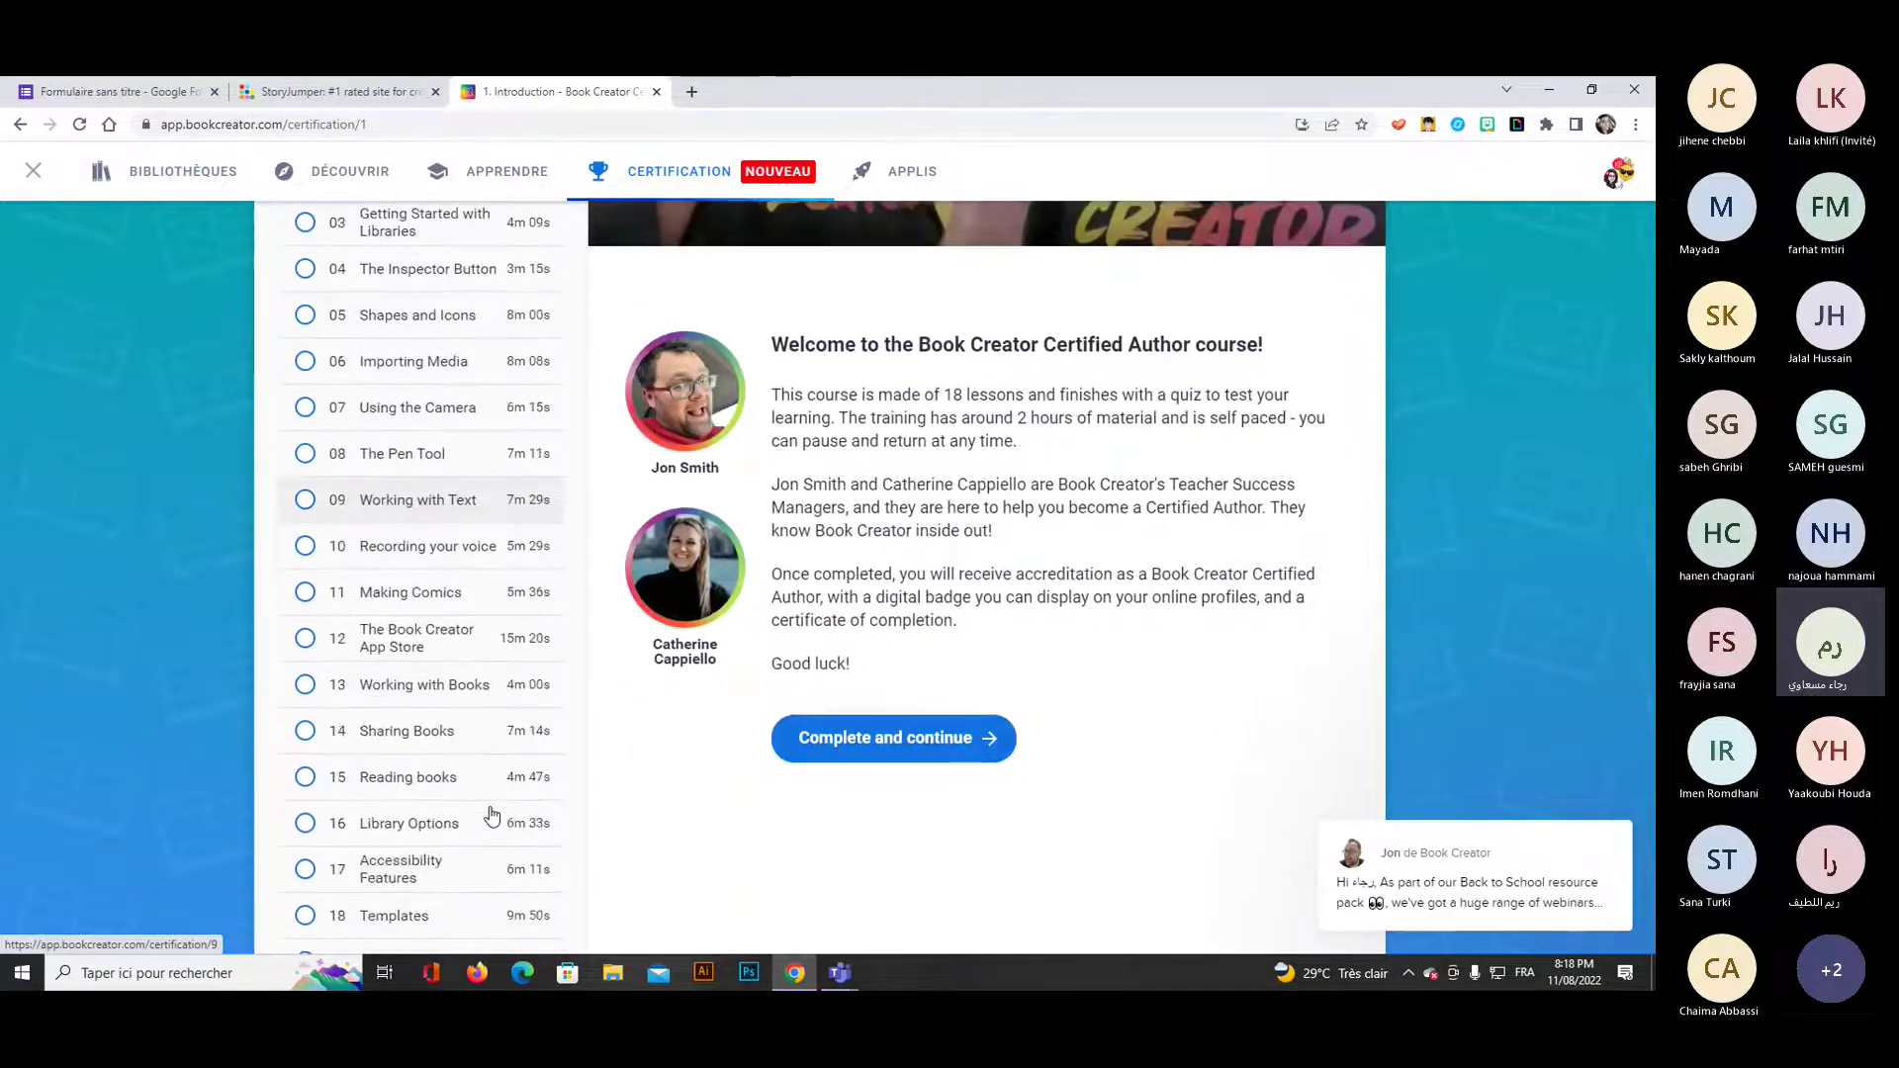
pyautogui.scroll(-1, 492, 814)
pyautogui.click(902, 173)
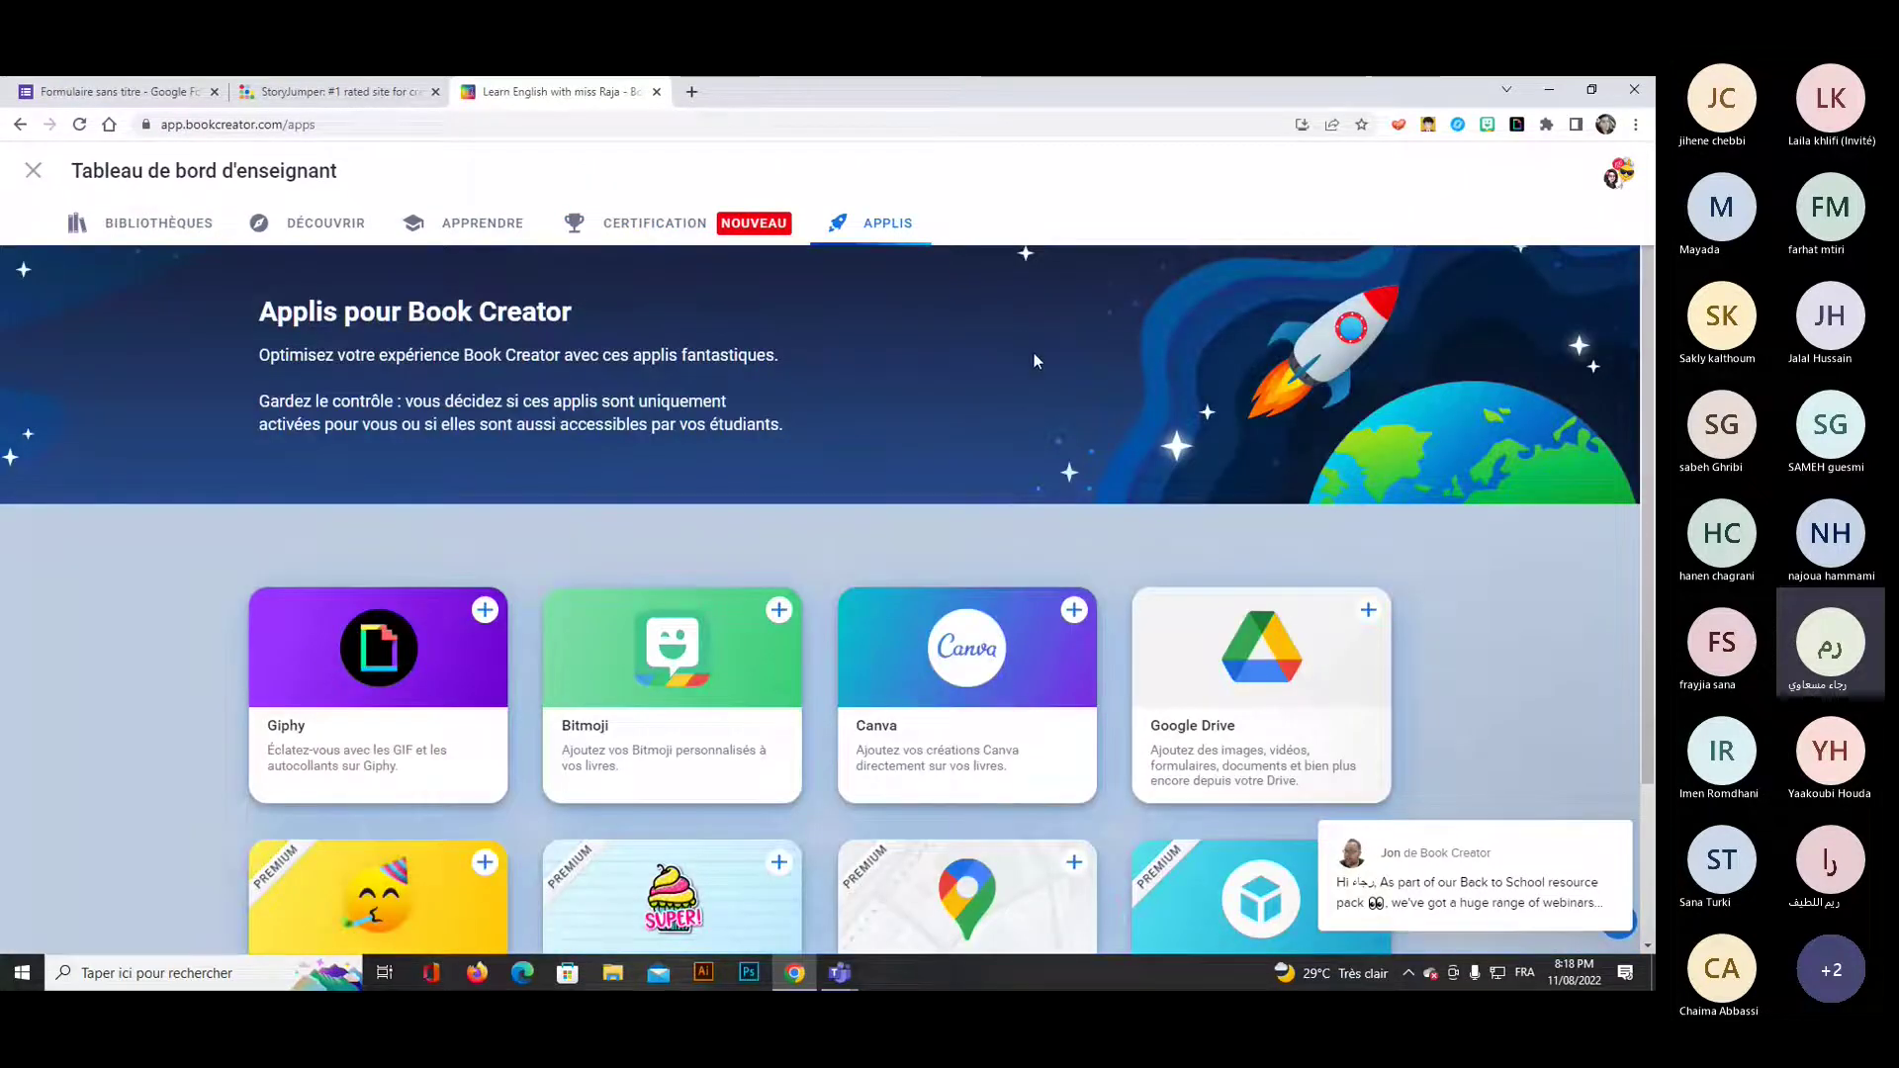
# Activate Giphy and make it available in all libraries with Tout sélectionner.
pyautogui.scroll(-2, 1035, 361)
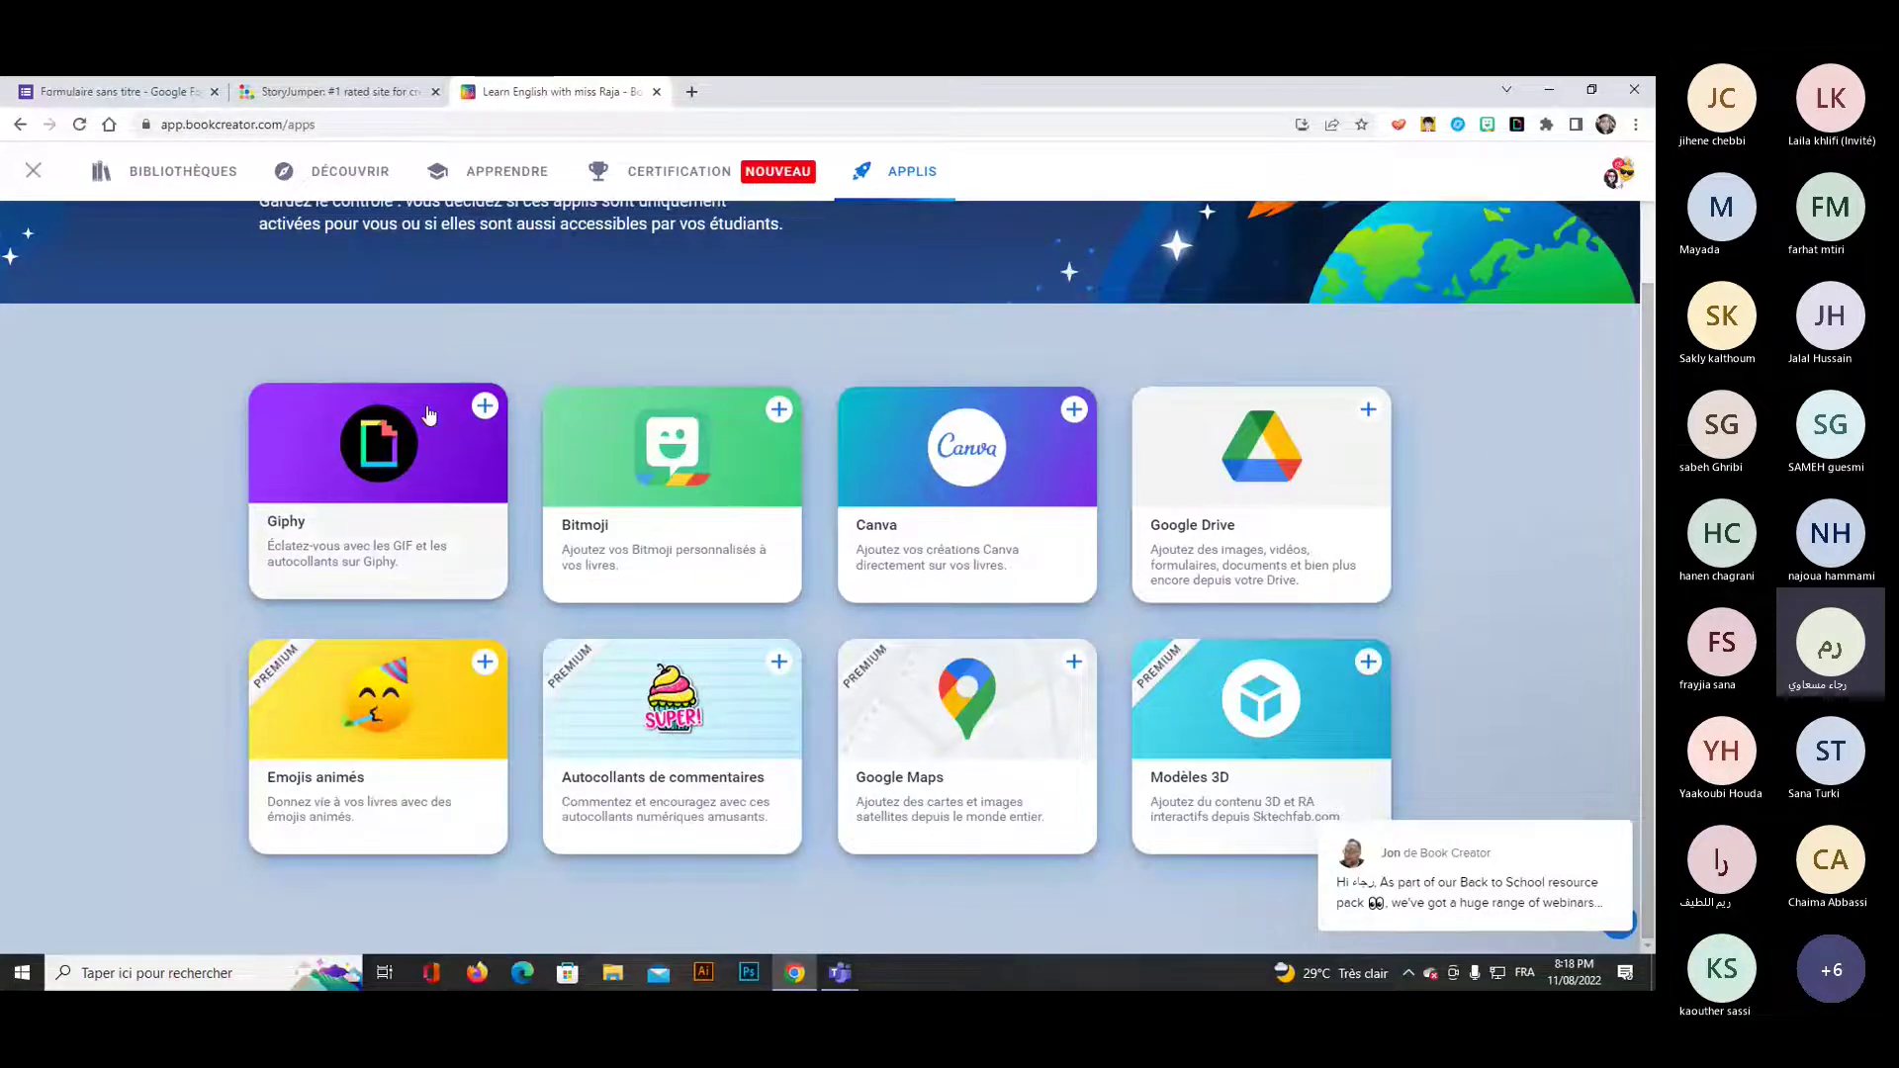
pyautogui.click(484, 408)
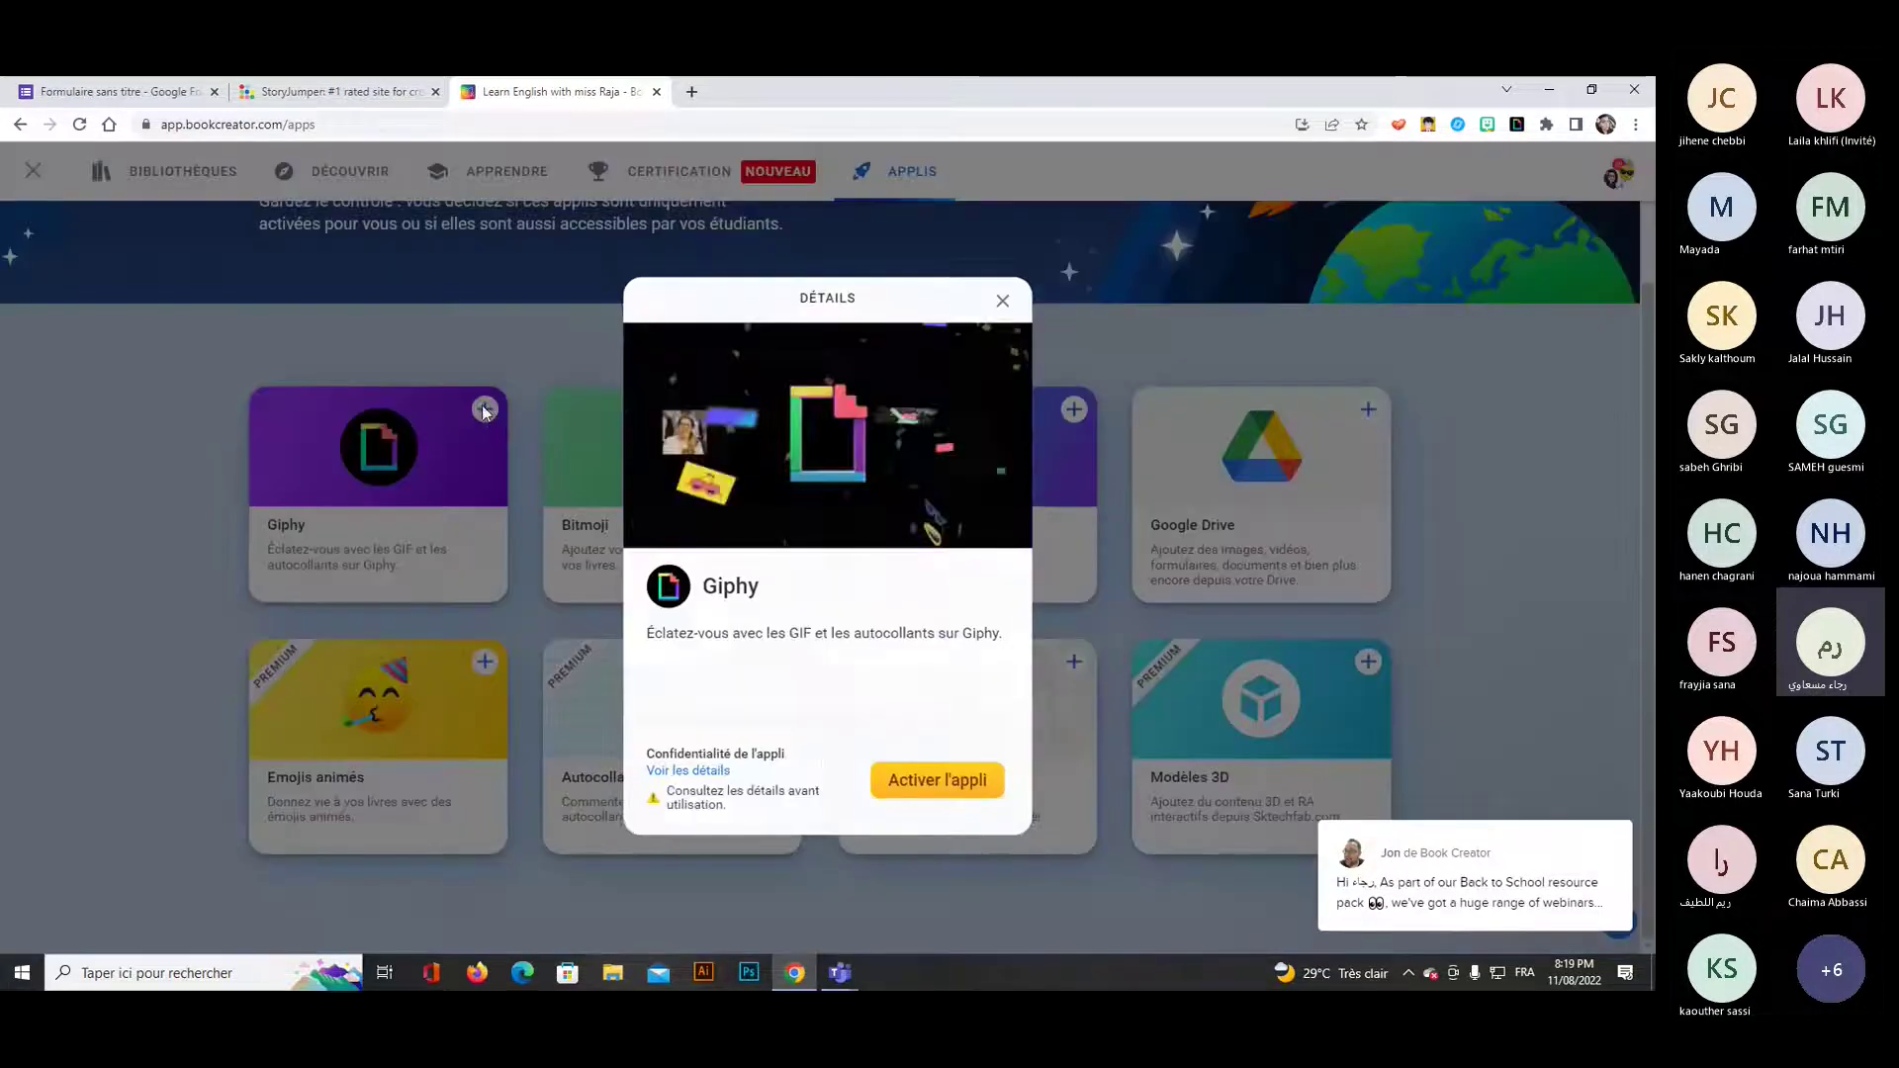
pyautogui.click(967, 781)
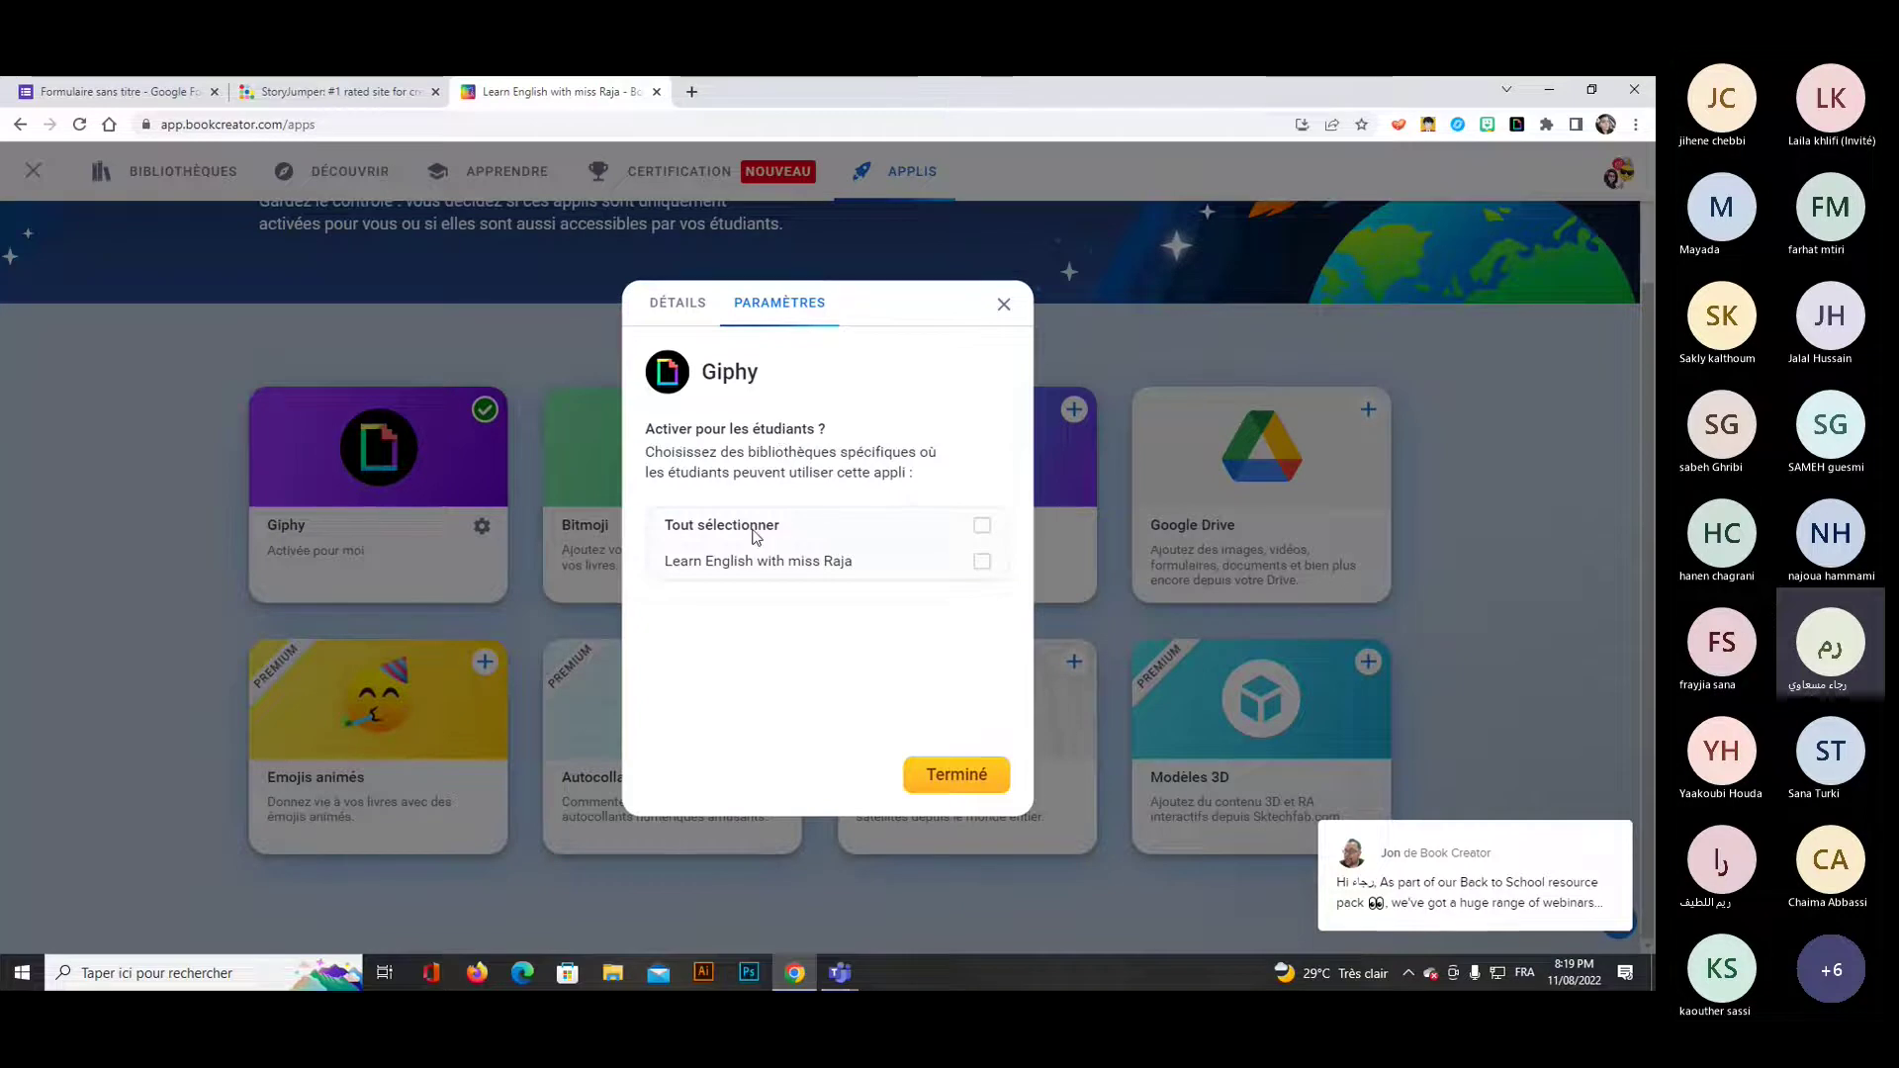
pyautogui.click(982, 525)
pyautogui.click(964, 776)
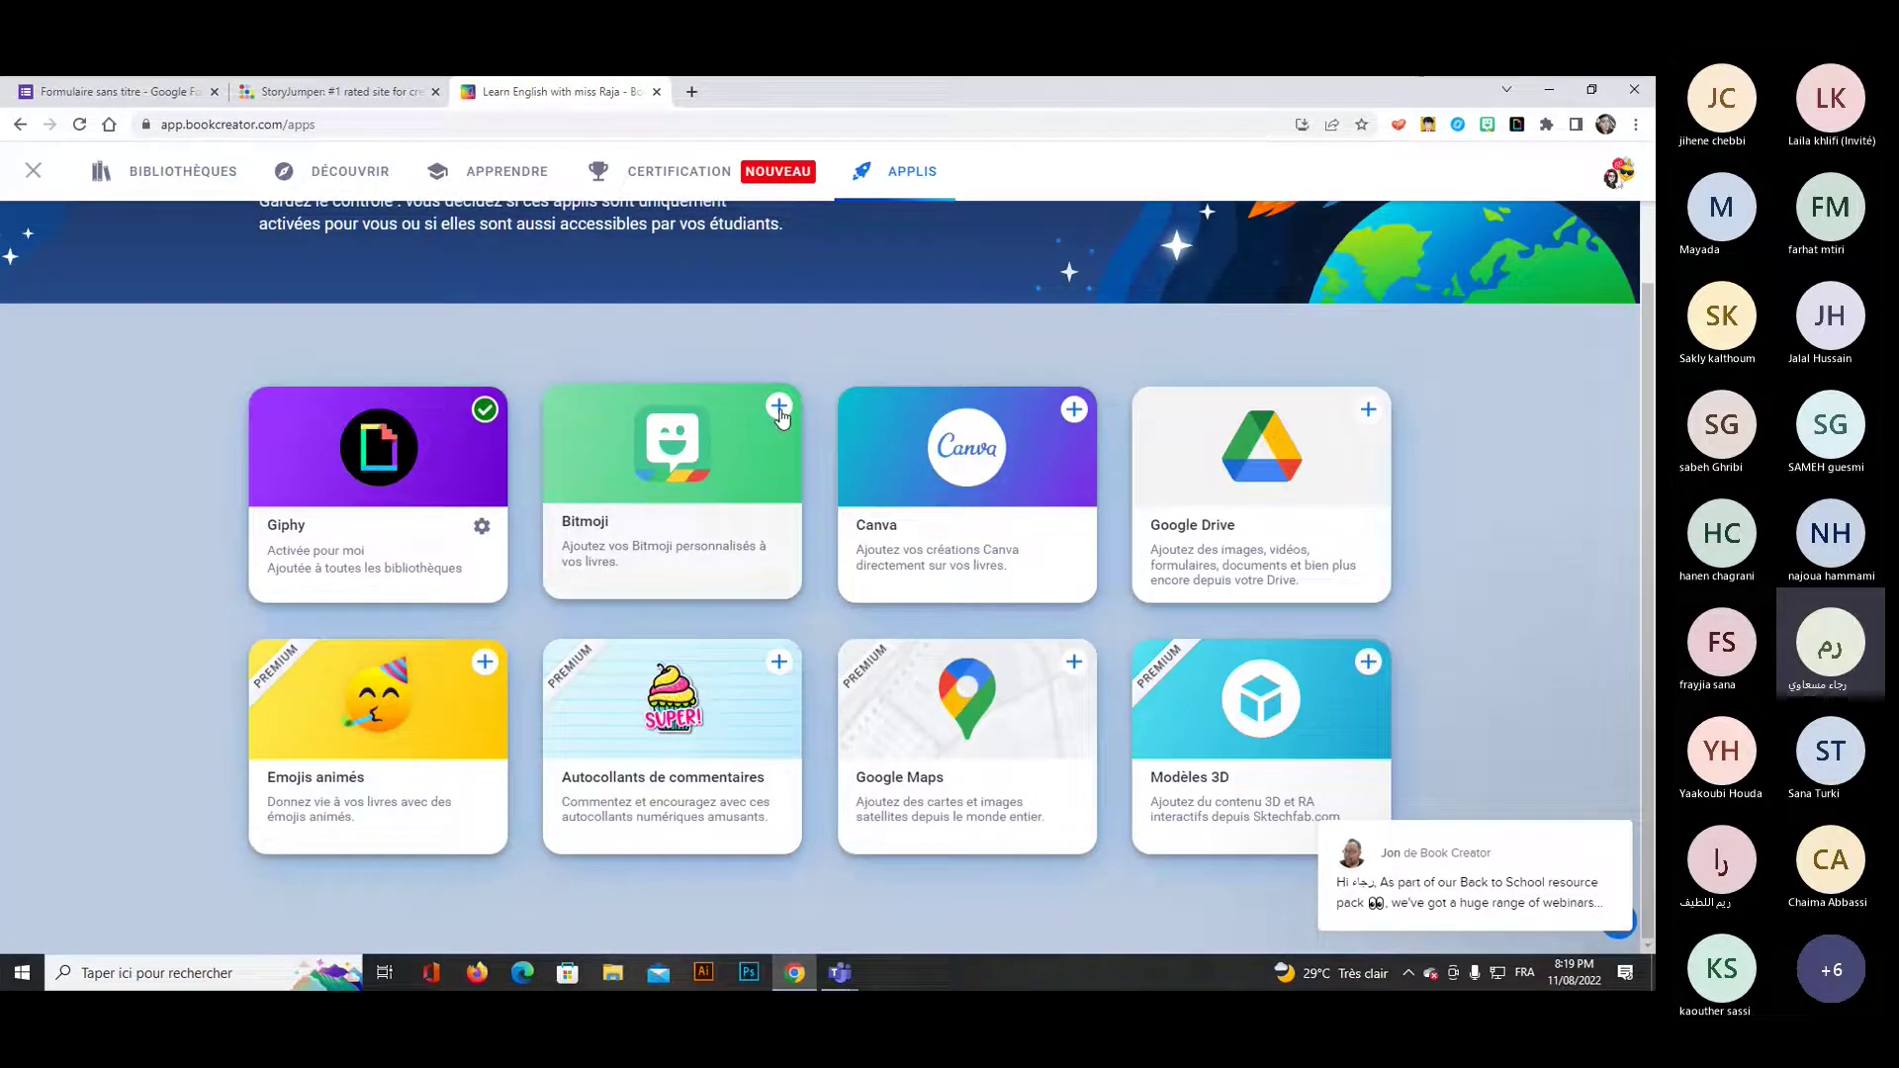
# Activate Bitmoji for yourself only.
pyautogui.click(779, 409)
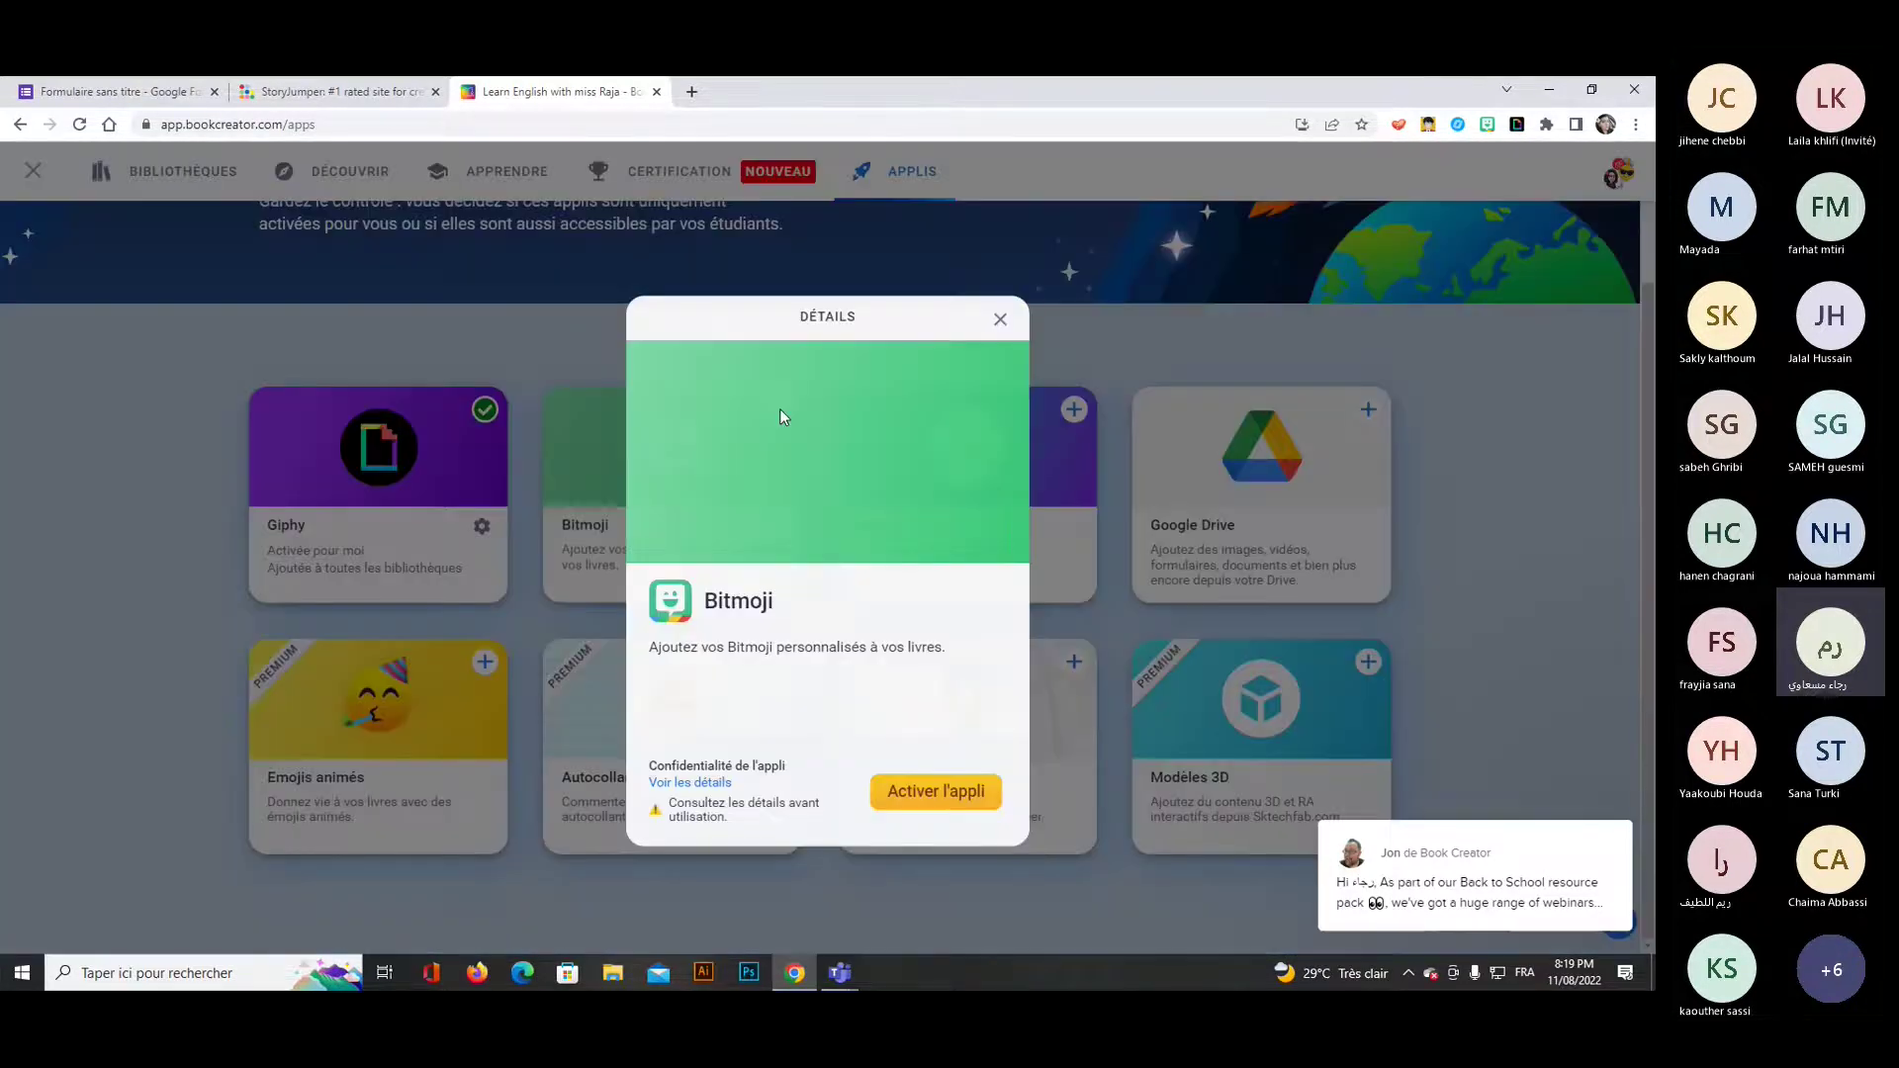
pyautogui.click(959, 776)
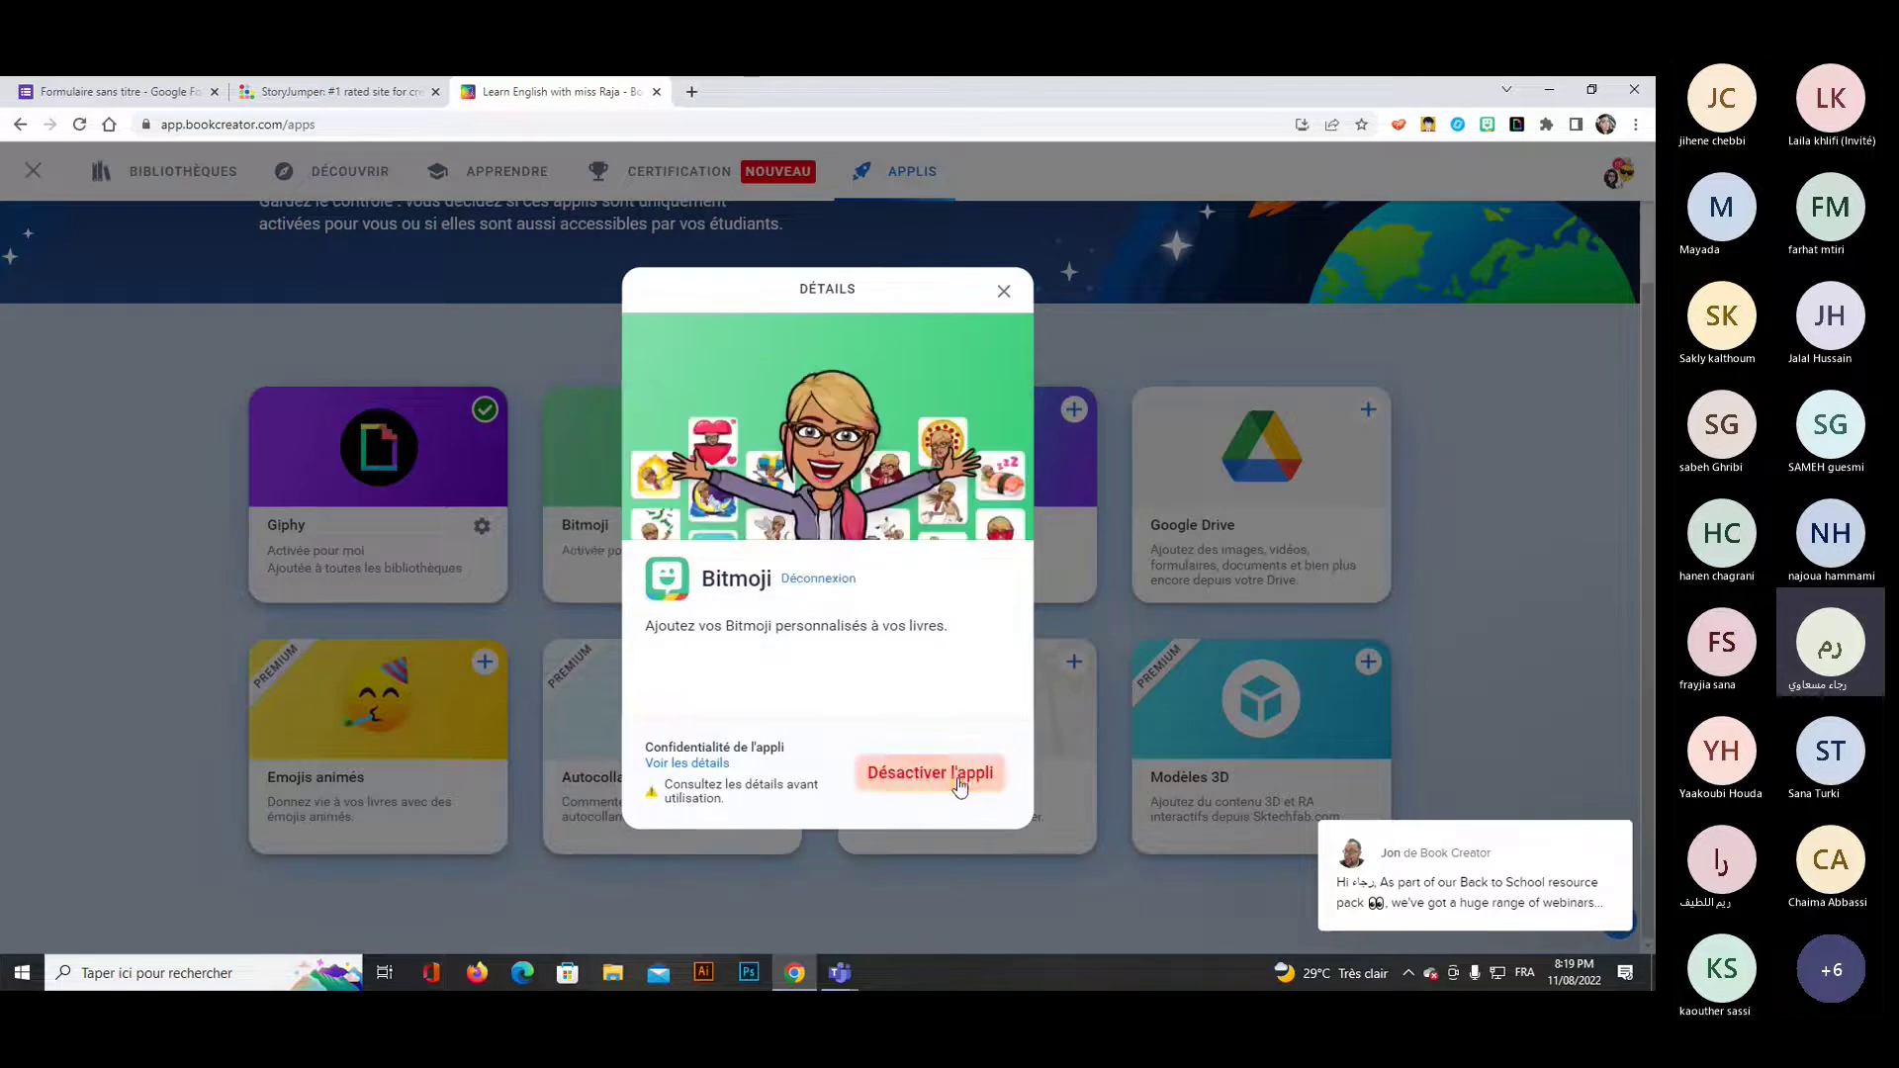
pyautogui.click(1005, 292)
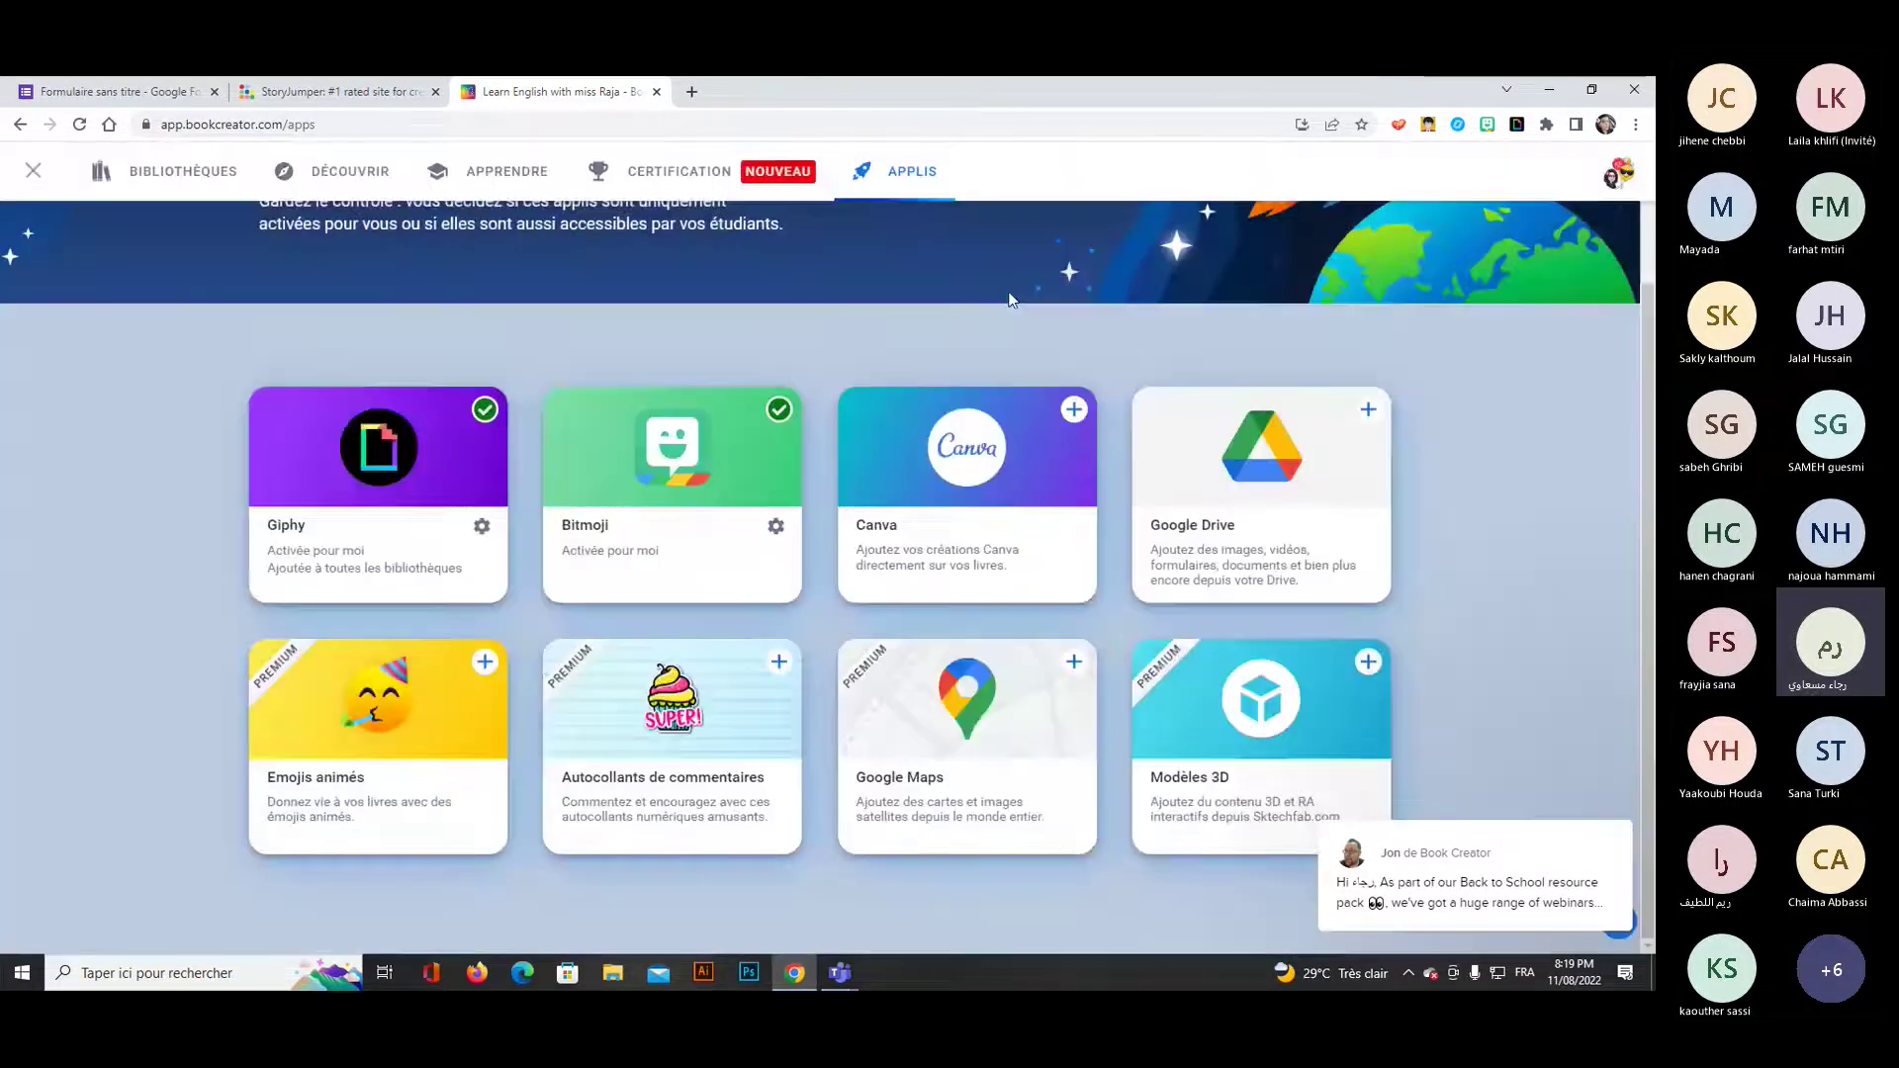
# Activate Canva and make it available to students in all libraries.
pyautogui.click(1076, 408)
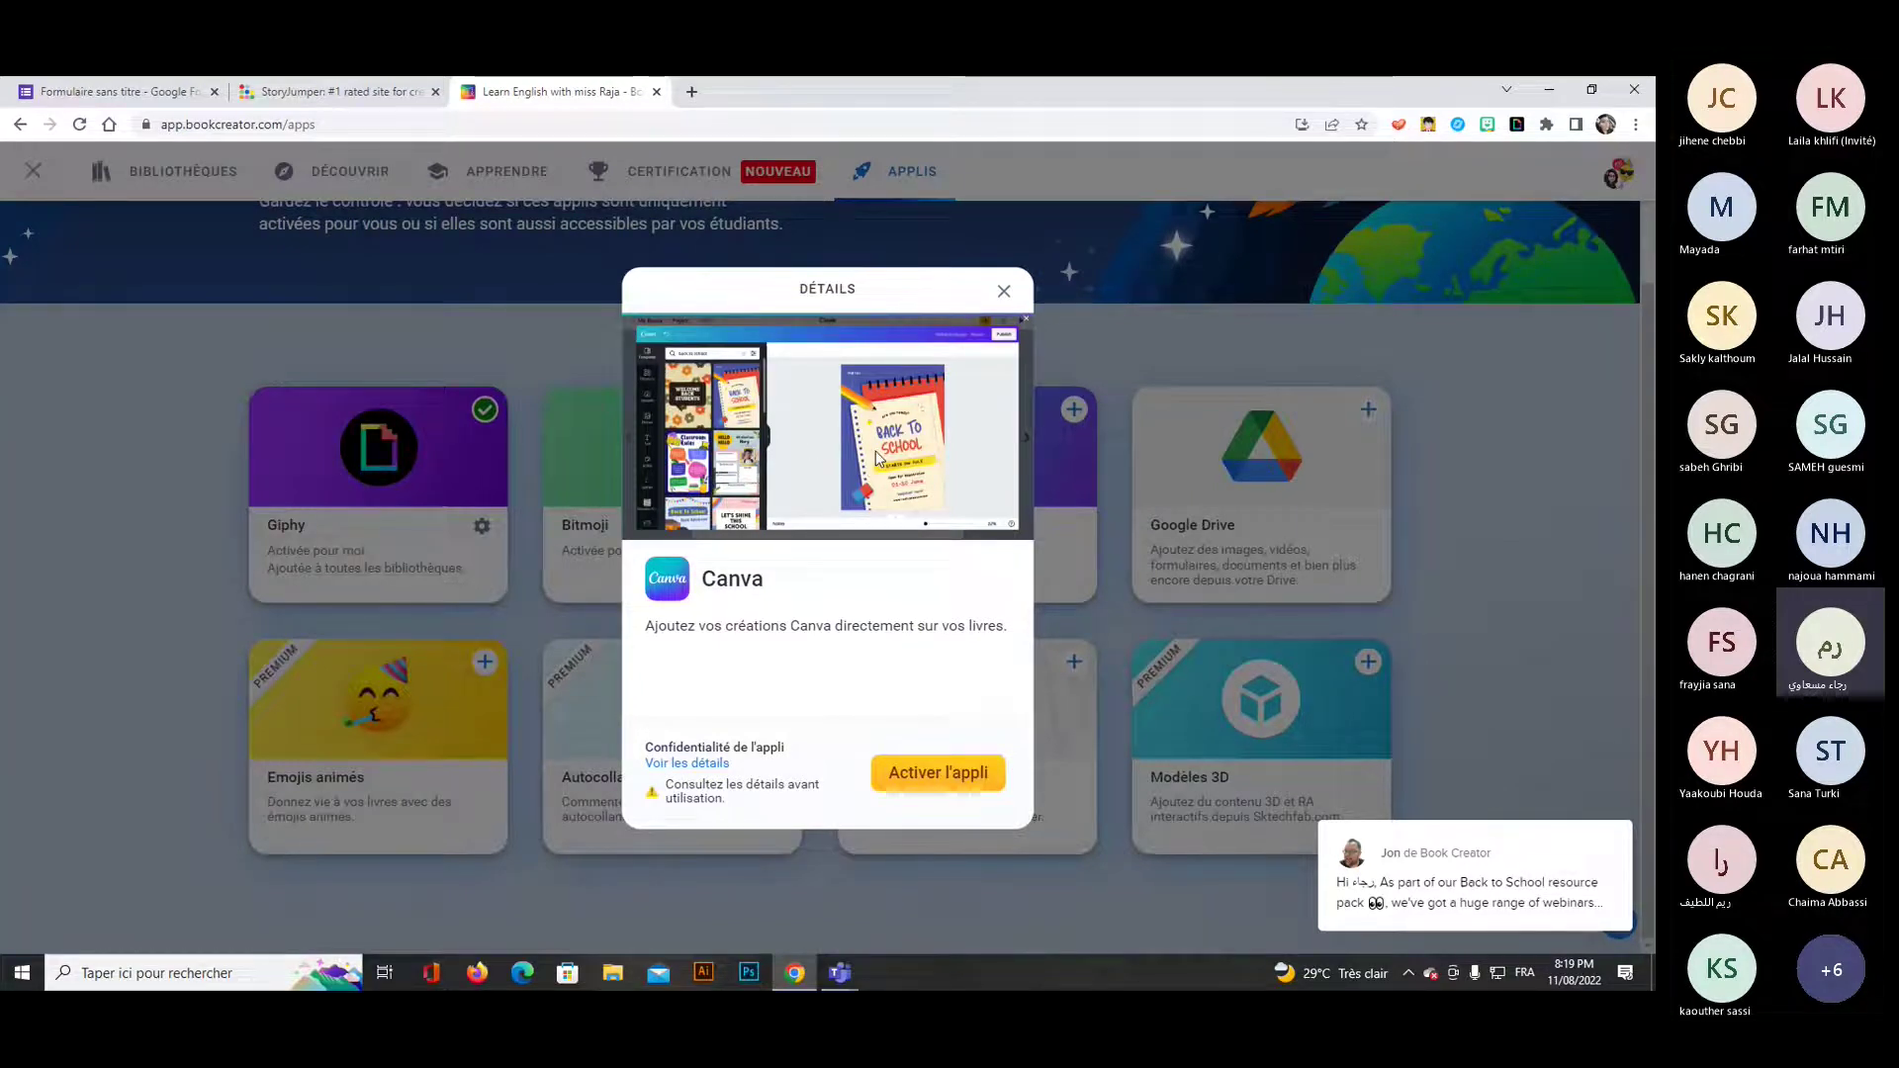
pyautogui.click(915, 786)
pyautogui.click(993, 529)
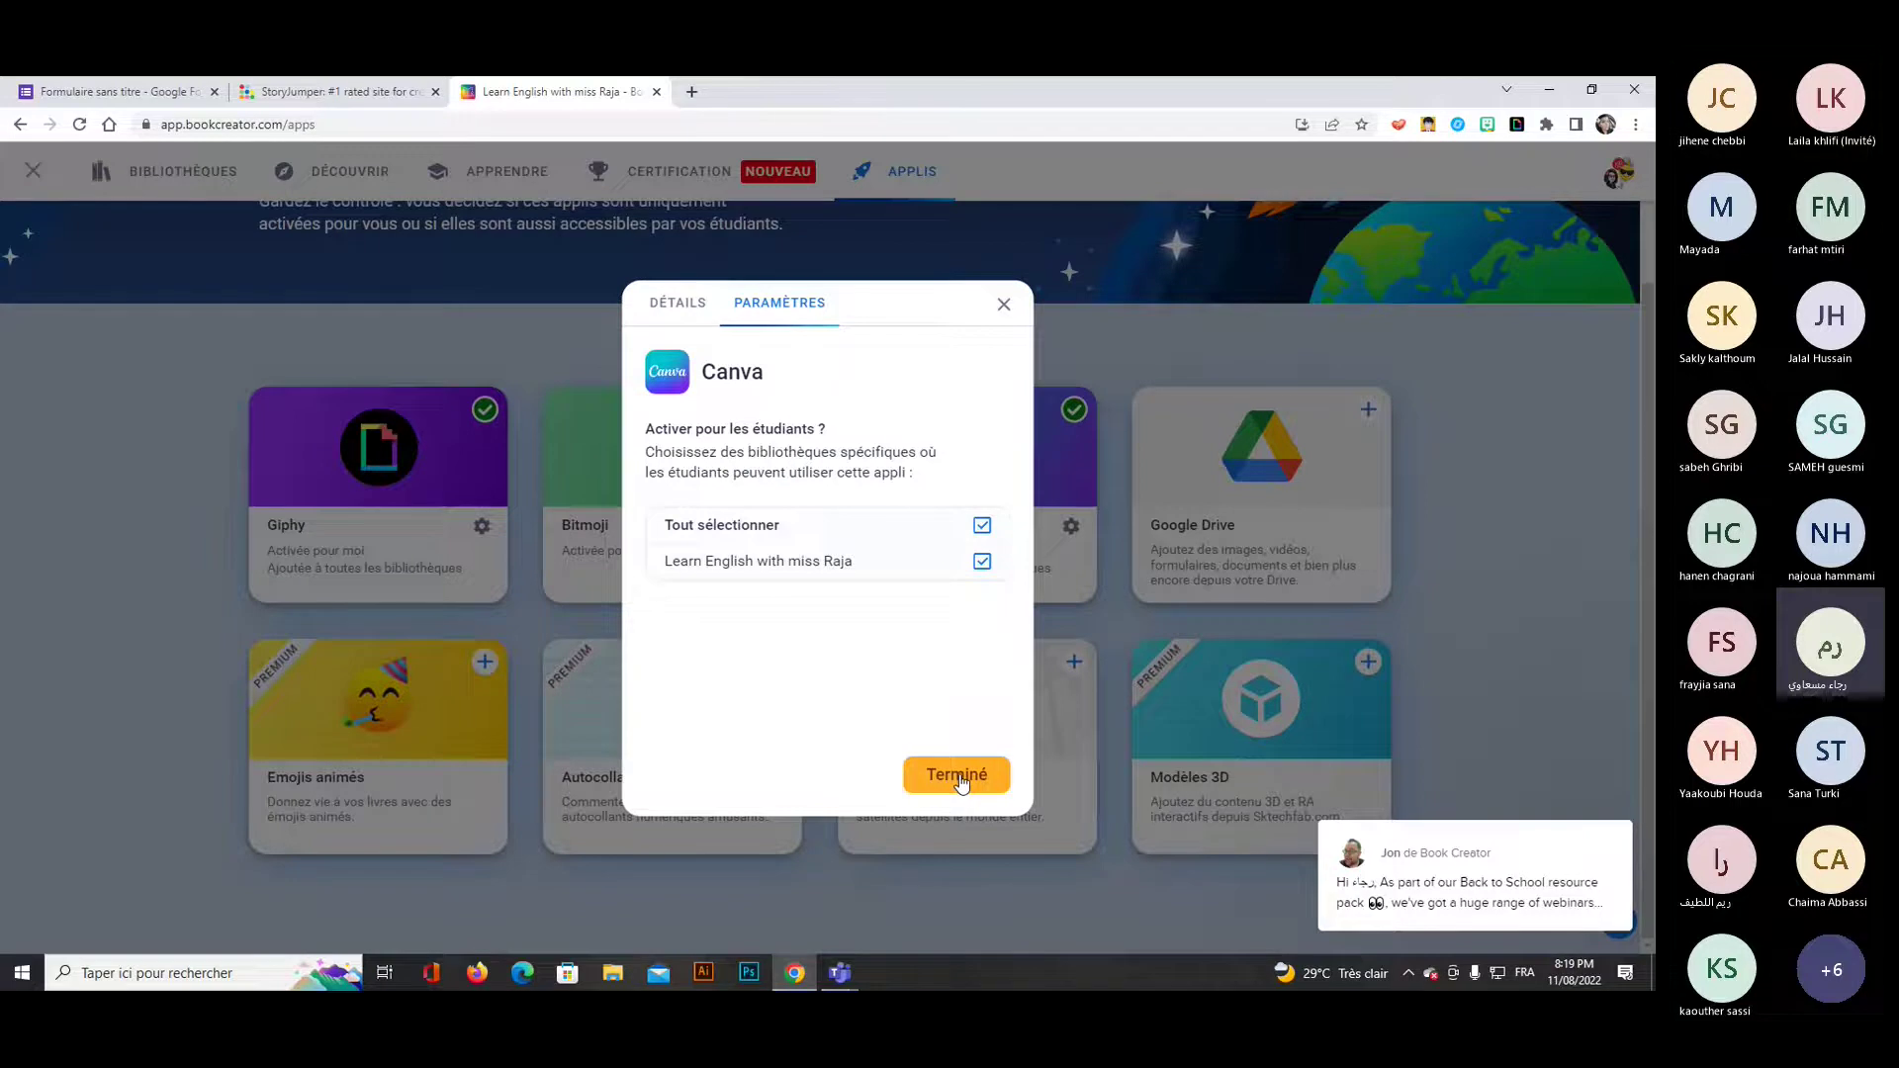
pyautogui.click(958, 777)
# Activate Google Drive and make it available to students in all libraries.
pyautogui.click(1369, 411)
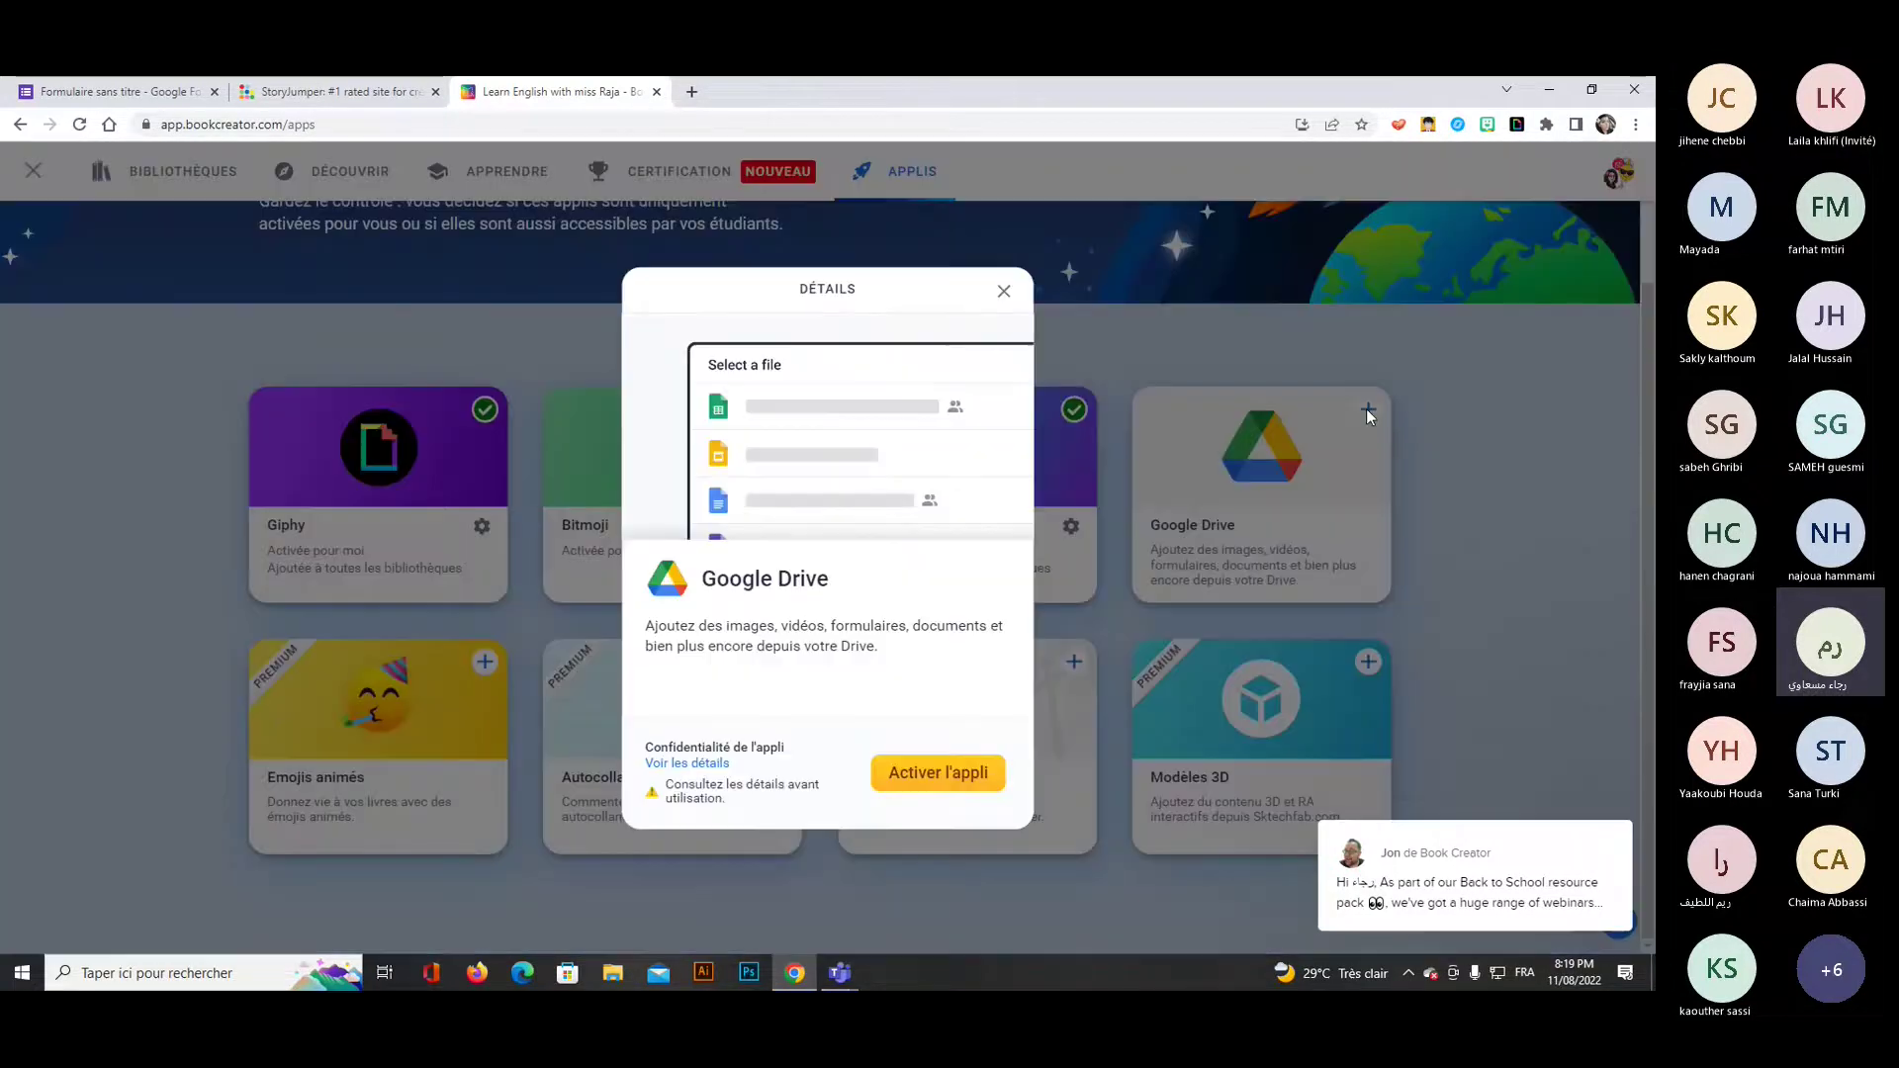
pyautogui.click(933, 787)
pyautogui.click(983, 525)
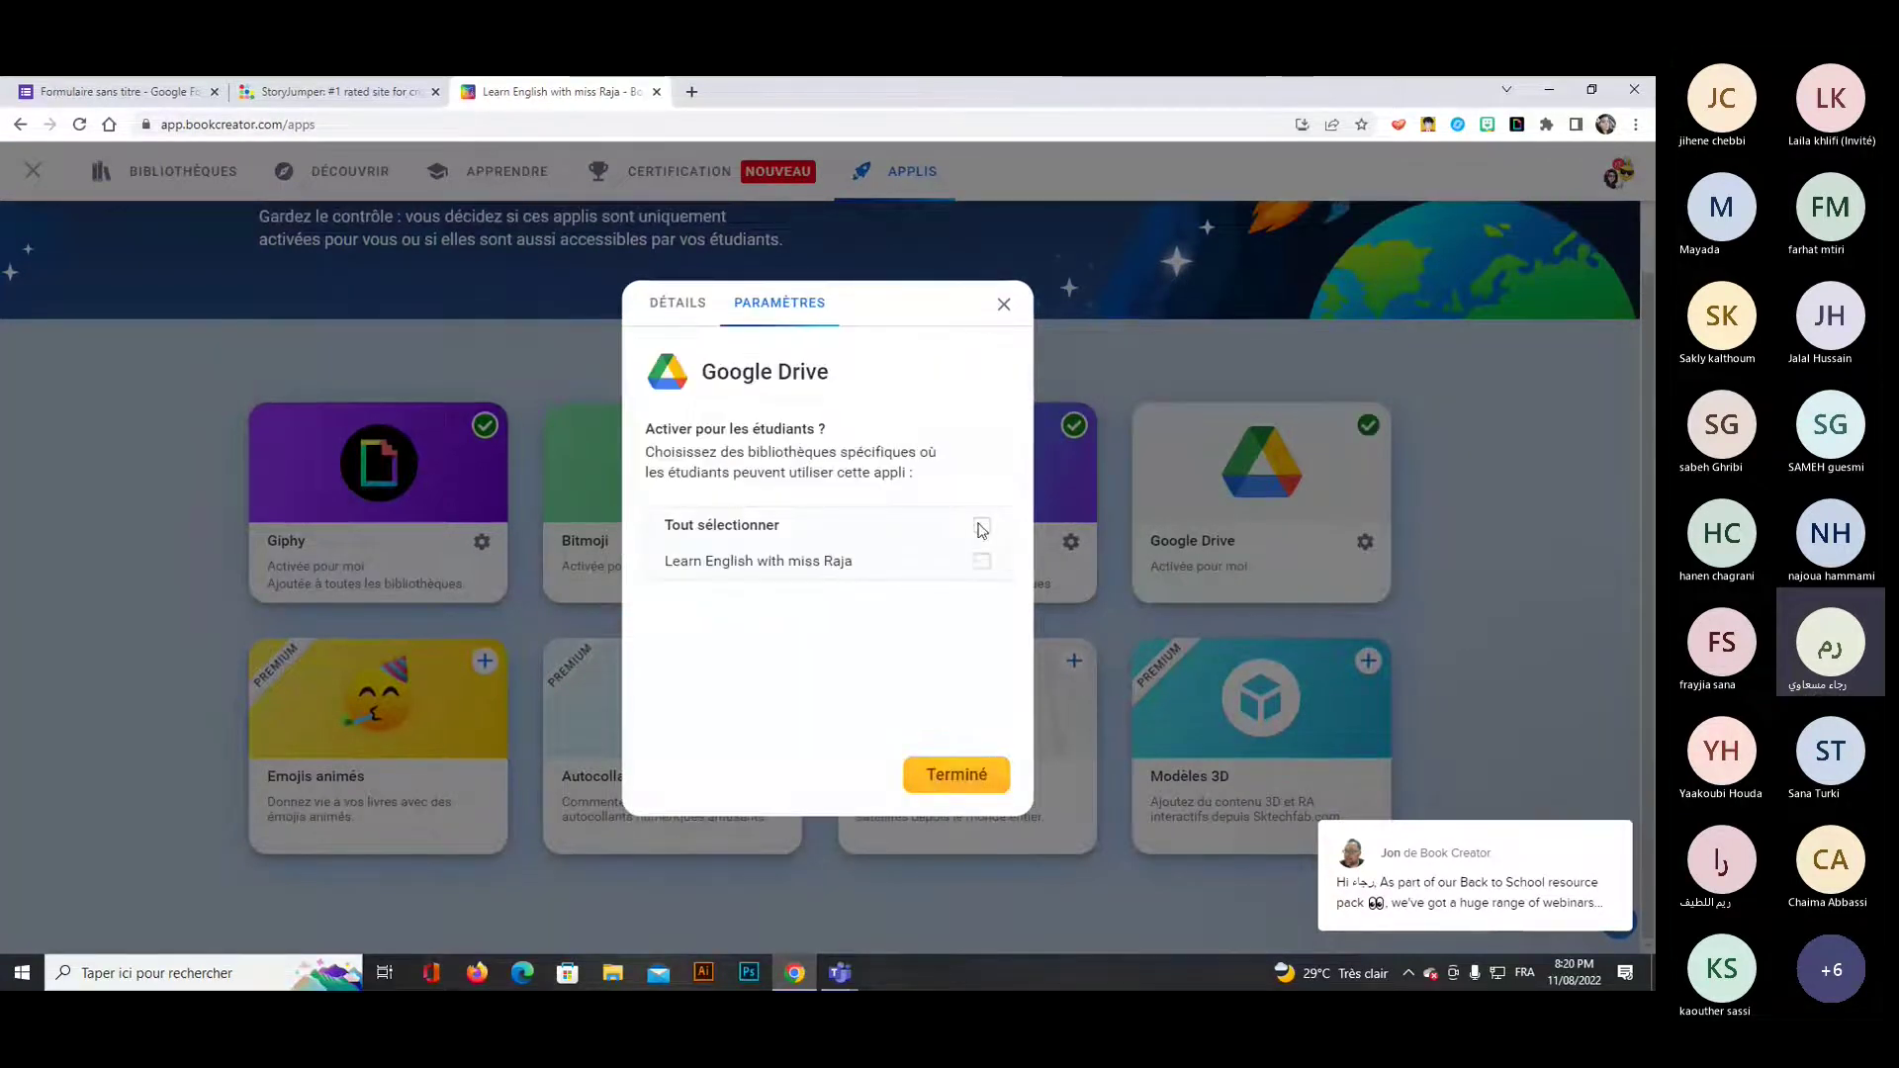
pyautogui.click(957, 778)
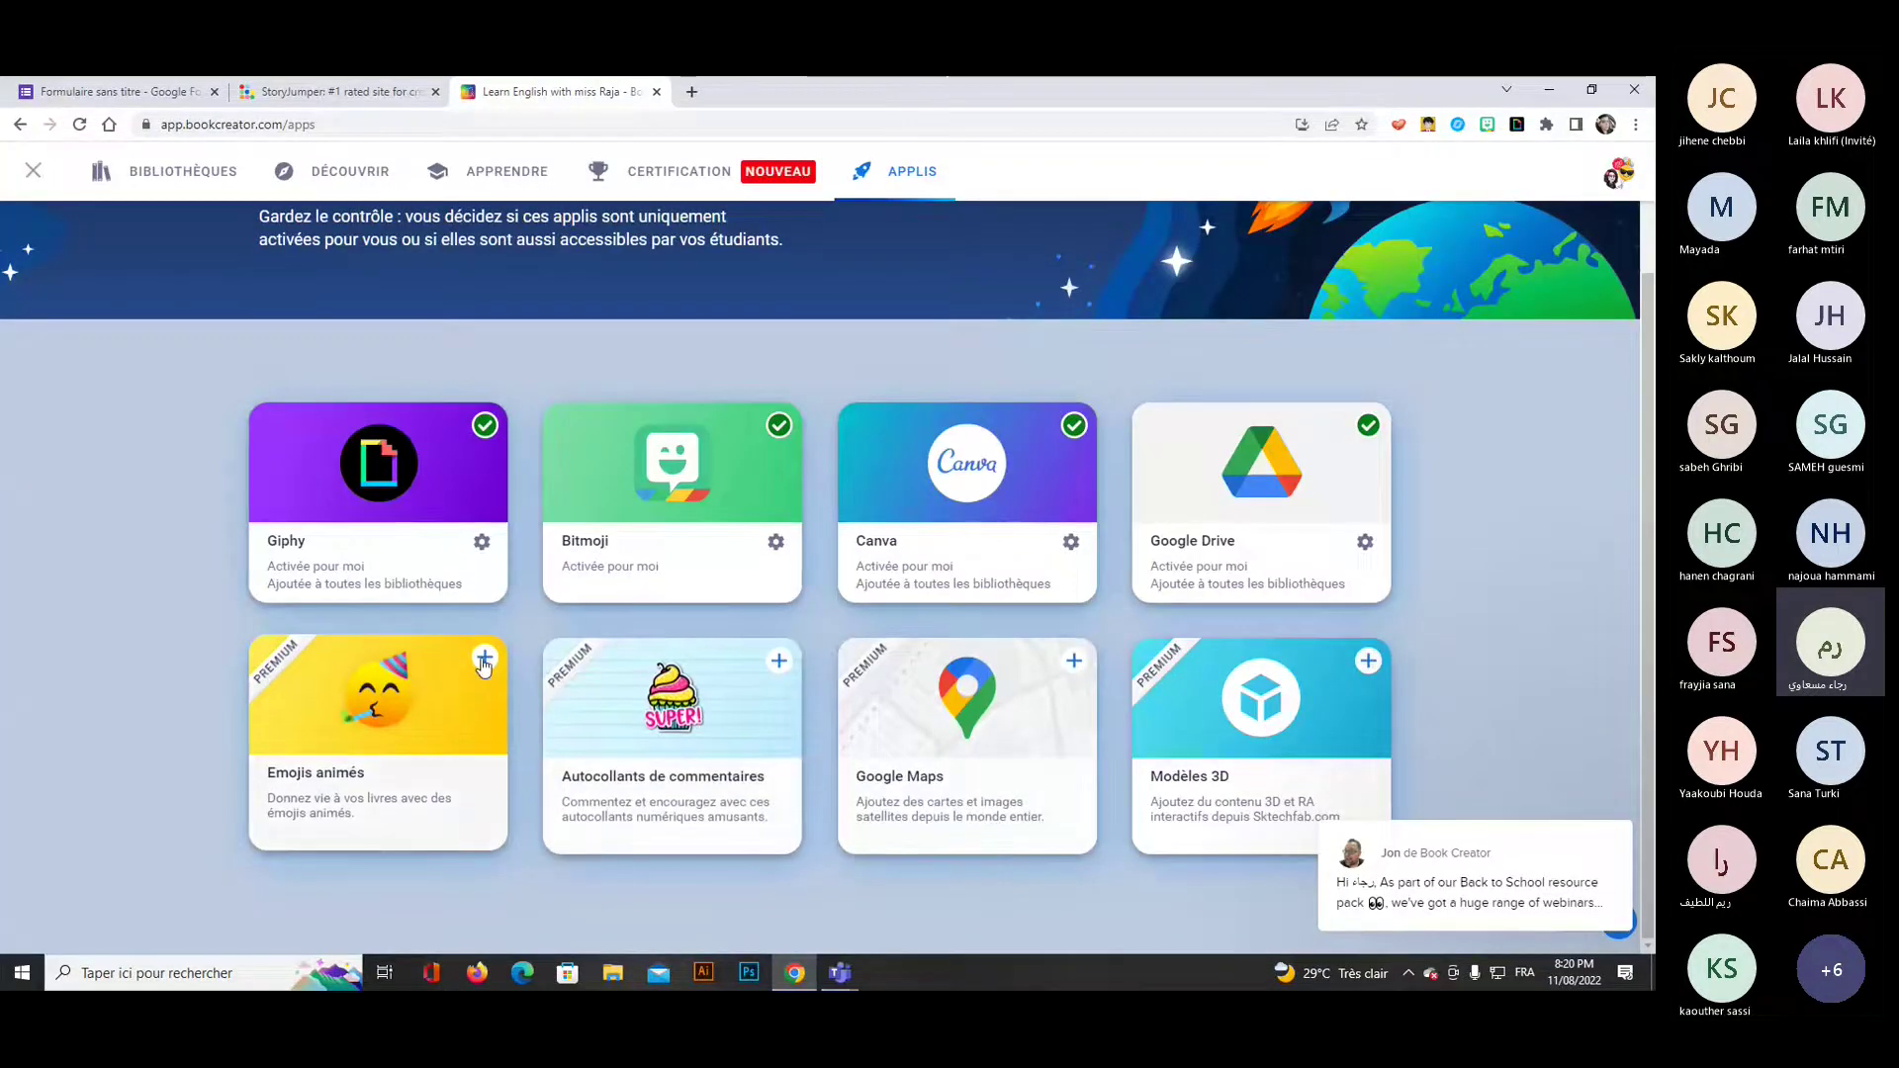
# Activate the Emojis animés app.
pyautogui.click(483, 661)
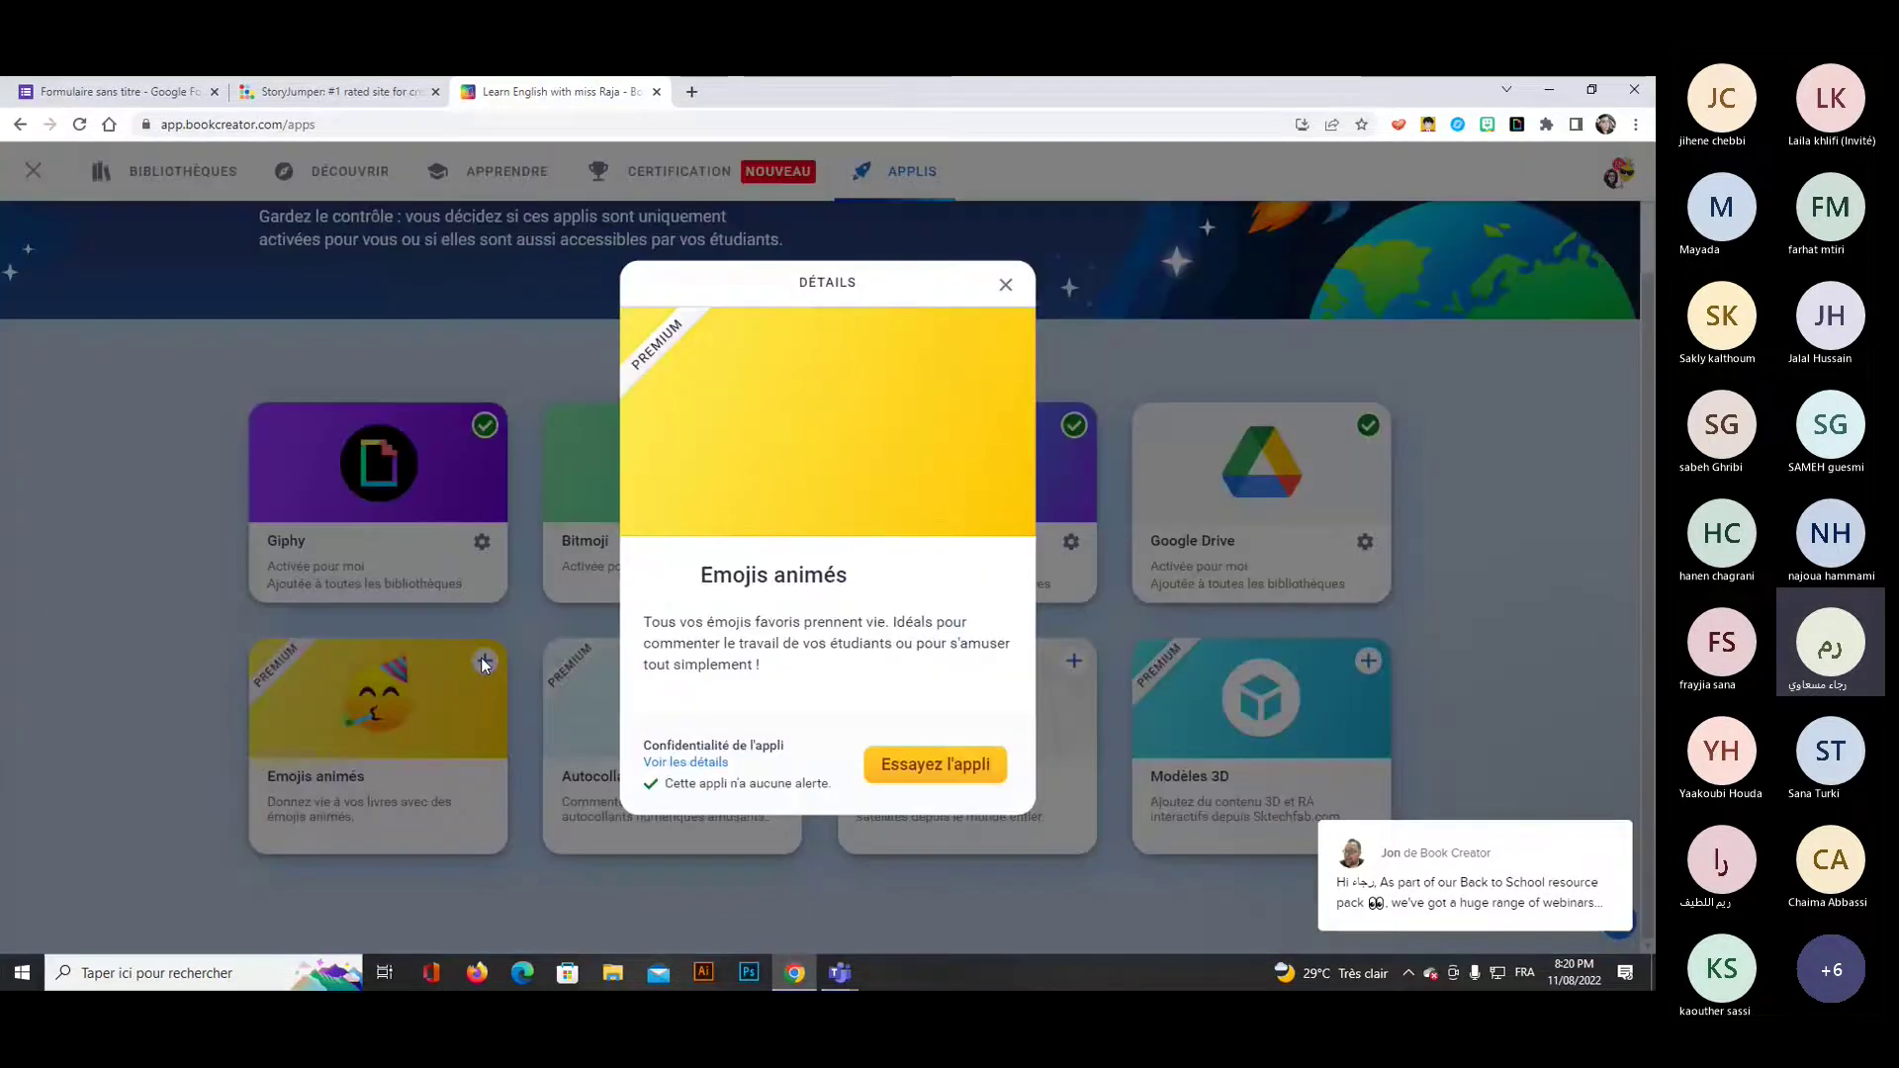
pyautogui.click(930, 776)
pyautogui.click(924, 788)
# Activate Autocollants de commentaires for every library.
pyautogui.click(778, 661)
pyautogui.click(938, 787)
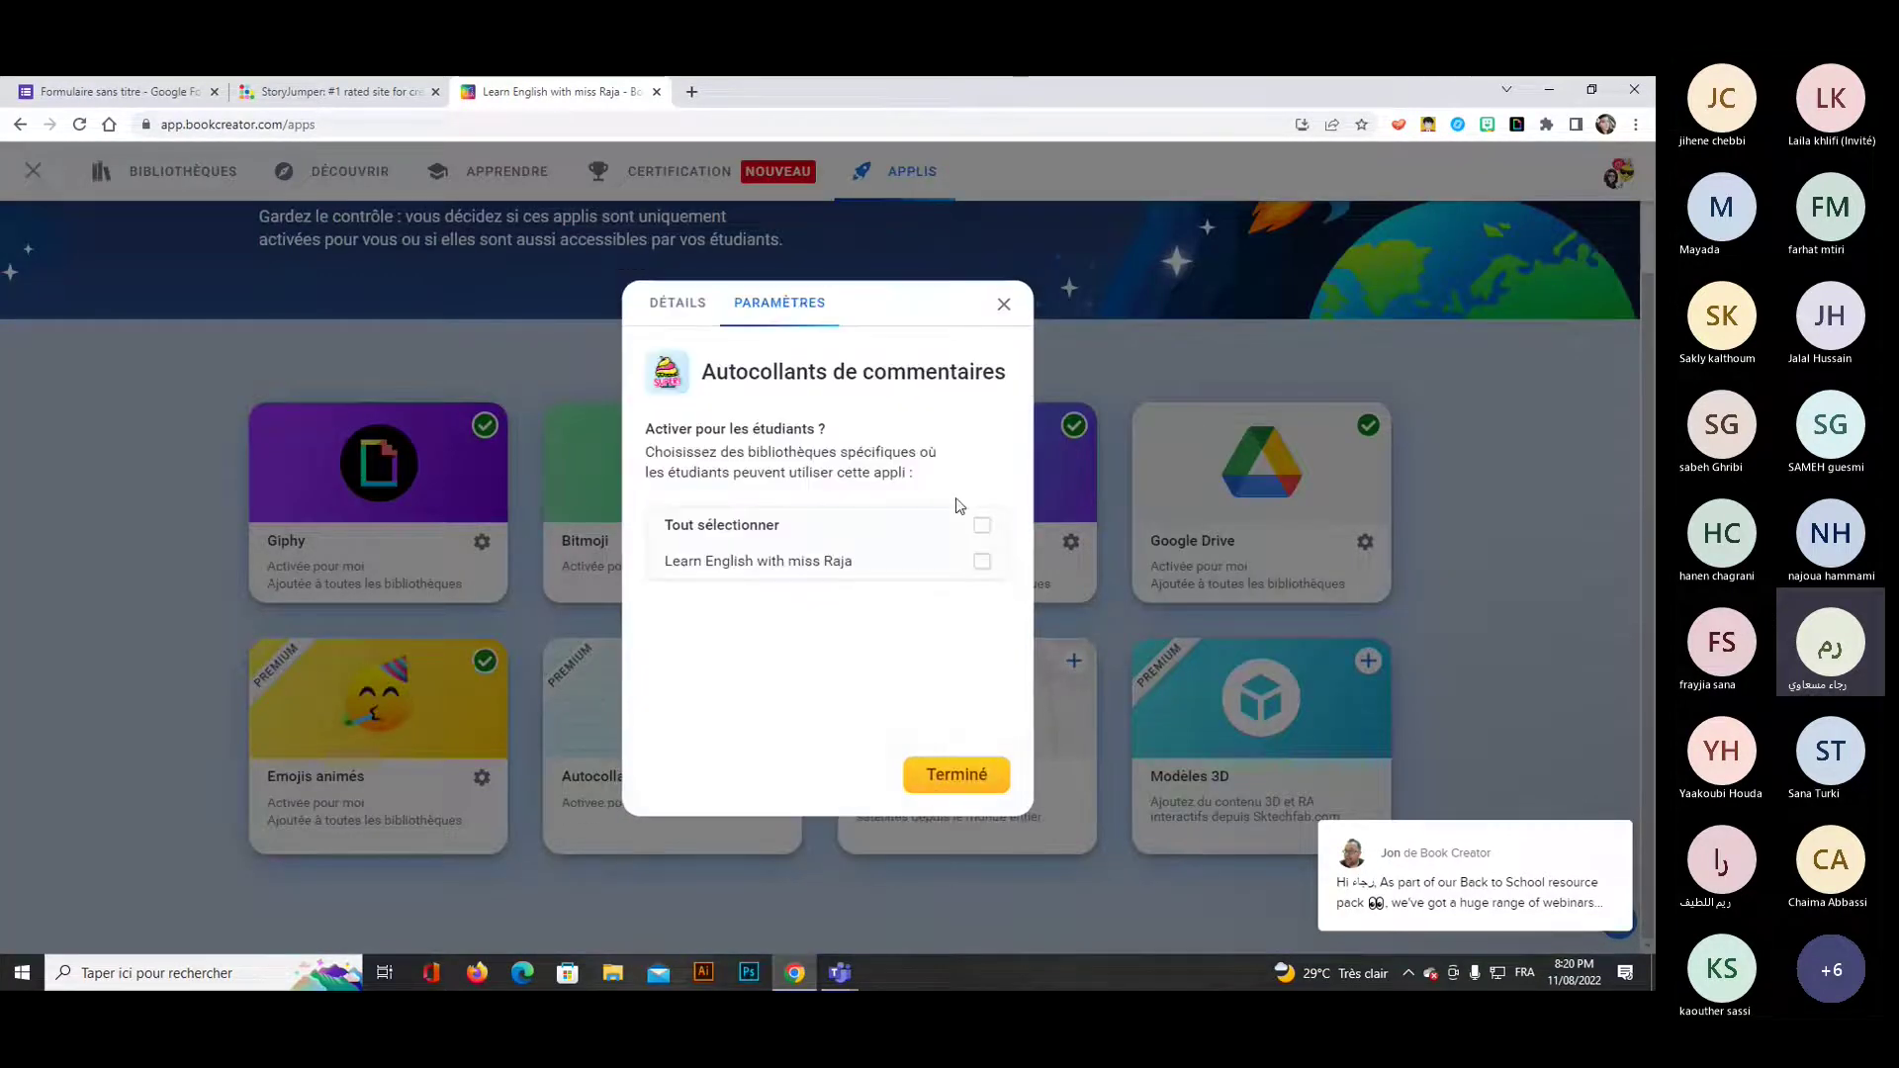
pyautogui.click(983, 524)
pyautogui.click(1004, 304)
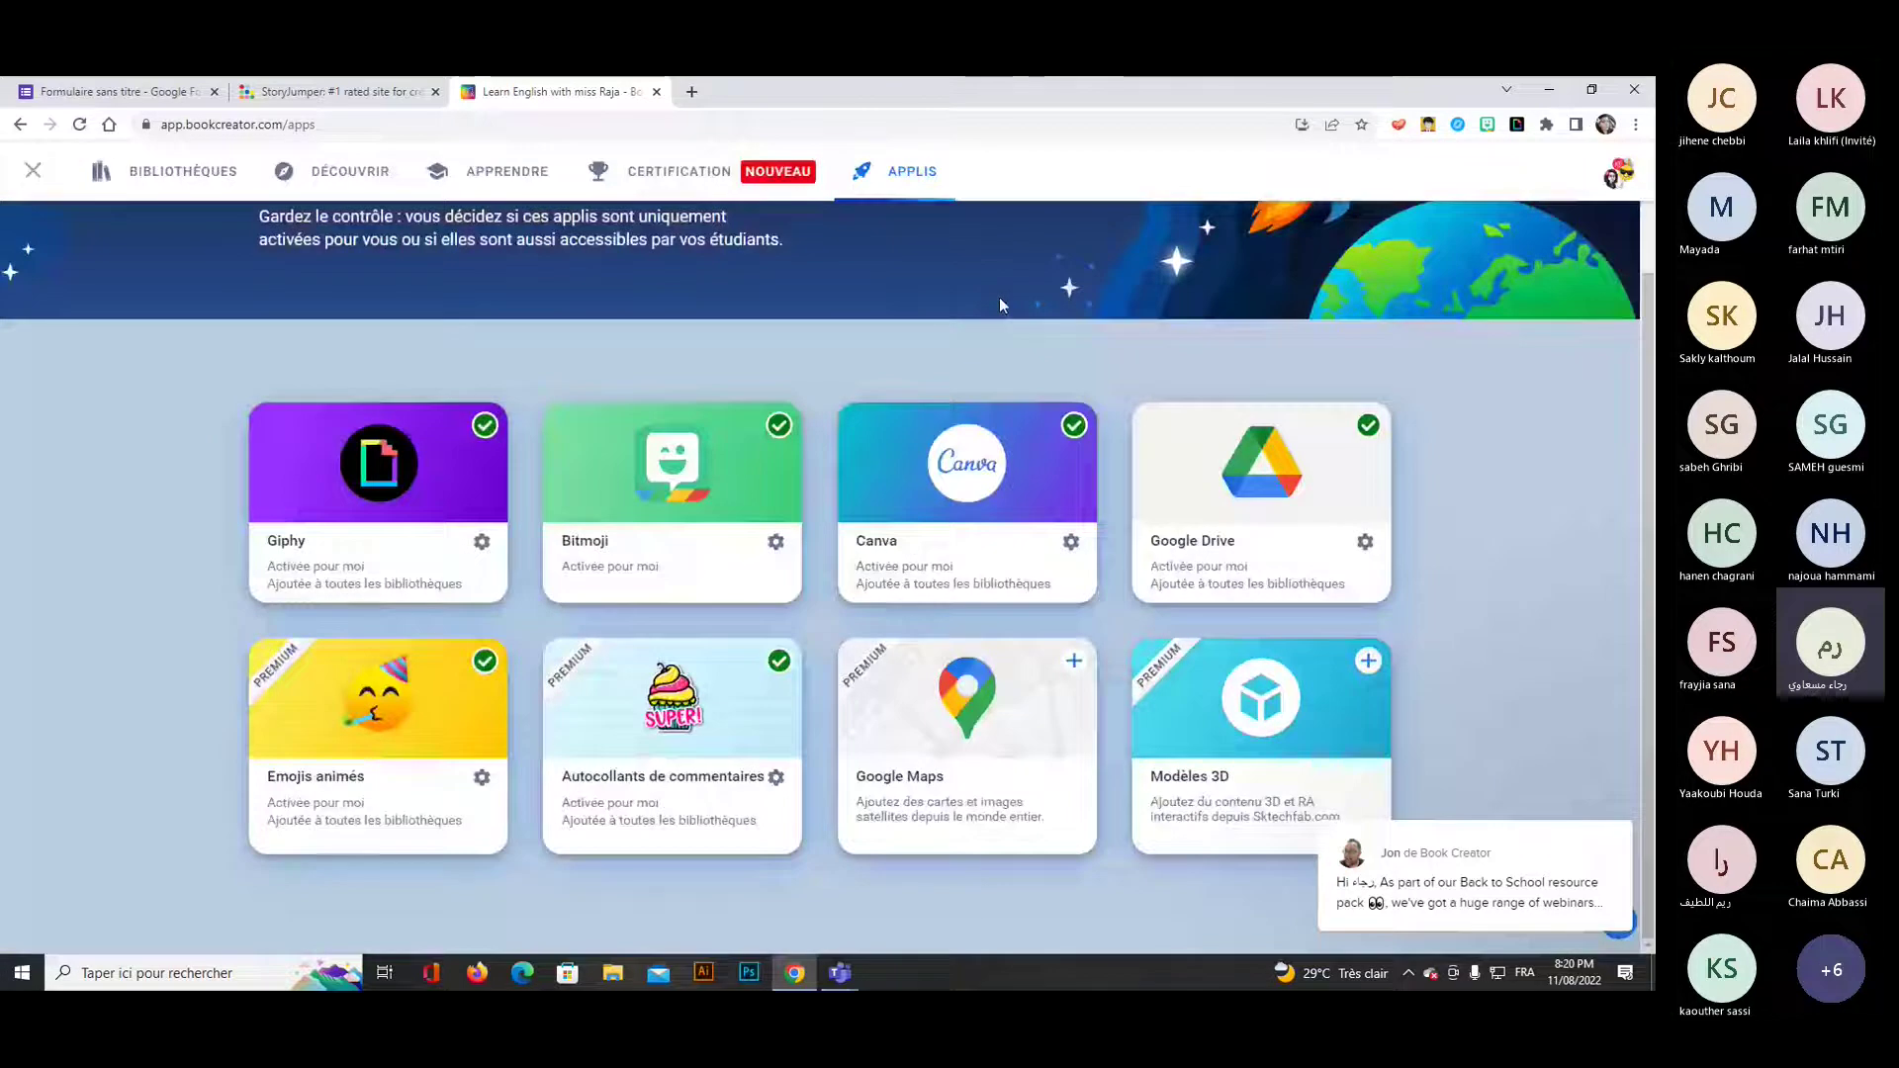
# Activate Google Maps and make it available in all libraries.
pyautogui.click(1073, 661)
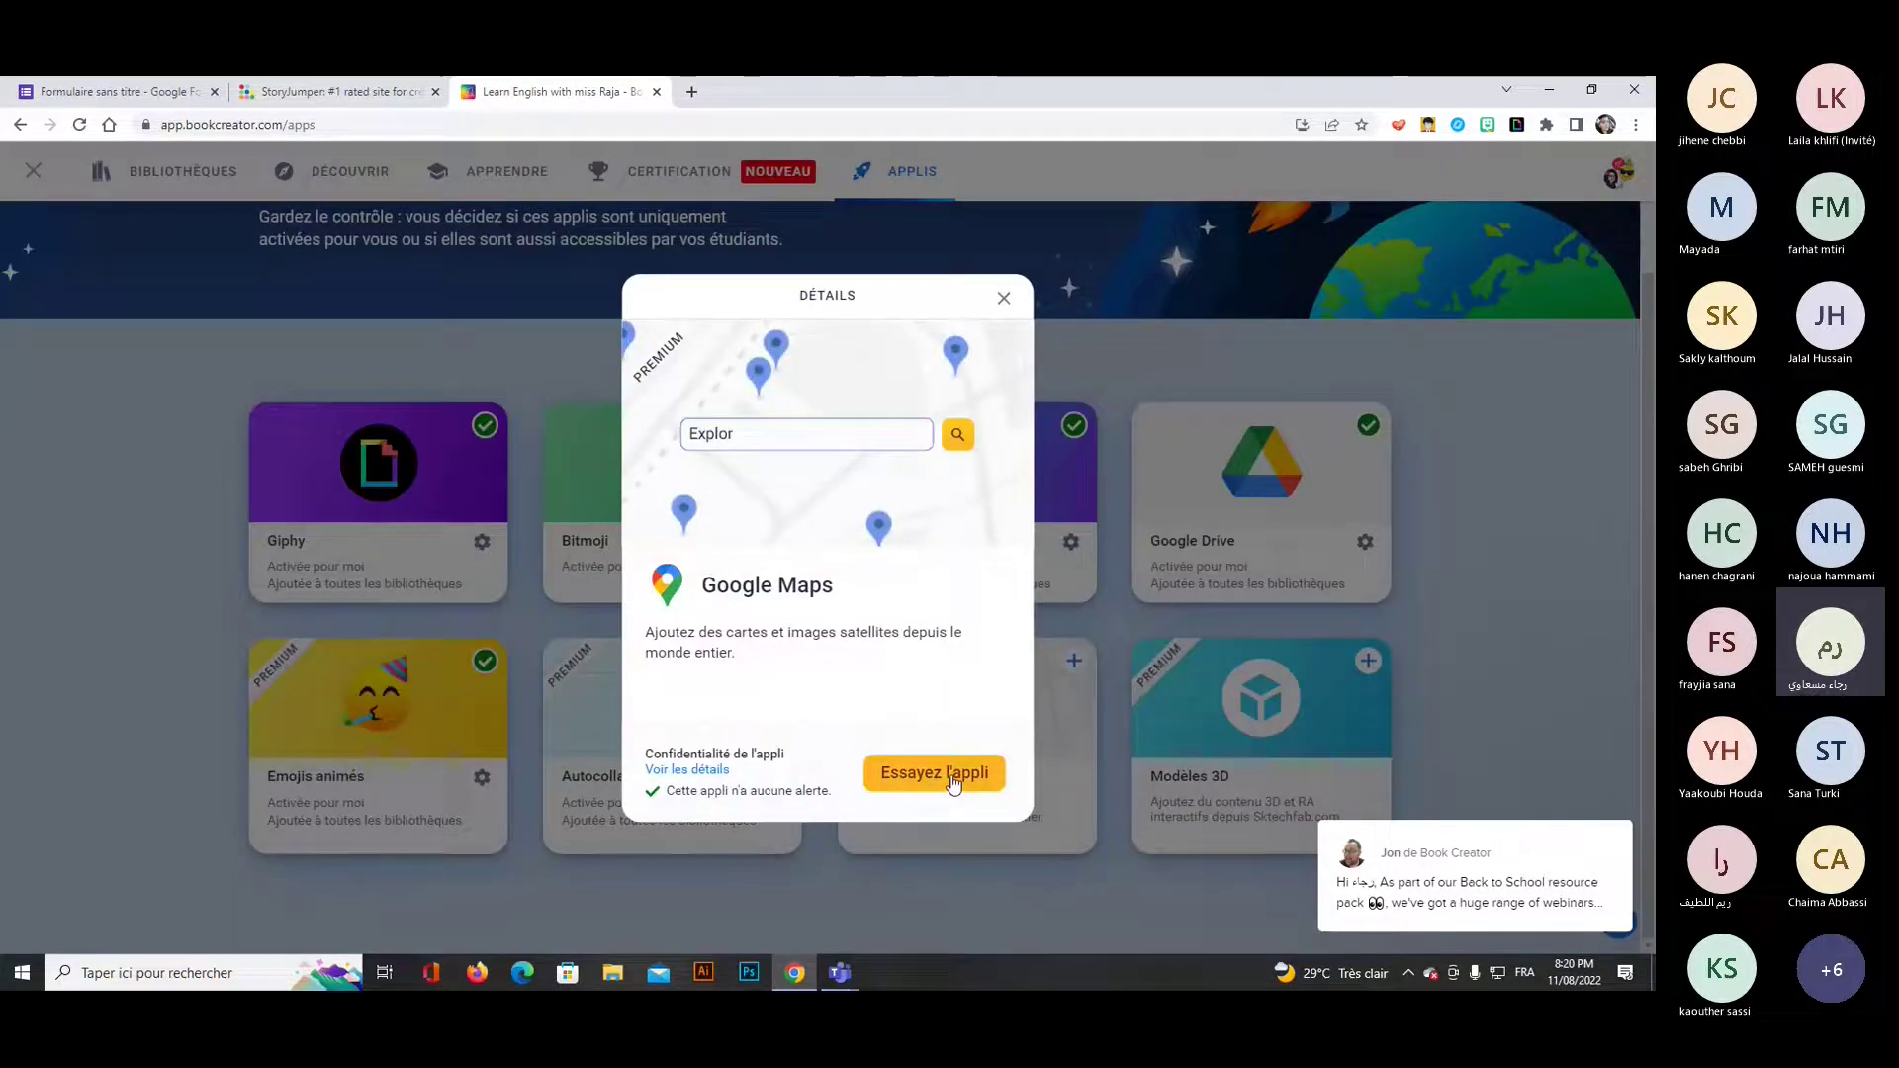
pyautogui.click(940, 786)
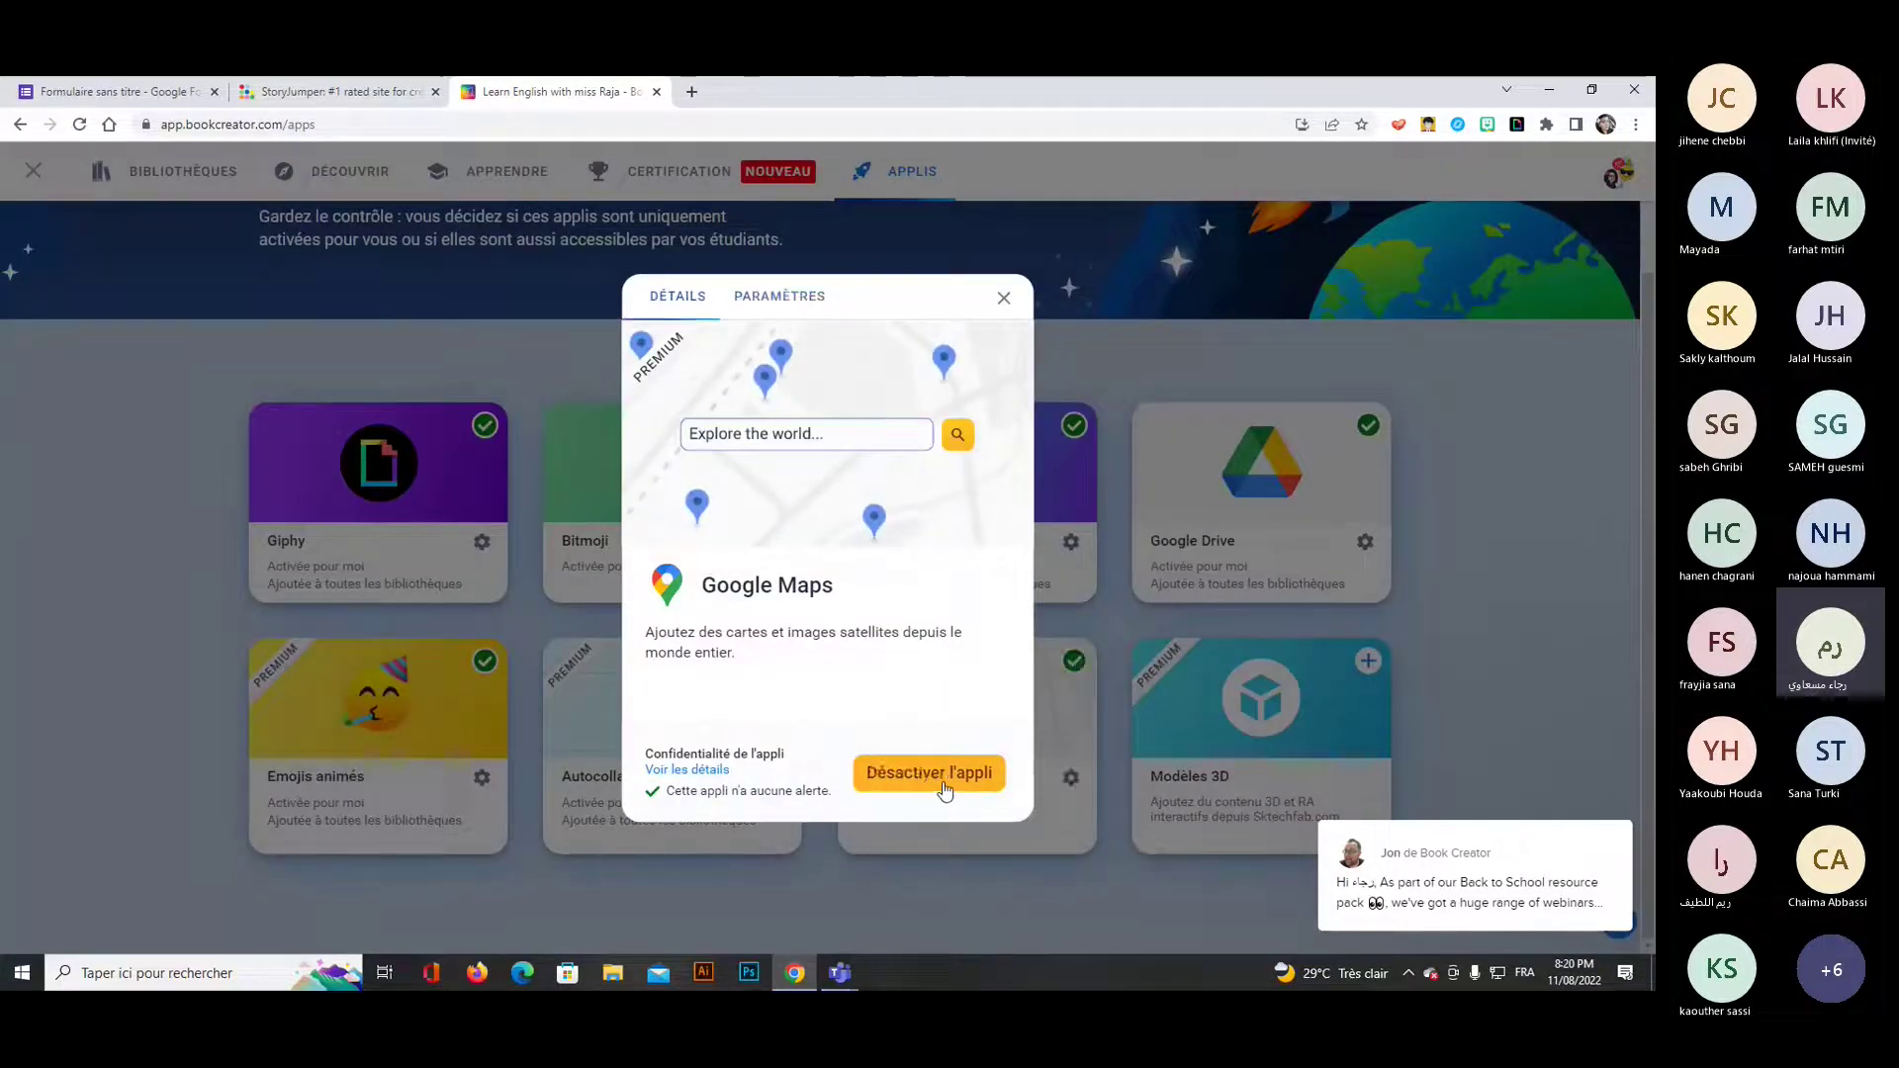
pyautogui.click(989, 525)
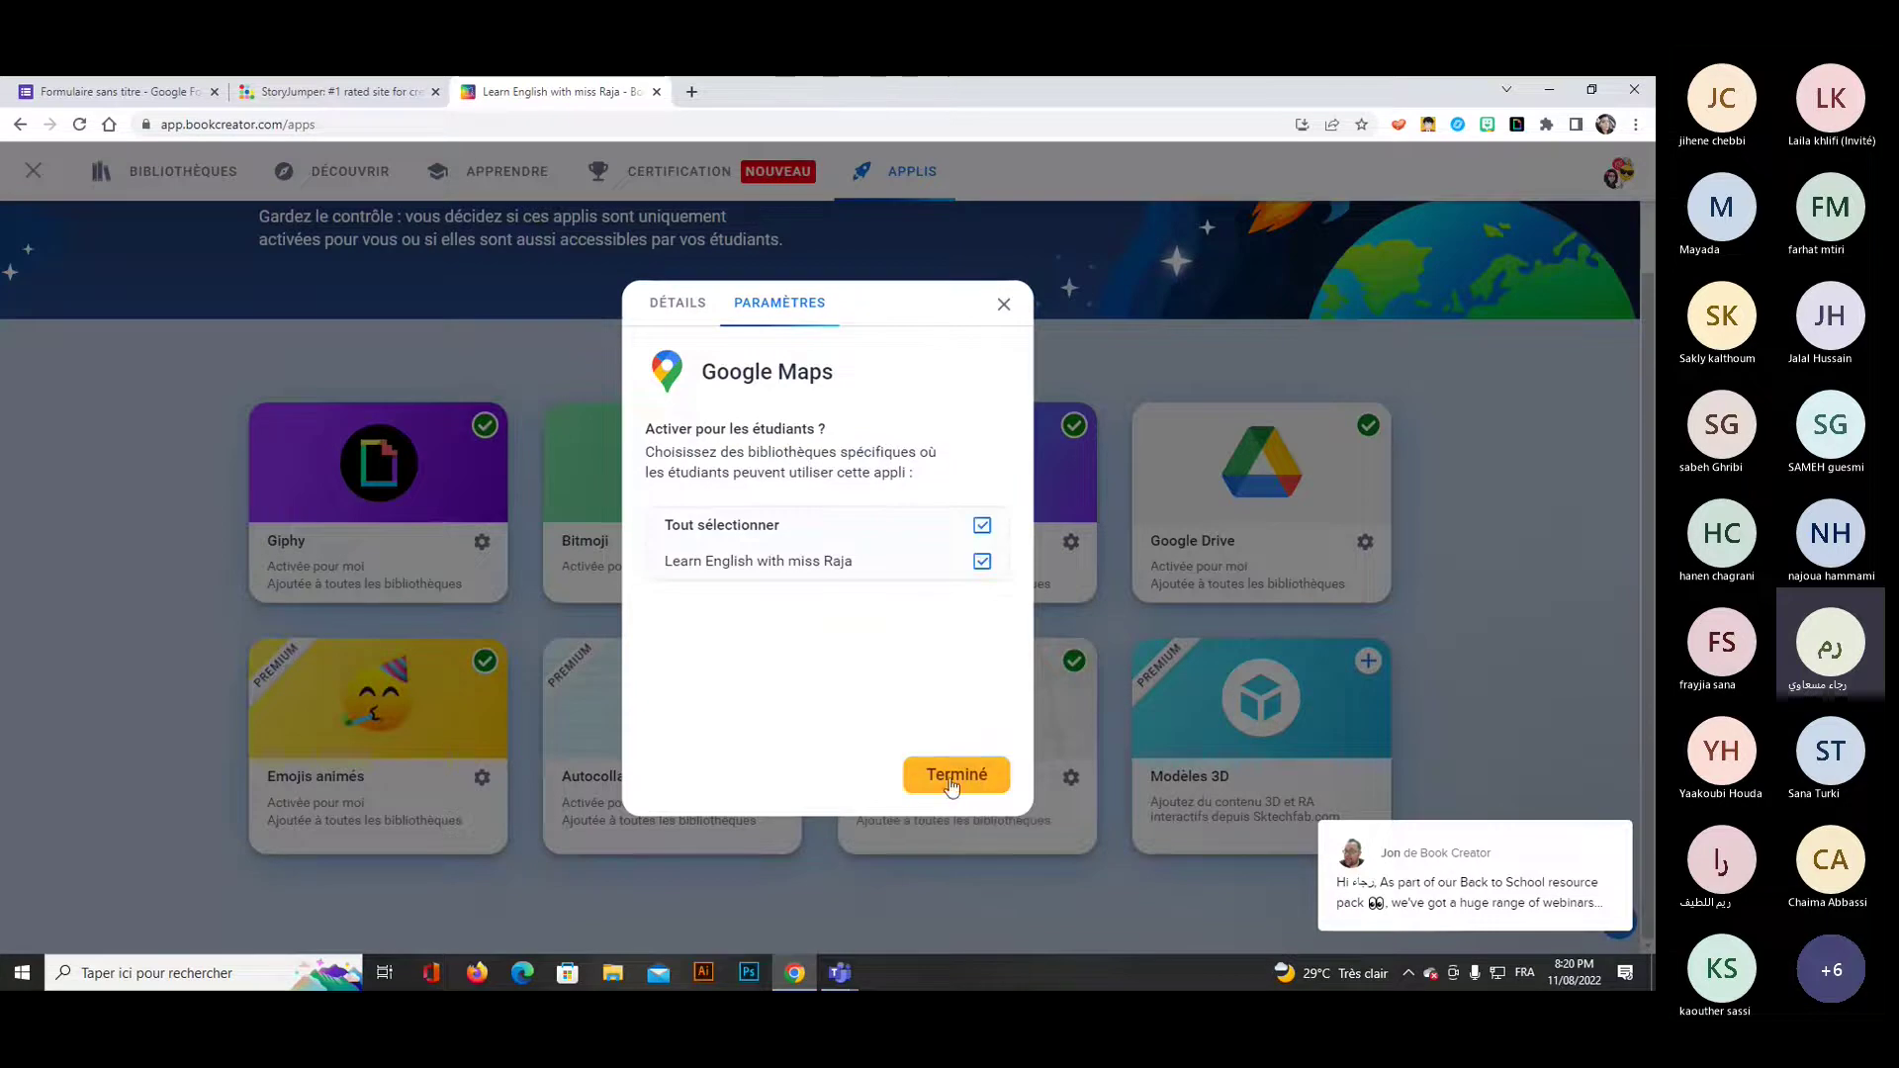
pyautogui.click(951, 779)
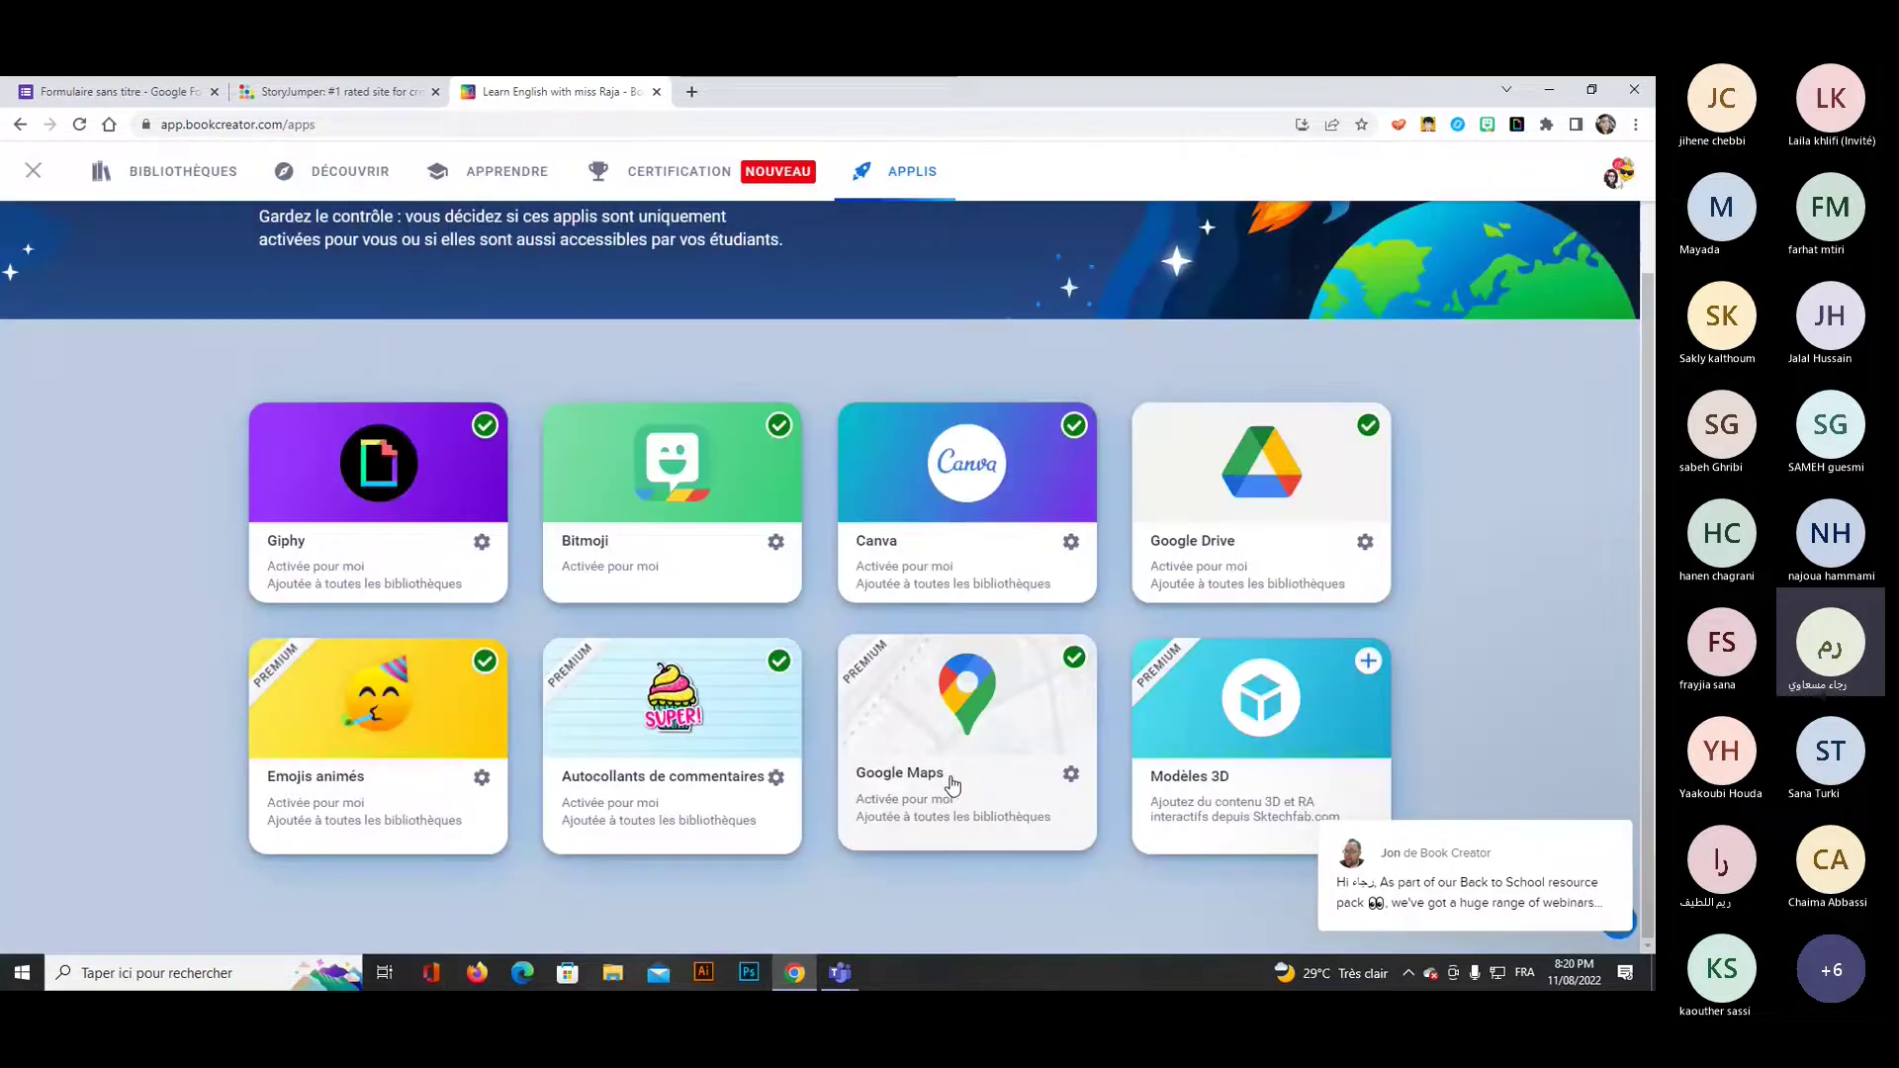
# Activate the Modèles 3D app for all libraries.
pyautogui.click(1369, 661)
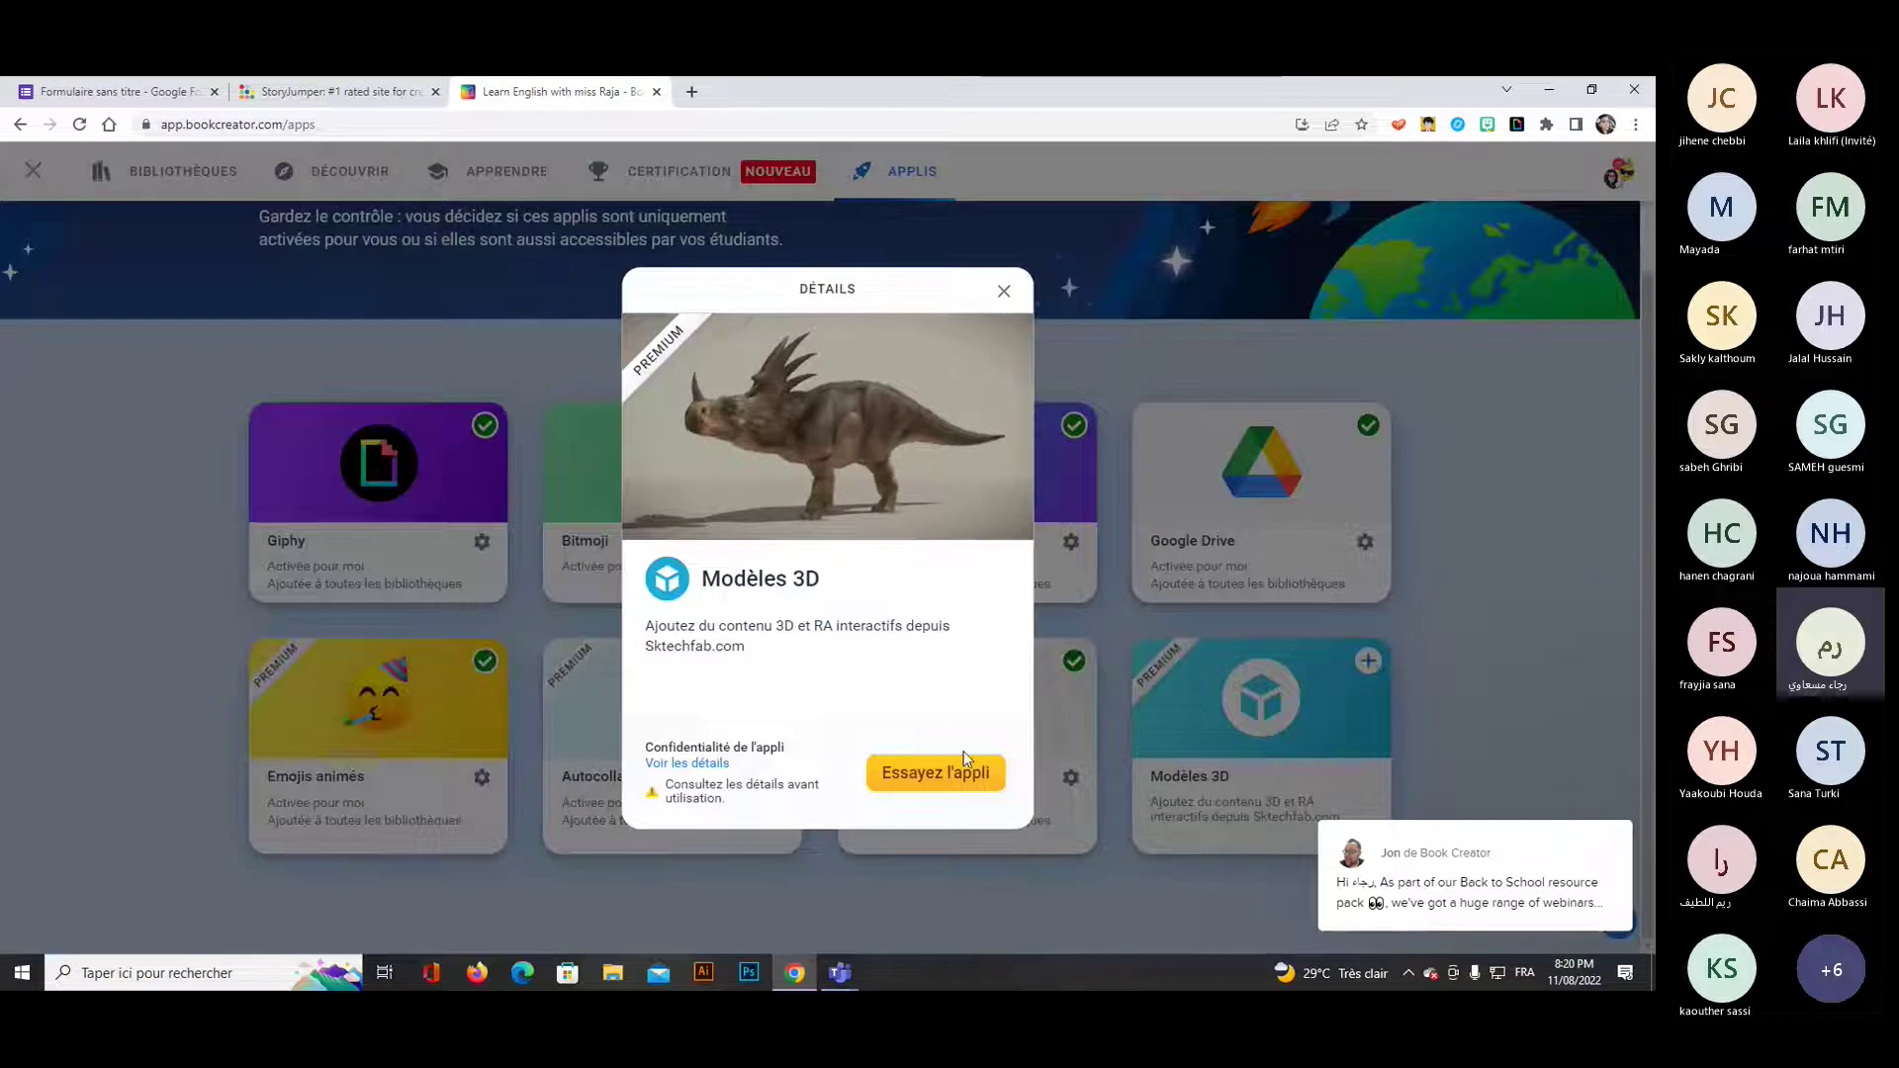
pyautogui.click(903, 778)
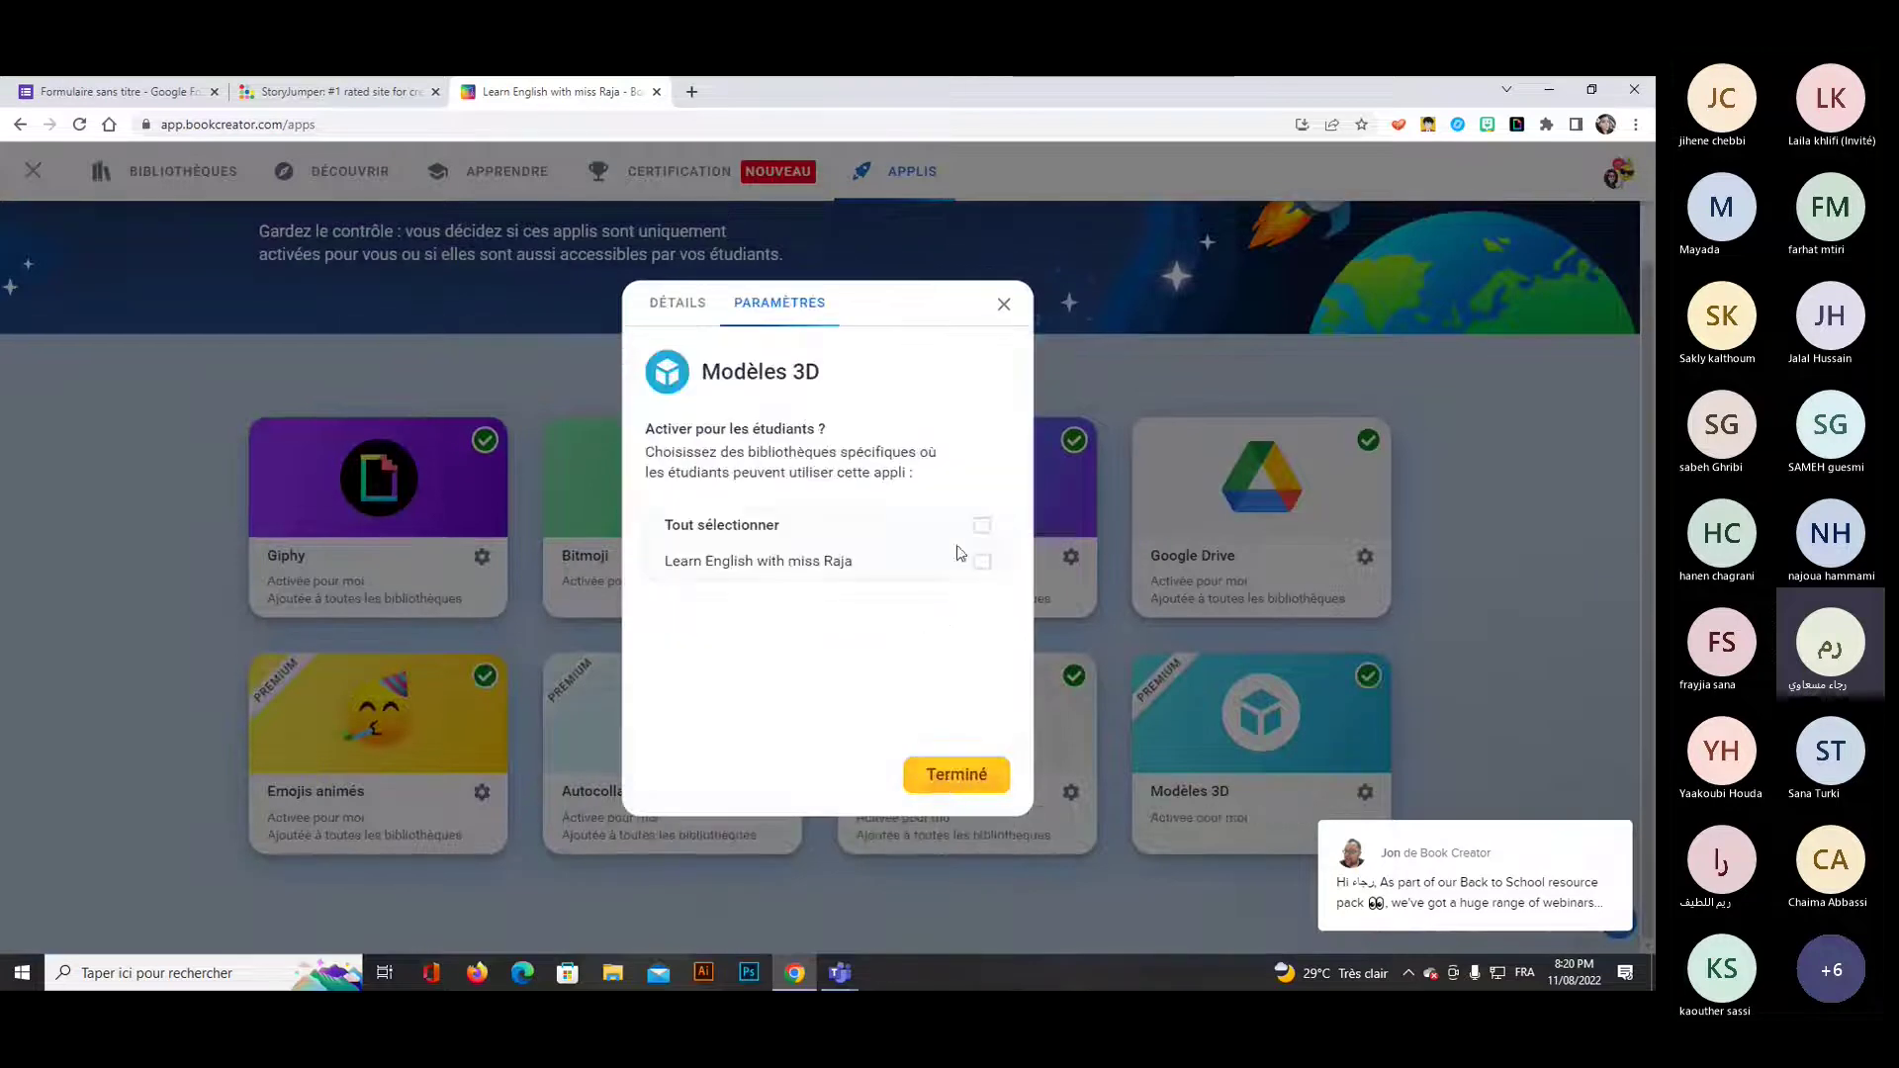
pyautogui.click(950, 782)
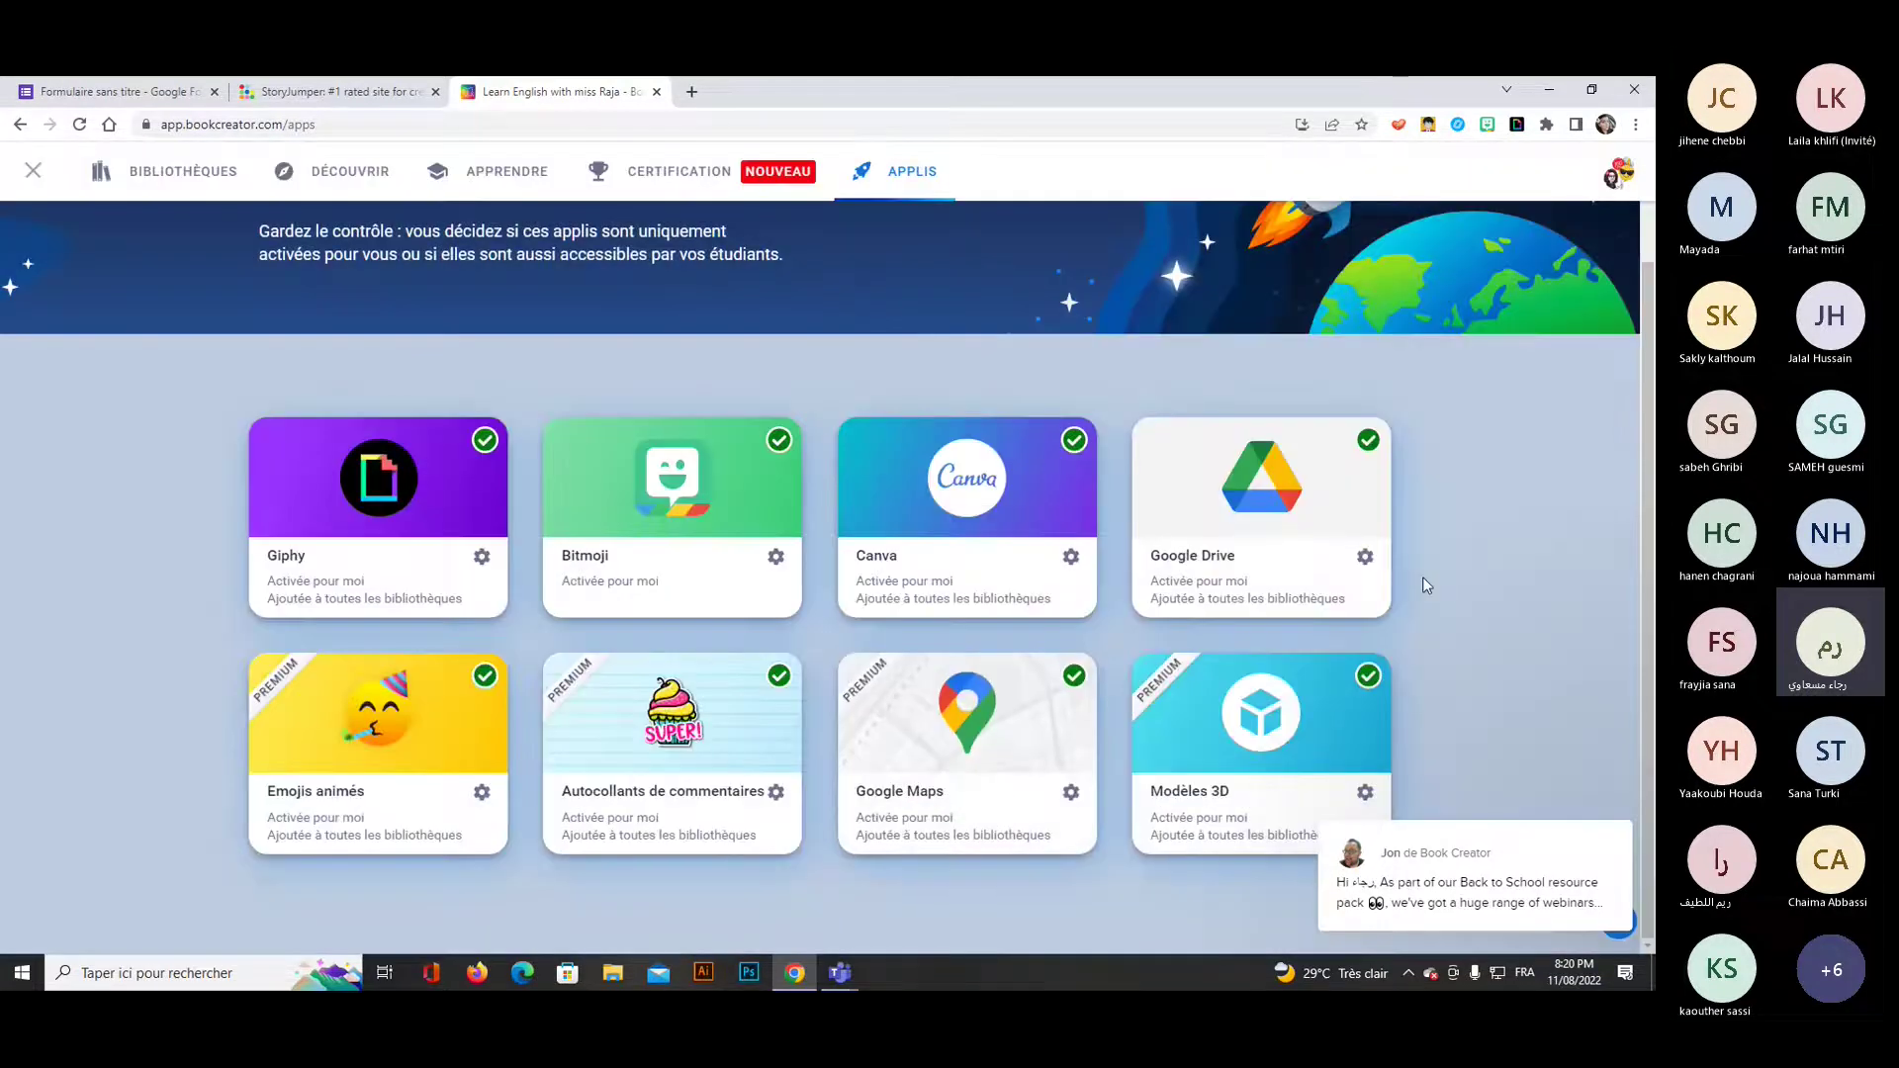
# Go back to the dashboard, open the Learn English with miss Raja library and start a new book.
pyautogui.click(37, 177)
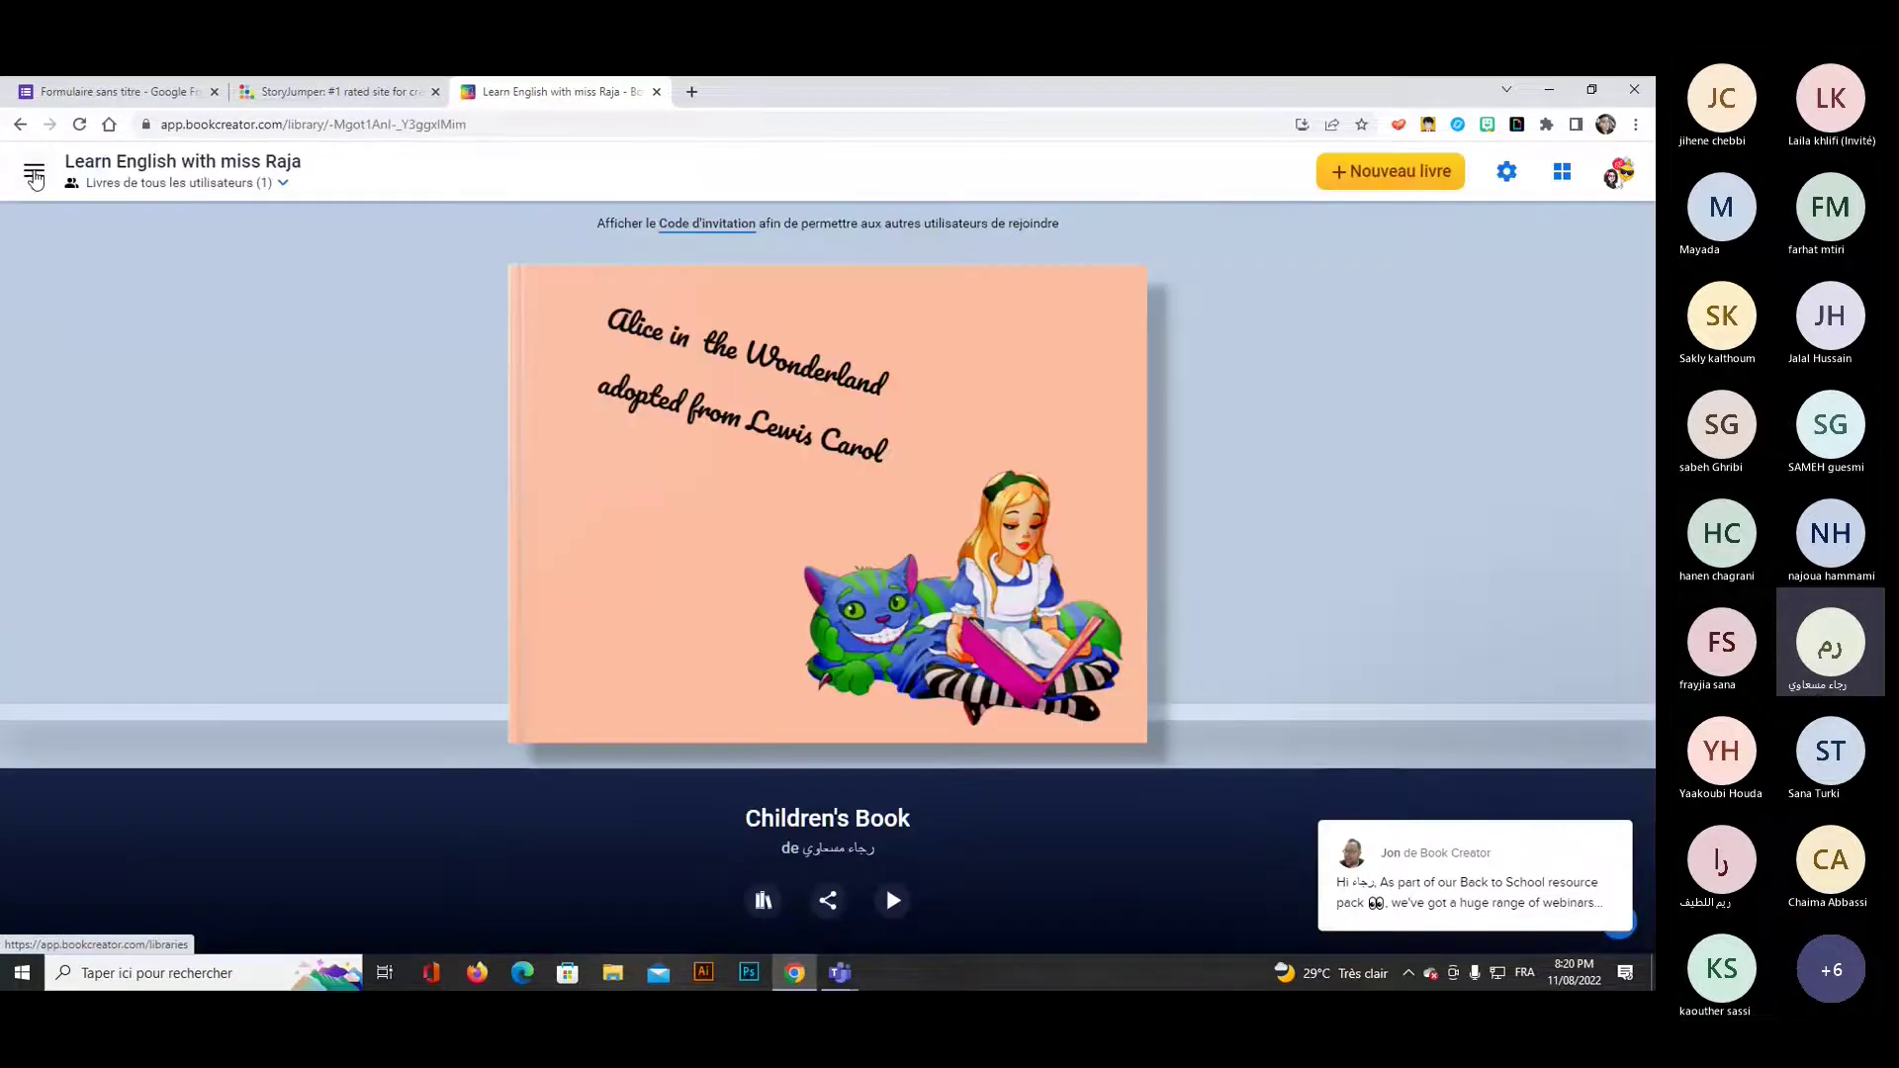
pyautogui.click(34, 175)
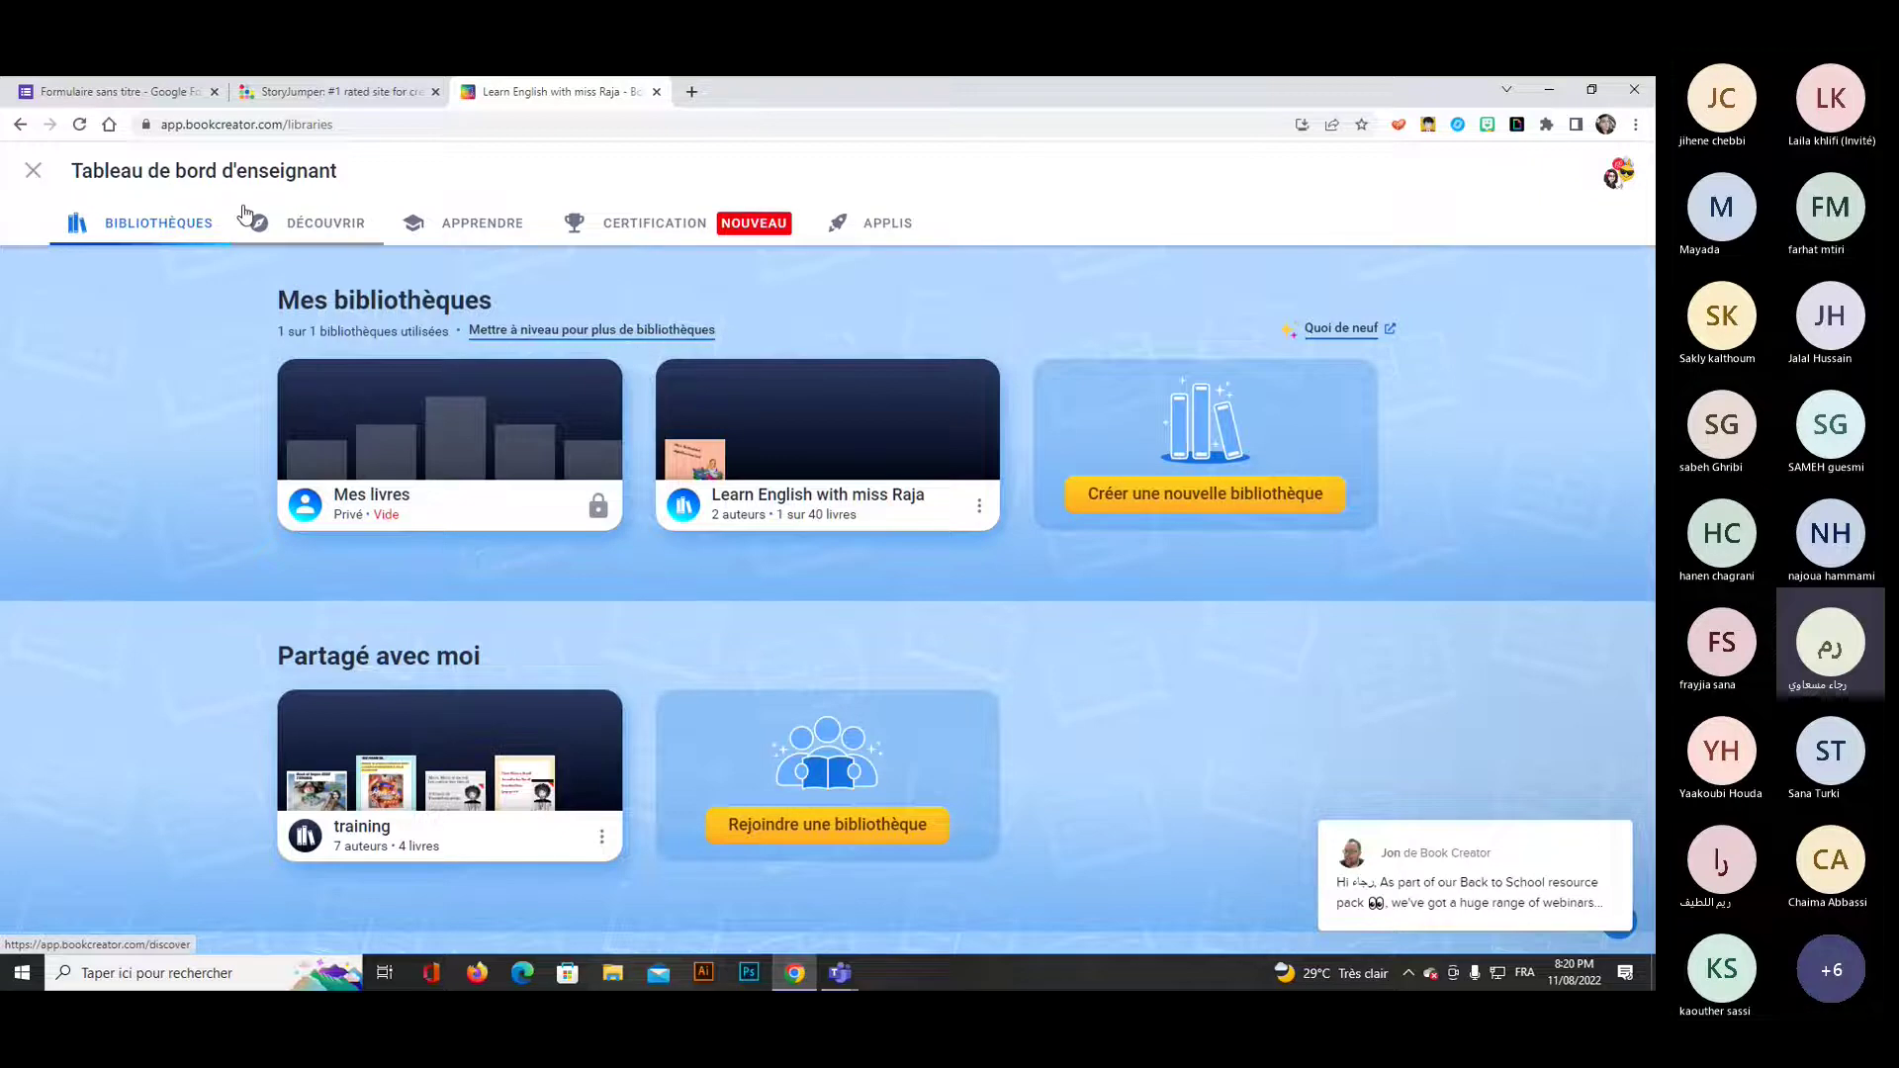
pyautogui.click(809, 503)
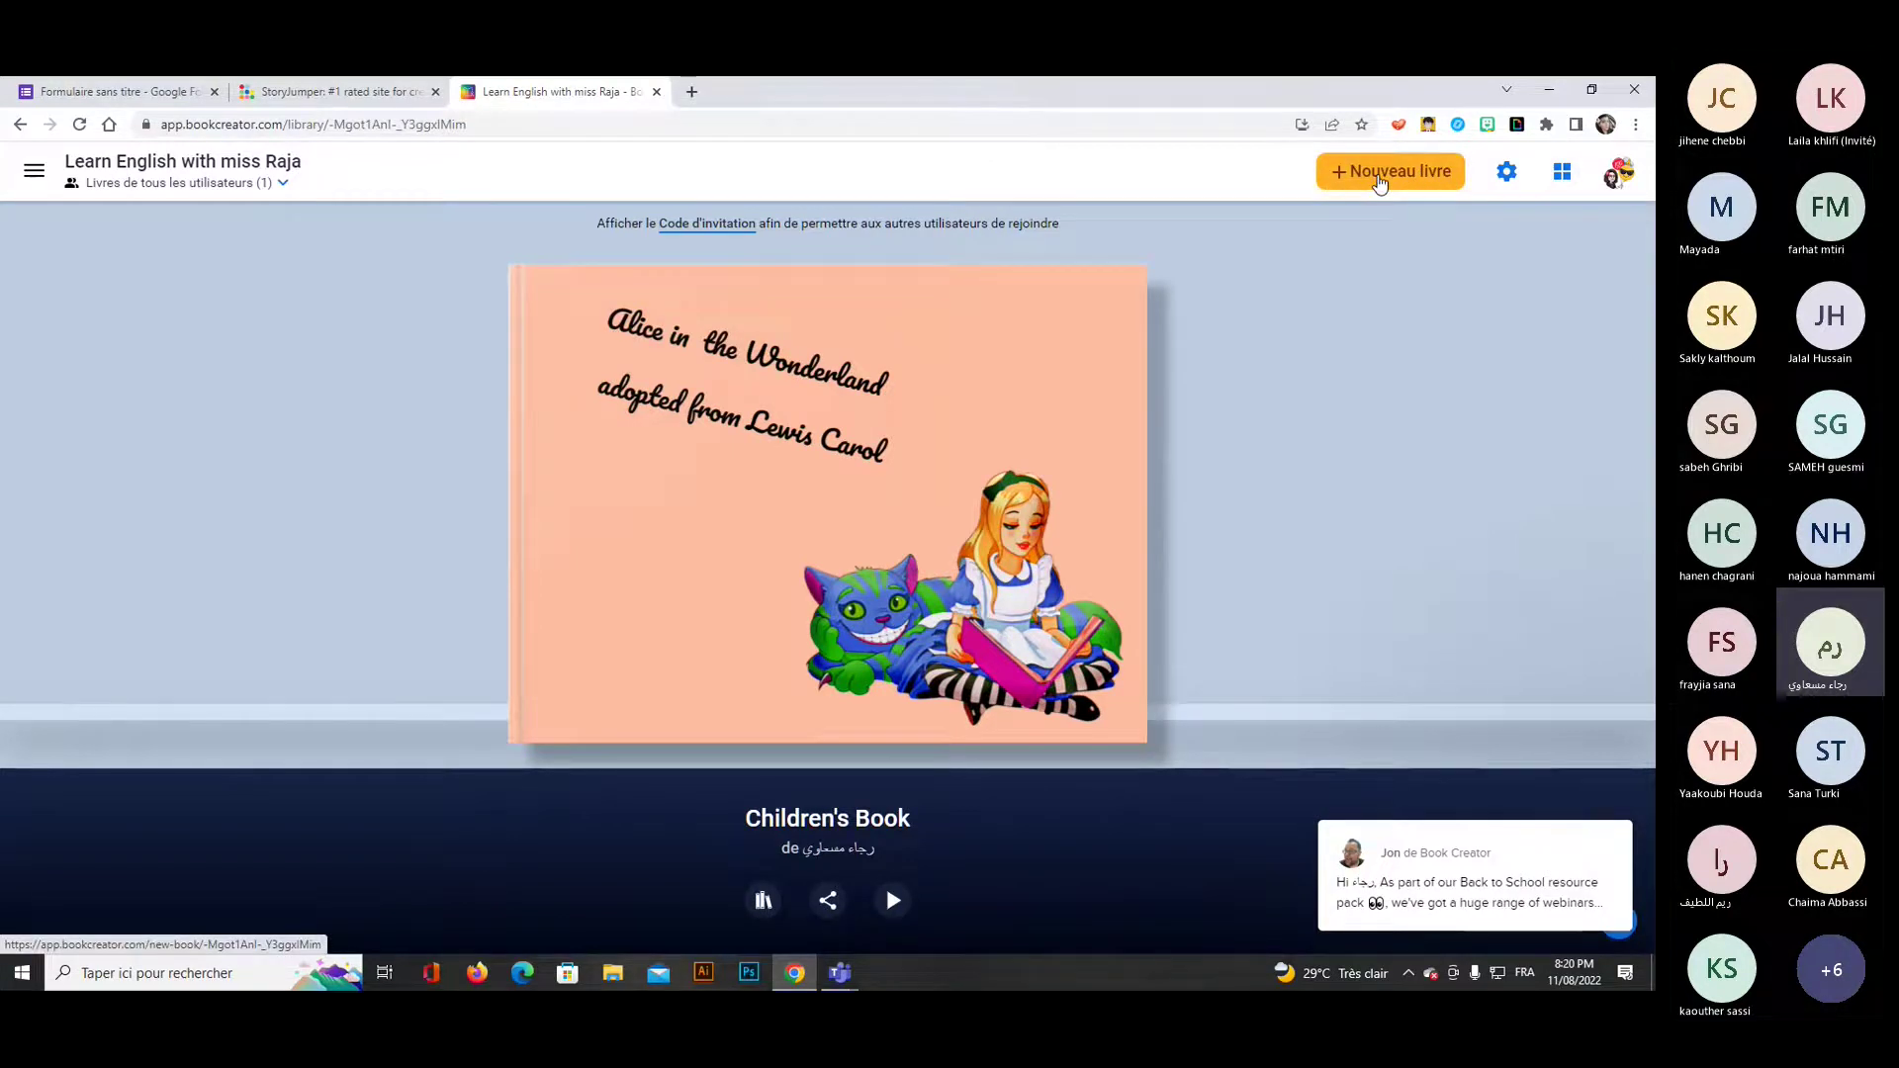
pyautogui.click(1381, 179)
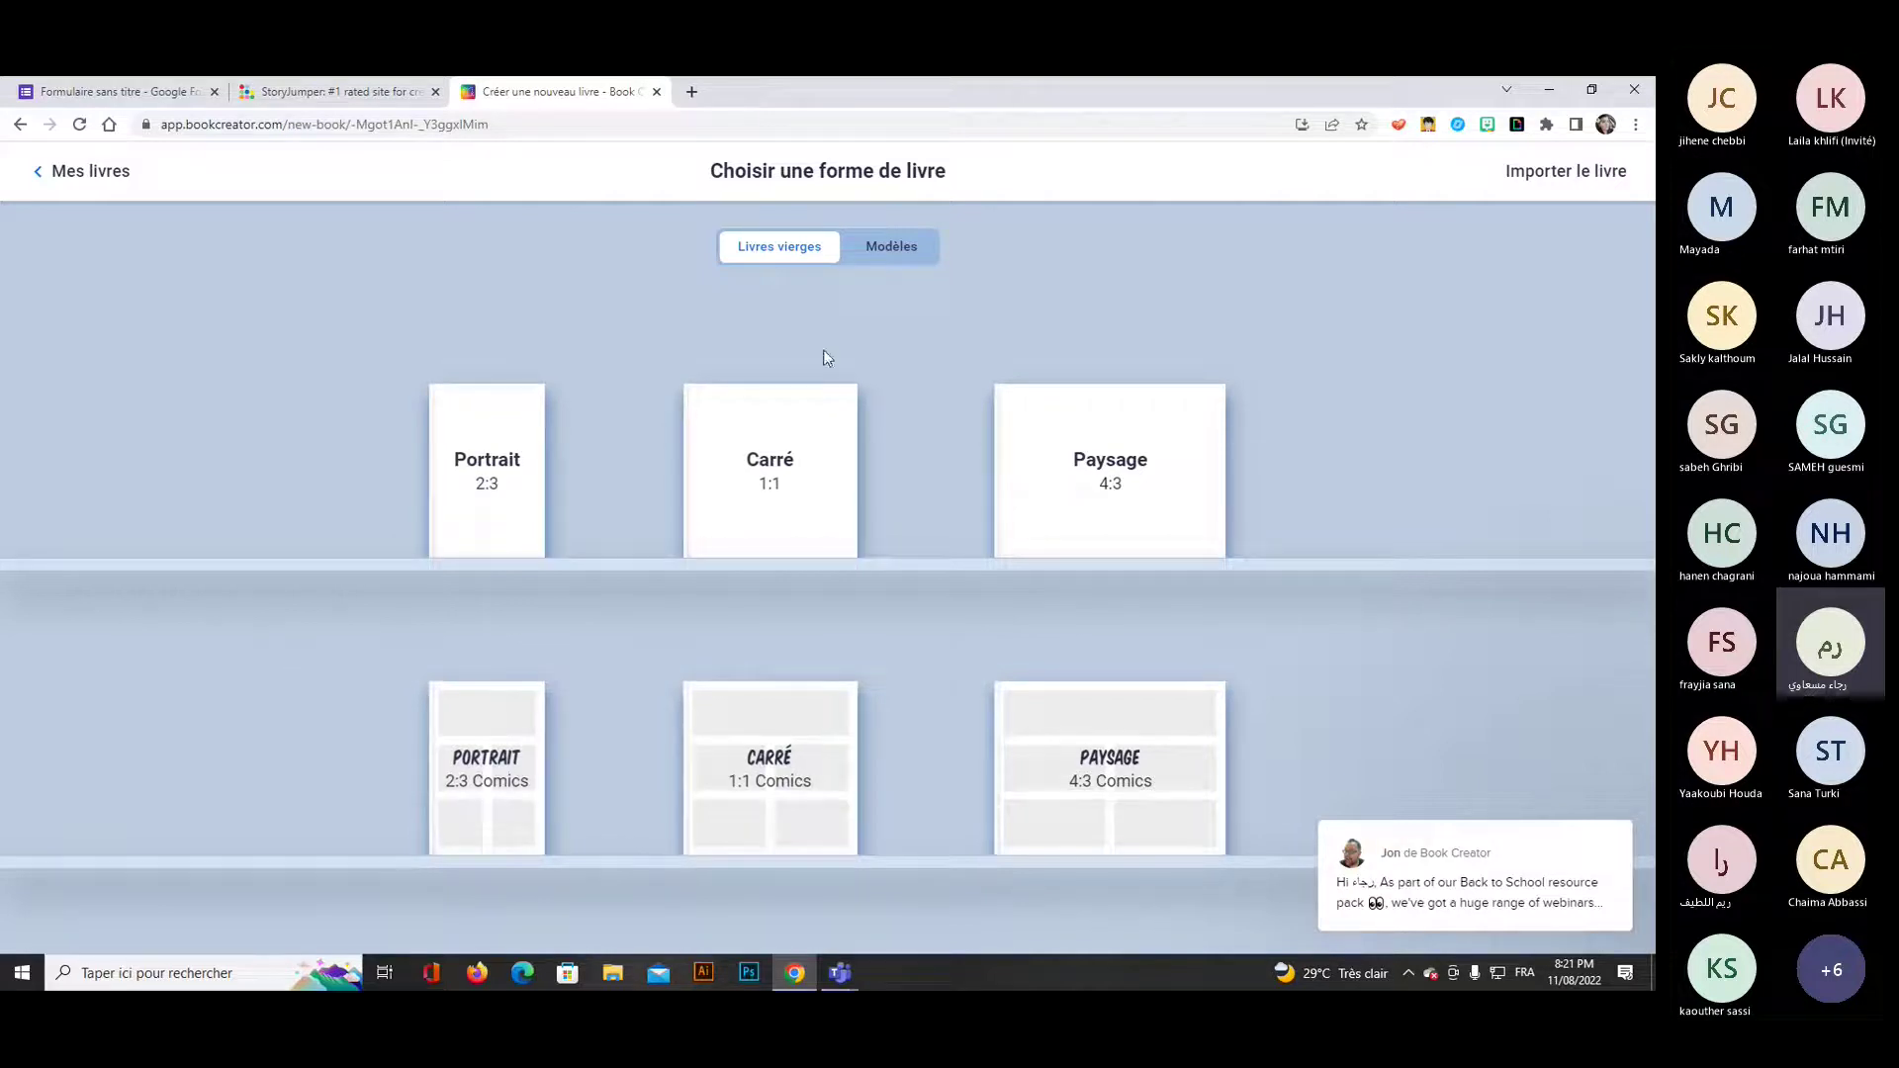
# Scroll through the Modèles templates, then return to blank books and create a square 1:1 book.
pyautogui.click(895, 253)
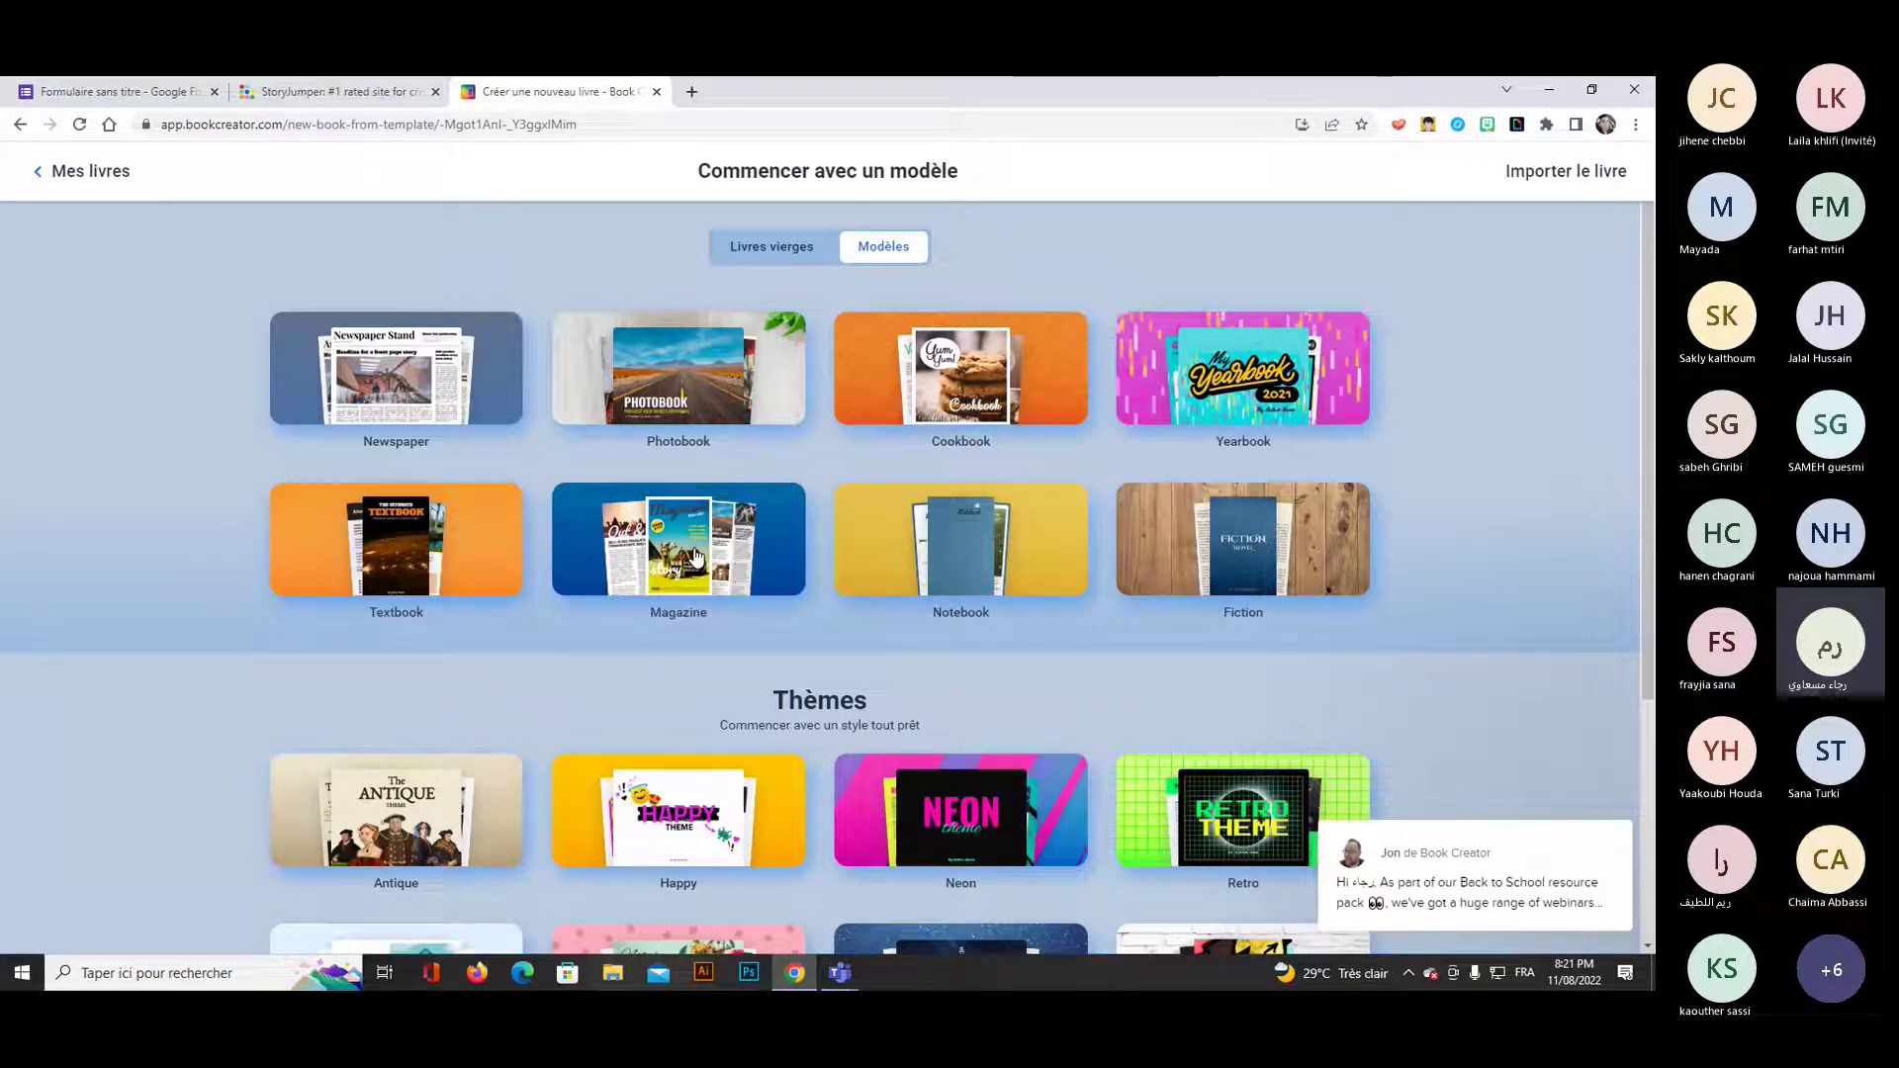
pyautogui.scroll(-2, 698, 554)
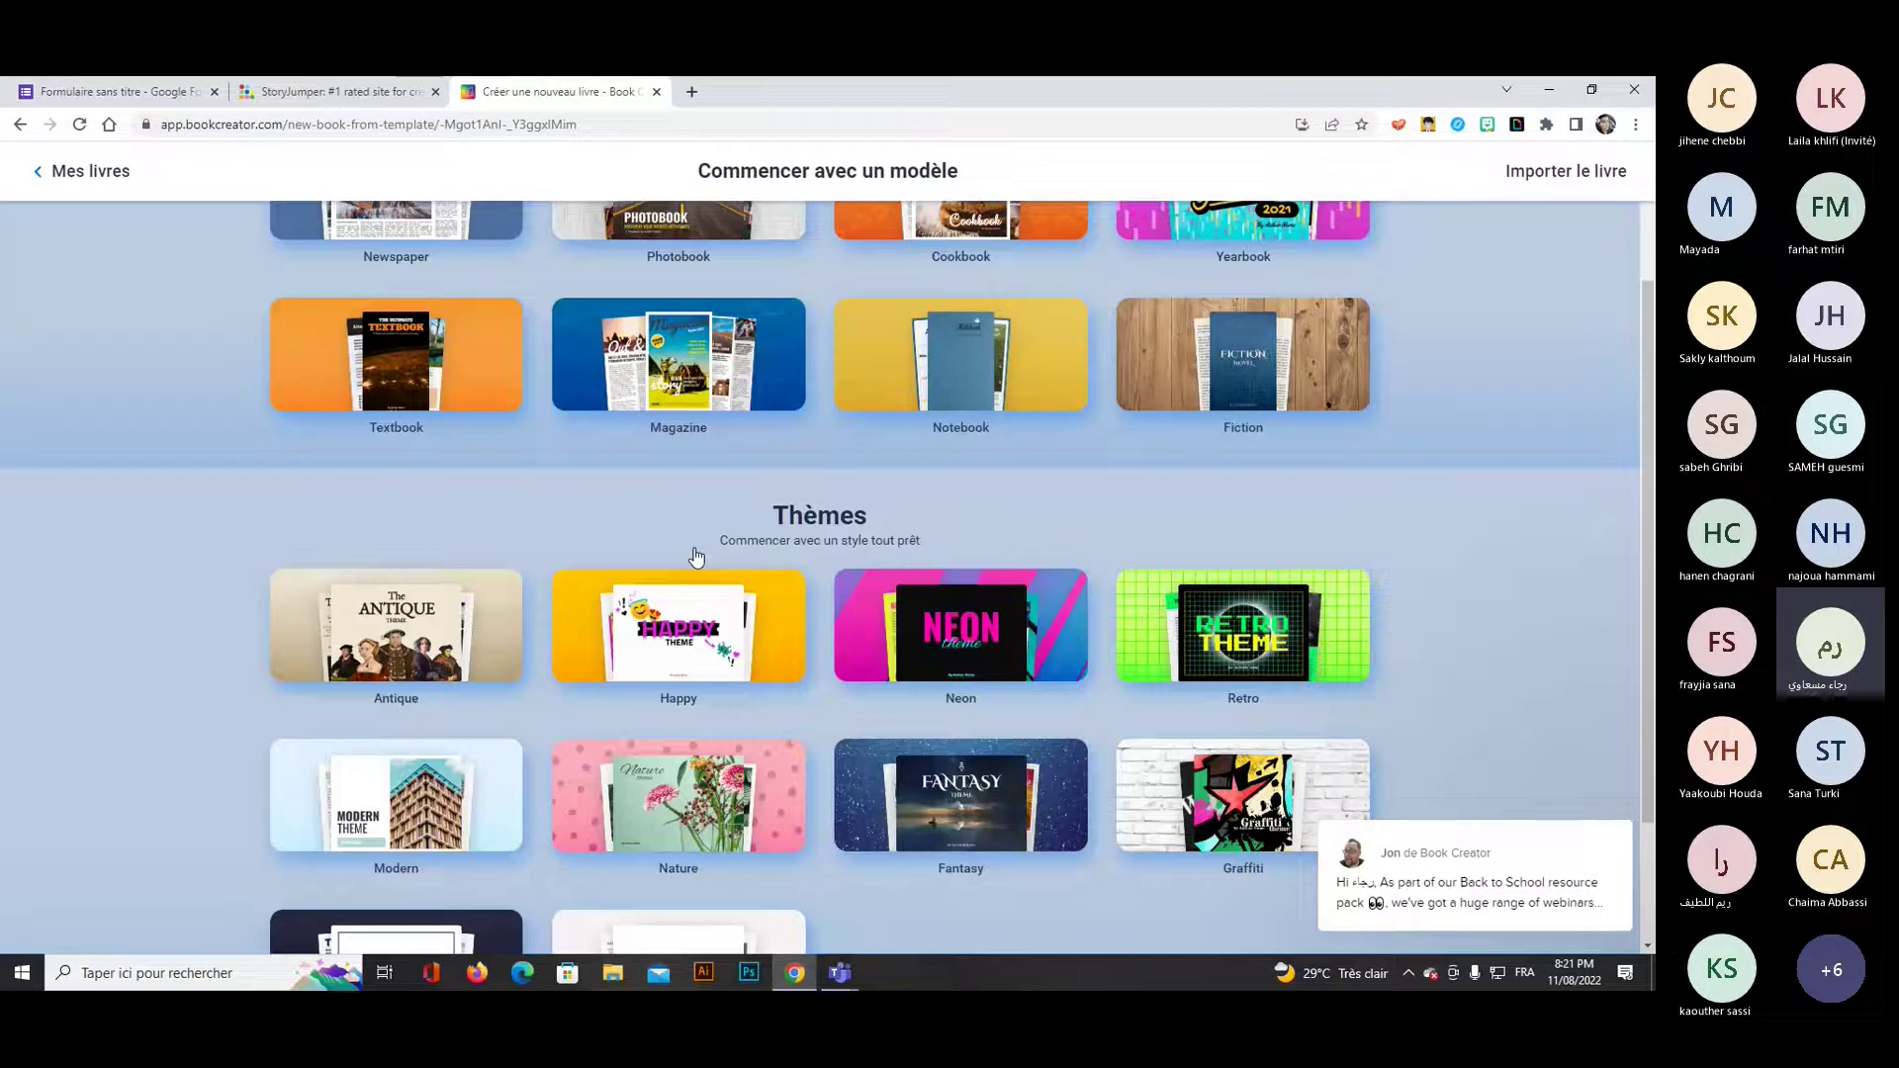
pyautogui.scroll(-2, 733, 639)
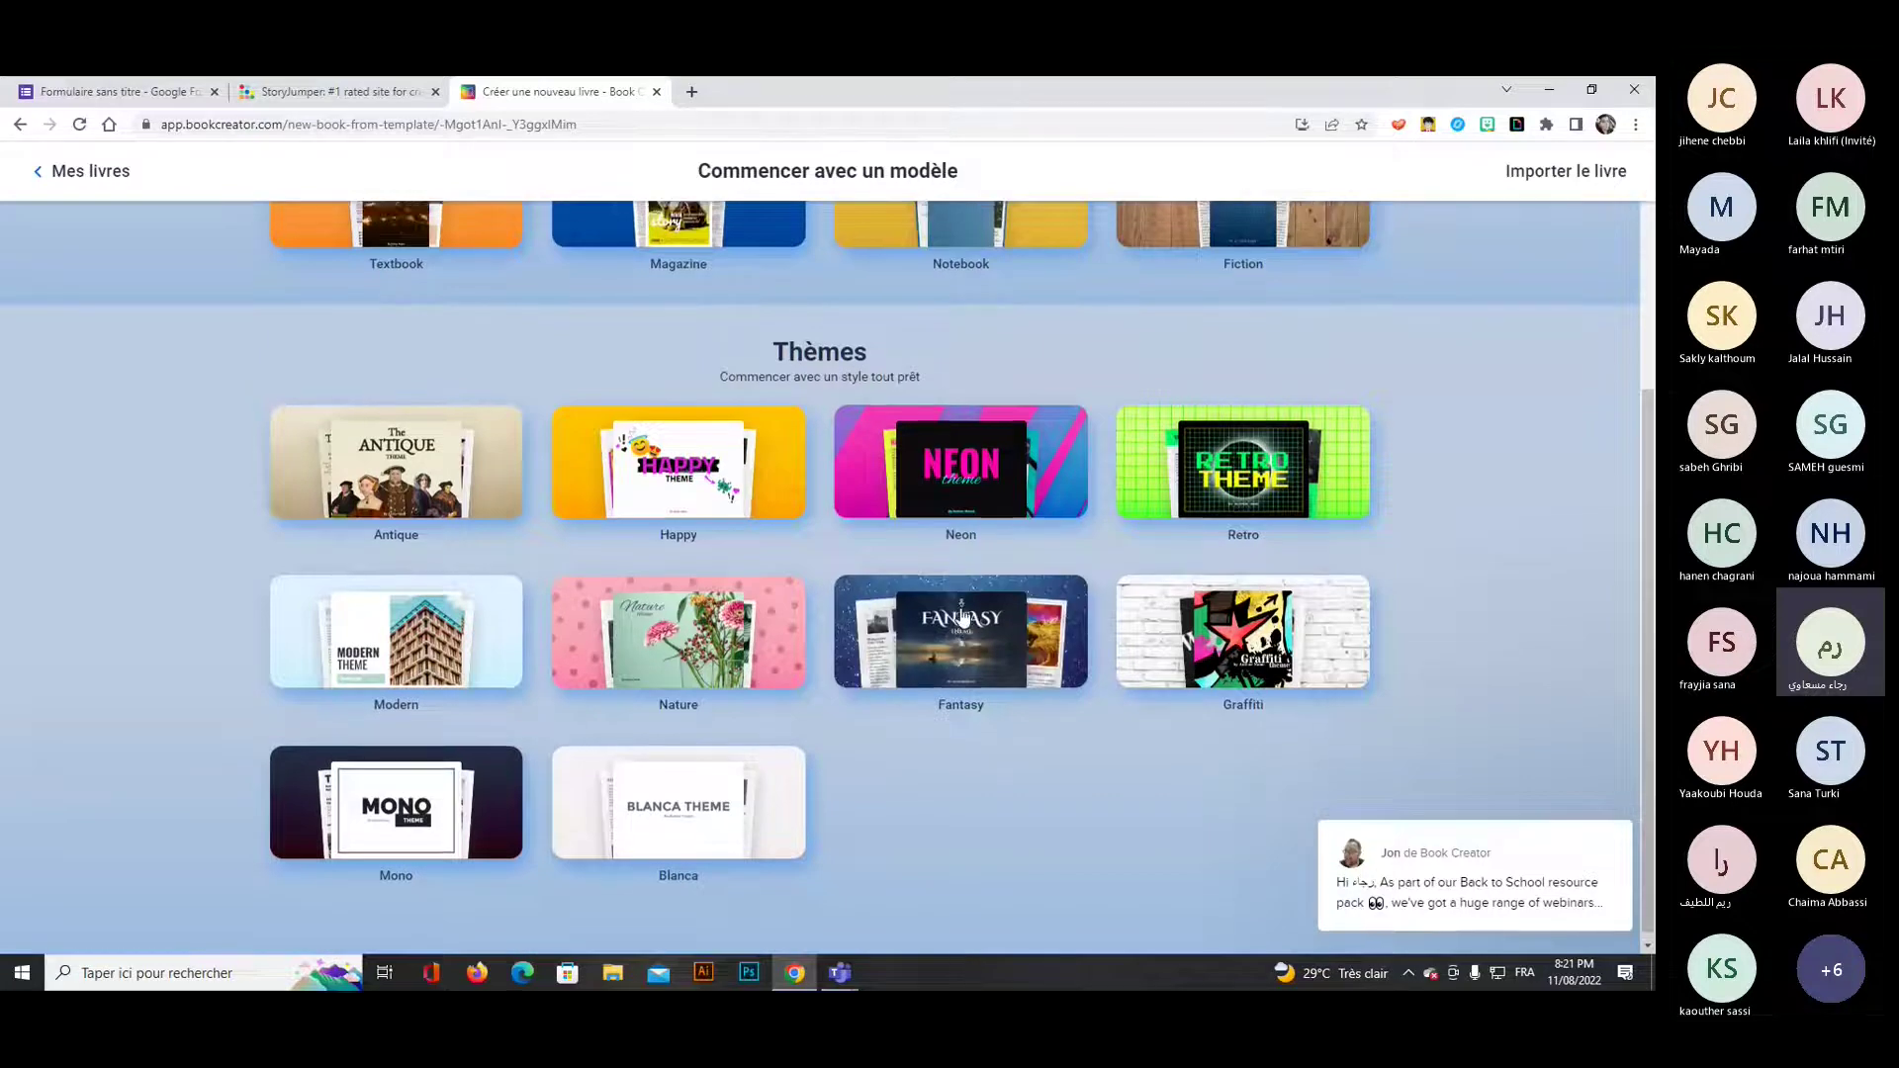
pyautogui.scroll(2, 962, 615)
pyautogui.scroll(2, 960, 615)
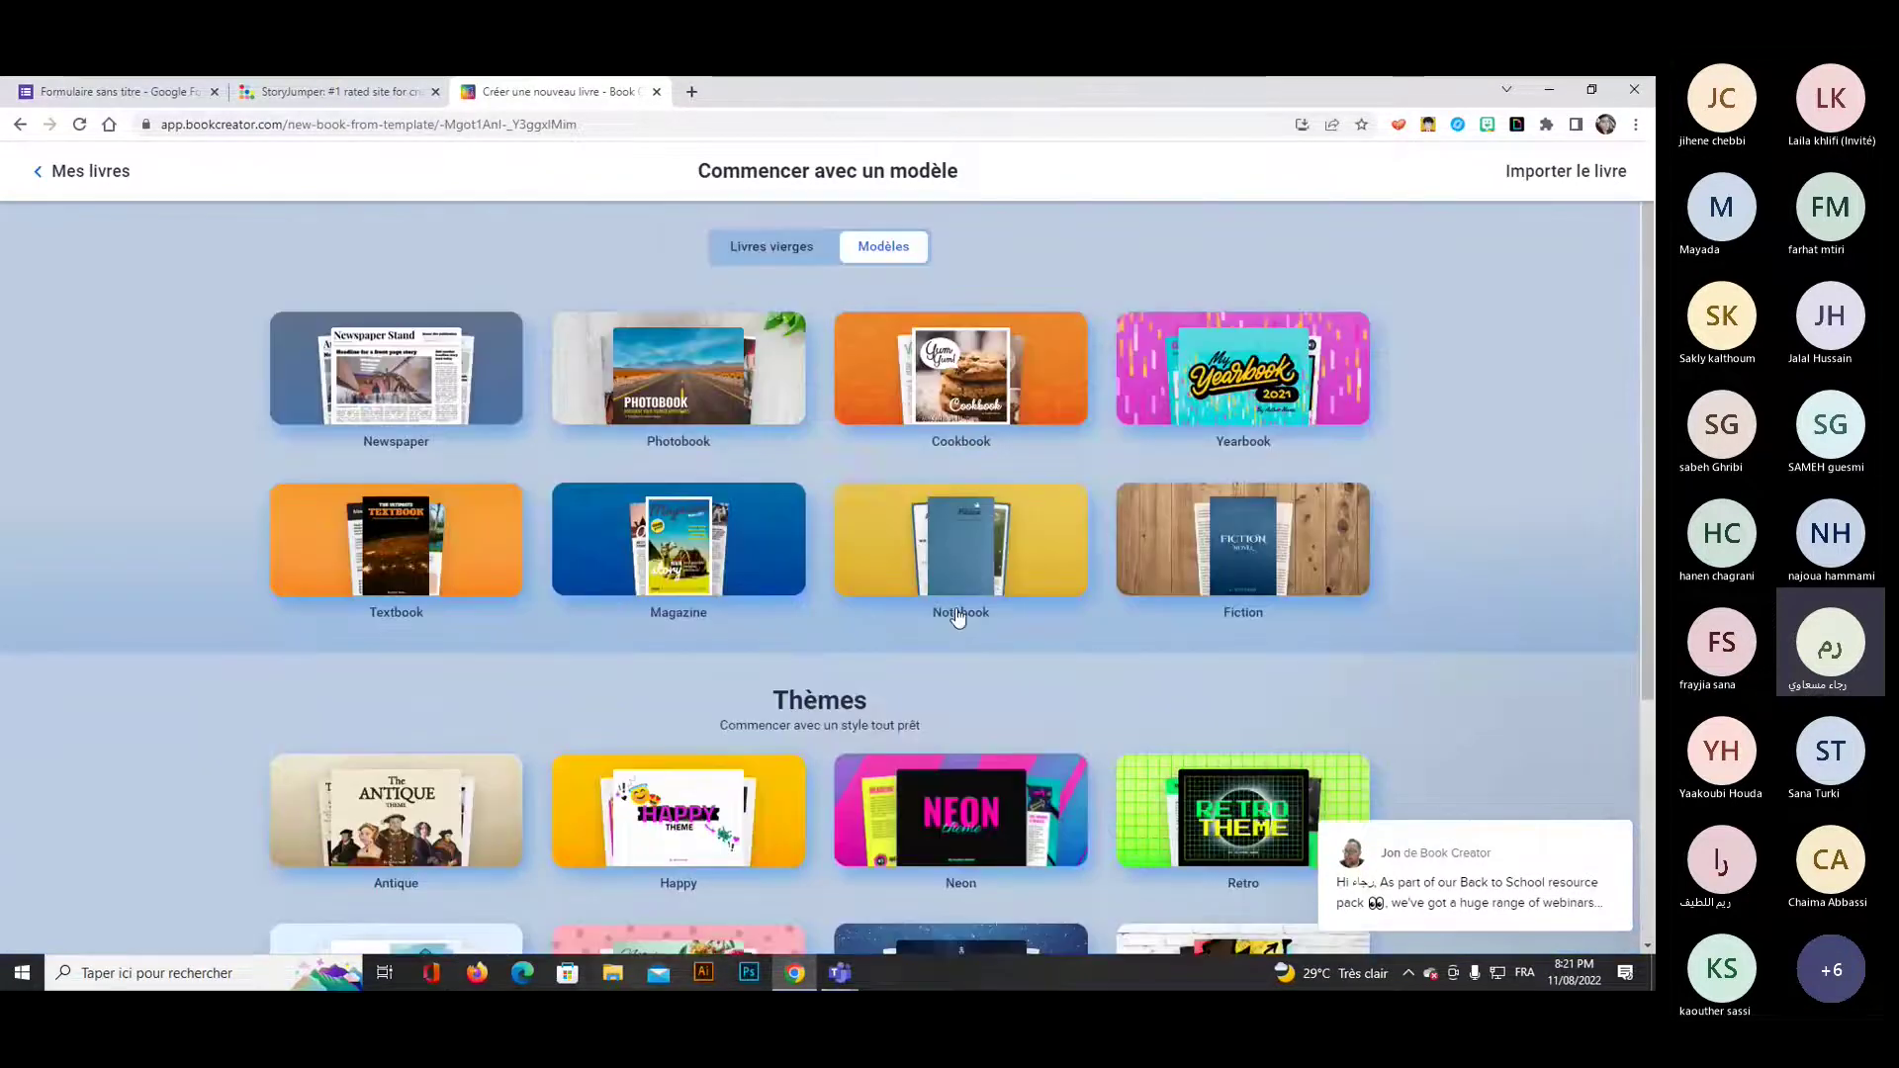
pyautogui.click(769, 249)
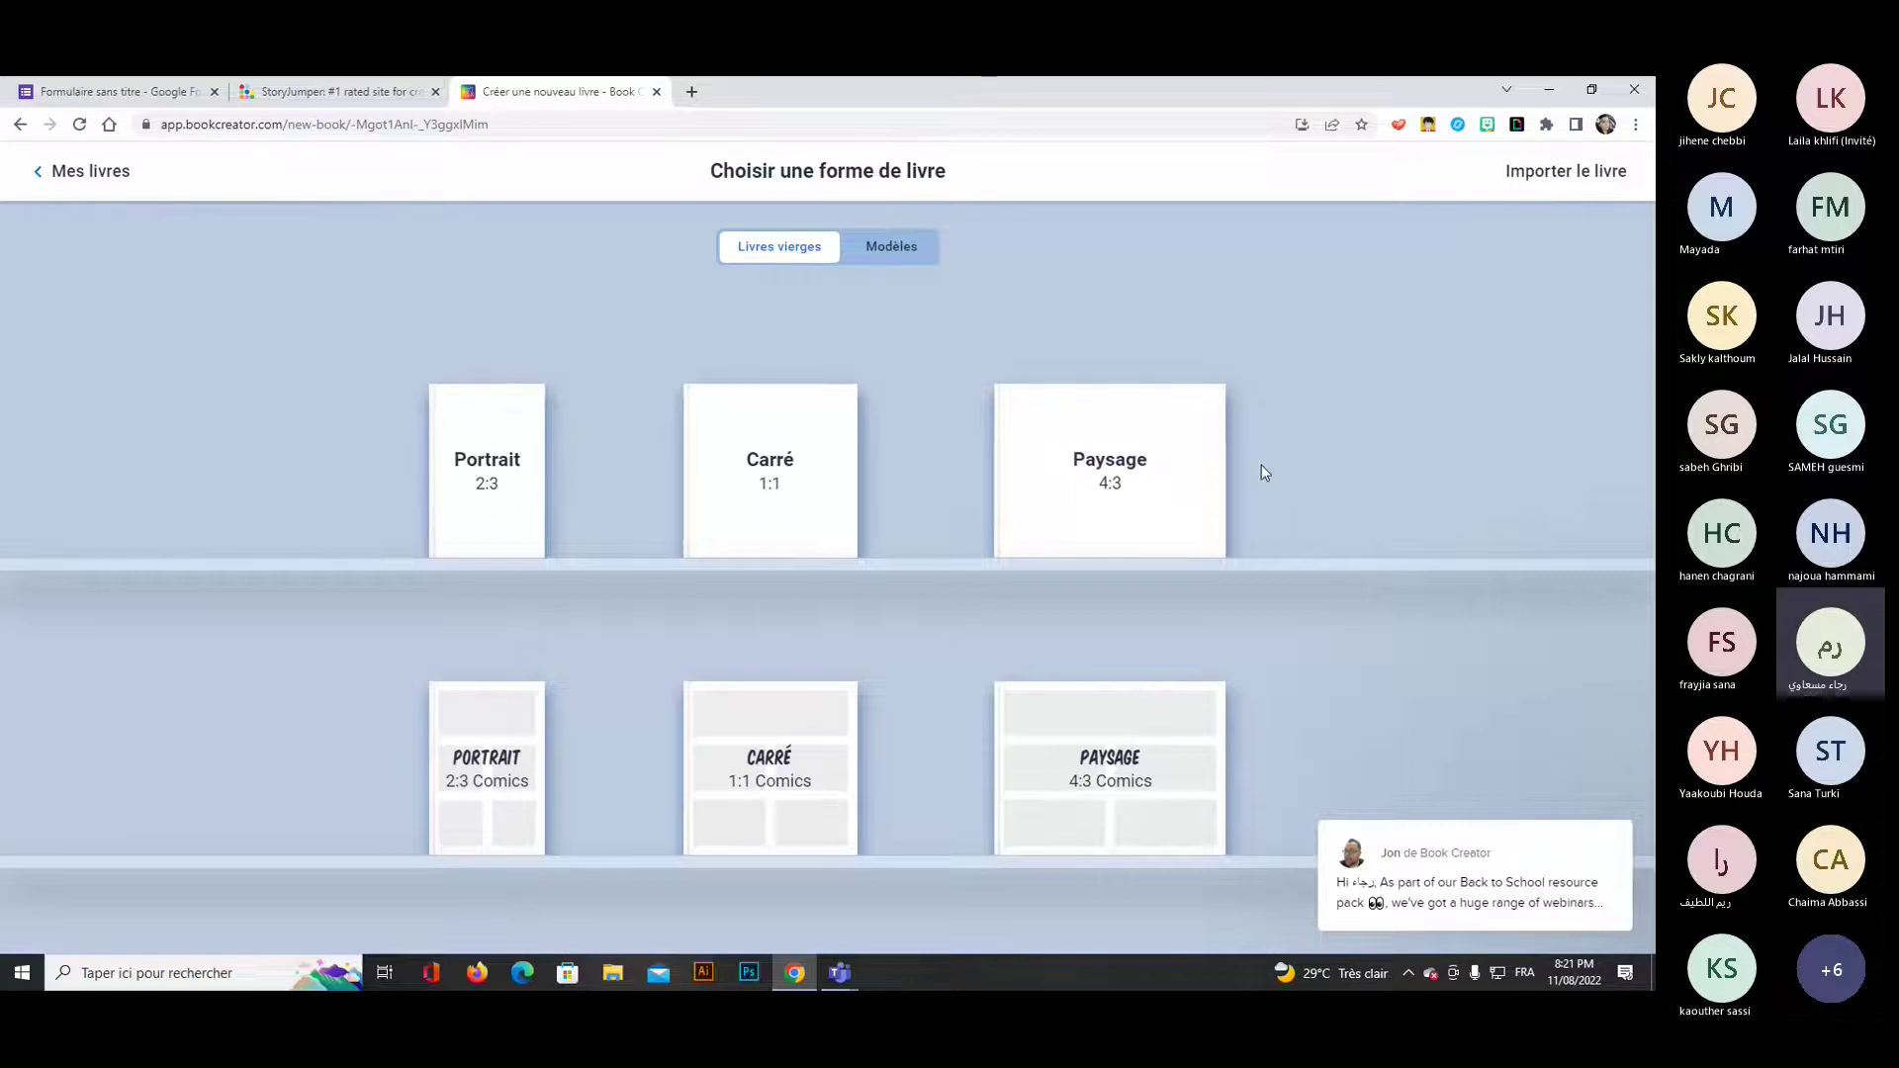
pyautogui.click(734, 473)
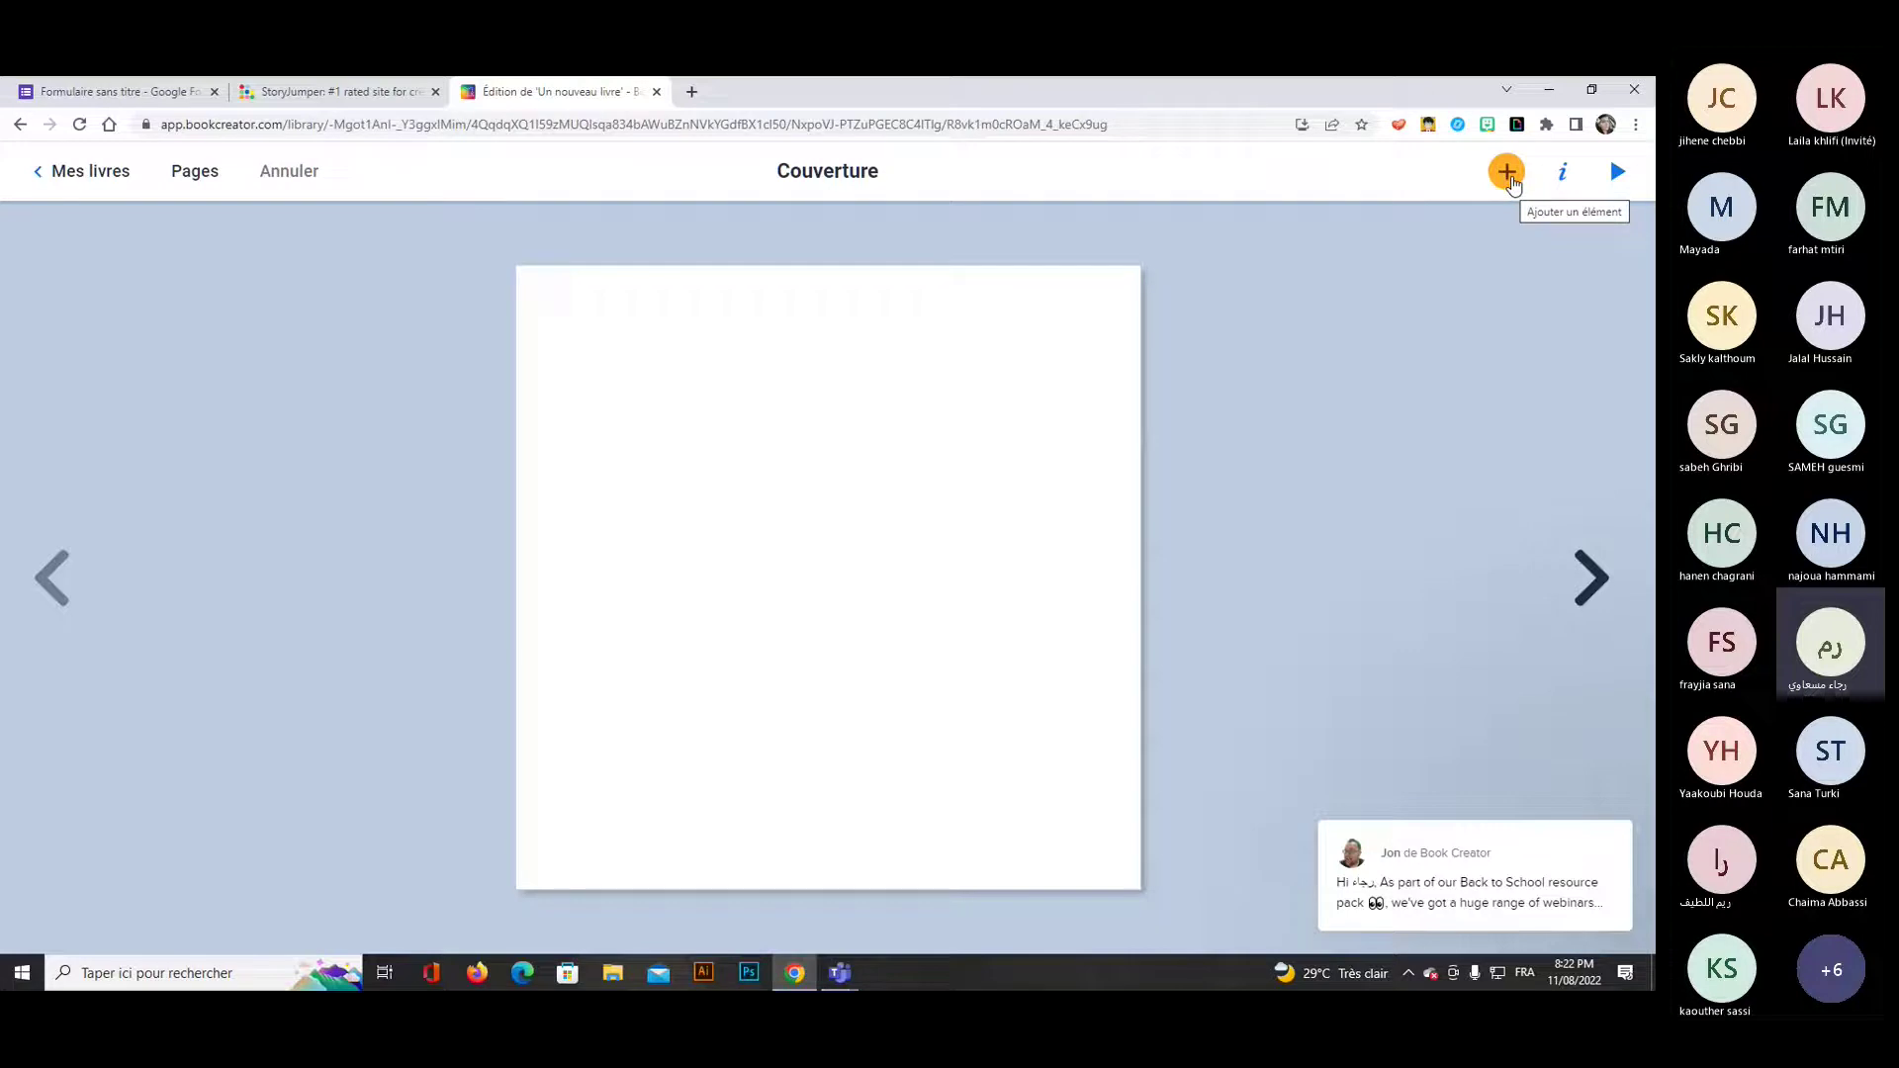
# Show the Ajouter un élément panel's Formes and Plus tabs, listing shapes and enabled apps.
pyautogui.click(1508, 174)
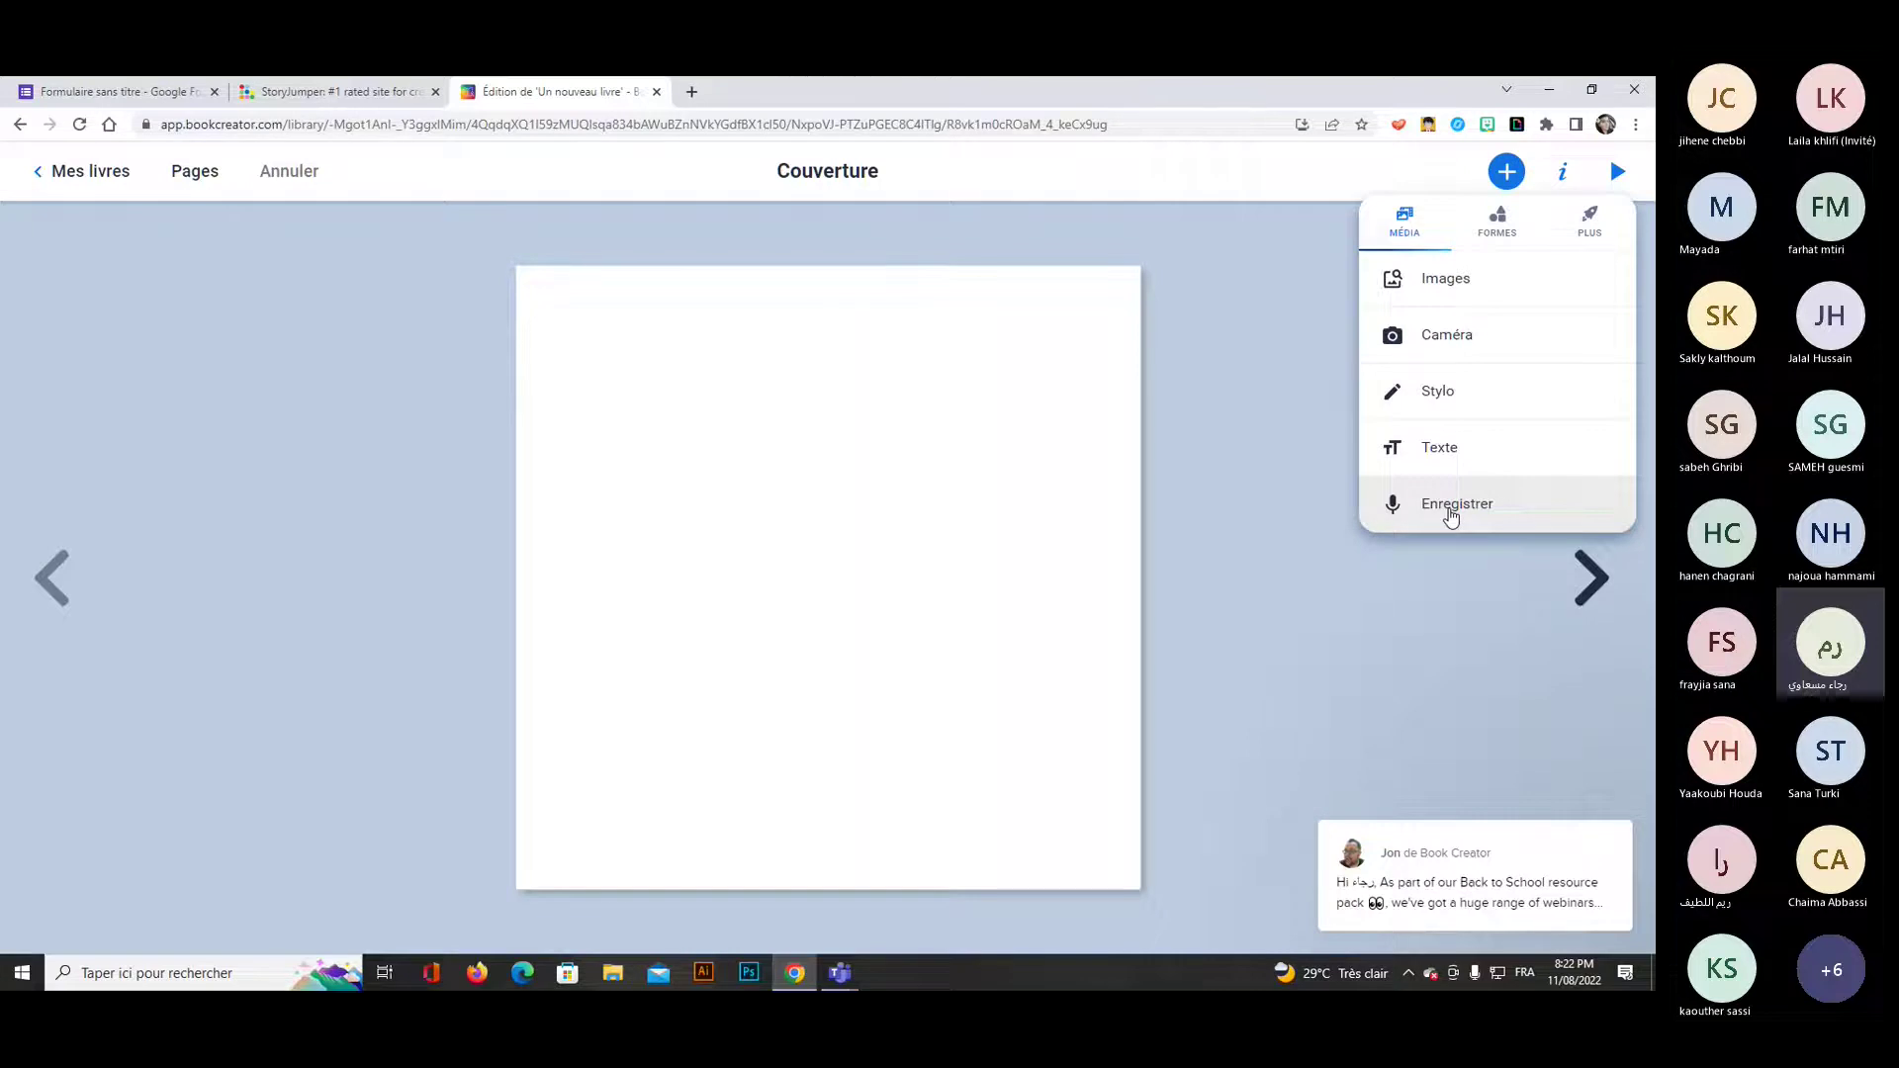
pyautogui.click(1494, 229)
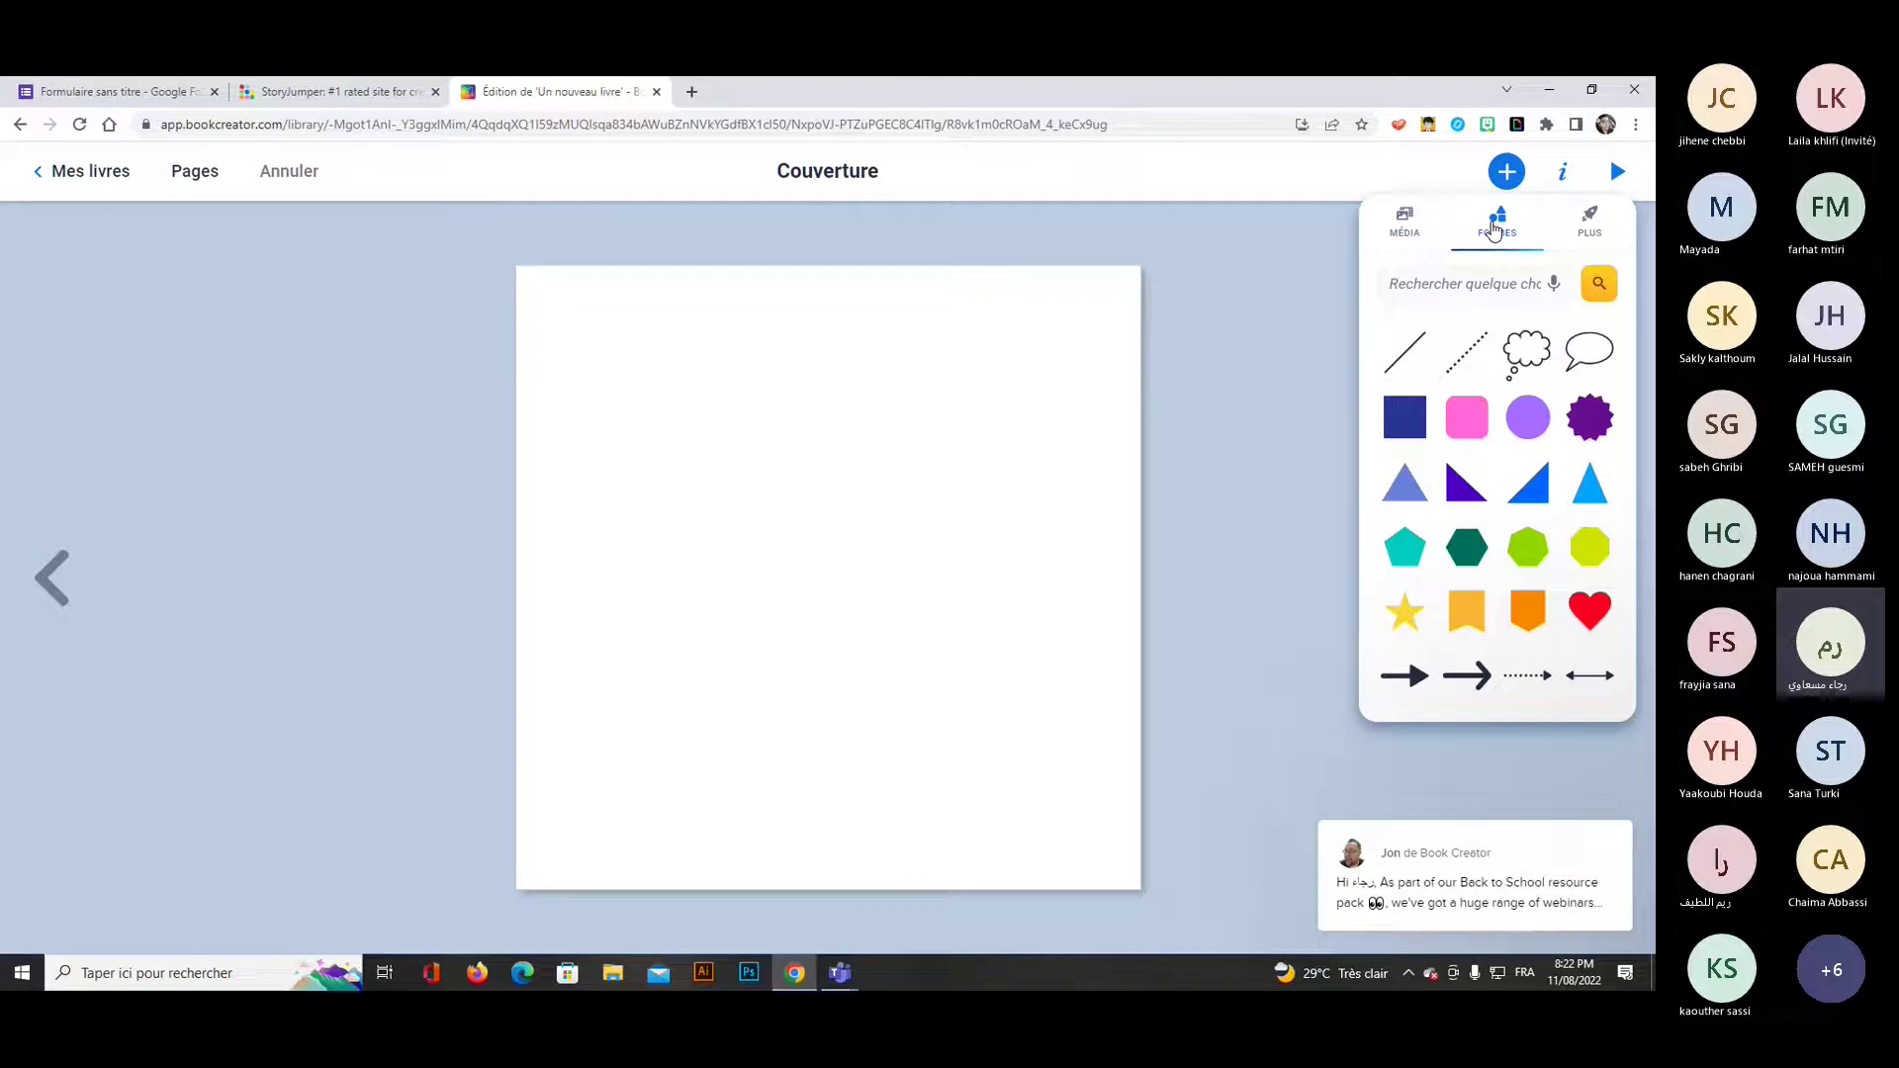
pyautogui.click(1588, 228)
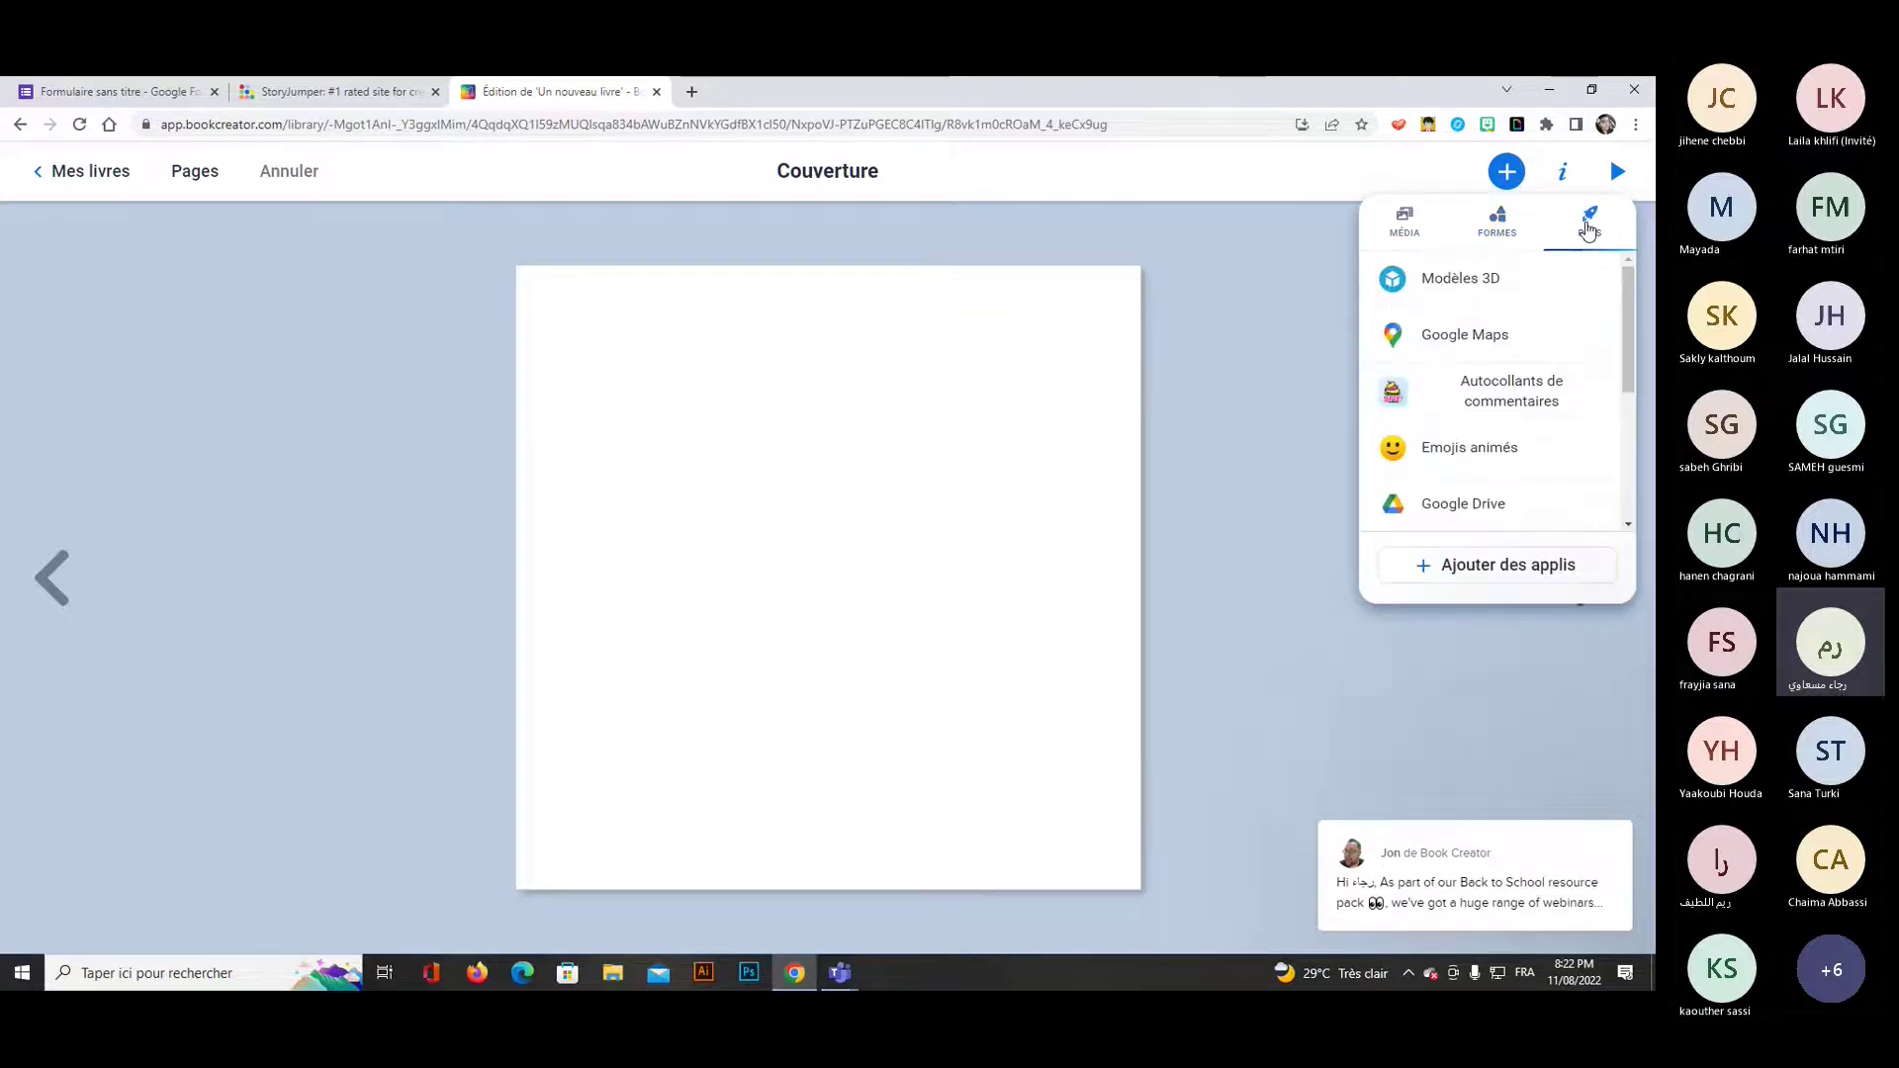
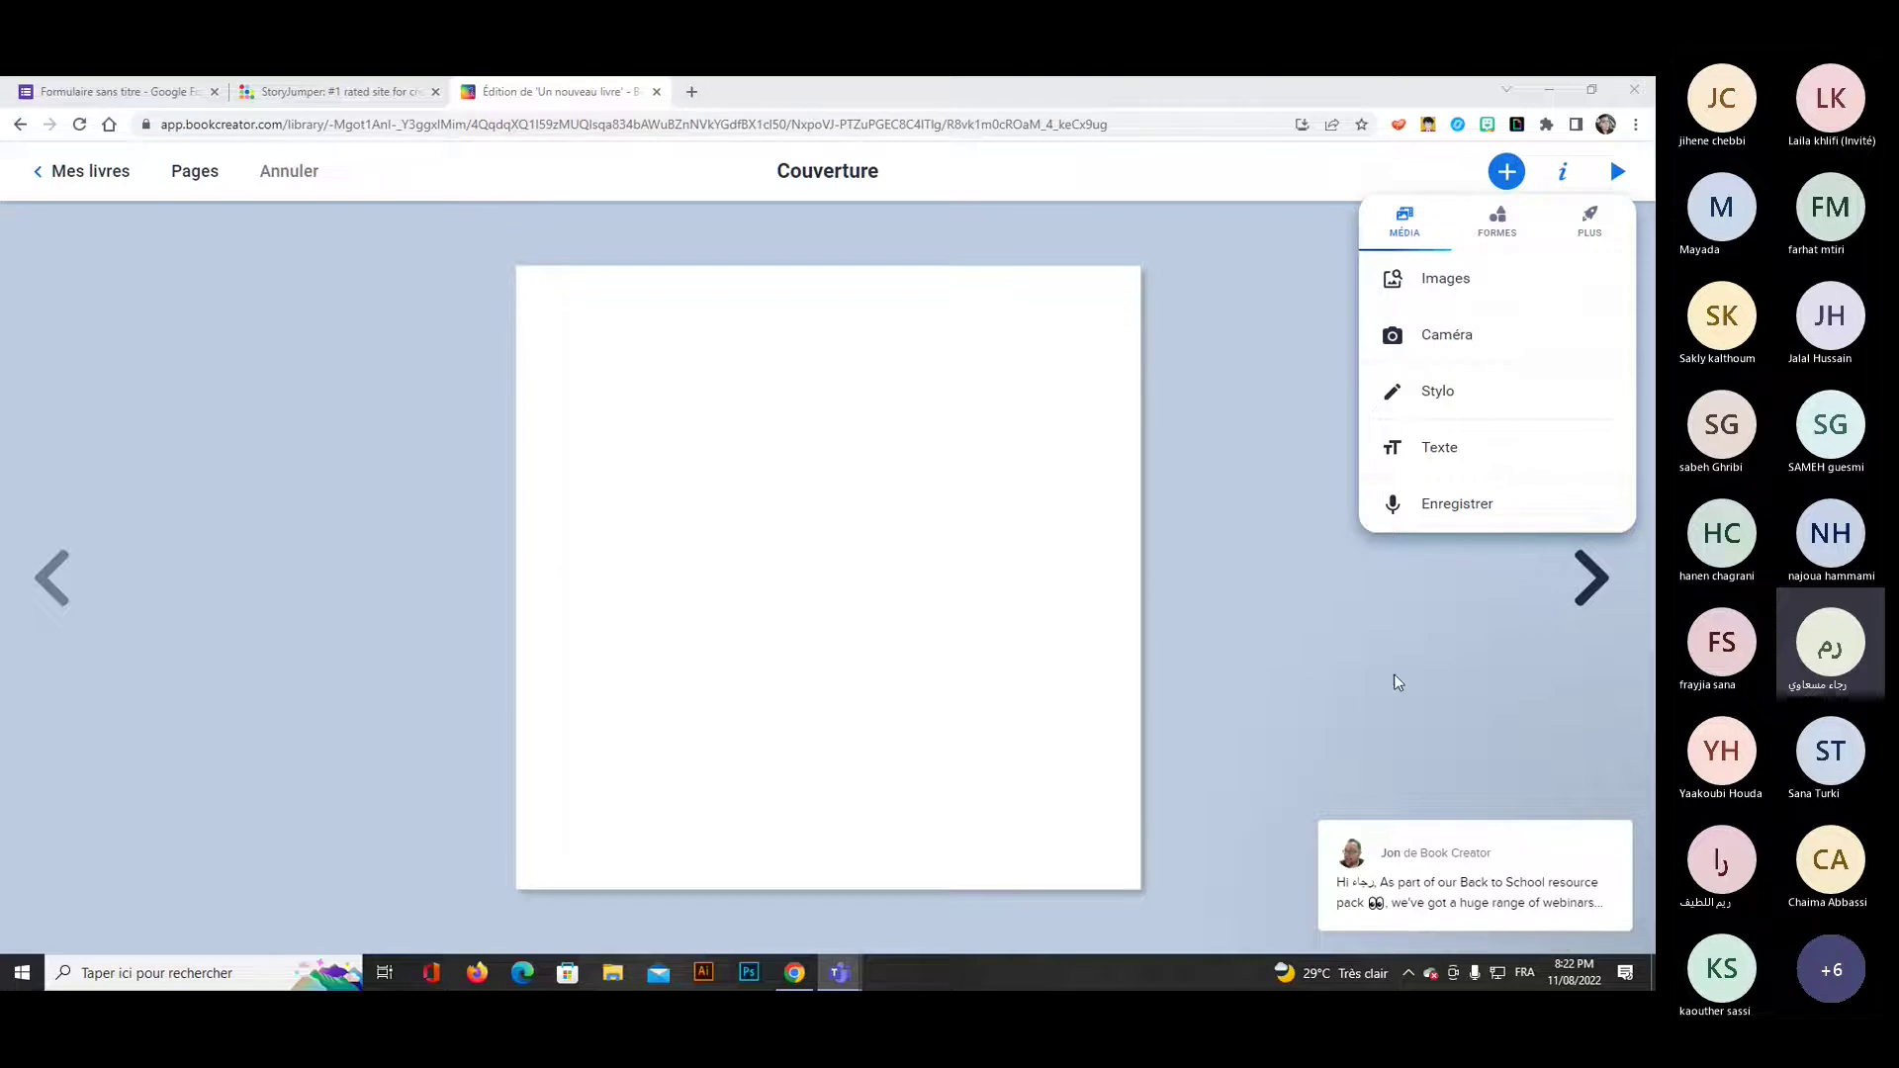
# Try purple, light blue, dotted-border and plain white backgrounds on the cover page.
pyautogui.click(1267, 427)
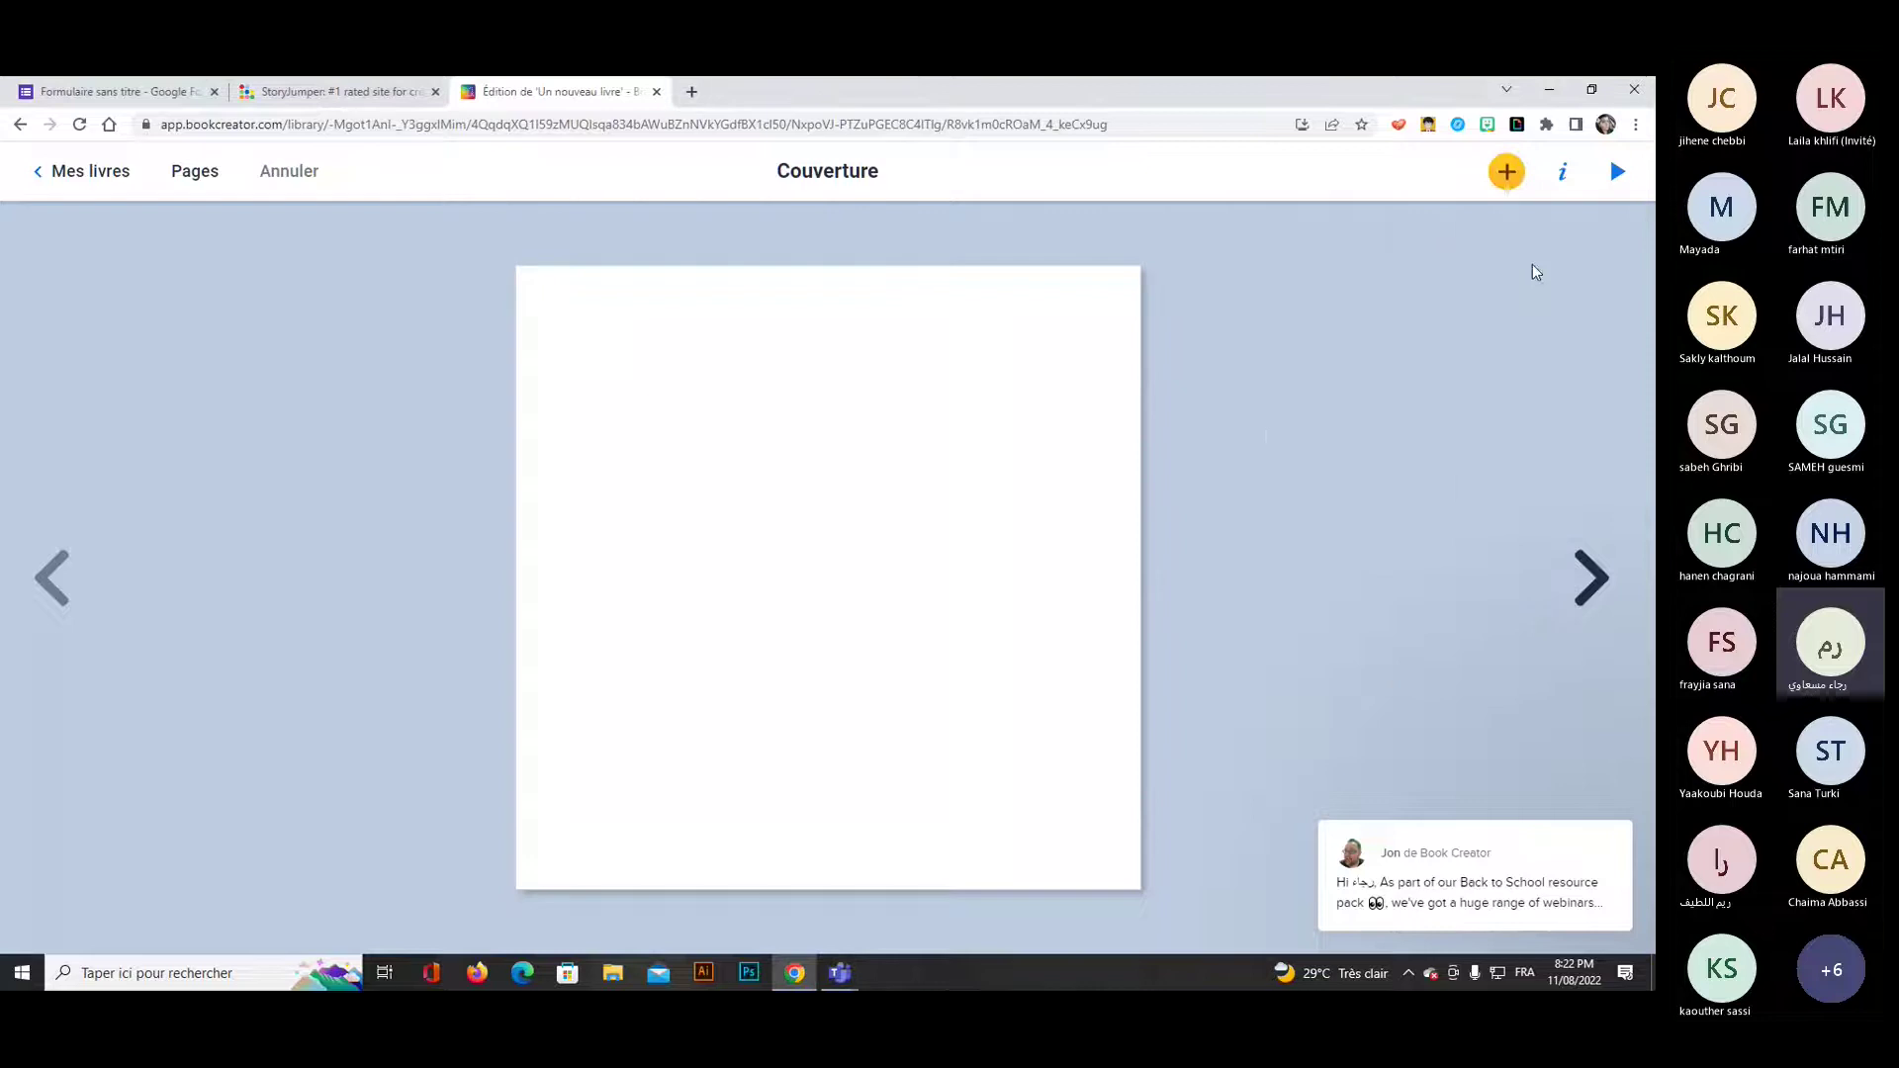
pyautogui.click(1569, 184)
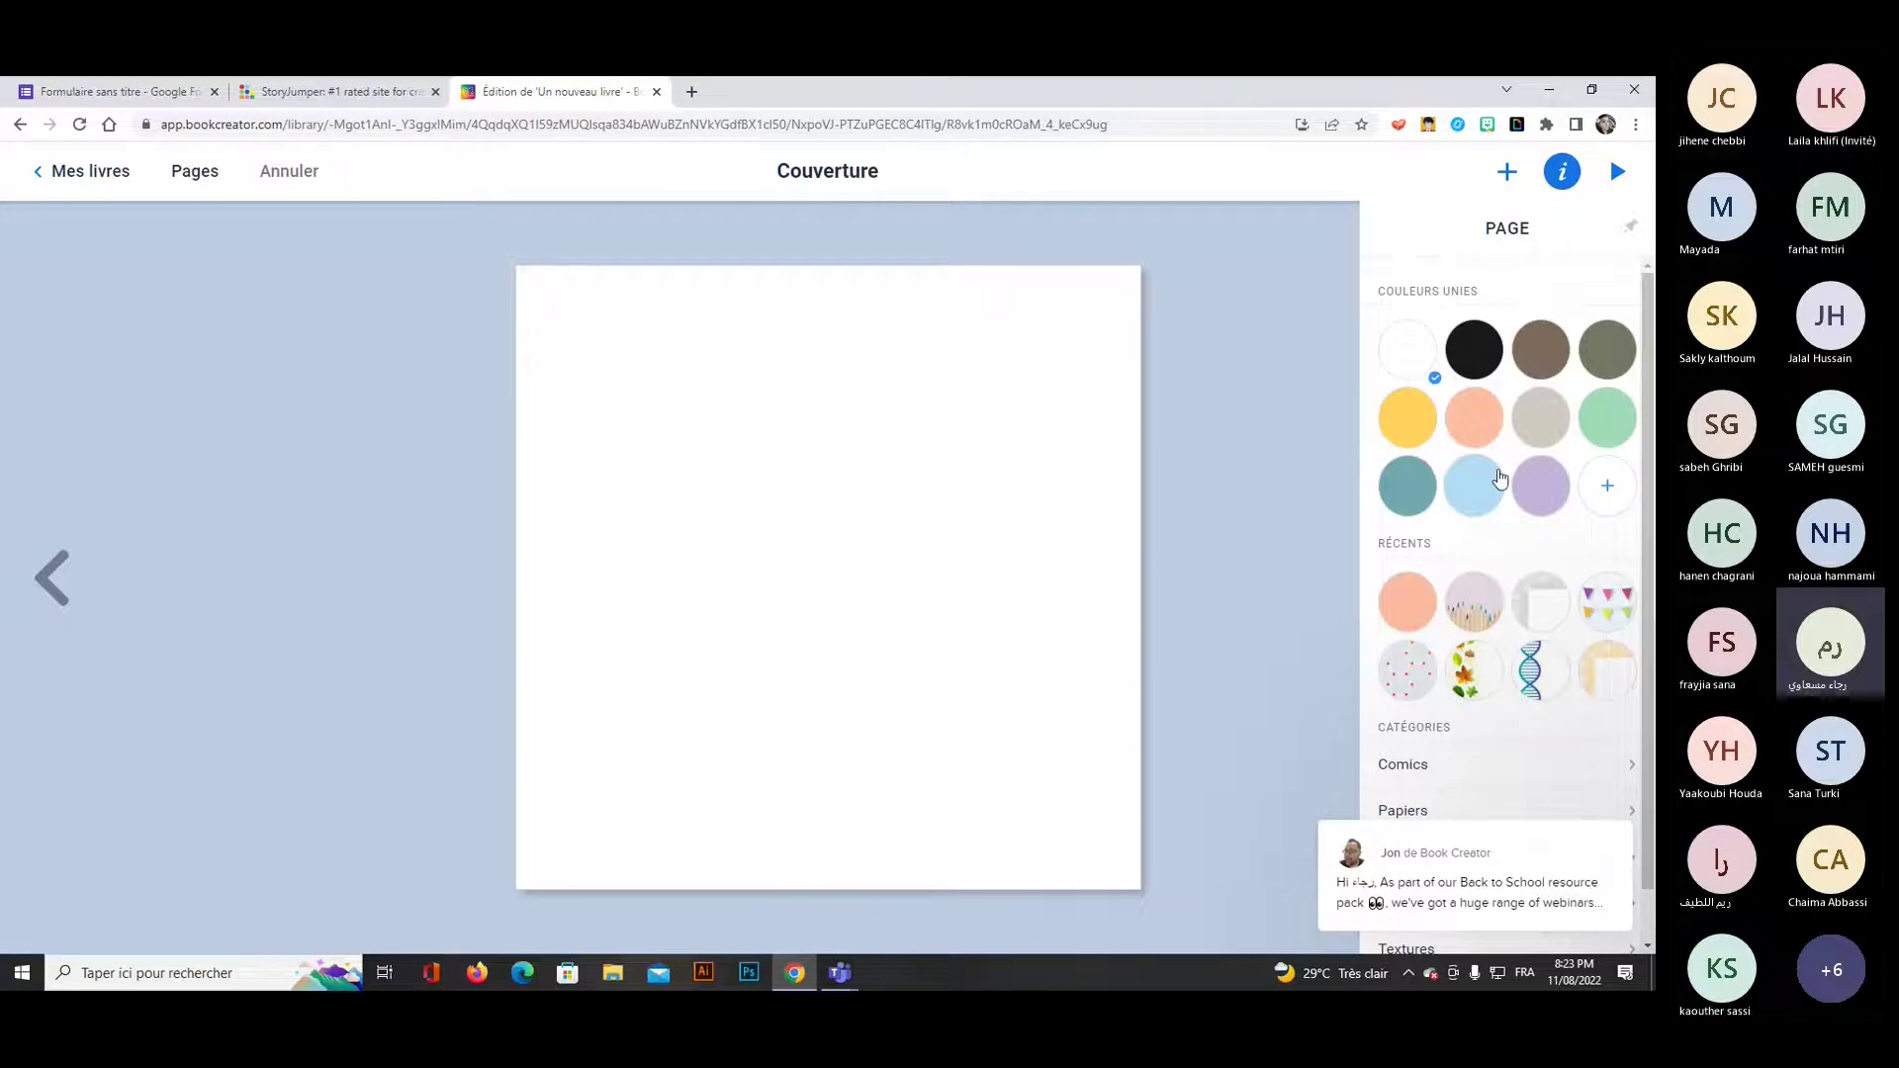
pyautogui.click(1540, 487)
pyautogui.click(1472, 504)
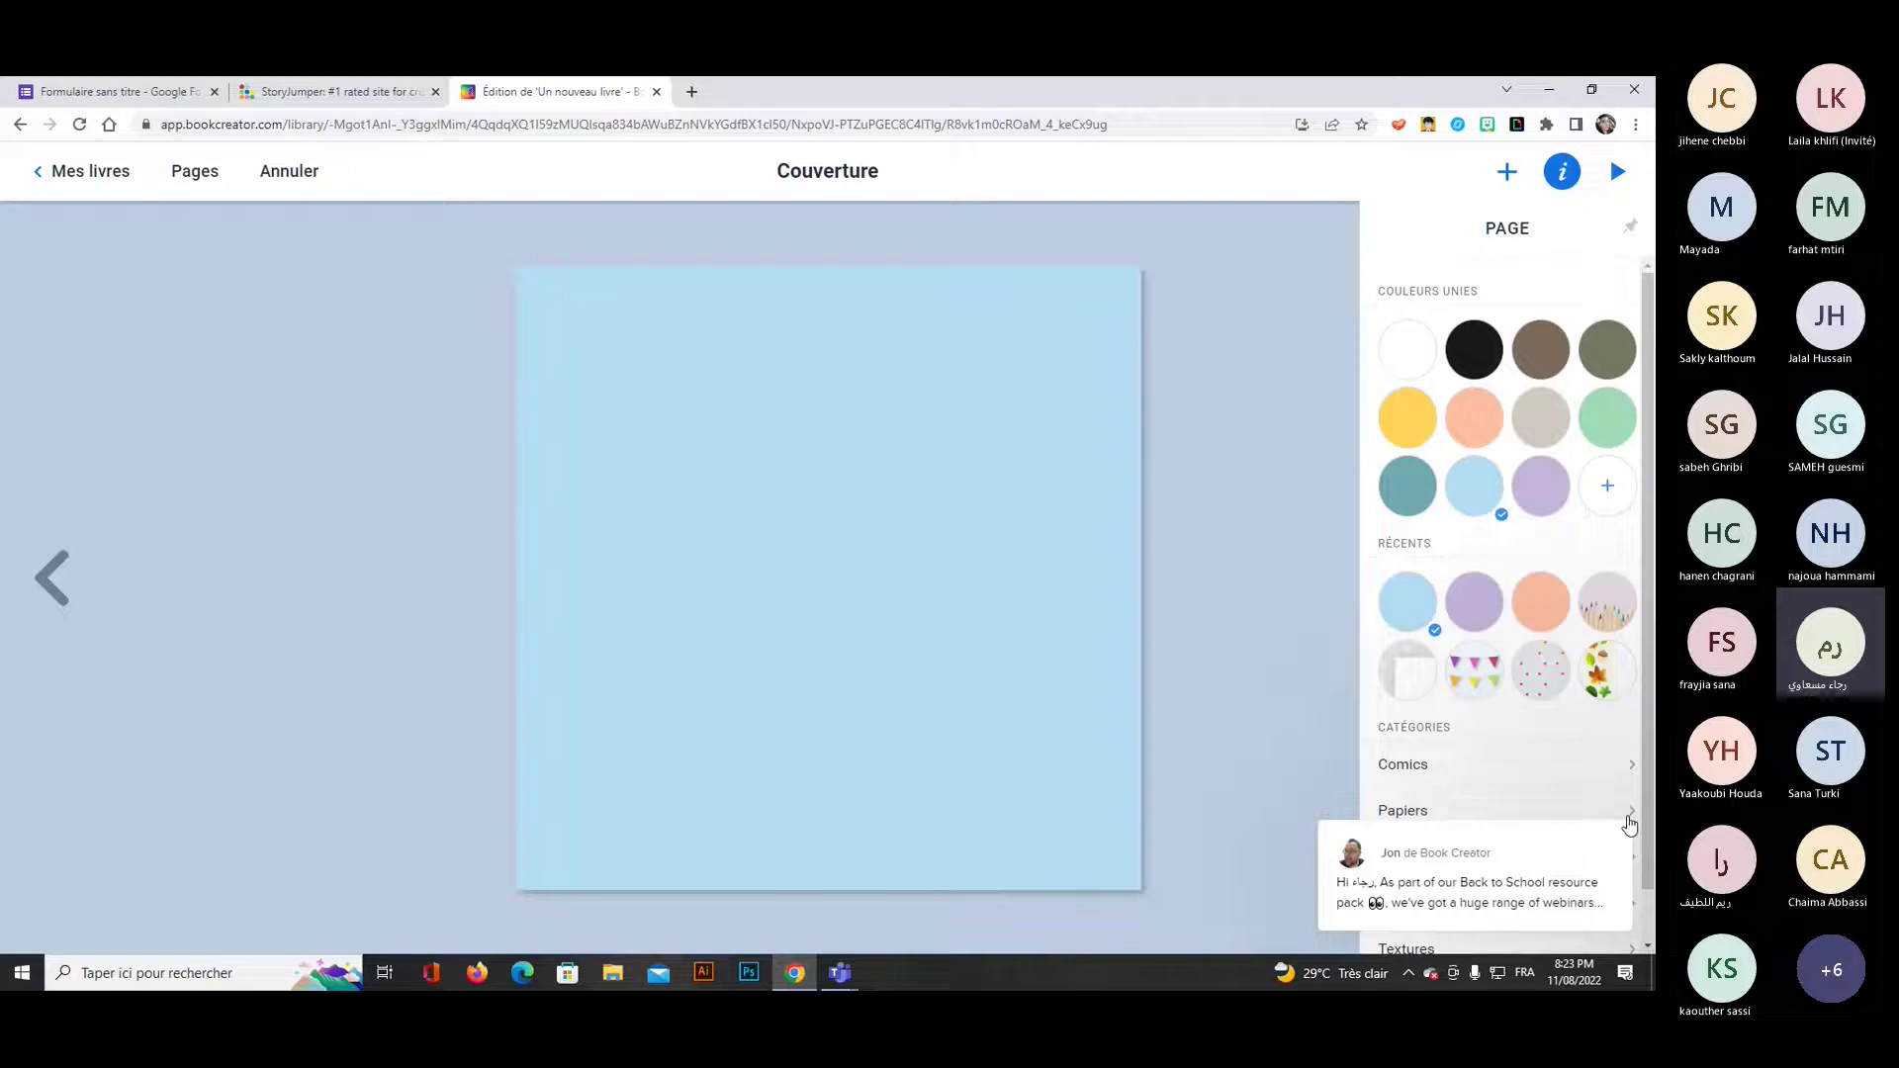
pyautogui.scroll(-1, 1560, 615)
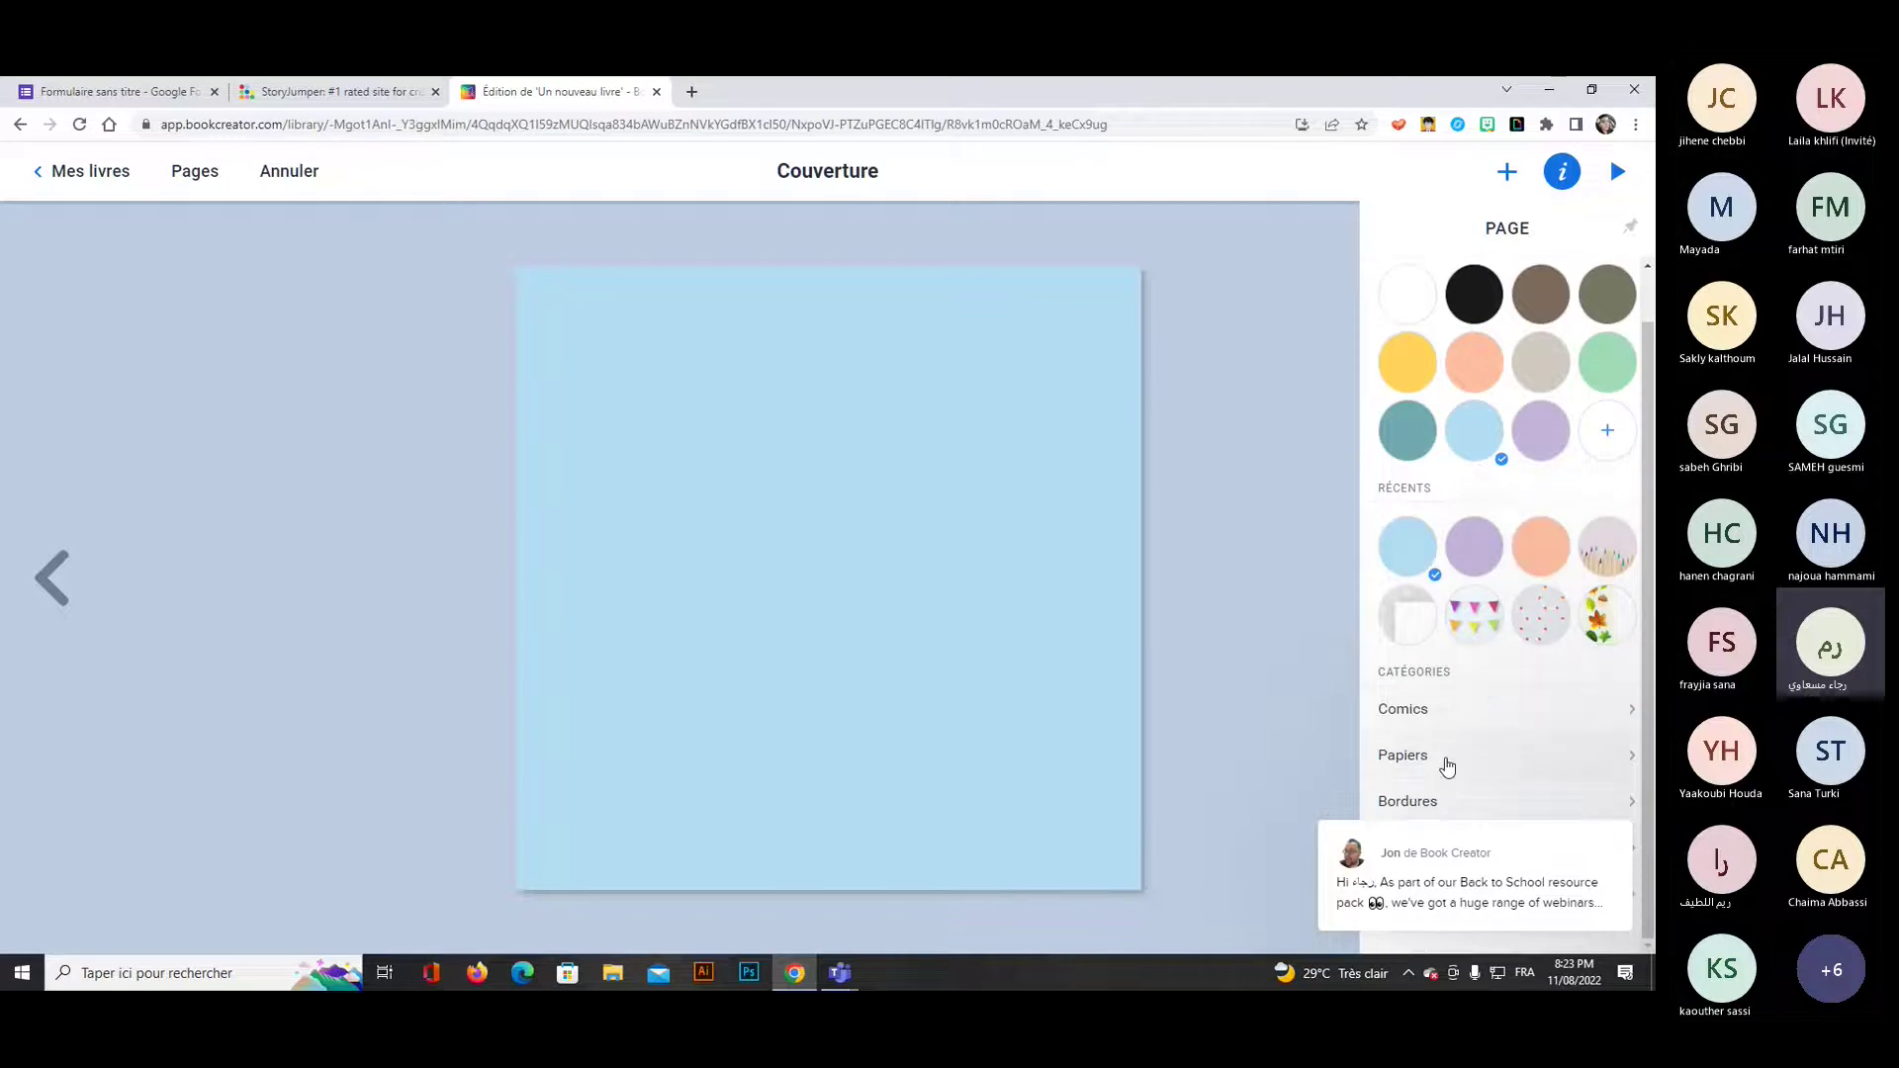
pyautogui.moveTo(1445, 801)
pyautogui.click(1437, 621)
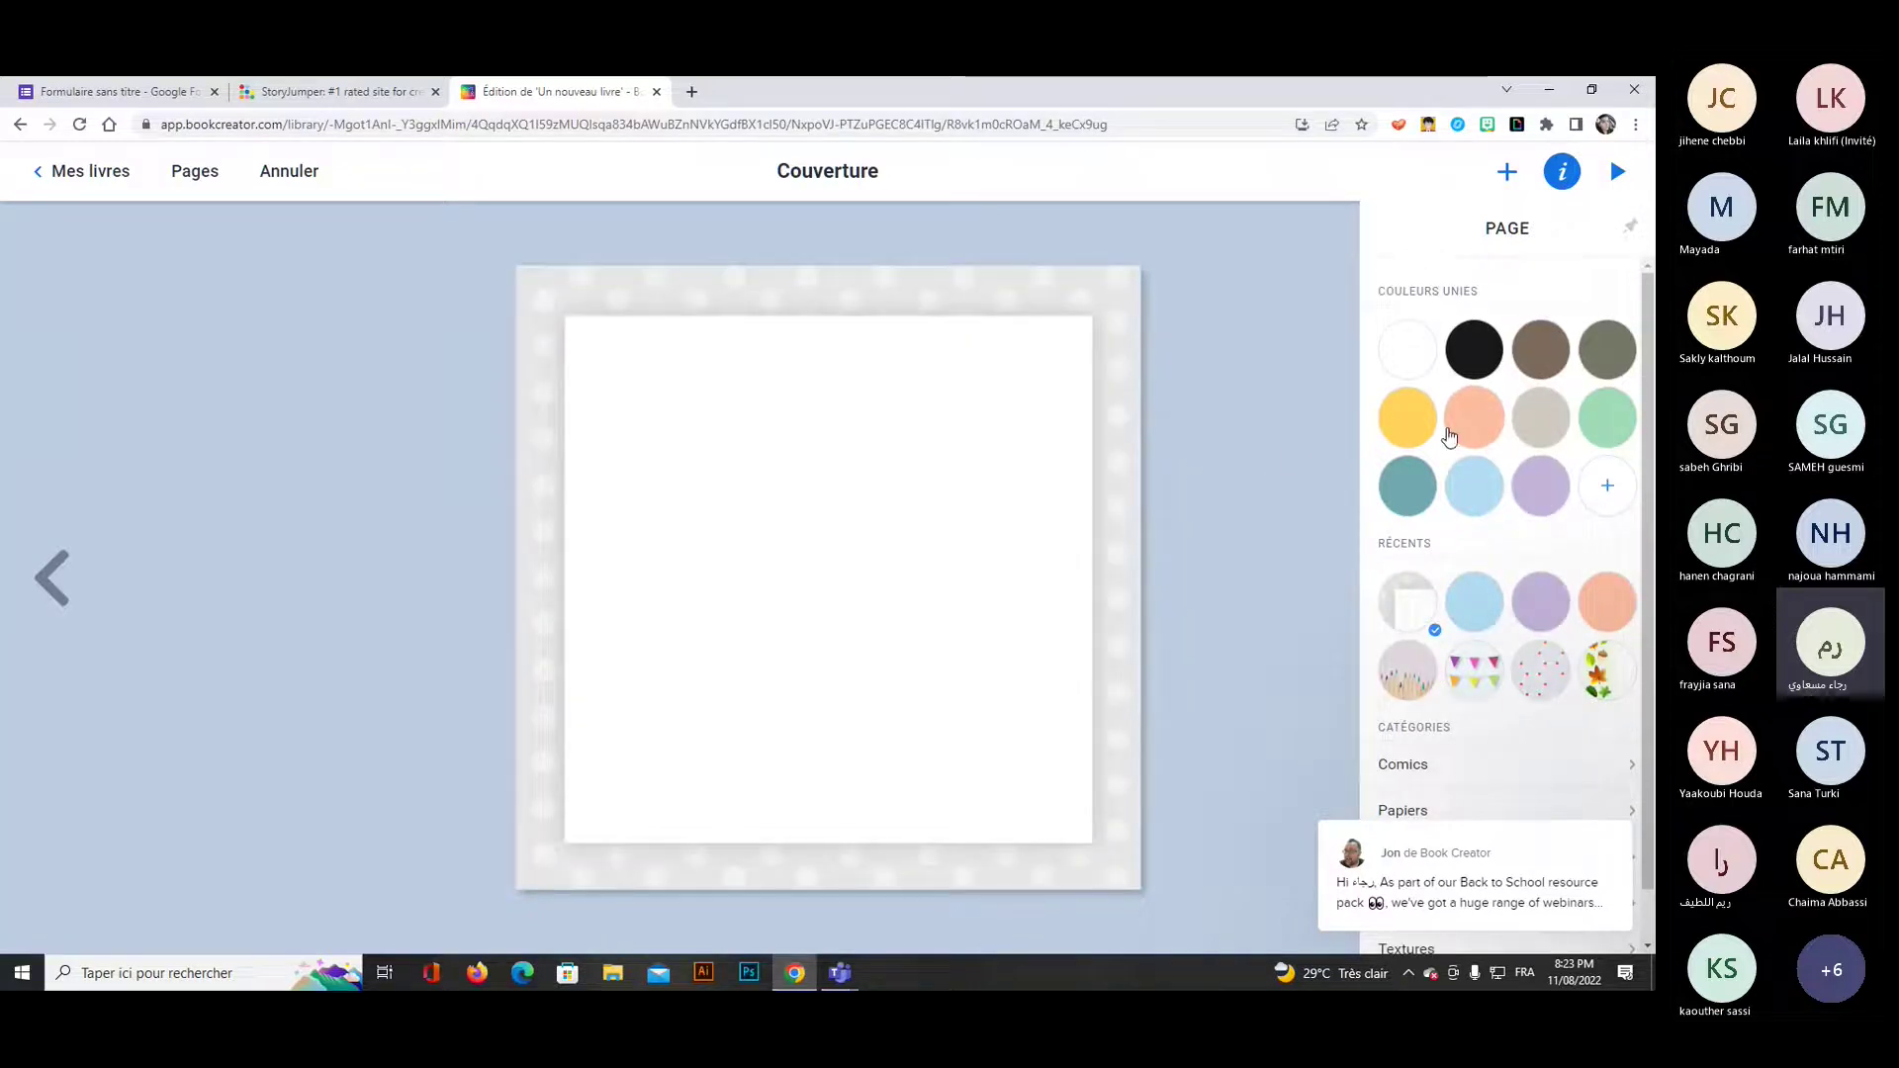
pyautogui.scroll(-1, 1445, 494)
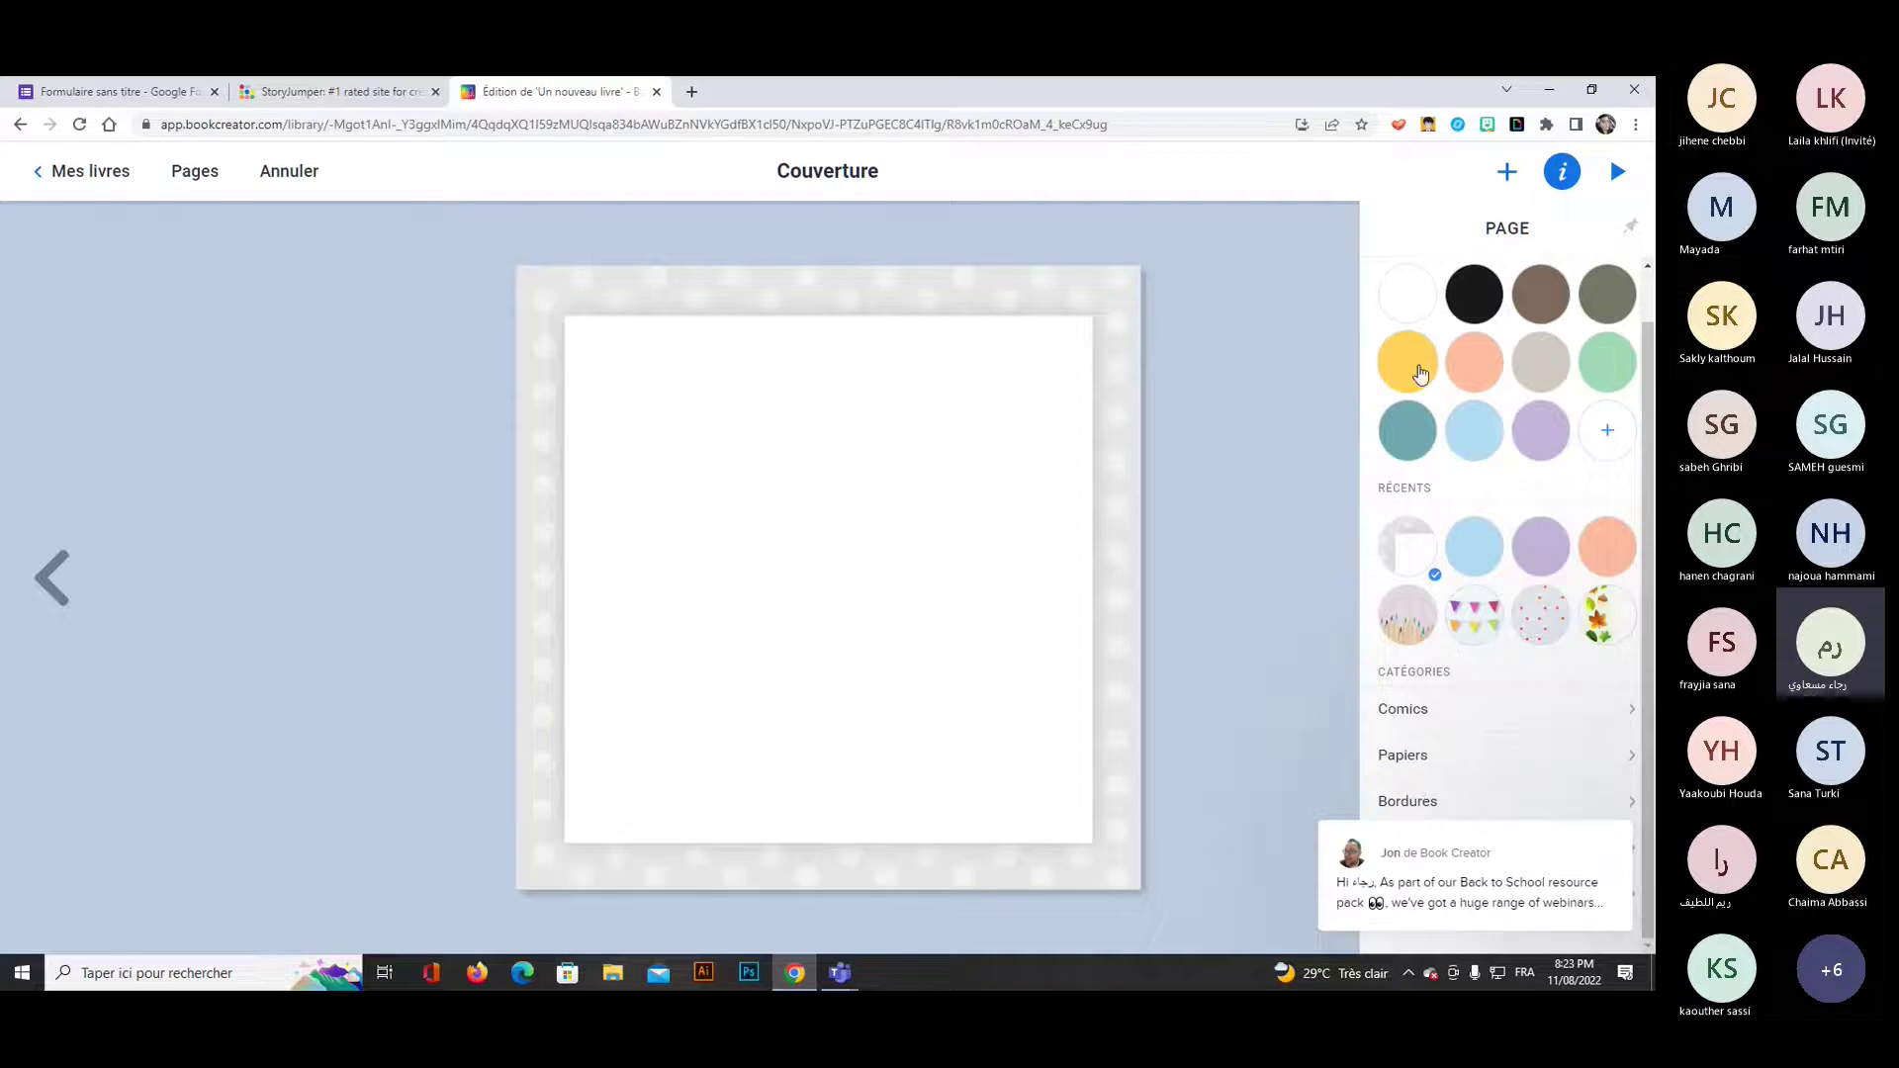
pyautogui.click(1410, 318)
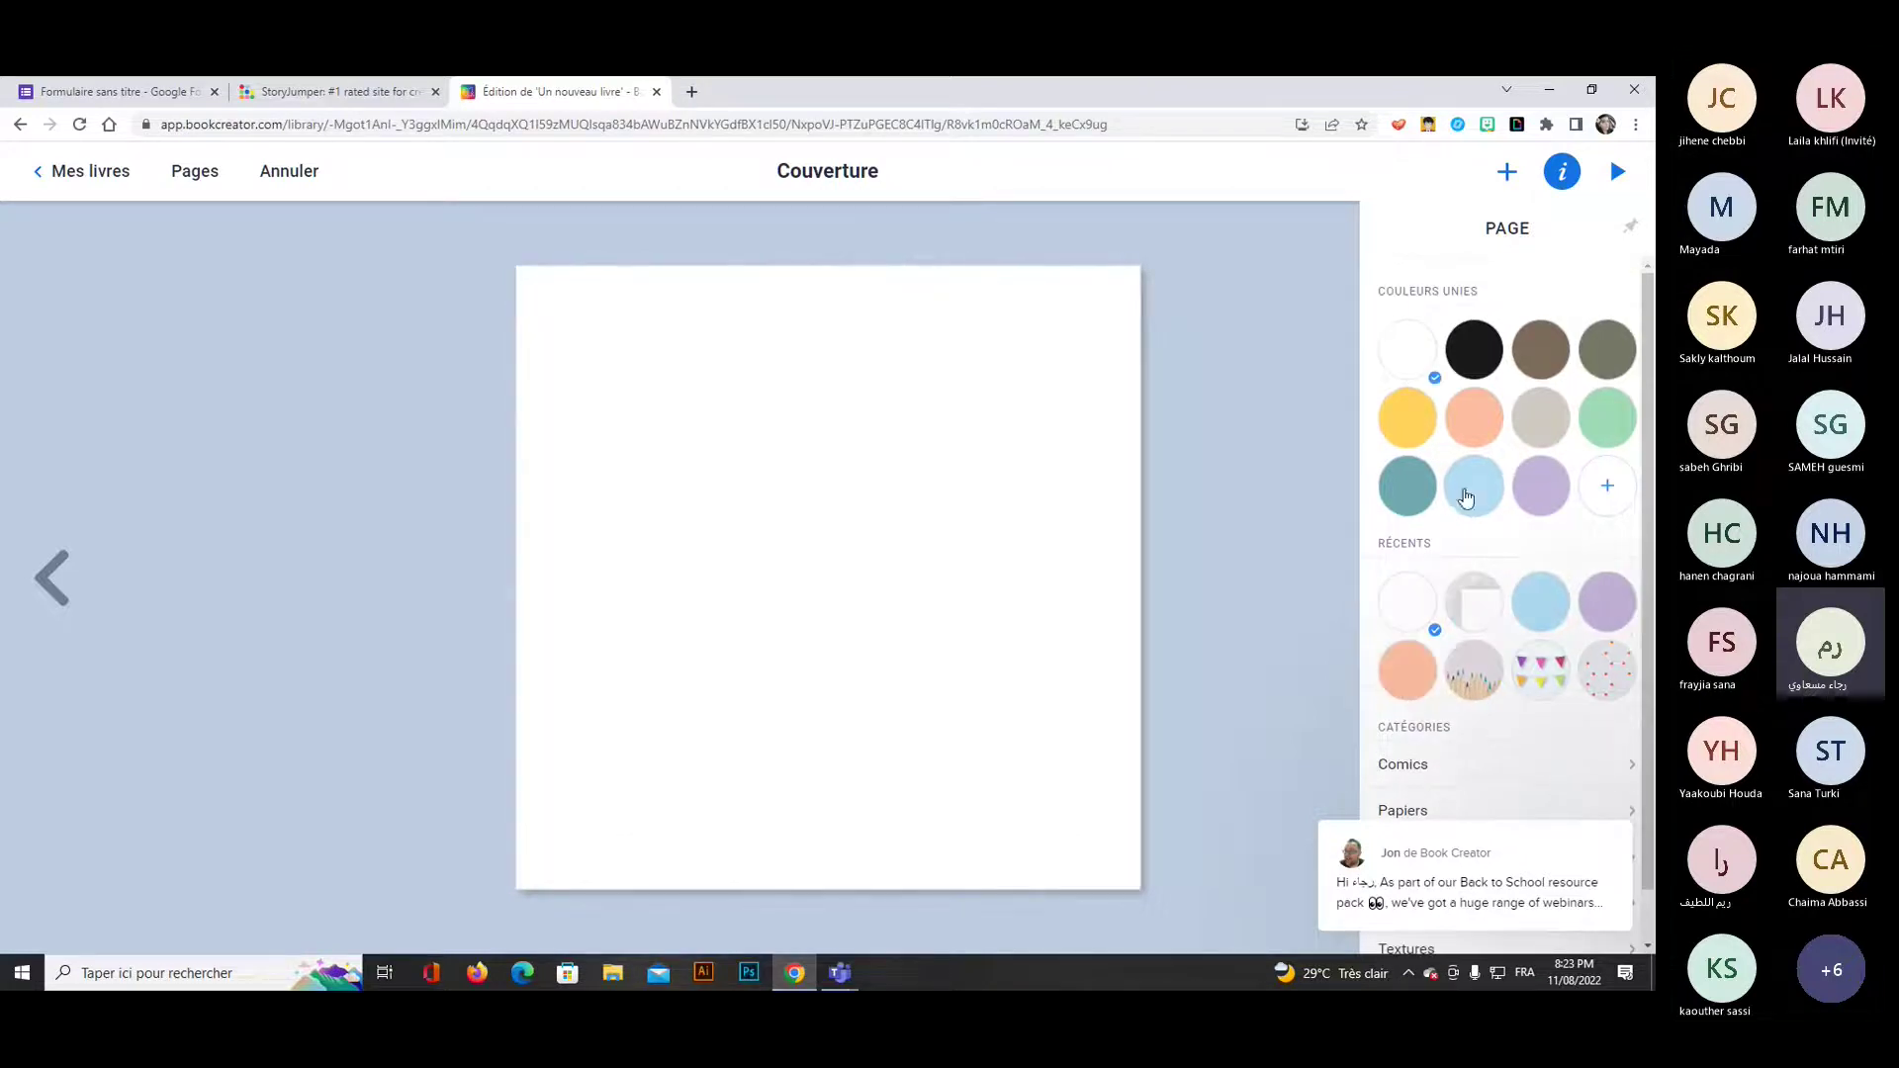
# Experiment with a custom colour, then settle on a beige cover background and show the media list.
pyautogui.click(1608, 495)
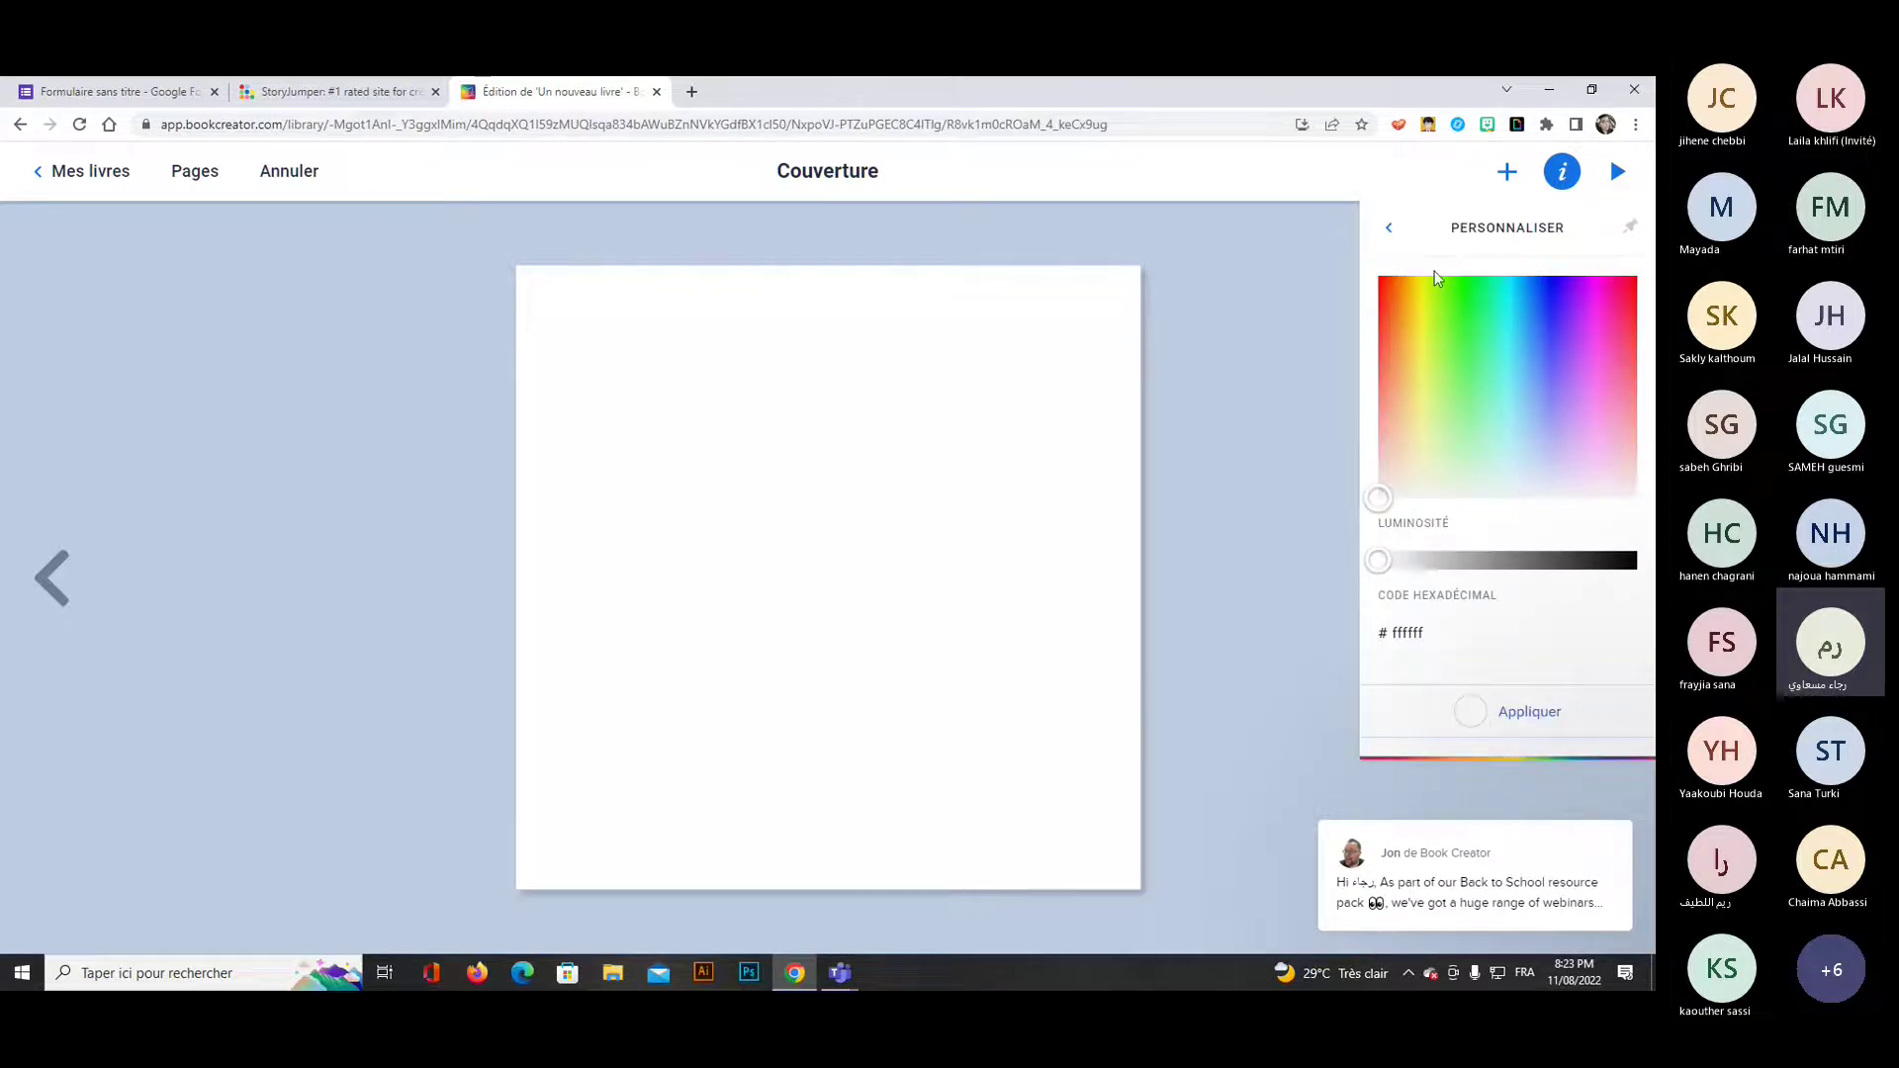
pyautogui.click(1475, 319)
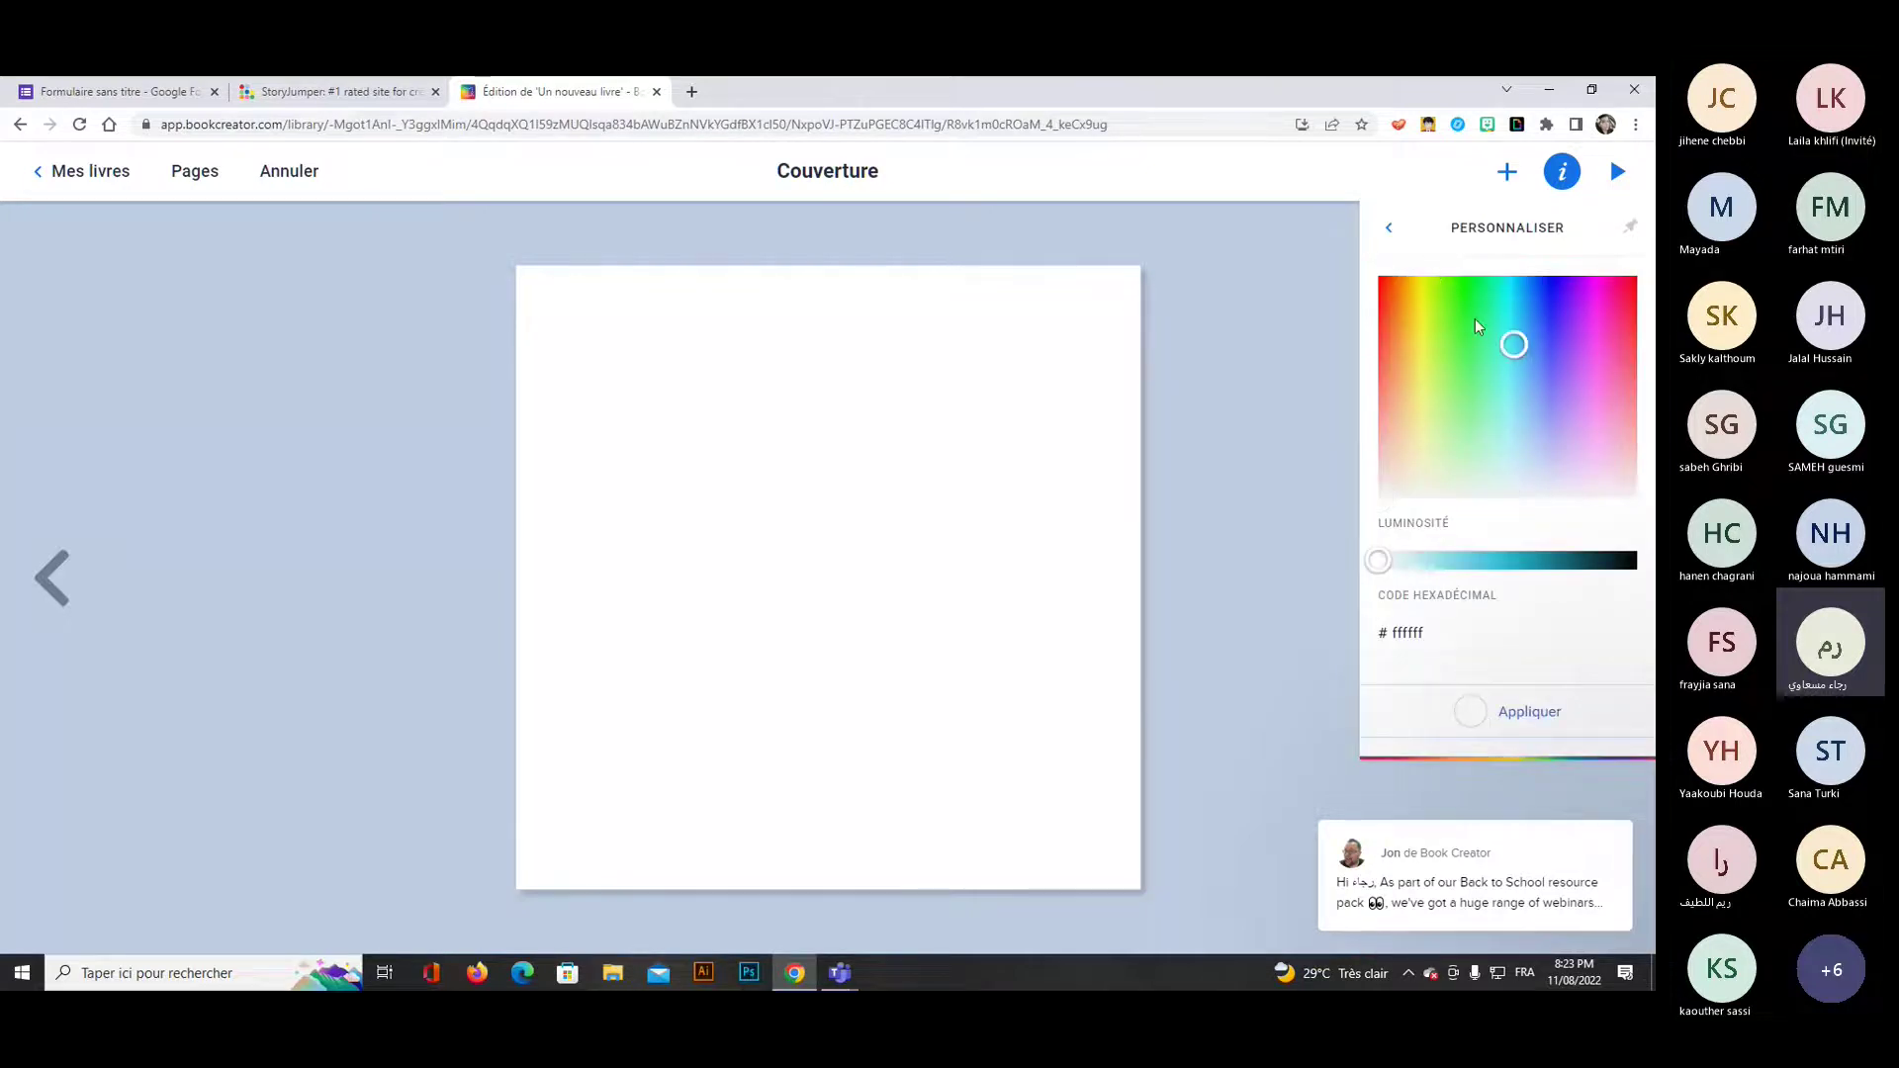
pyautogui.click(1468, 436)
pyautogui.click(1561, 367)
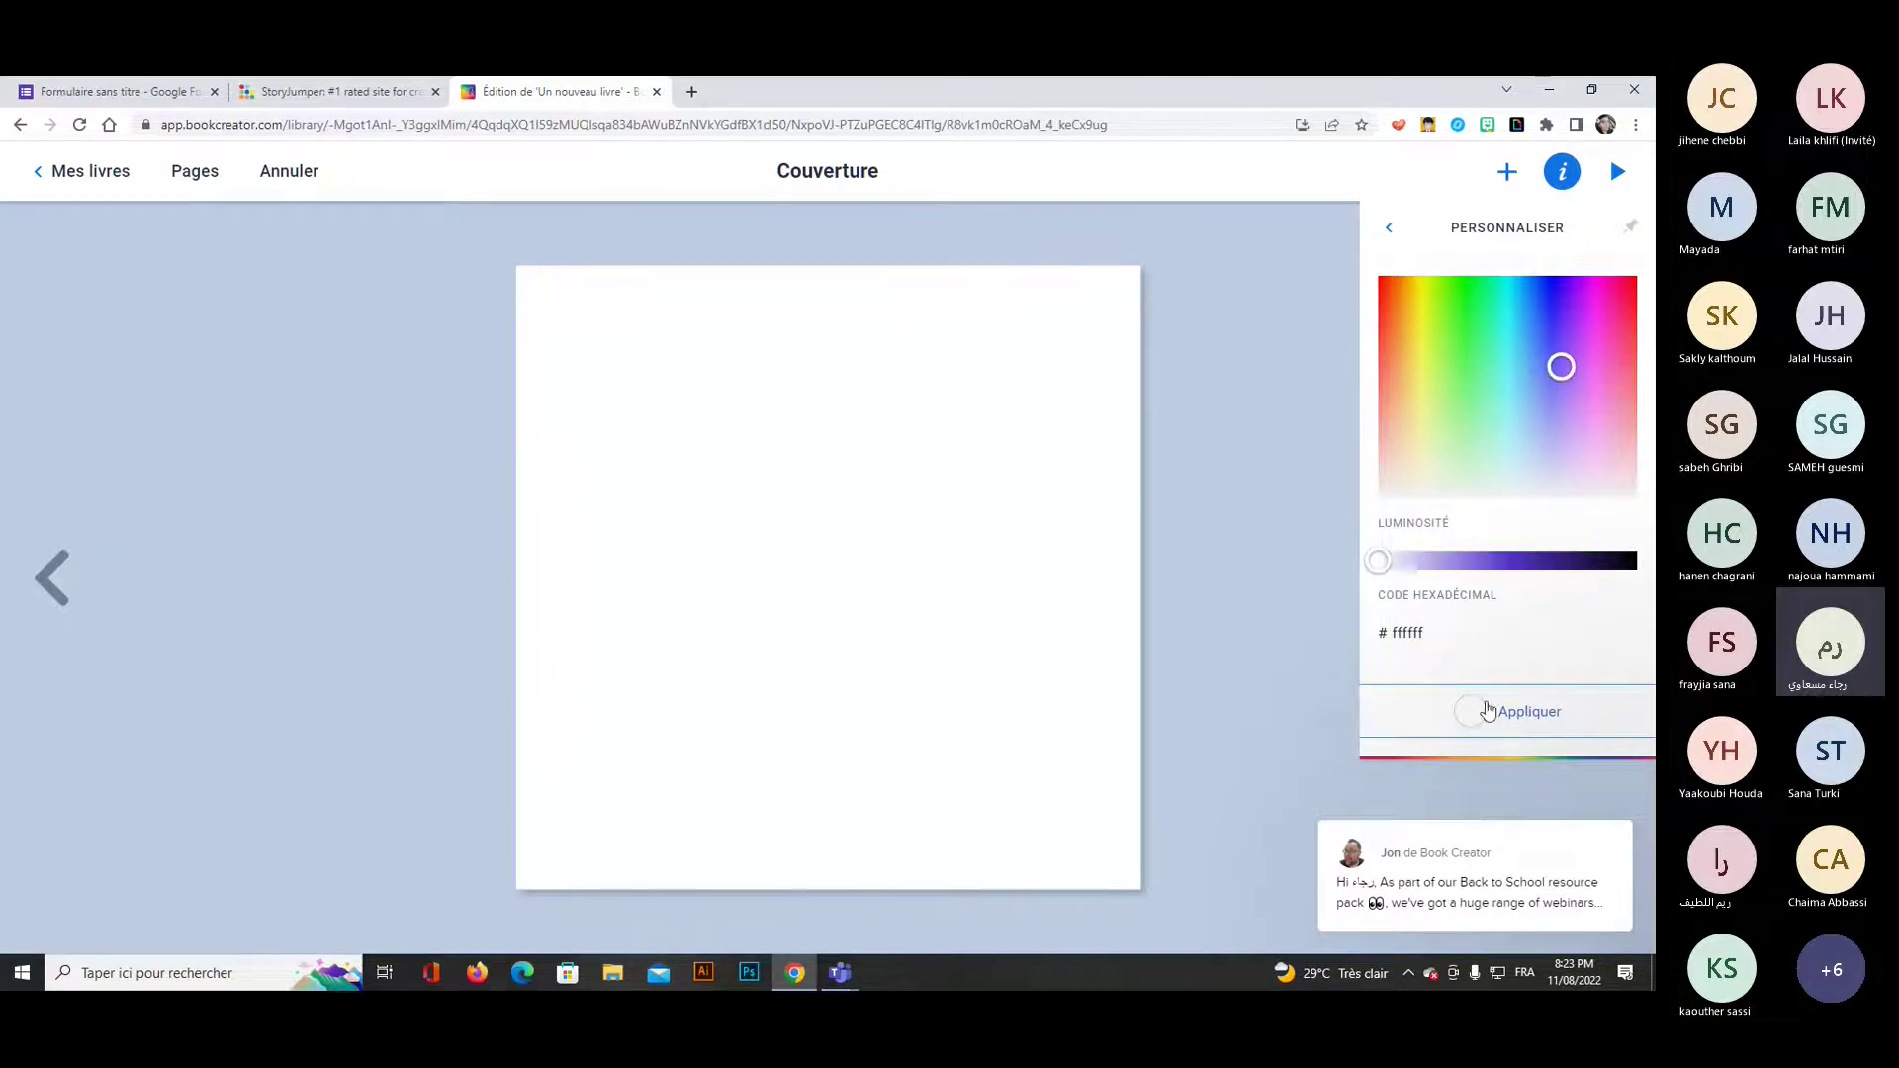
pyautogui.click(1389, 228)
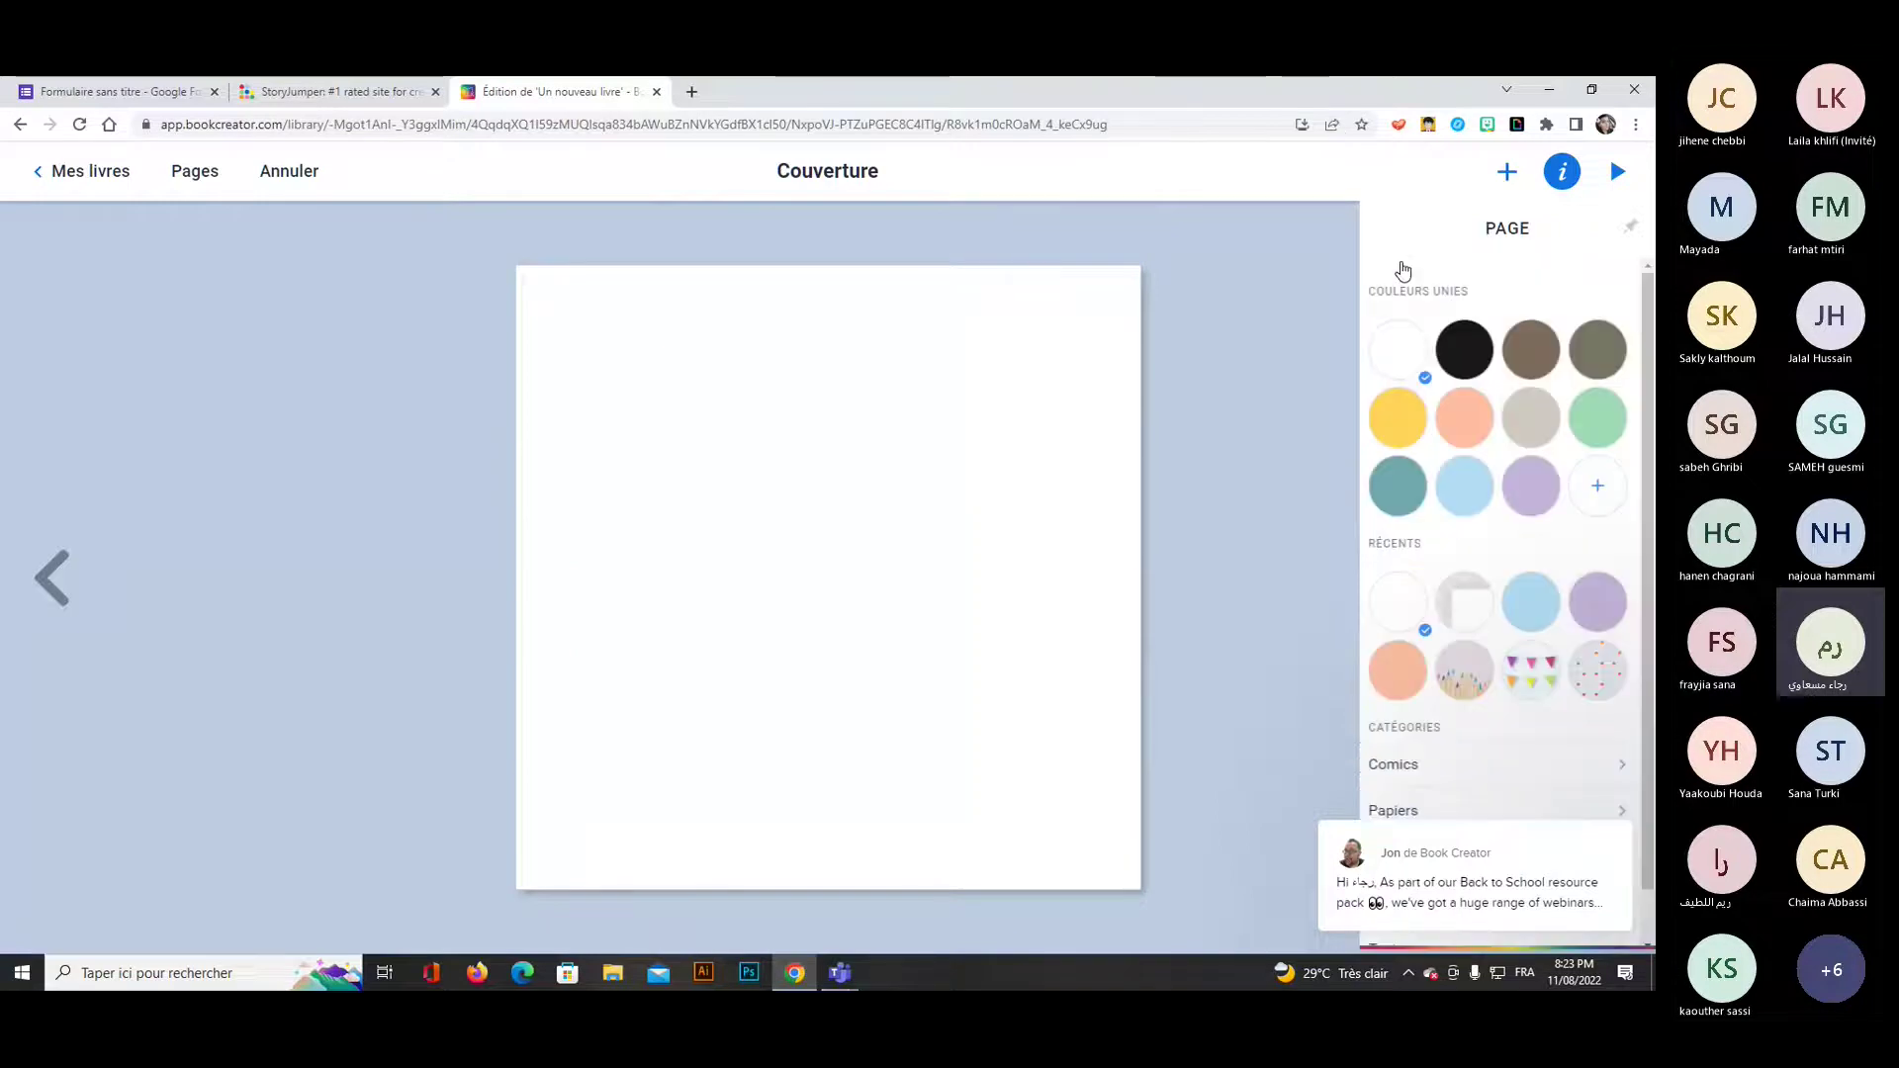
pyautogui.click(1531, 417)
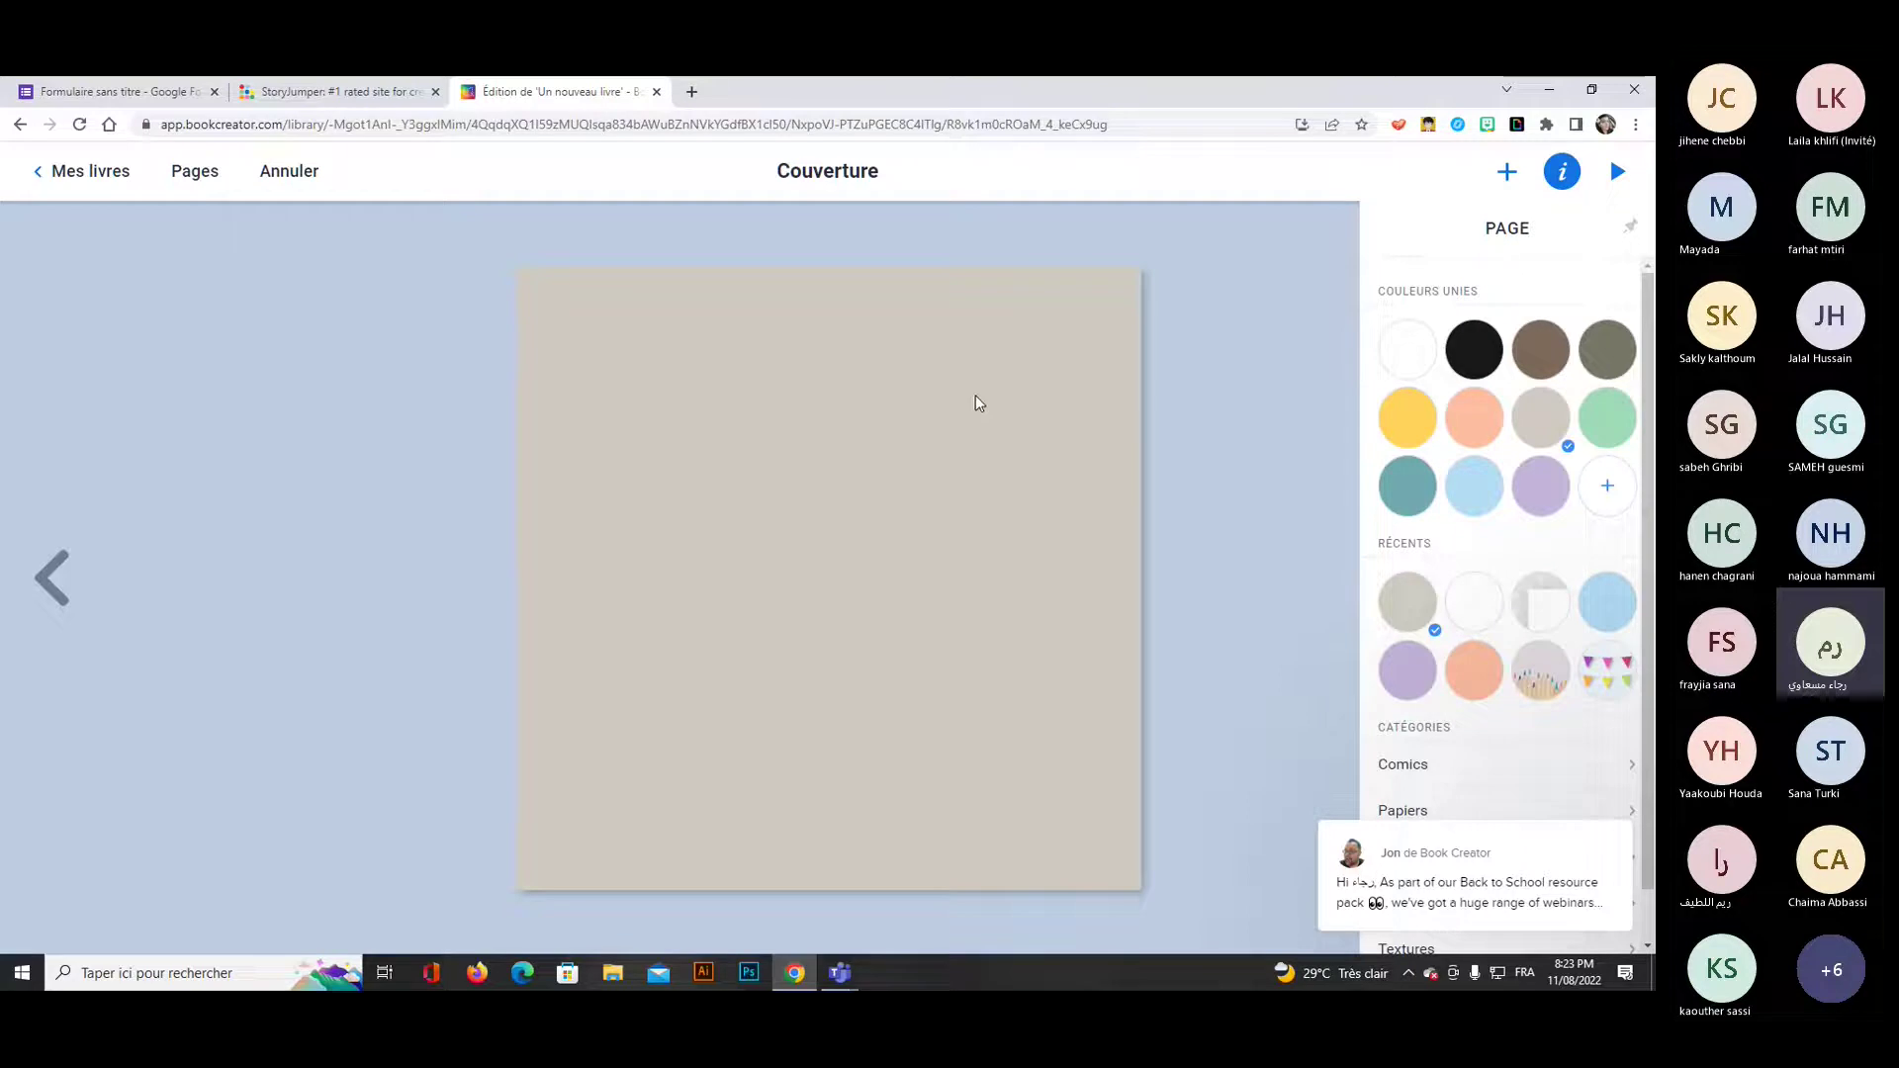
pyautogui.click(896, 416)
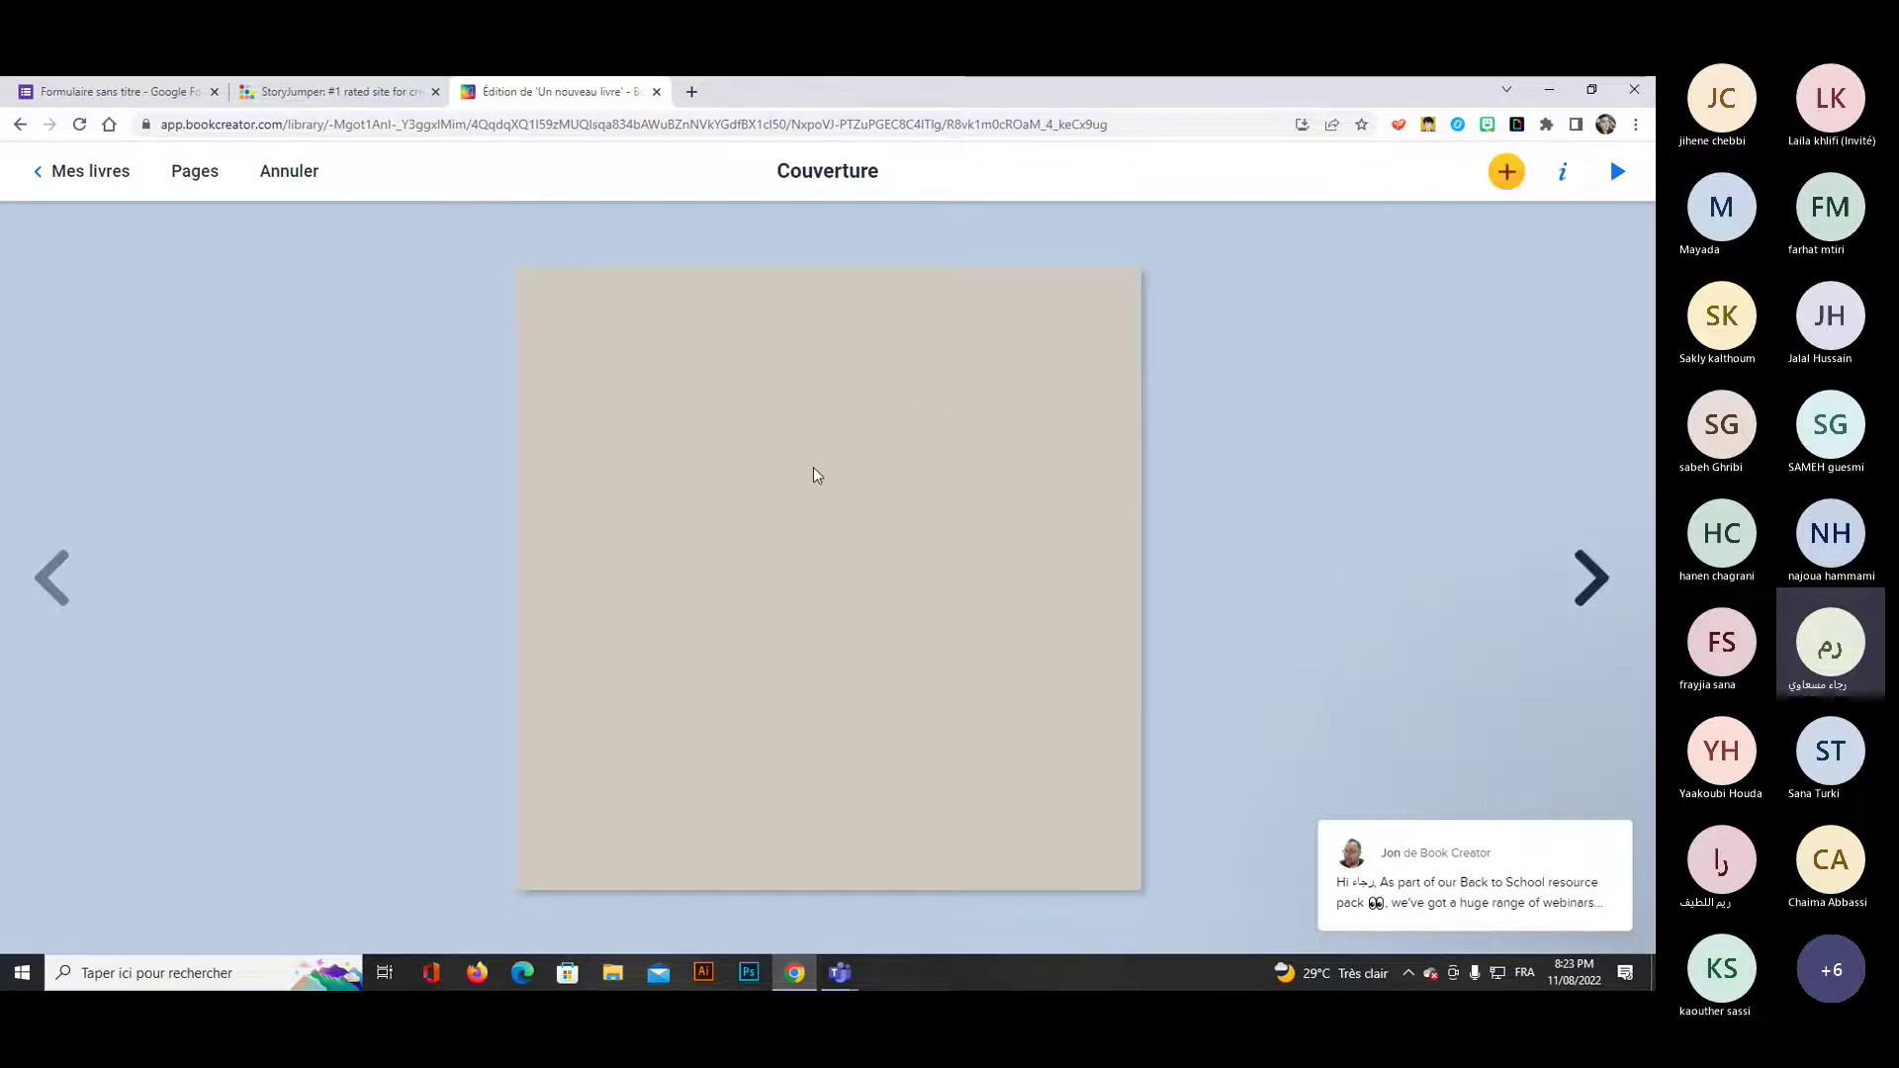
pyautogui.click(1506, 188)
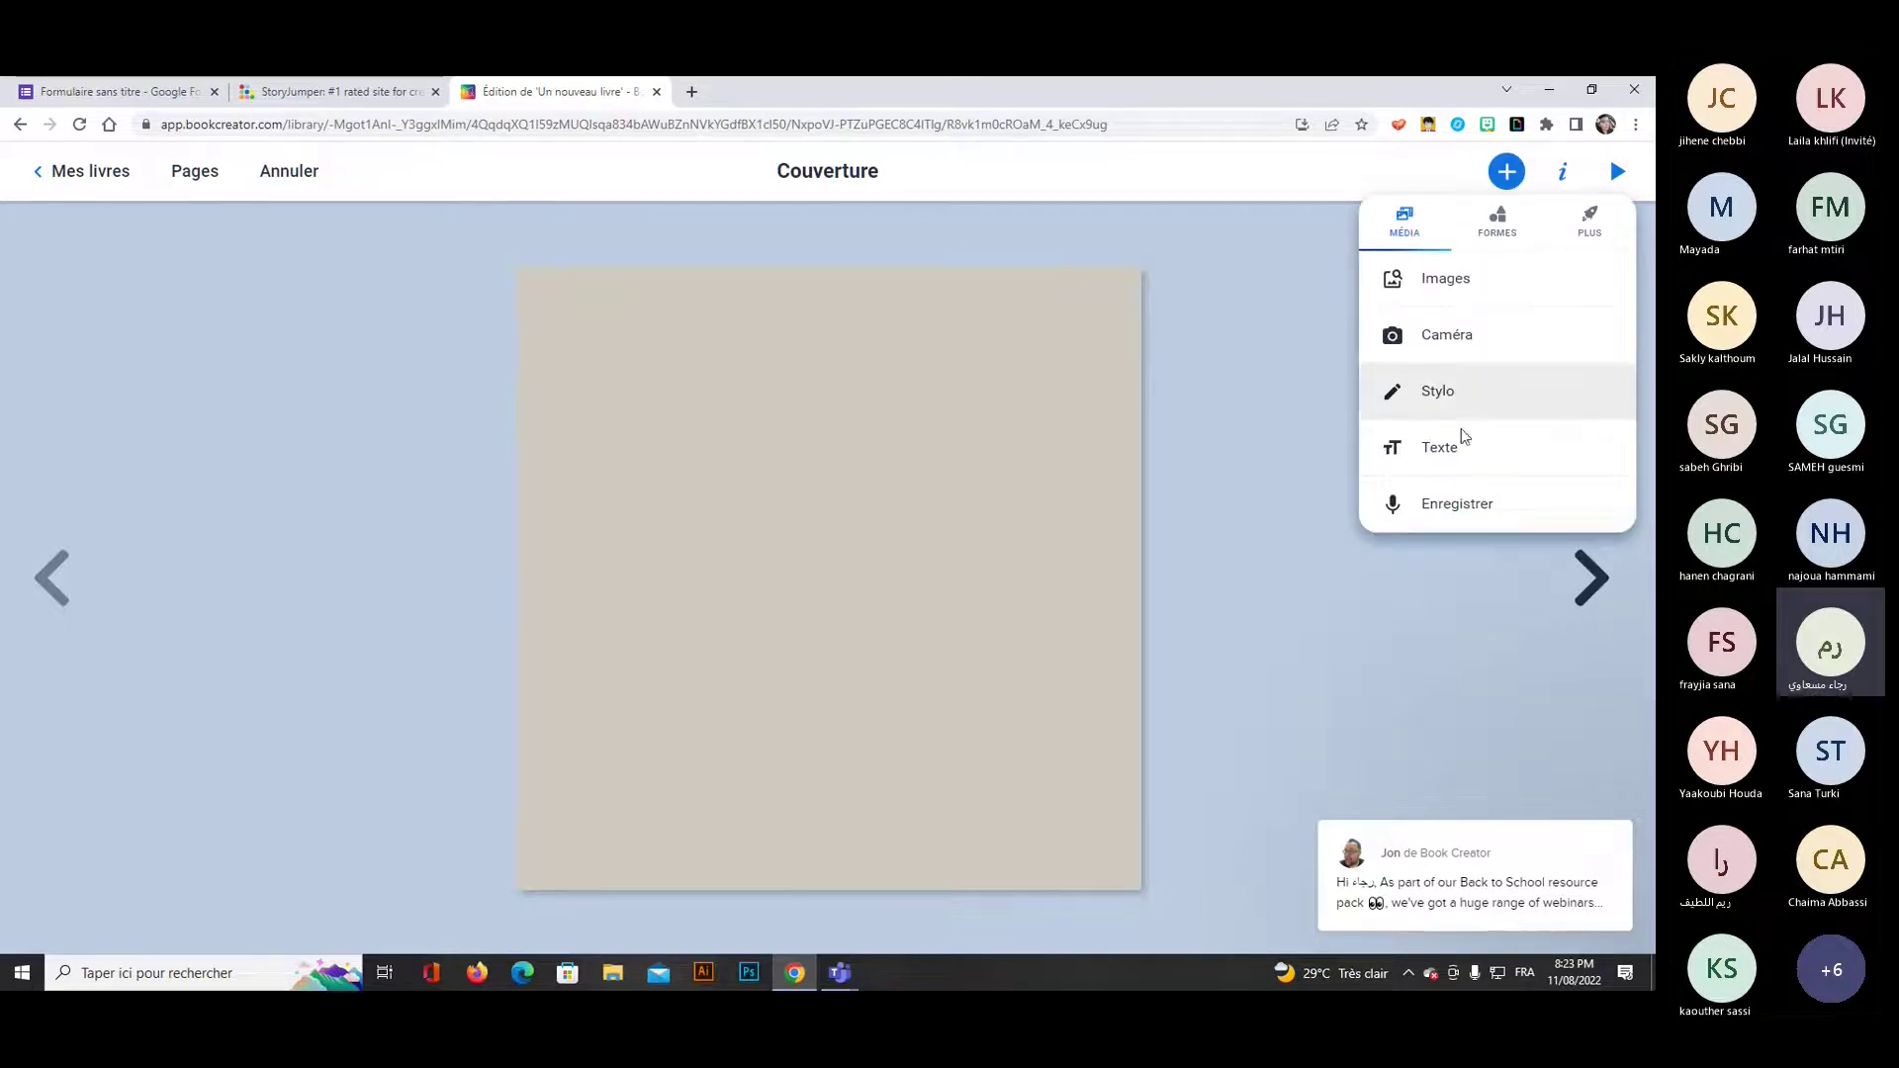
# Add a text box reading 'Black civil rights movement' and format it bold and italic.
pyautogui.click(1446, 455)
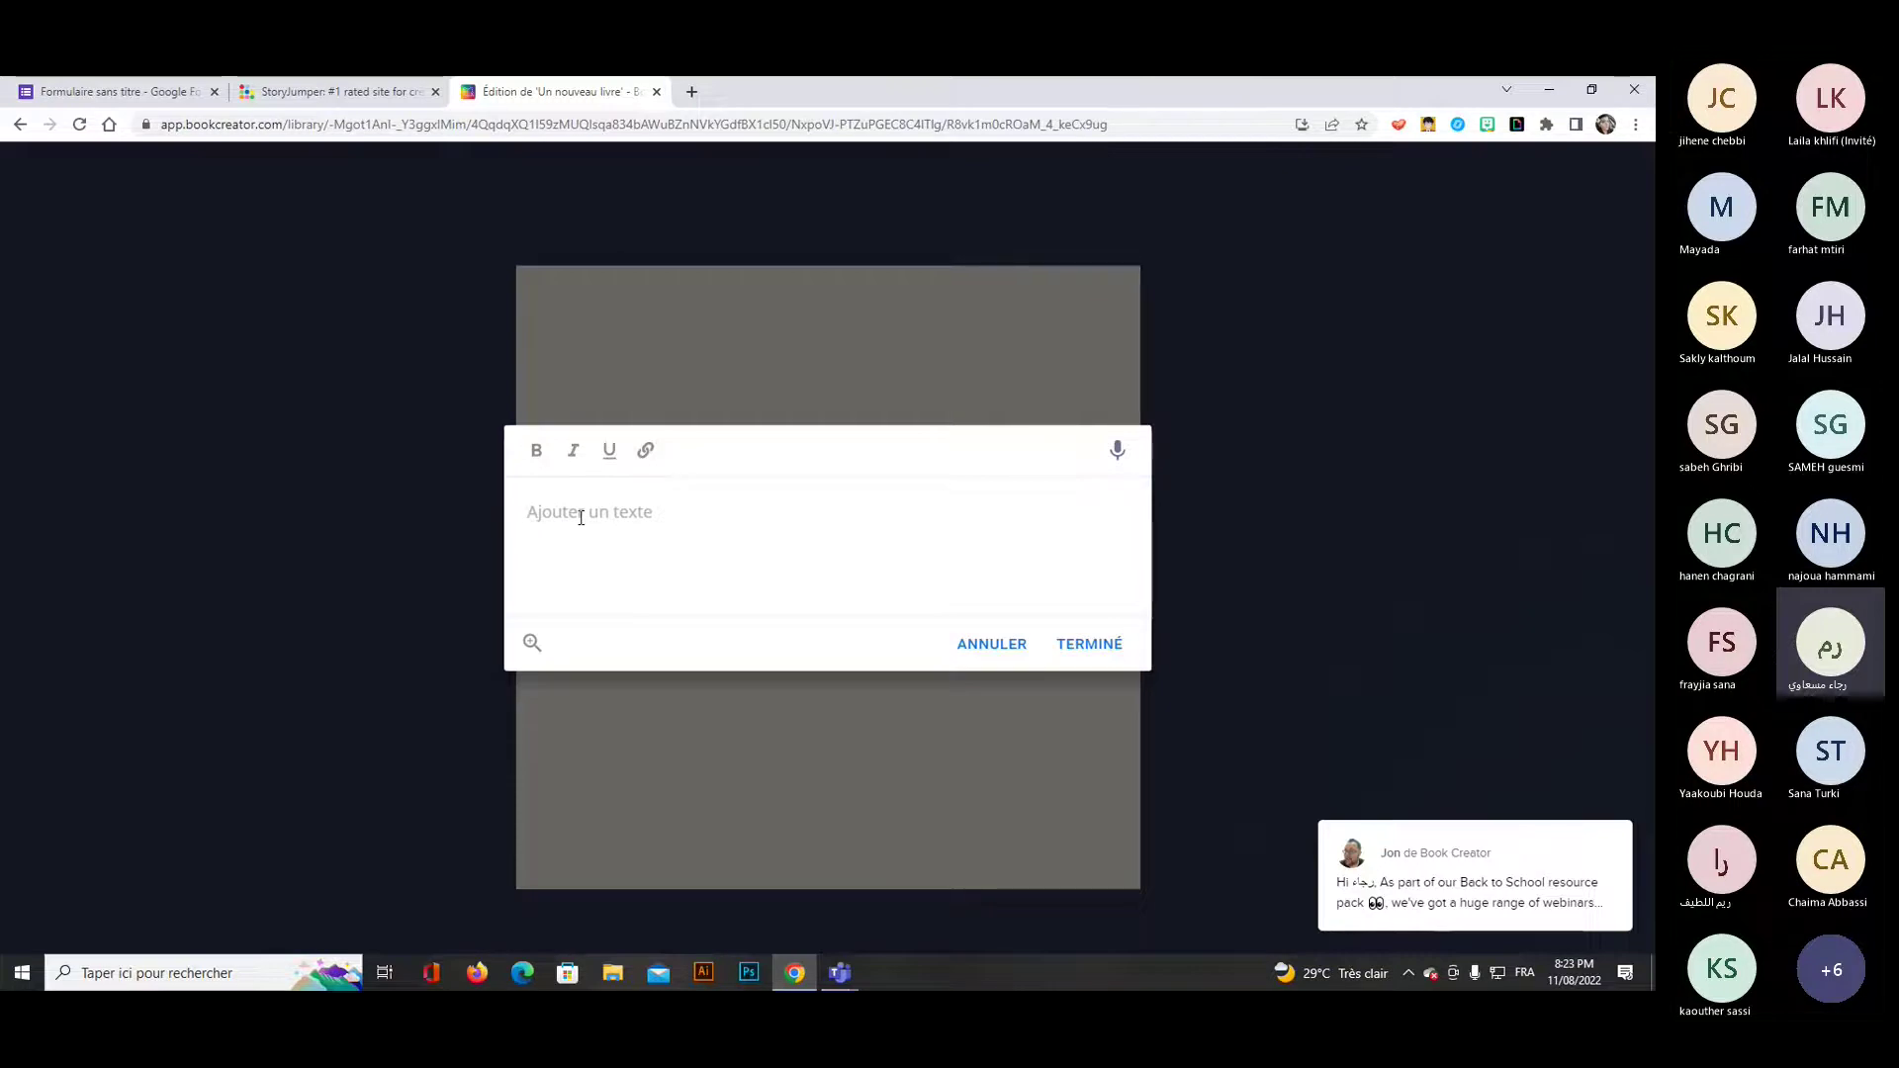
pyautogui.write('bLACK')
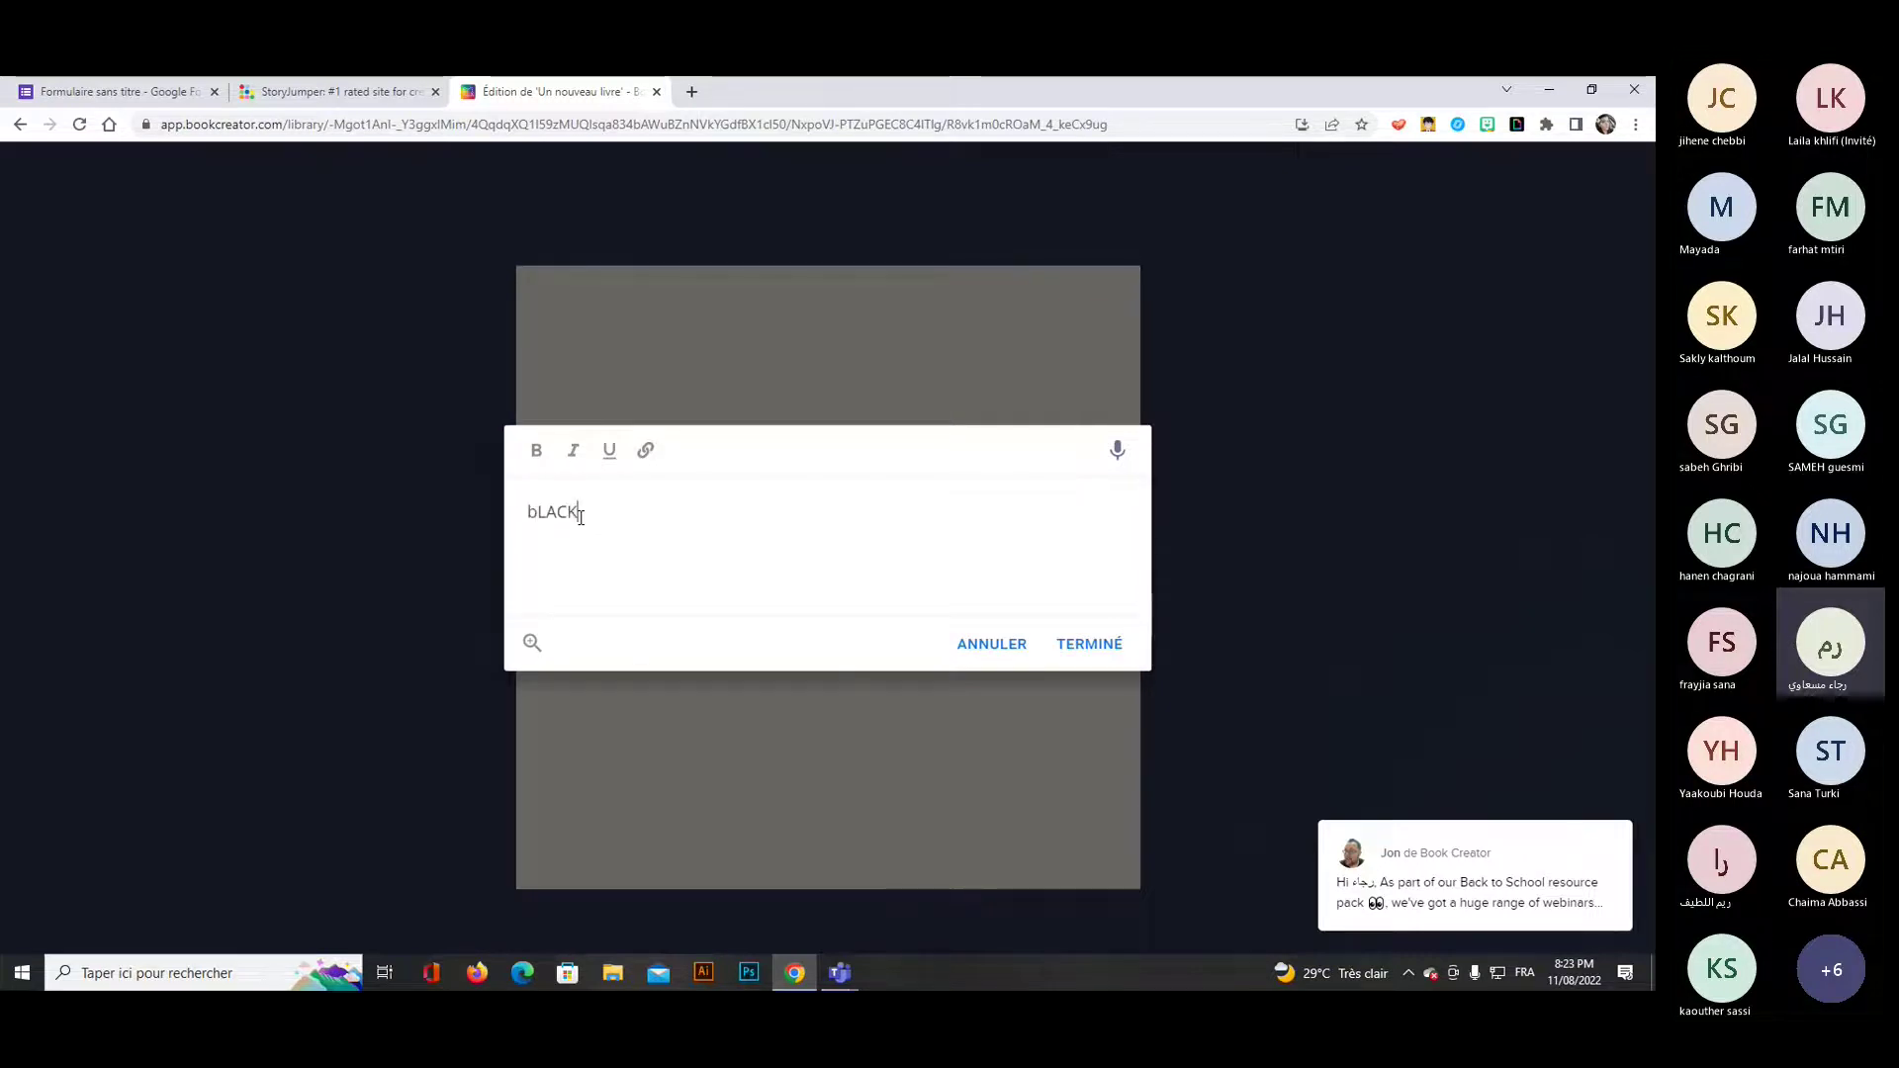
pyautogui.press('BackSpace')
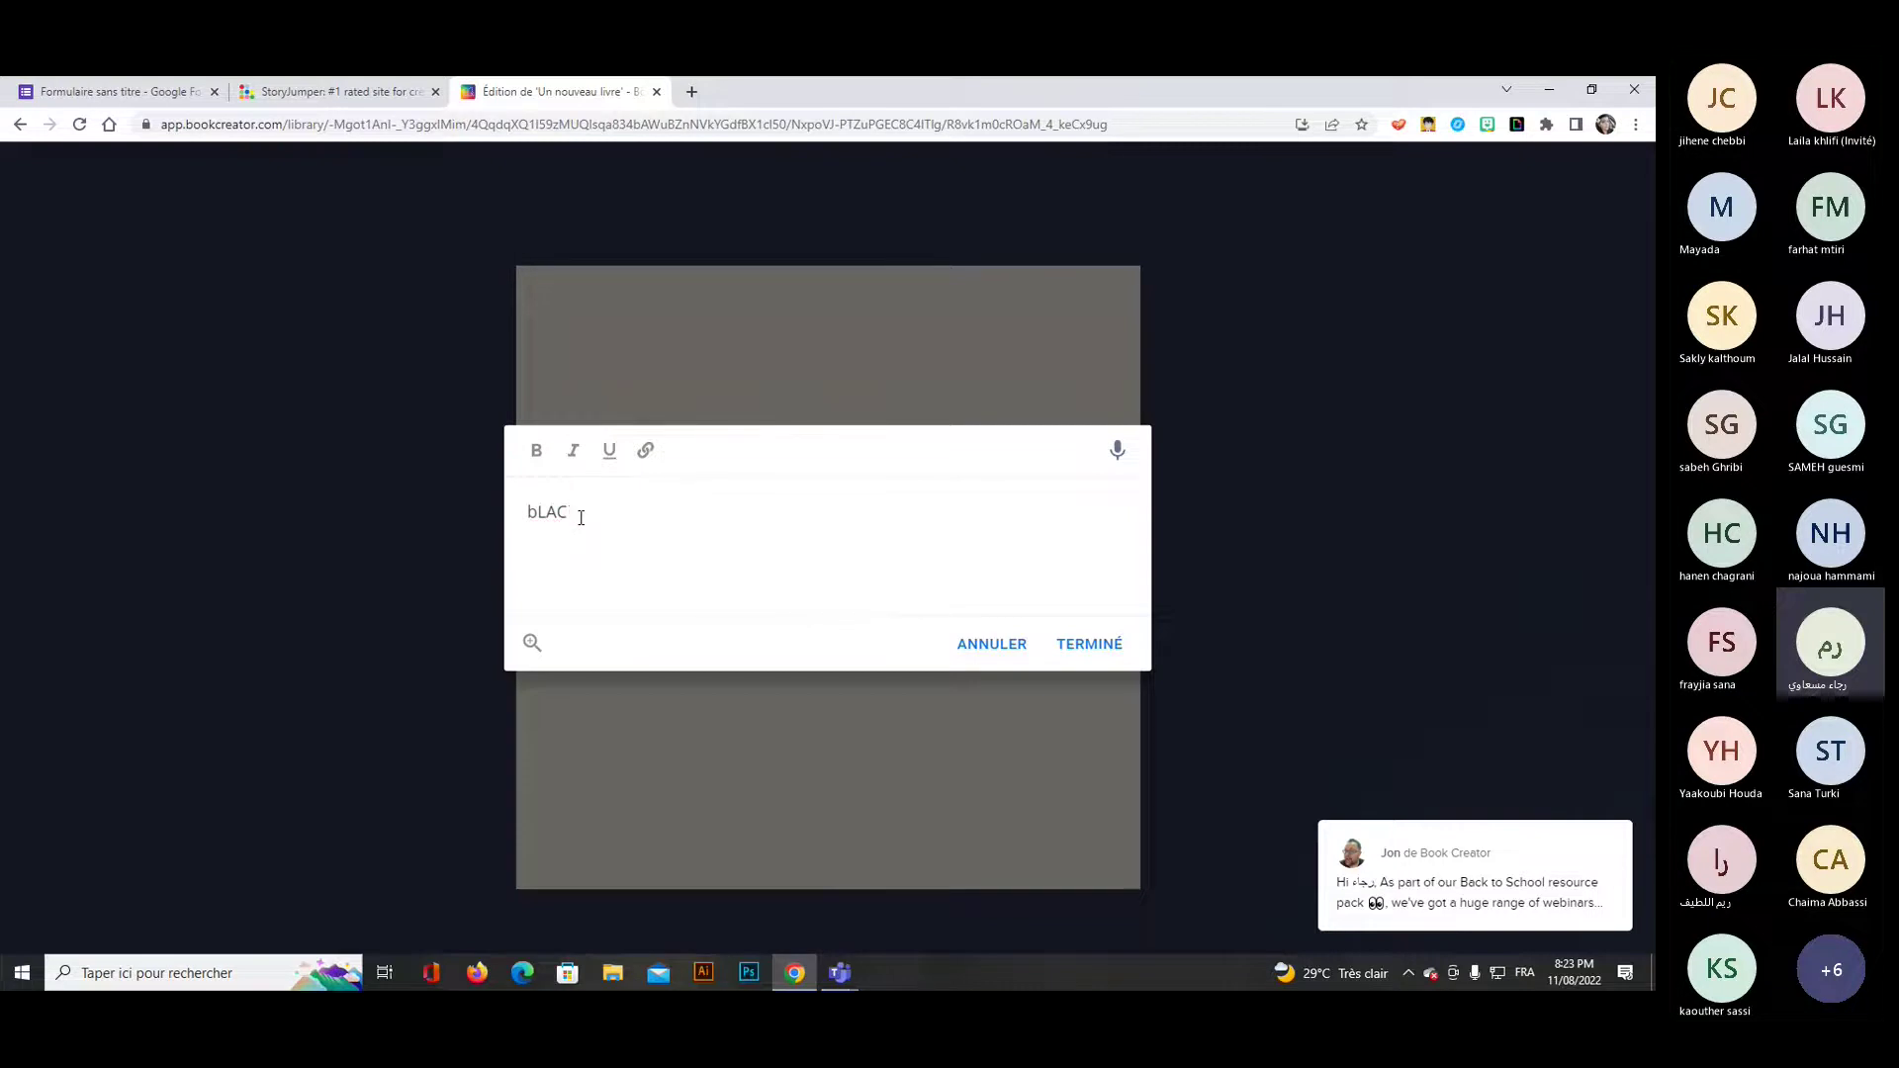
pyautogui.press('BackSpace')
pyautogui.press('BackSpace')
pyautogui.press('BackSpace')
pyautogui.press('BackSpace')
pyautogui.write('Black covoi')
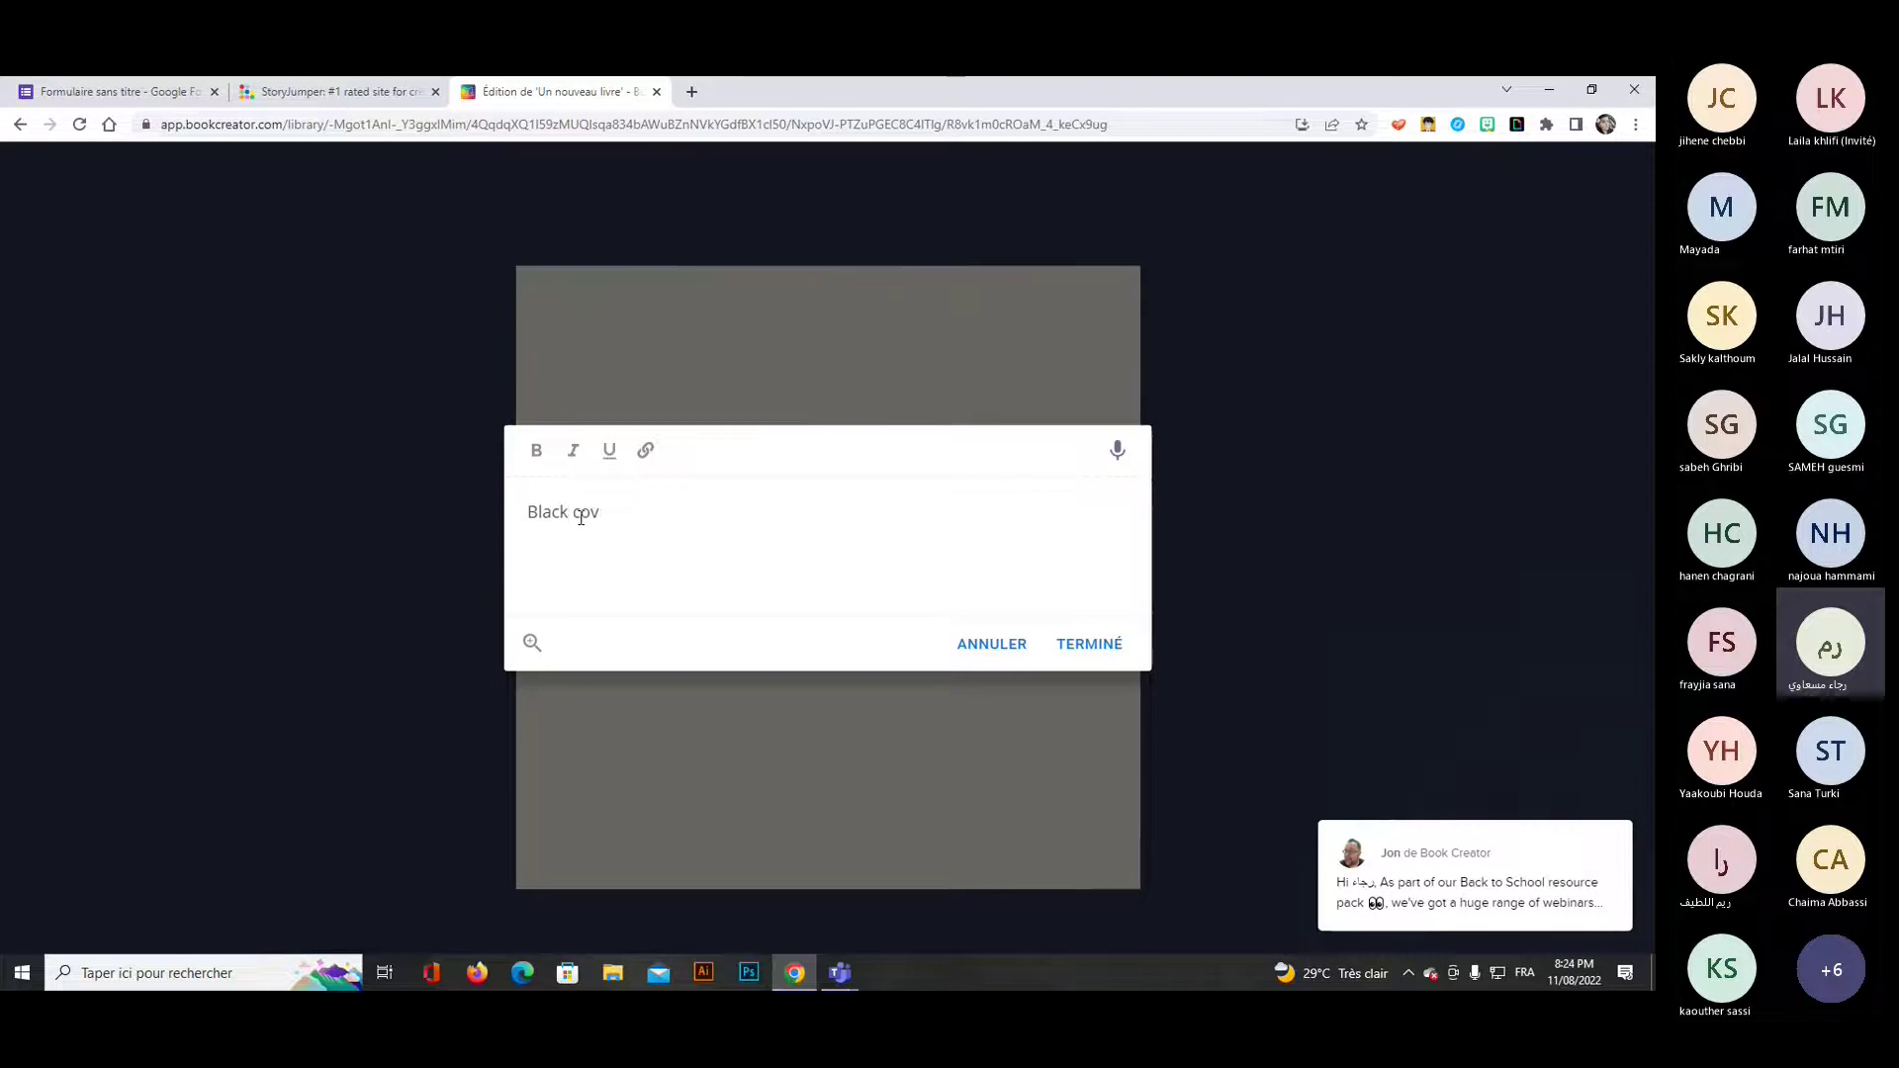
pyautogui.press('BackSpace')
pyautogui.press('BackSpace')
pyautogui.write('ivil')
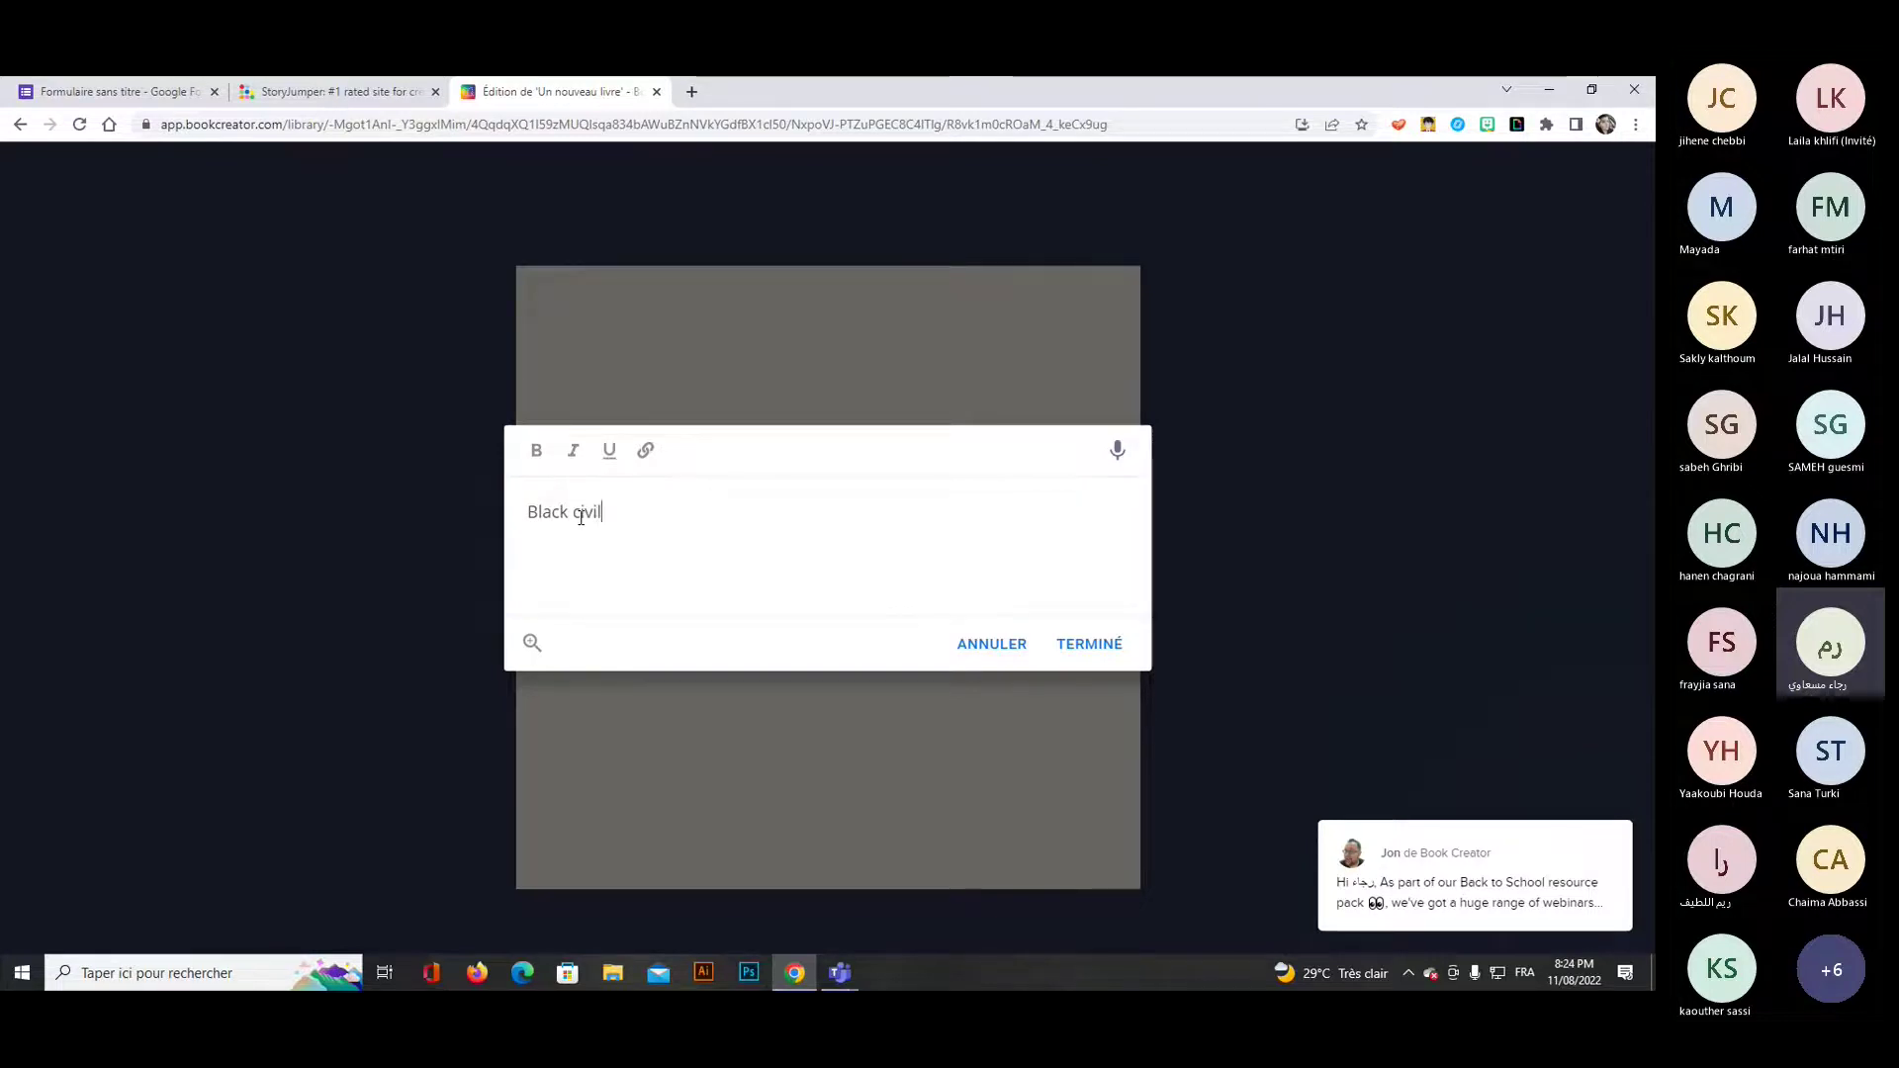
pyautogui.write(' rights mo')
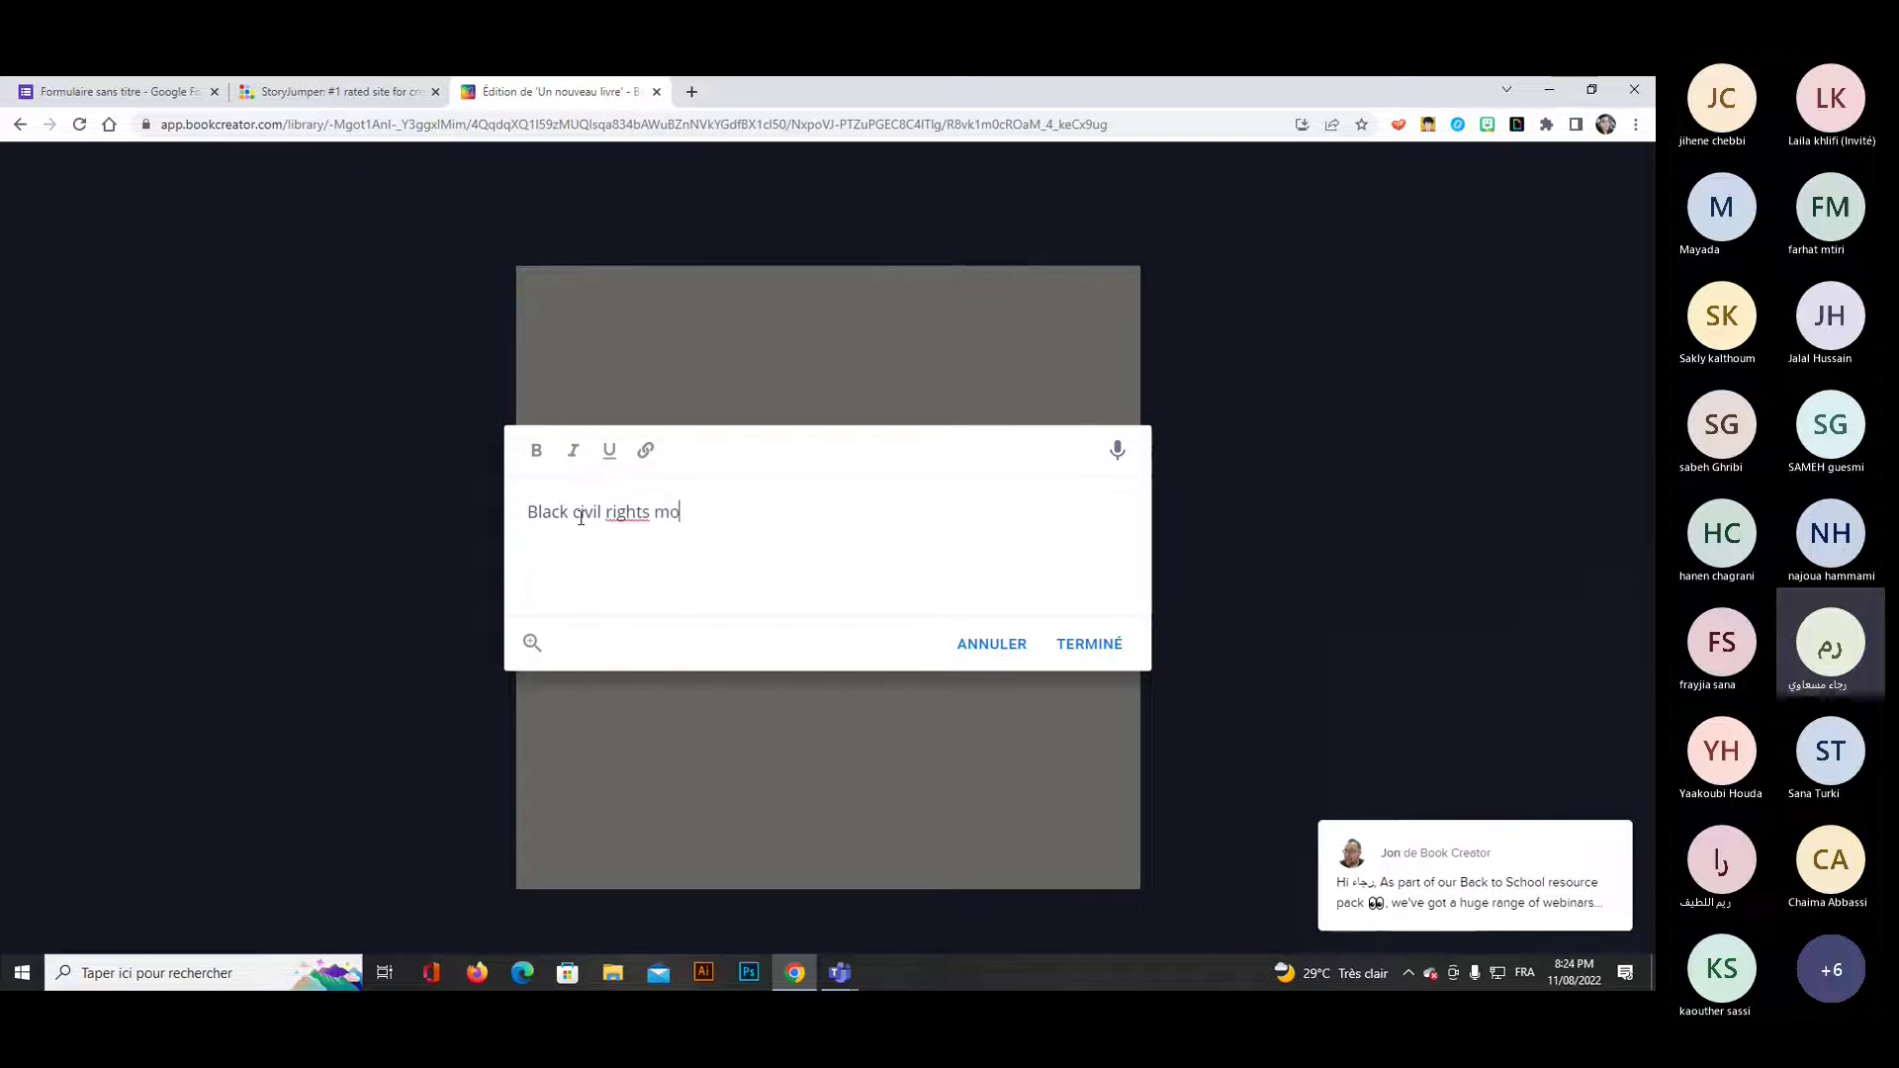
pyautogui.write('vement')
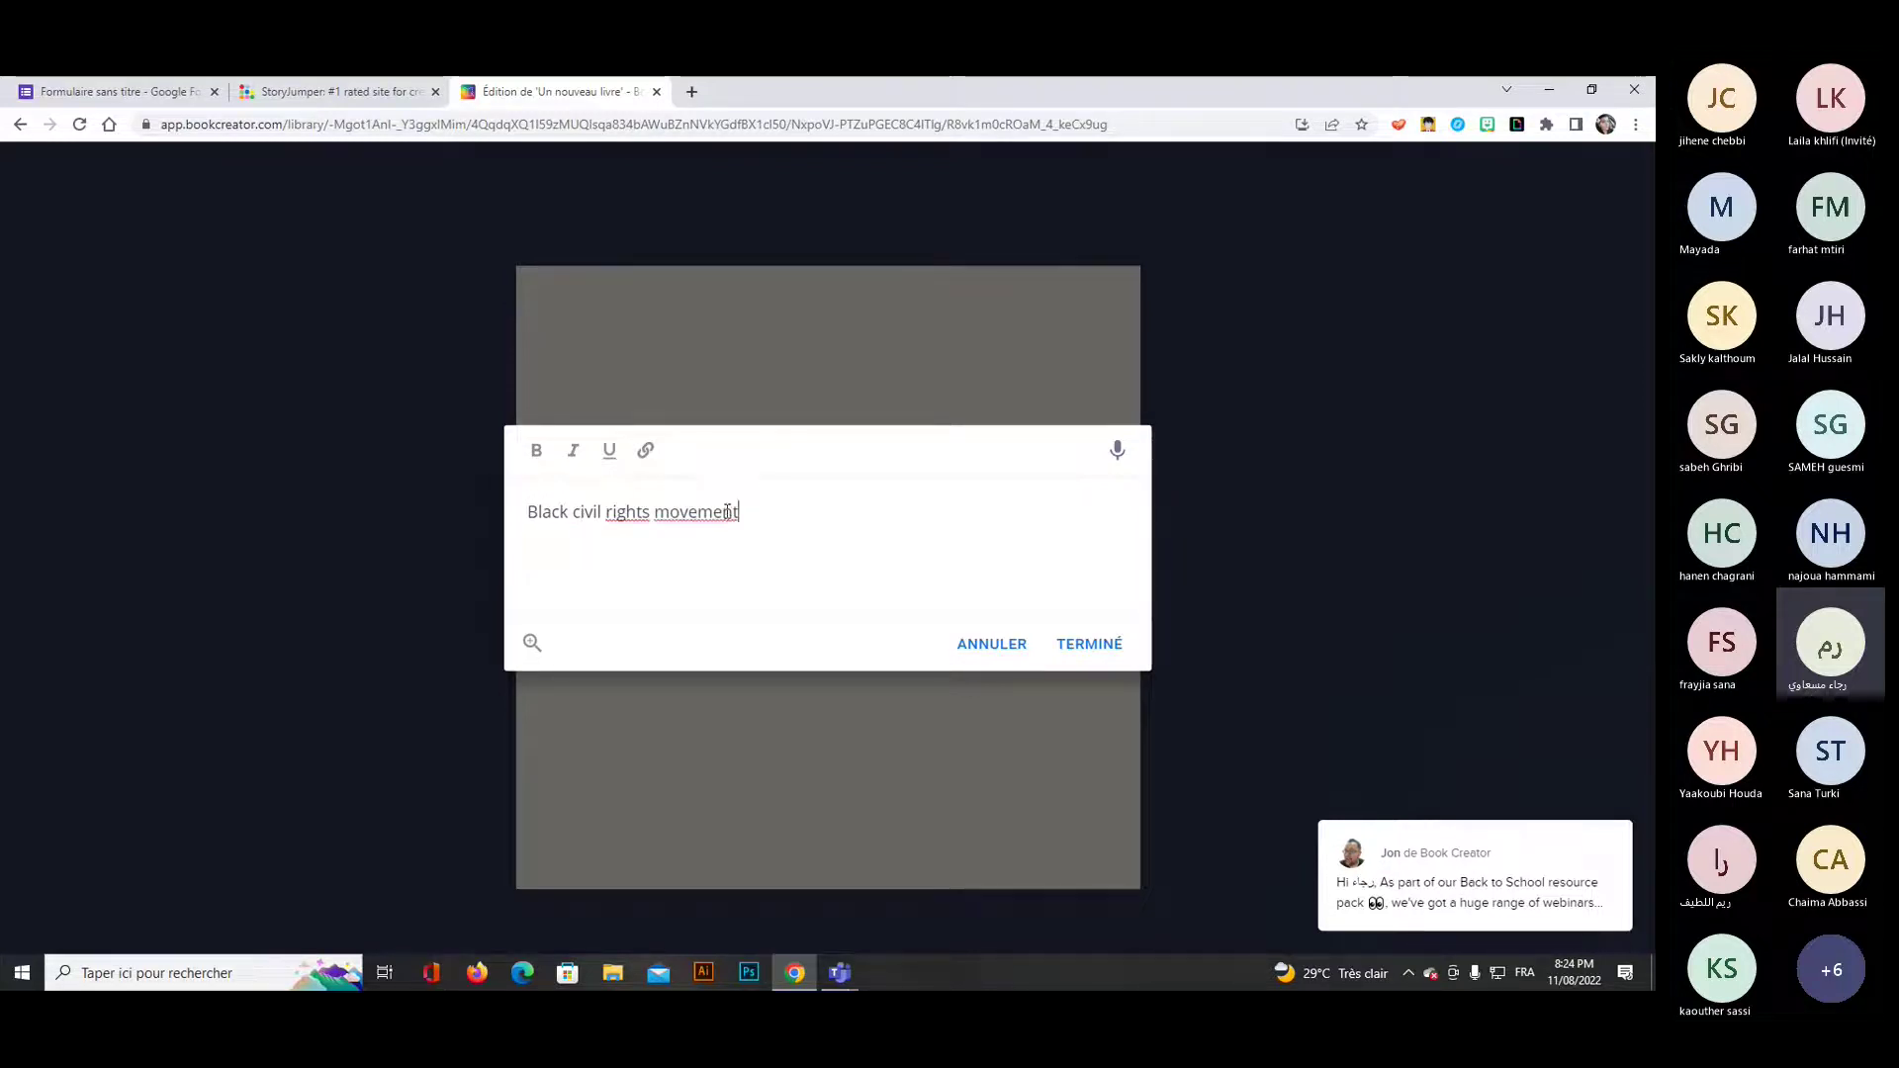
pyautogui.moveTo(737, 512); pyautogui.dragTo(432, 453)
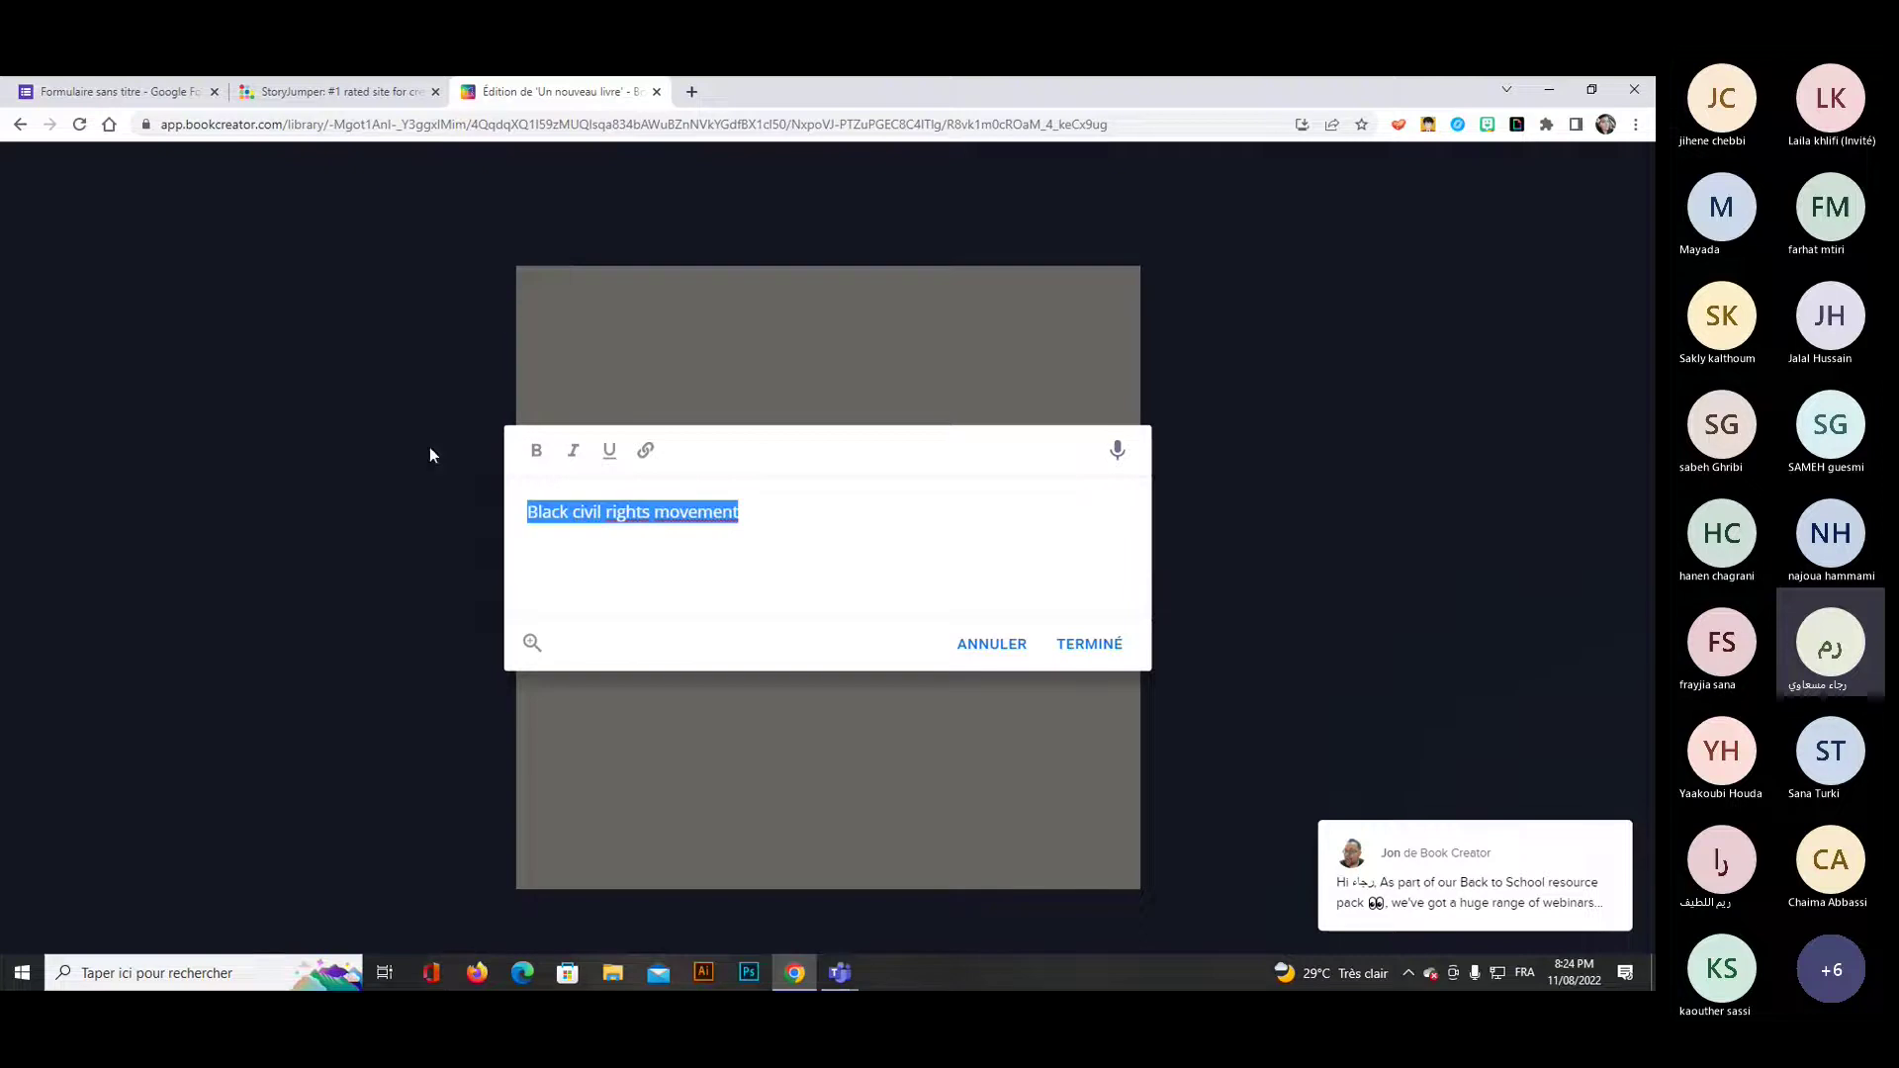
pyautogui.click(536, 455)
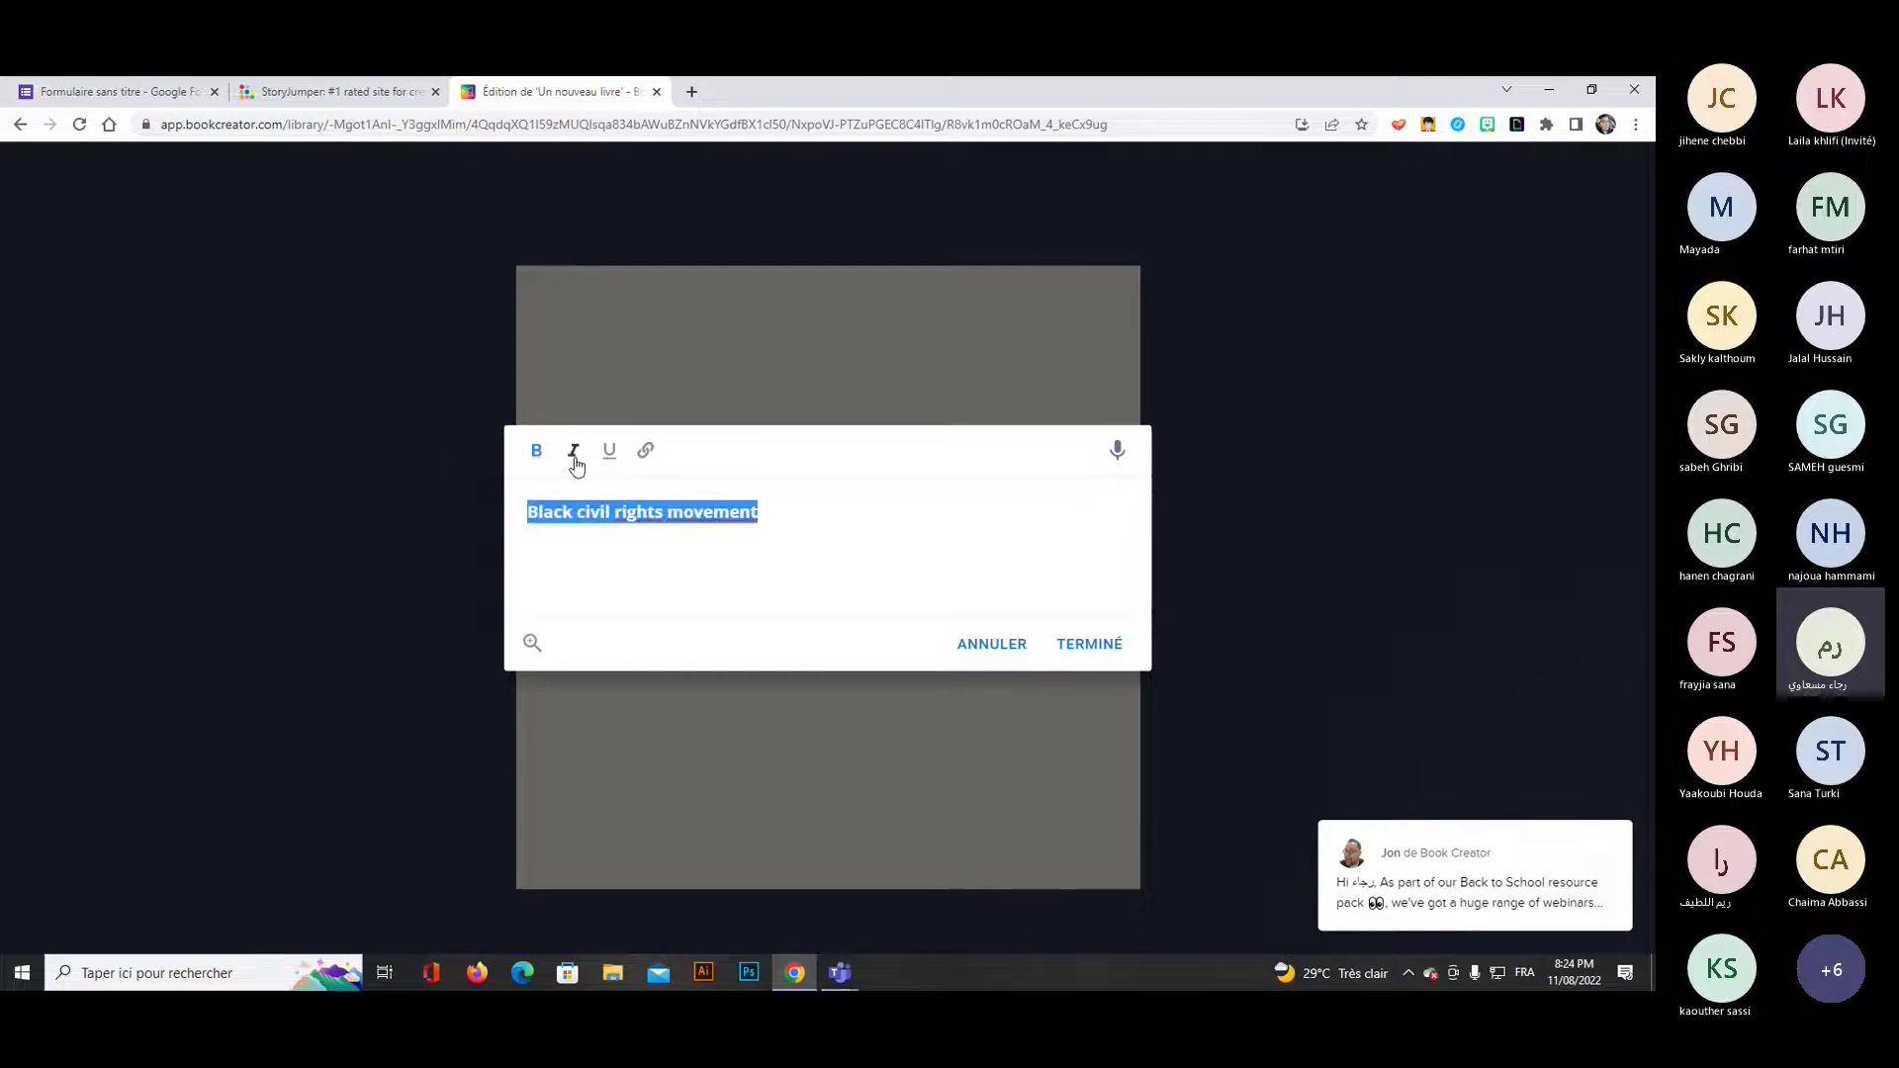
pyautogui.click(573, 455)
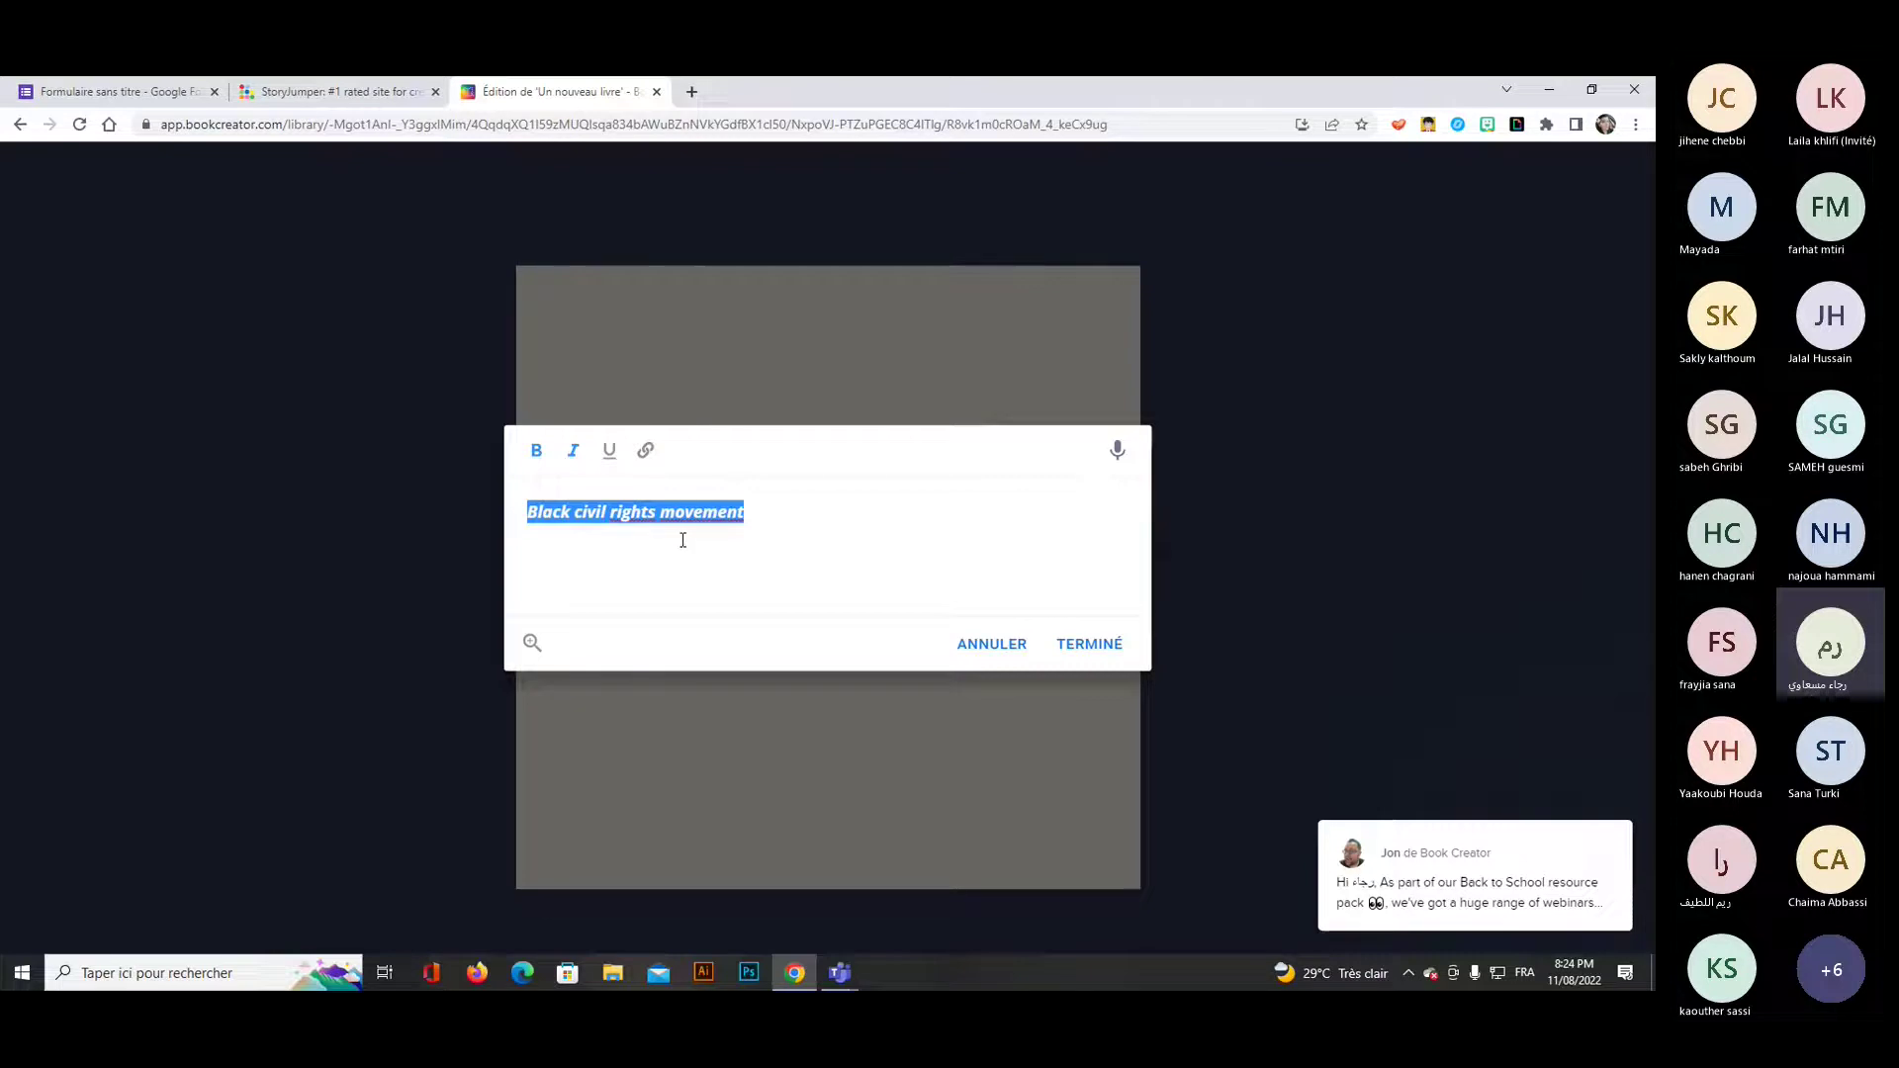
pyautogui.click(1088, 653)
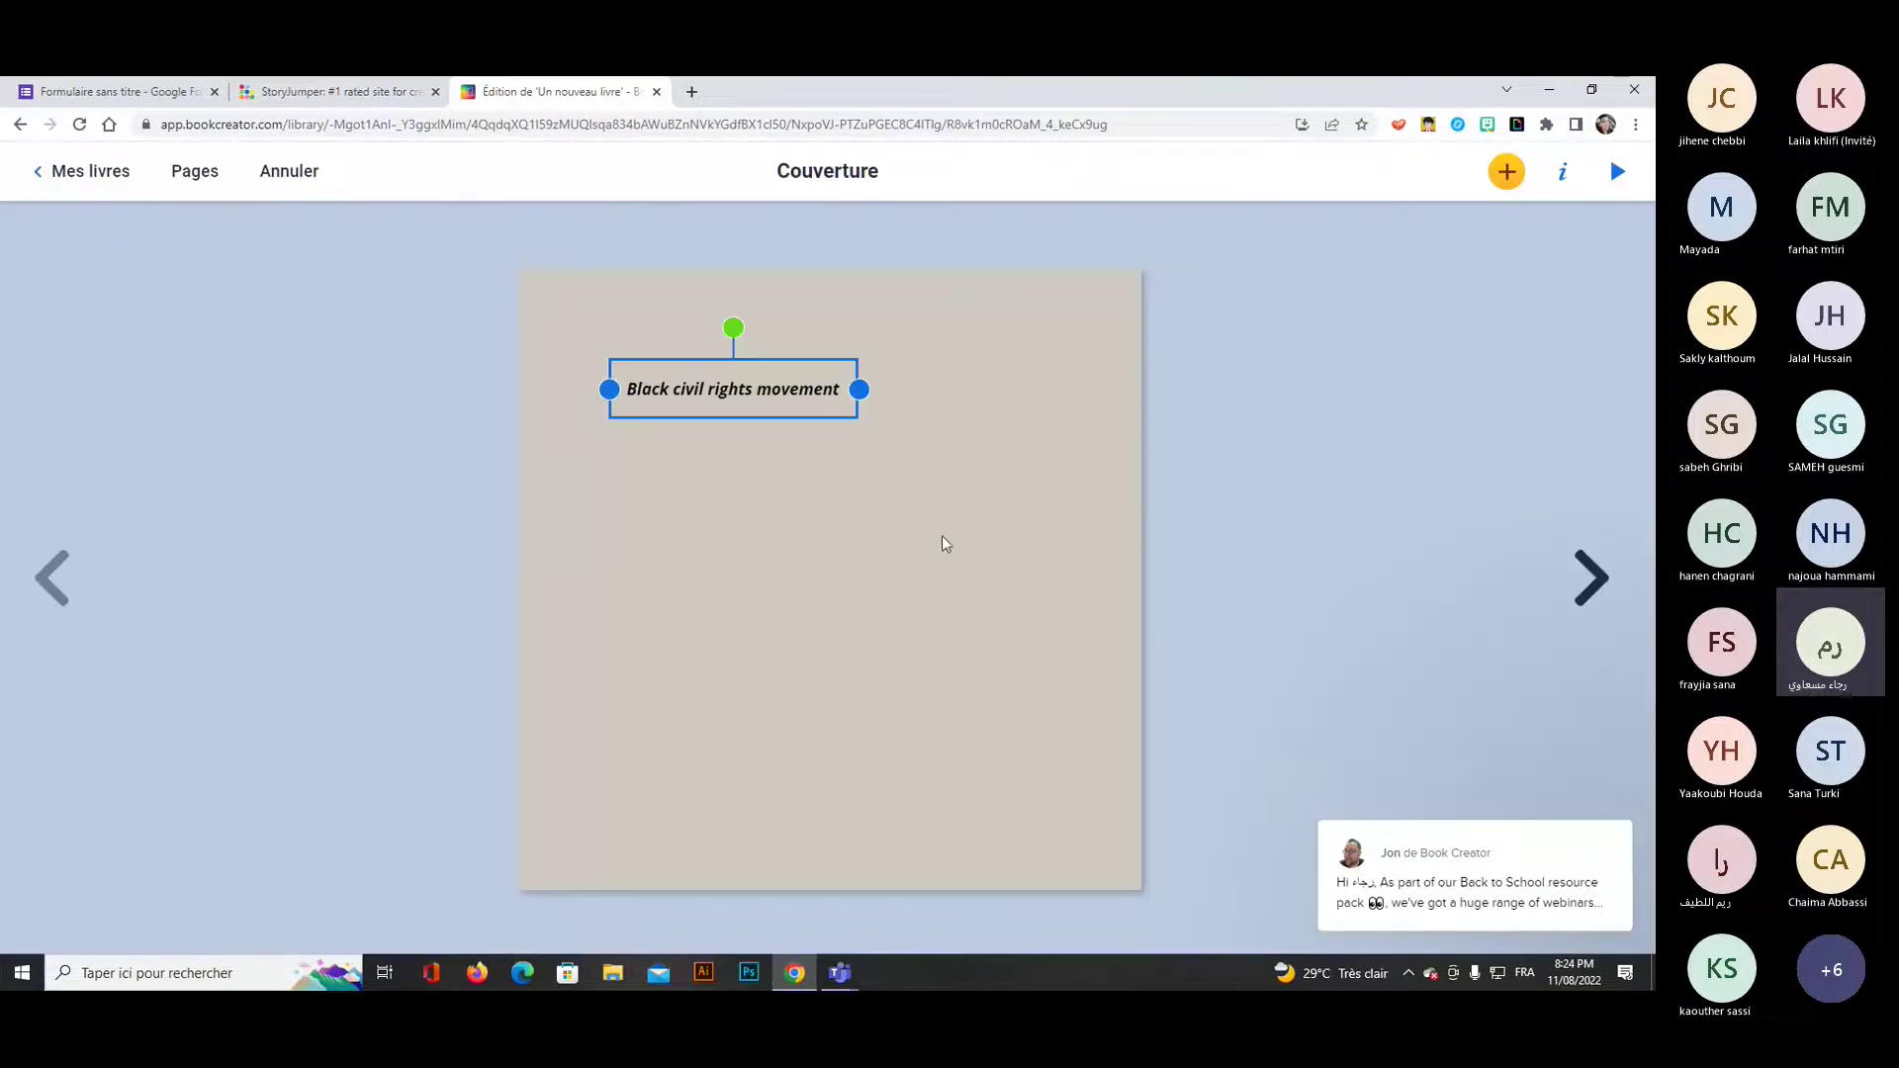
# Move the 'Black civil rights movement' box slightly up and right, then open its text for editing.
pyautogui.click(878, 521)
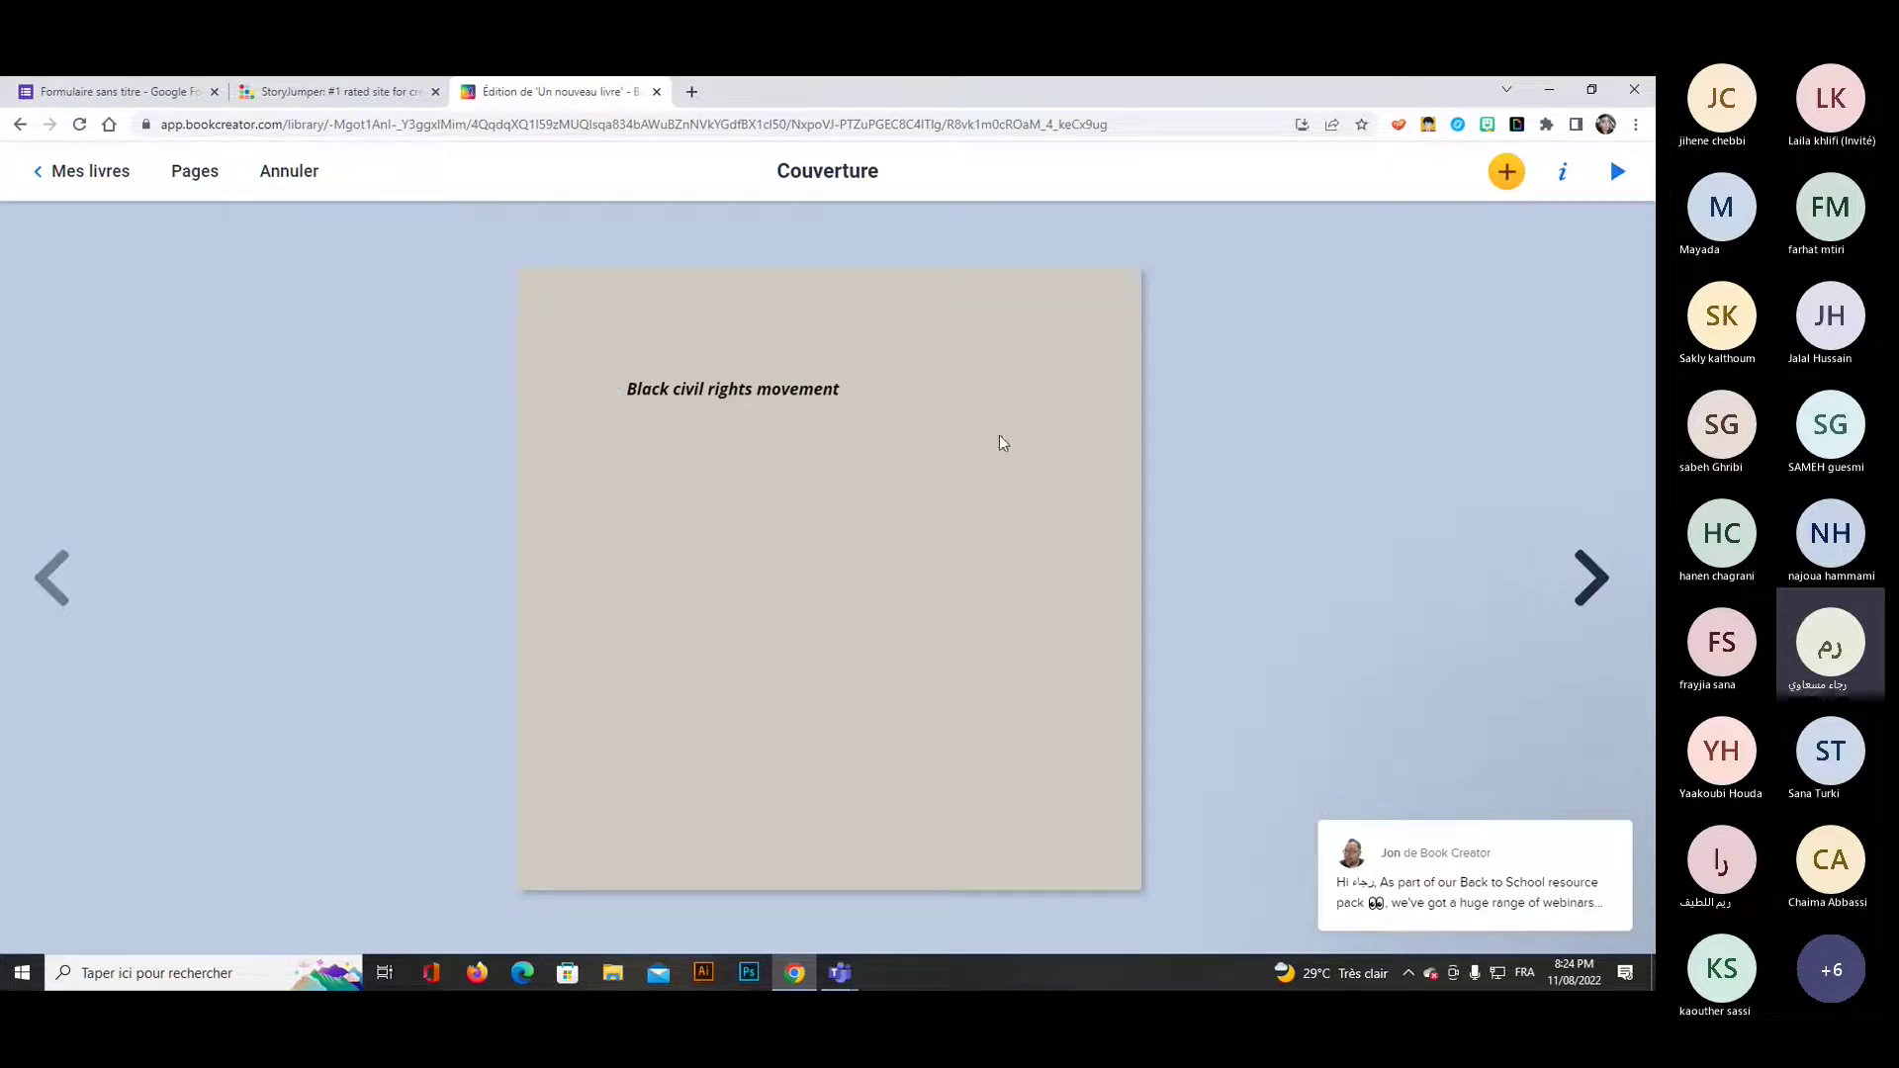
pyautogui.click(1507, 174)
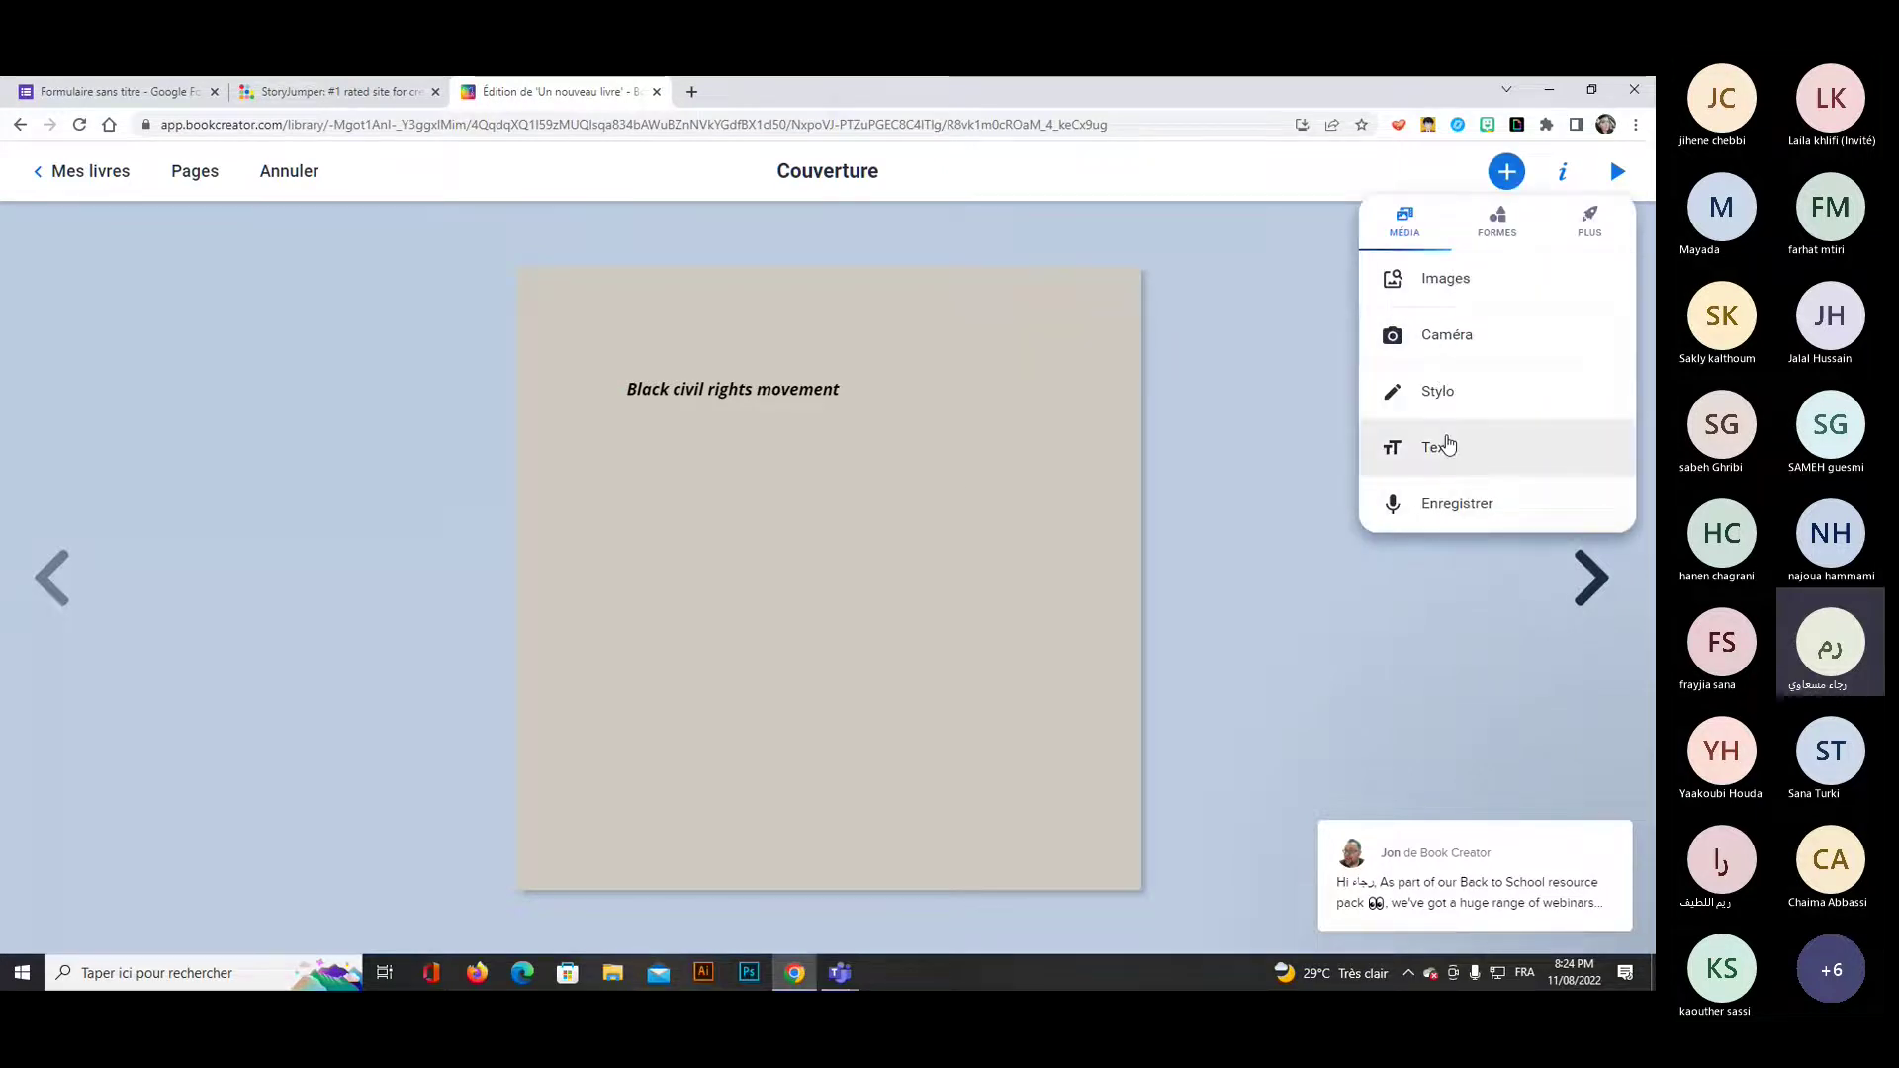
pyautogui.click(785, 395)
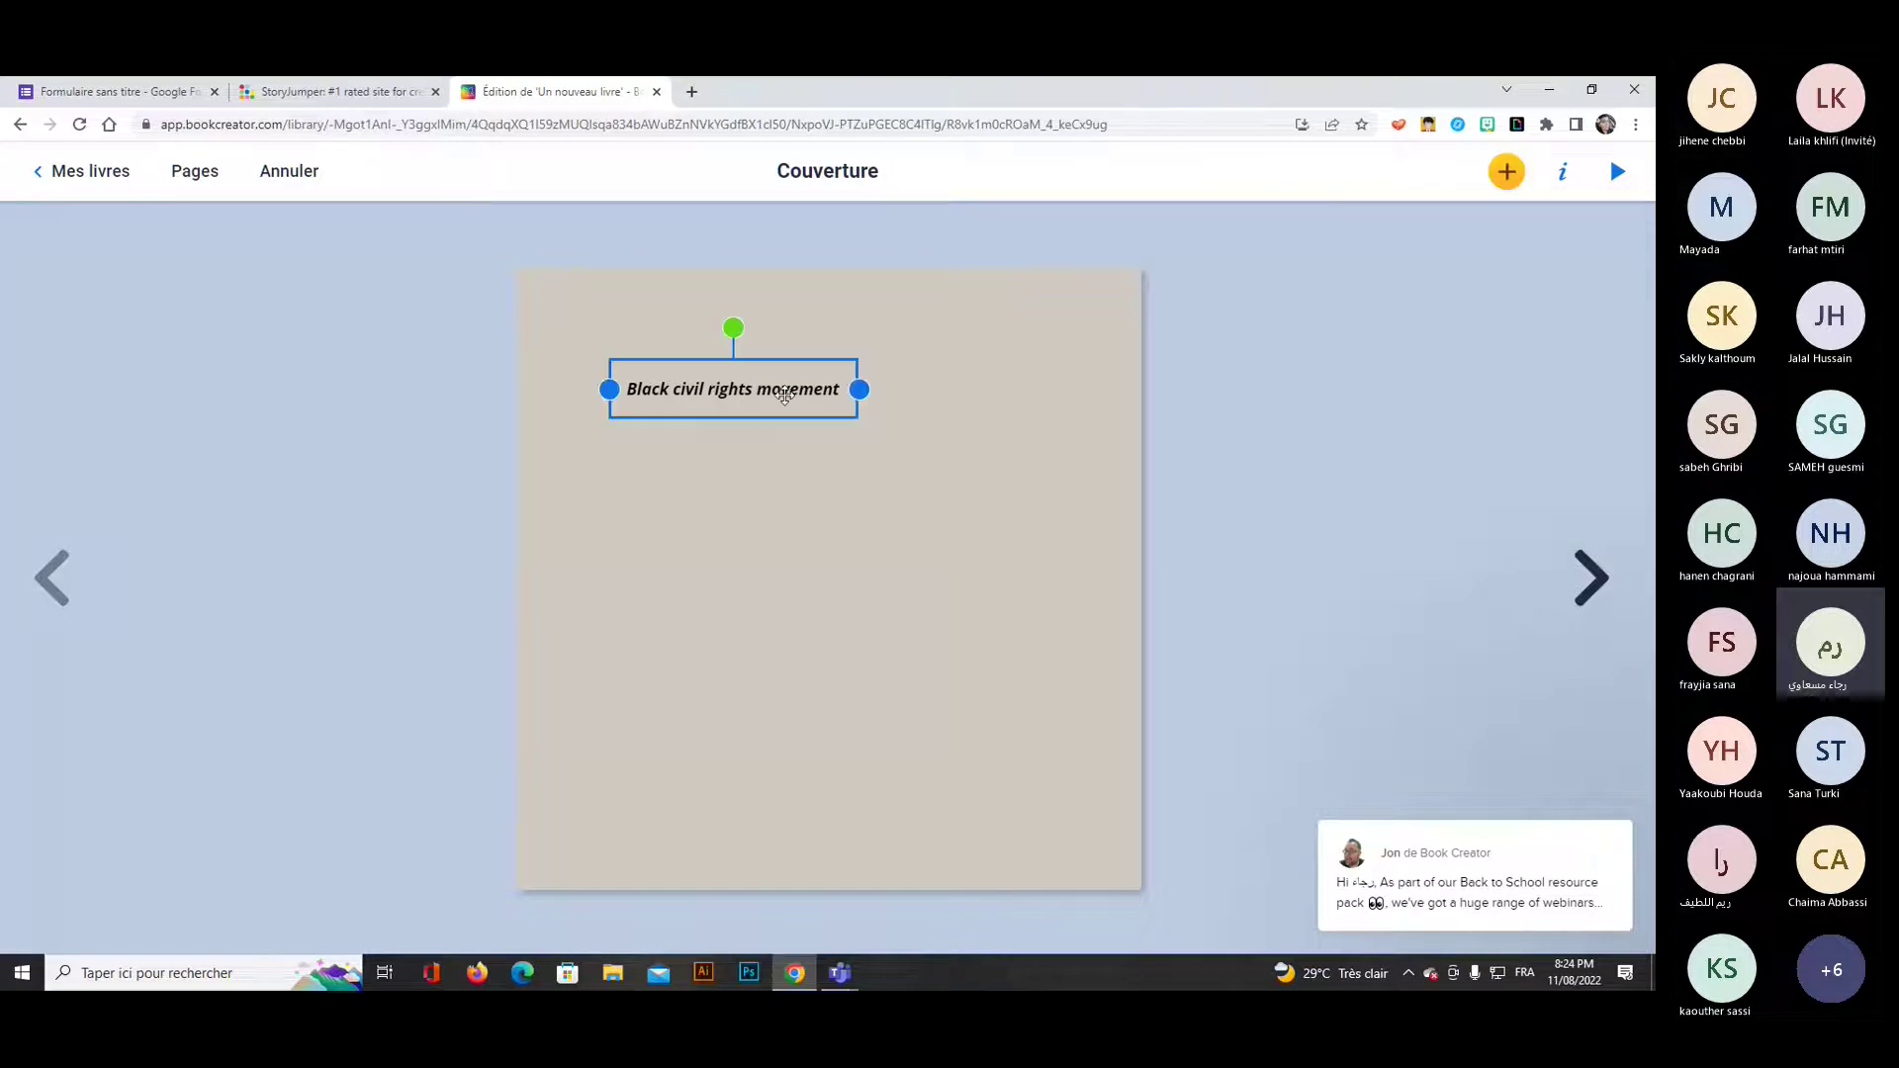
pyautogui.click(1506, 174)
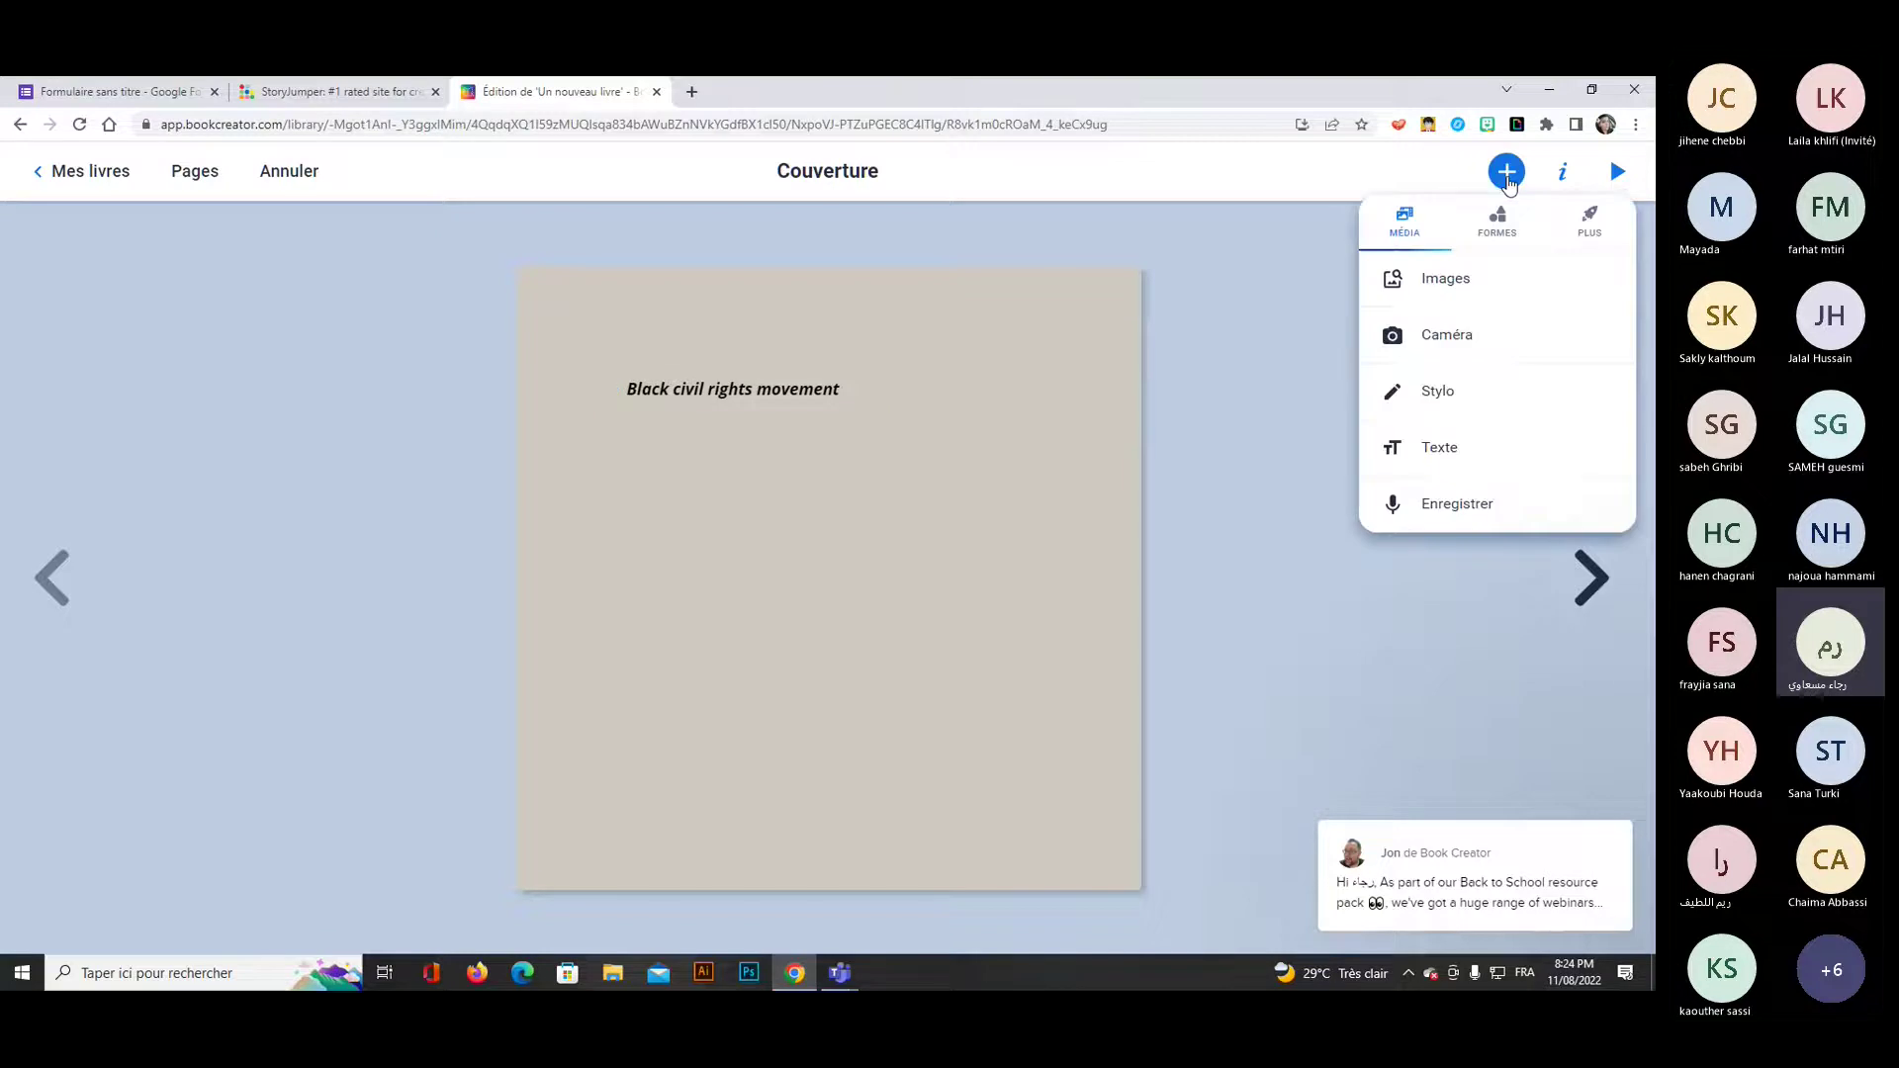
pyautogui.click(833, 389)
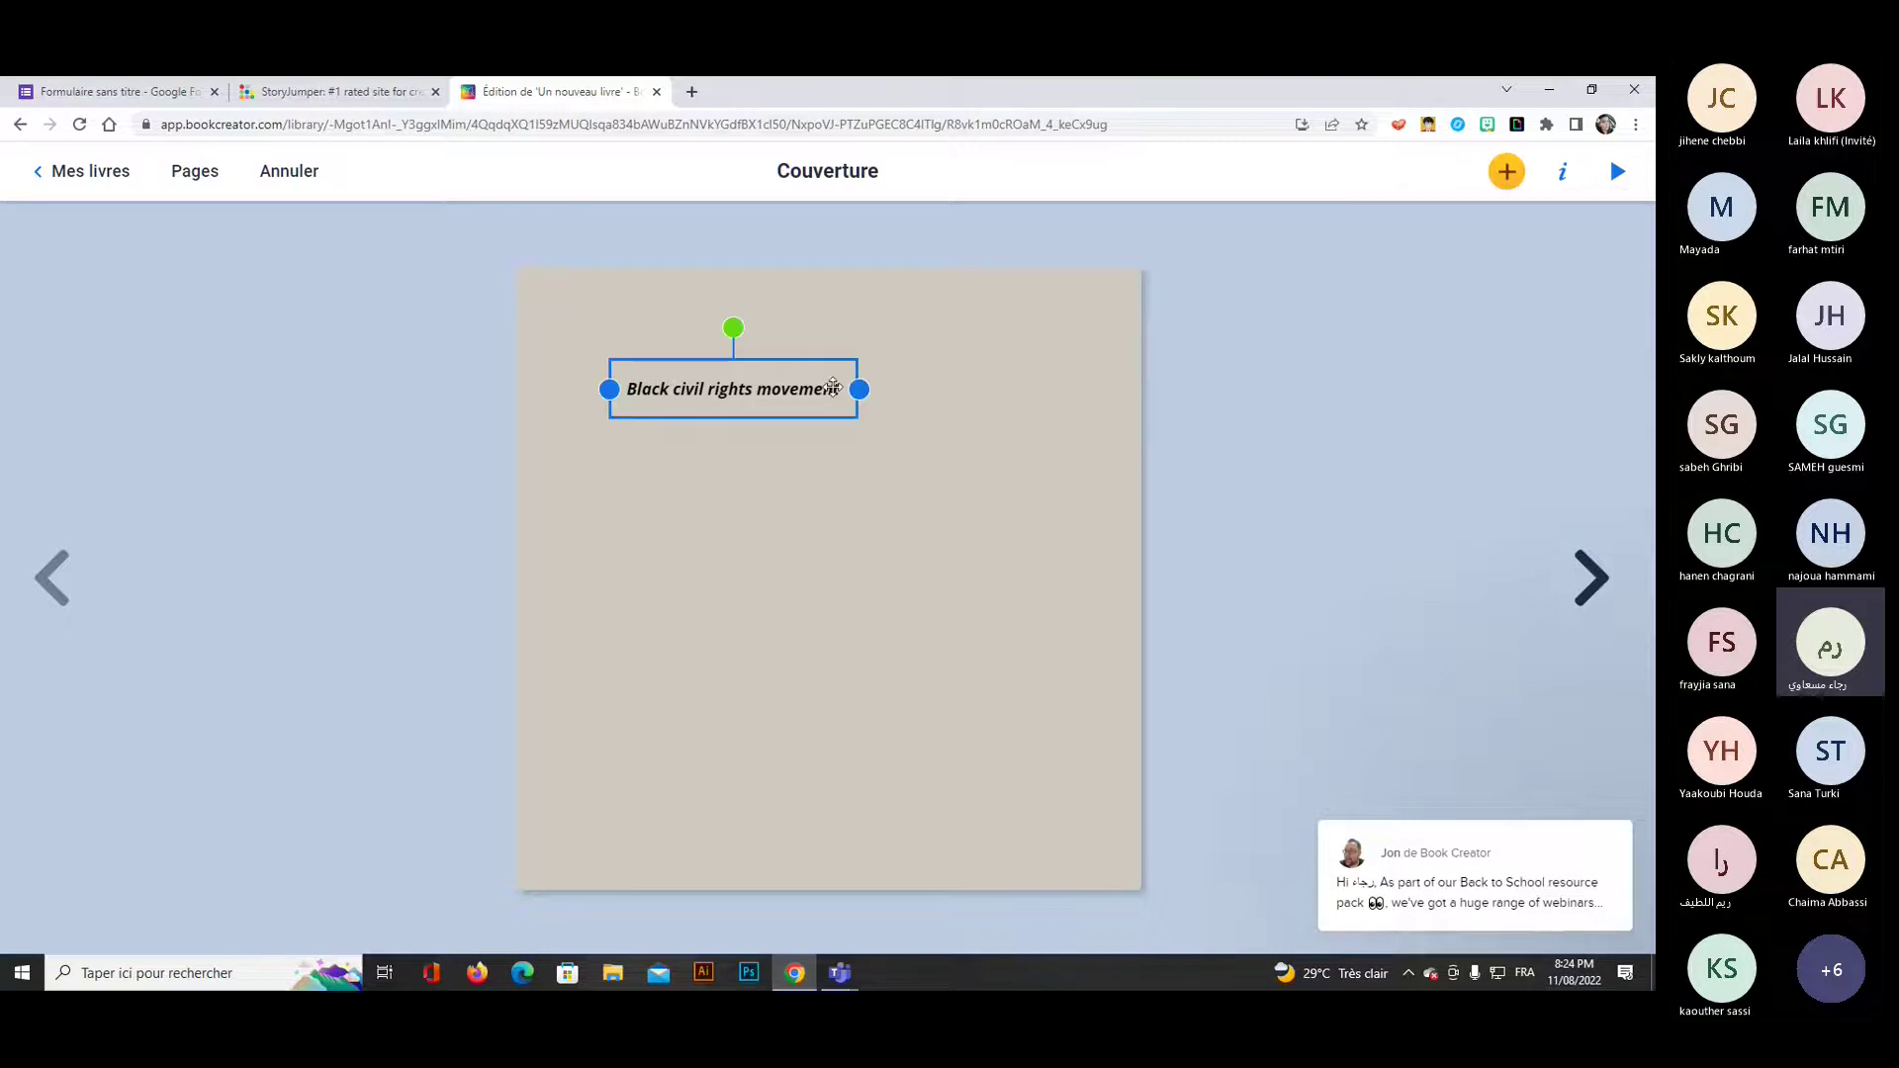
pyautogui.click(1504, 174)
pyautogui.click(720, 395)
pyautogui.moveTo(721, 395); pyautogui.dragTo(751, 374)
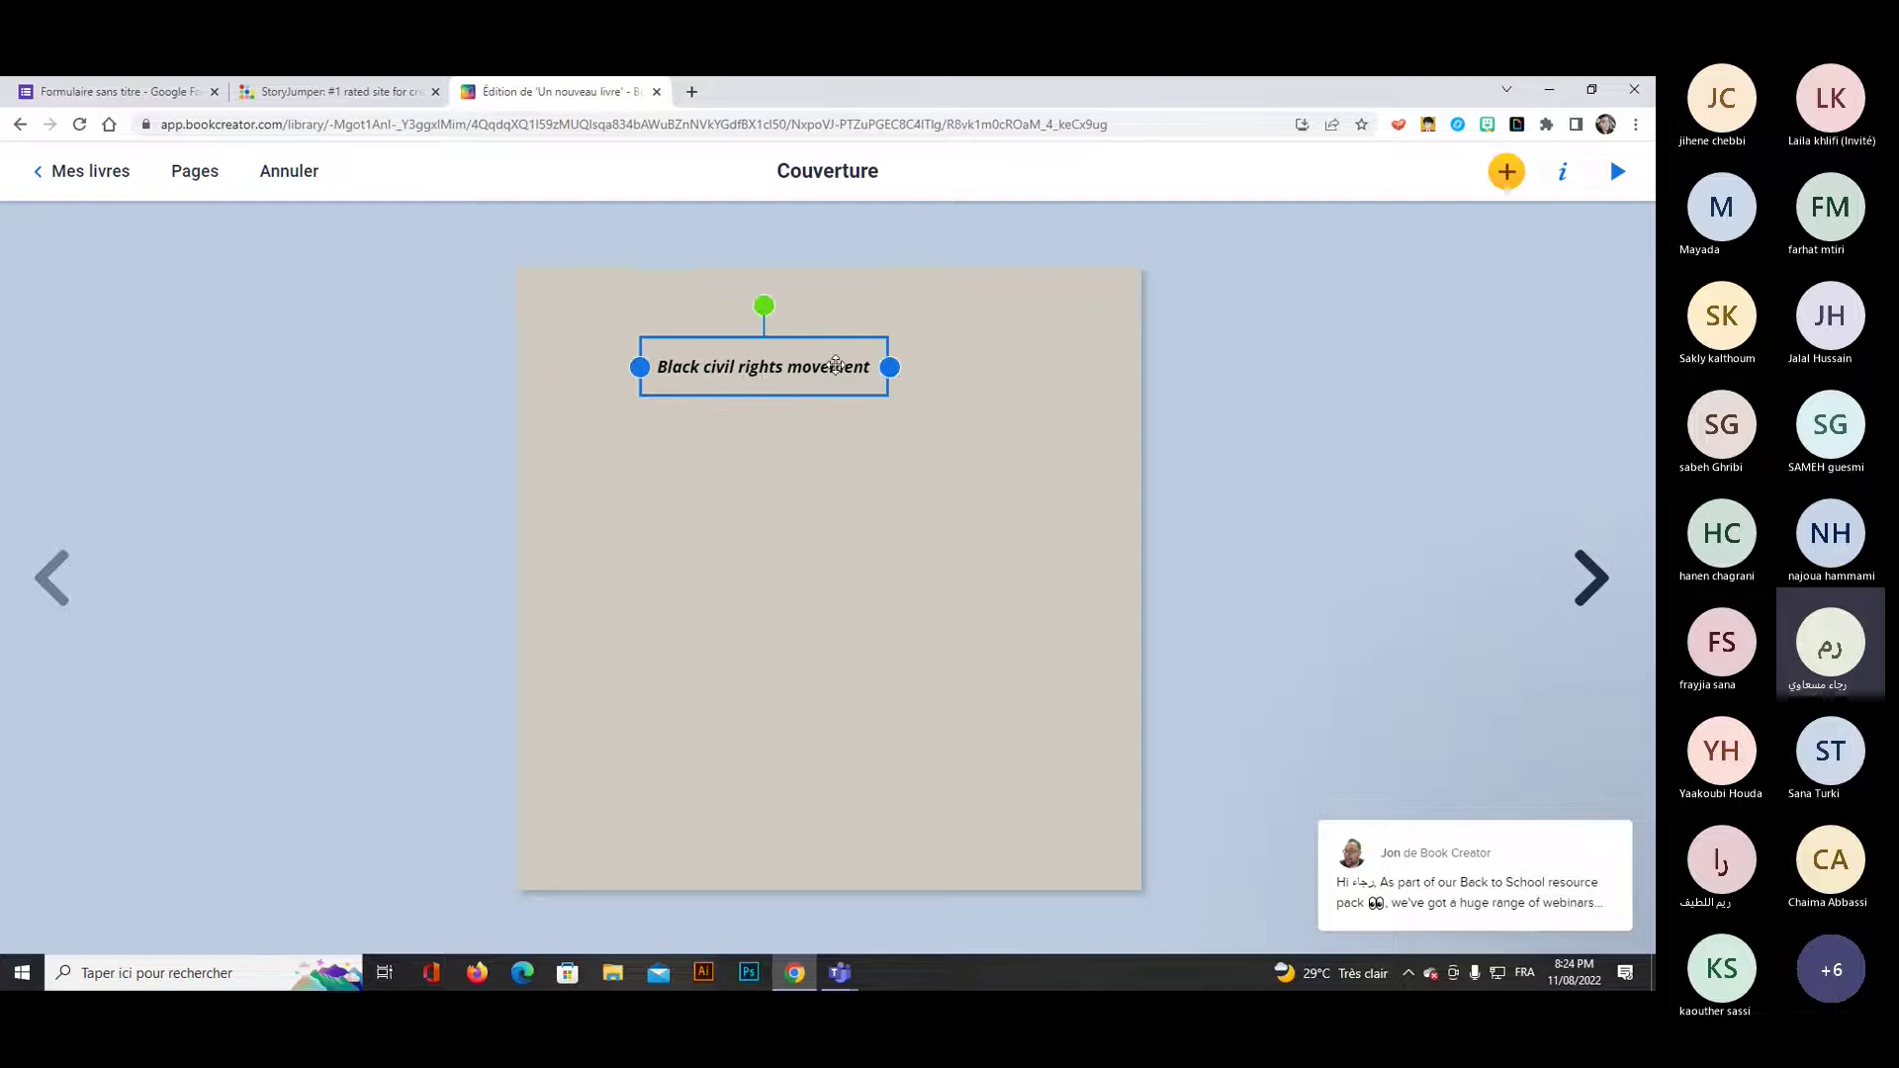
pyautogui.click(1506, 174)
pyautogui.click(838, 378)
pyautogui.click(1562, 172)
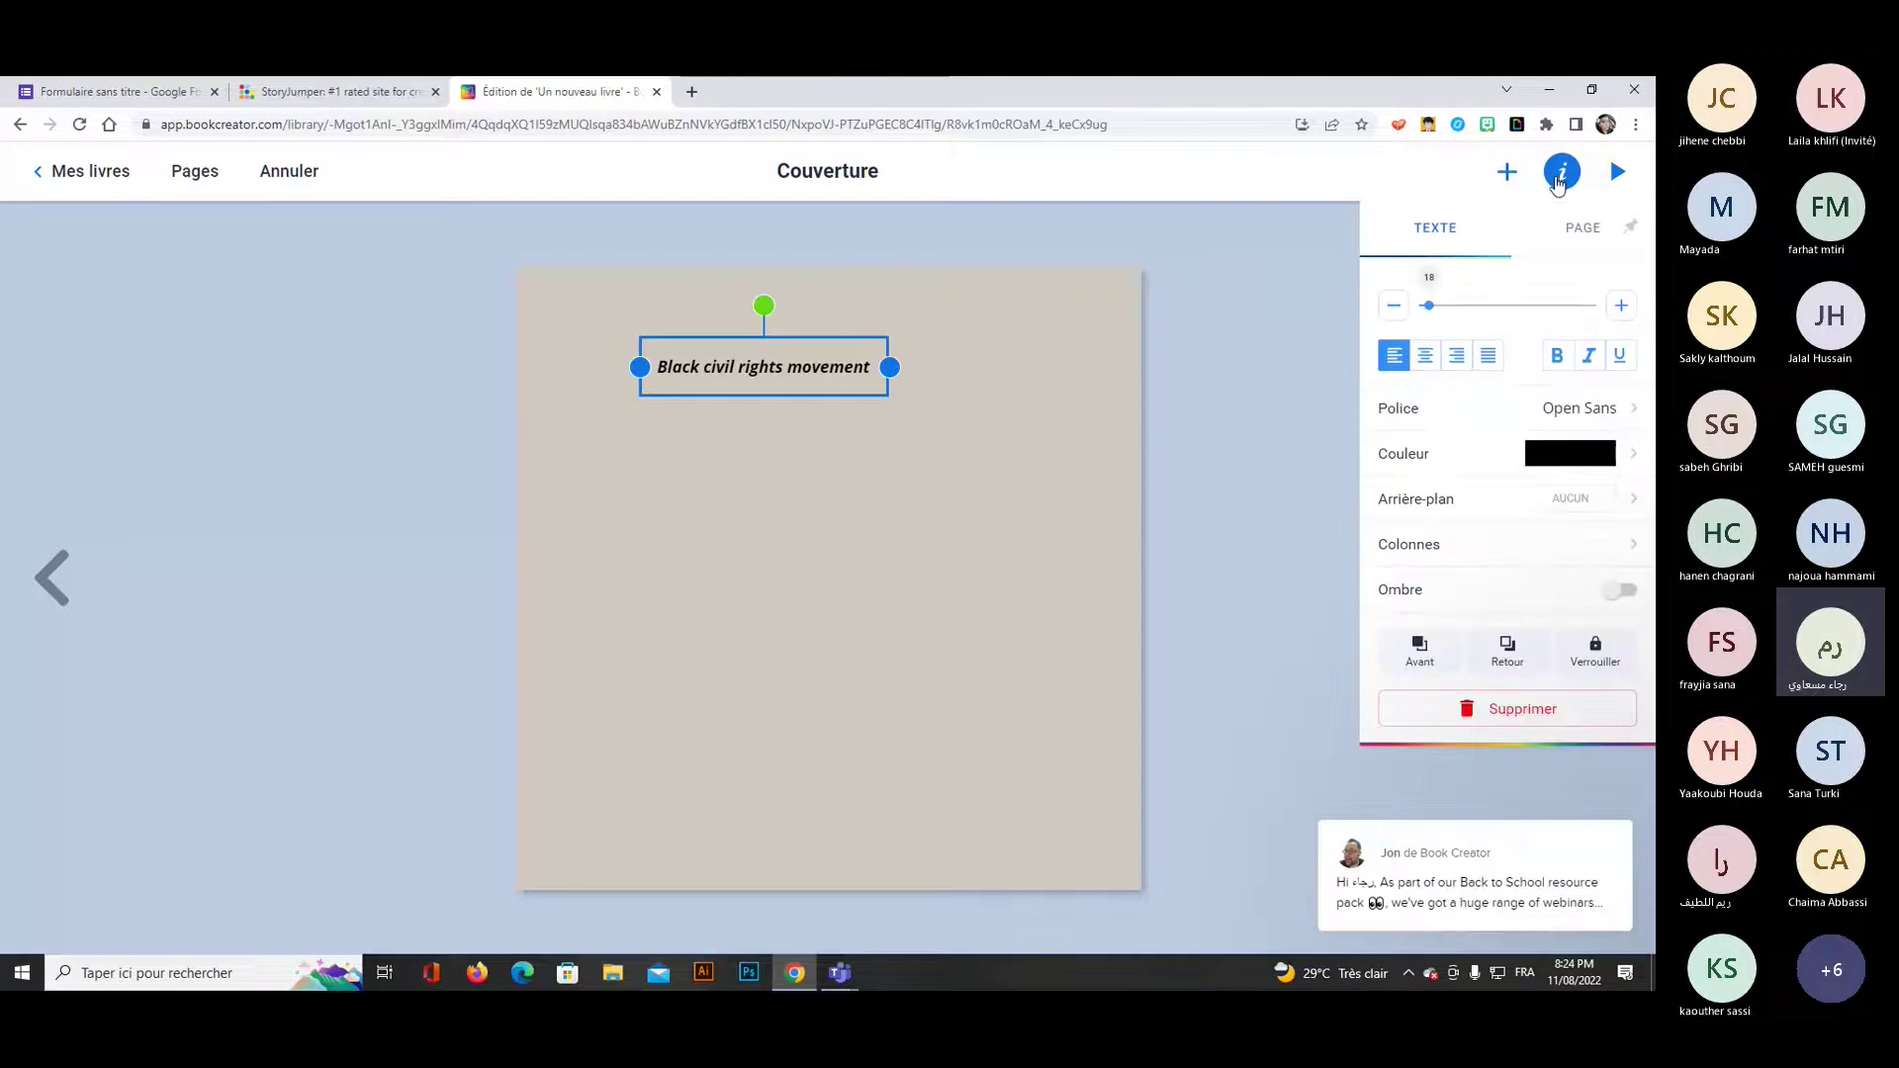
pyautogui.doubleClick(781, 368)
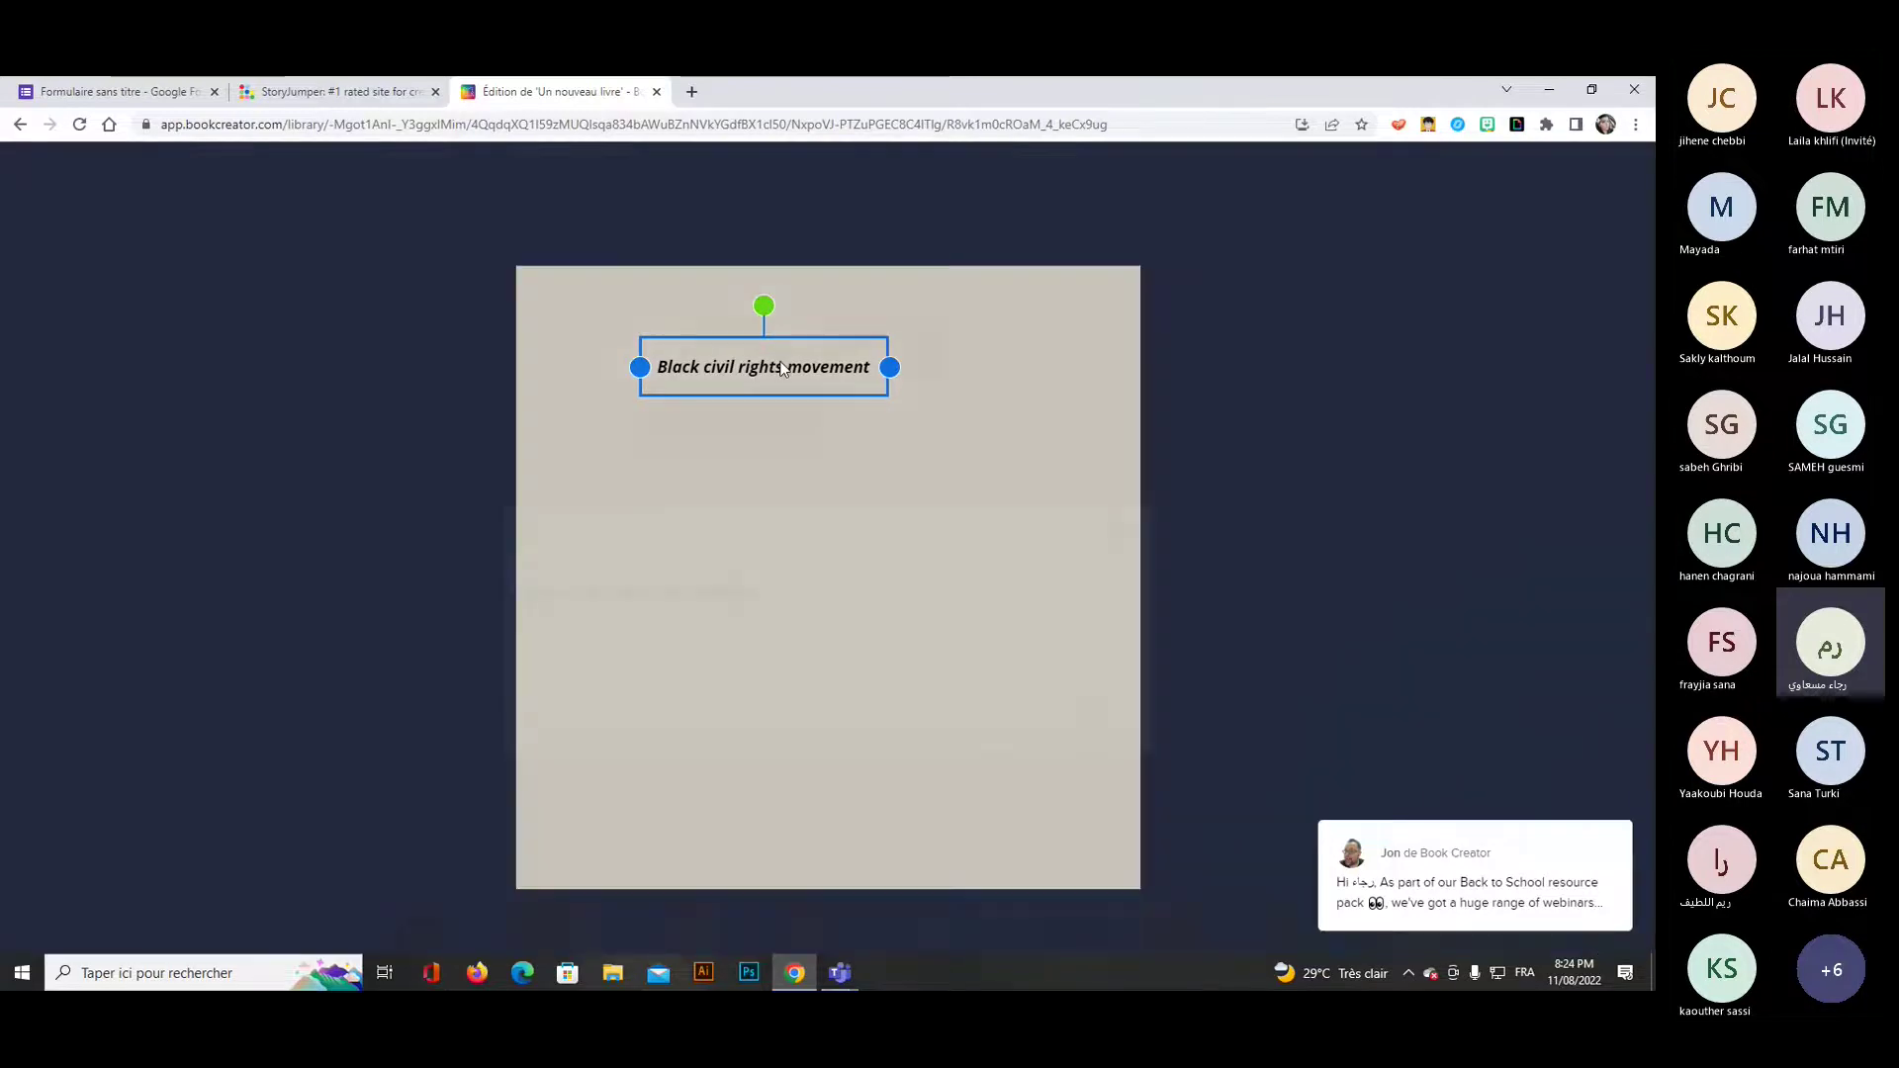
# Leave the title text unchanged, glance at the page settings, and reselect the title box.
pyautogui.click(1089, 644)
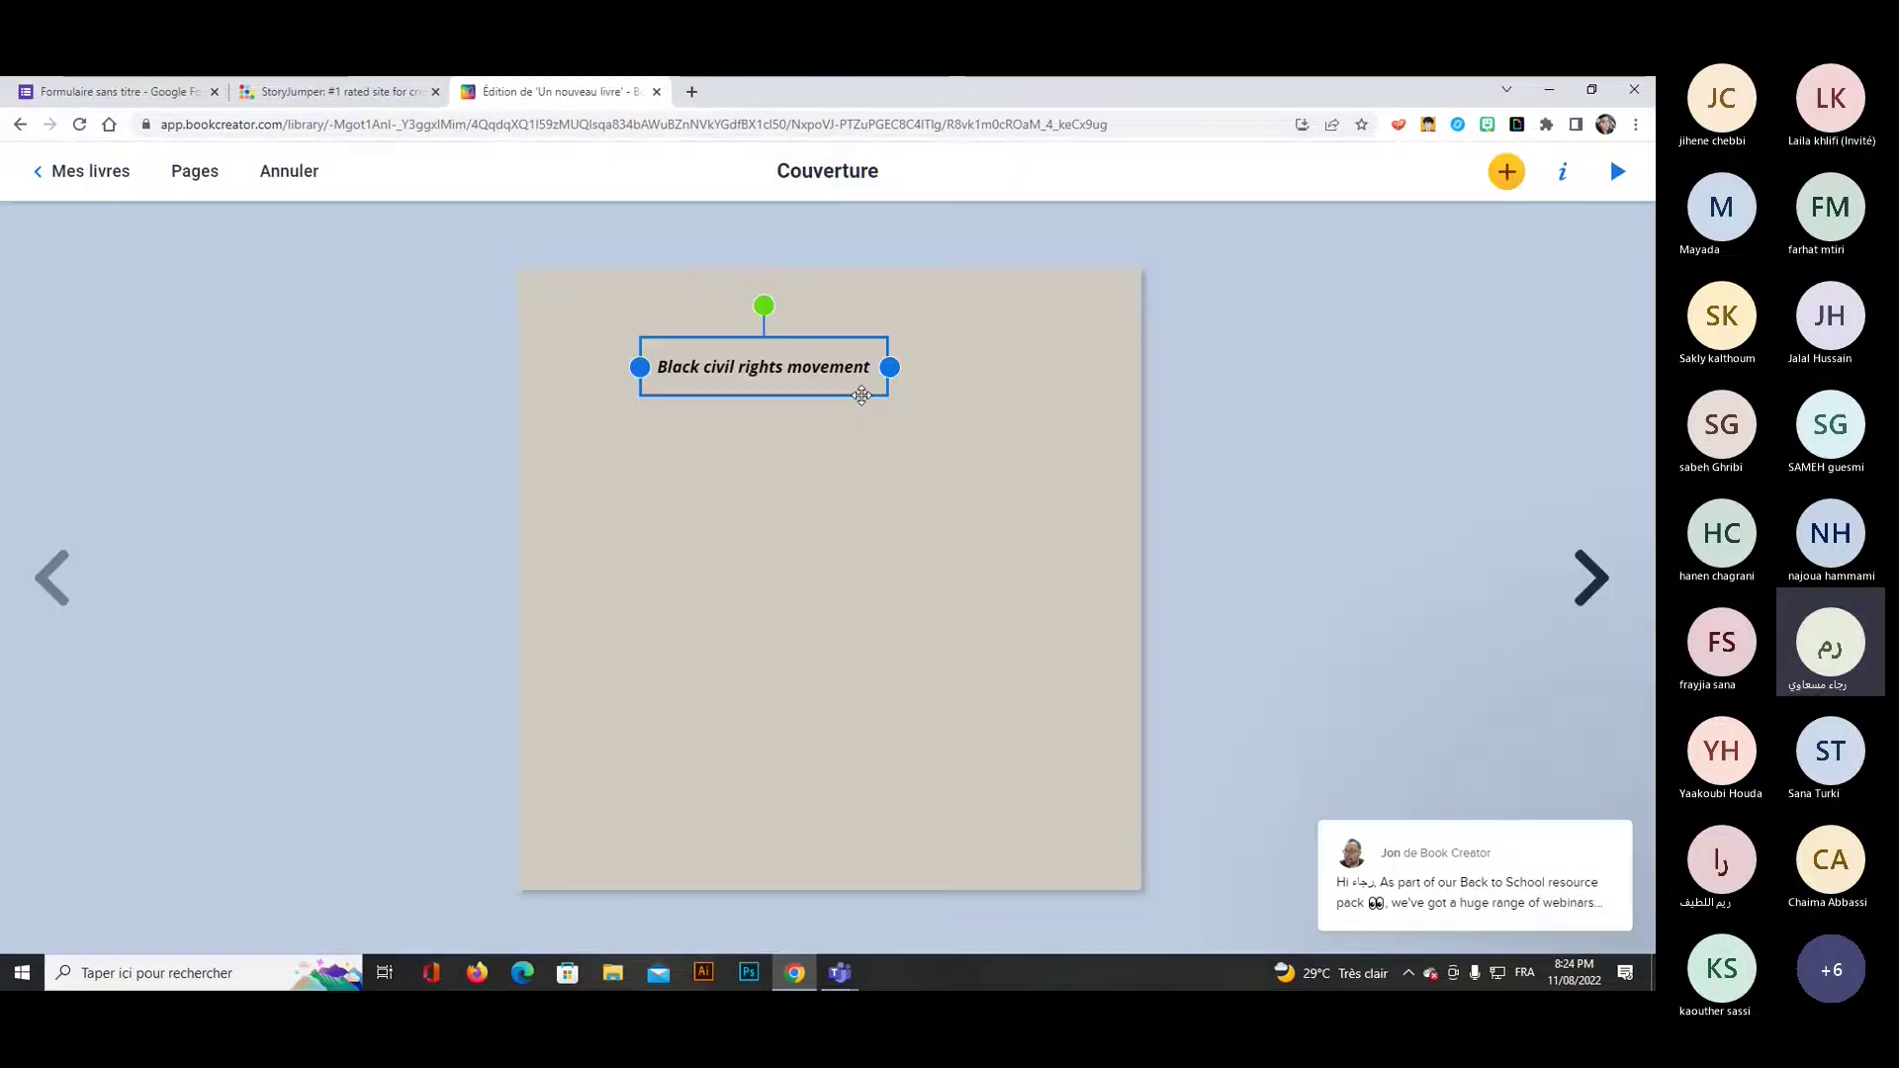
pyautogui.click(927, 509)
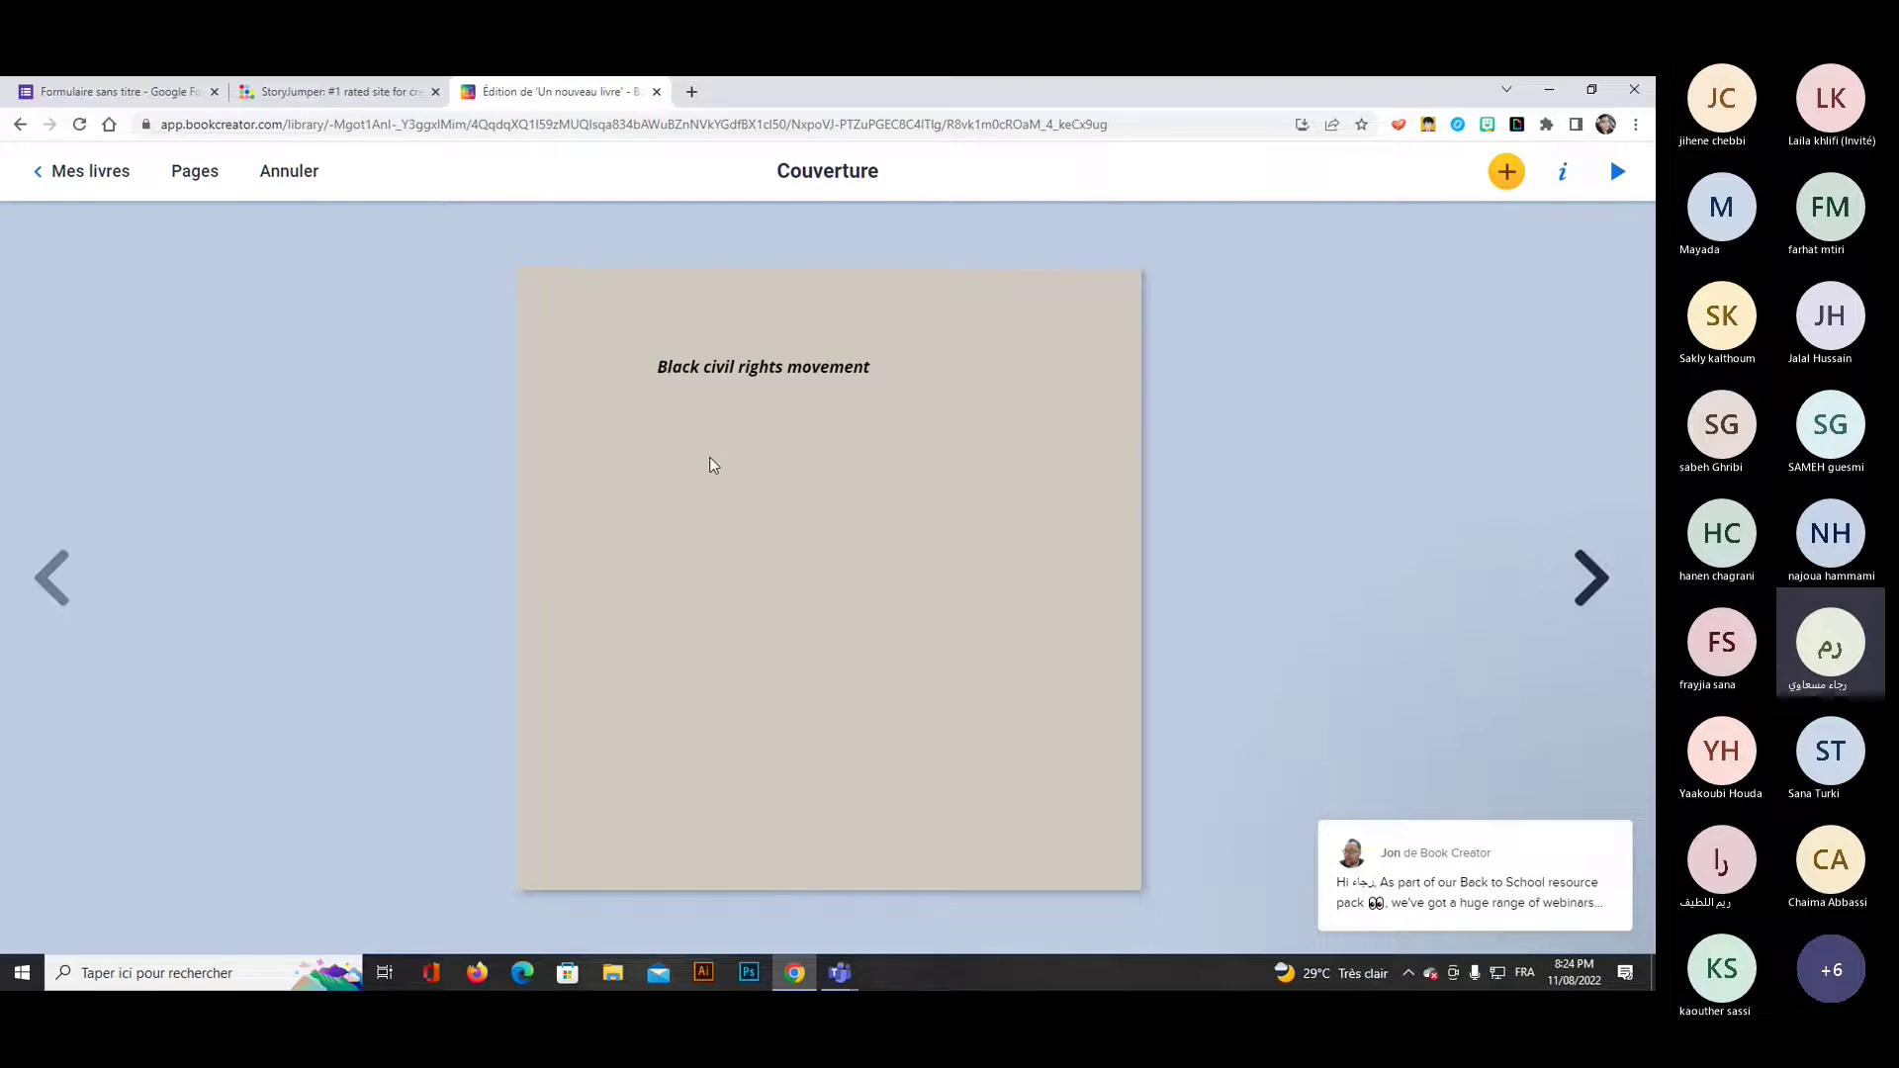
pyautogui.click(1561, 176)
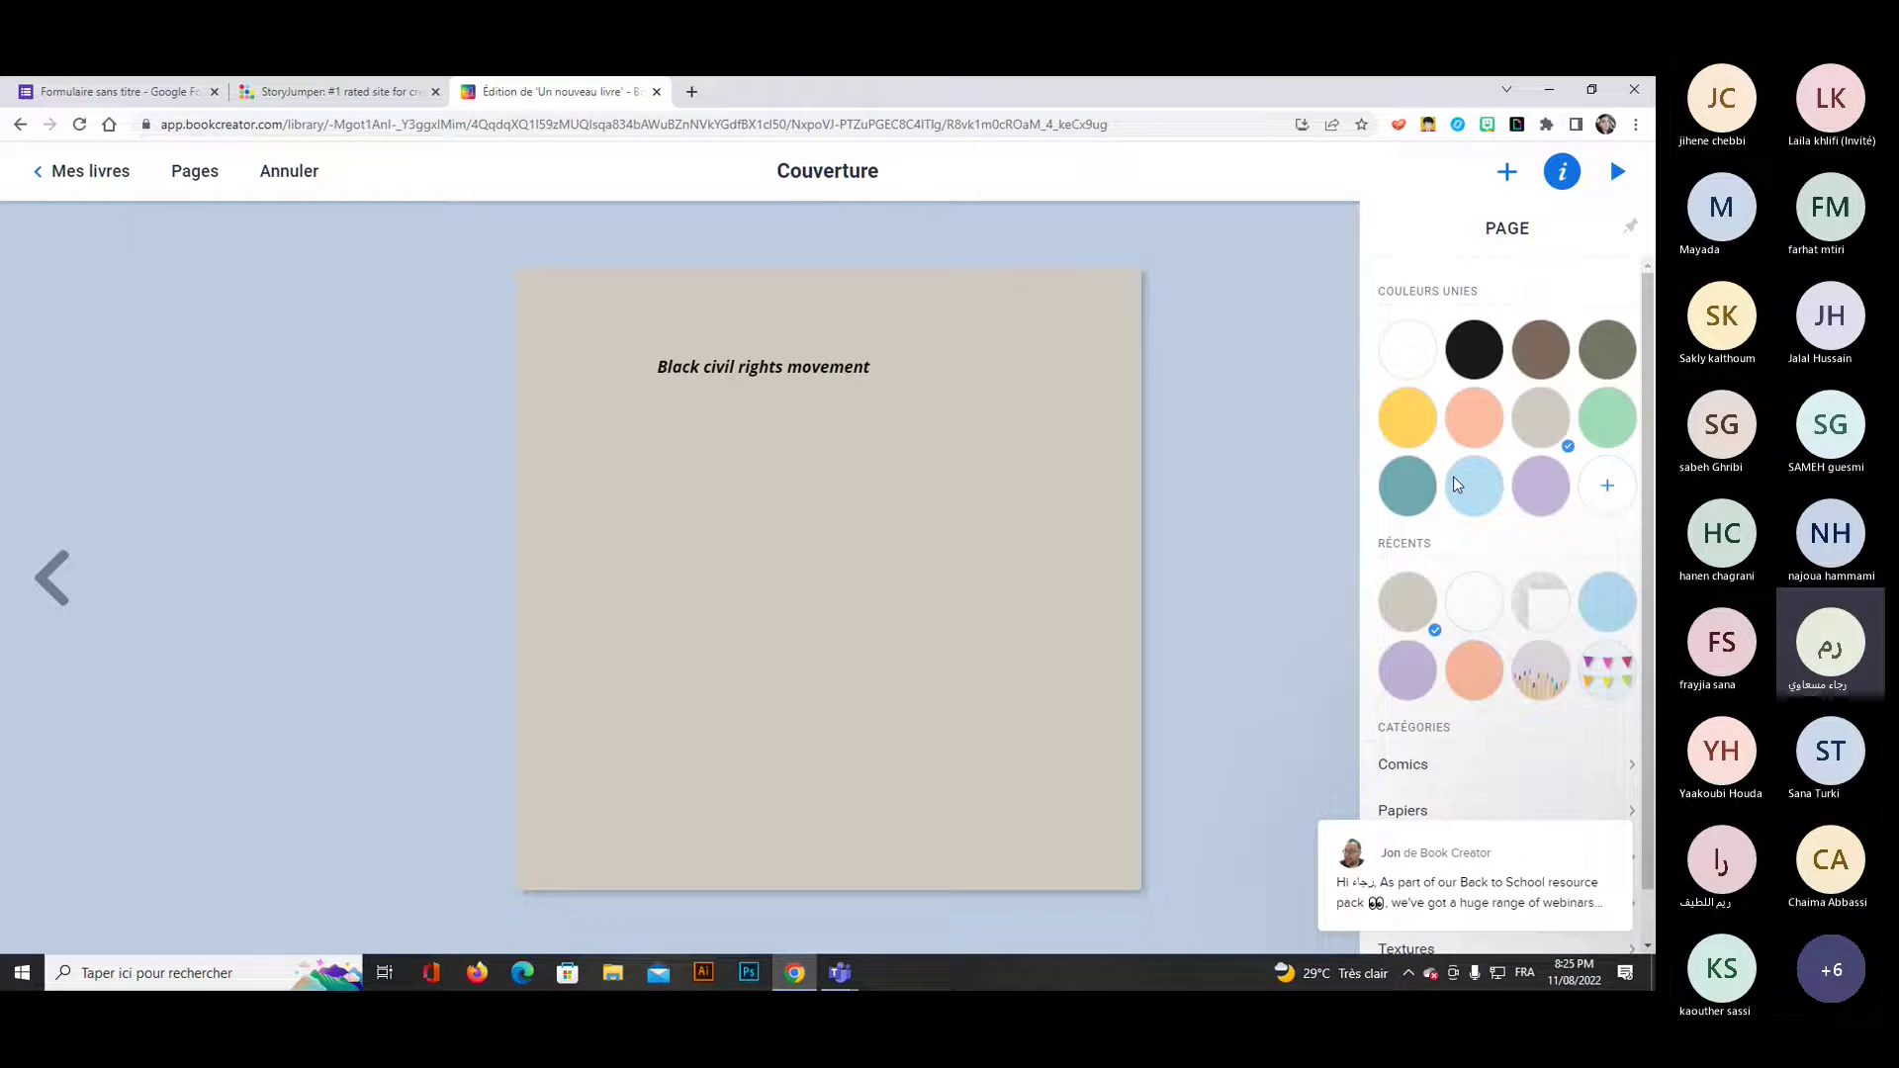
pyautogui.click(958, 420)
pyautogui.click(884, 386)
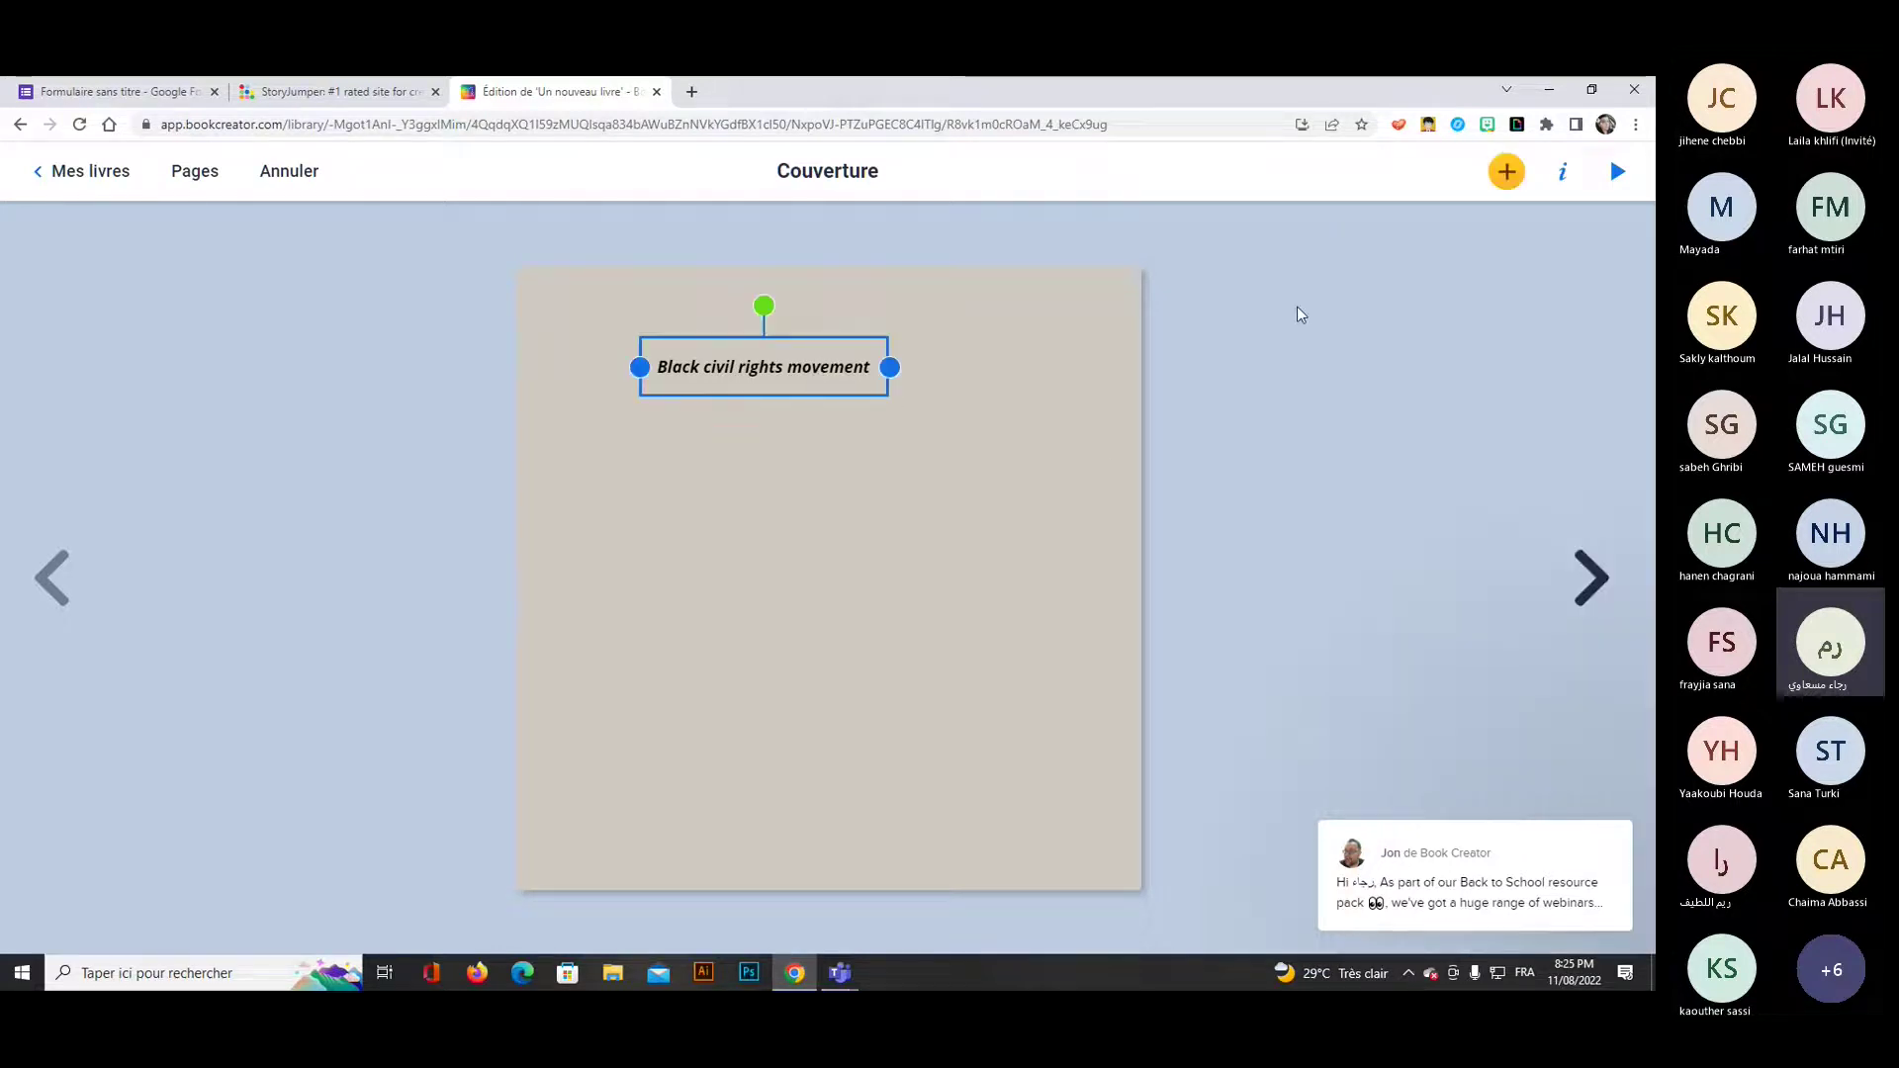
# Enlarge the title to size 48, centre-align it, and widen its box.
pyautogui.click(1562, 179)
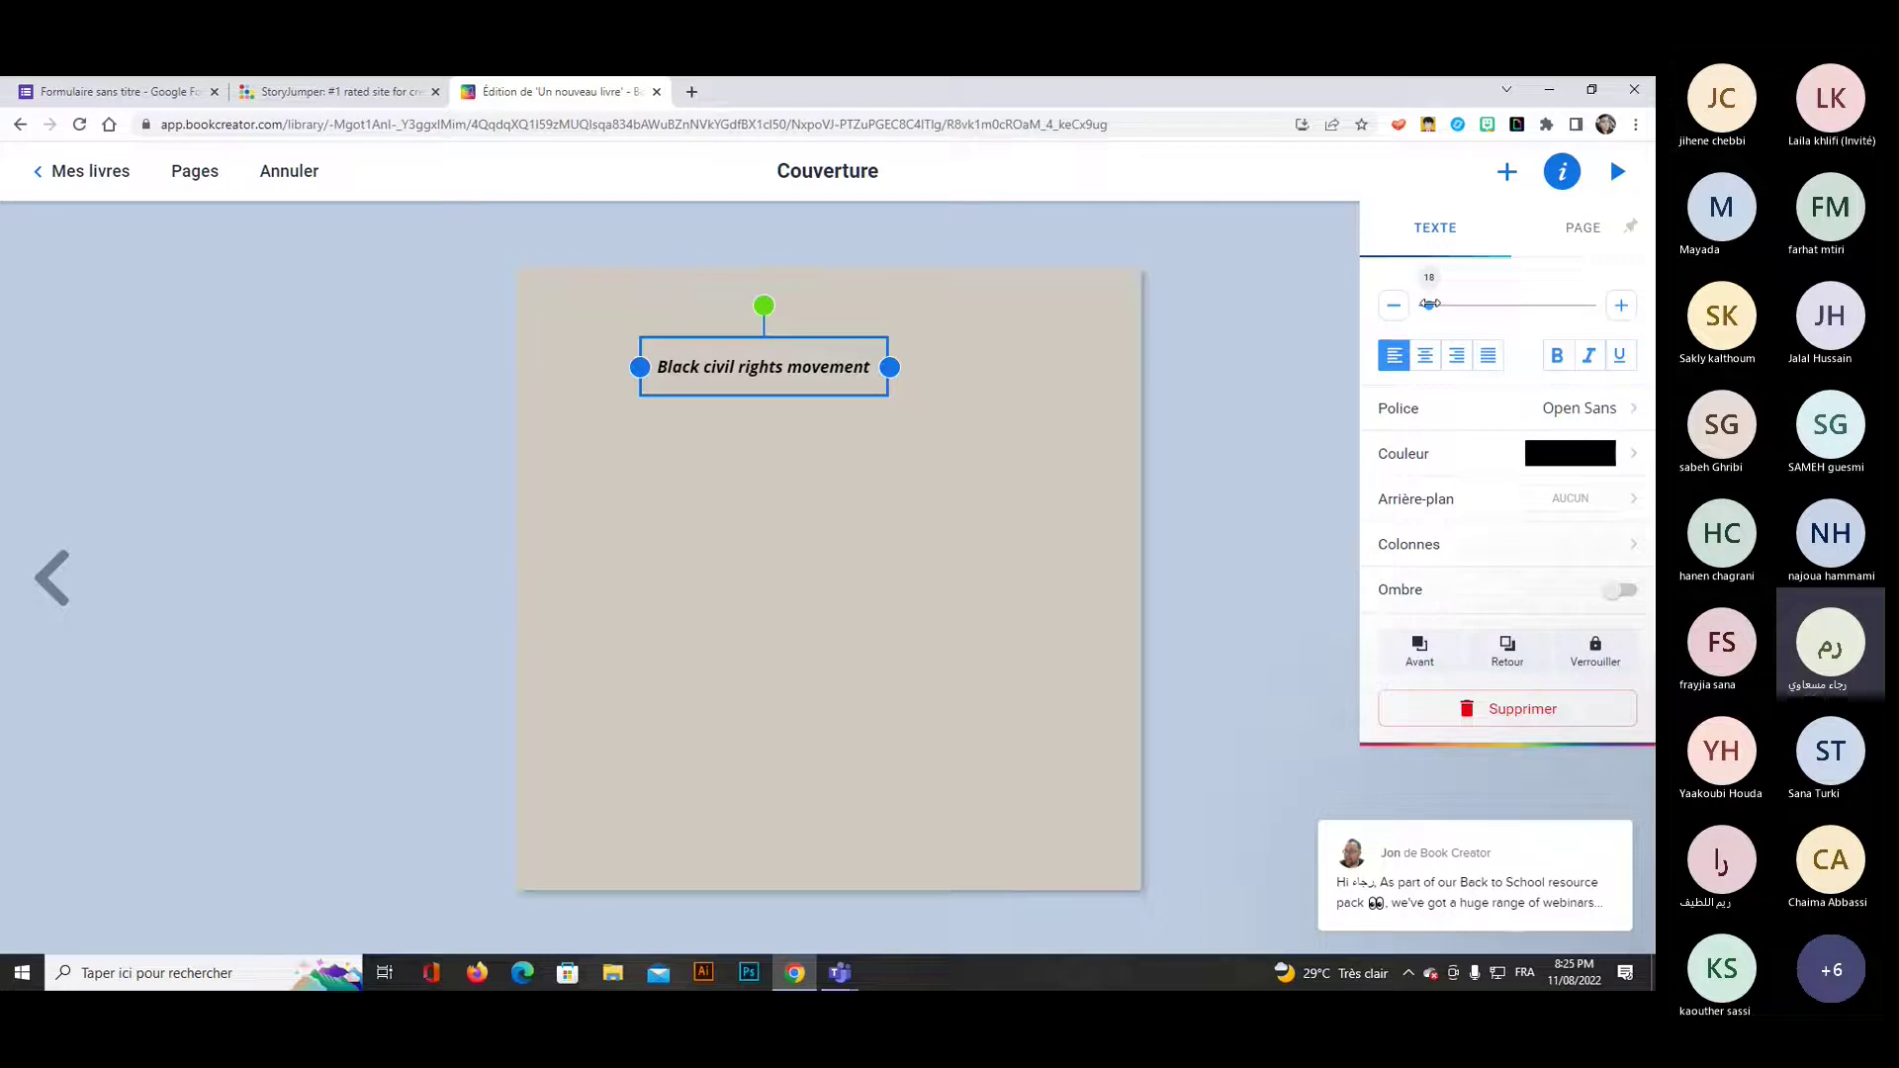
pyautogui.moveTo(1430, 304); pyautogui.dragTo(1456, 305)
pyautogui.click(1425, 355)
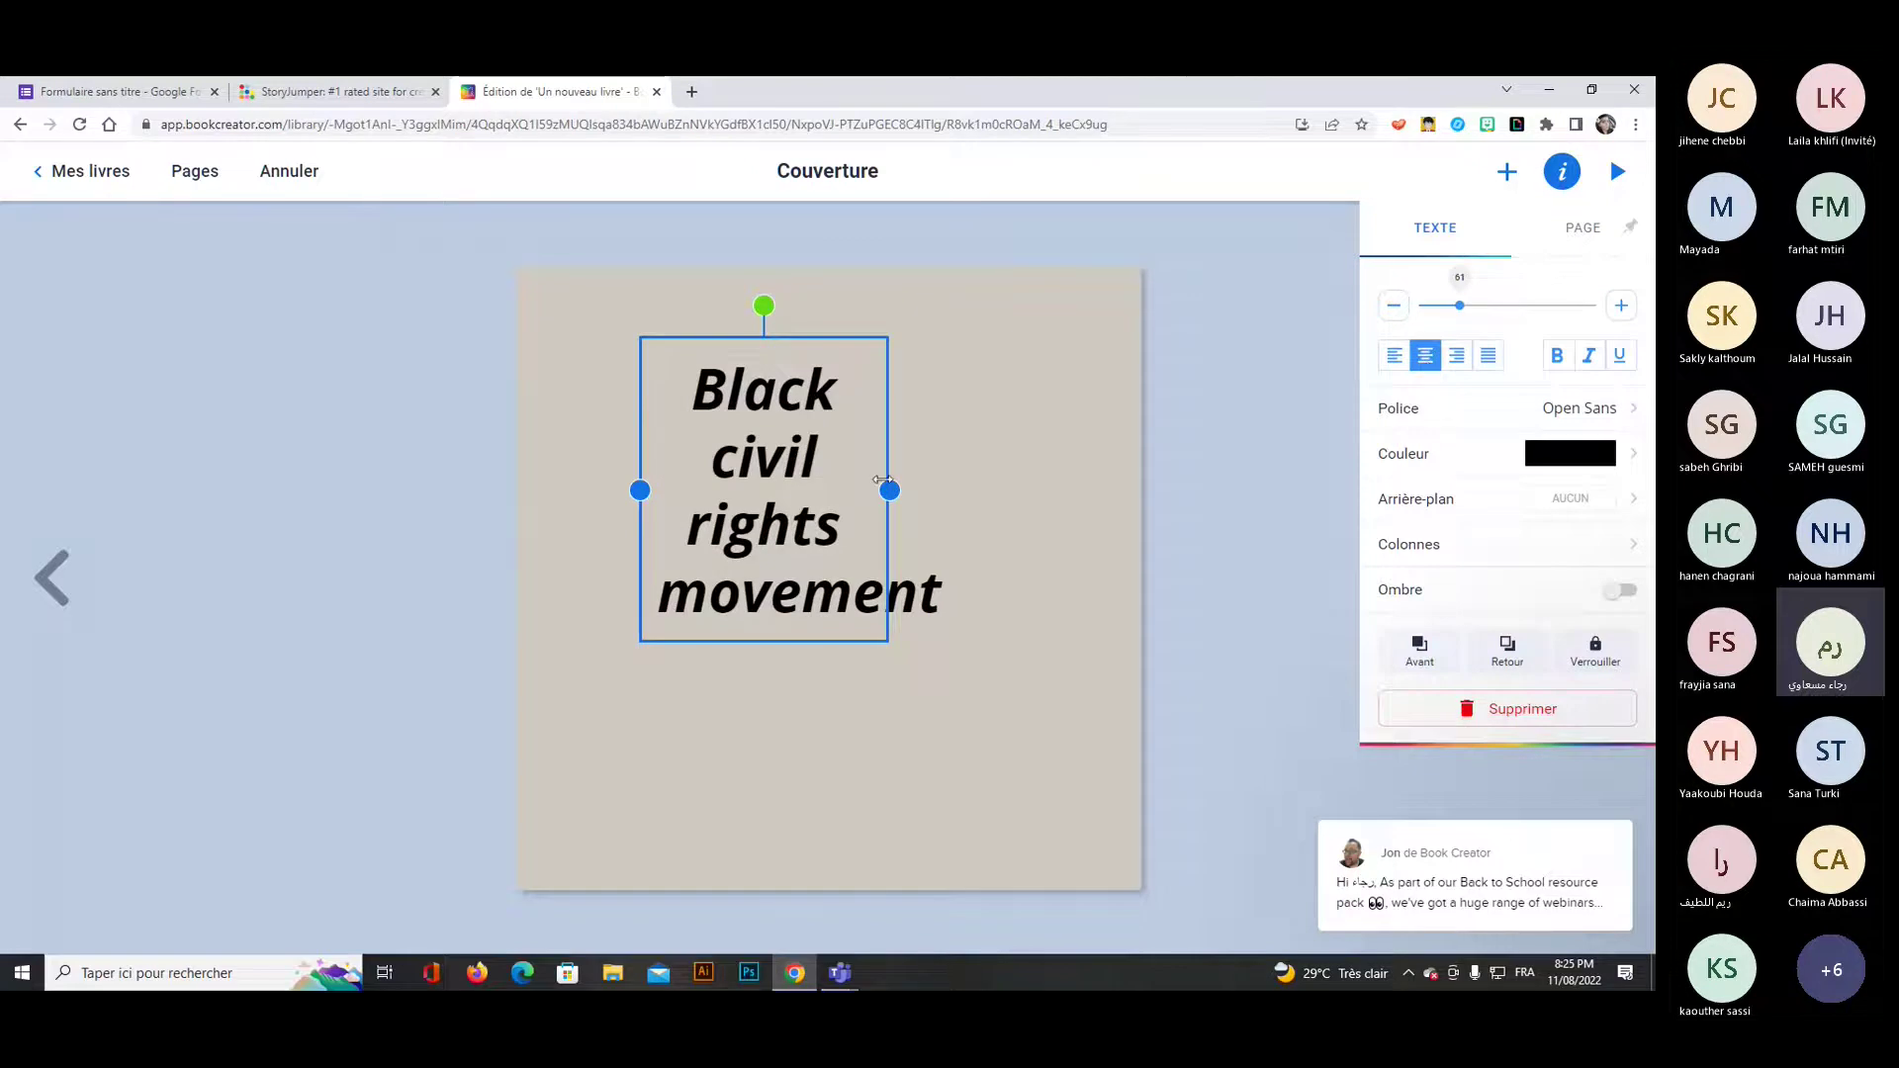
pyautogui.moveTo(883, 479); pyautogui.dragTo(1012, 526)
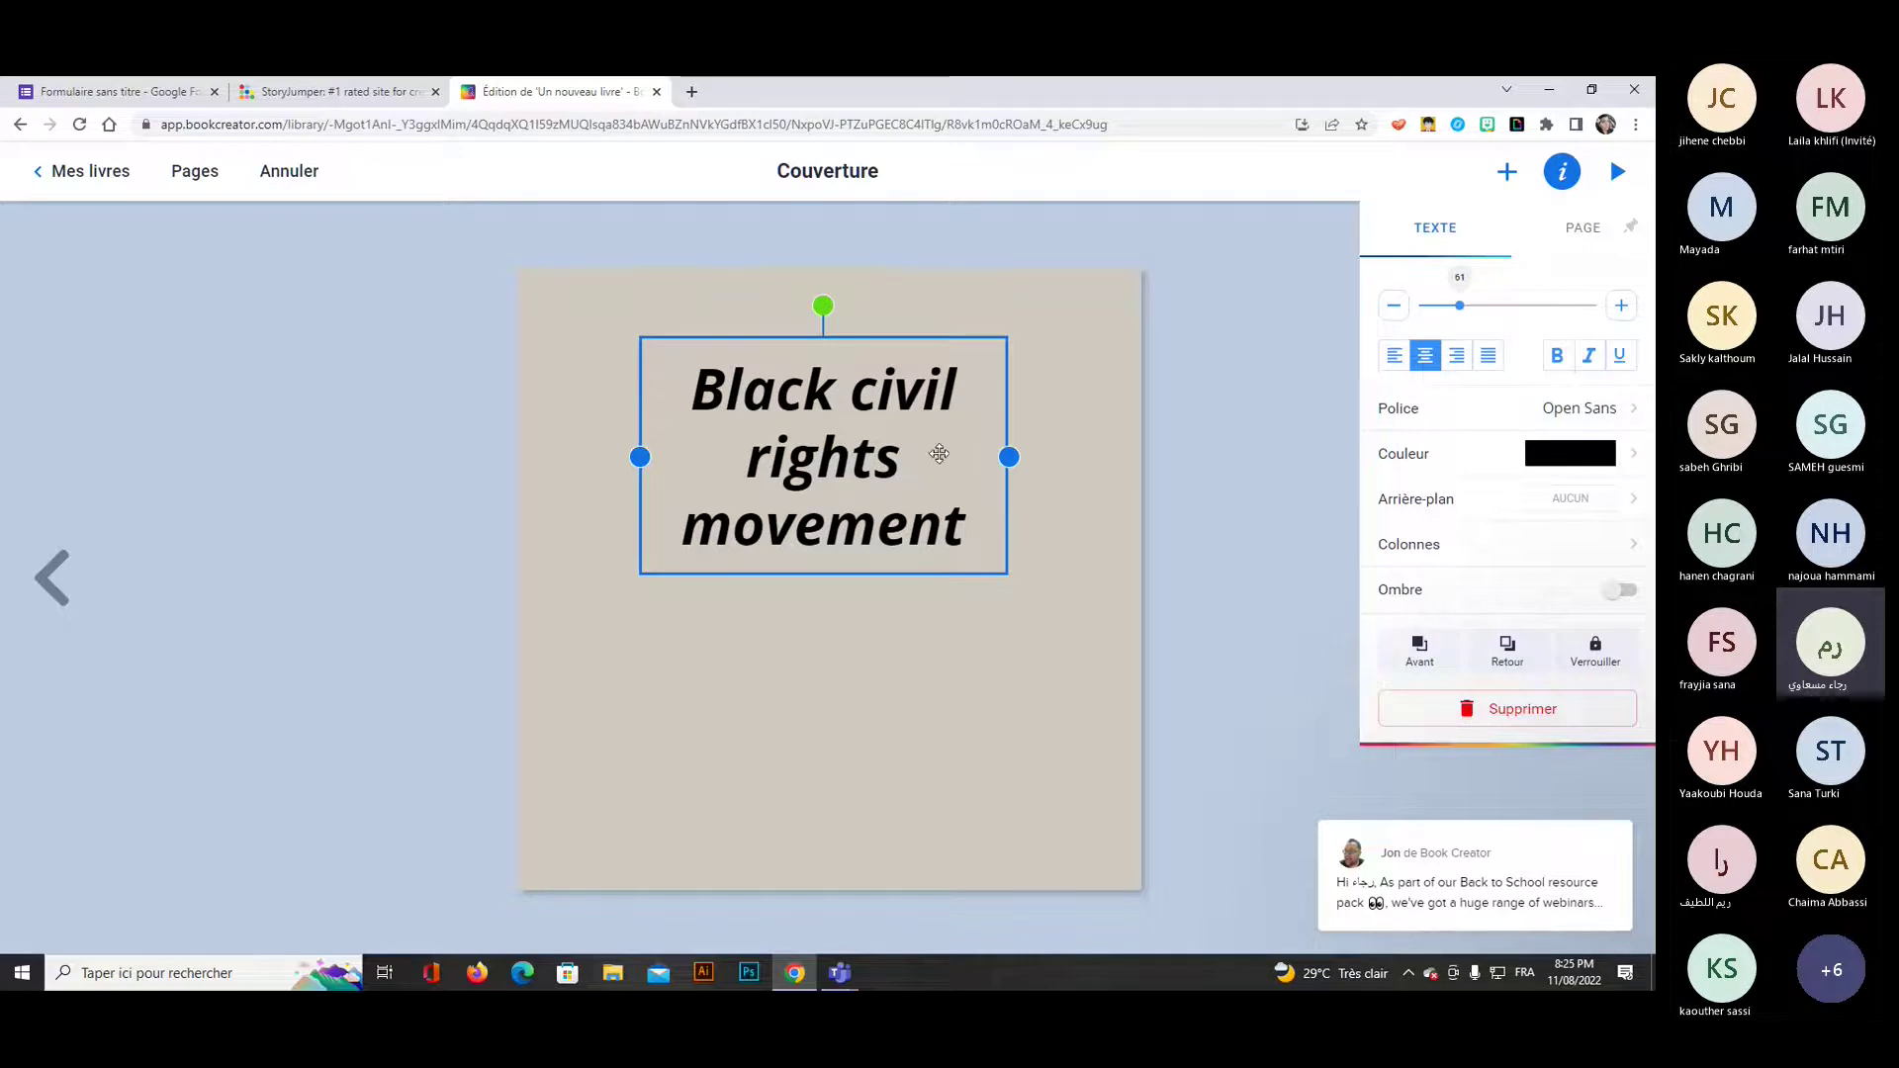
# Set the title font to Alfa Slab One, colour it purple, and add a drop shadow.
pyautogui.click(1580, 414)
pyautogui.click(1441, 327)
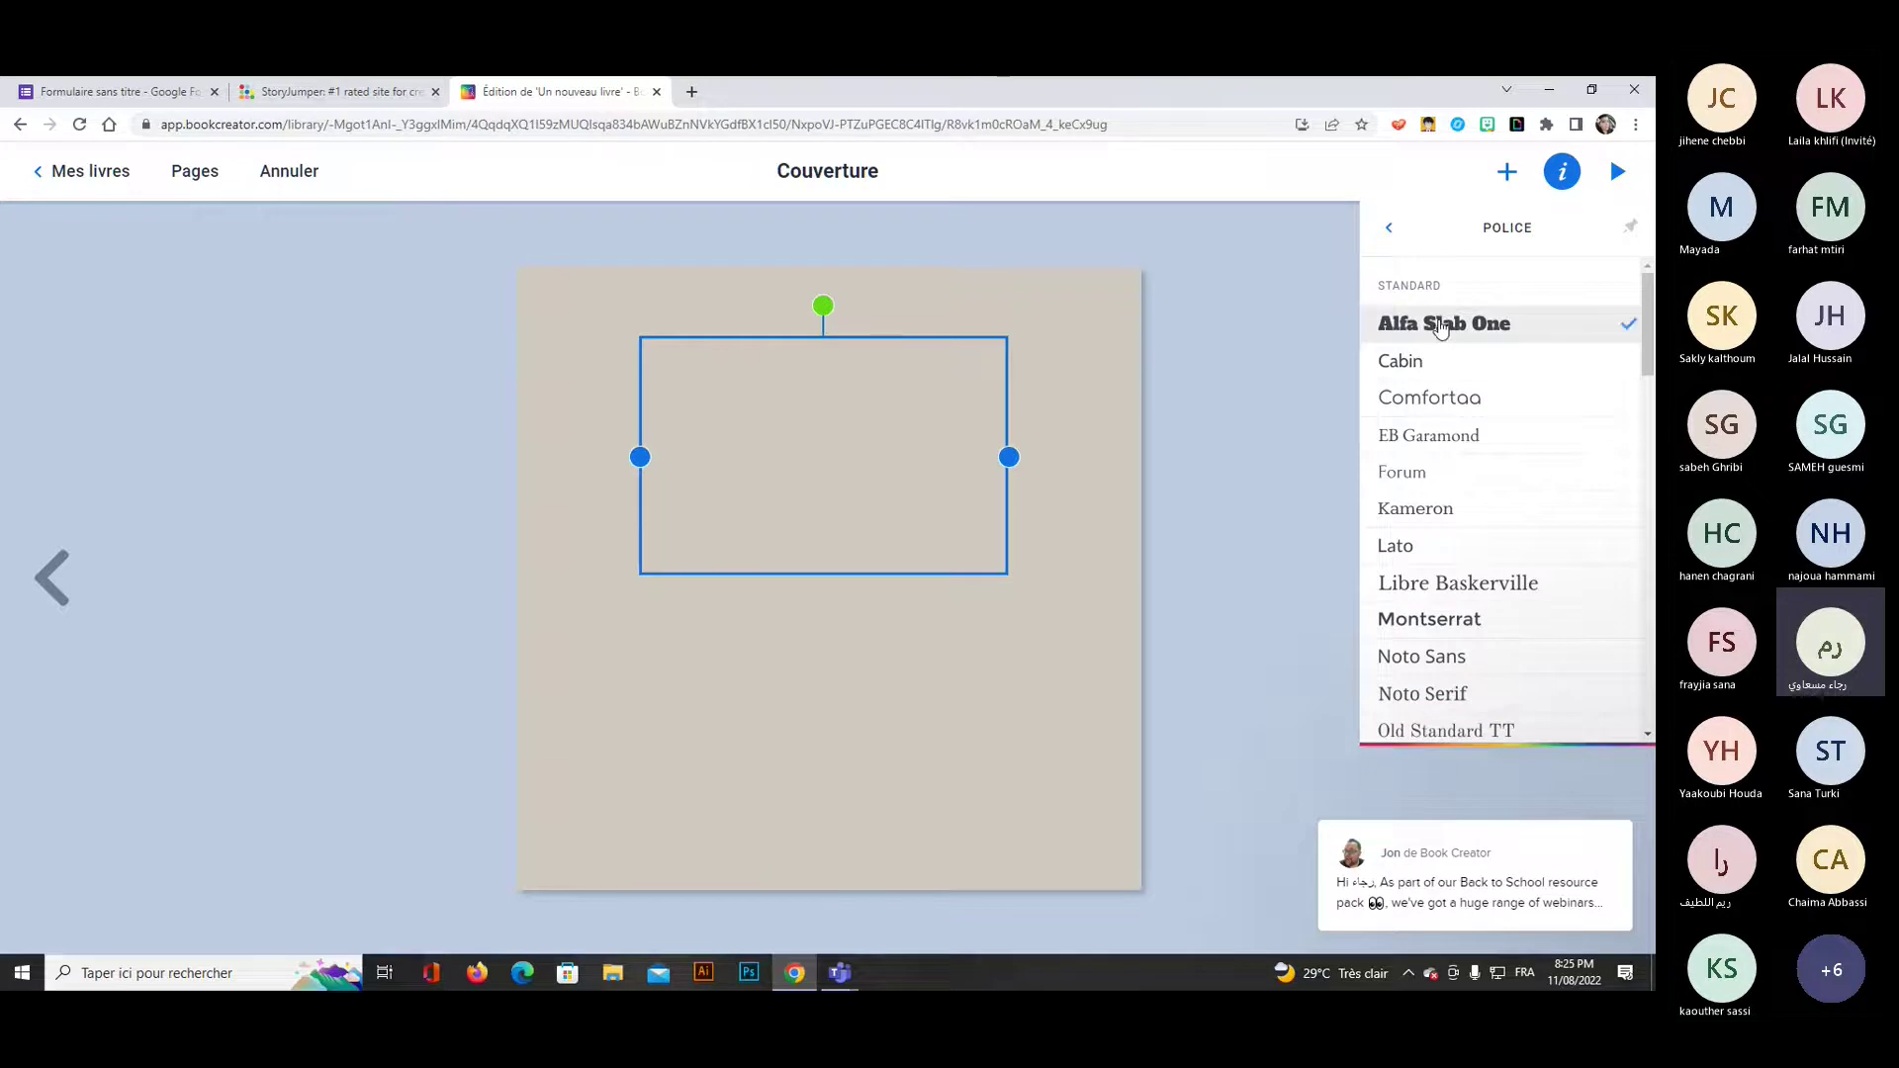
pyautogui.click(1389, 229)
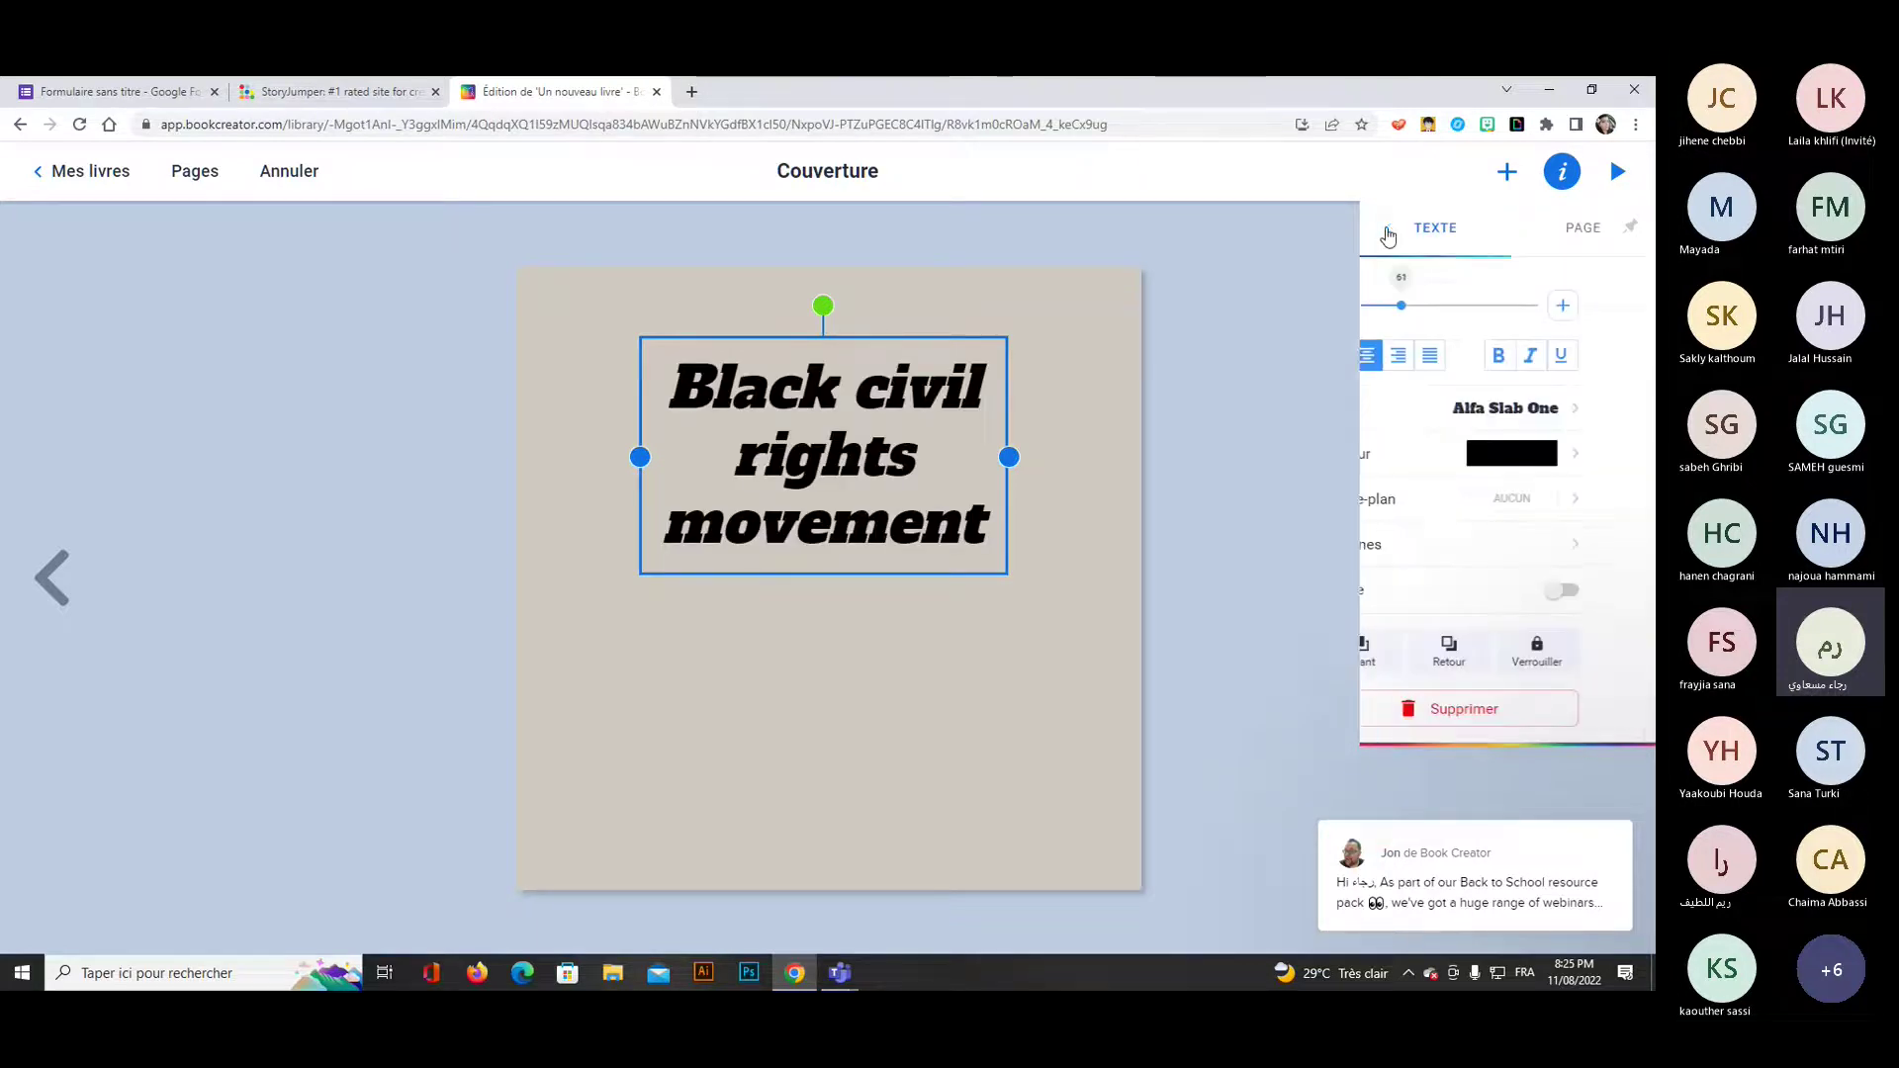
pyautogui.click(1538, 465)
pyautogui.click(1536, 448)
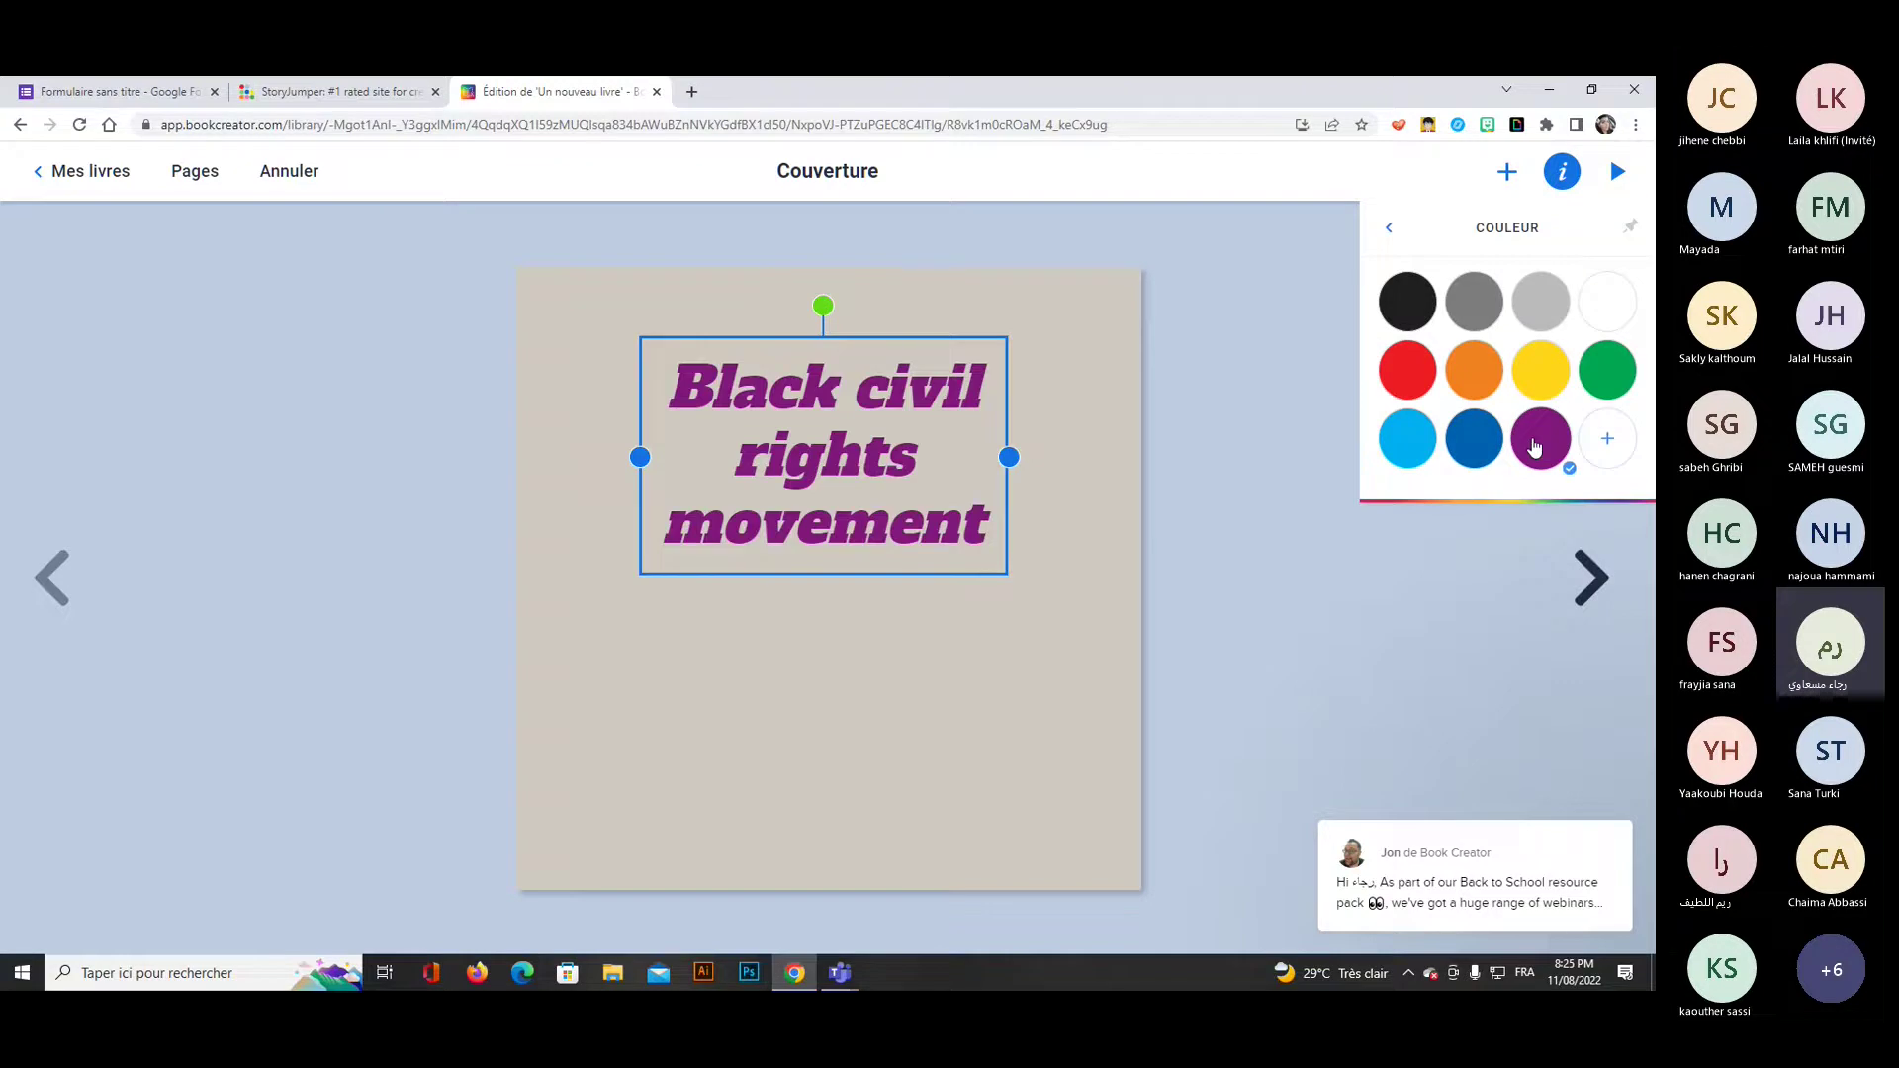
pyautogui.click(1389, 229)
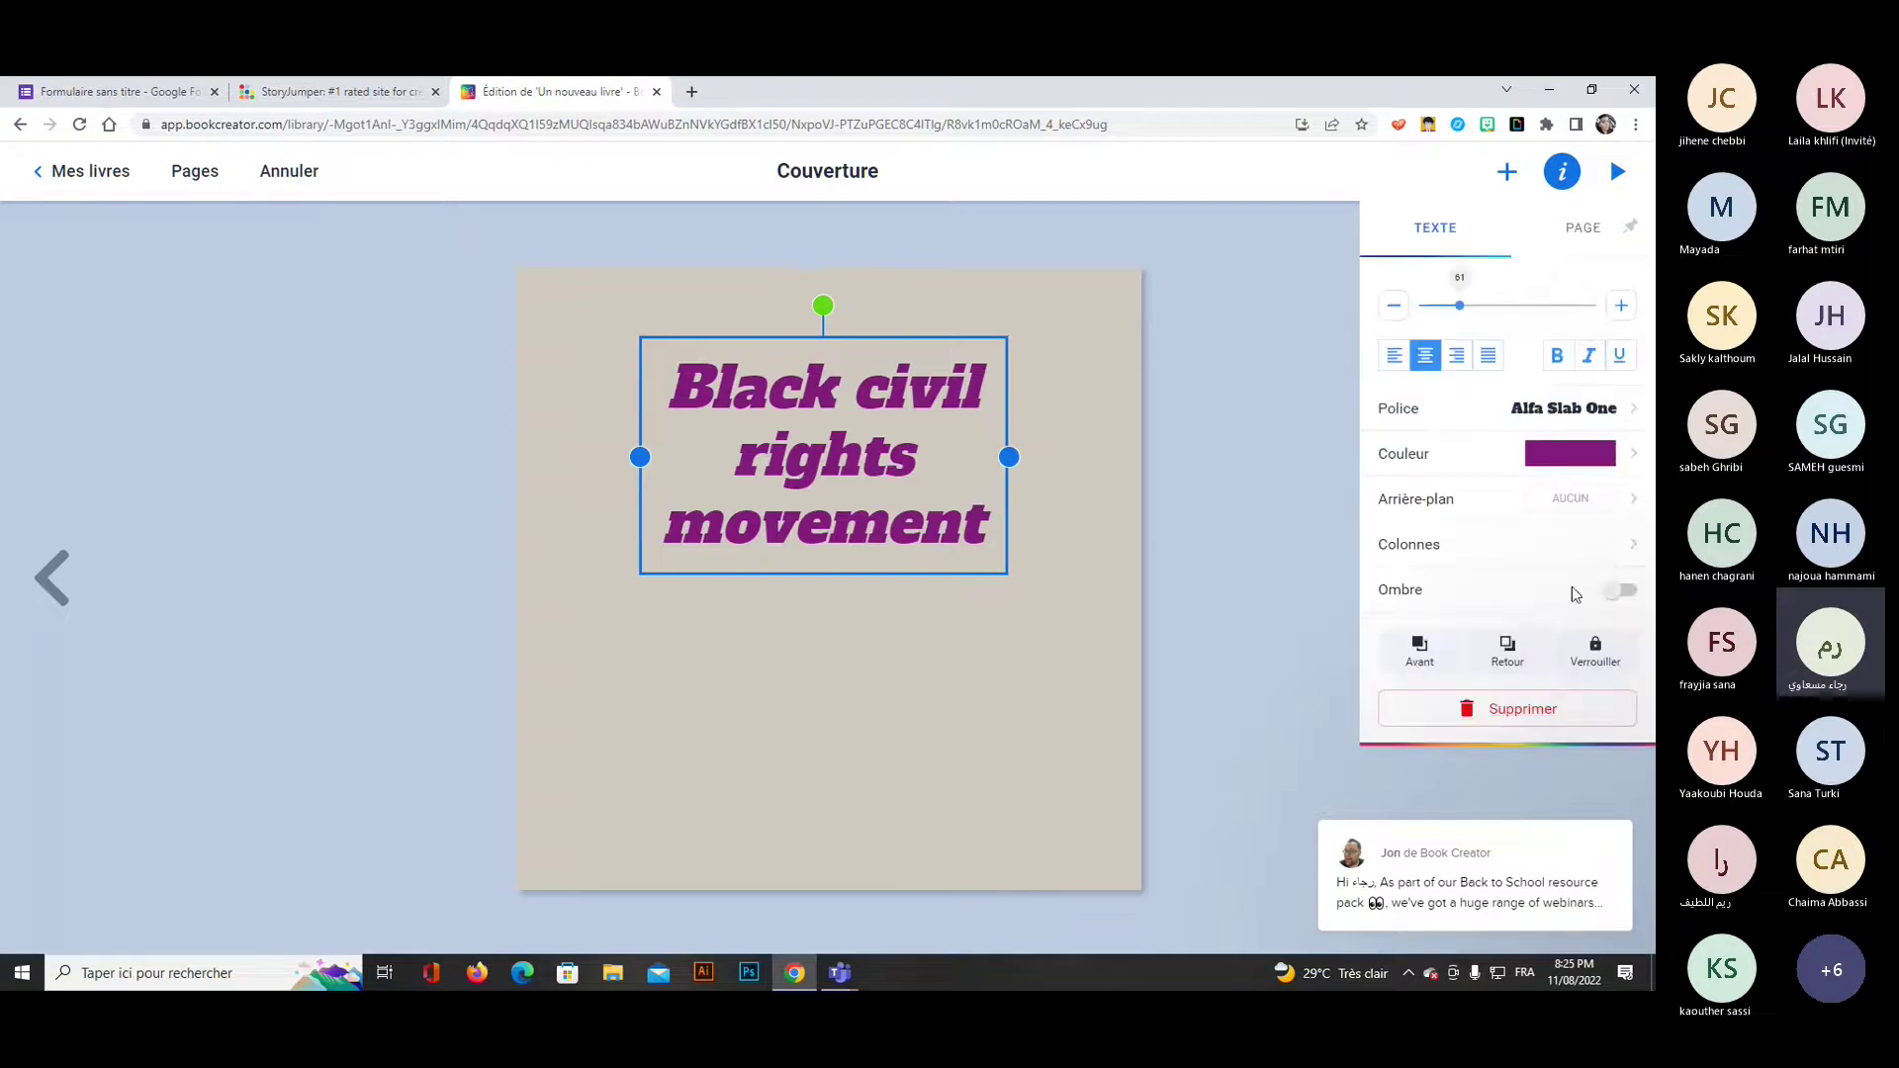
pyautogui.click(1625, 592)
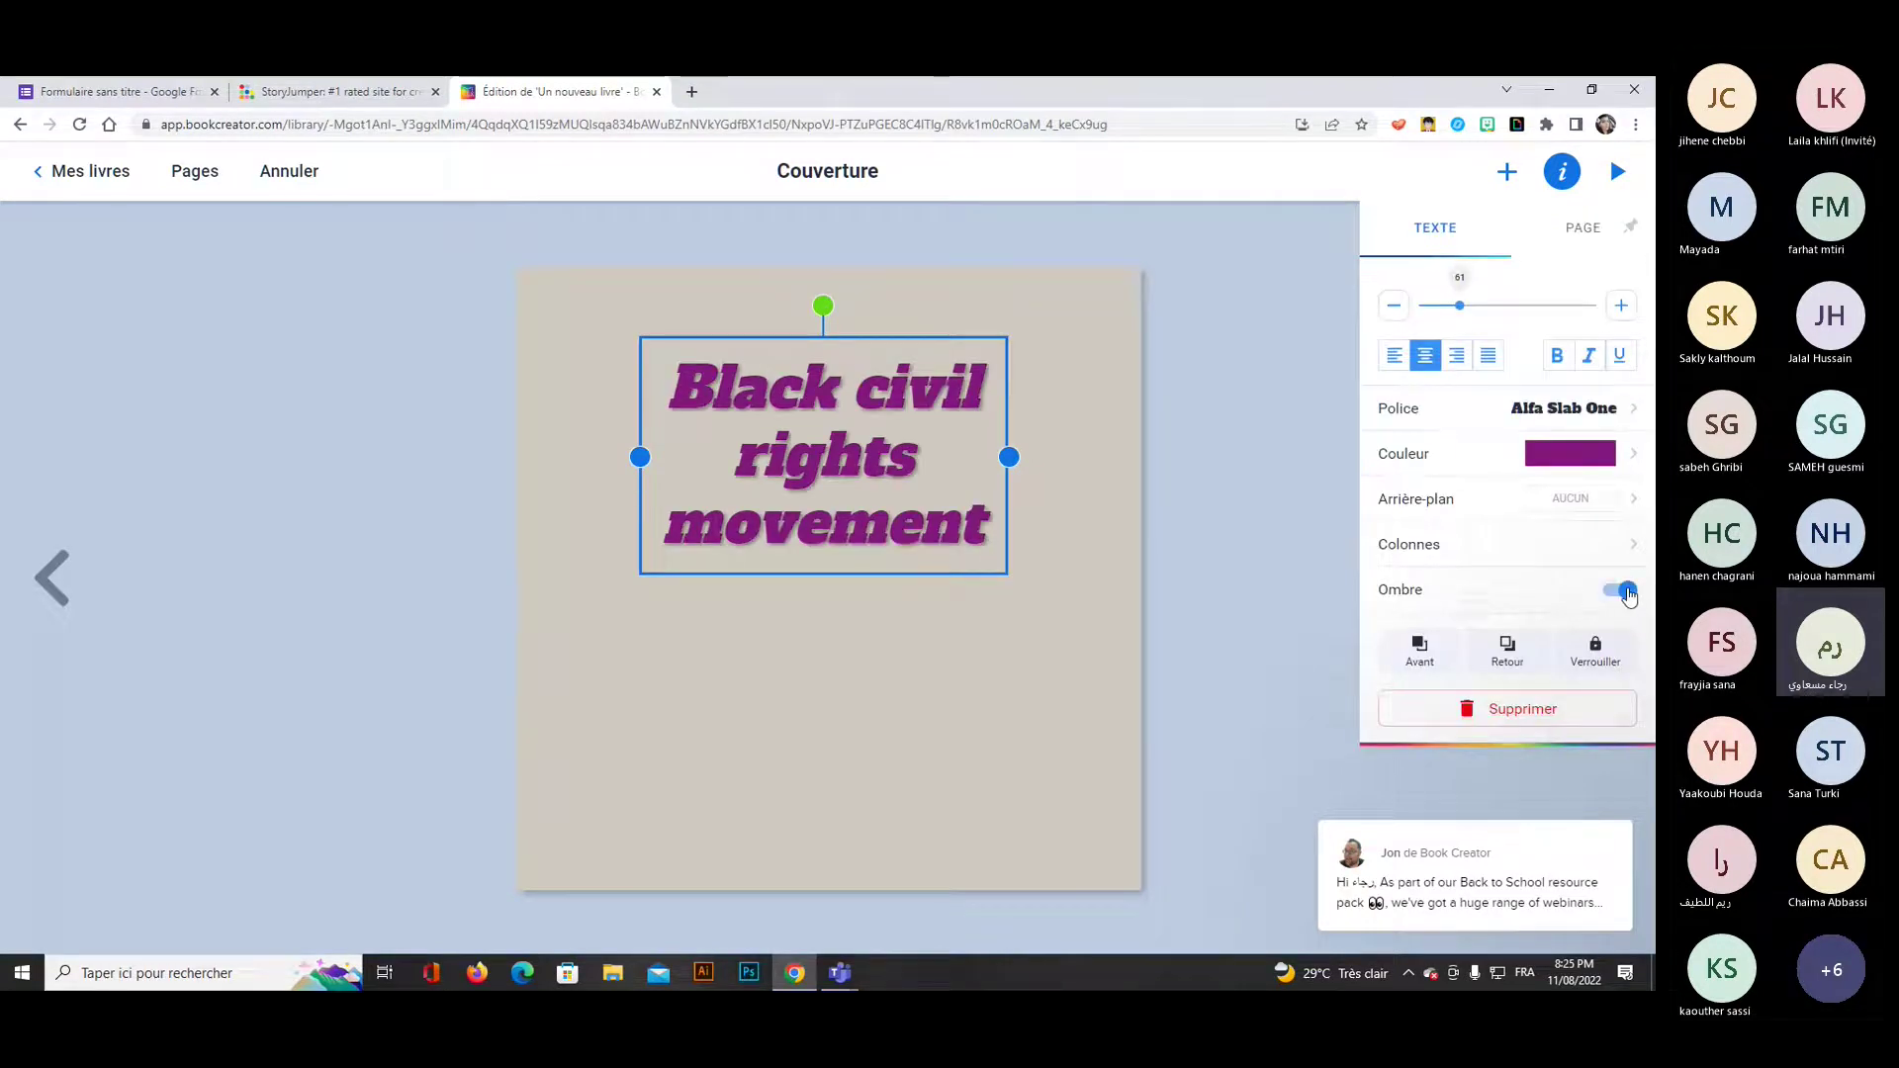
pyautogui.click(1089, 496)
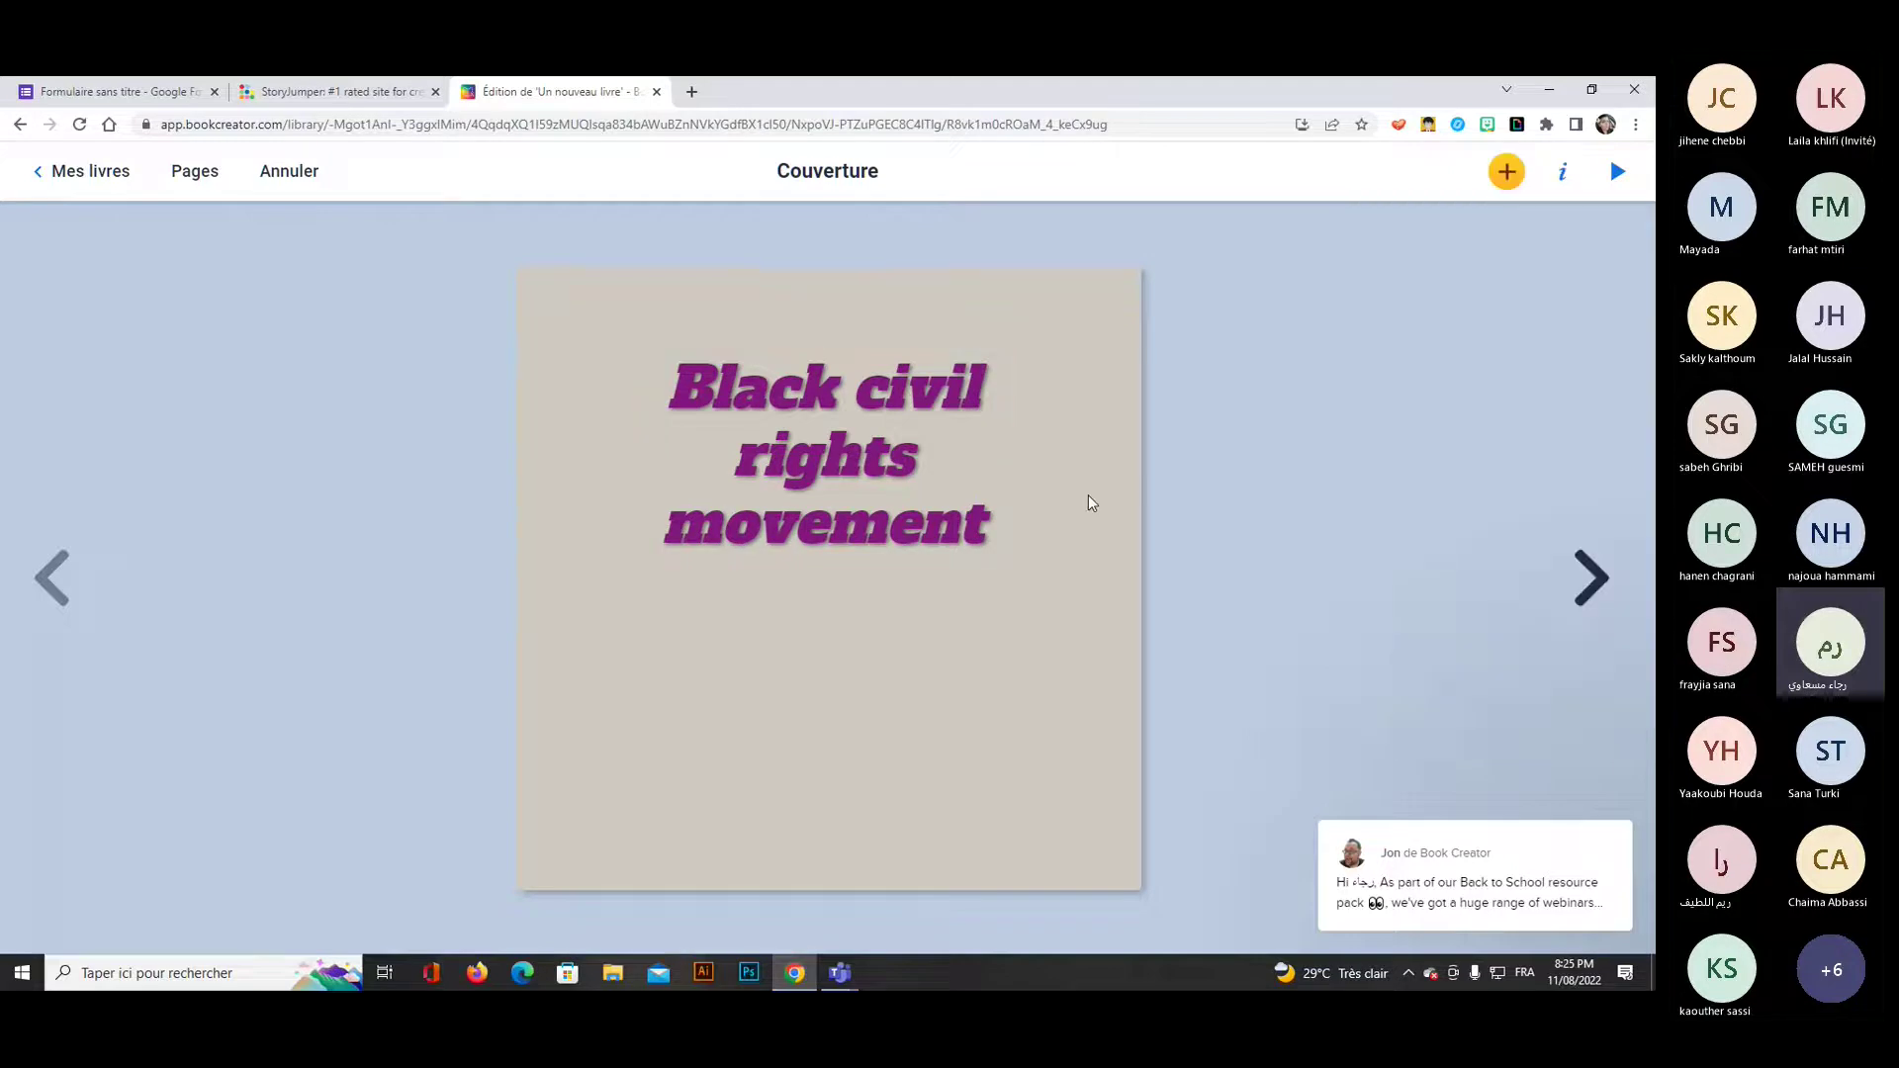
# Drag the cover title down toward the page centre and move on to page 2.
pyautogui.moveTo(796, 457); pyautogui.dragTo(772, 589)
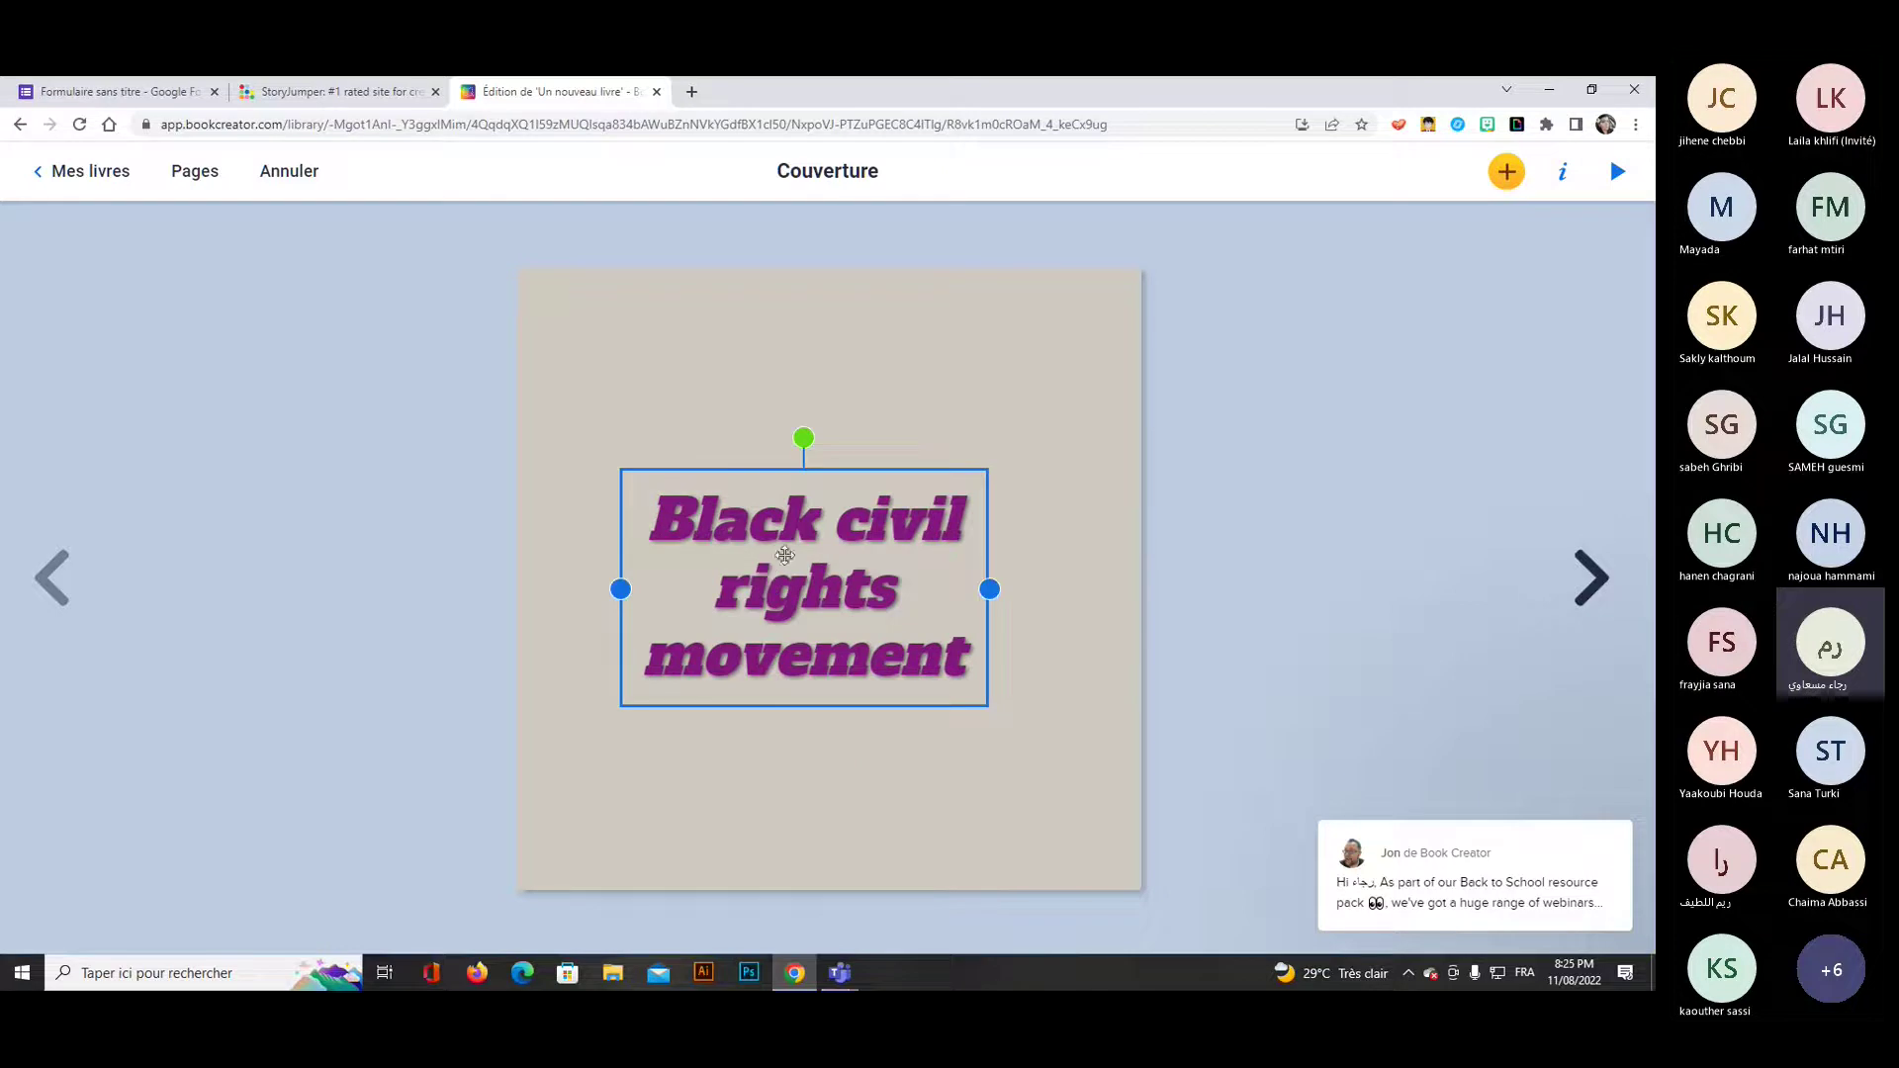
pyautogui.click(1590, 591)
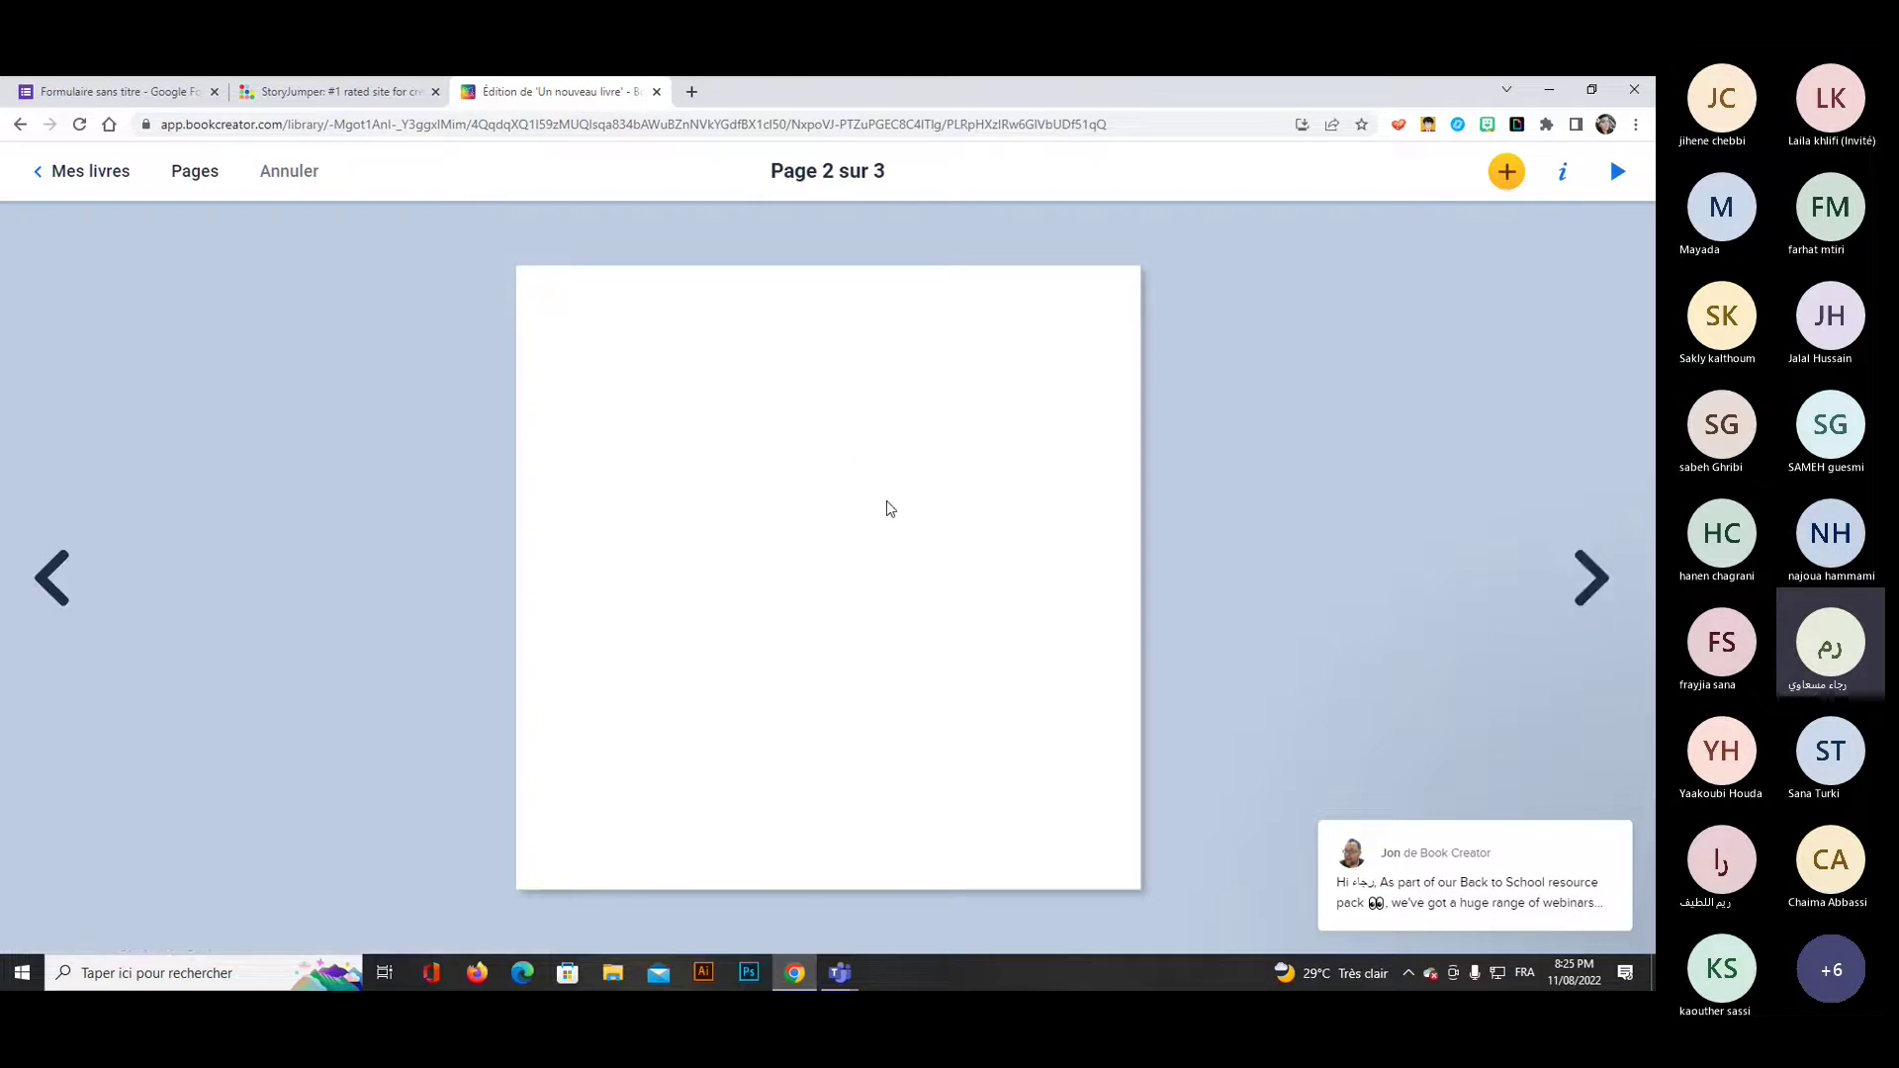
# Search images for 'martin luther king'.
pyautogui.click(1504, 181)
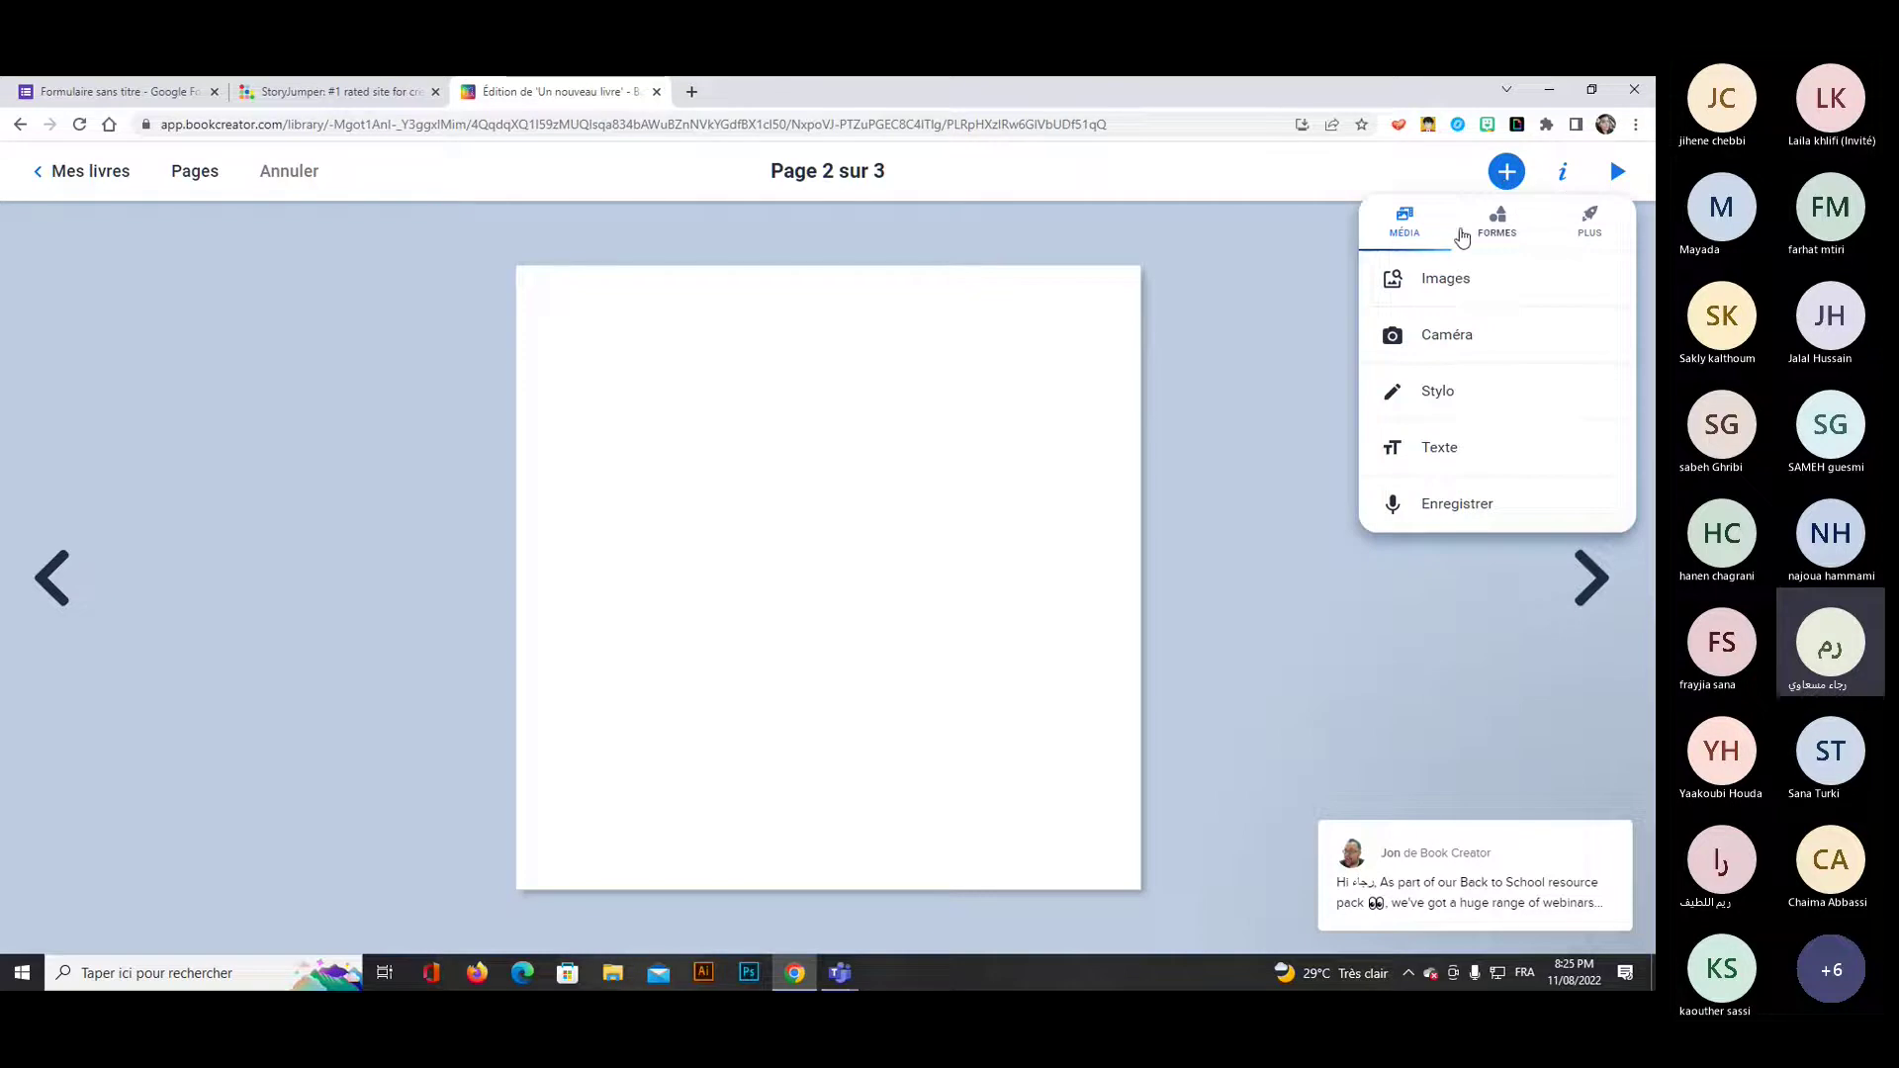
pyautogui.click(1432, 287)
pyautogui.click(686, 574)
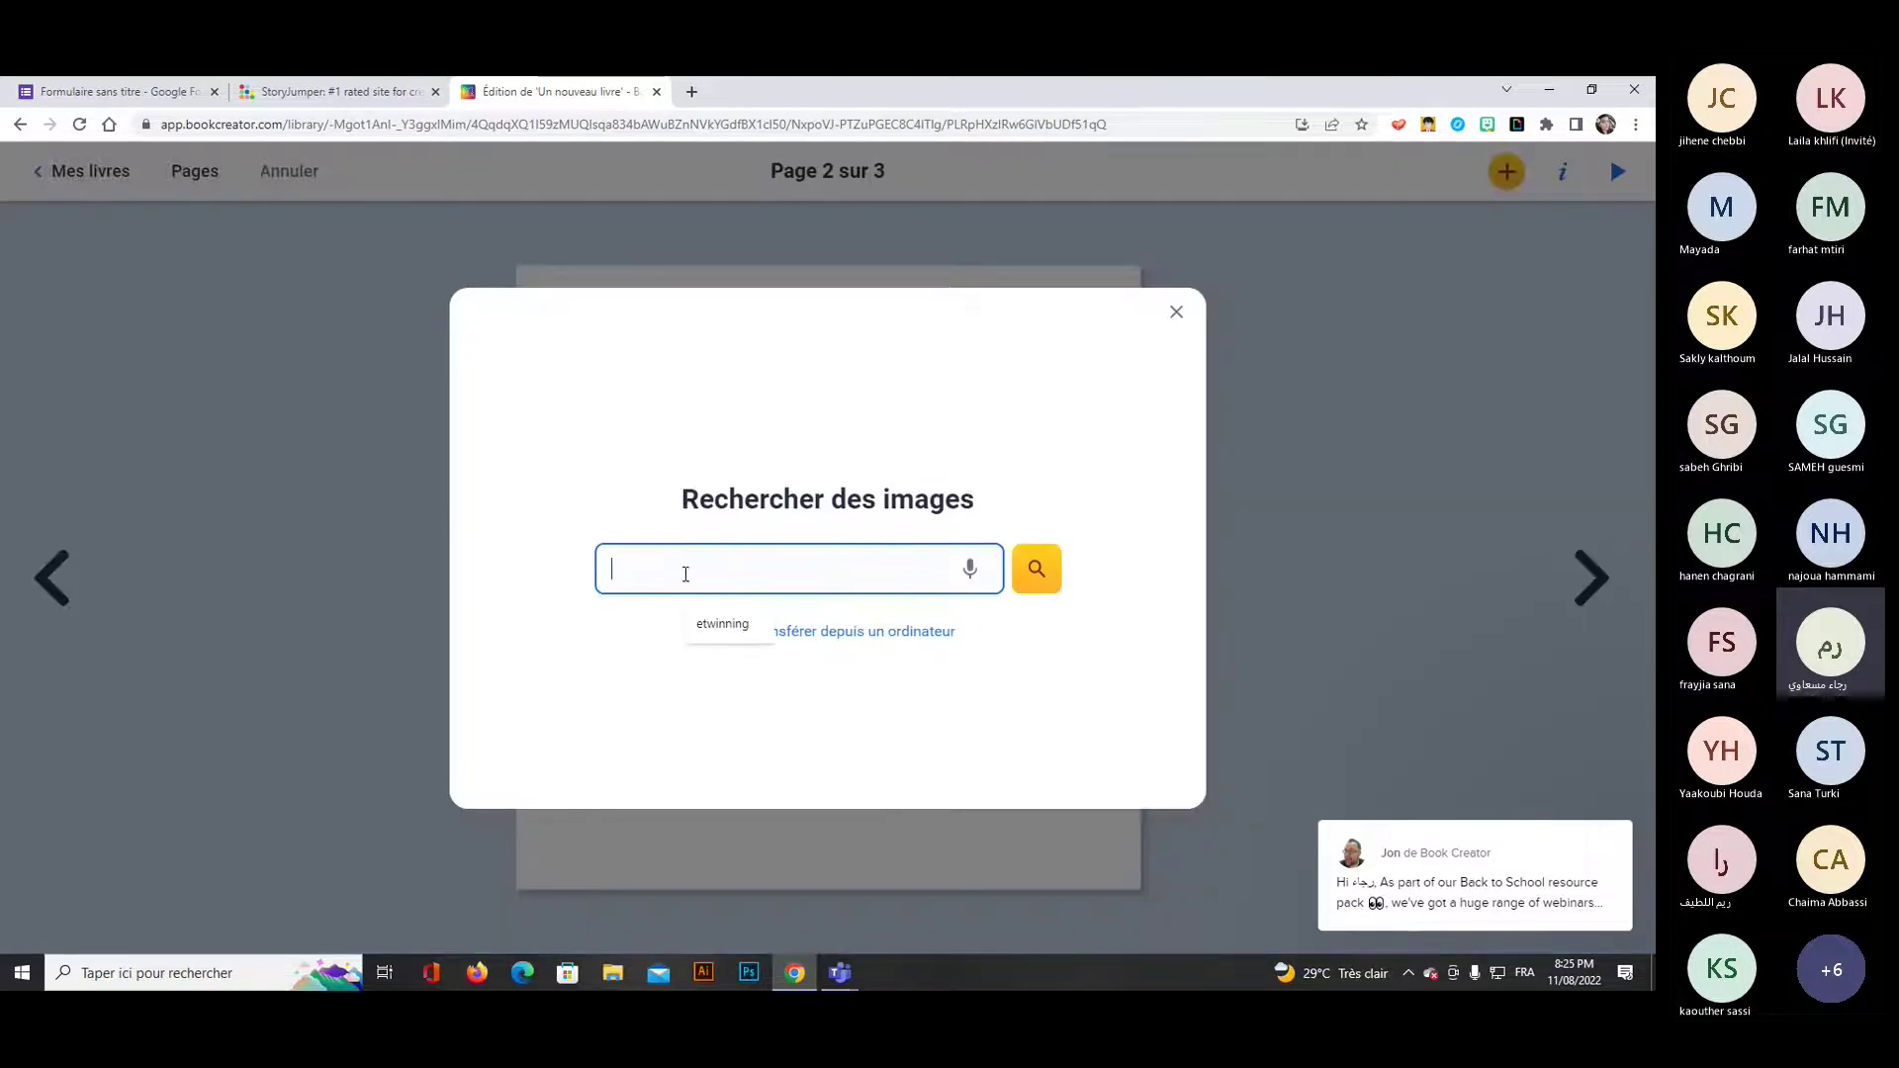
pyautogui.write('martin ')
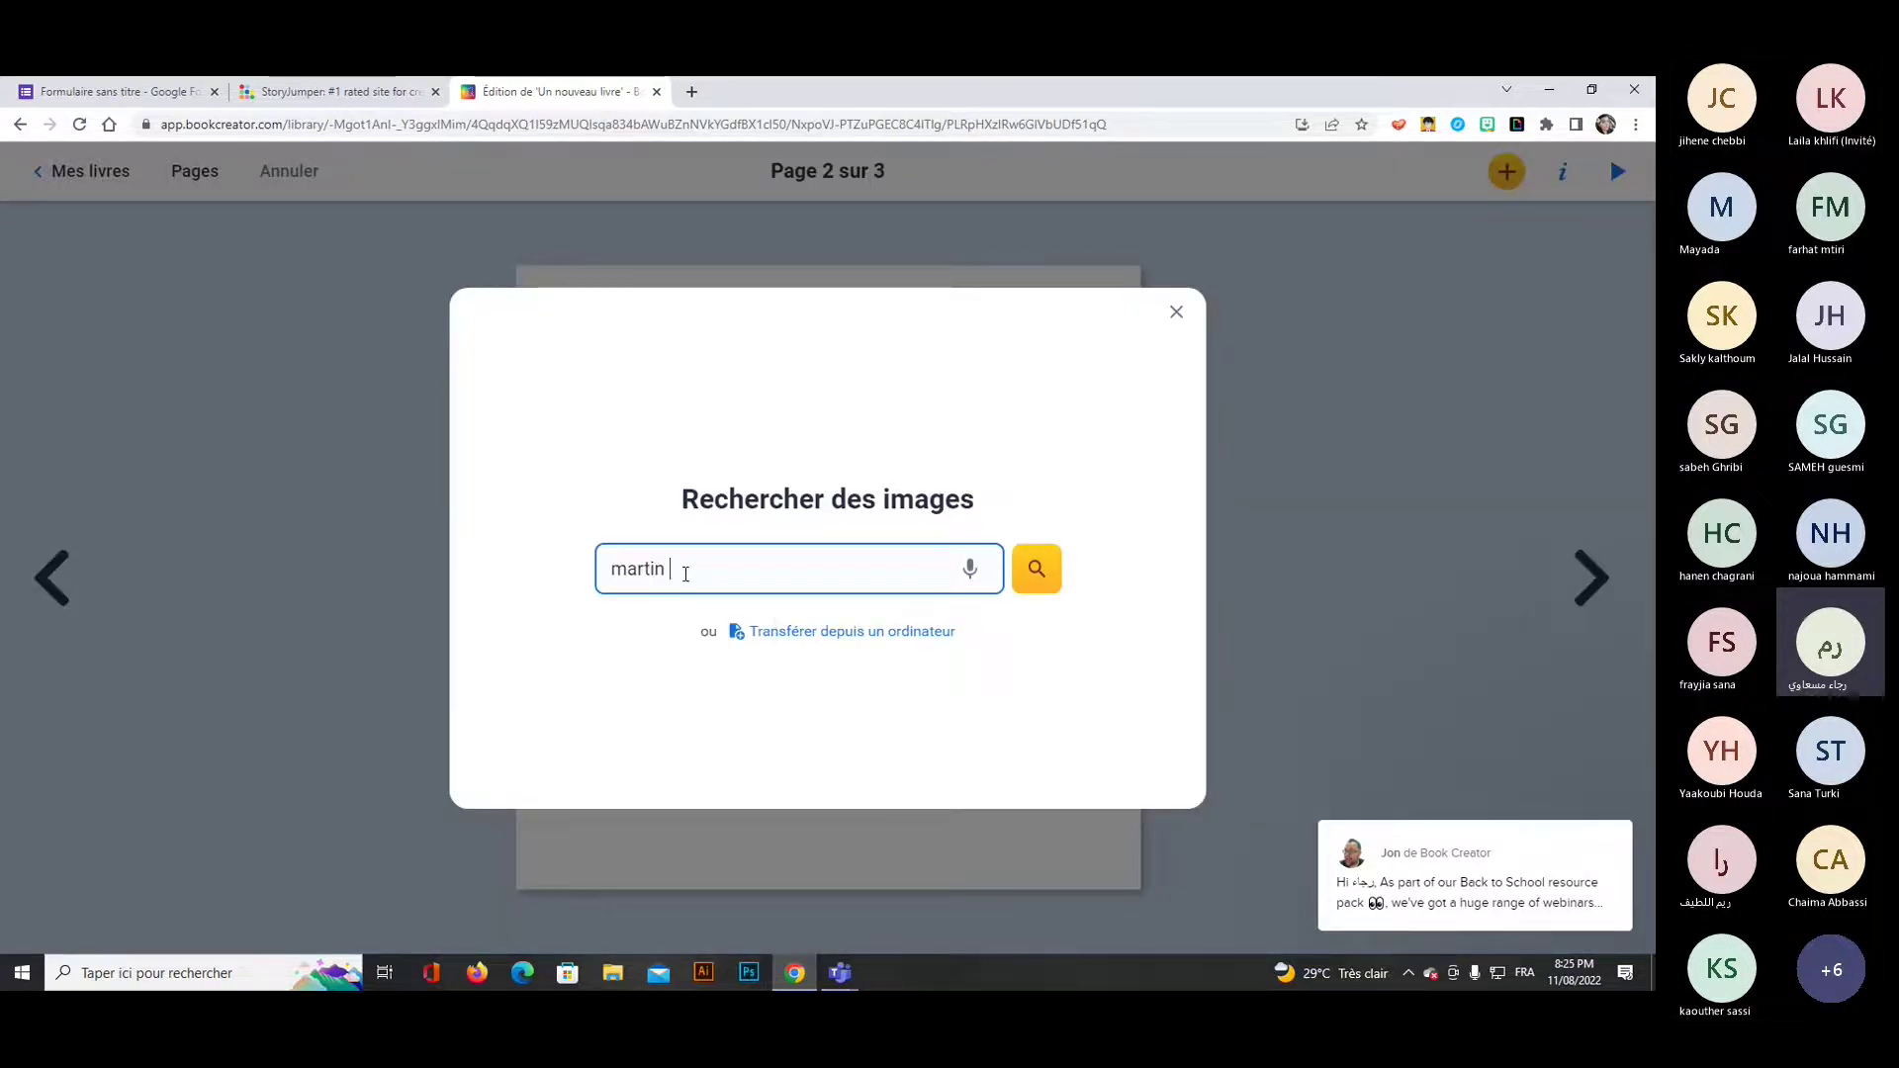
pyautogui.write('mart')
pyautogui.press('BackSpace')
pyautogui.press('BackSpace')
pyautogui.write('luther iking')
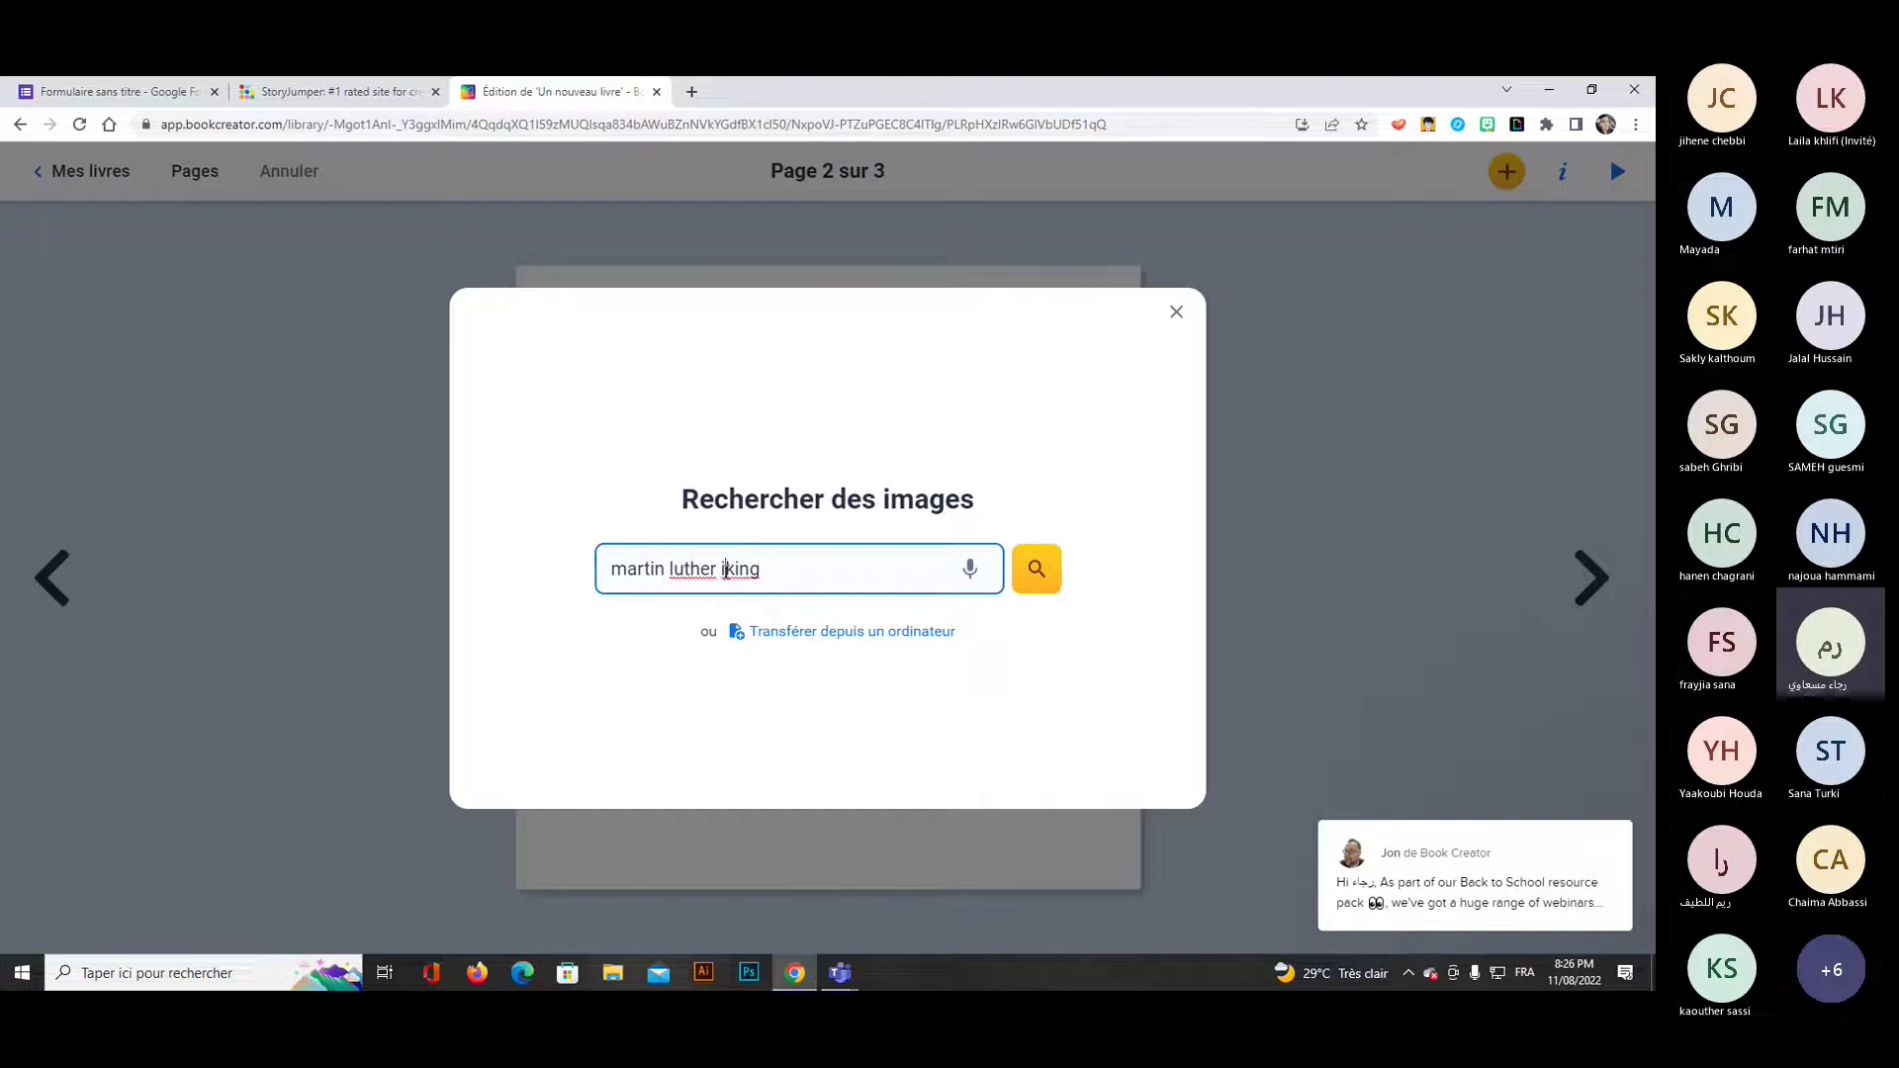
pyautogui.click(725, 571)
pyautogui.press('BackSpace')
pyautogui.click(1039, 574)
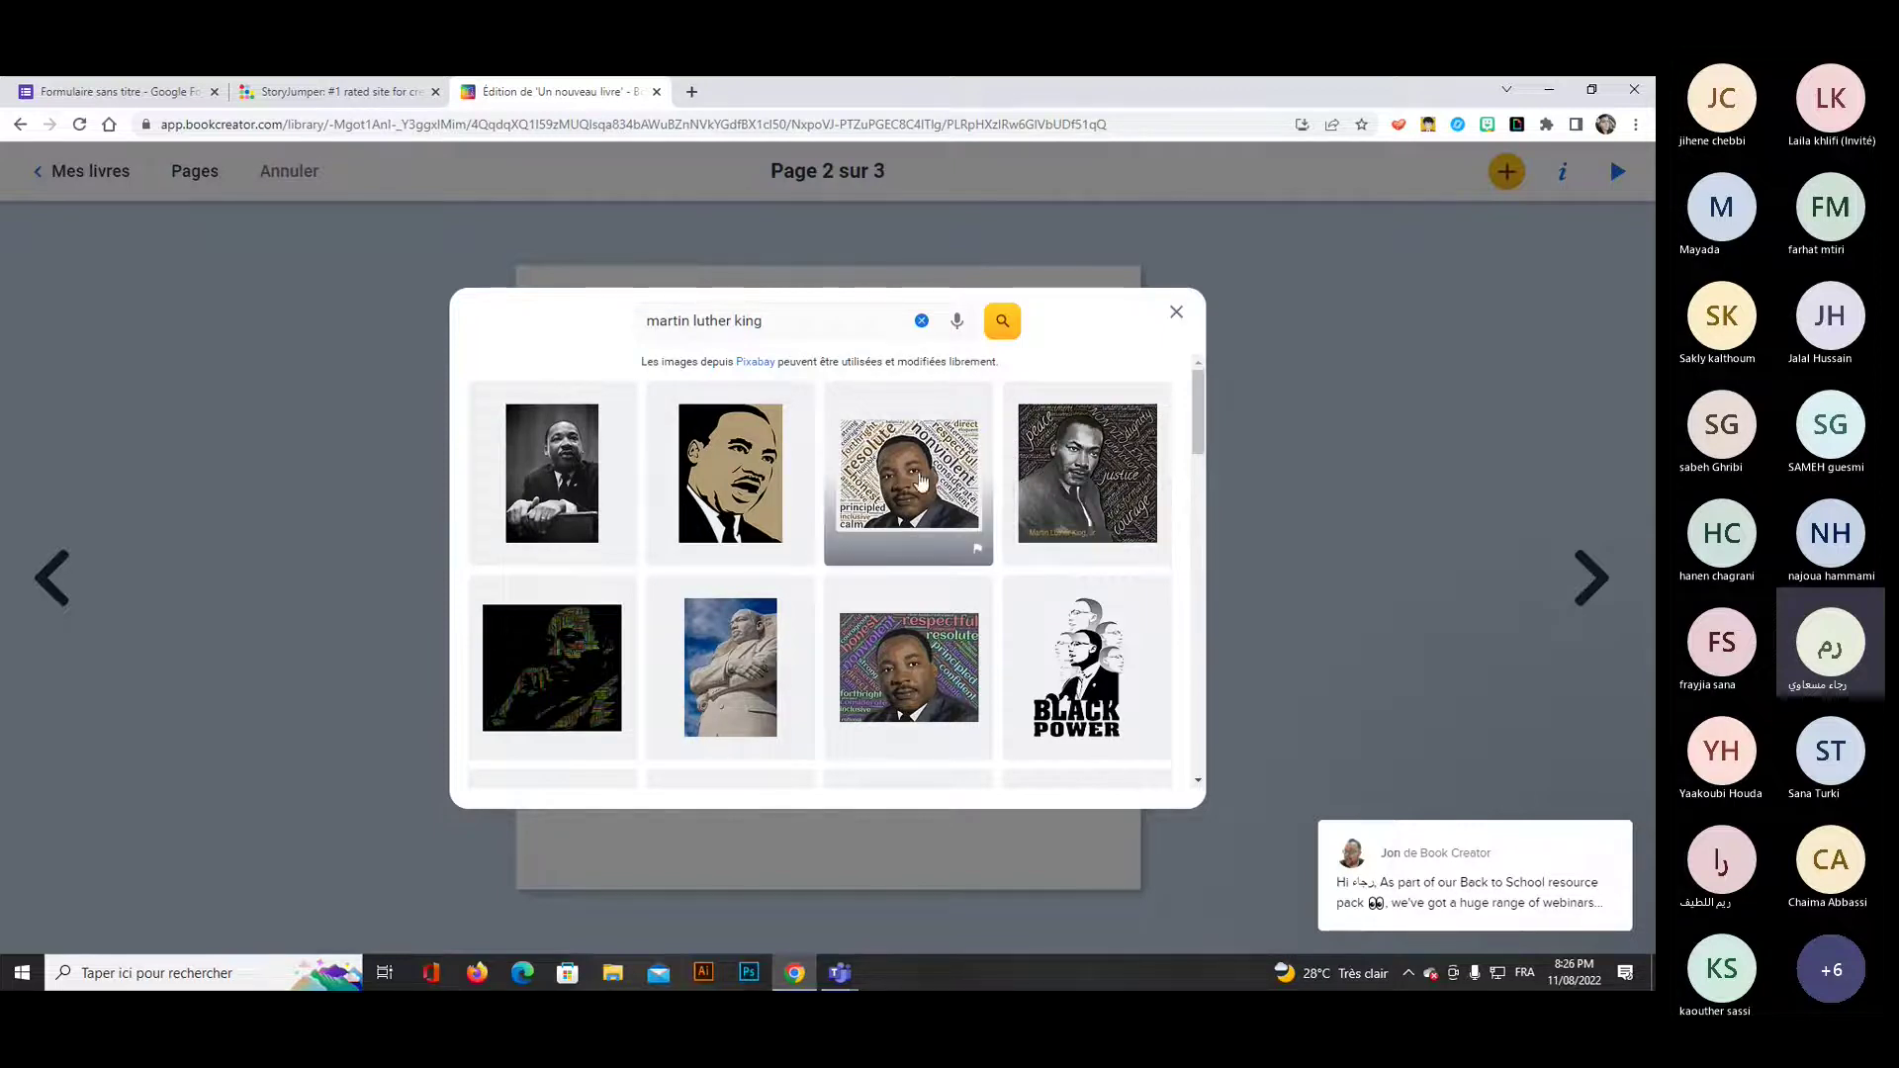
# Insert the stylised drawn Martin Luther King portrait onto page 2.
pyautogui.click(730, 472)
pyautogui.click(1110, 775)
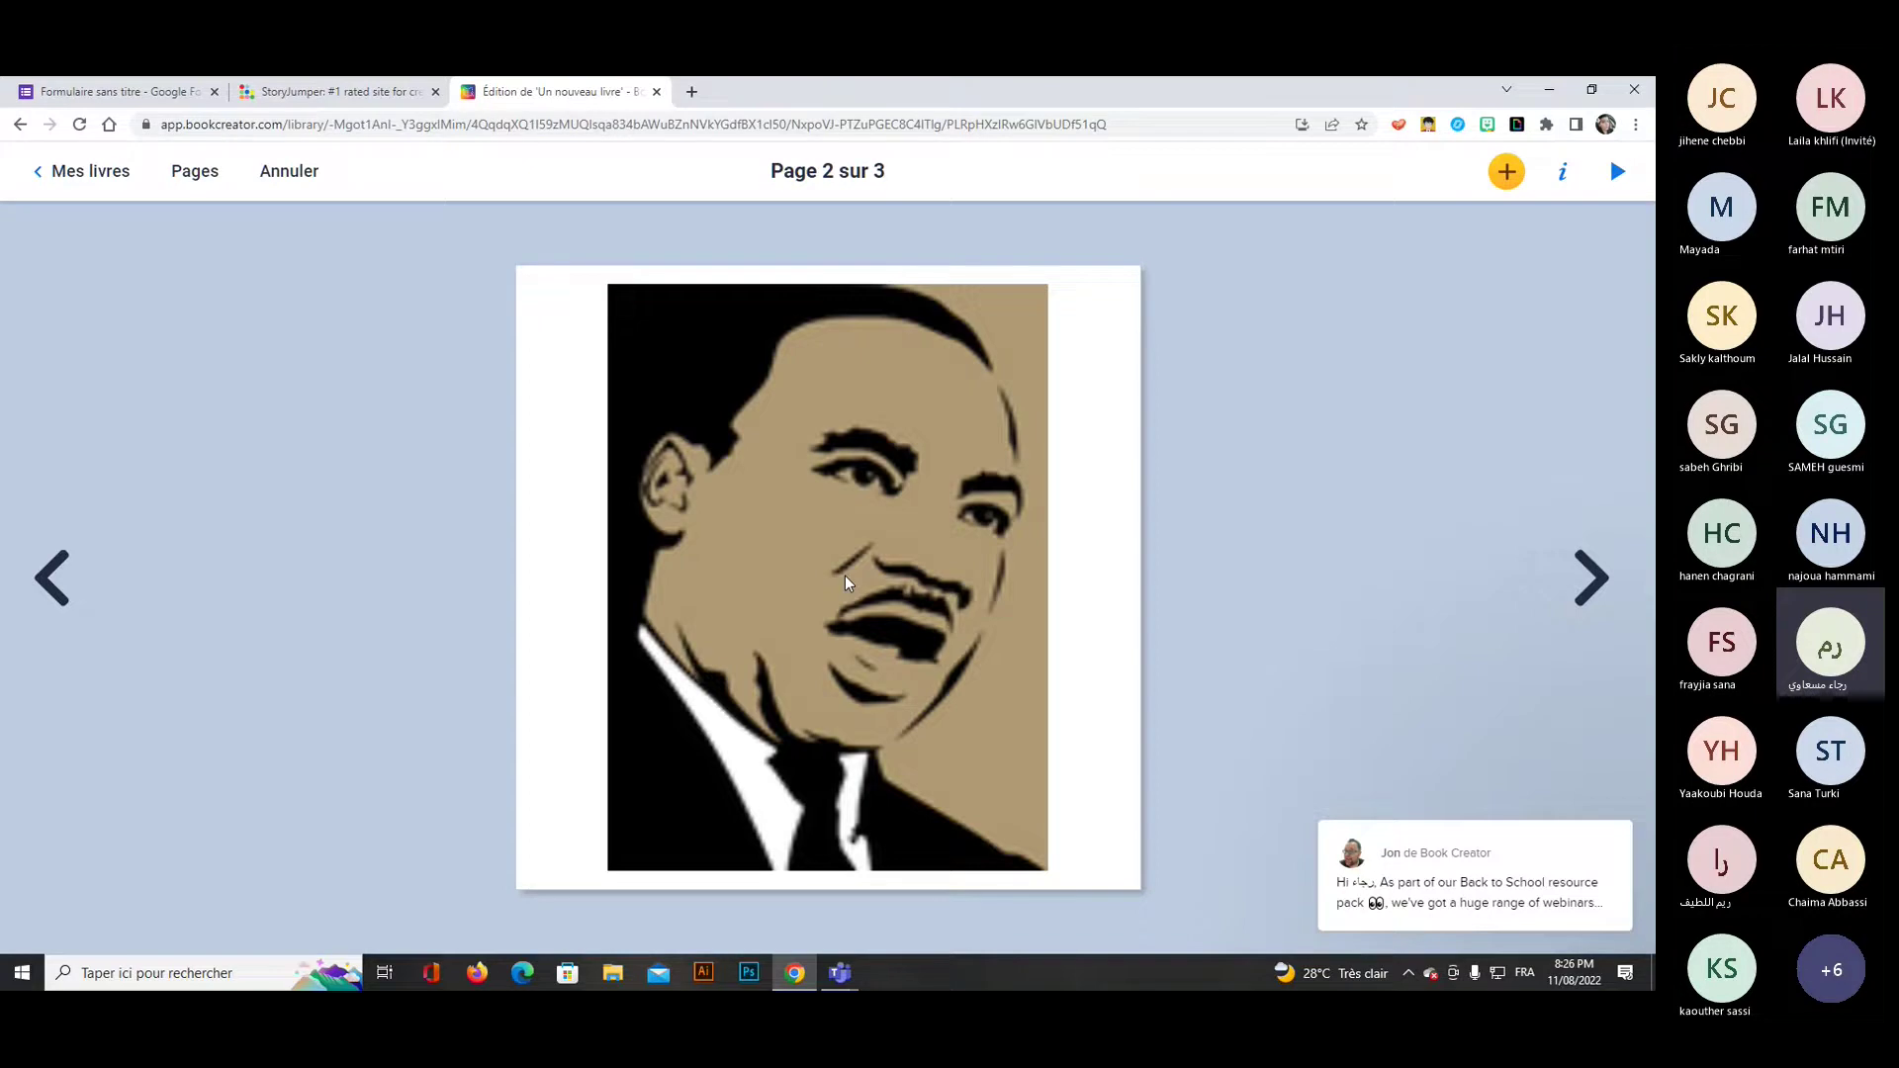
pyautogui.click(845, 582)
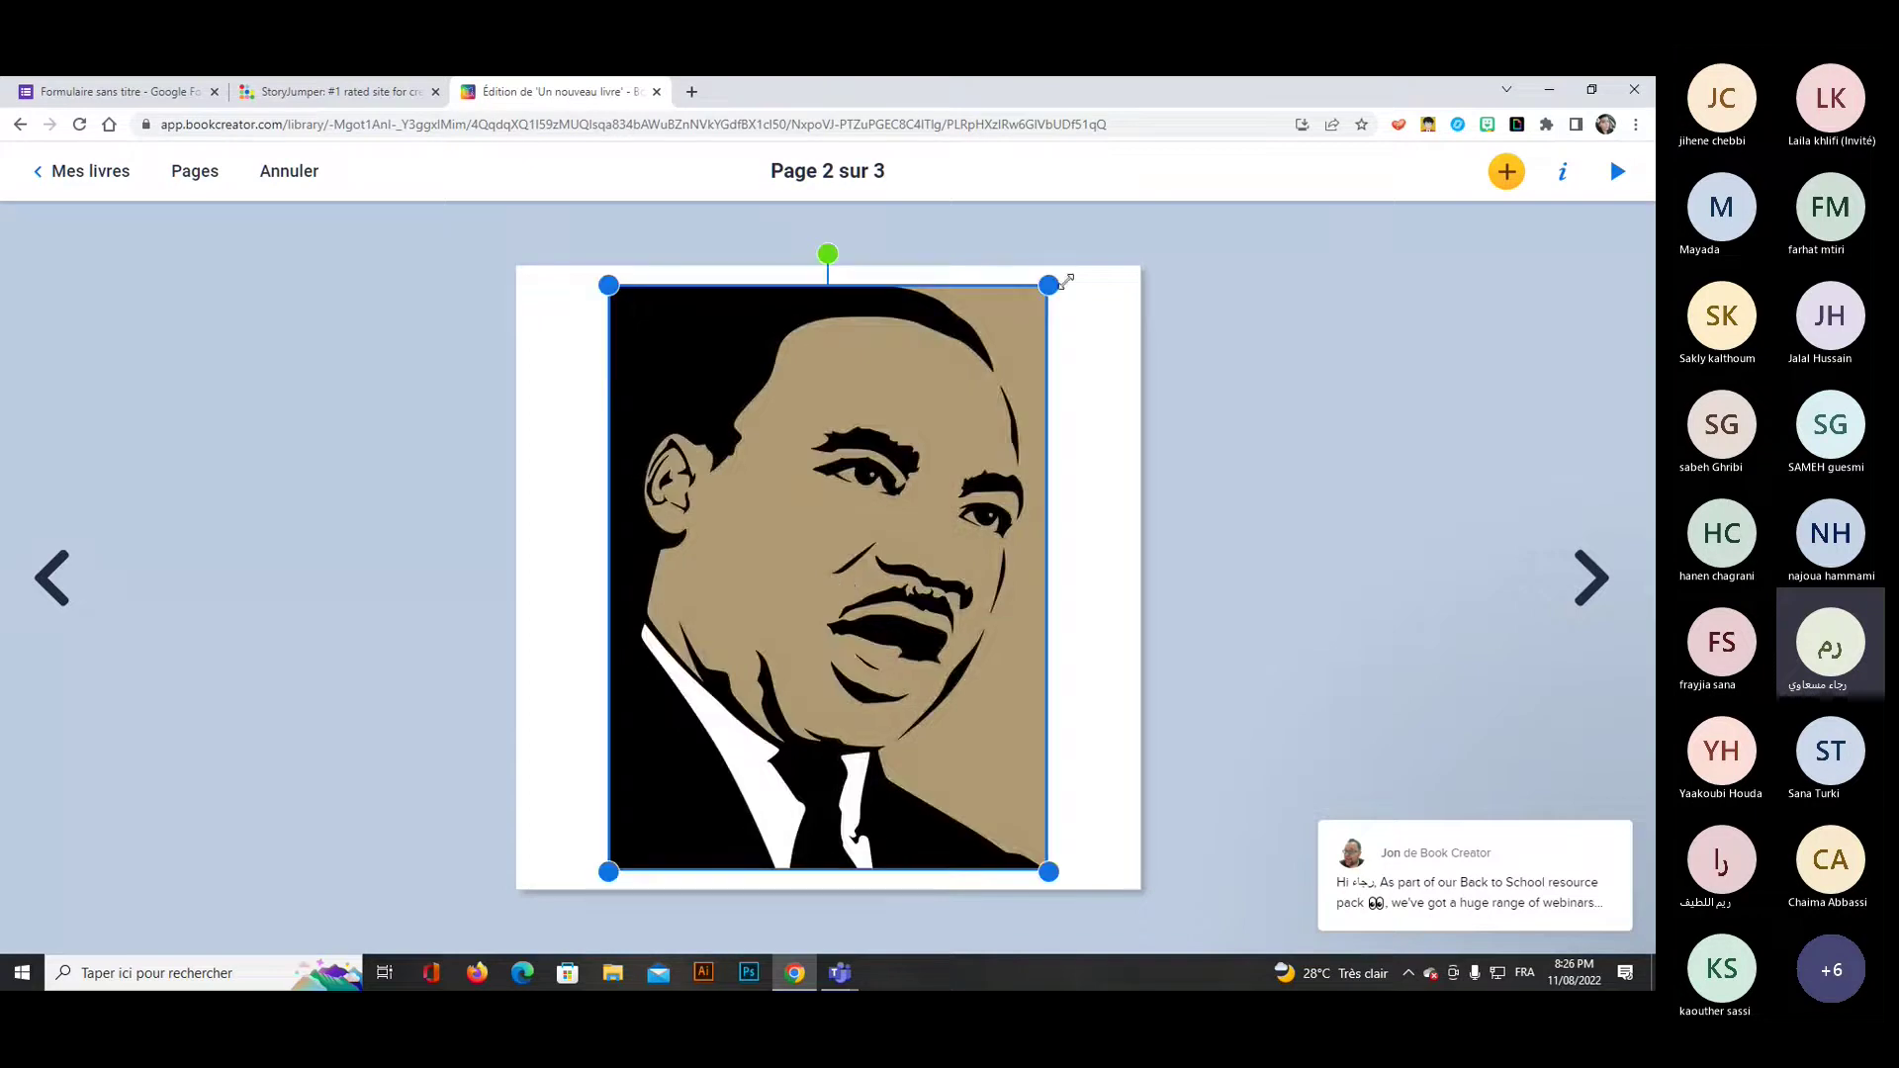
# Go to page 3 and show the extra add-ins list, such as 3D models and Google Maps.
pyautogui.click(1593, 578)
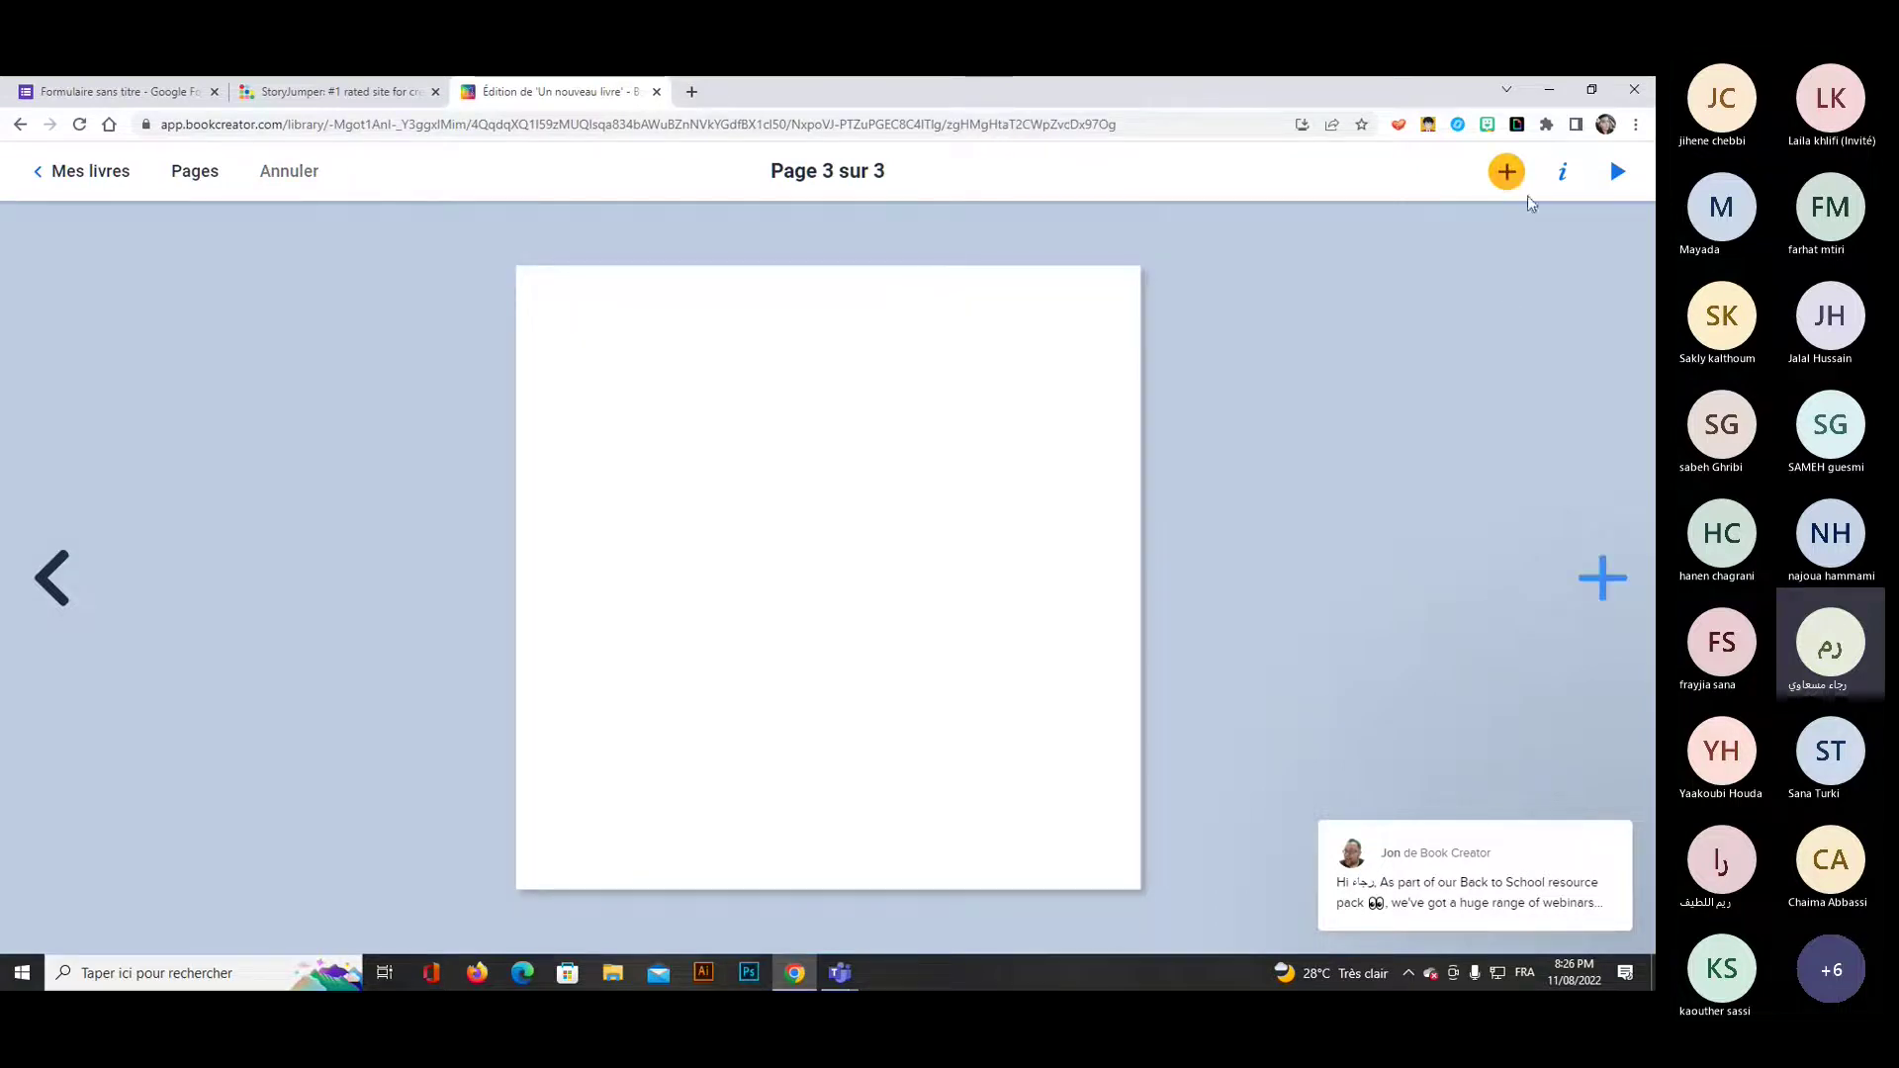
pyautogui.click(1560, 174)
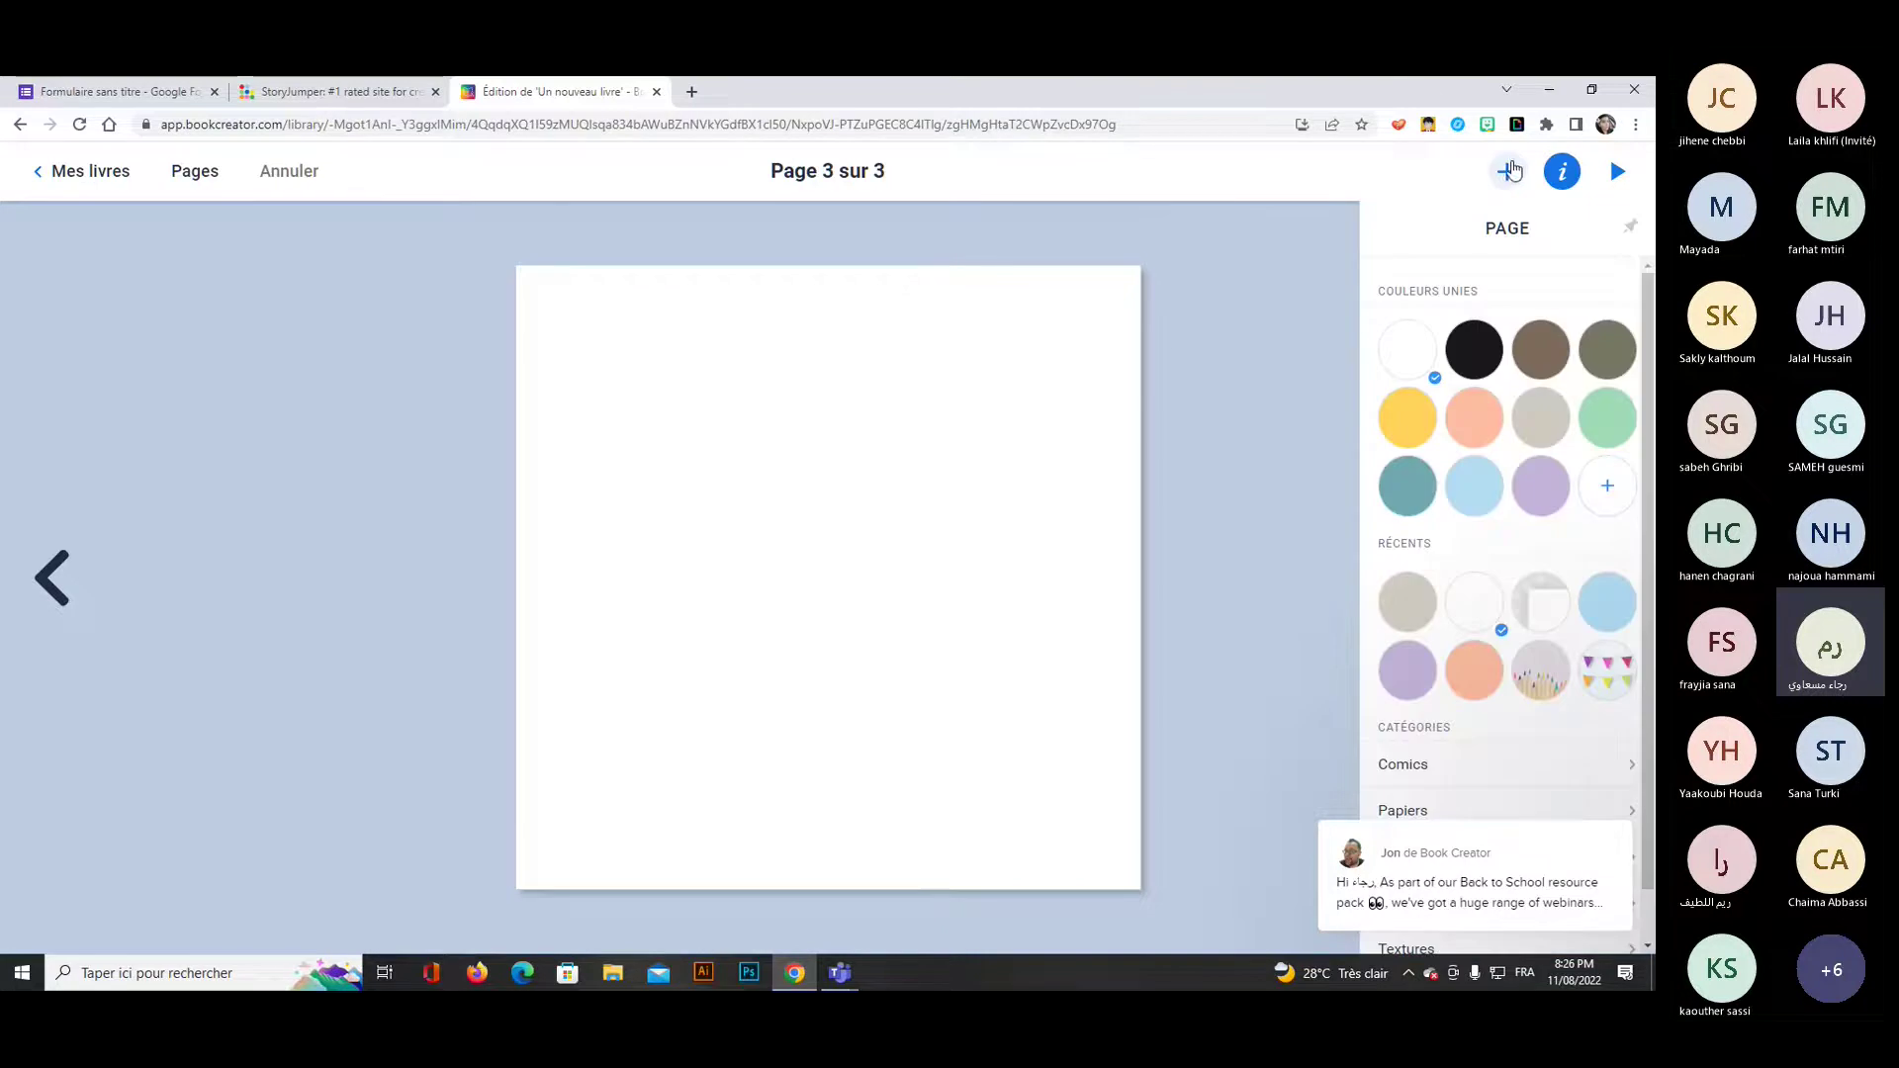
pyautogui.click(1511, 170)
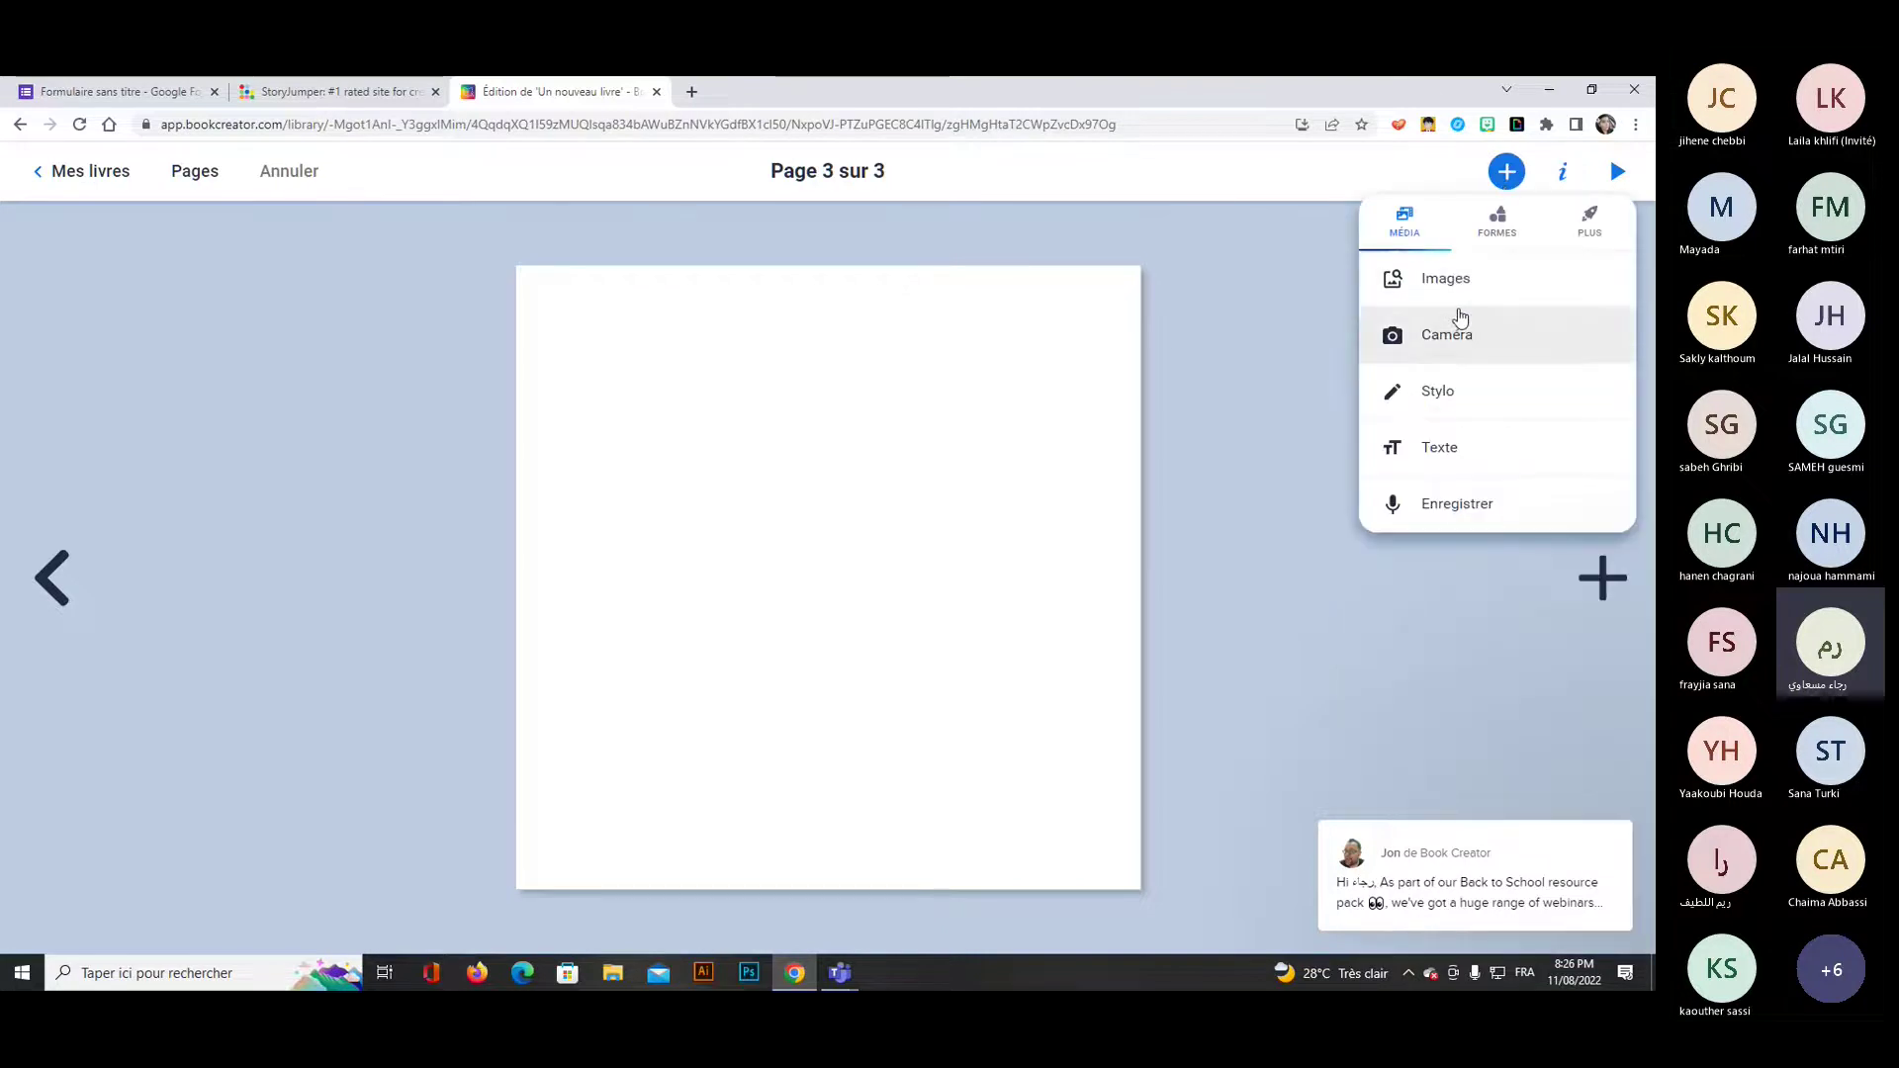
pyautogui.click(1586, 227)
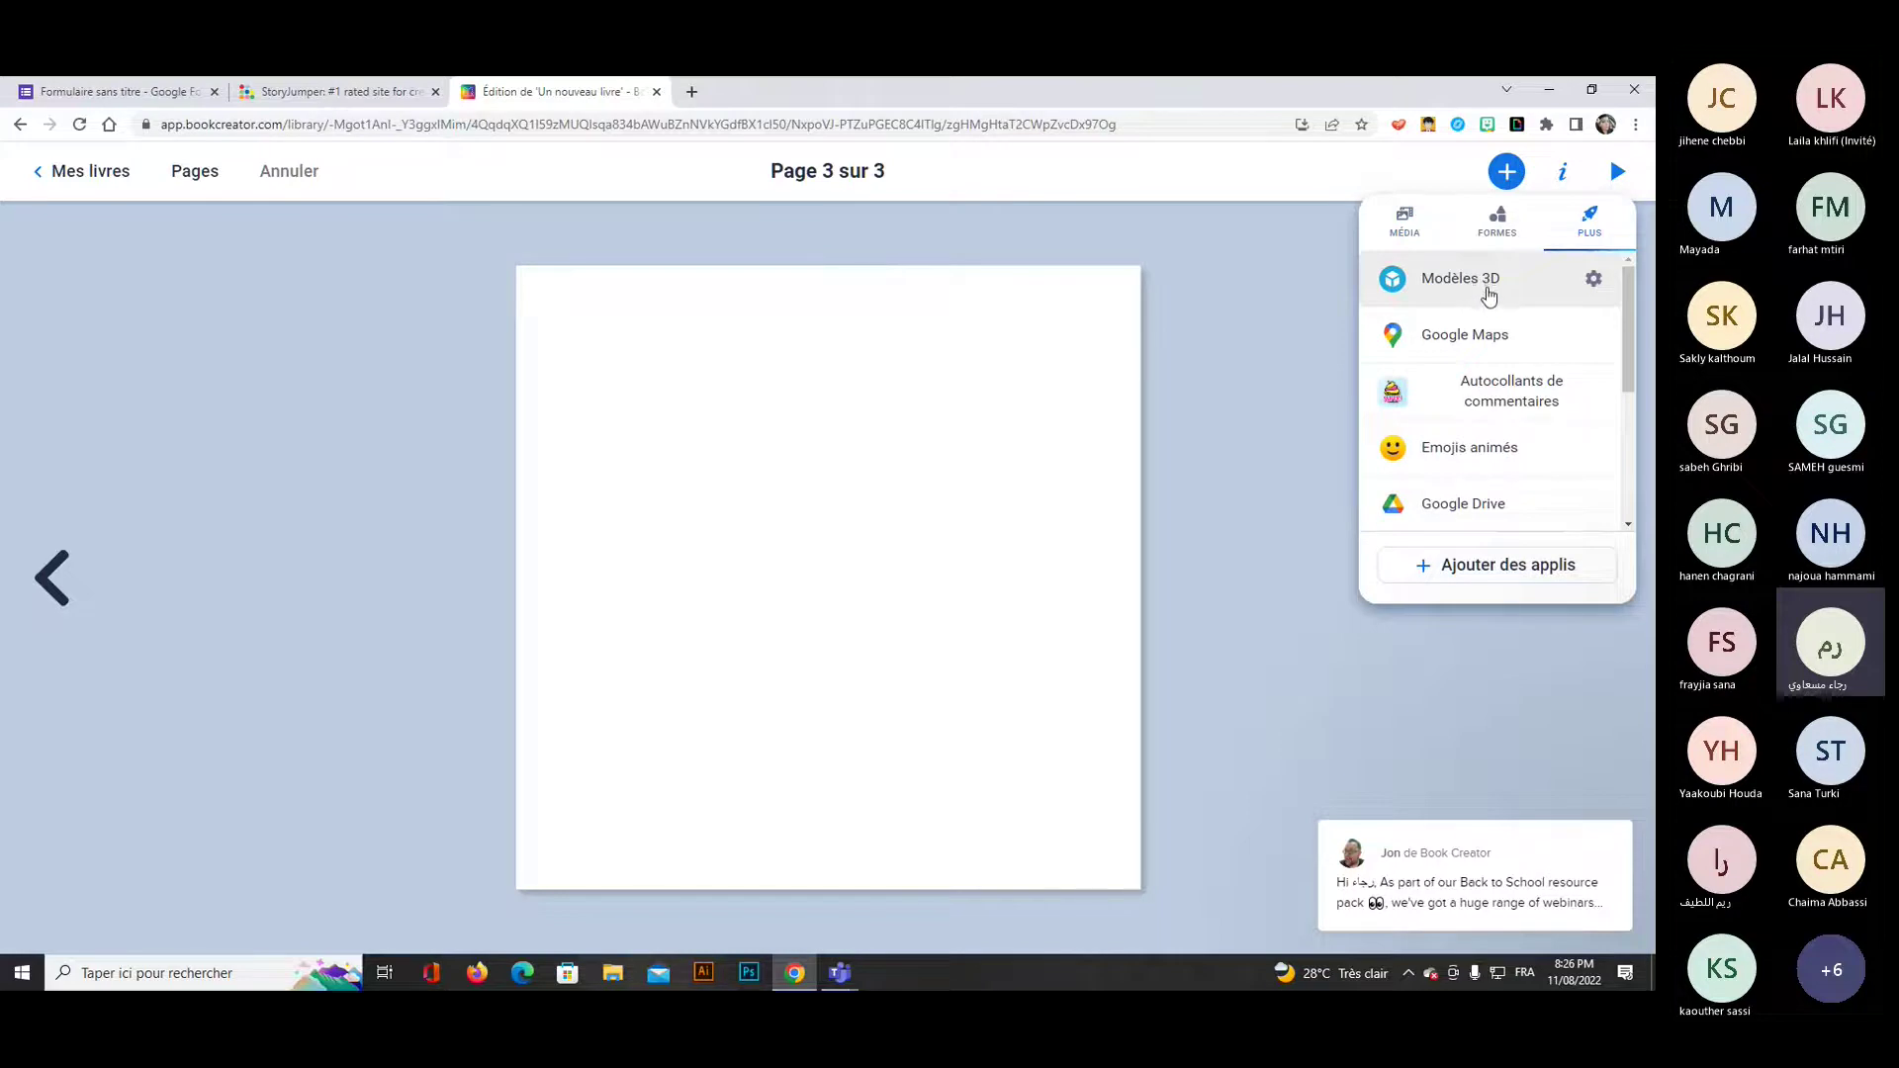
pyautogui.click(1490, 334)
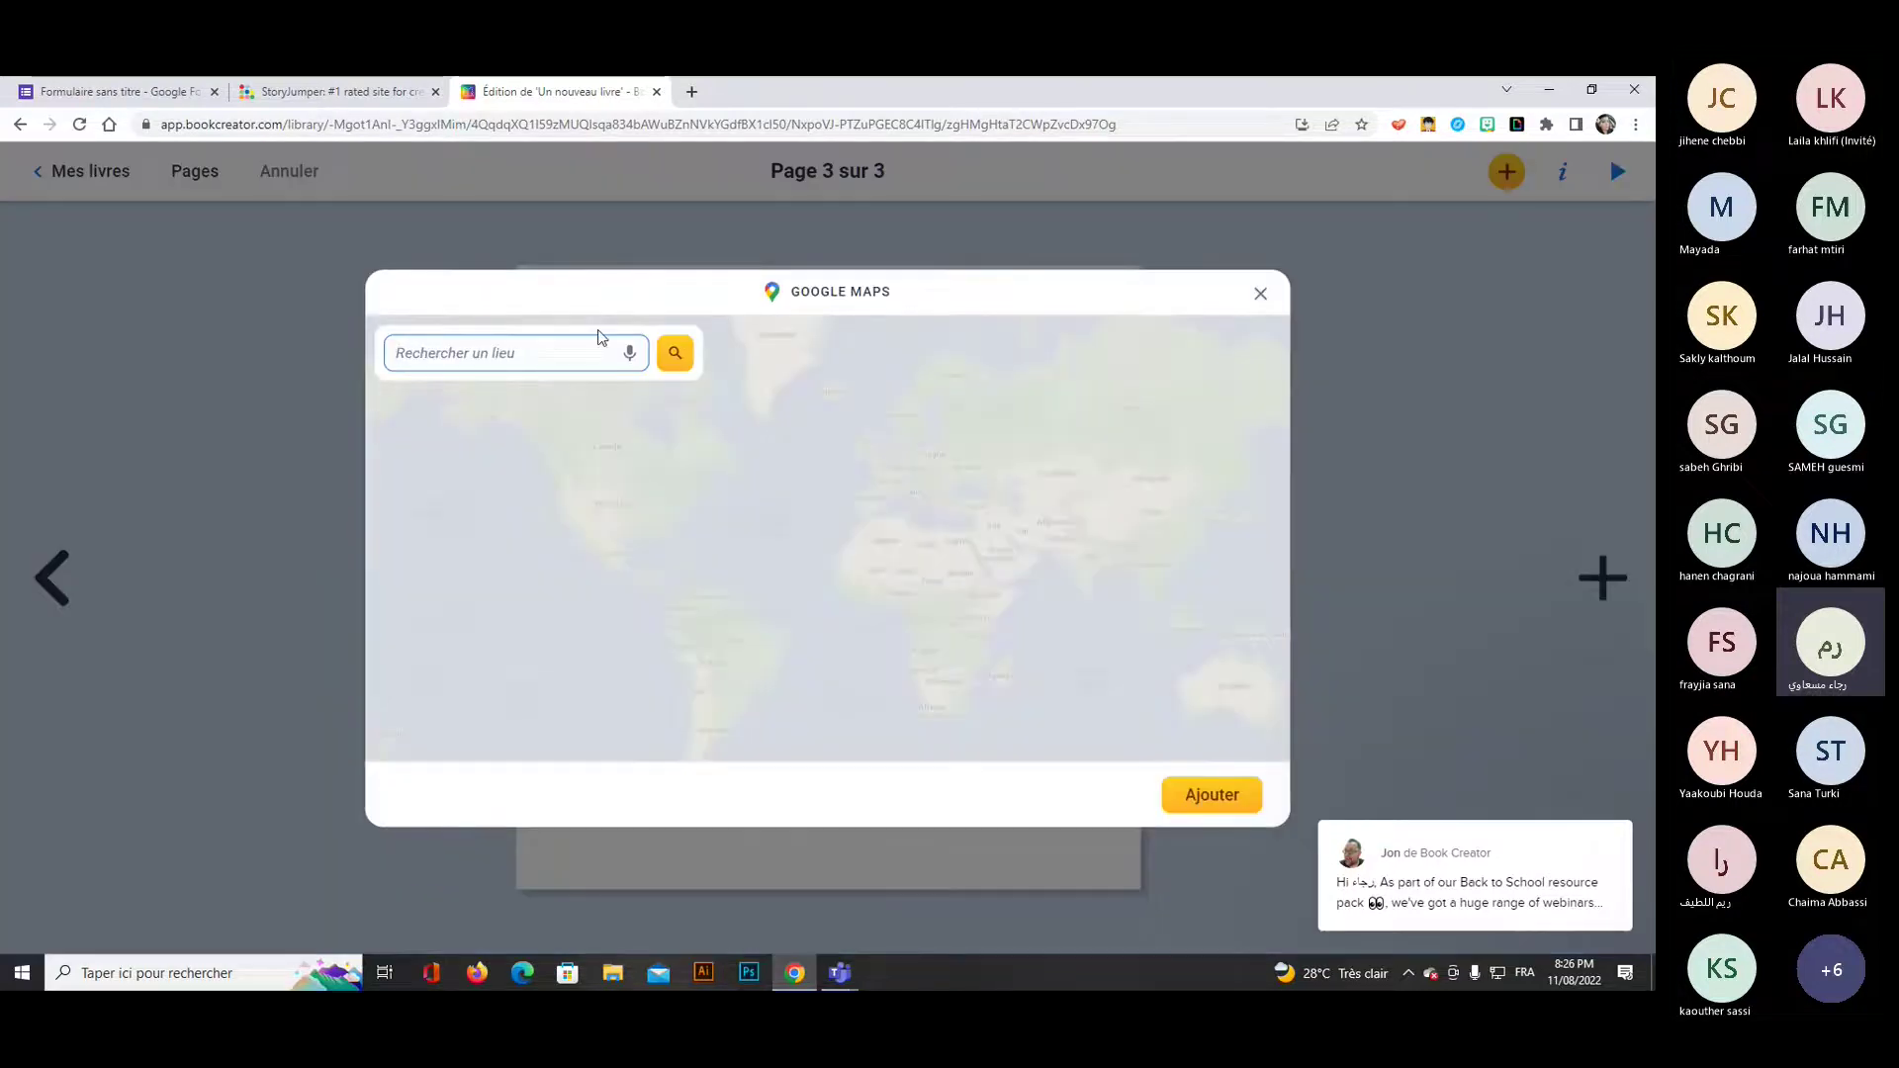
pyautogui.write('A')
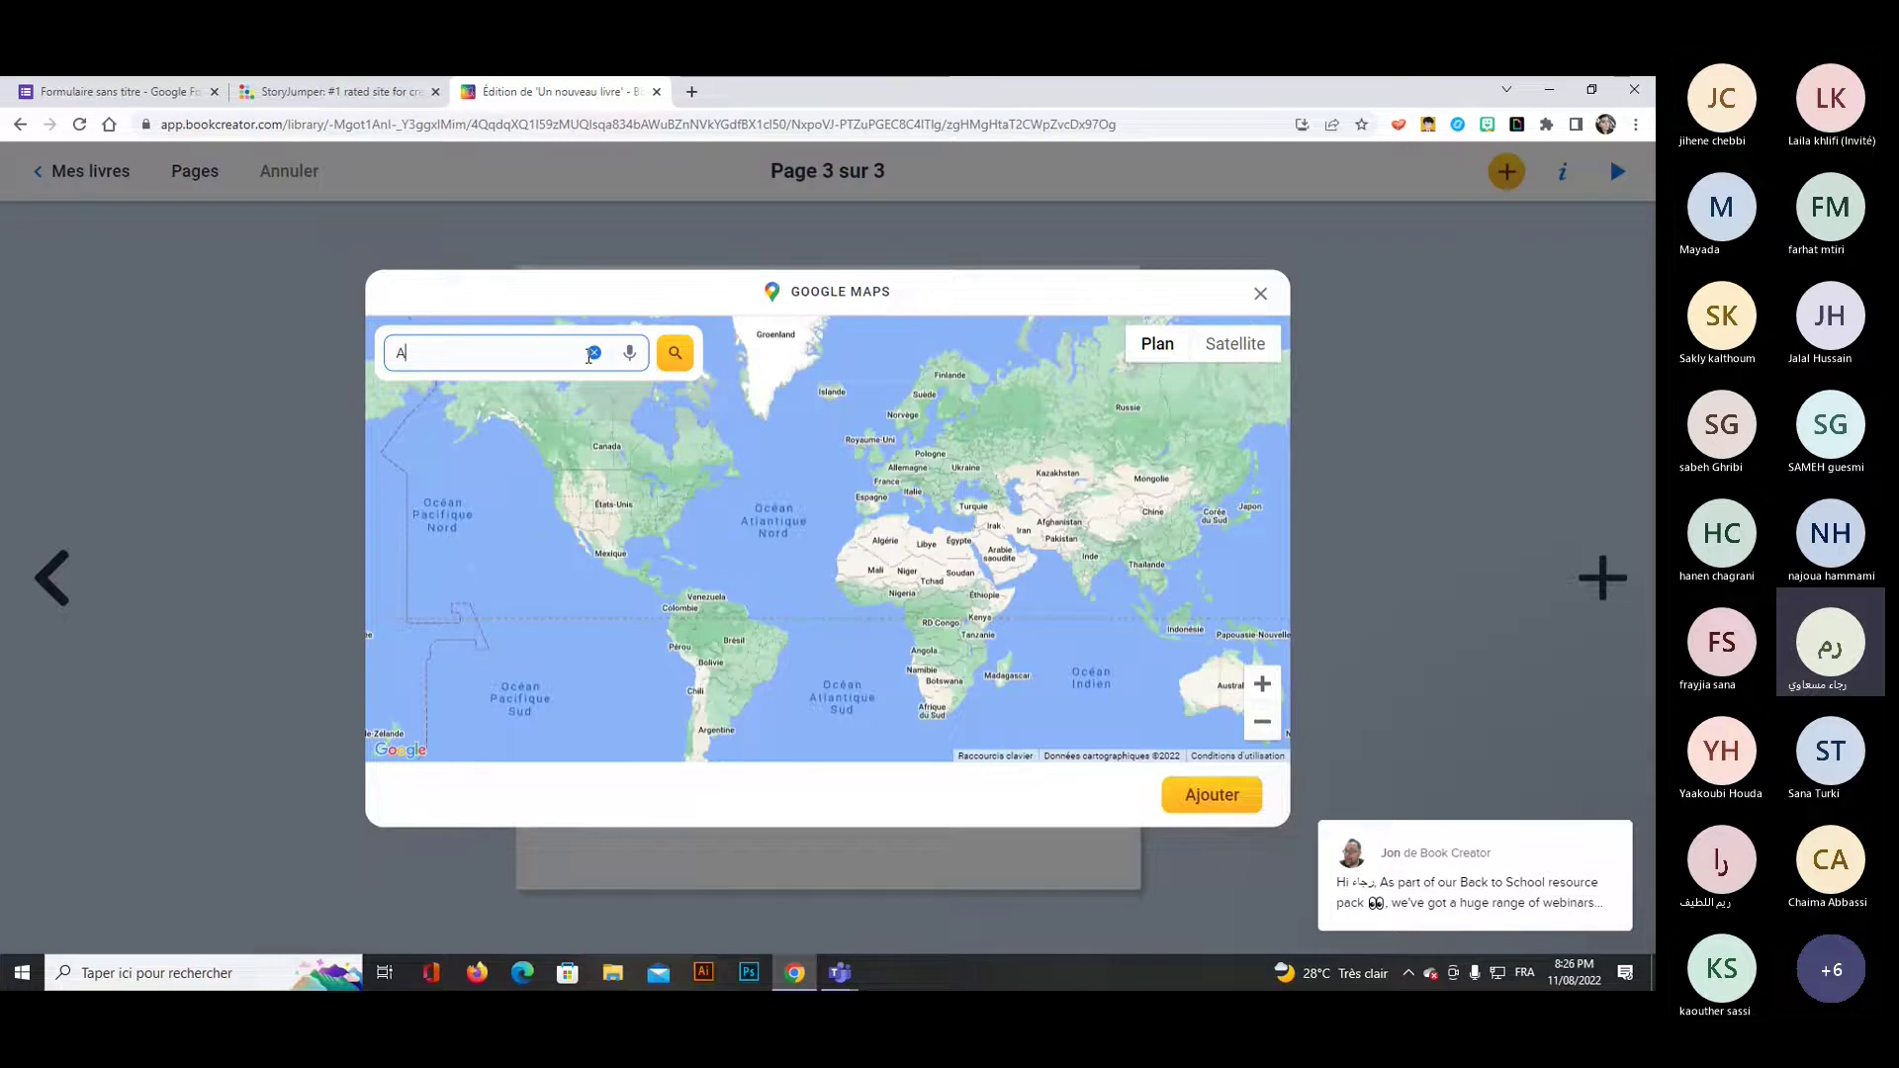
pyautogui.write('labama')
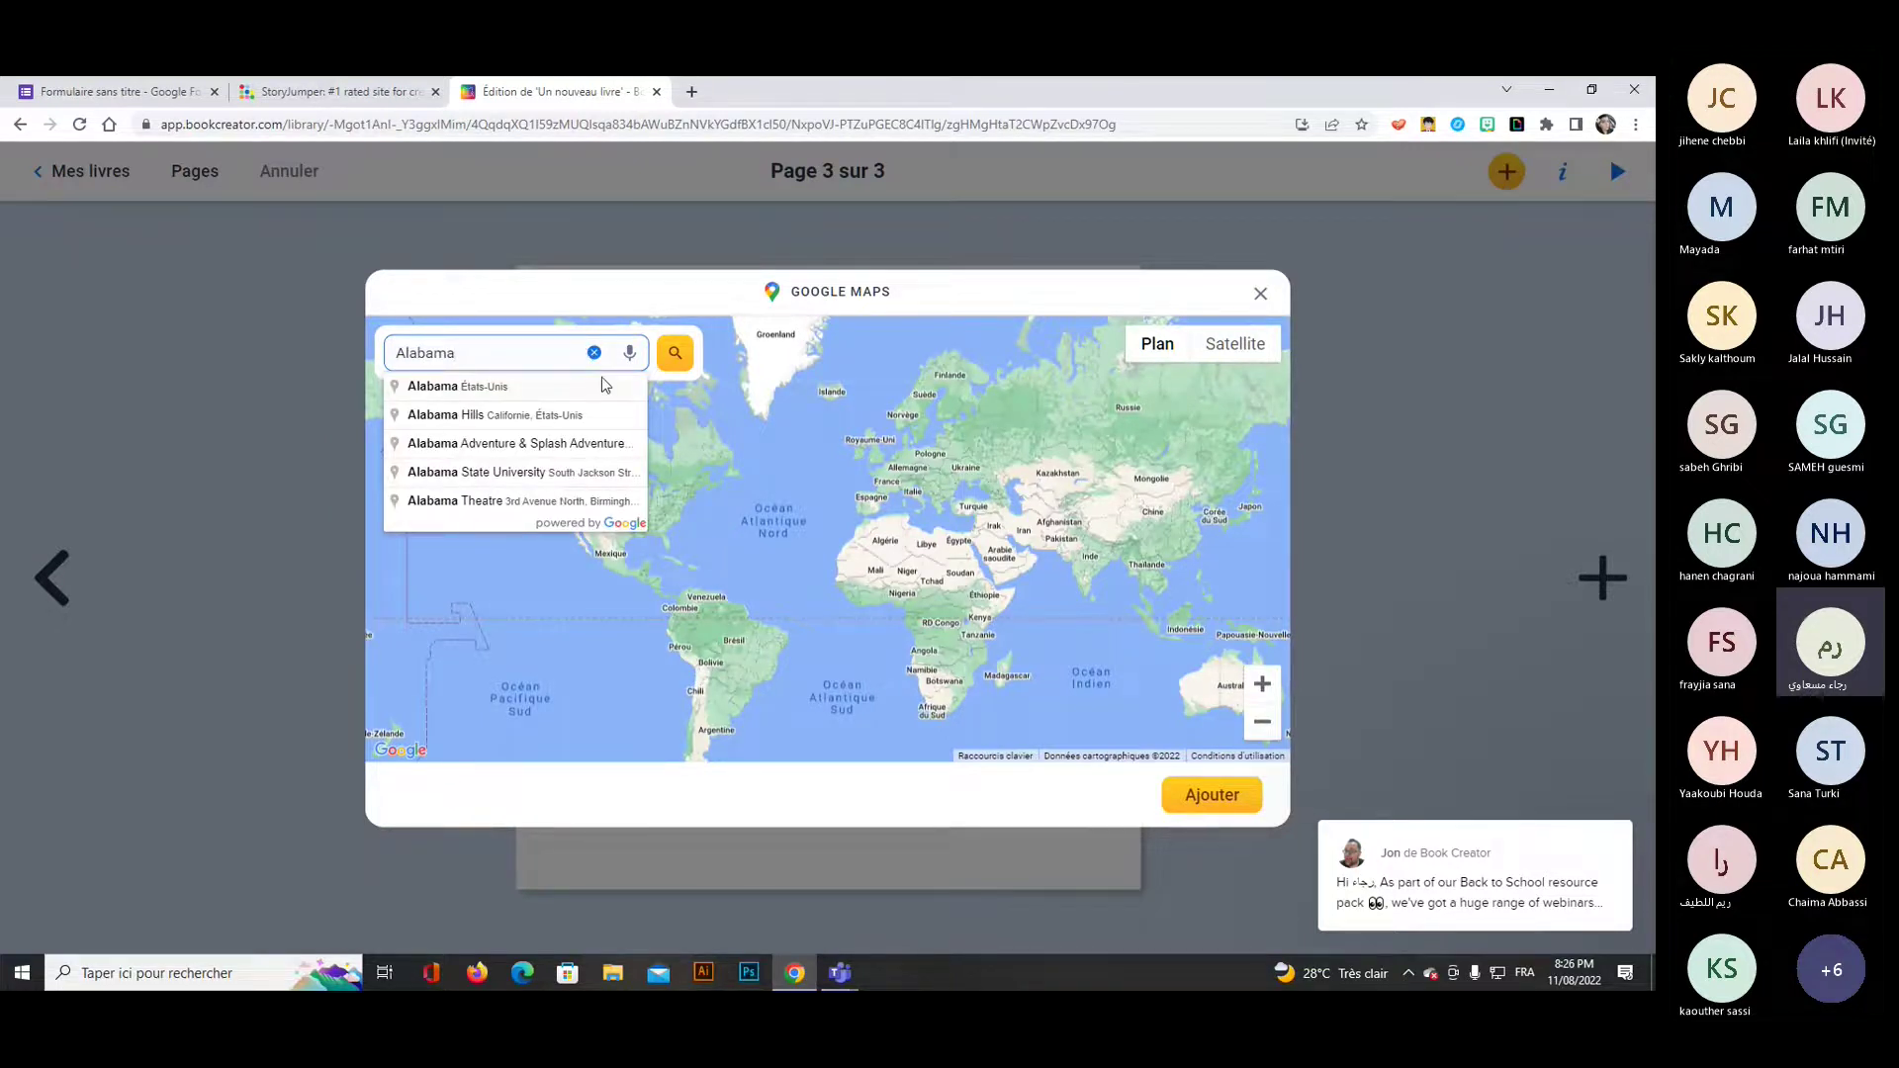
pyautogui.click(606, 385)
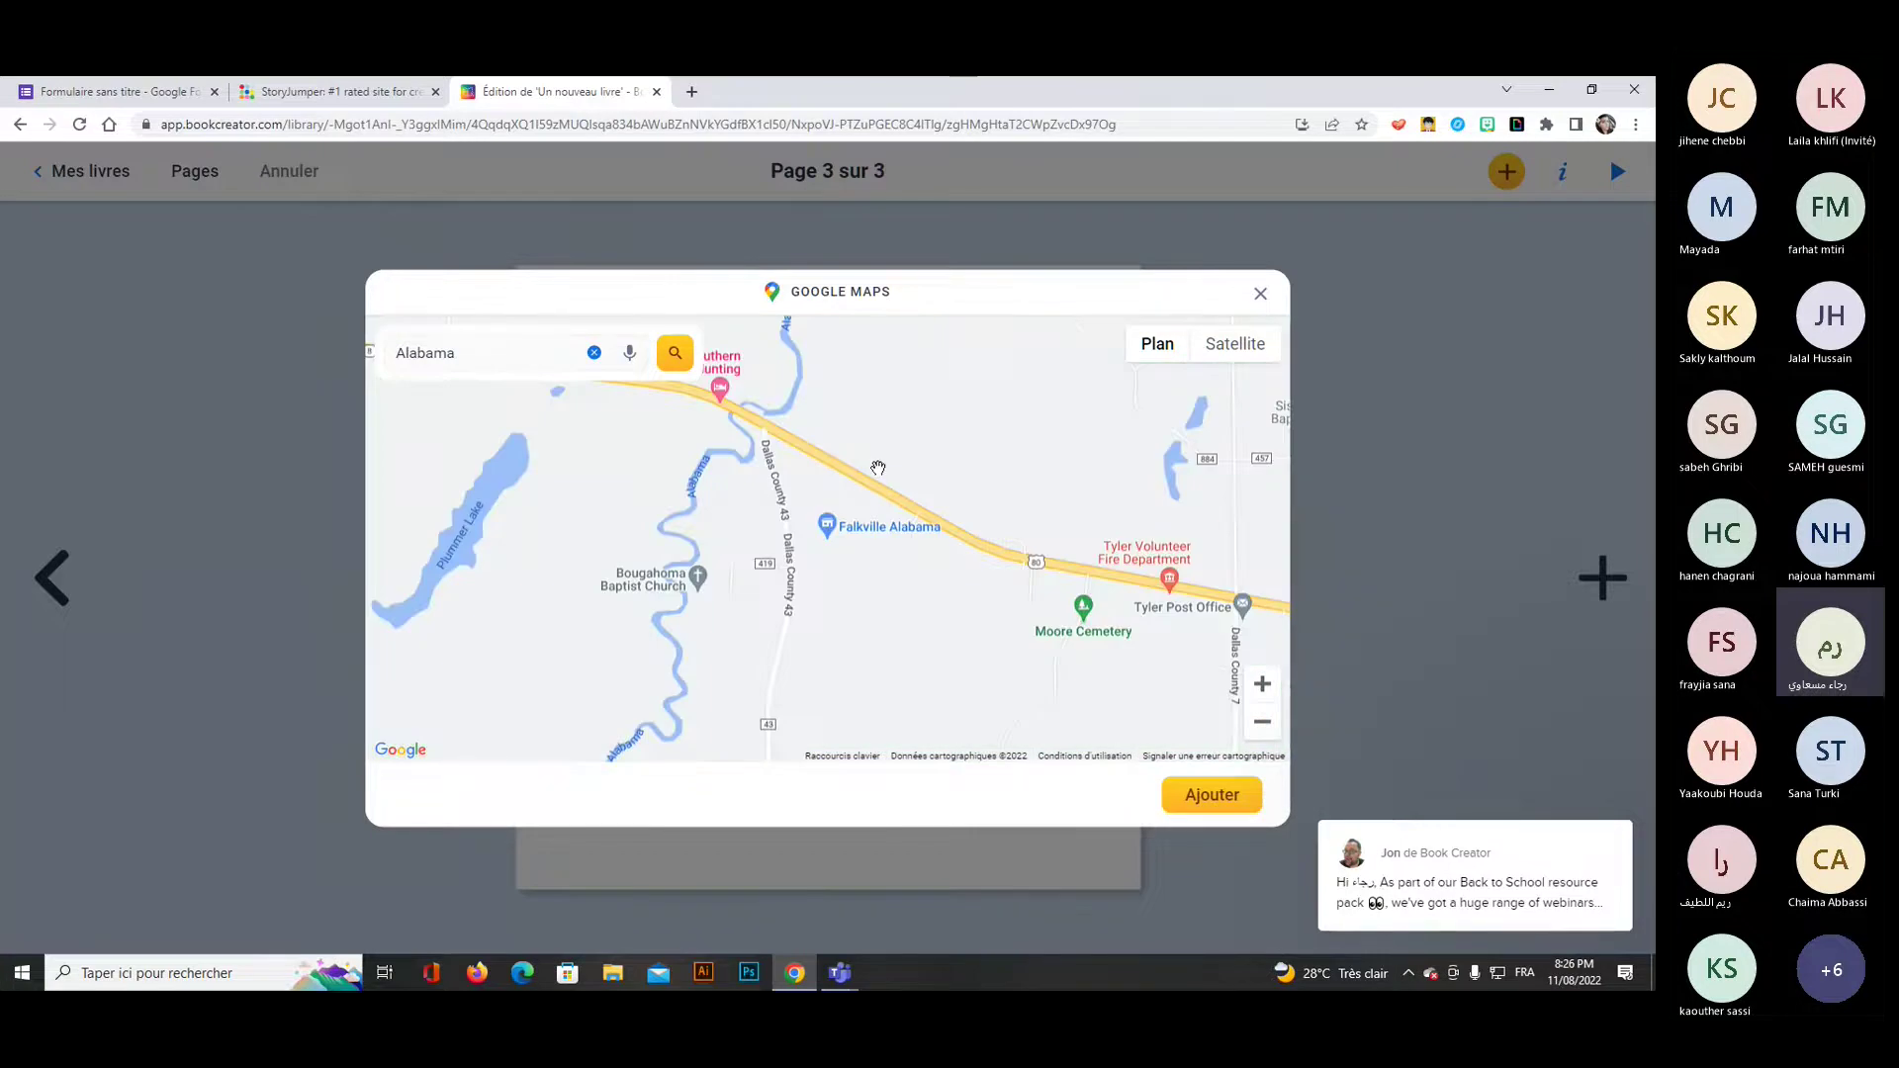
pyautogui.scroll(-2, 909, 510)
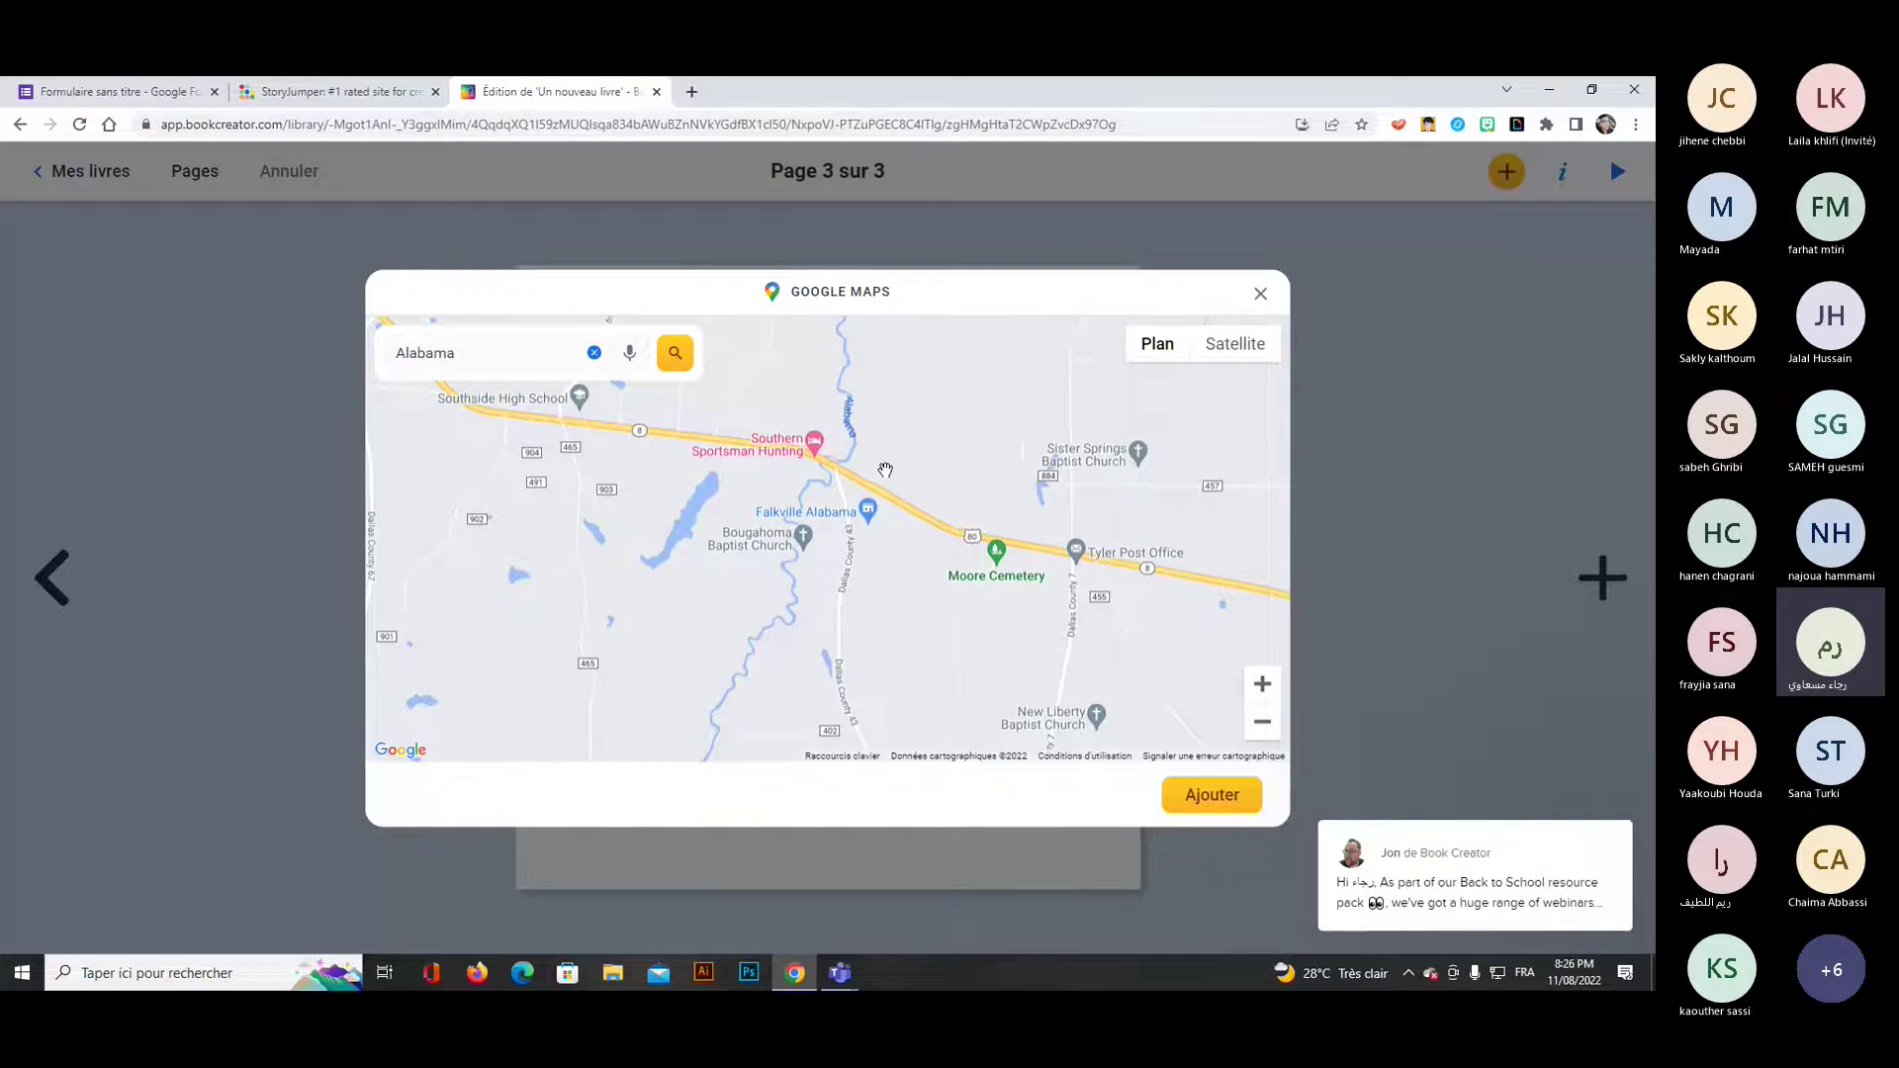
pyautogui.click(1188, 803)
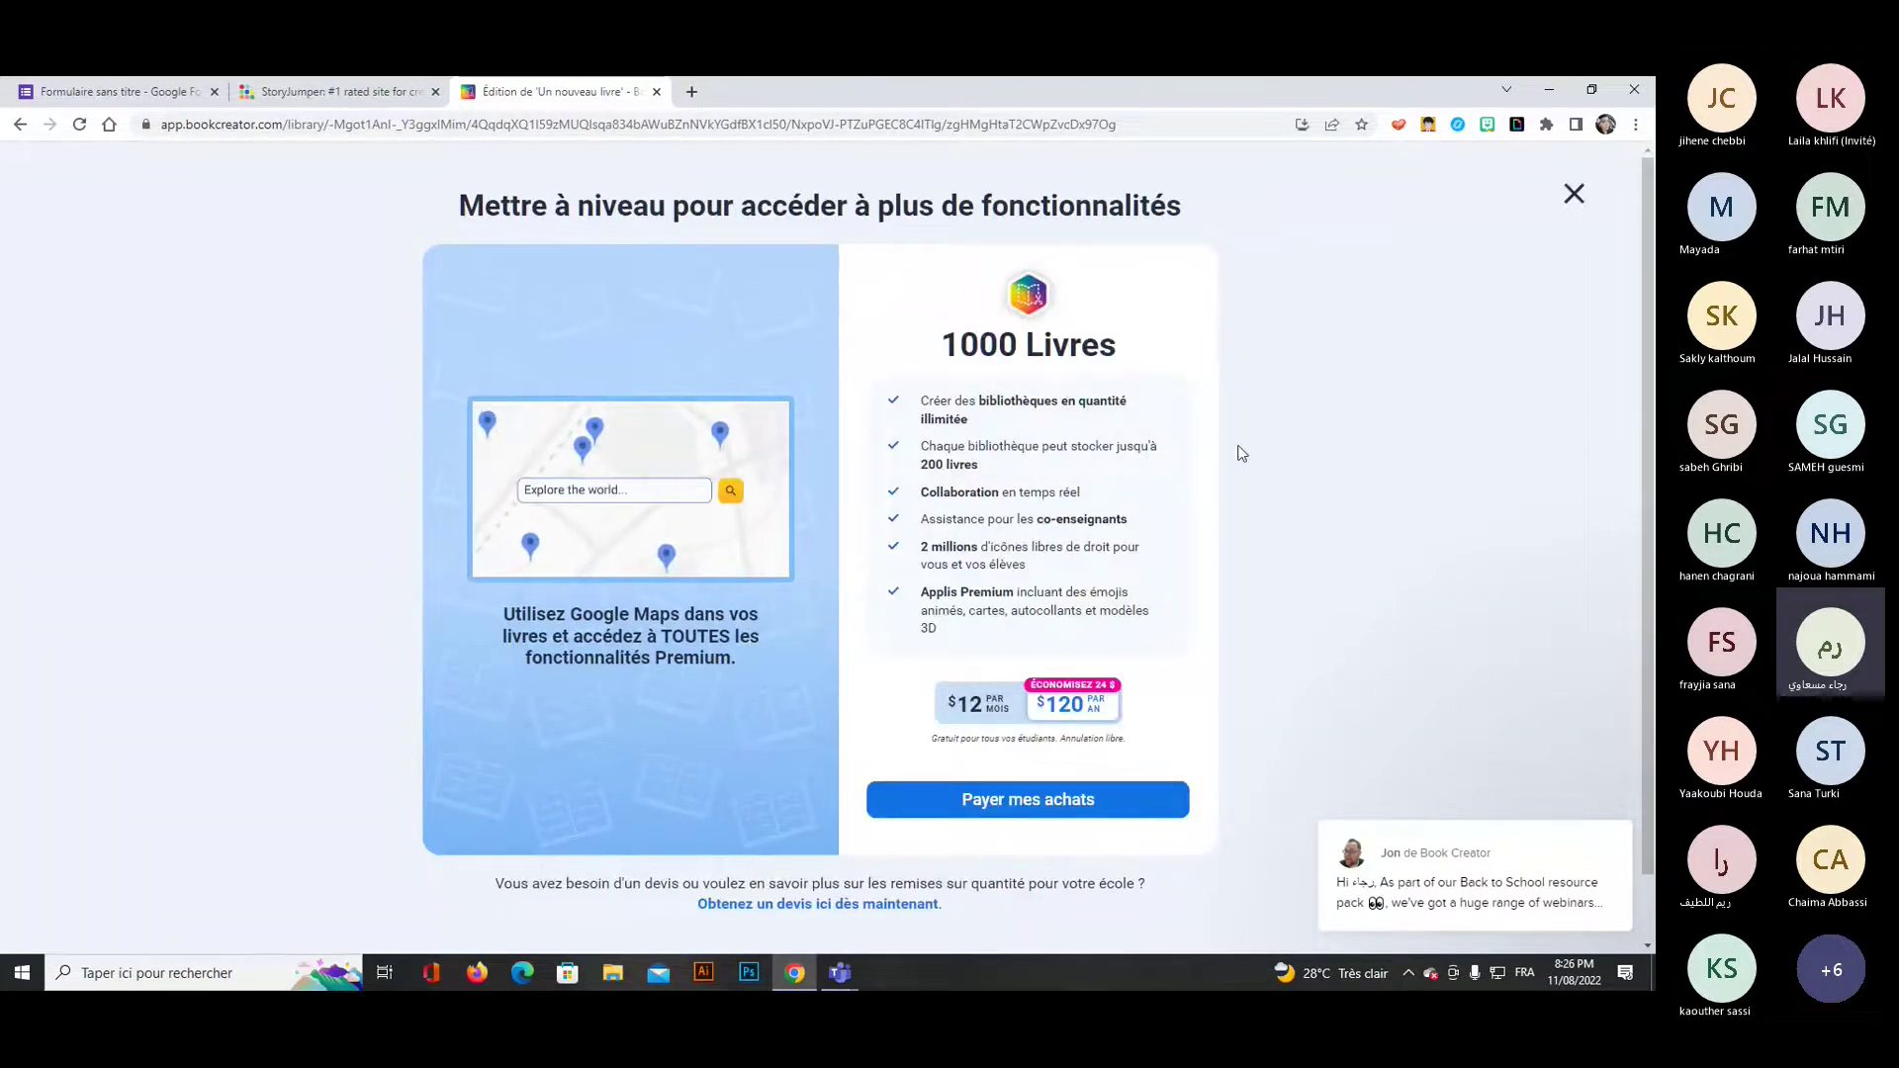
pyautogui.click(1575, 195)
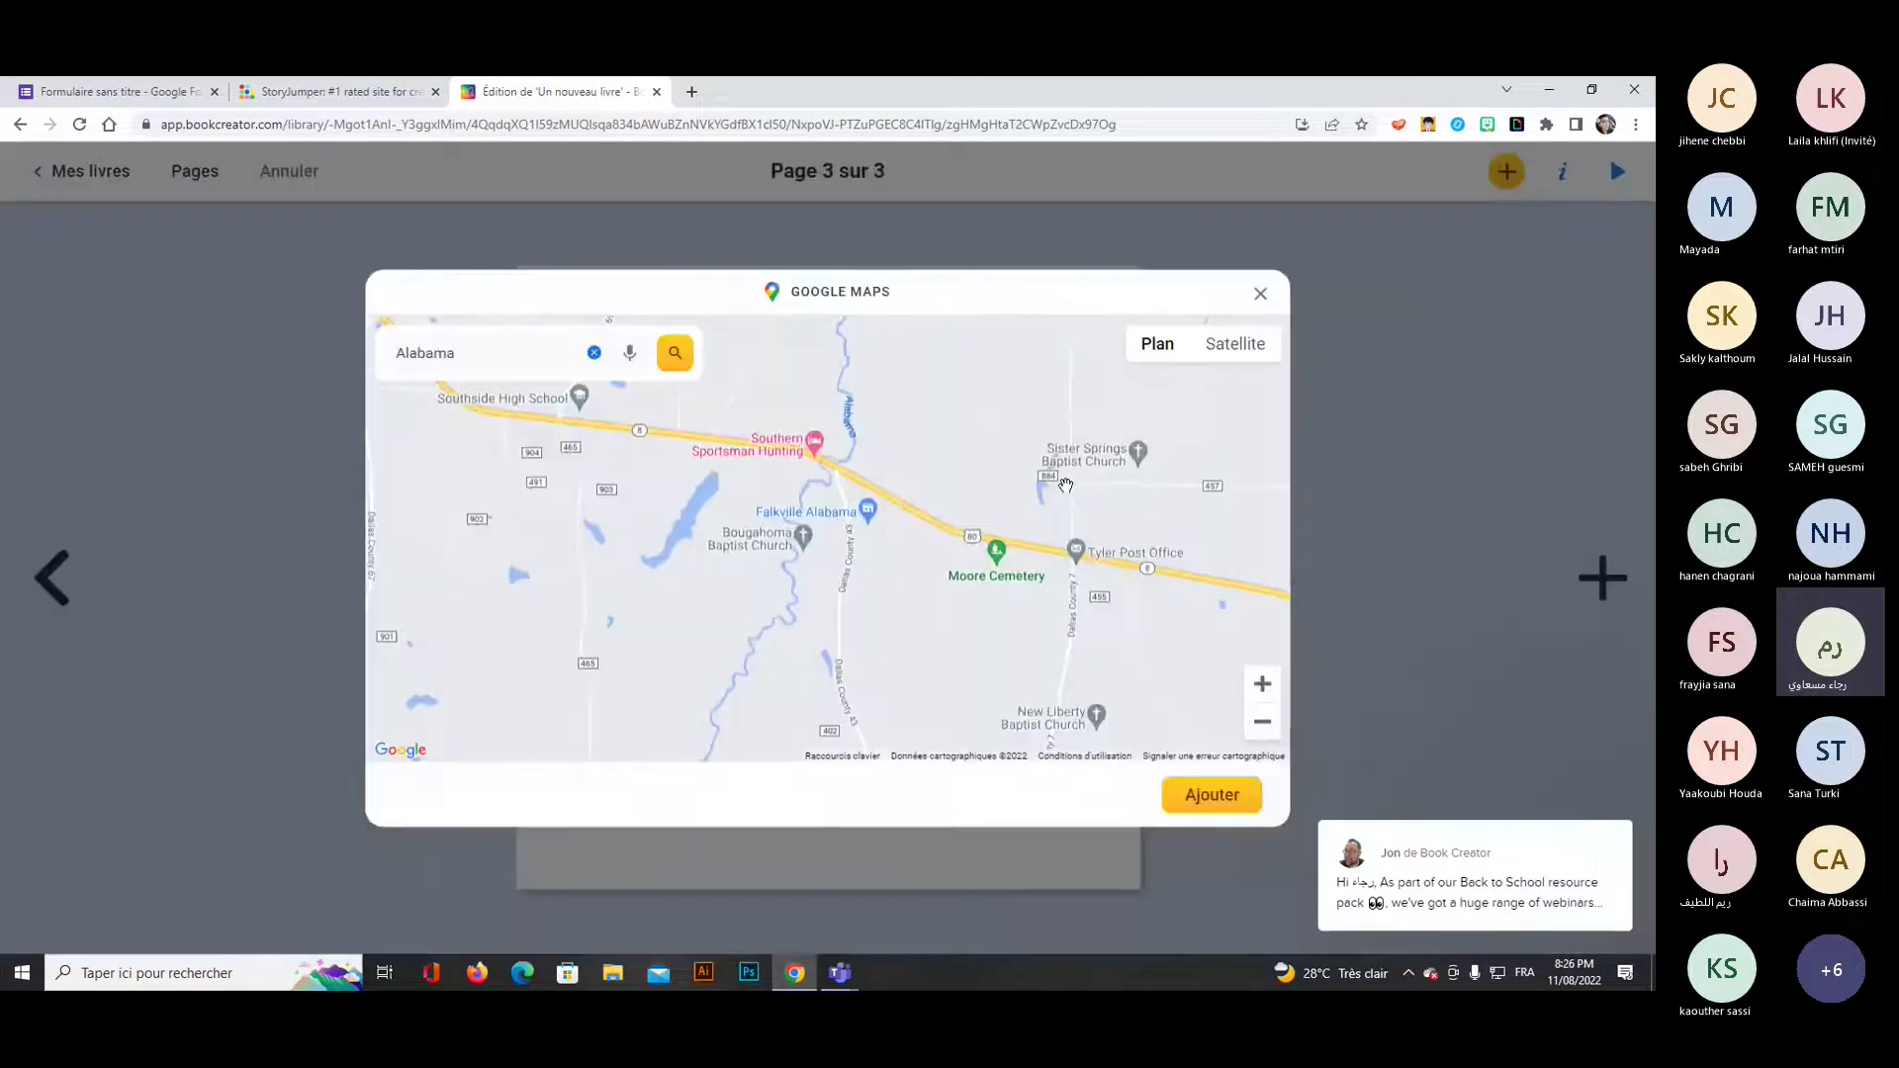
pyautogui.click(1206, 797)
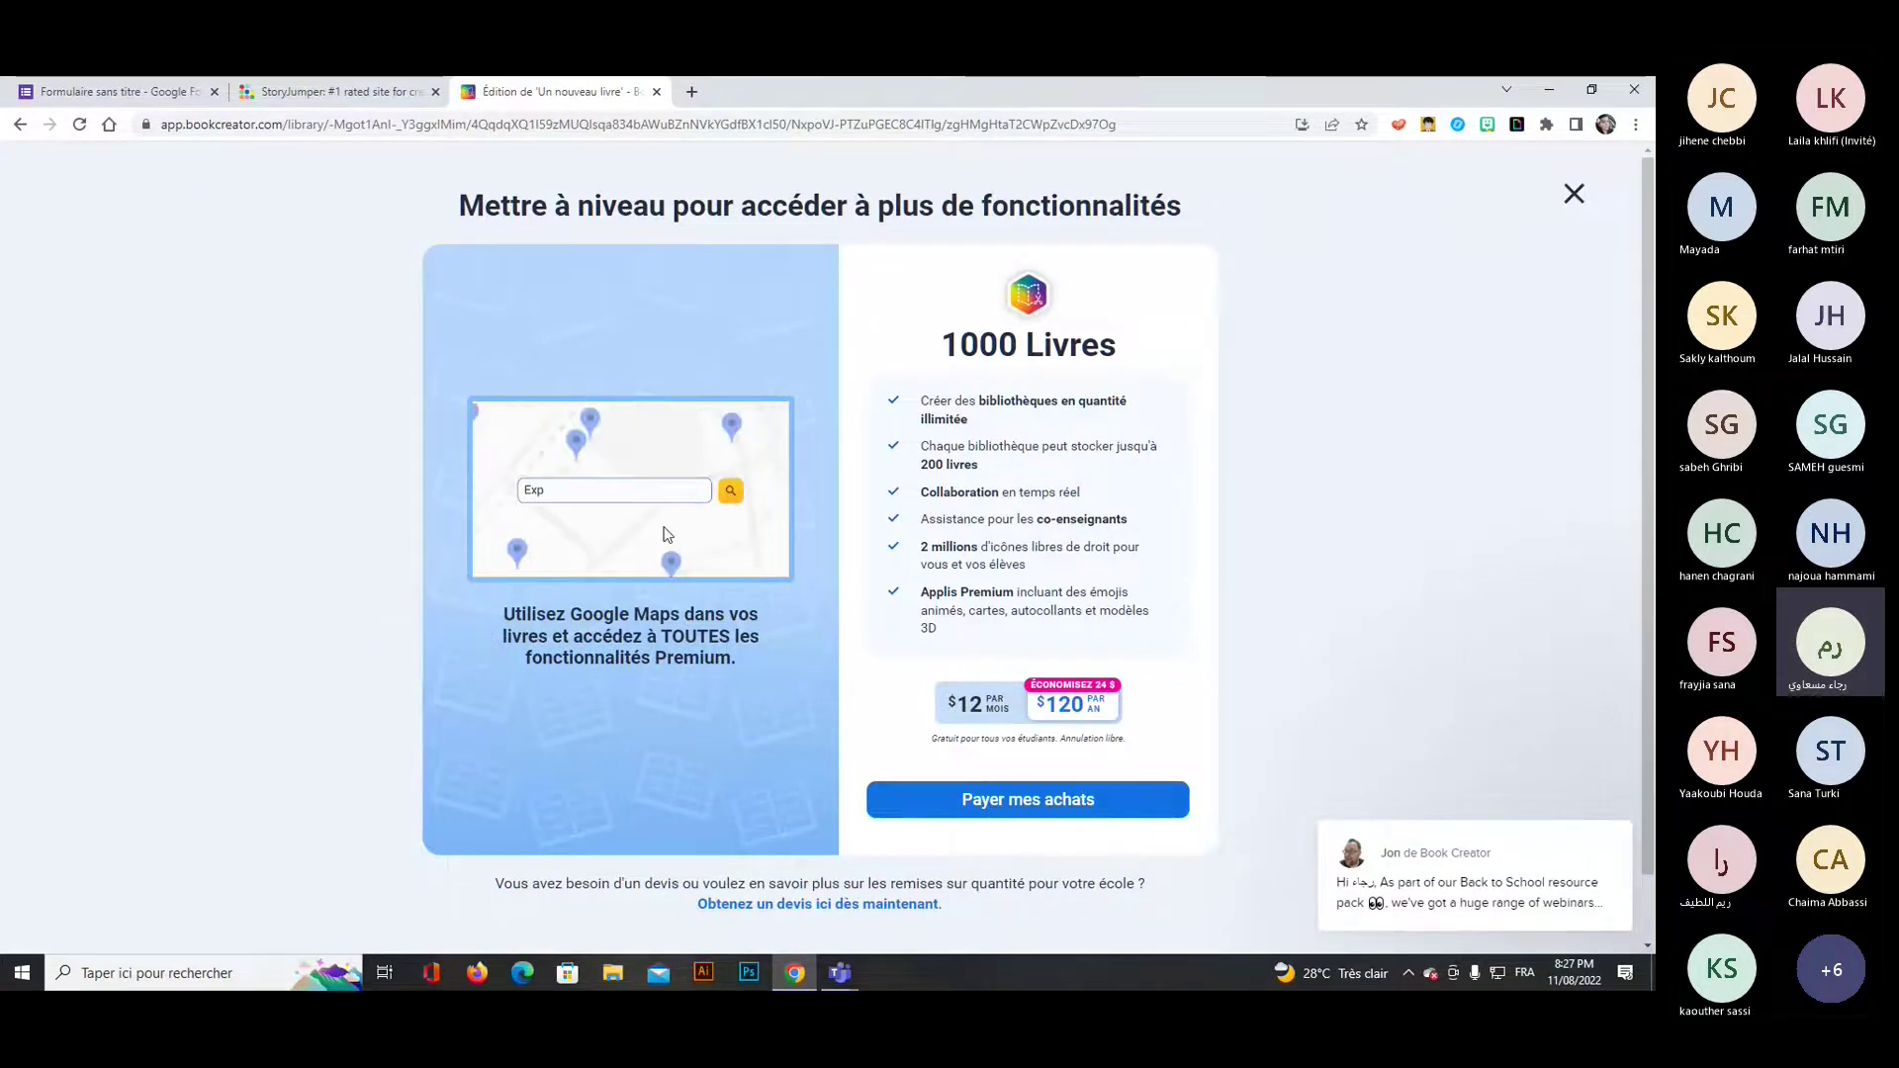
pyautogui.click(1574, 196)
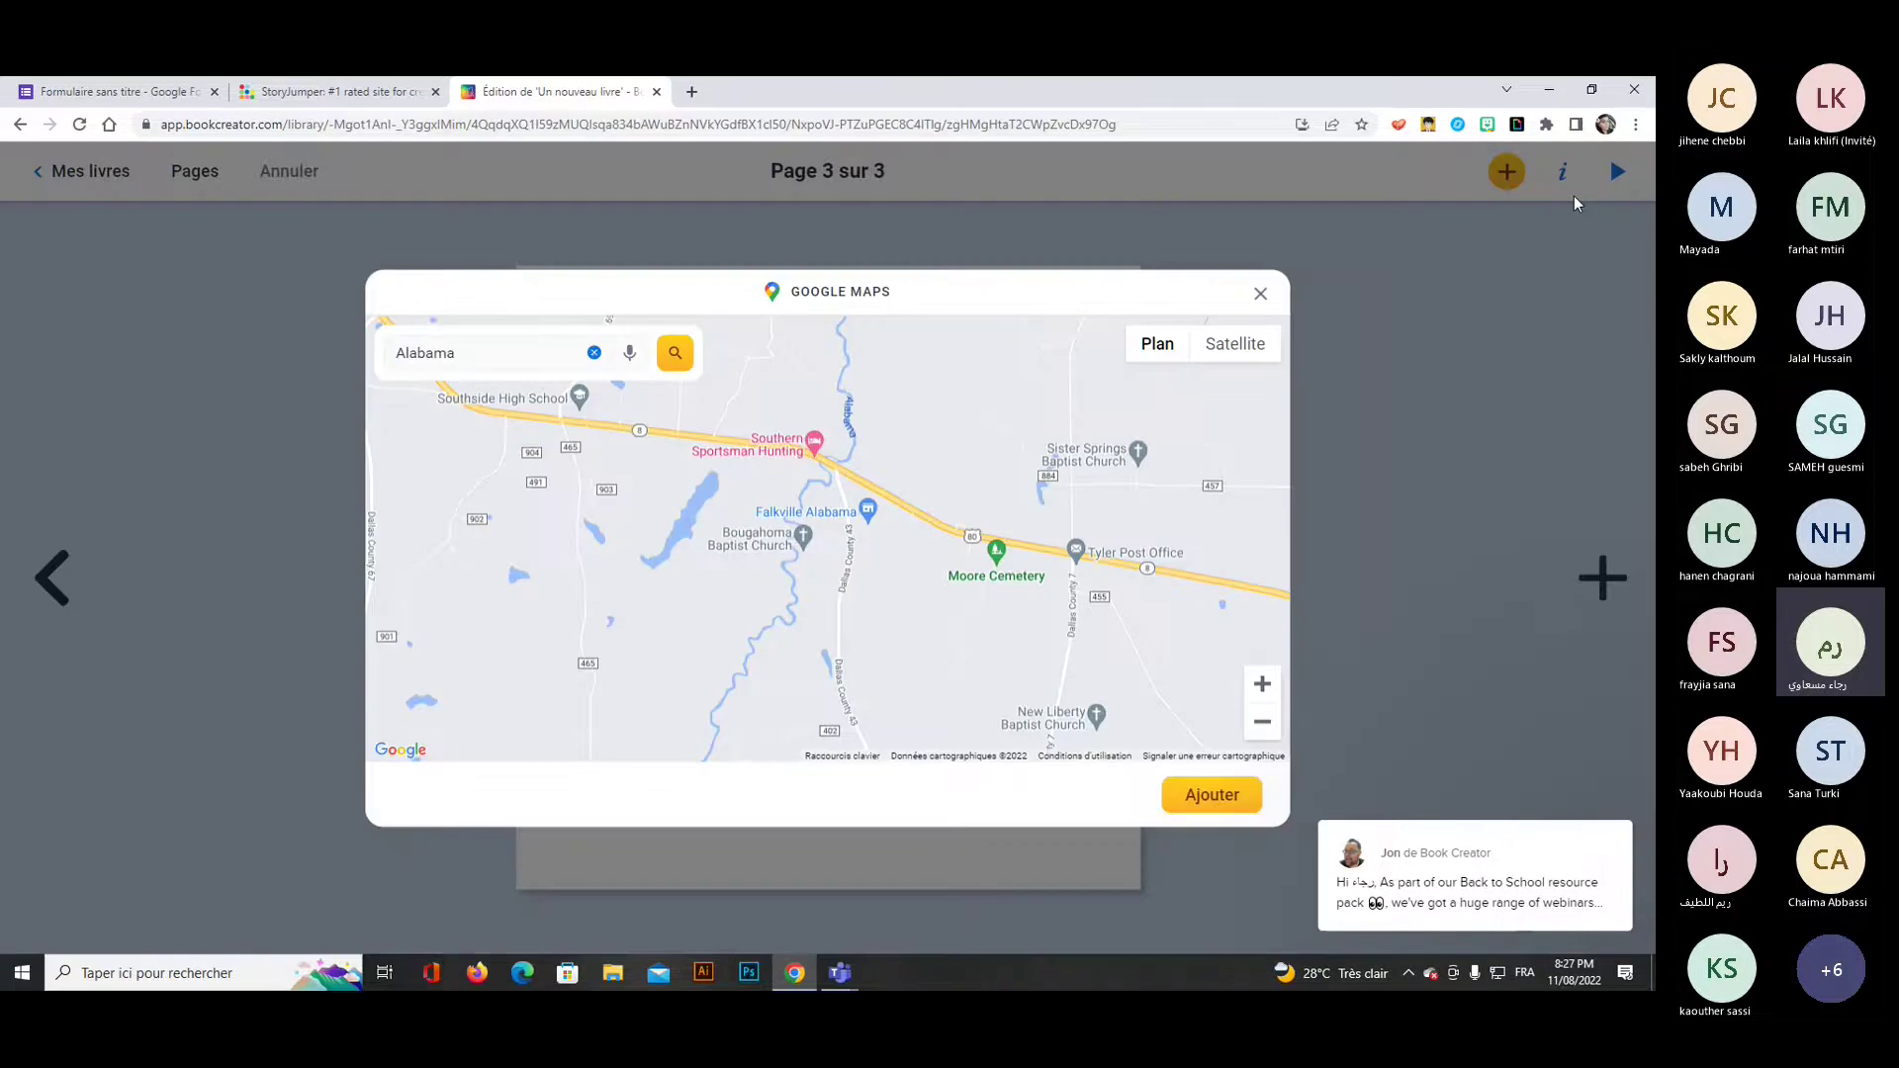
pyautogui.click(1260, 294)
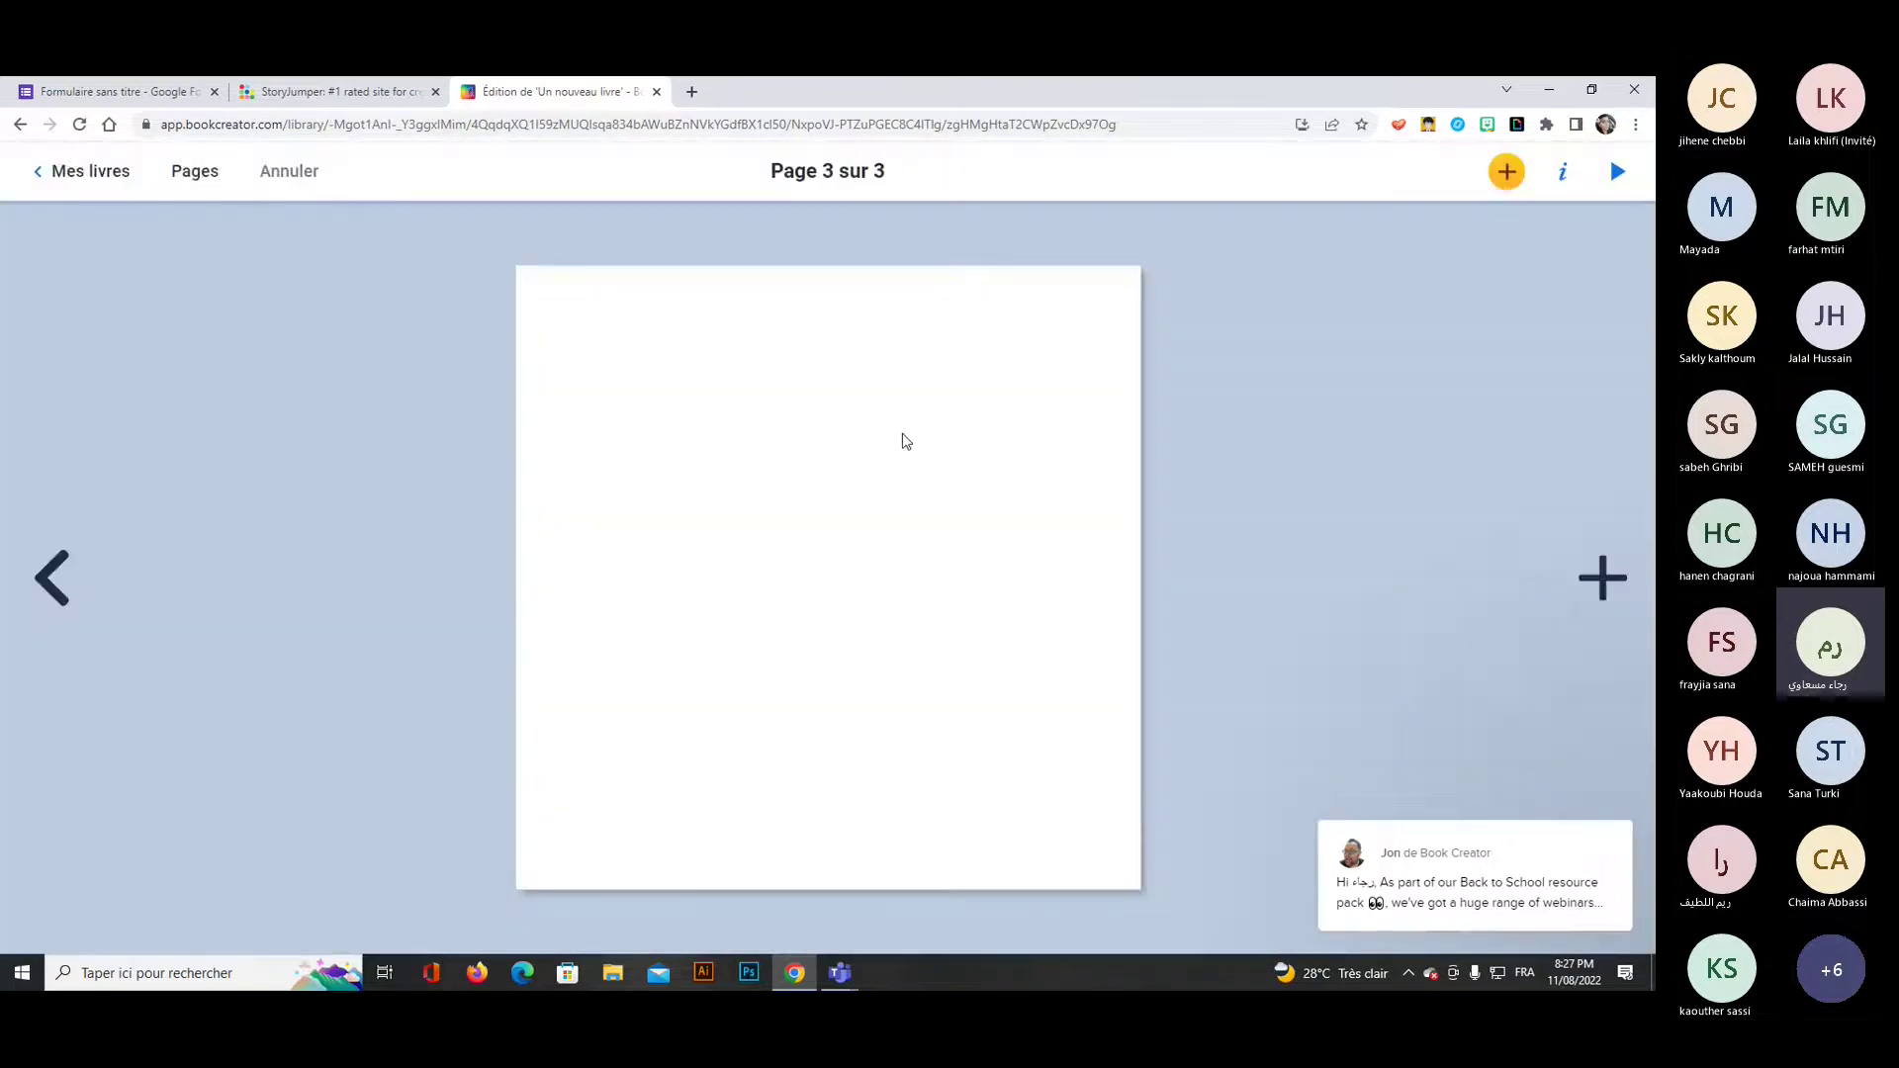
pyautogui.click(1616, 174)
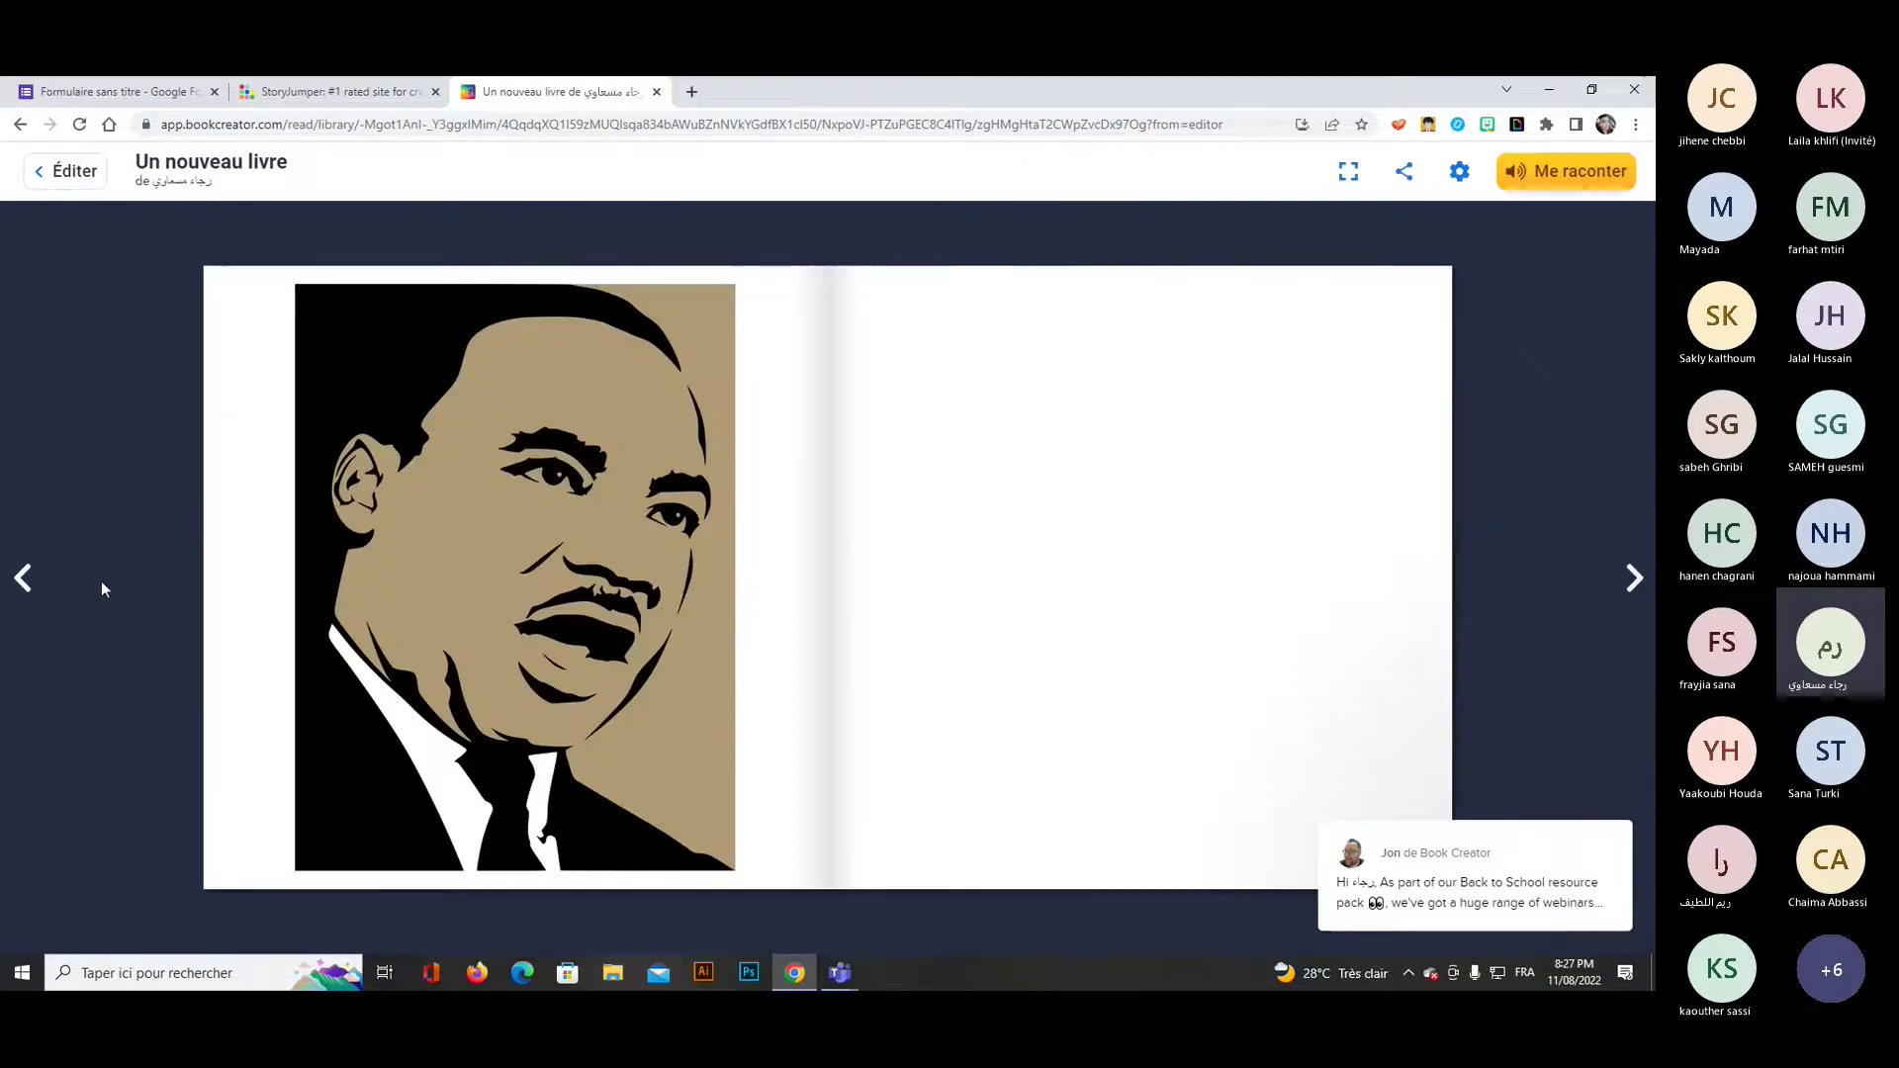
pyautogui.click(25, 580)
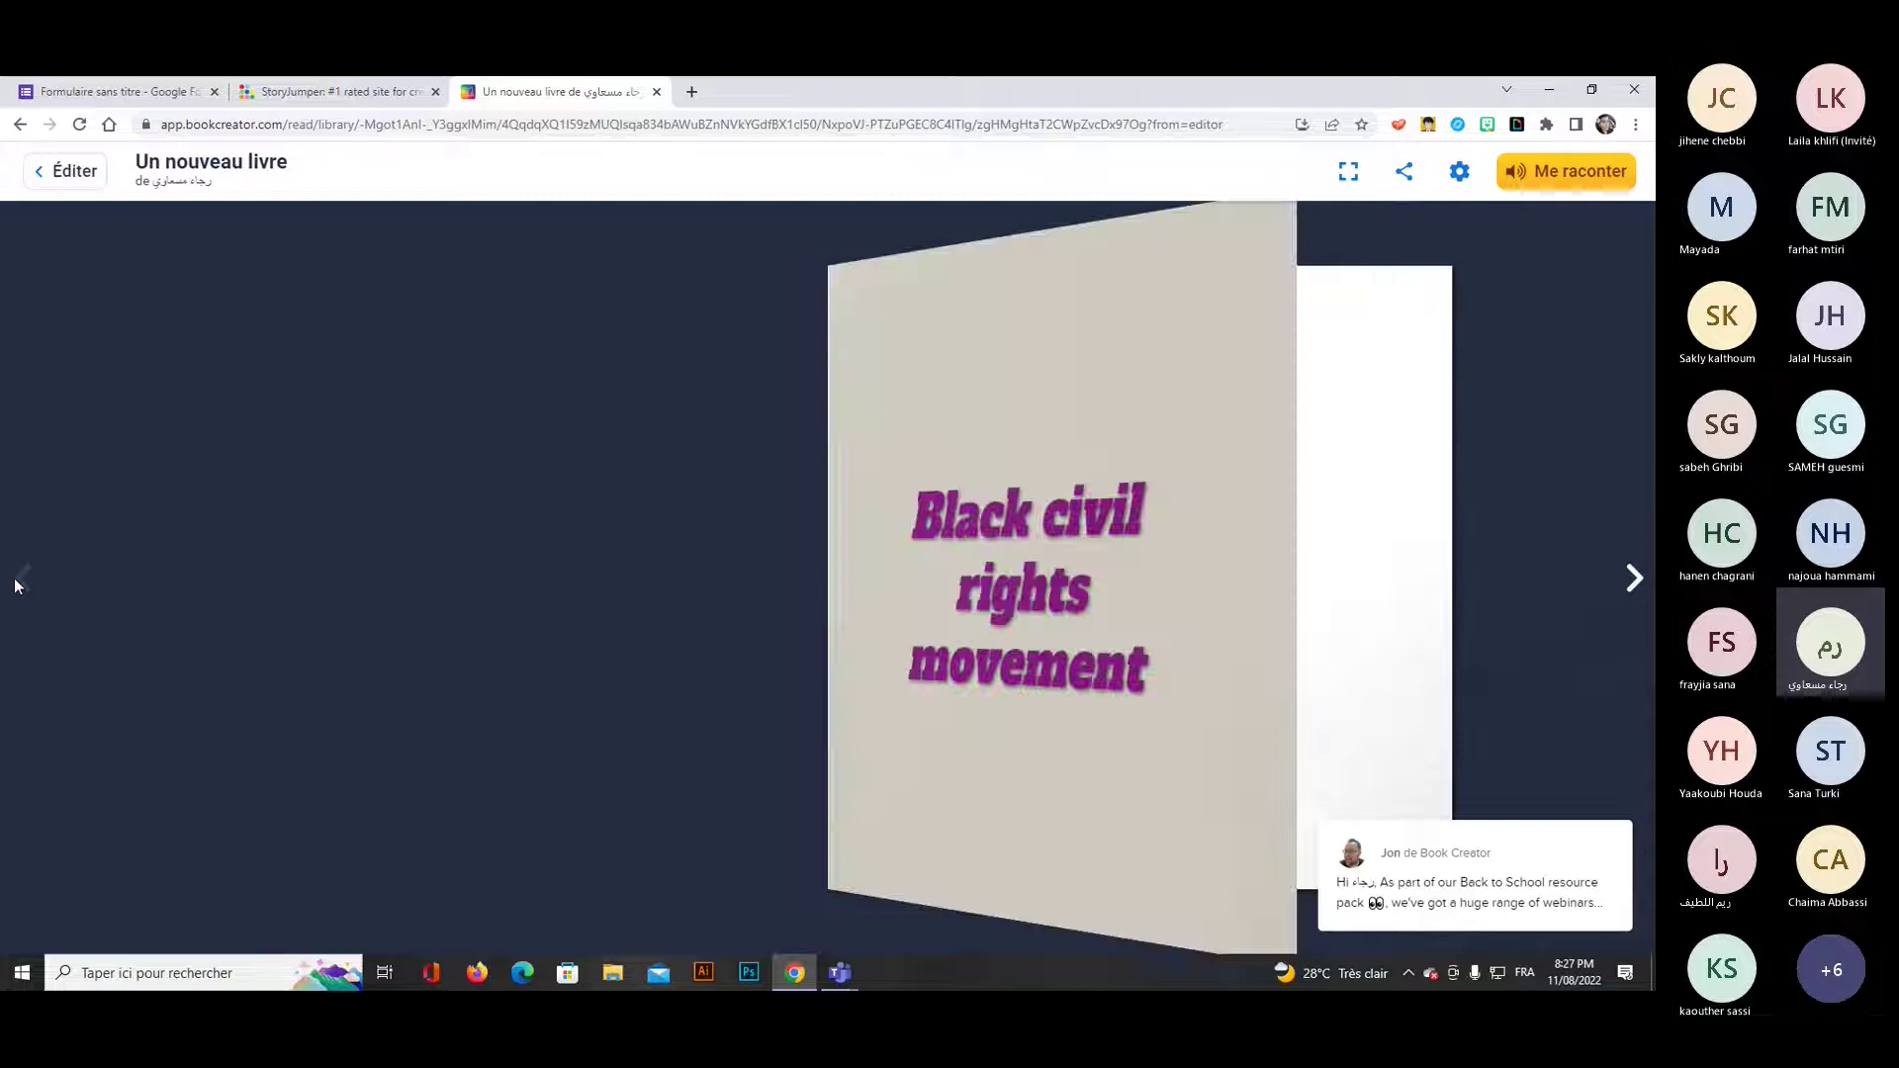
pyautogui.click(1637, 581)
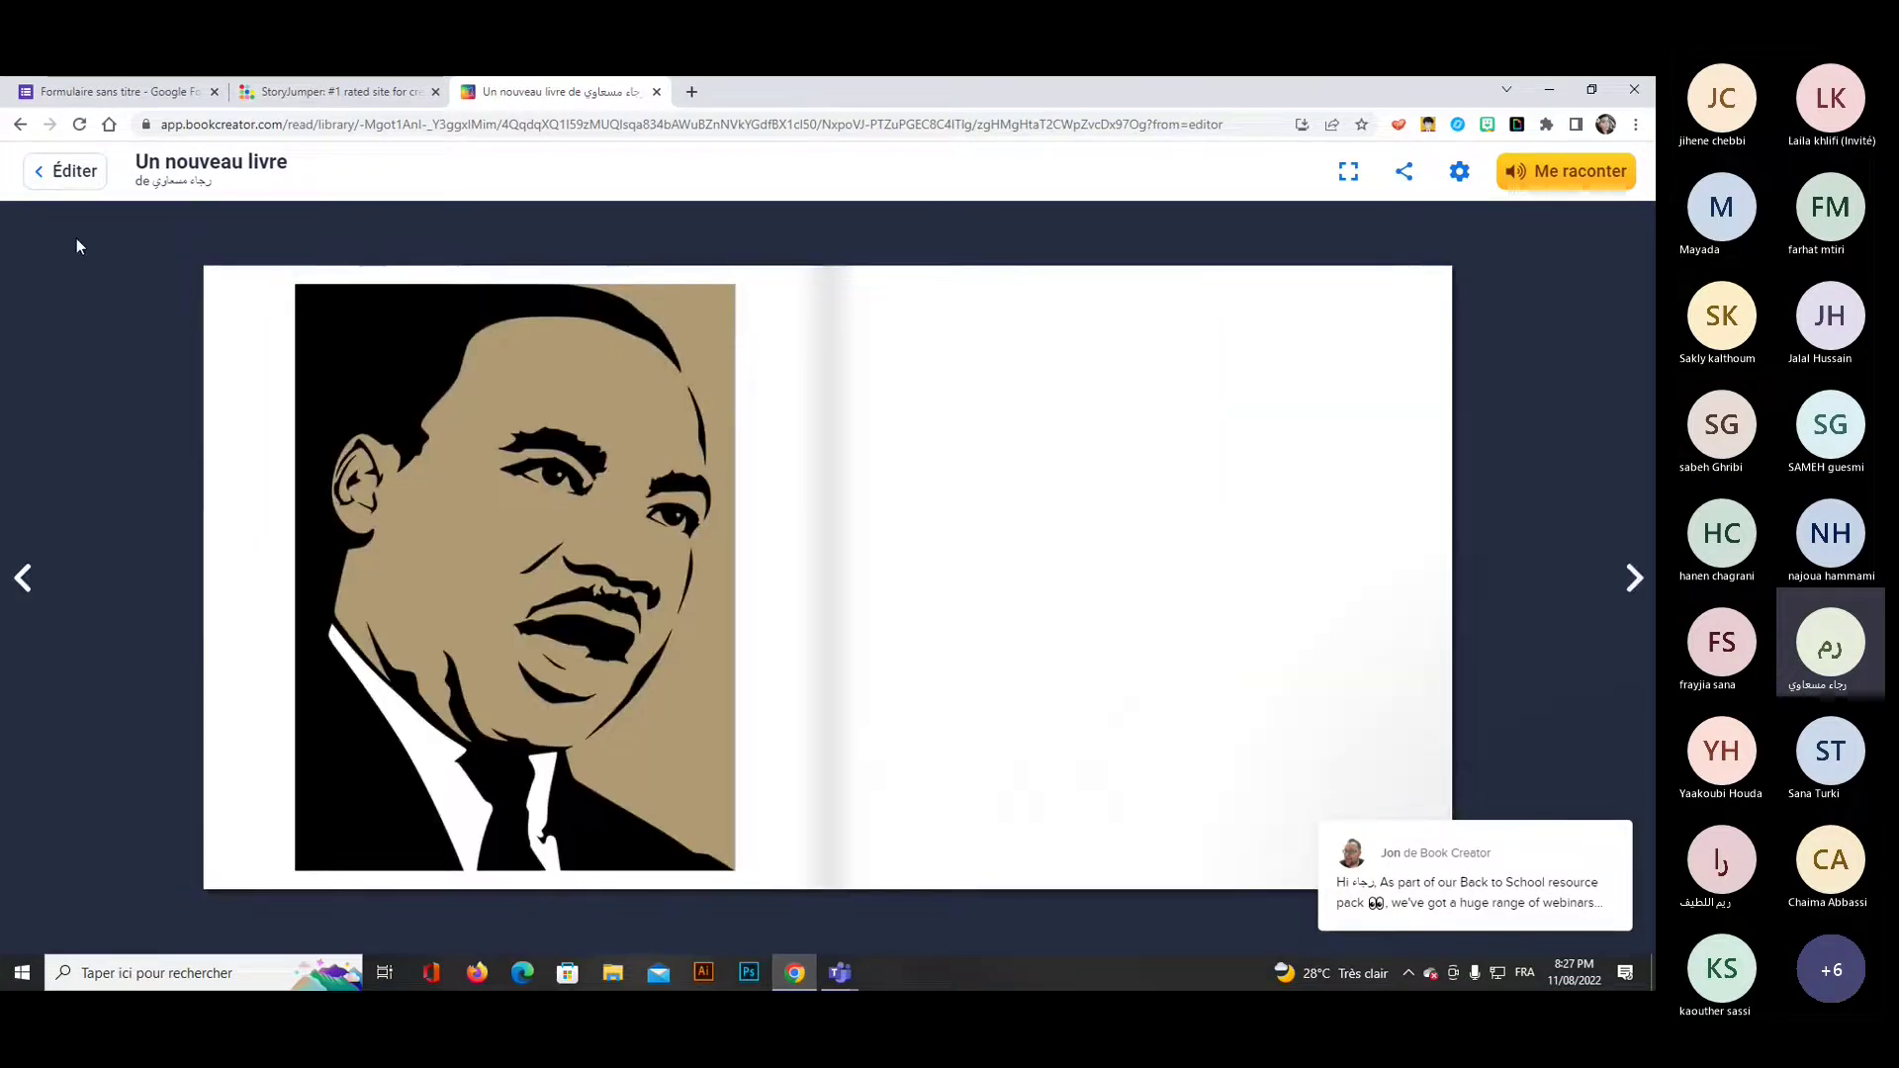
pyautogui.click(68, 174)
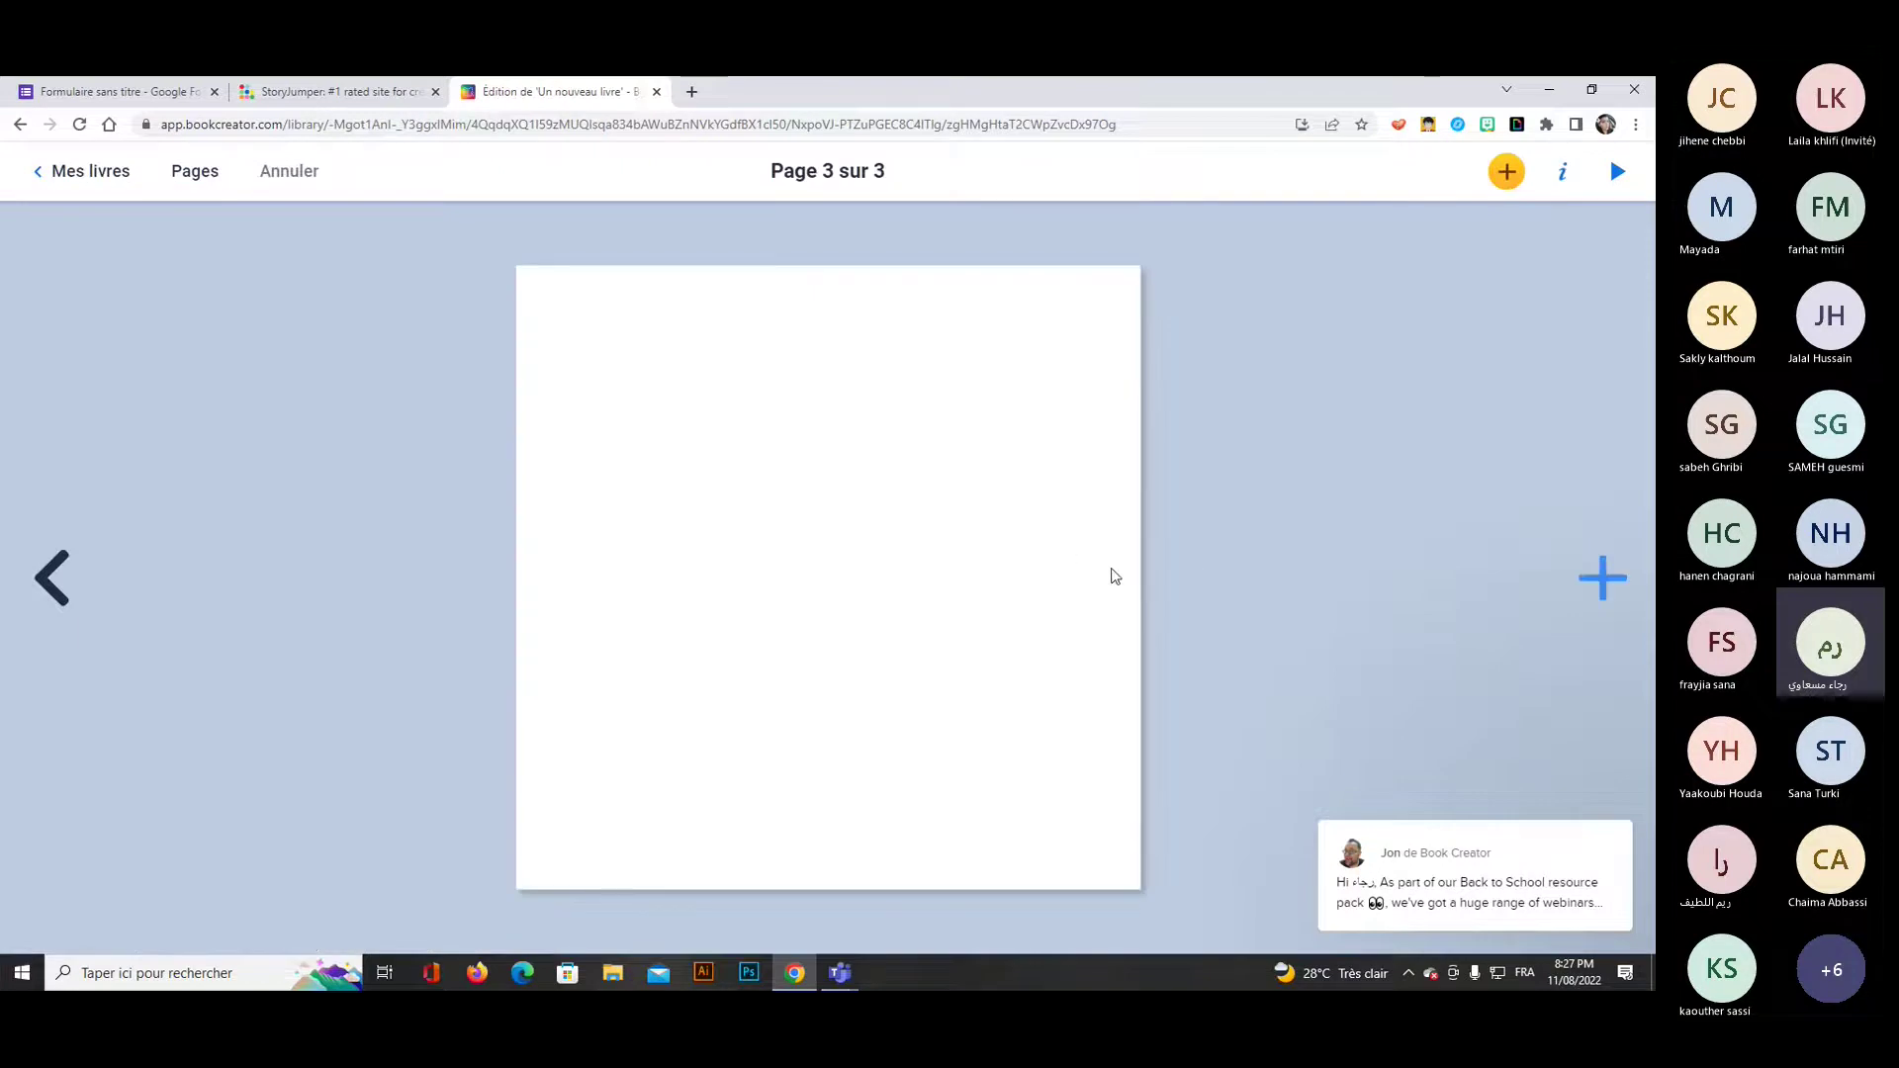
pyautogui.click(53, 592)
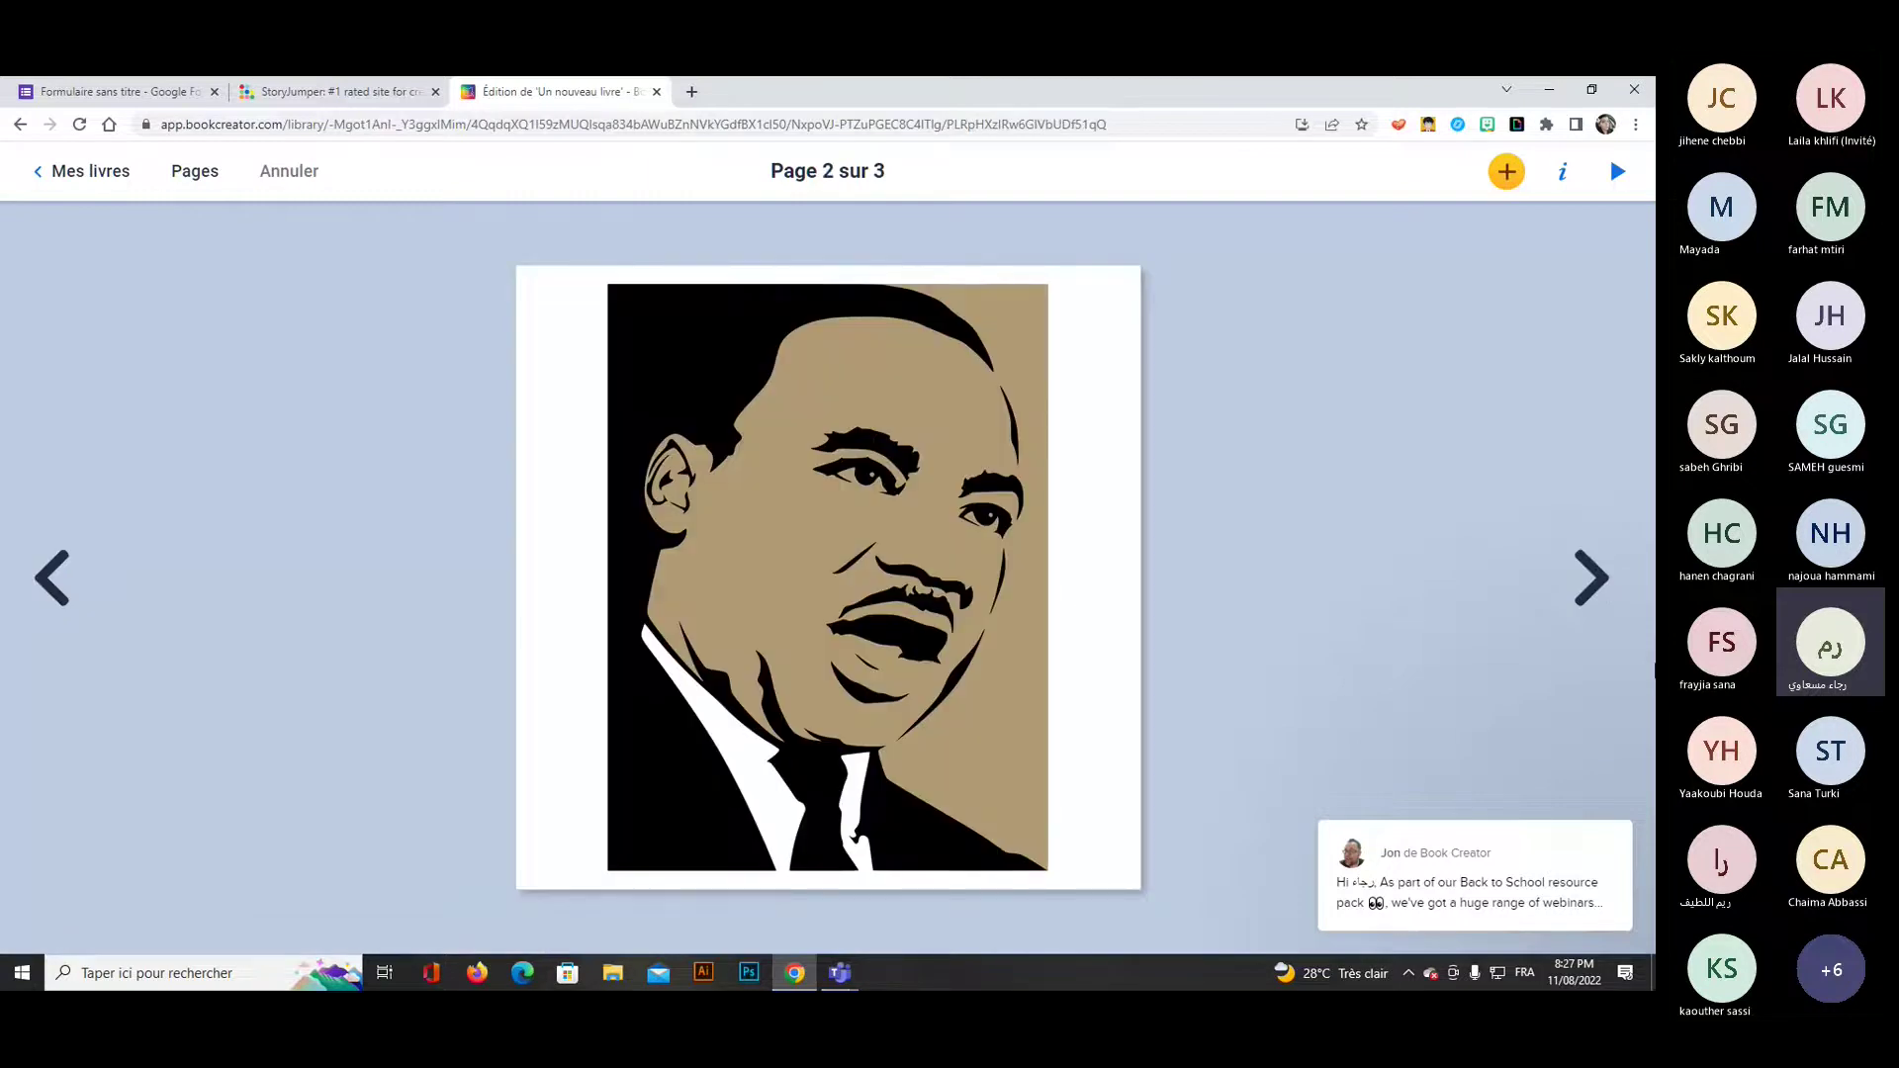
pyautogui.press('Right')
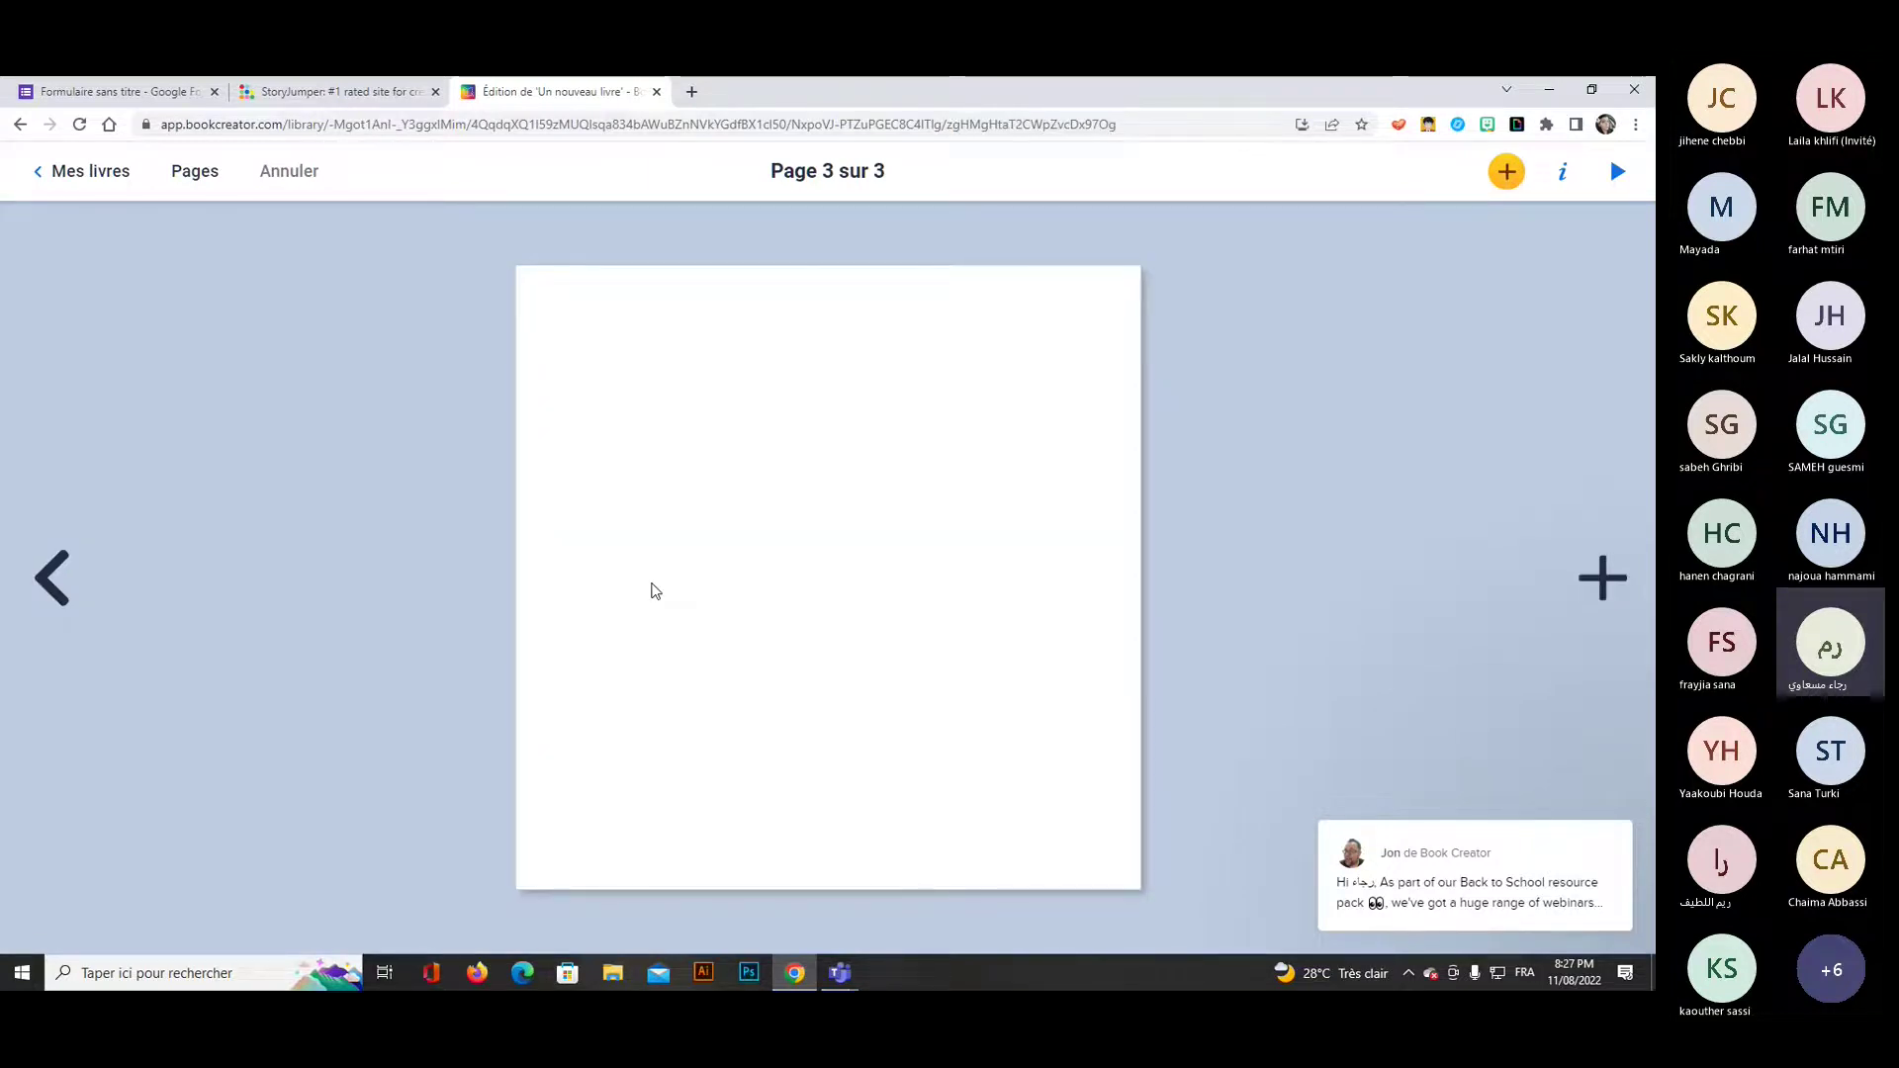
# Draw an H and an i freehand on page 3 with the marker brush.
pyautogui.click(1510, 175)
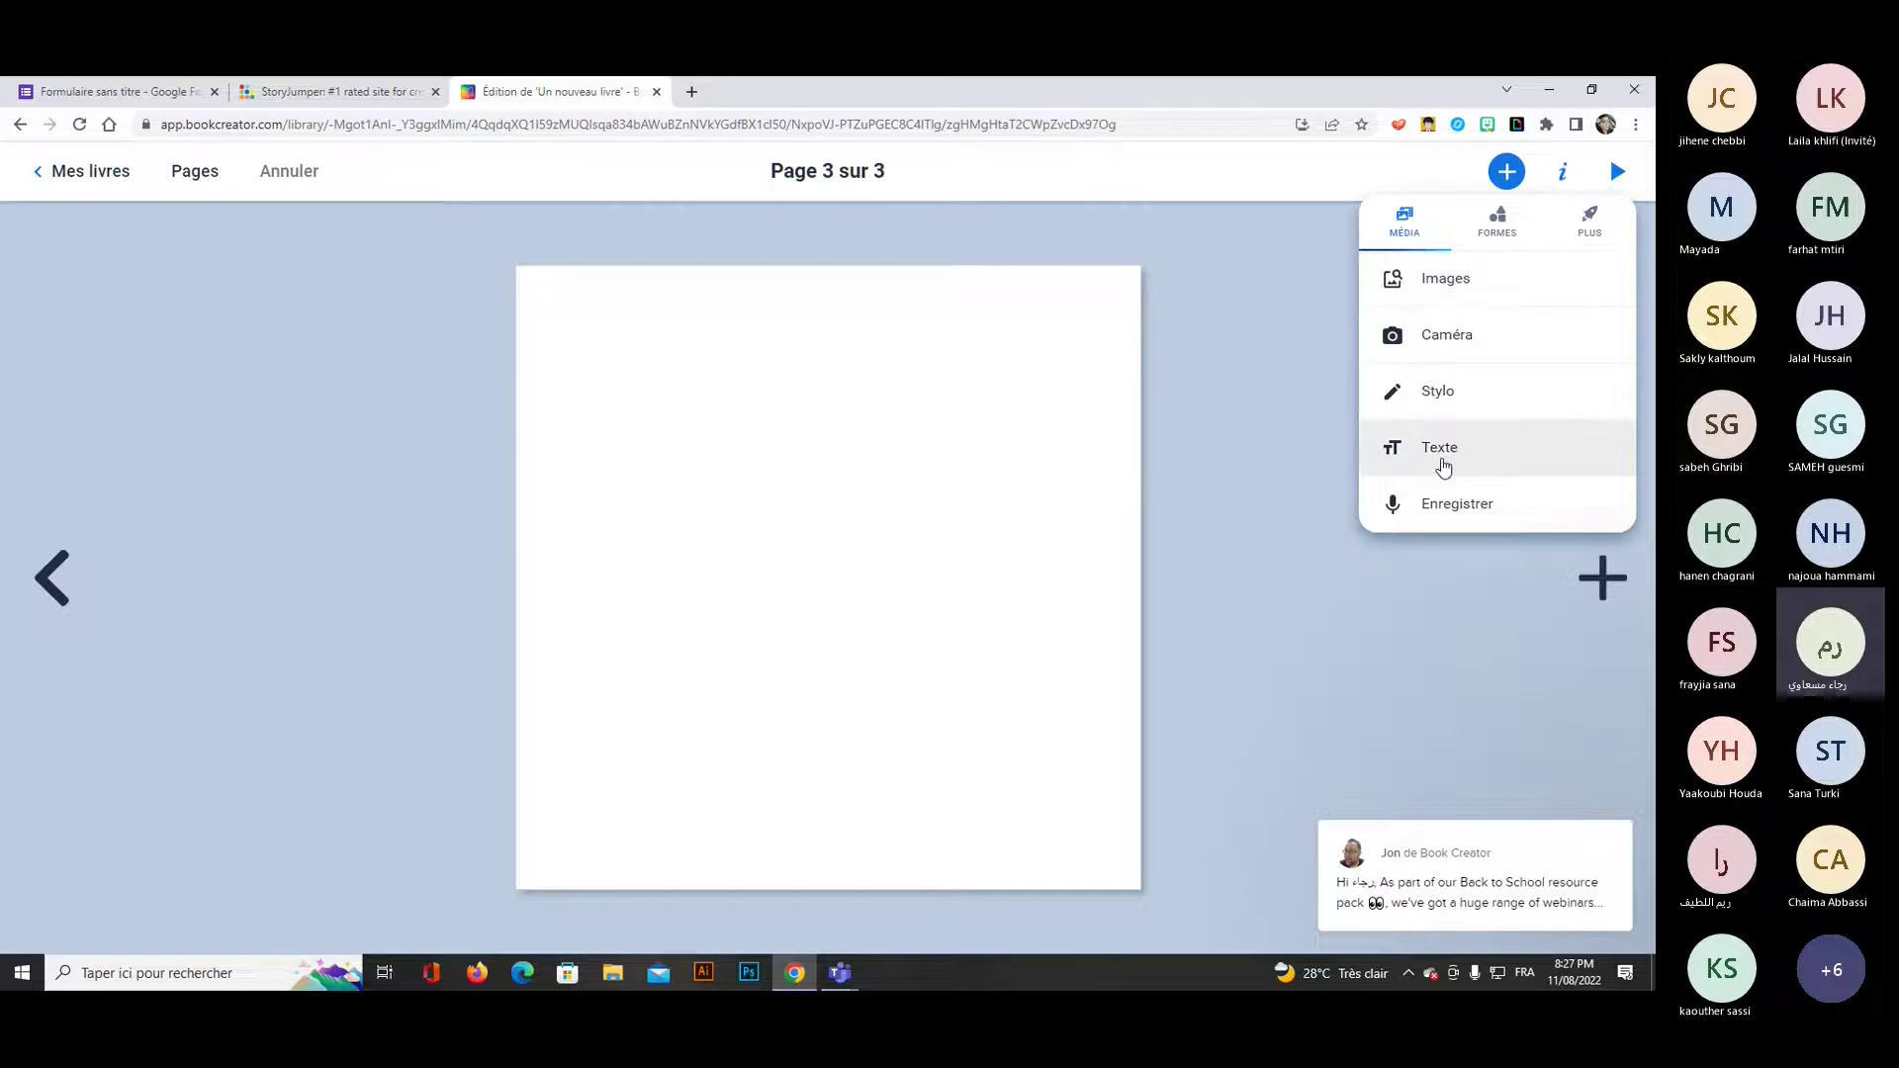
pyautogui.click(1442, 397)
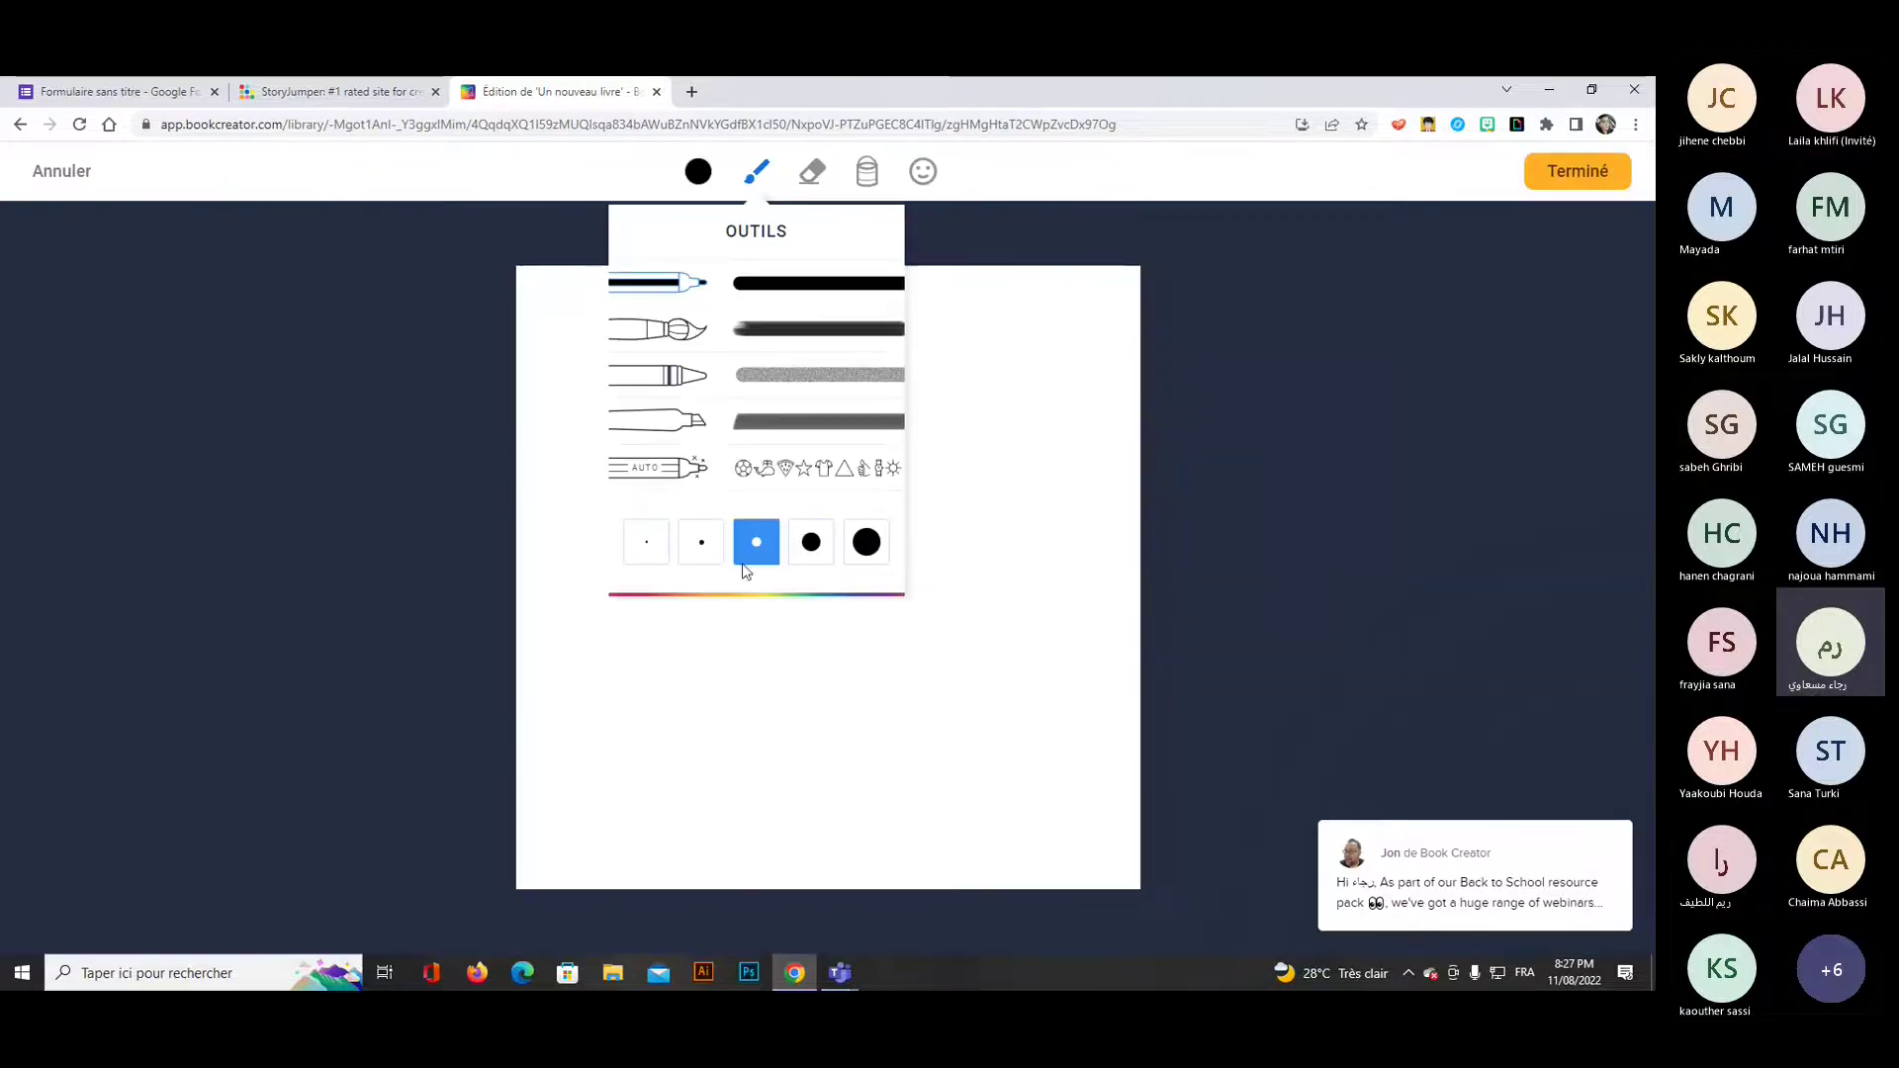
pyautogui.click(689, 376)
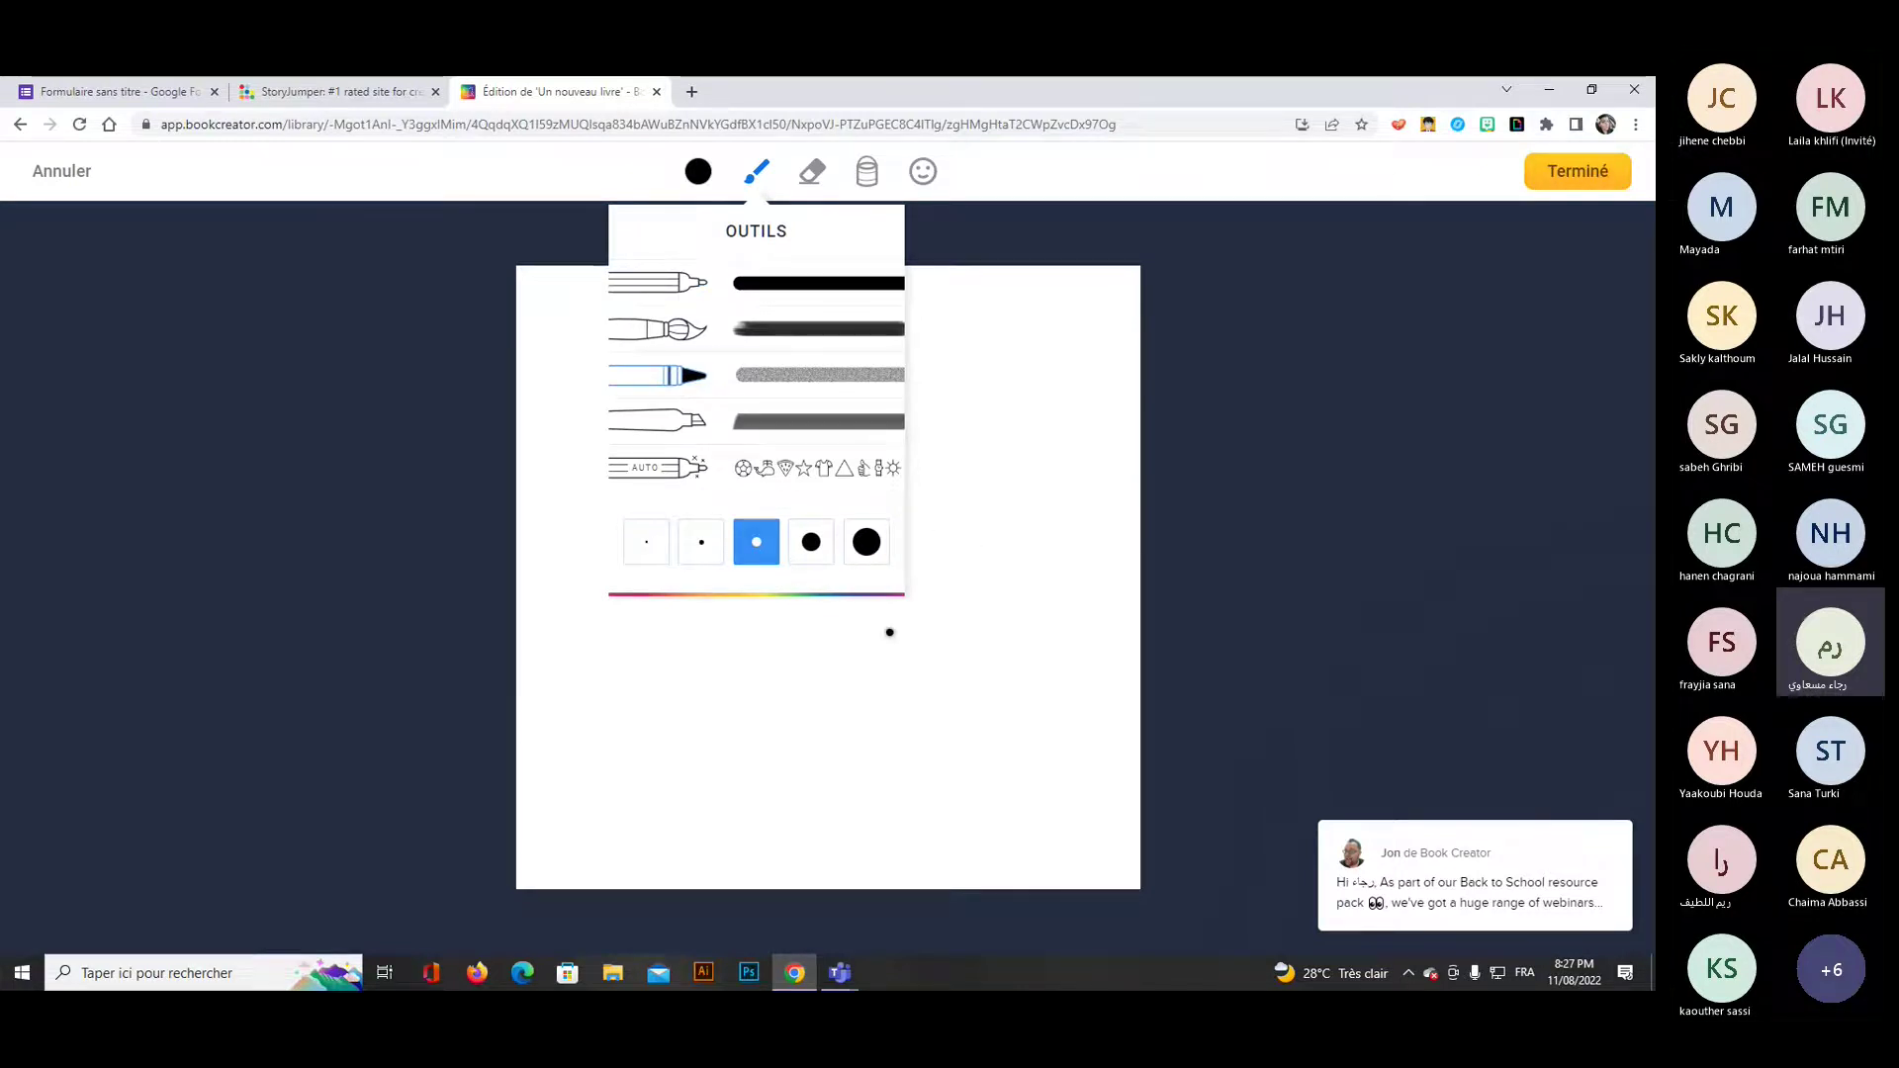
pyautogui.click(763, 649)
pyautogui.moveTo(754, 413); pyautogui.dragTo(690, 668)
pyautogui.moveTo(715, 525); pyautogui.dragTo(903, 569)
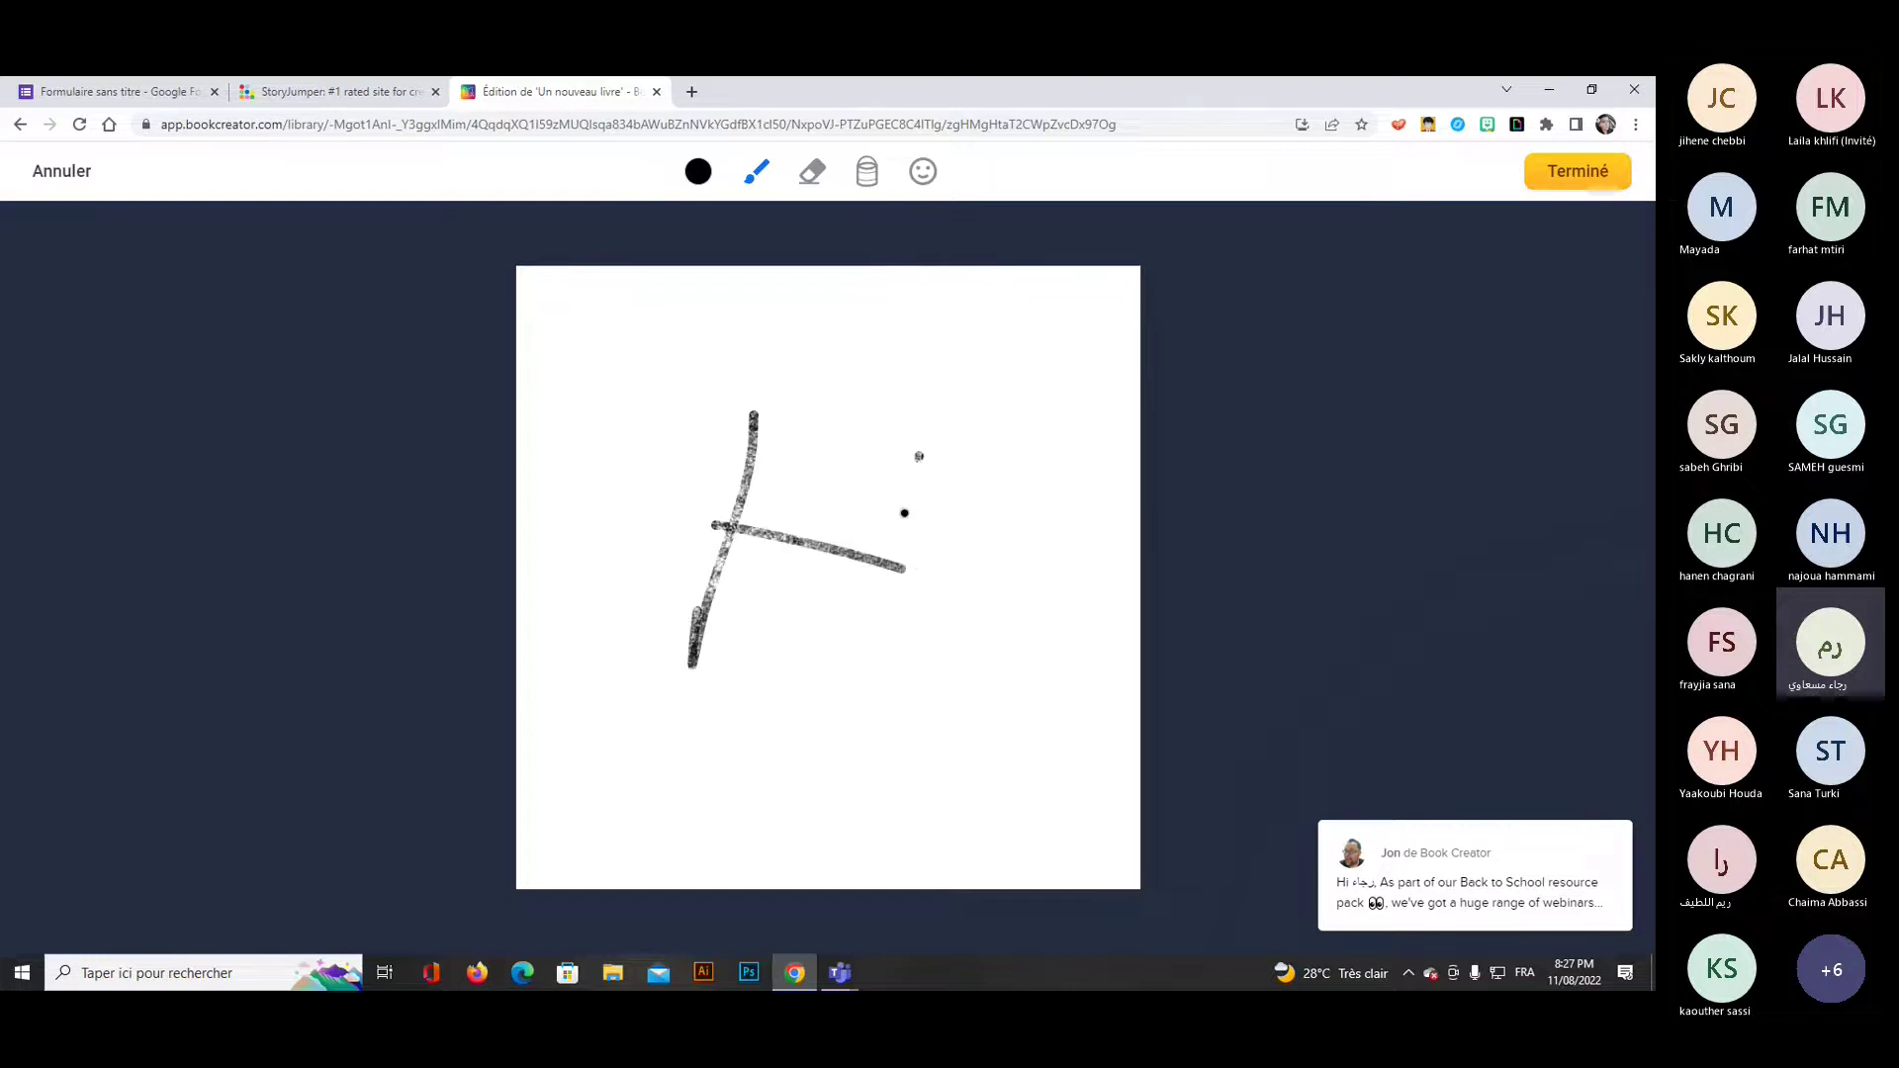
pyautogui.moveTo(919, 456); pyautogui.dragTo(894, 722)
pyautogui.moveTo(956, 573); pyautogui.dragTo(955, 723)
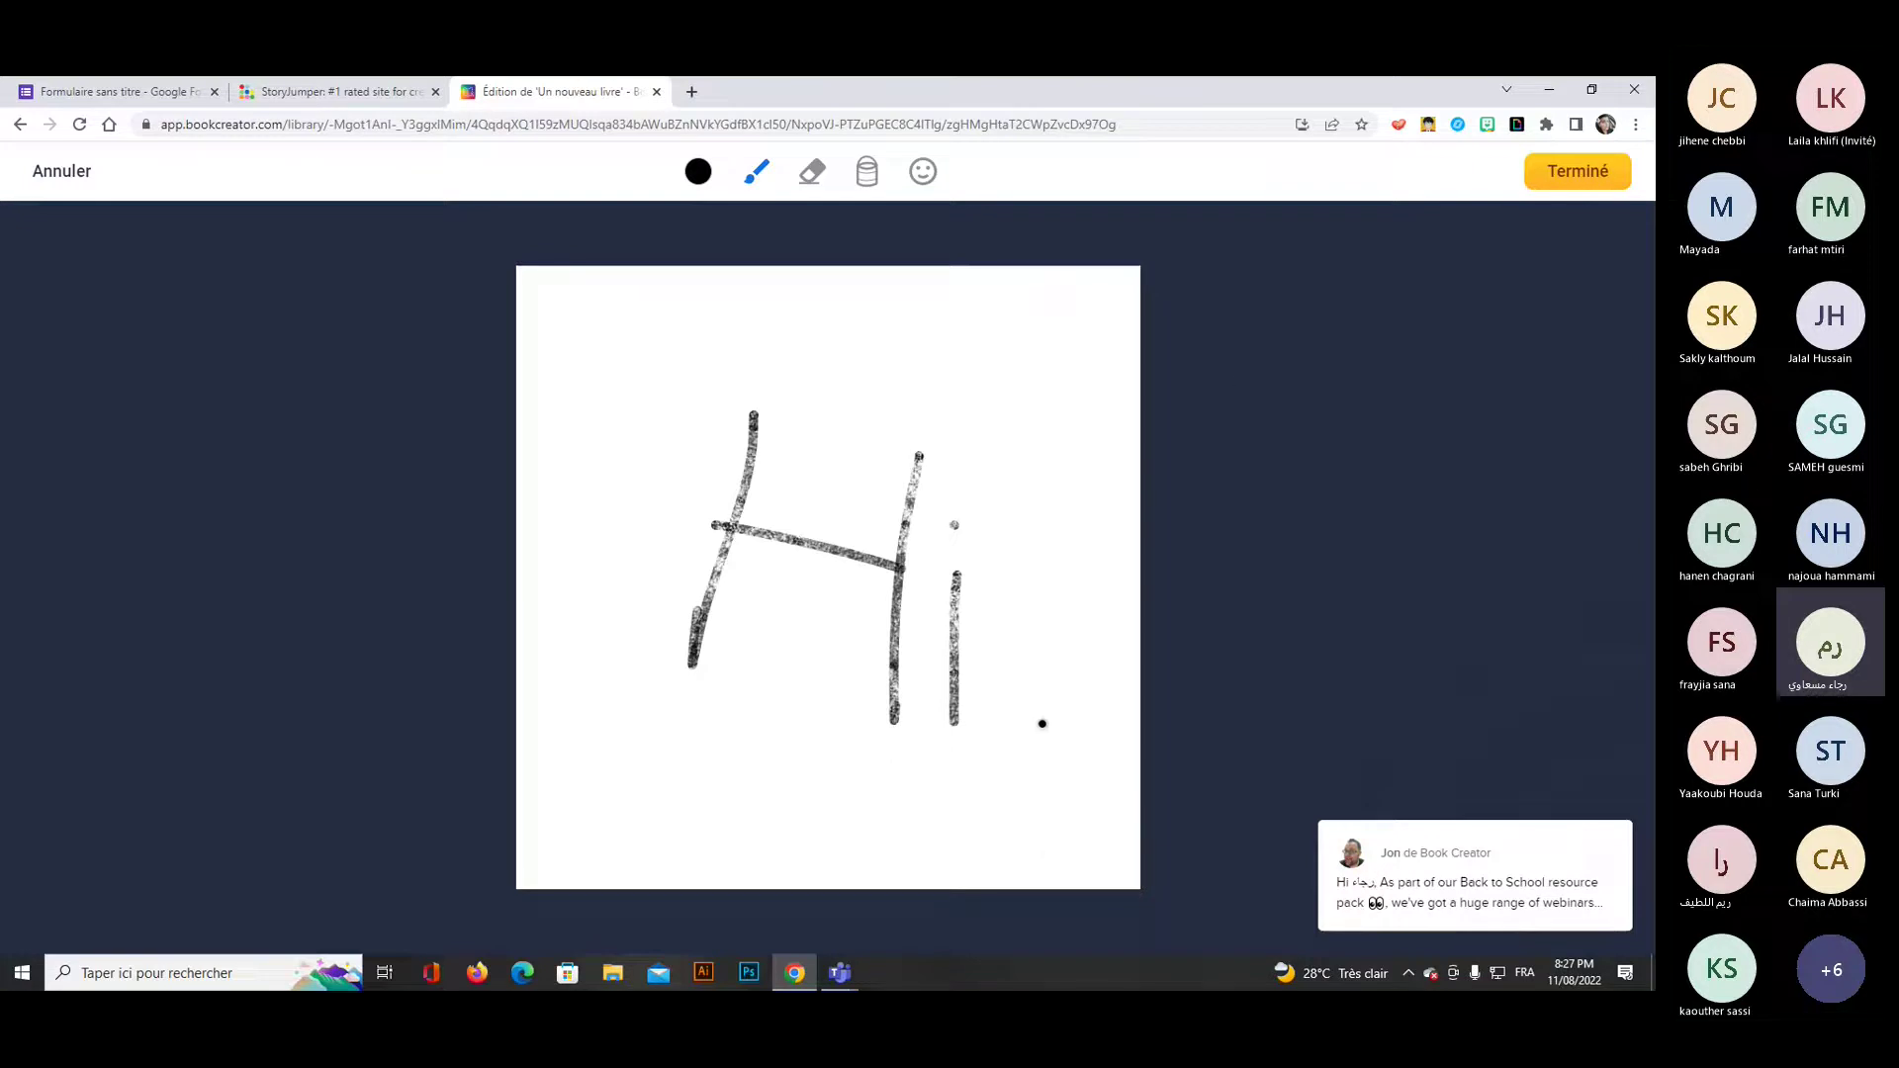
pyautogui.click(1578, 171)
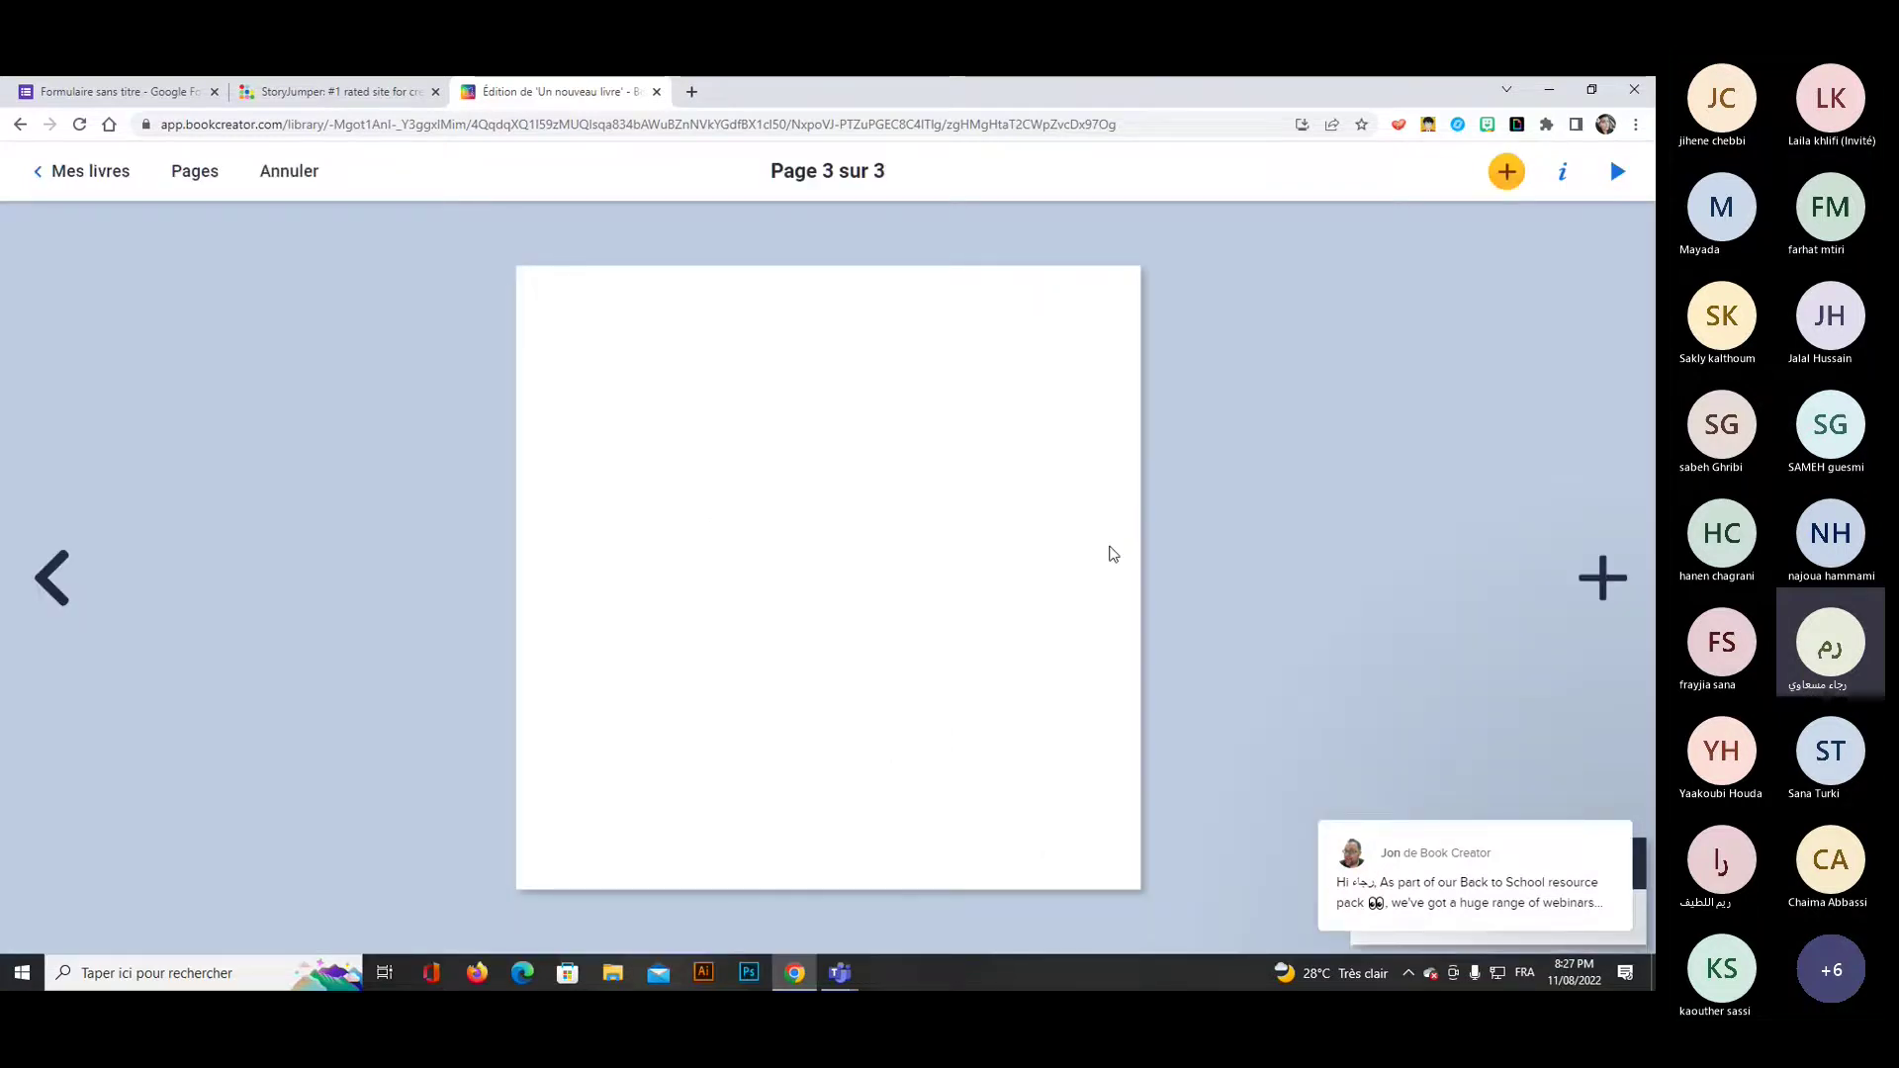
# Add page 4 with bold text: 'The civil rights movement was a movement to free coloured people from segregation…'.
pyautogui.click(1598, 573)
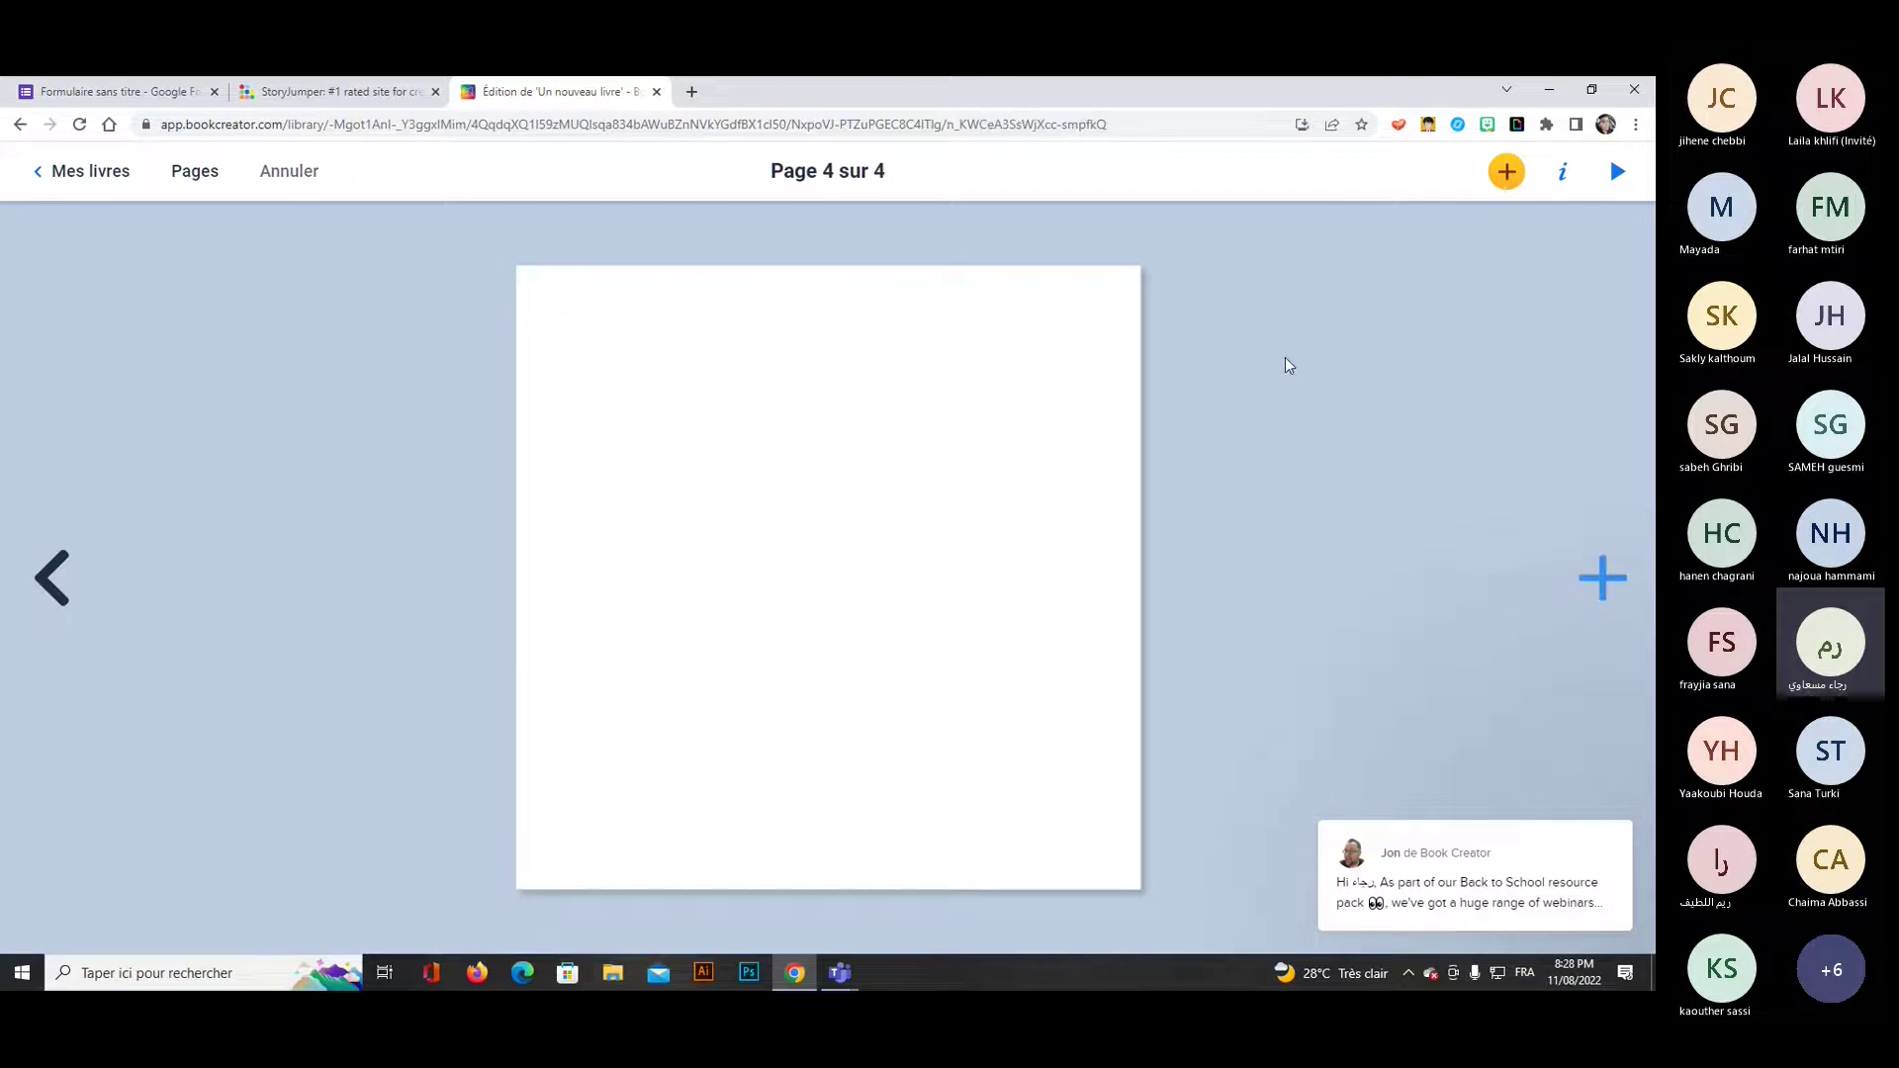
pyautogui.click(1505, 174)
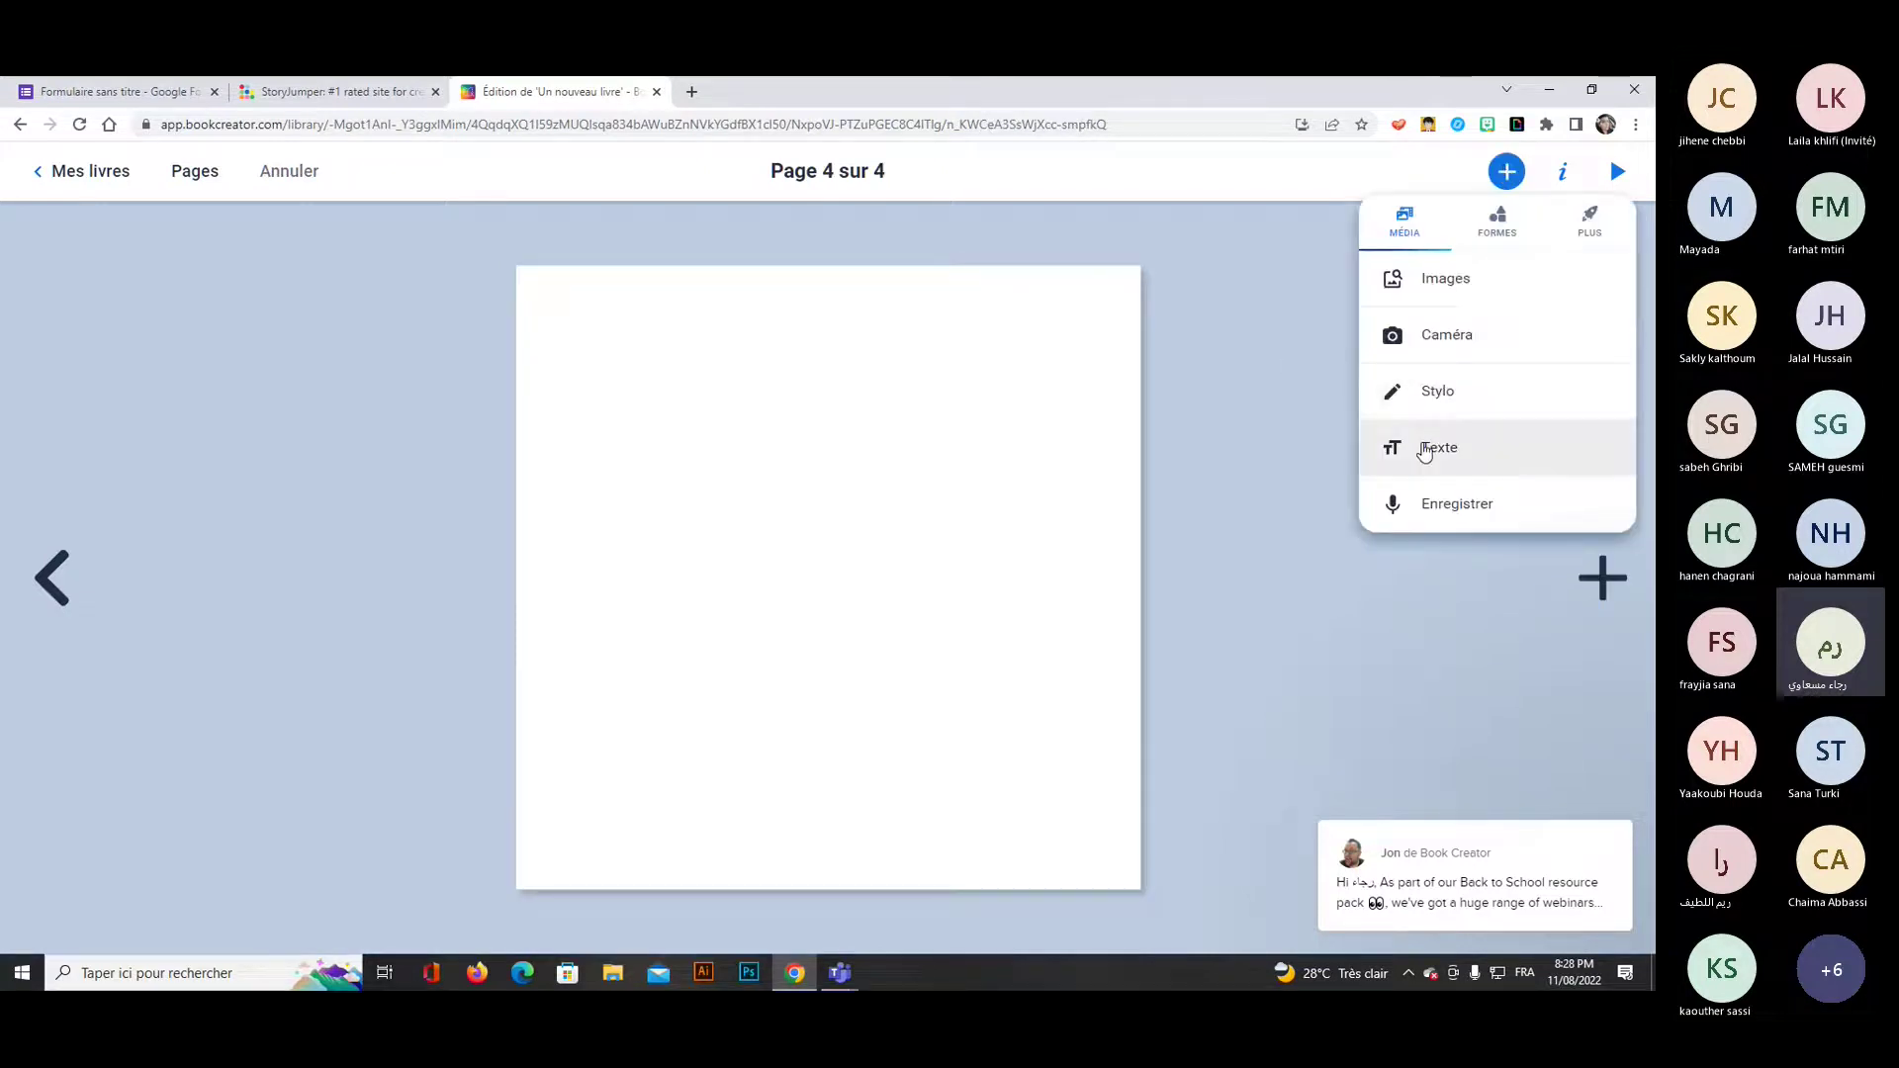
pyautogui.click(1425, 450)
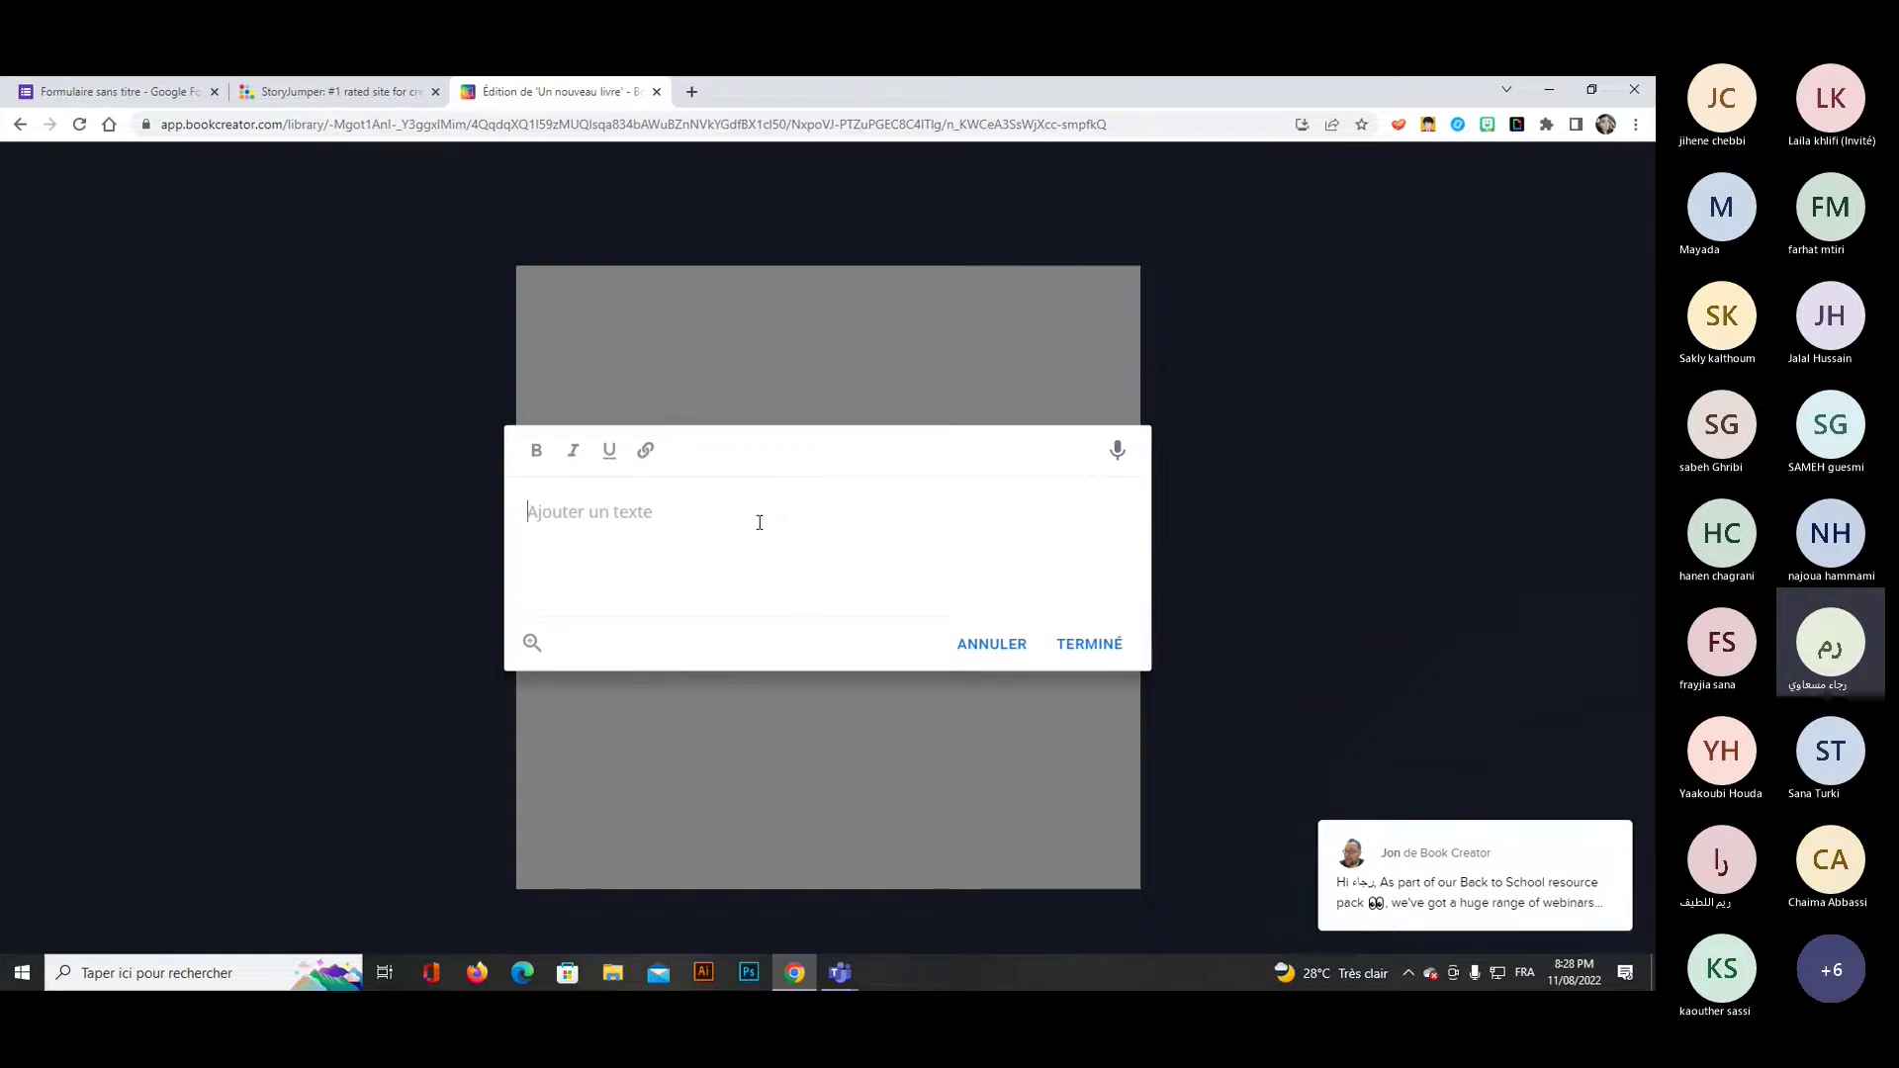
pyautogui.write('The civ')
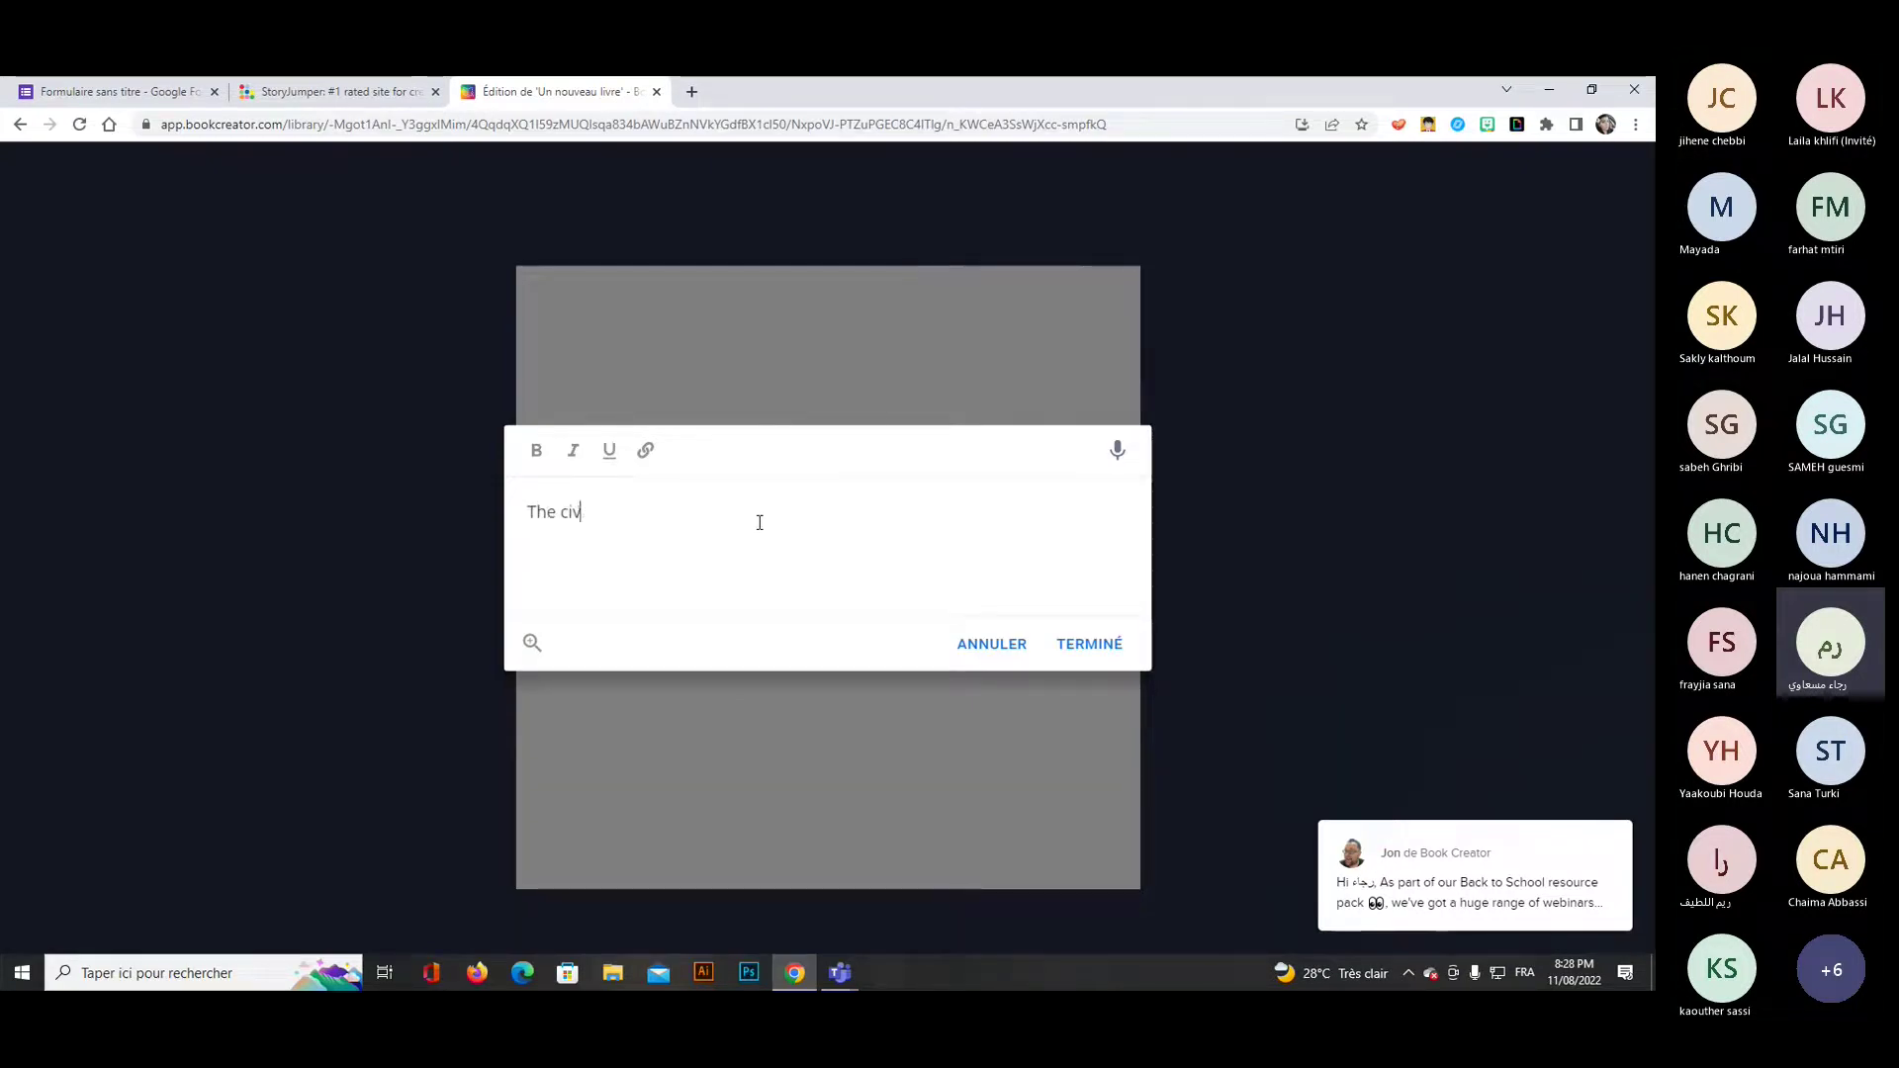
pyautogui.write('il')
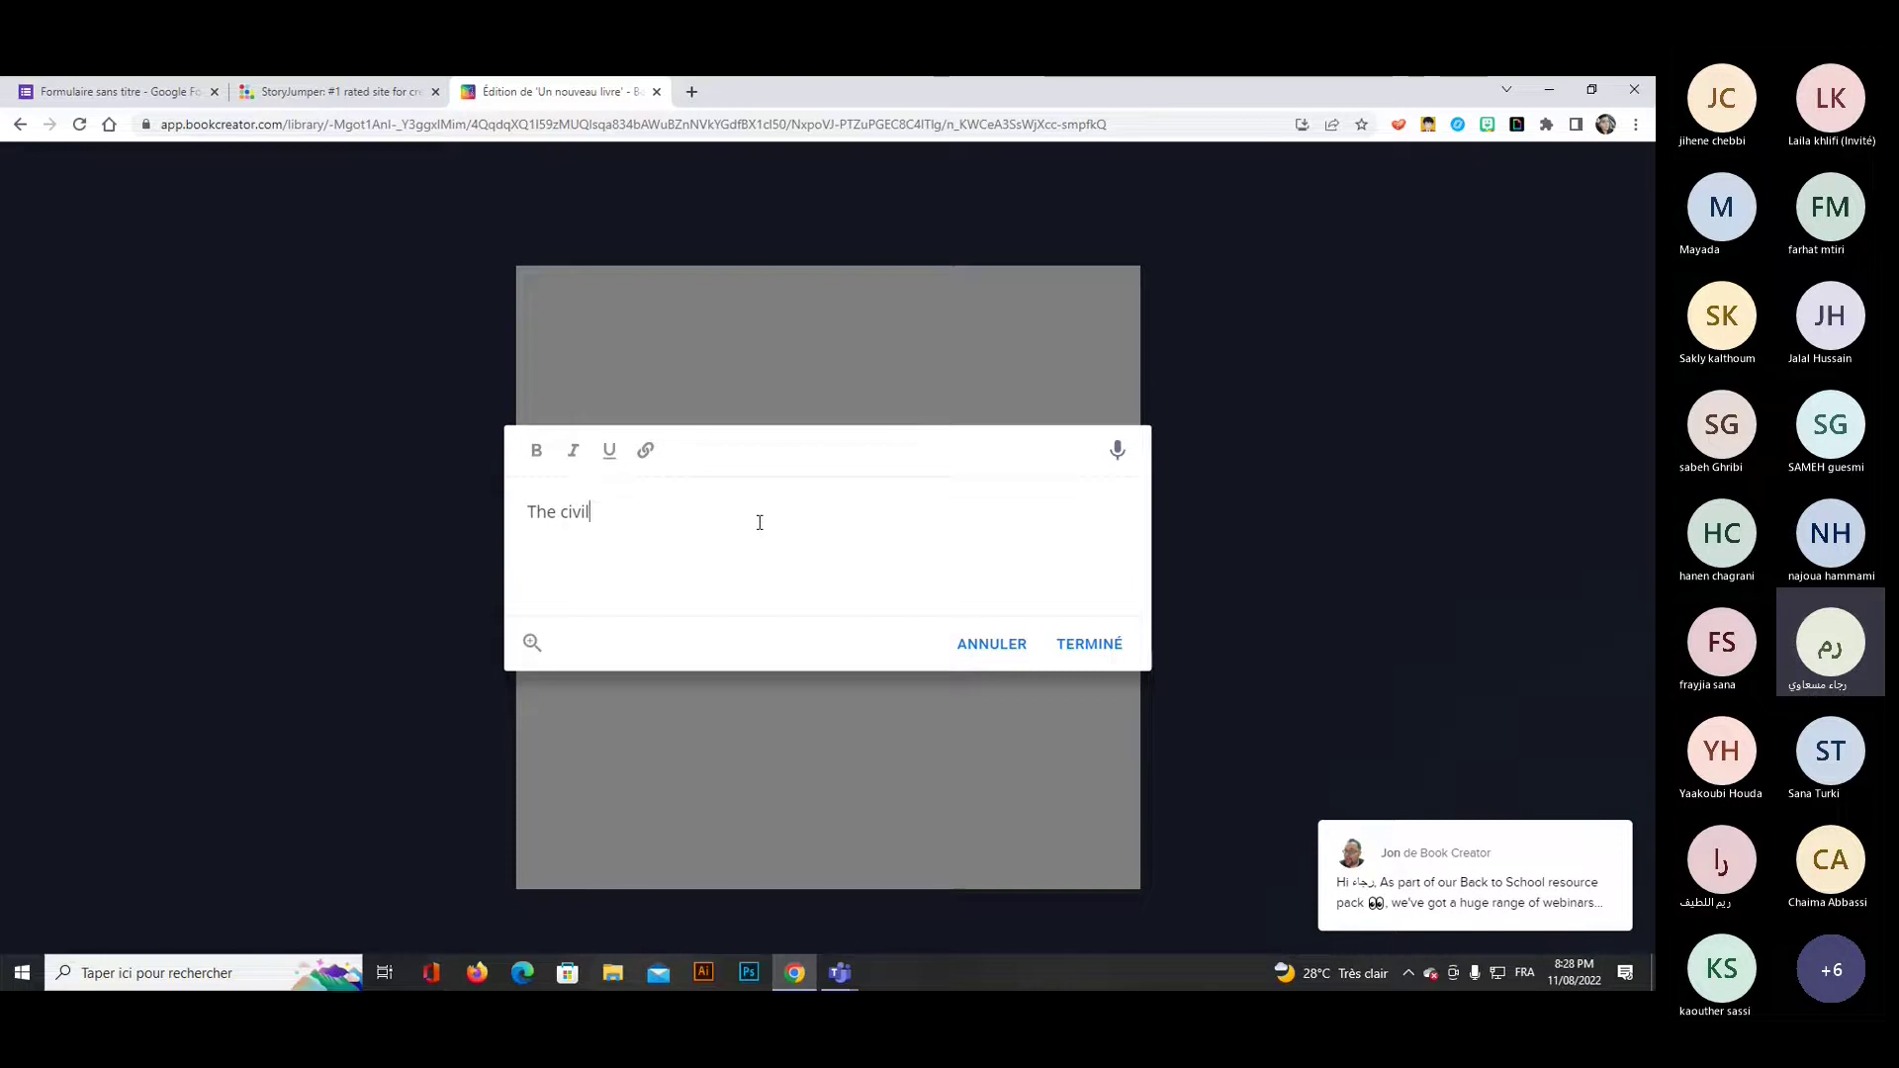
pyautogui.write(' rights m')
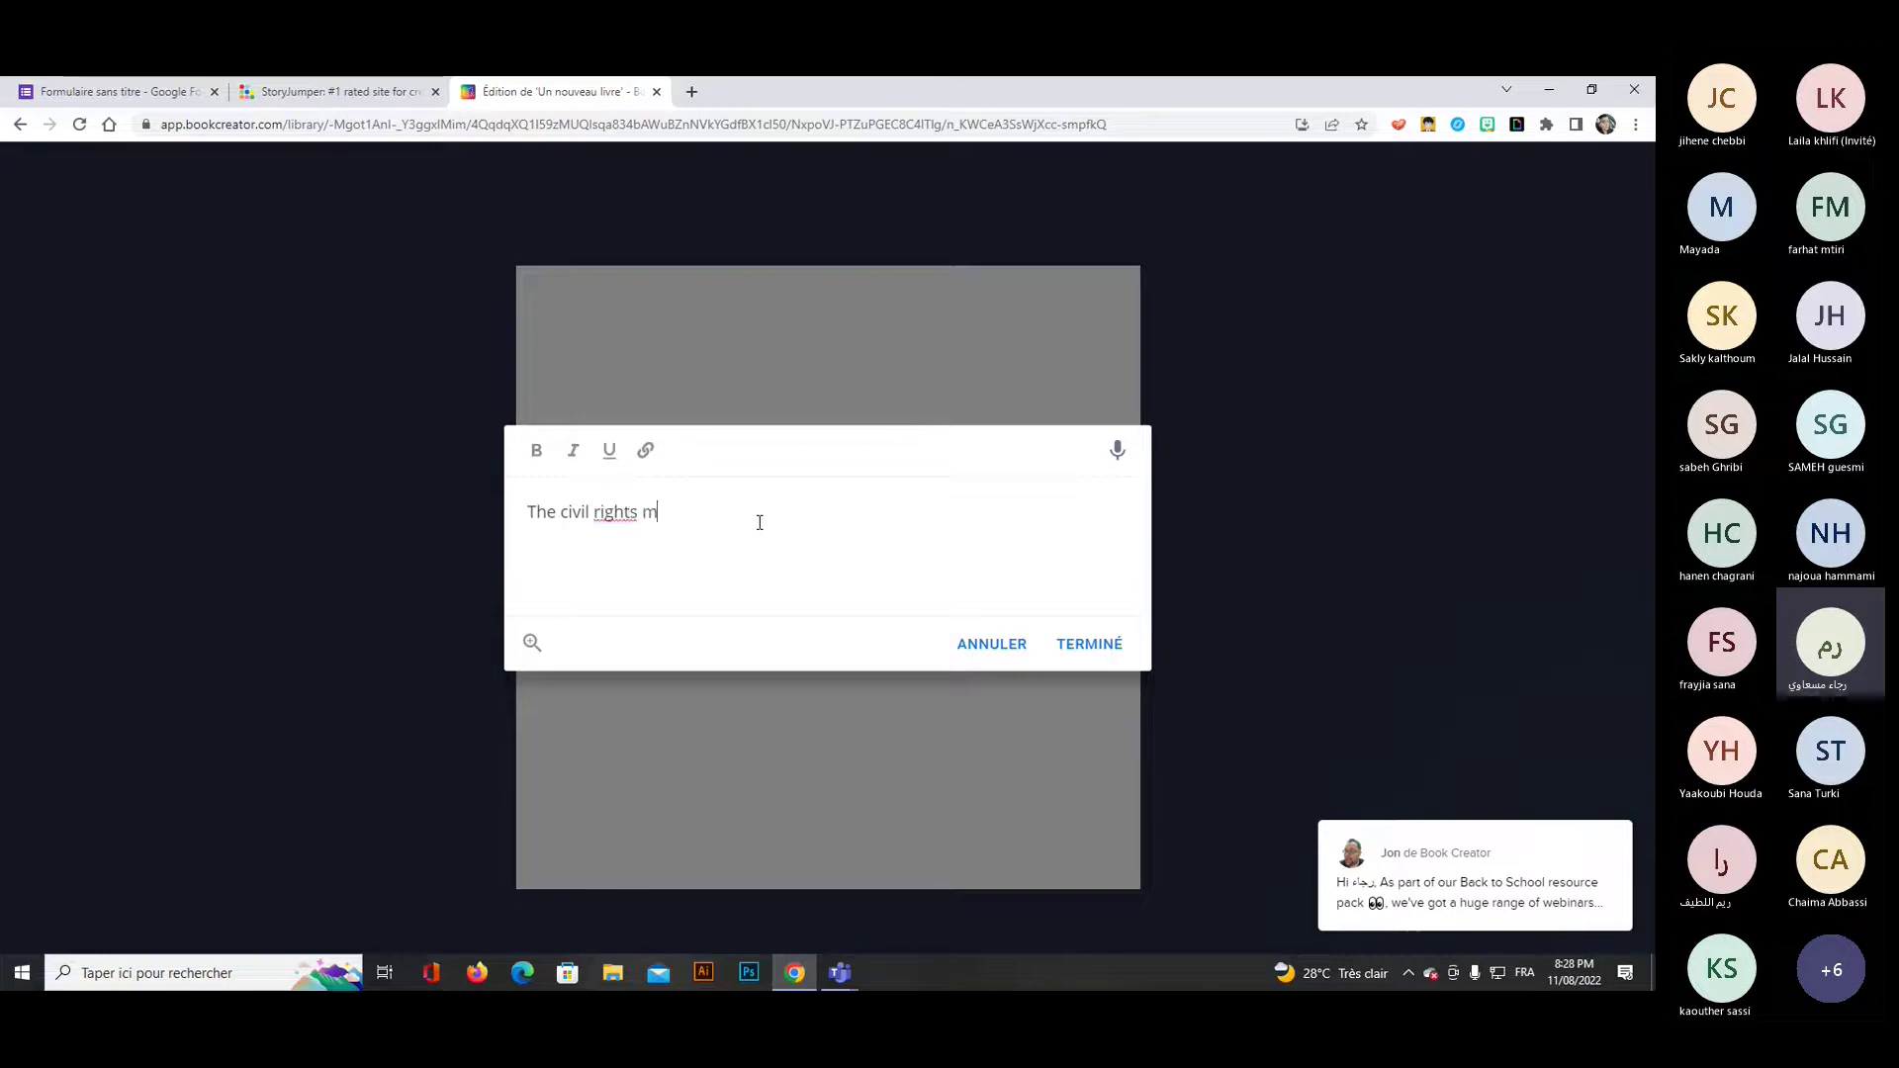
pyautogui.write('ovement was')
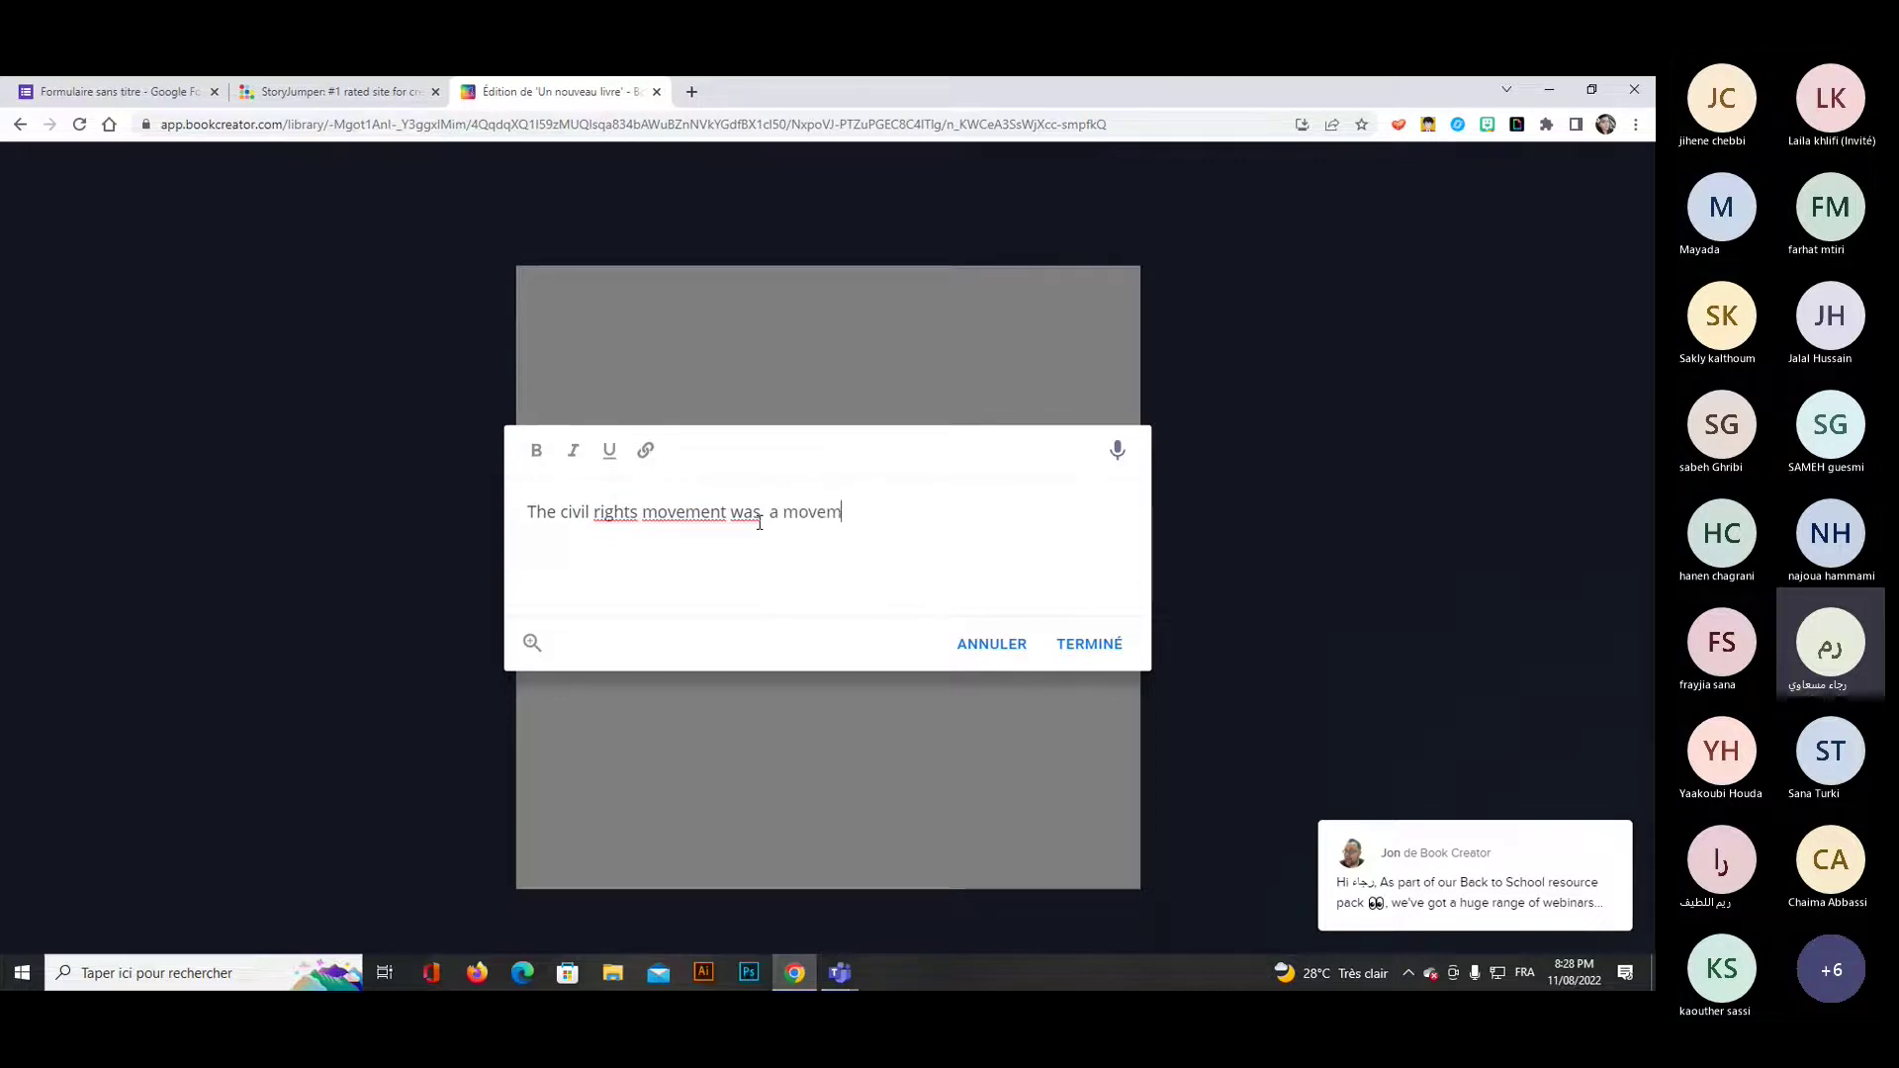
pyautogui.write(' a movement to free ')
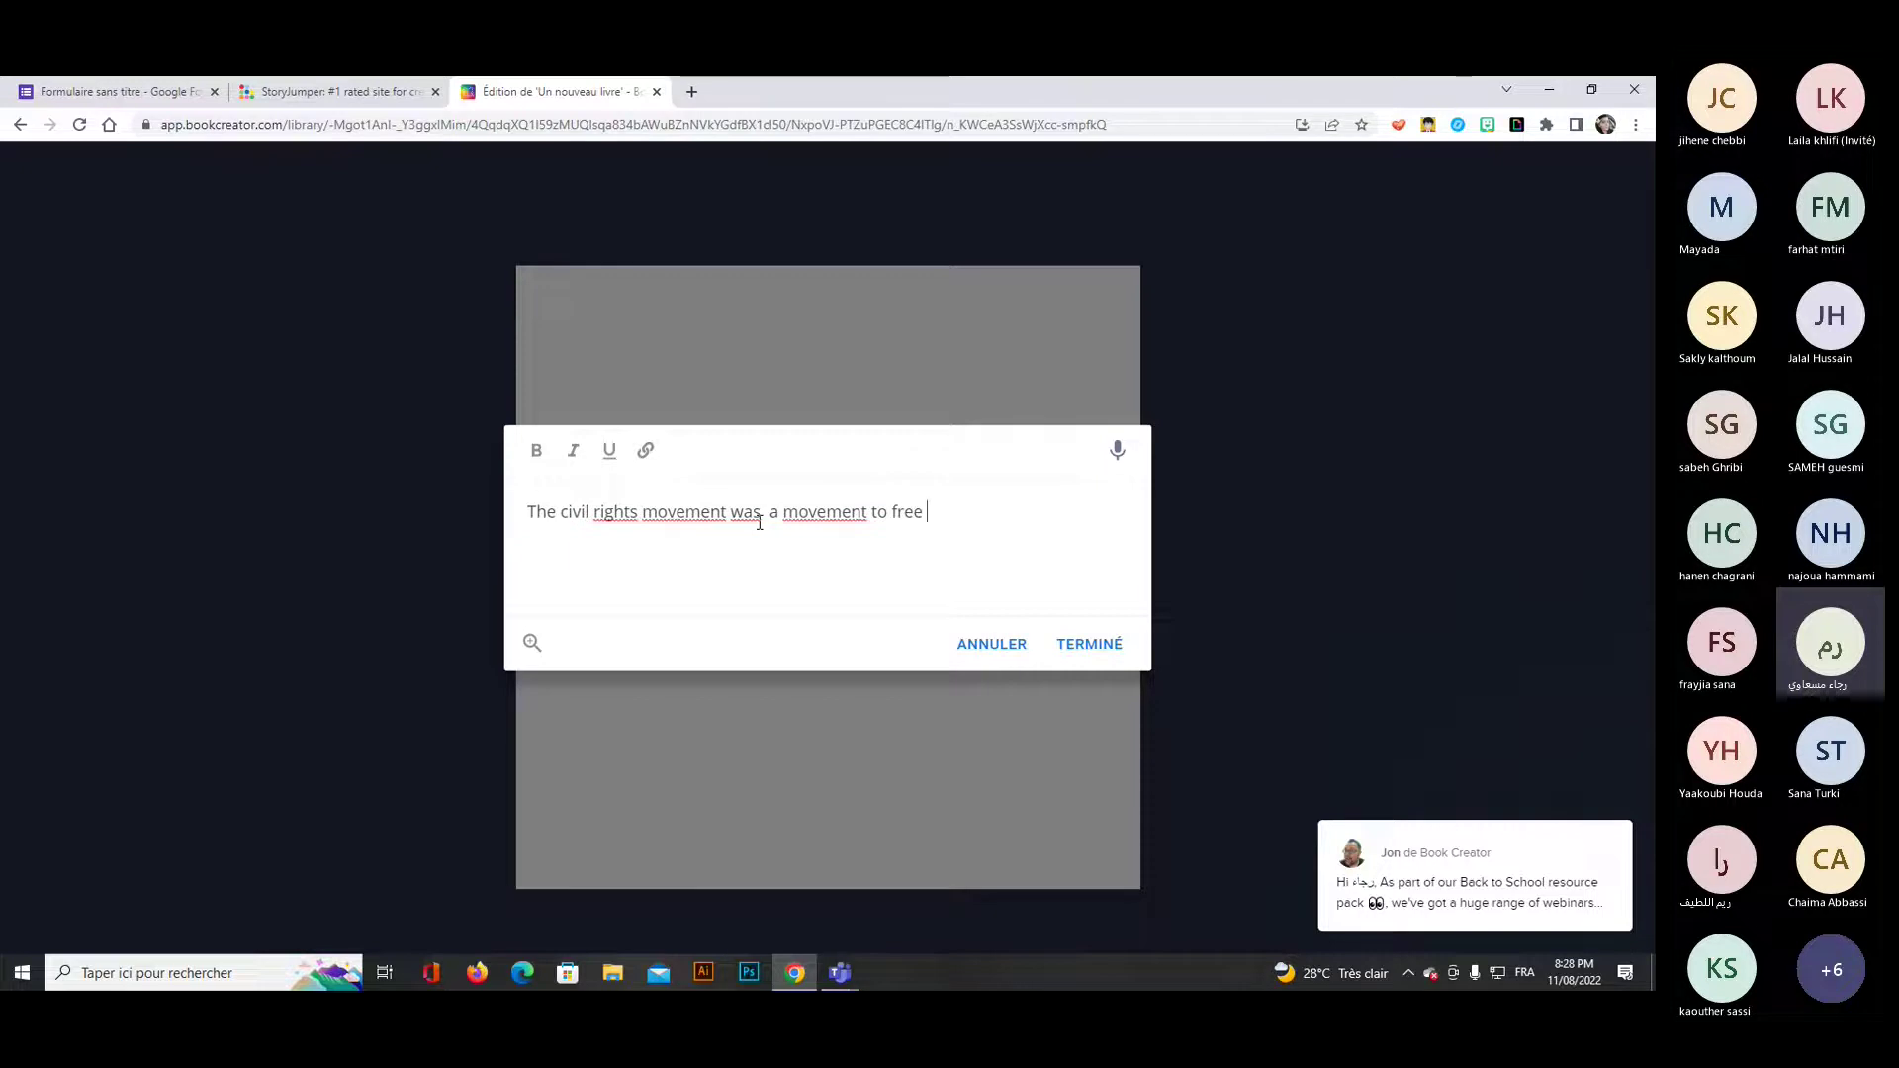
pyautogui.write('coloured people f')
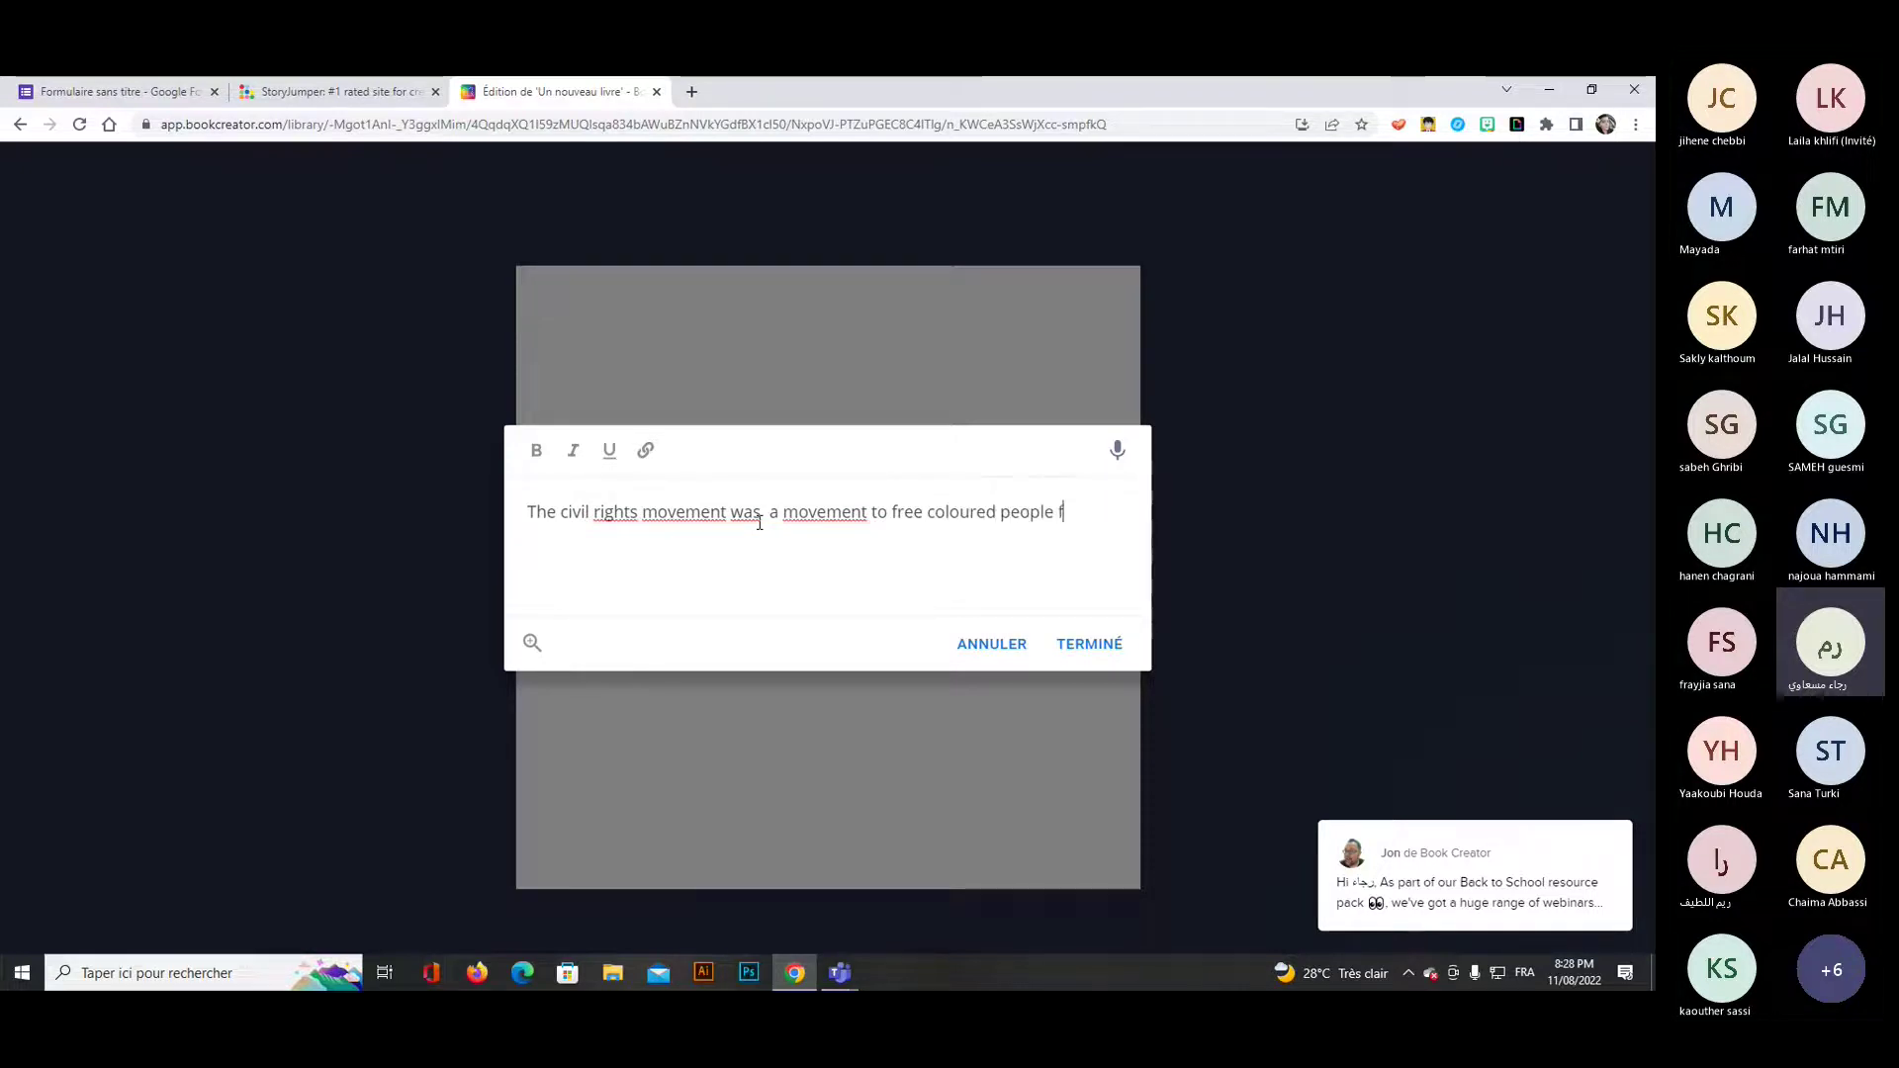
pyautogui.write('rom')
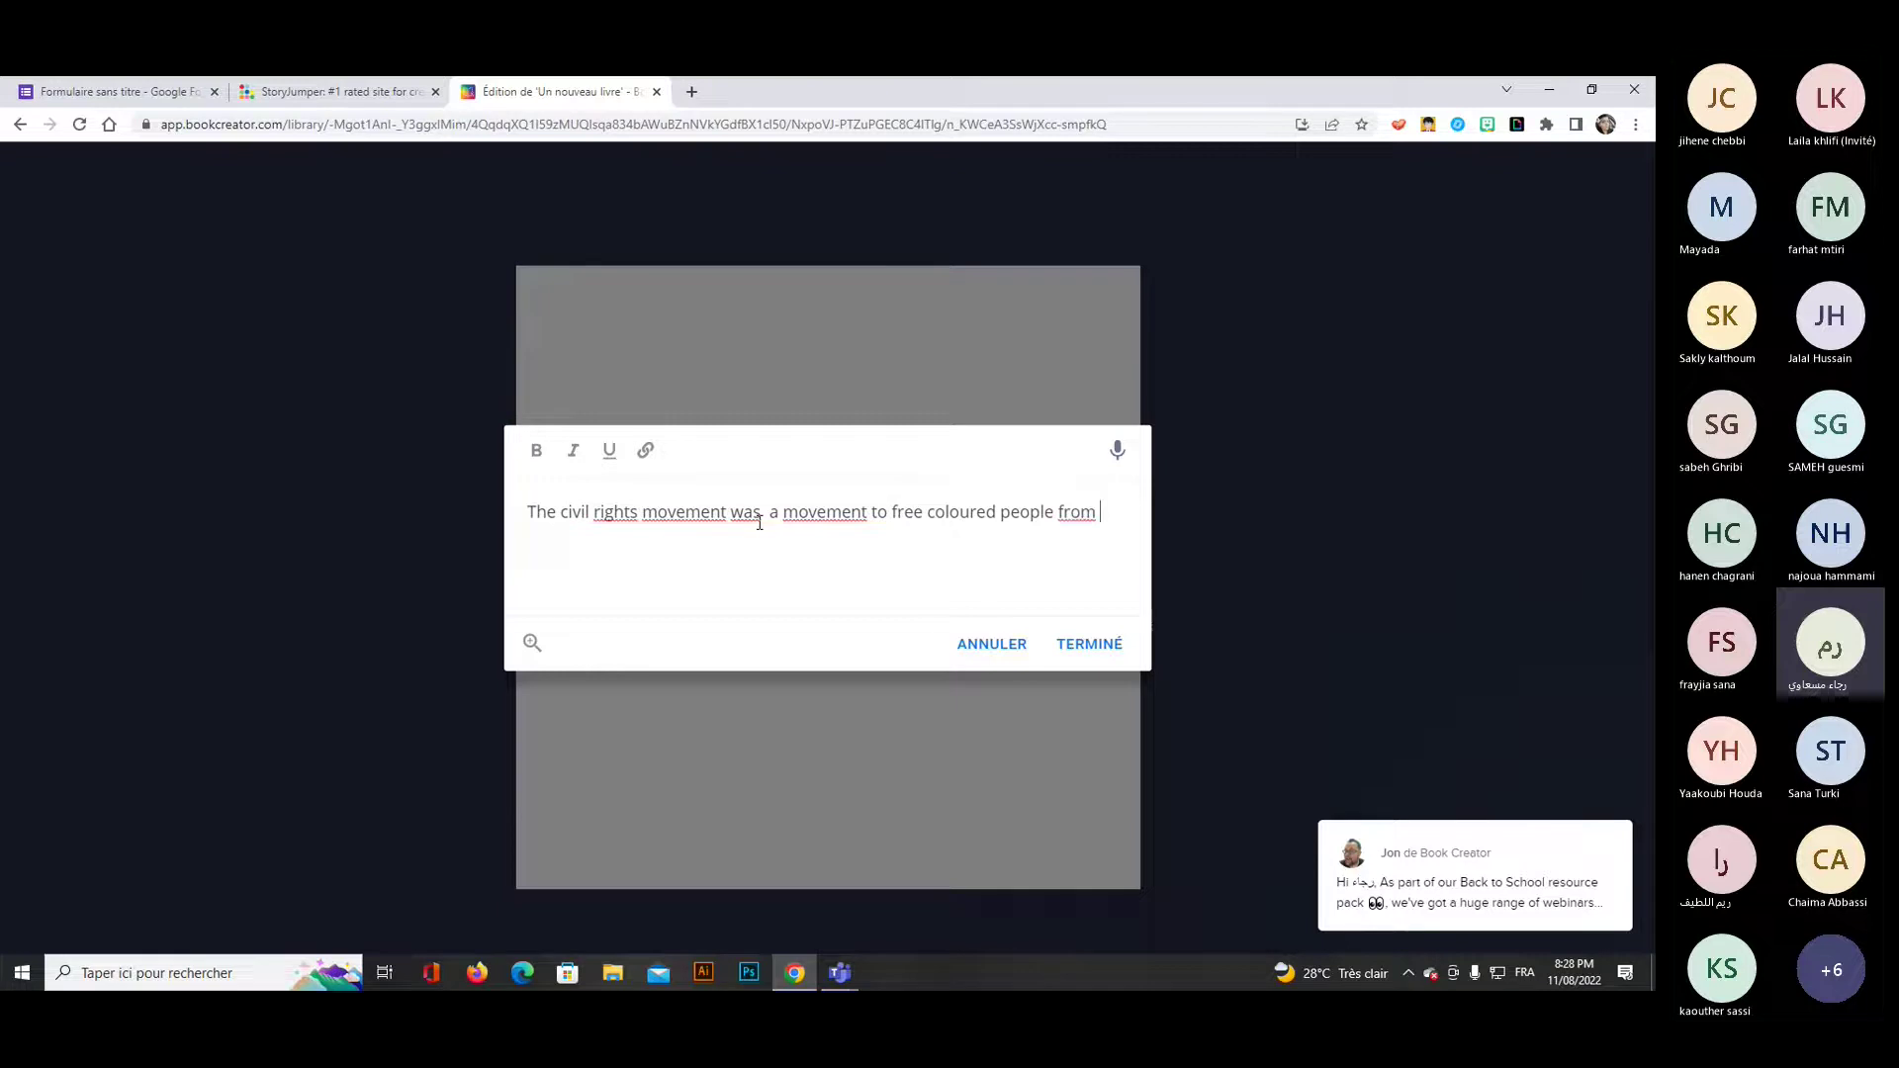
pyautogui.write(' segre')
pyautogui.write('egat')
pyautogui.write('ion and opp')
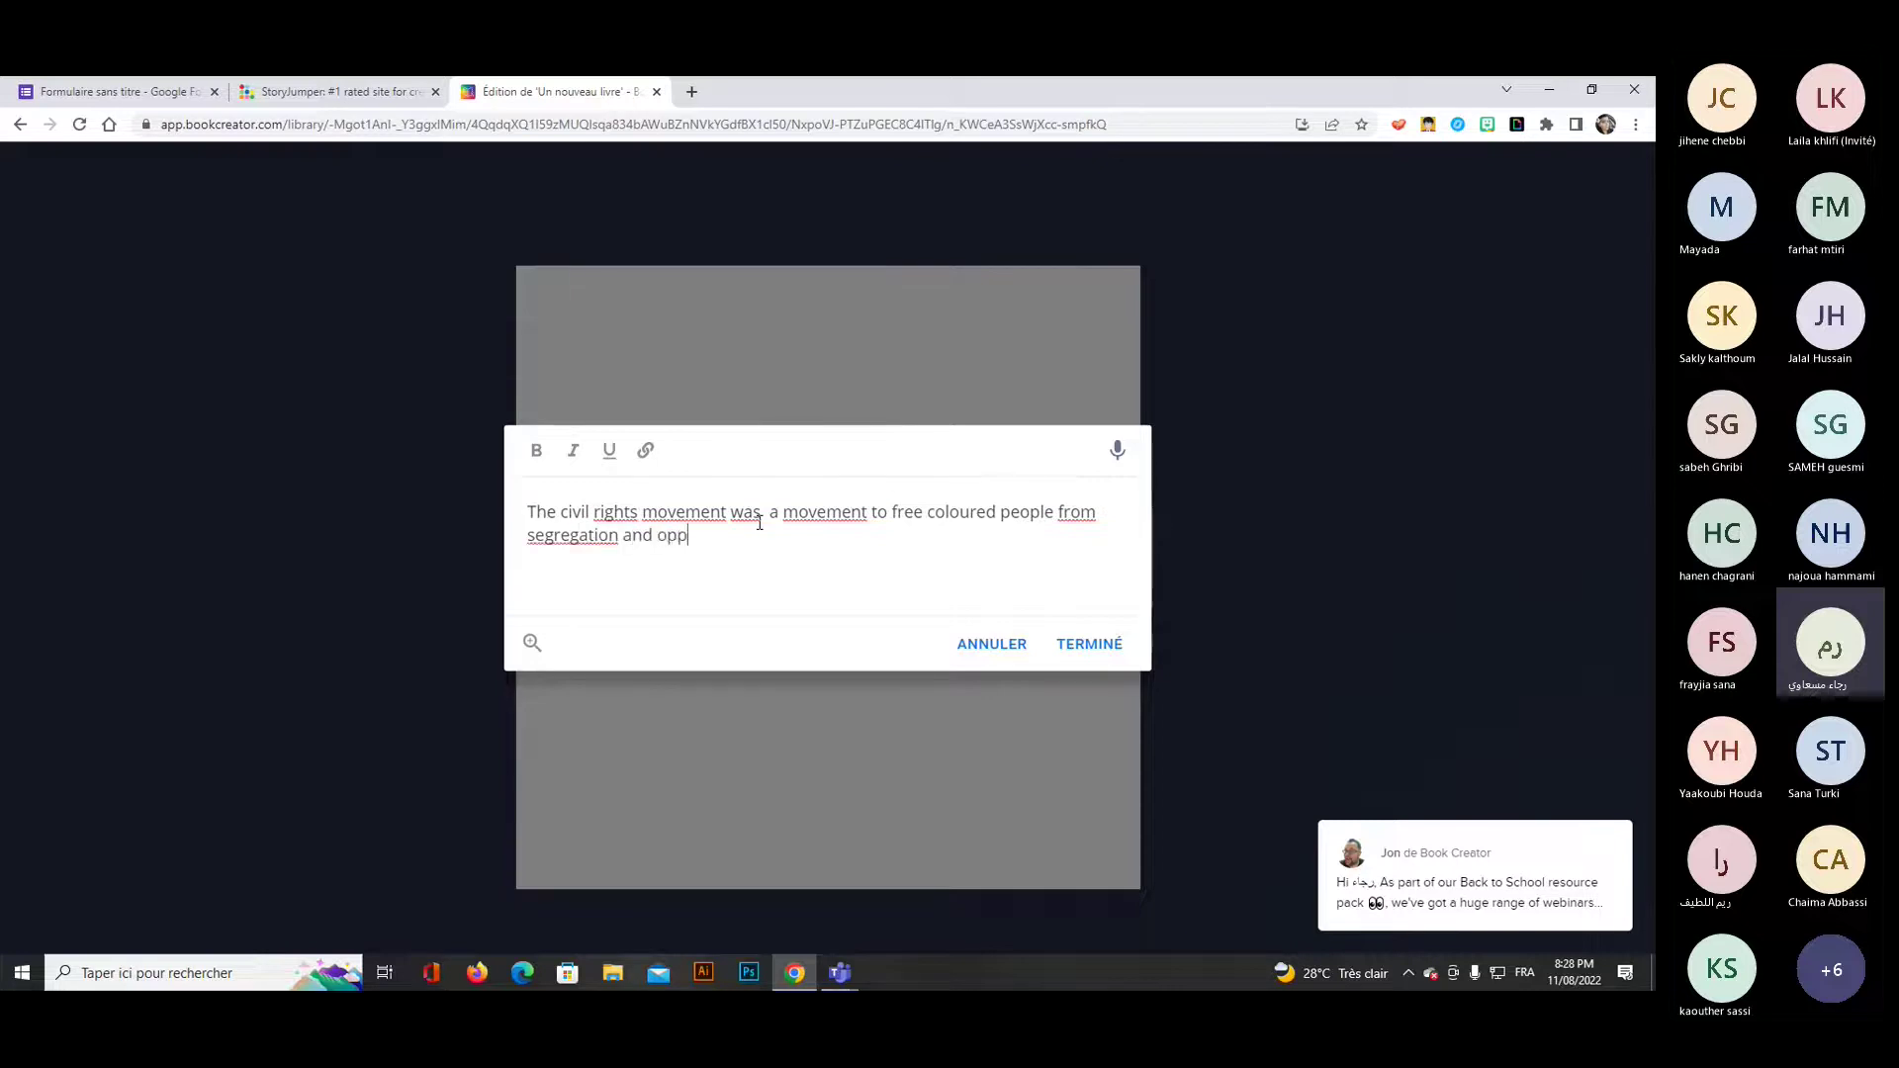
pyautogui.write('ression')
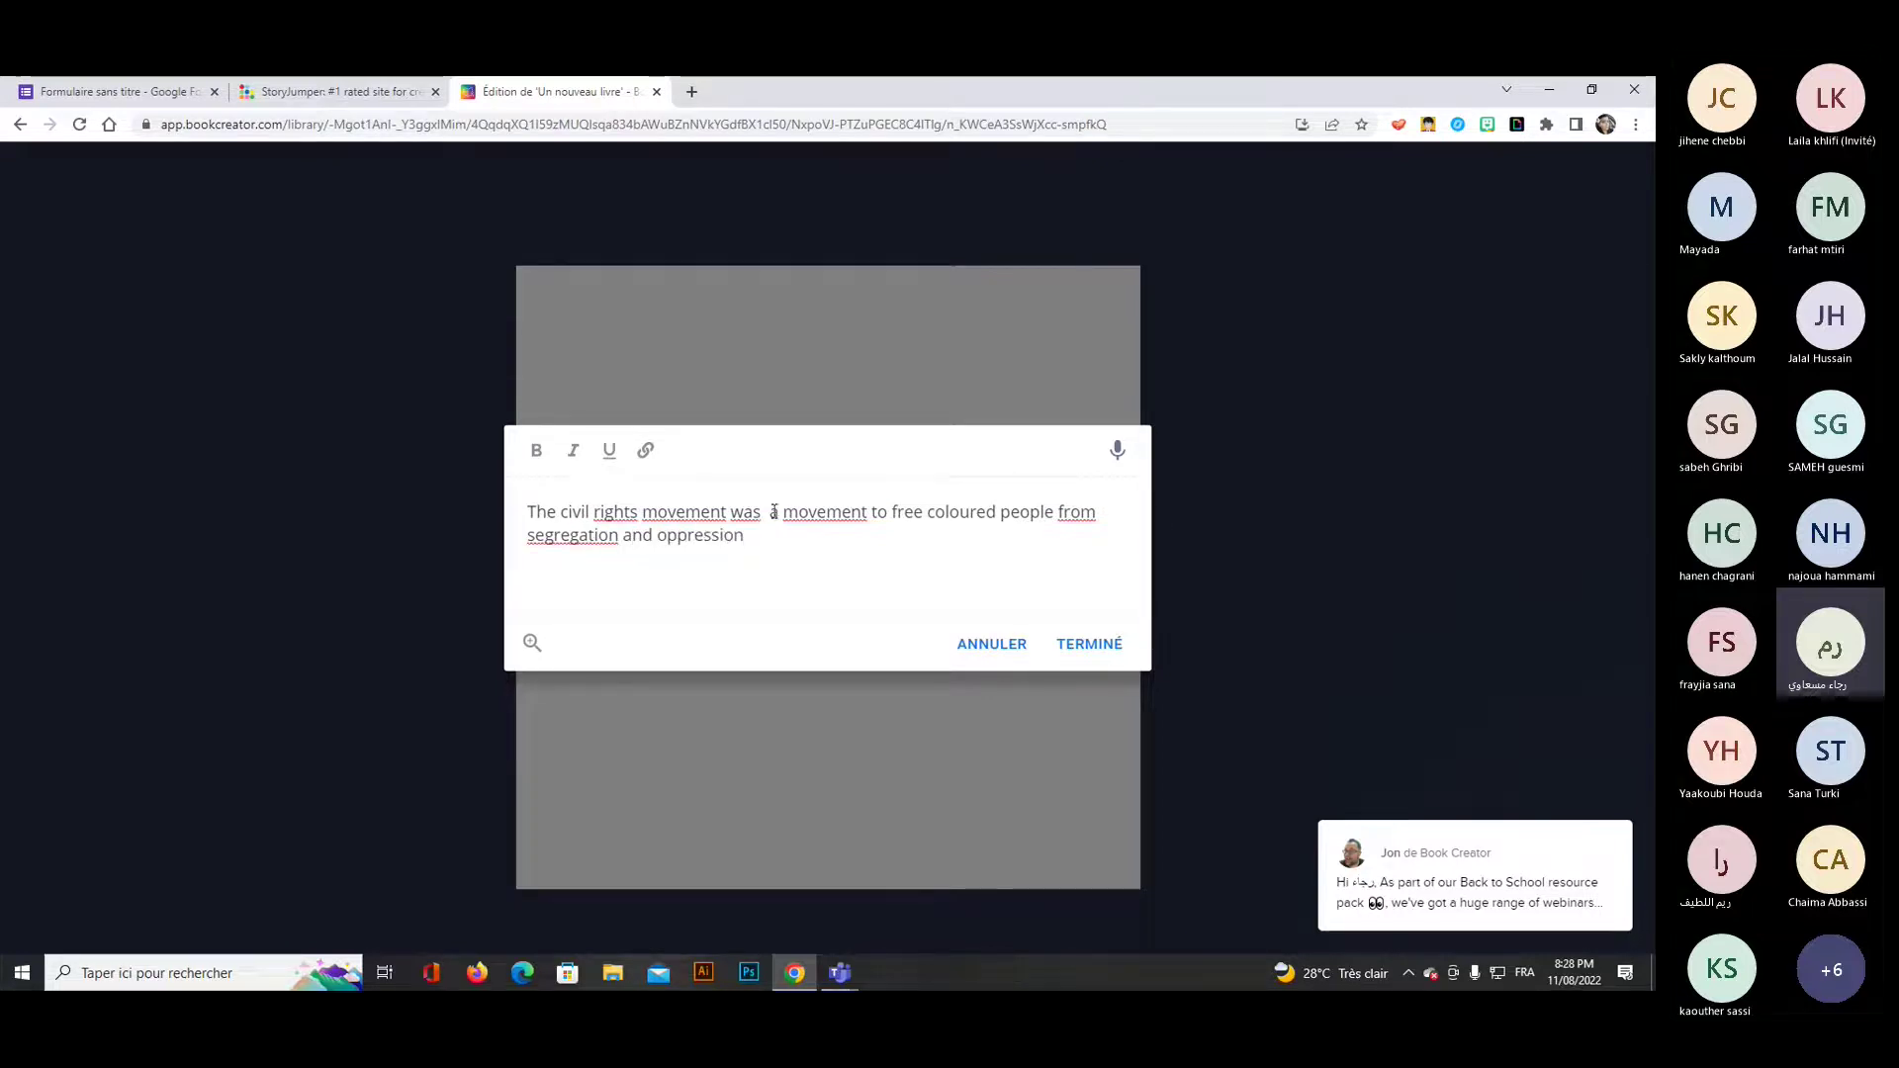
pyautogui.hotkey('ctrl', 'a')
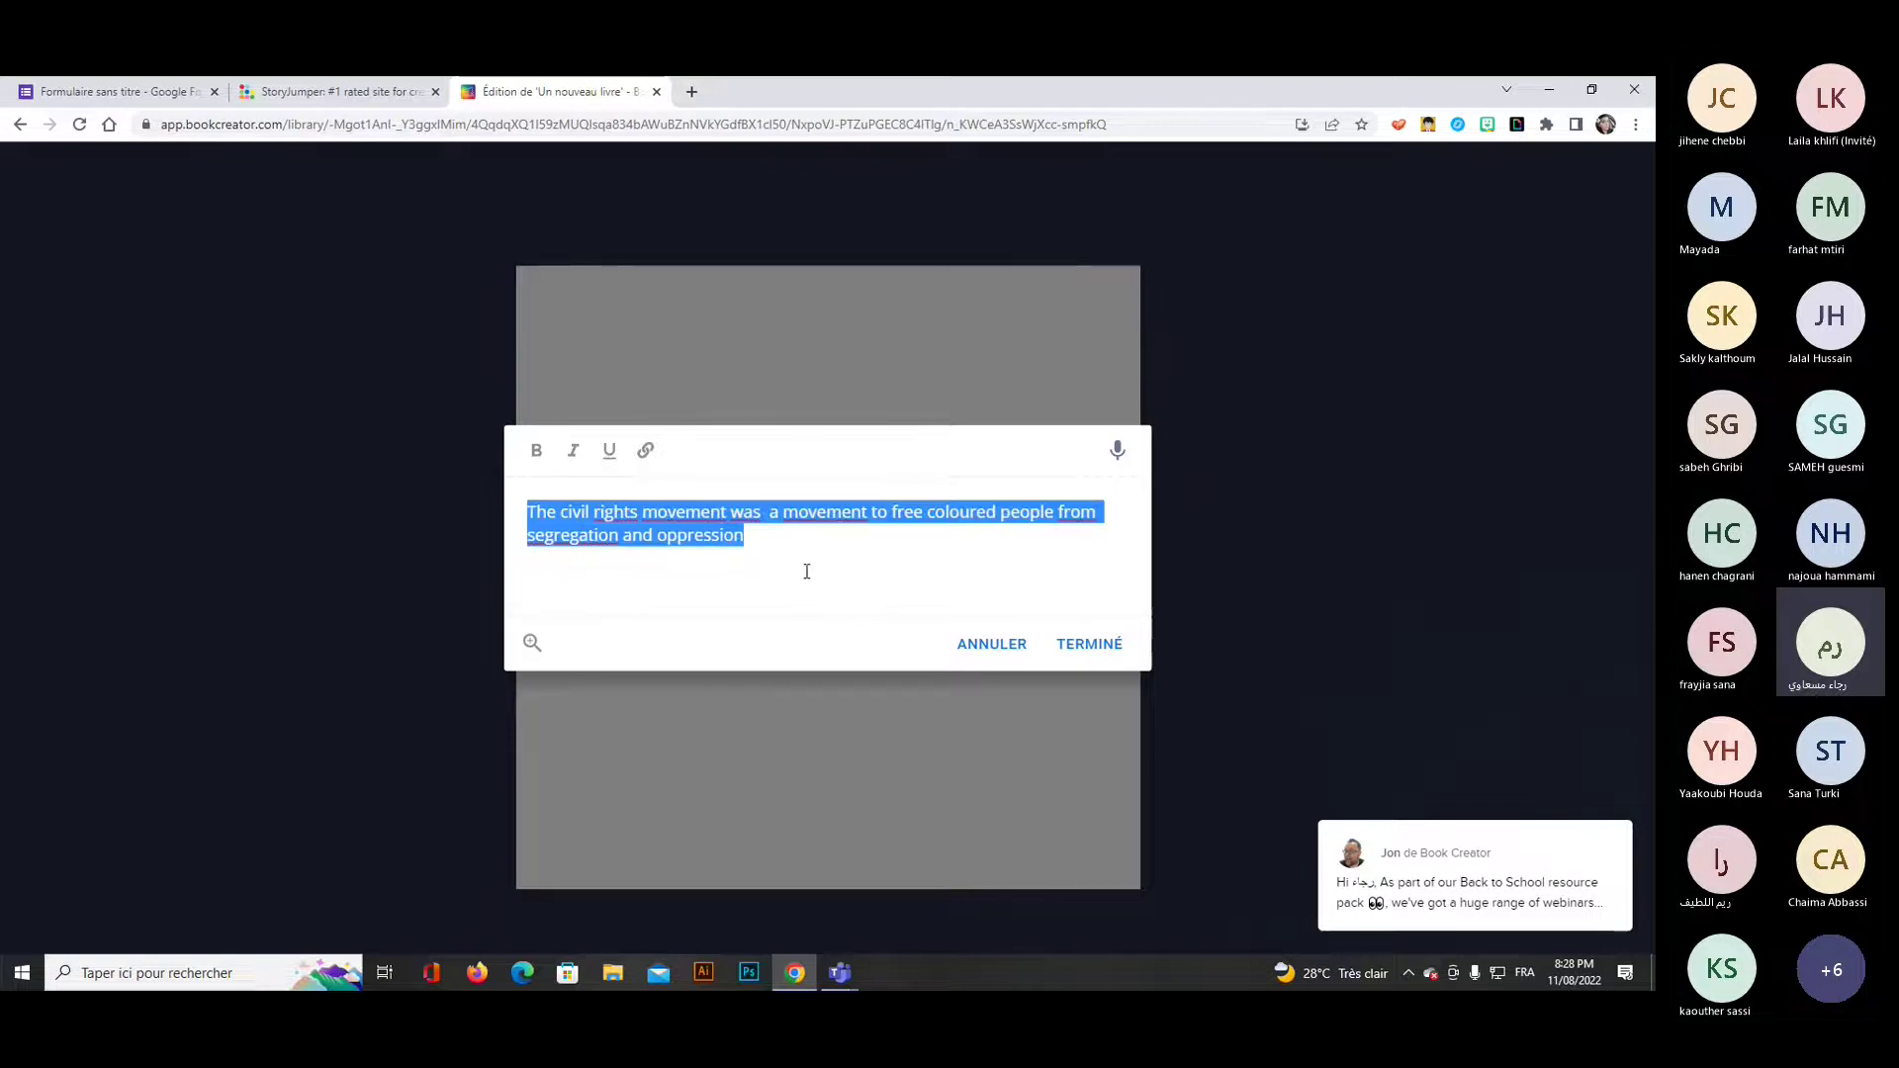
pyautogui.click(537, 451)
pyautogui.click(1084, 649)
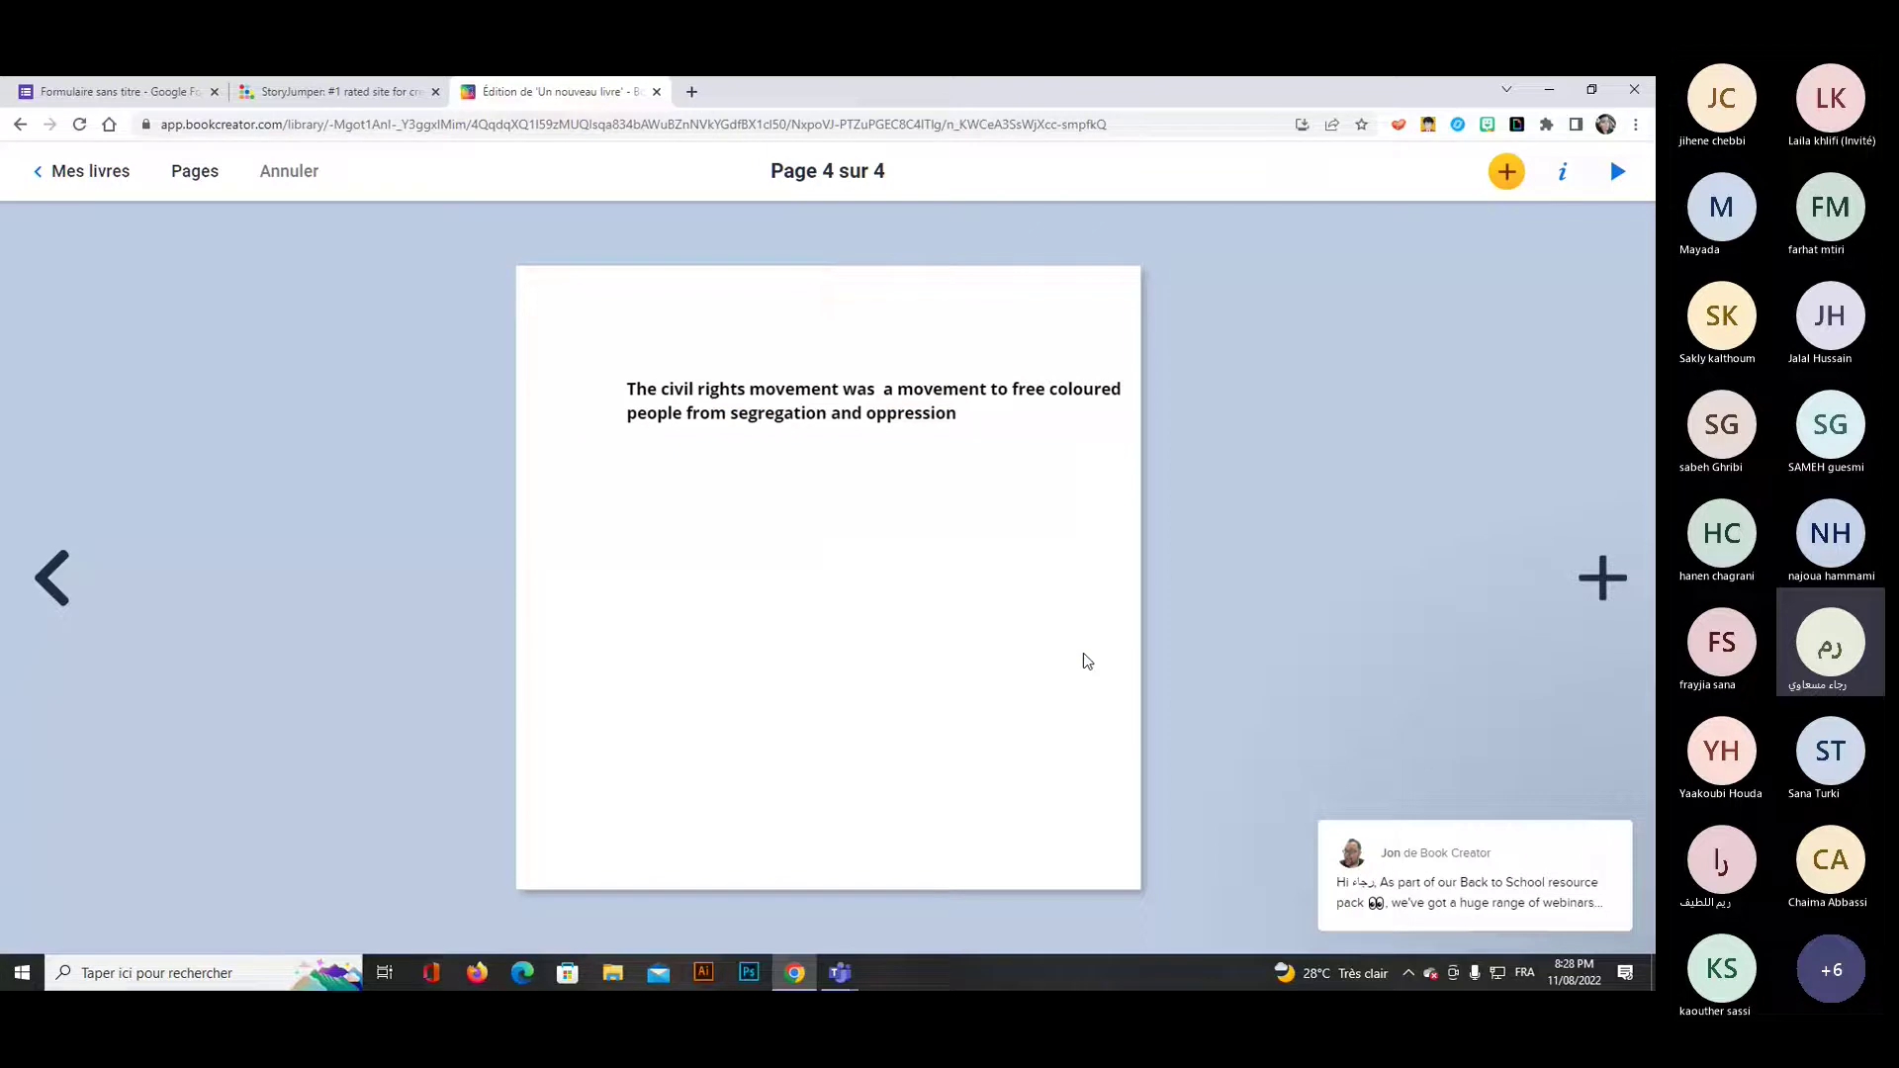
# Enlarge the page-4 sentence to font size 63, center-align and position it mid-page, then return to Mes livres.
pyautogui.moveTo(869, 390); pyautogui.dragTo(823, 398)
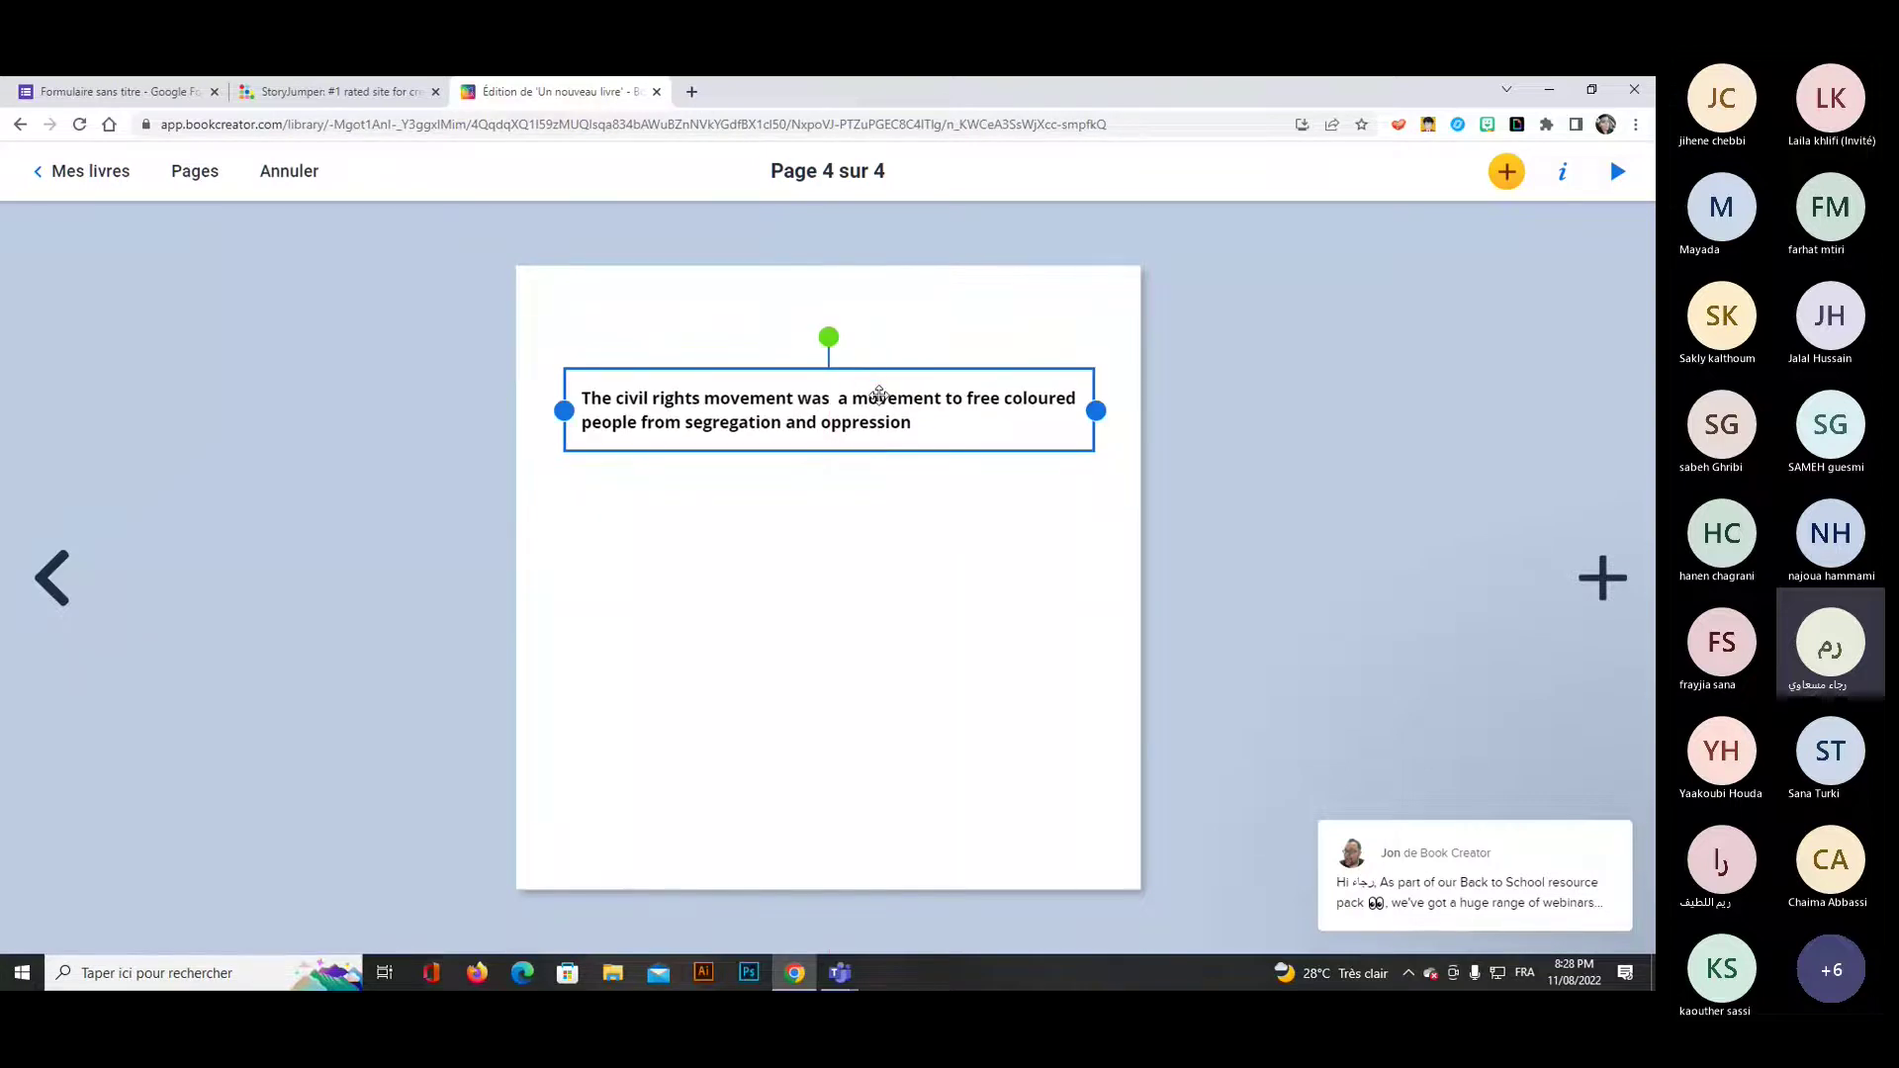
pyautogui.click(1563, 176)
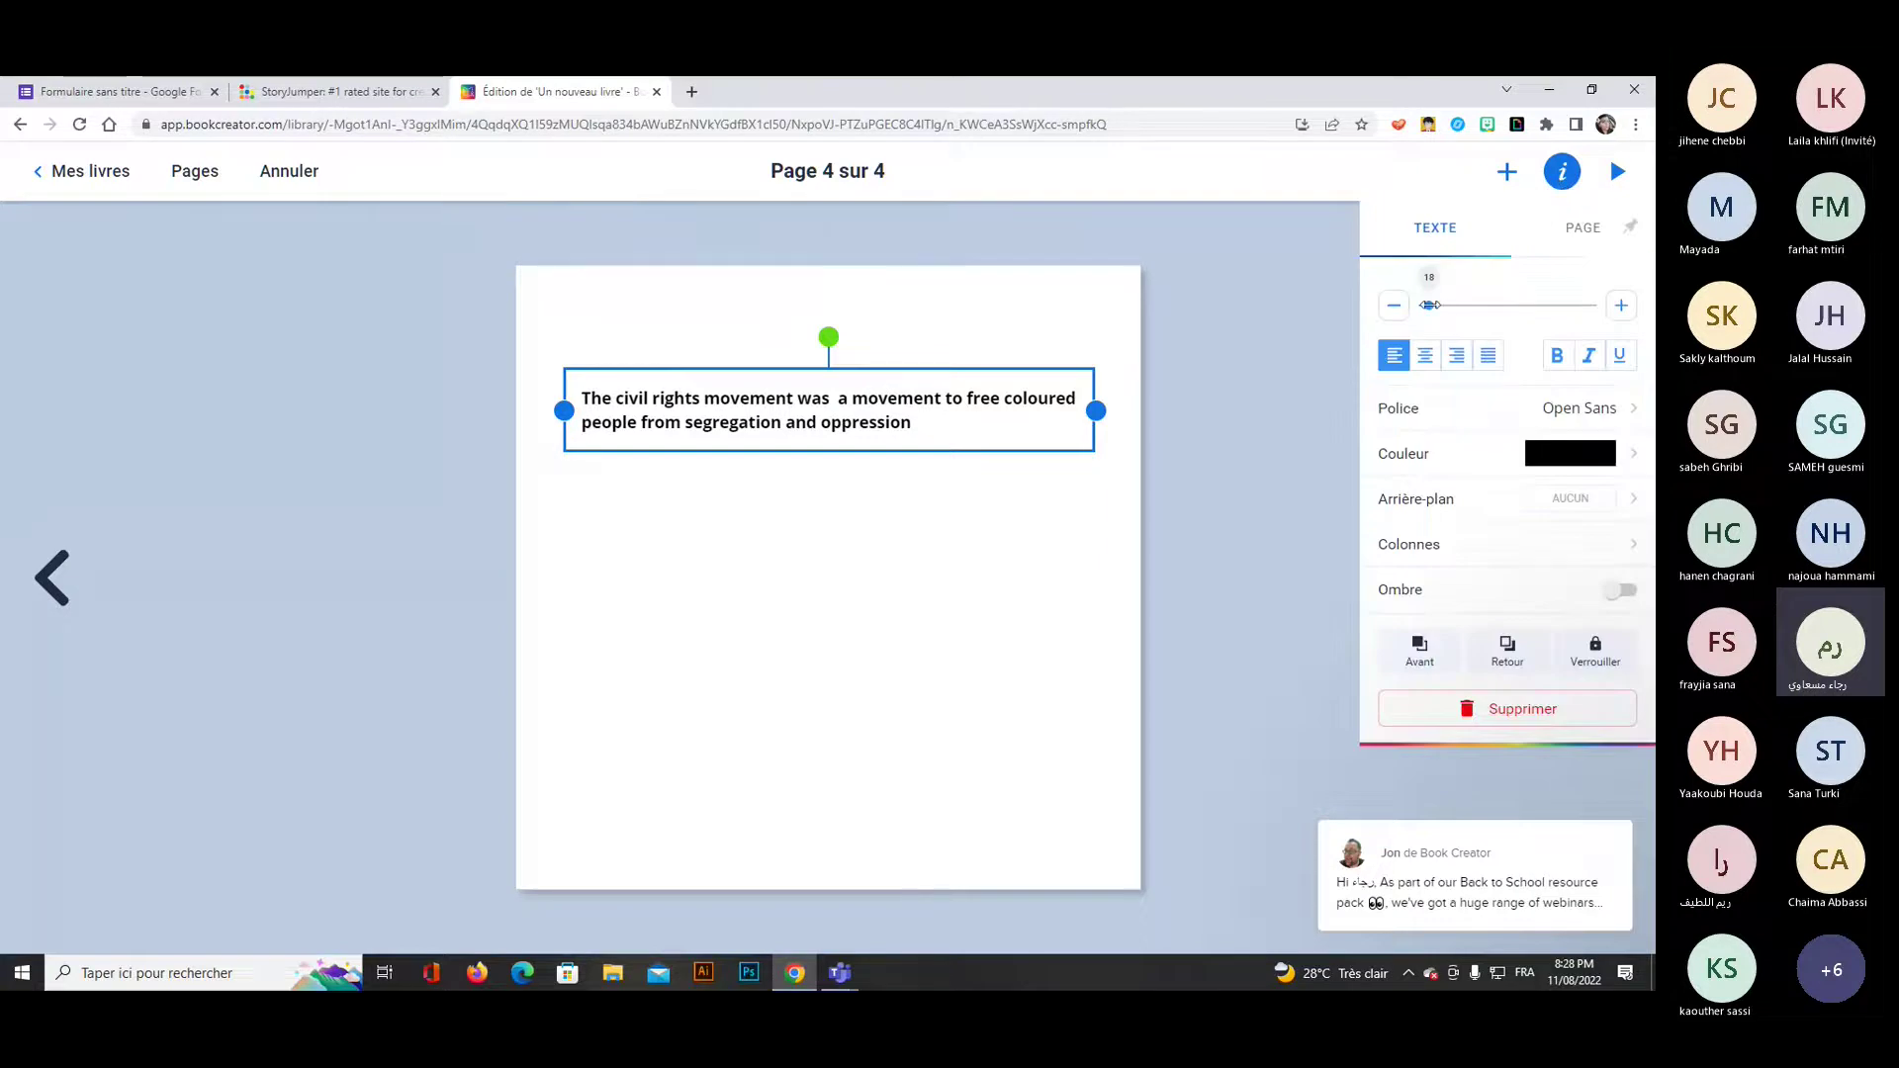
pyautogui.moveTo(1429, 305); pyautogui.dragTo(1461, 305)
pyautogui.click(1425, 355)
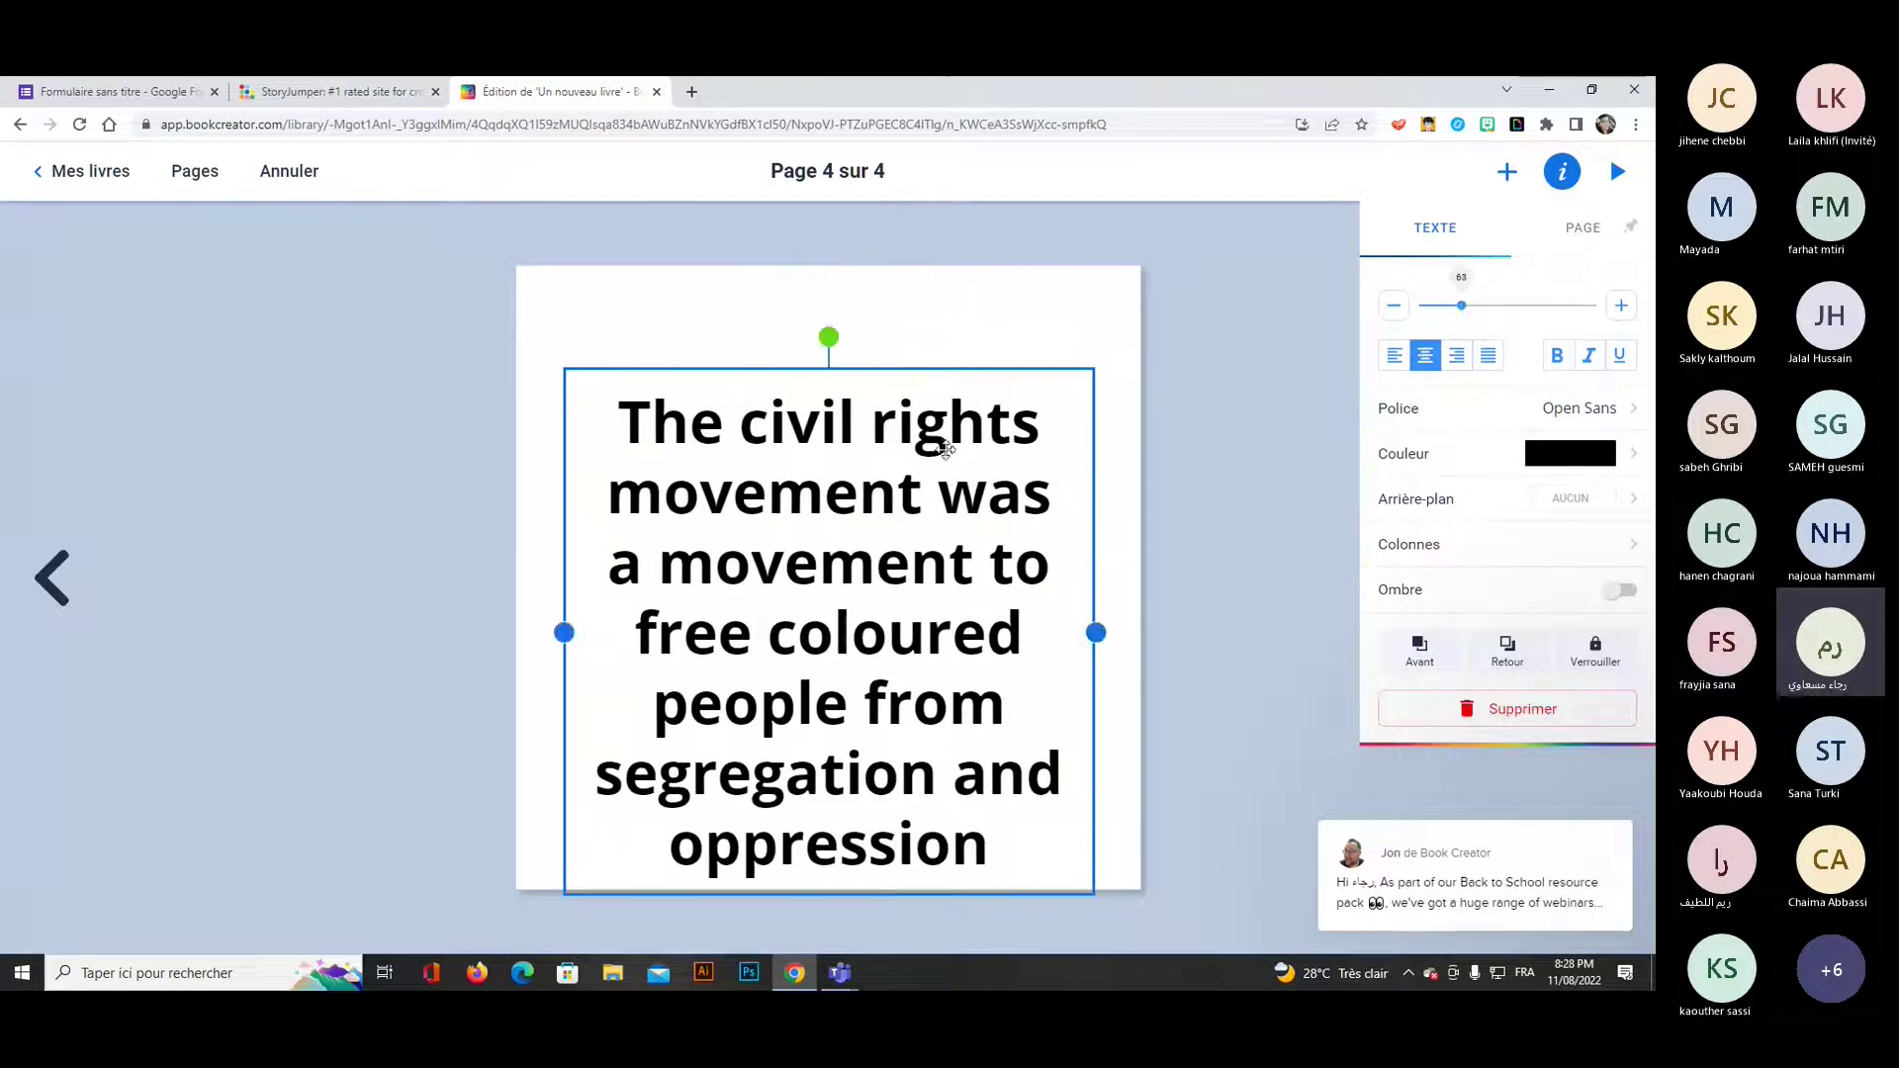
pyautogui.moveTo(947, 448); pyautogui.dragTo(946, 409)
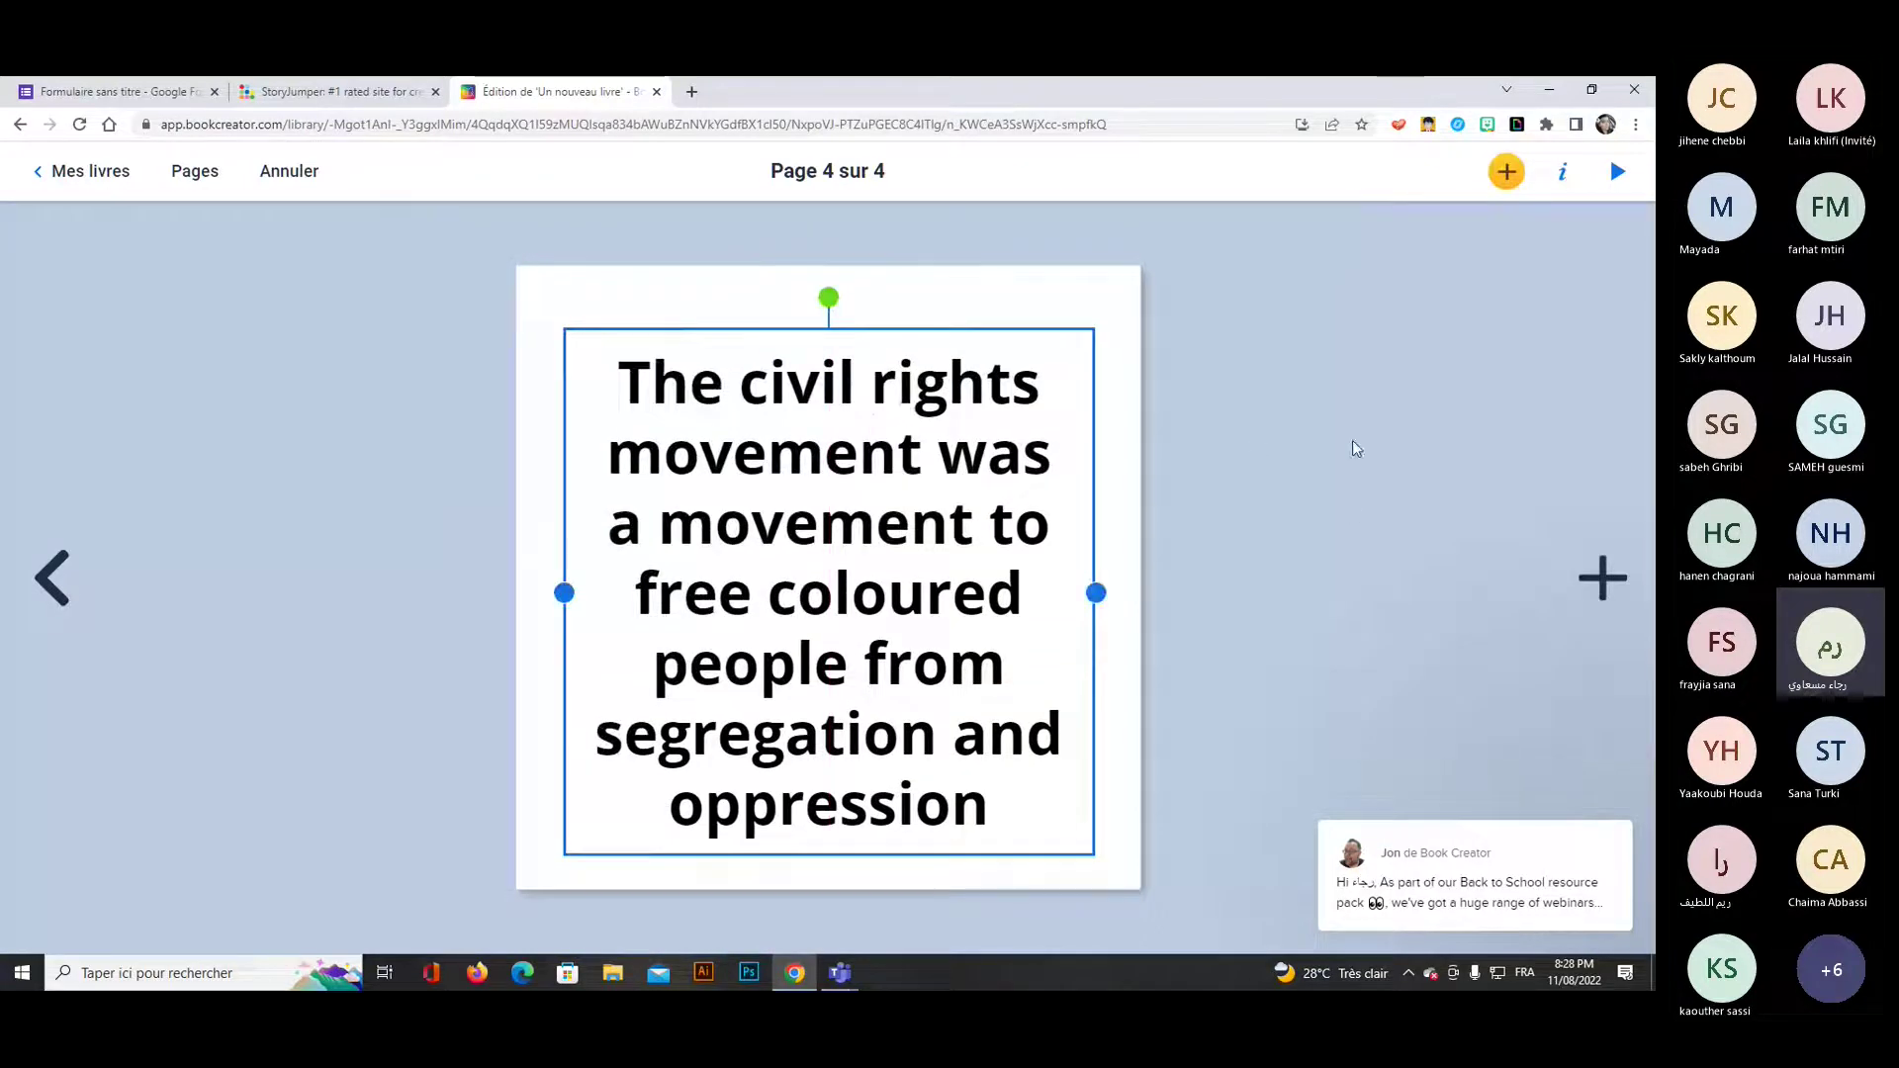
pyautogui.click(80, 174)
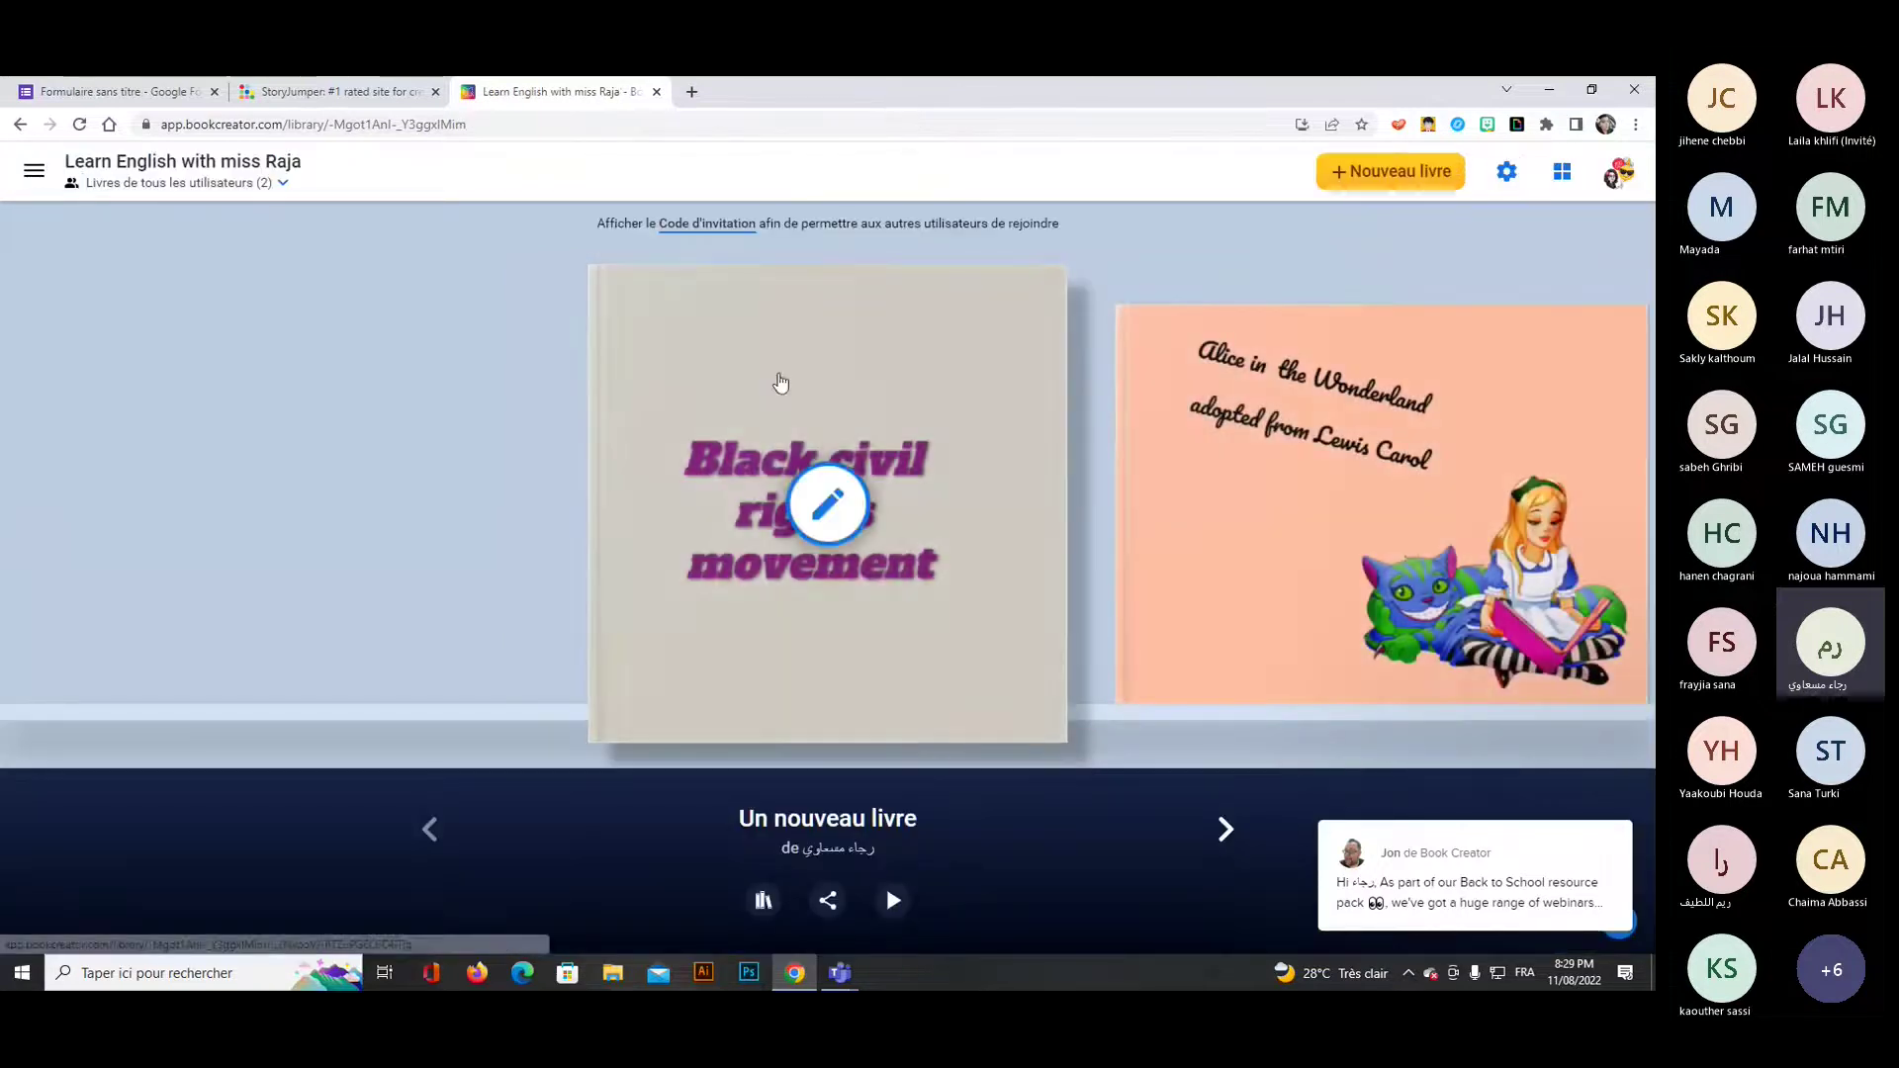
pyautogui.moveTo(963, 590)
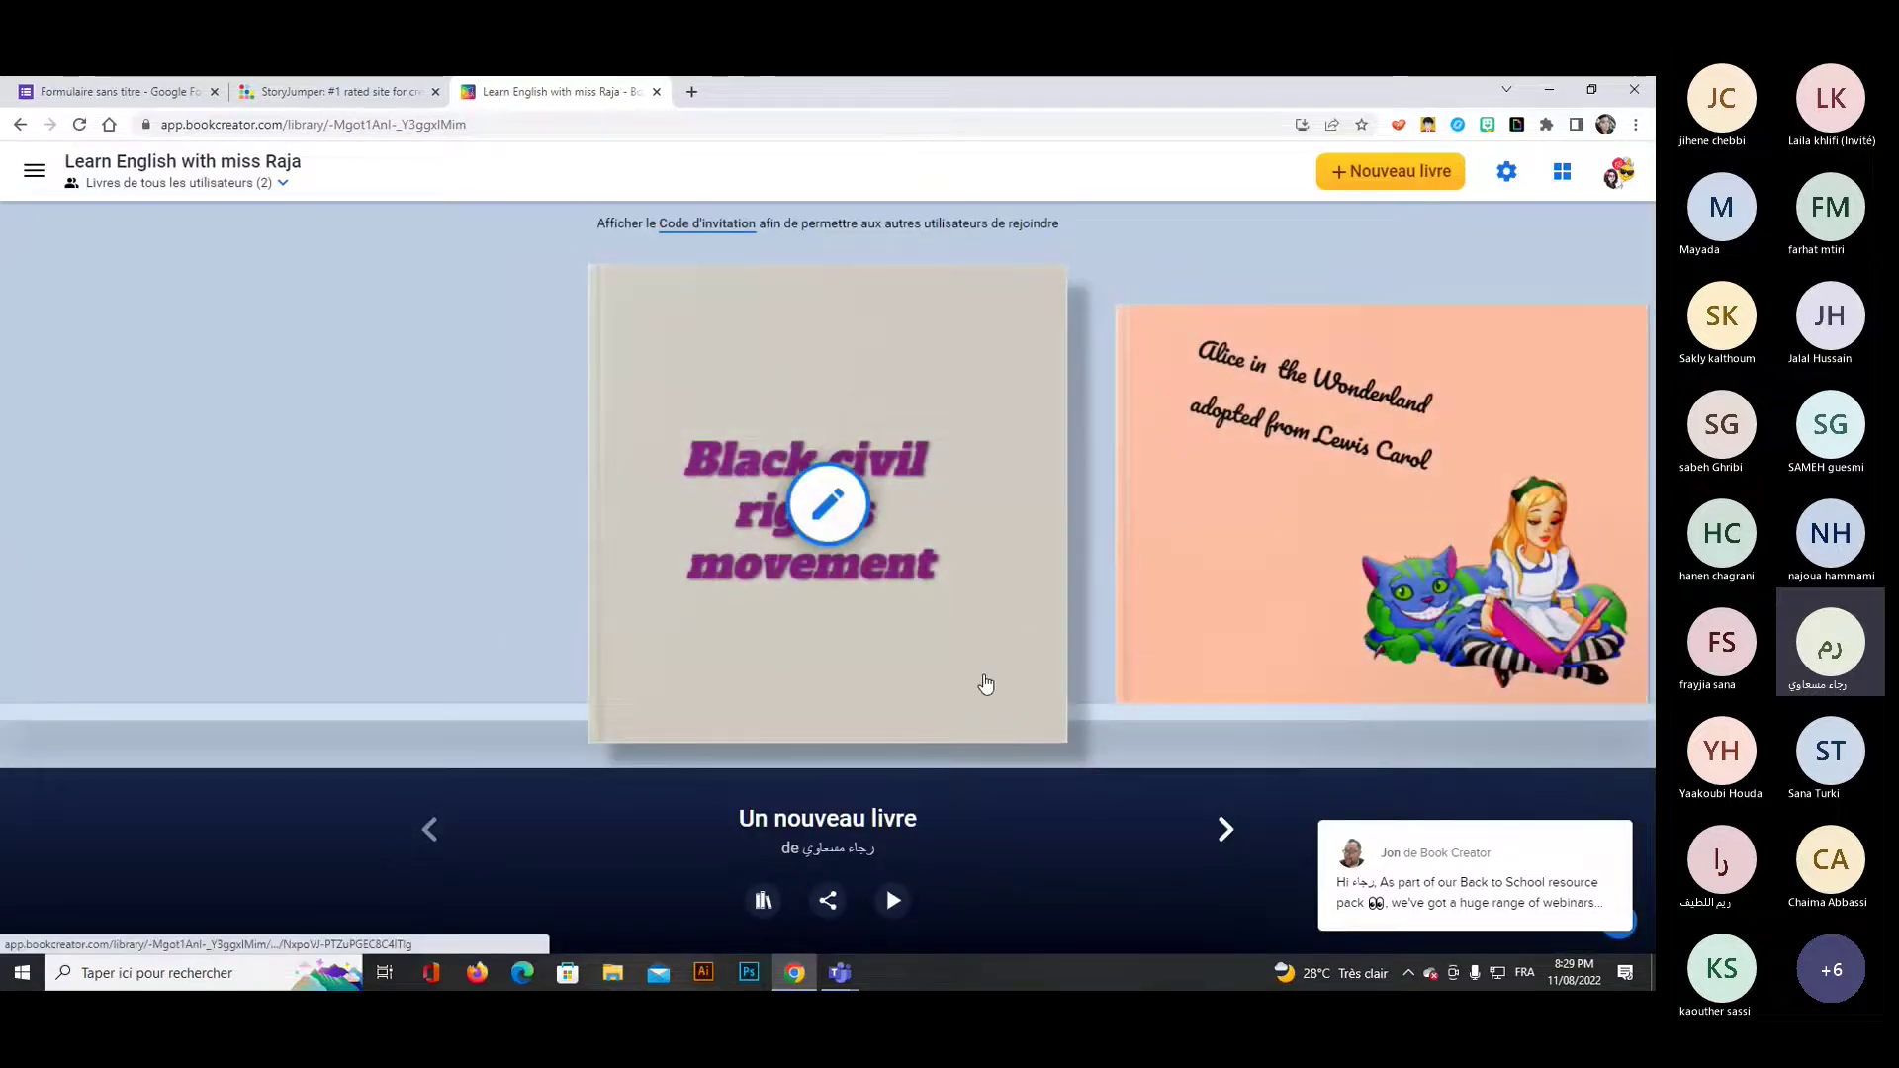
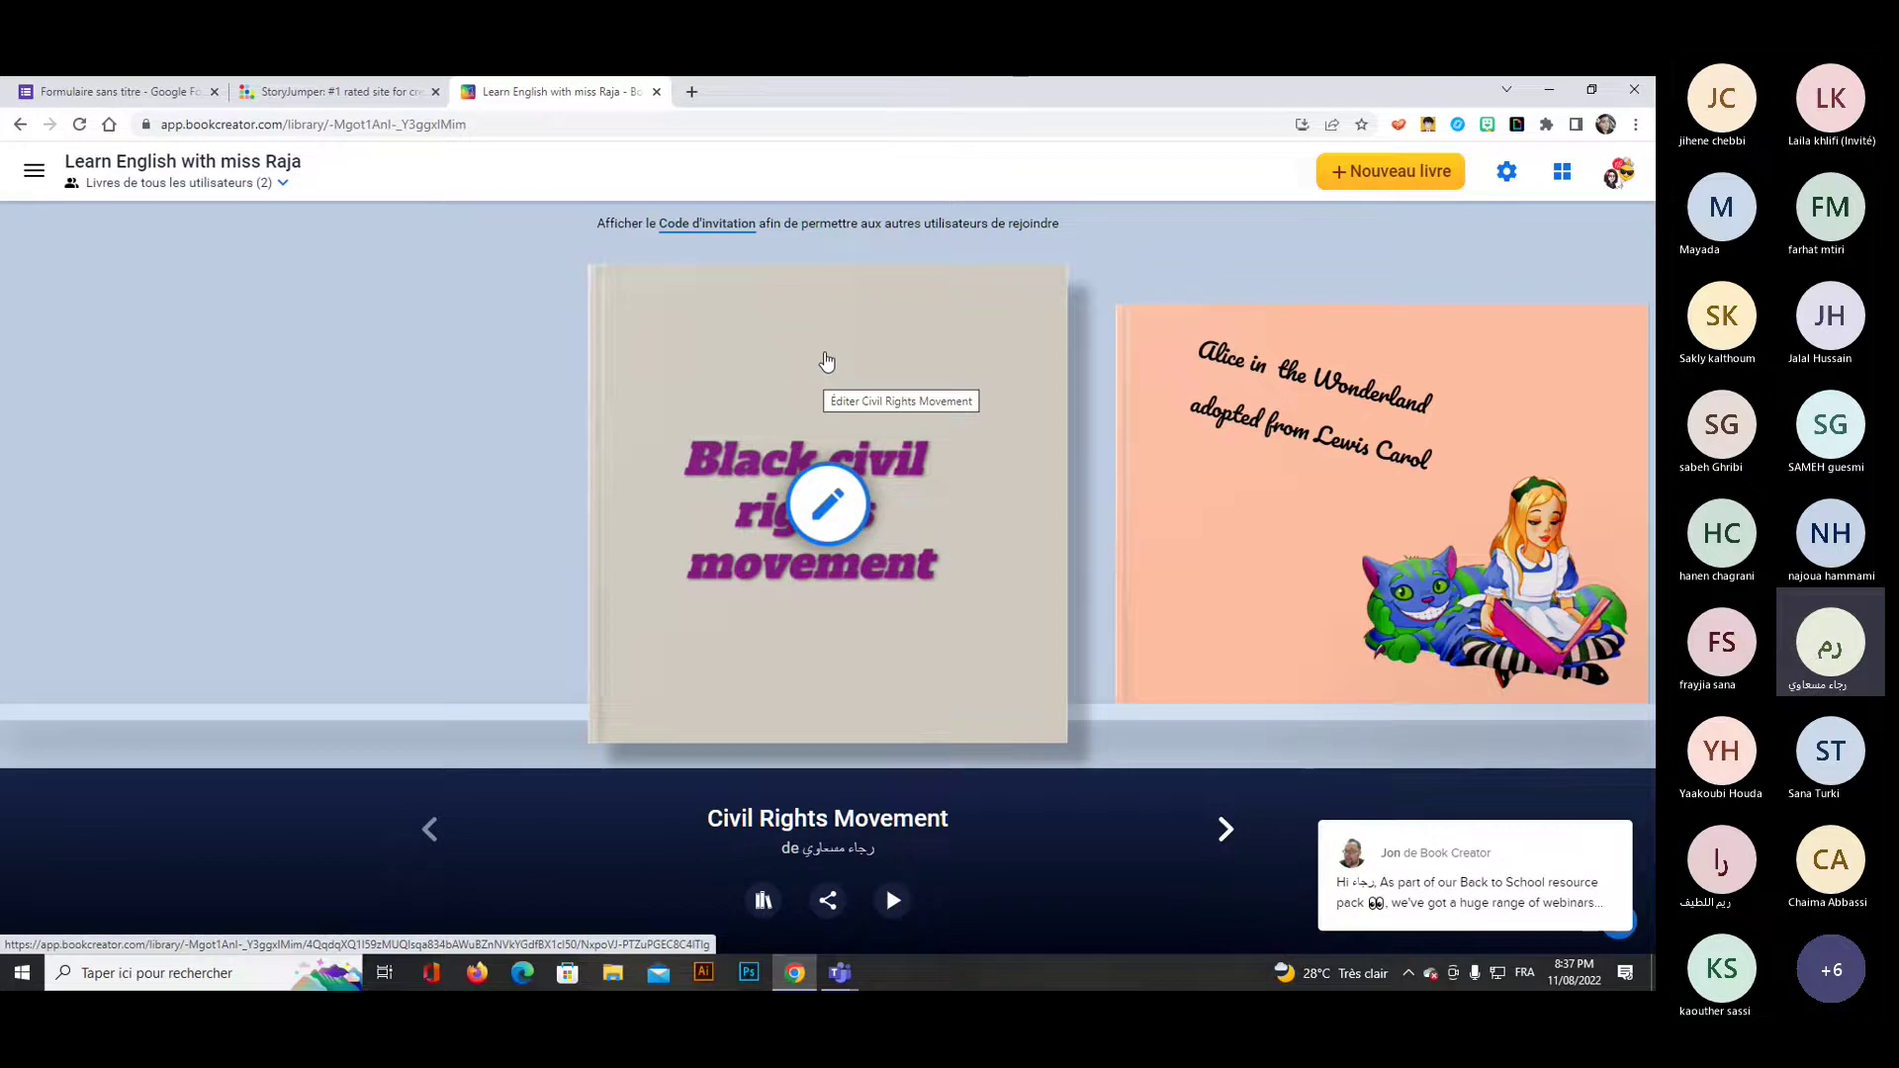
pyautogui.click(1621, 178)
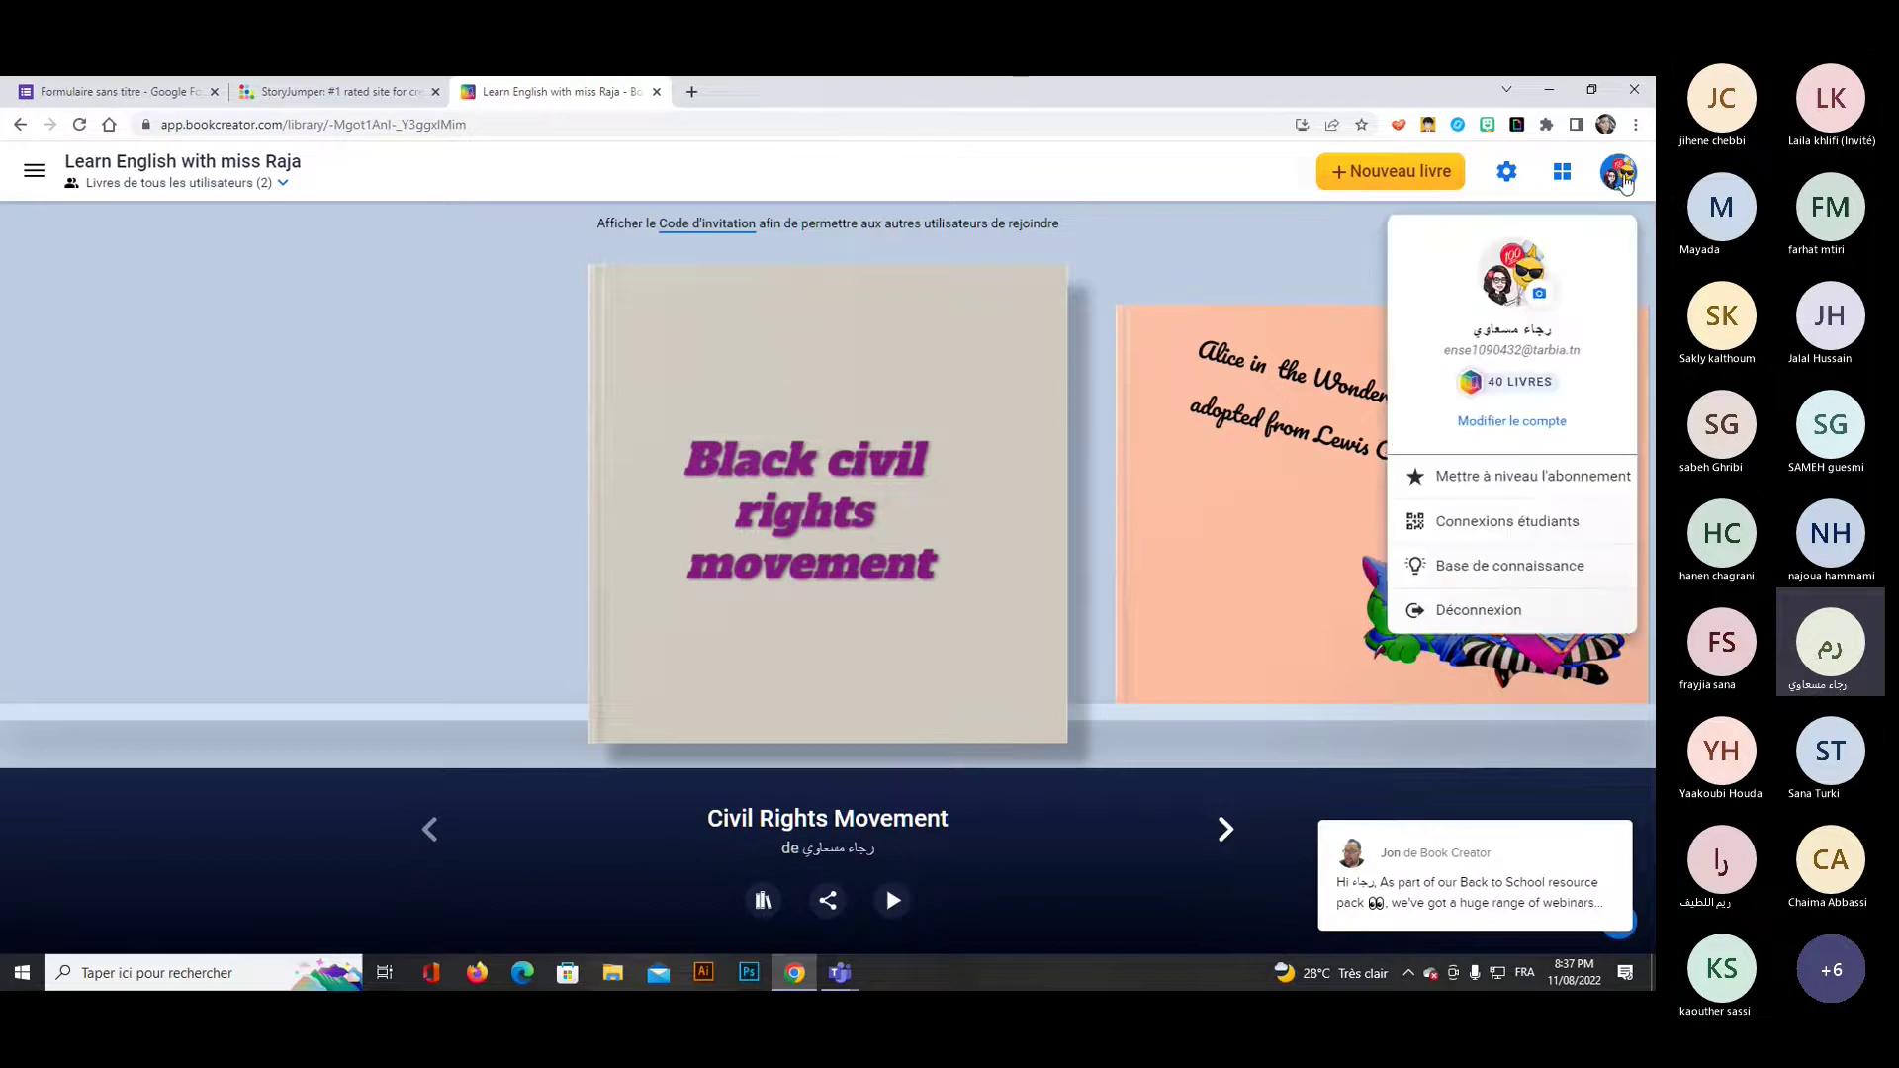
pyautogui.click(1482, 608)
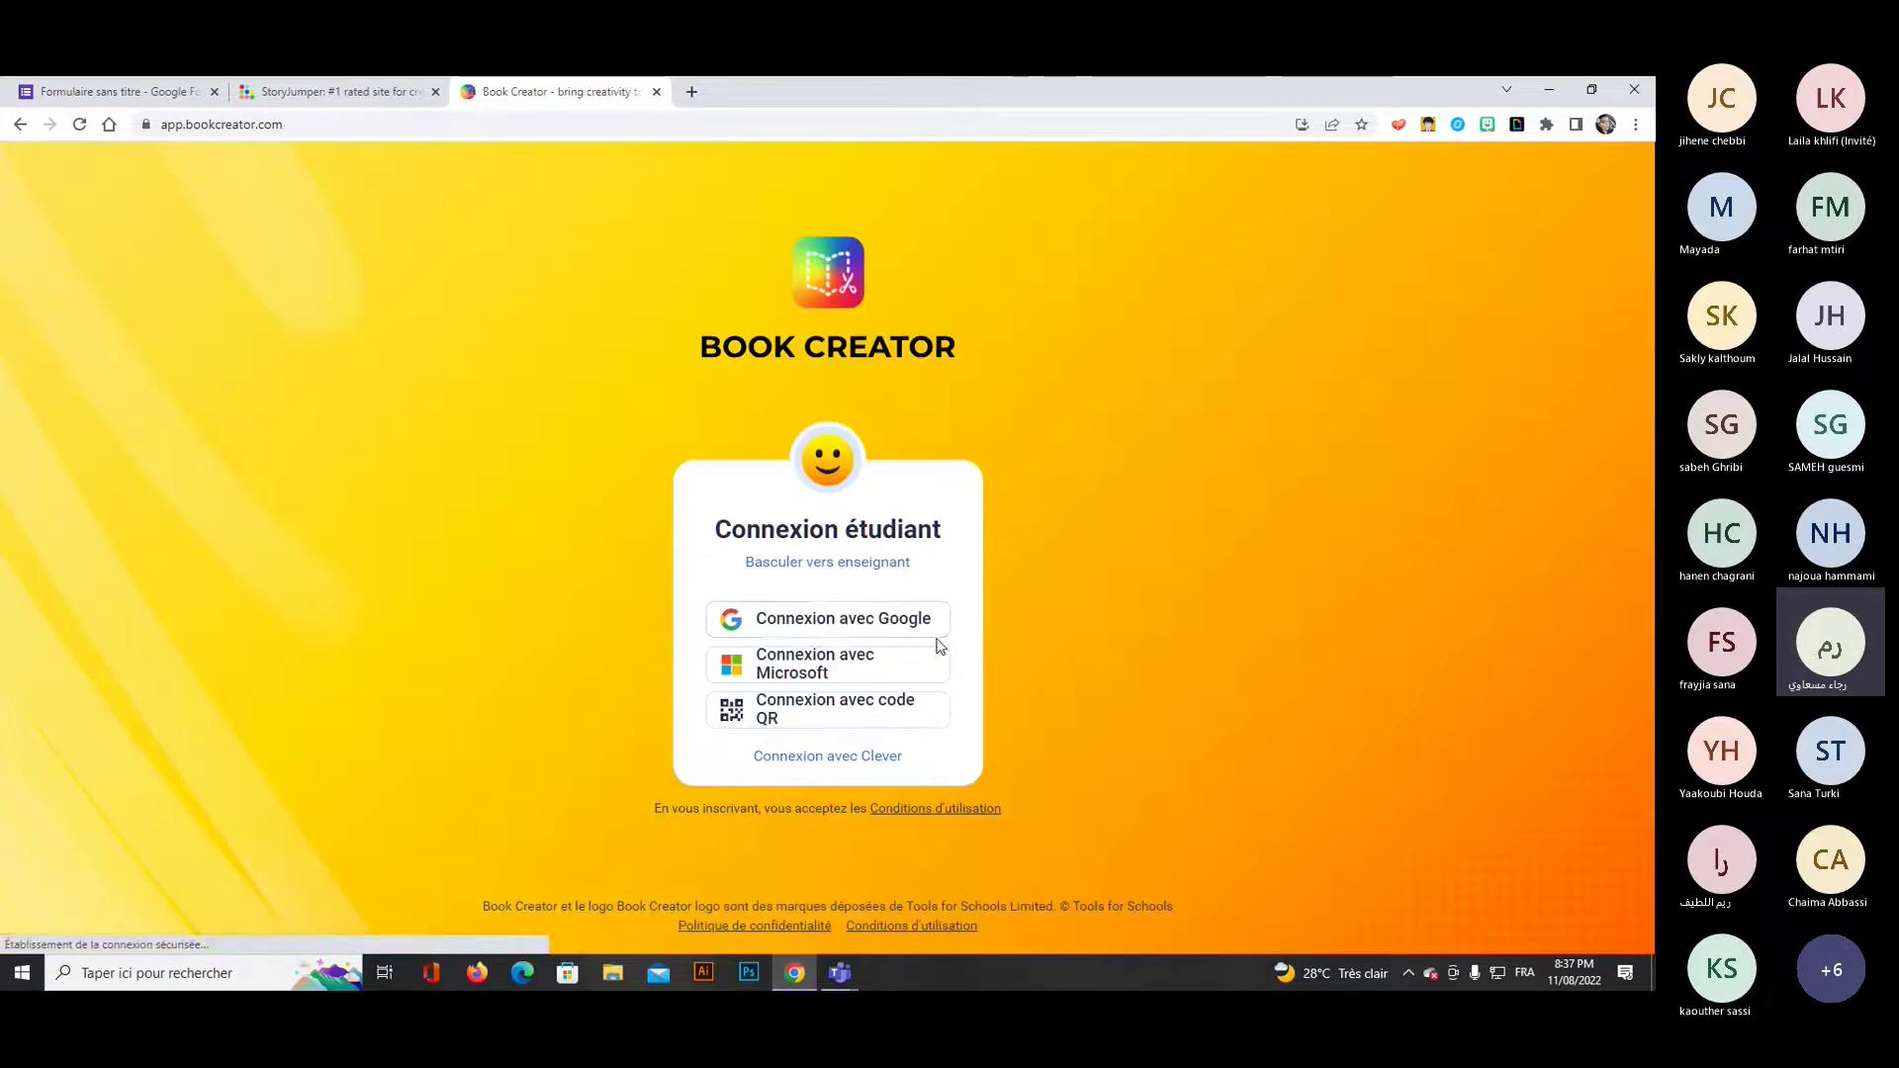
pyautogui.click(806, 673)
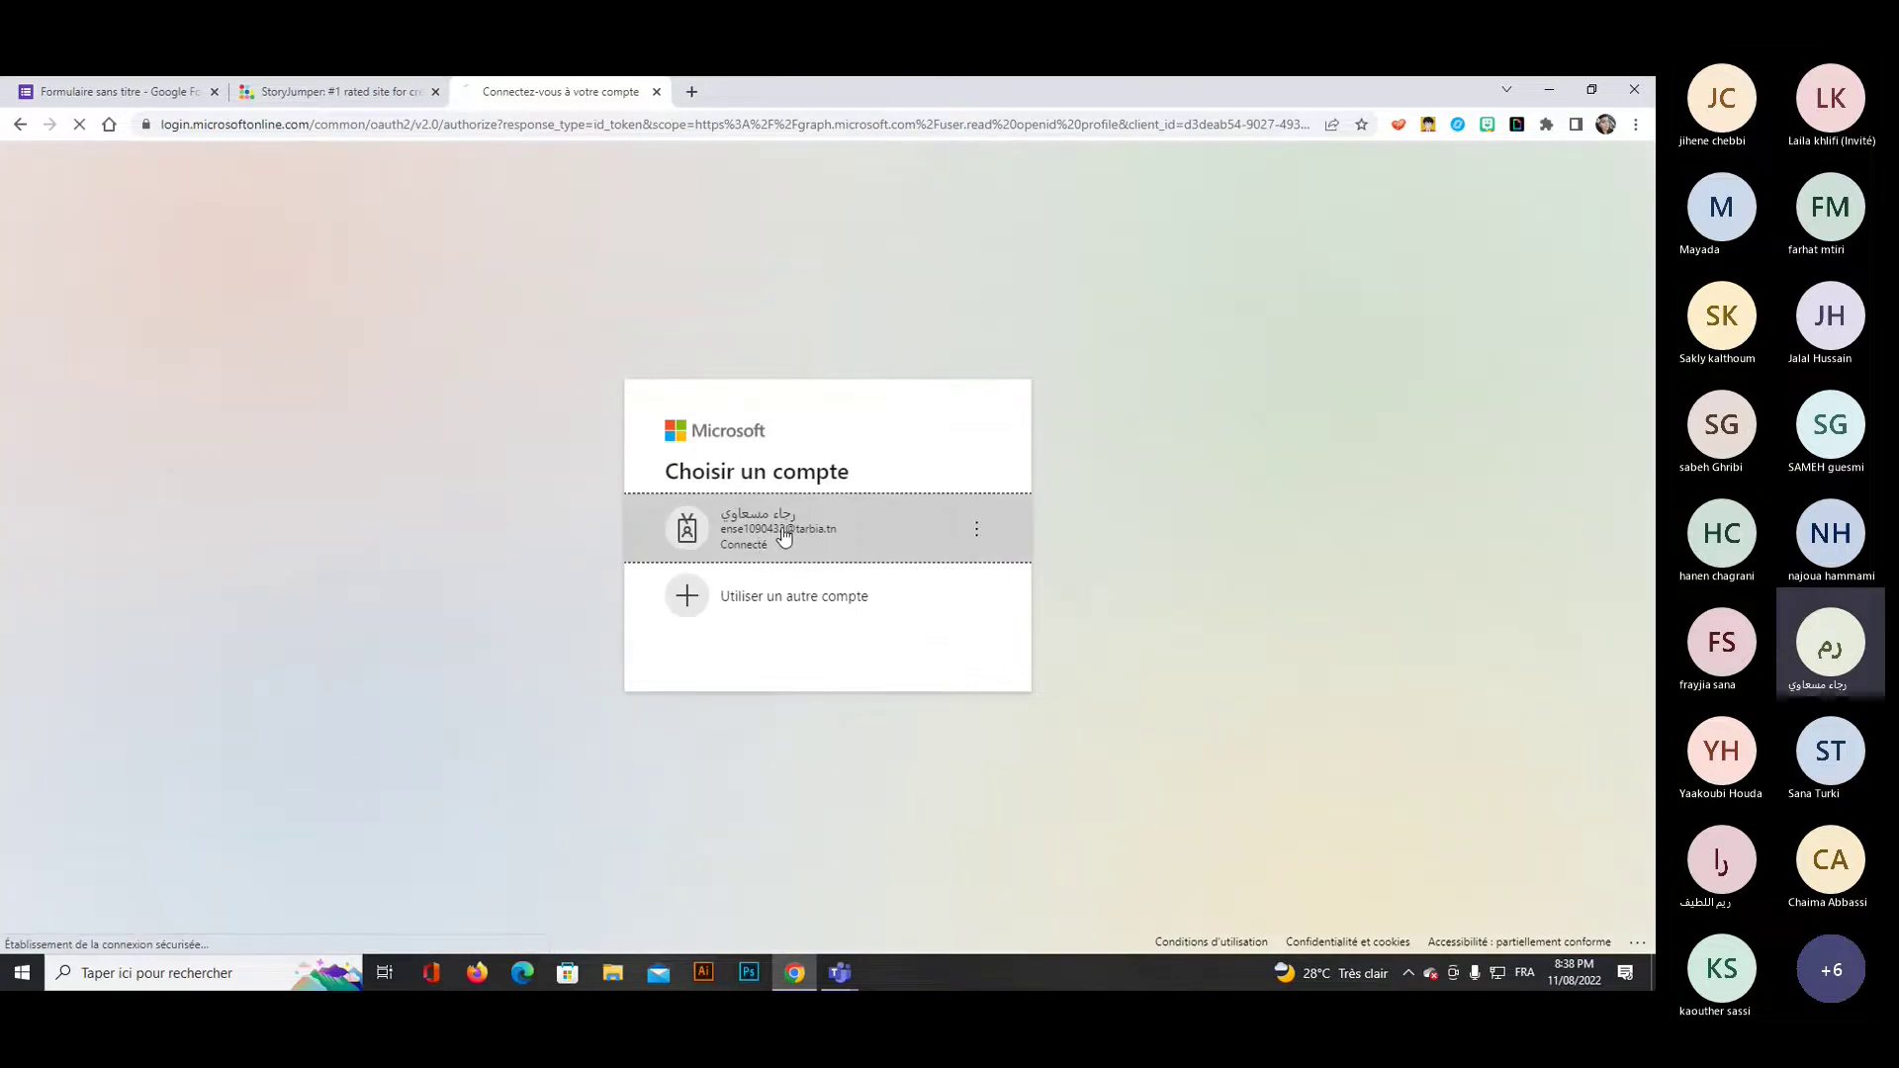
pyautogui.click(783, 535)
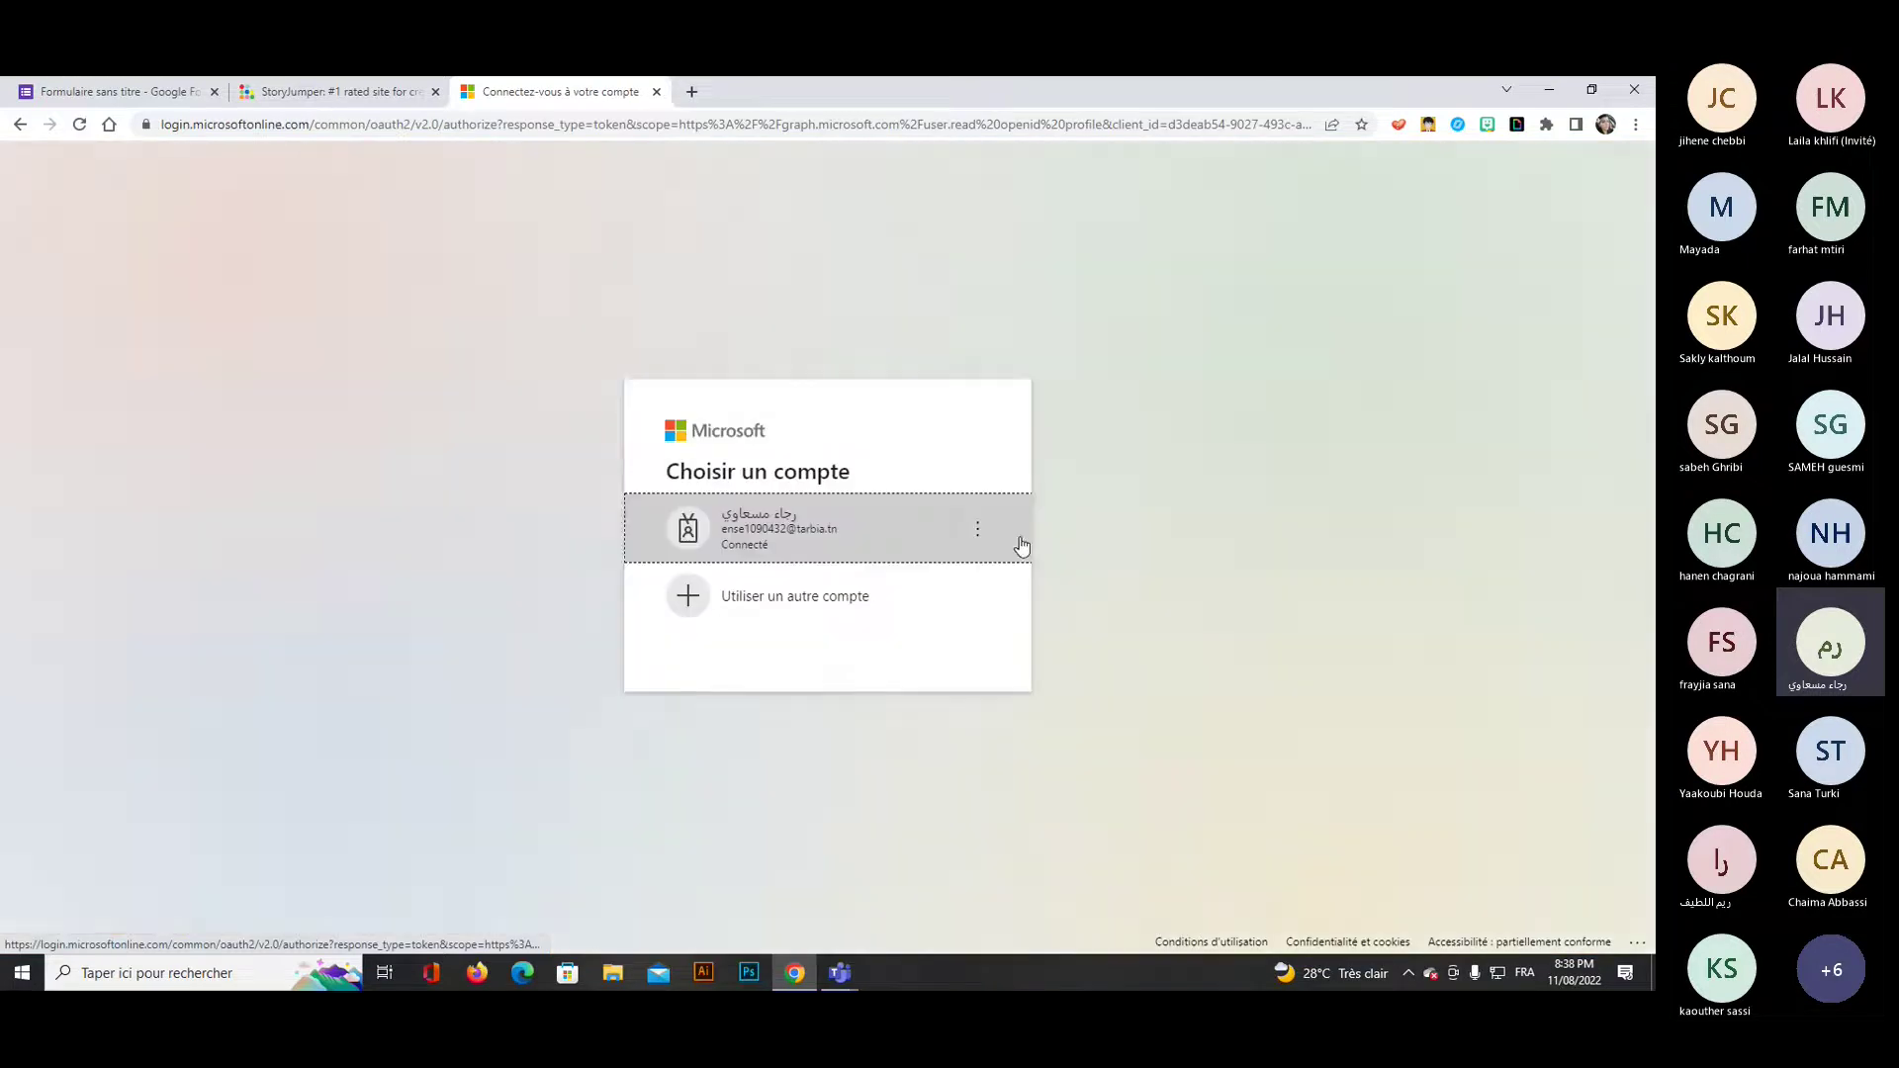
pyautogui.click(847, 535)
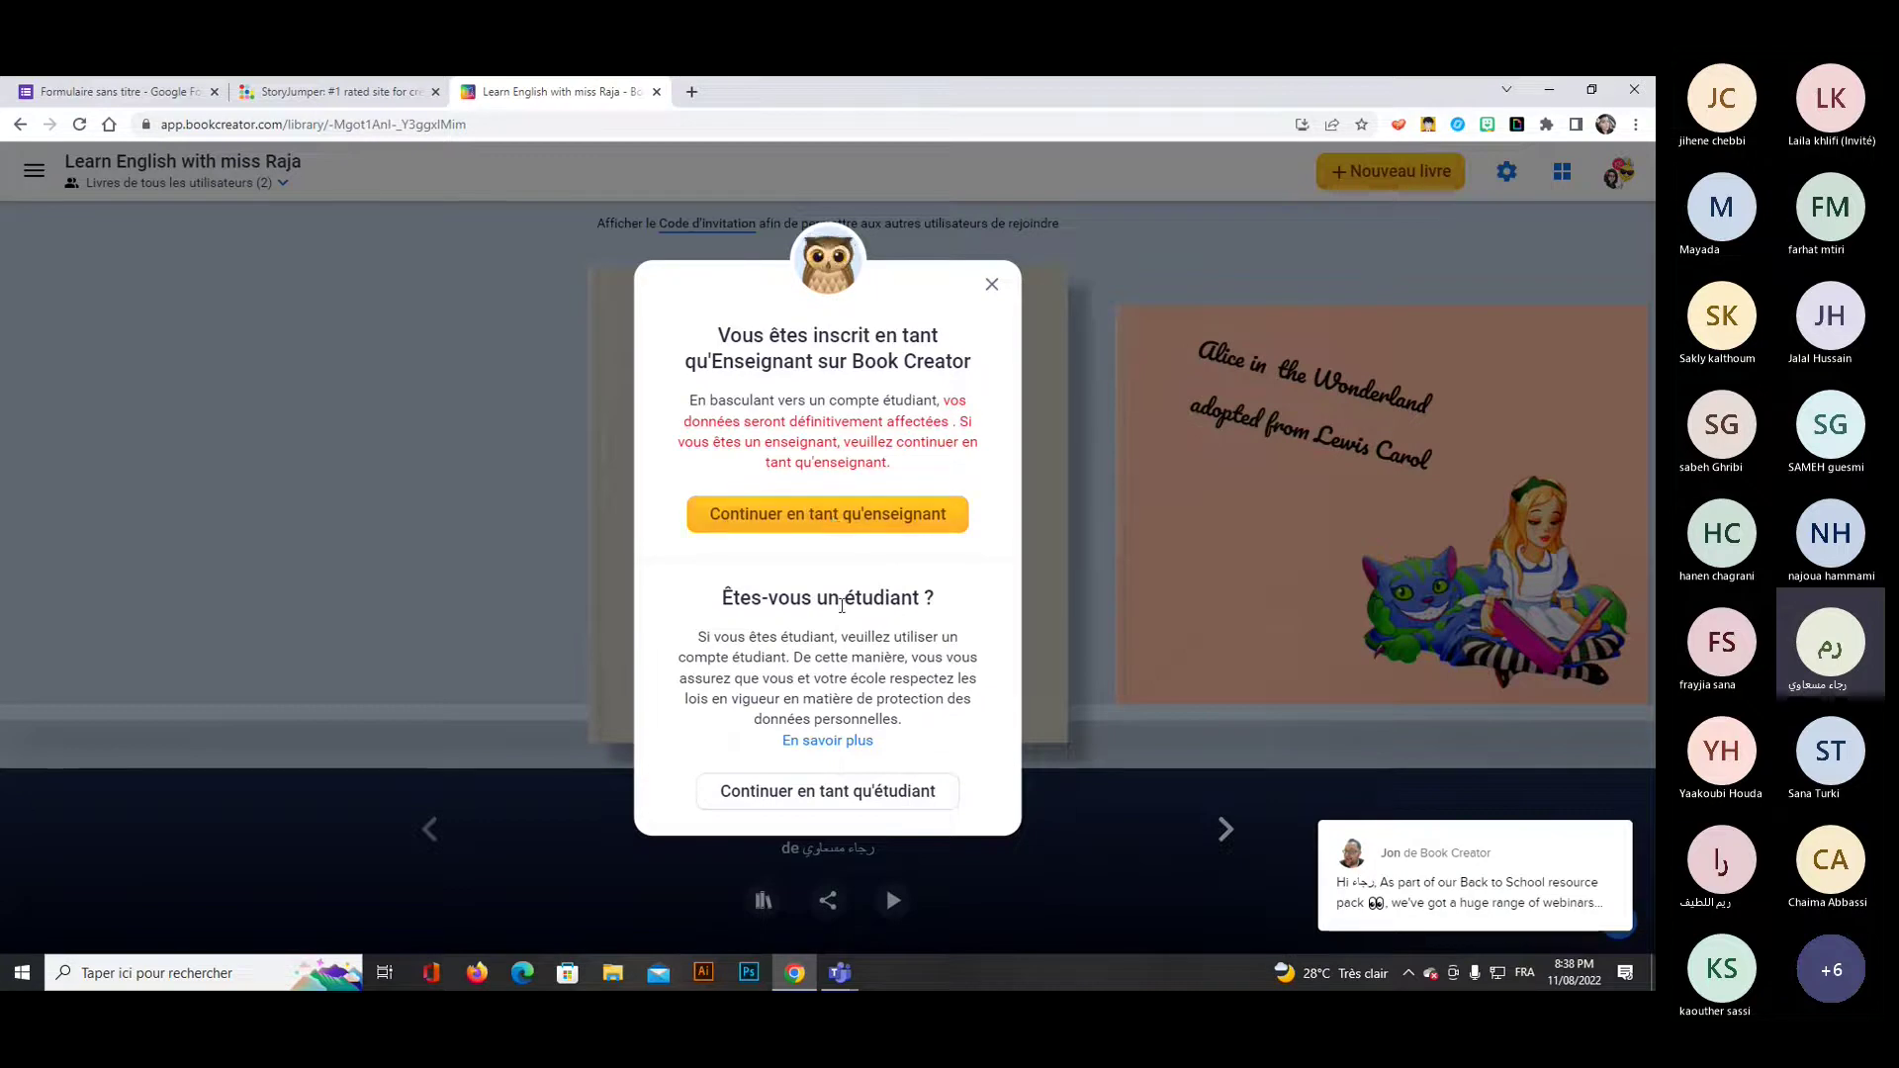
pyautogui.click(852, 522)
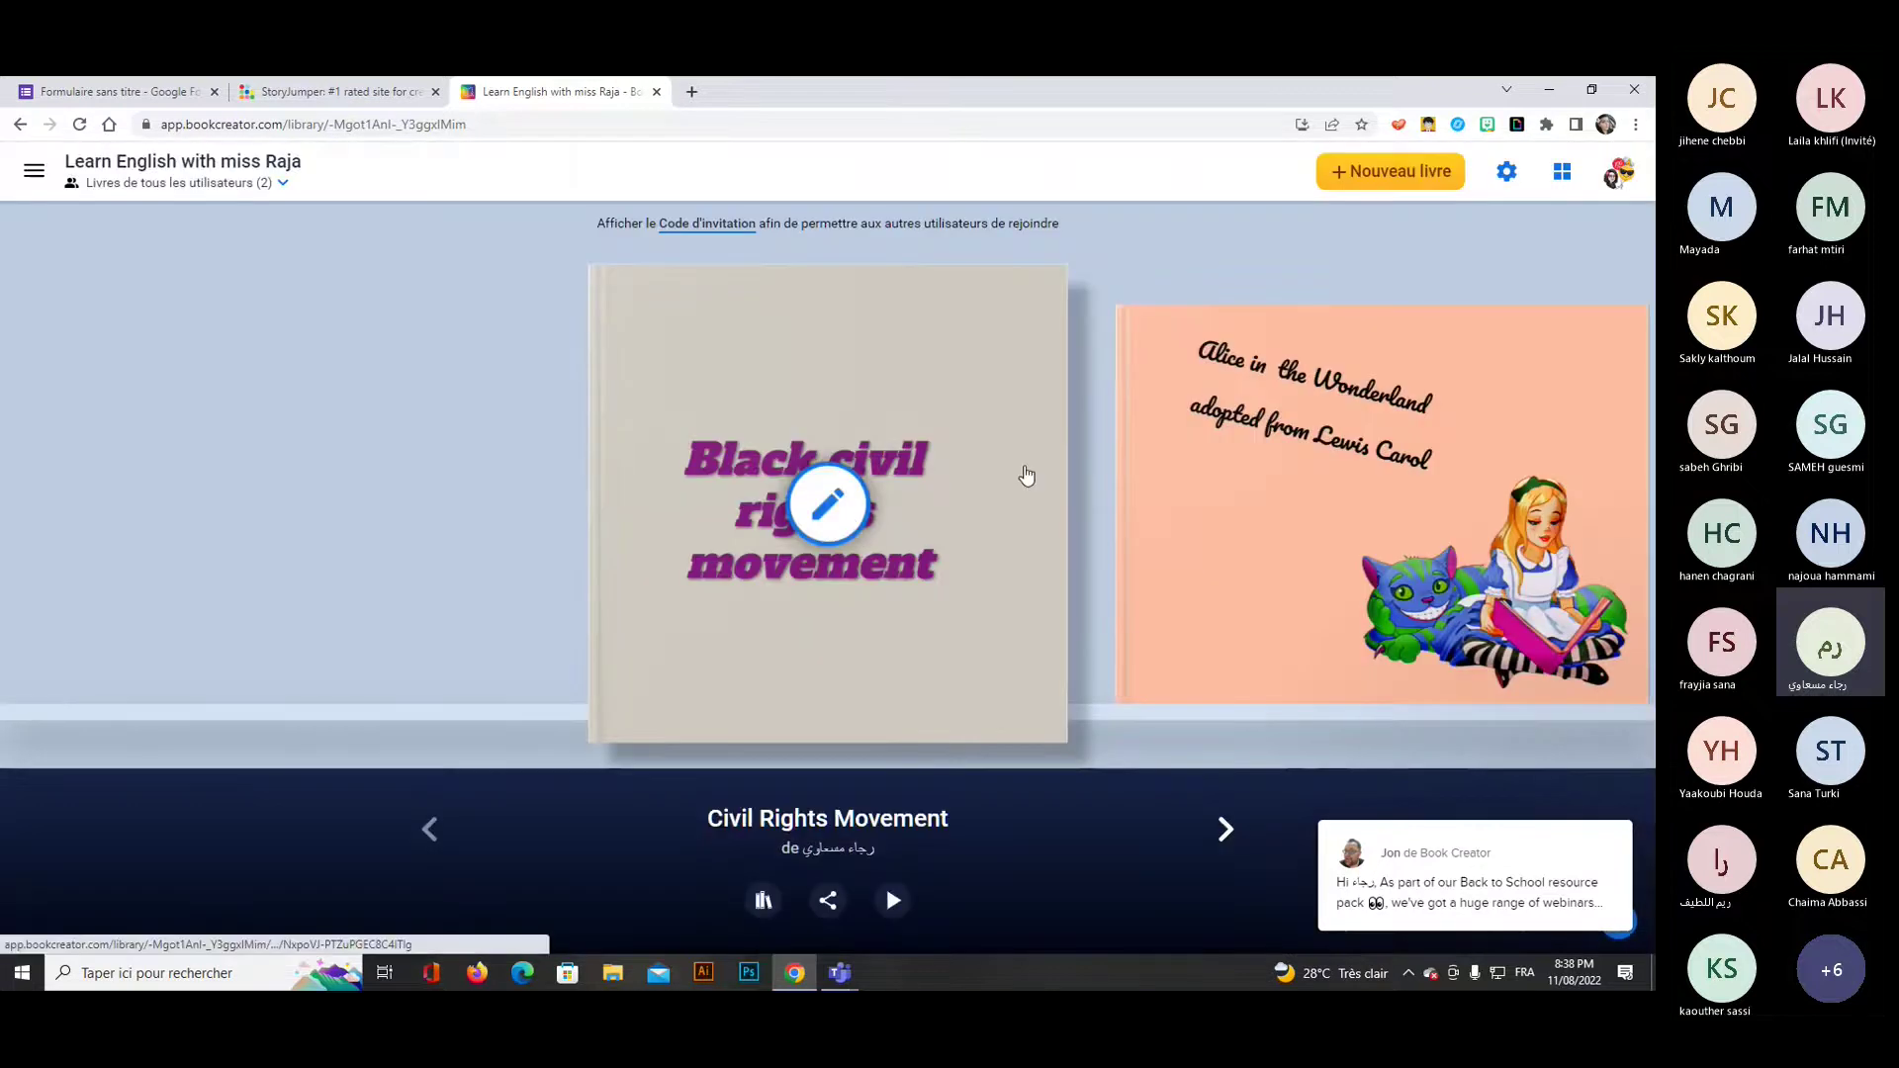
# Go to the teacher dashboard and open the shared training library.
pyautogui.click(89, 176)
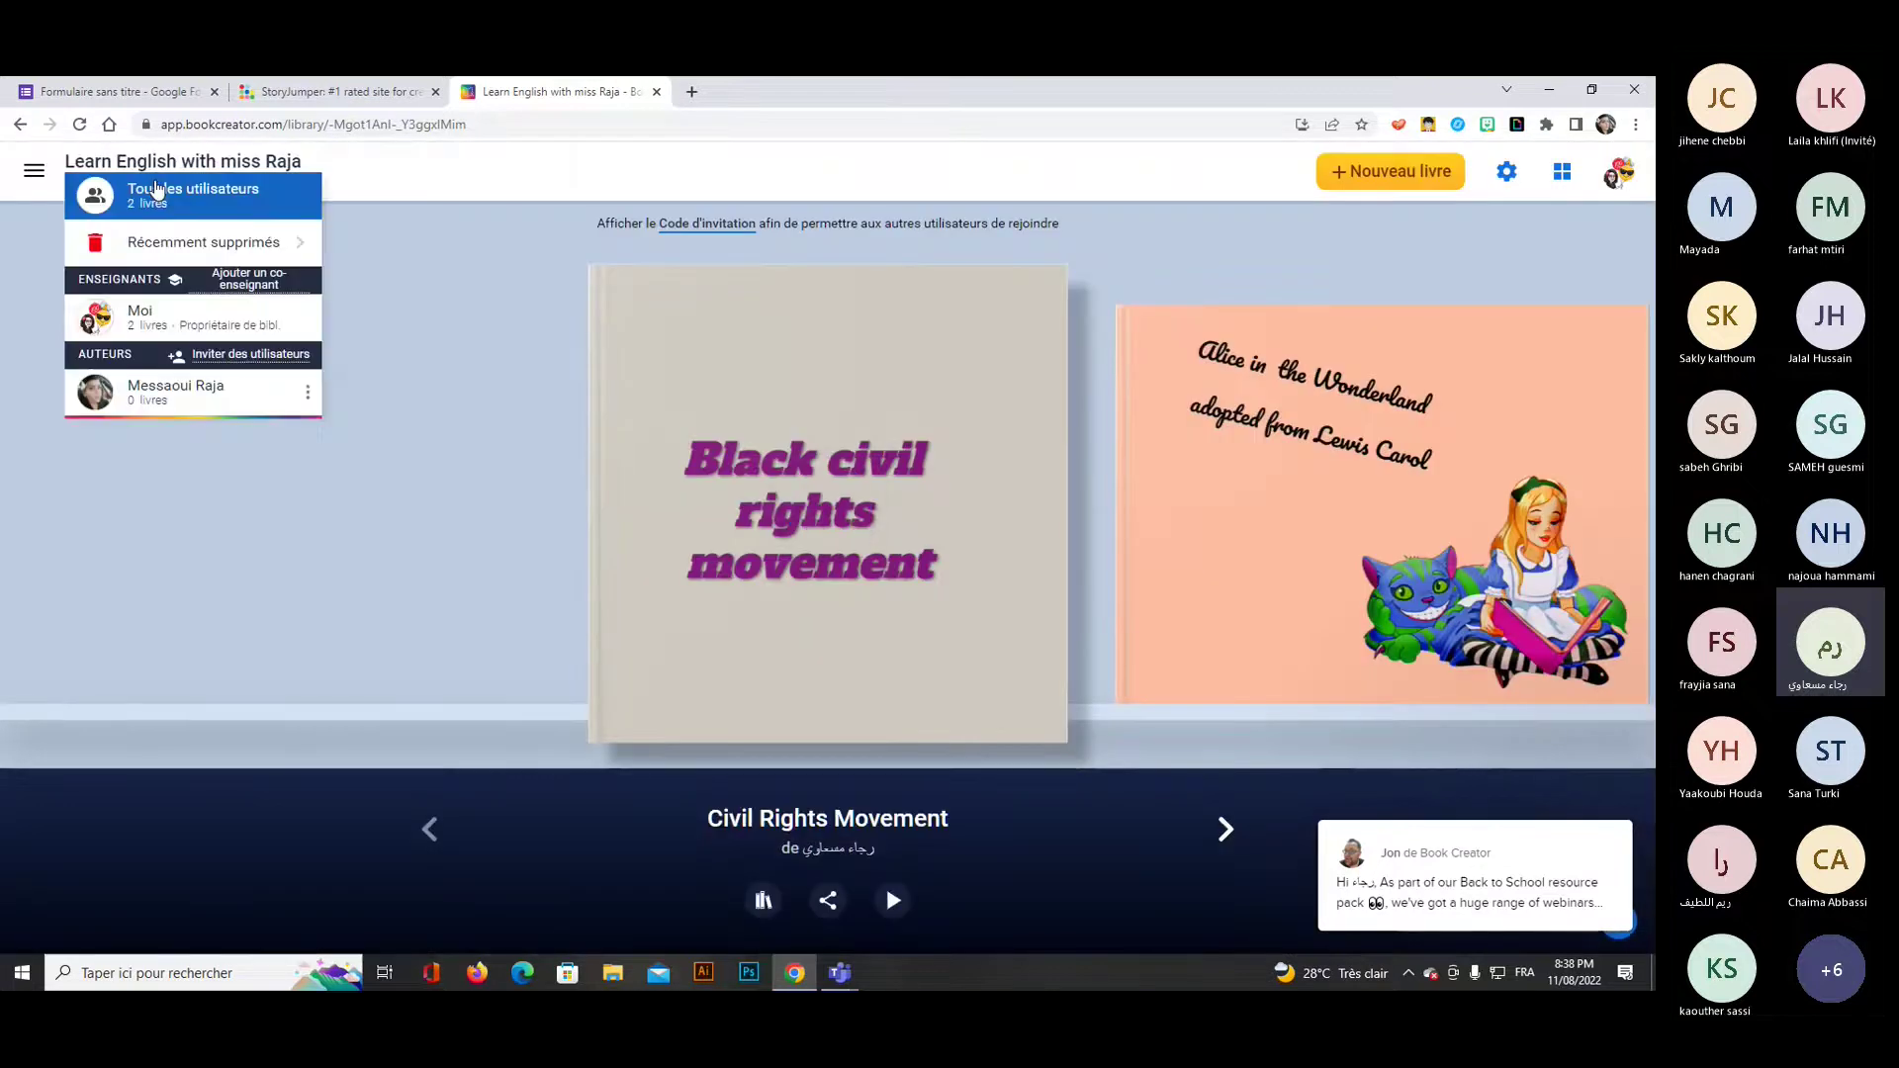
pyautogui.click(88, 166)
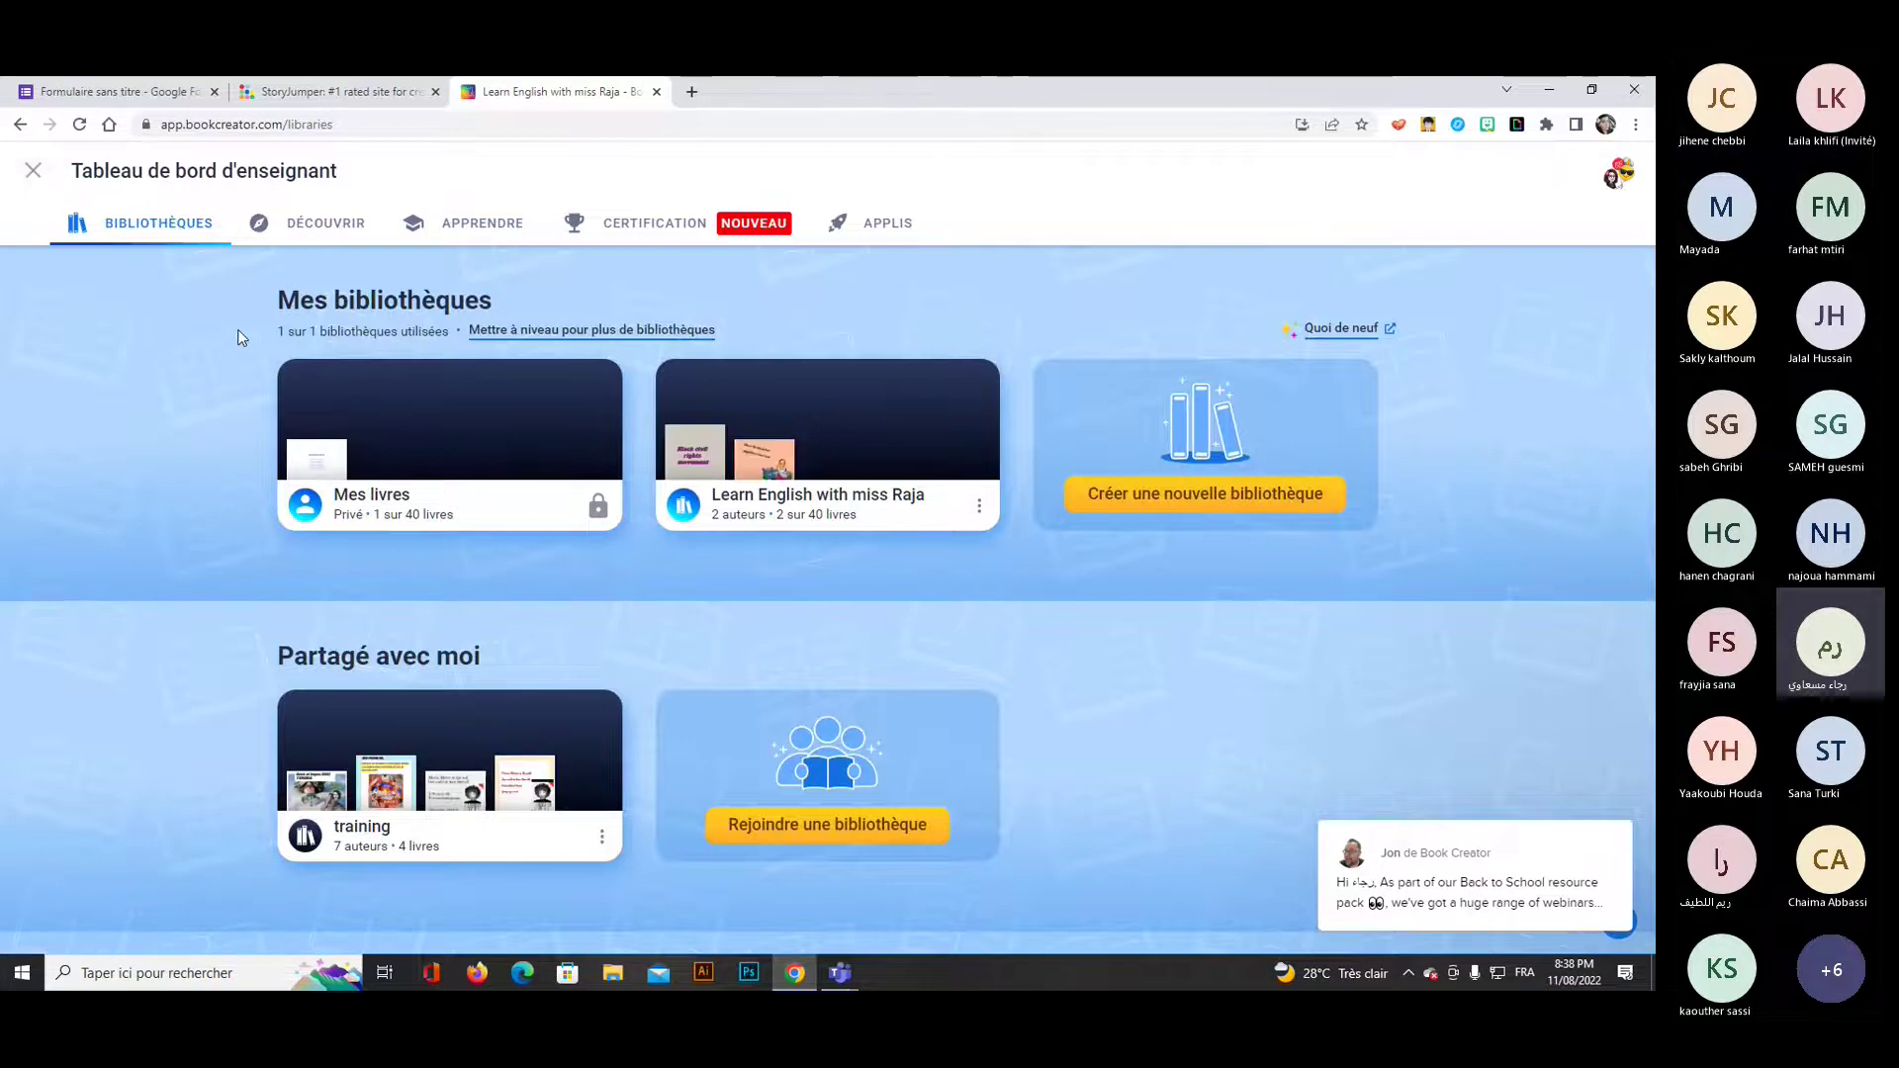
pyautogui.click(297, 494)
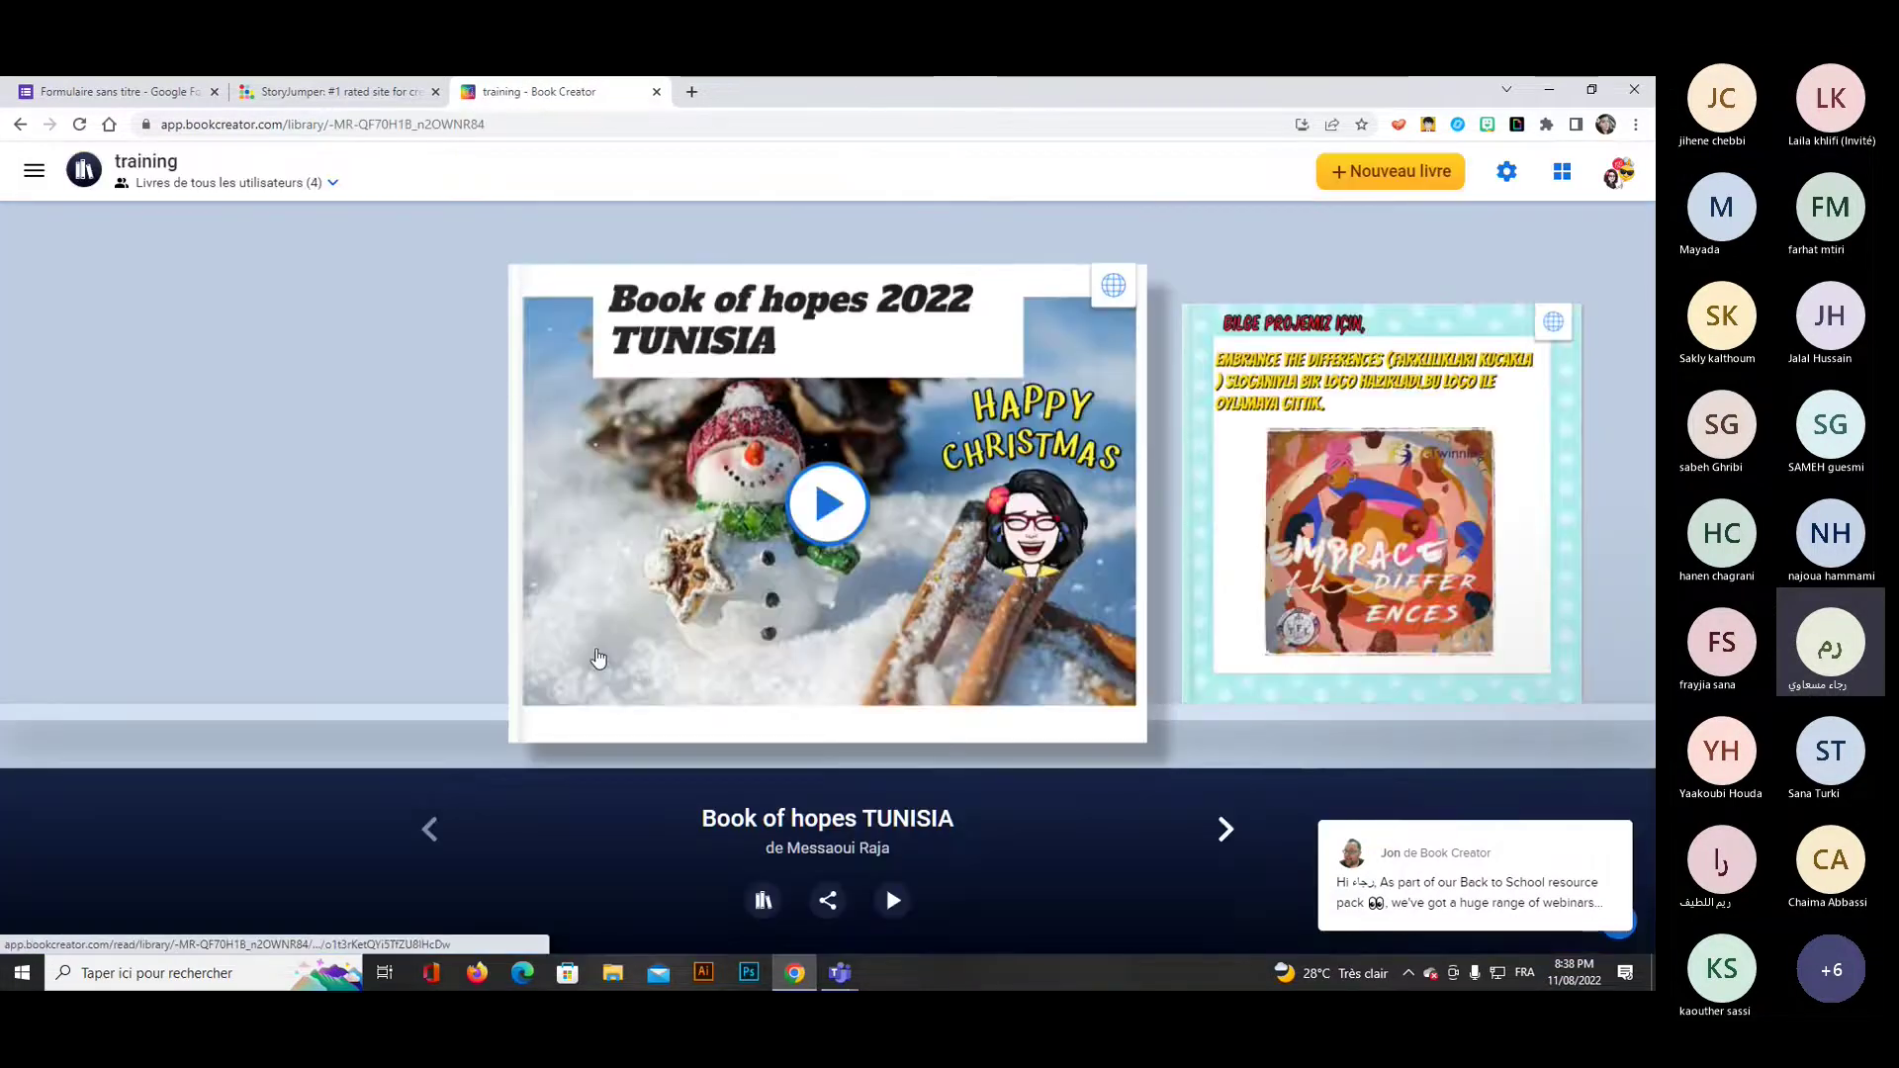
# Centre the Transnational teams e book, review its share and library menus, and open it.
pyautogui.click(1227, 831)
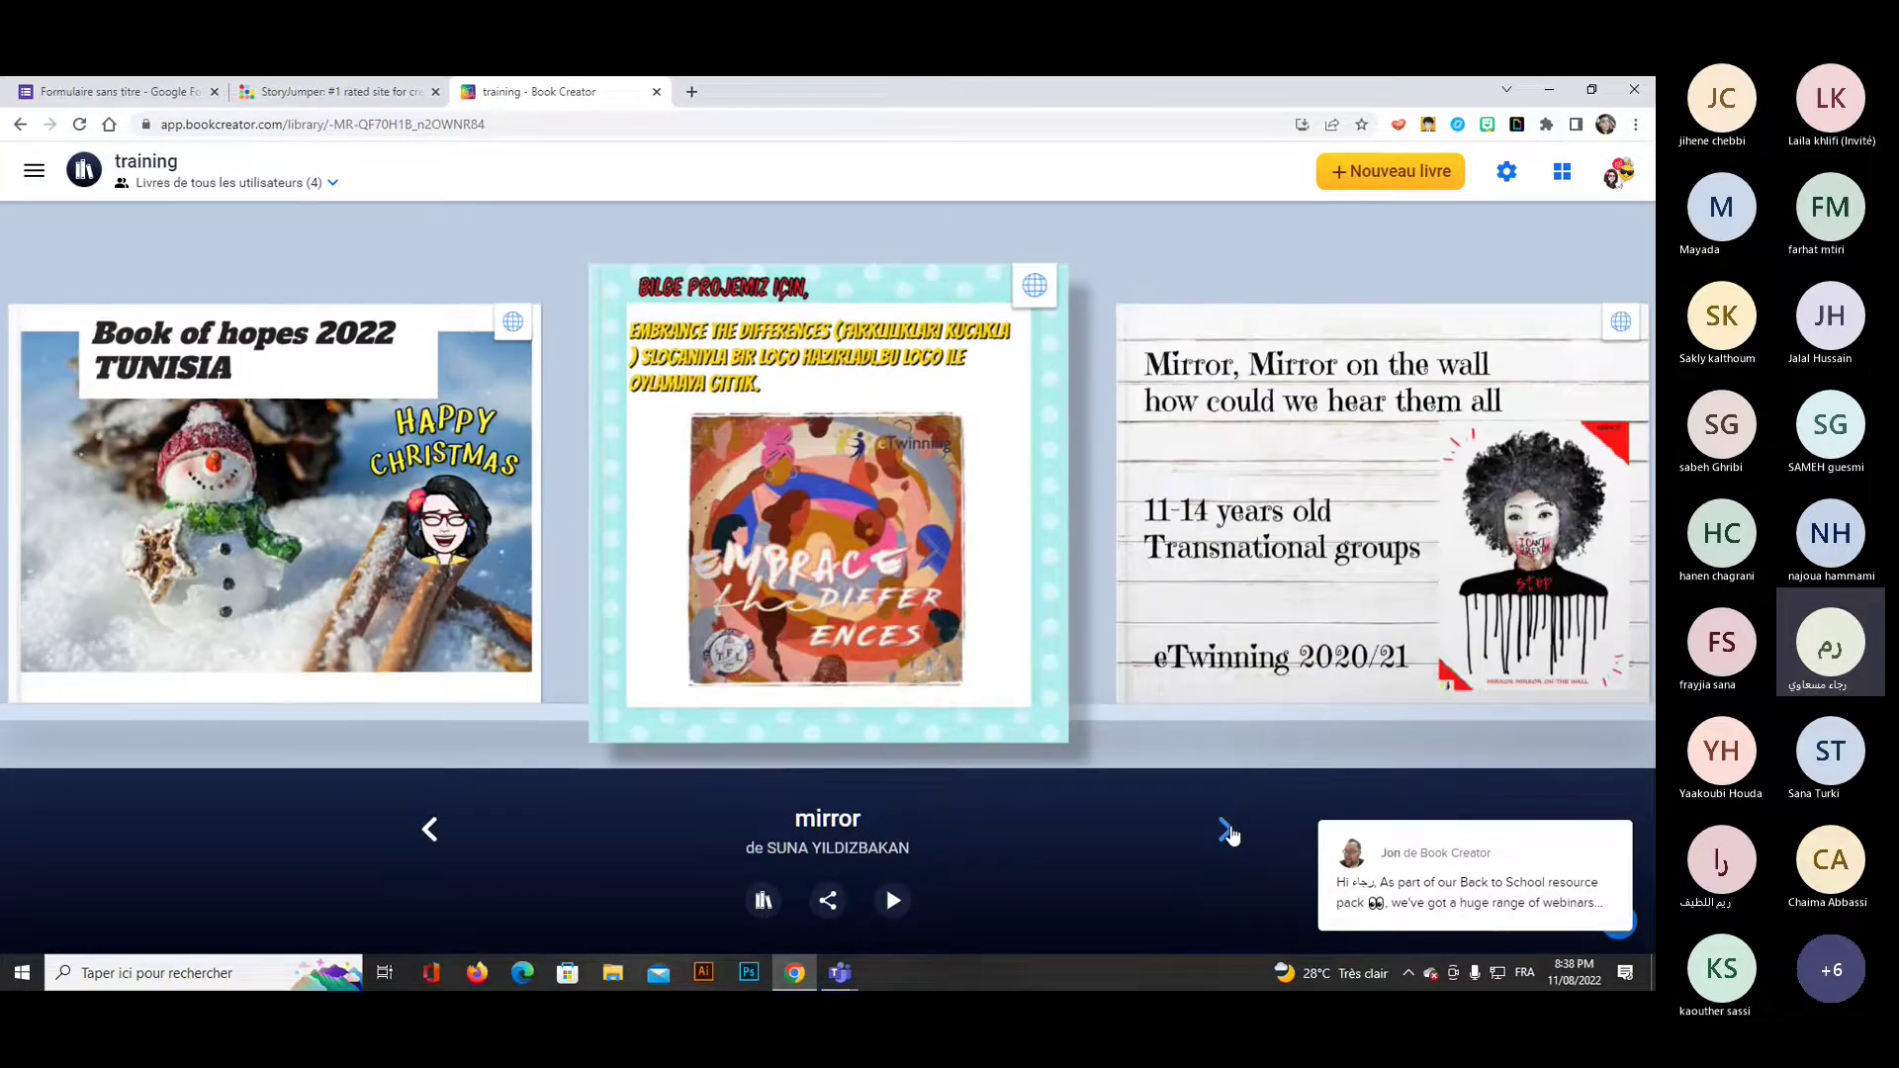
pyautogui.click(1227, 831)
pyautogui.click(1227, 831)
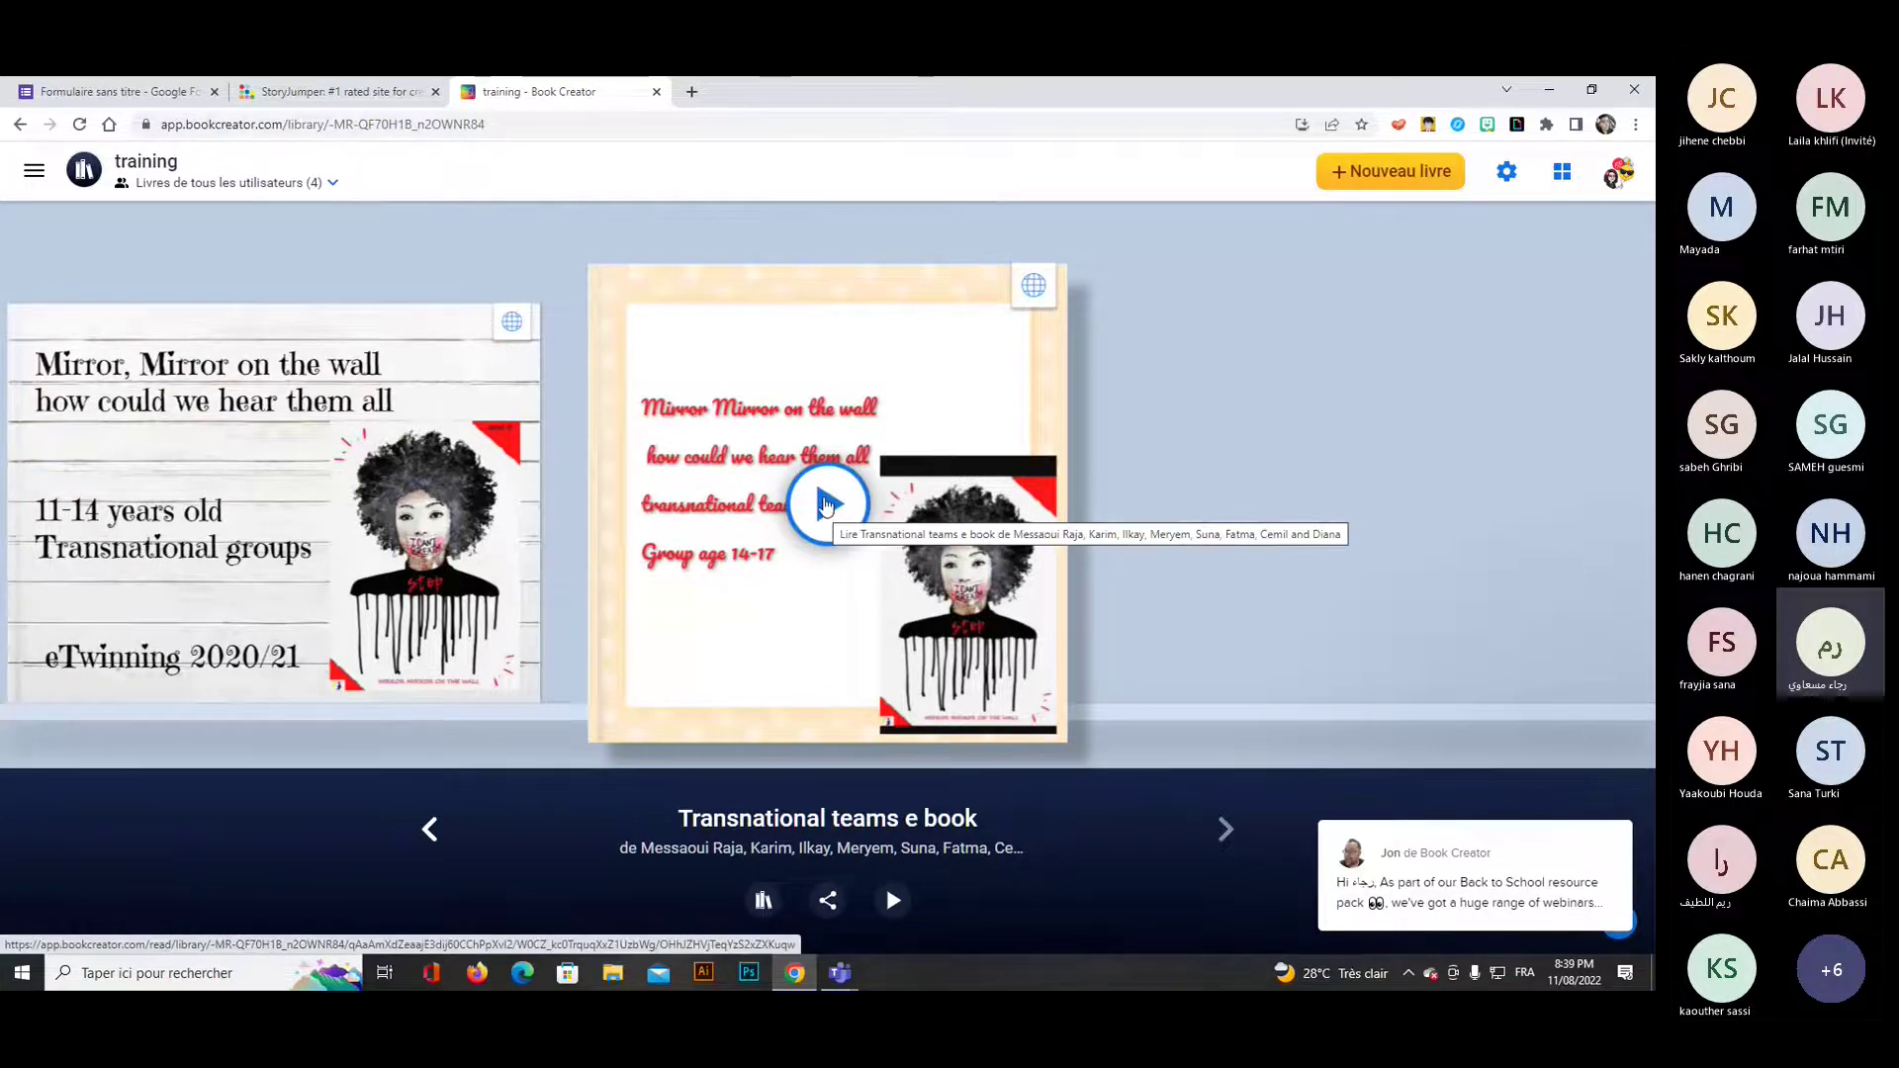
pyautogui.click(828, 900)
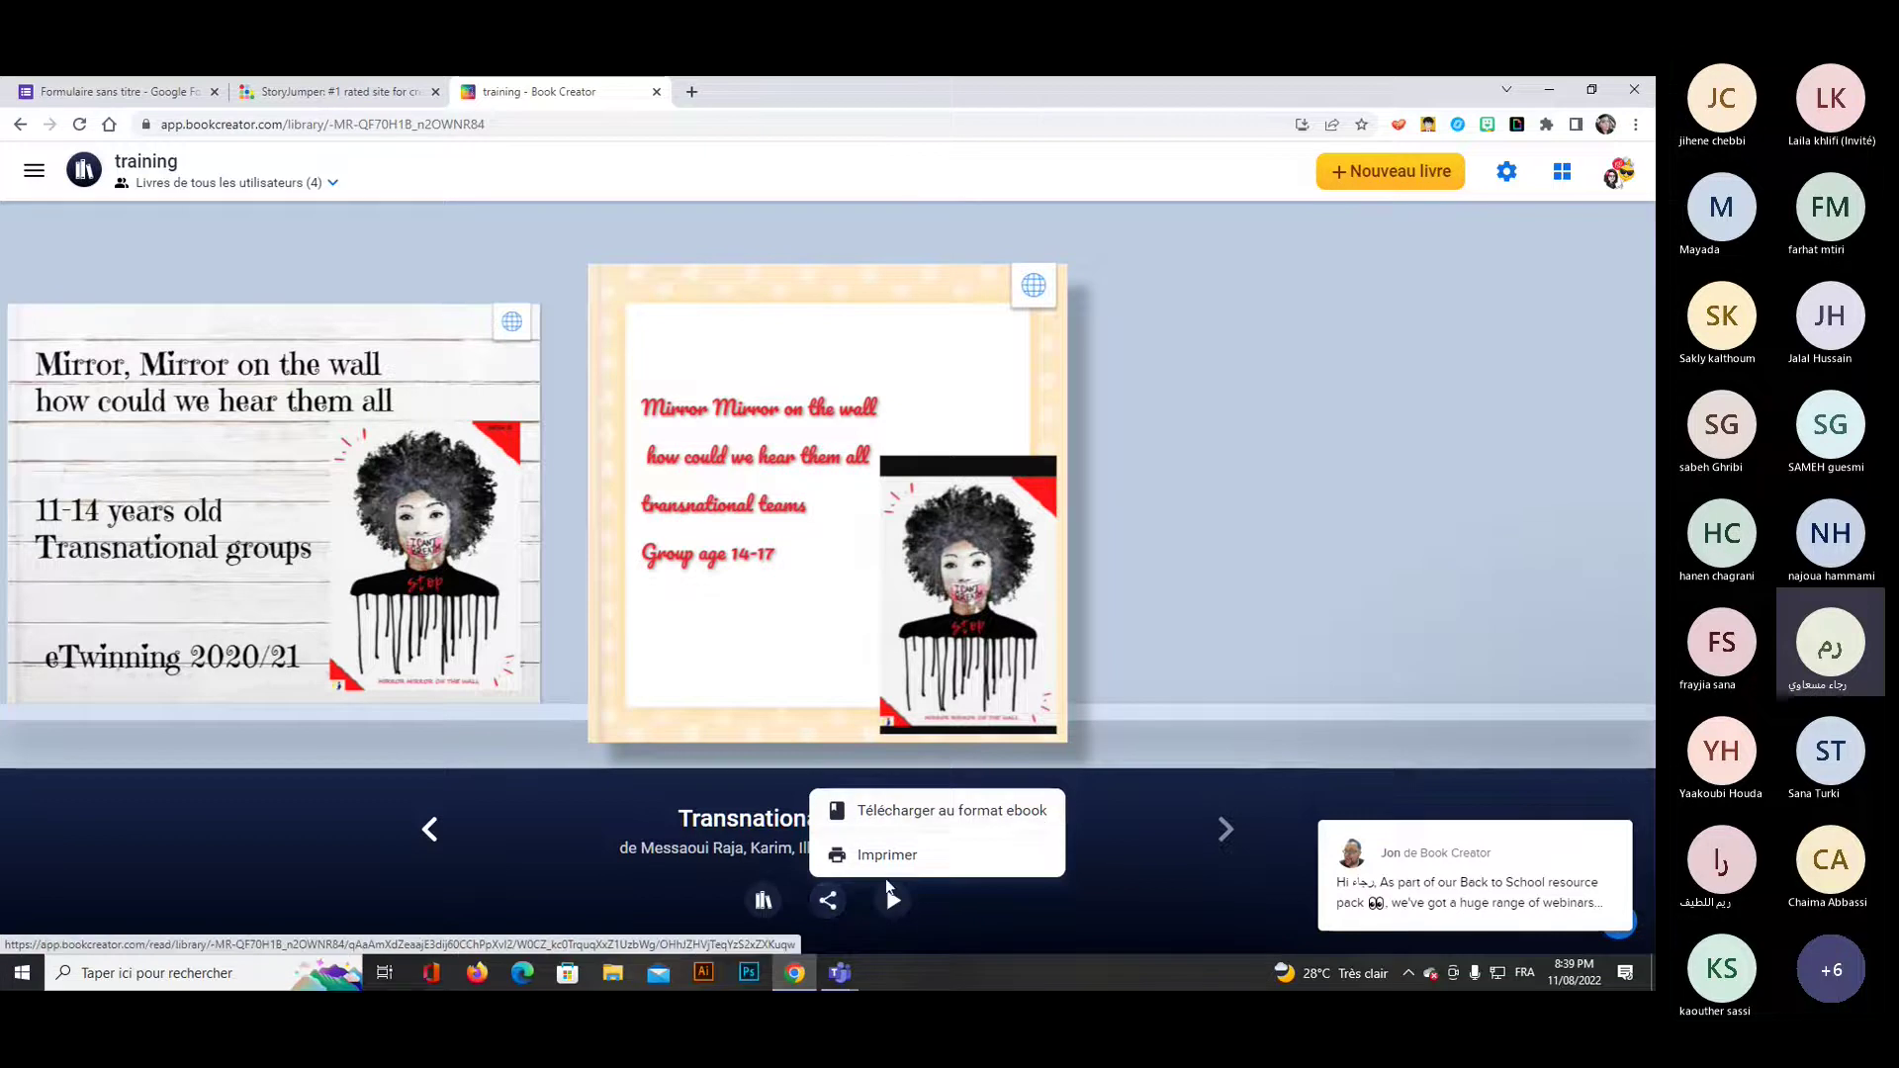
pyautogui.click(764, 900)
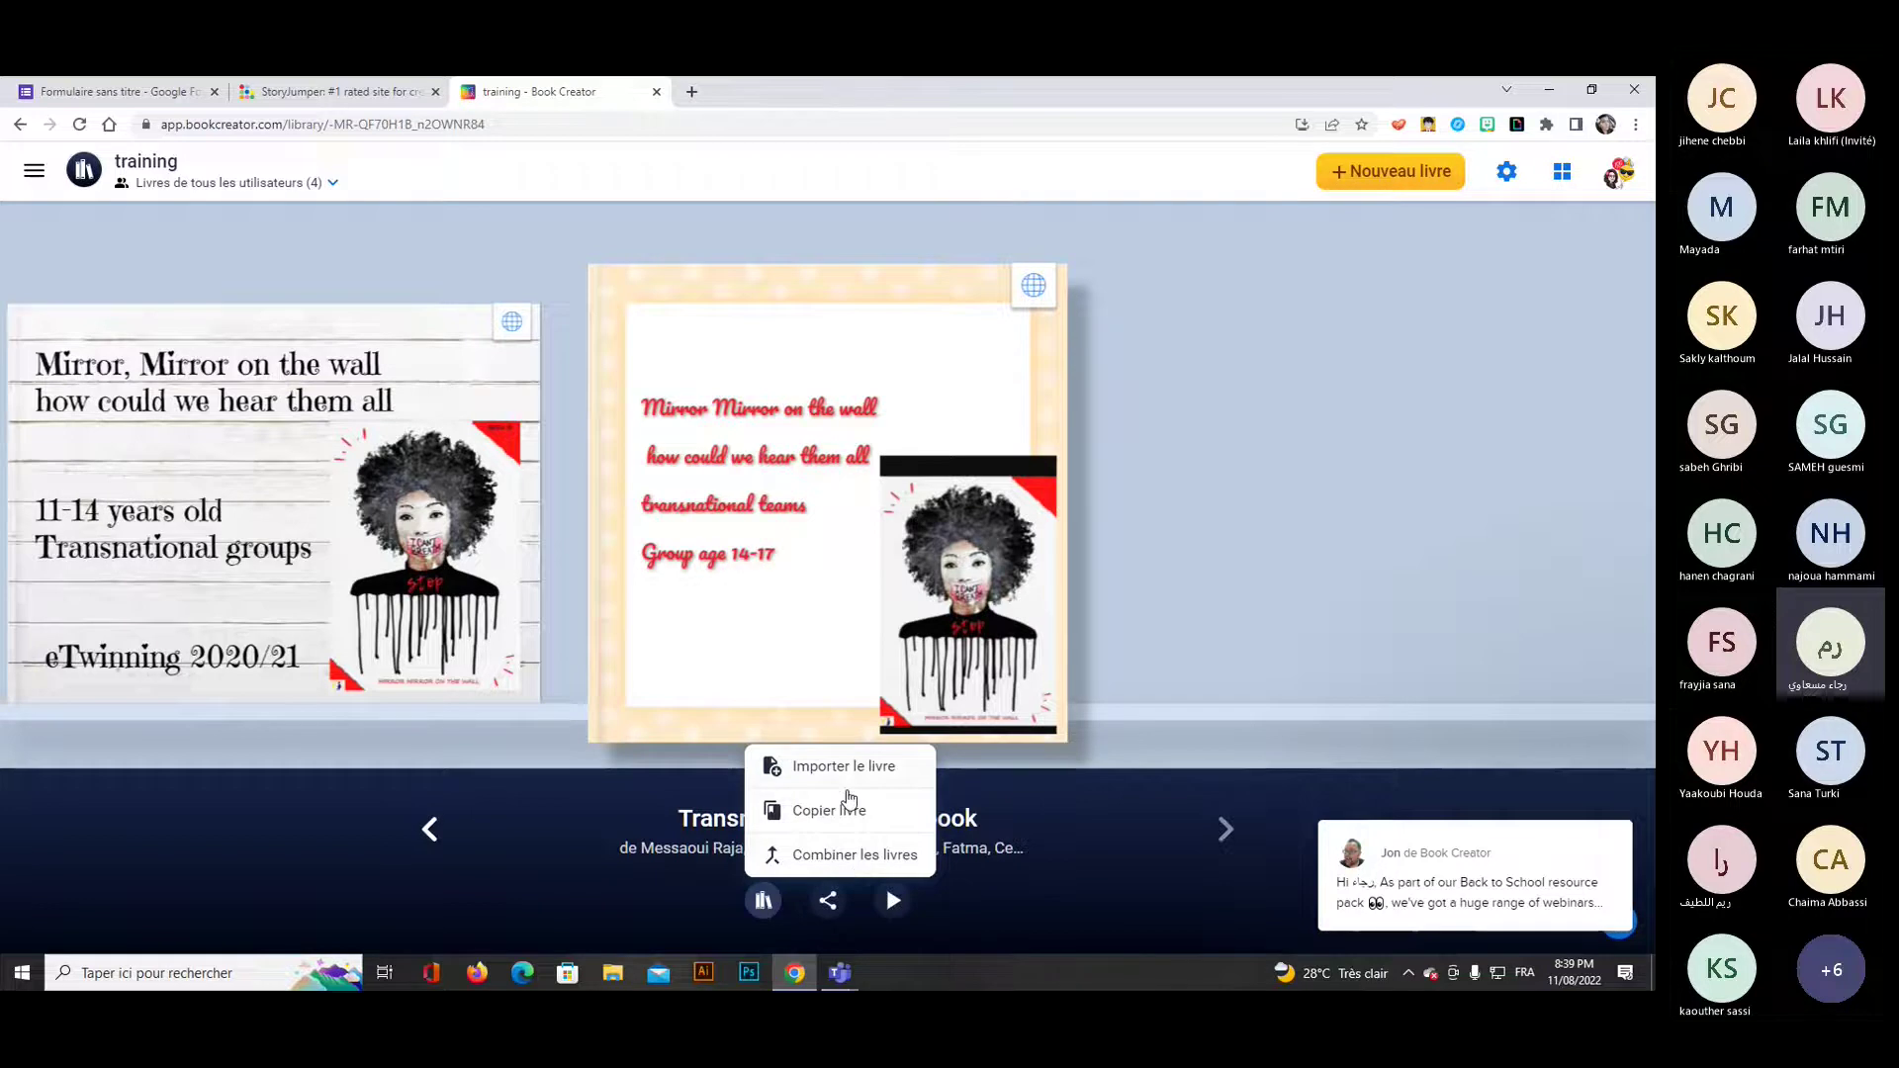
pyautogui.click(826, 532)
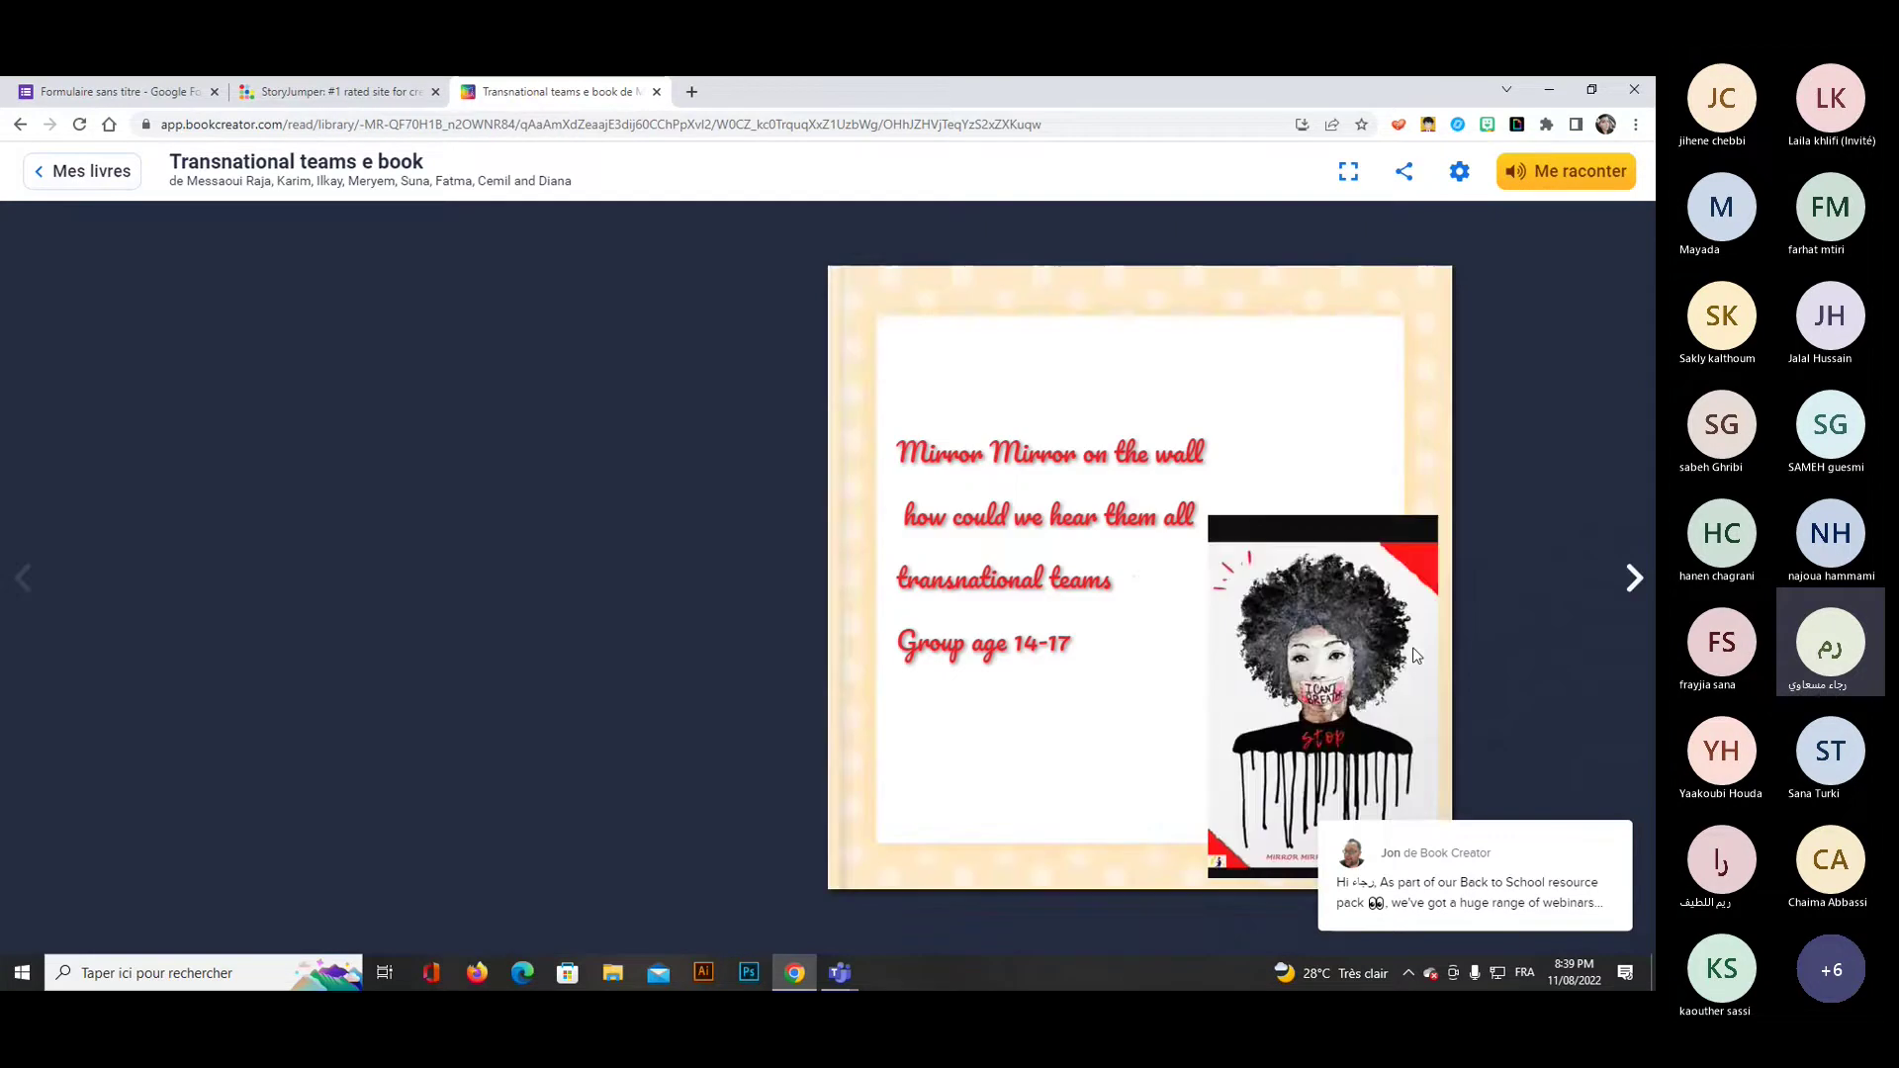
# Page through the opening spreads of the Transnational teams e book.
pyautogui.click(1630, 592)
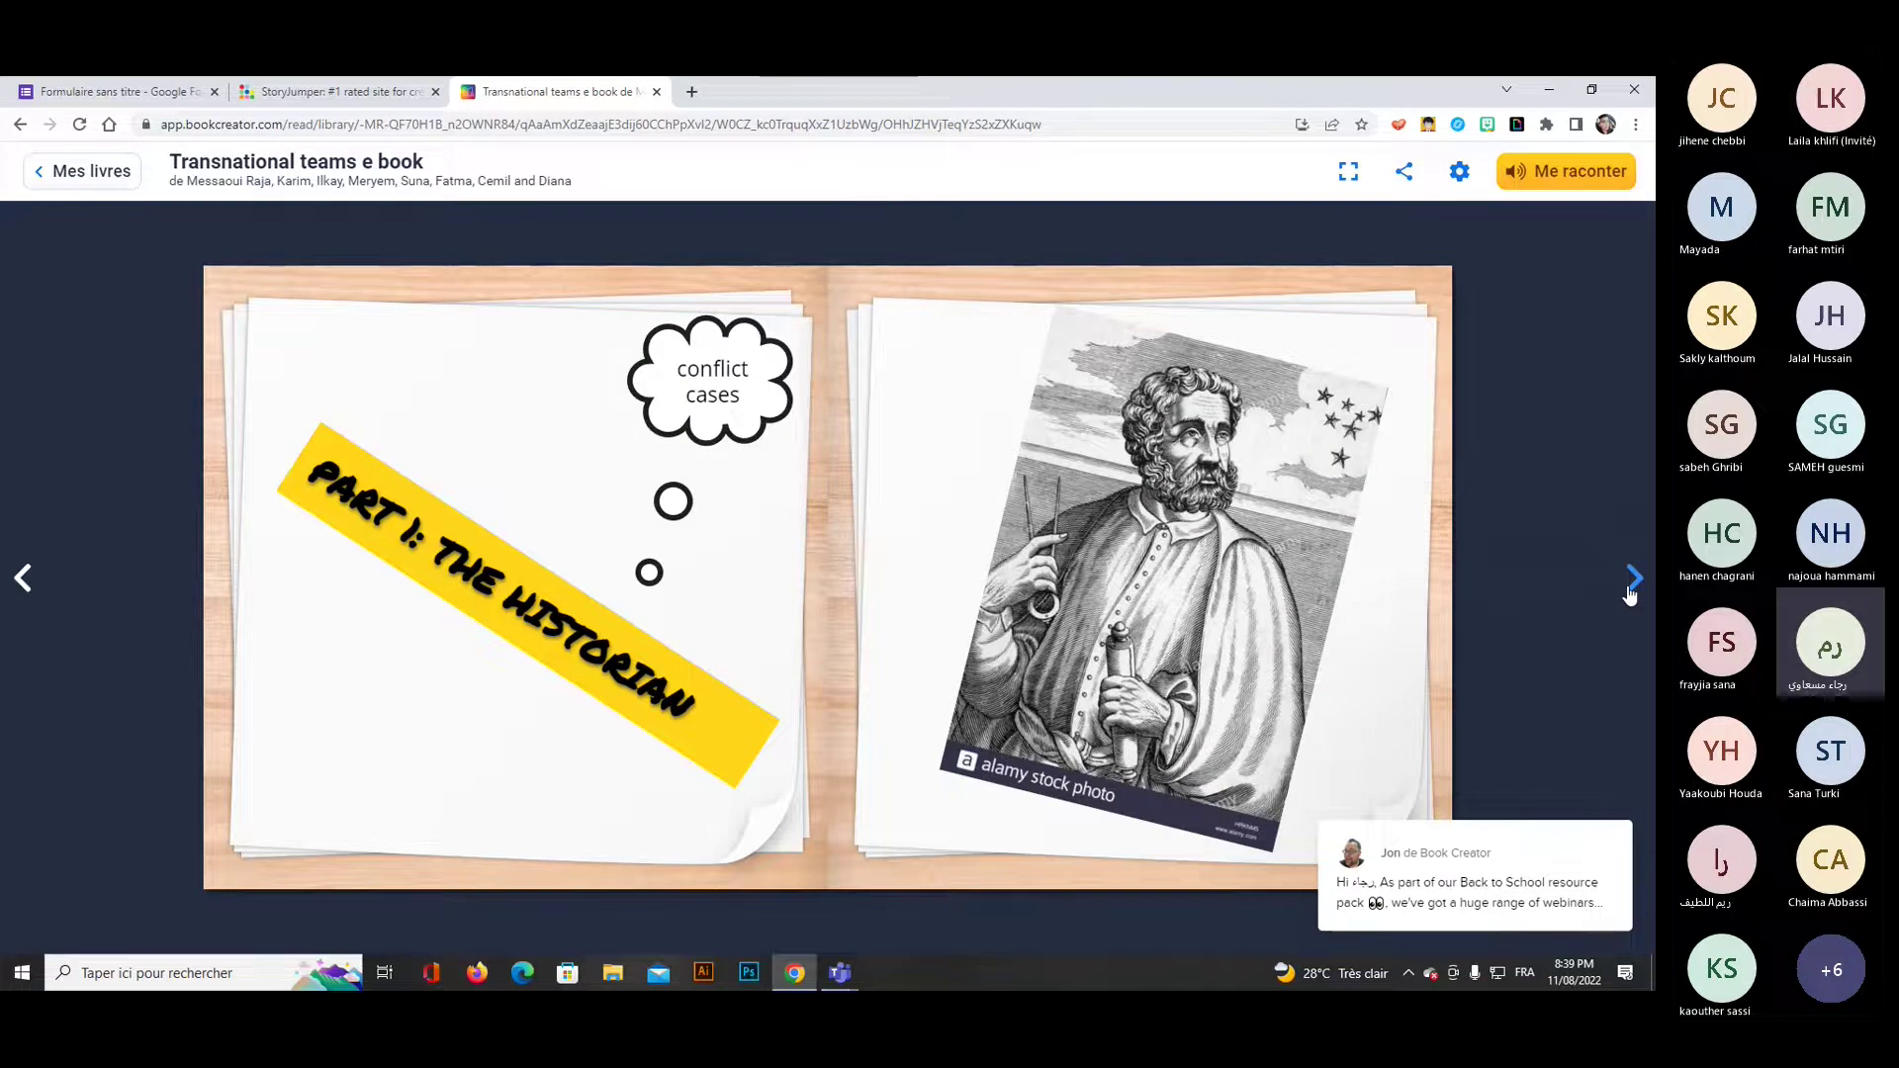
pyautogui.click(1631, 591)
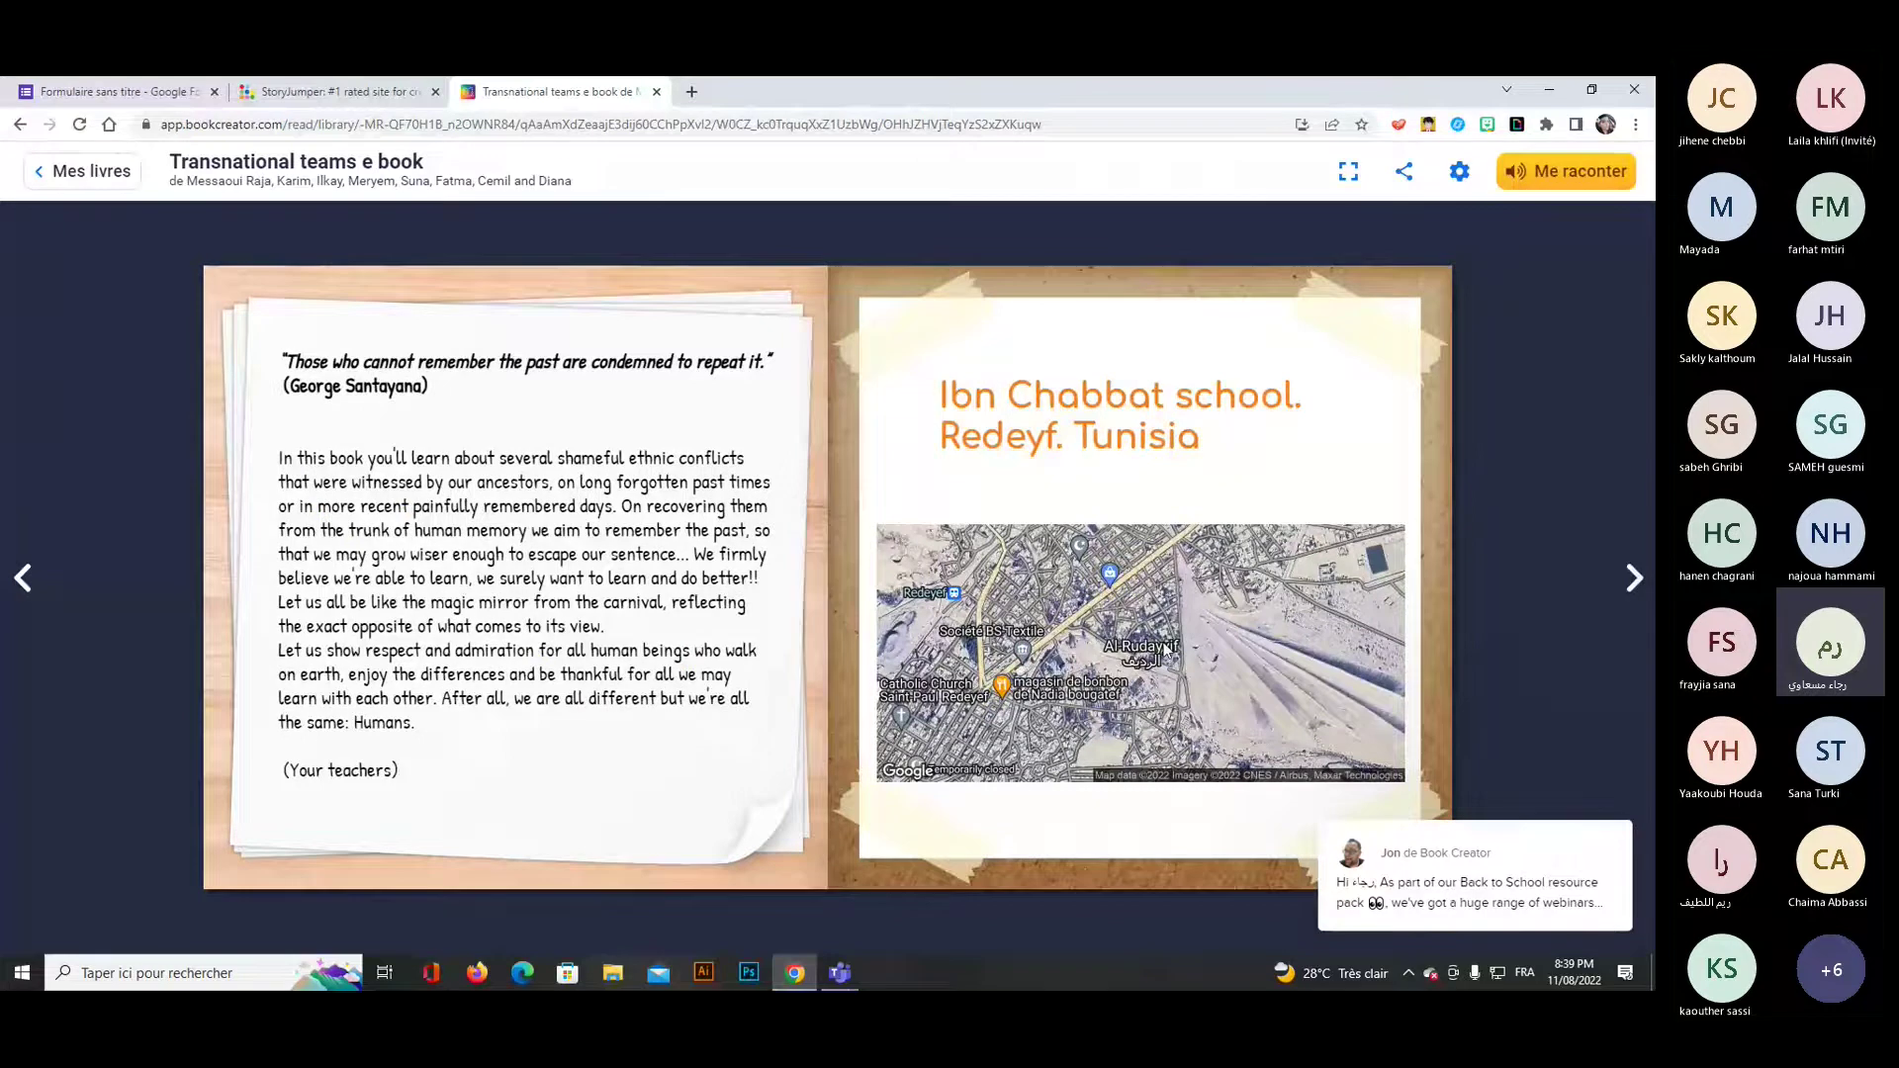
pyautogui.click(1635, 584)
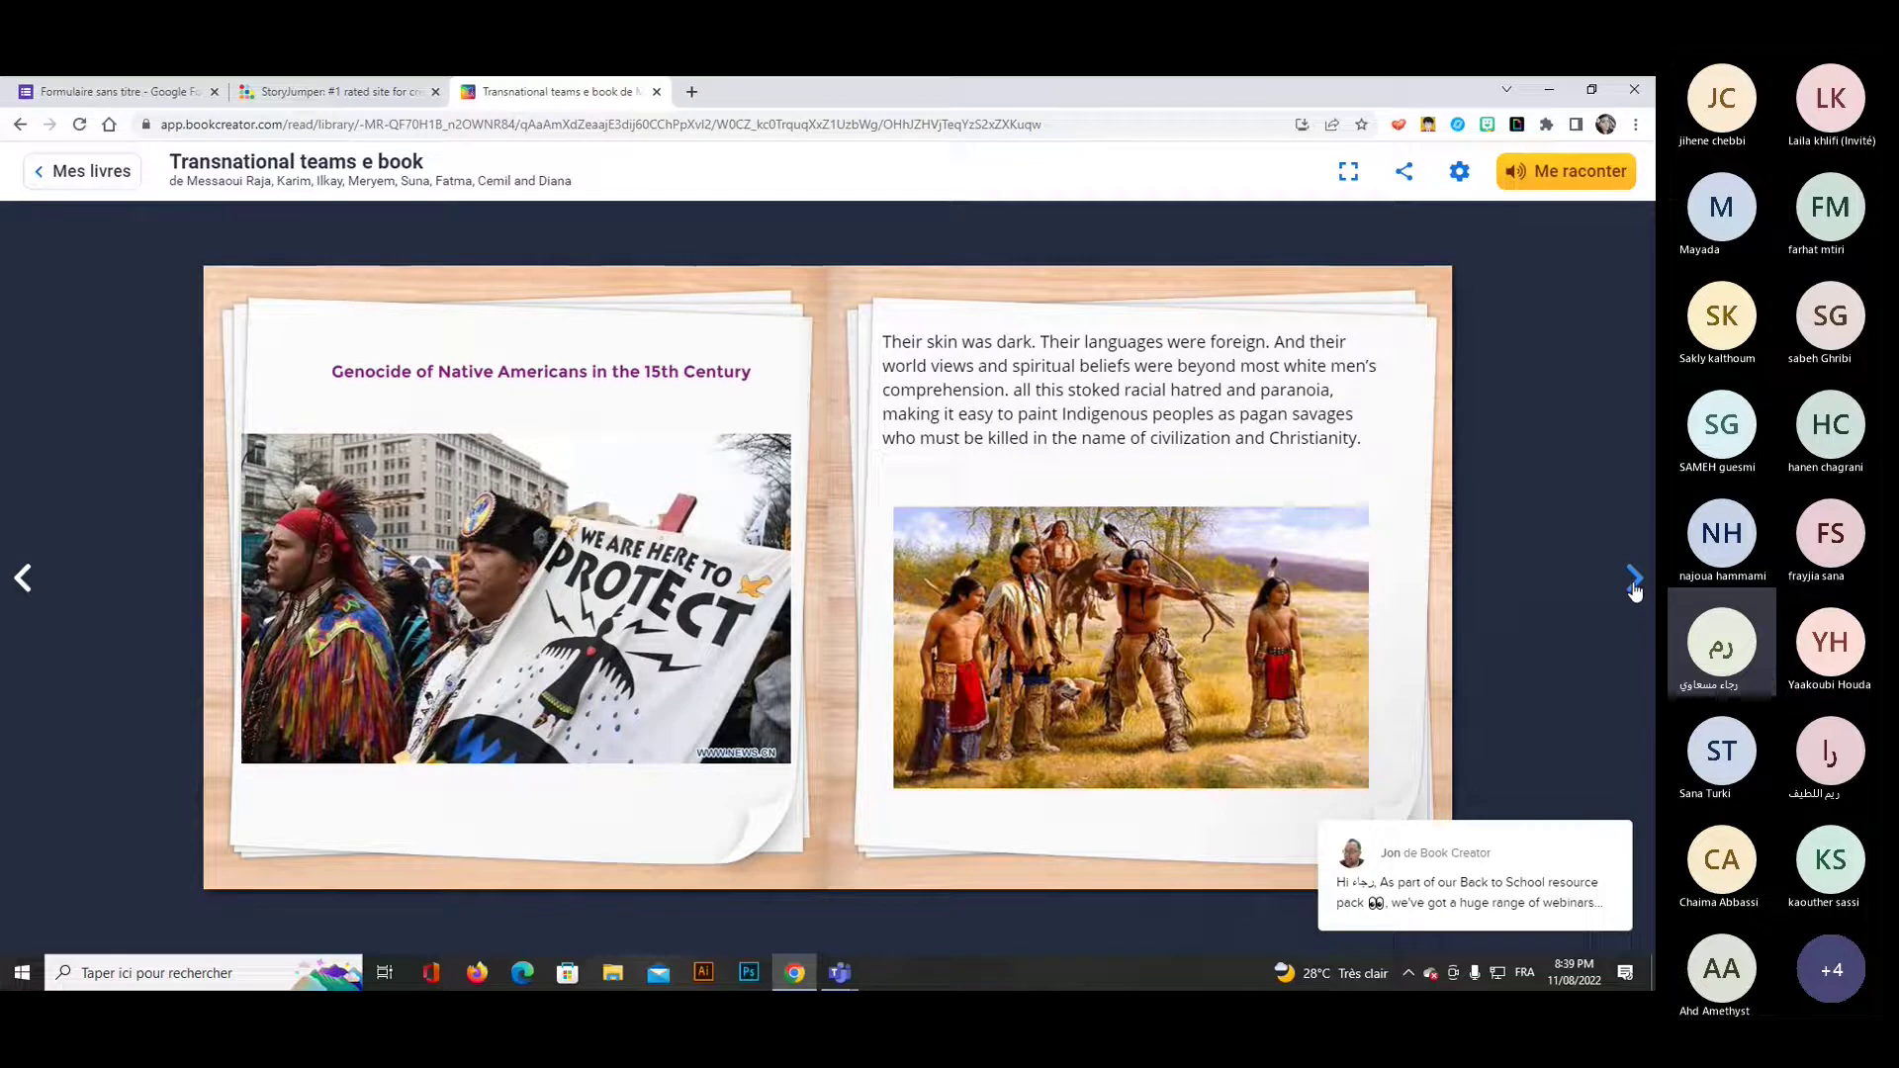
pyautogui.click(1634, 581)
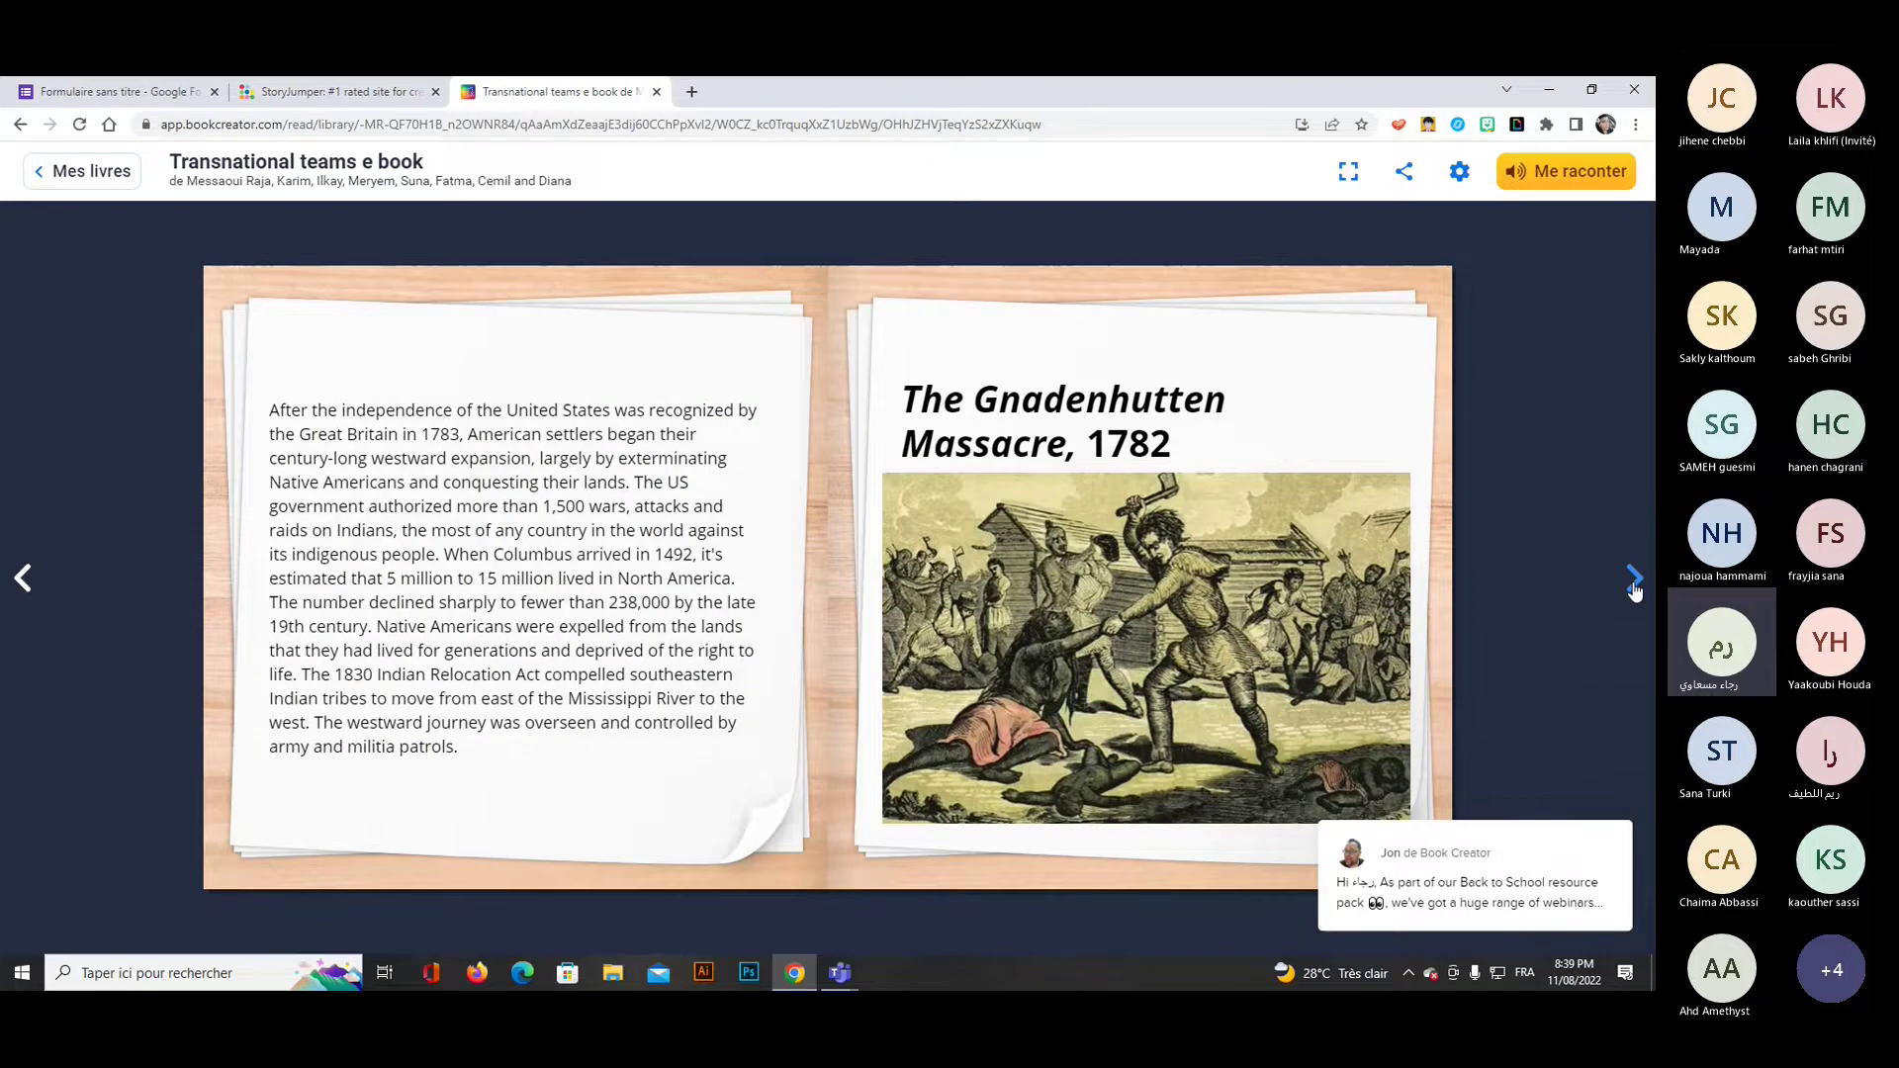
pyautogui.click(1635, 583)
pyautogui.click(1635, 584)
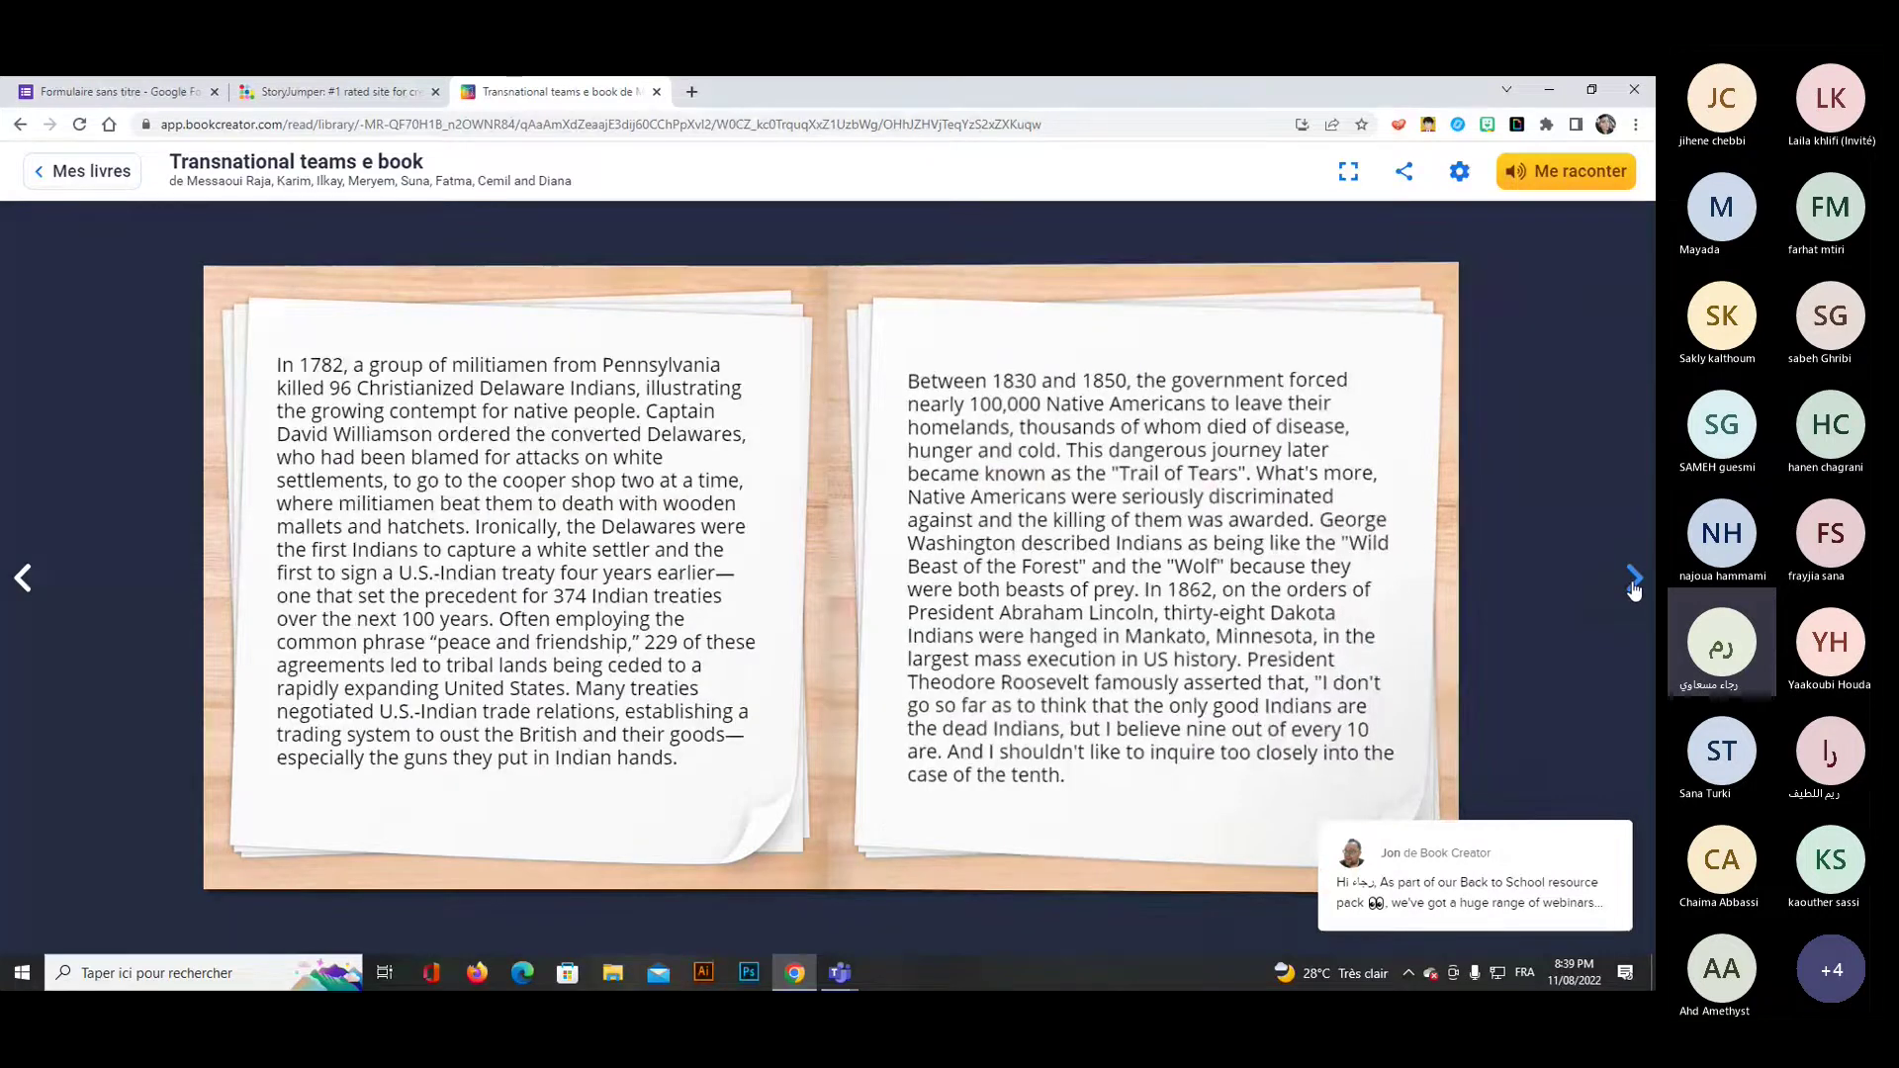
pyautogui.click(1635, 584)
pyautogui.click(1635, 584)
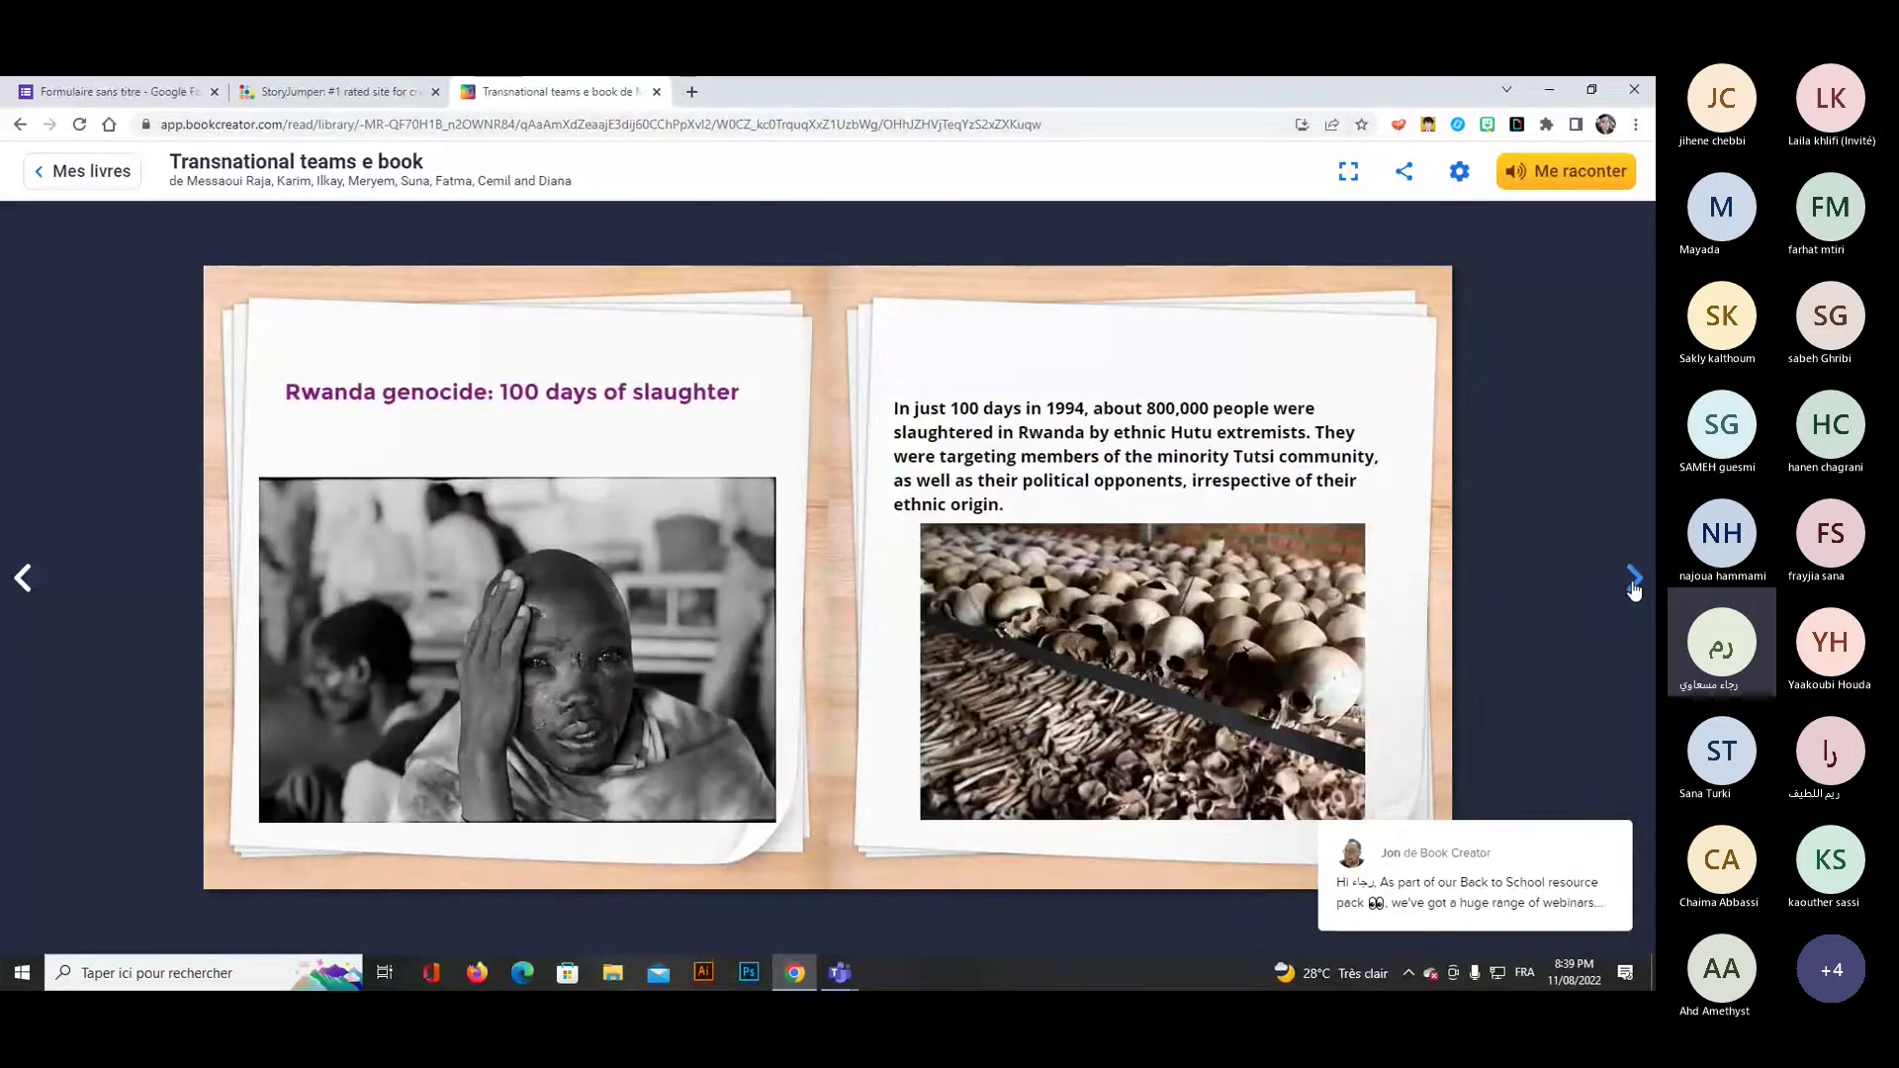
pyautogui.click(1634, 584)
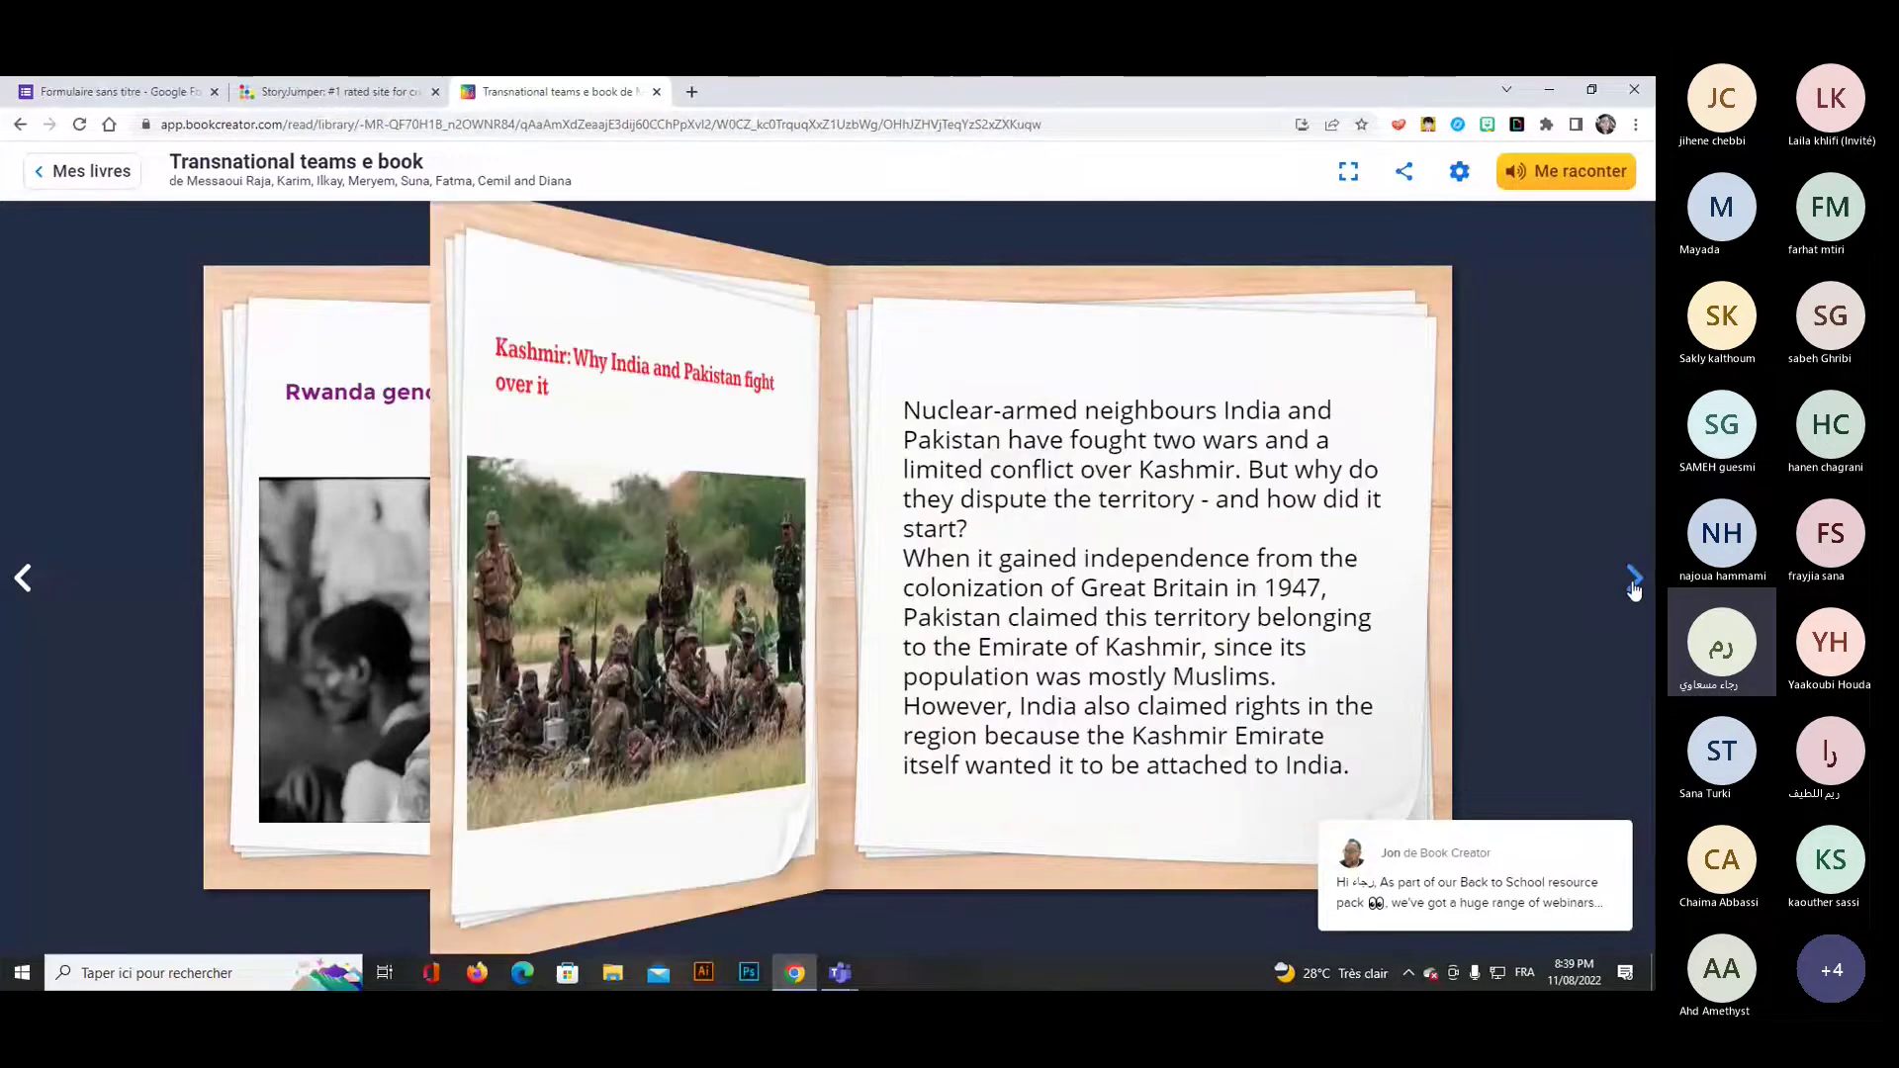
# Page on to the 'Who are the Rohingya?' spread, then close the Book Creator tab.
pyautogui.click(1634, 584)
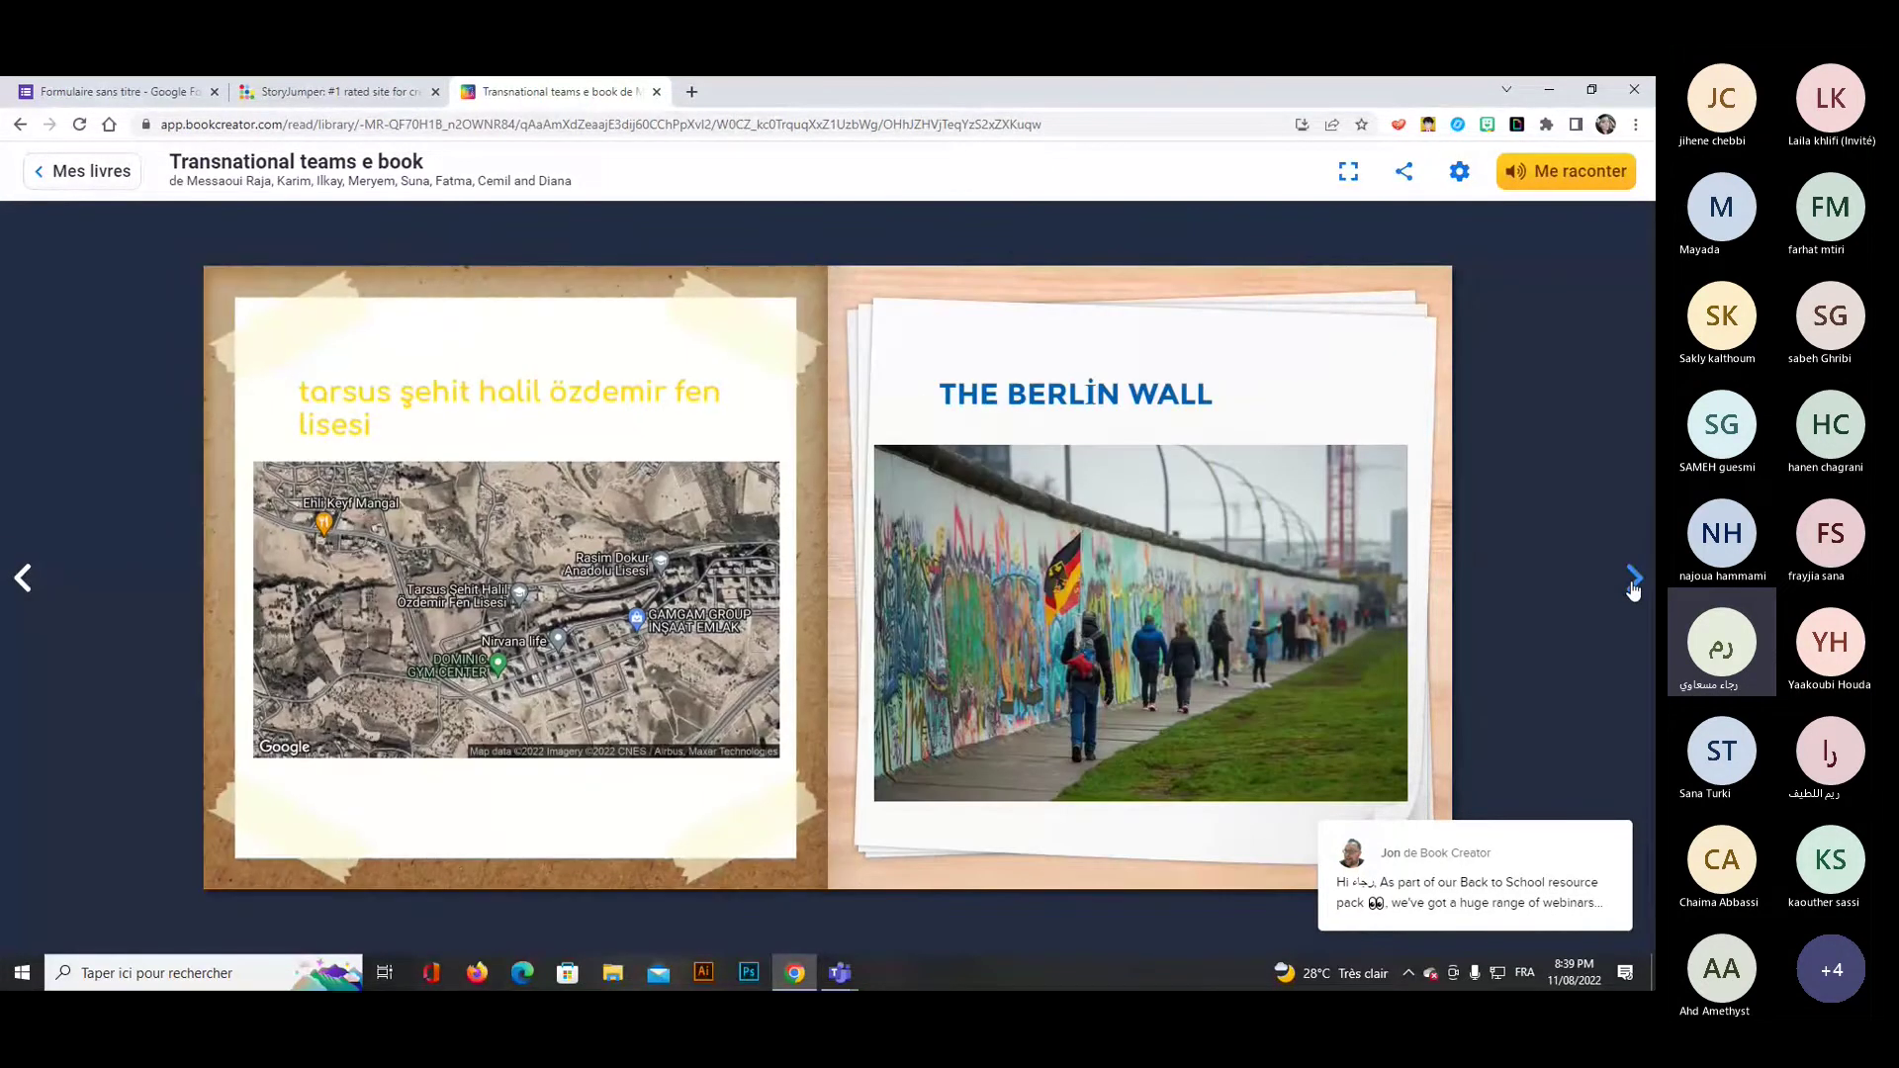
pyautogui.click(1634, 582)
pyautogui.click(1635, 582)
pyautogui.click(1635, 581)
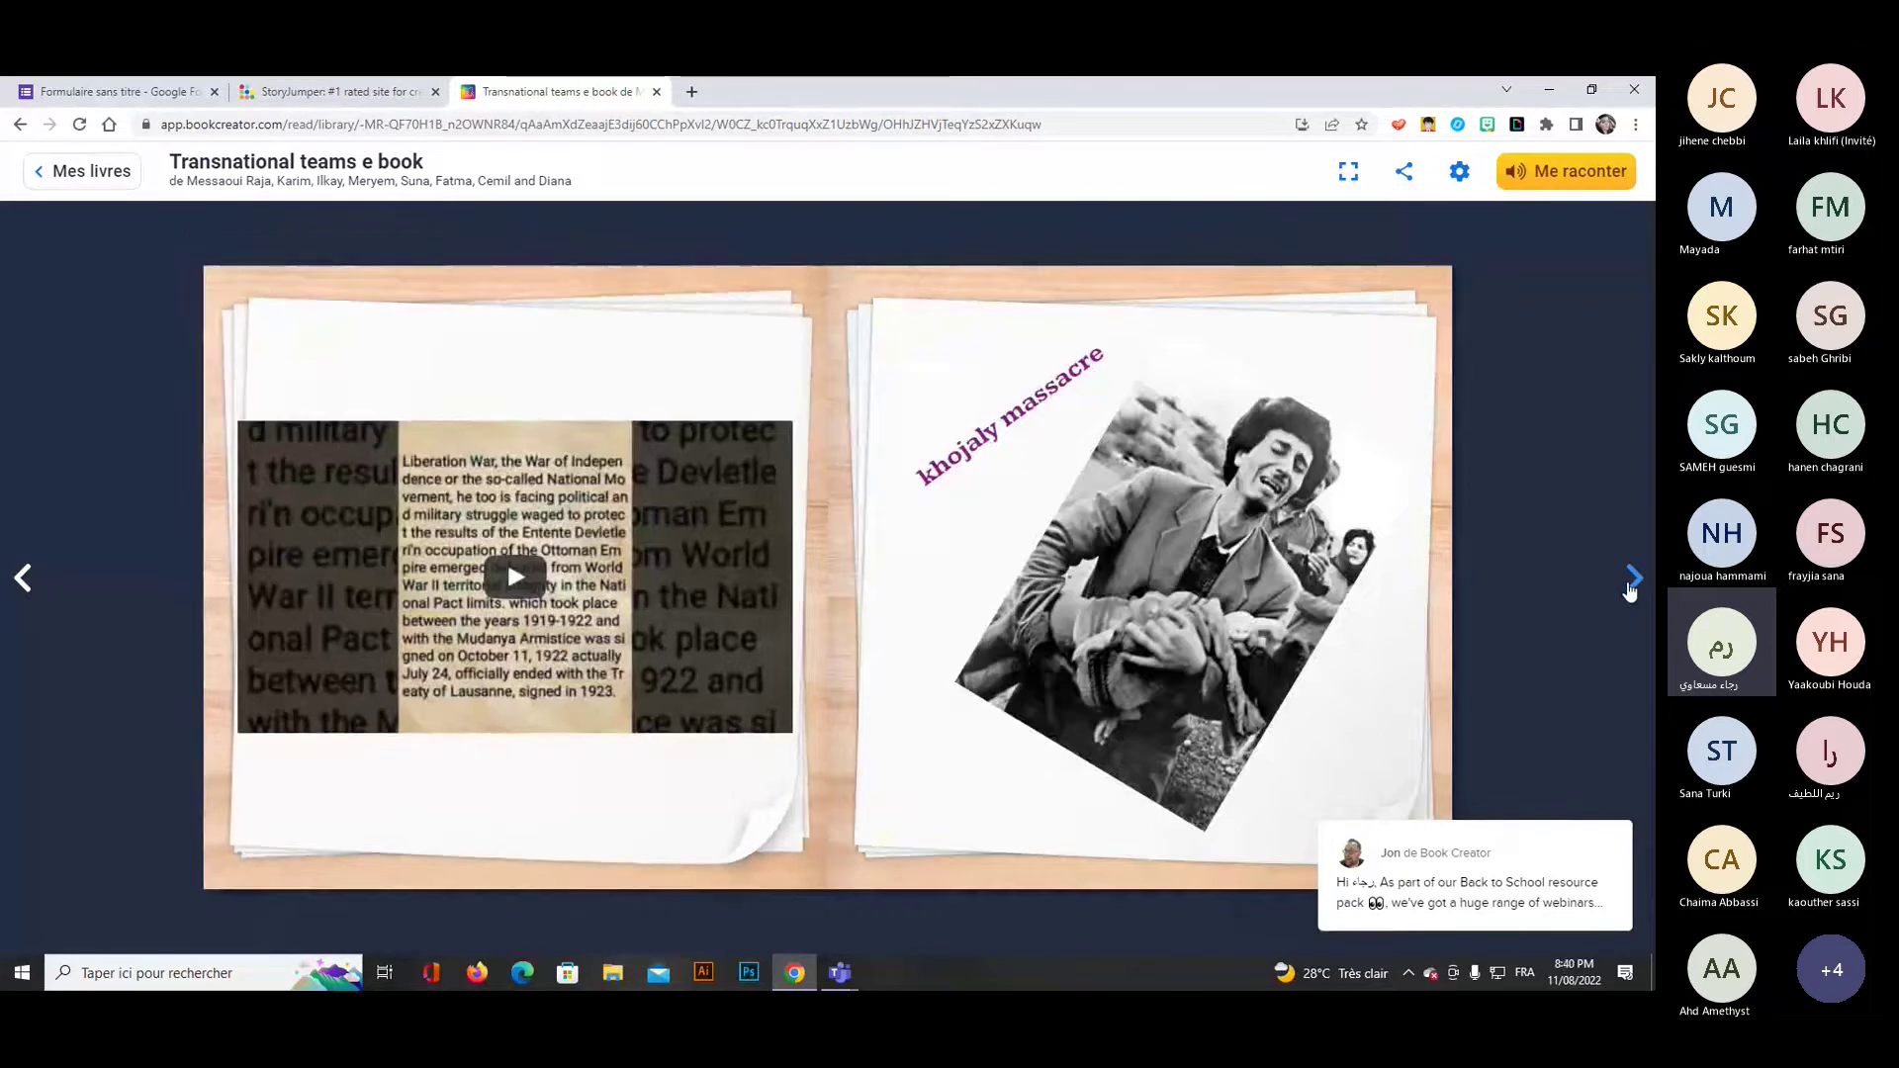
pyautogui.click(1632, 583)
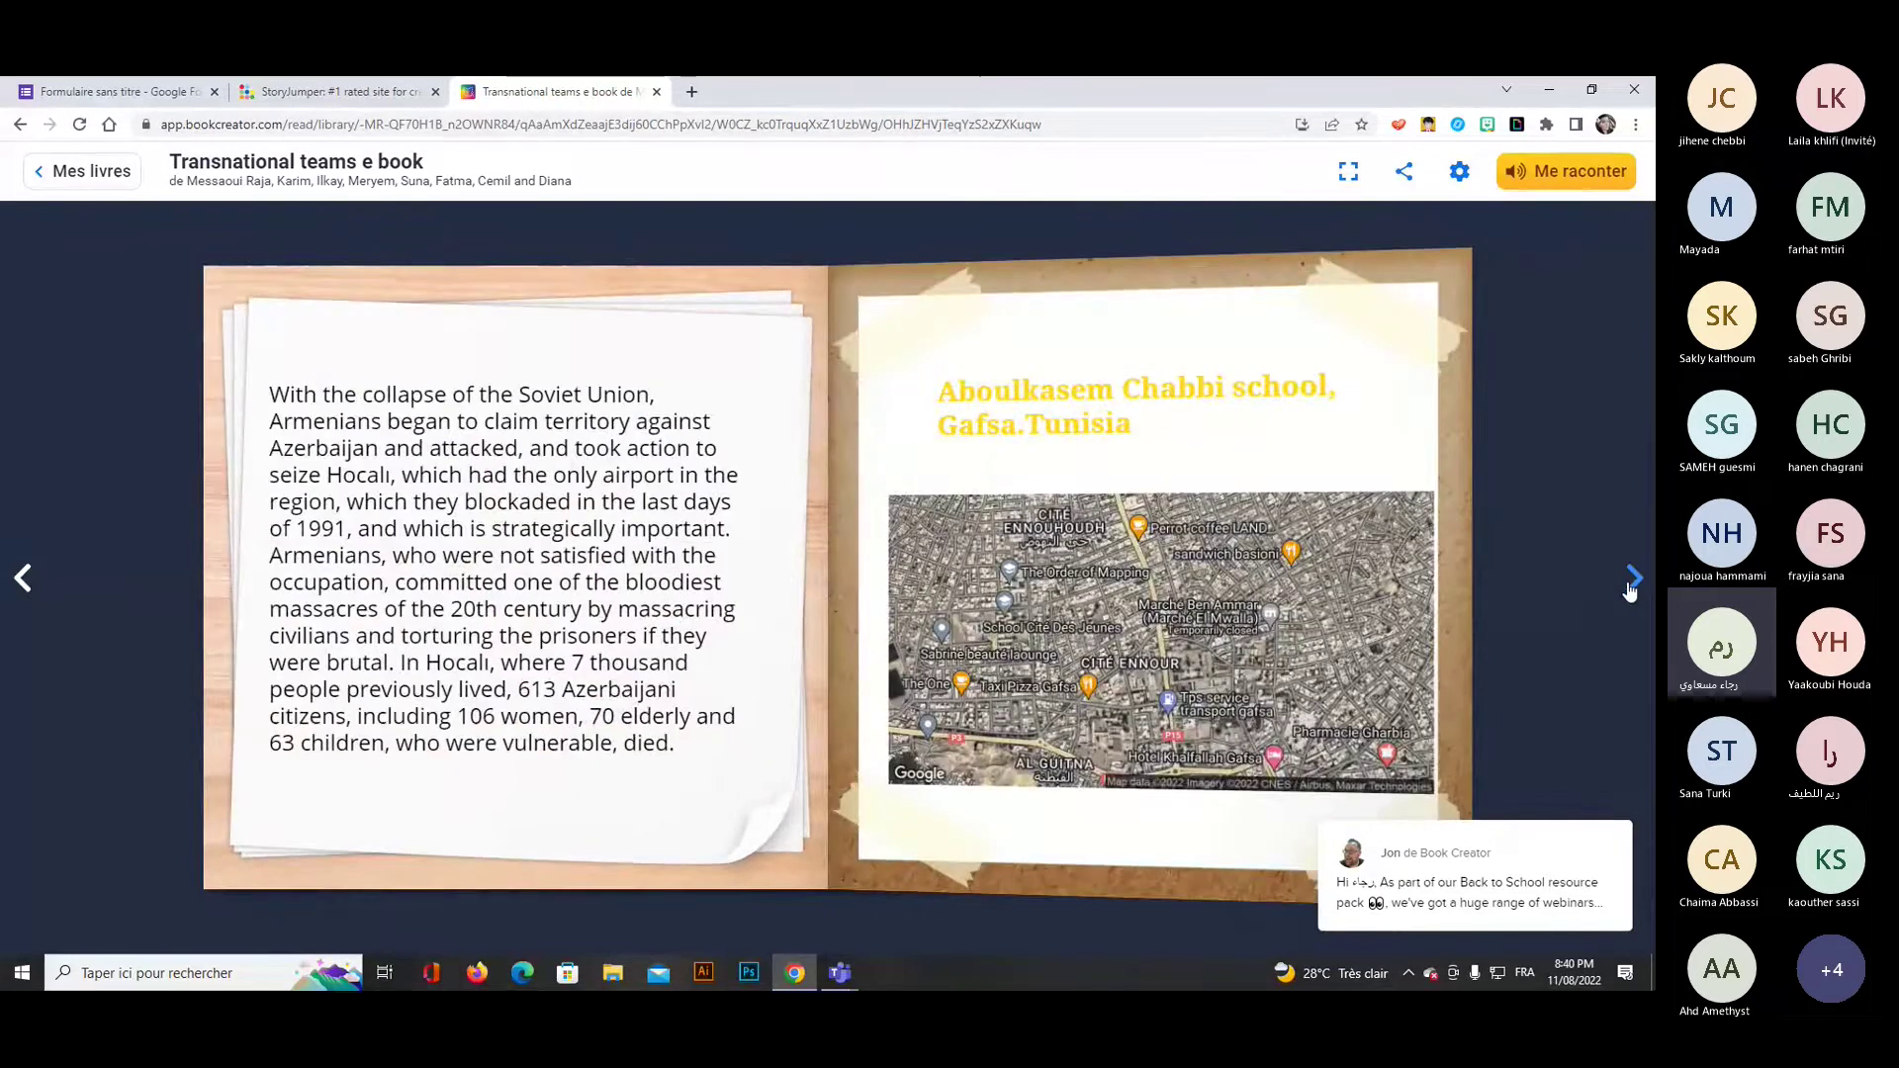
pyautogui.click(1632, 582)
pyautogui.click(1632, 581)
pyautogui.click(1632, 582)
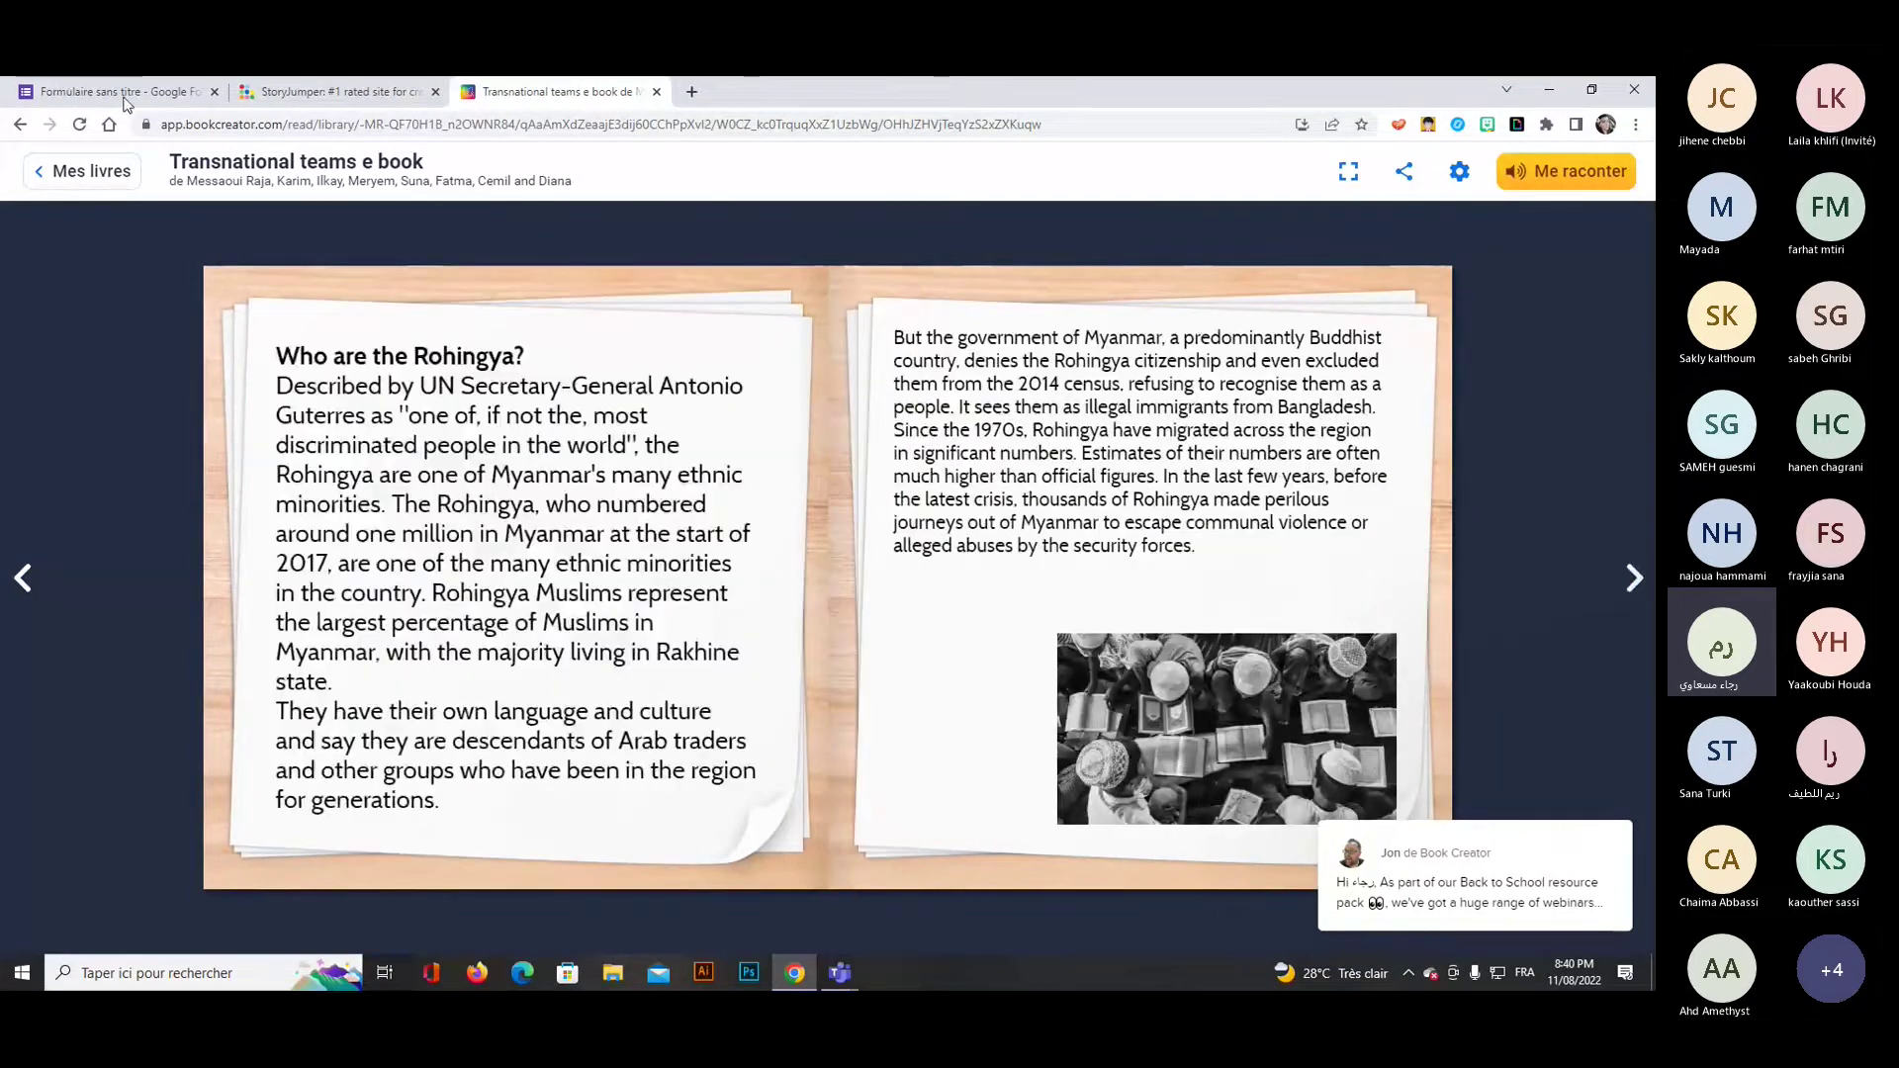
pyautogui.click(657, 91)
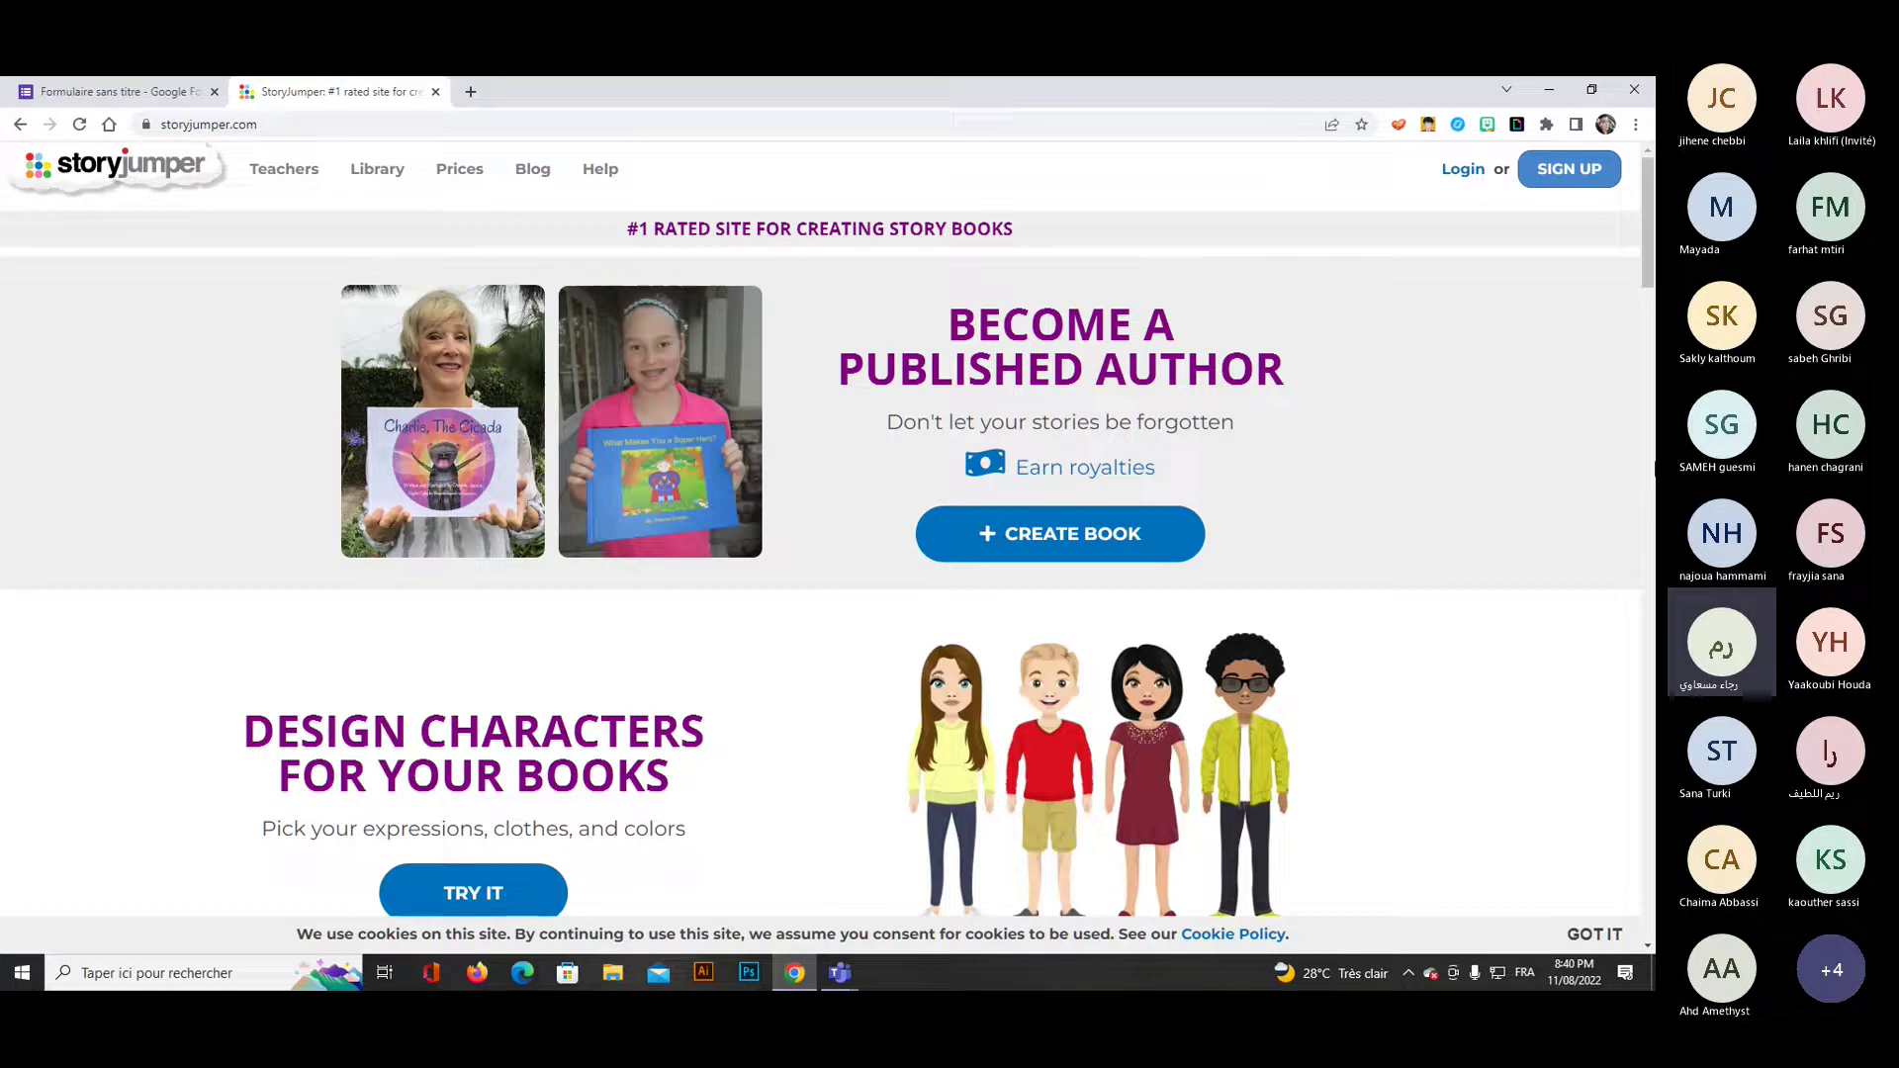
# Log in to StoryJumper using a Google account.
pyautogui.click(1466, 172)
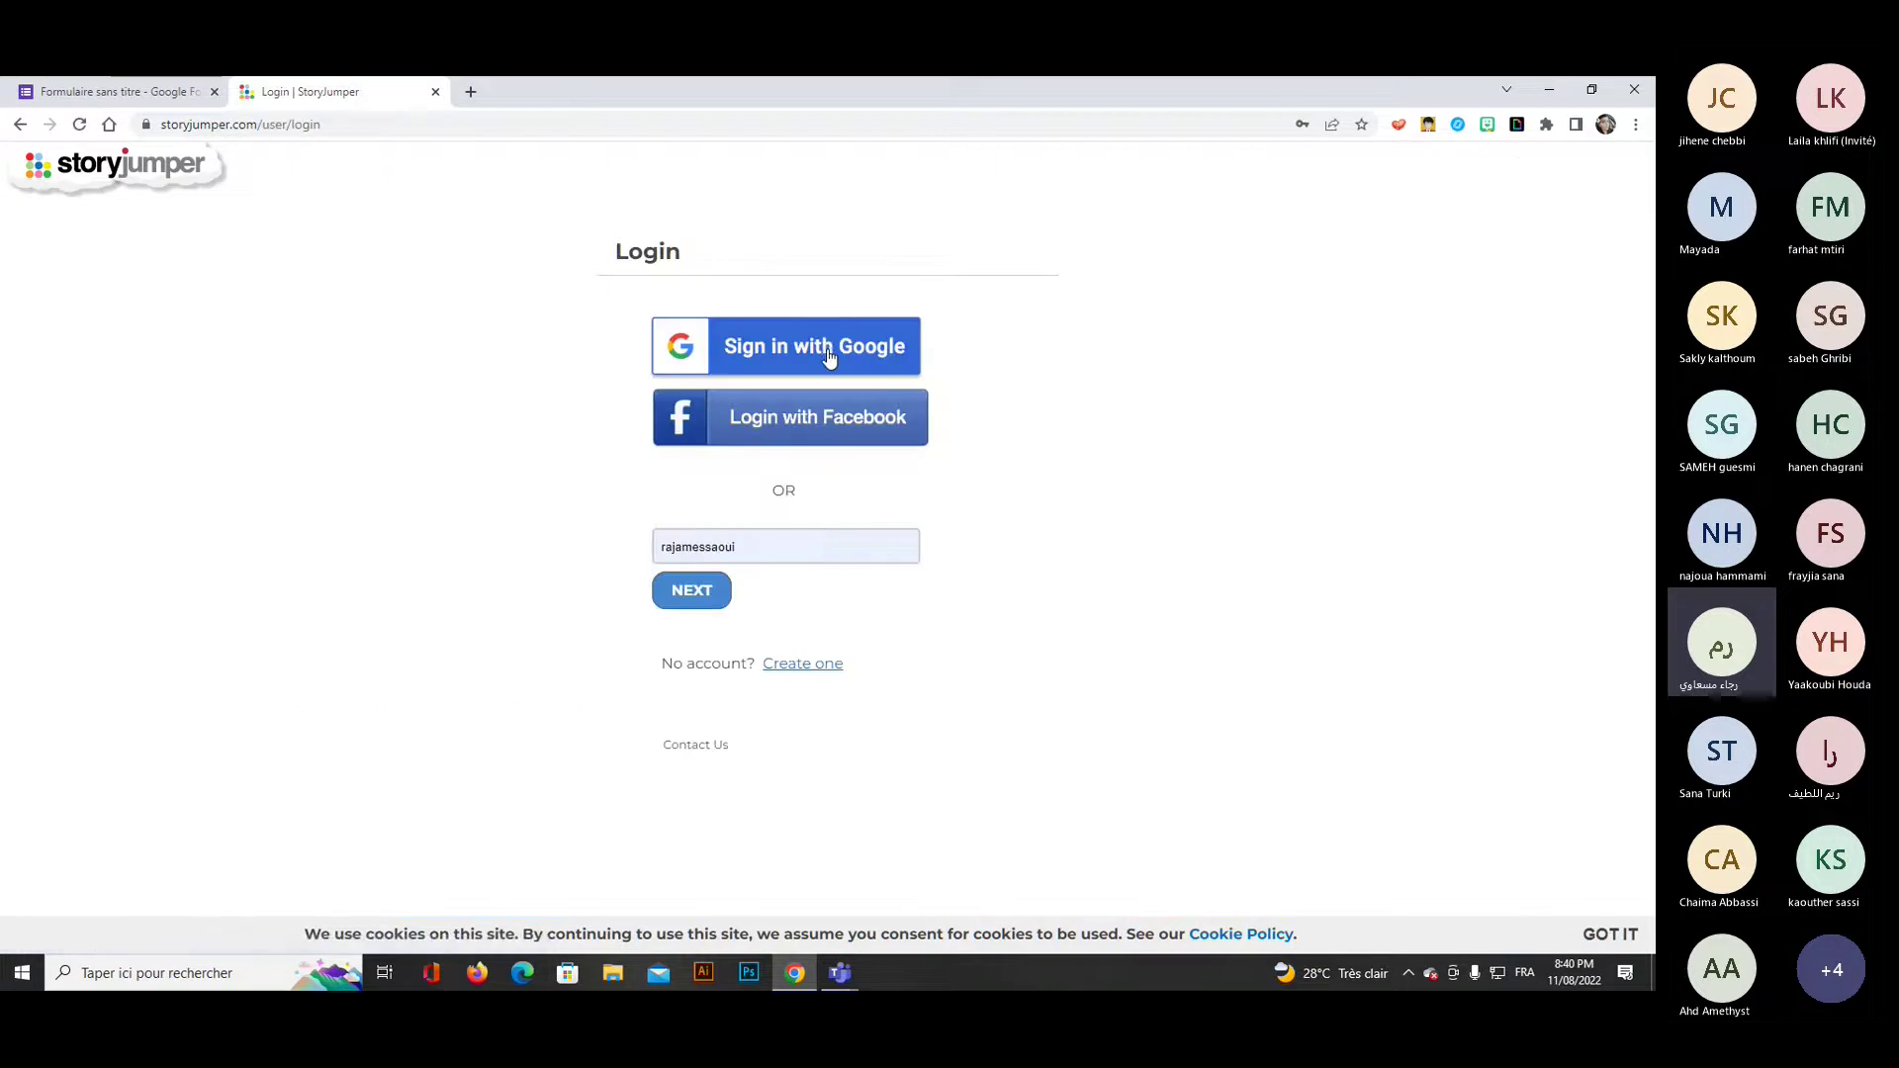
pyautogui.click(829, 358)
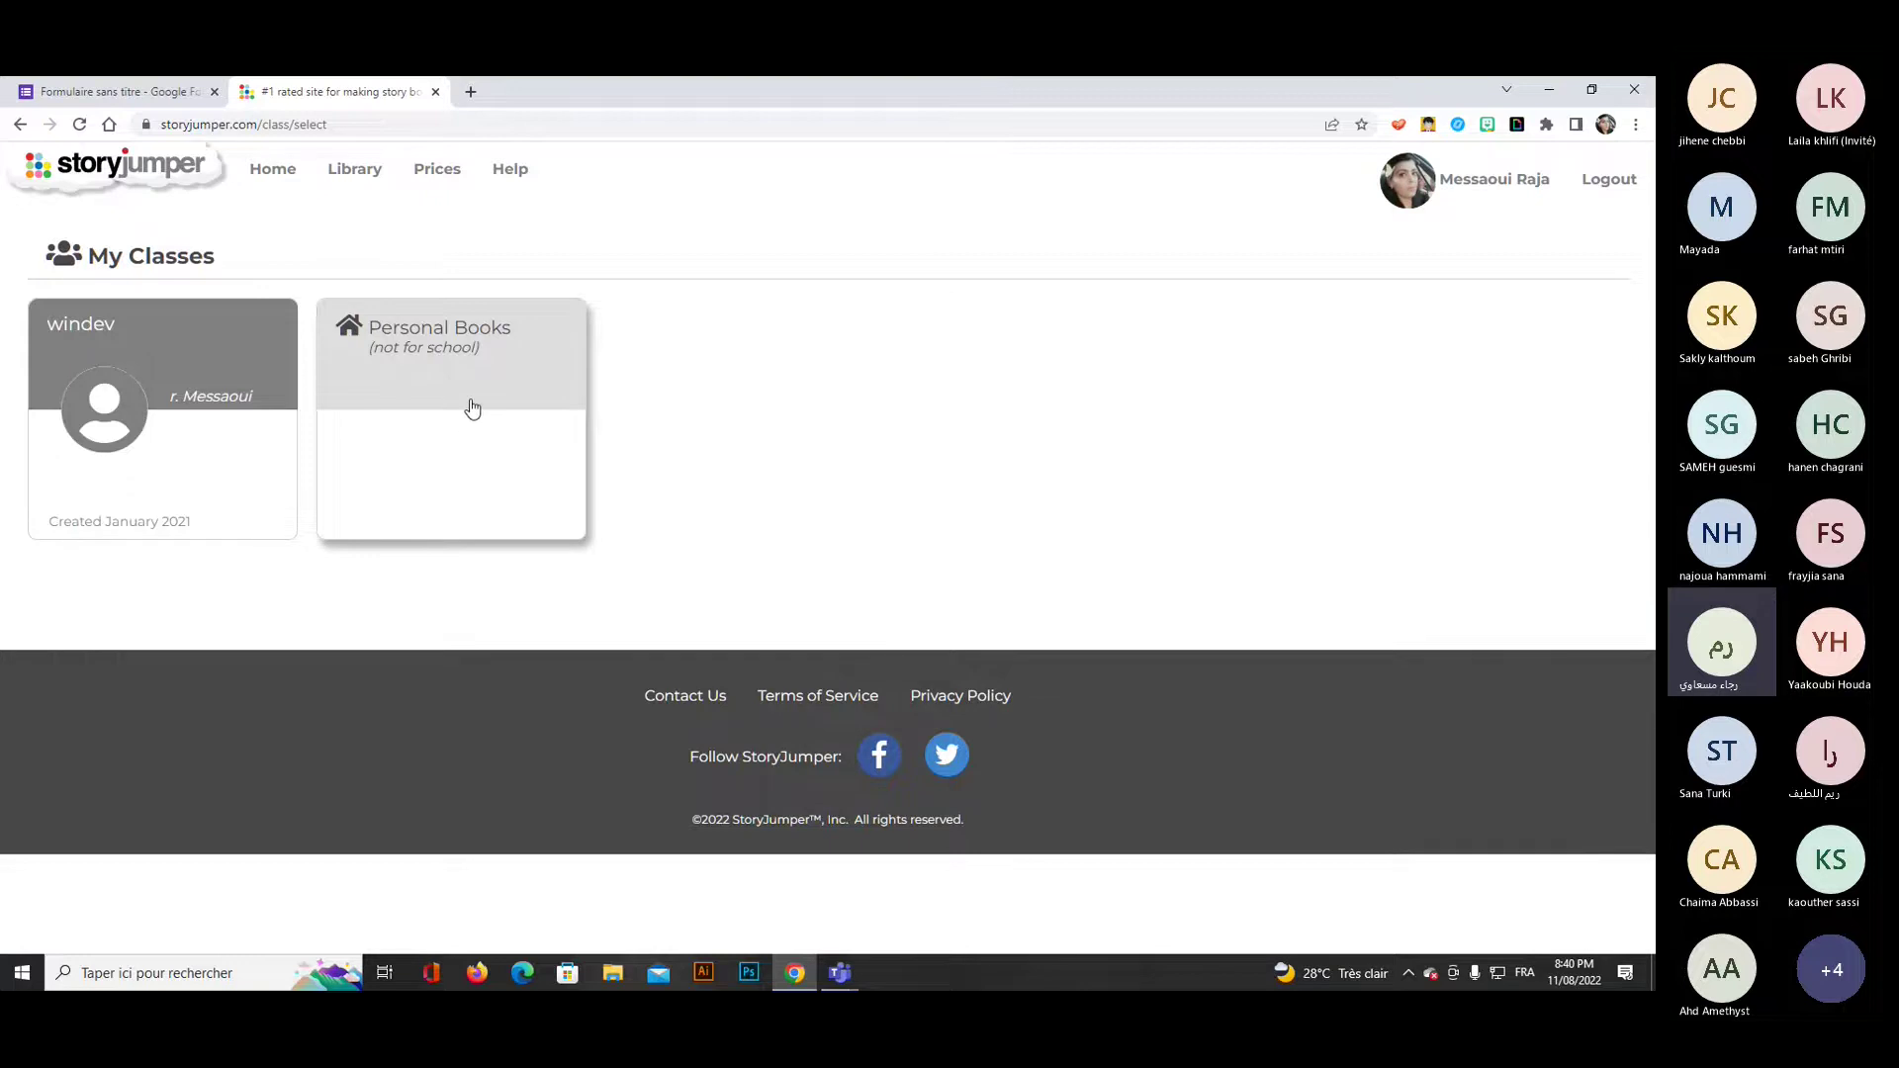
# Open 'The Best Dog Jokes on the Planet' from the StoryJumper public library.
pyautogui.click(358, 179)
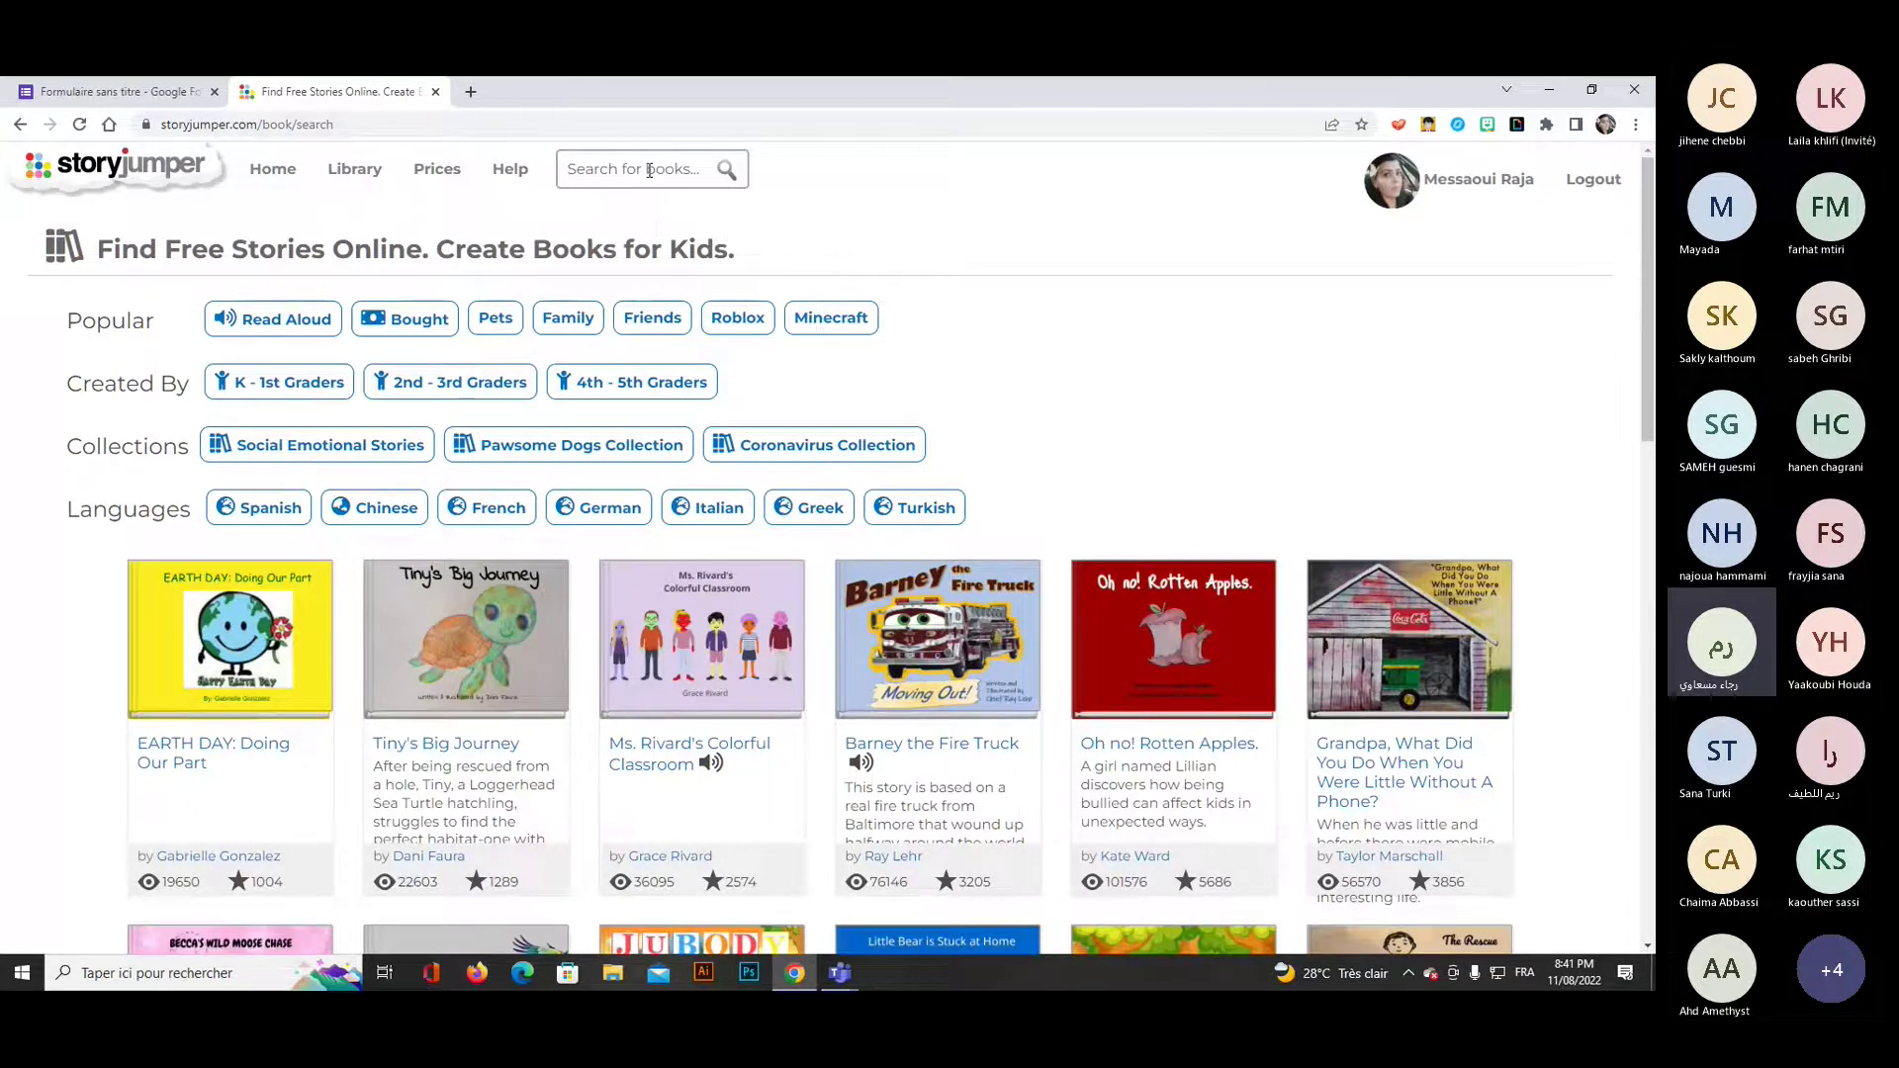
pyautogui.scroll(-5, 738, 401)
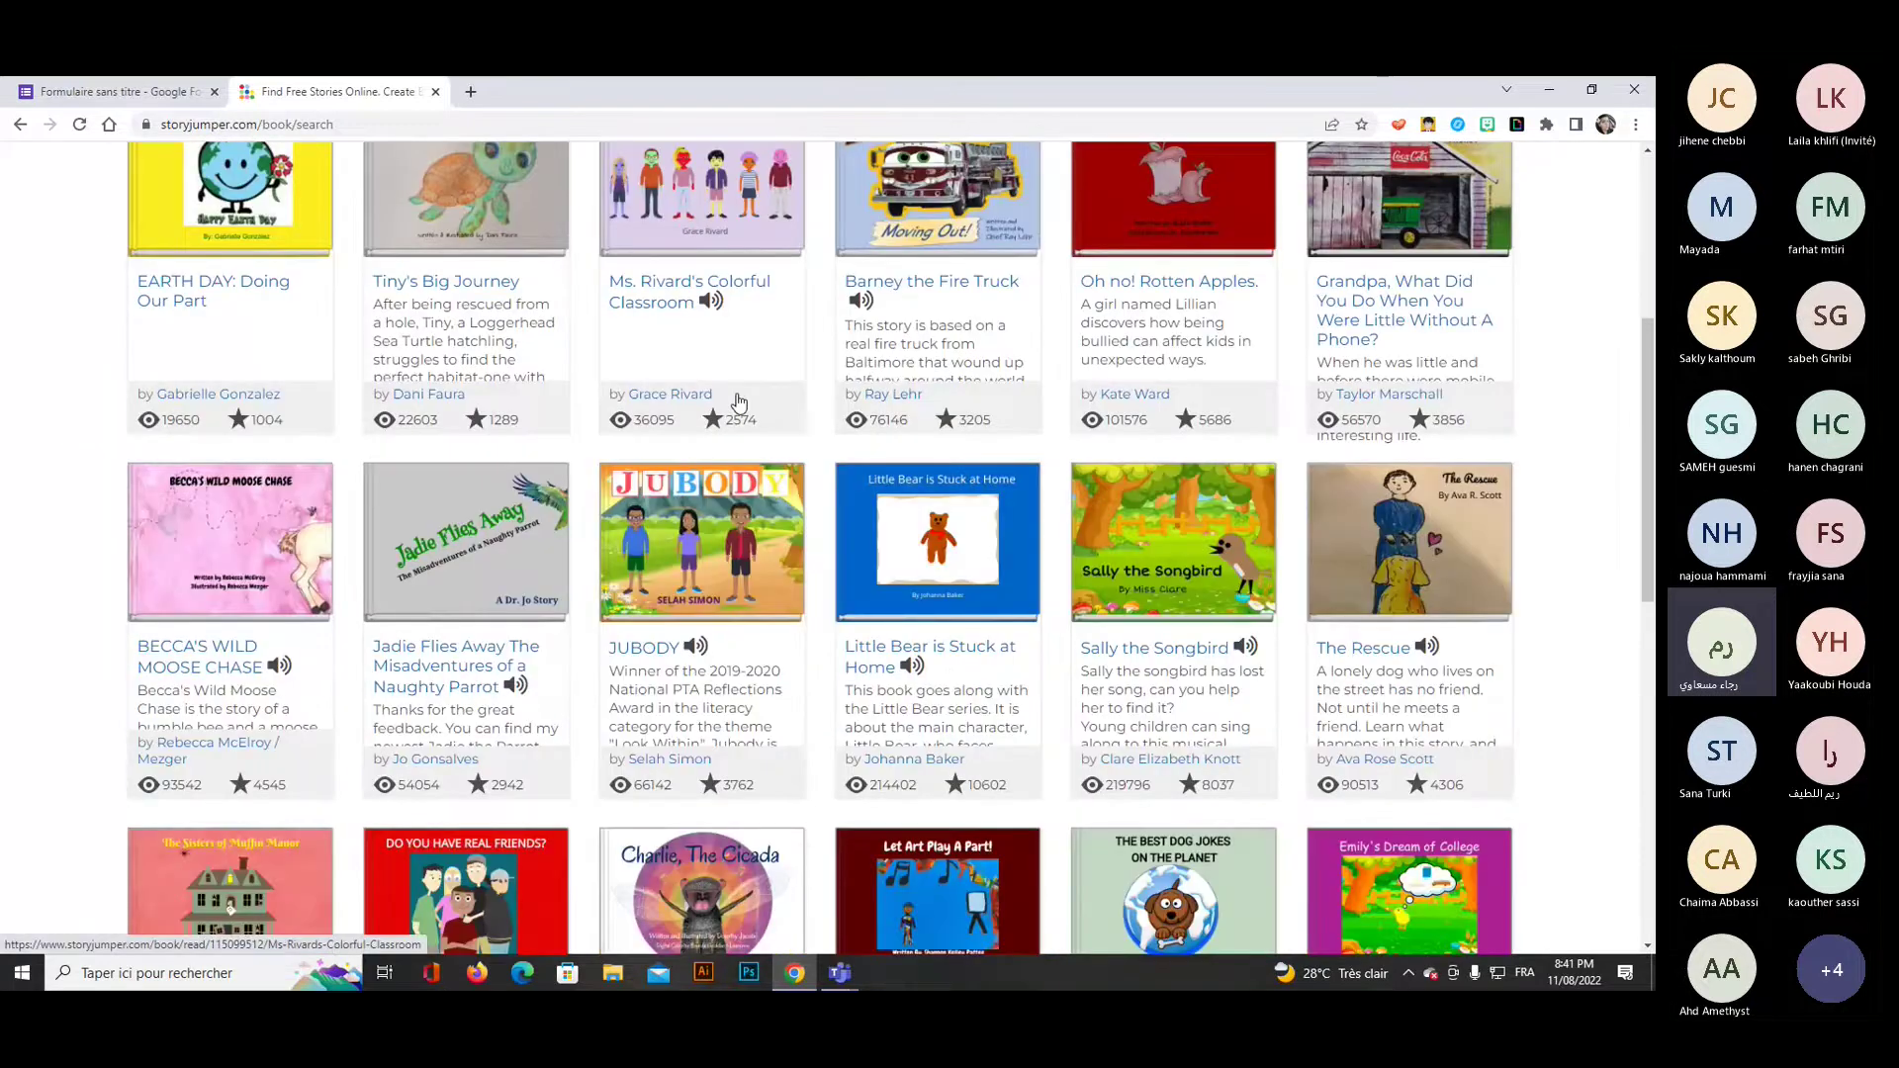
pyautogui.scroll(-2, 738, 401)
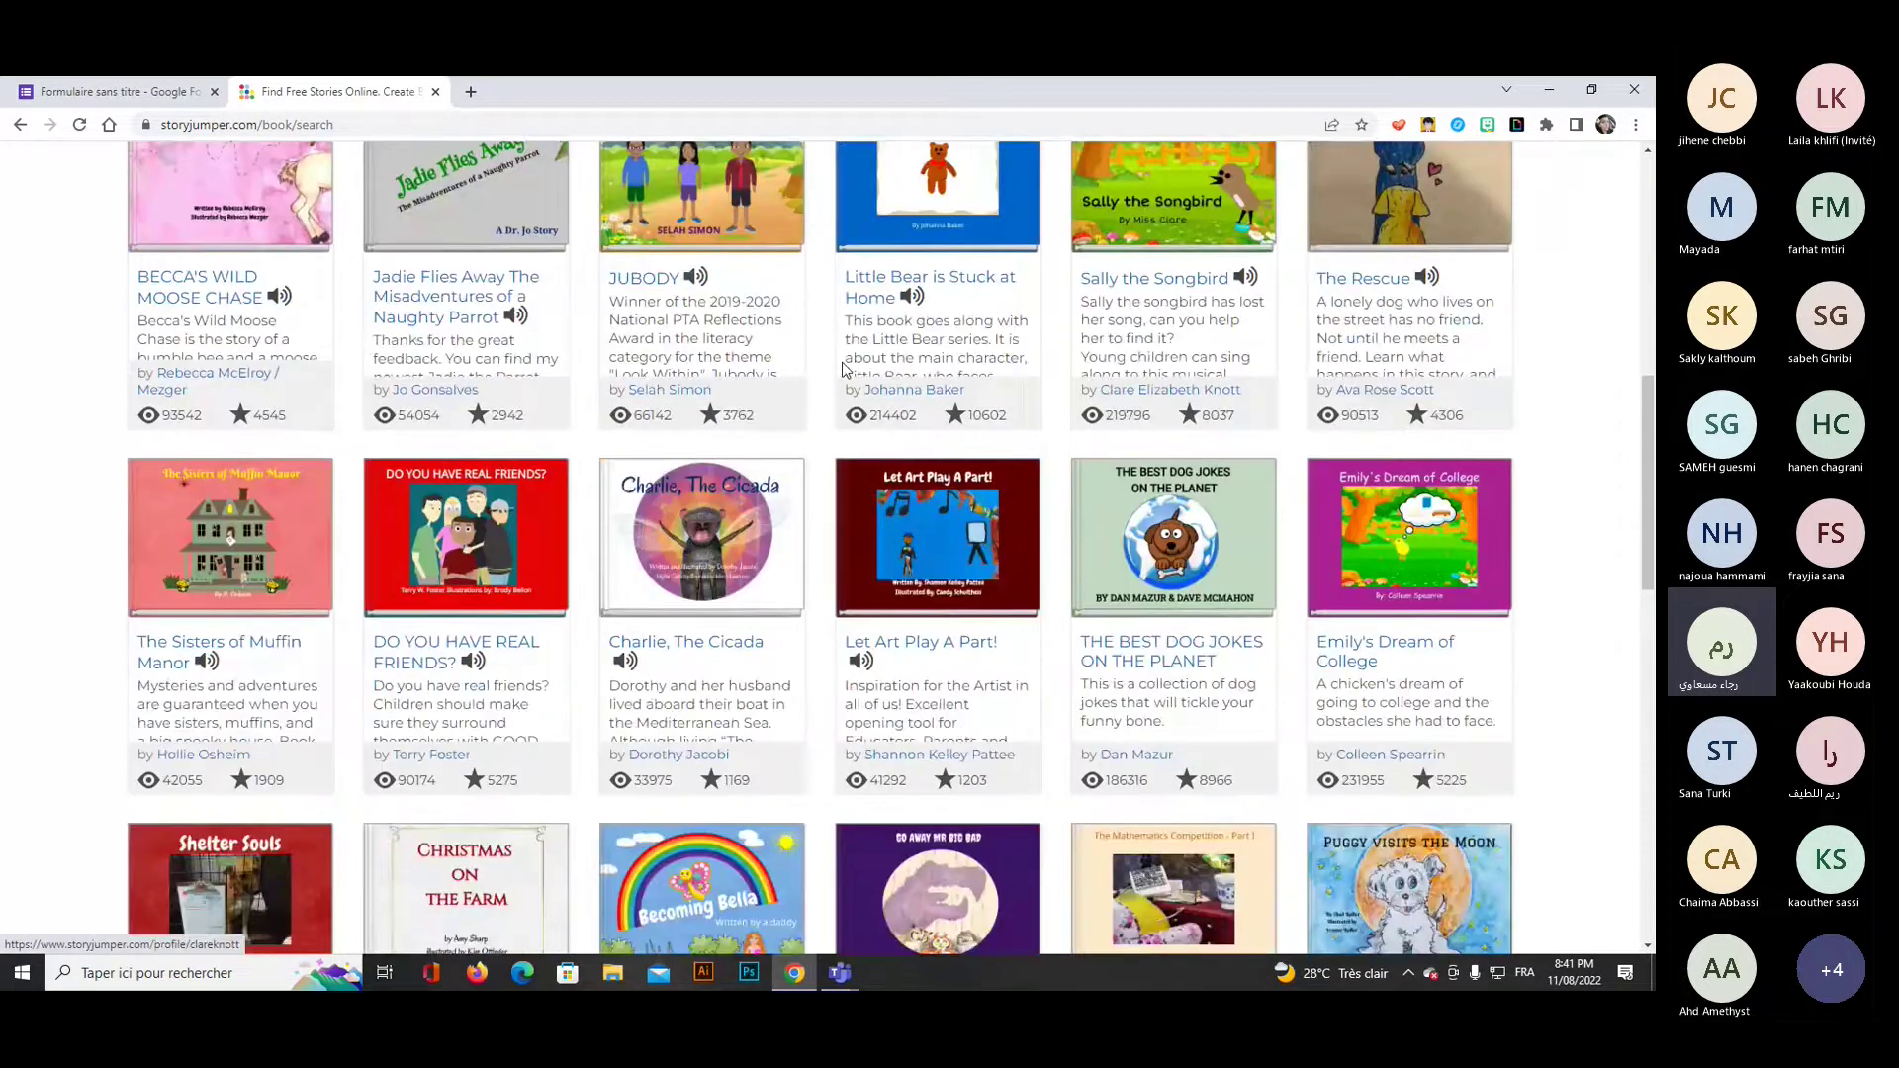
pyautogui.click(1162, 542)
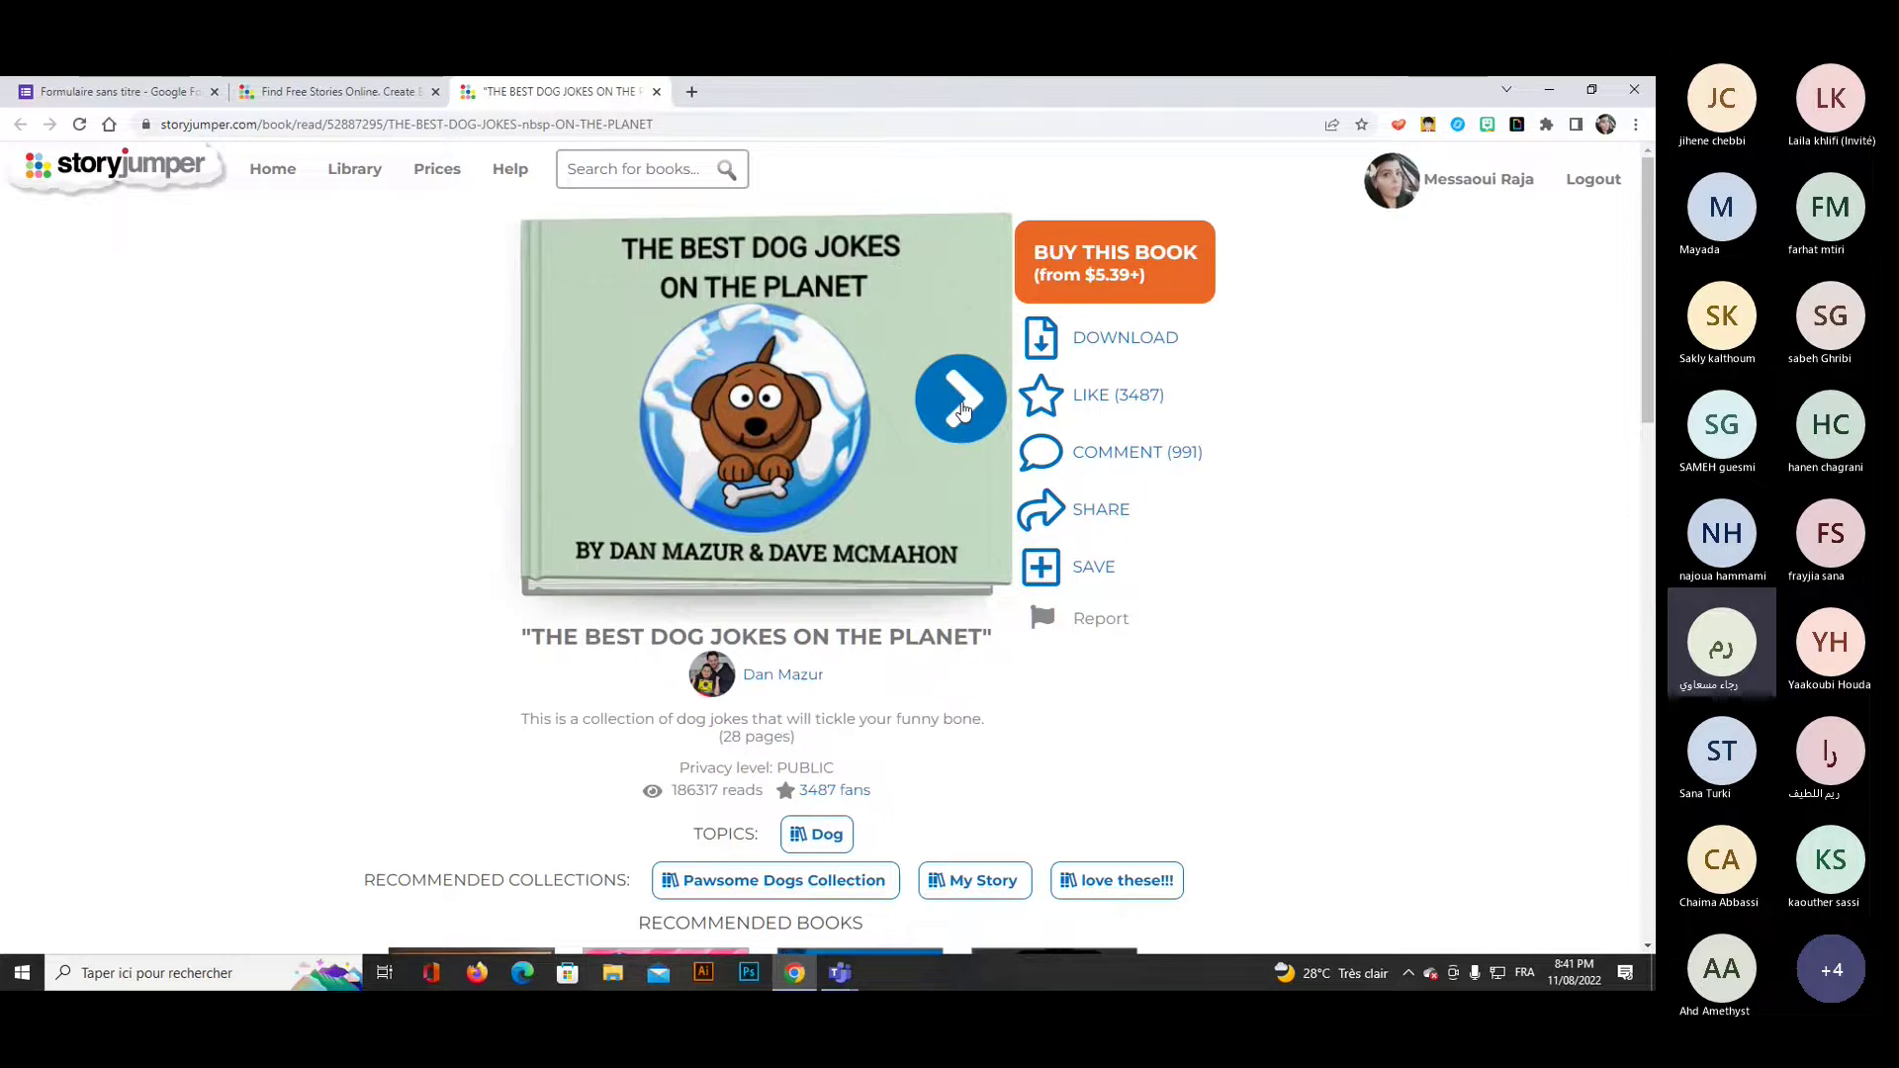
# Read the first two spreads of the dog jokes book, then return to the Library.
pyautogui.click(963, 410)
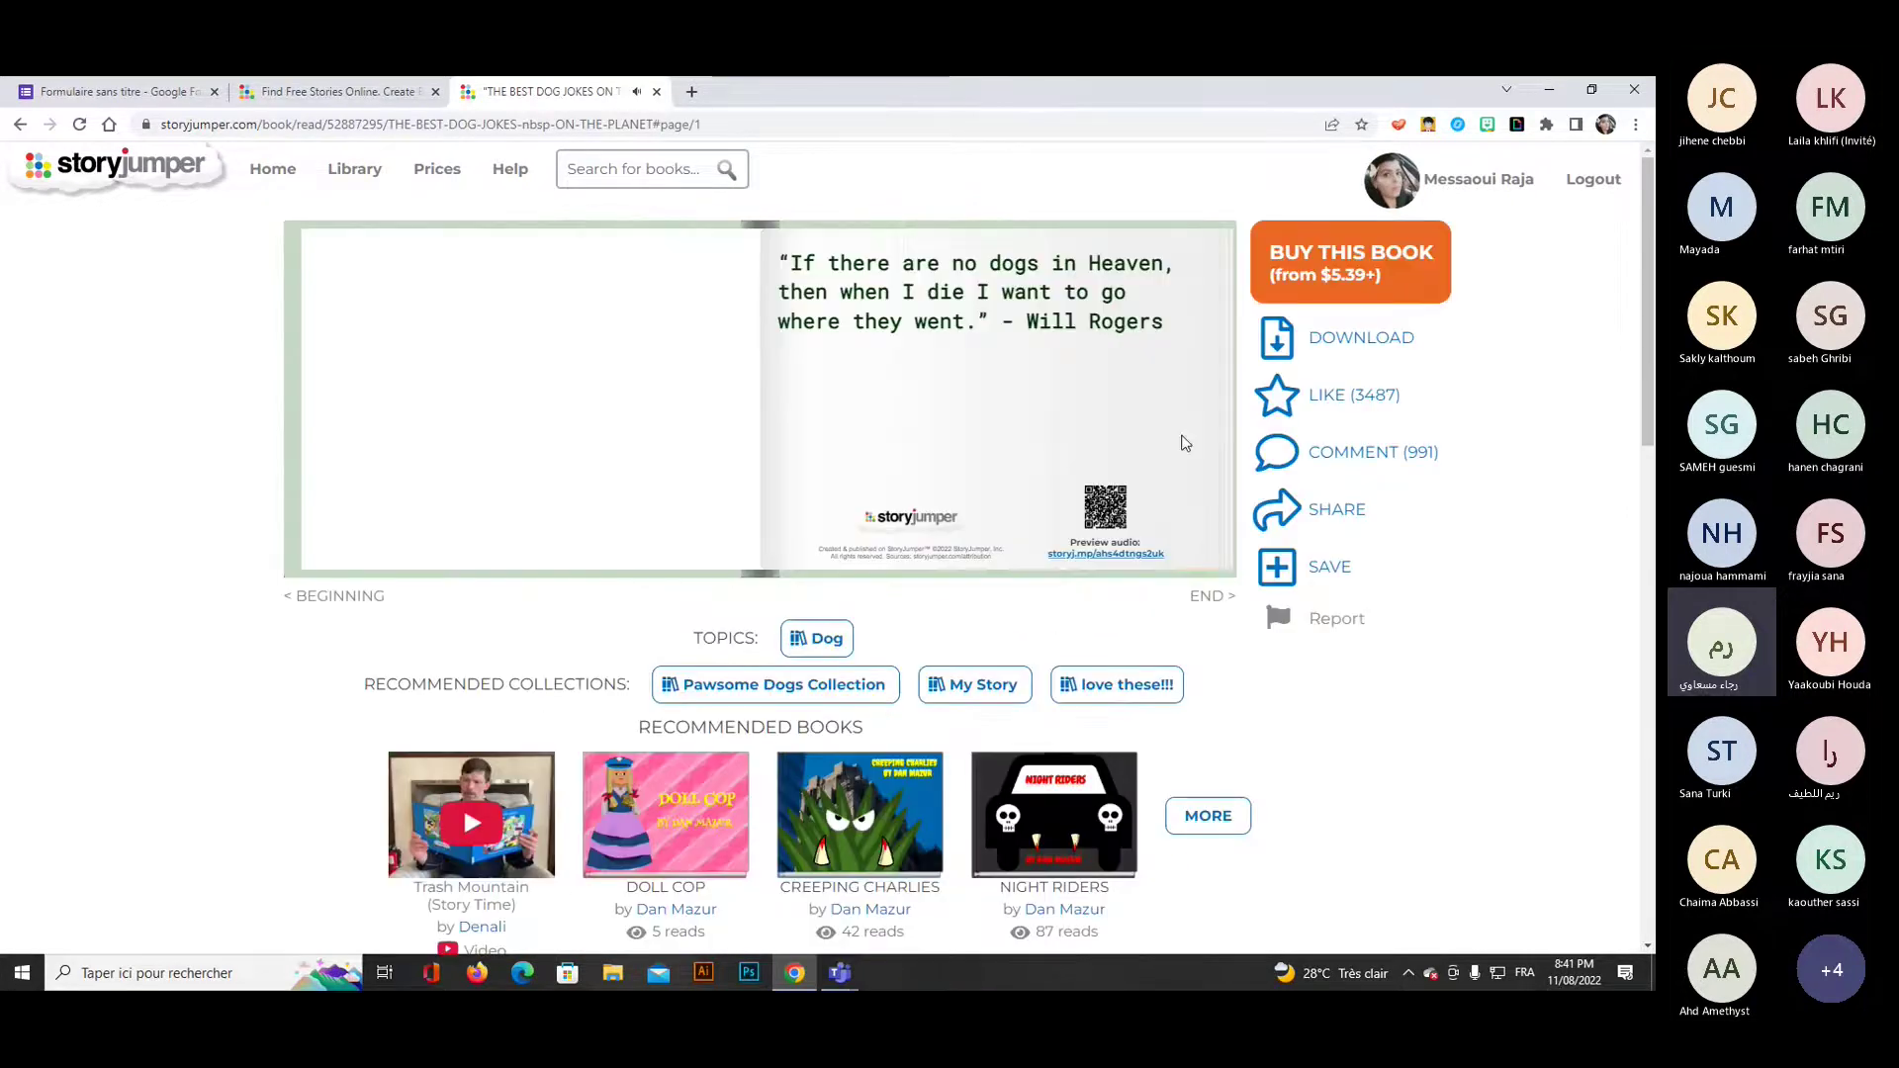
pyautogui.click(1193, 552)
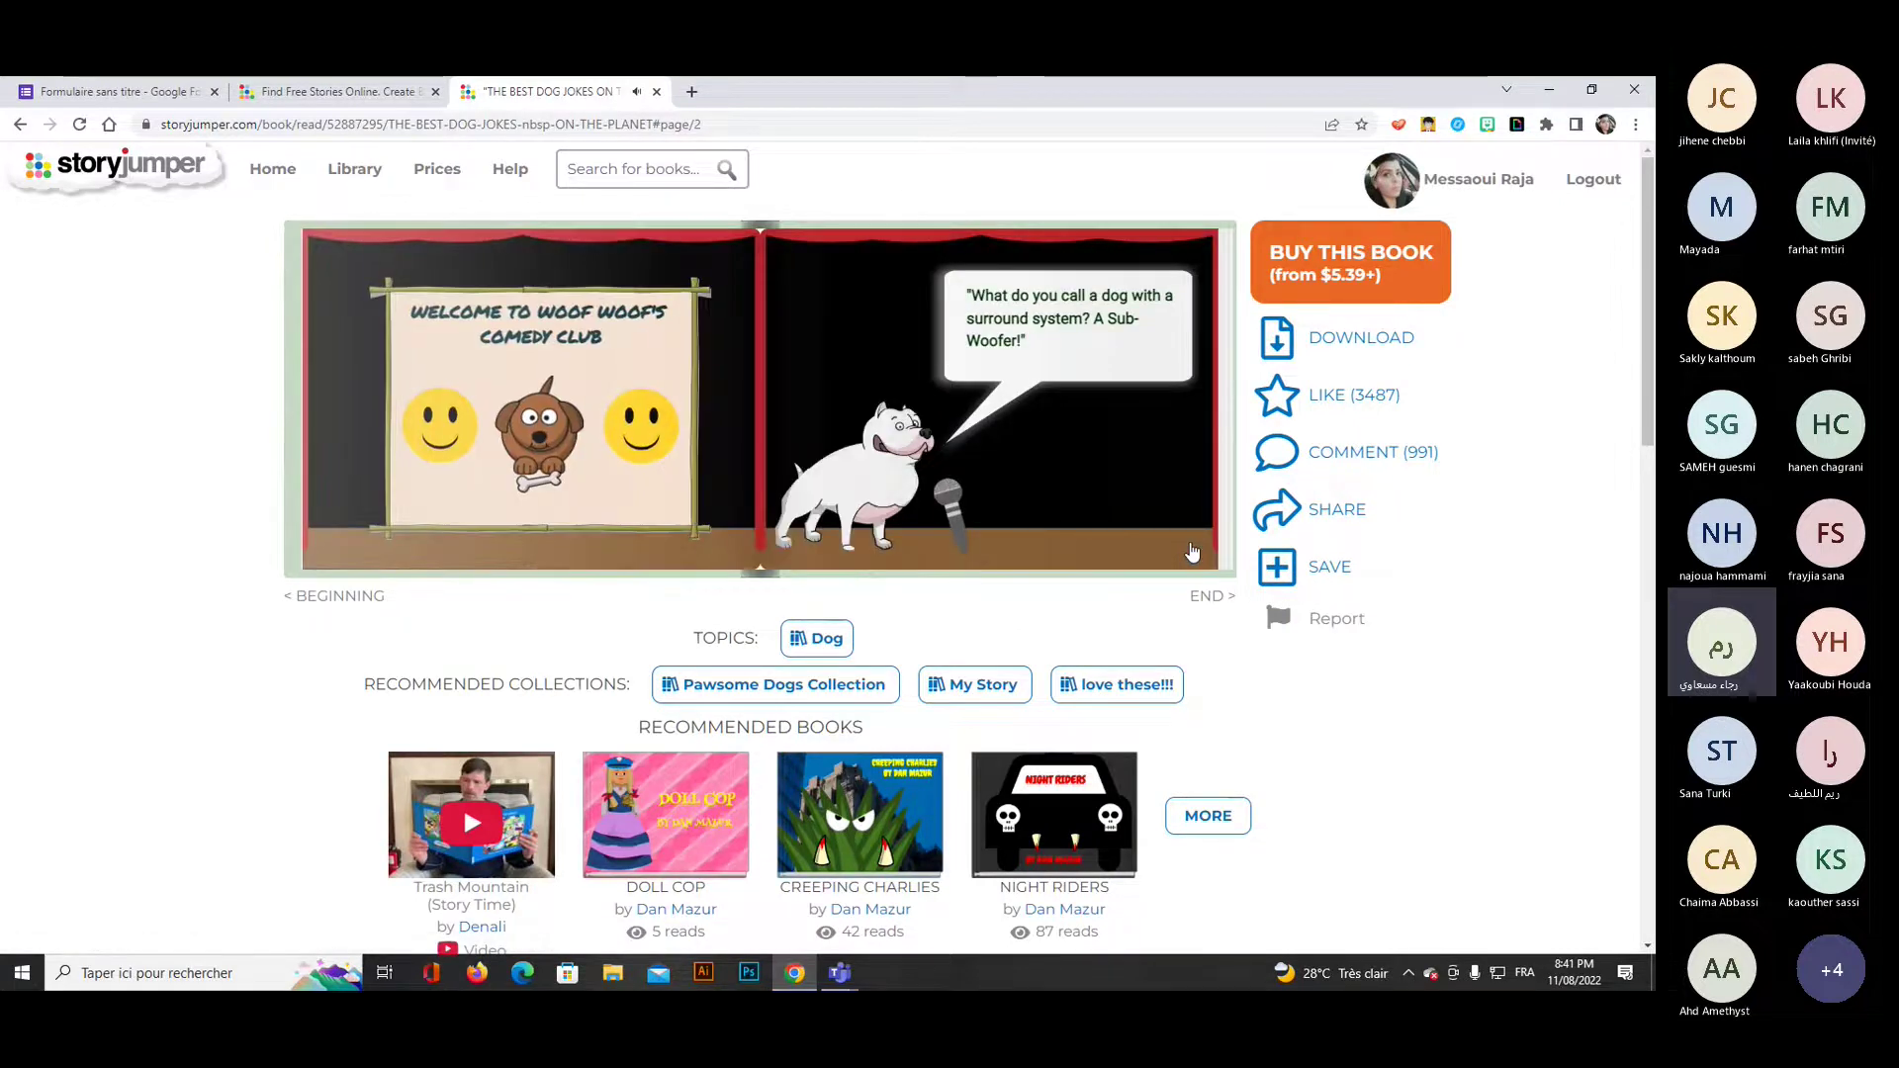
pyautogui.click(1193, 552)
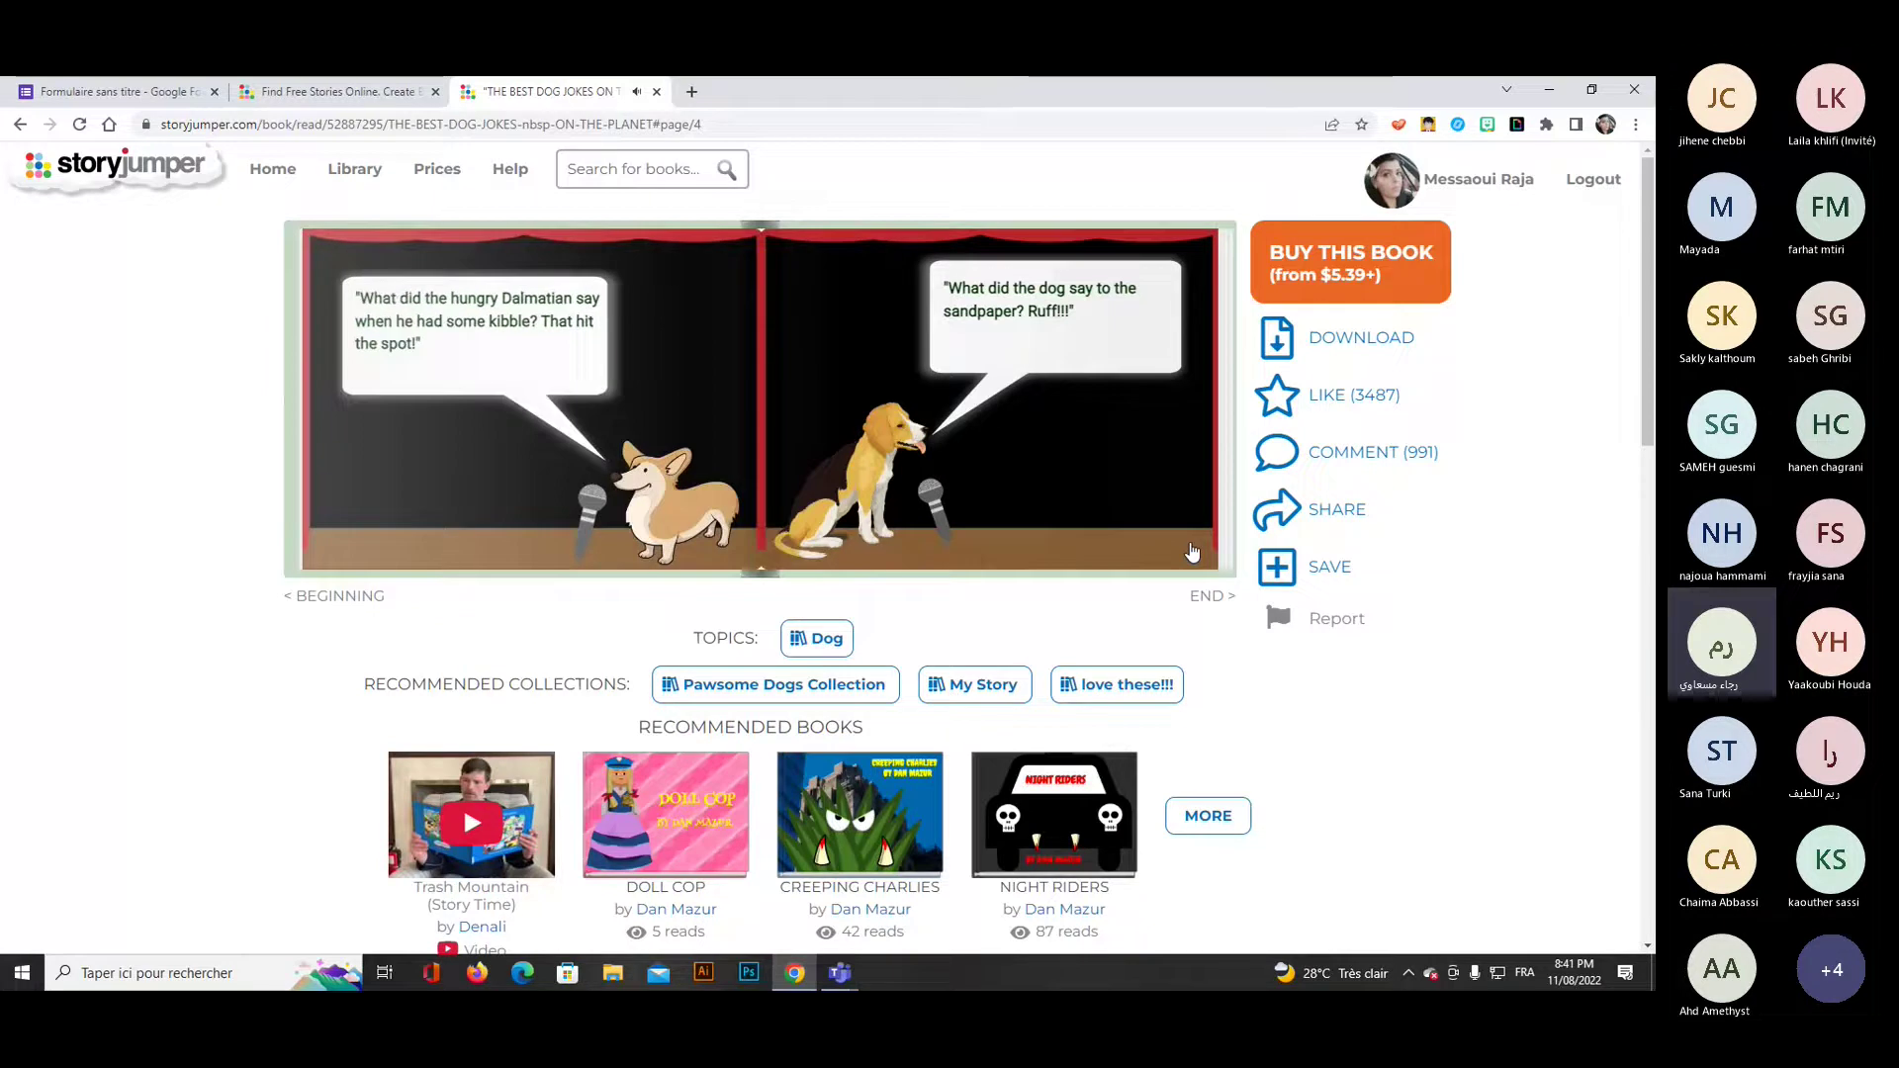
pyautogui.click(357, 170)
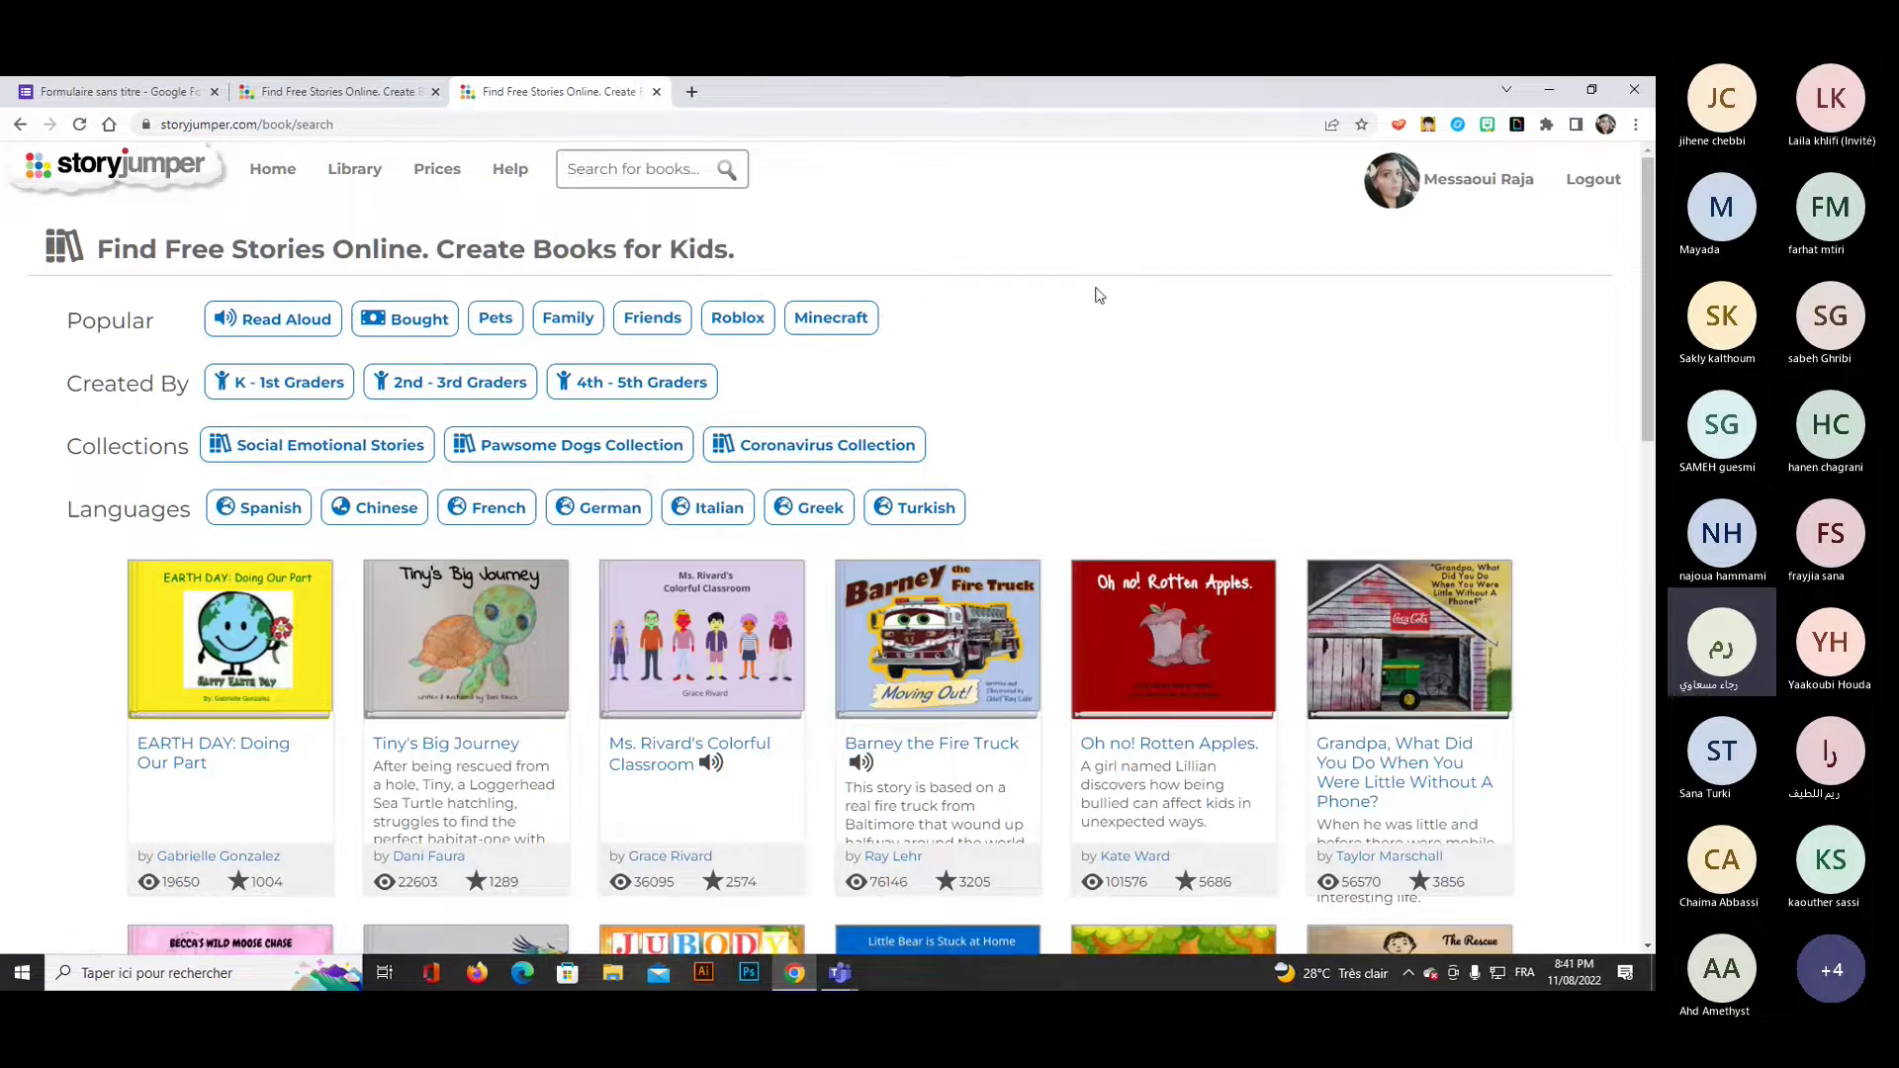
# Filter to Read Aloud books and open 'Puggy visits the Moon' to its first spread.
pyautogui.click(284, 331)
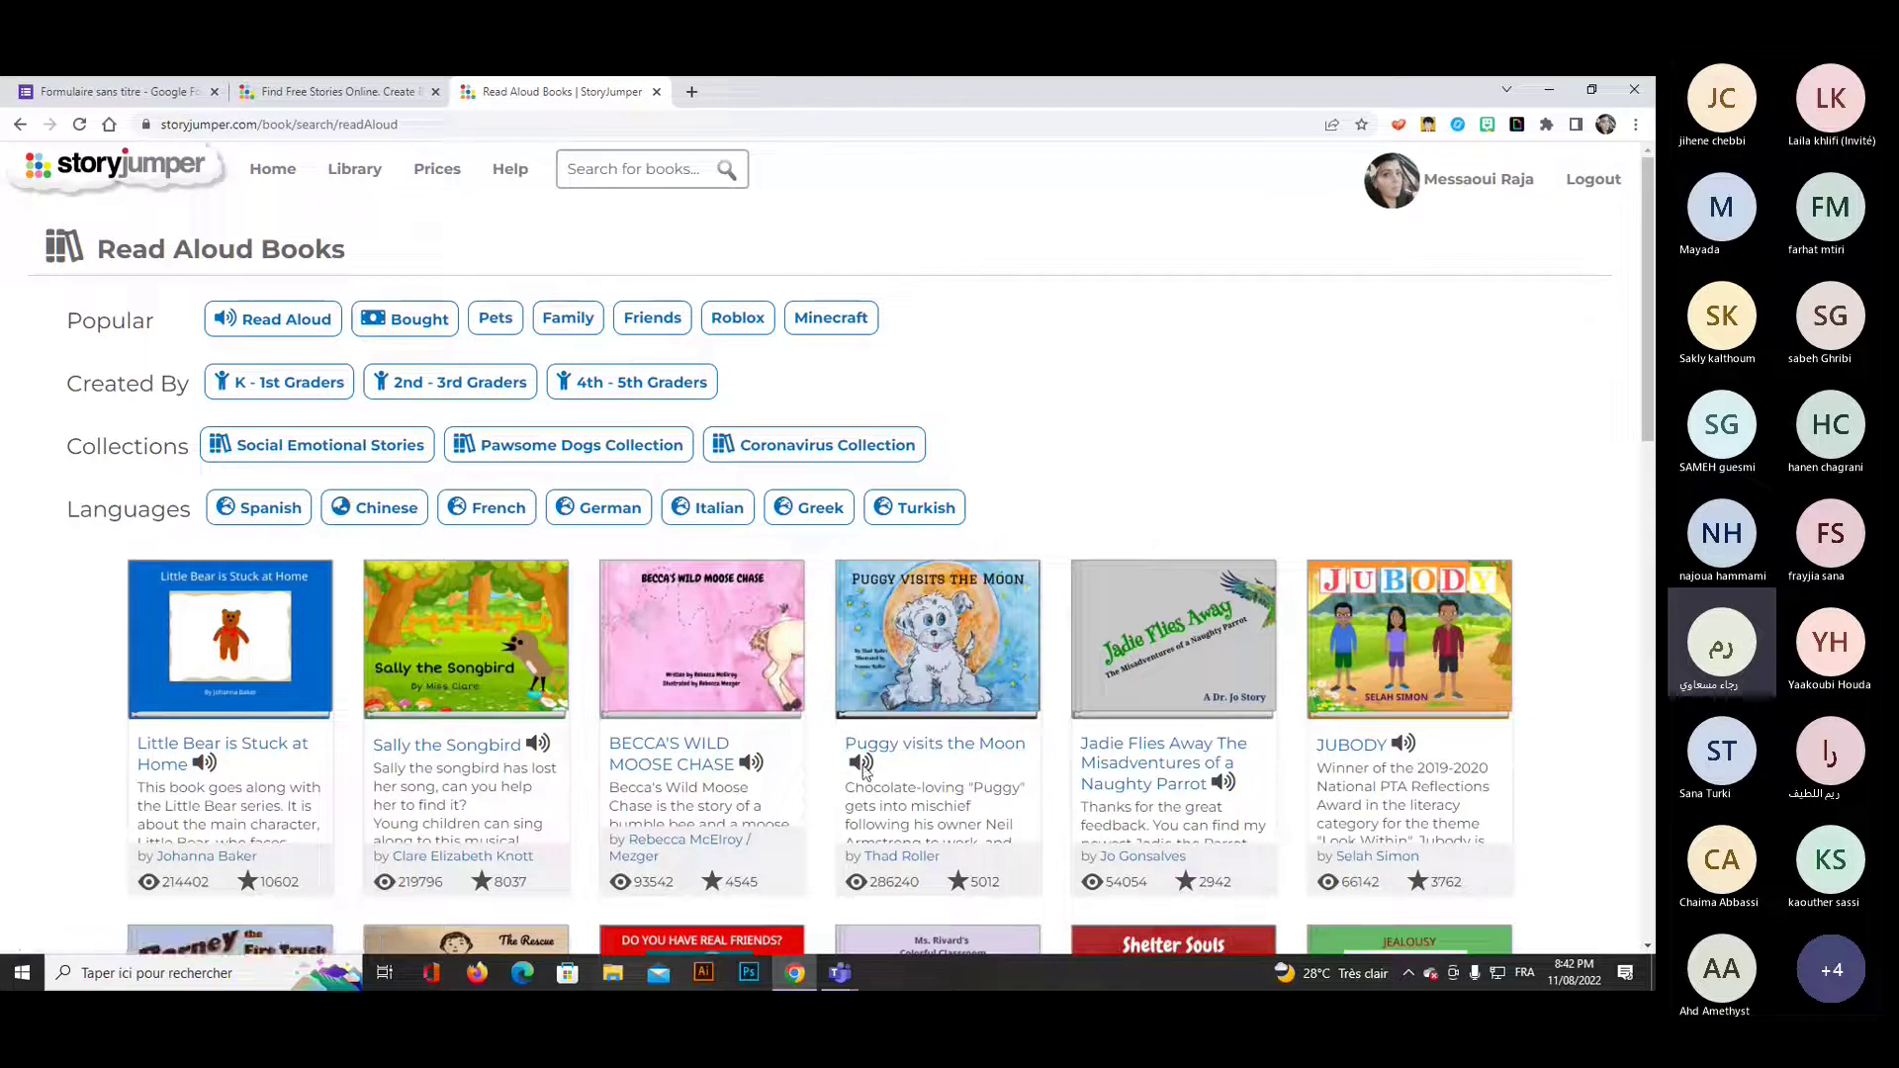
pyautogui.click(932, 673)
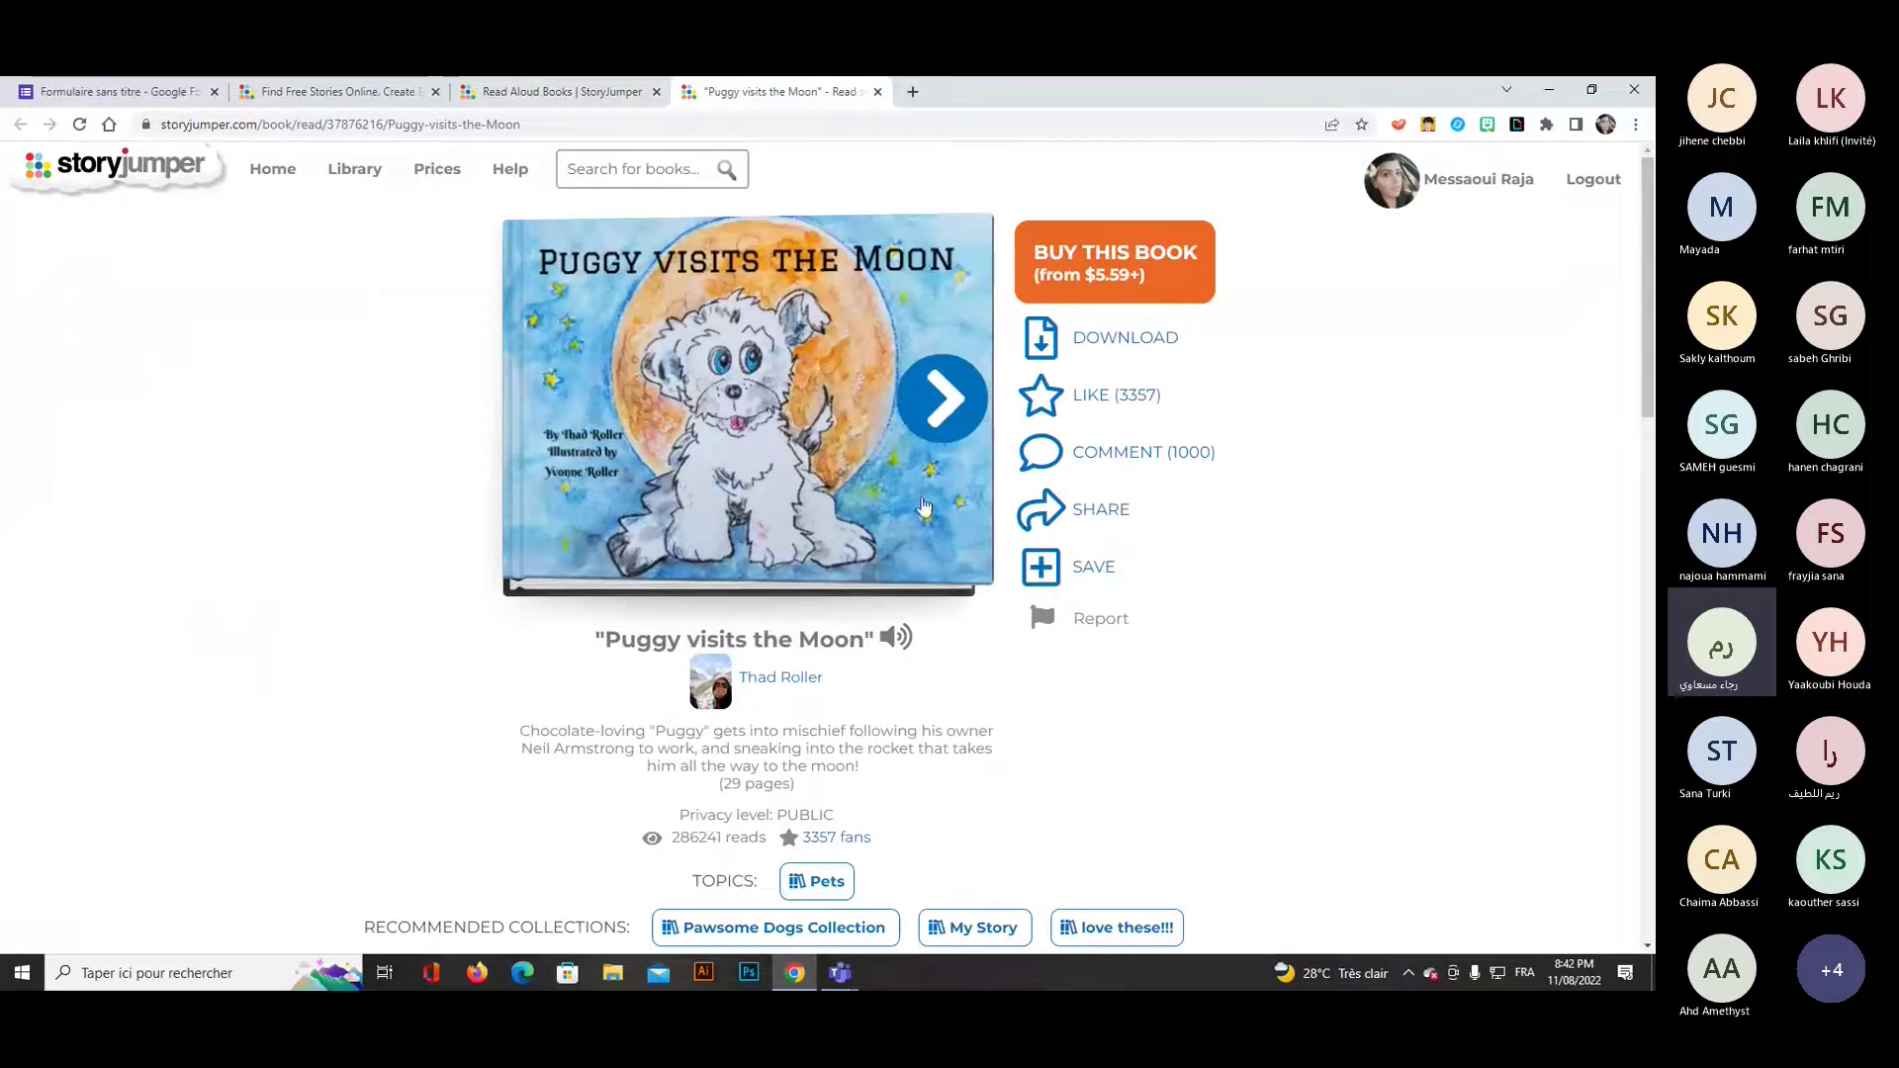
pyautogui.click(941, 427)
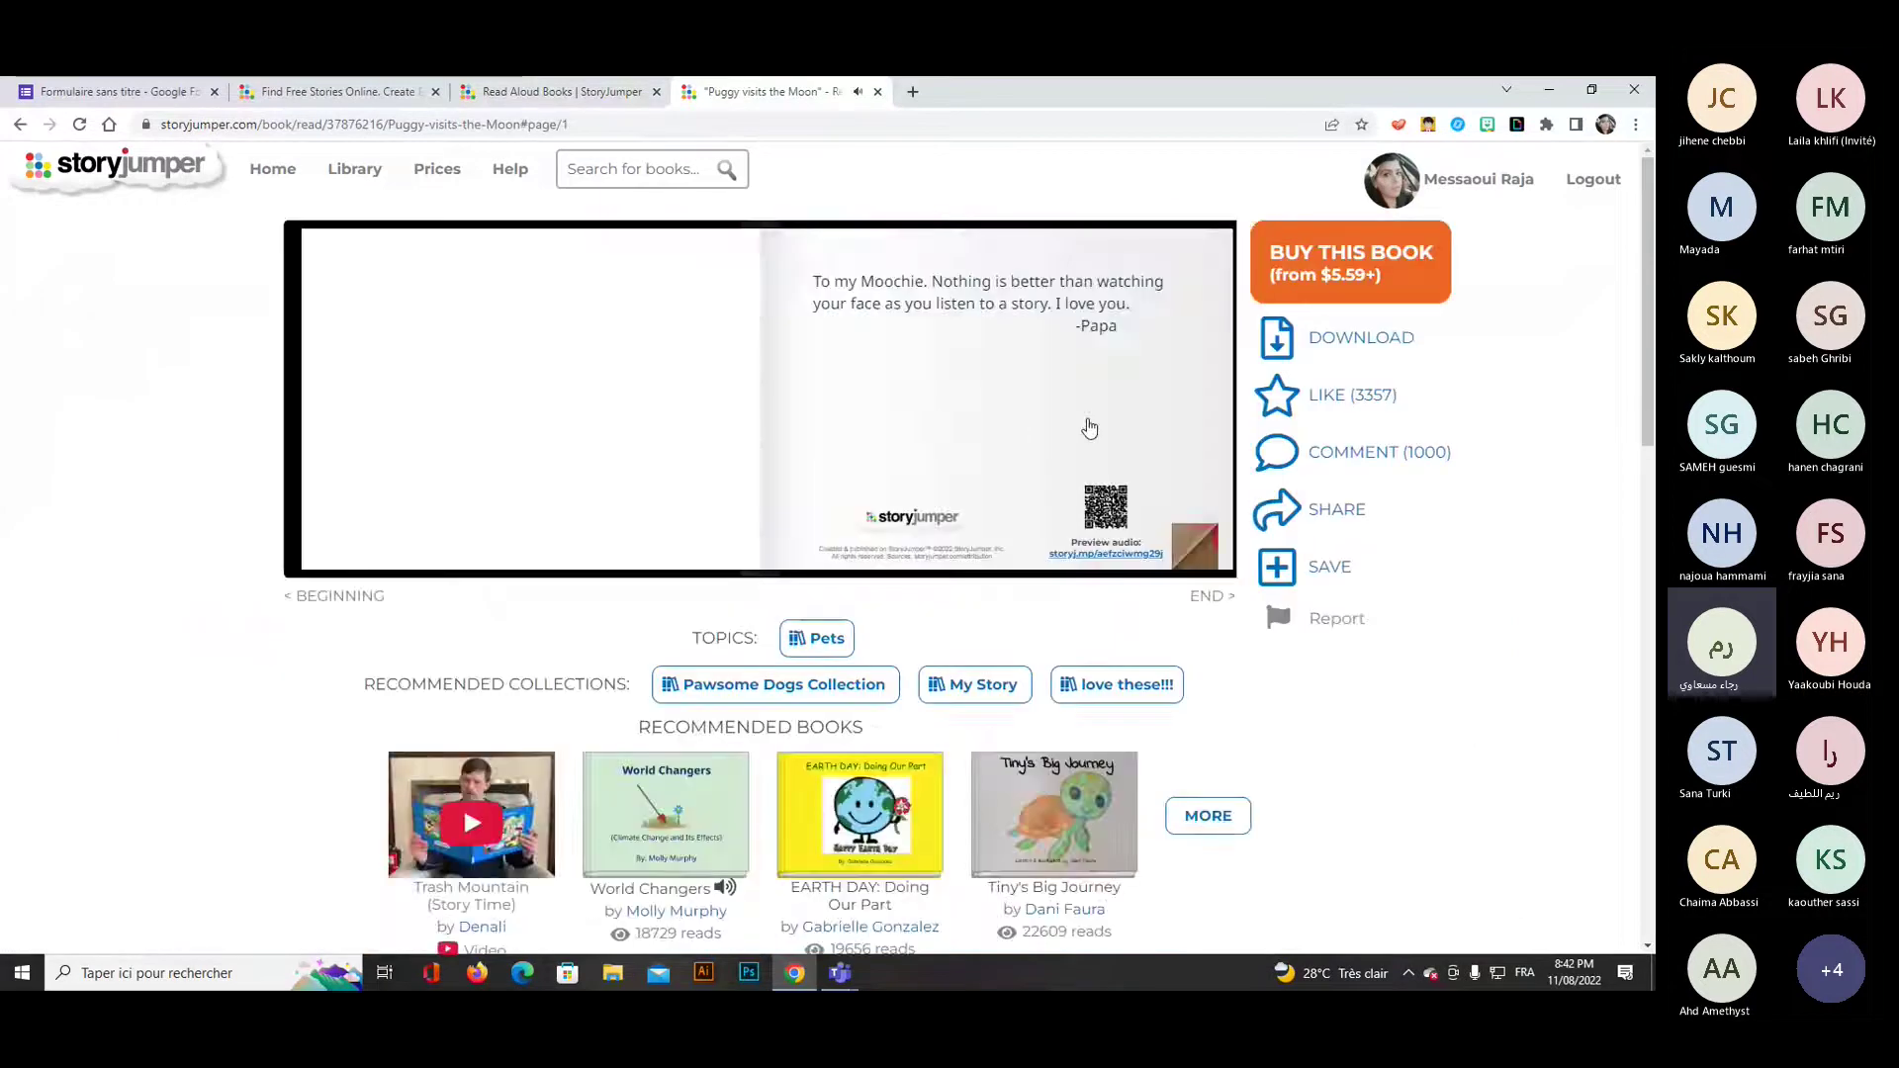
pyautogui.click(1143, 407)
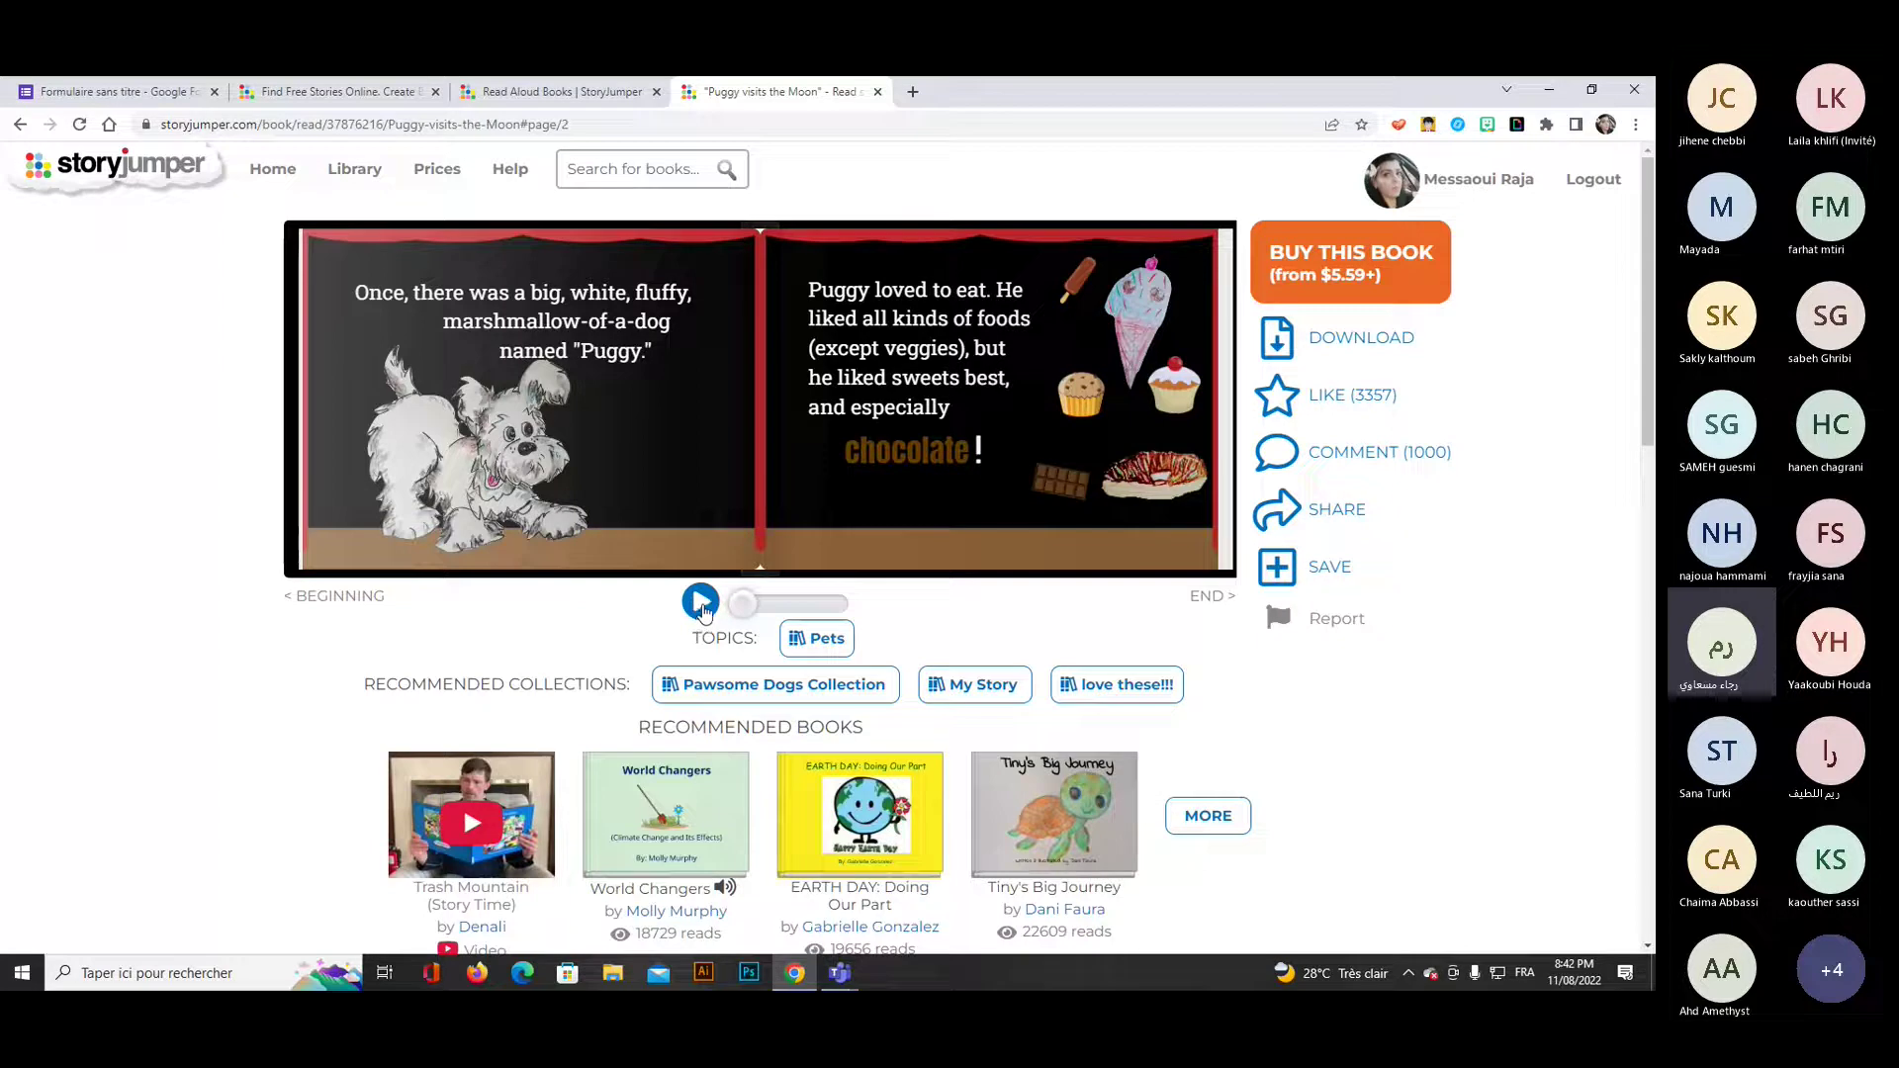
# Play and pause the spread's narration, then return to the free stories library.
pyautogui.click(701, 603)
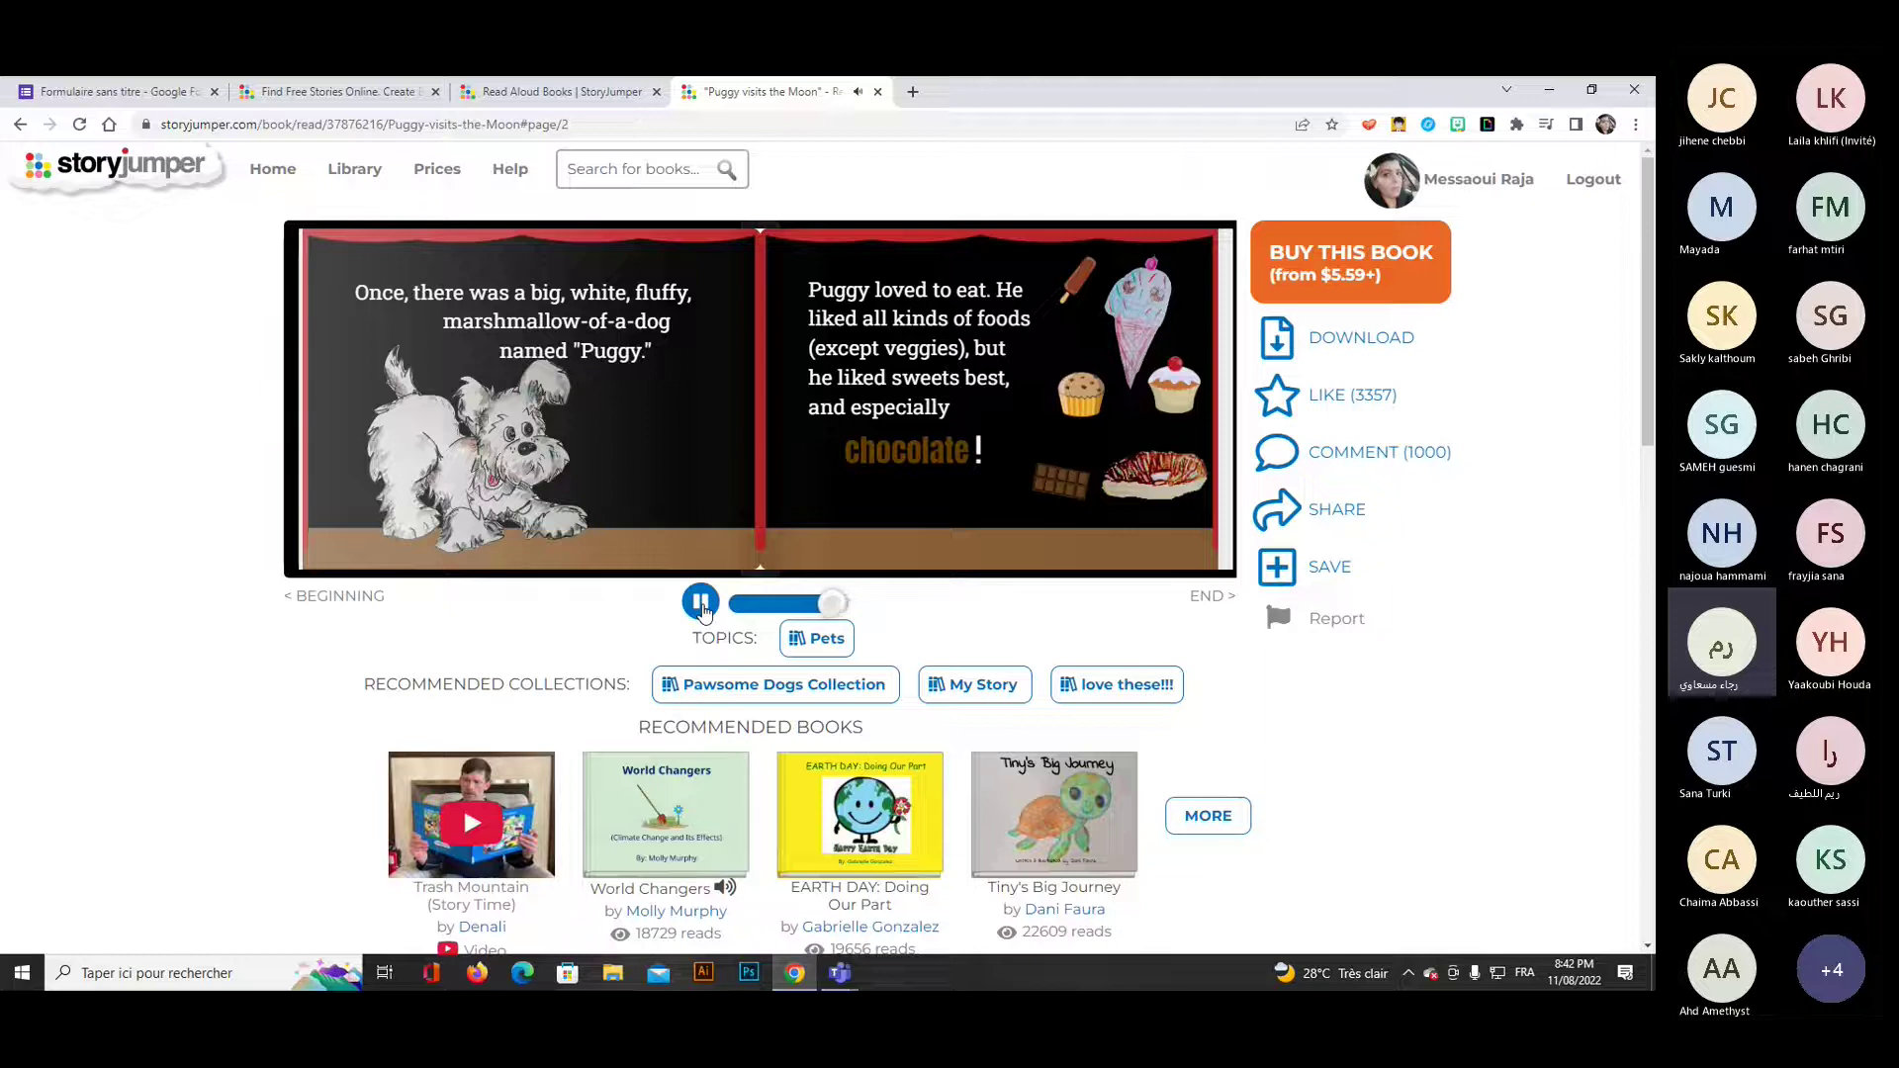
pyautogui.click(702, 604)
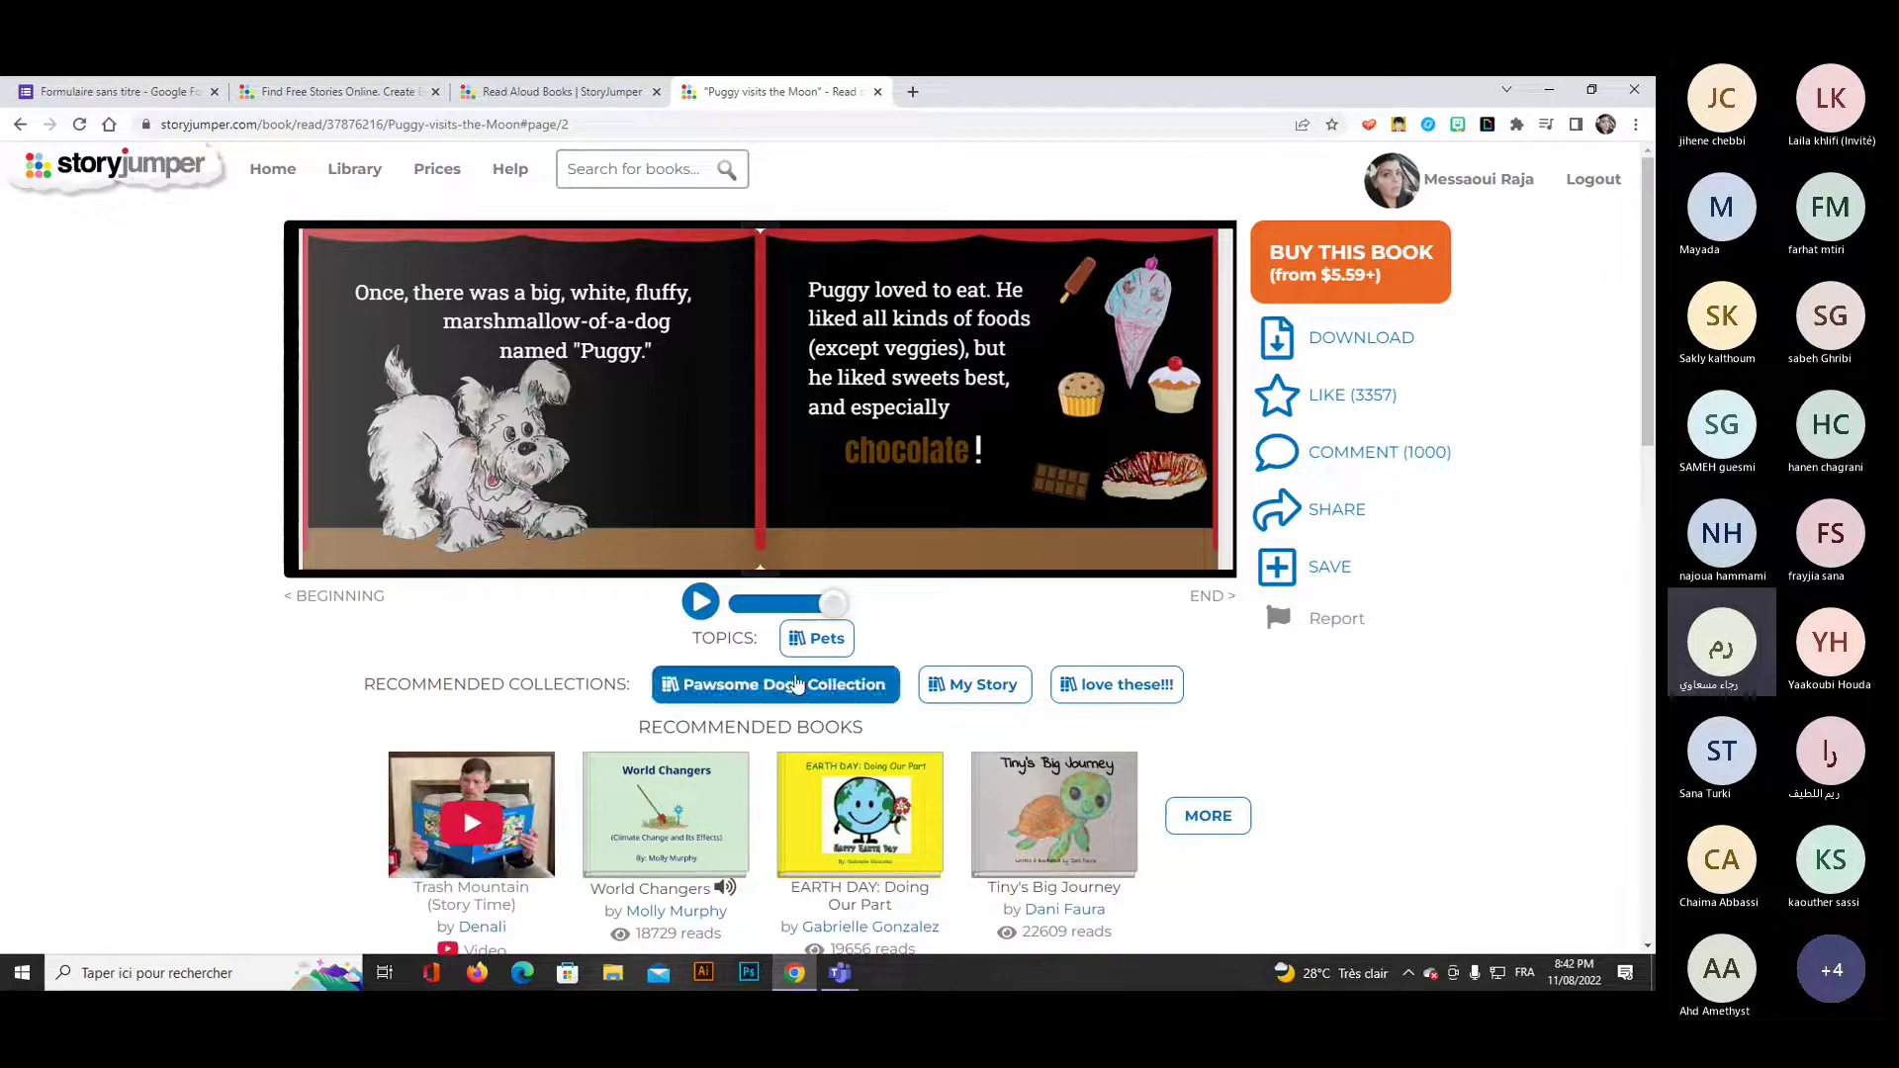
pyautogui.click(366, 174)
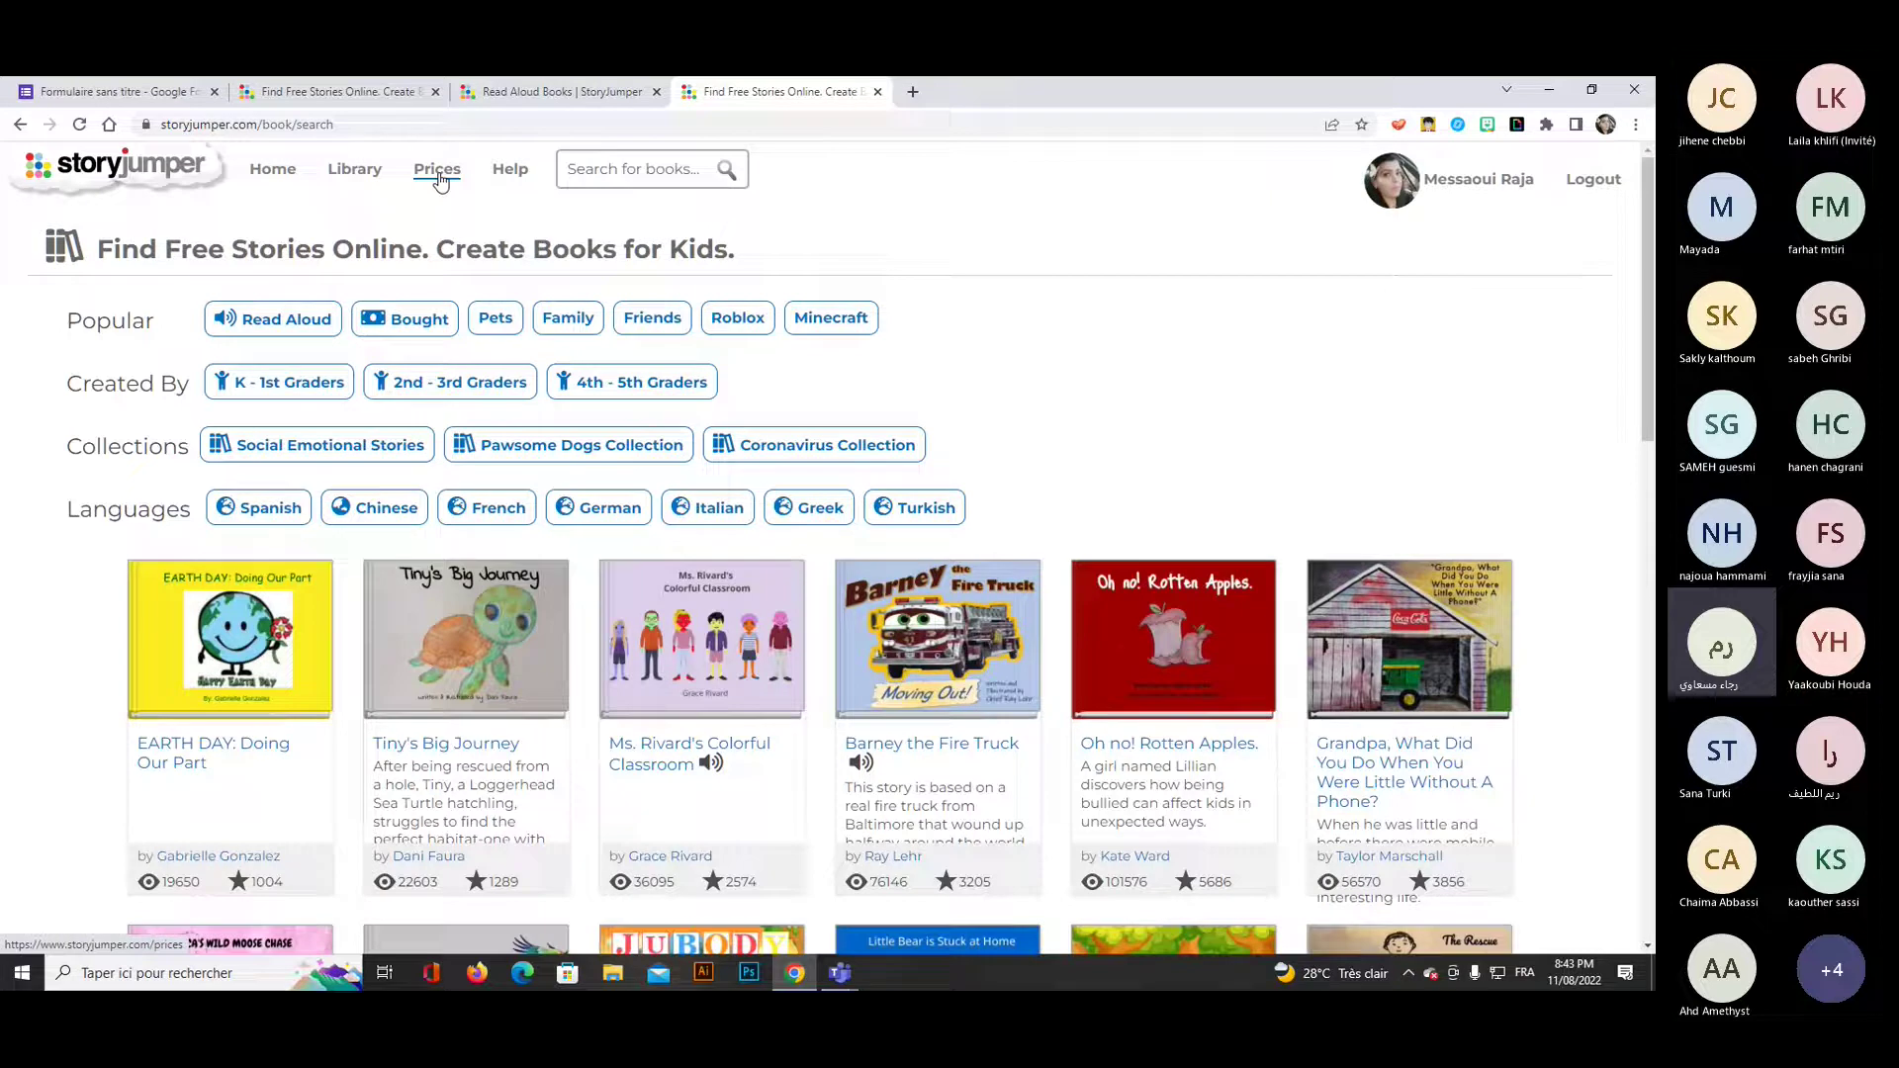
# Go to My Classes and open the Personal Books library.
pyautogui.click(268, 176)
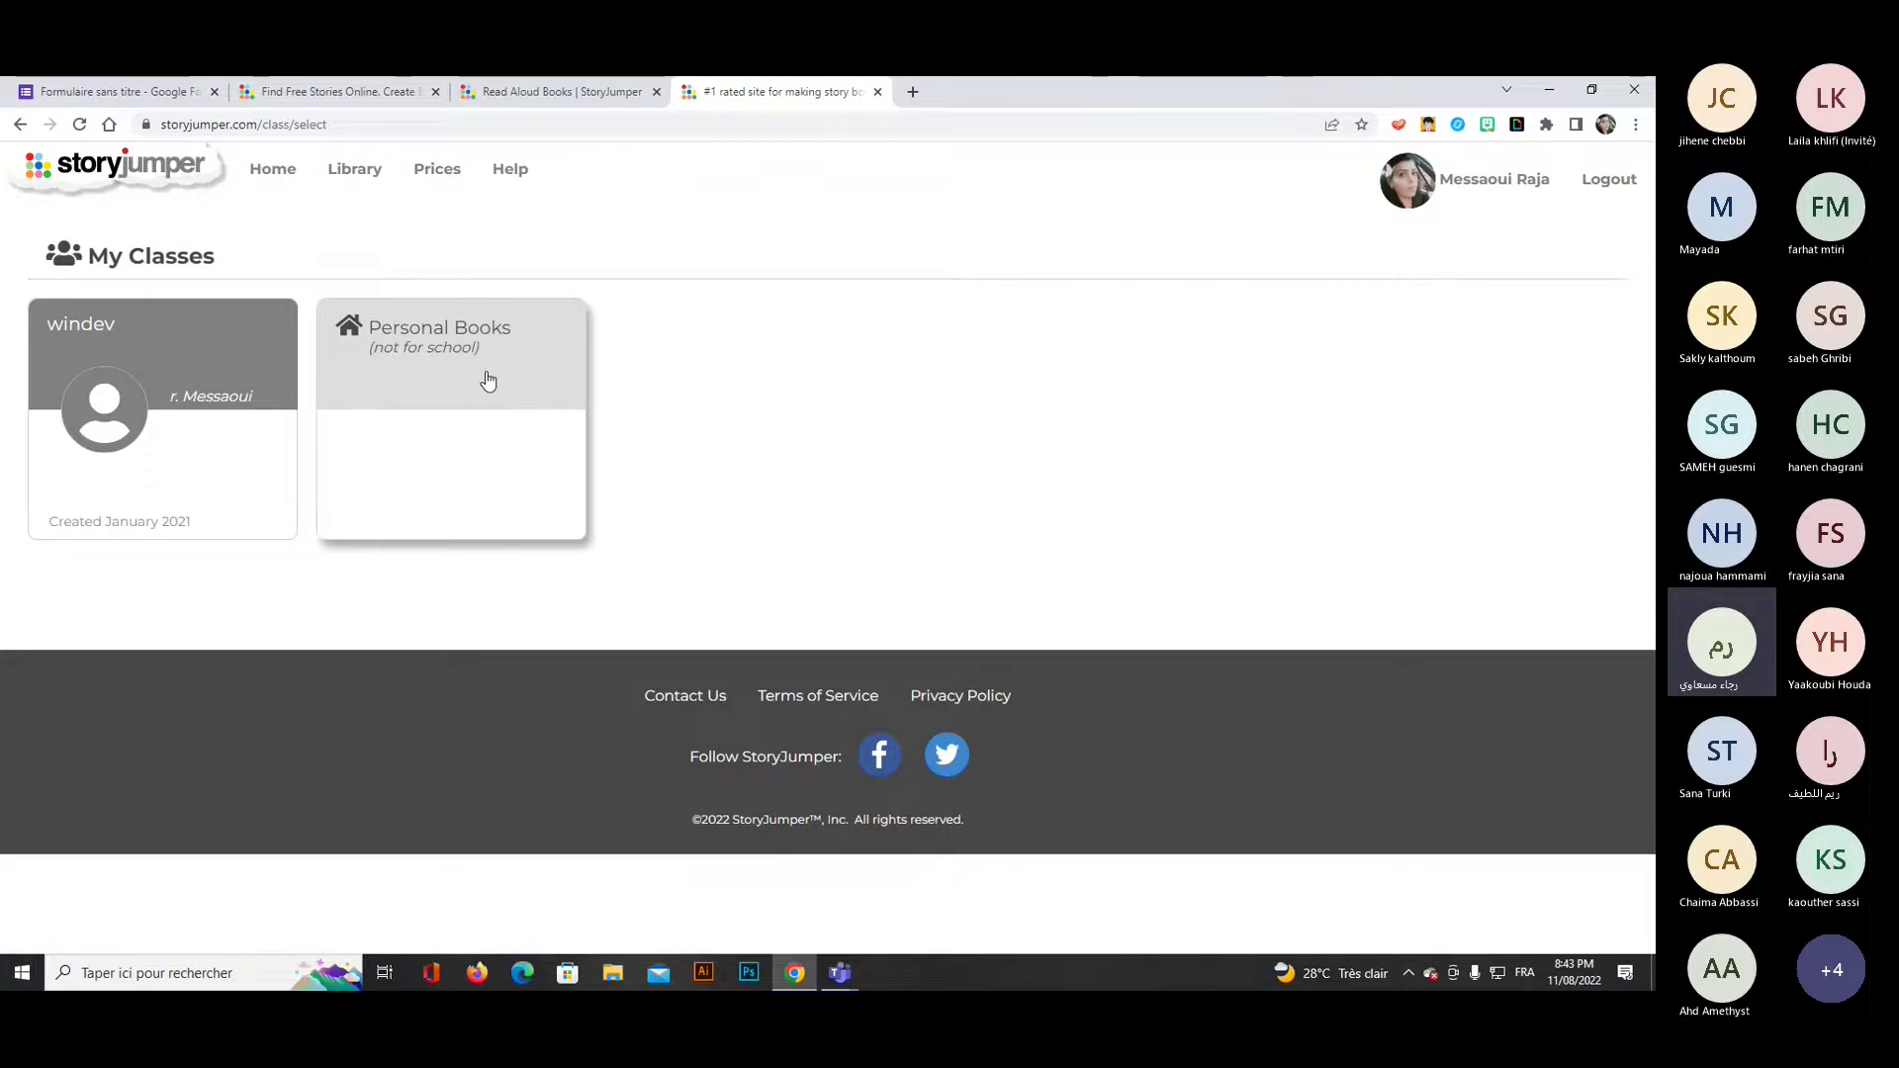
pyautogui.click(449, 400)
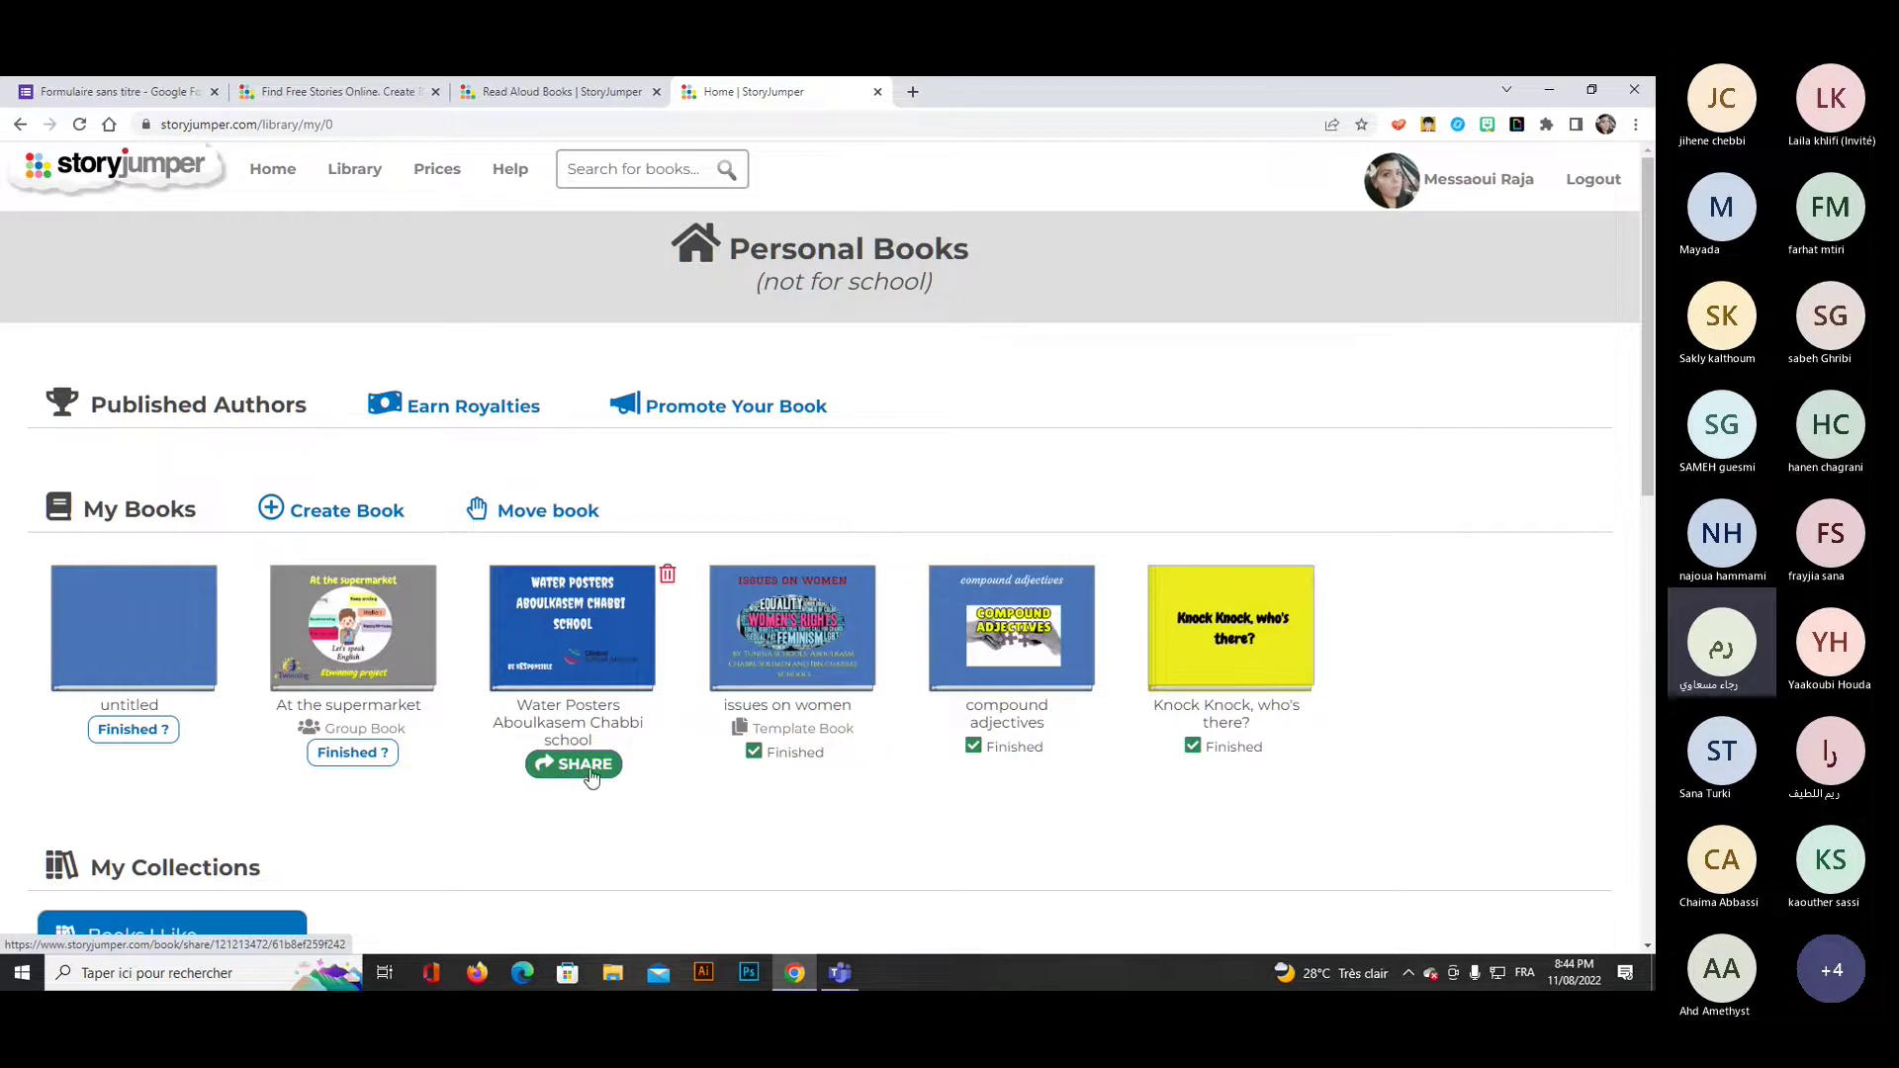
# Open the Share page for the 'Water Posters Aboulkasem Chabbi school' book.
pyautogui.click(590, 776)
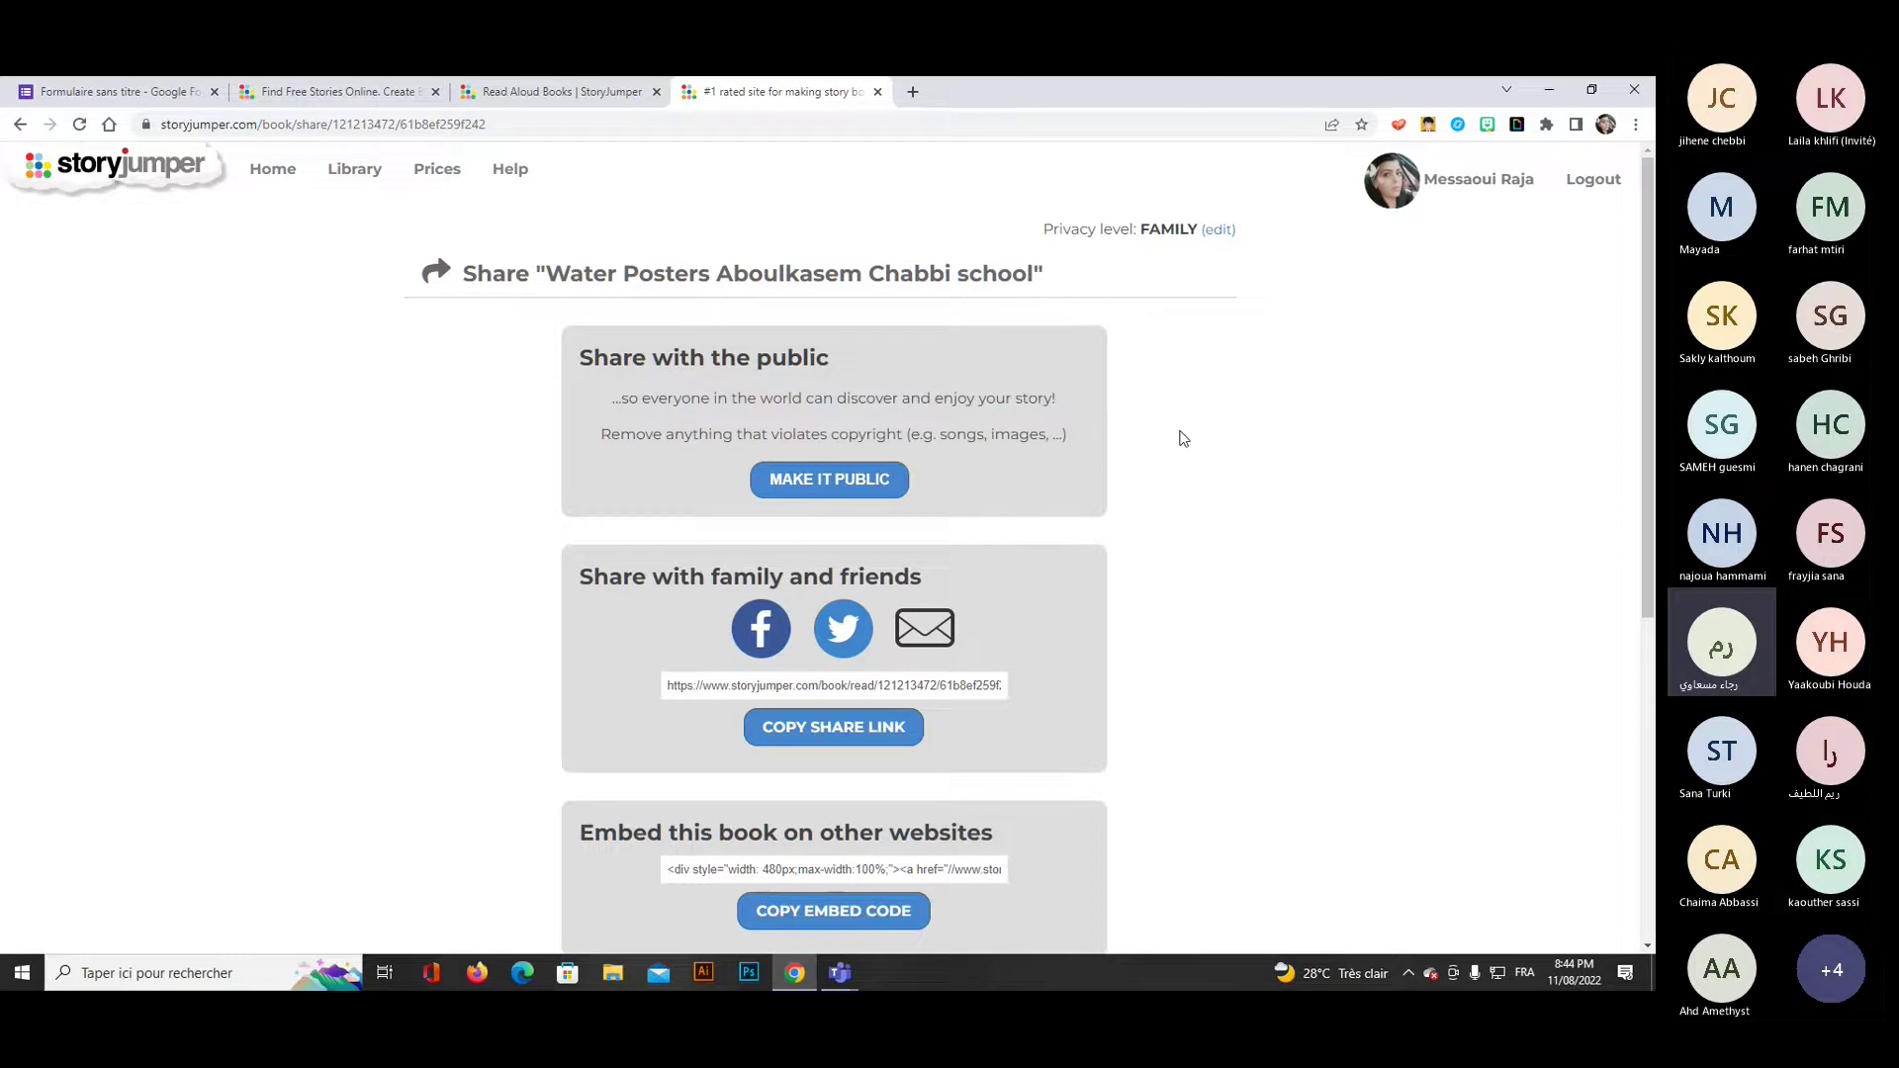
# Make Water Posters public and describe it as 'it is a book about water issues elaborated by students'.
pyautogui.click(820, 496)
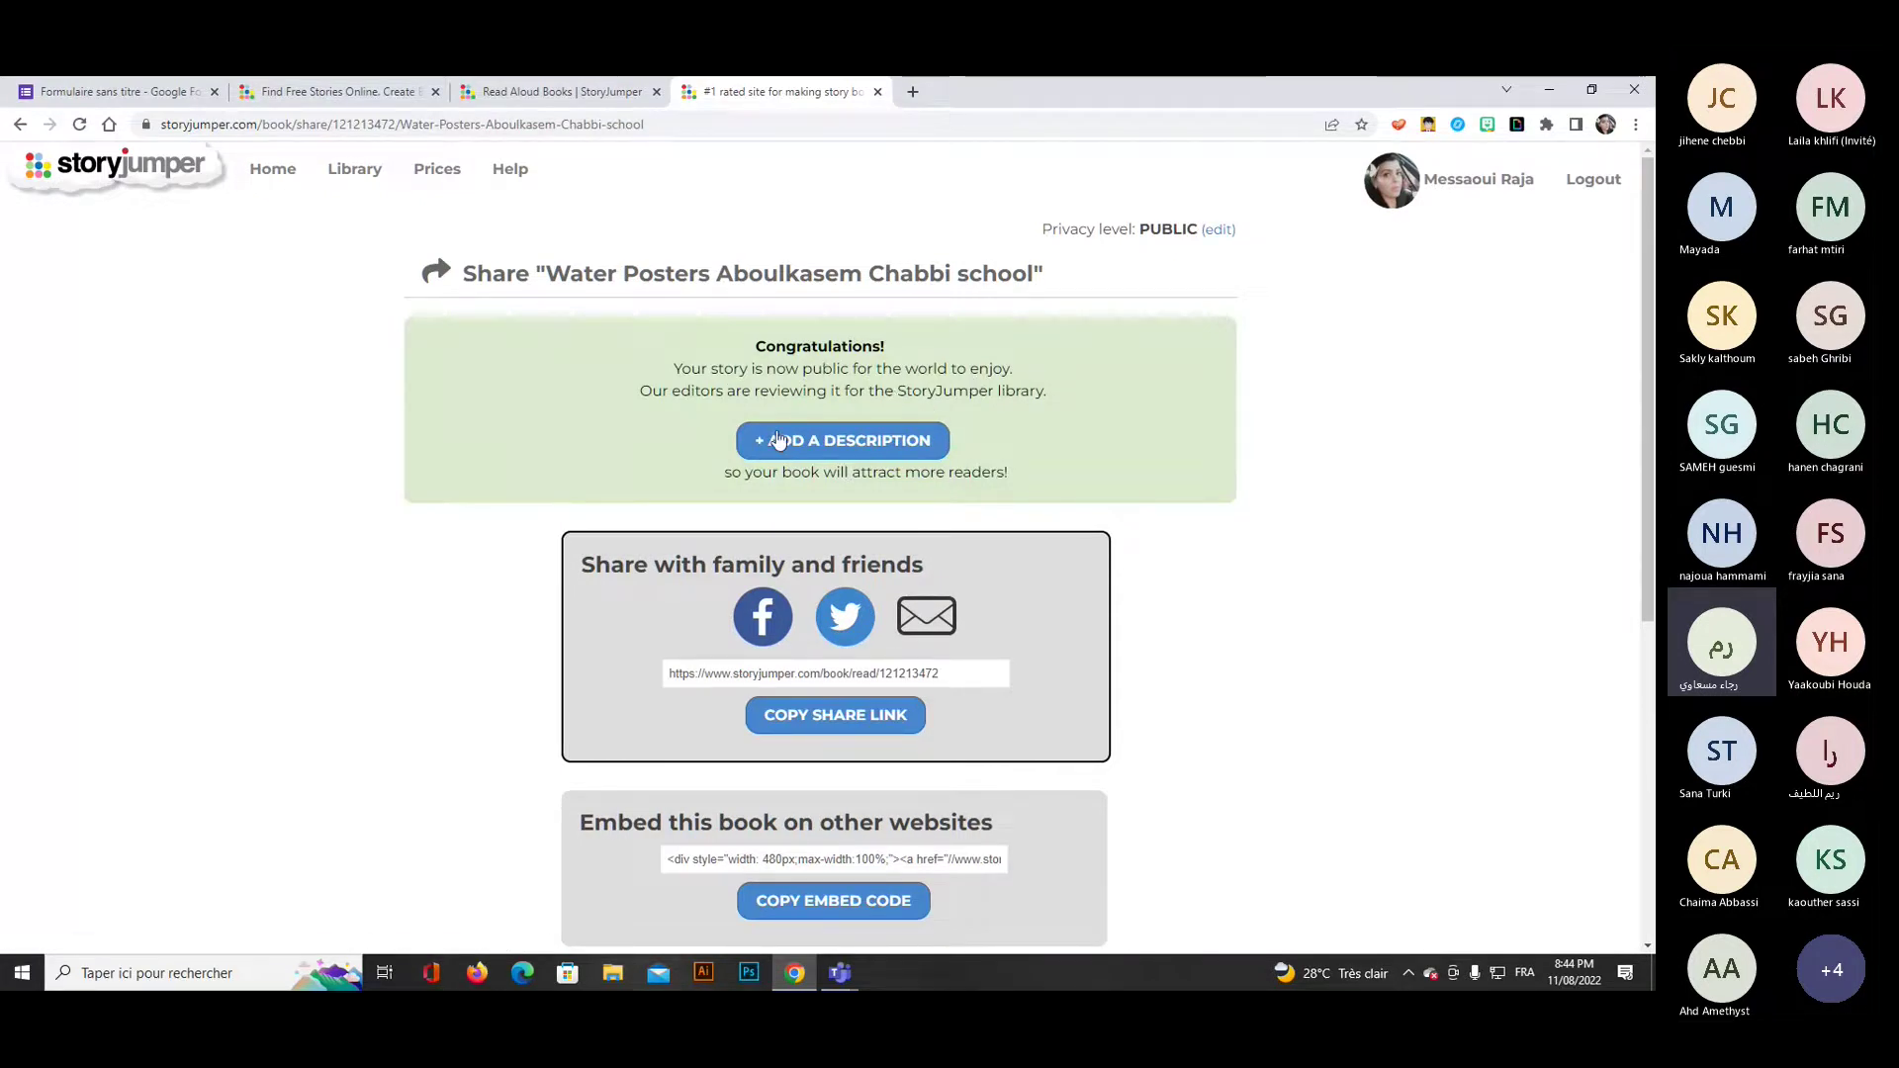
pyautogui.click(813, 442)
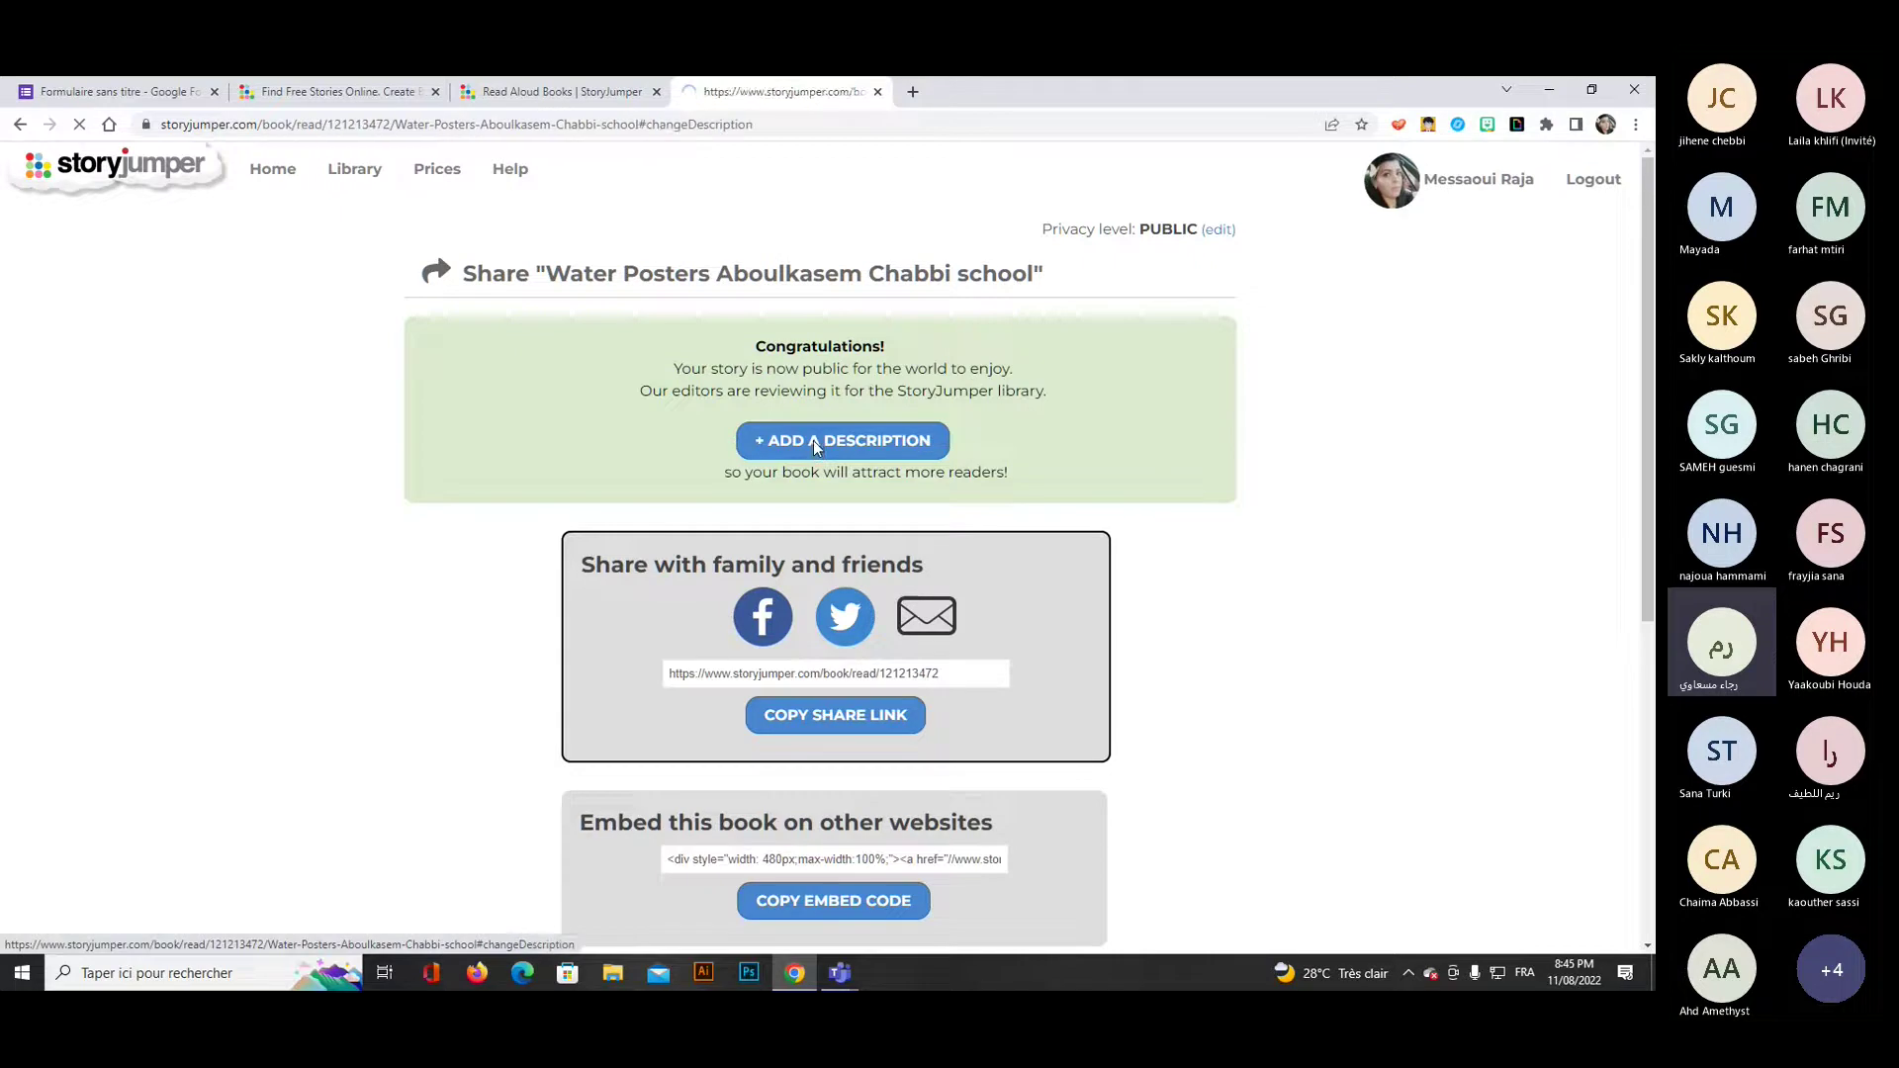
pyautogui.click(763, 772)
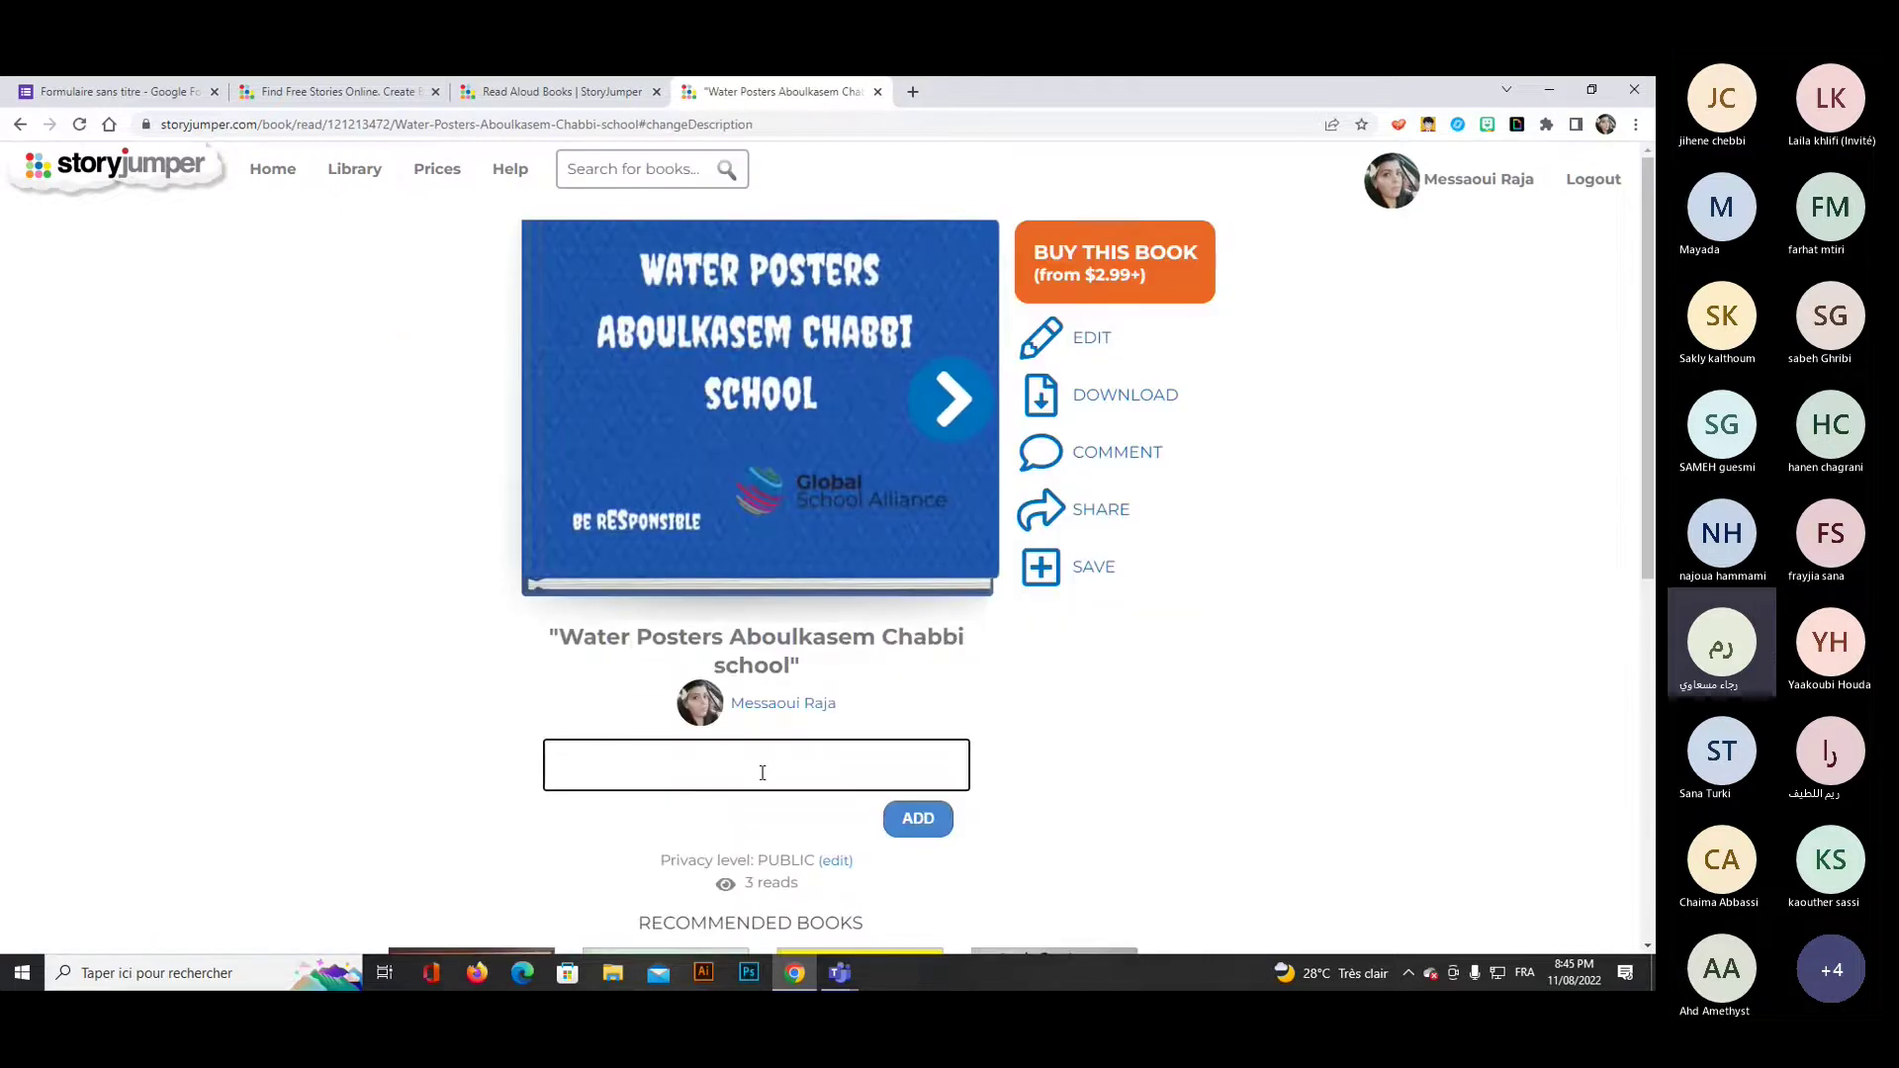
pyautogui.write('it is a bo')
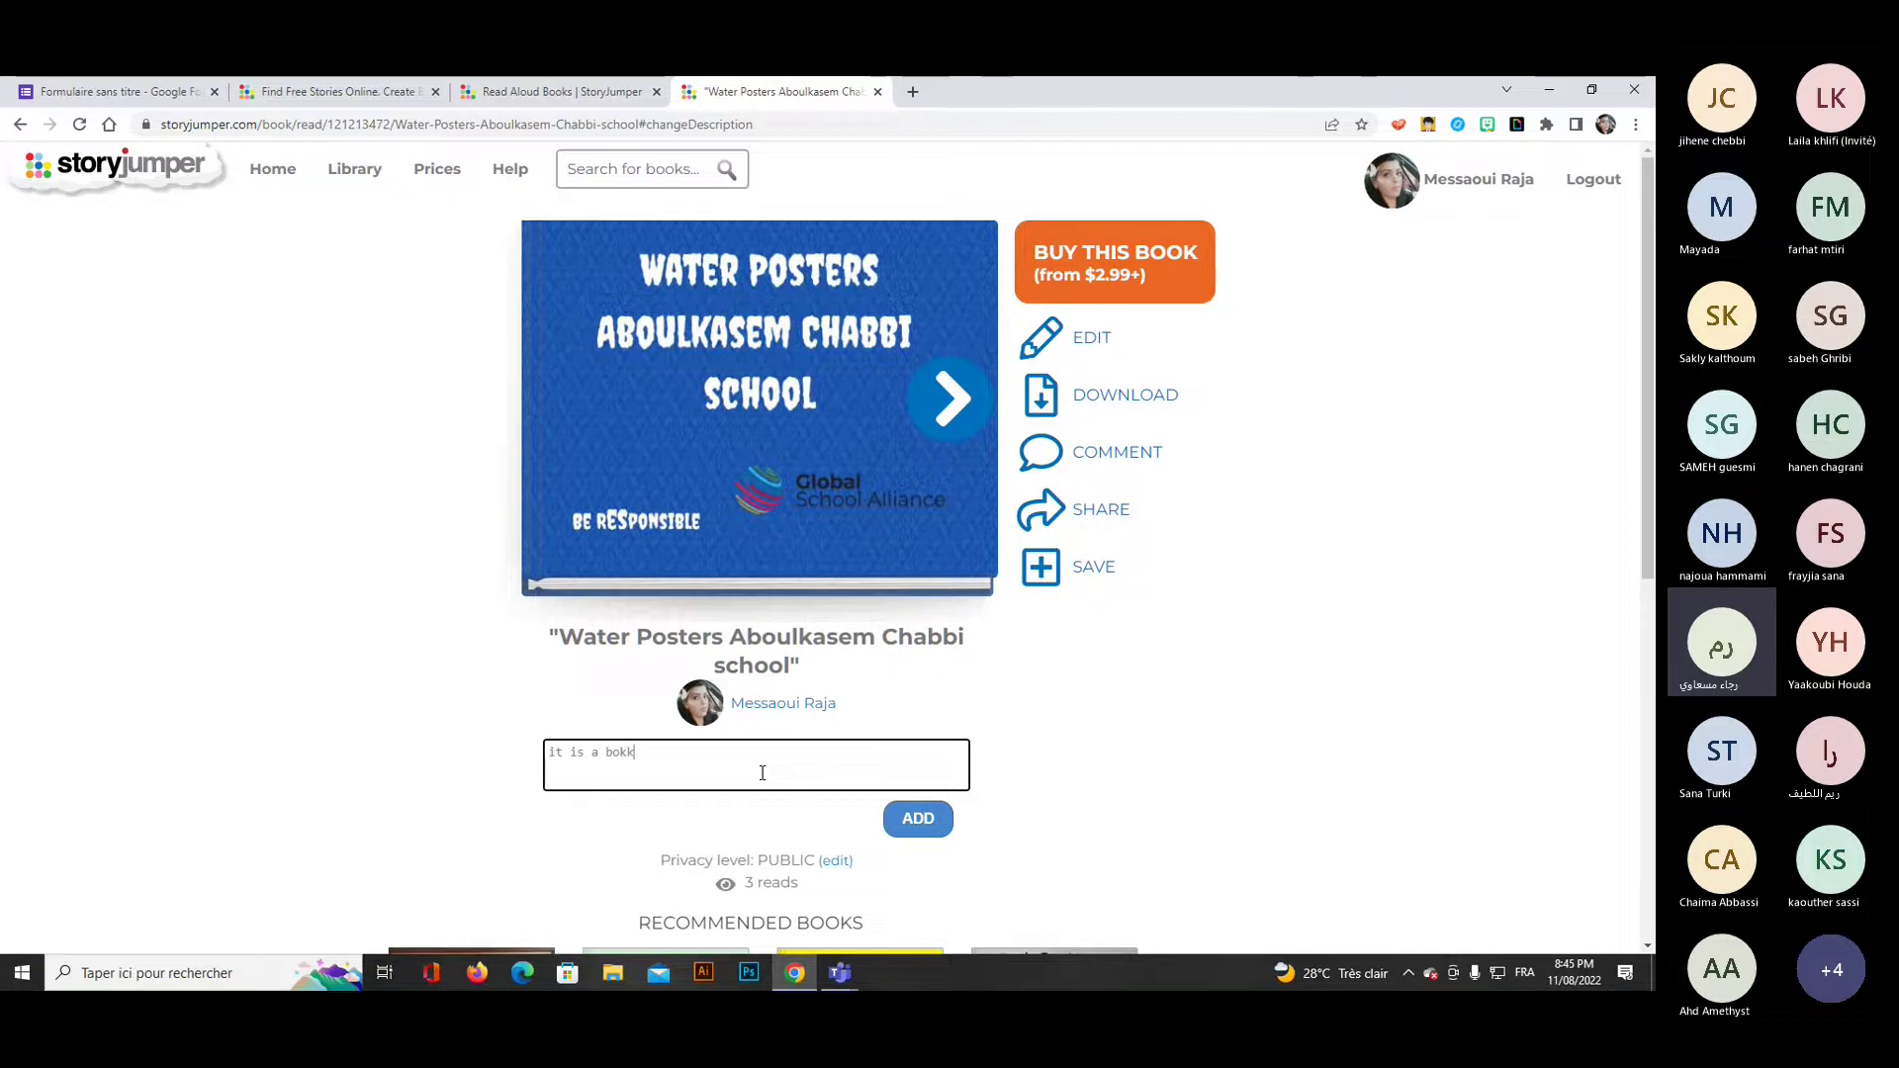
pyautogui.write('ko')
pyautogui.press('BackSpace')
pyautogui.press('BackSpace')
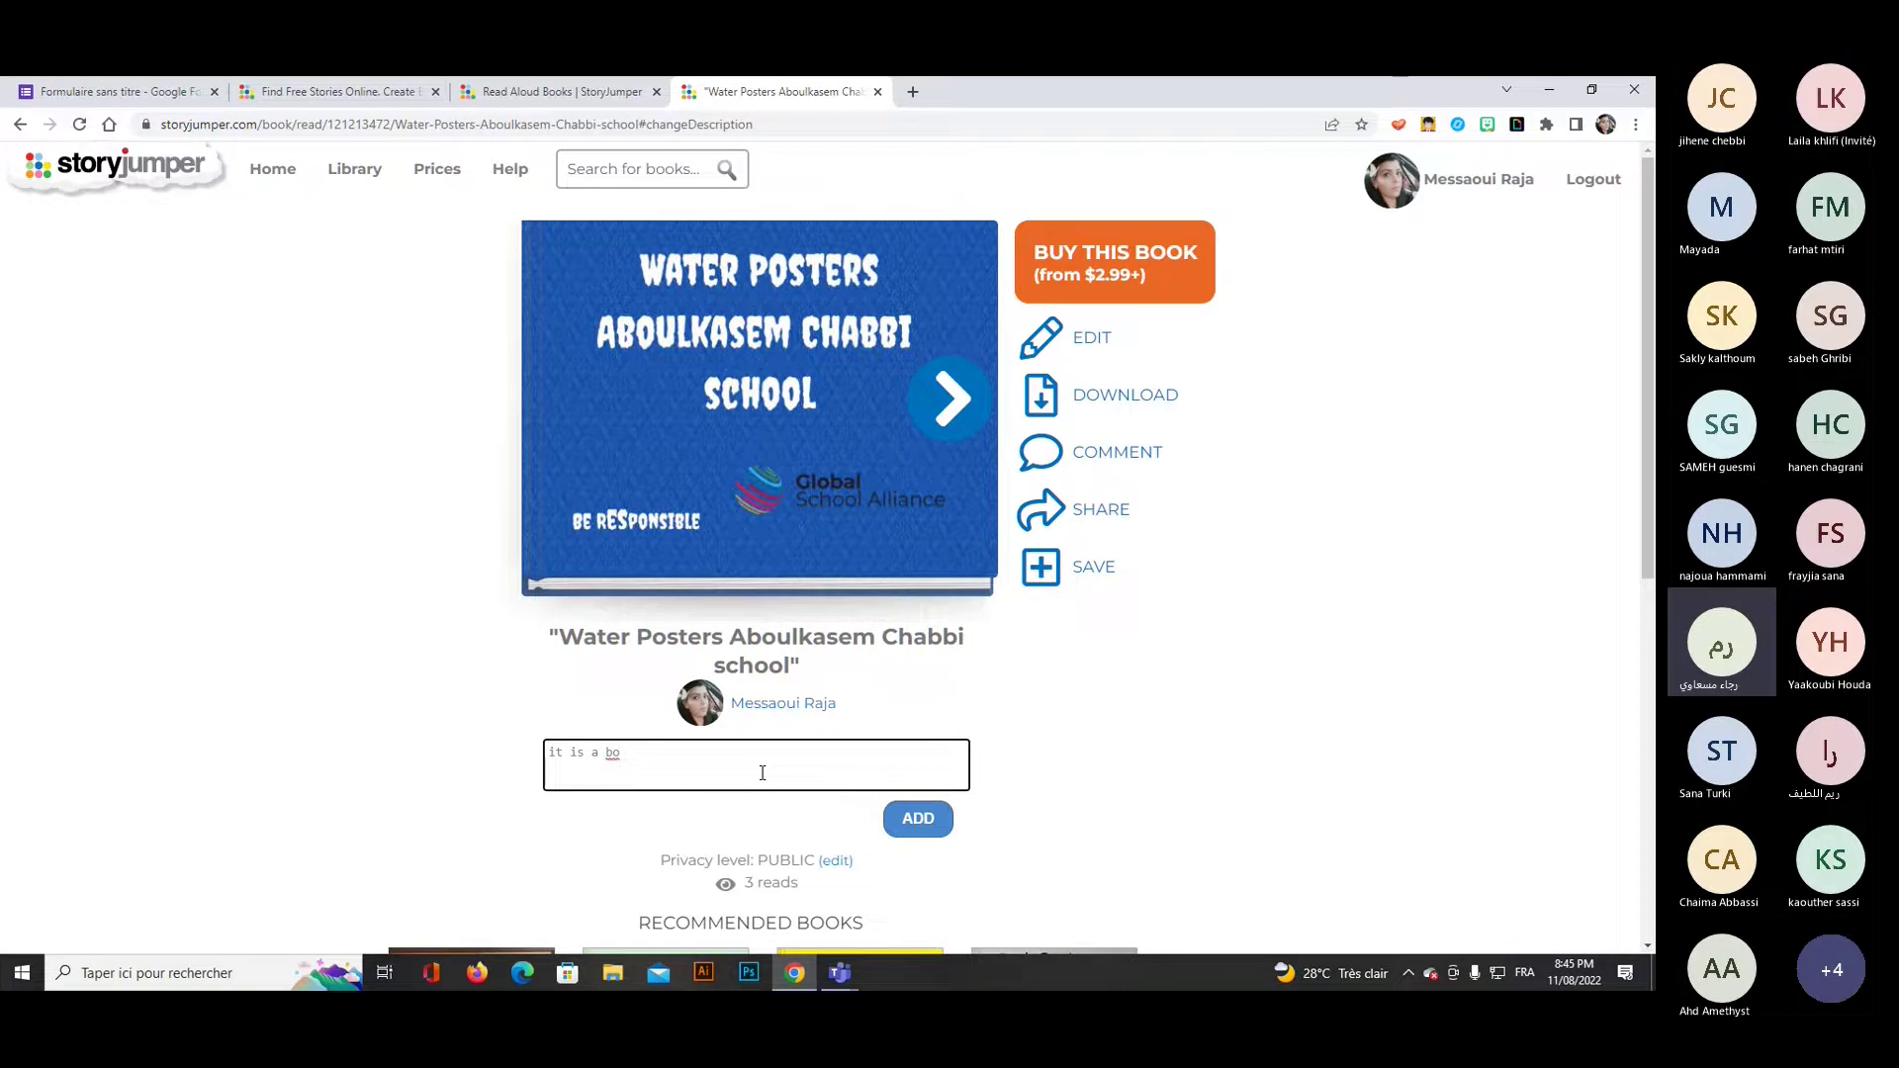
pyautogui.write('ok about water issues ela')
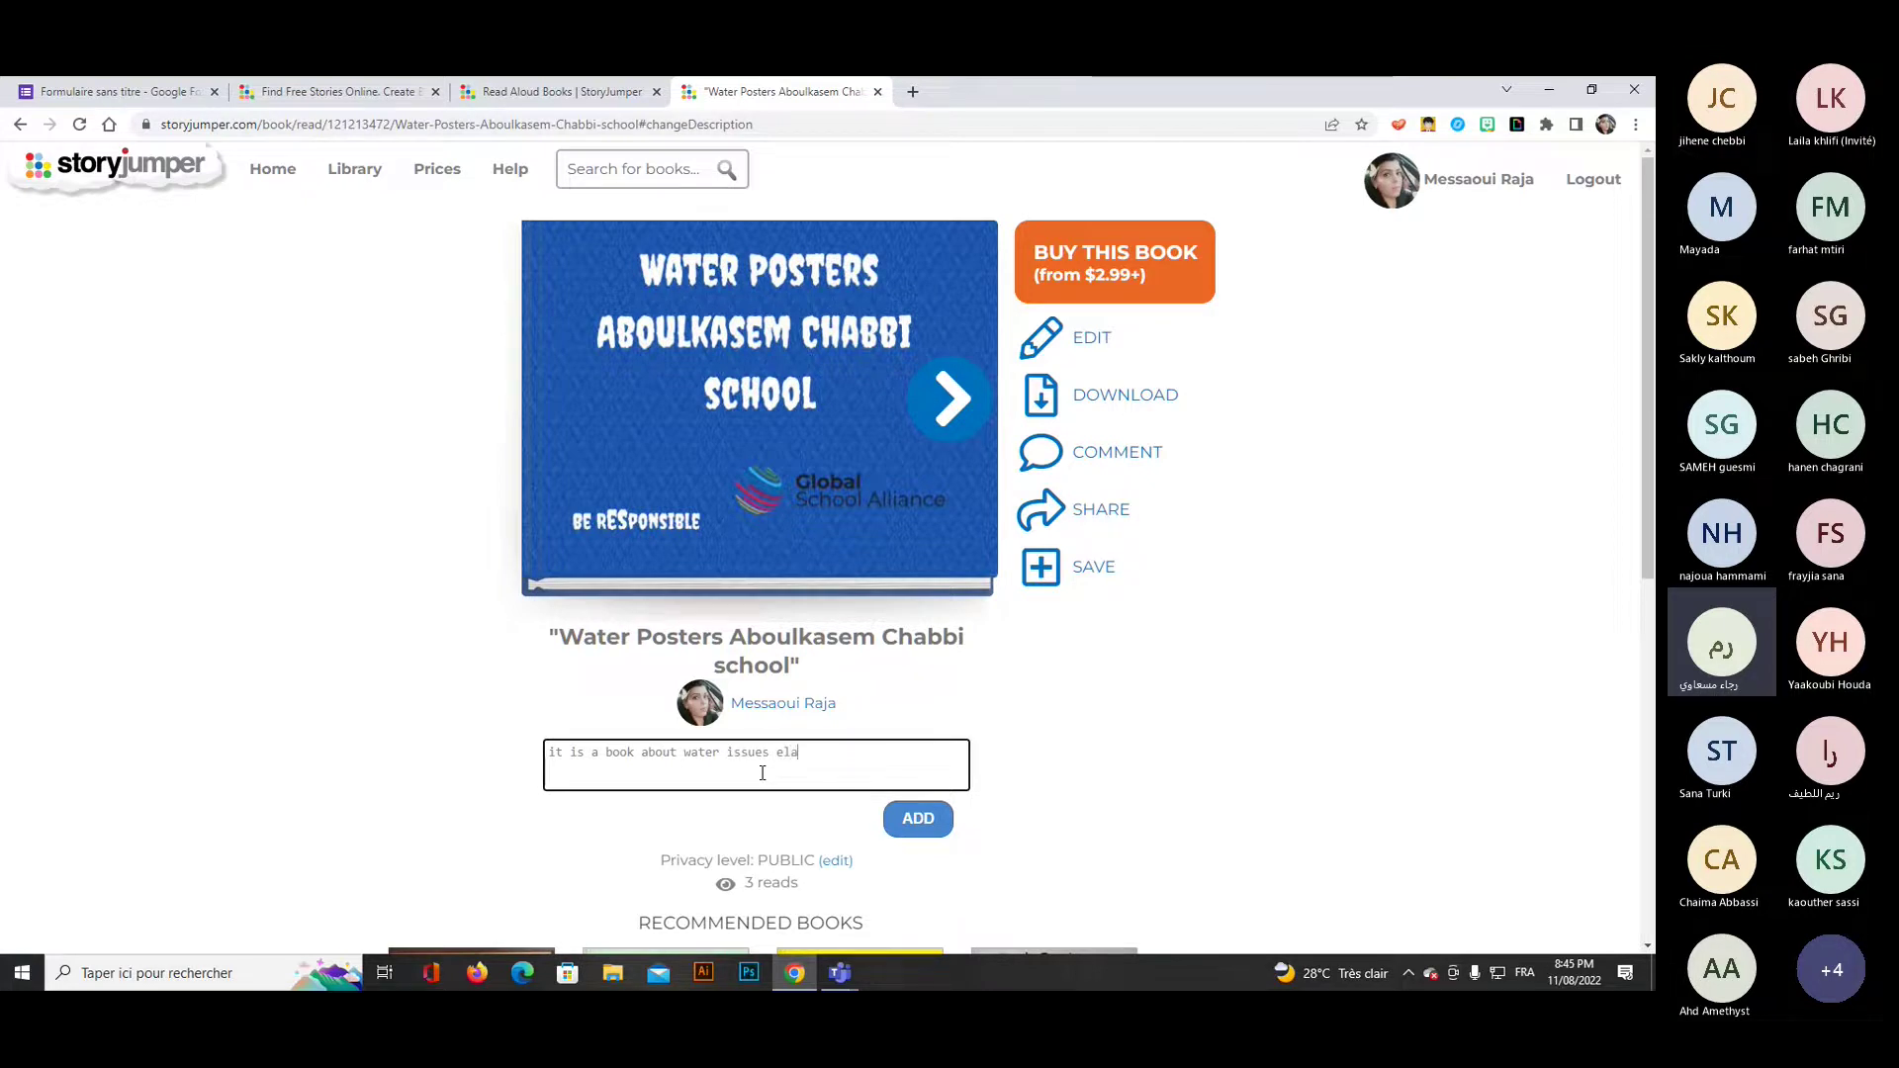
pyautogui.write('borated by stud')
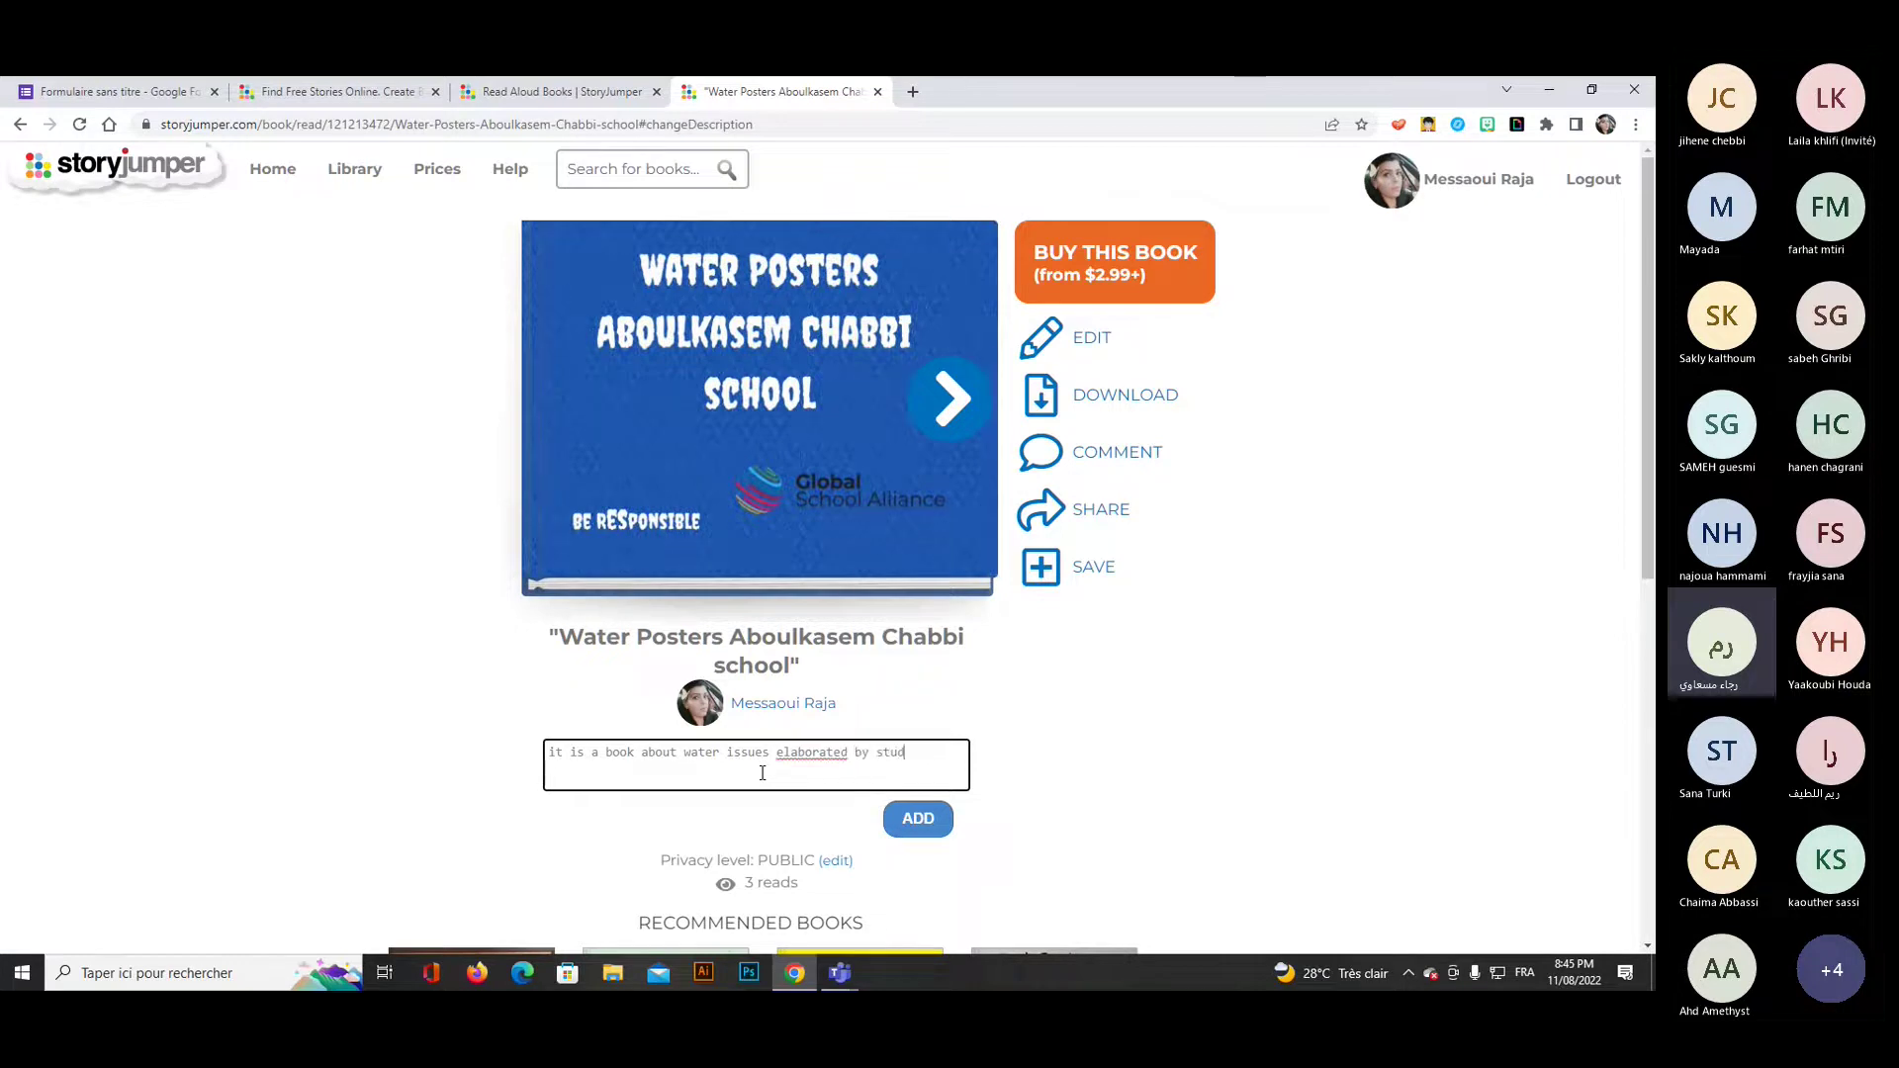
pyautogui.write('ents')
pyautogui.click(902, 820)
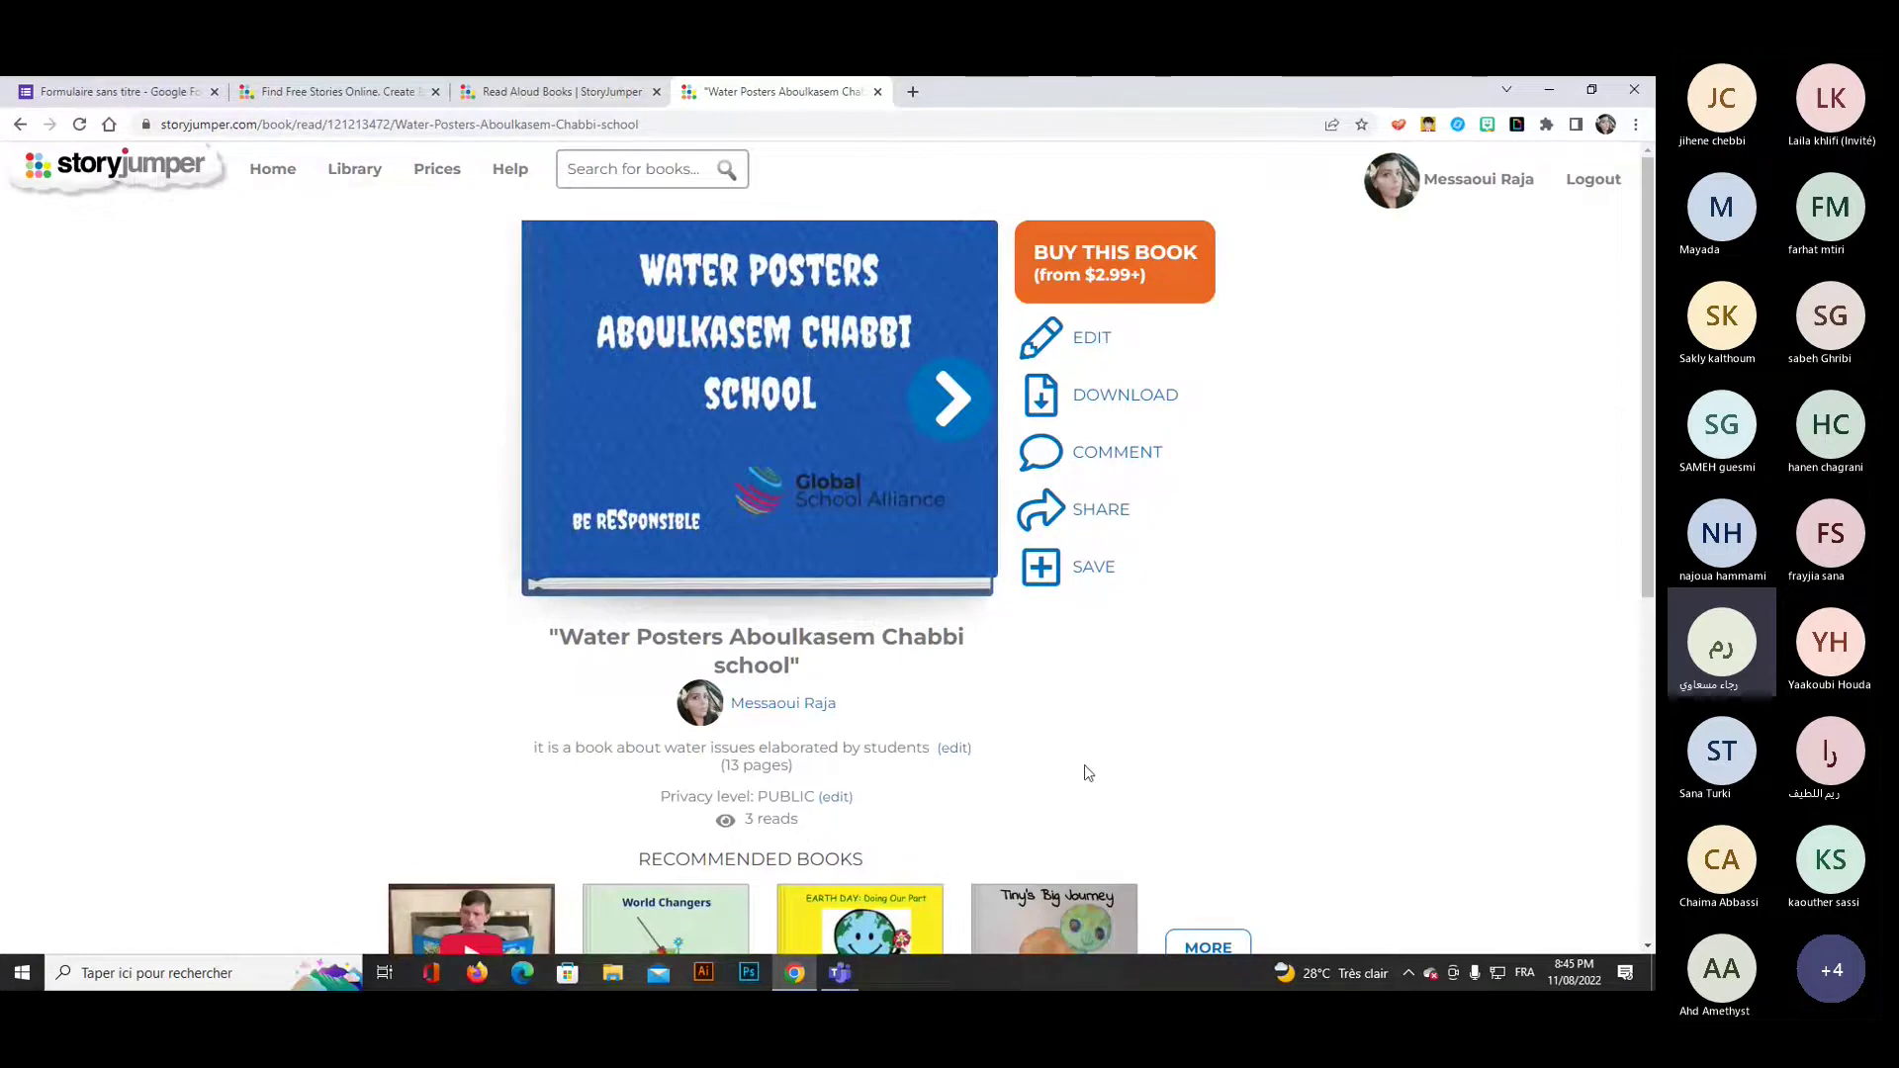
# Save the Water Posters book's privacy level as Public.
pyautogui.scroll(-1, 1084, 774)
pyautogui.scroll(-1, 1081, 771)
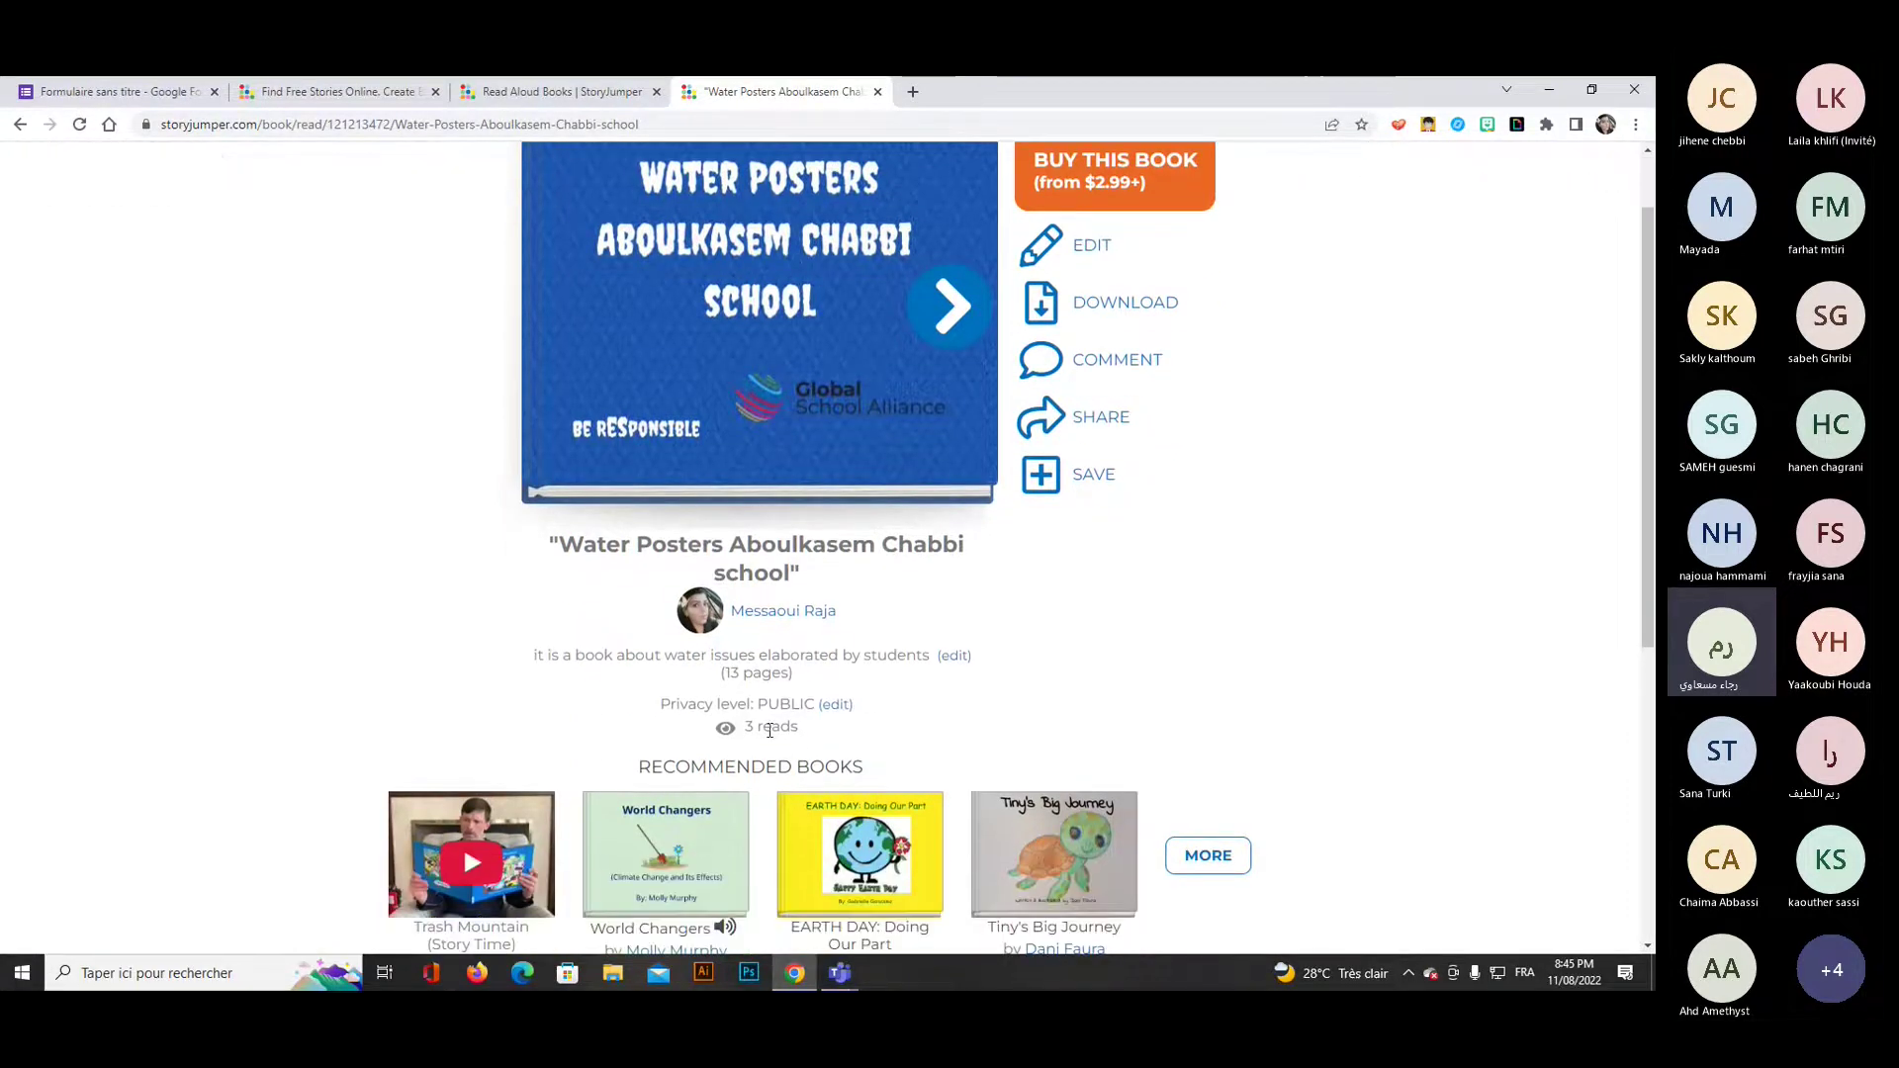
pyautogui.click(835, 705)
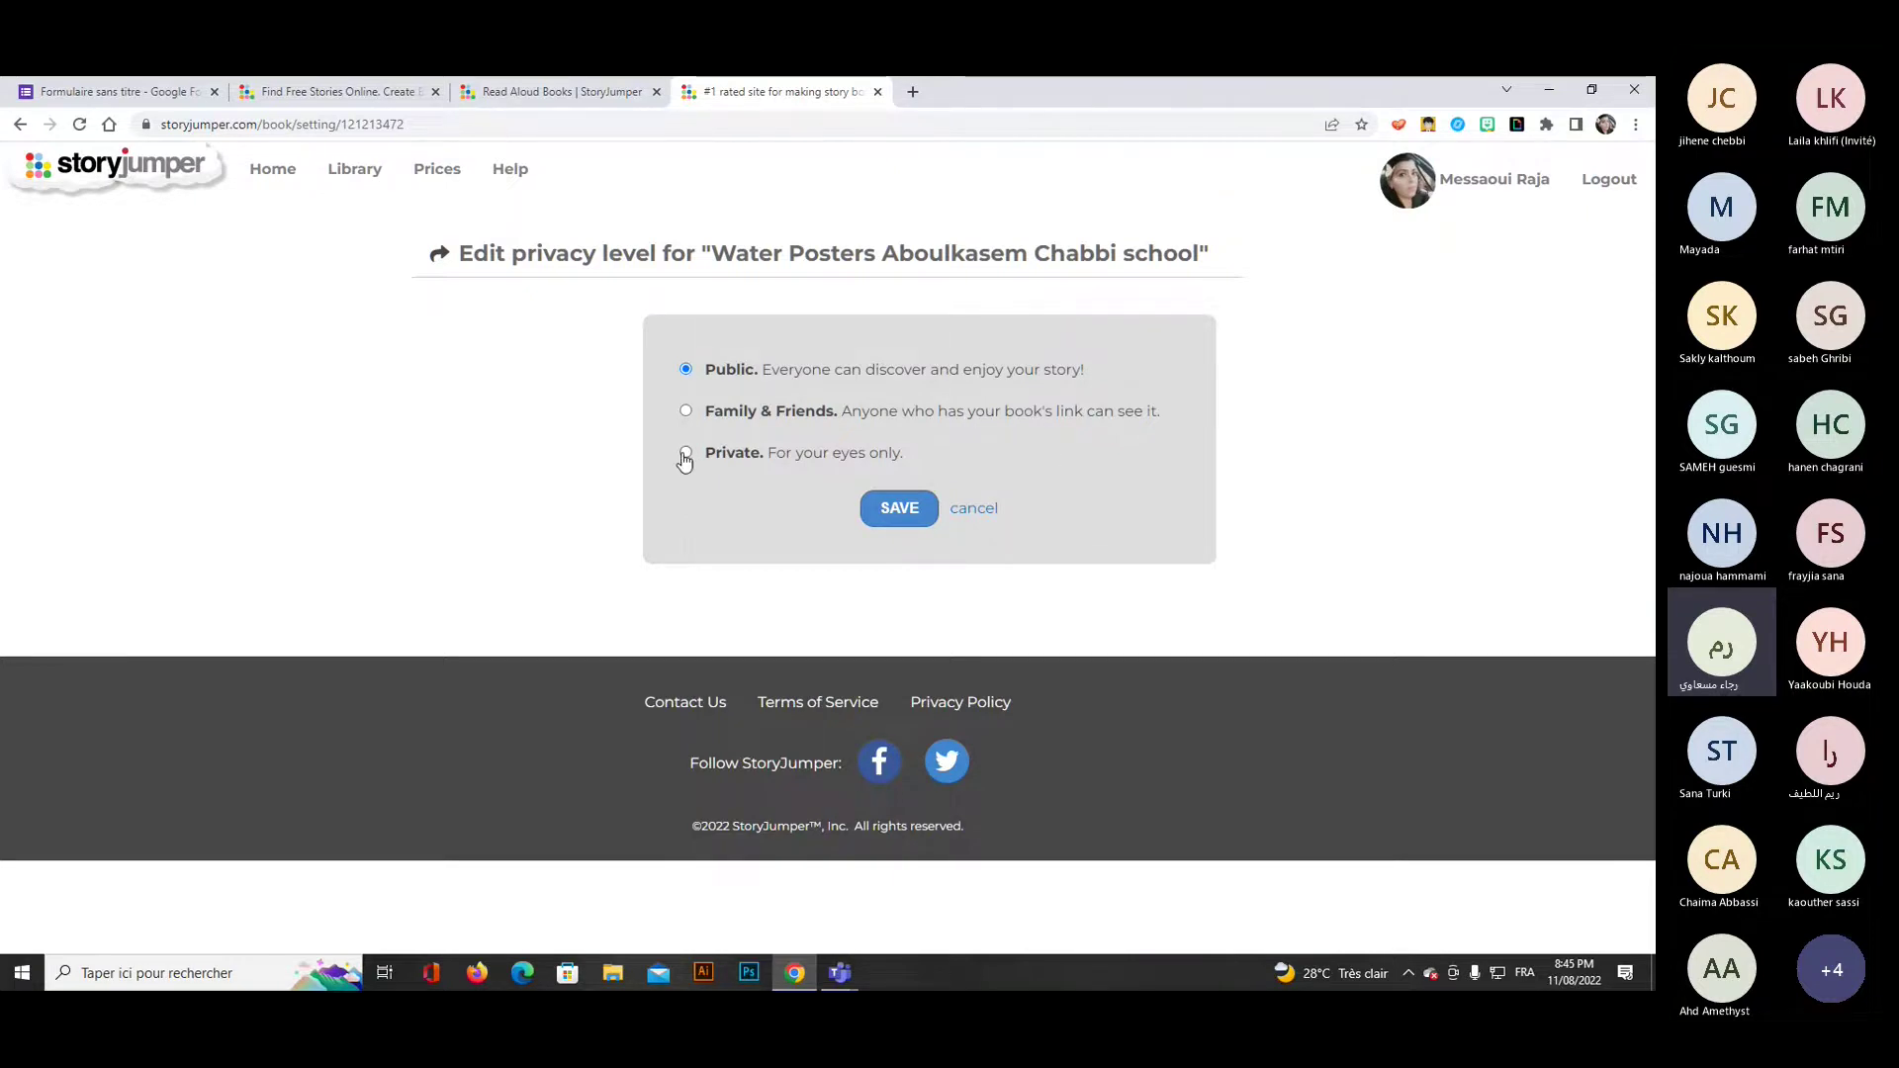
pyautogui.click(928, 514)
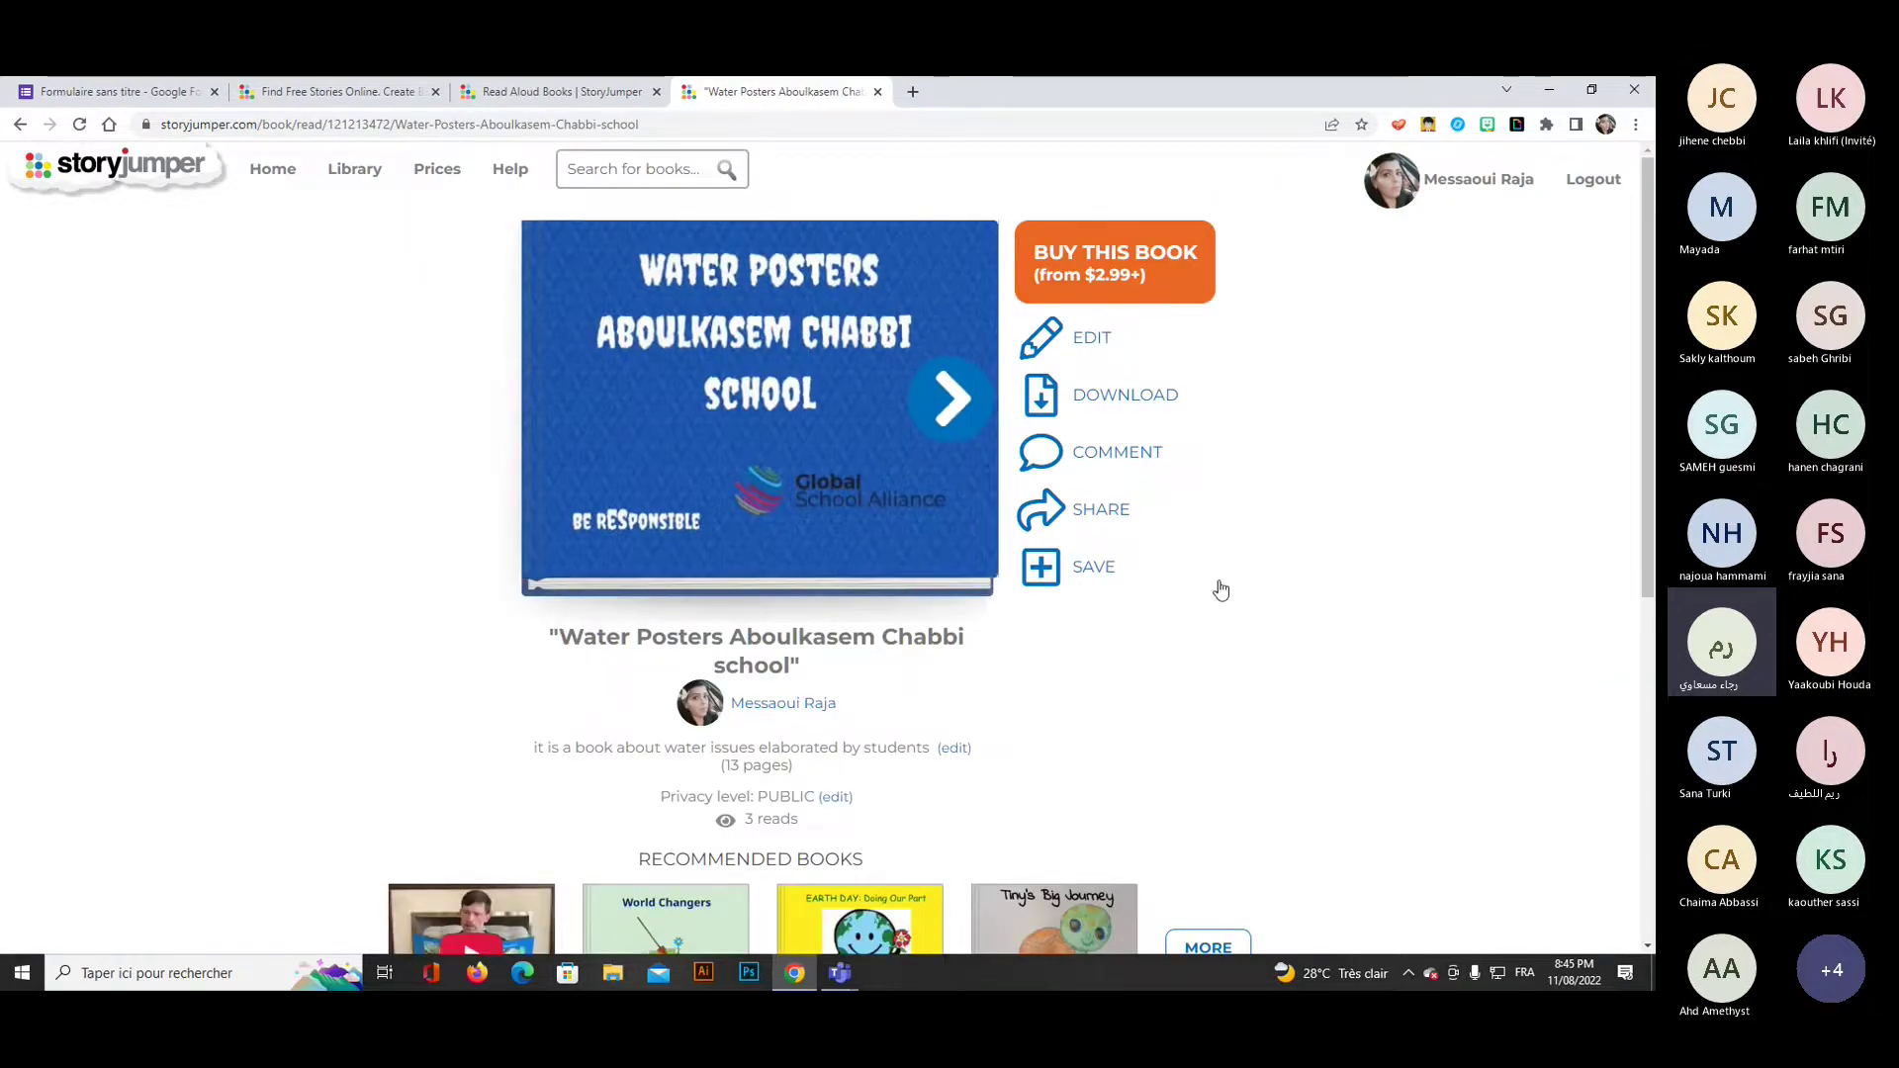
# Review the book's sharing options again and go back to its reading page.
pyautogui.scroll(-1, 1222, 593)
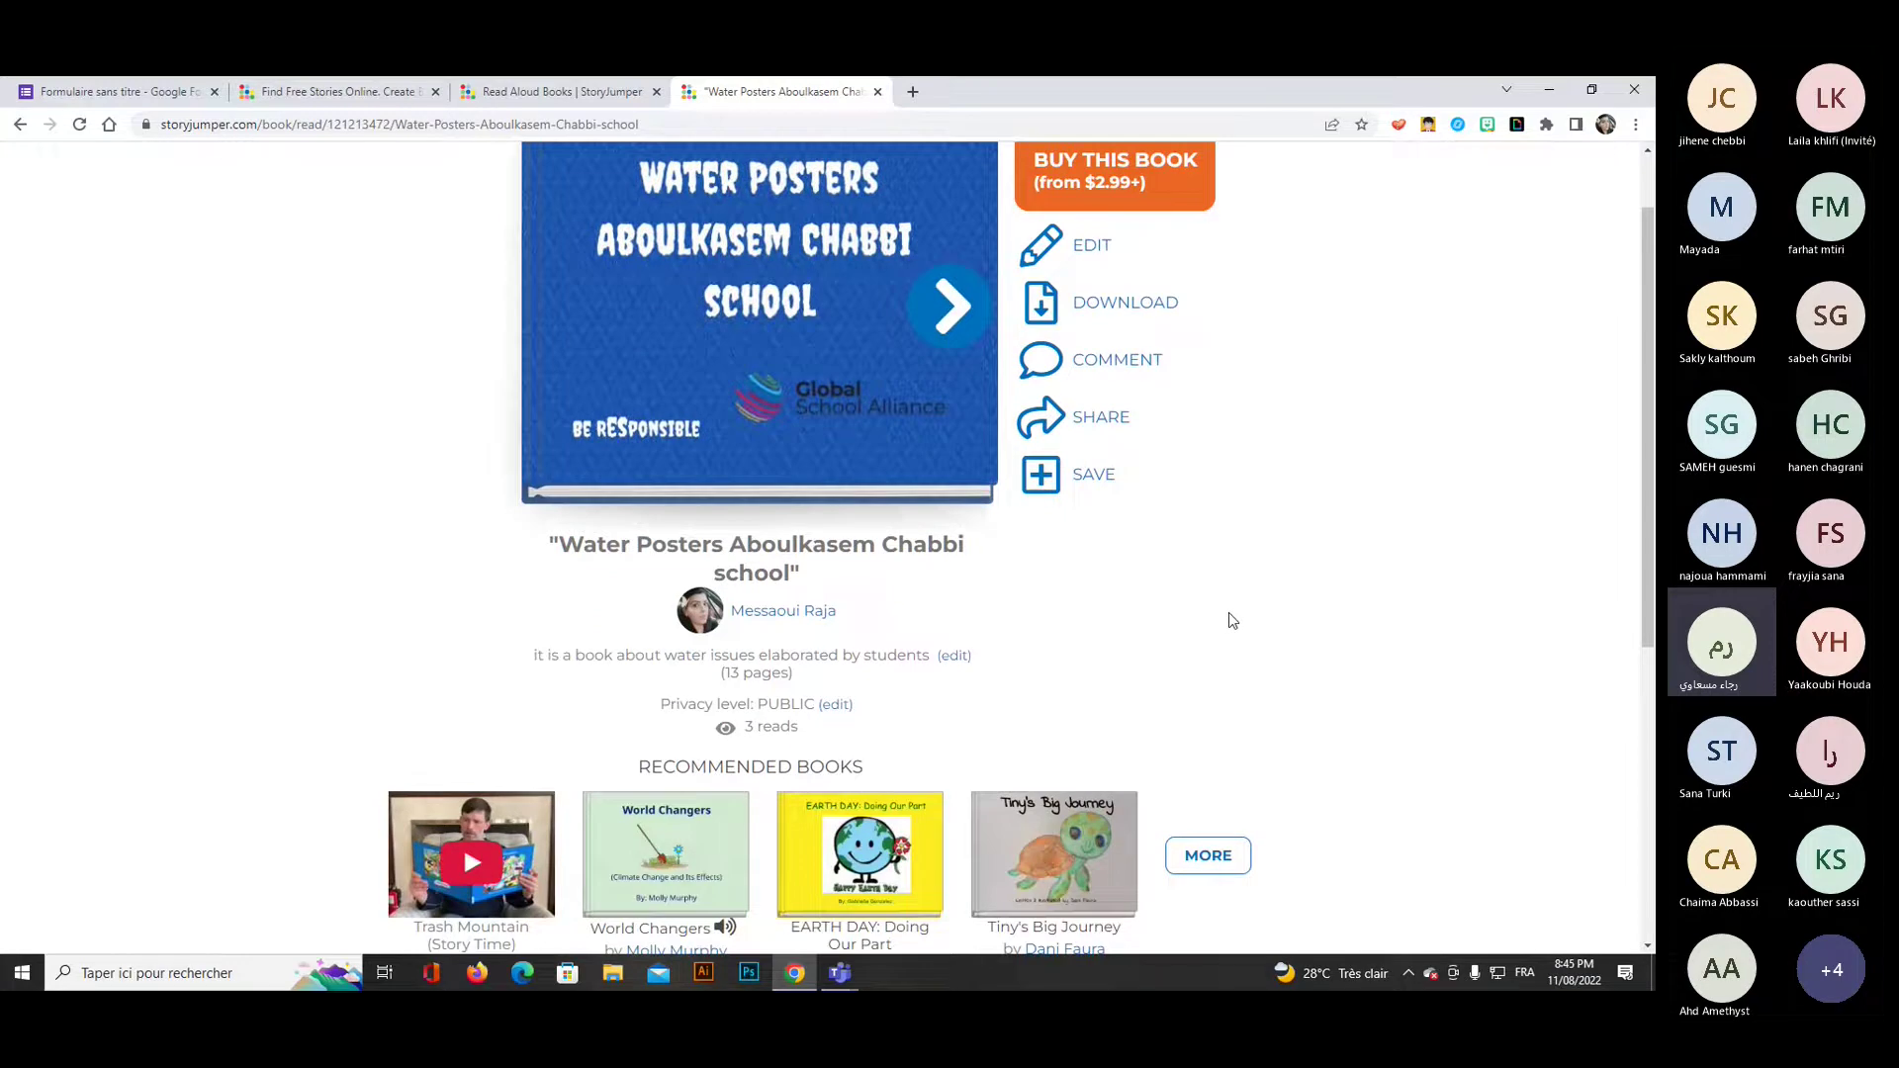
pyautogui.scroll(1, 1237, 629)
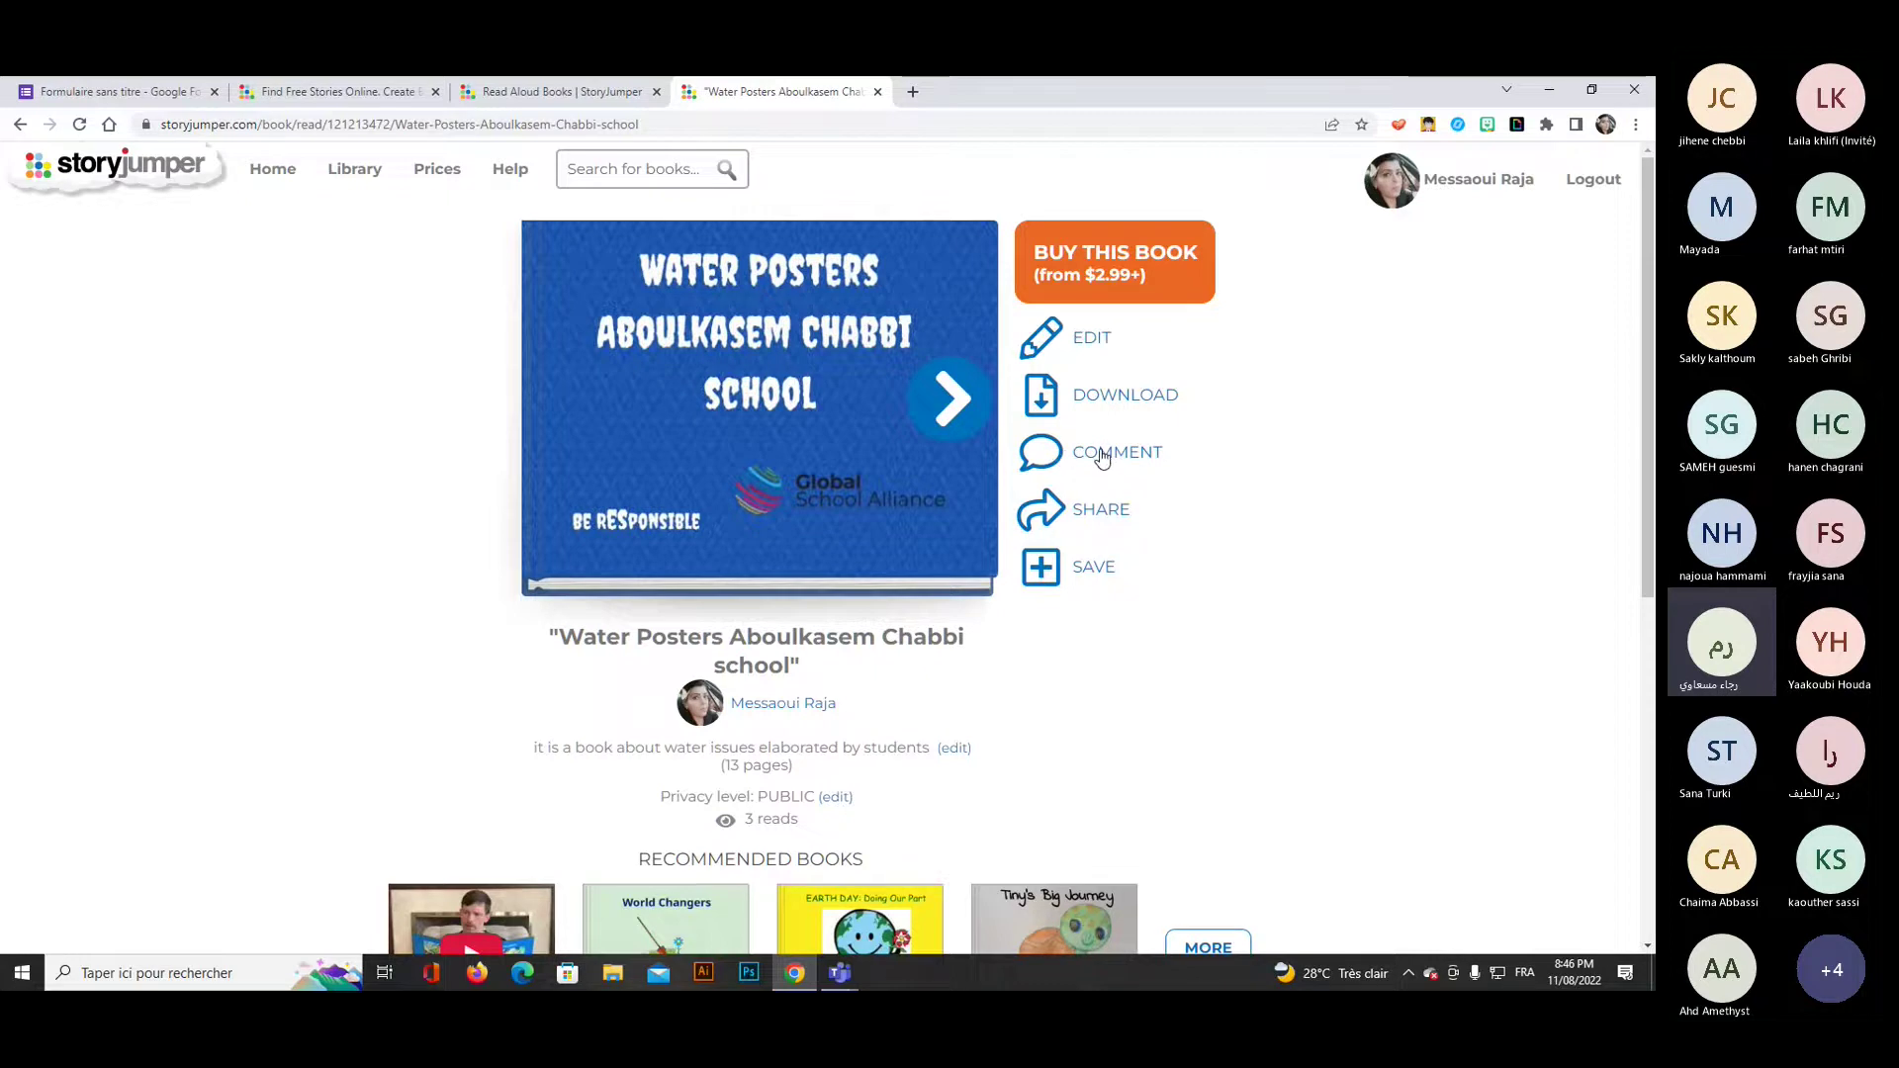
pyautogui.click(1102, 515)
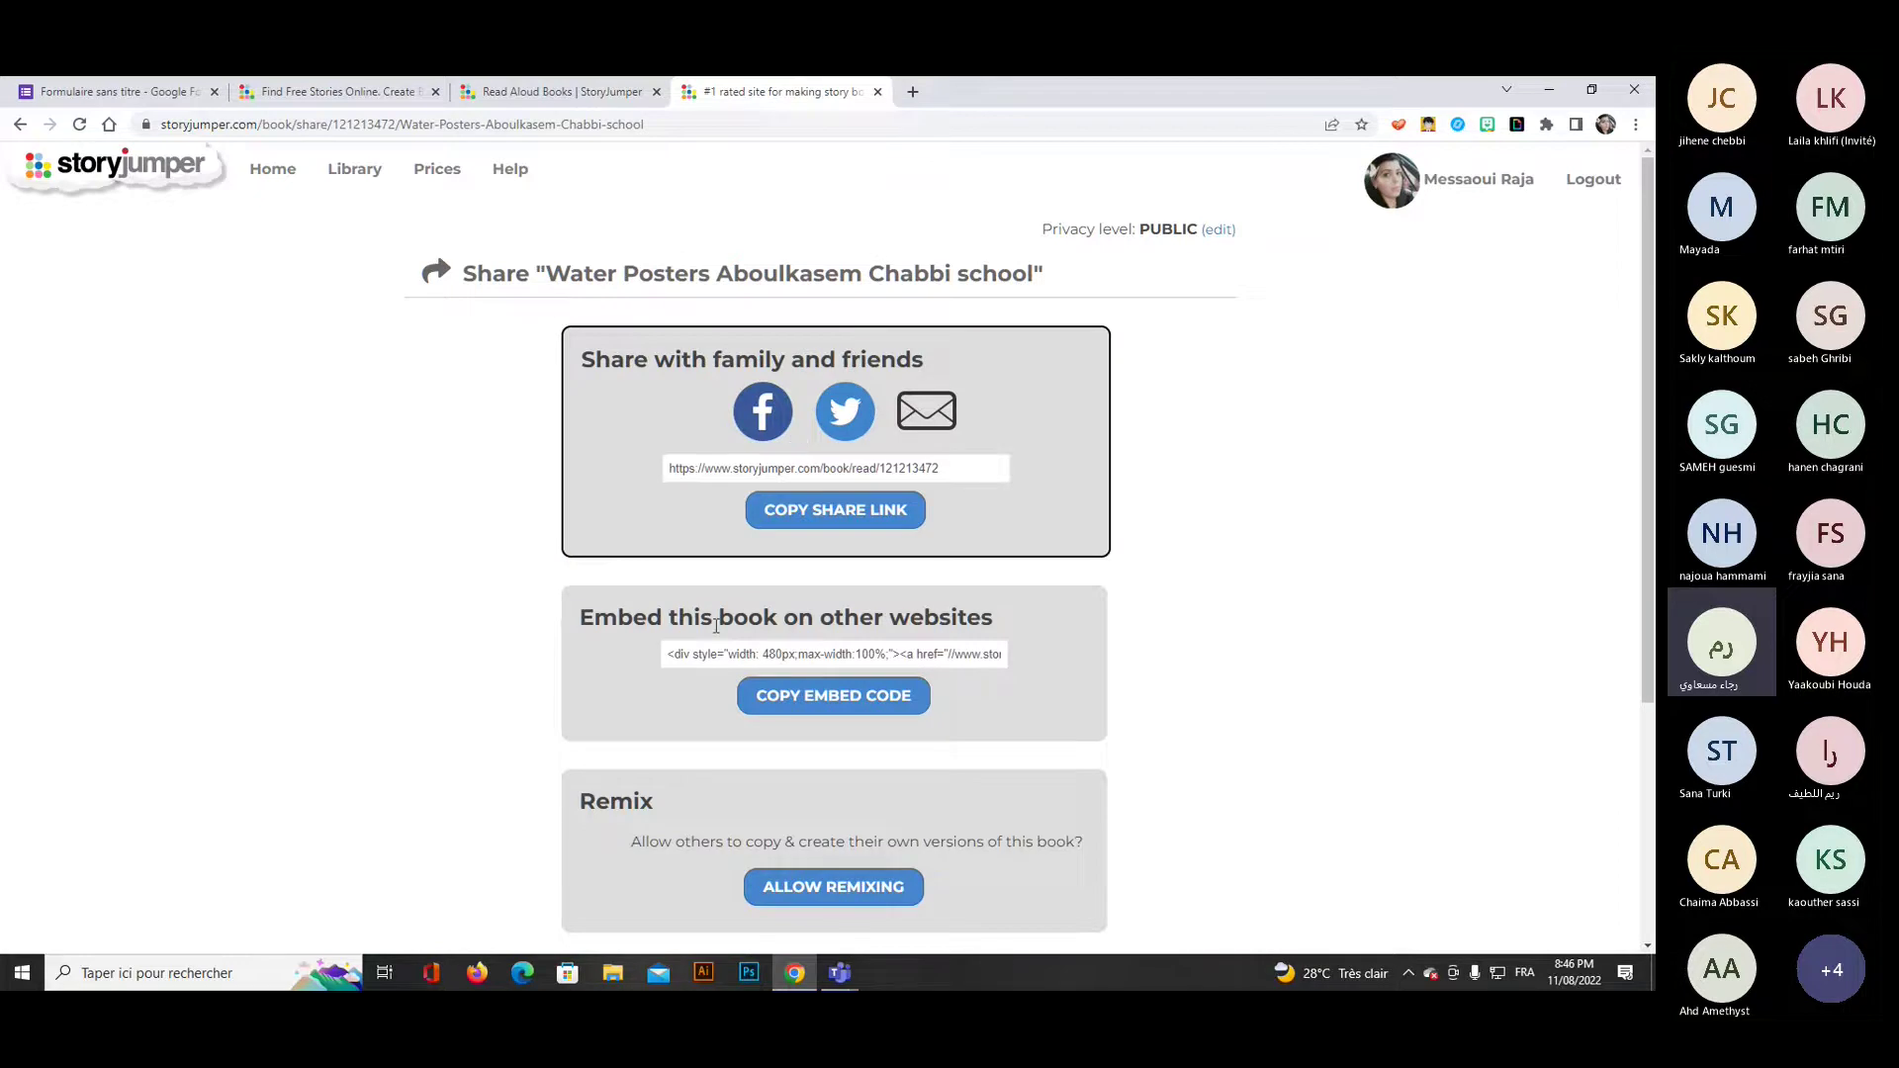
pyautogui.scroll(-1, 929, 435)
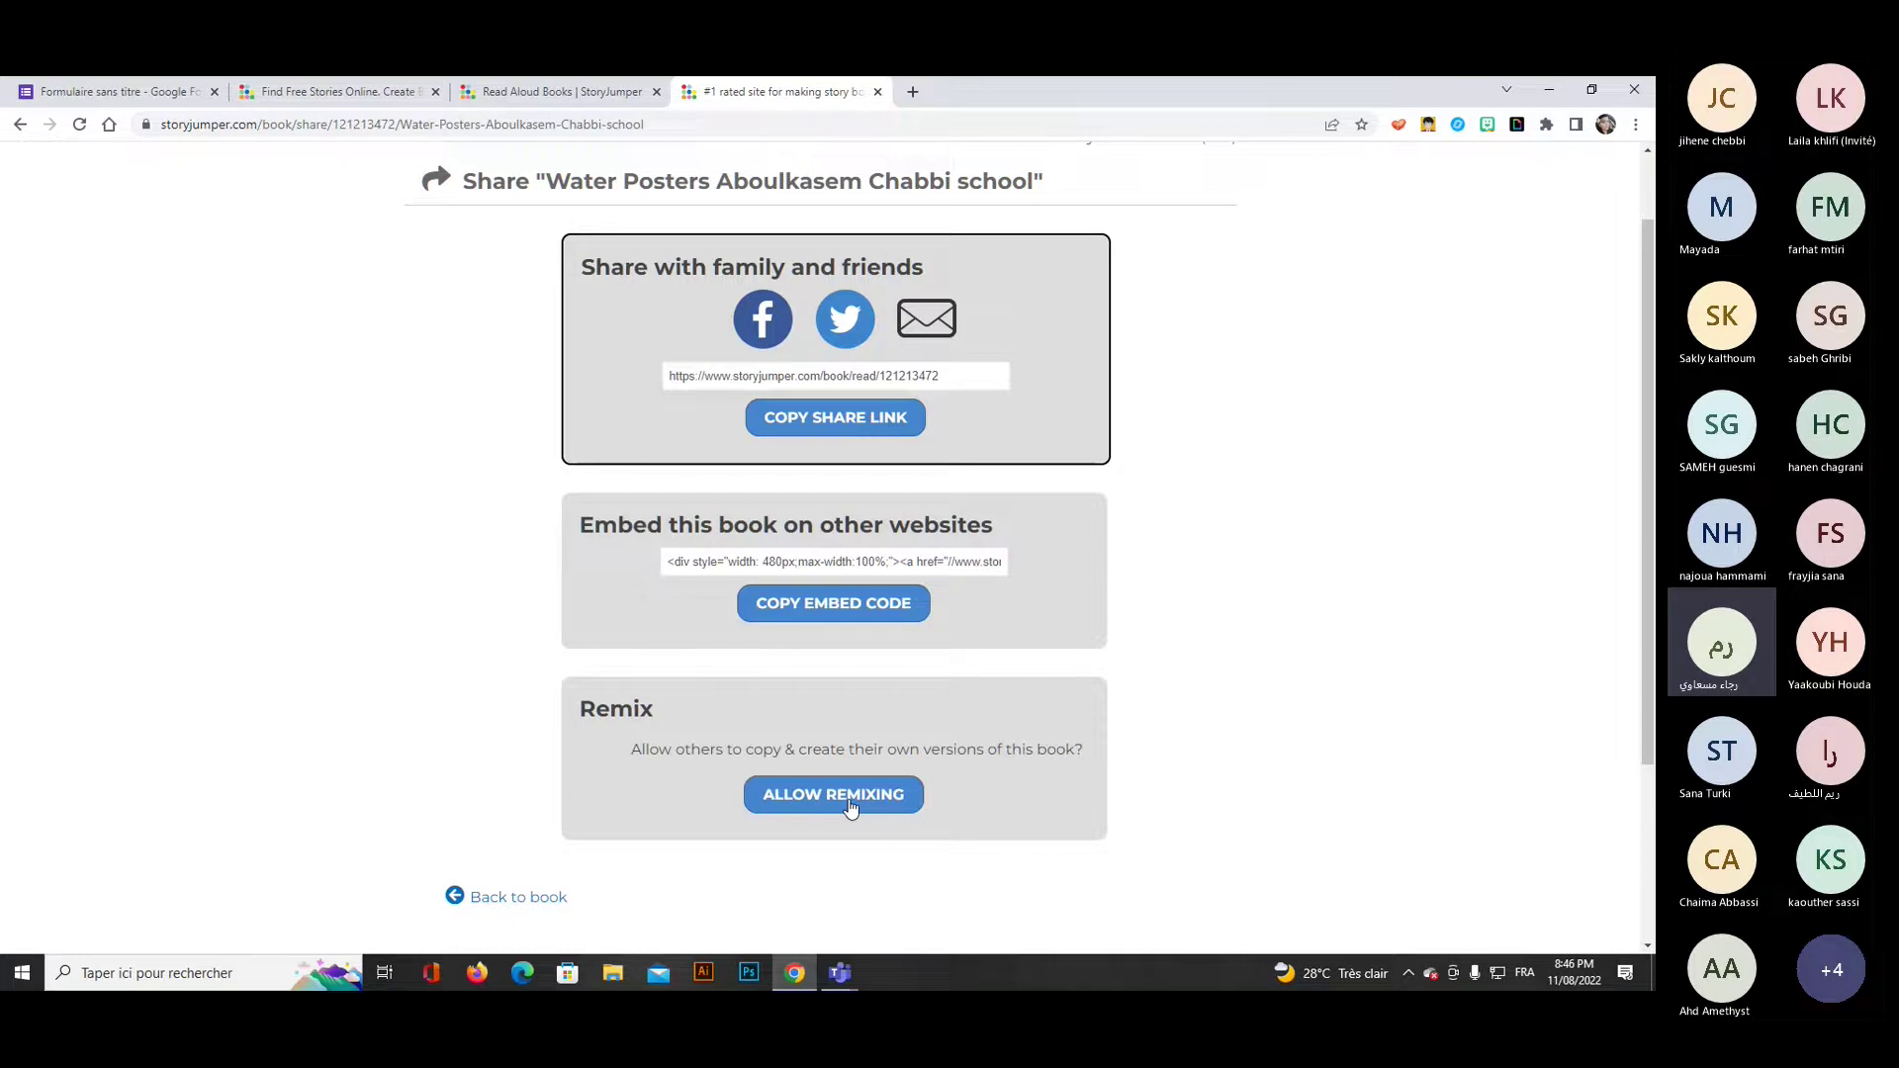
pyautogui.click(849, 807)
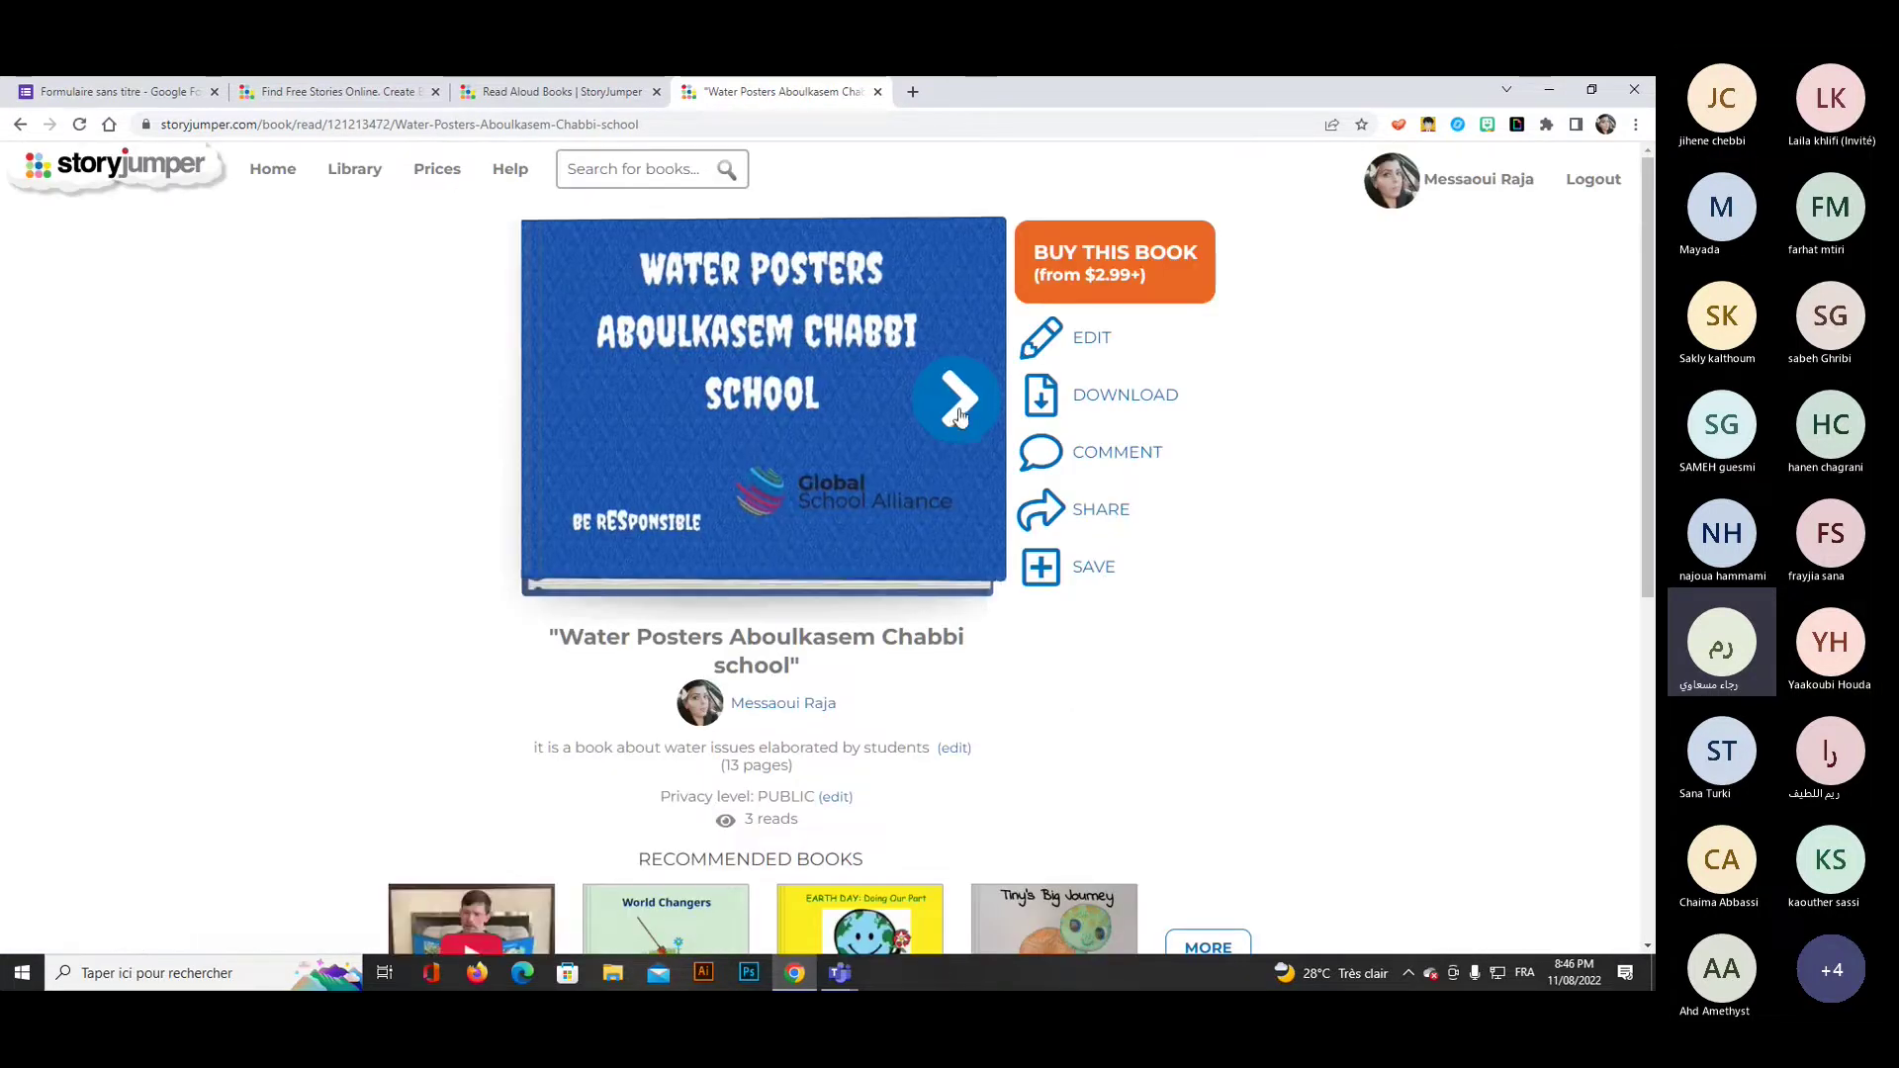
# Flip through the Water Posters spreads to the back cover, rewind, and return to Personal Books.
pyautogui.click(953, 399)
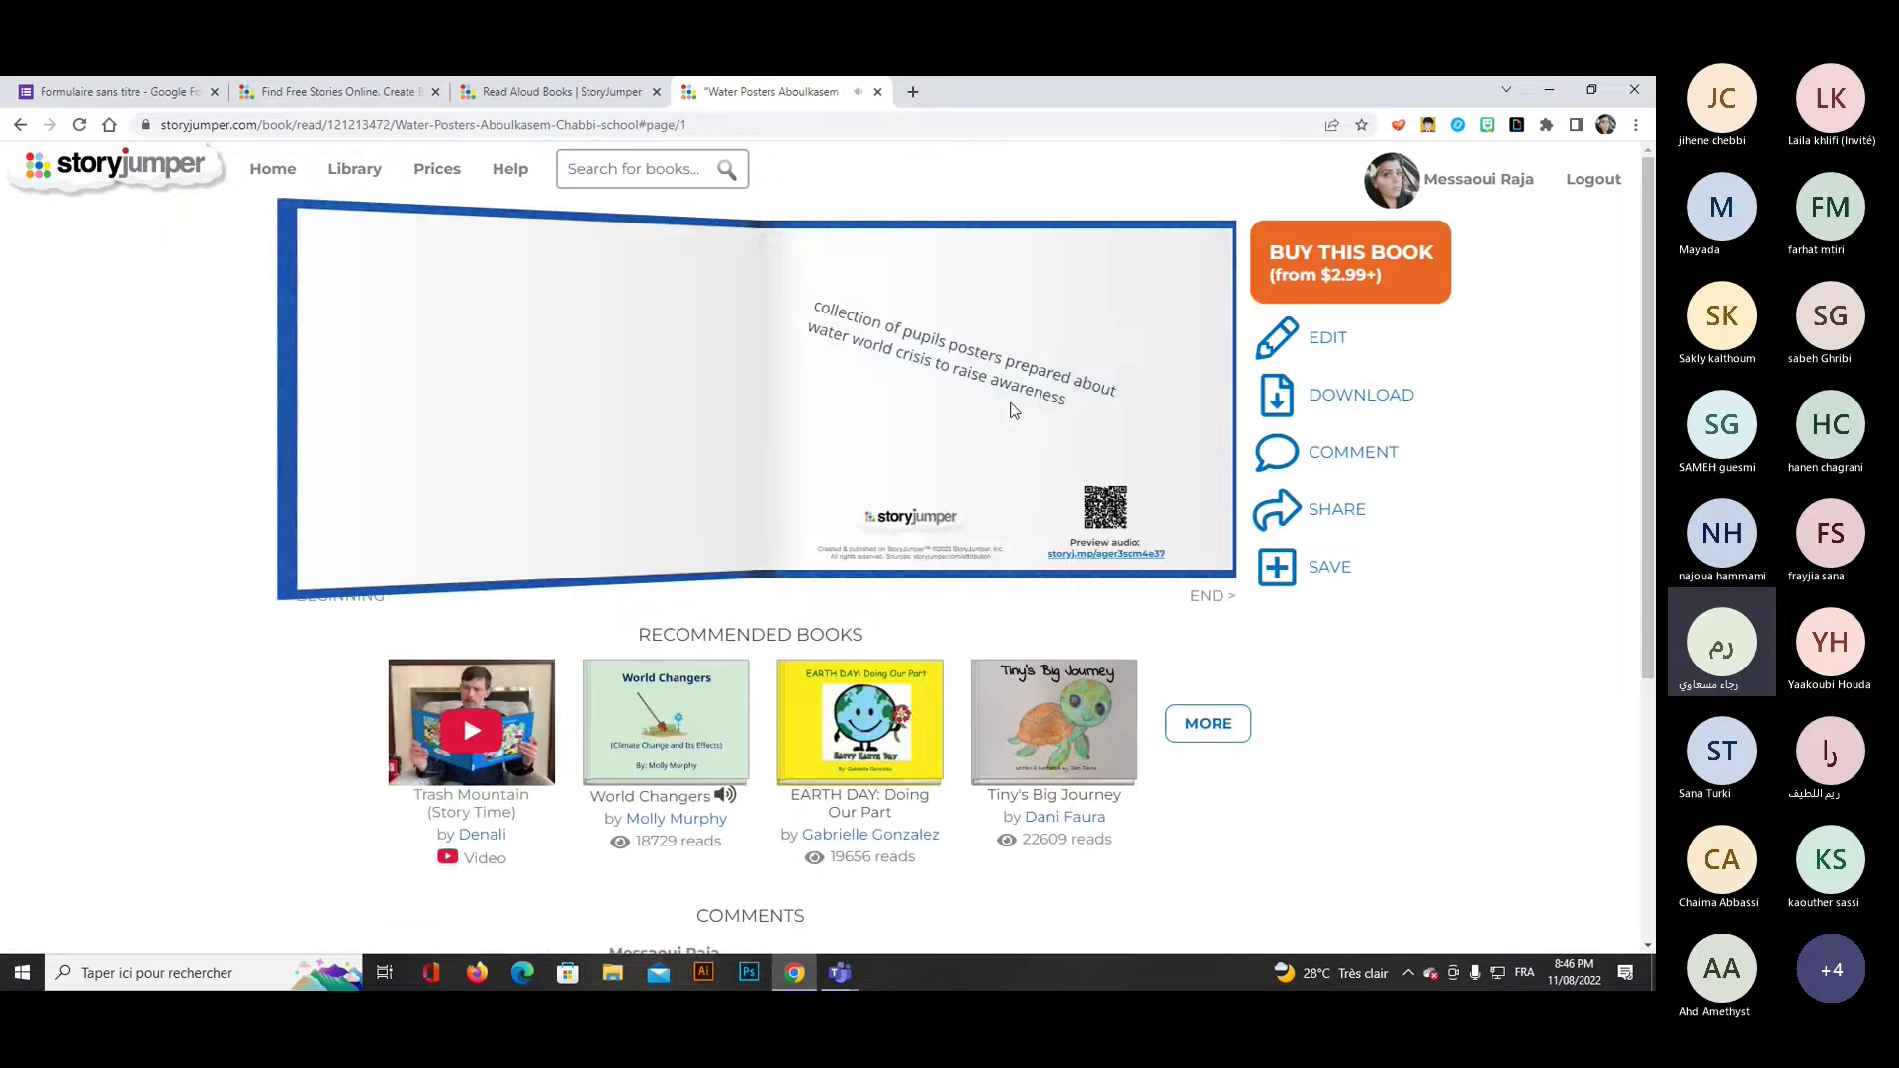
pyautogui.click(1168, 407)
pyautogui.click(1167, 408)
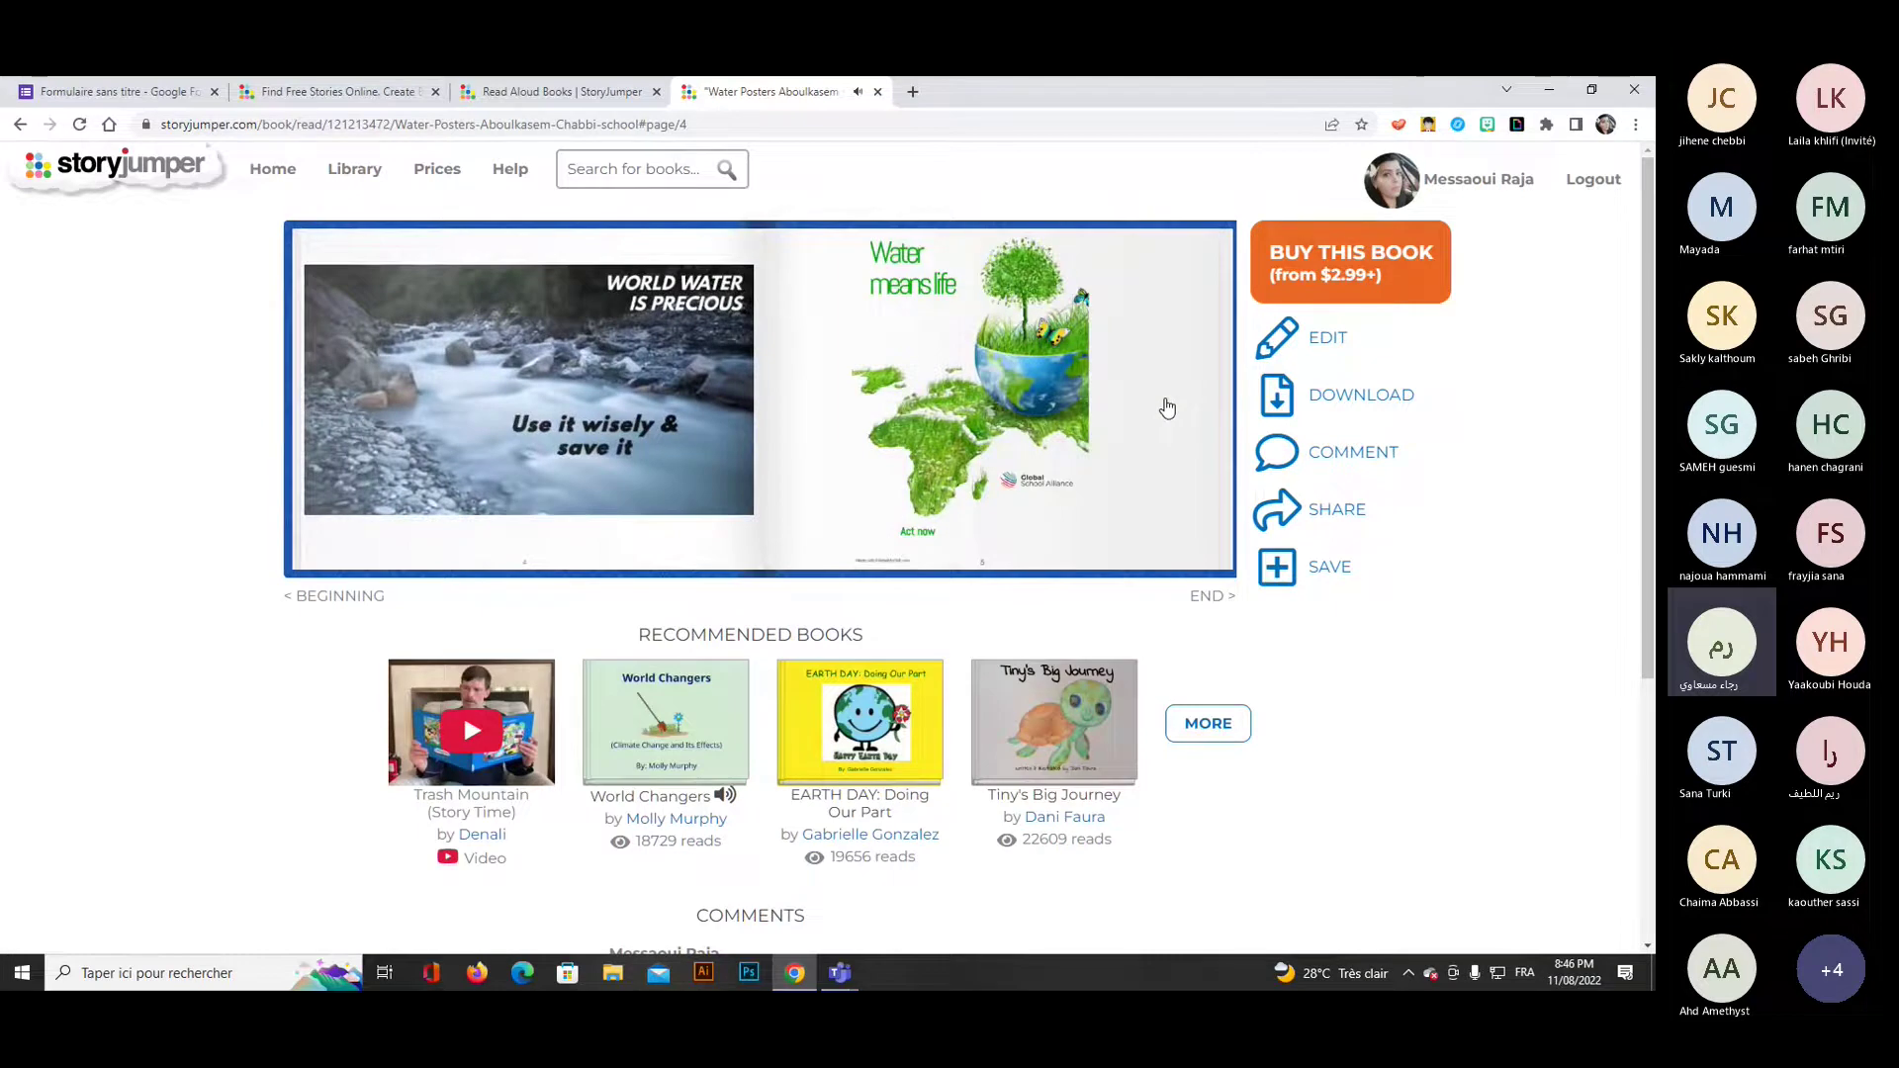
pyautogui.click(1167, 408)
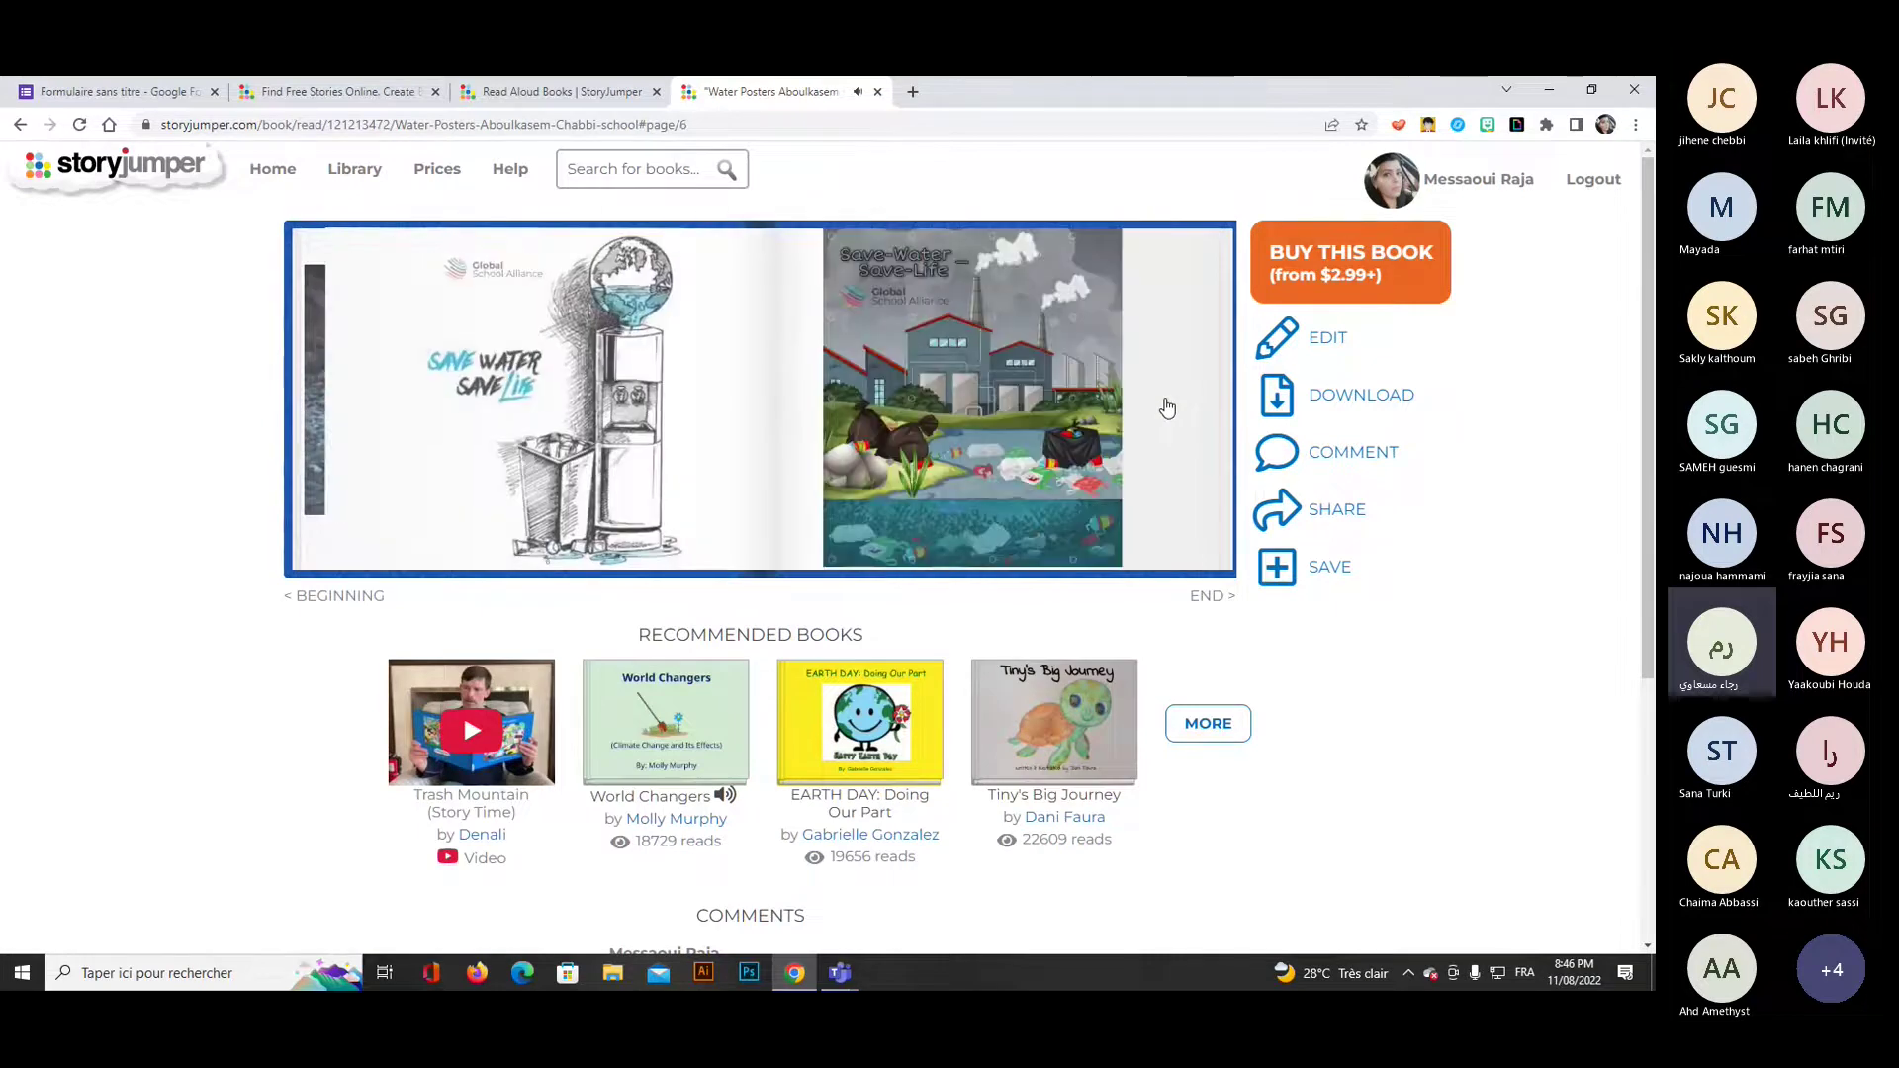
pyautogui.click(1167, 407)
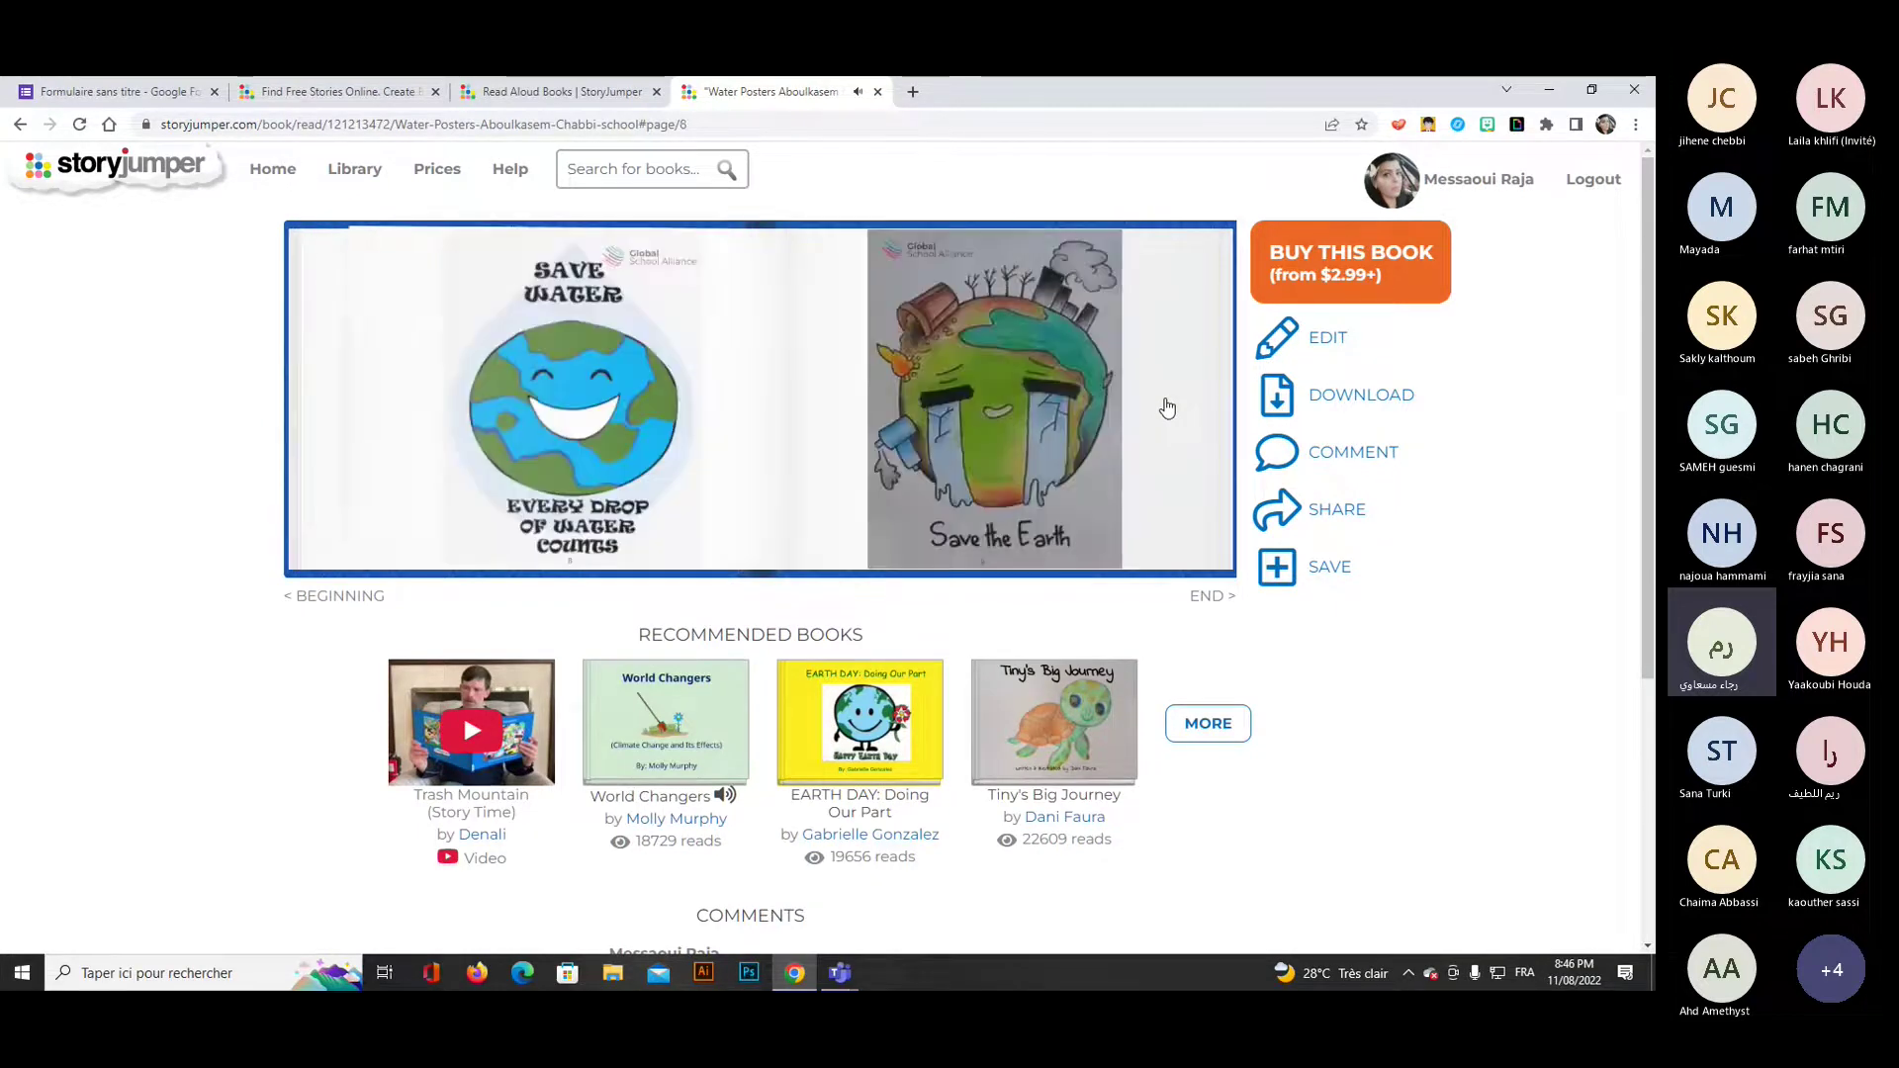
pyautogui.click(1167, 408)
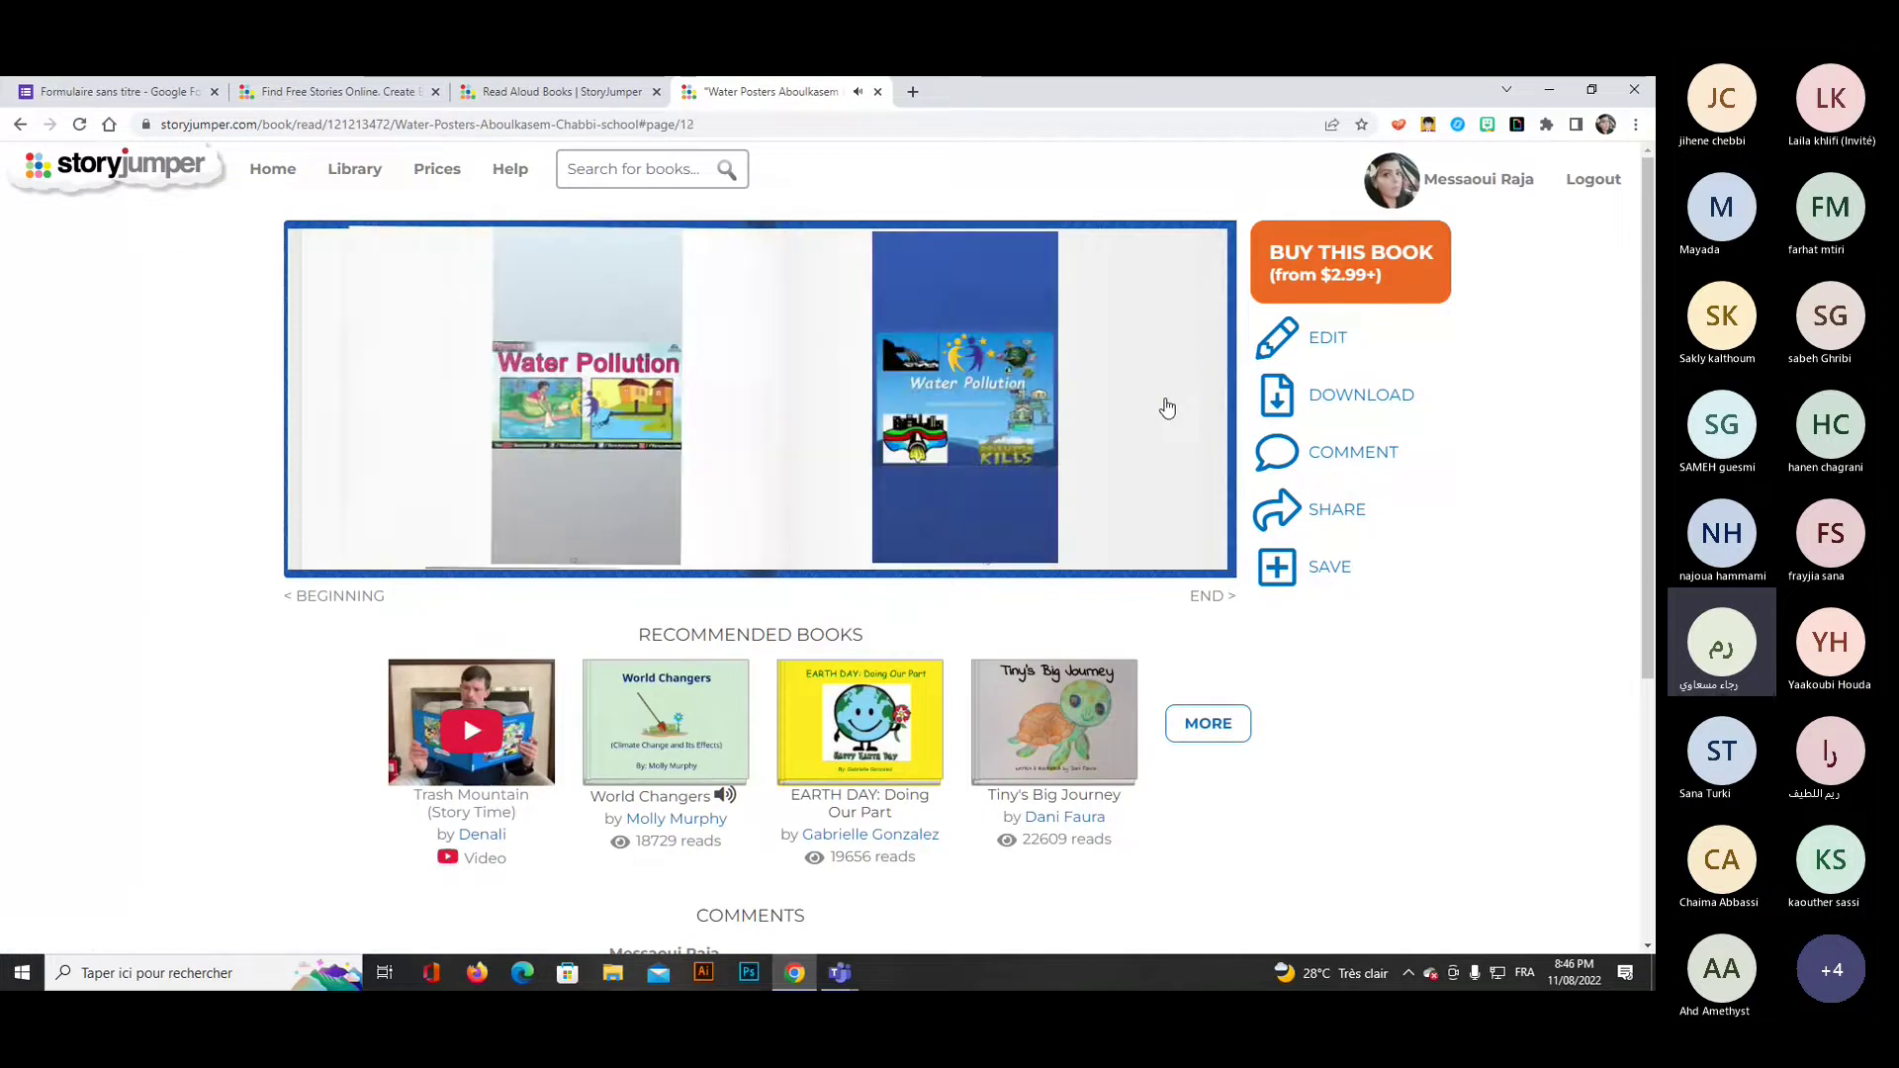
pyautogui.click(315, 599)
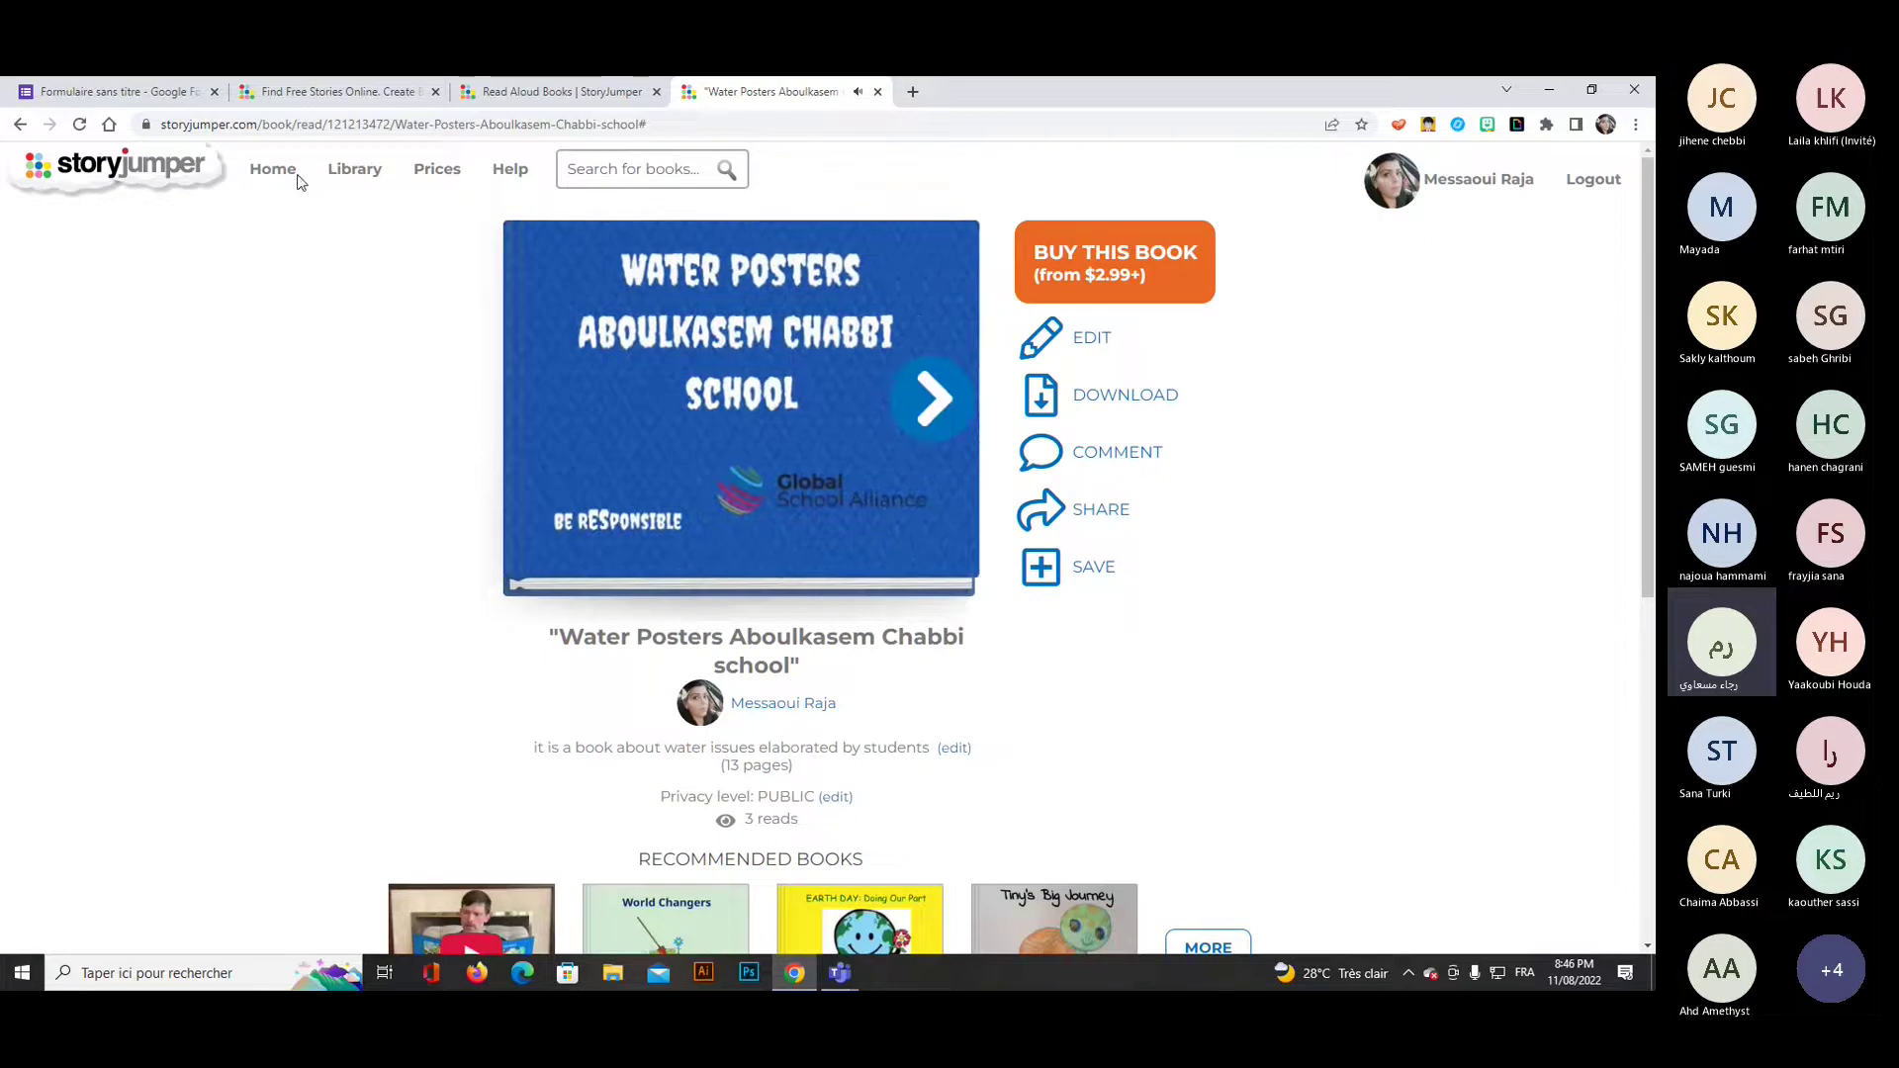
pyautogui.click(273, 170)
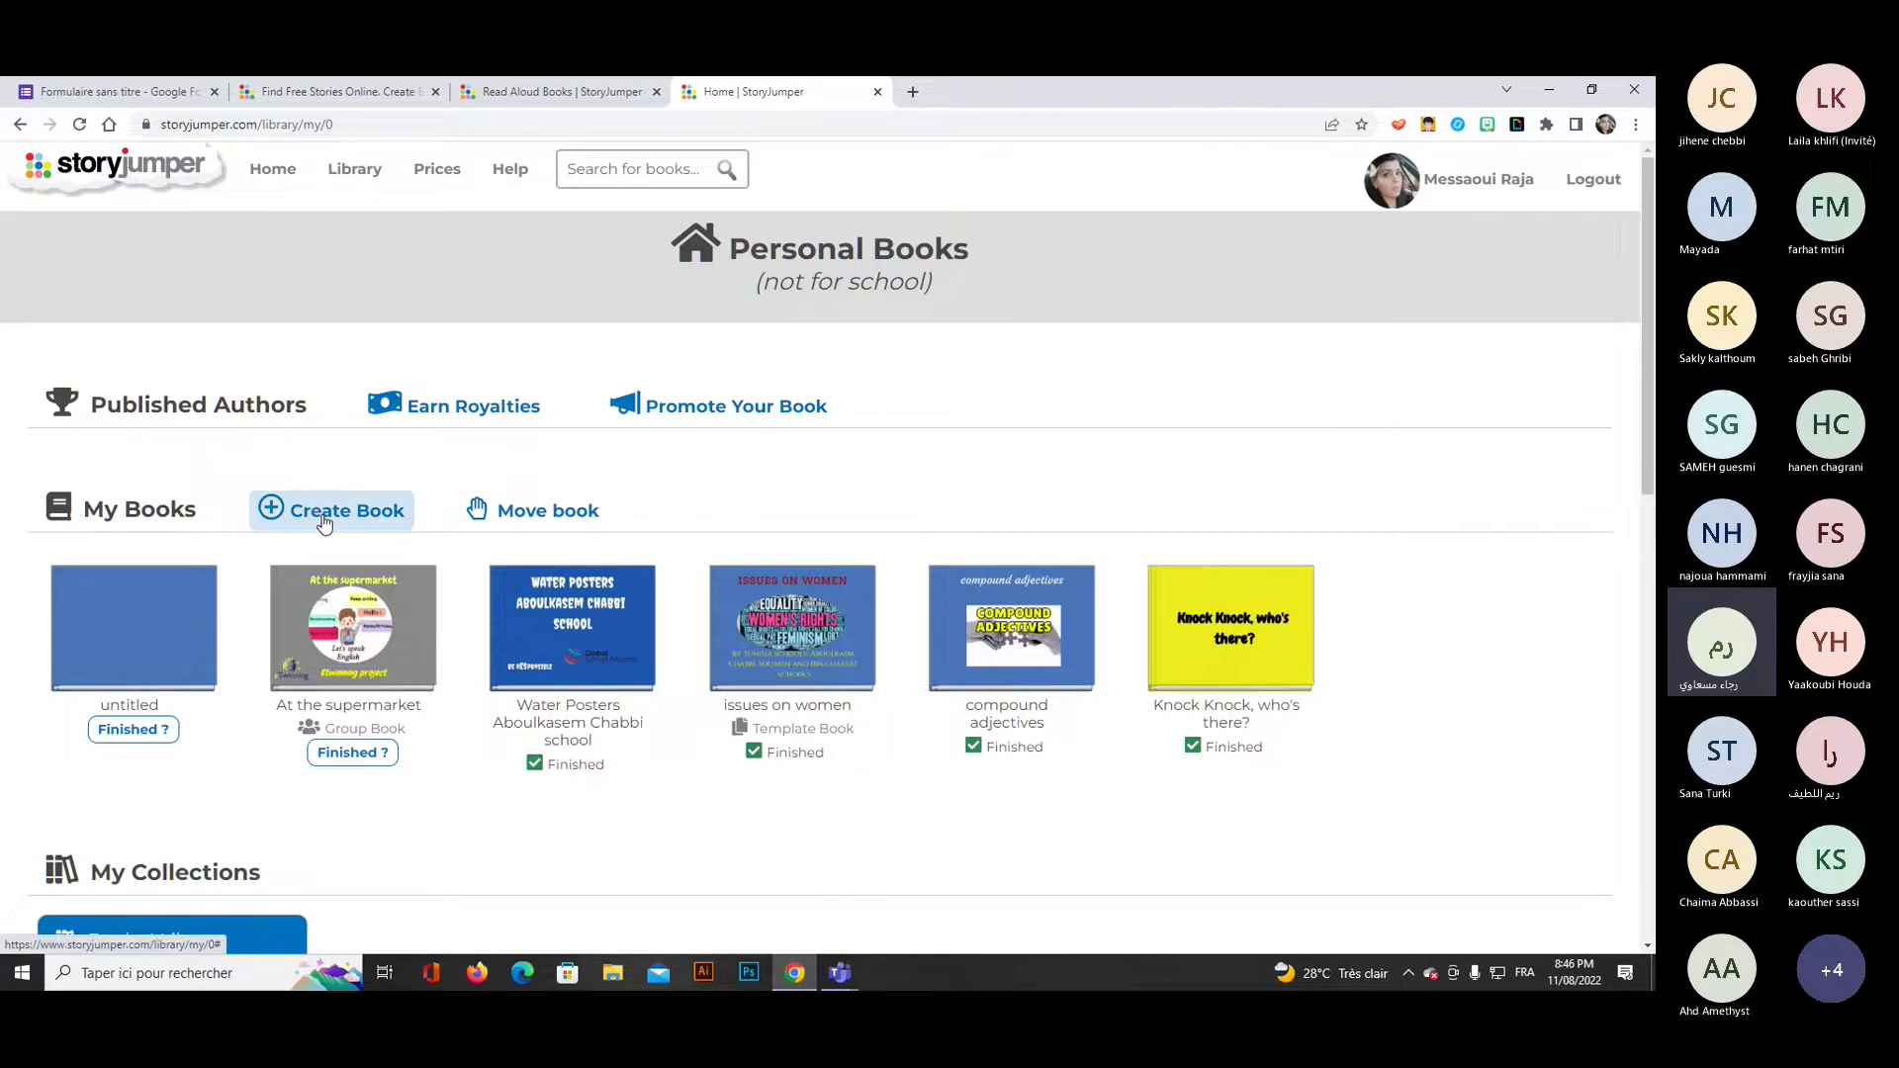
# Start a new book and open the ABC's of template in a separate browser tab.
pyautogui.click(323, 522)
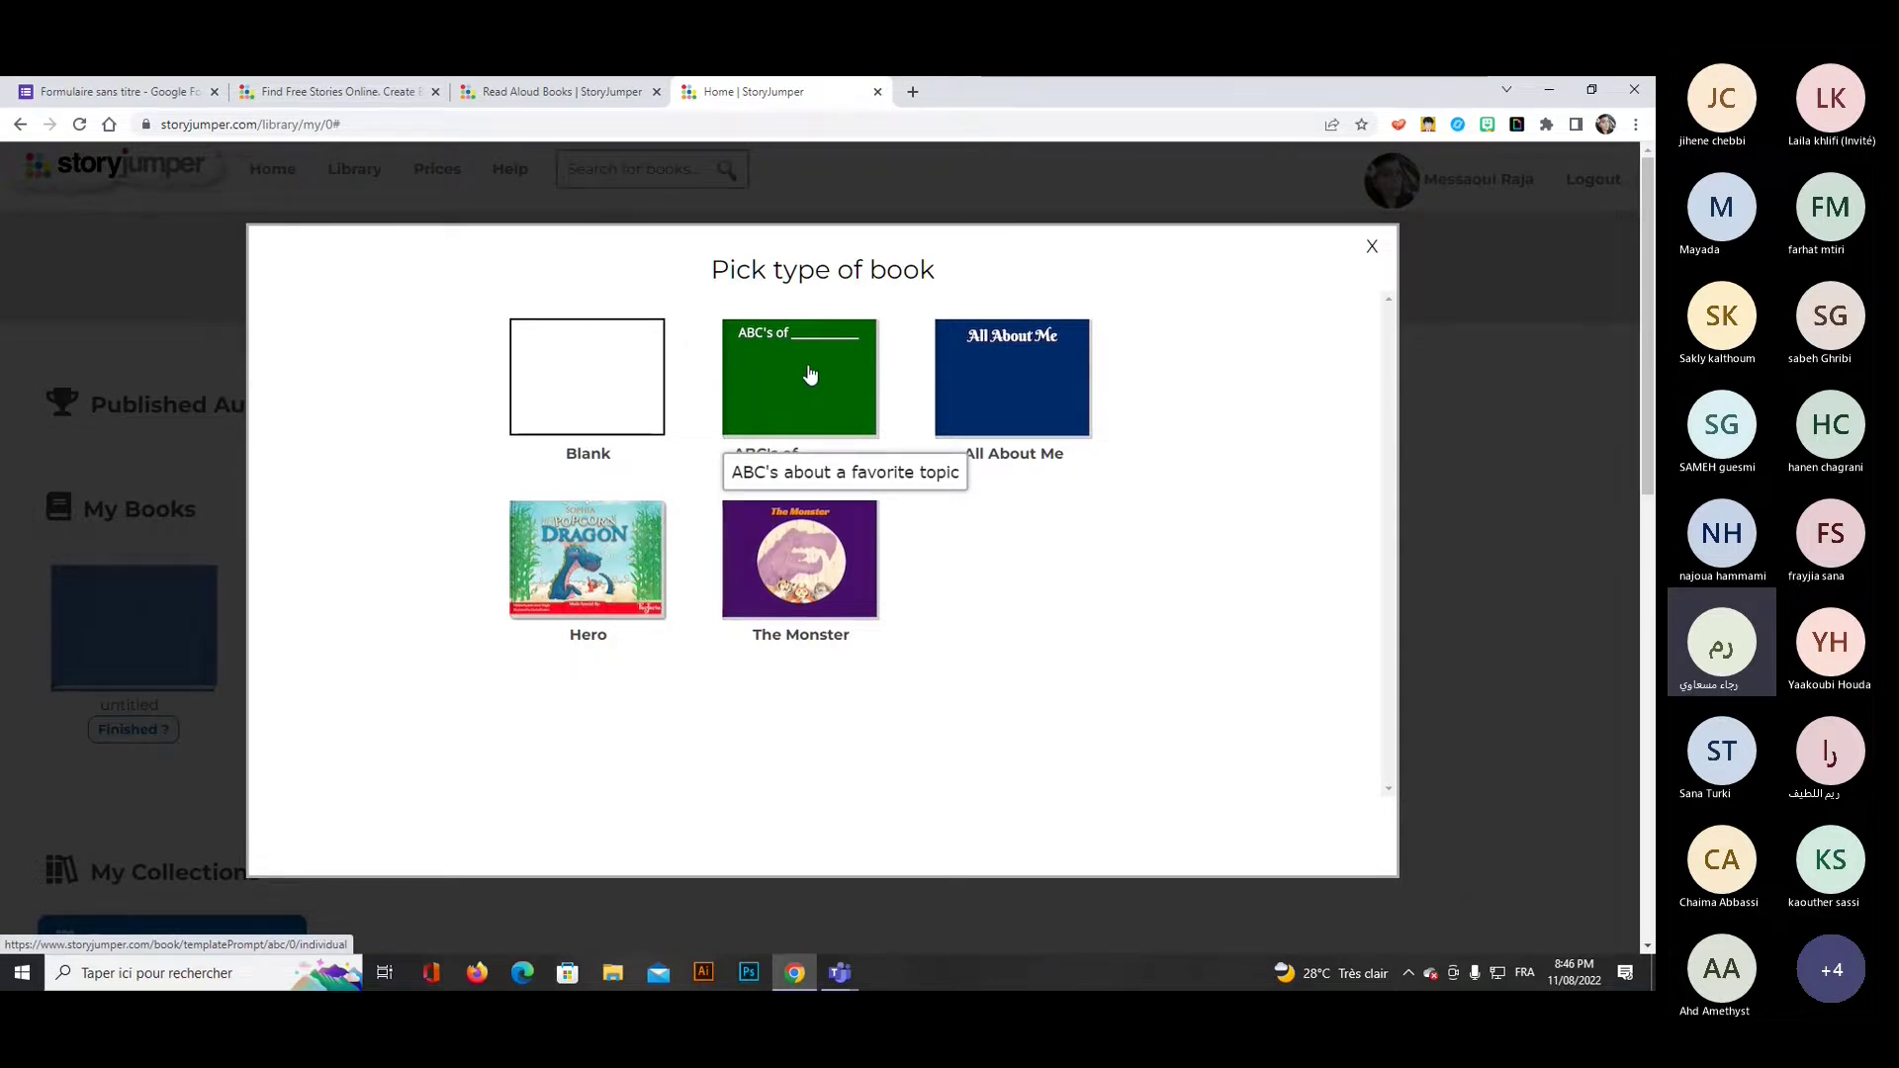
pyautogui.click(1017, 368)
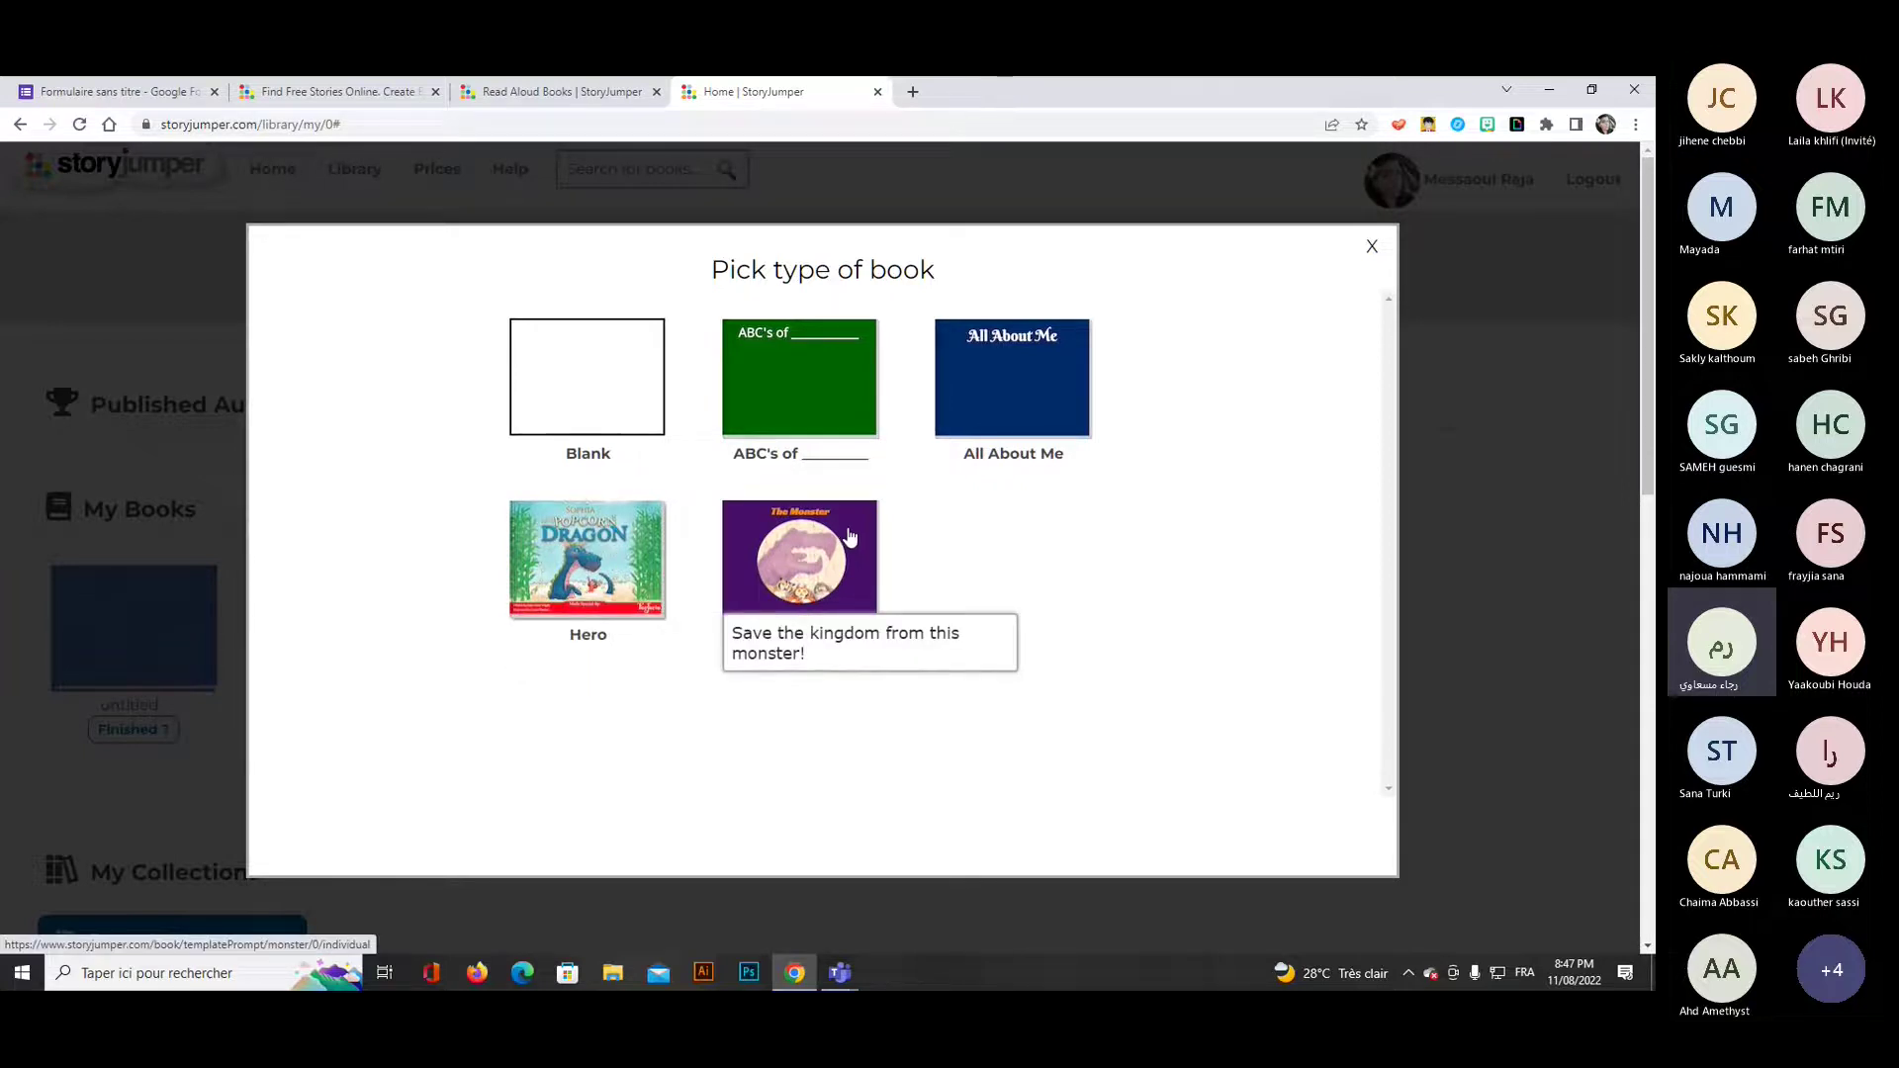
pyautogui.rightClick(808, 383)
pyautogui.click(856, 387)
pyautogui.click(999, 81)
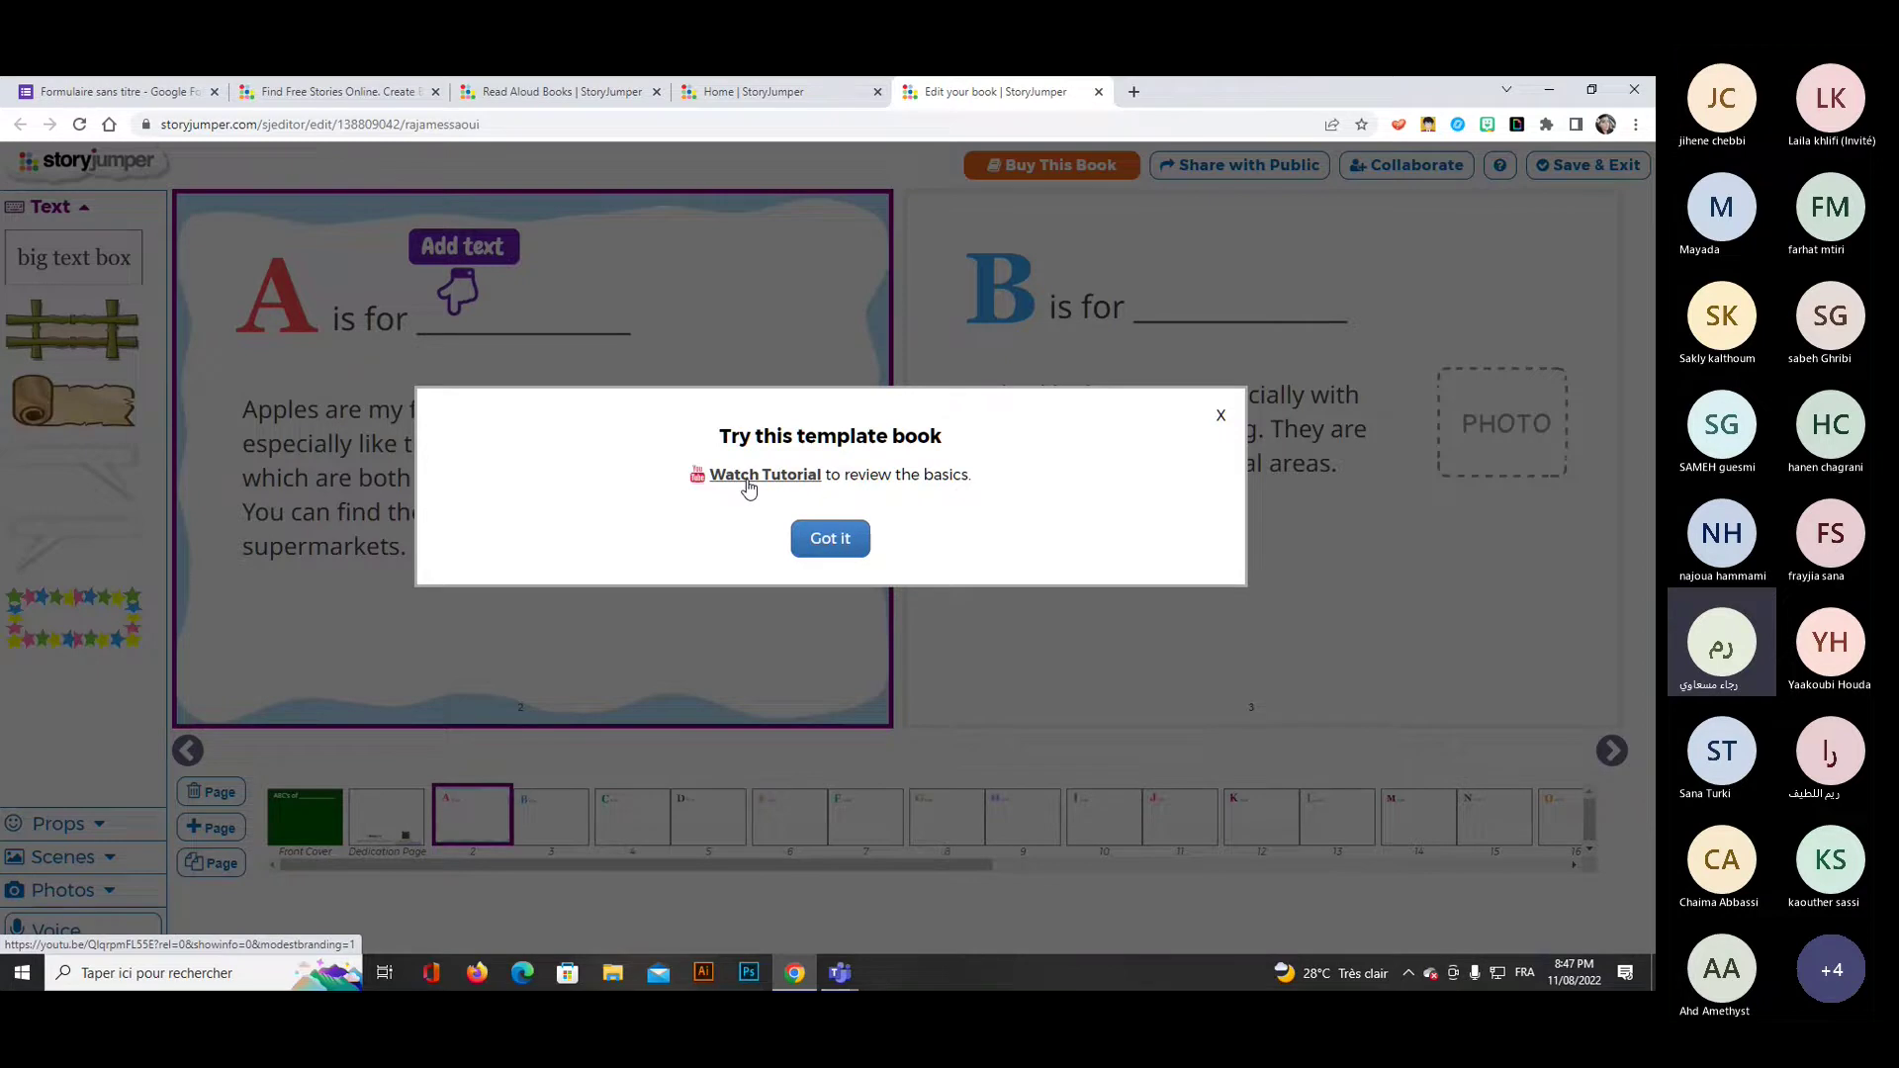
# Dismiss the ABC's template notice, close its tab, and open All About Me in a new tab.
pyautogui.click(844, 544)
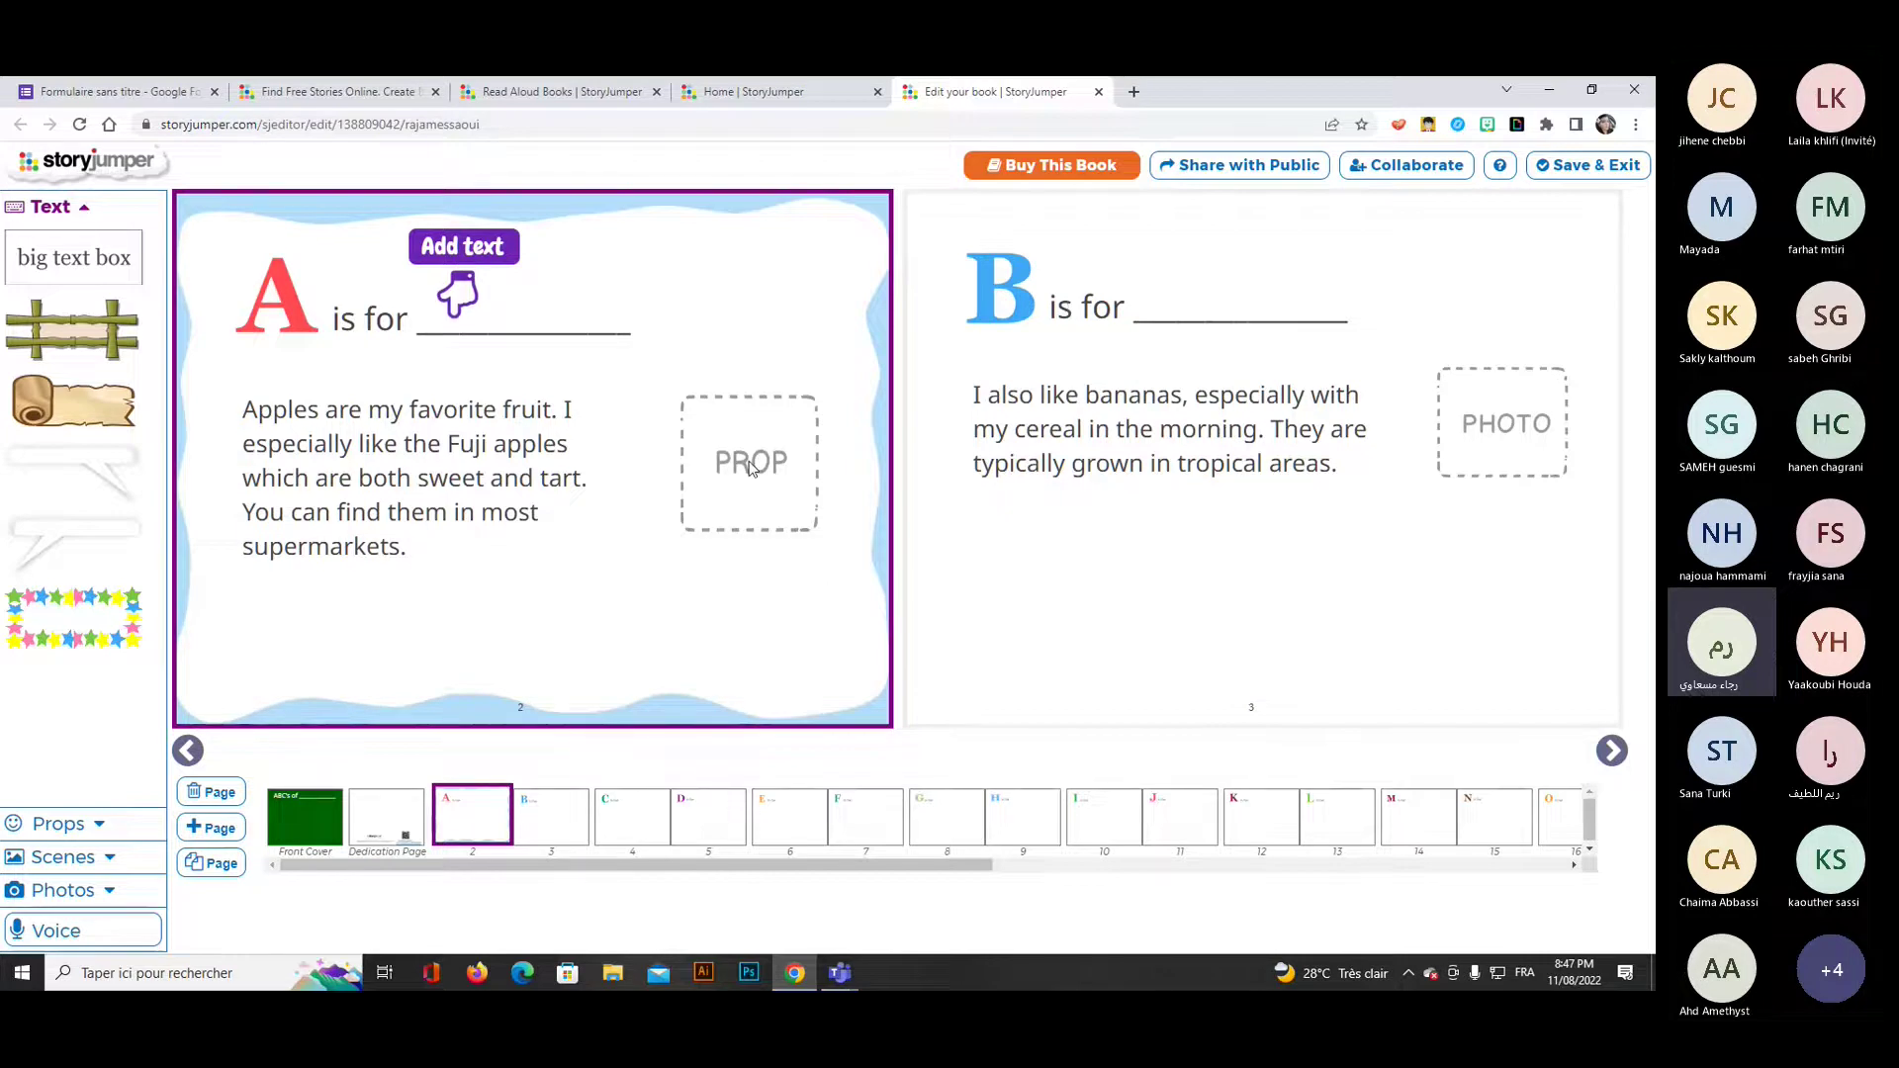
pyautogui.click(1099, 91)
pyautogui.rightClick(977, 399)
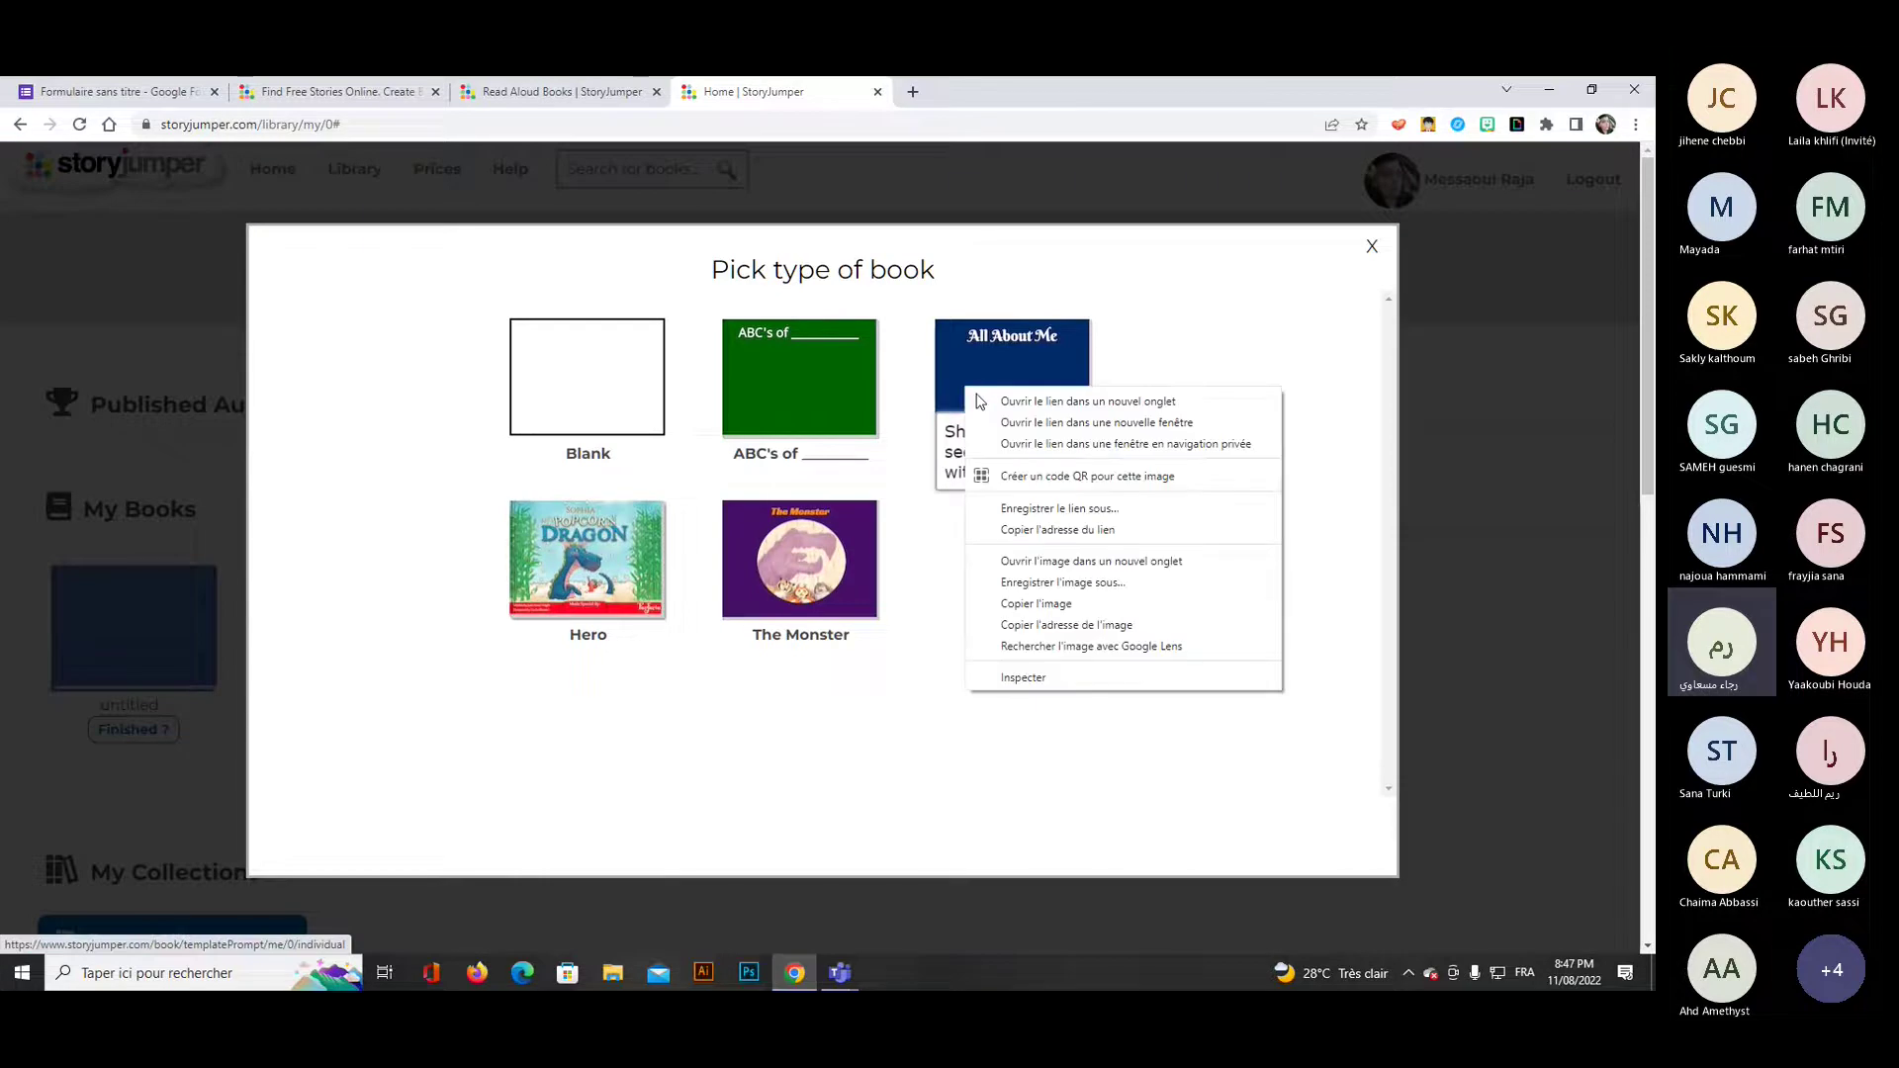
pyautogui.press('Escape')
pyautogui.click(1018, 412)
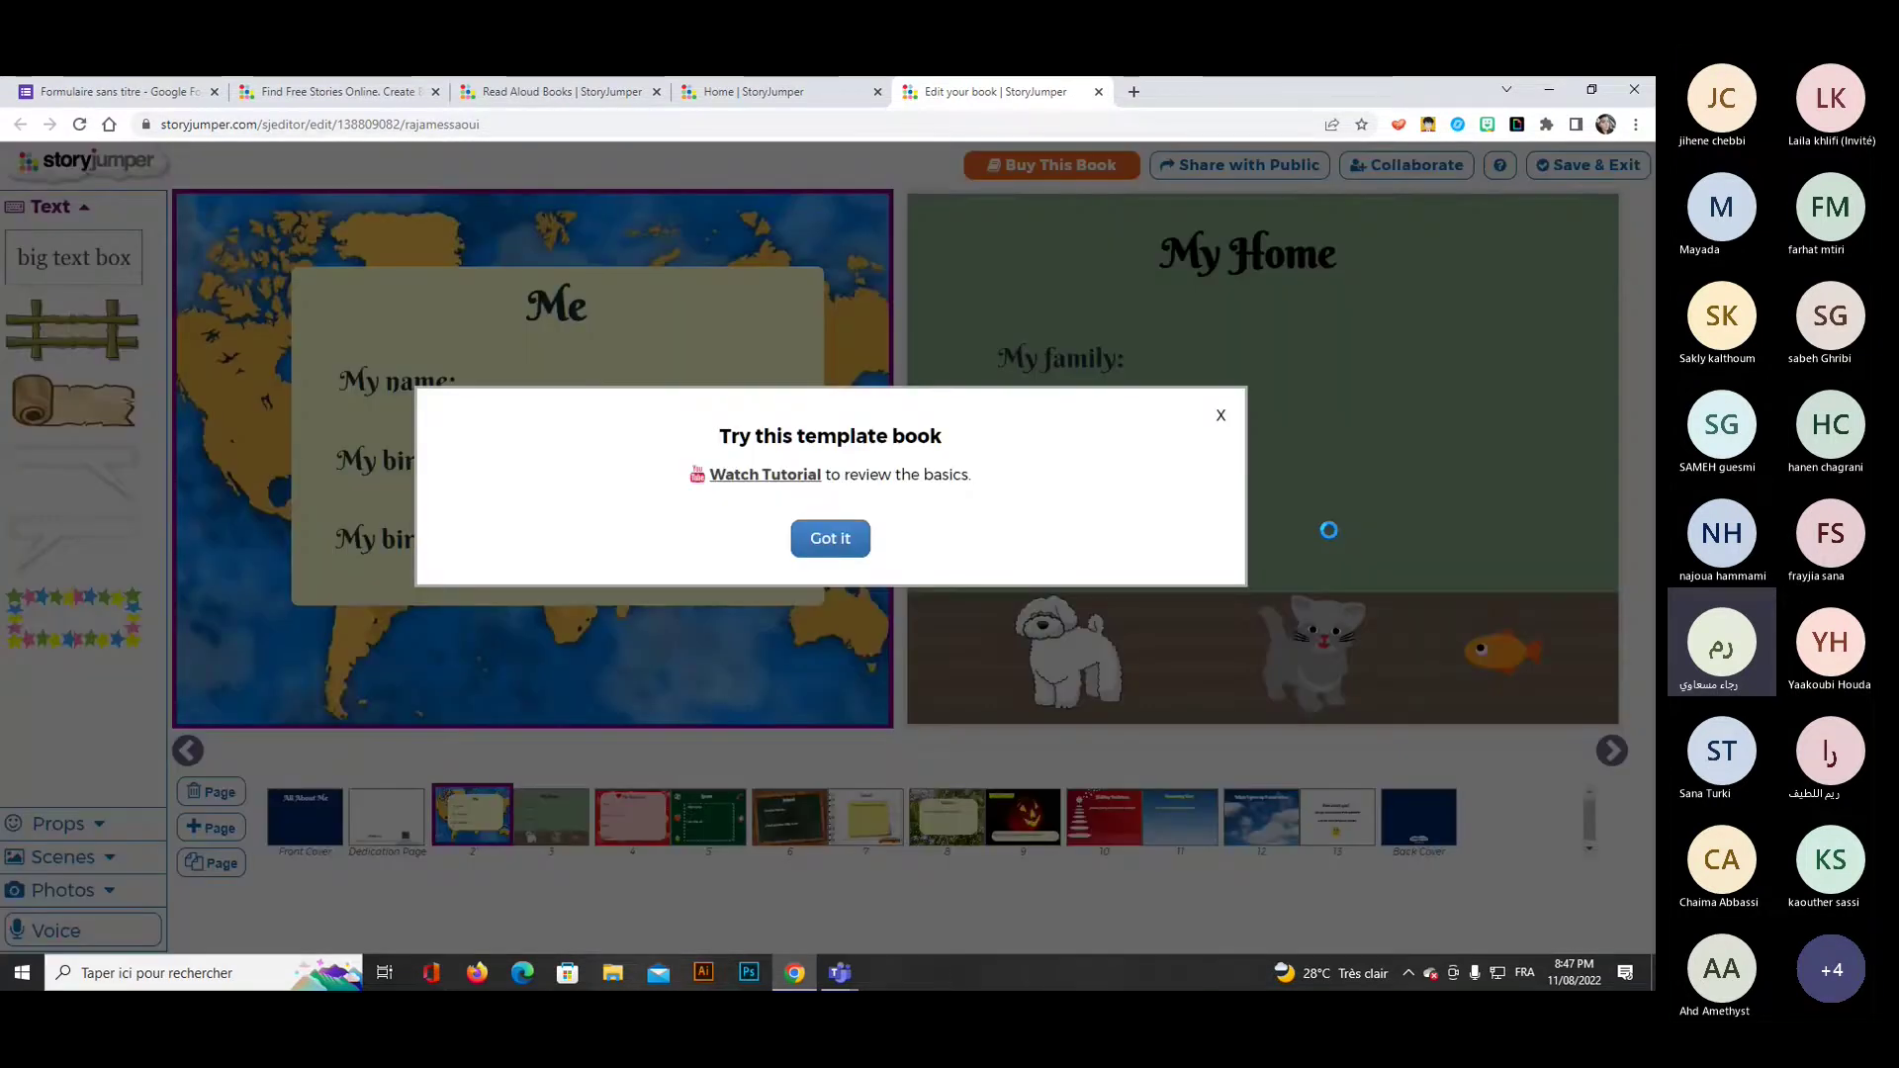
# Browse the All About Me pages (My Home, My Favorites, Sports, School), then close that tab.
pyautogui.click(835, 540)
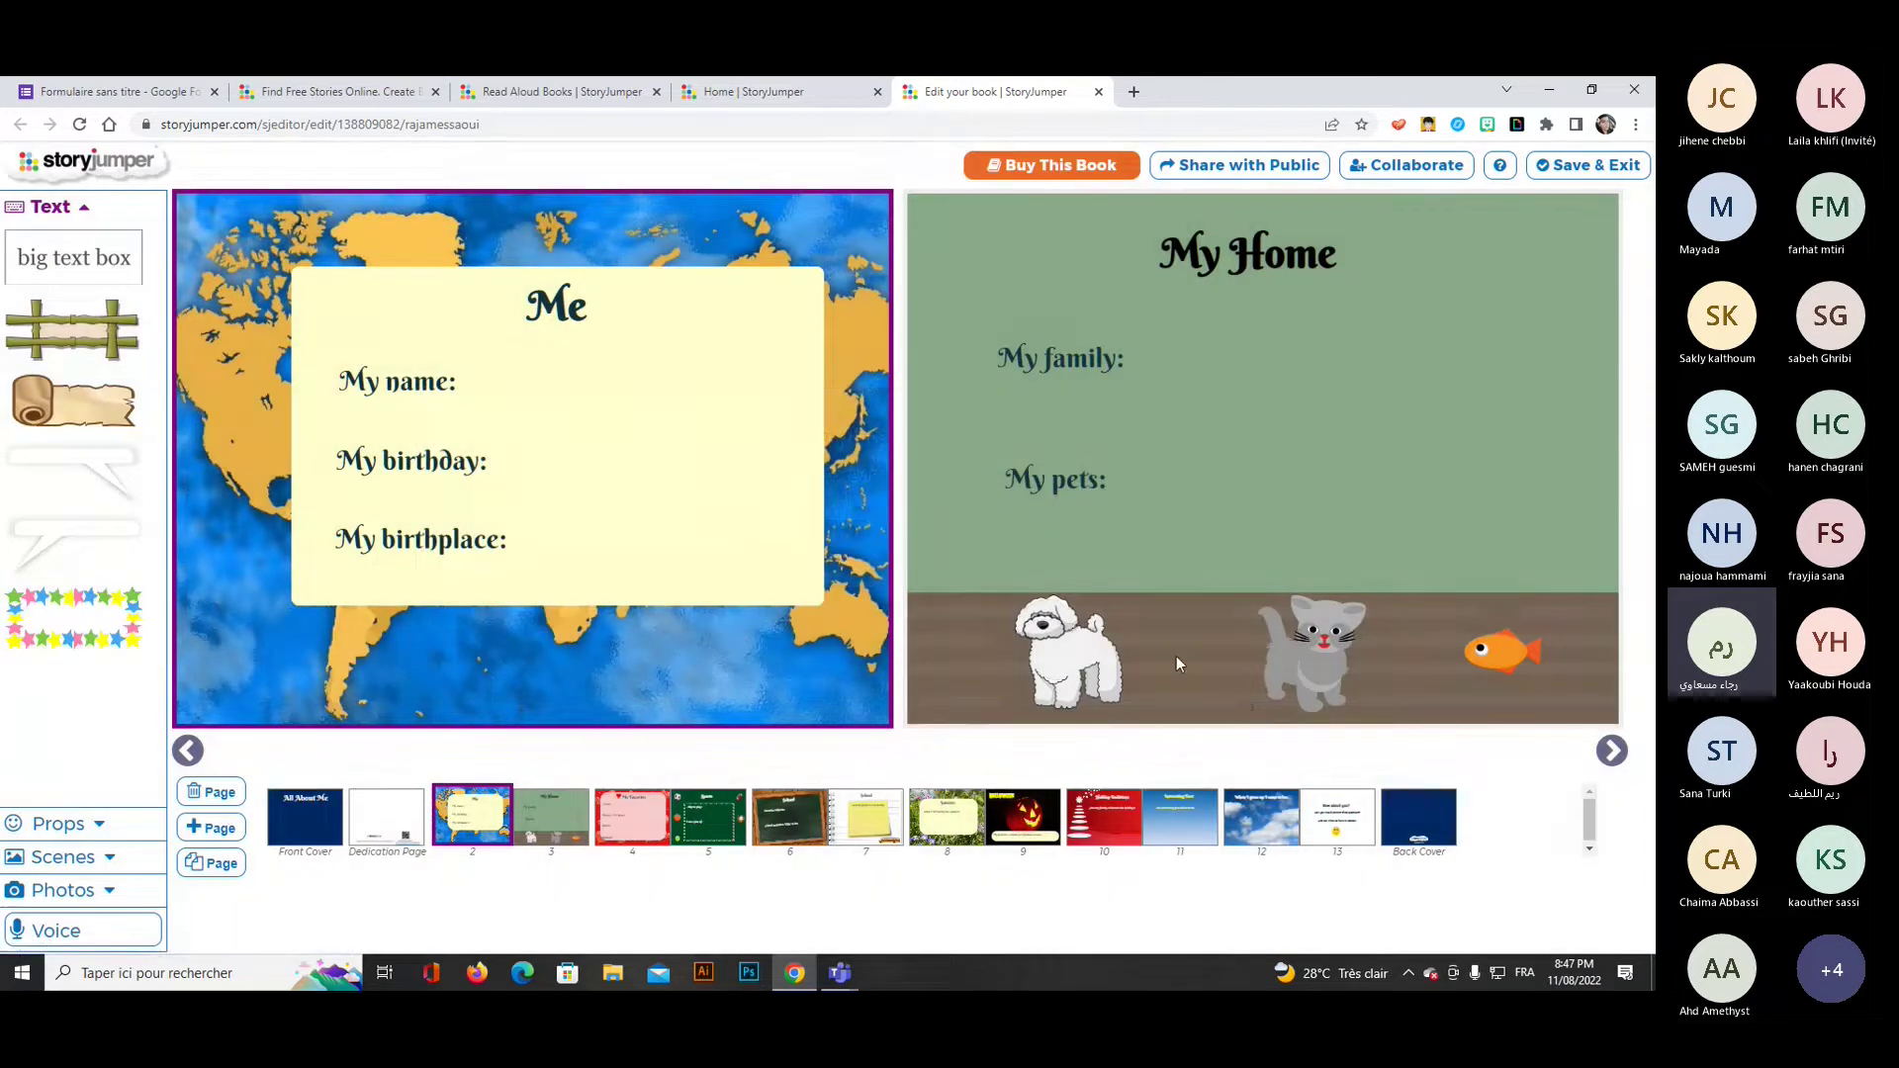
pyautogui.click(548, 828)
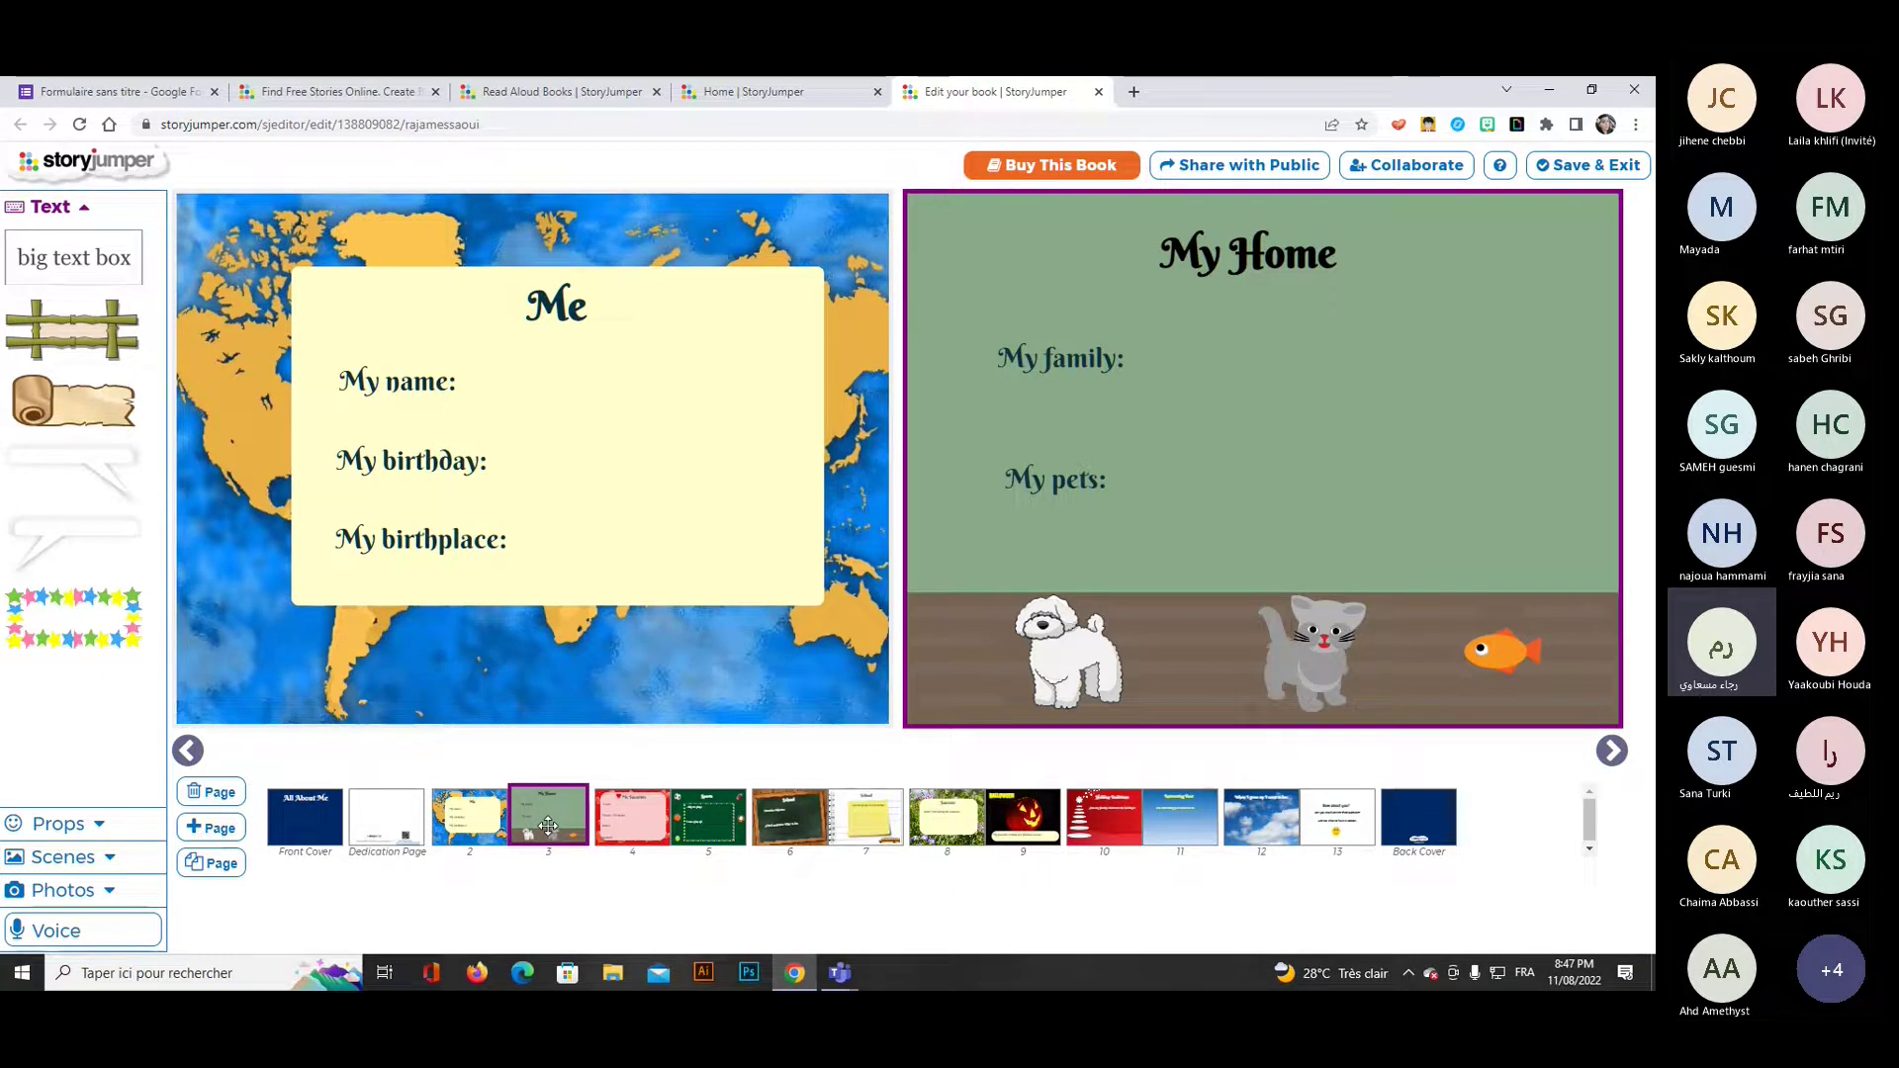
pyautogui.click(623, 819)
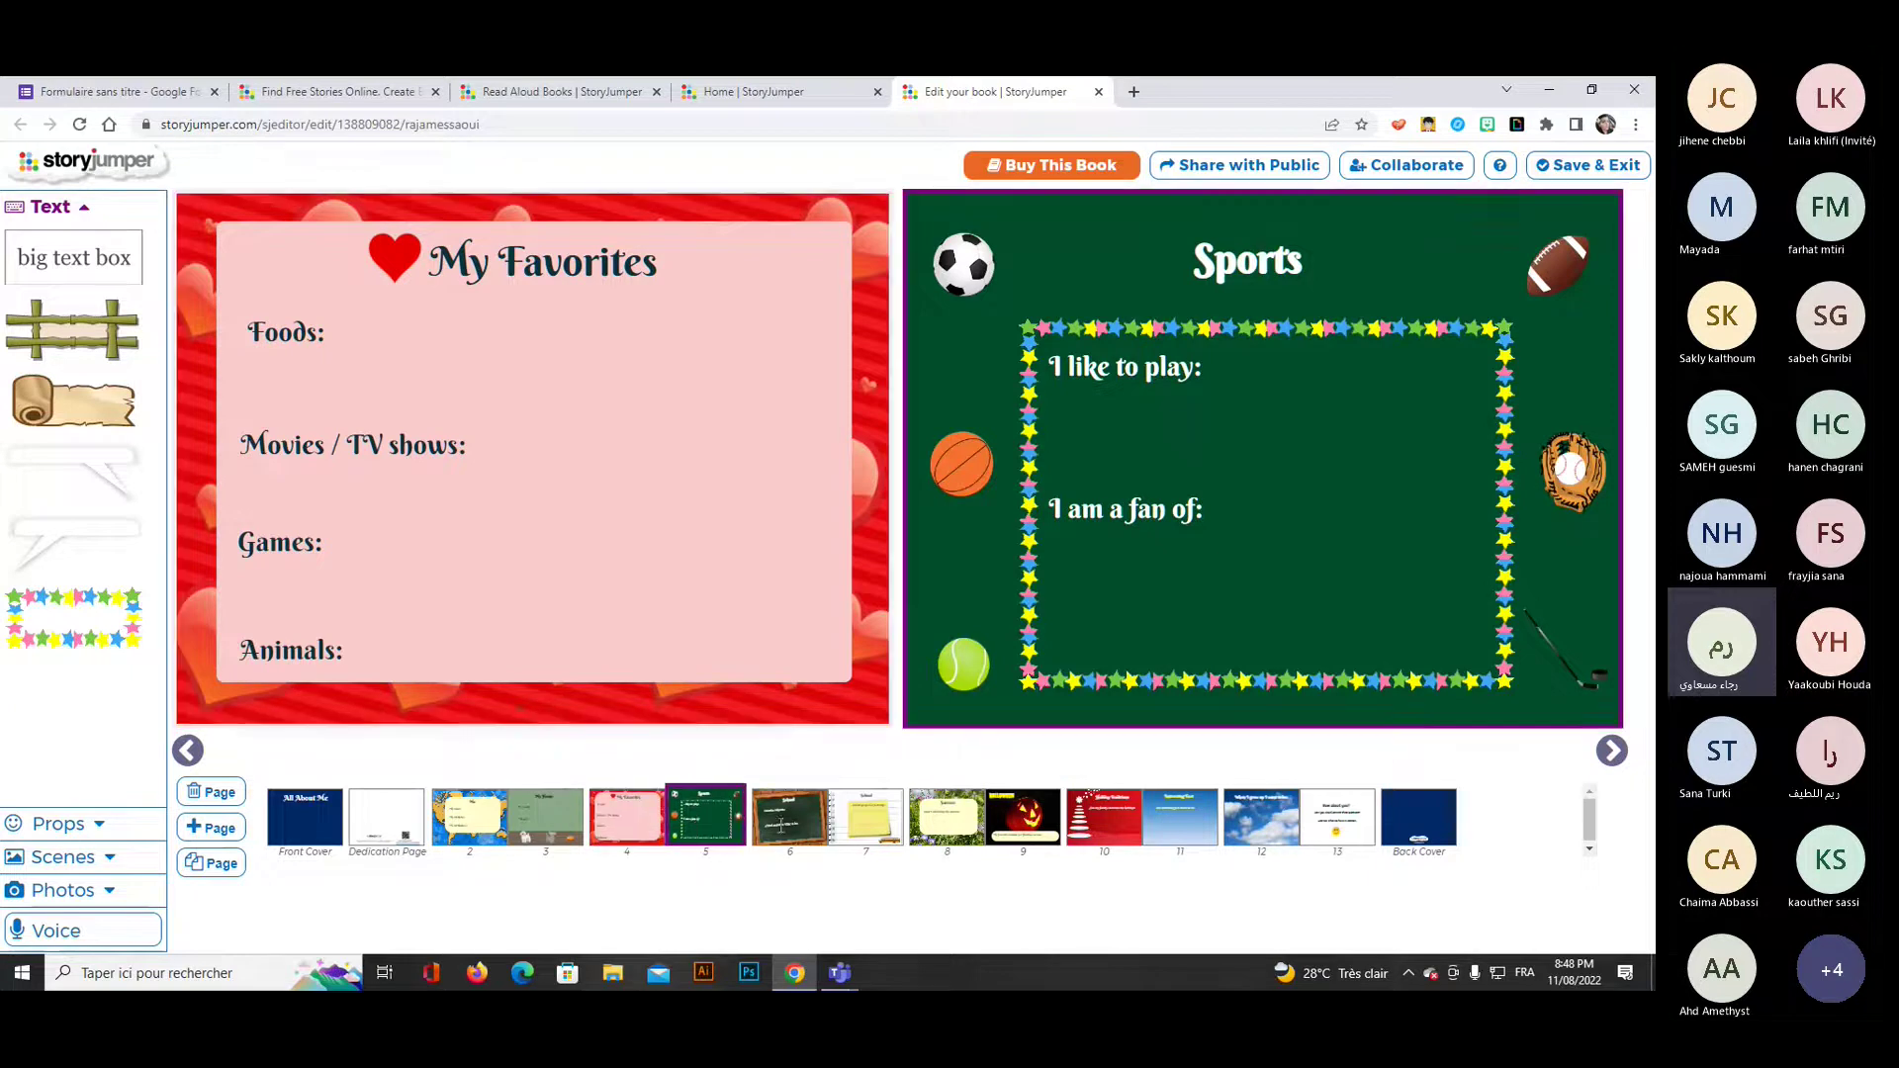
pyautogui.click(862, 834)
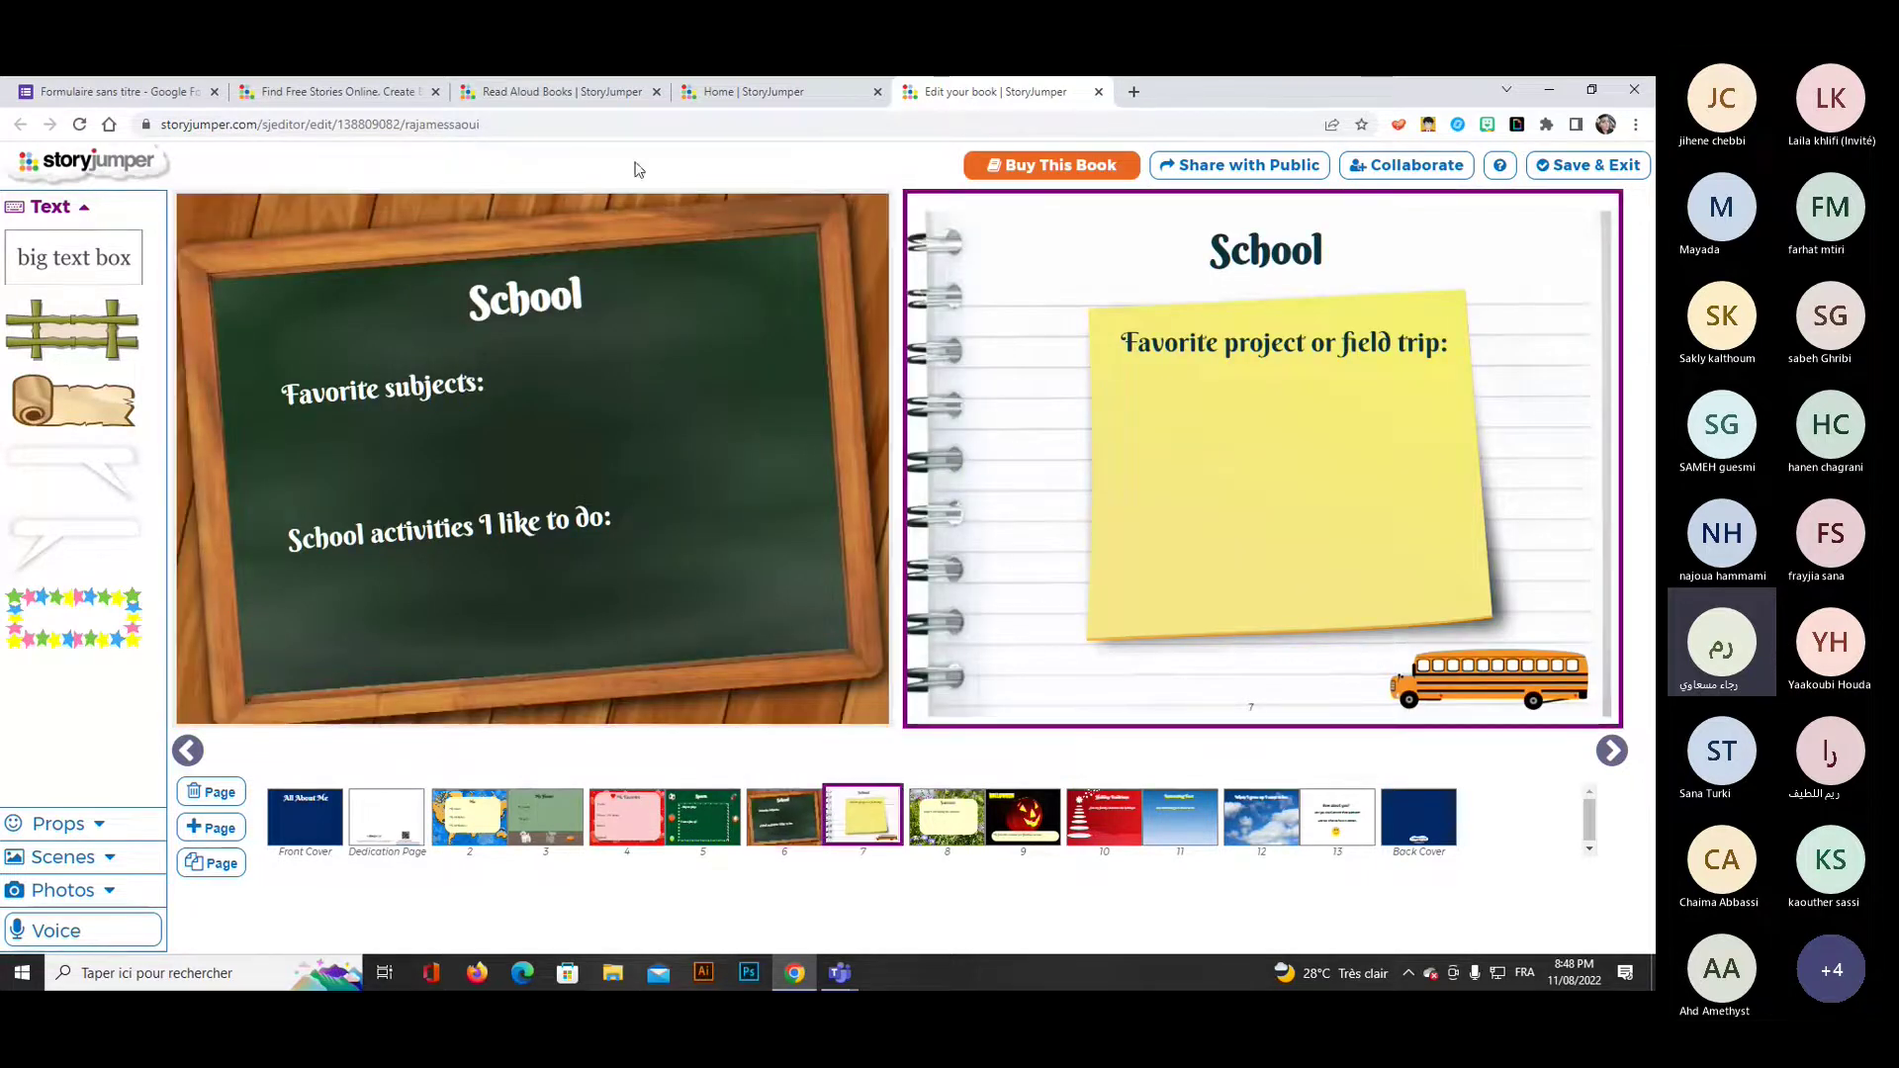
pyautogui.click(1098, 92)
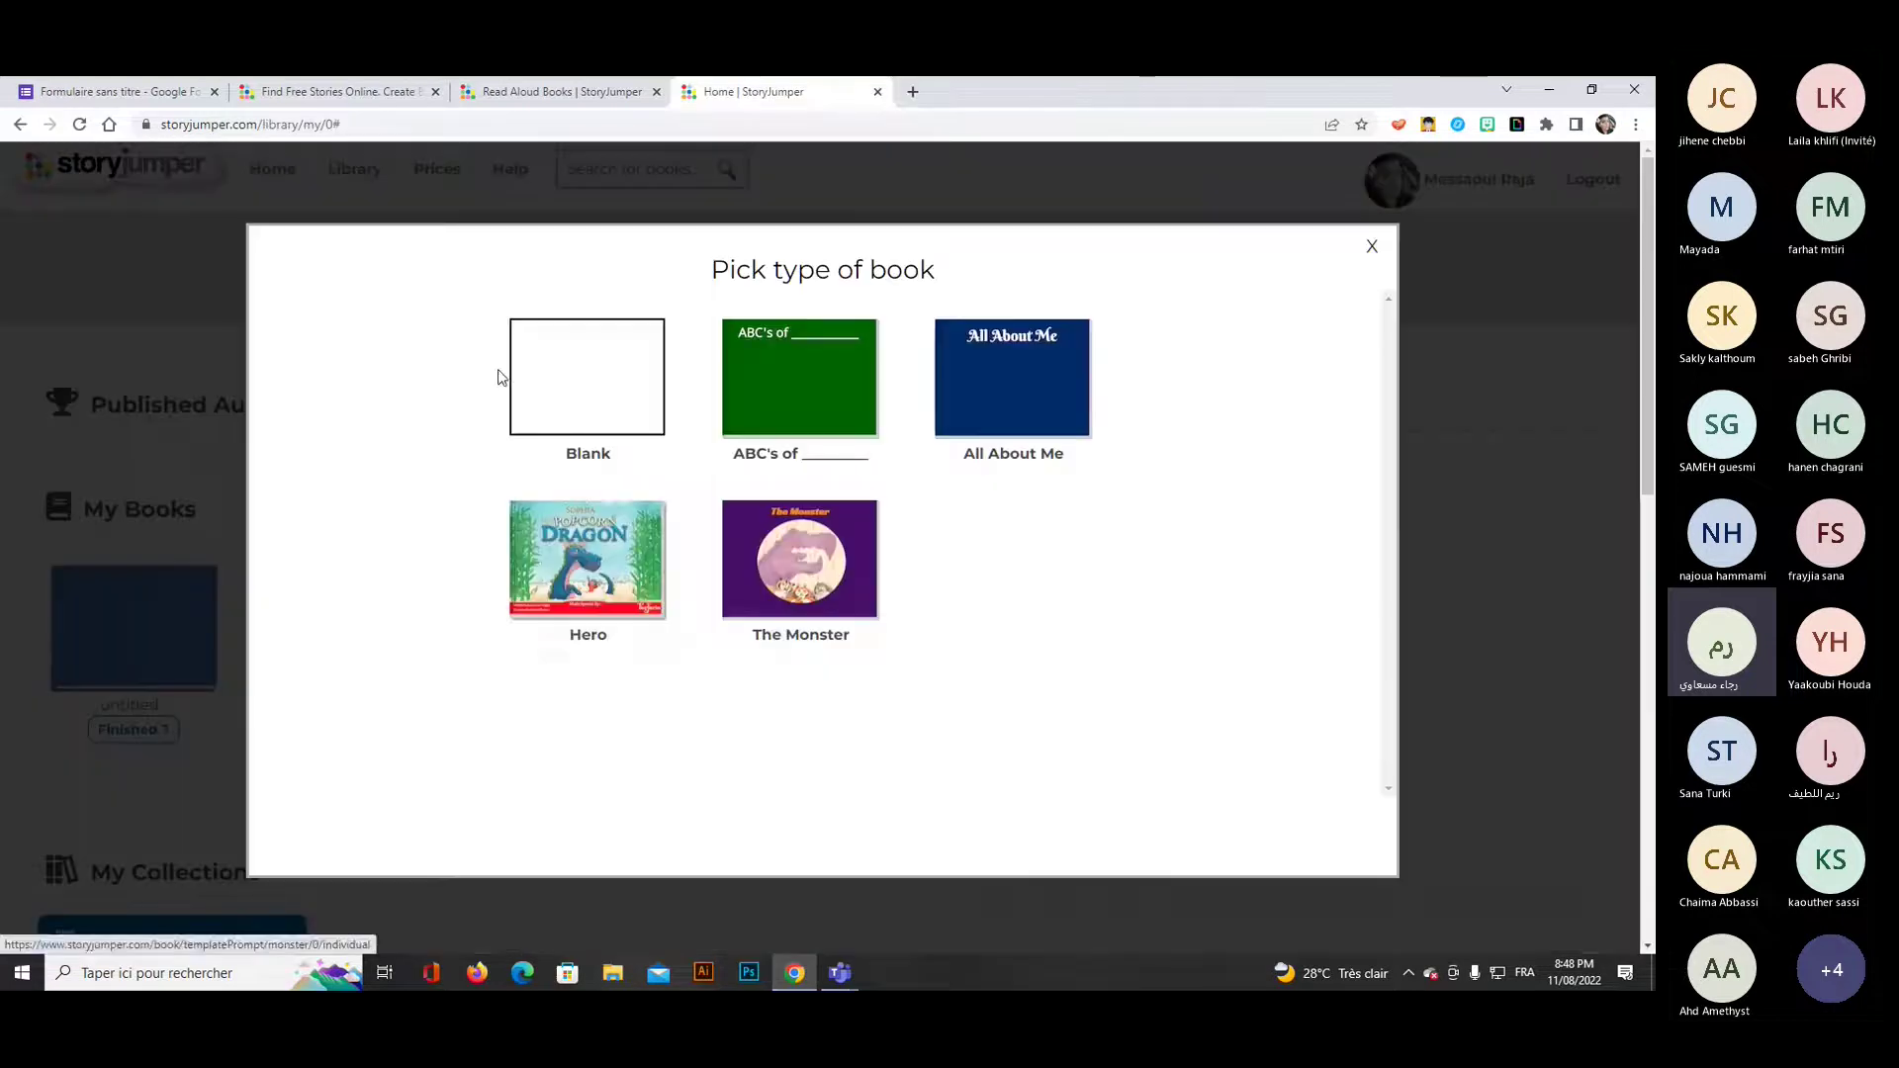
# Start a Blank book and collapse then re-expand the text box styles list.
pyautogui.click(594, 395)
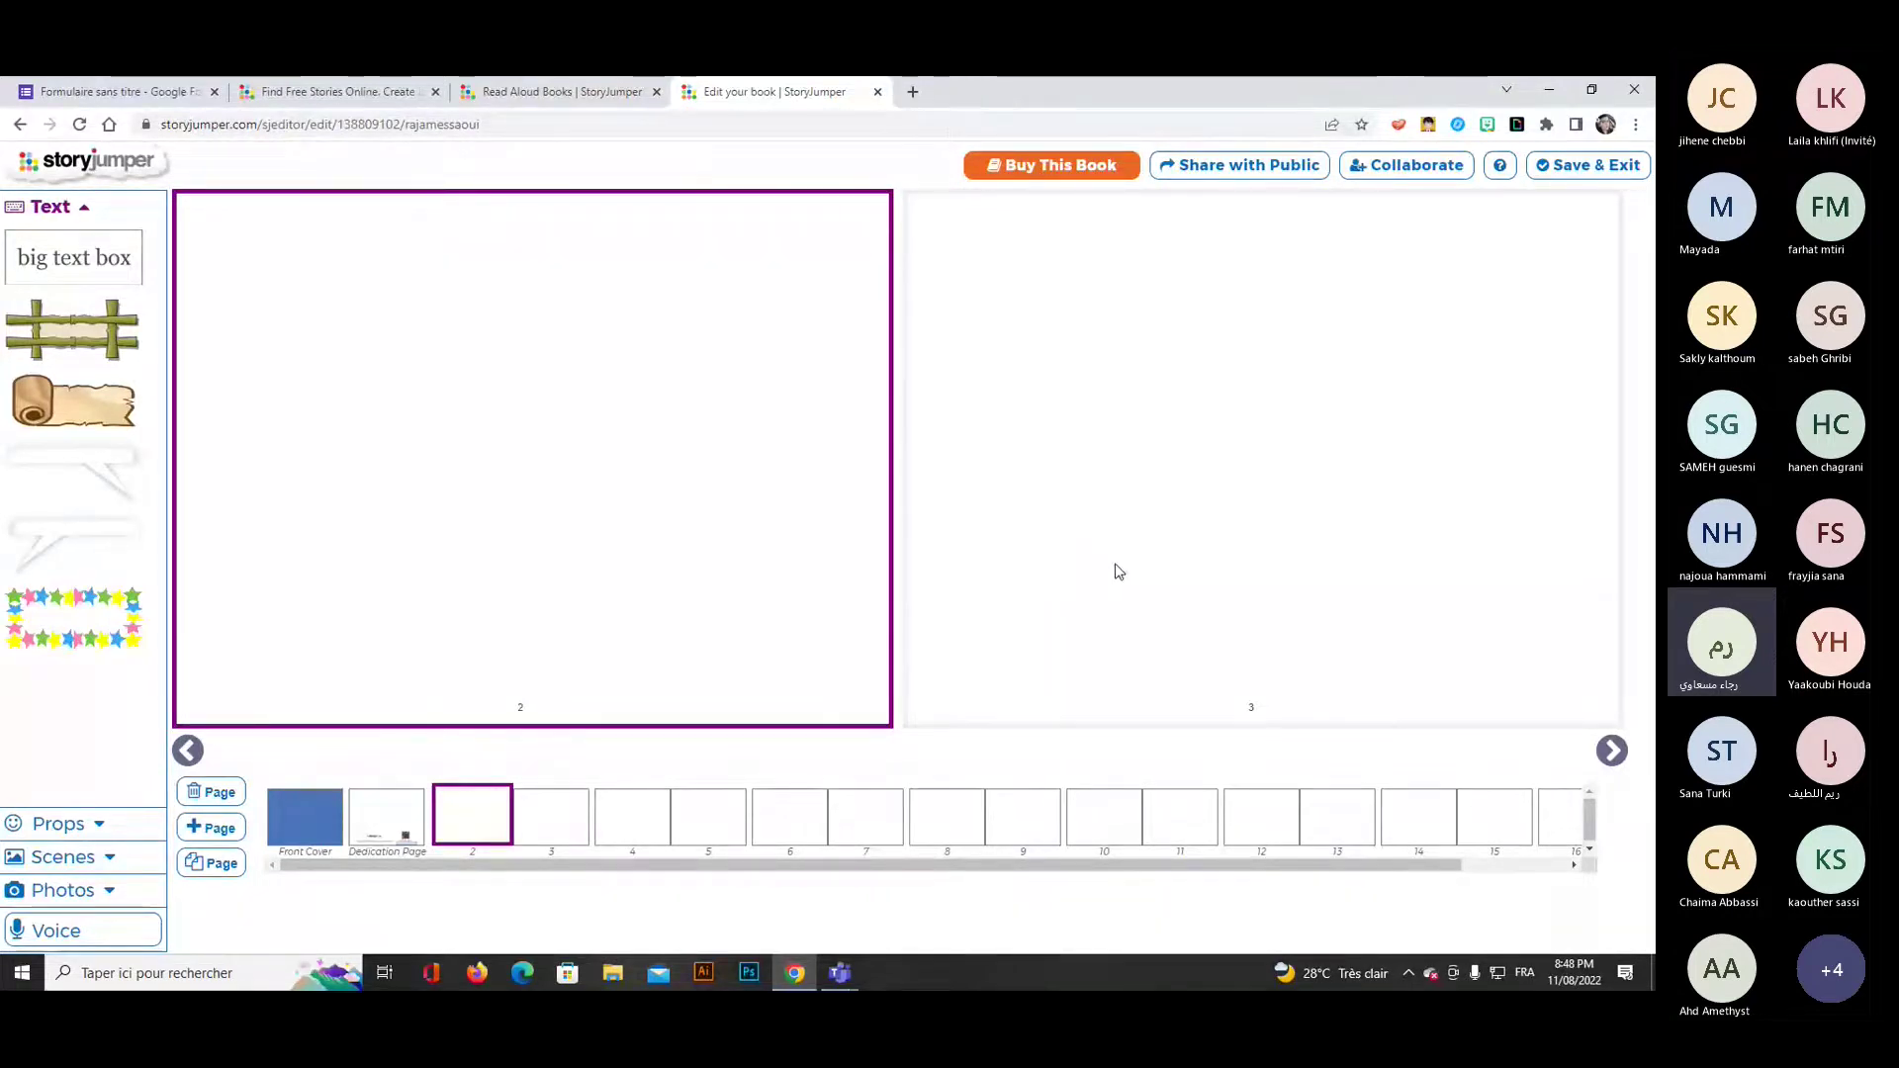
pyautogui.click(61, 210)
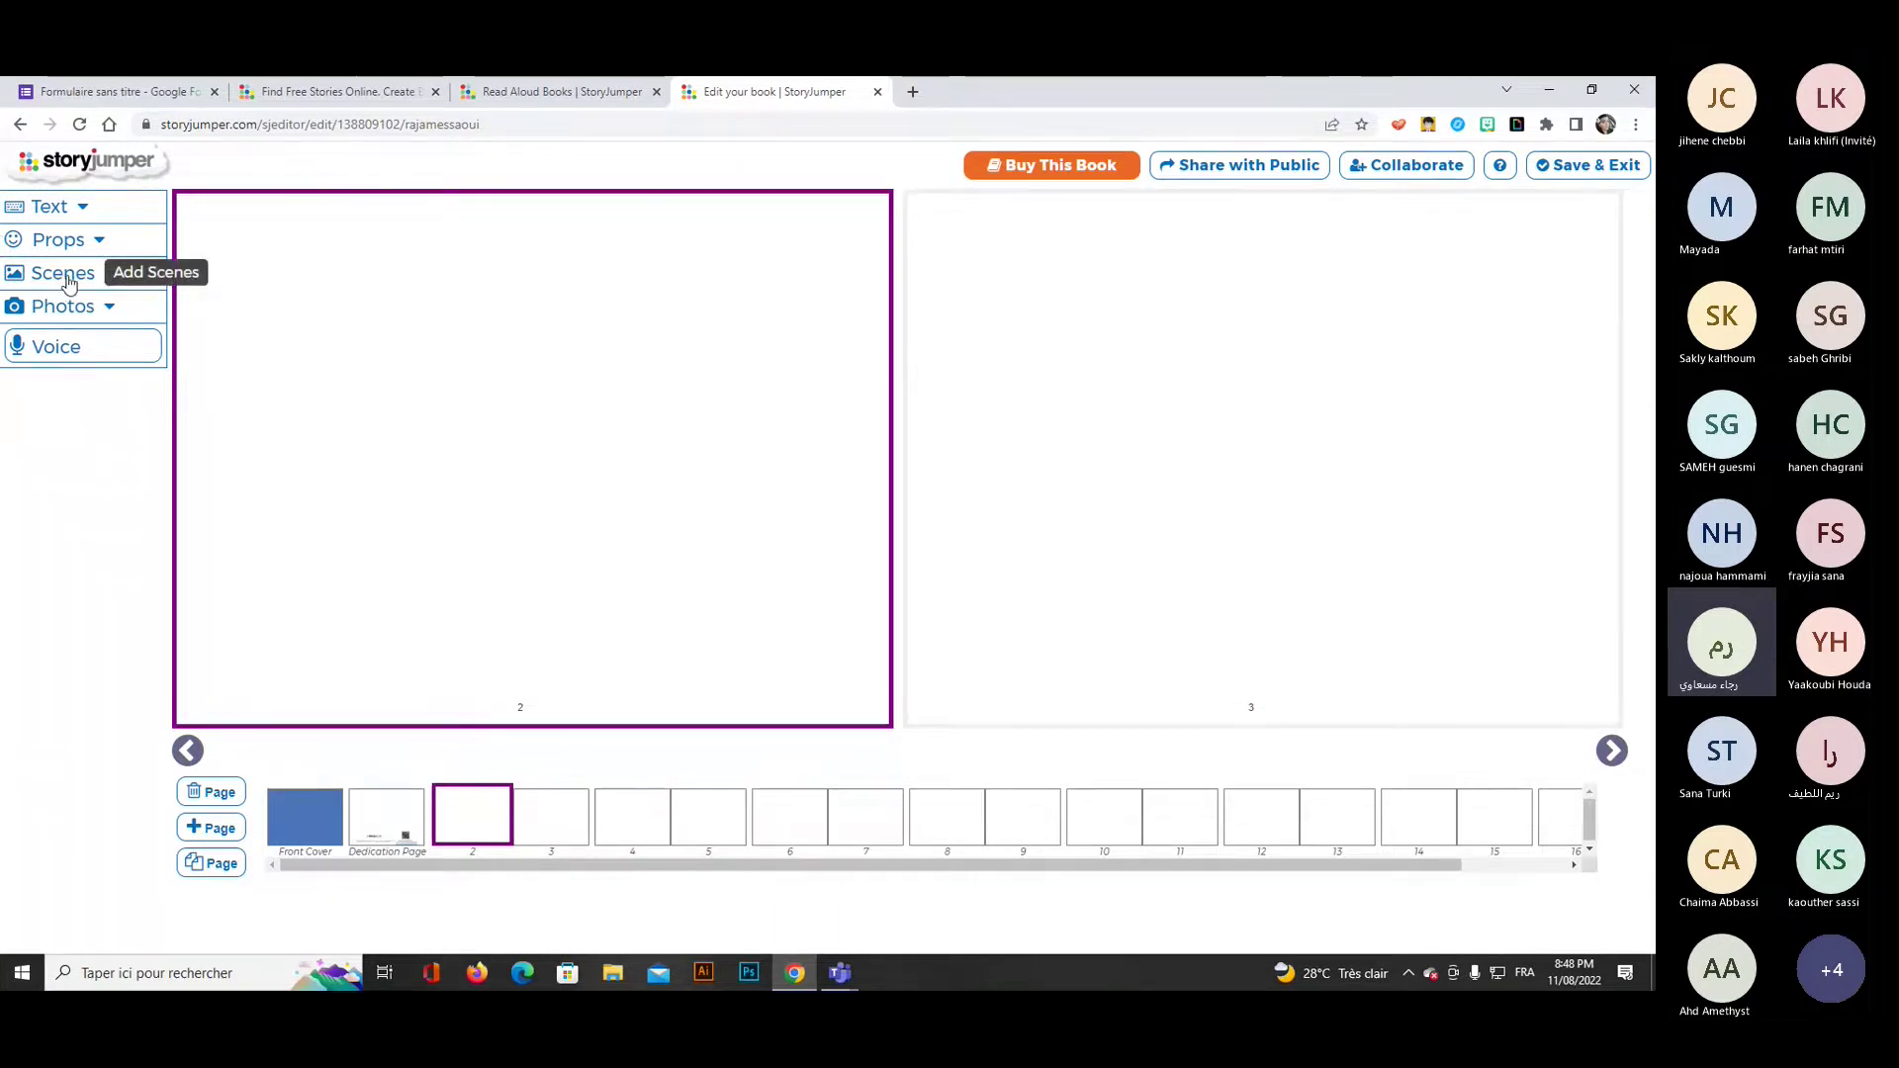
pyautogui.click(49, 206)
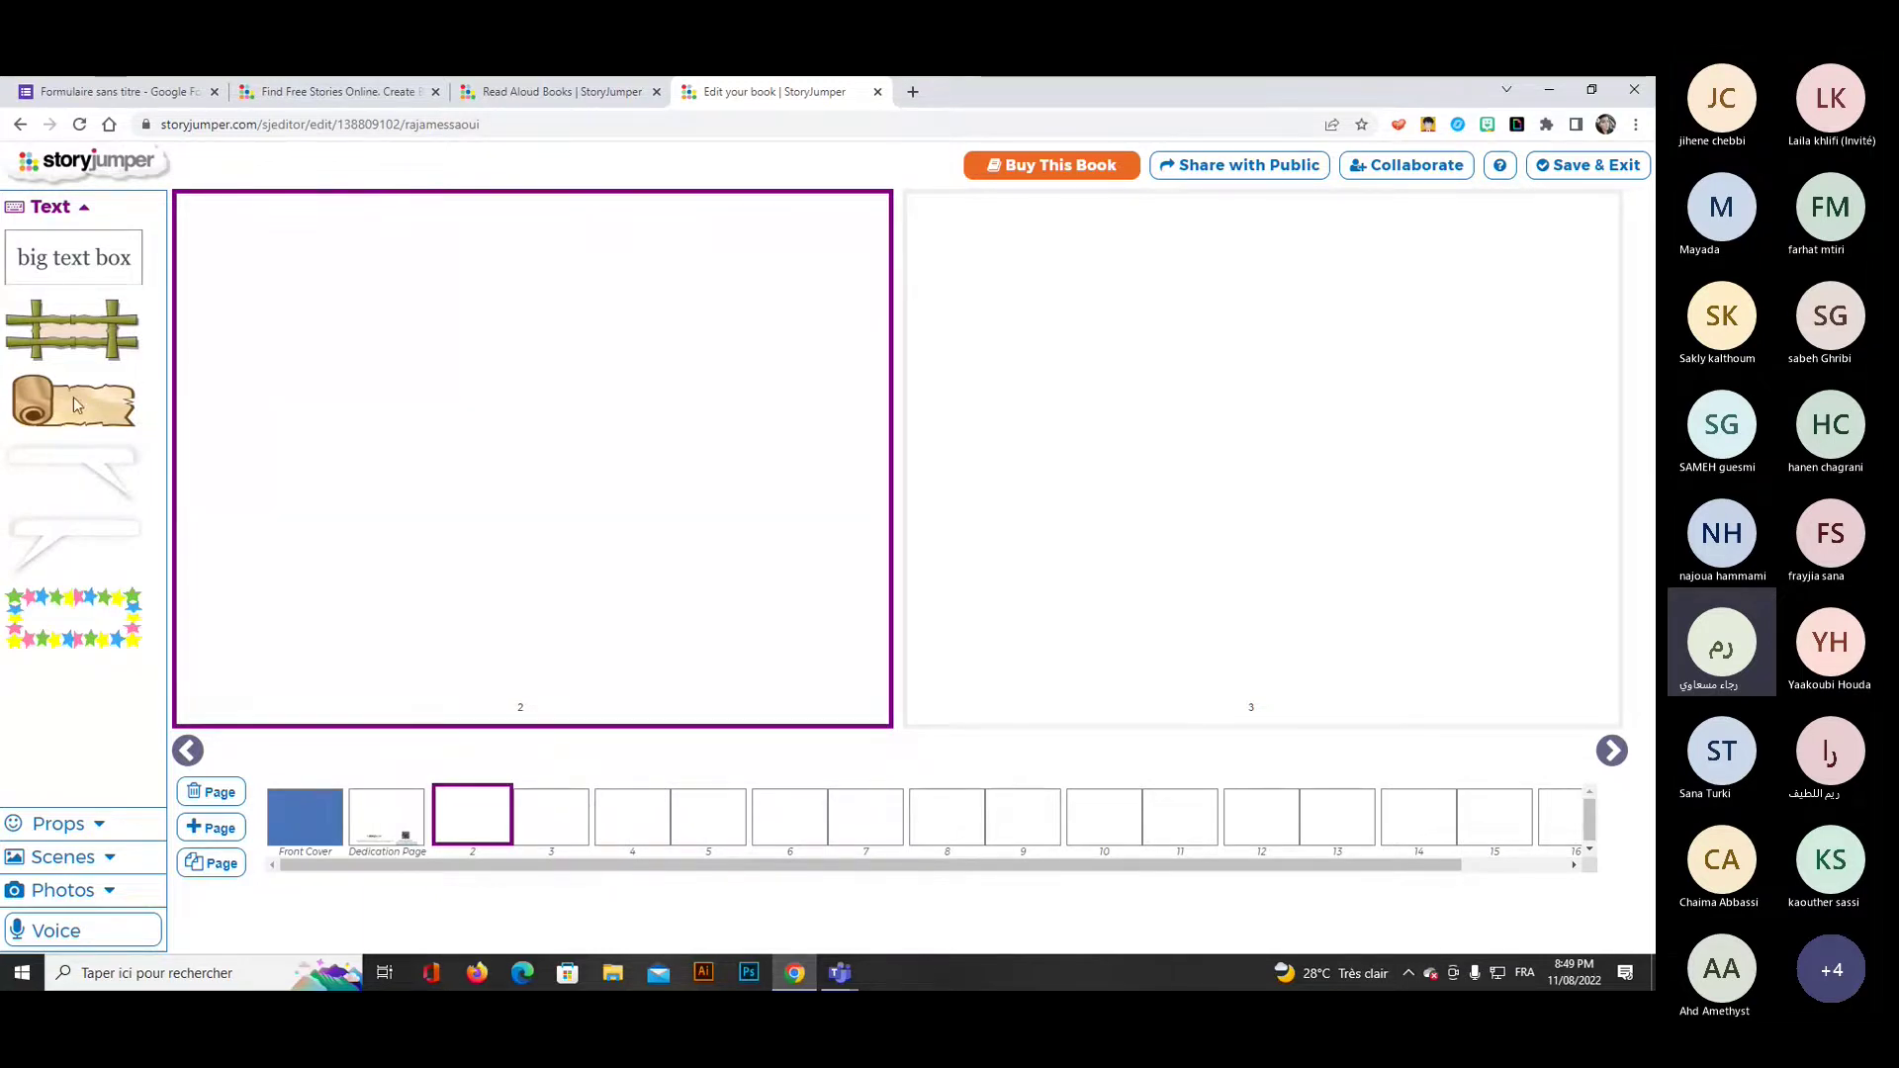
# Add a 'Snow White' heading on page 2 in bold purple Anton 72pt.
pyautogui.click(82, 260)
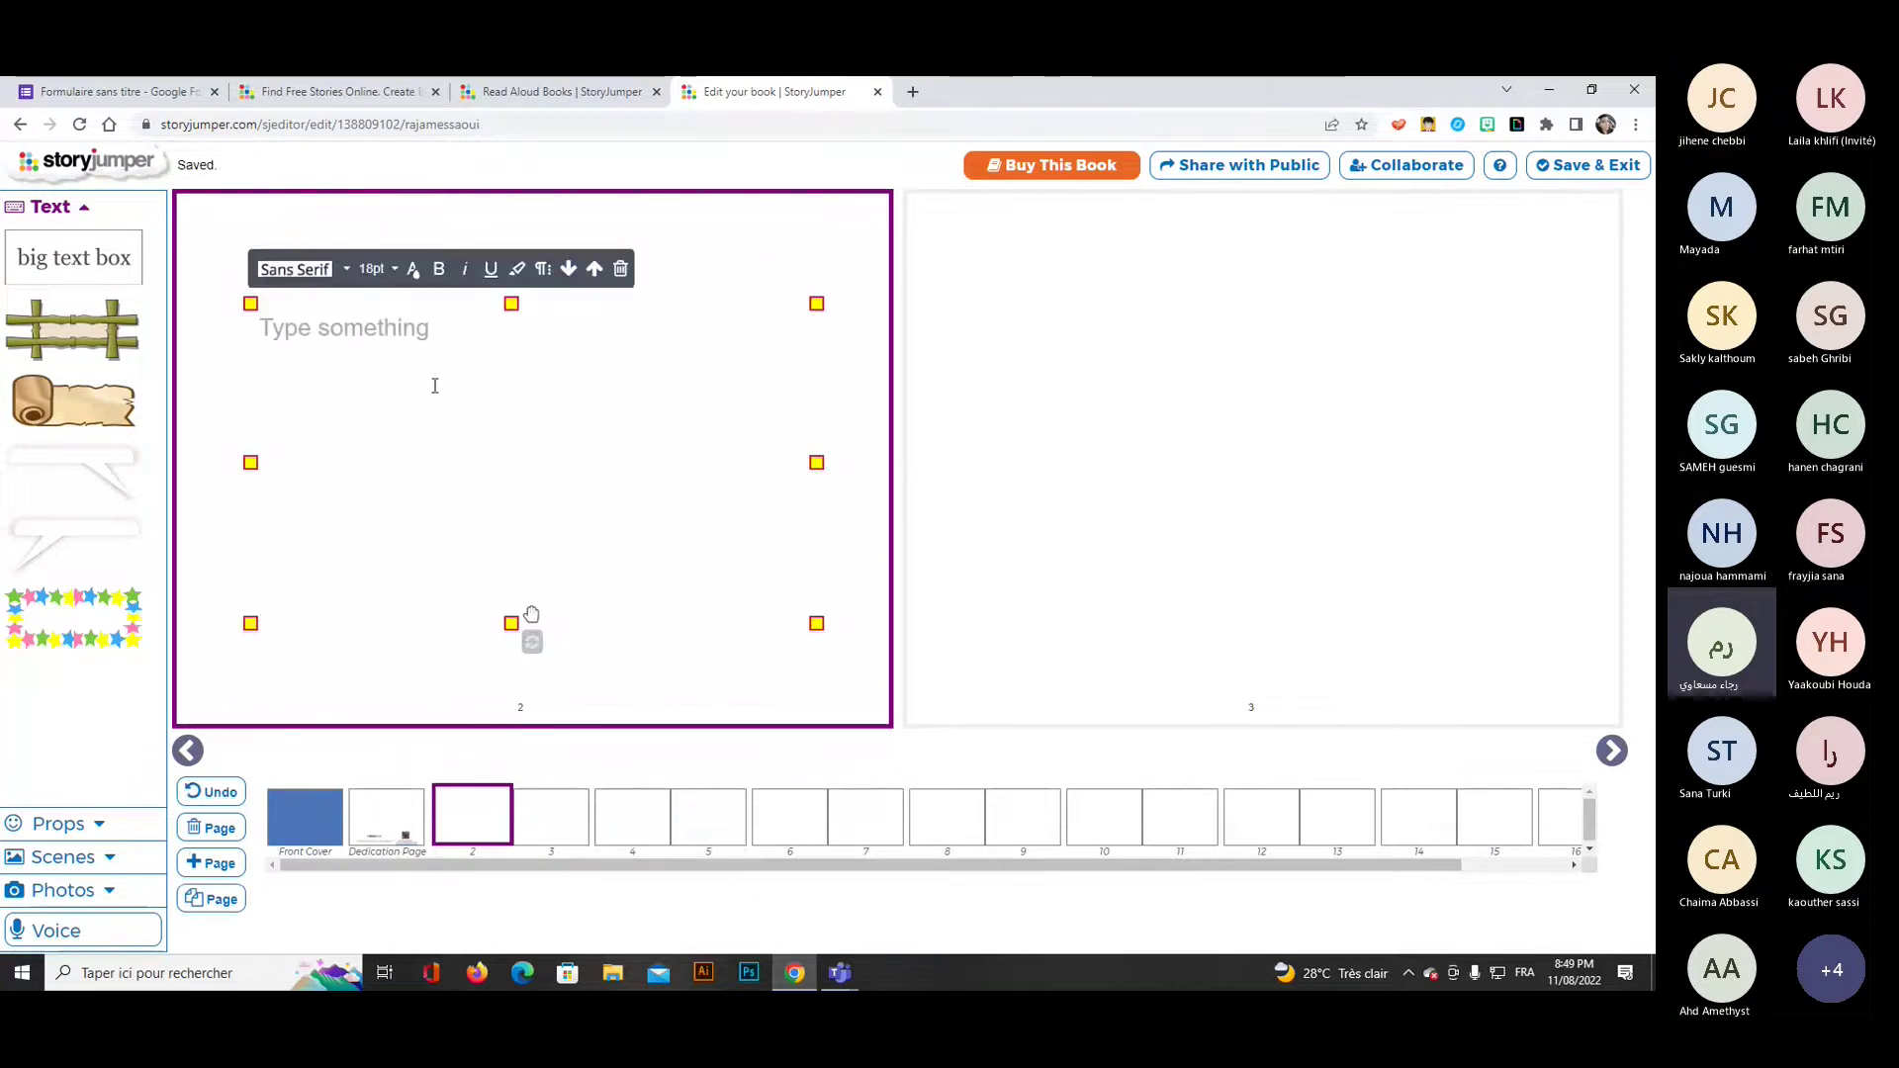
pyautogui.write('Snow')
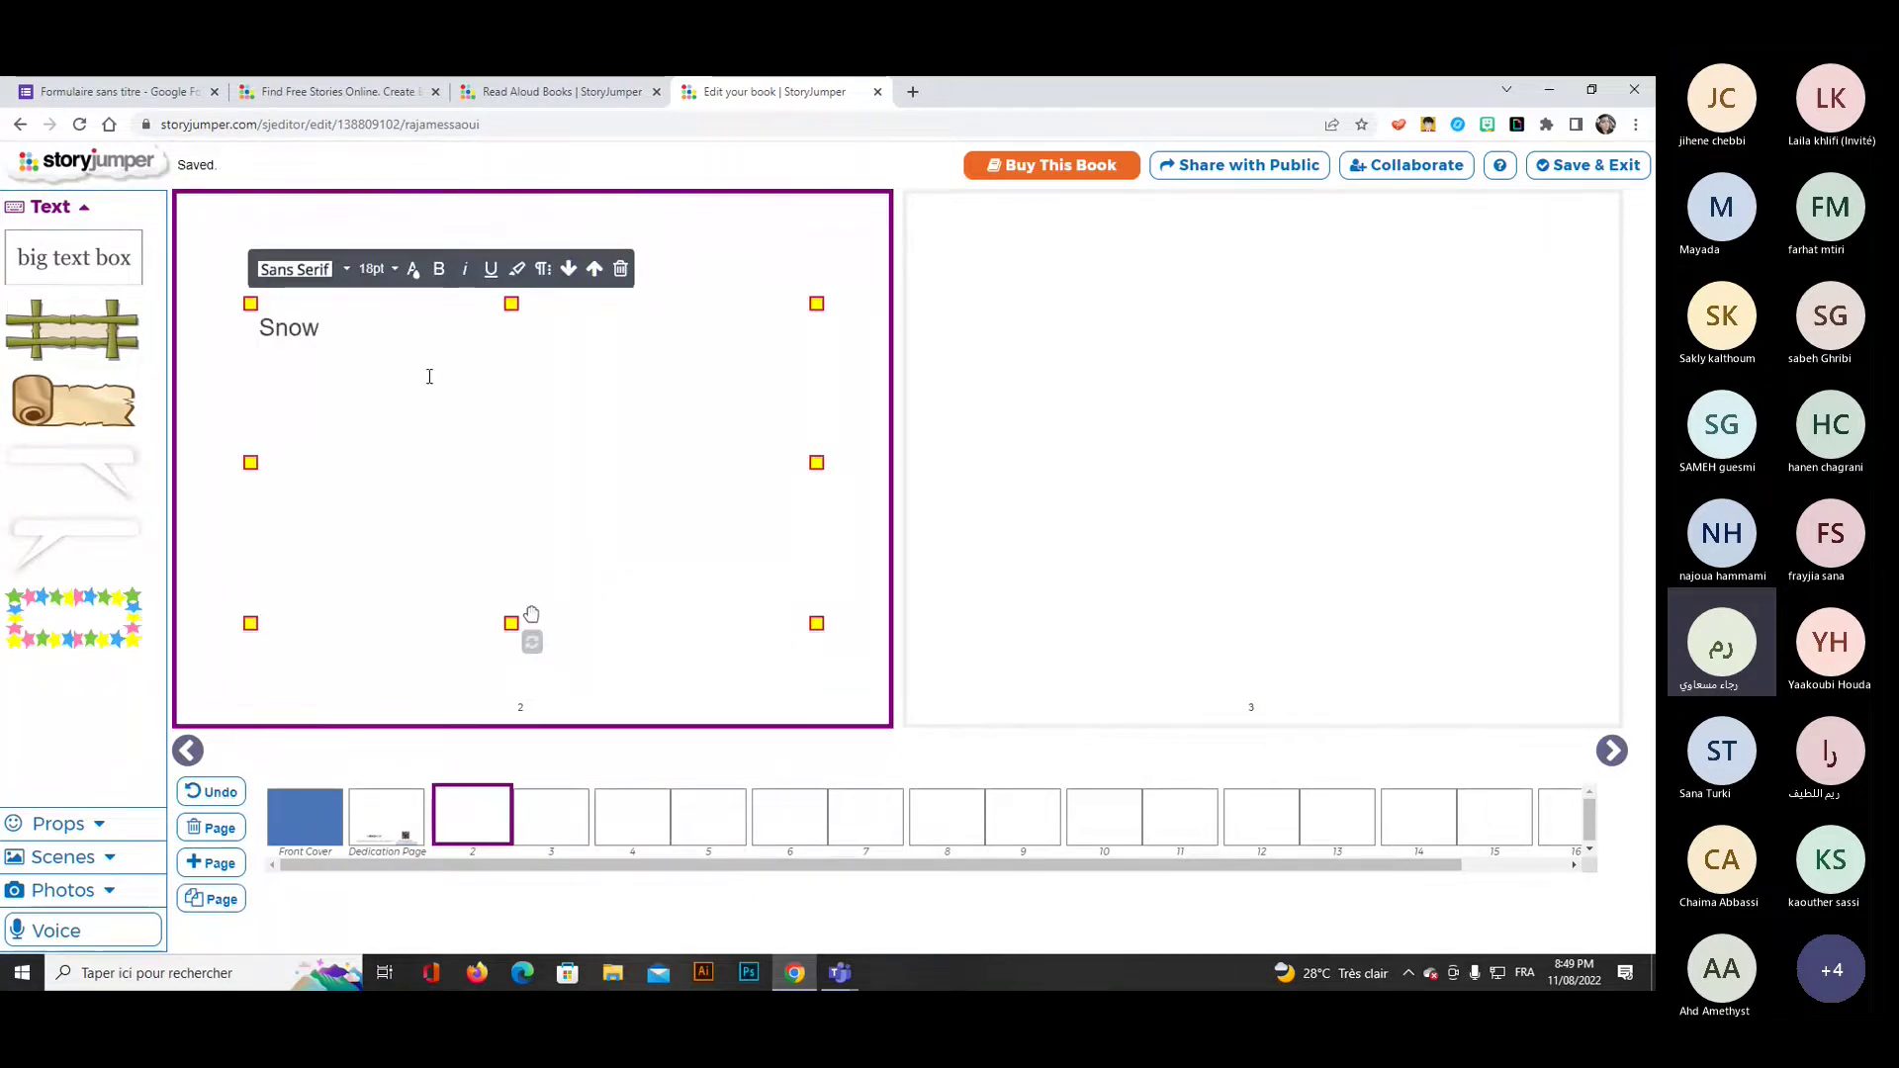
pyautogui.write(' White')
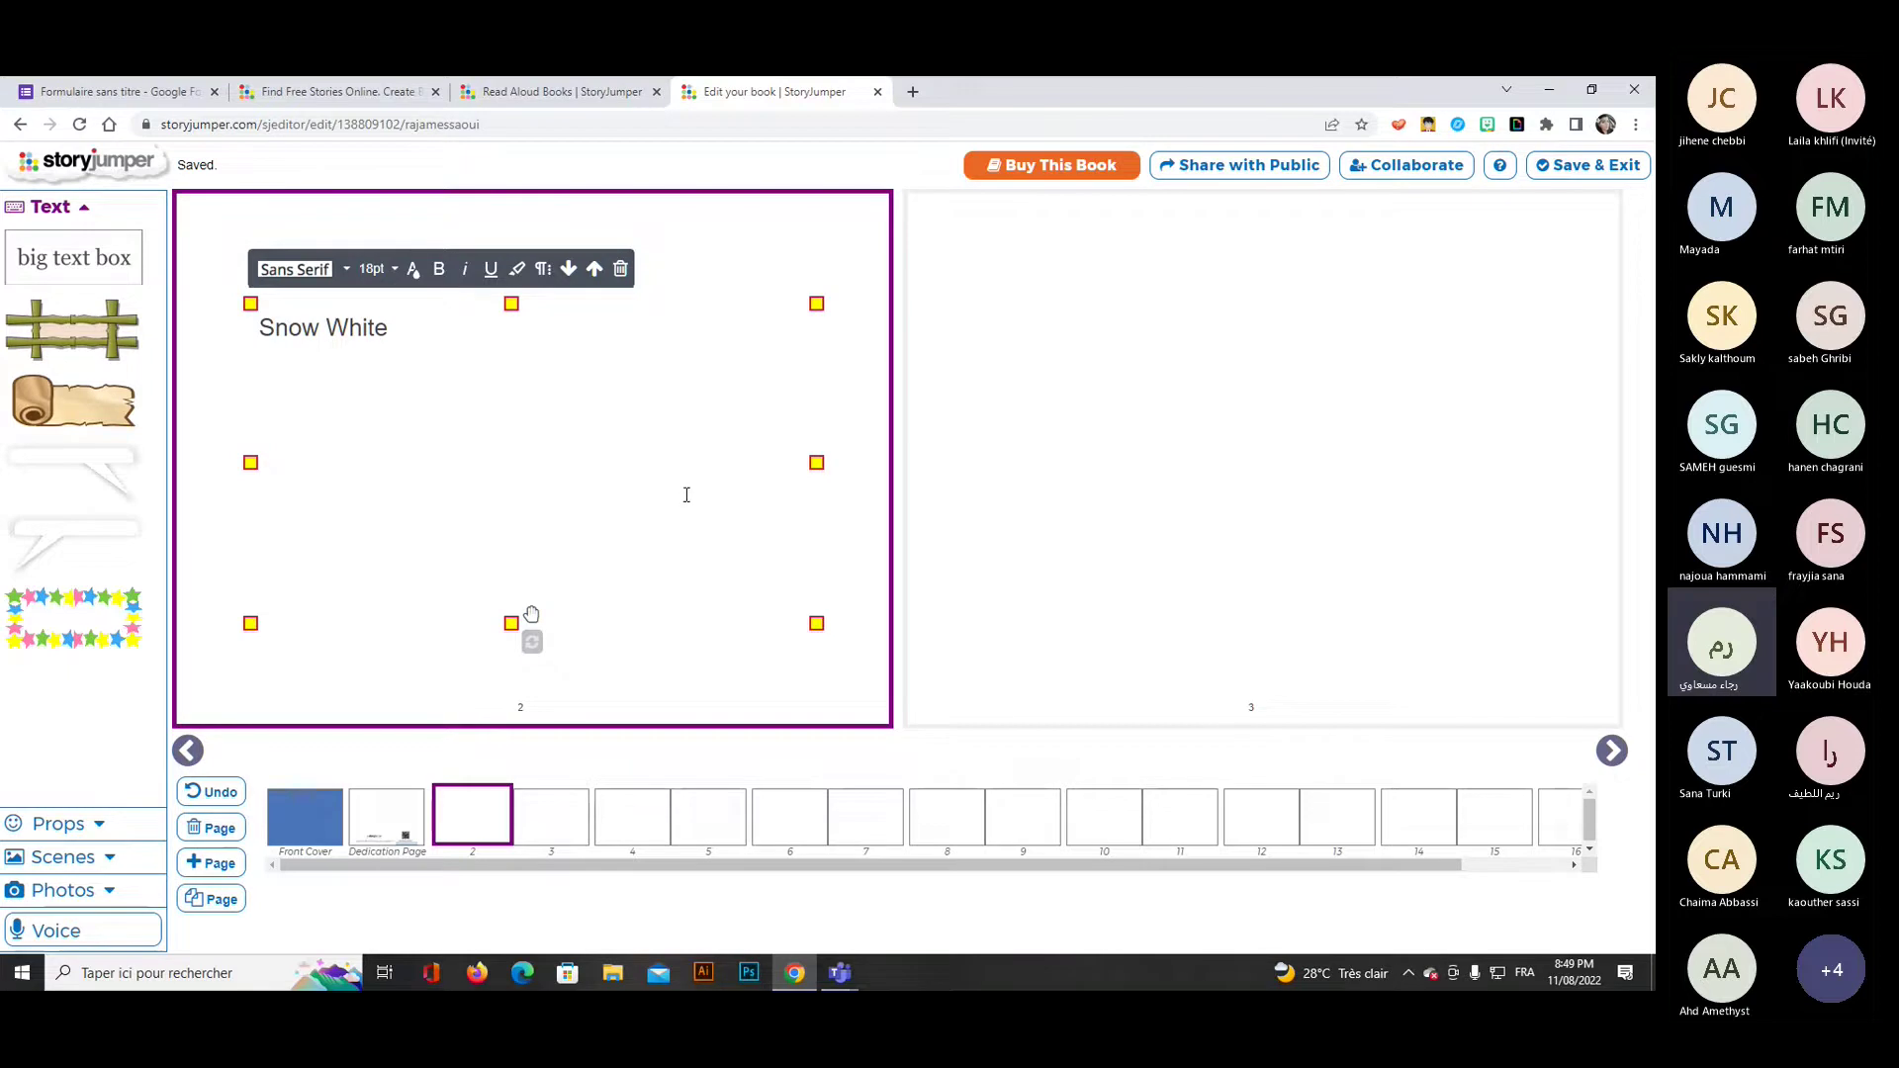
pyautogui.moveTo(392, 330); pyautogui.dragTo(243, 336)
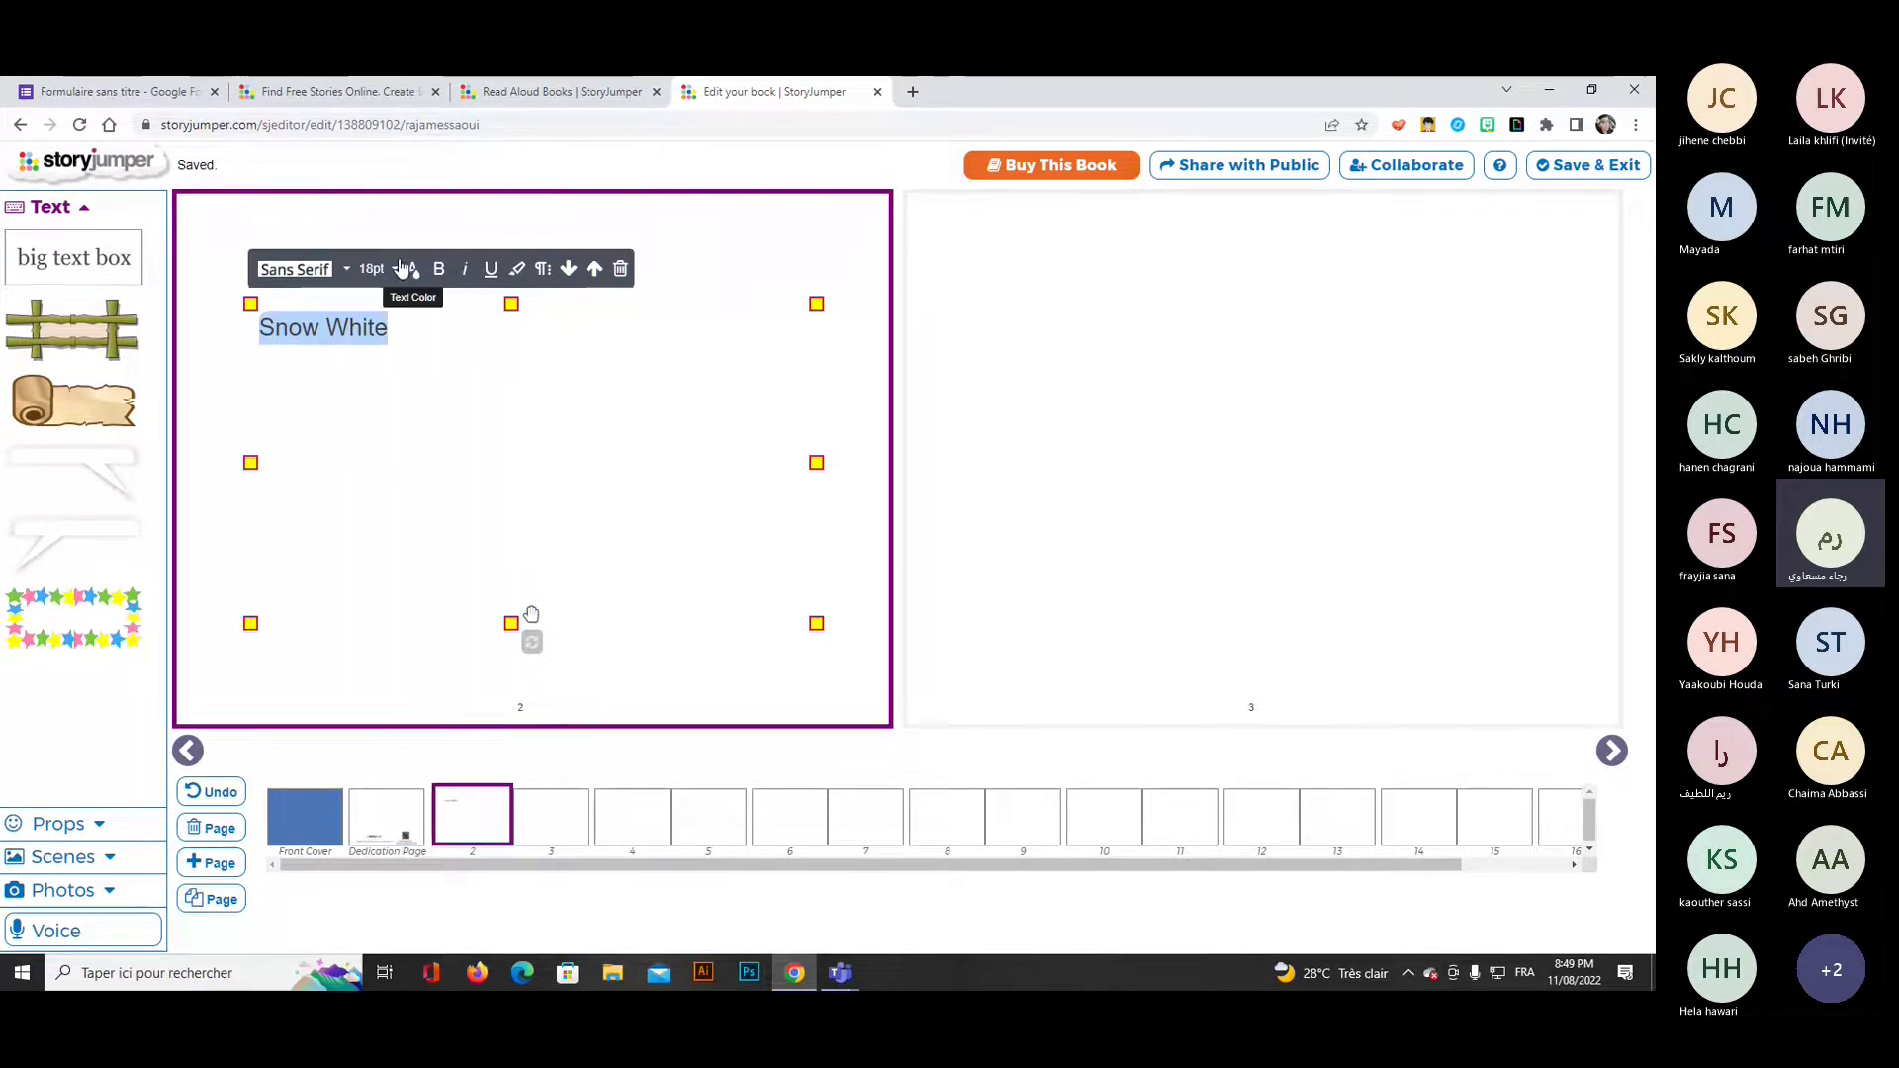
pyautogui.click(280, 273)
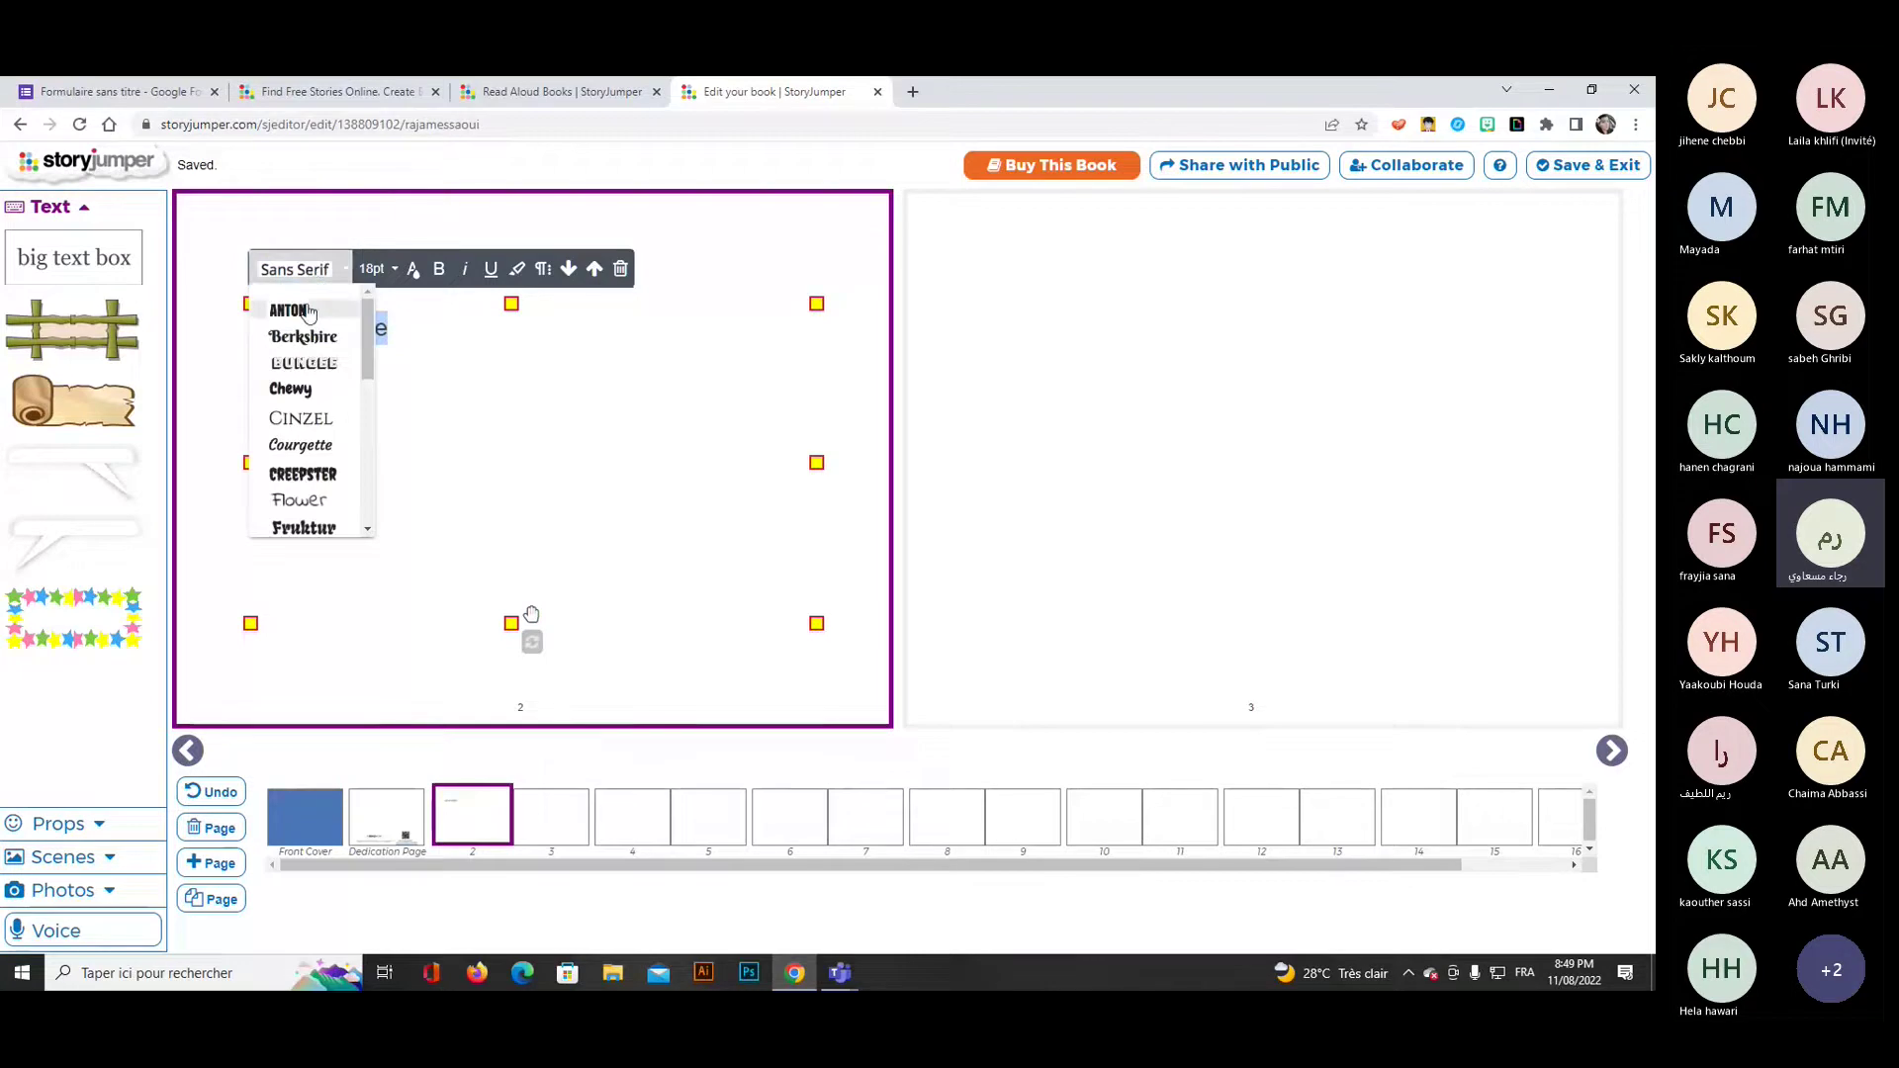
pyautogui.click(307, 307)
pyautogui.click(374, 270)
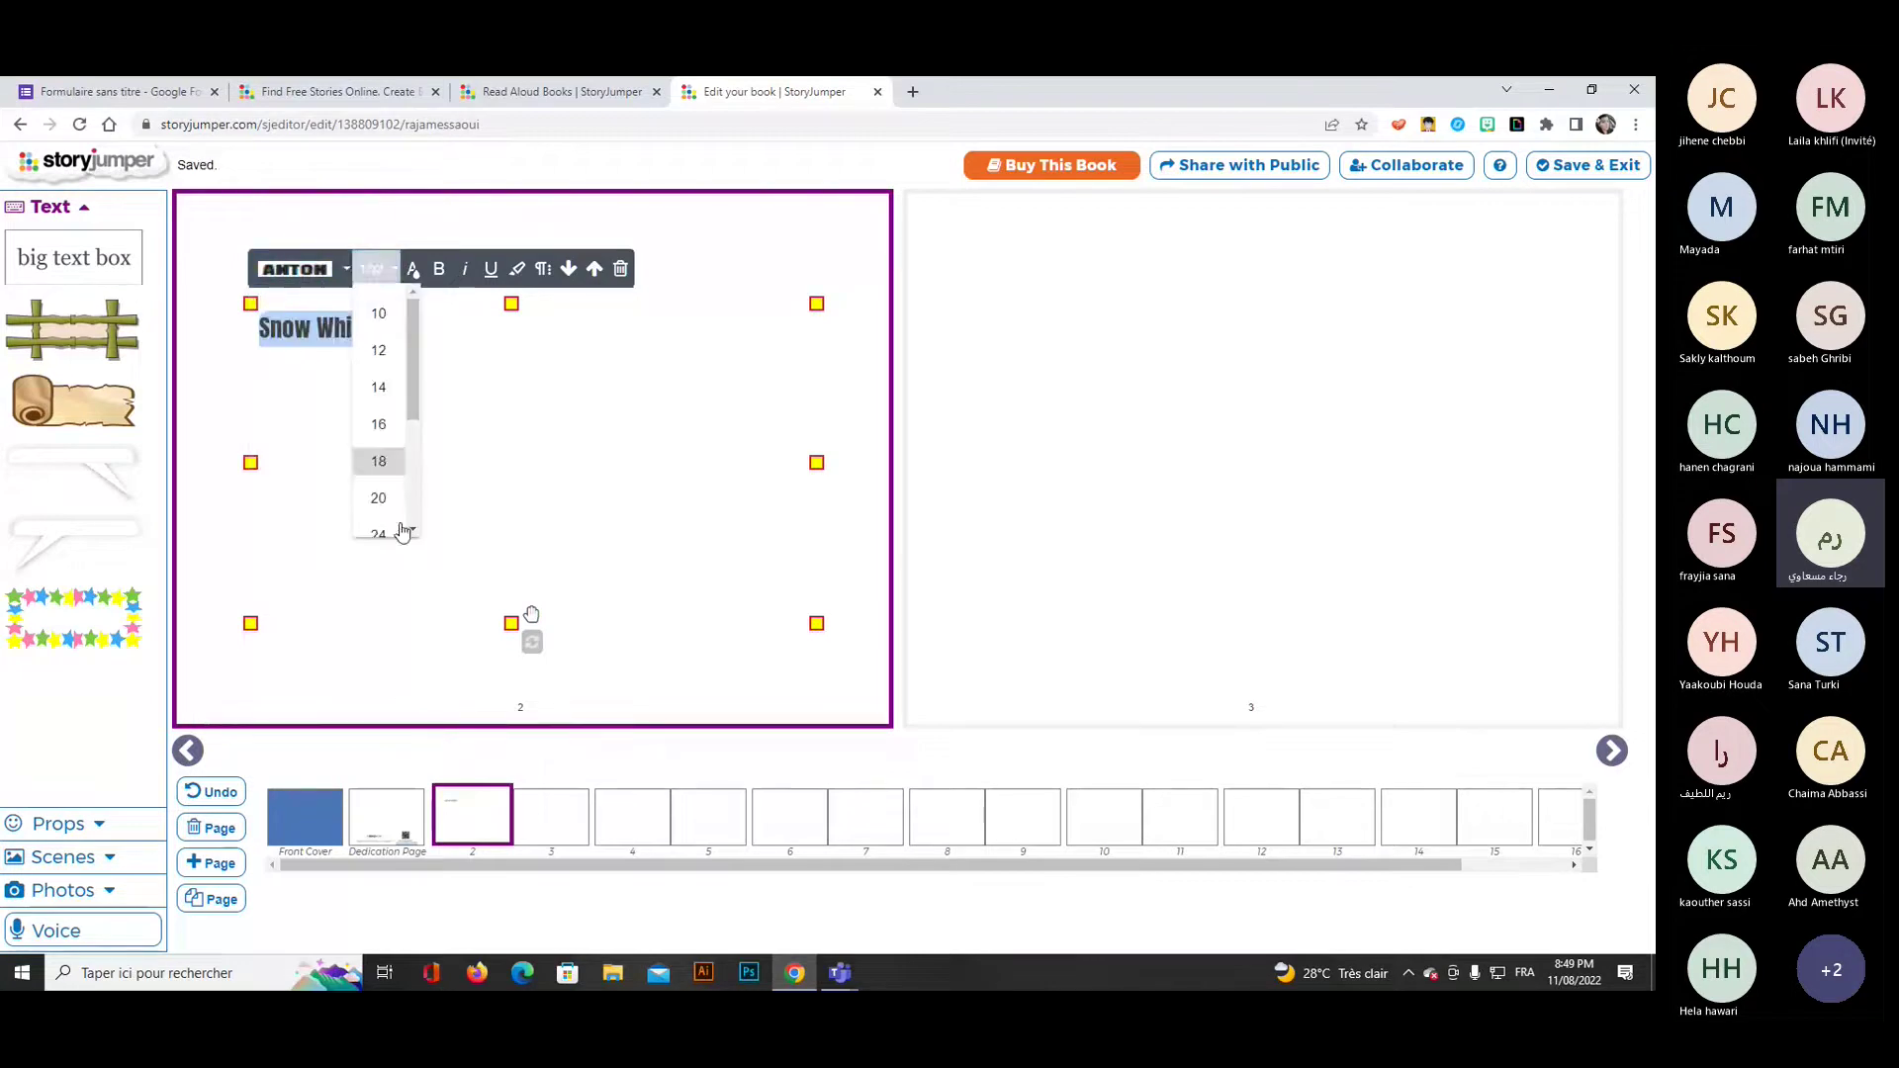
pyautogui.scroll(-3, 412, 527)
pyautogui.click(395, 475)
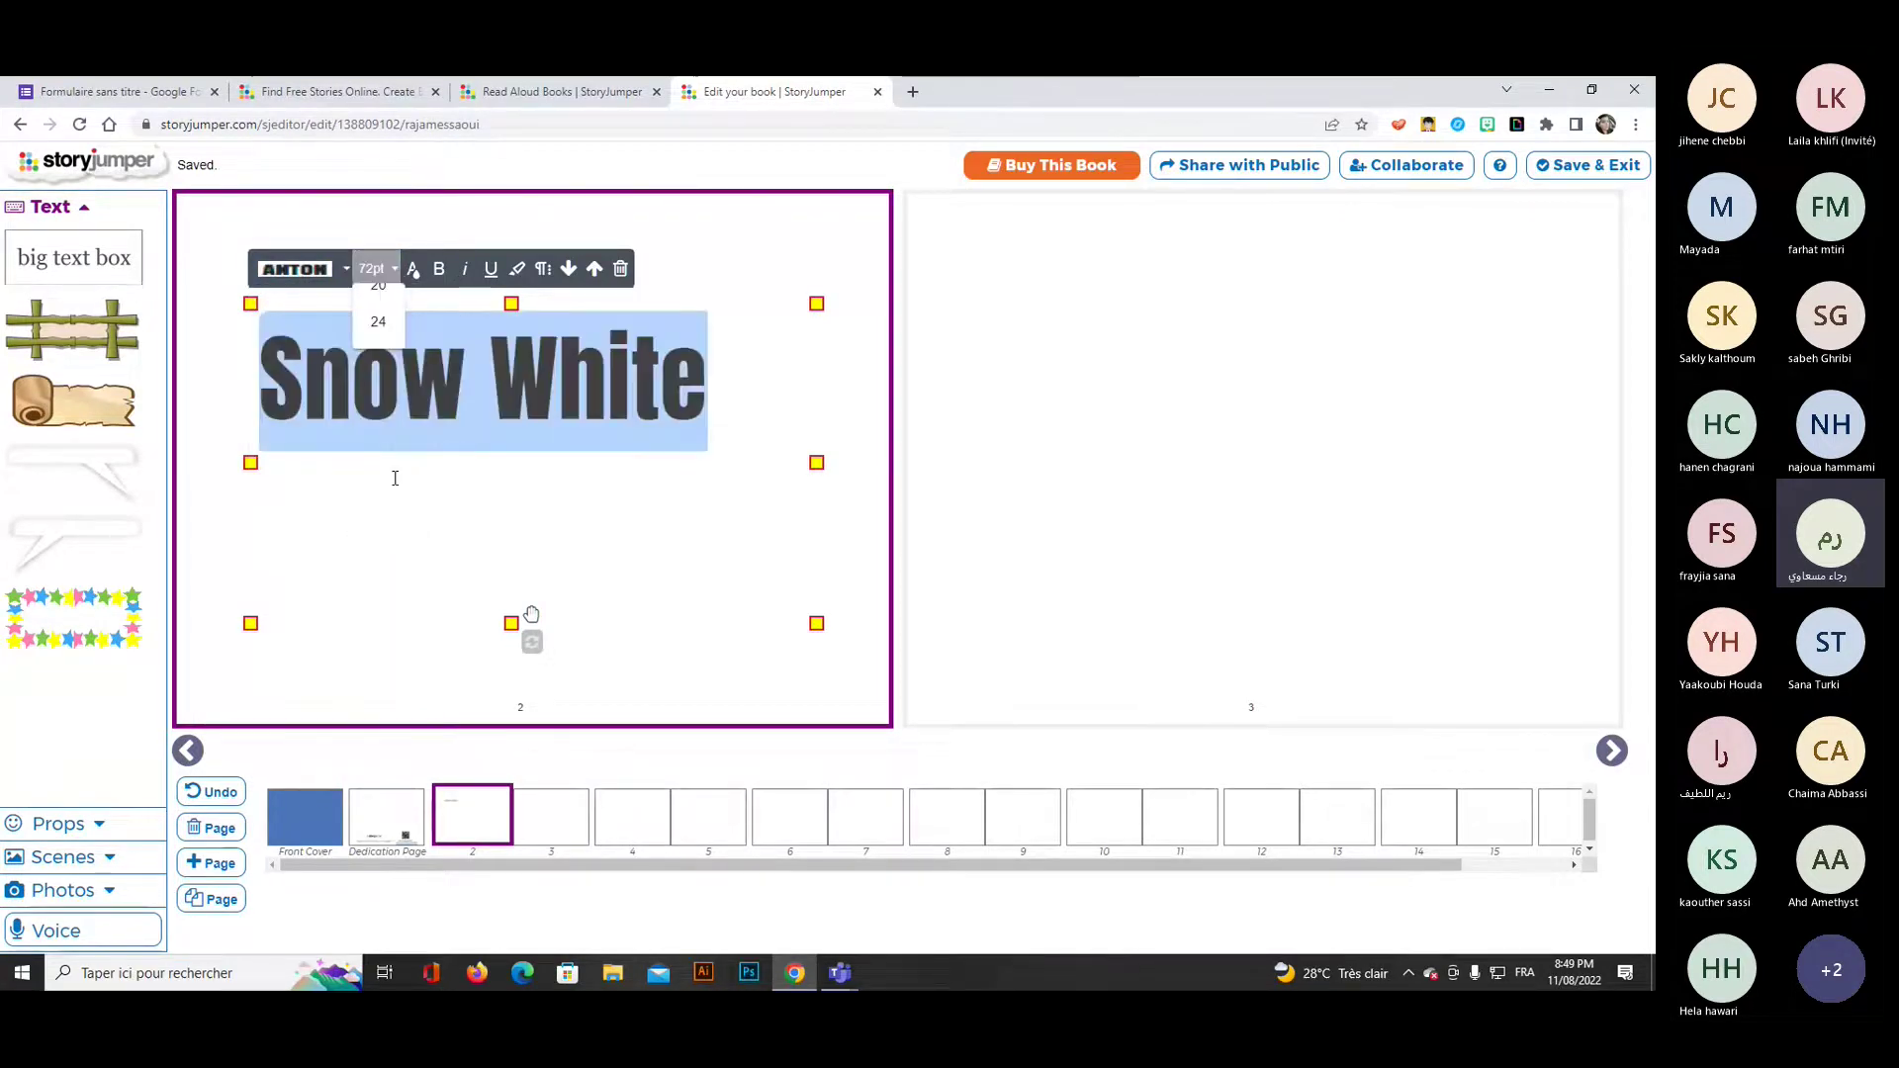
pyautogui.click(416, 284)
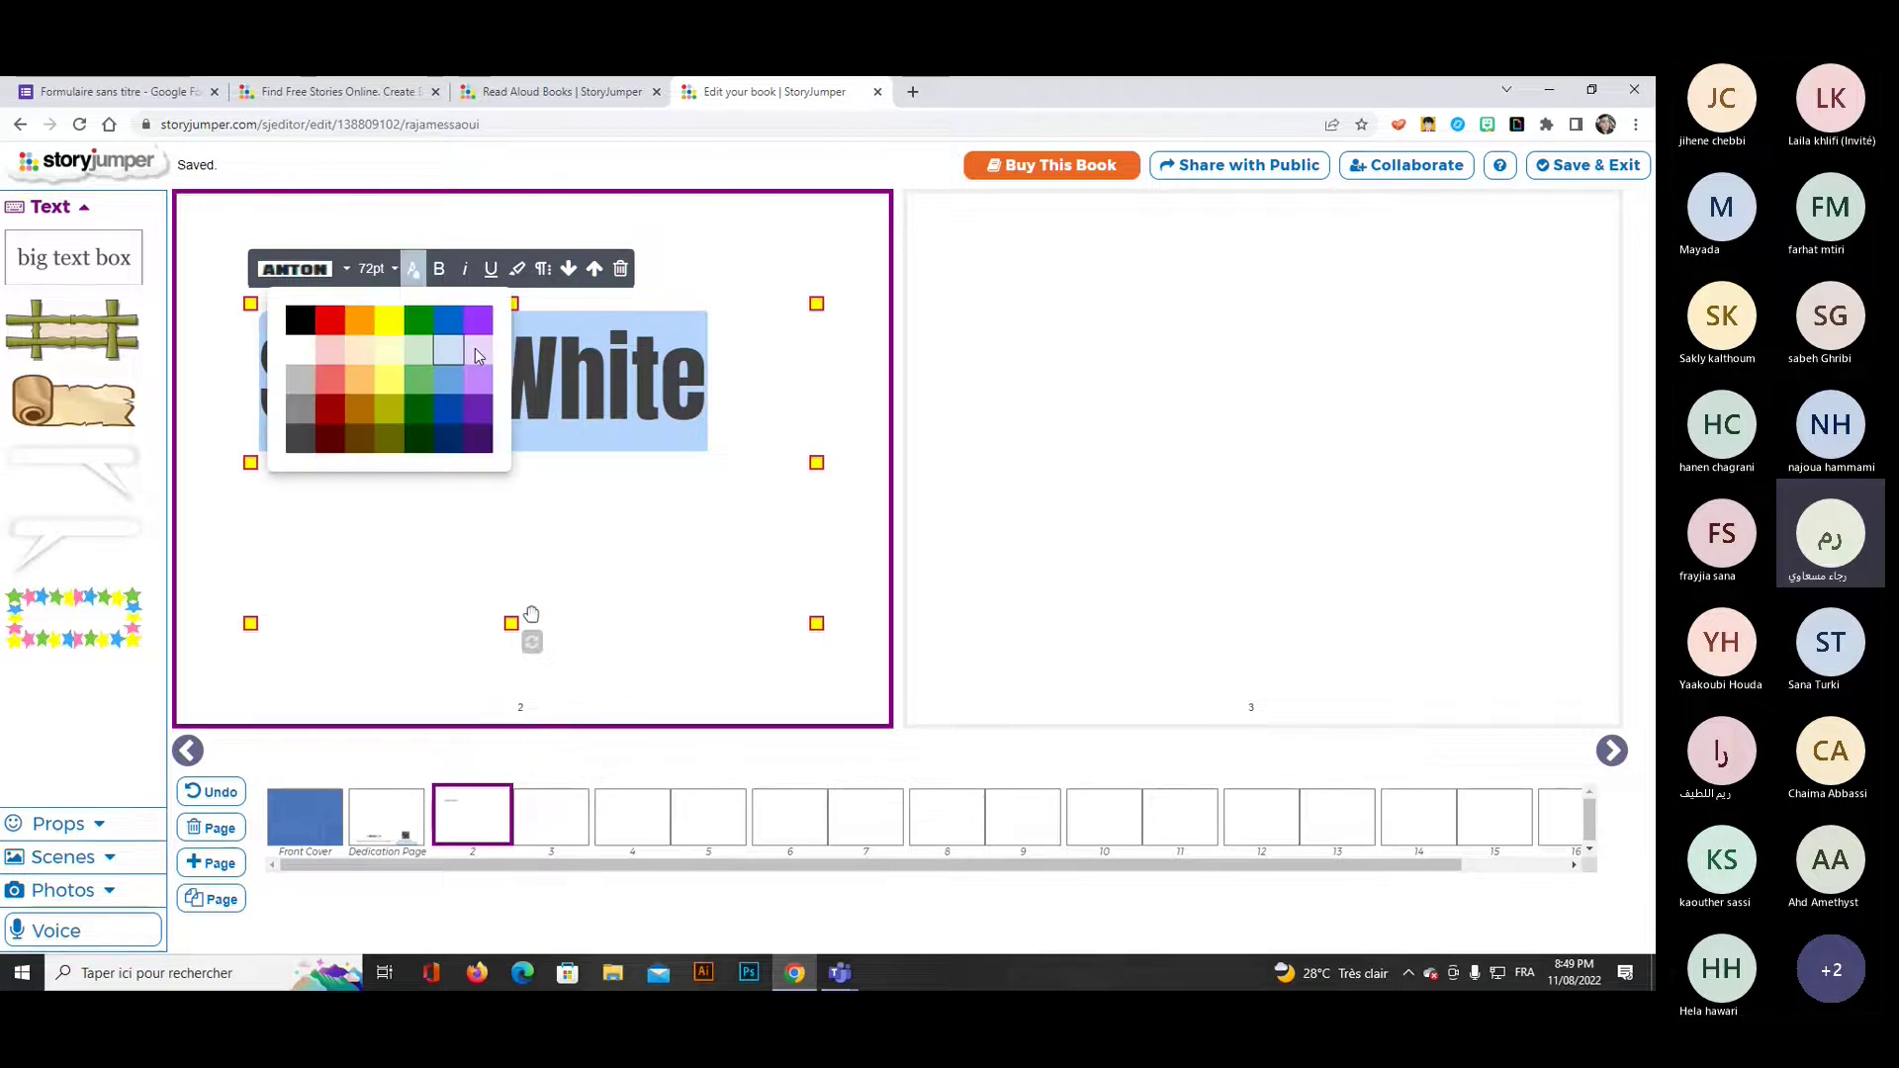
pyautogui.click(483, 323)
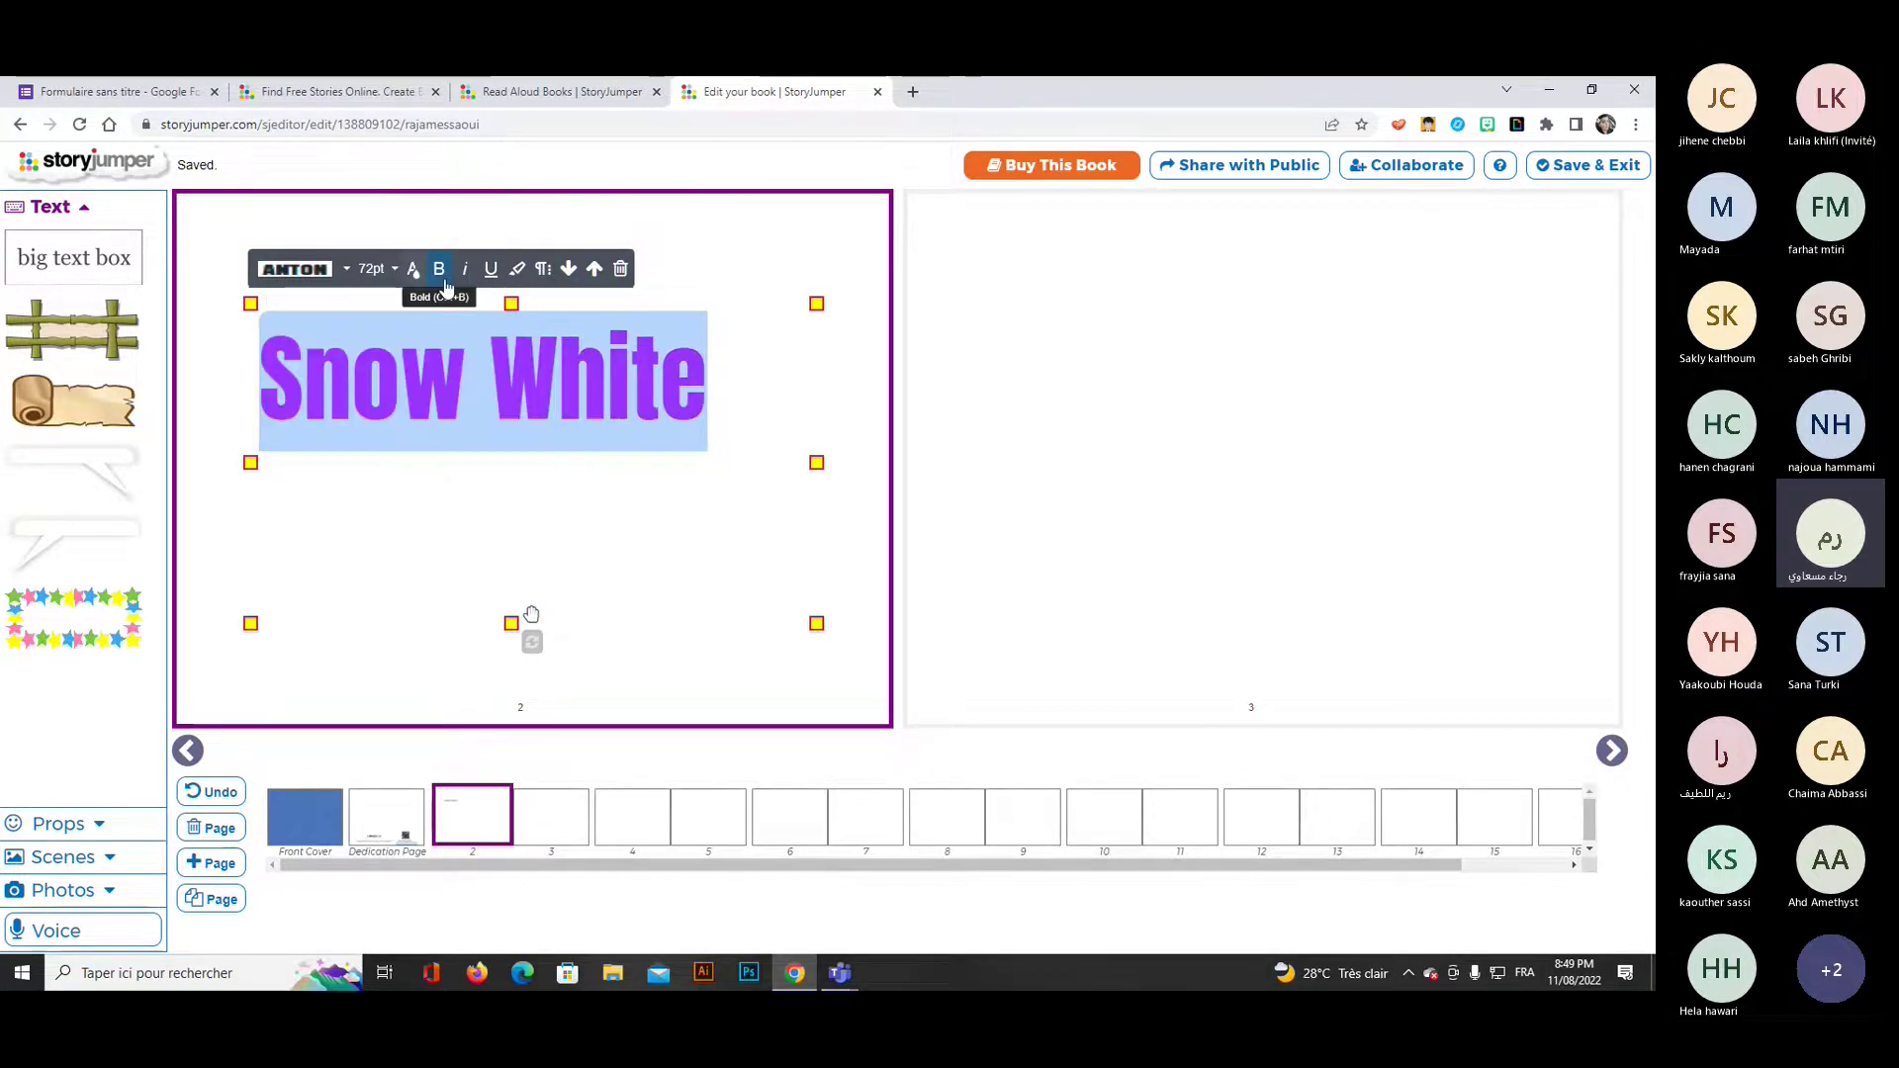
pyautogui.click(441, 273)
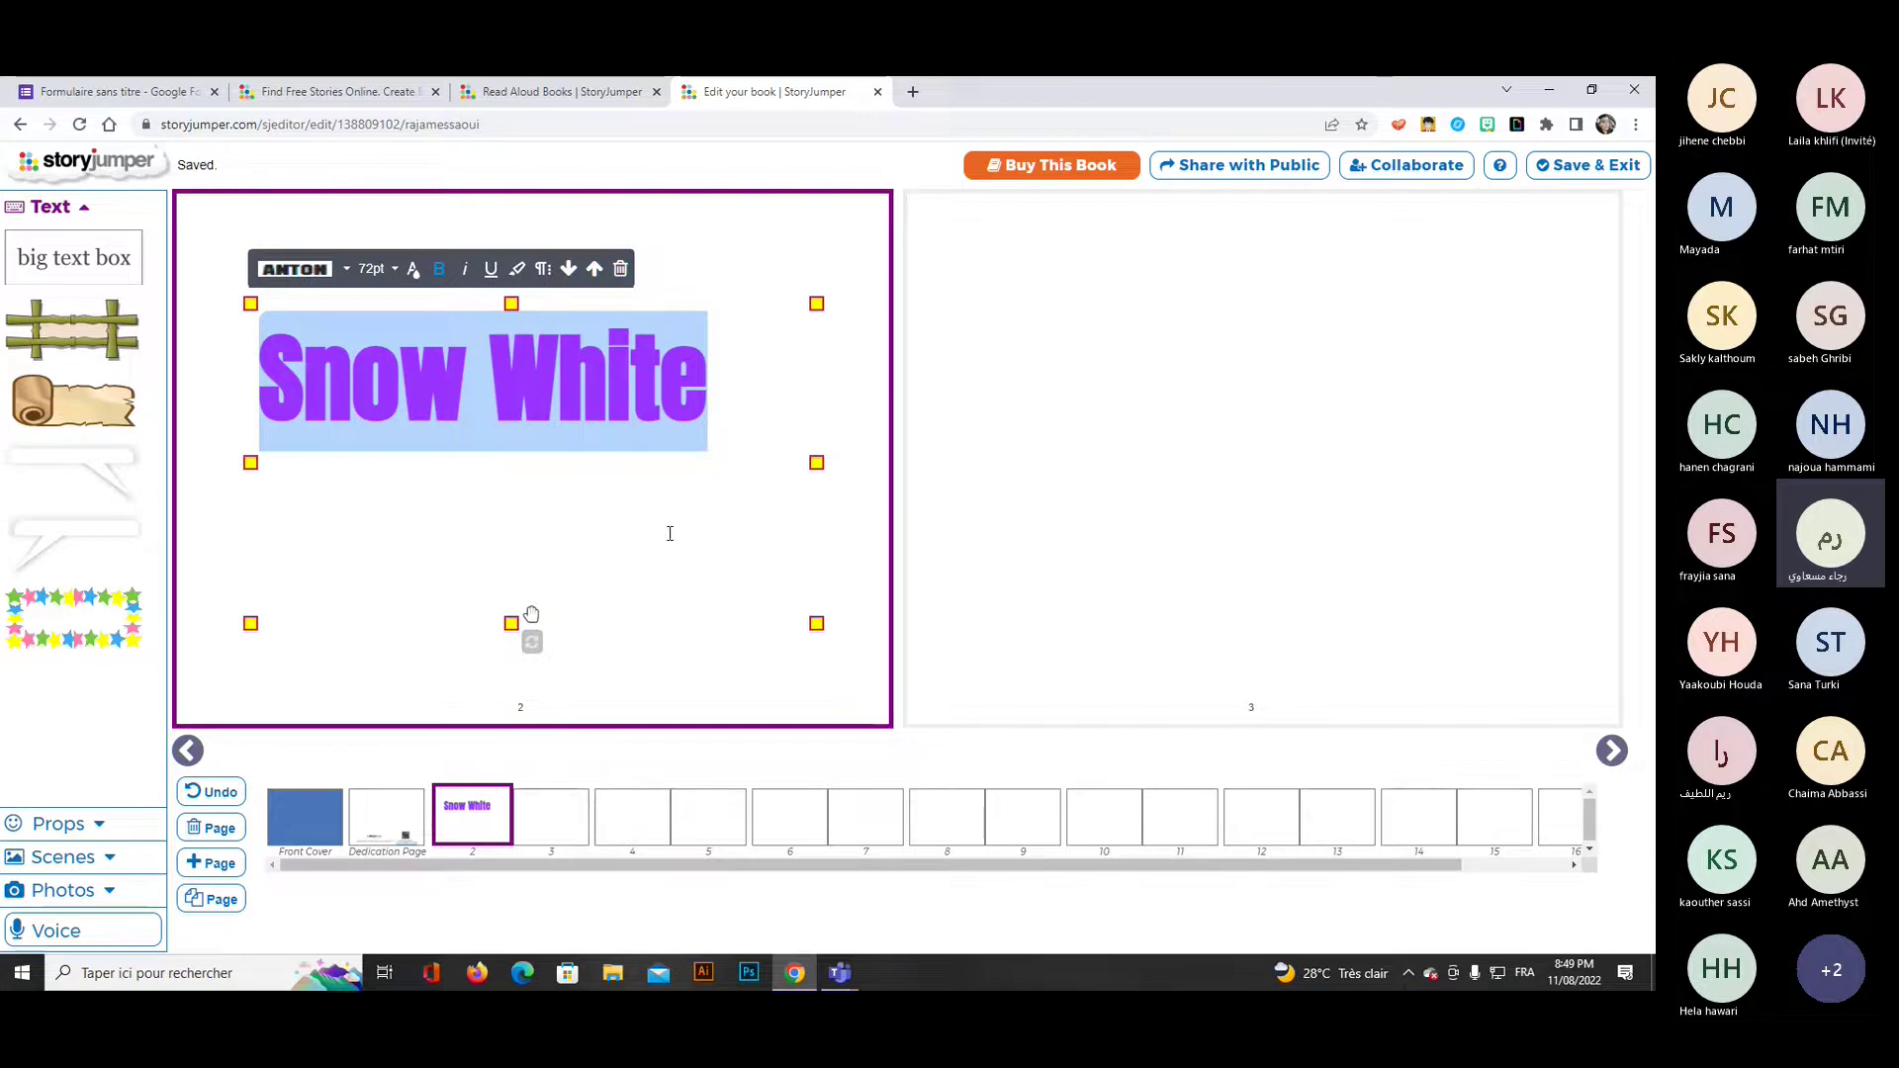
# Narrow and resize the Snow White heading's text box.
pyautogui.click(618, 557)
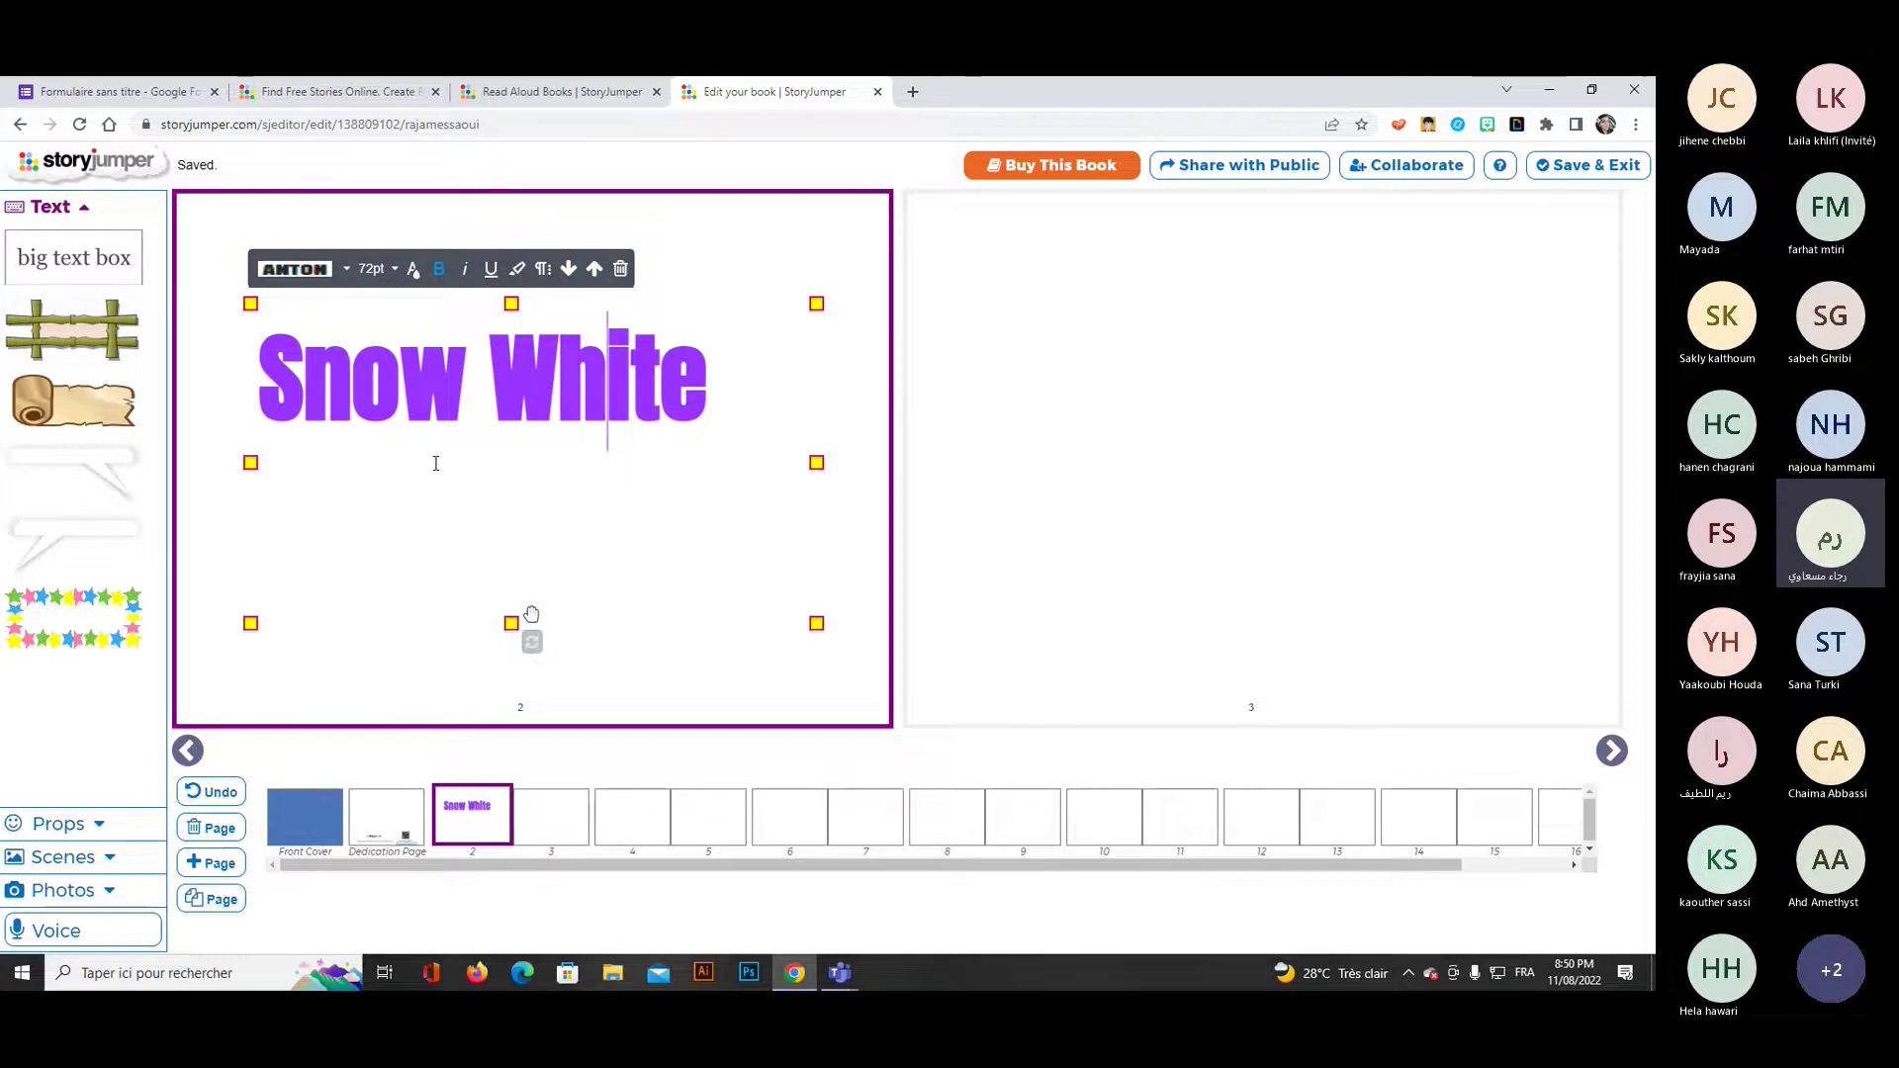
pyautogui.click(489, 495)
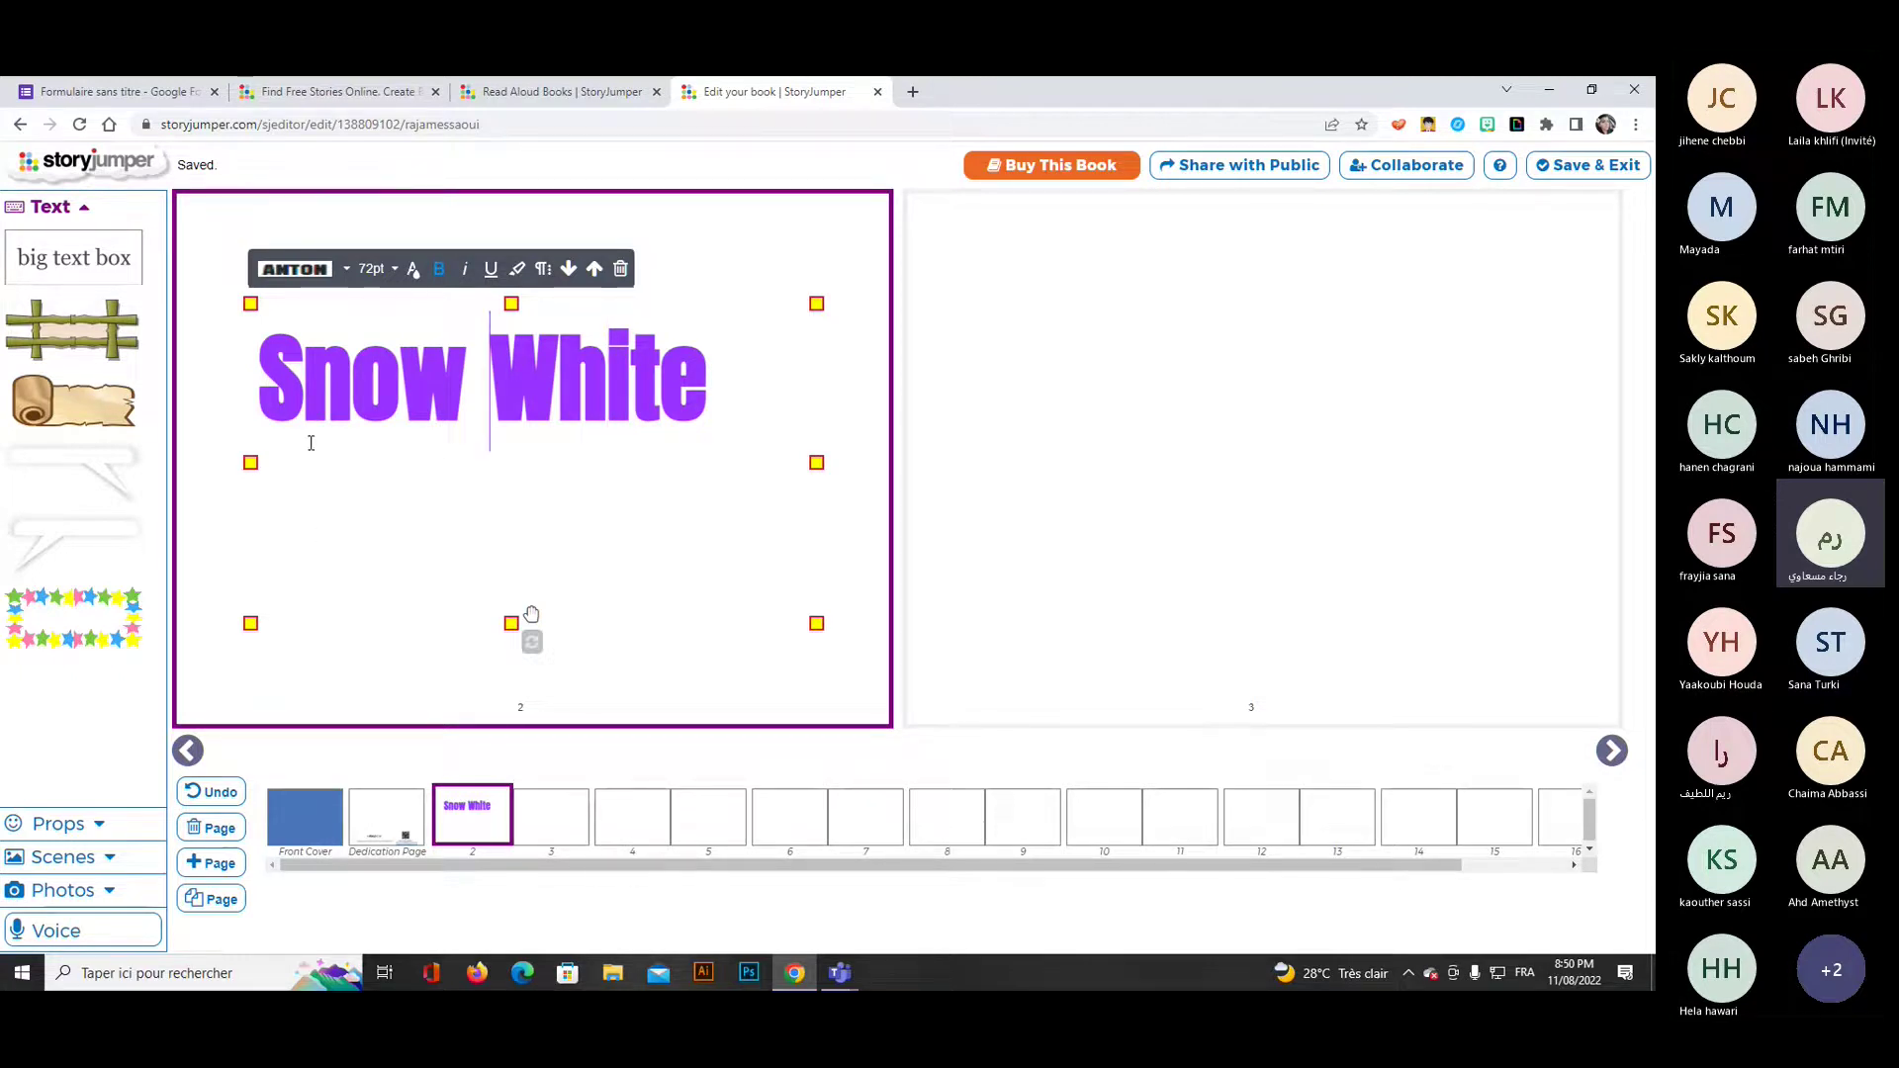
pyautogui.moveTo(250, 462); pyautogui.dragTo(220, 462)
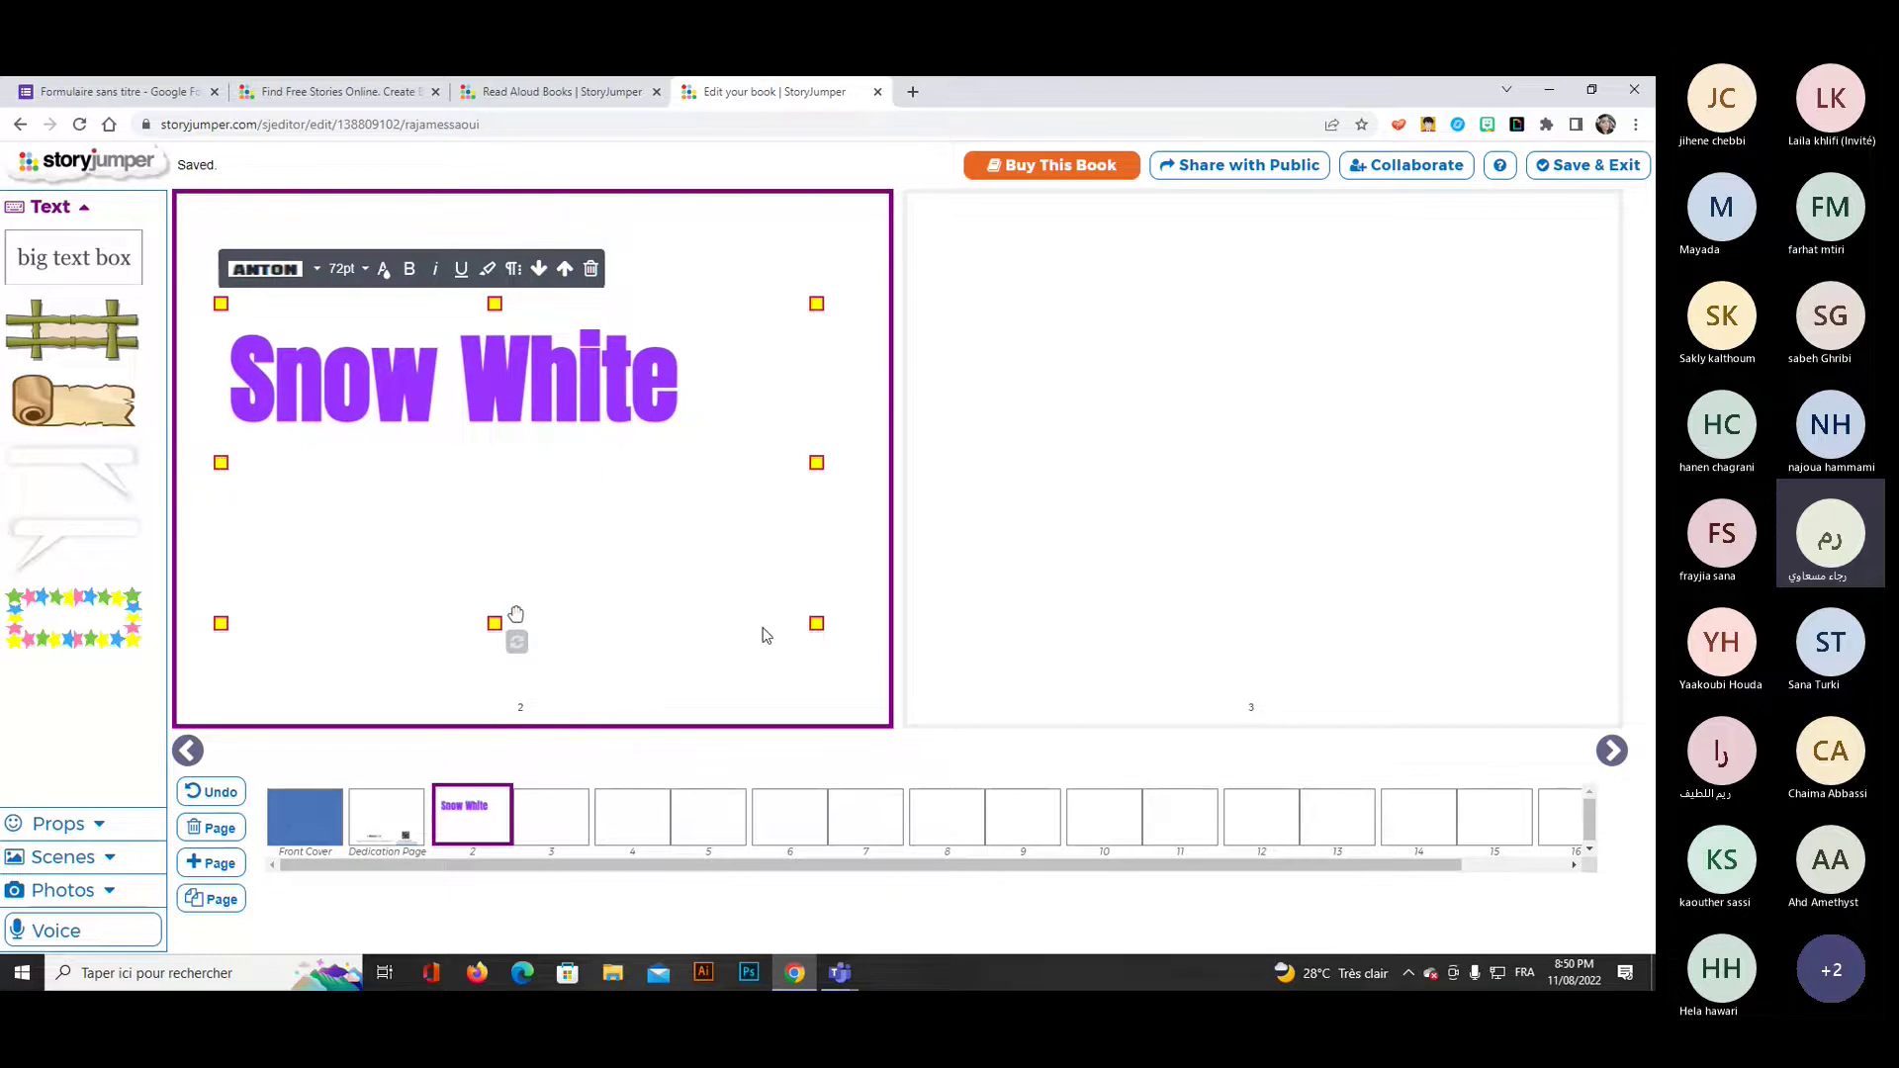
pyautogui.moveTo(816, 623); pyautogui.dragTo(796, 651)
pyautogui.moveTo(461, 386); pyautogui.dragTo(515, 410)
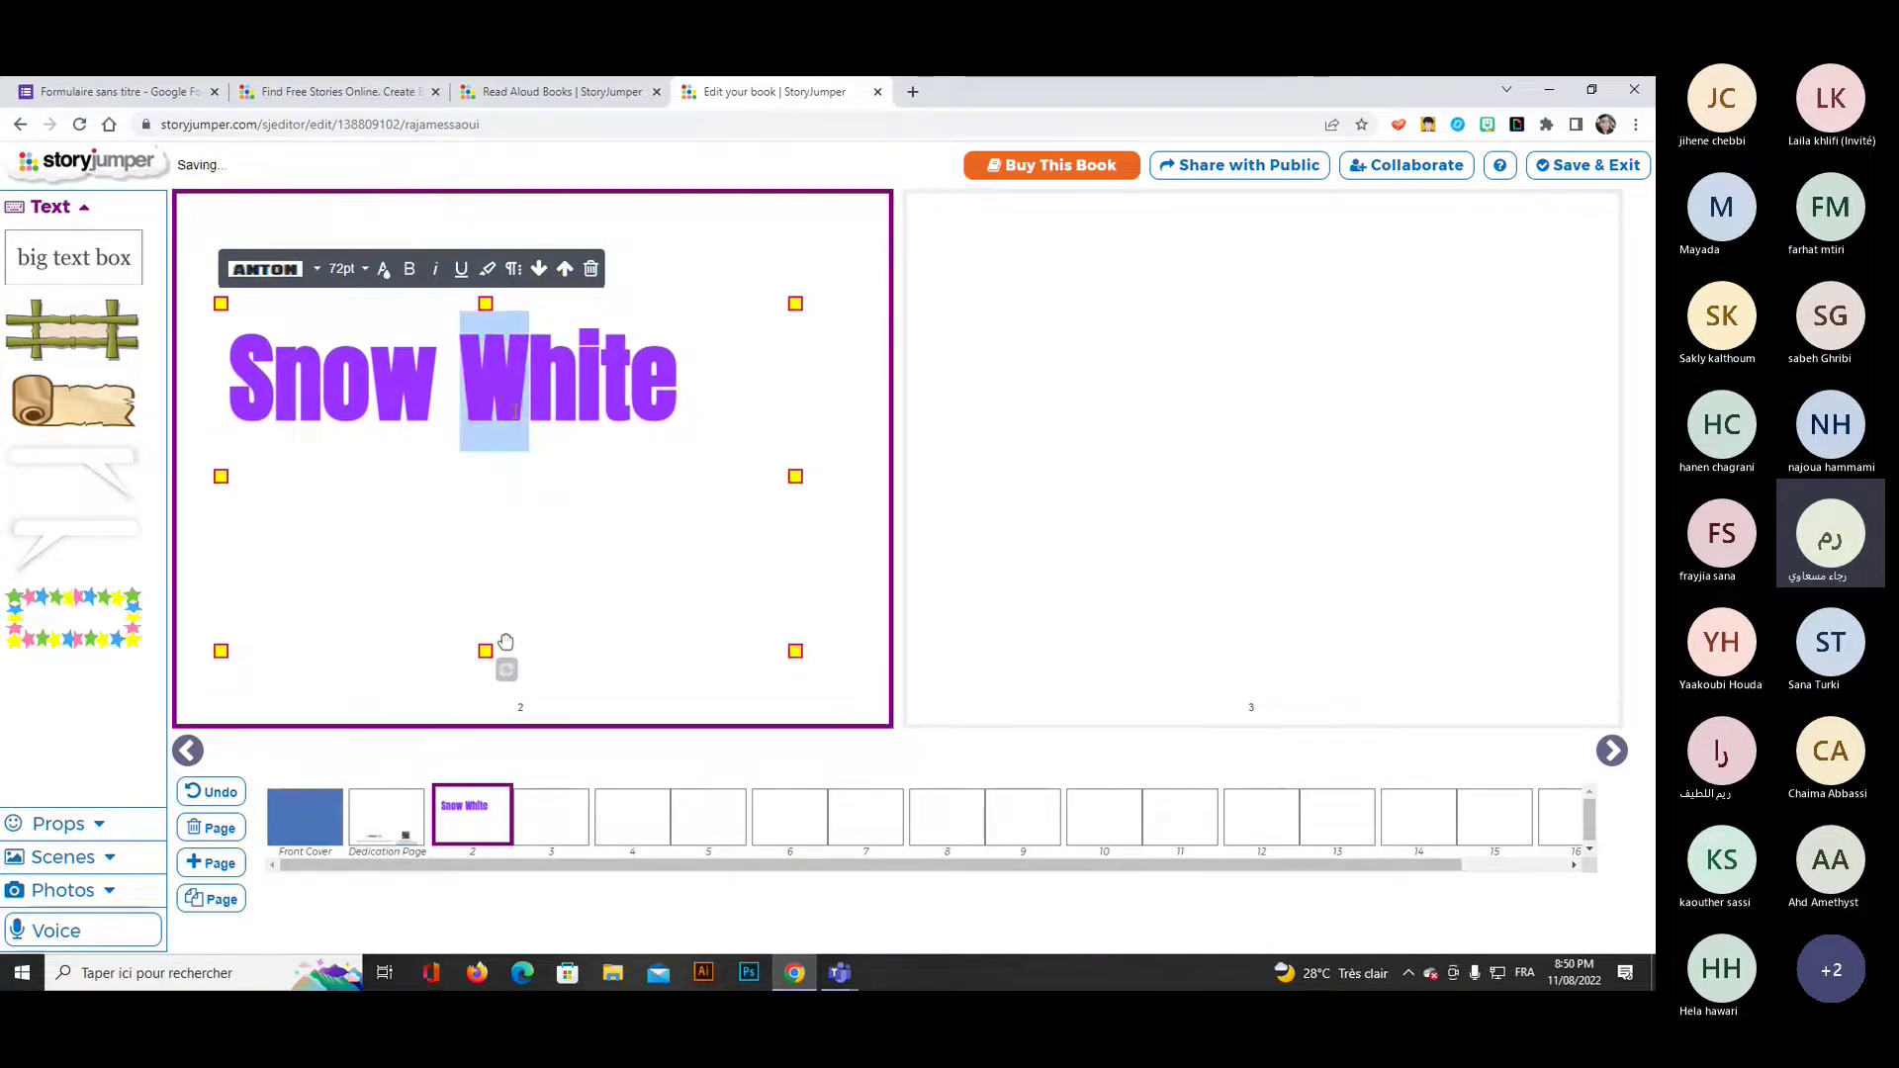
pyautogui.click(541, 608)
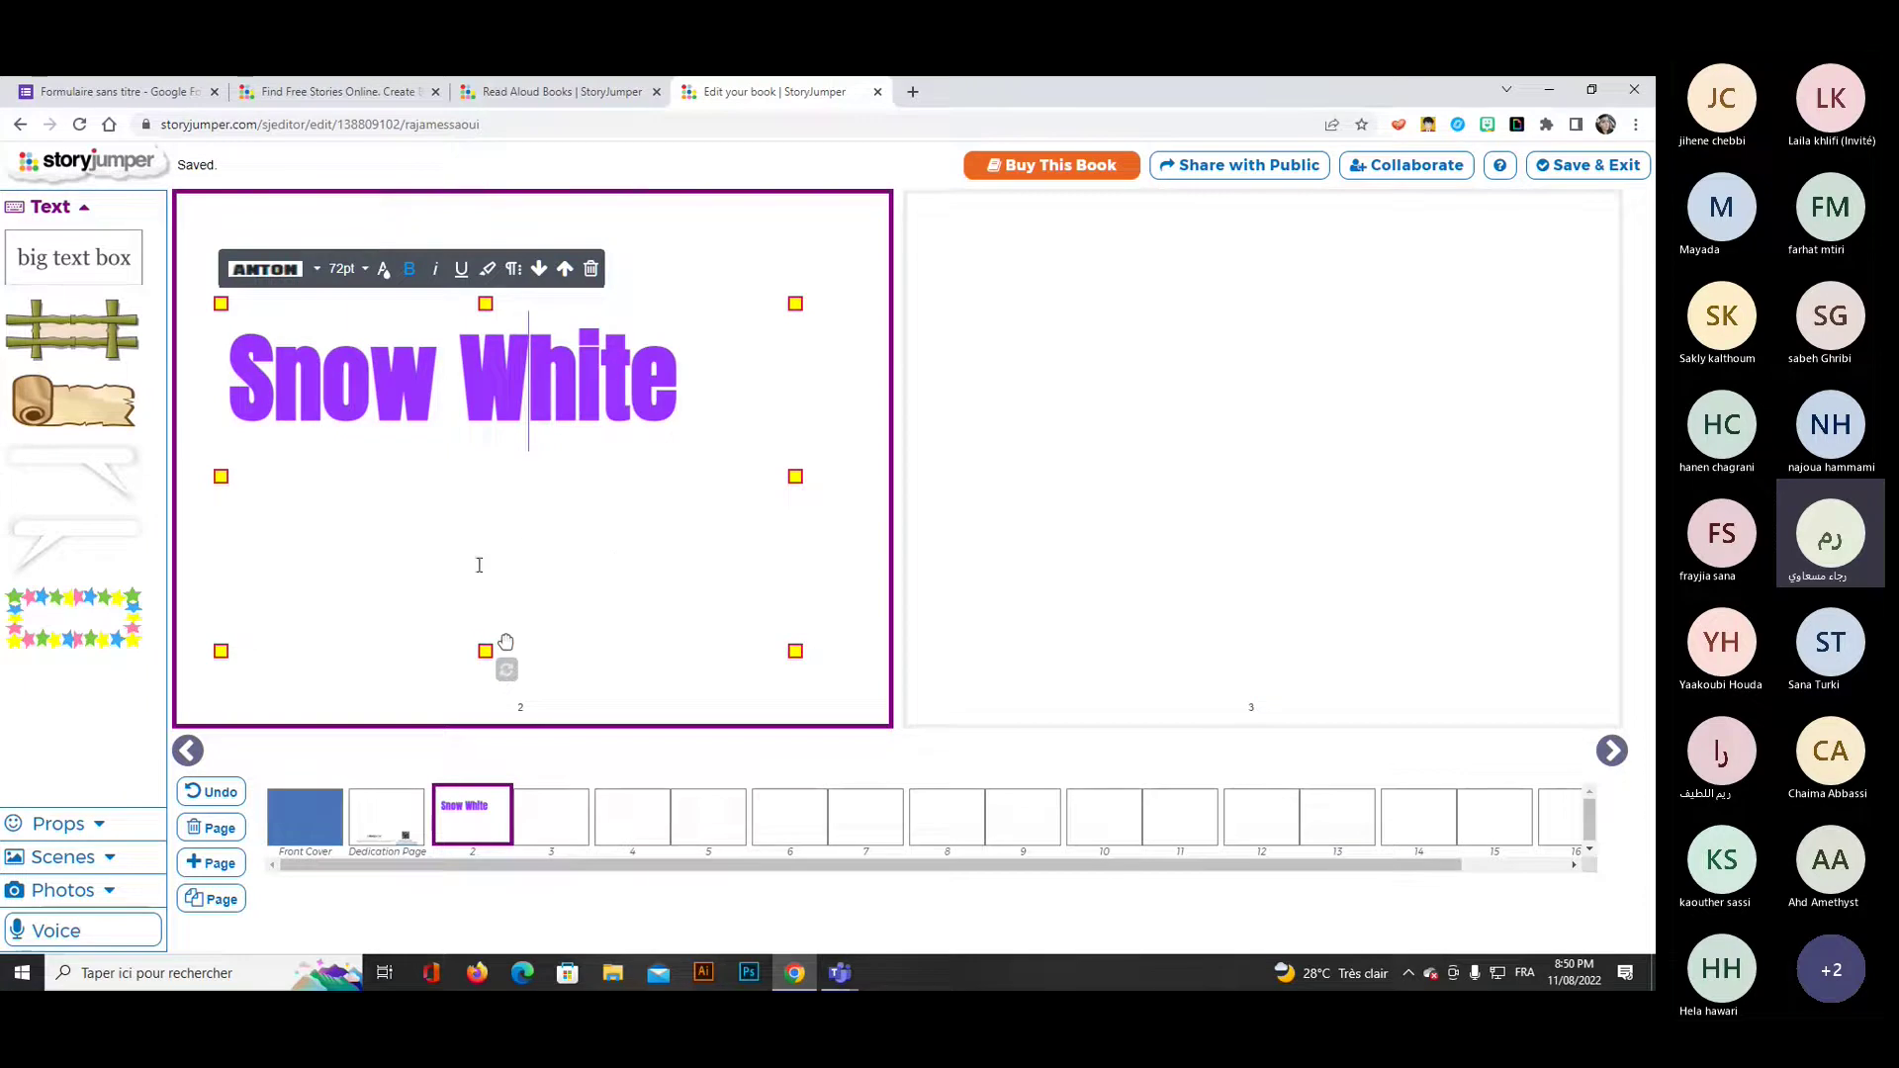
# Change the front cover's colour and pattern from blue to bright yellow.
pyautogui.click(292, 824)
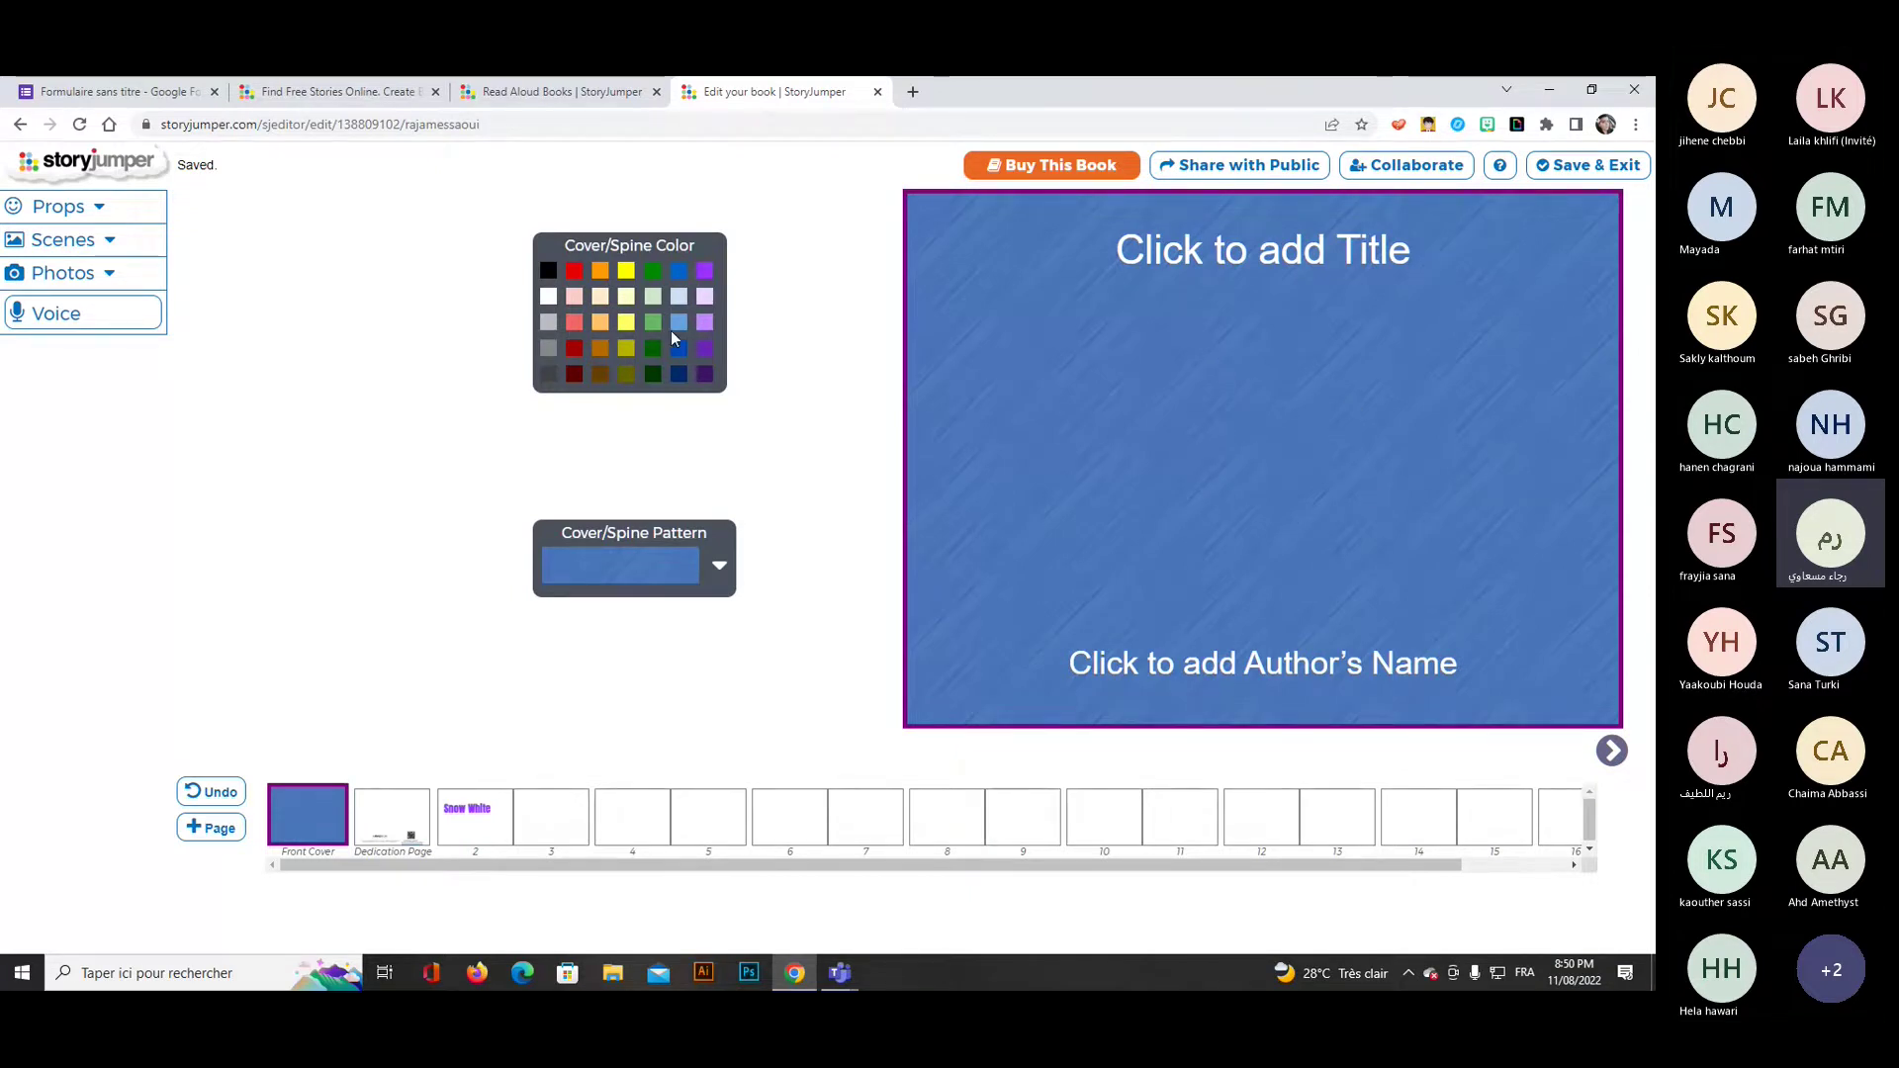
pyautogui.click(575, 271)
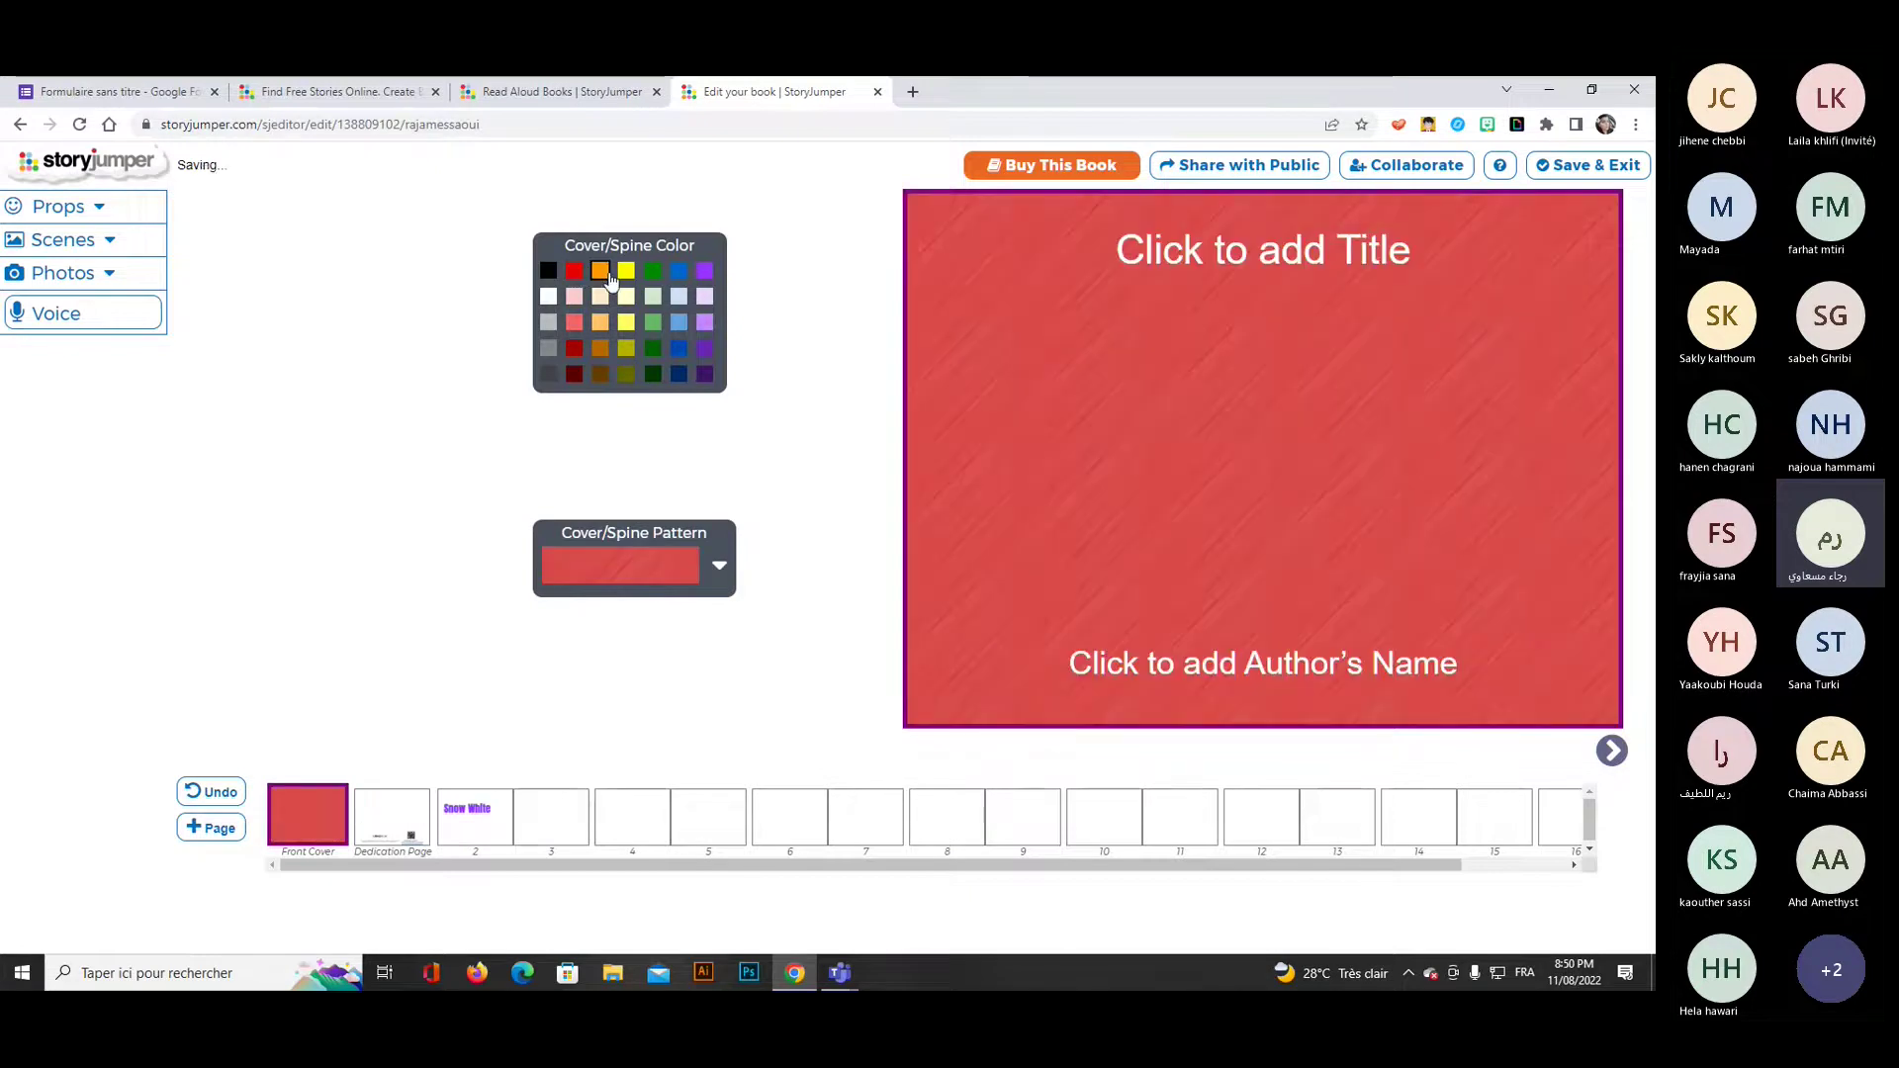
pyautogui.click(626, 271)
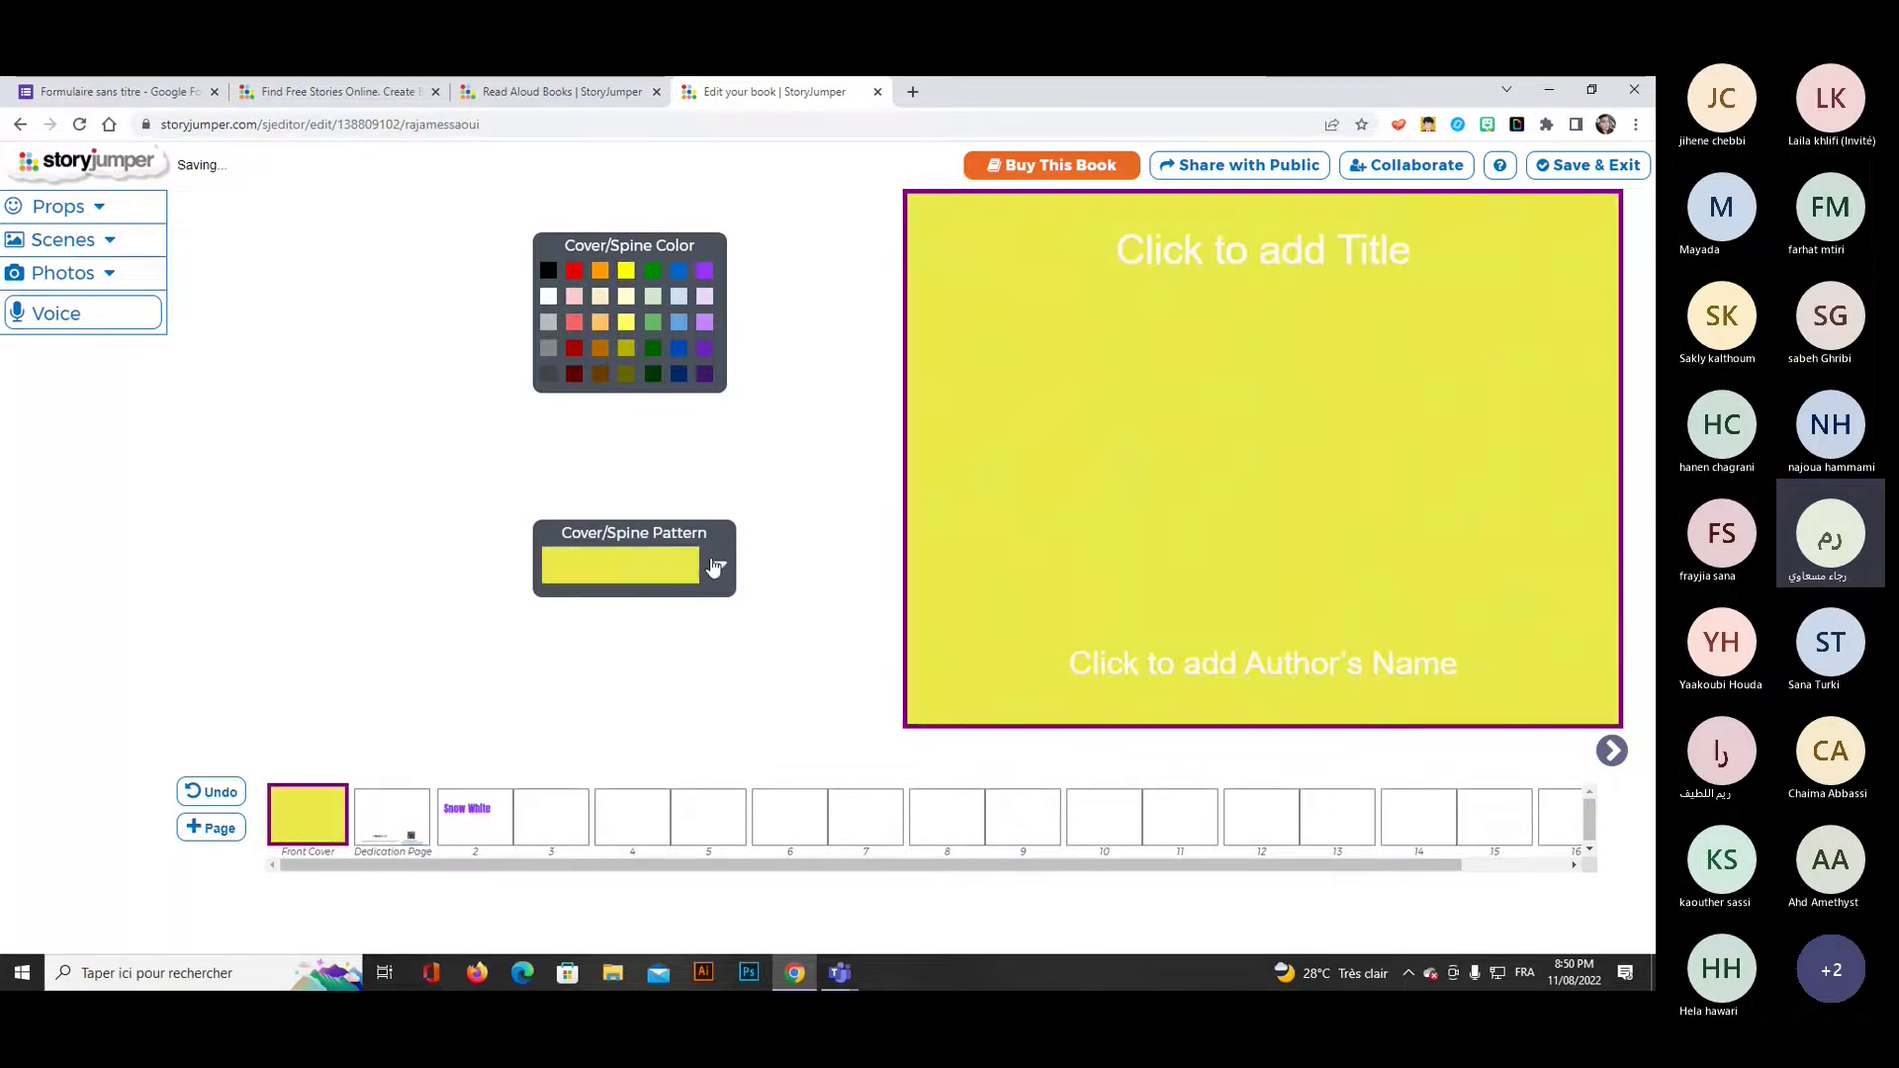
pyautogui.click(719, 564)
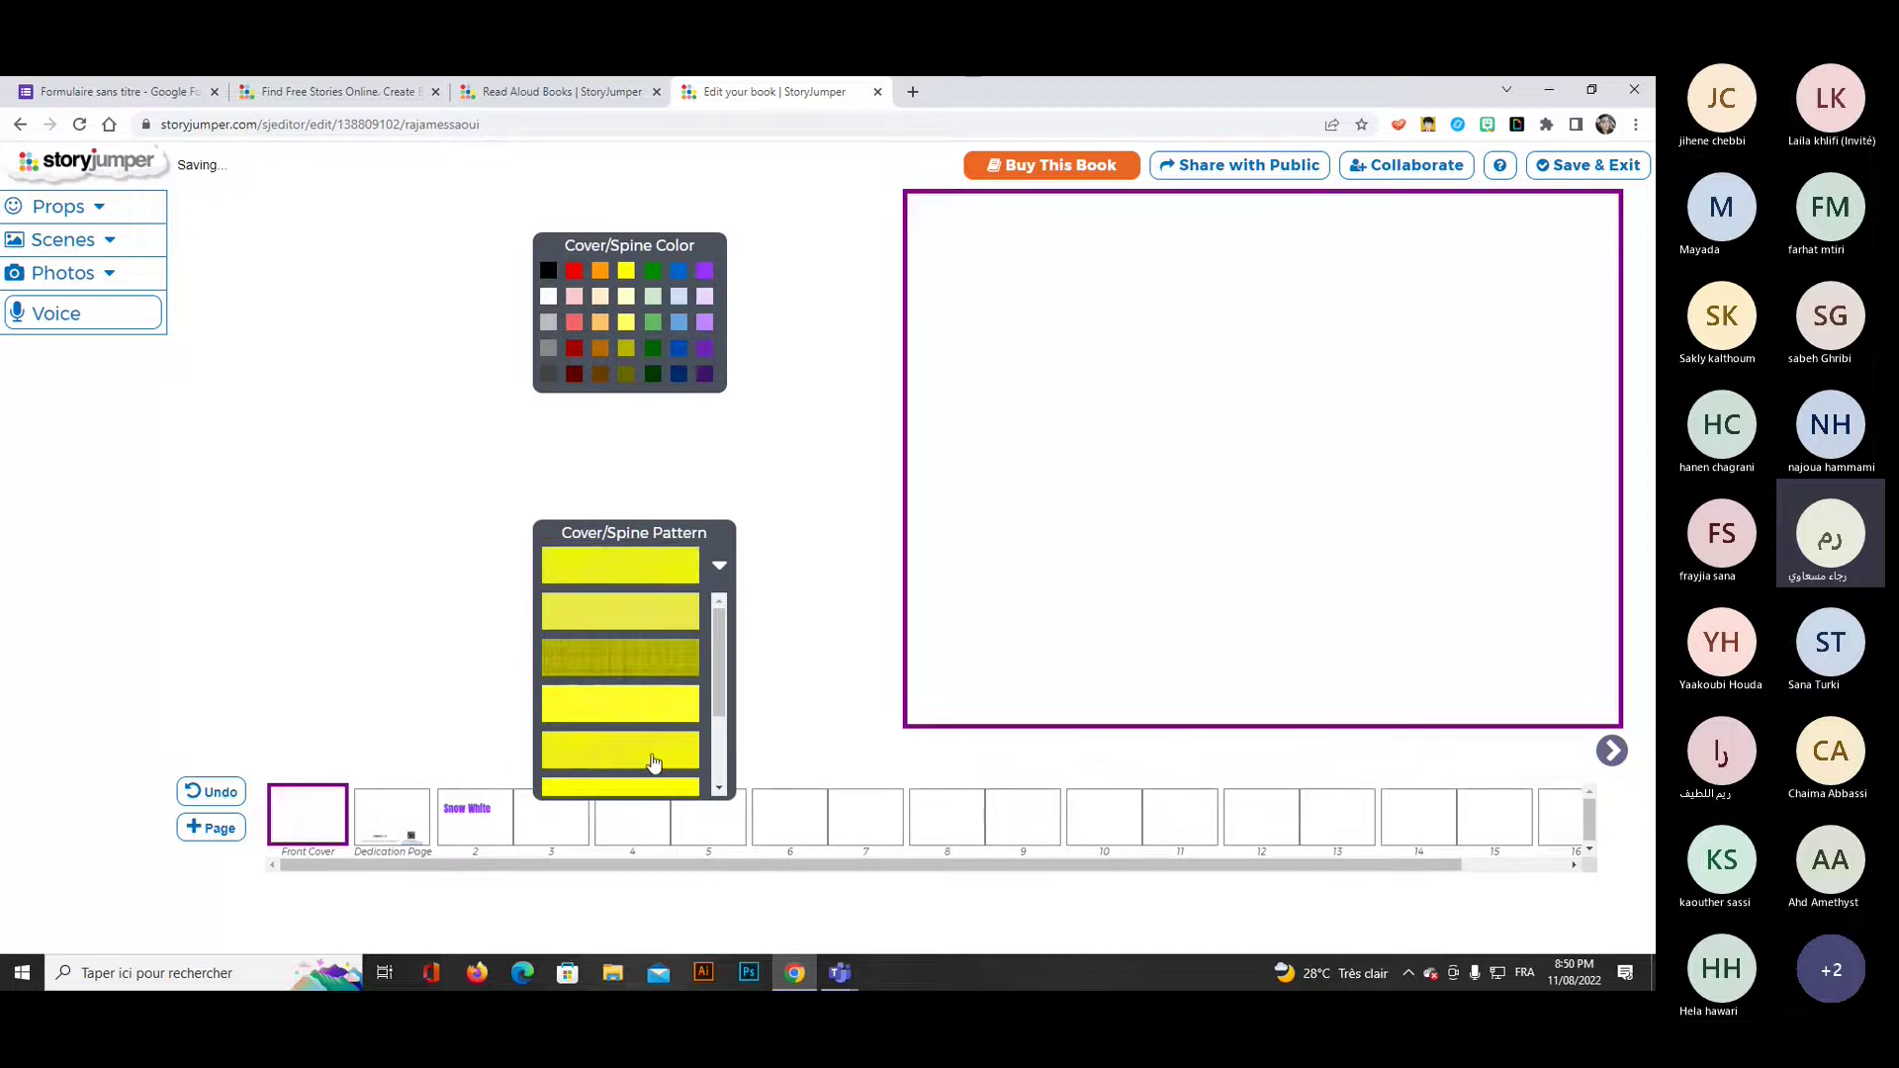
pyautogui.click(653, 763)
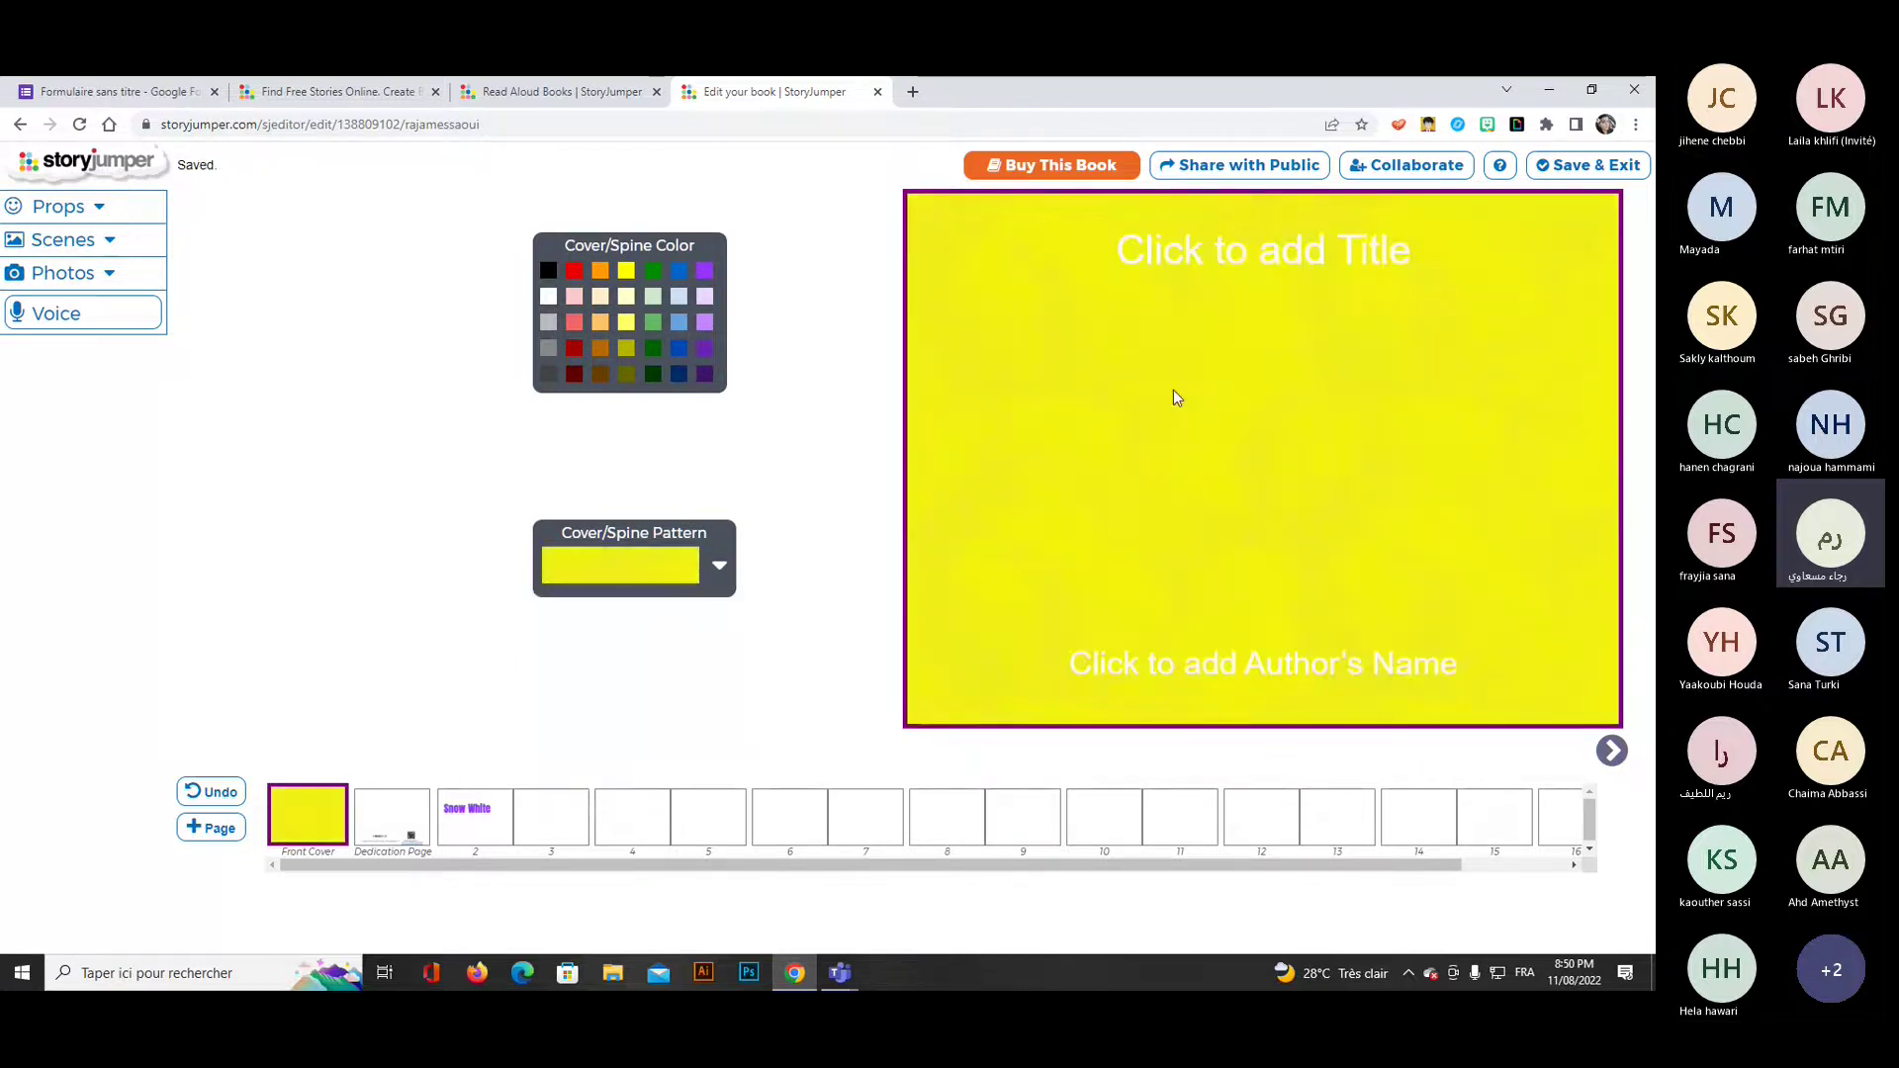
# Place the cover title 'Snow White' lower on the cover in red 60pt Creepster, then go to the dedication page.
pyautogui.click(1405, 248)
pyautogui.write('S')
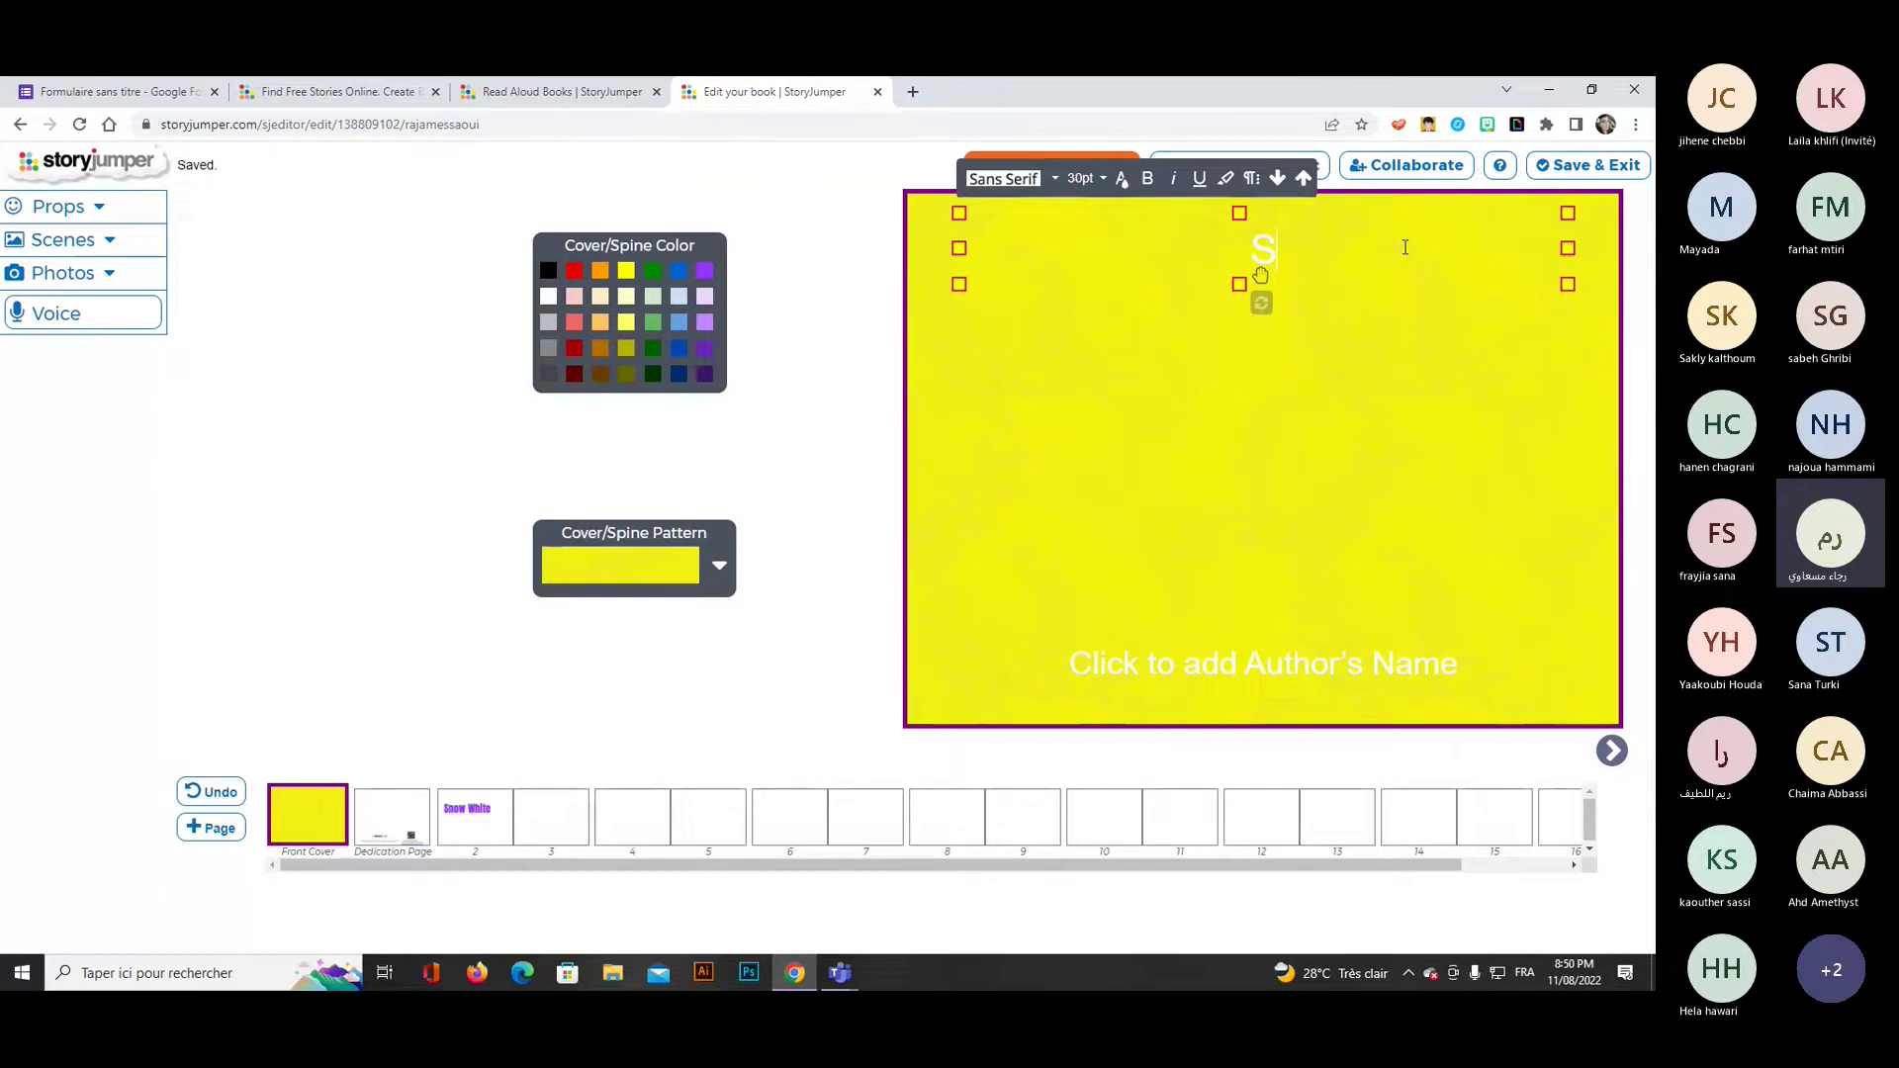
pyautogui.write('no')
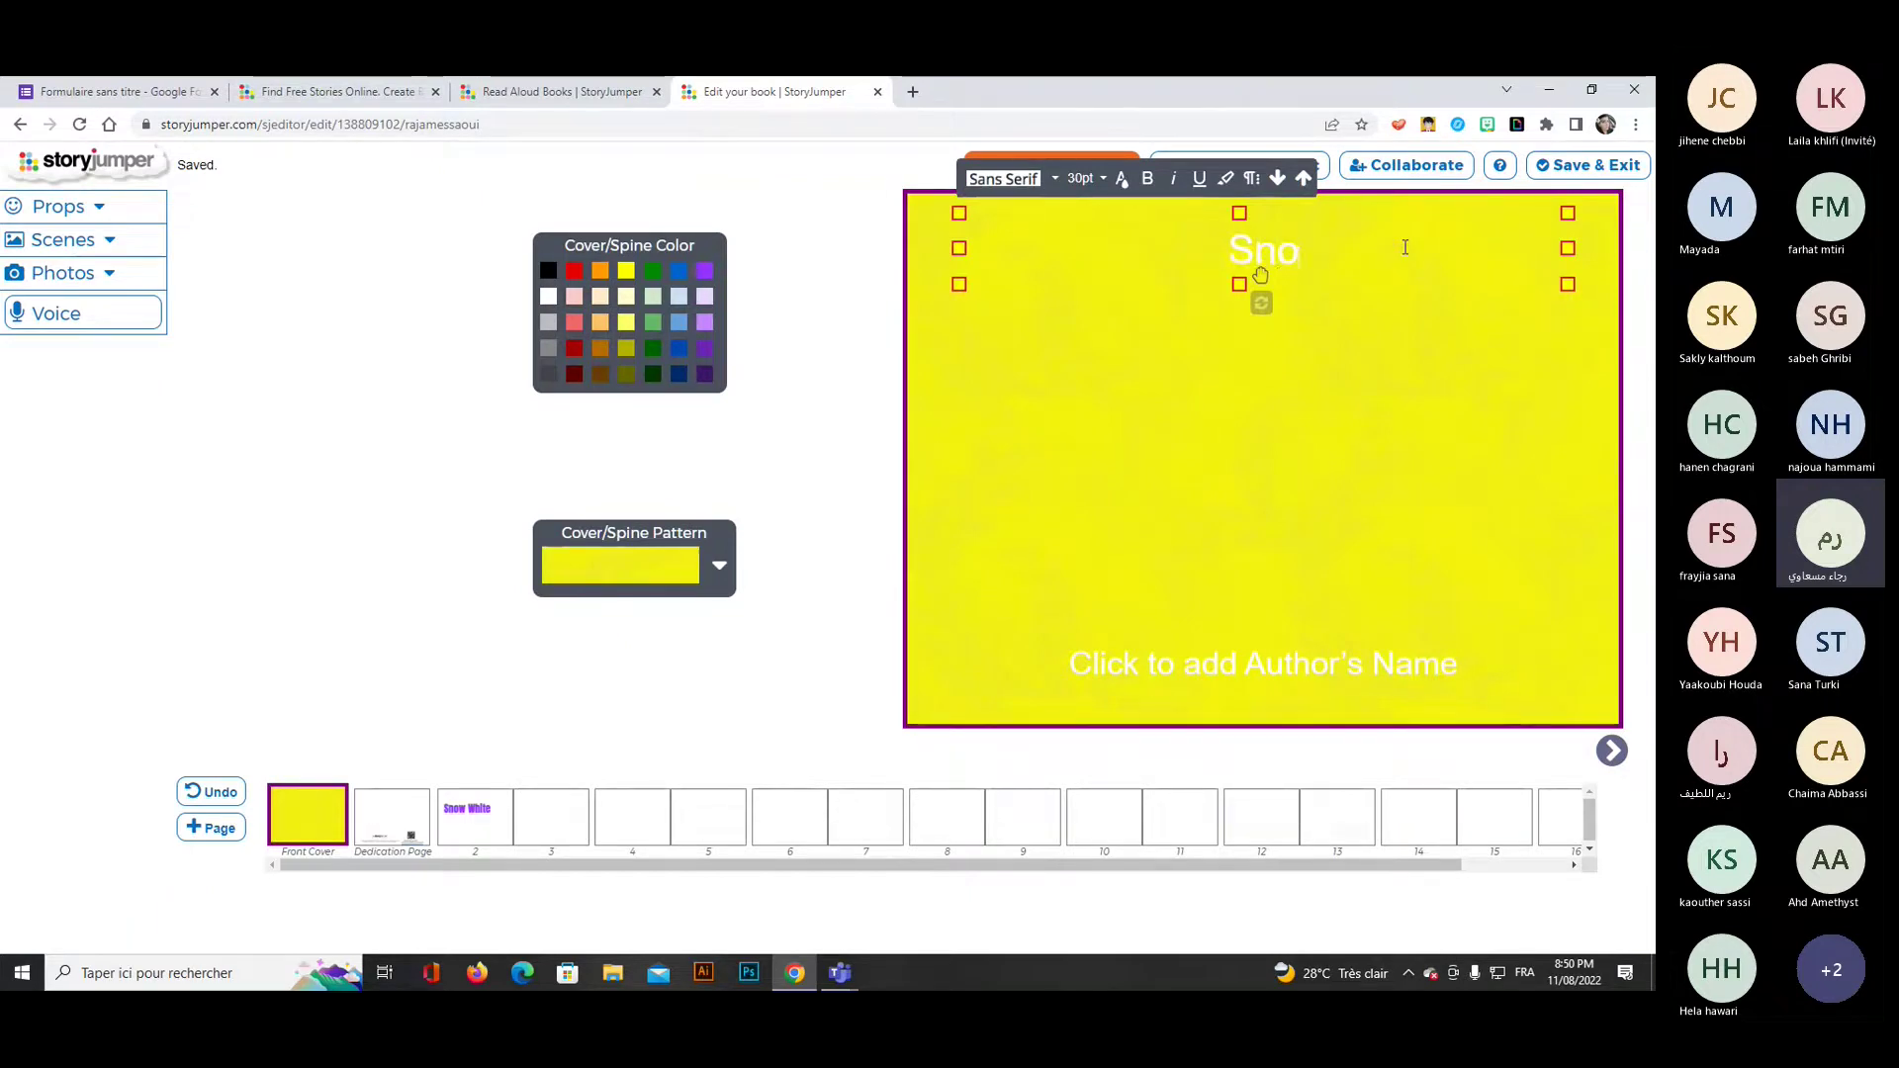
pyautogui.write('w     White')
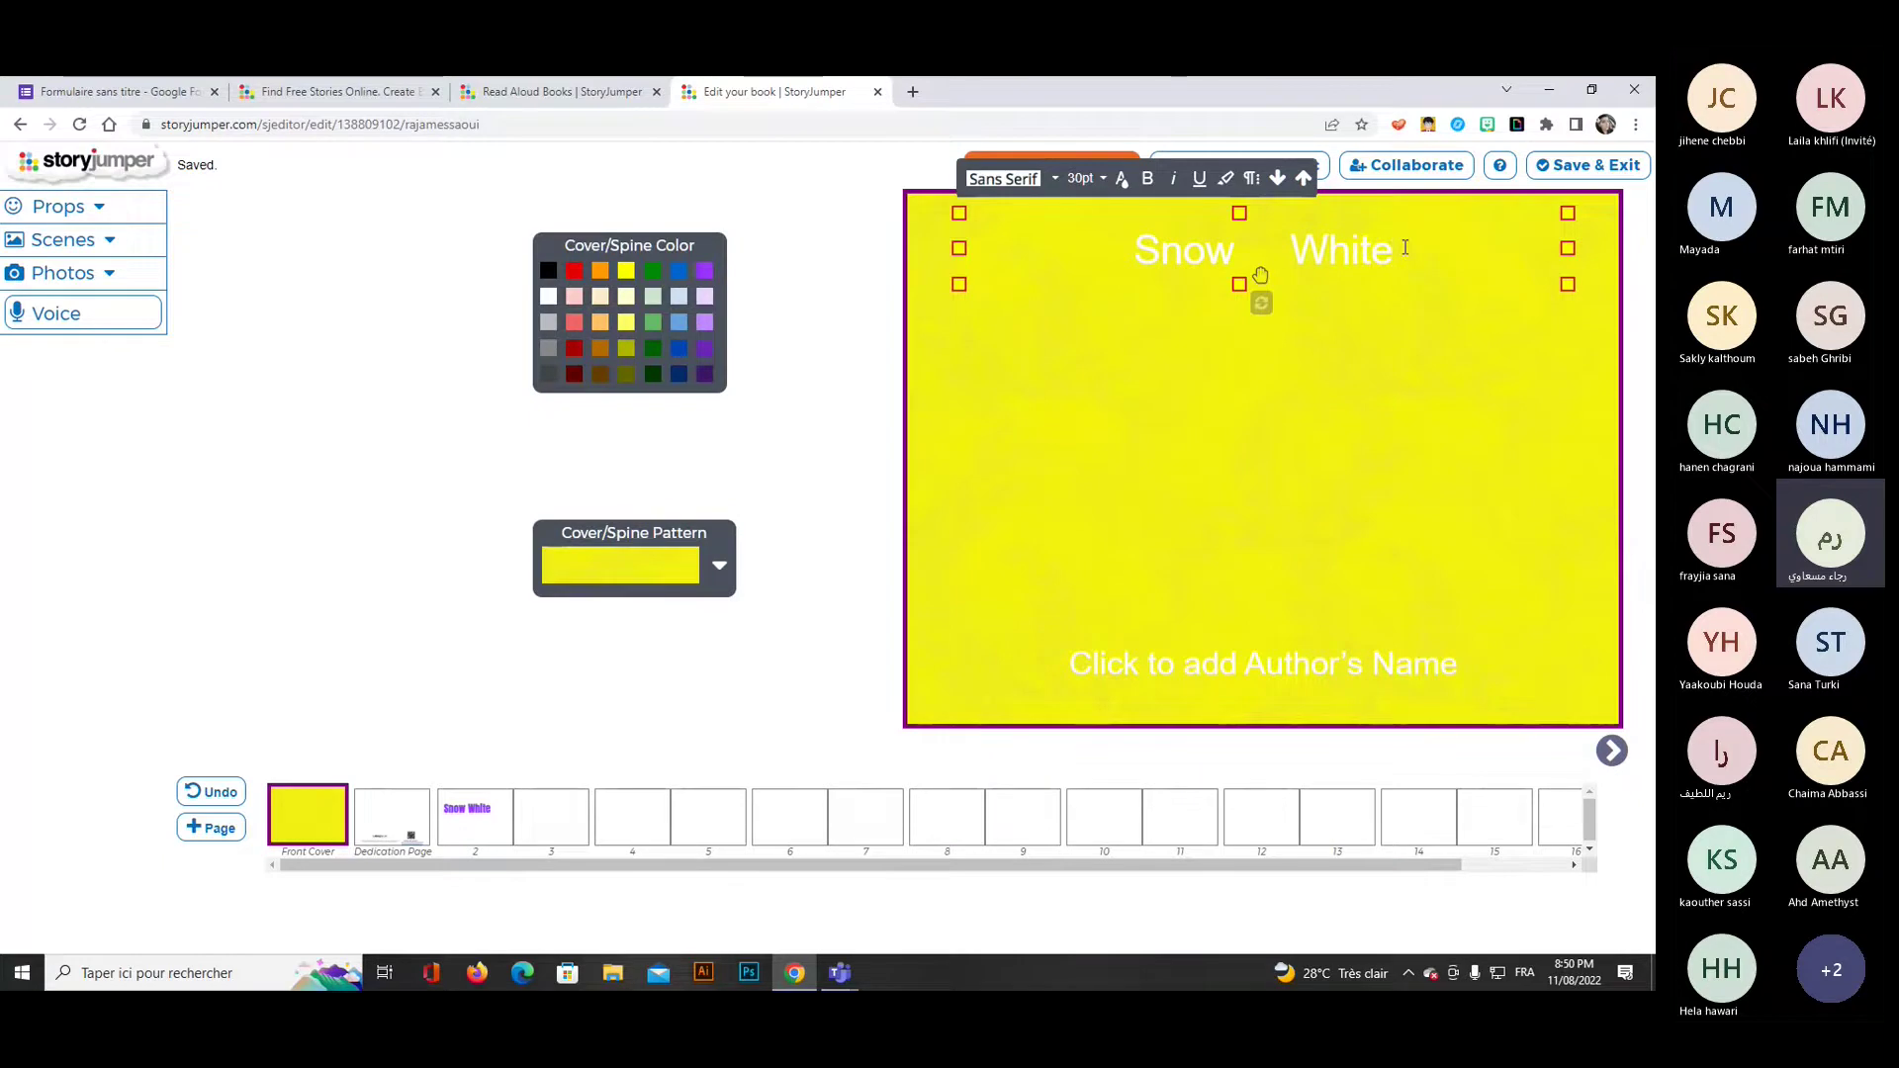
pyautogui.moveTo(1260, 275); pyautogui.dragTo(1257, 452)
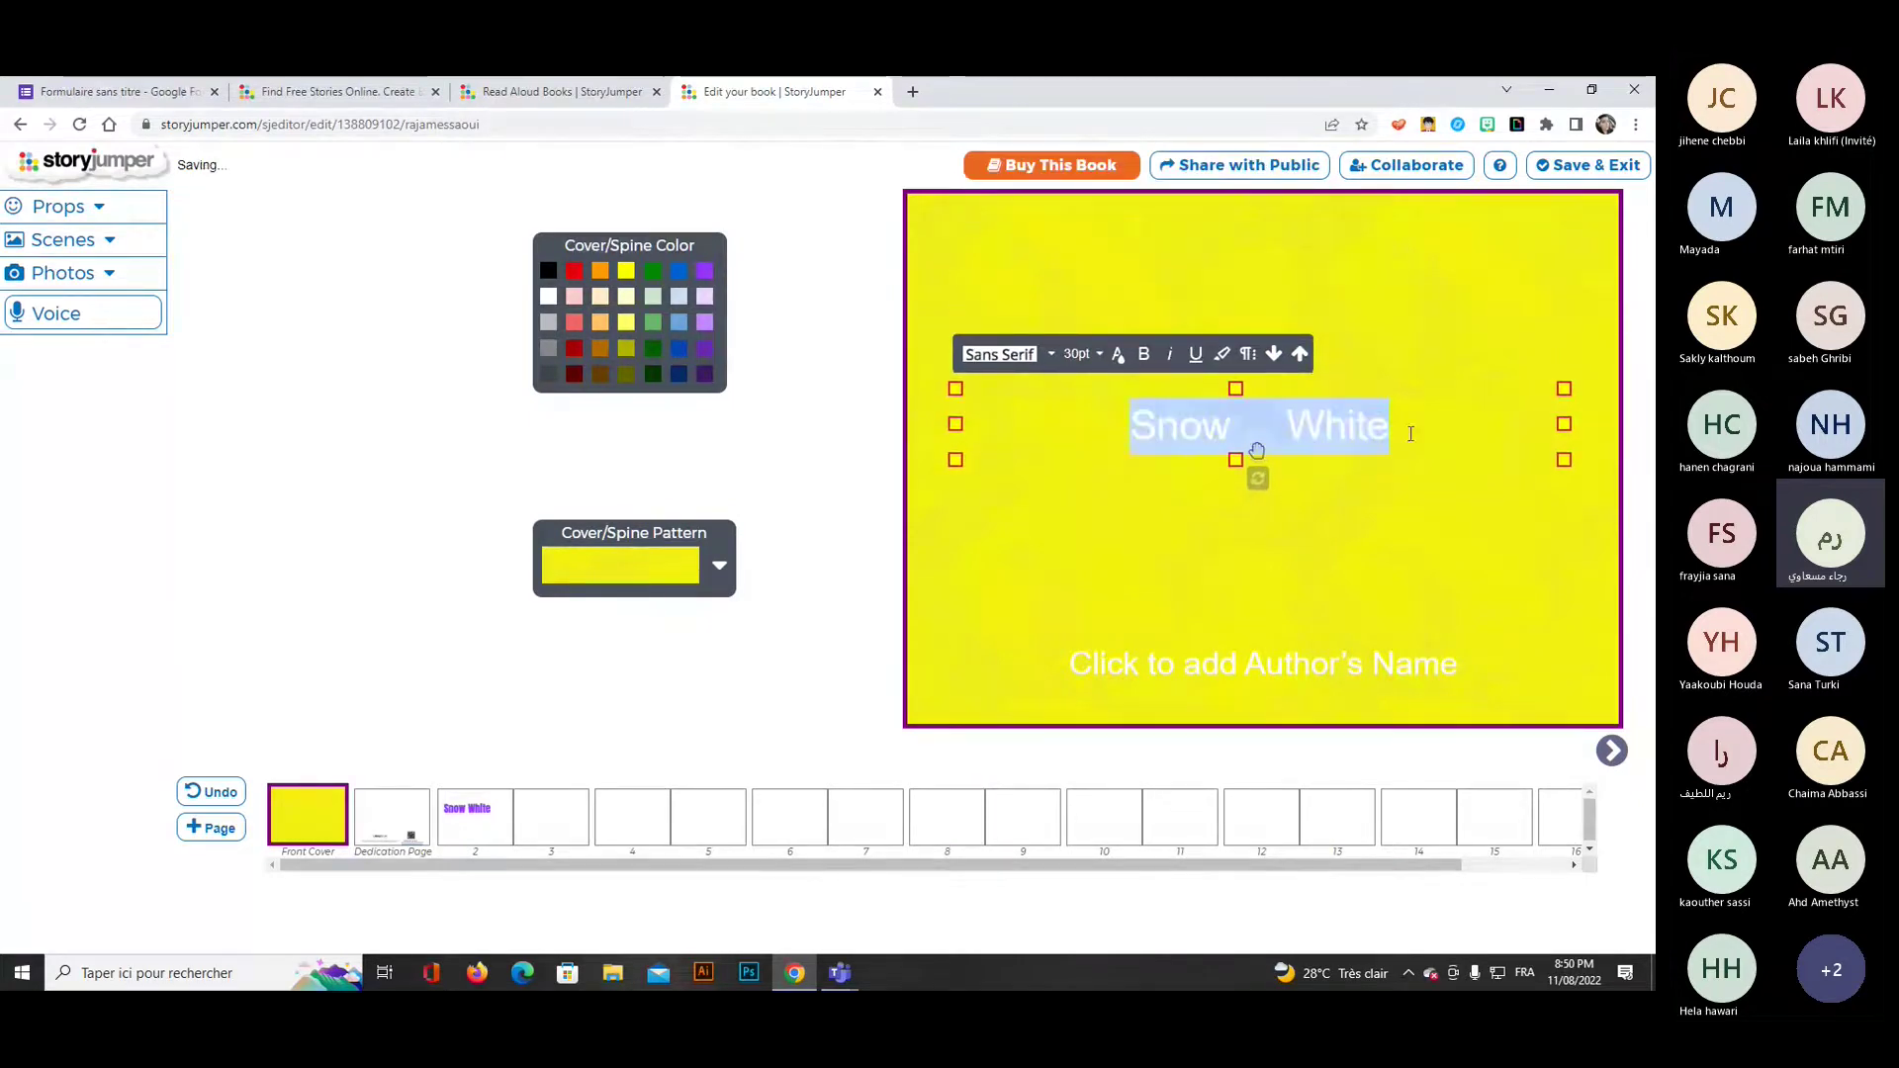
pyautogui.click(1020, 354)
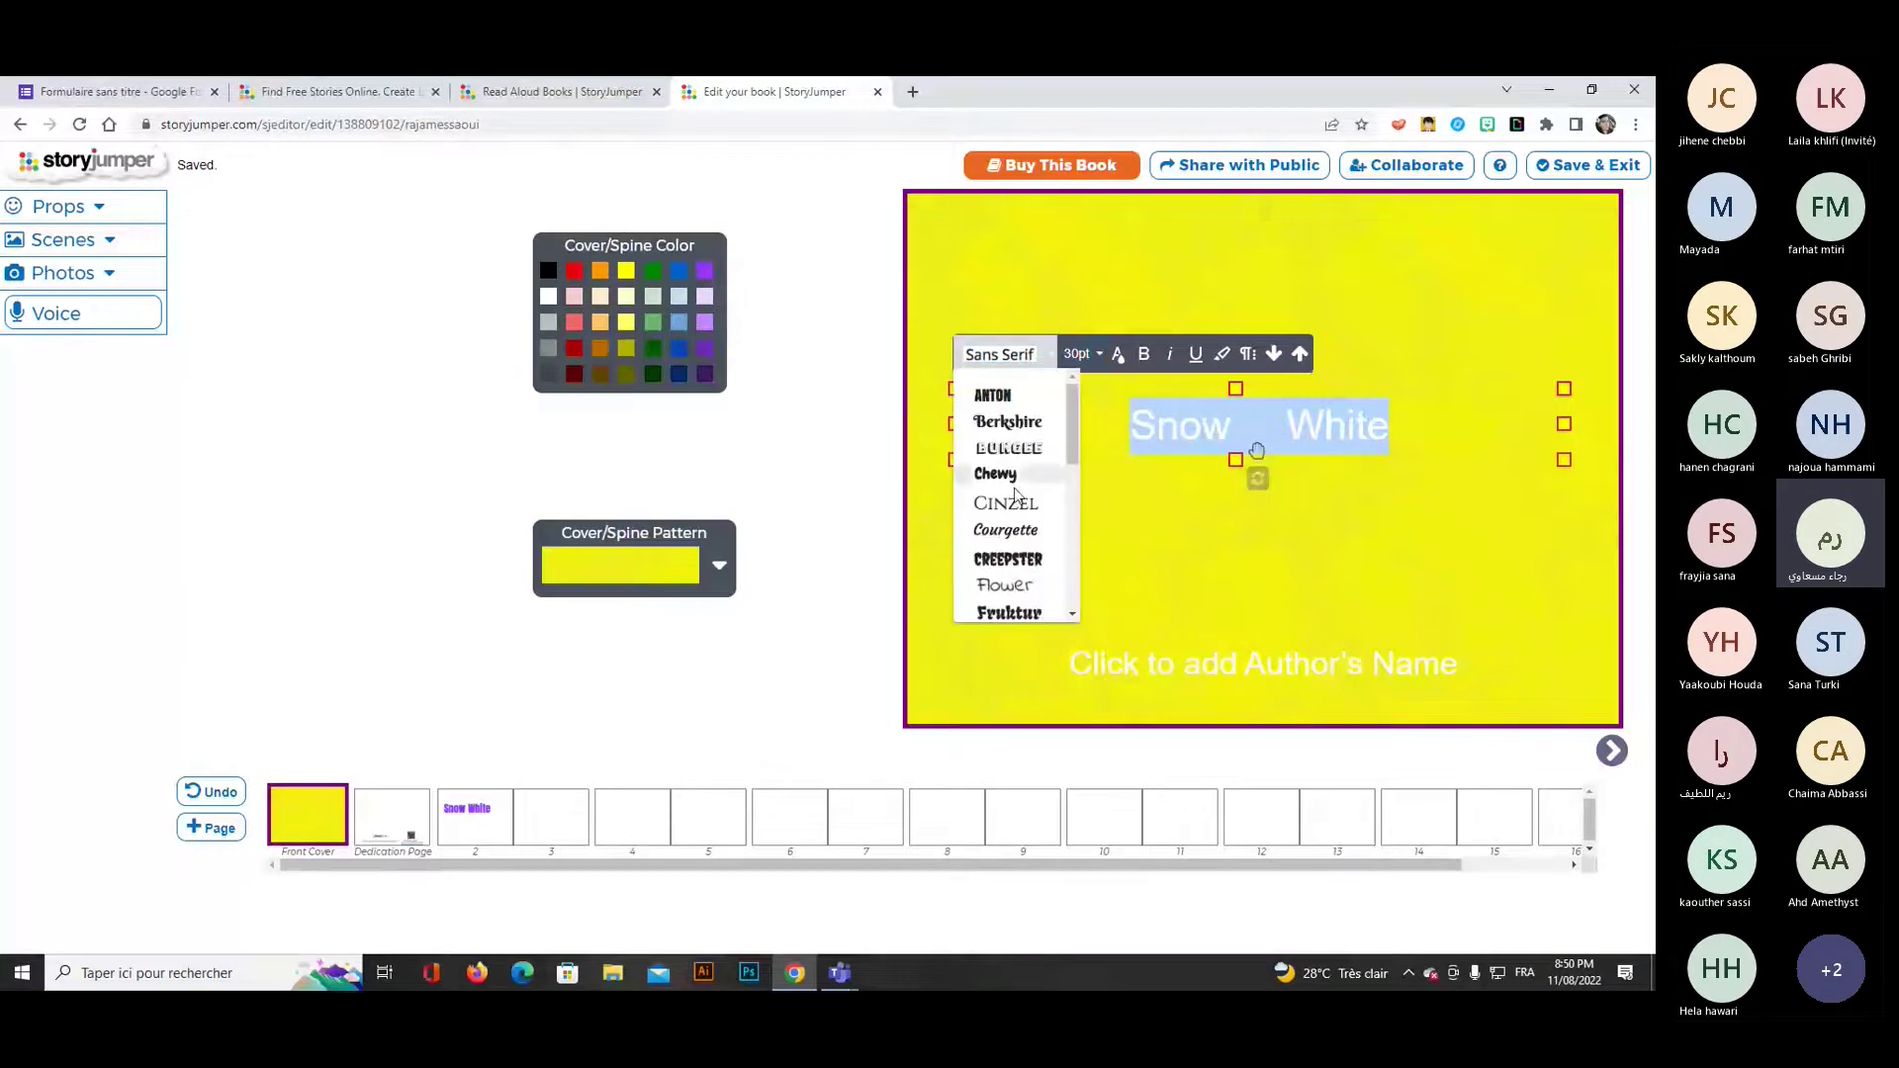
pyautogui.click(1006, 559)
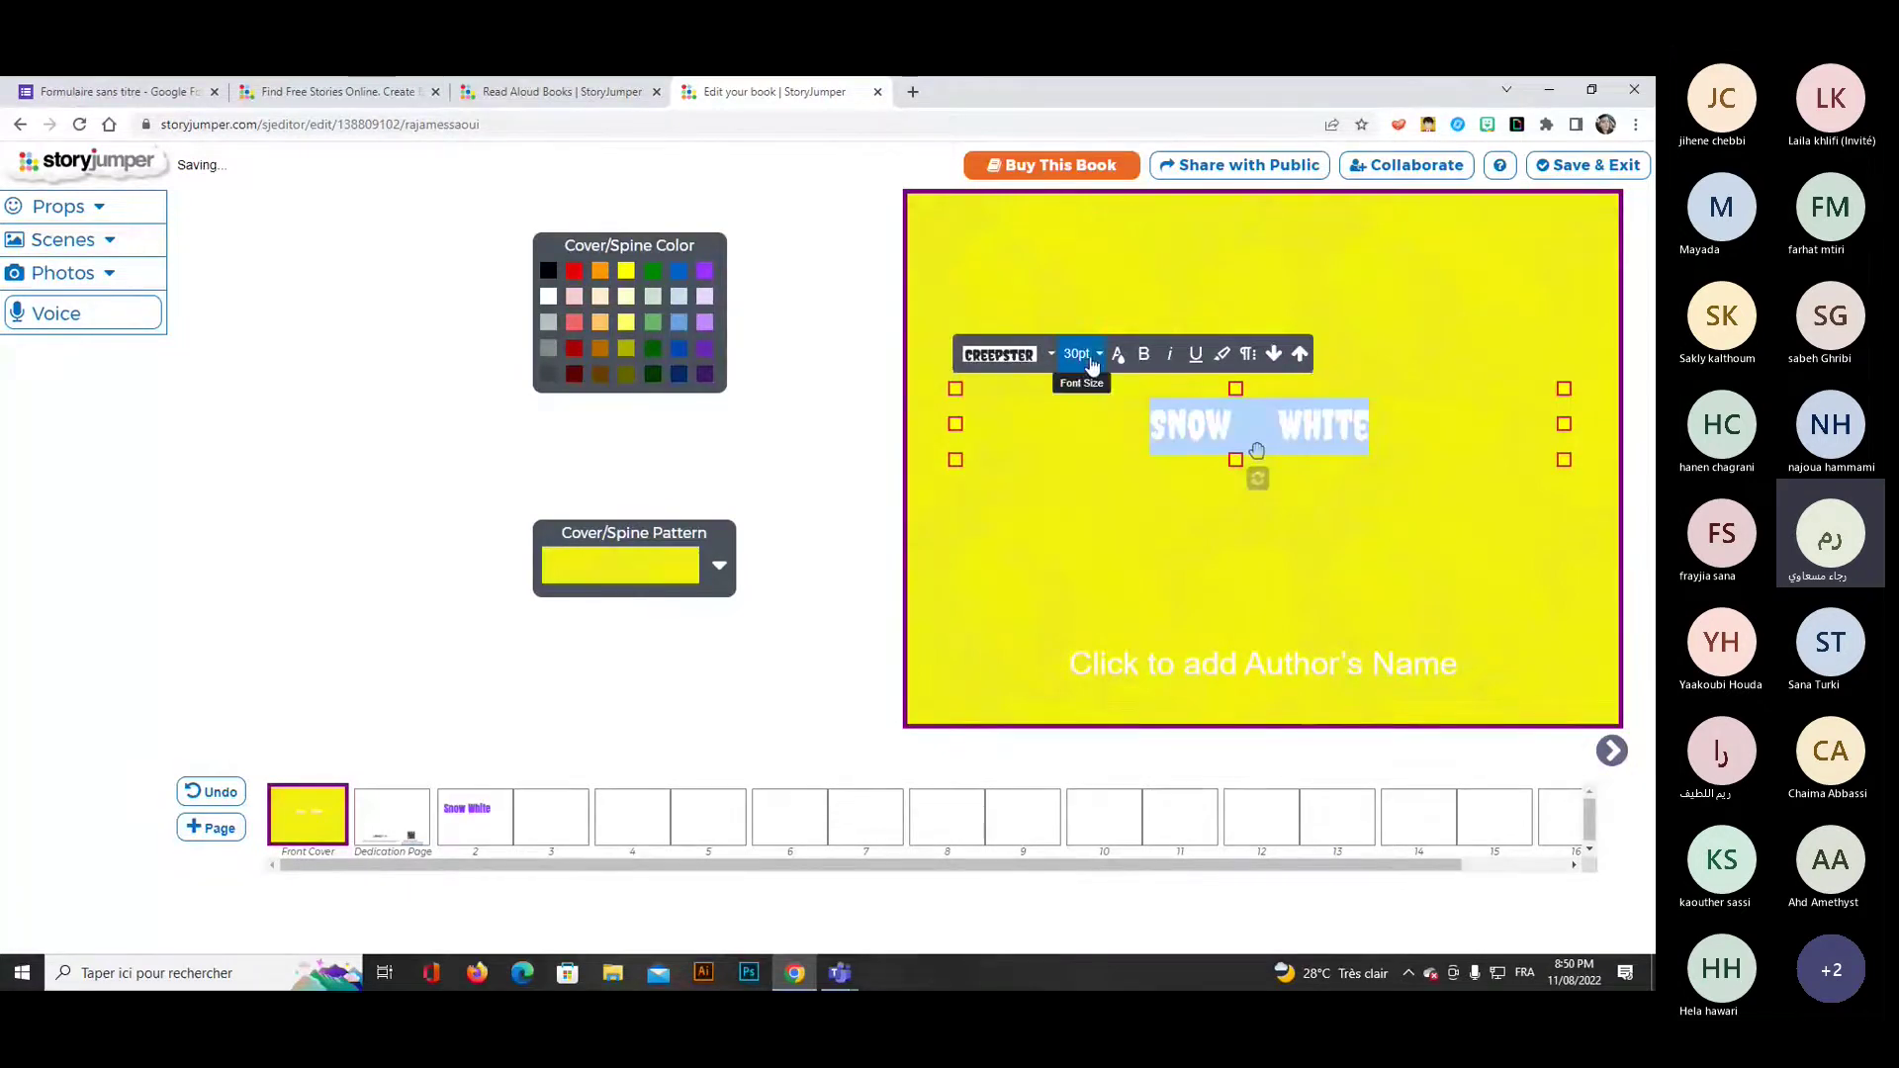
pyautogui.click(1078, 354)
pyautogui.click(1083, 555)
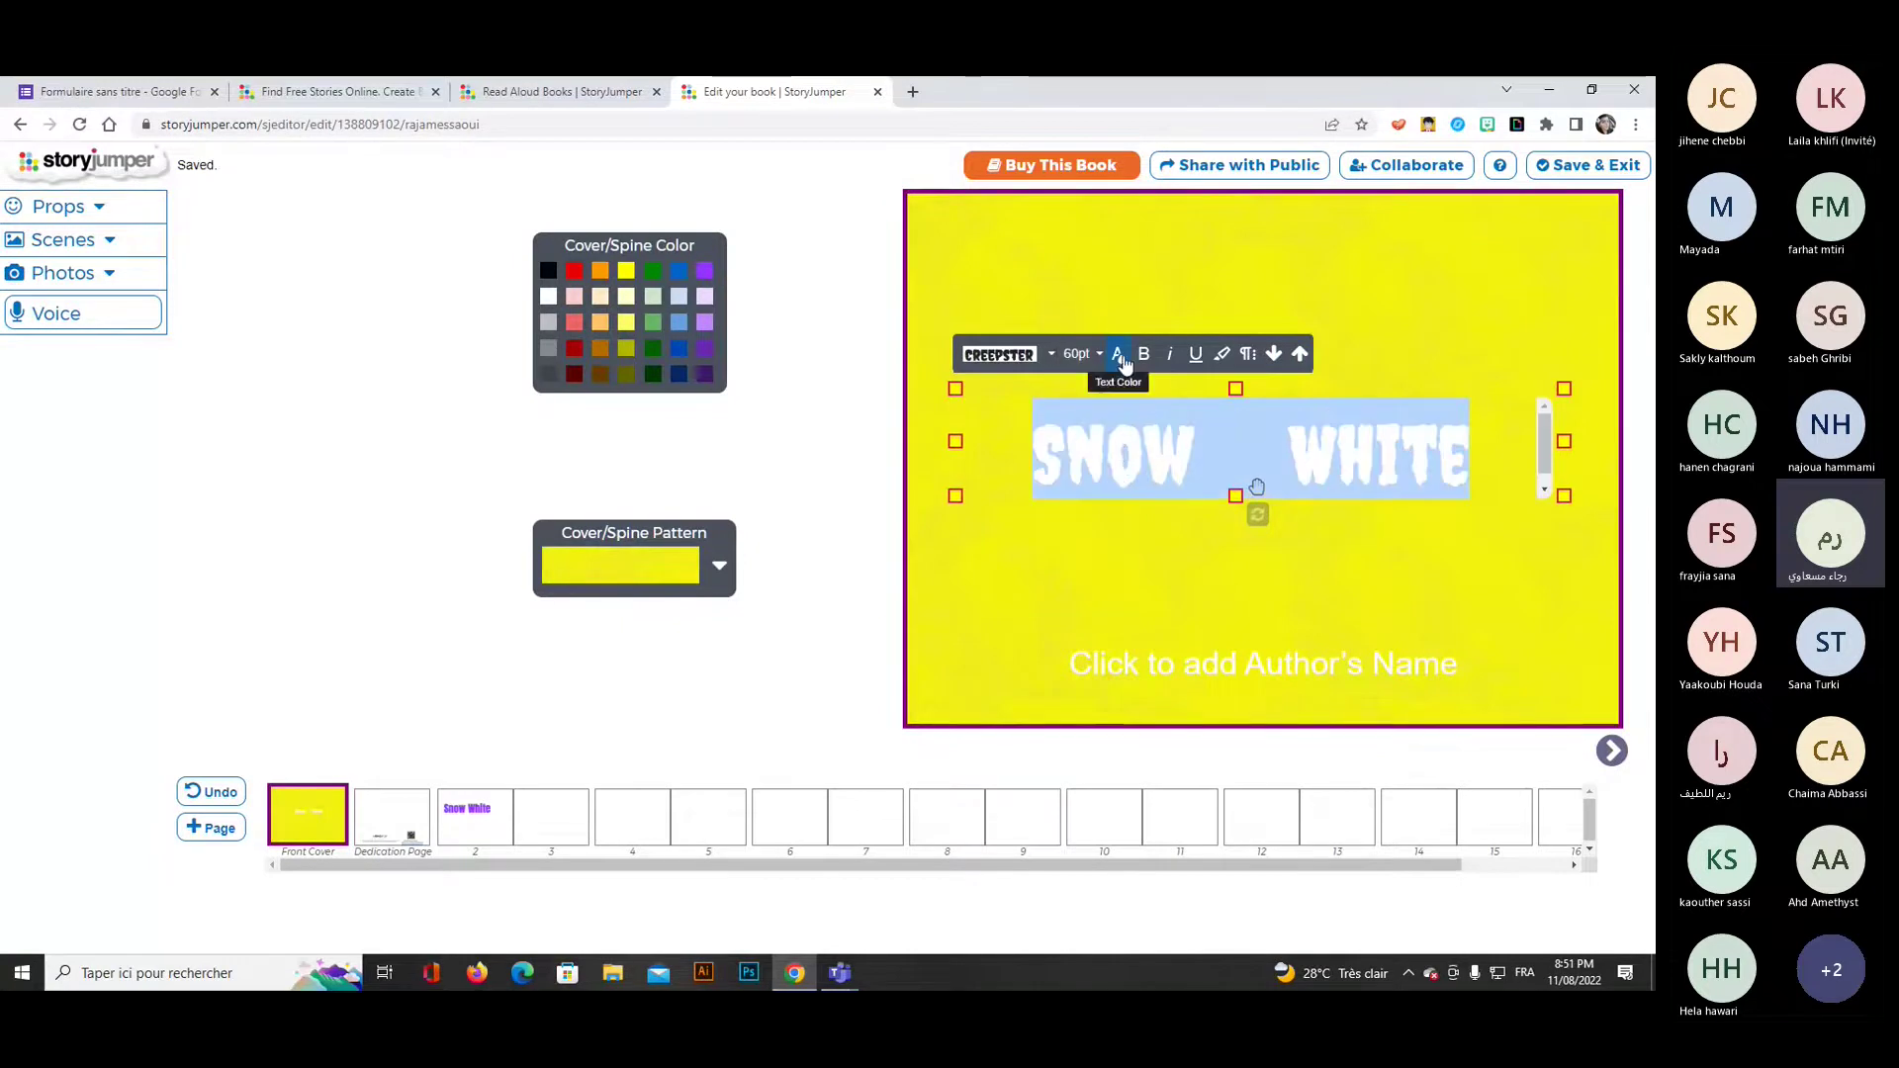
pyautogui.click(1117, 354)
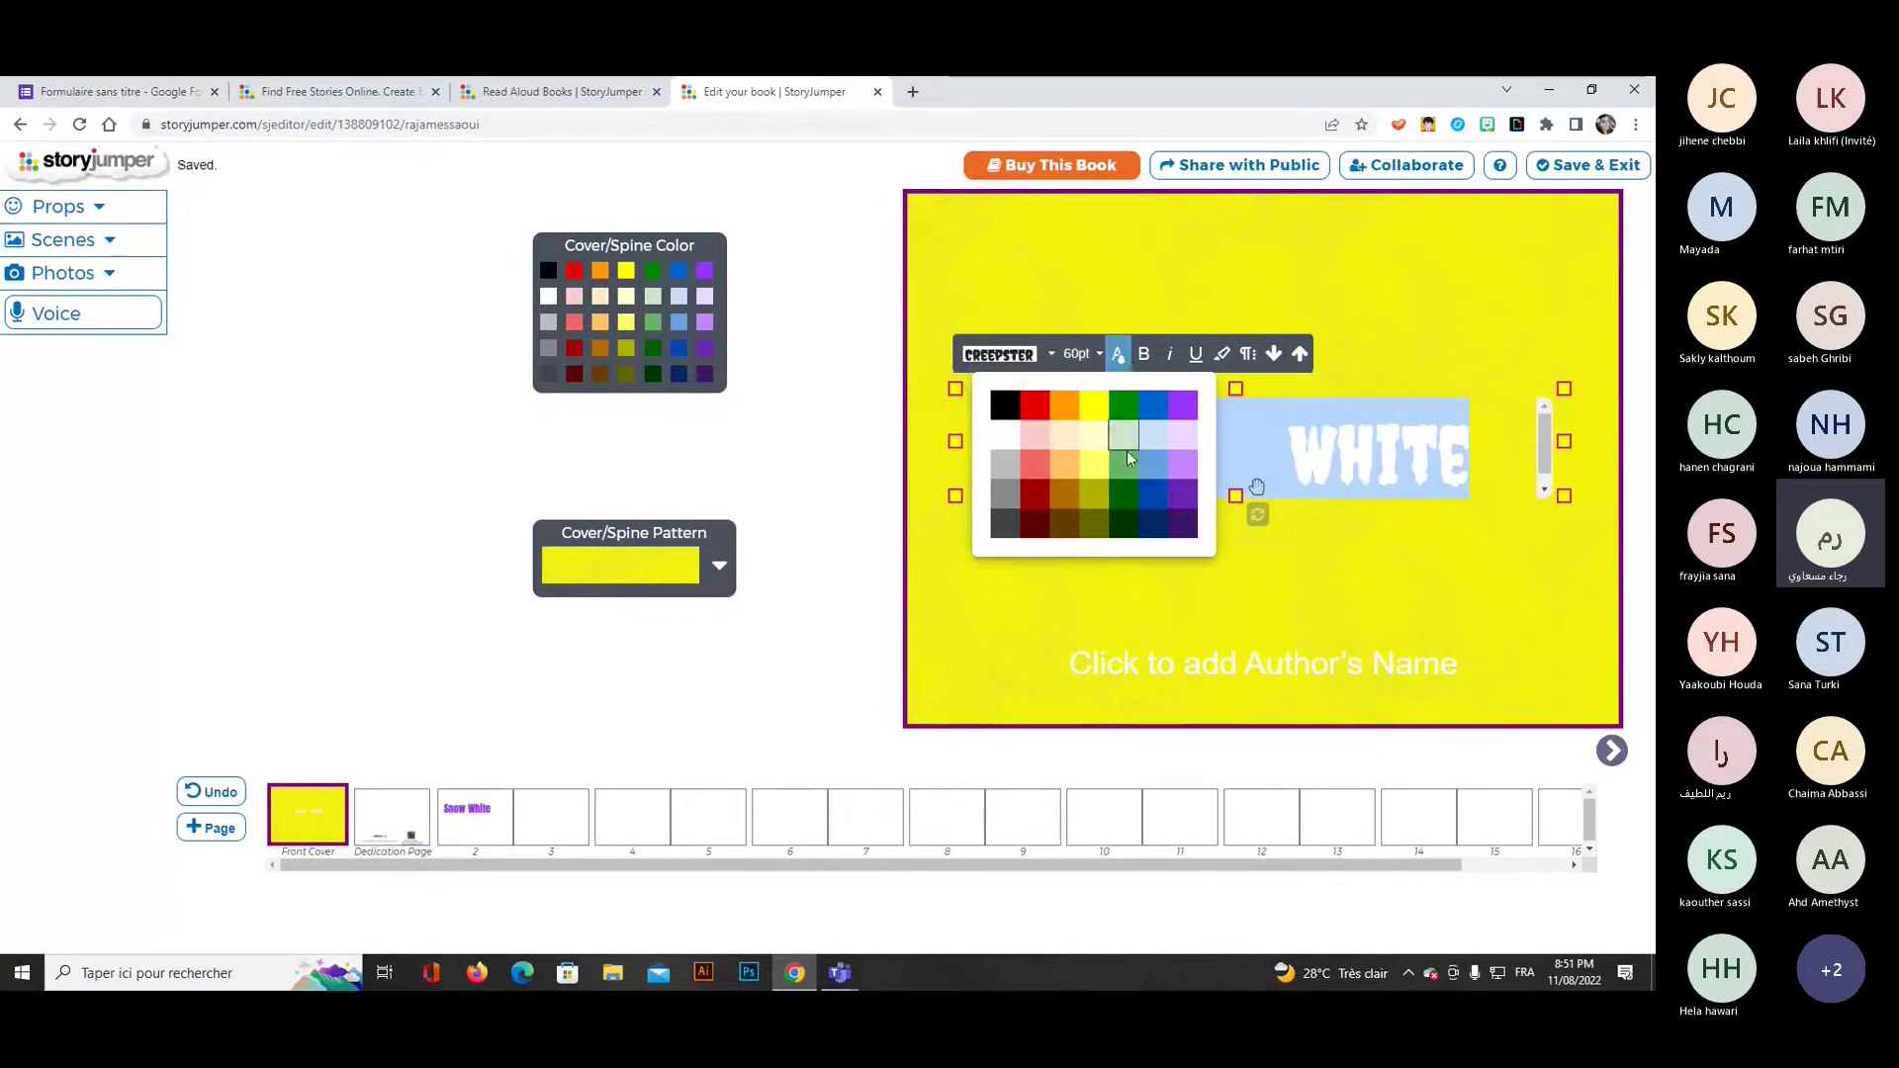
pyautogui.click(1035, 405)
pyautogui.click(1361, 552)
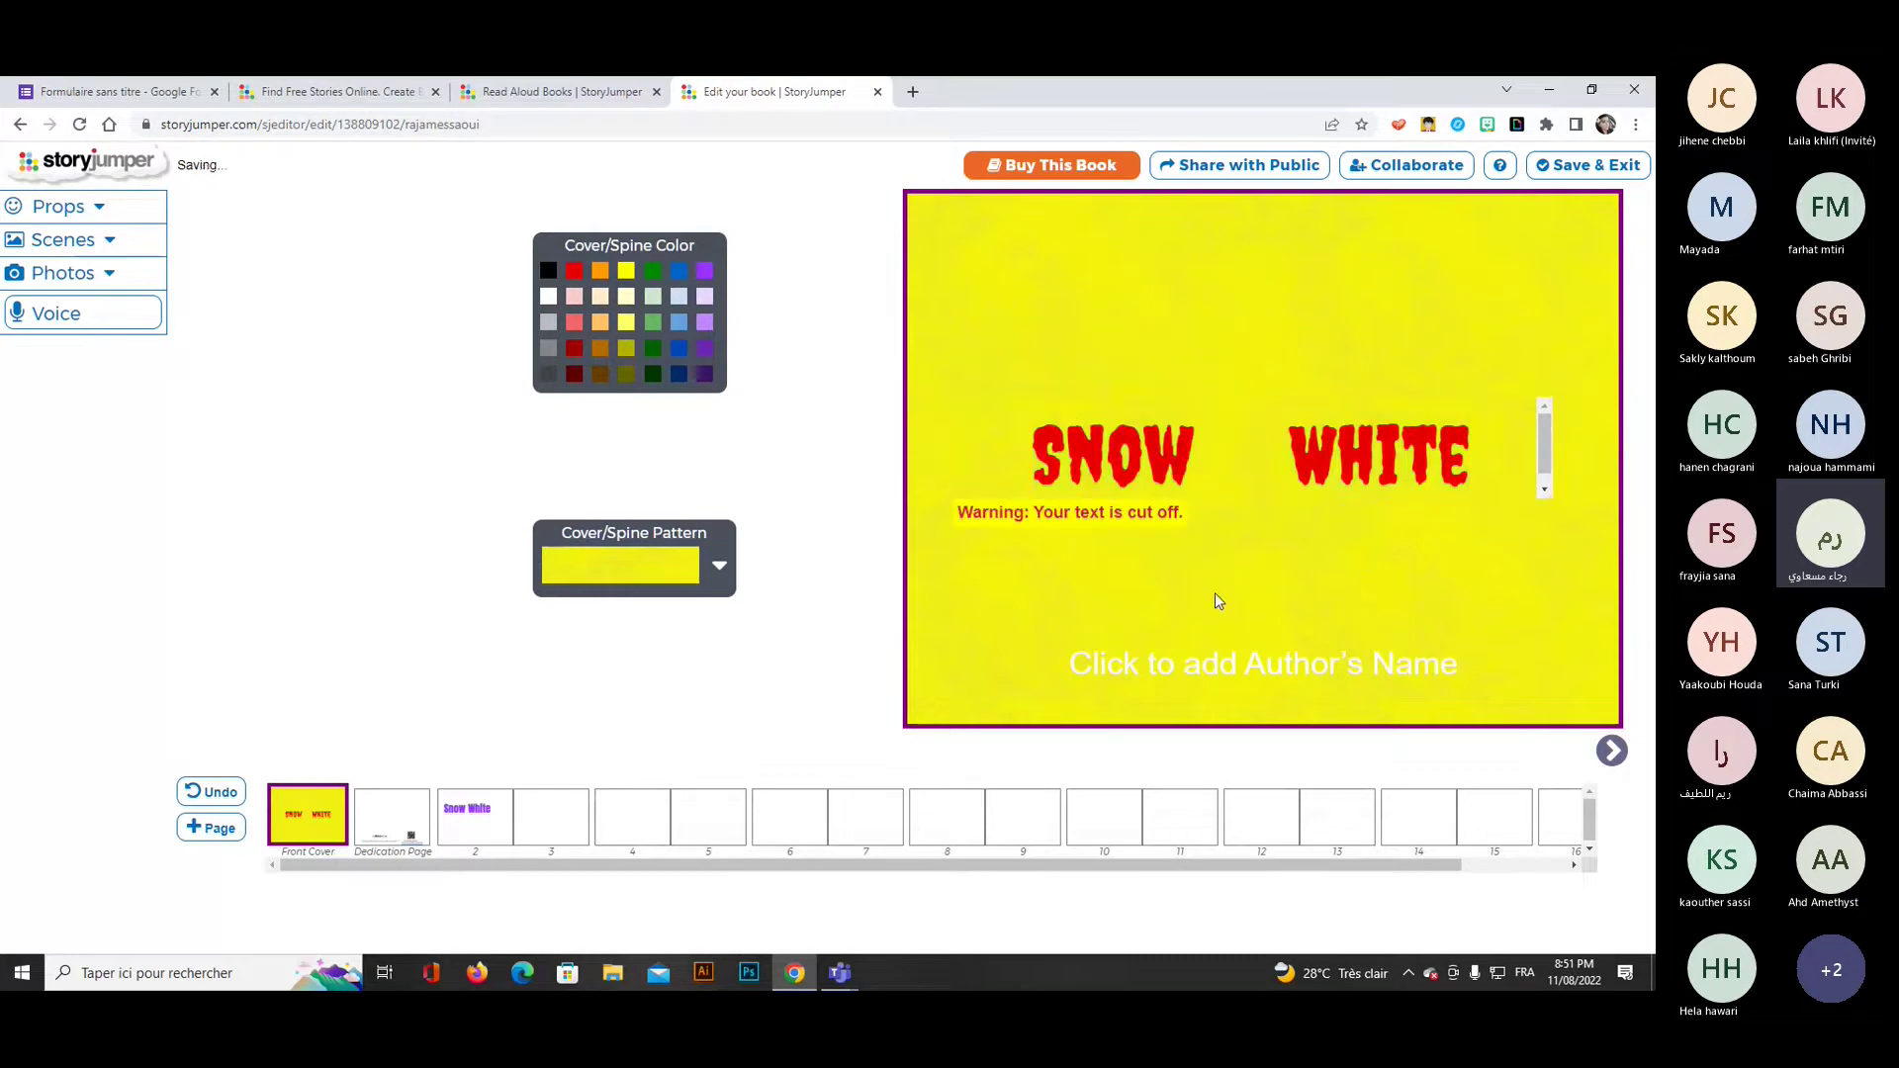
pyautogui.click(391, 818)
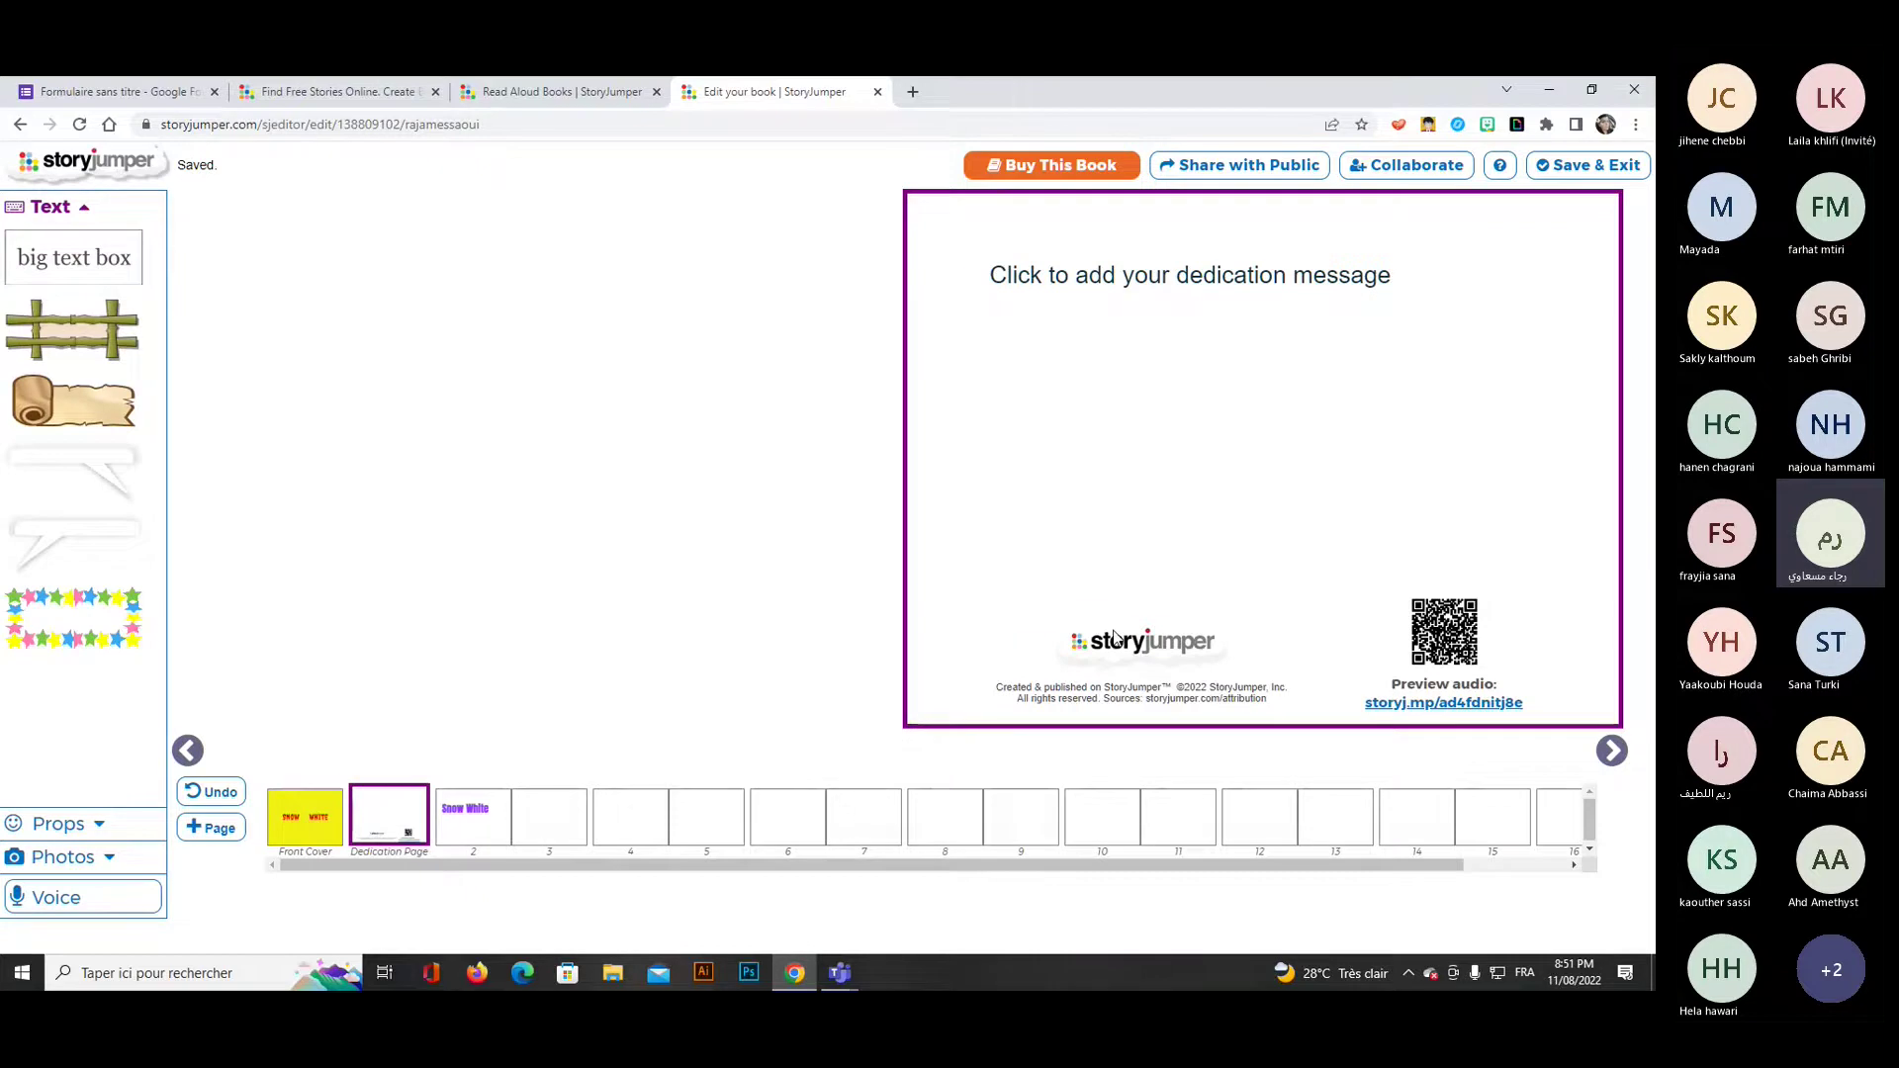
# Write the dedication 'the fairy story told by my students' in Creepster 48pt, then return to pages 2–3.
pyautogui.click(1380, 282)
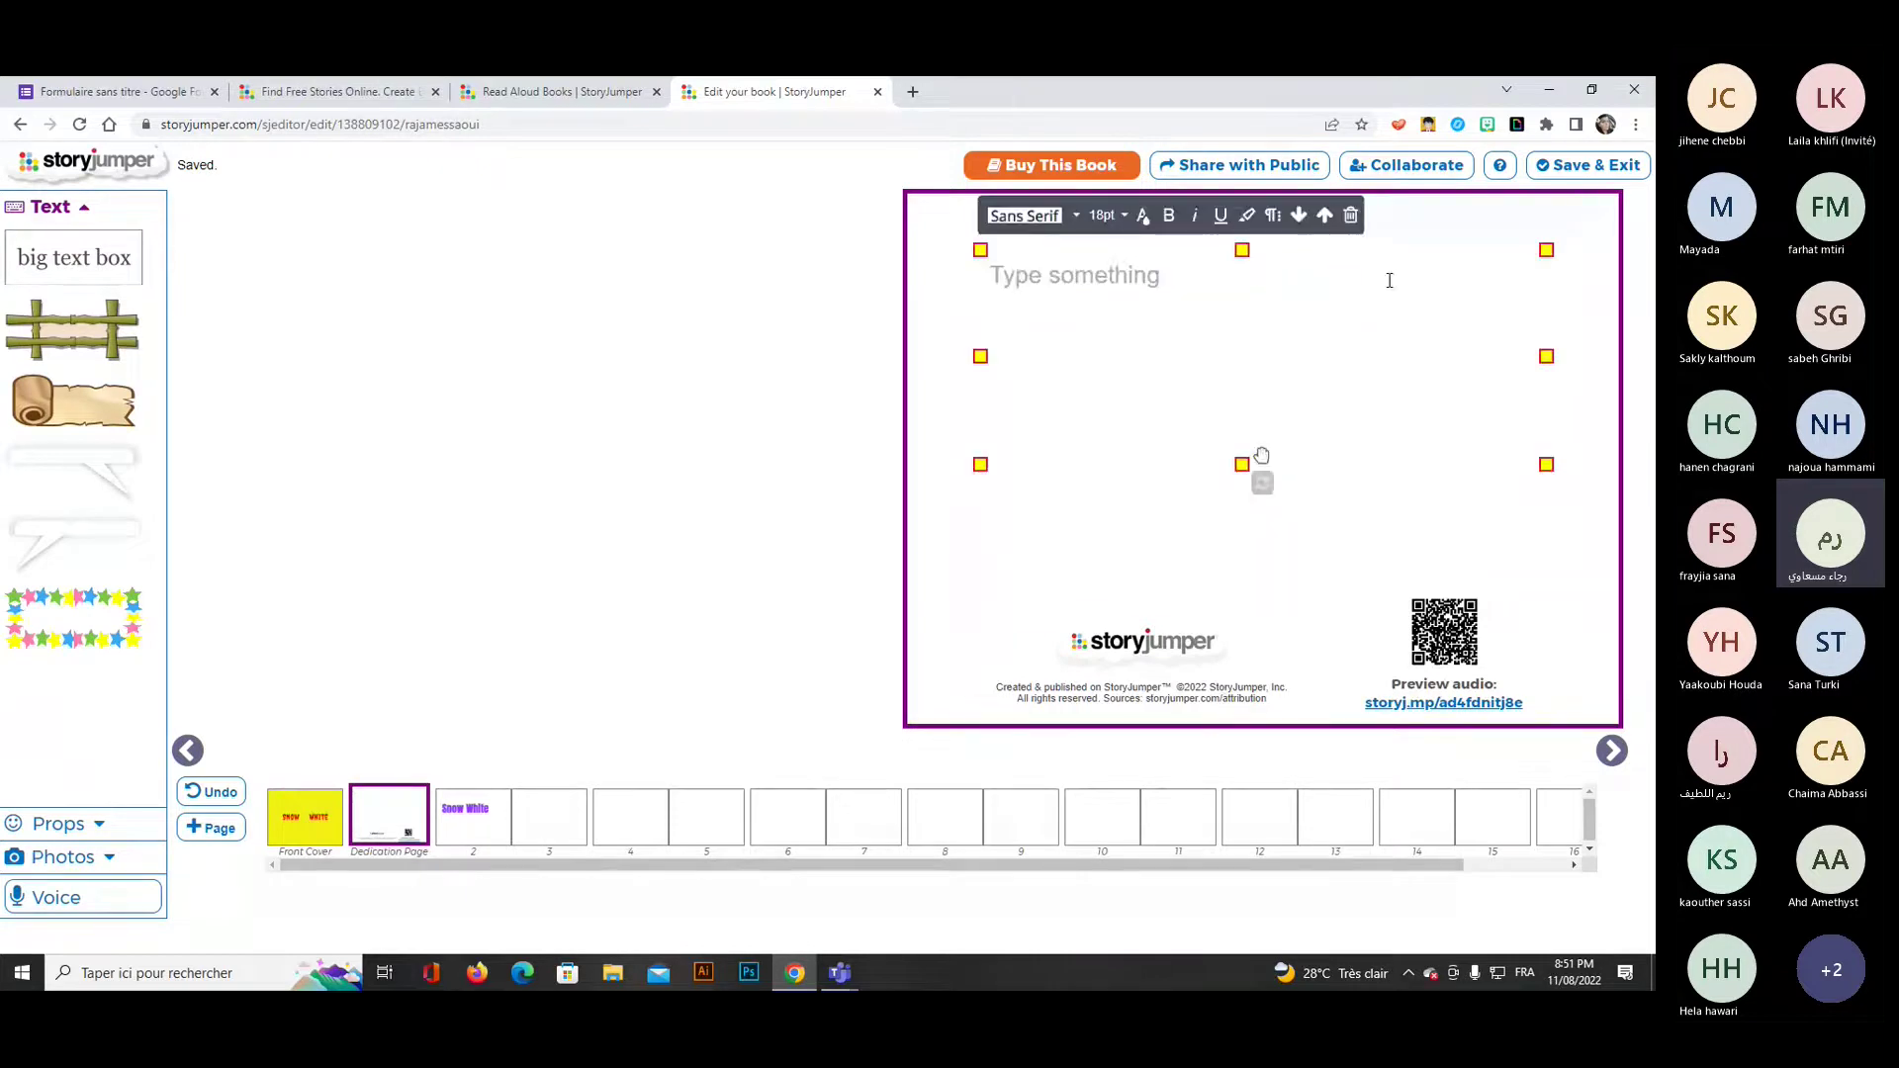
pyautogui.write('the fairy s')
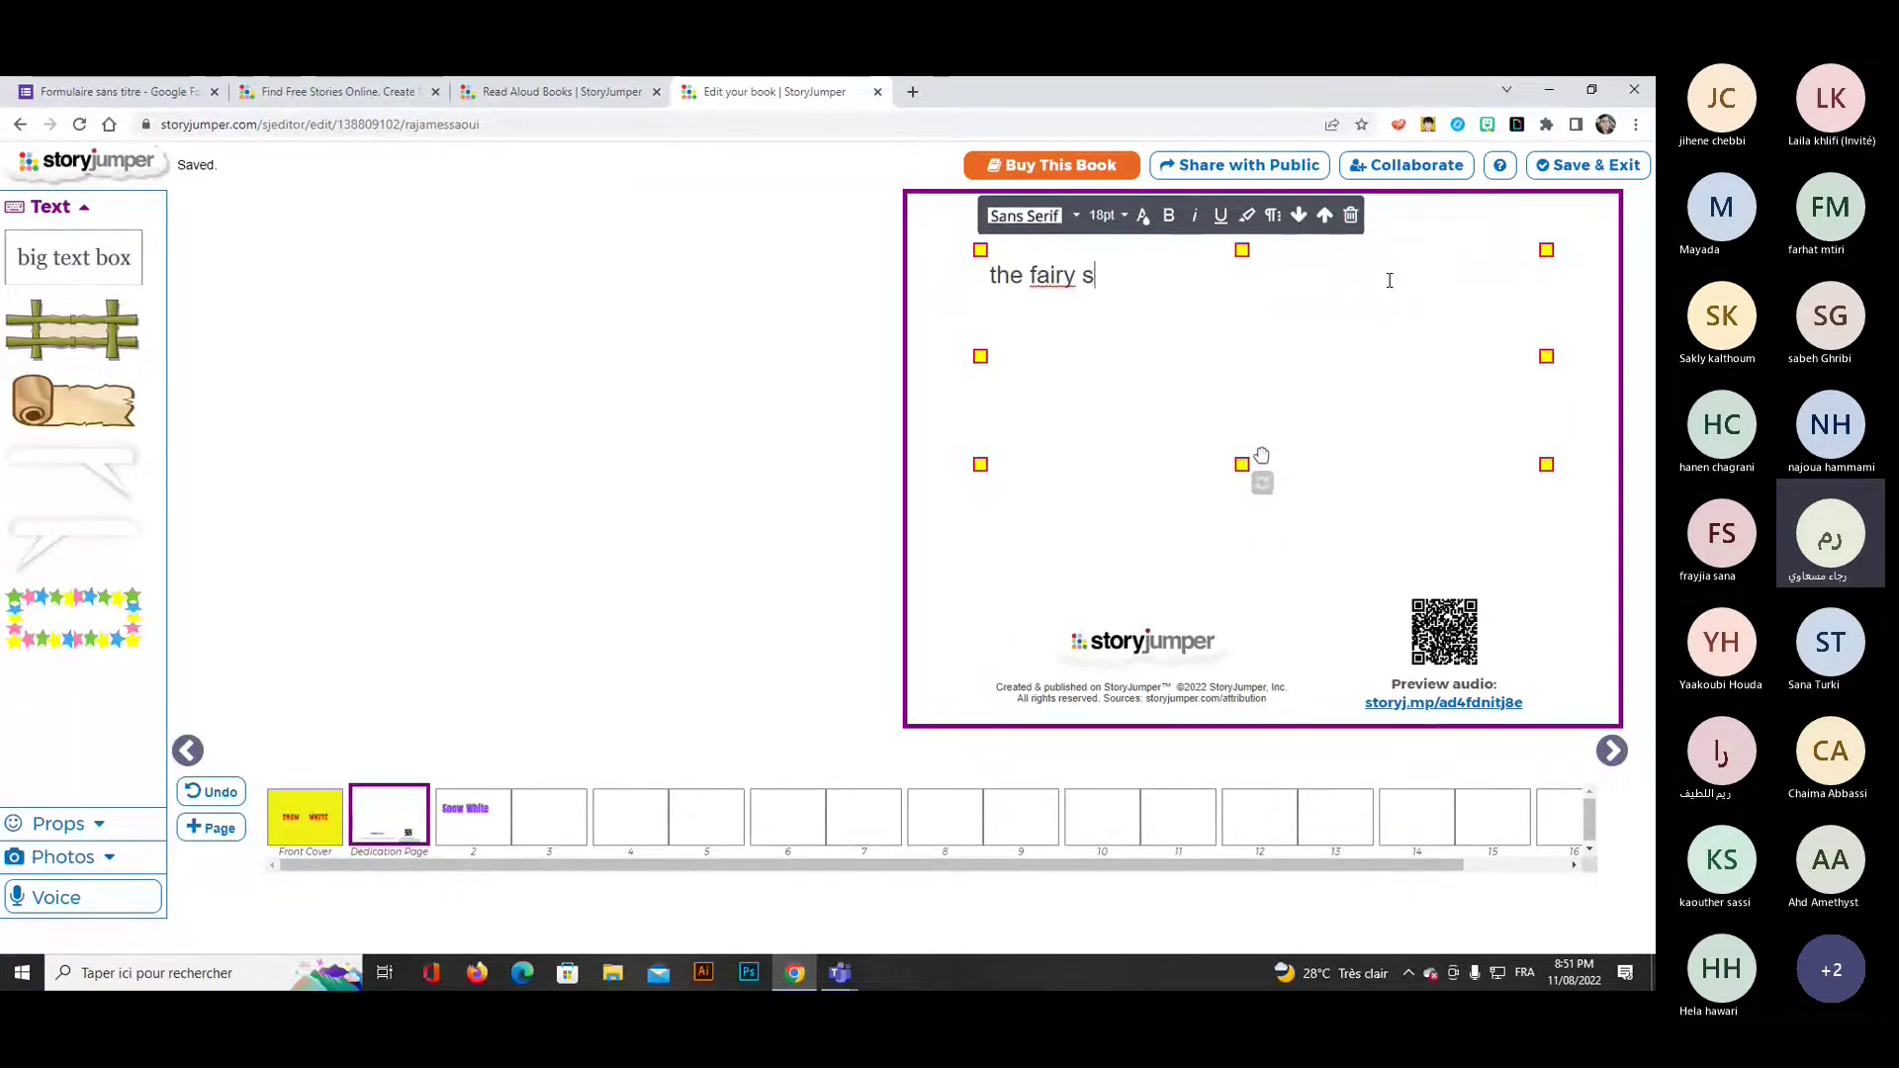
pyautogui.write('tory told ')
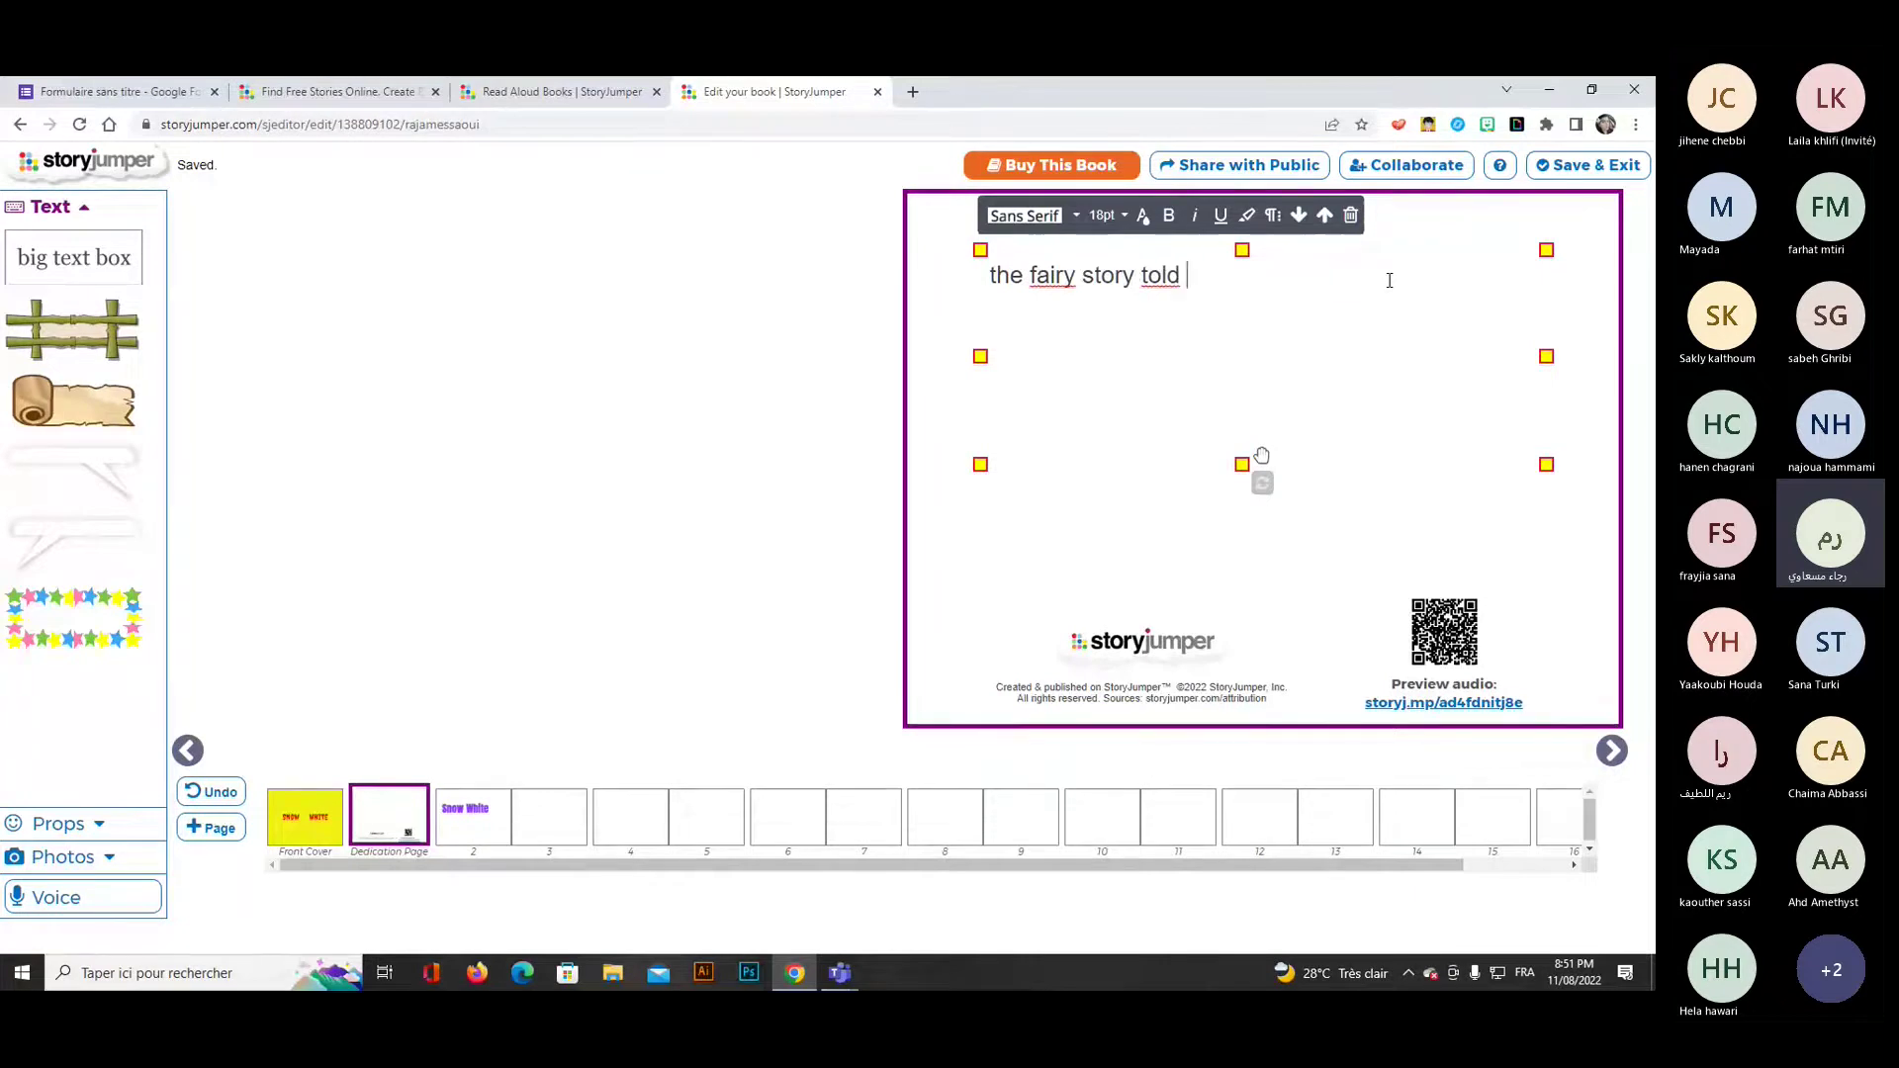
pyautogui.write('by my s')
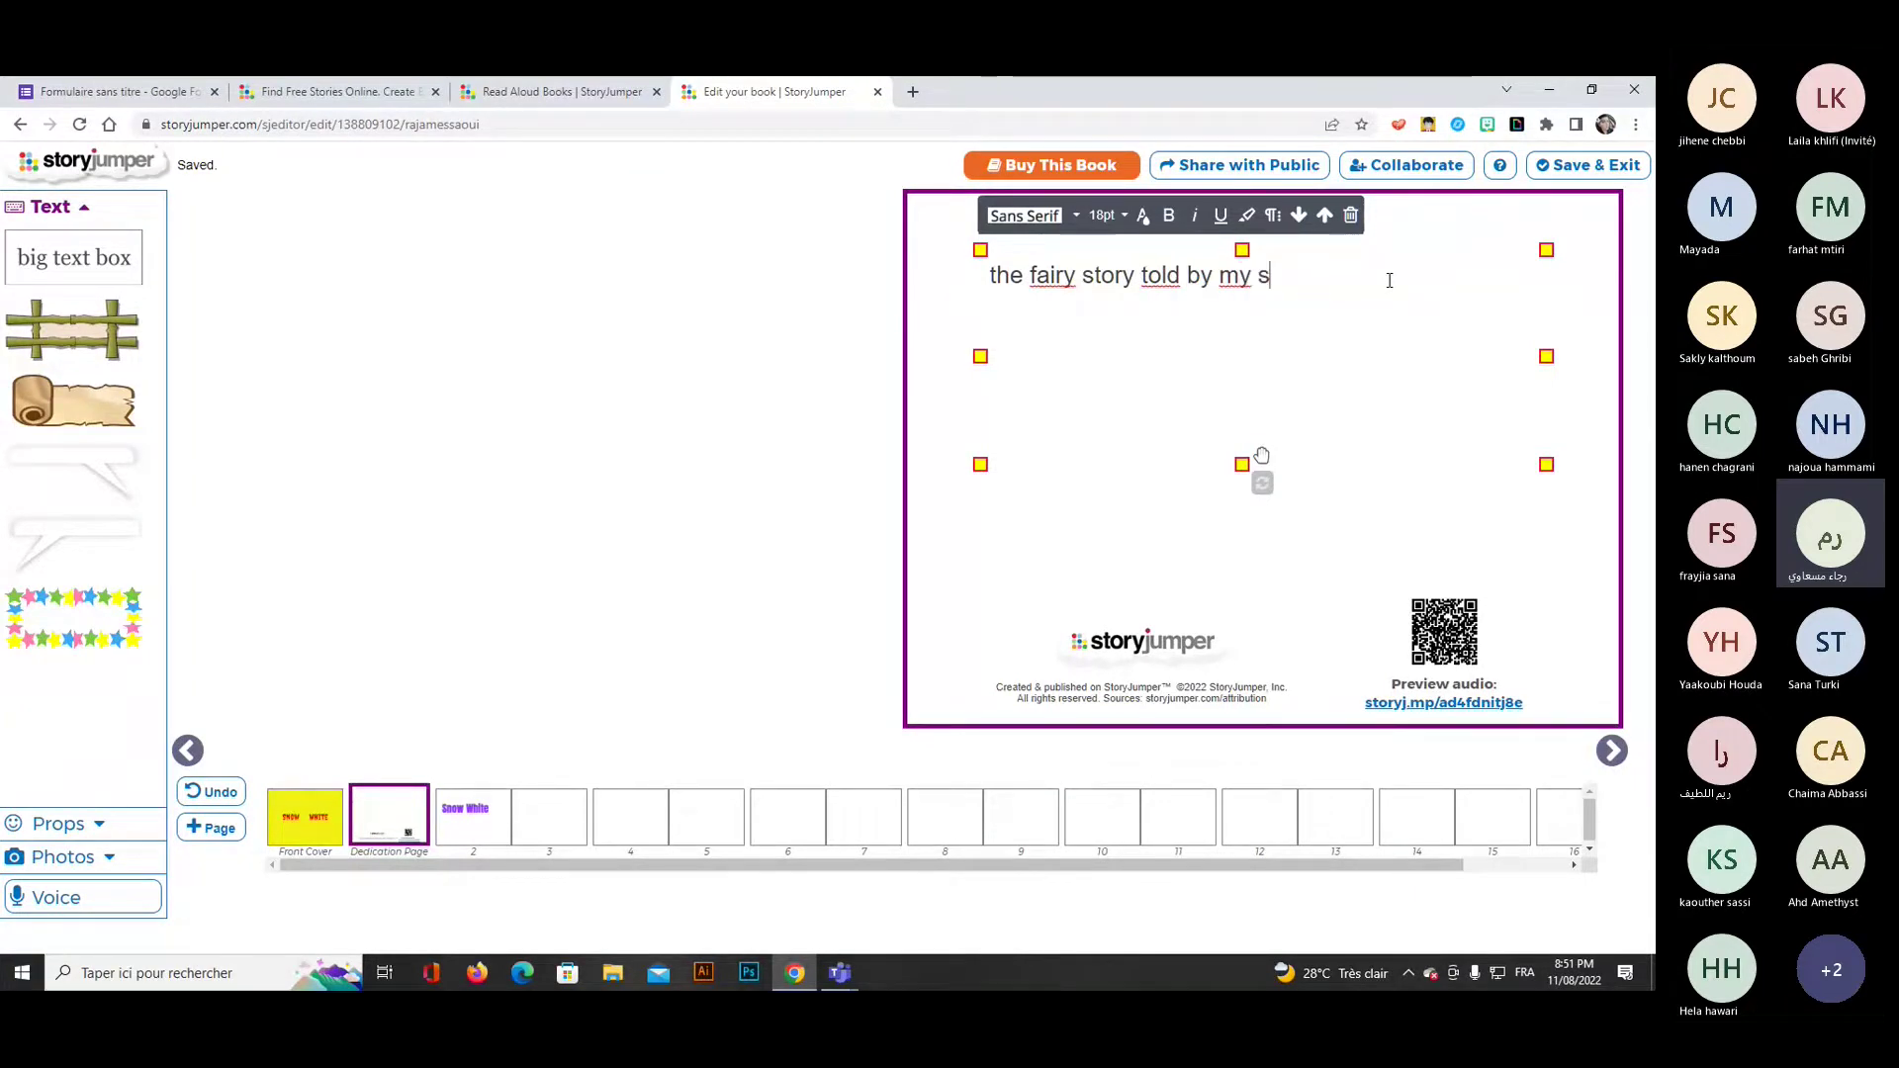
pyautogui.write('tudents')
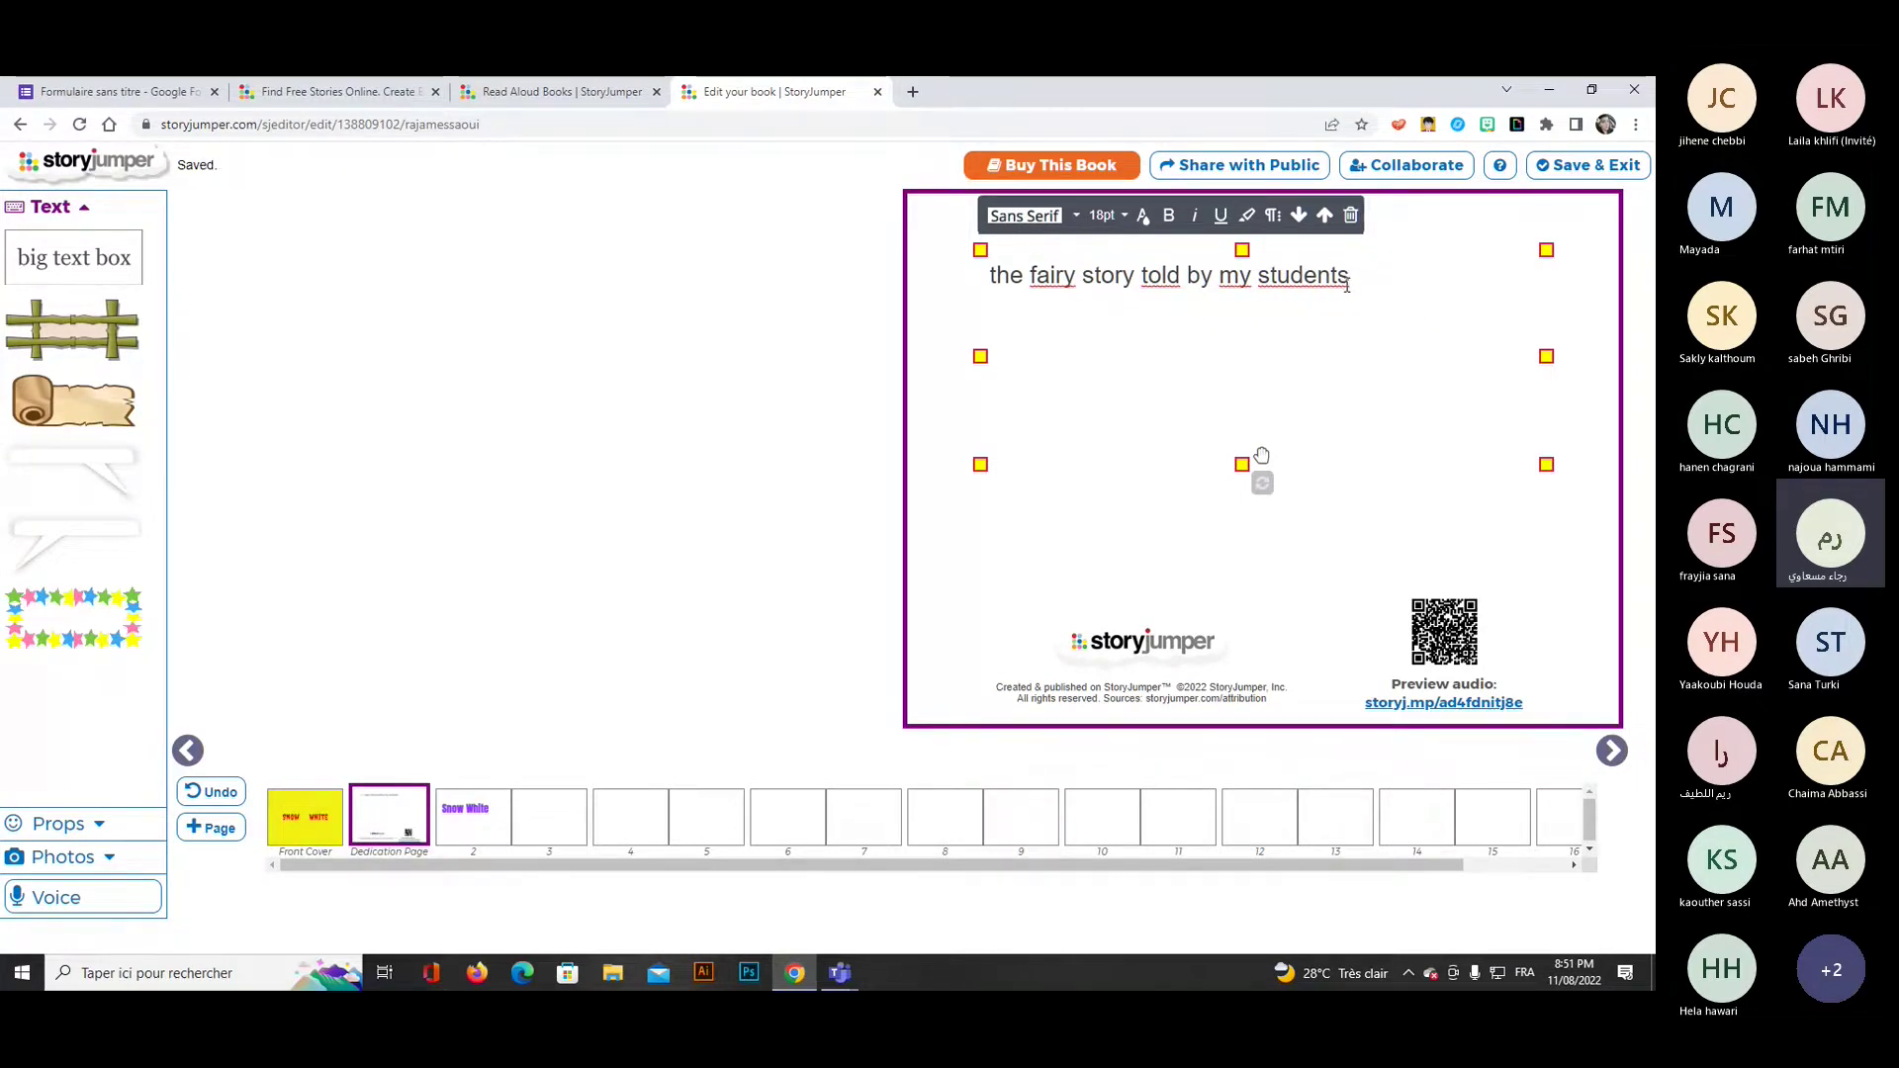
pyautogui.hotkey('ctrl', 'a')
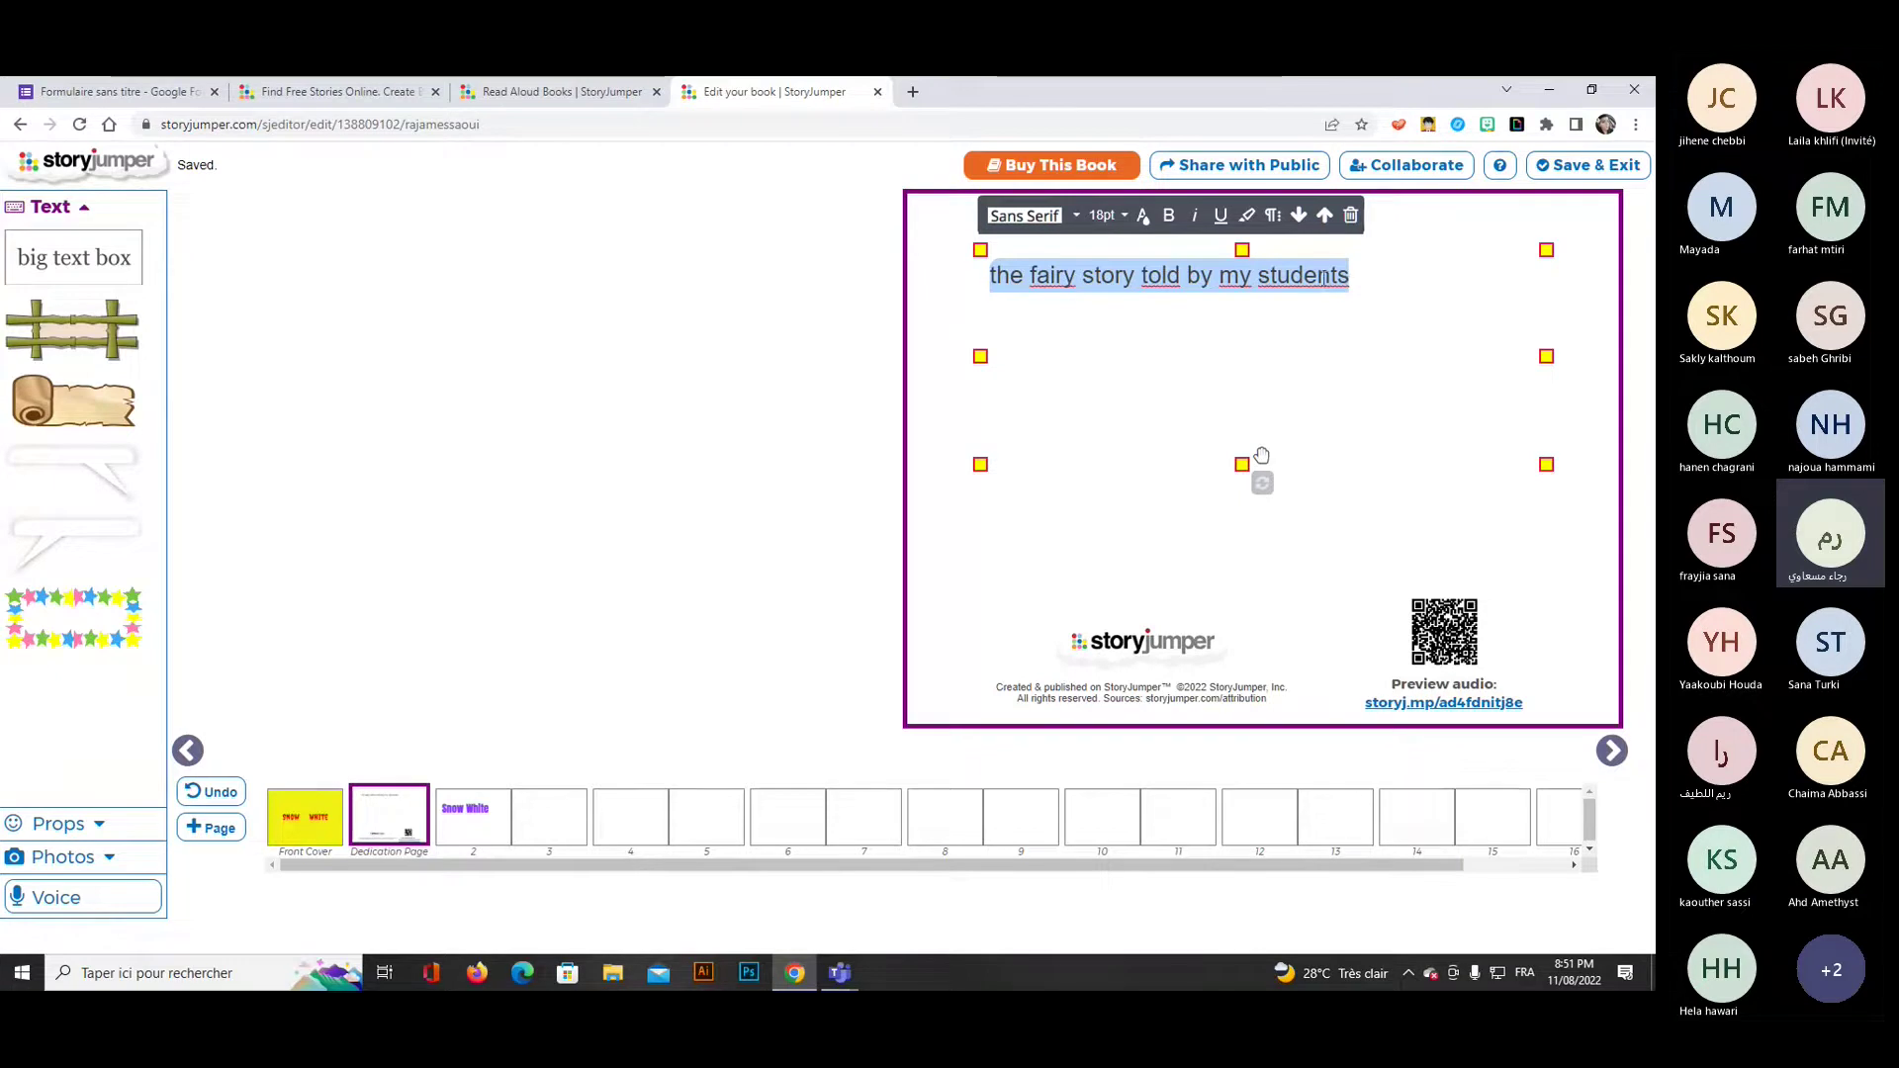
pyautogui.click(1025, 216)
pyautogui.click(1034, 317)
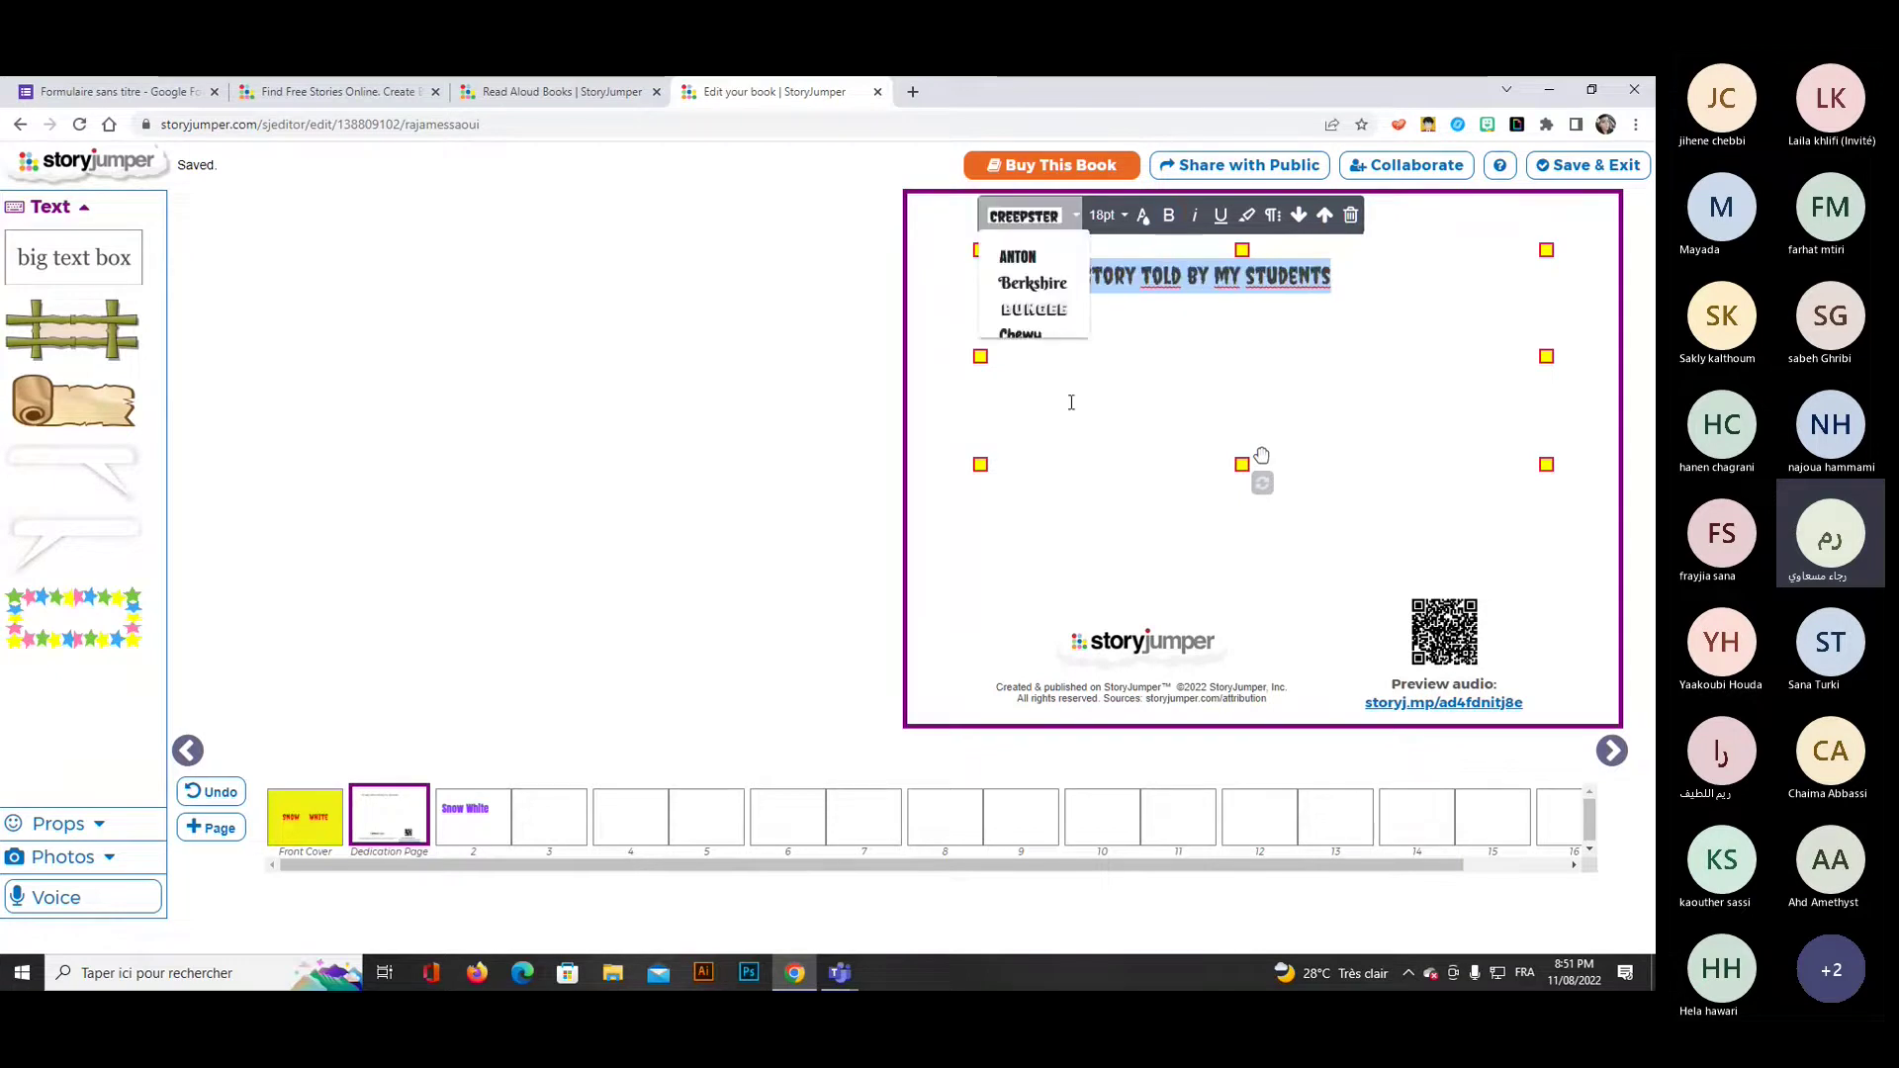
pyautogui.click(1106, 215)
pyautogui.scroll(-3, 1144, 469)
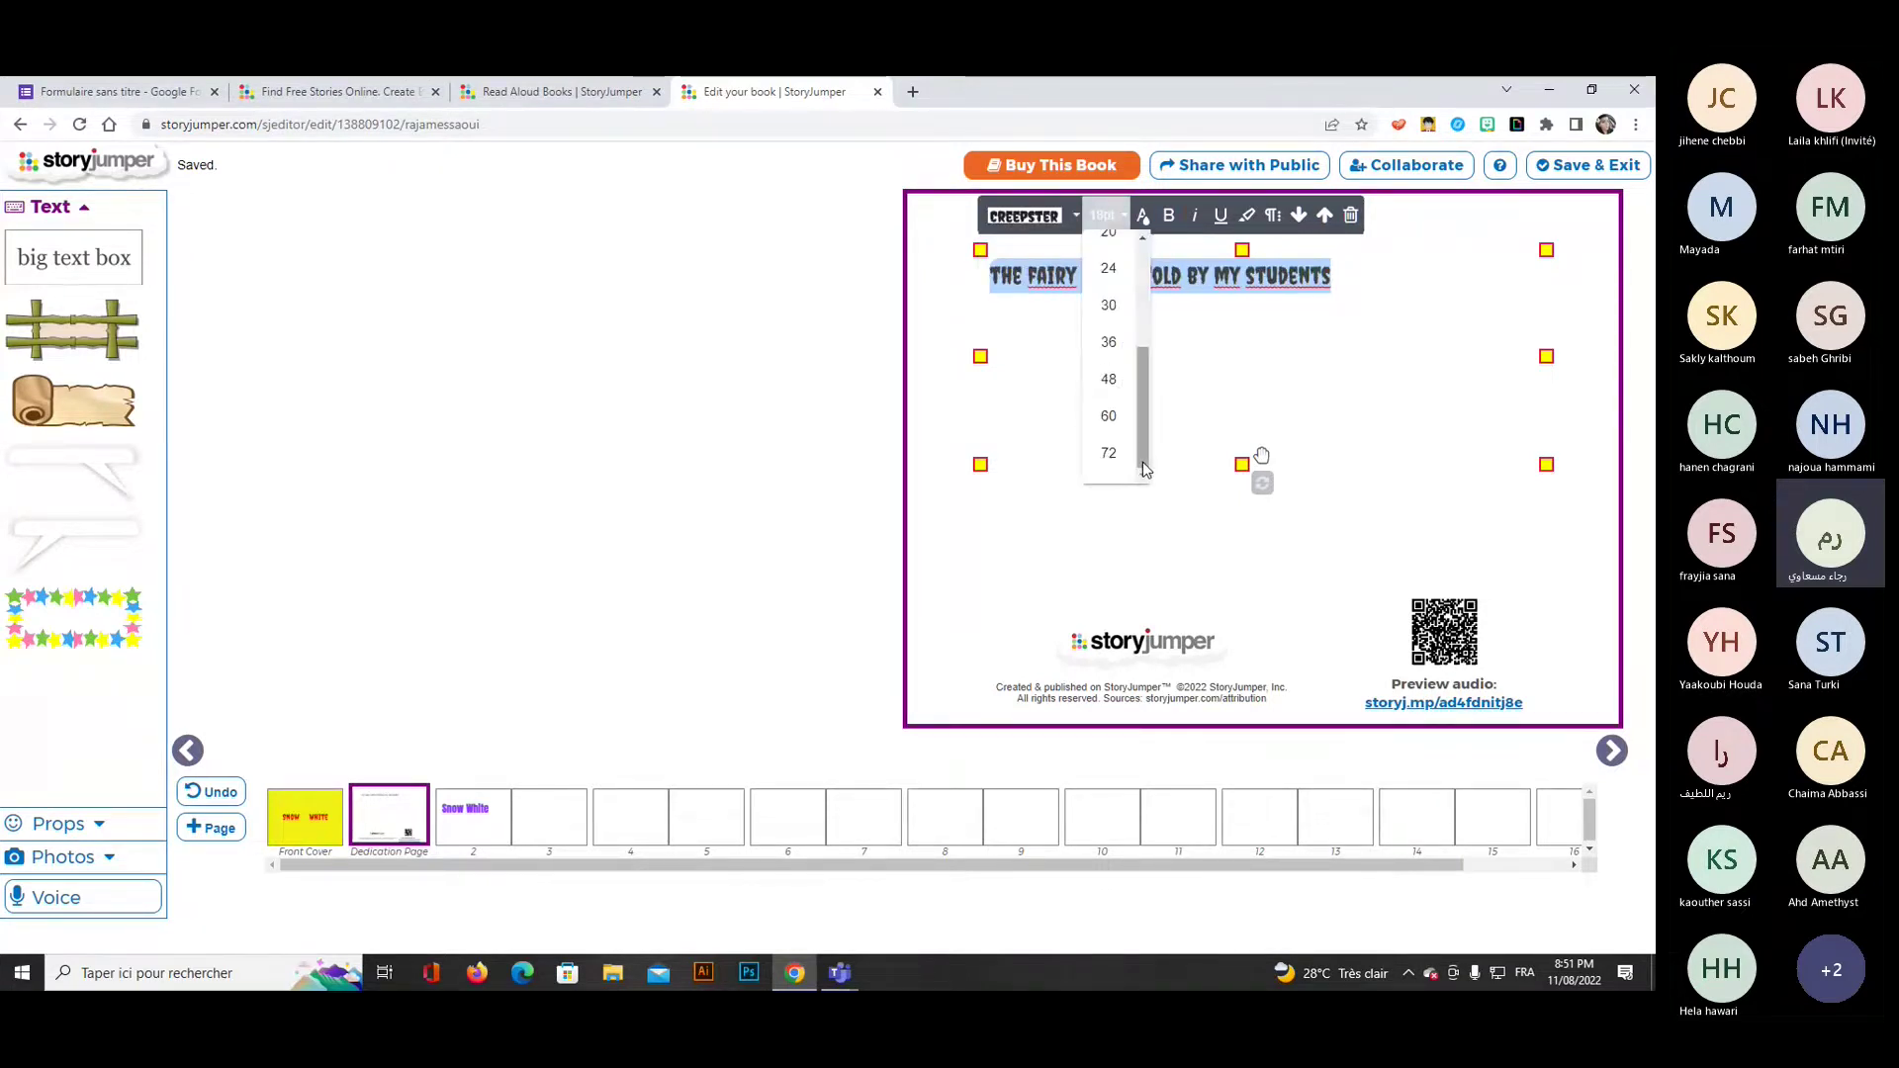
pyautogui.click(1108, 416)
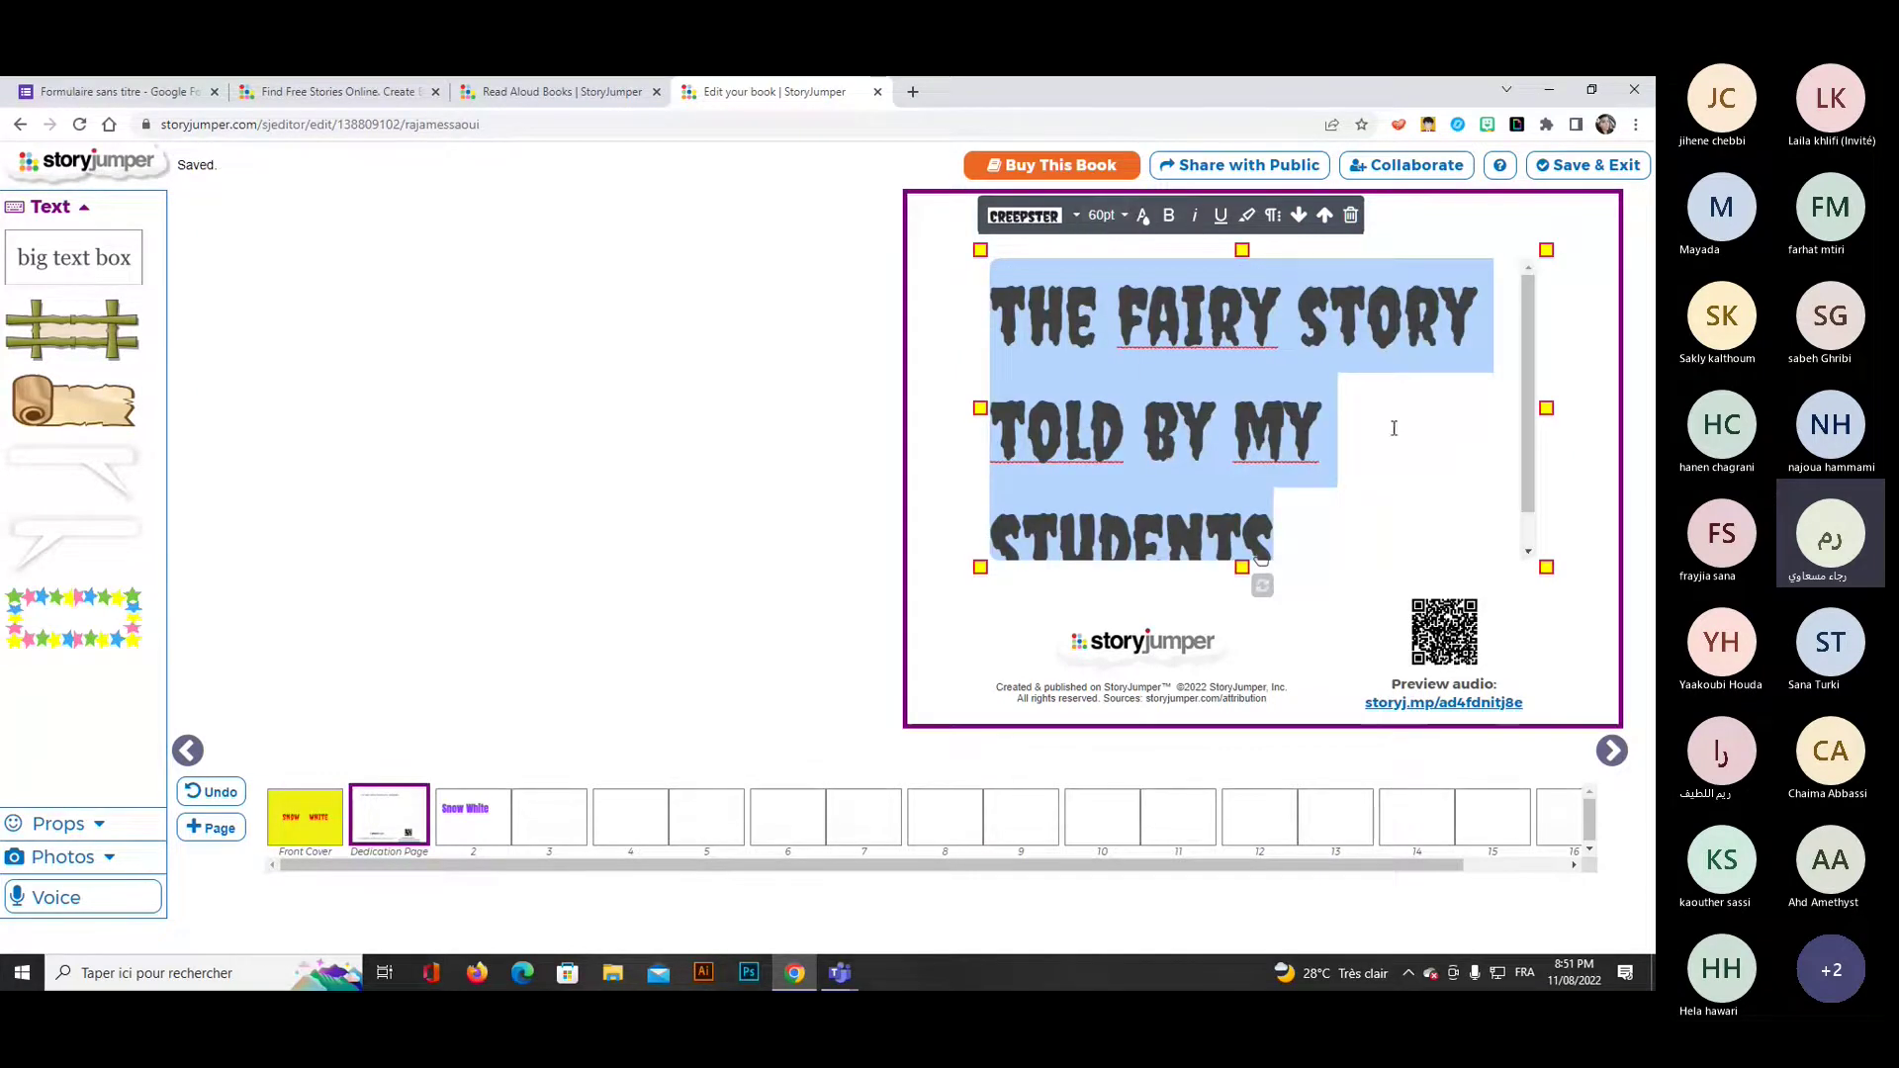
pyautogui.click(1106, 215)
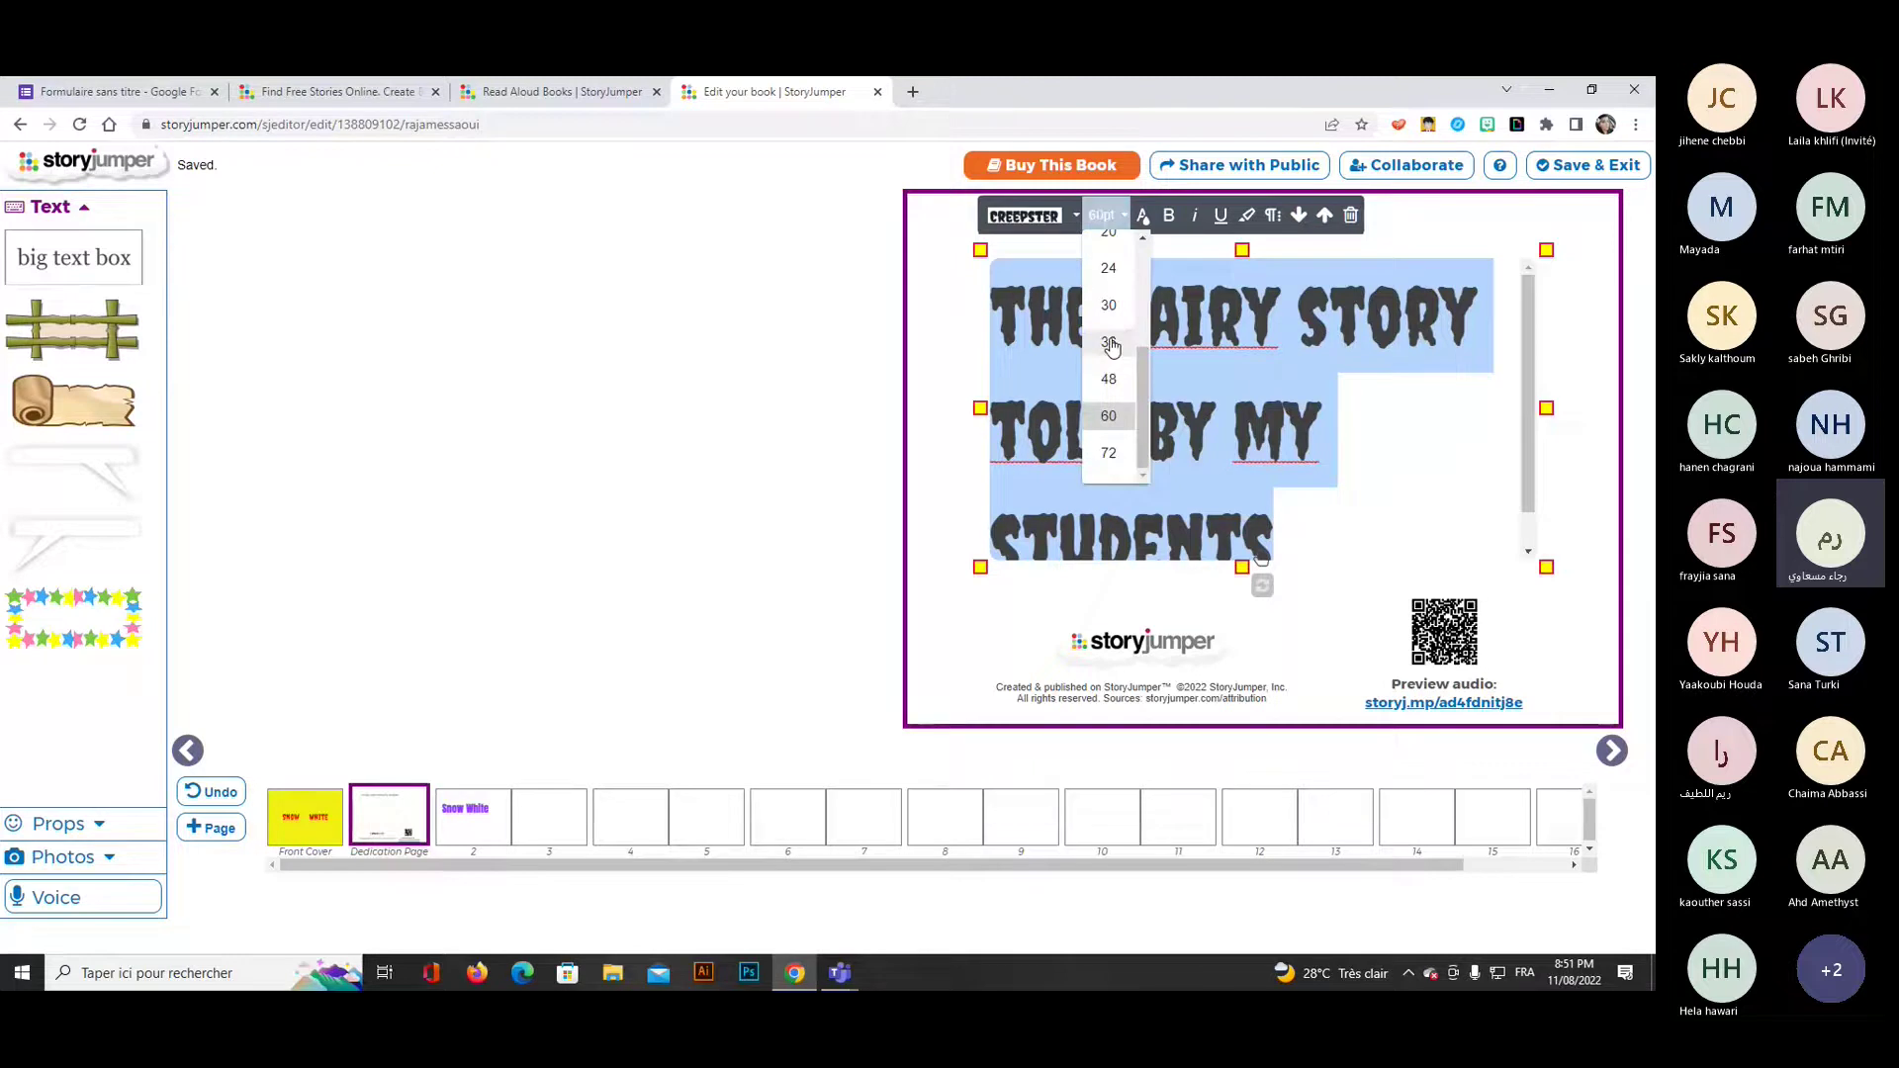
pyautogui.click(1109, 379)
pyautogui.click(473, 813)
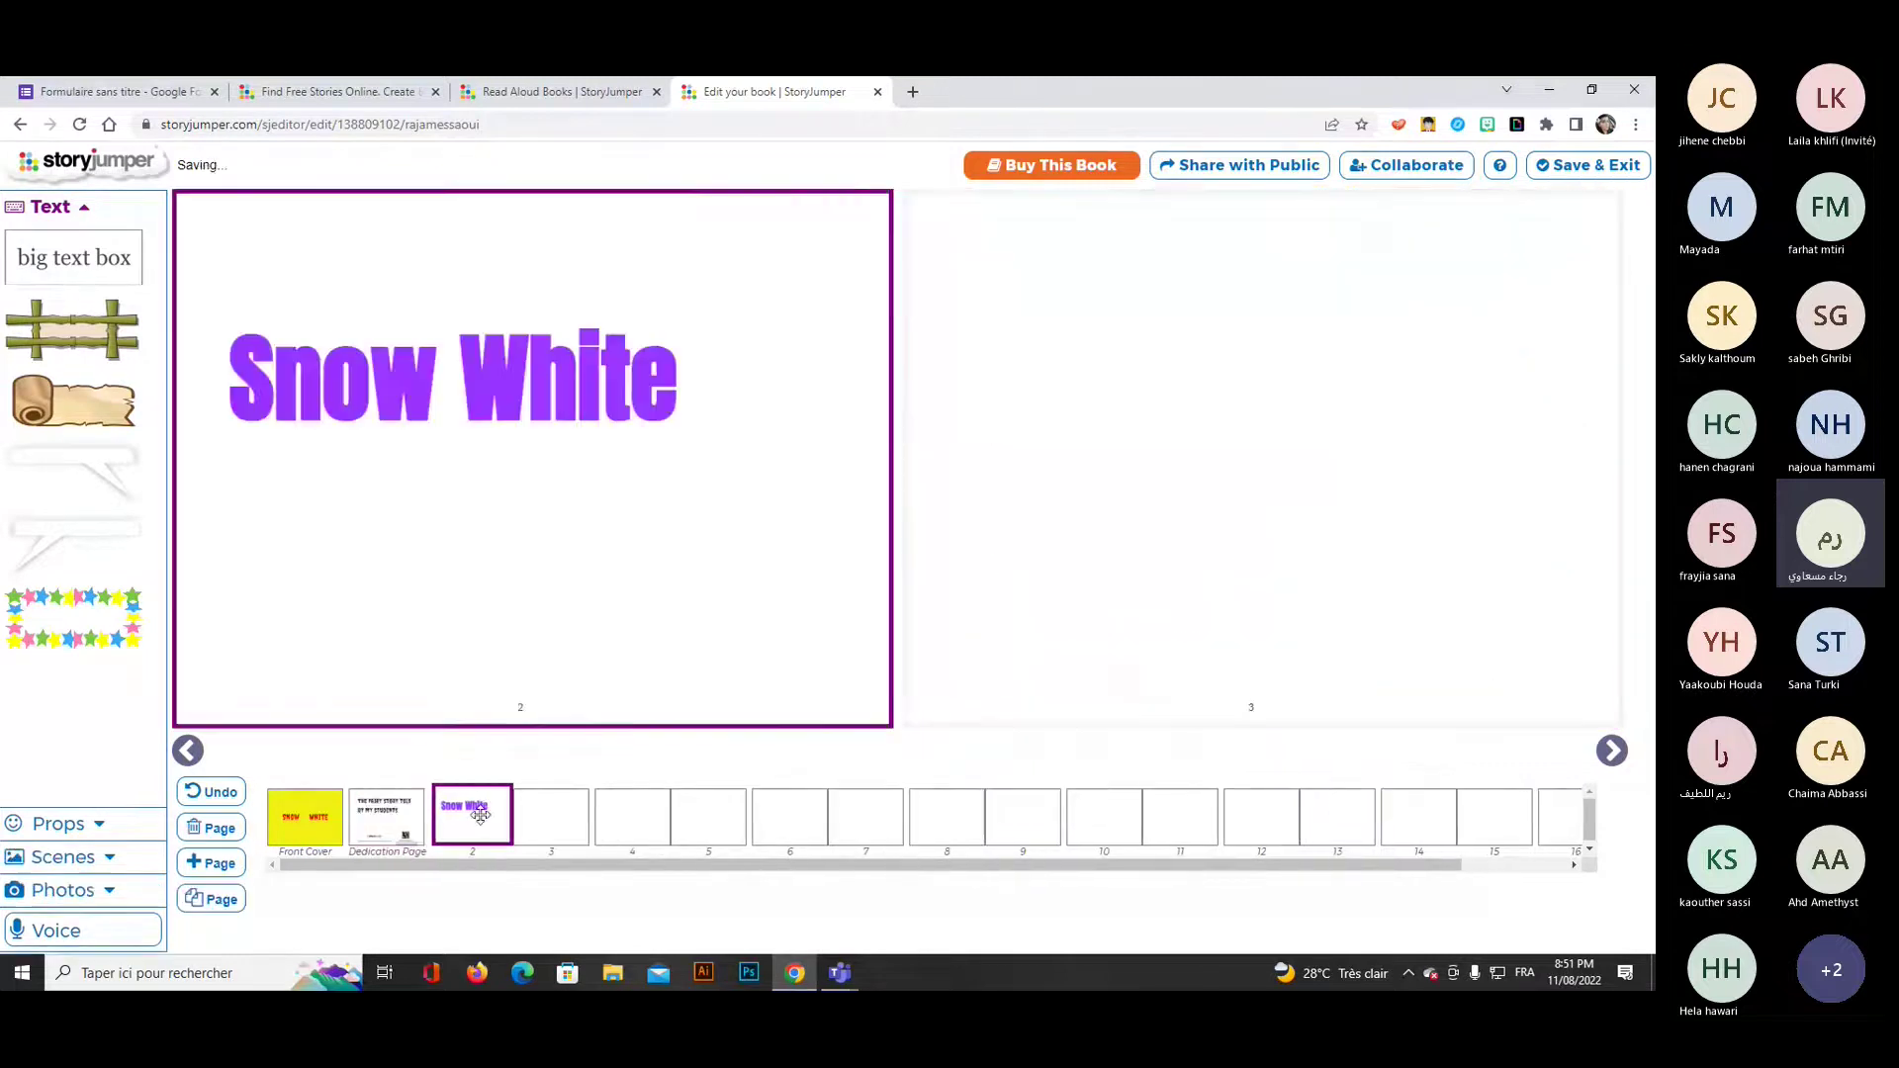
# Add the pink-dress princess prop to page 3, enlarged in the upper left area.
pyautogui.click(539, 809)
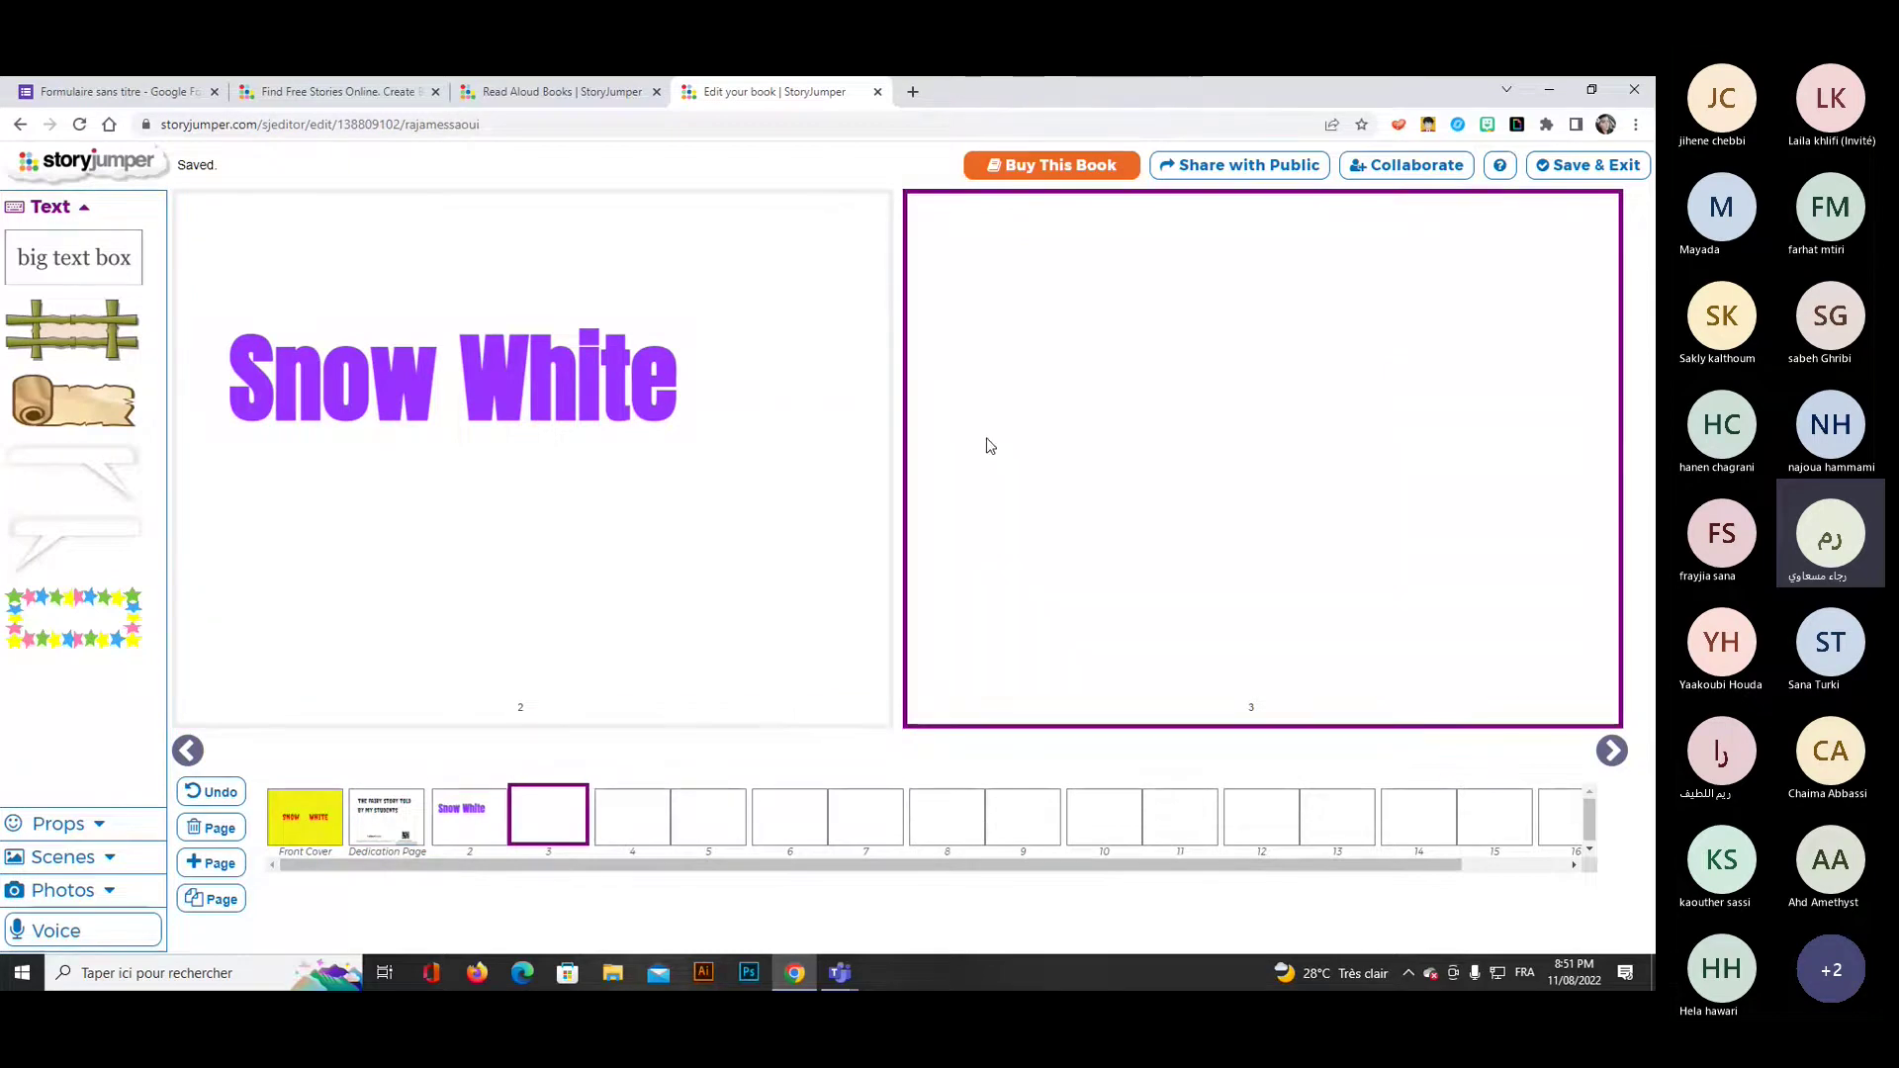
pyautogui.click(44, 216)
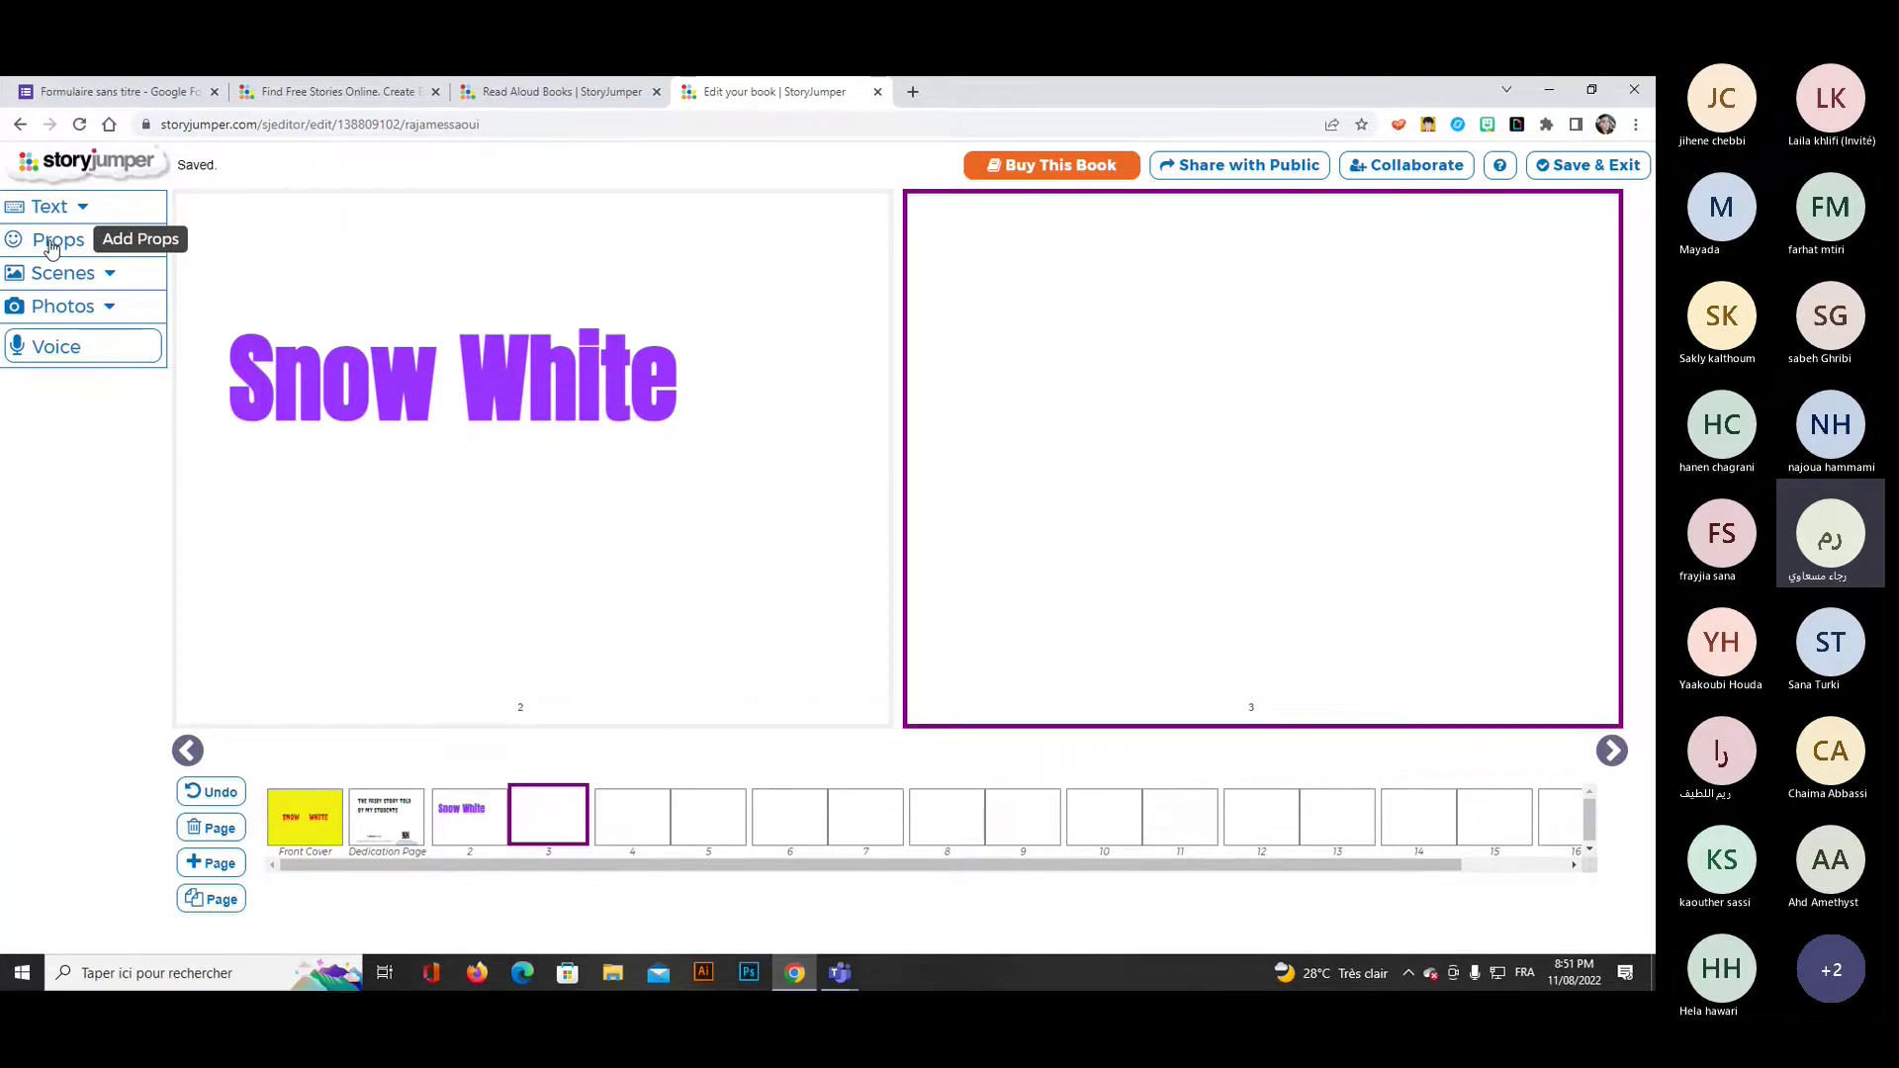
pyautogui.click(52, 242)
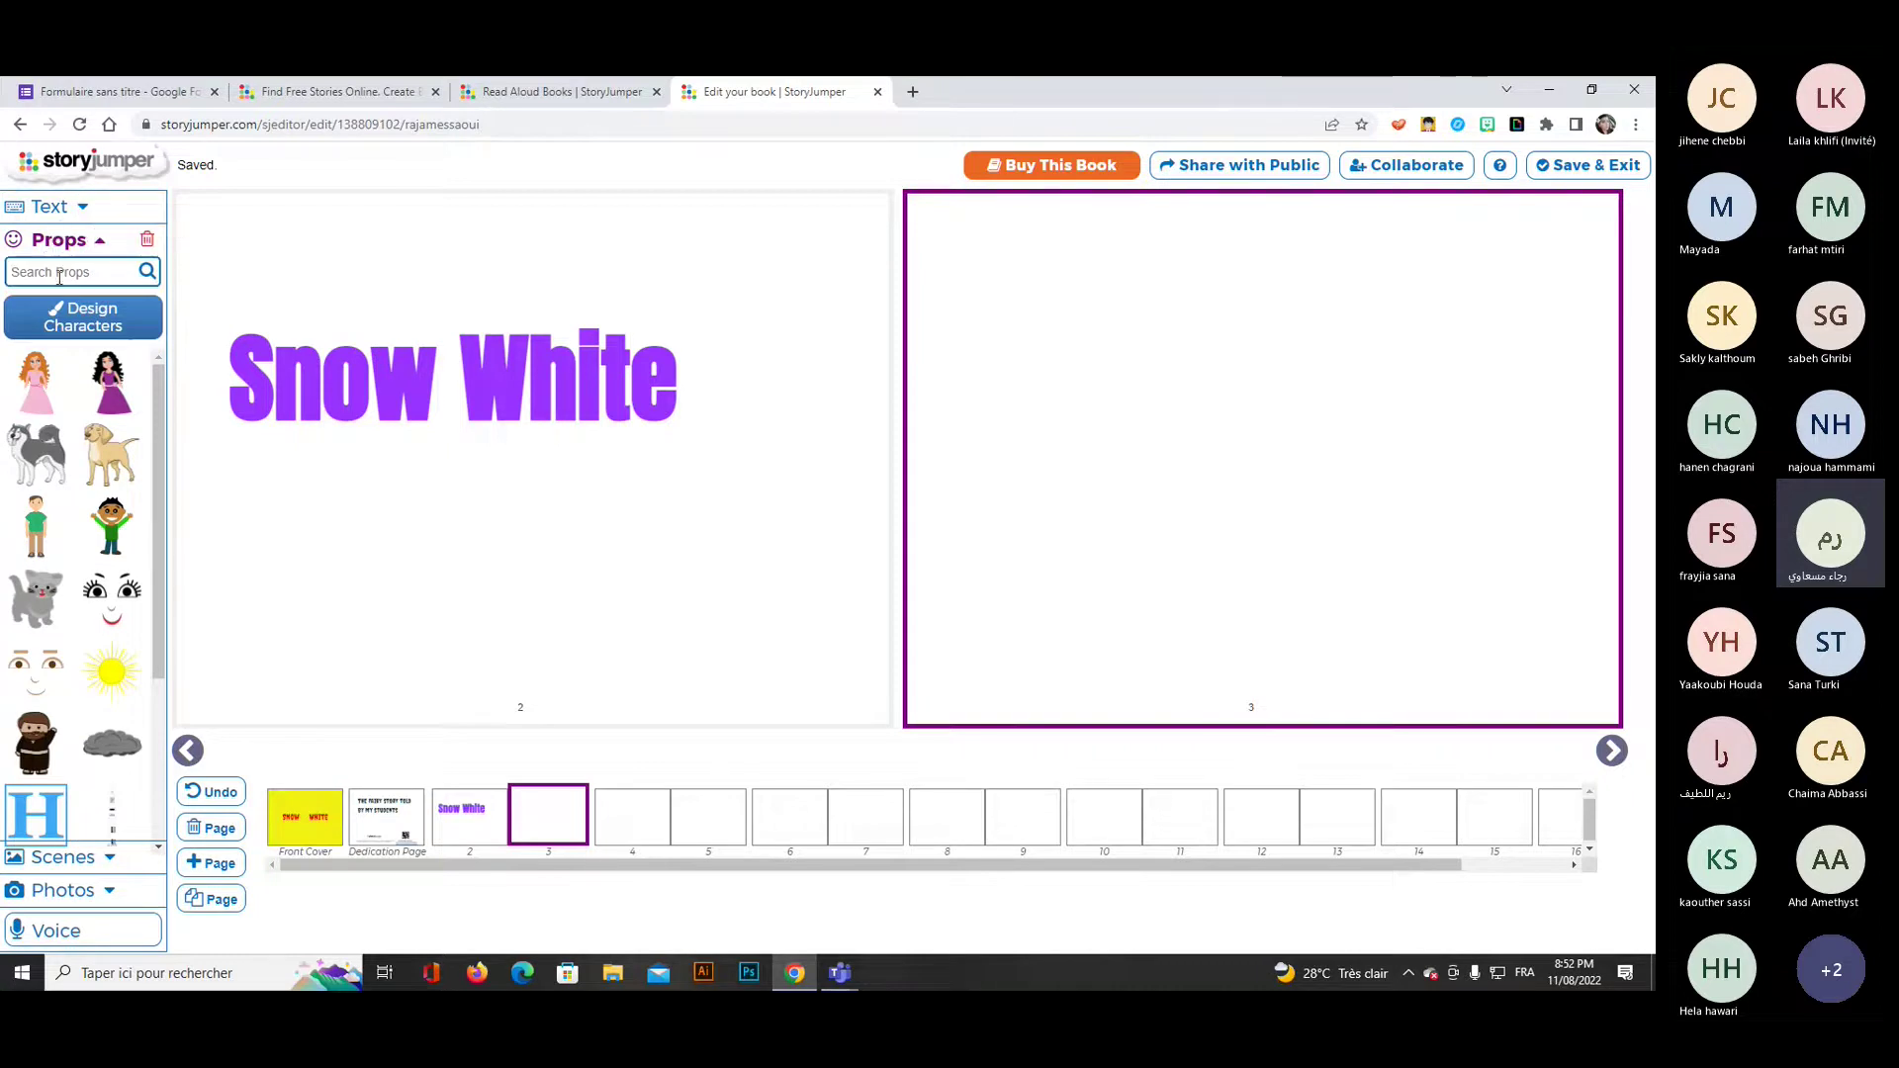
pyautogui.click(57, 272)
pyautogui.click(48, 397)
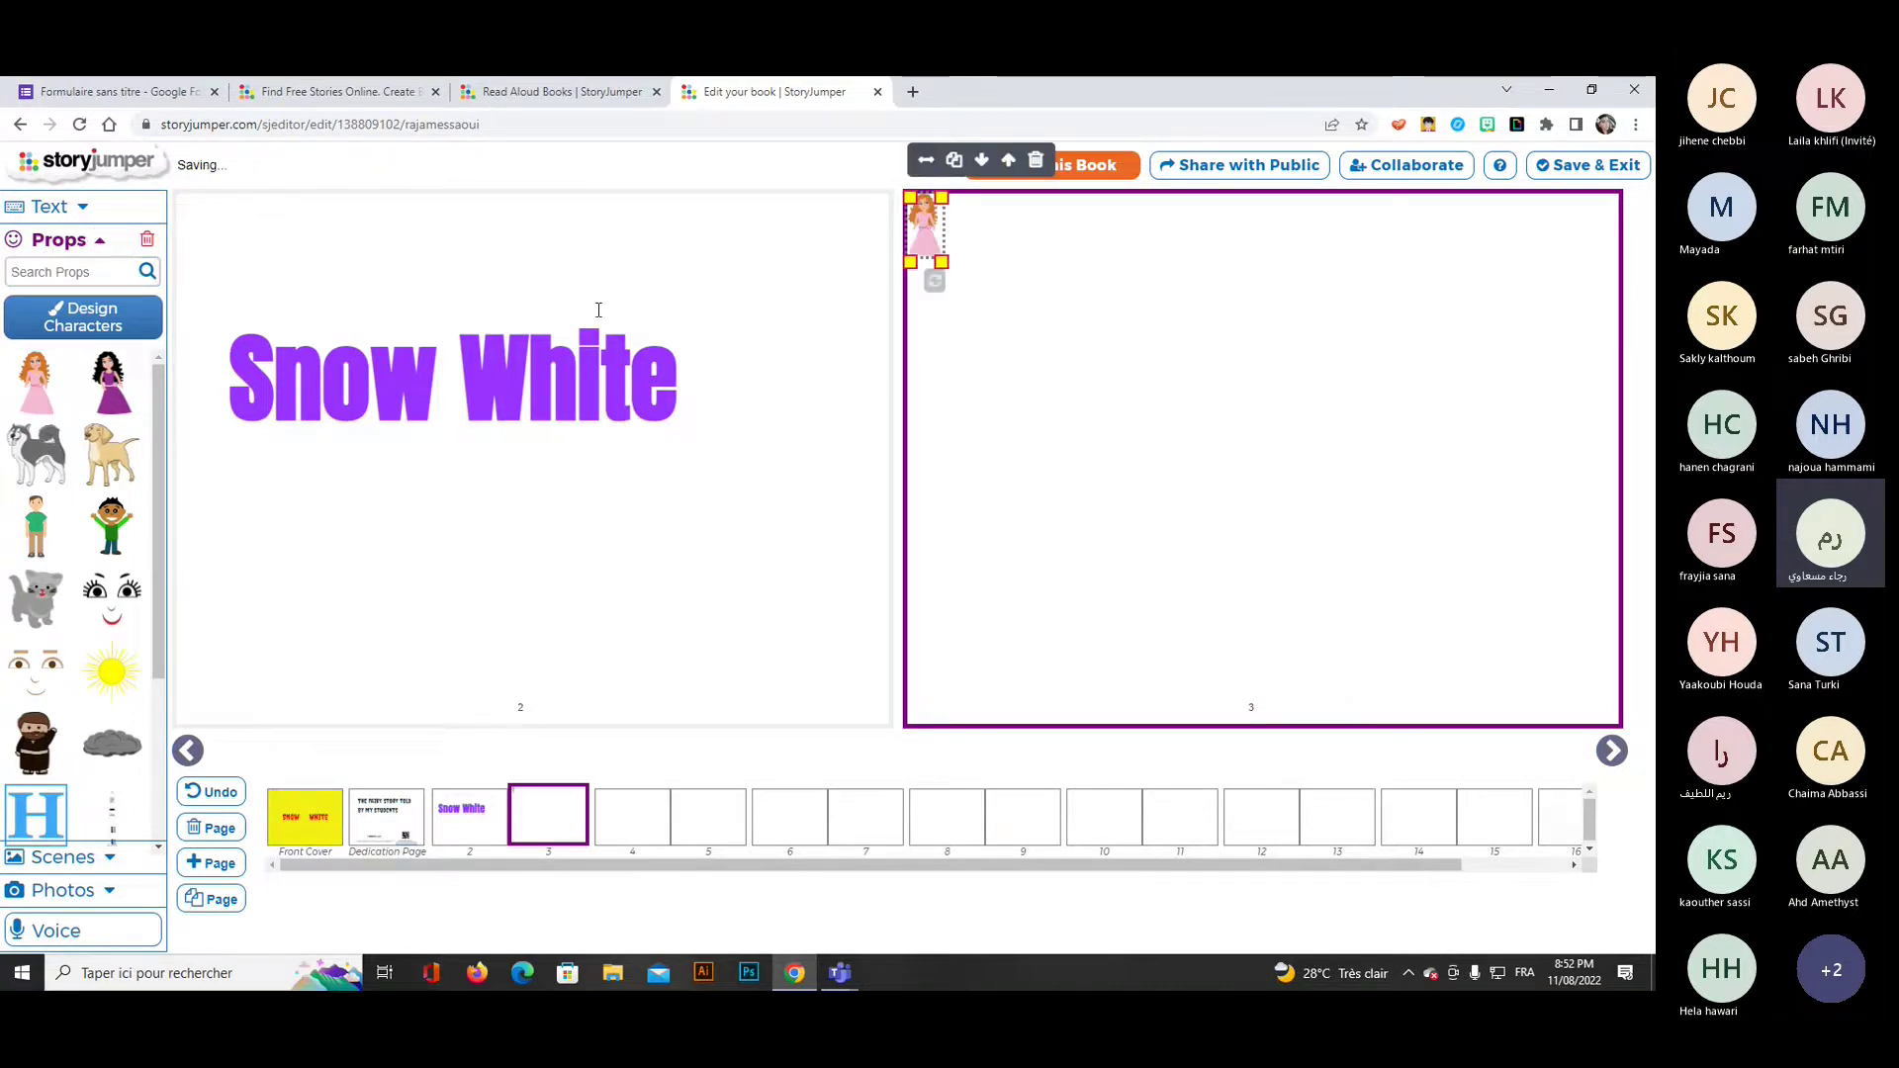
pyautogui.moveTo(925, 228); pyautogui.dragTo(1121, 500)
pyautogui.moveTo(997, 303); pyautogui.dragTo(970, 267)
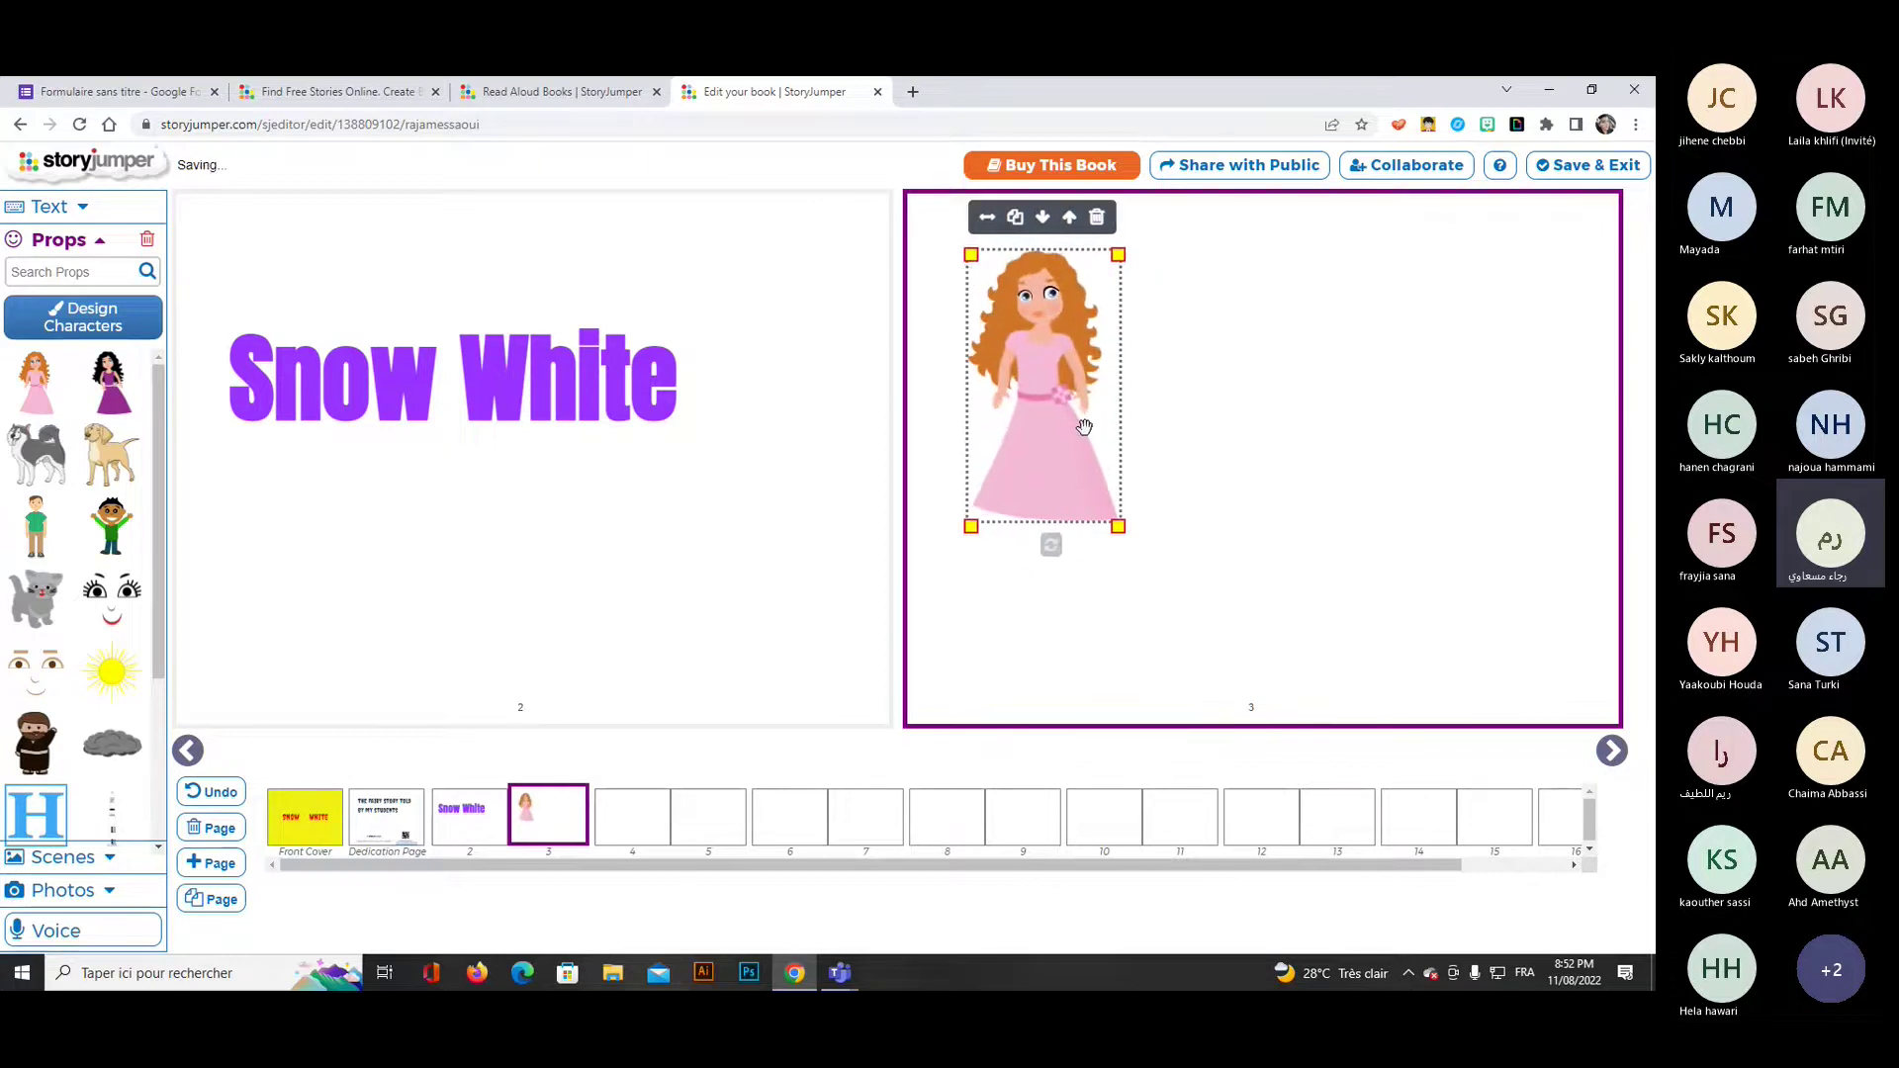
pyautogui.click(54, 277)
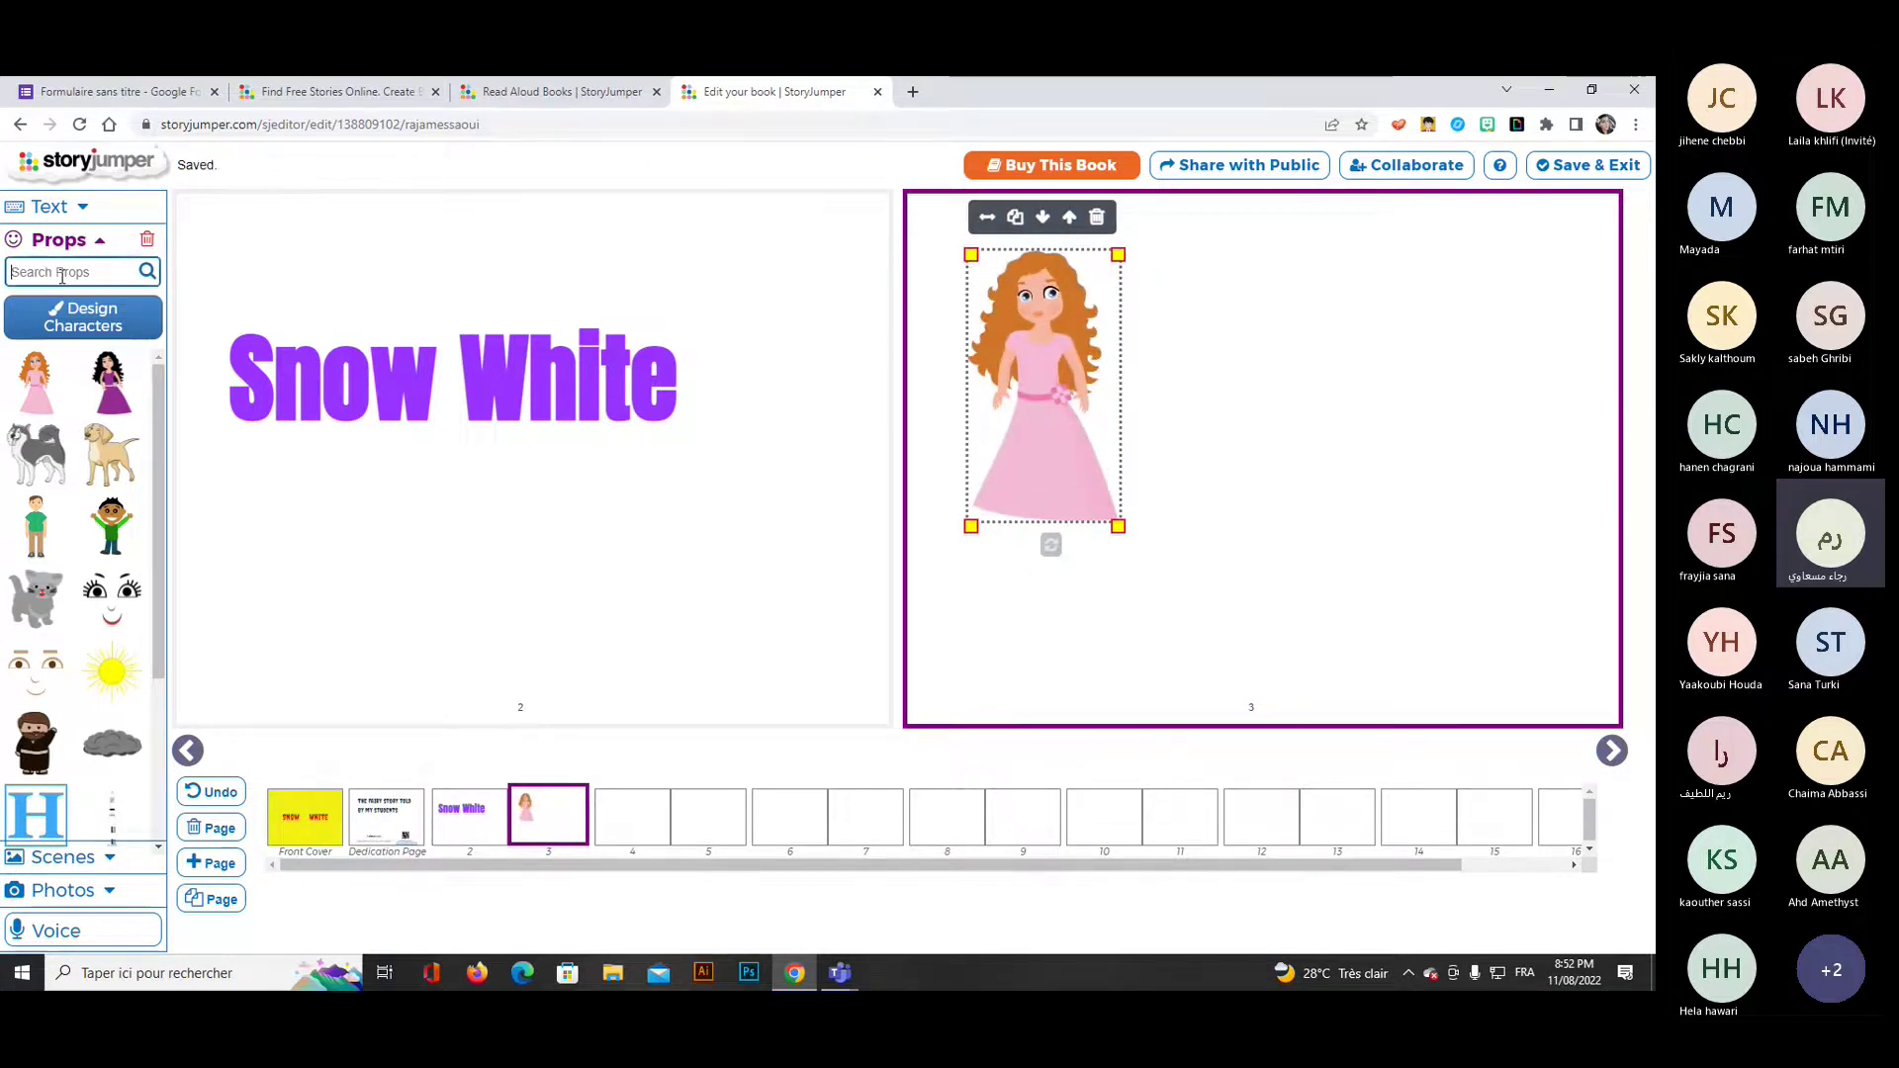
# Search props for 'snow white' and place the blue-dress Snow White character on page 3.
pyautogui.write('snow')
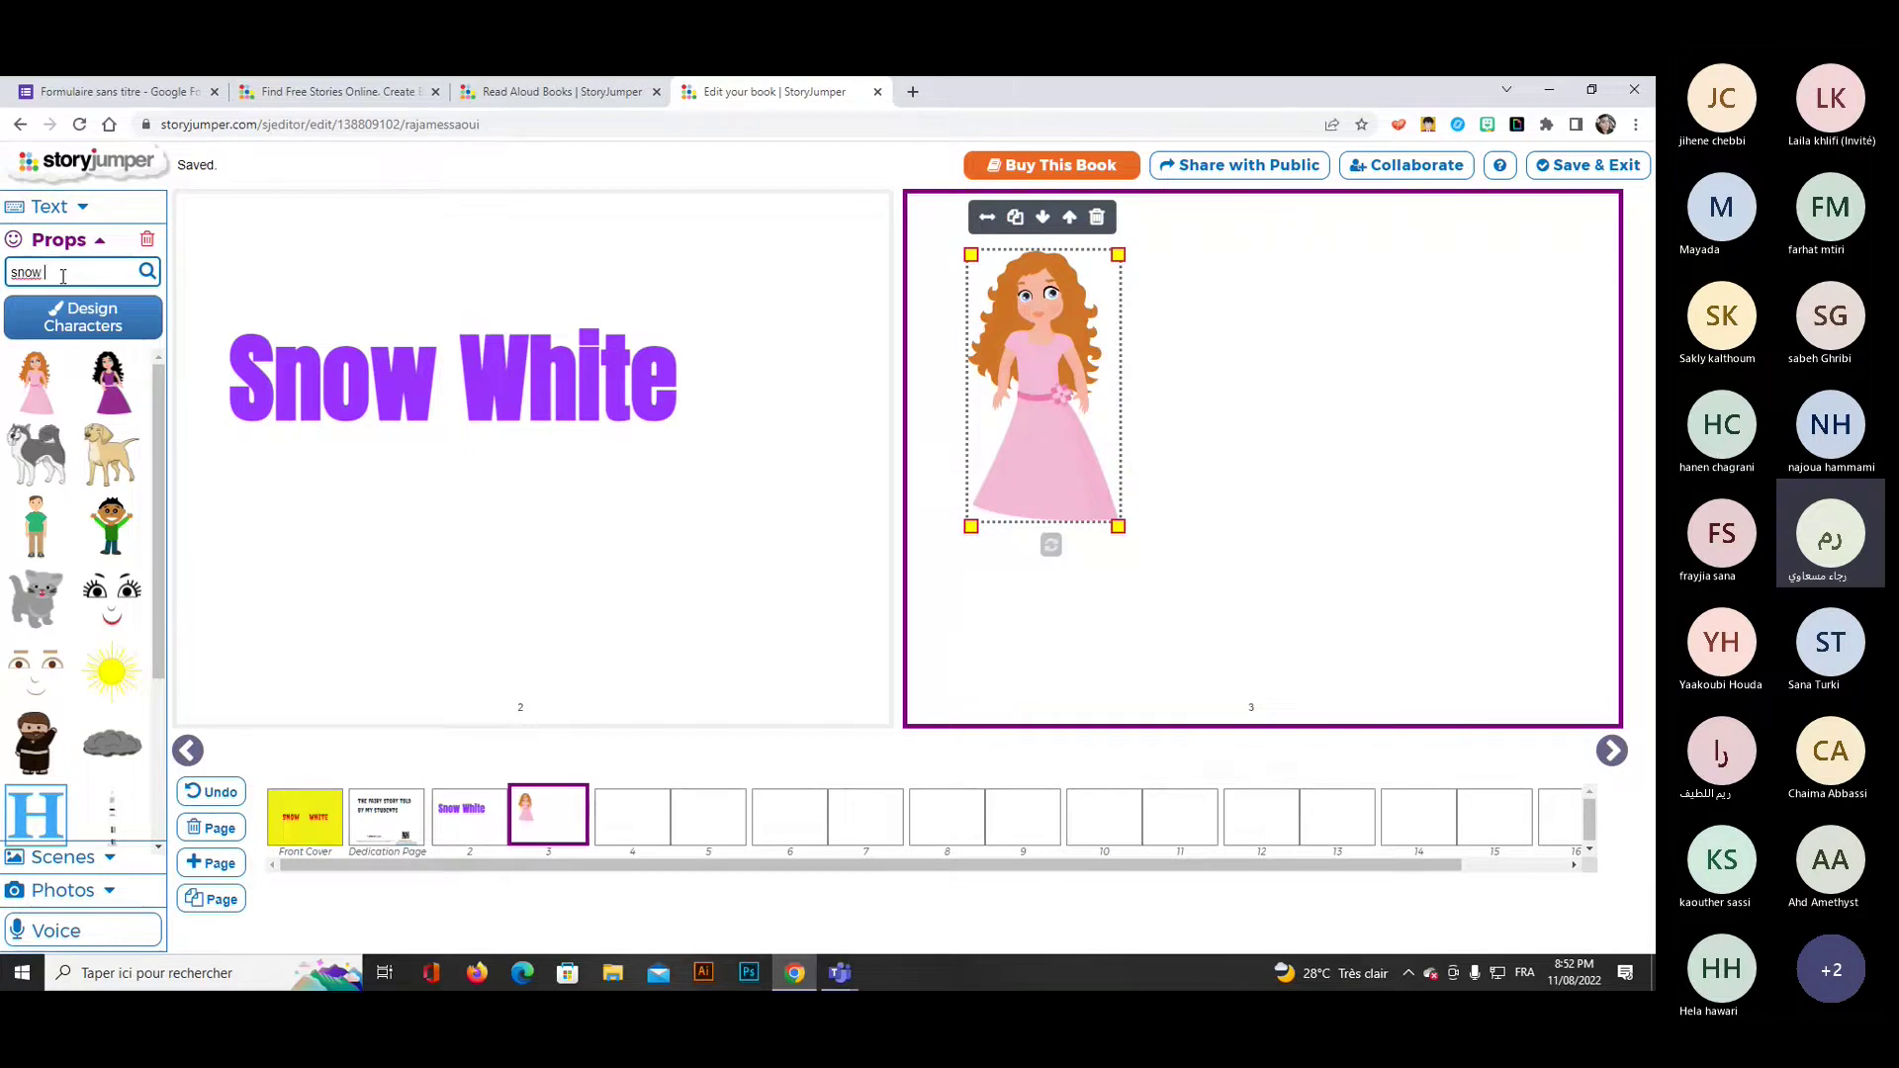
pyautogui.write(' white')
pyautogui.press('Return')
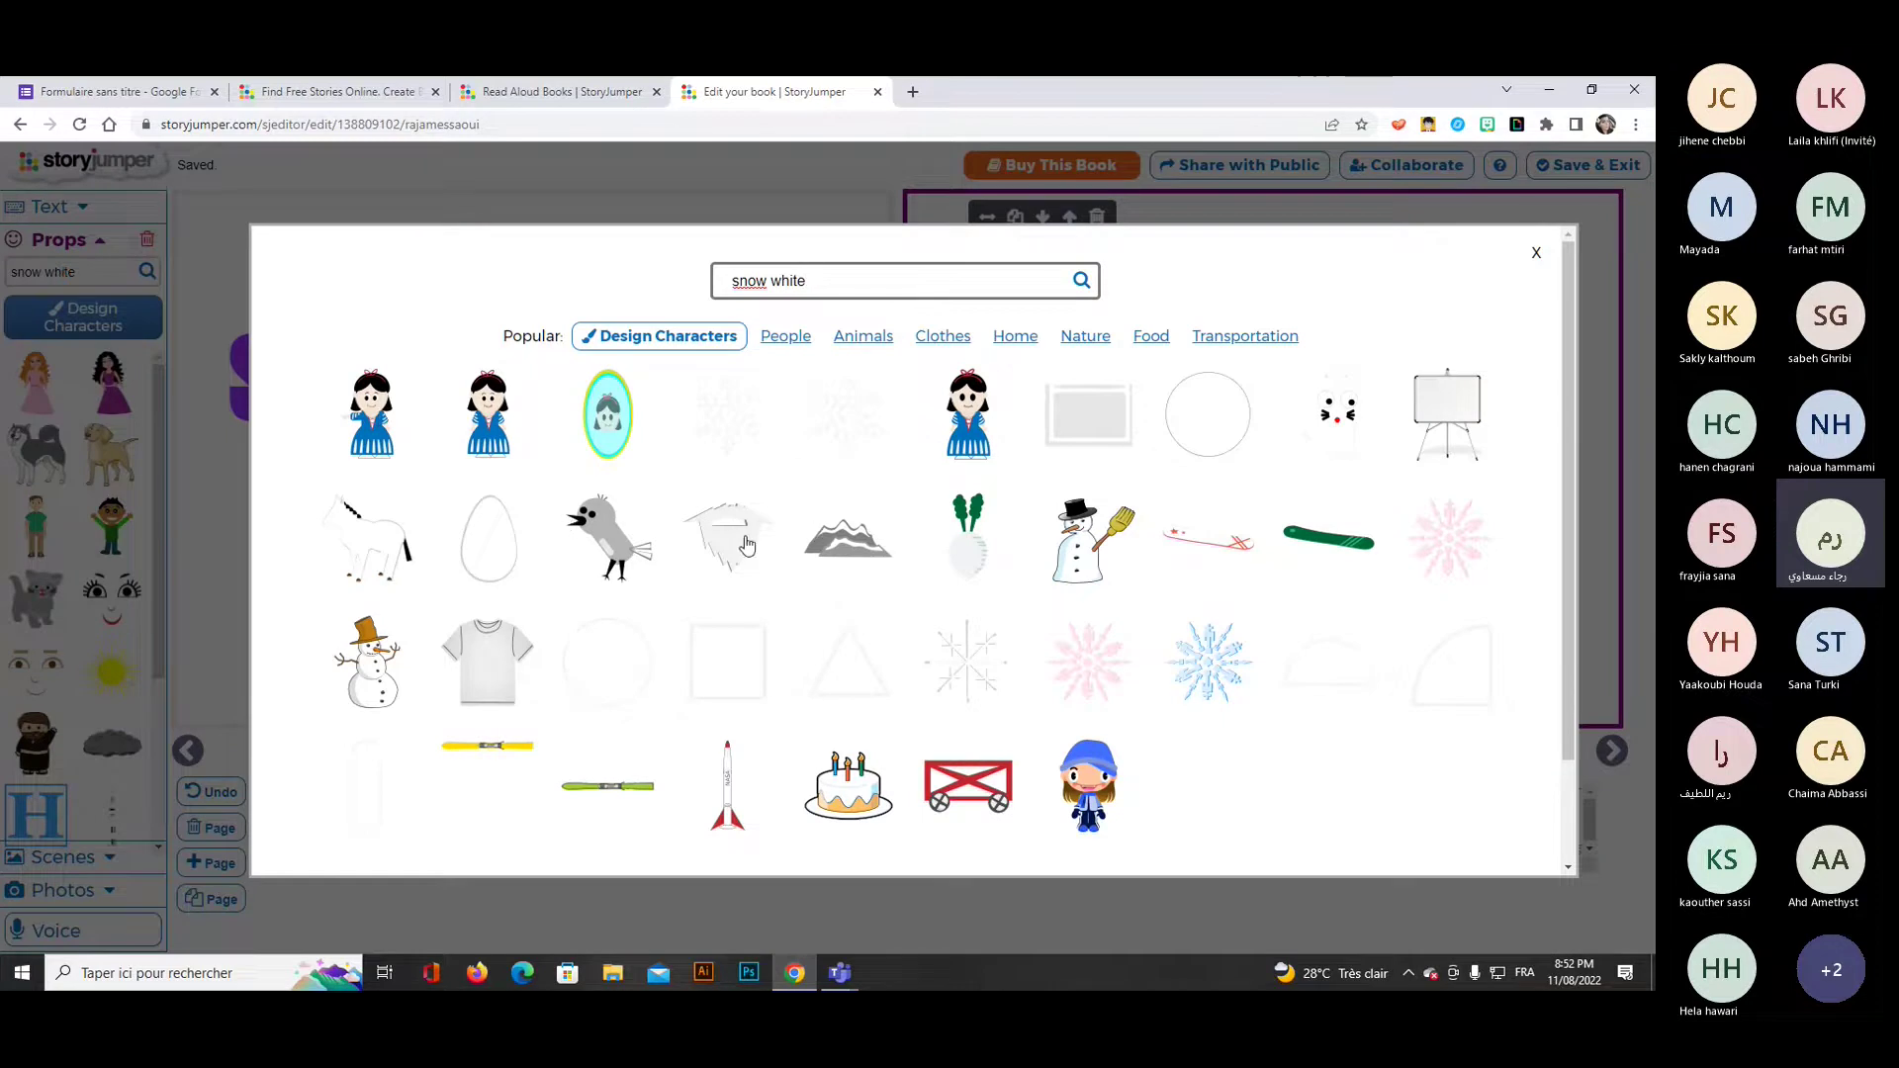
pyautogui.click(369, 430)
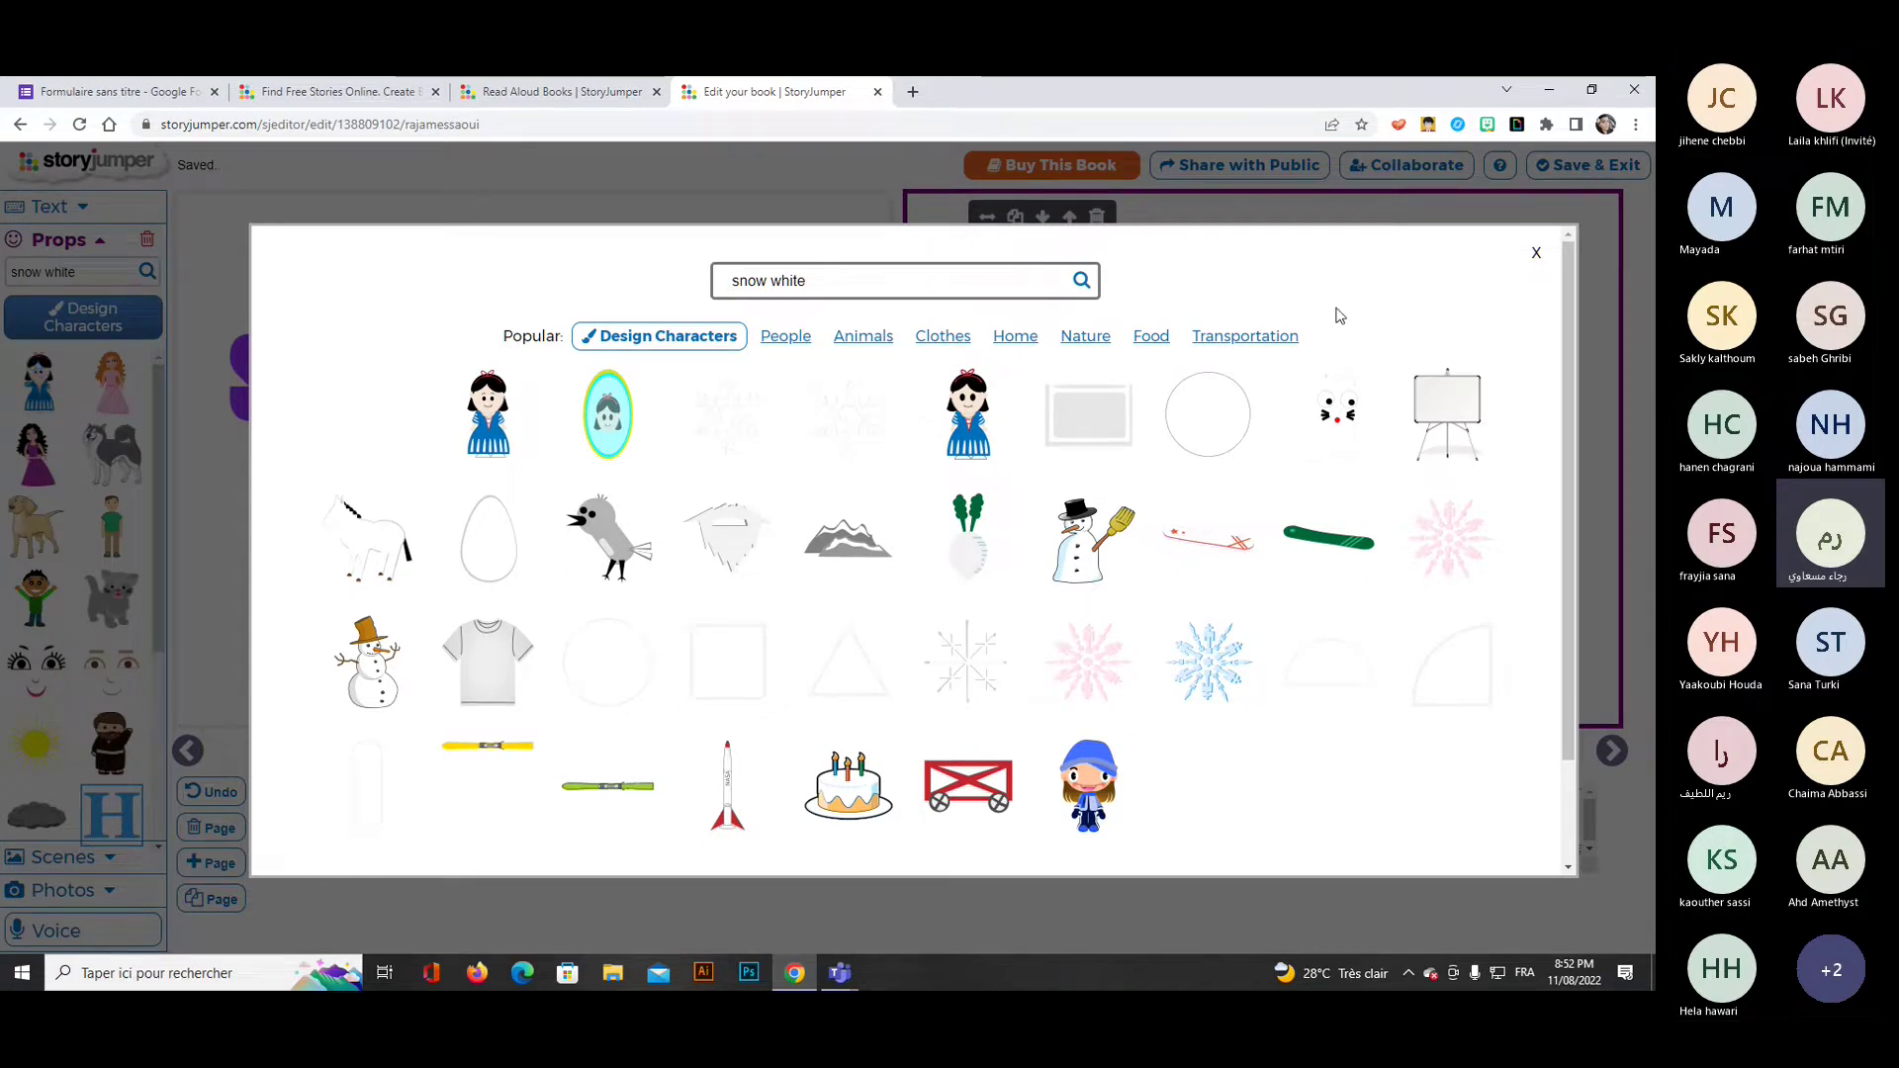
pyautogui.click(1537, 255)
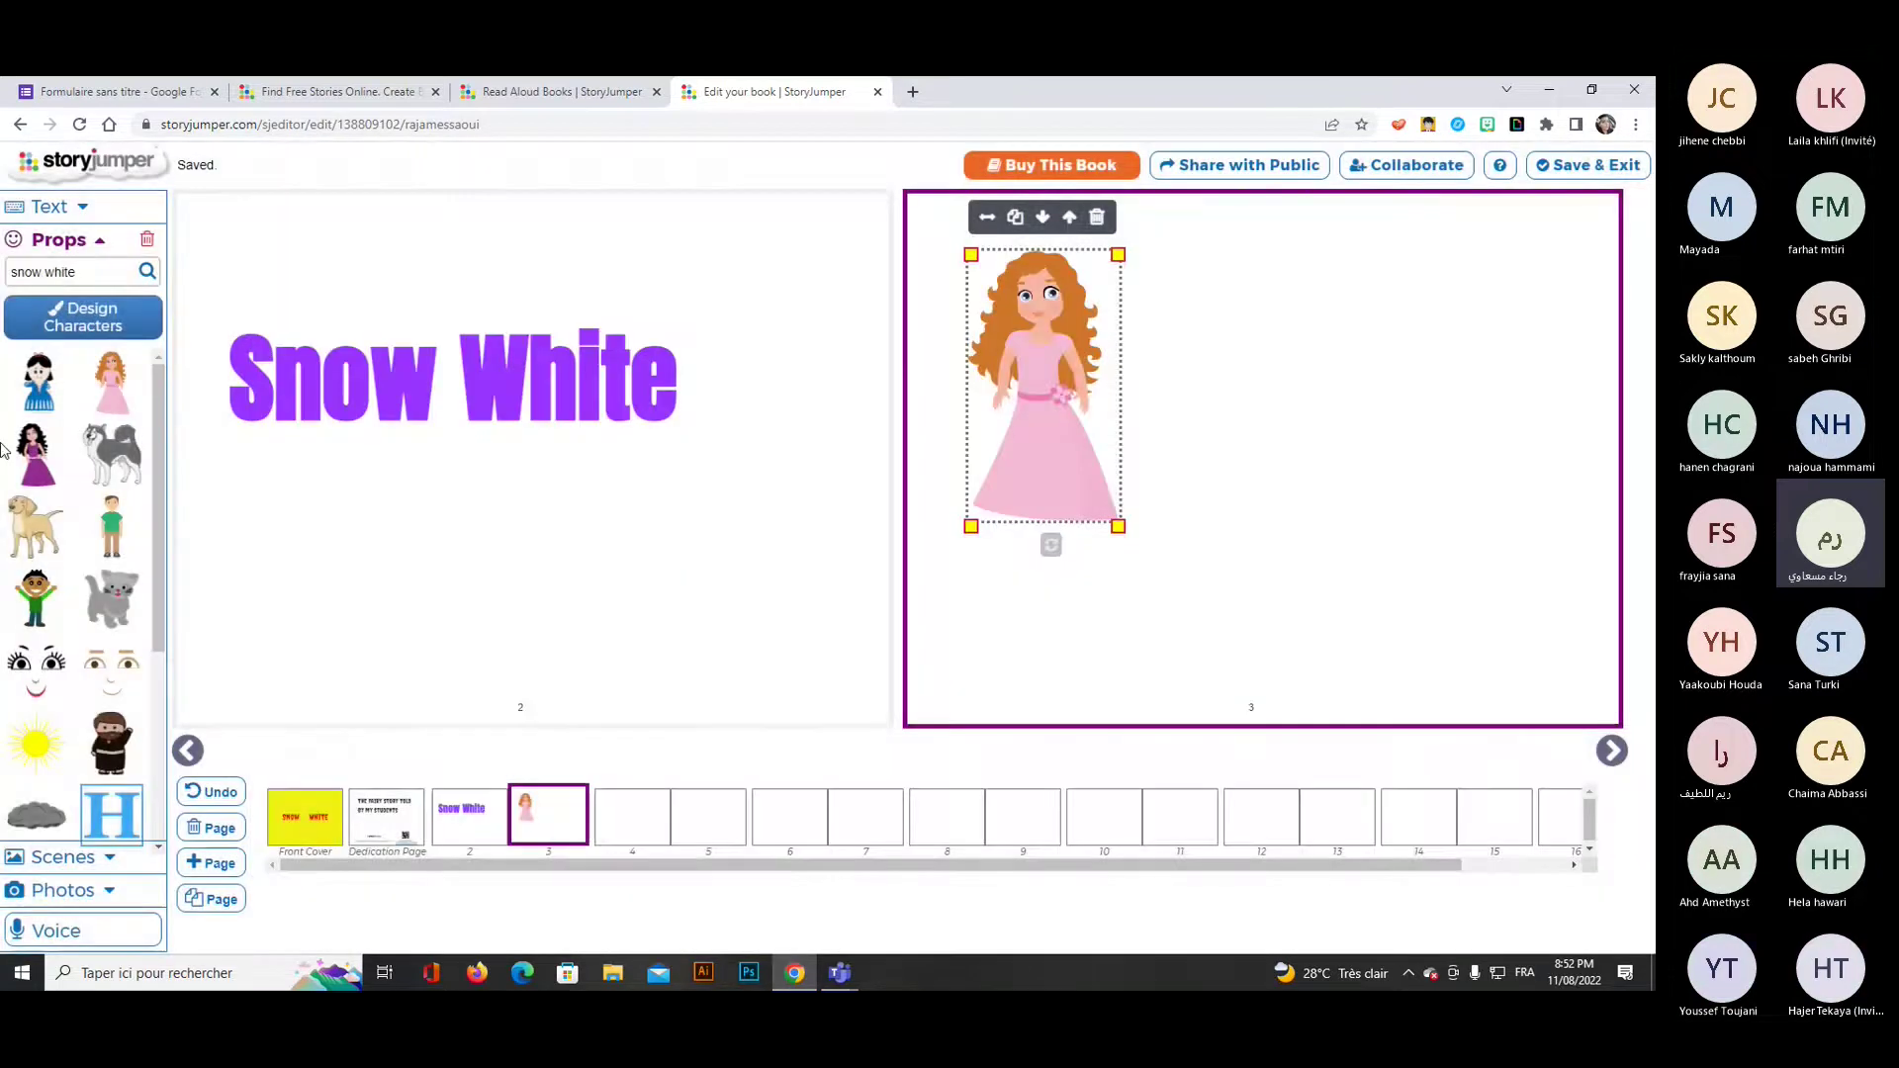
pyautogui.moveTo(38, 381); pyautogui.dragTo(1257, 450)
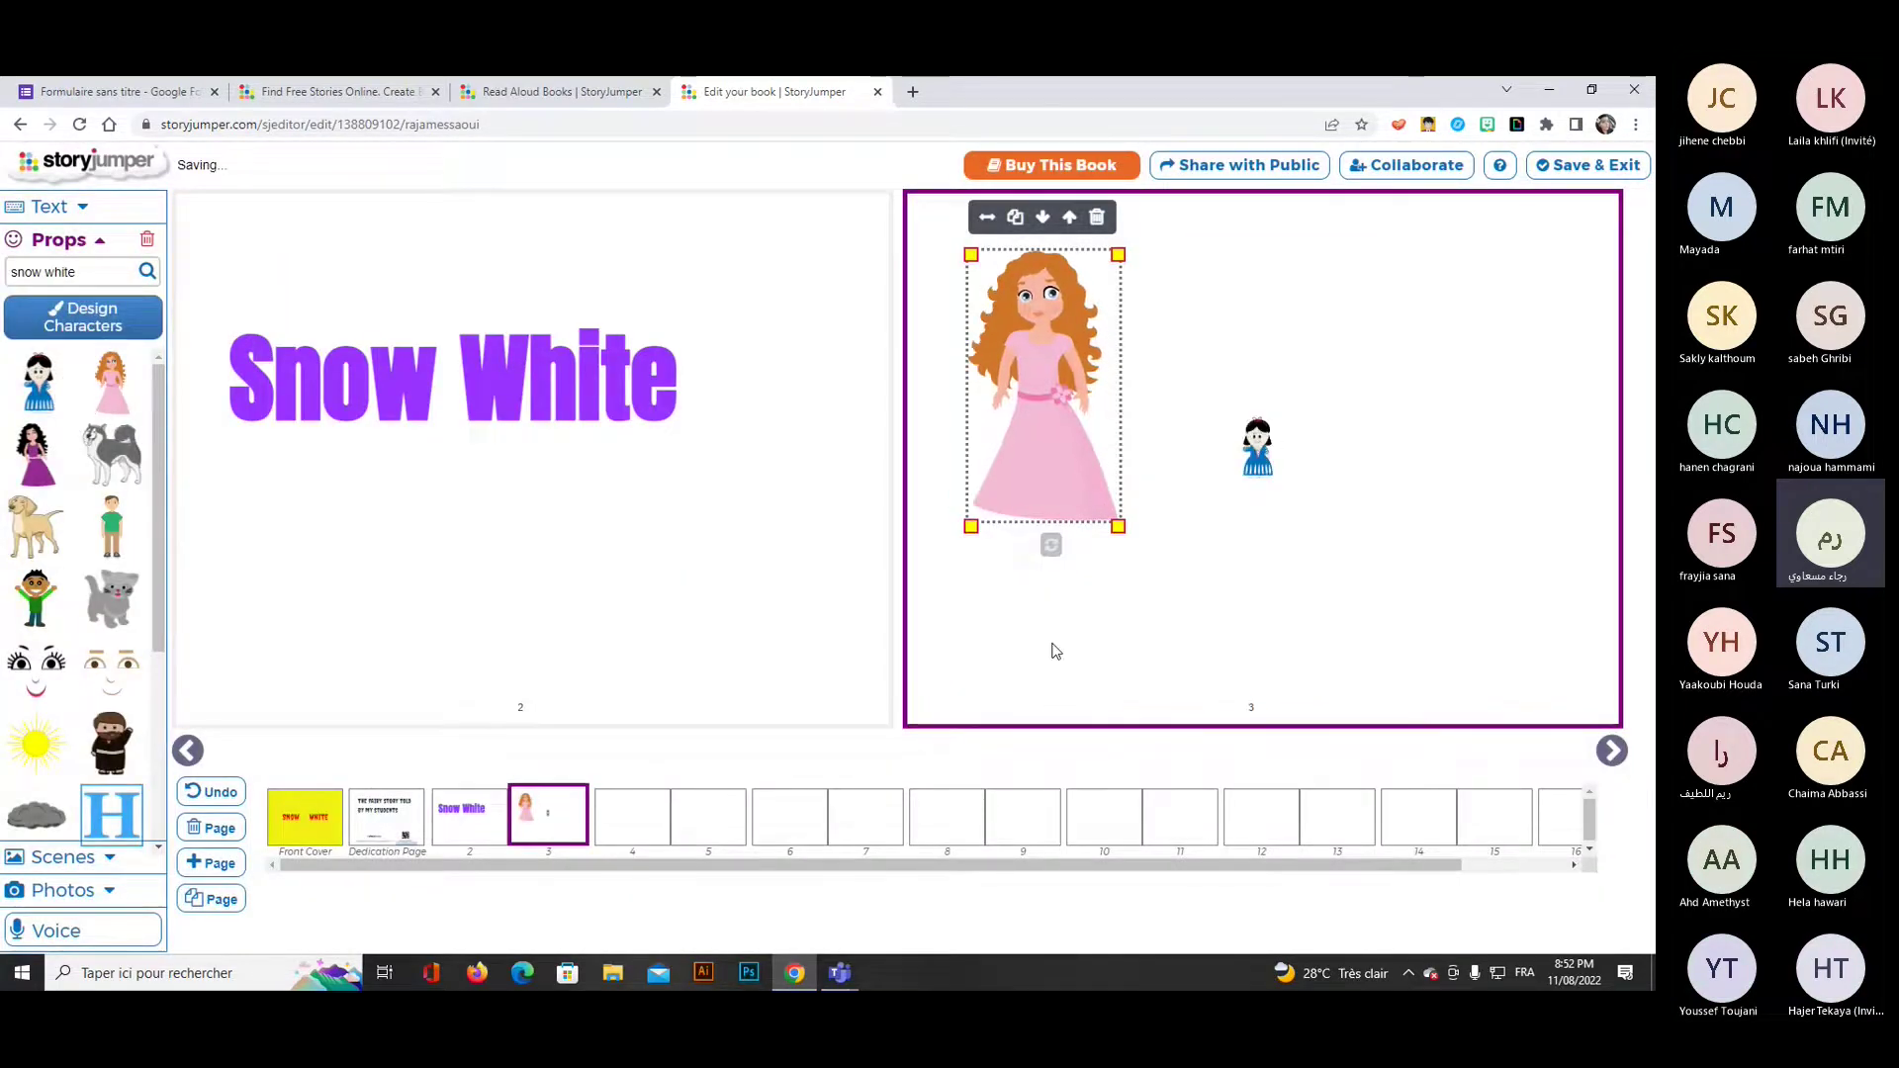
# Enlarge the Snow White figure to about half the princess's height, to her right.
pyautogui.click(1259, 450)
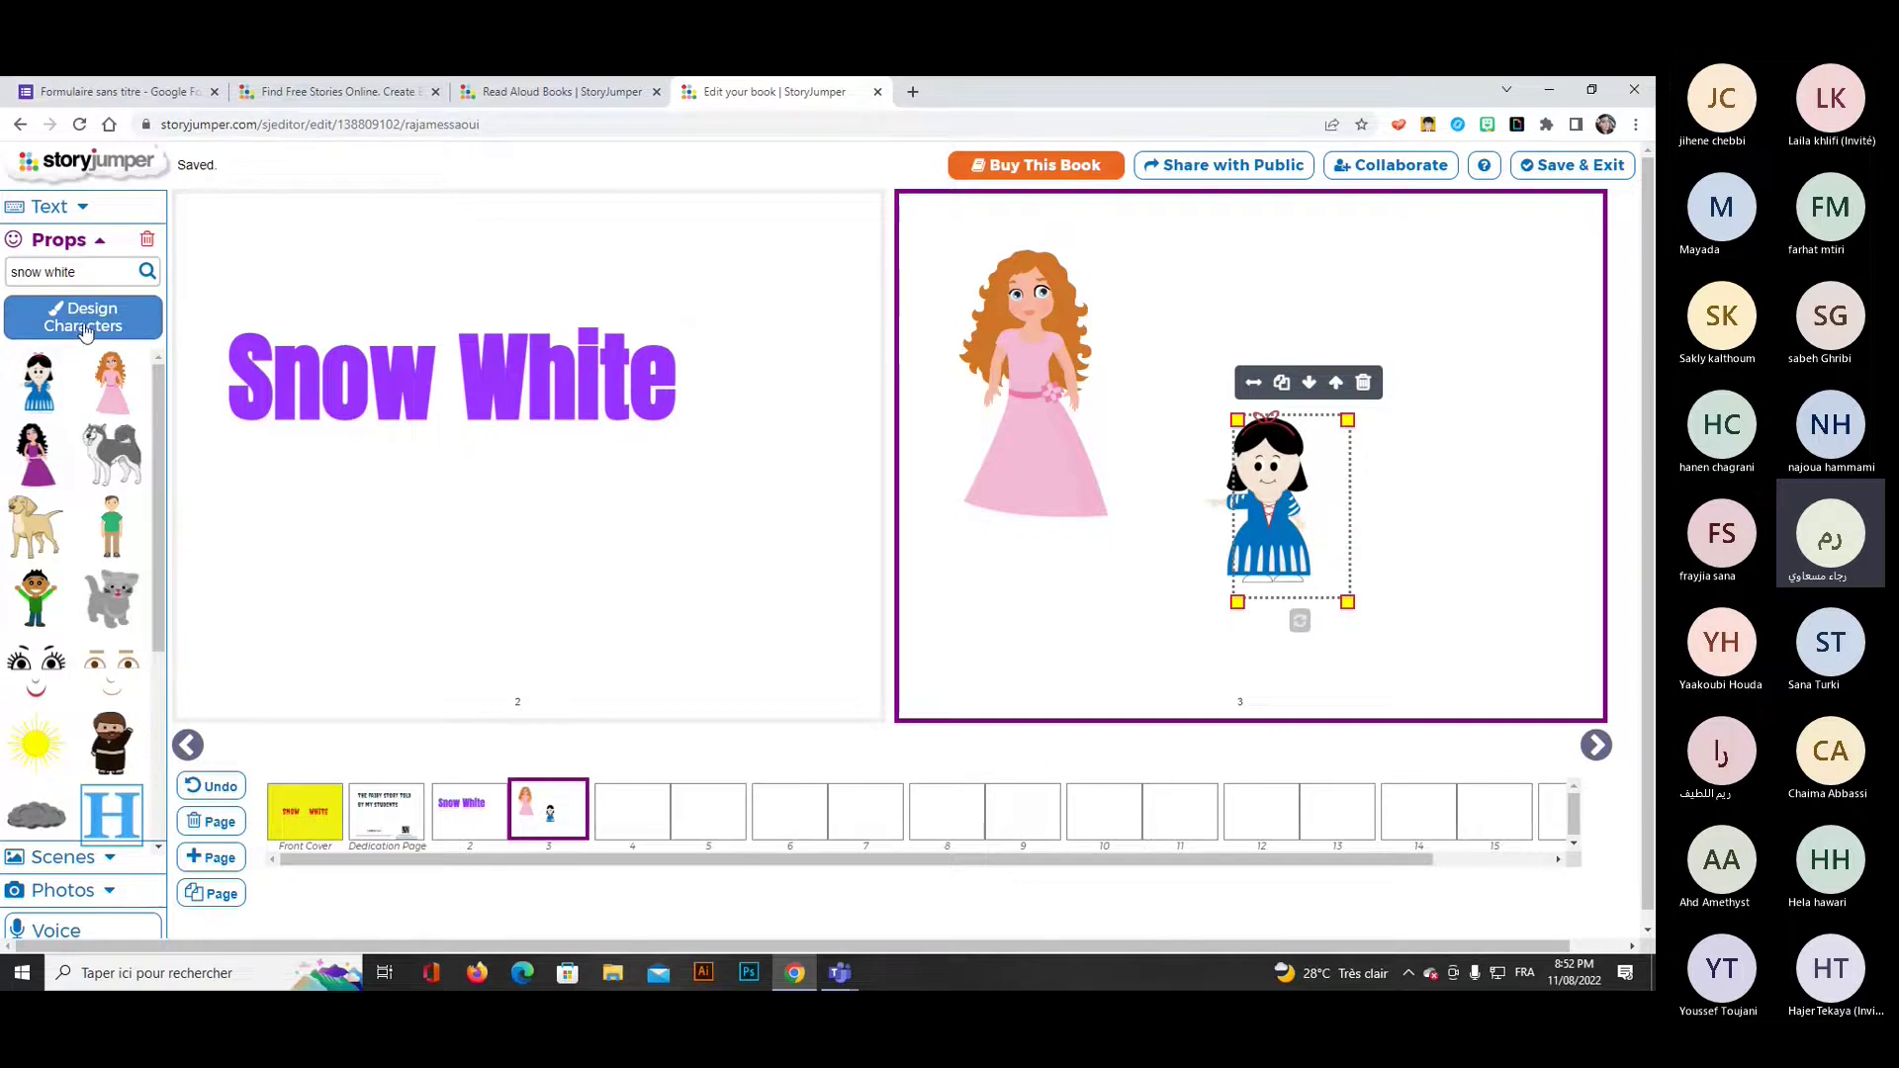
# Start a custom character with a darker skin tone, dark brown double ponytails and eyelash eyes.
pyautogui.click(84, 331)
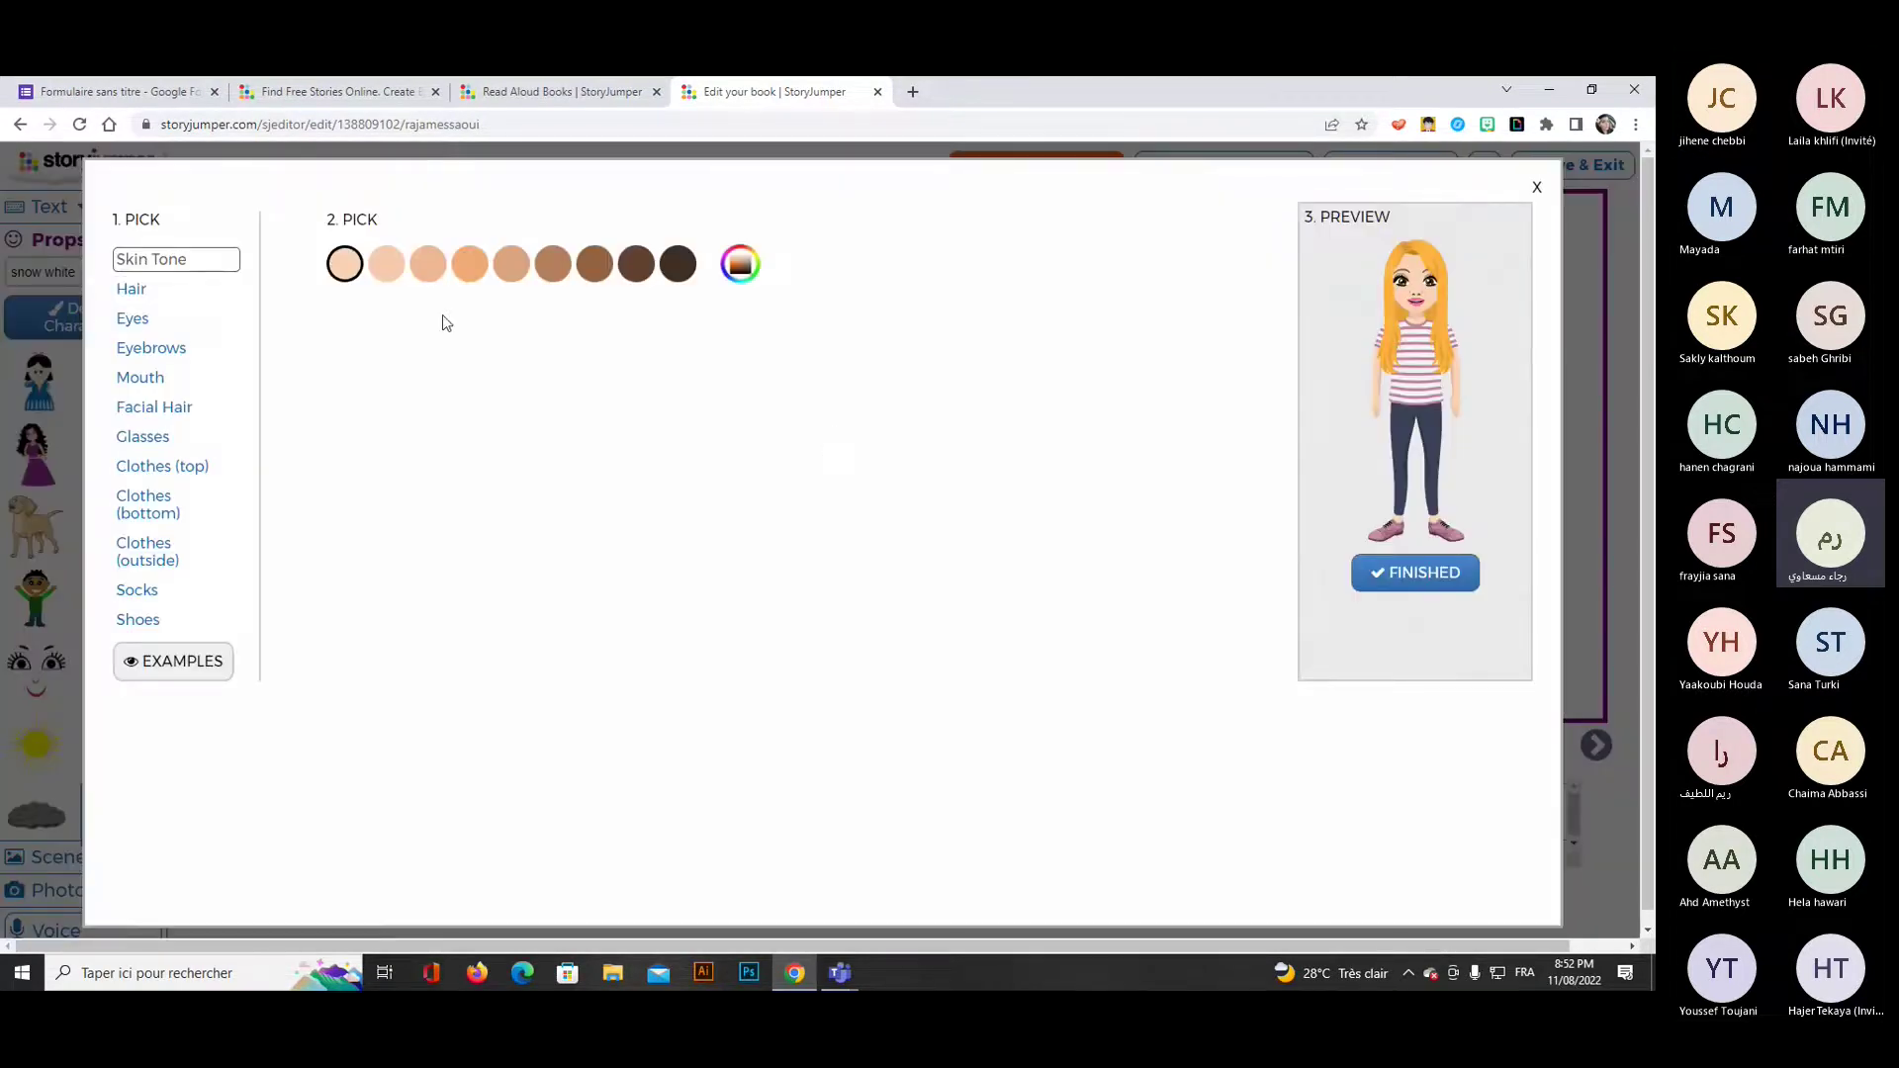
pyautogui.click(382, 279)
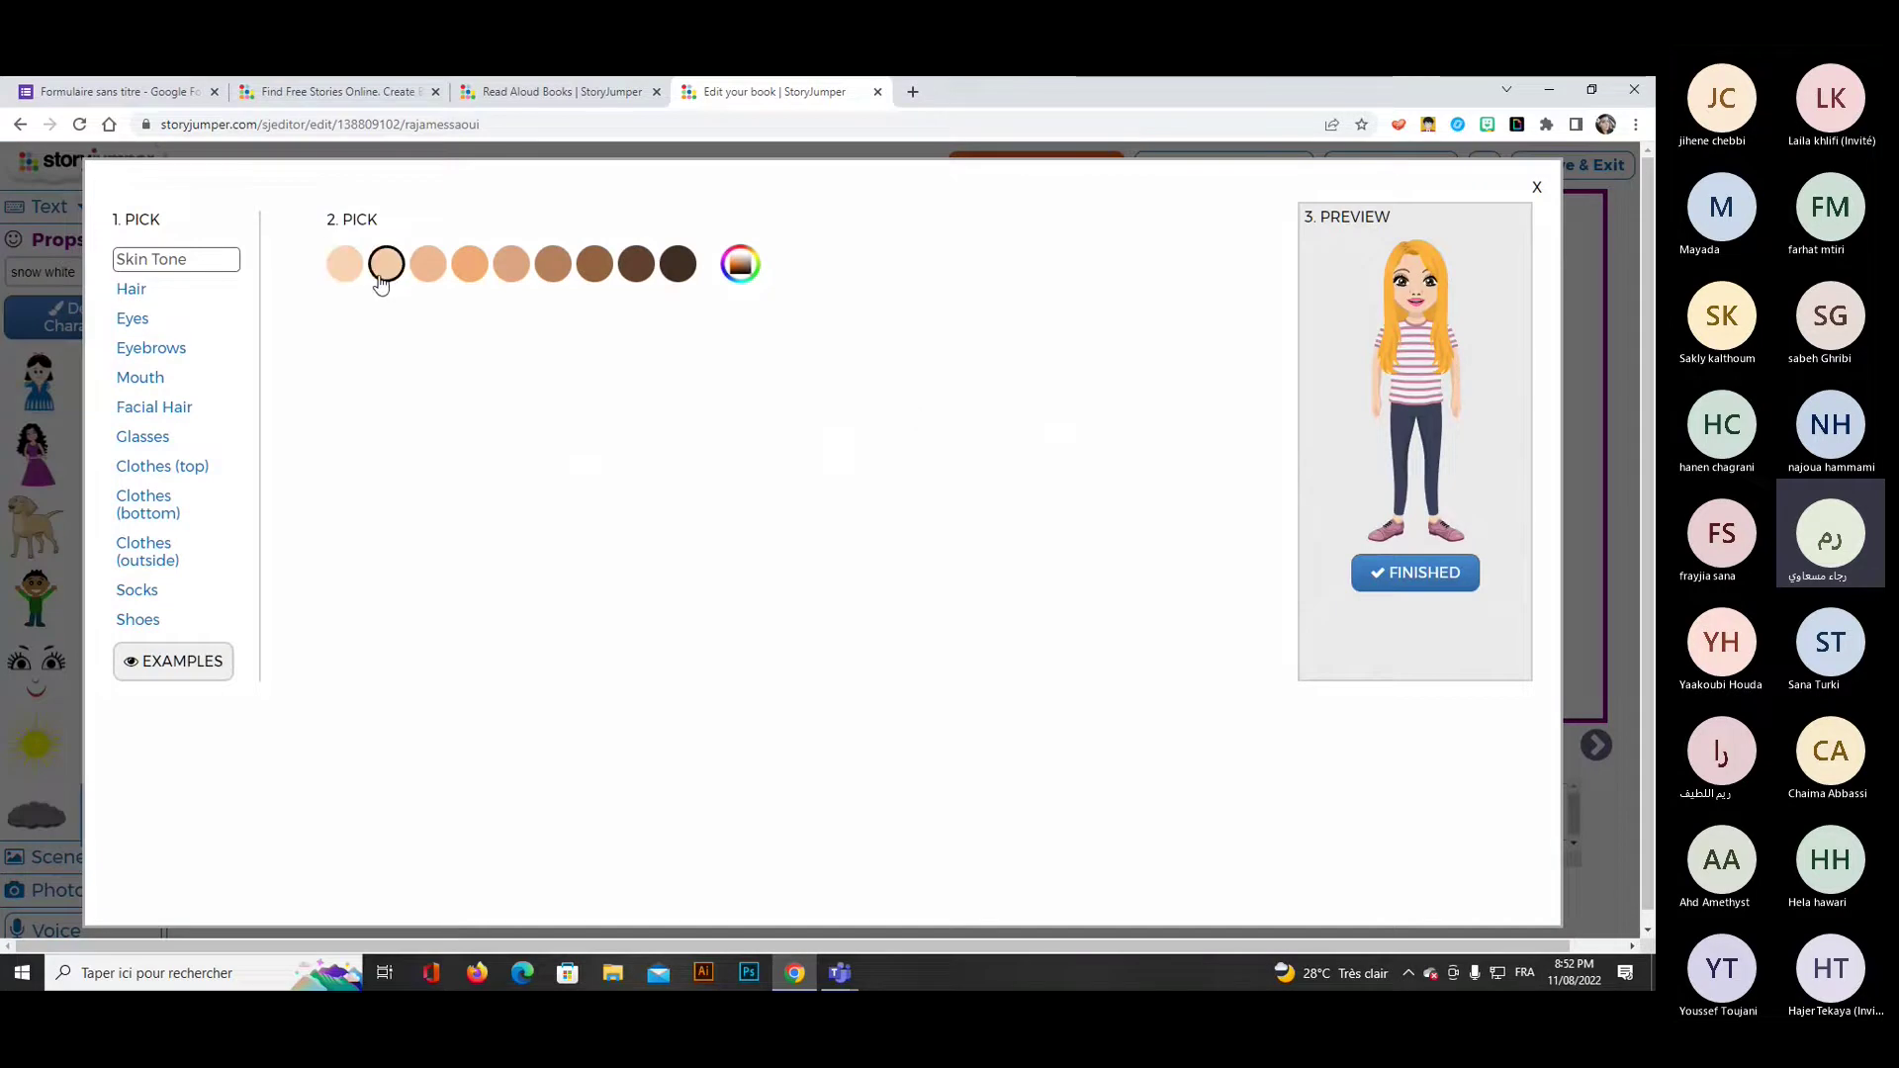
pyautogui.click(137, 294)
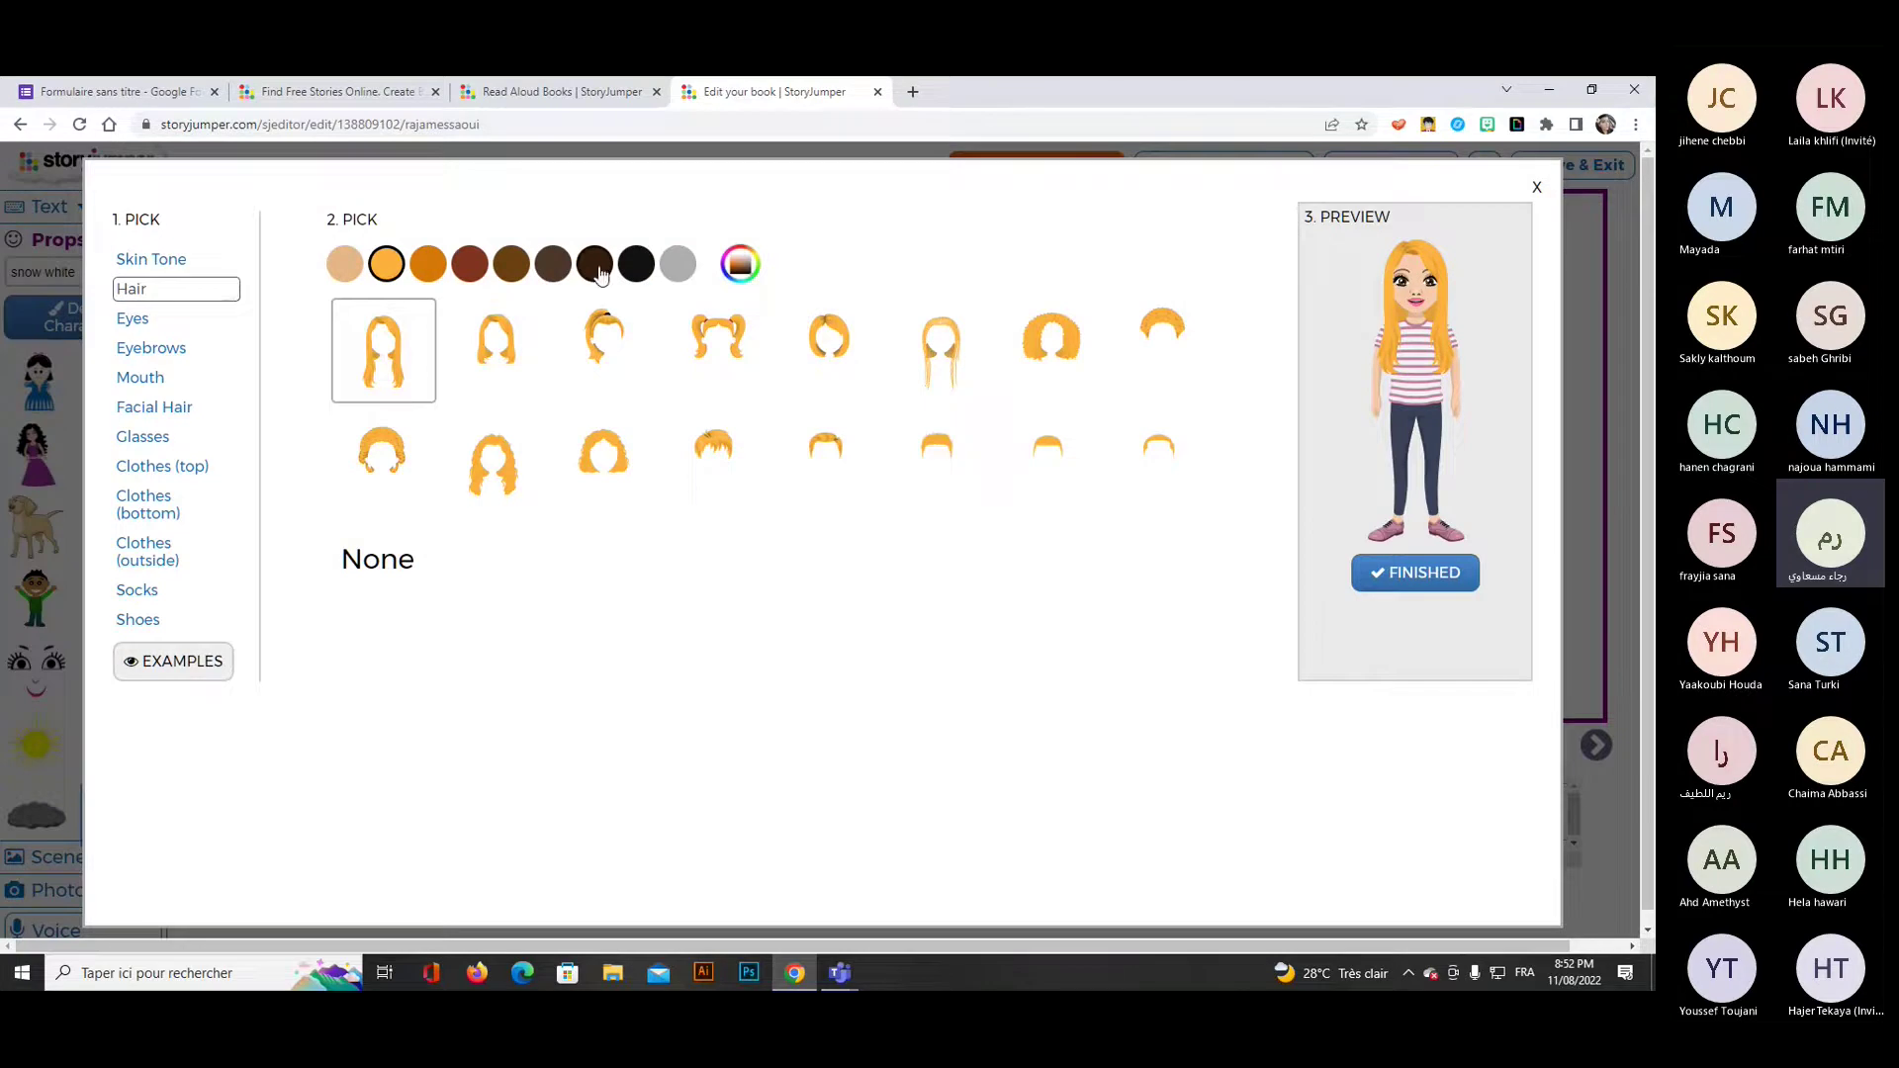
pyautogui.click(545, 270)
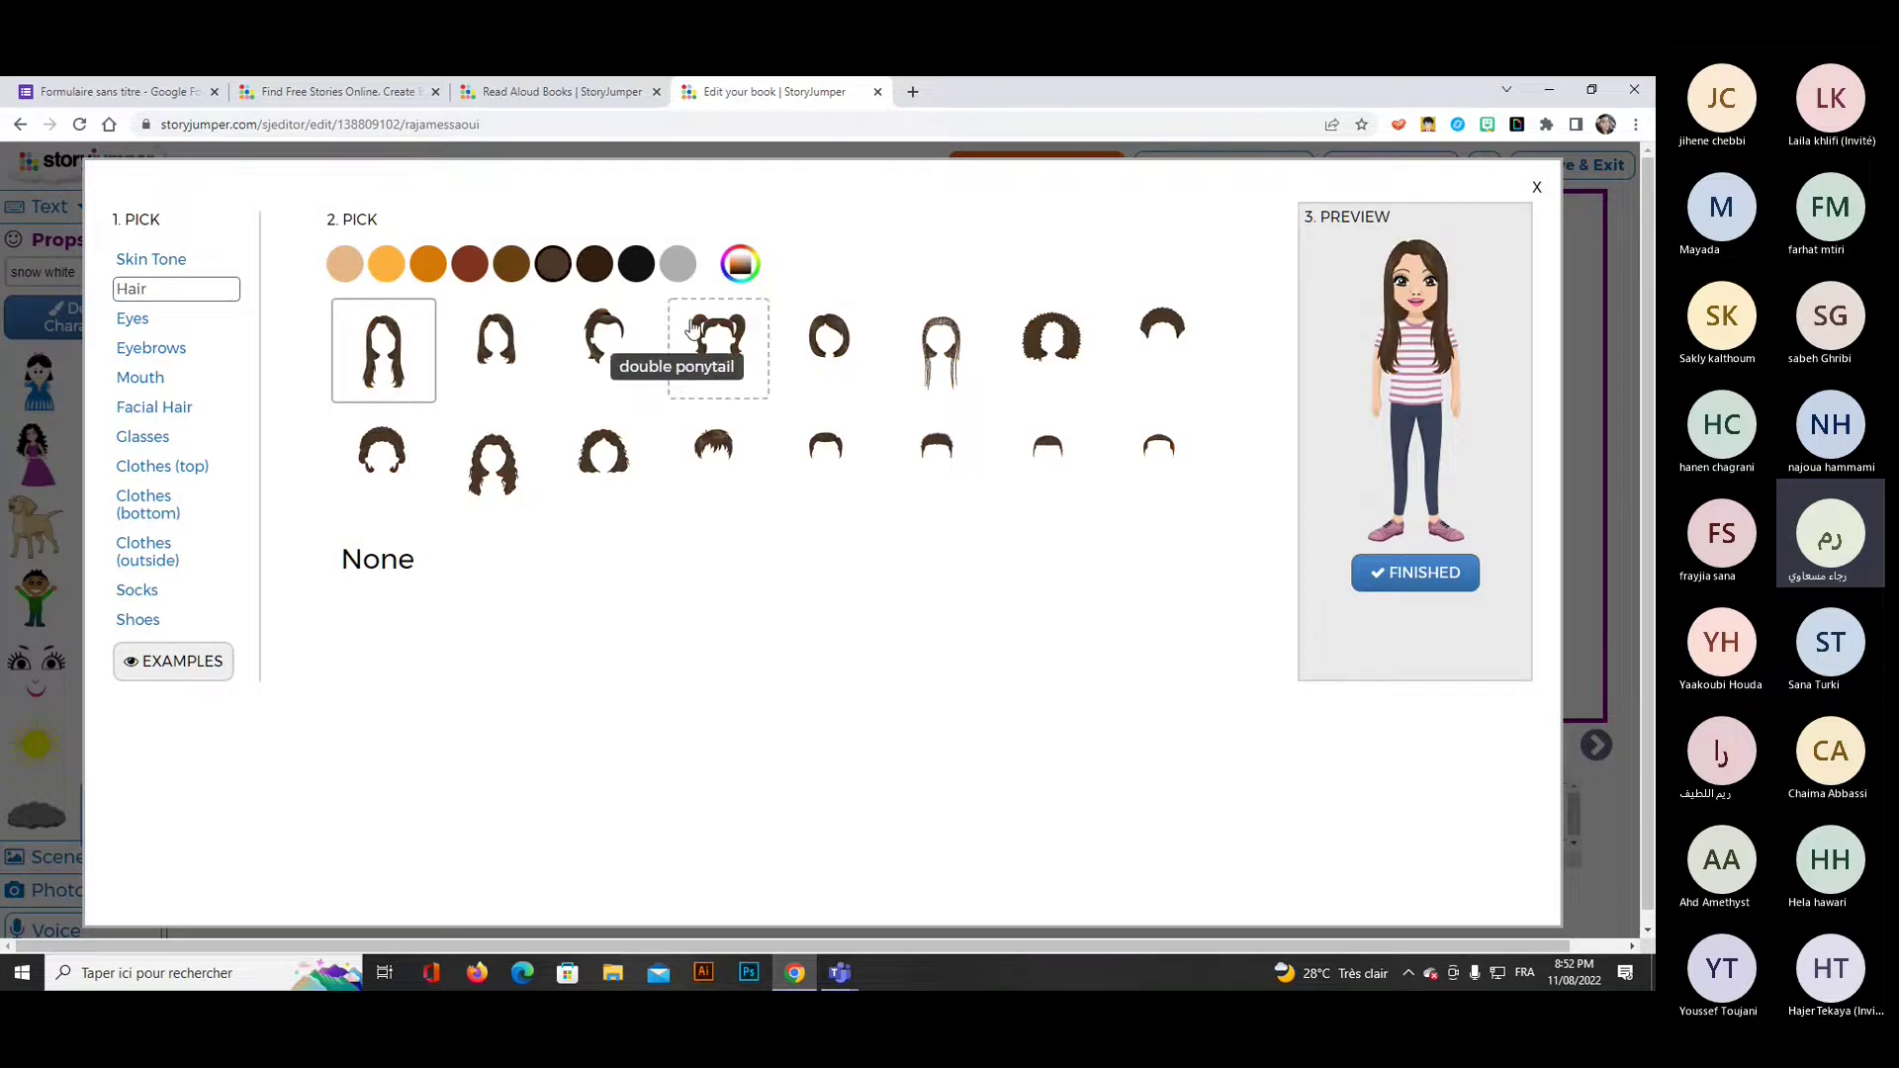
pyautogui.click(719, 343)
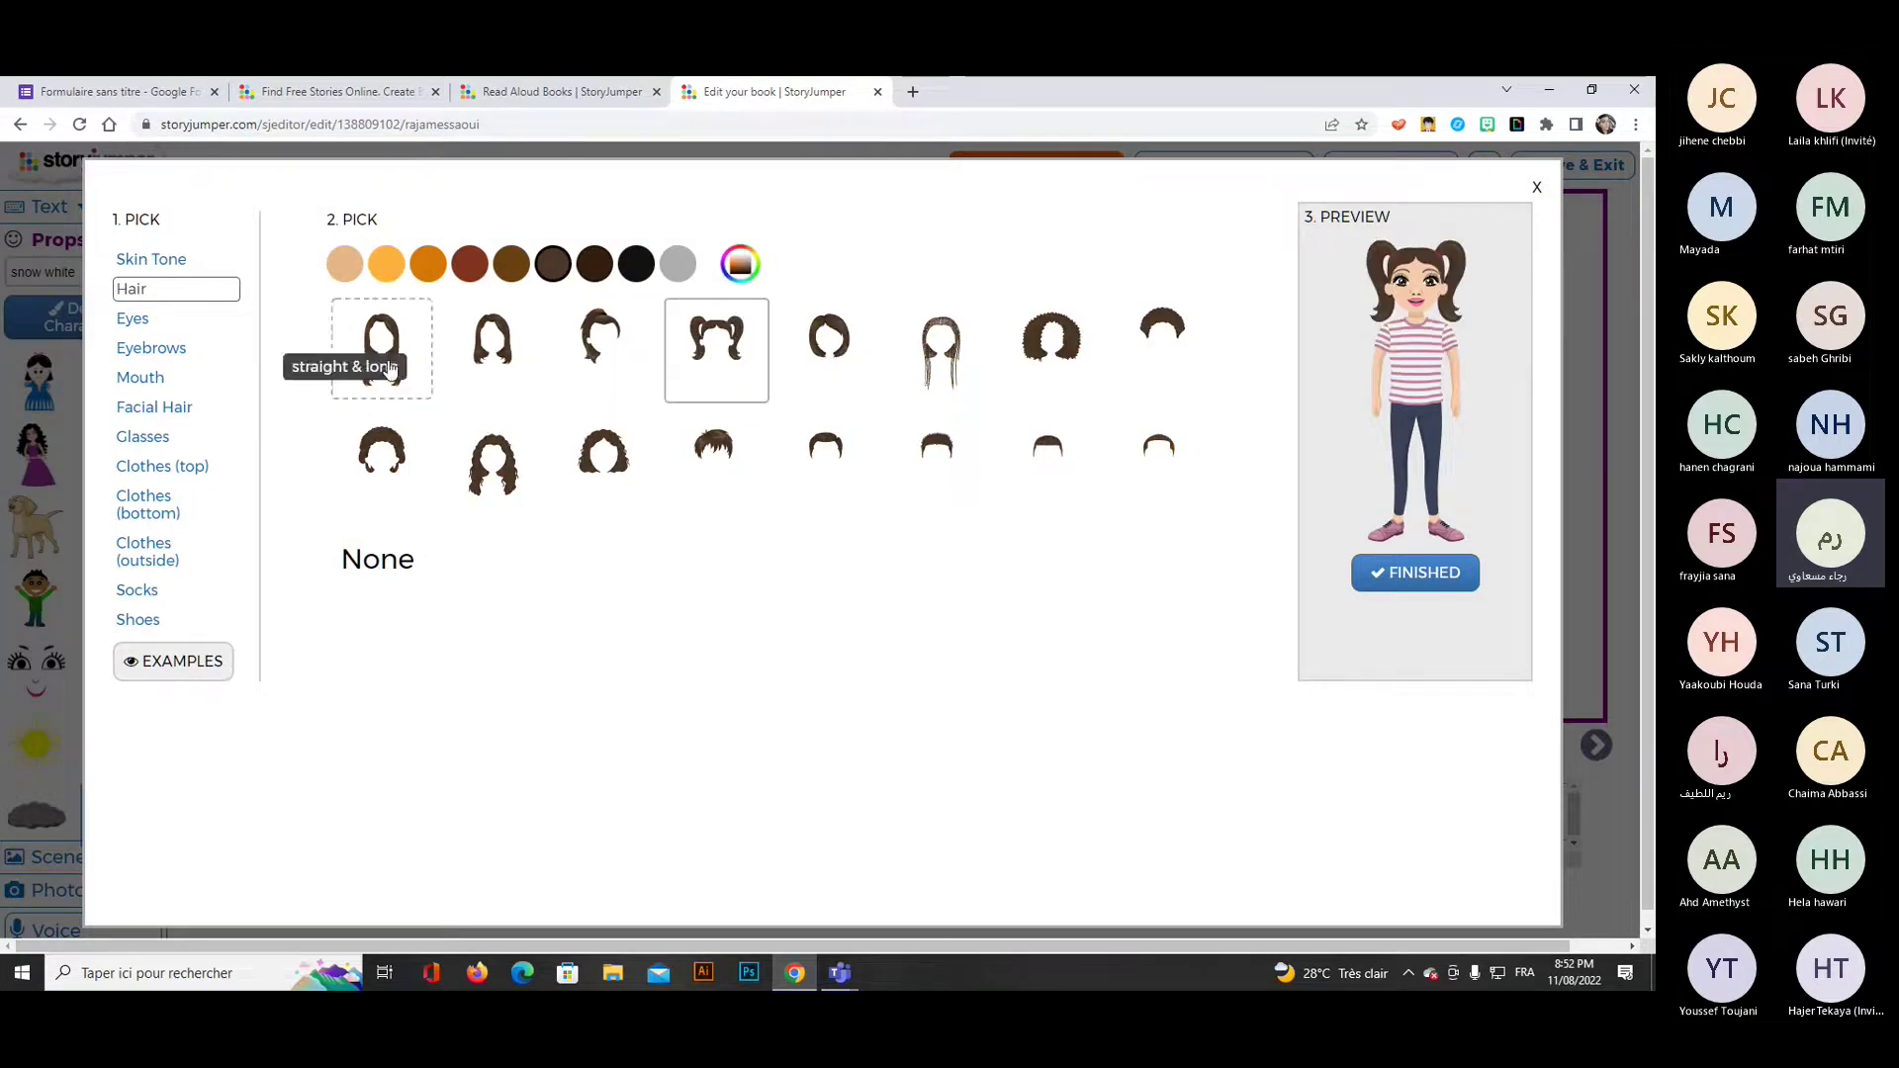
pyautogui.click(133, 322)
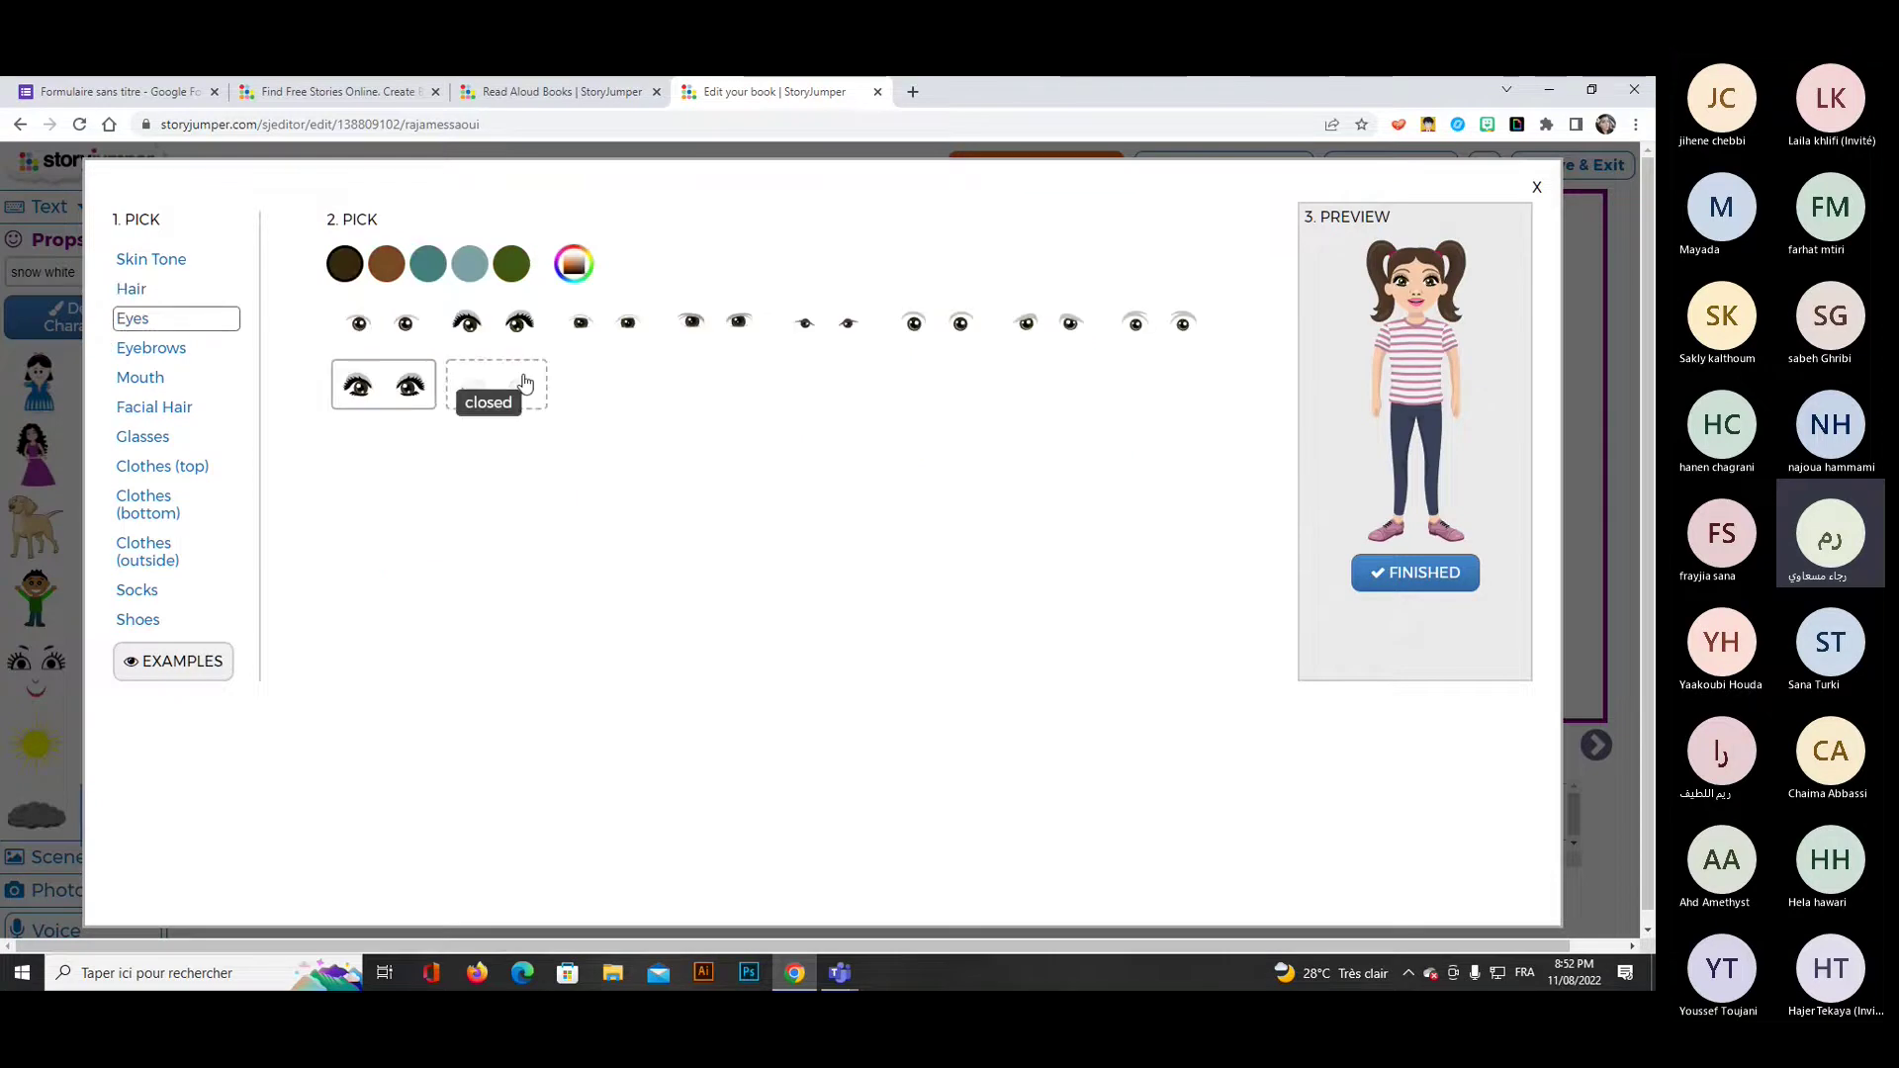
pyautogui.click(485, 327)
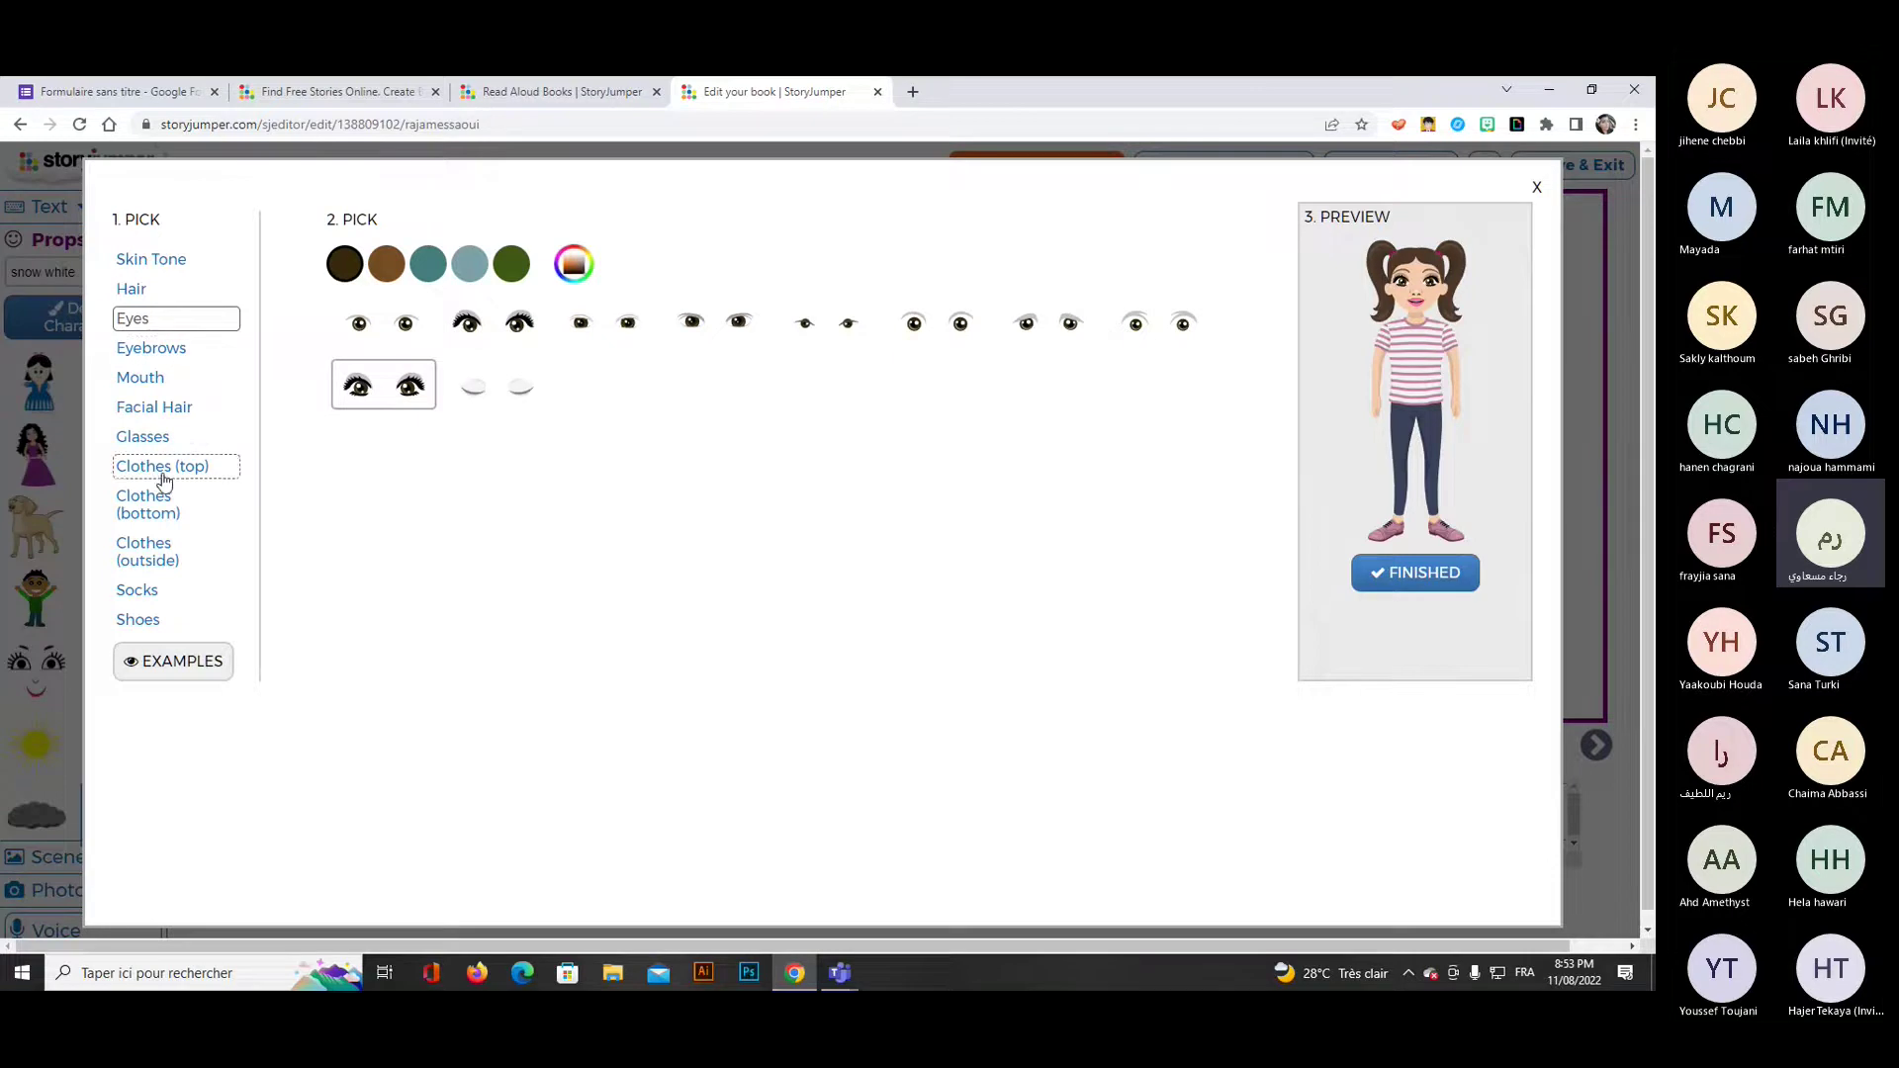
# Dress the girl in a jean skirt and high-top sneakers and finish the character.
pyautogui.click(158, 506)
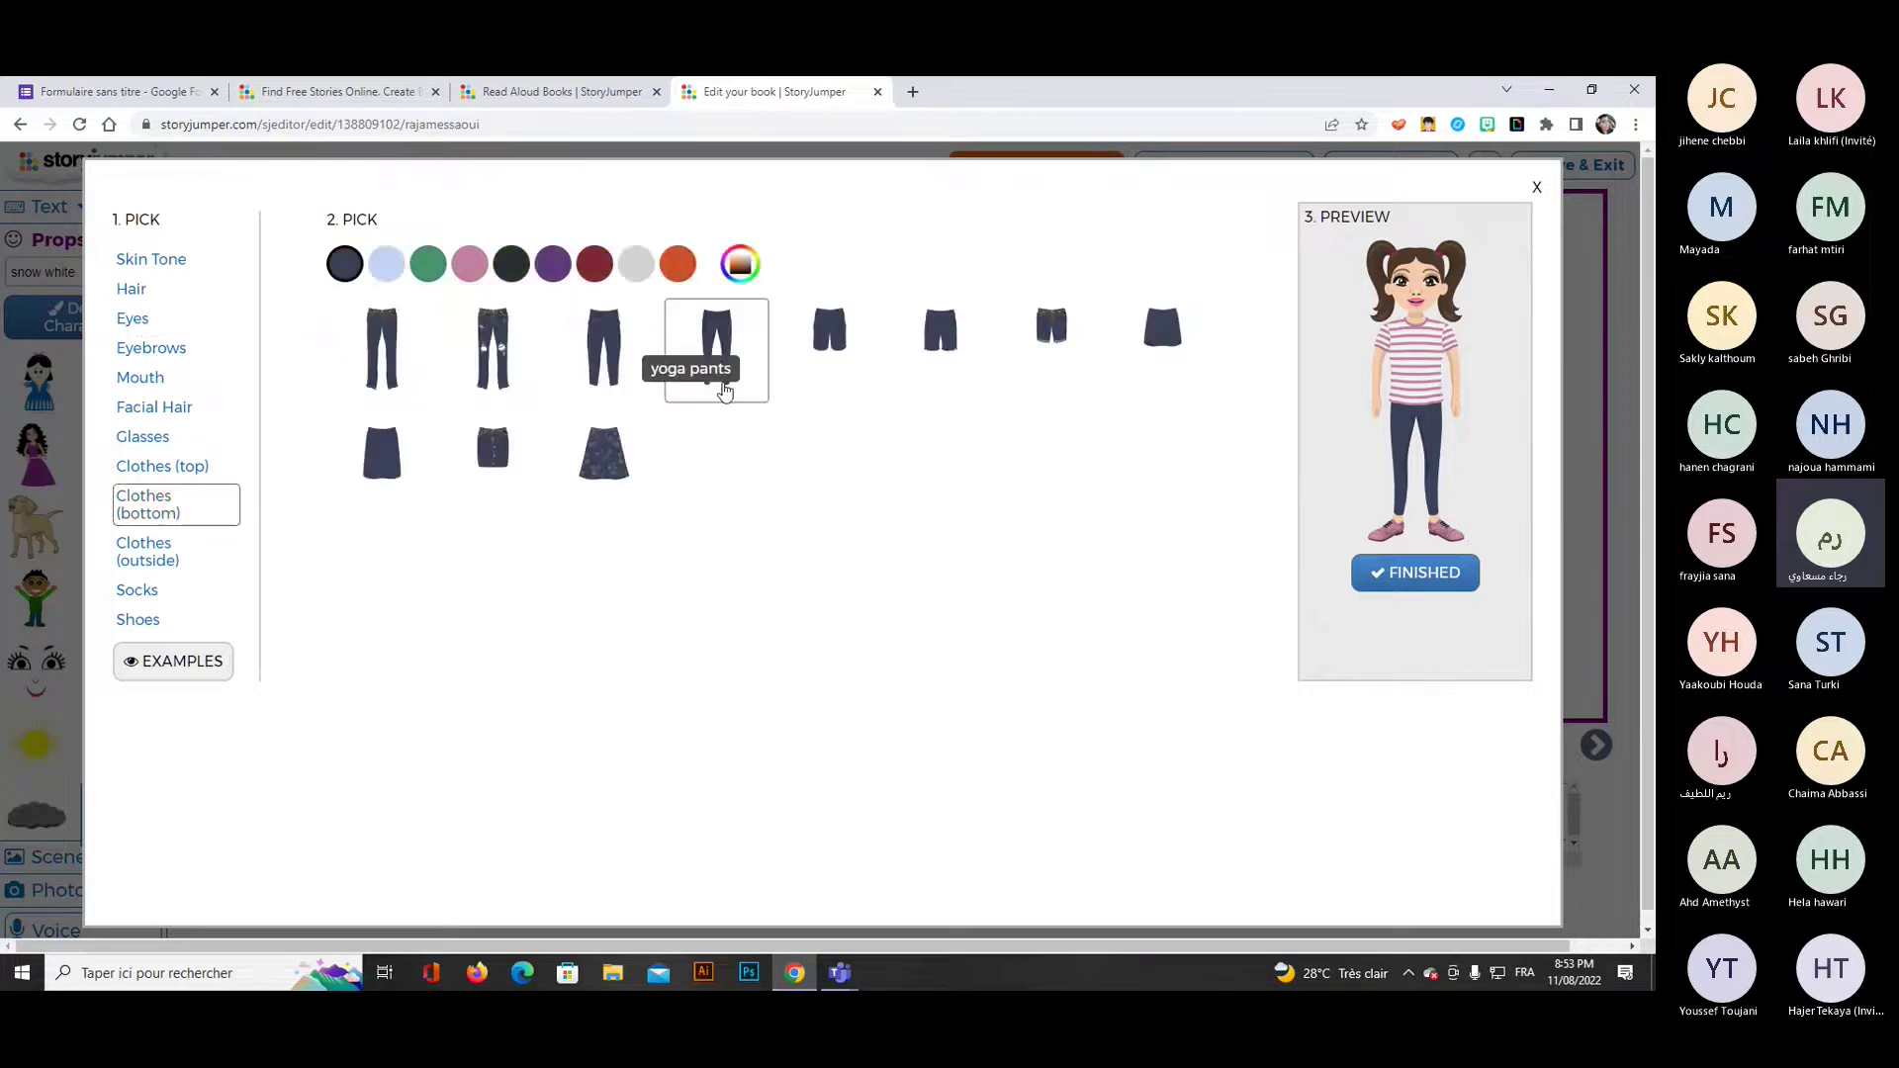
pyautogui.click(606, 470)
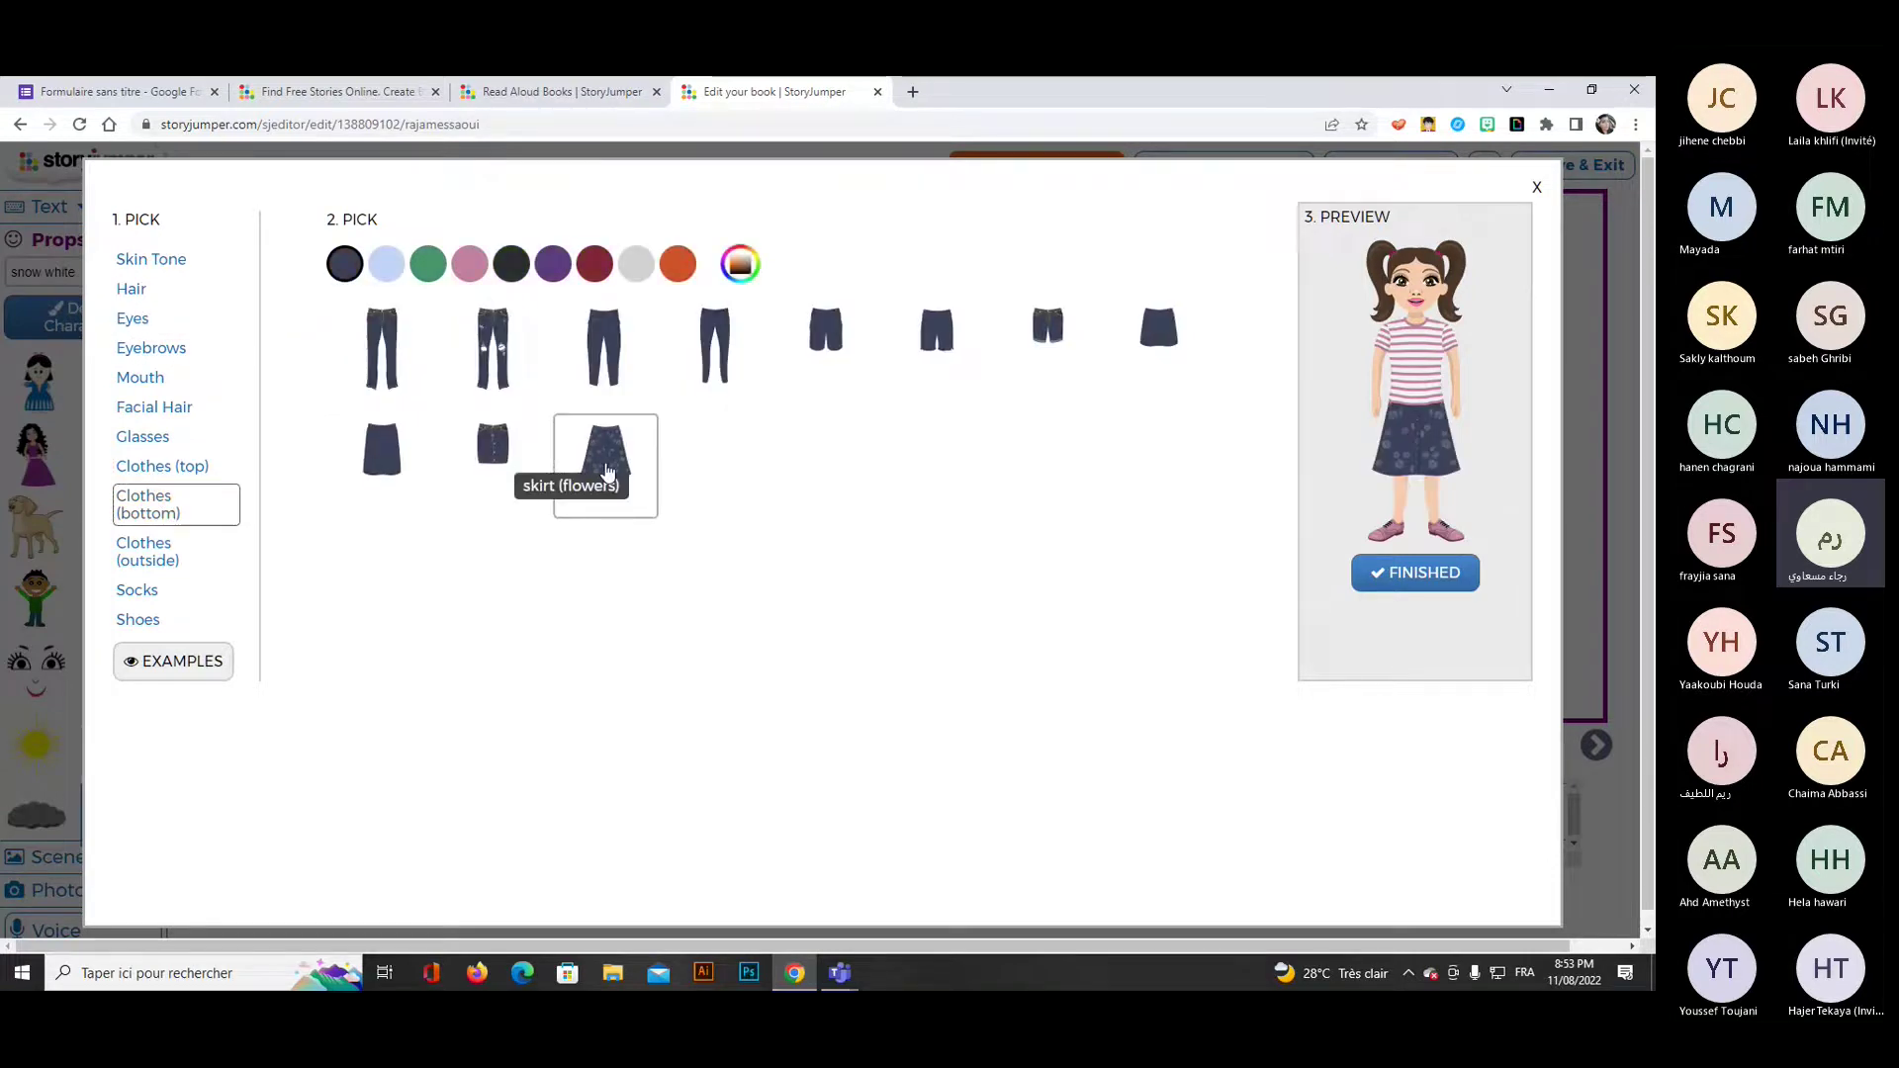
pyautogui.click(491, 450)
pyautogui.click(138, 591)
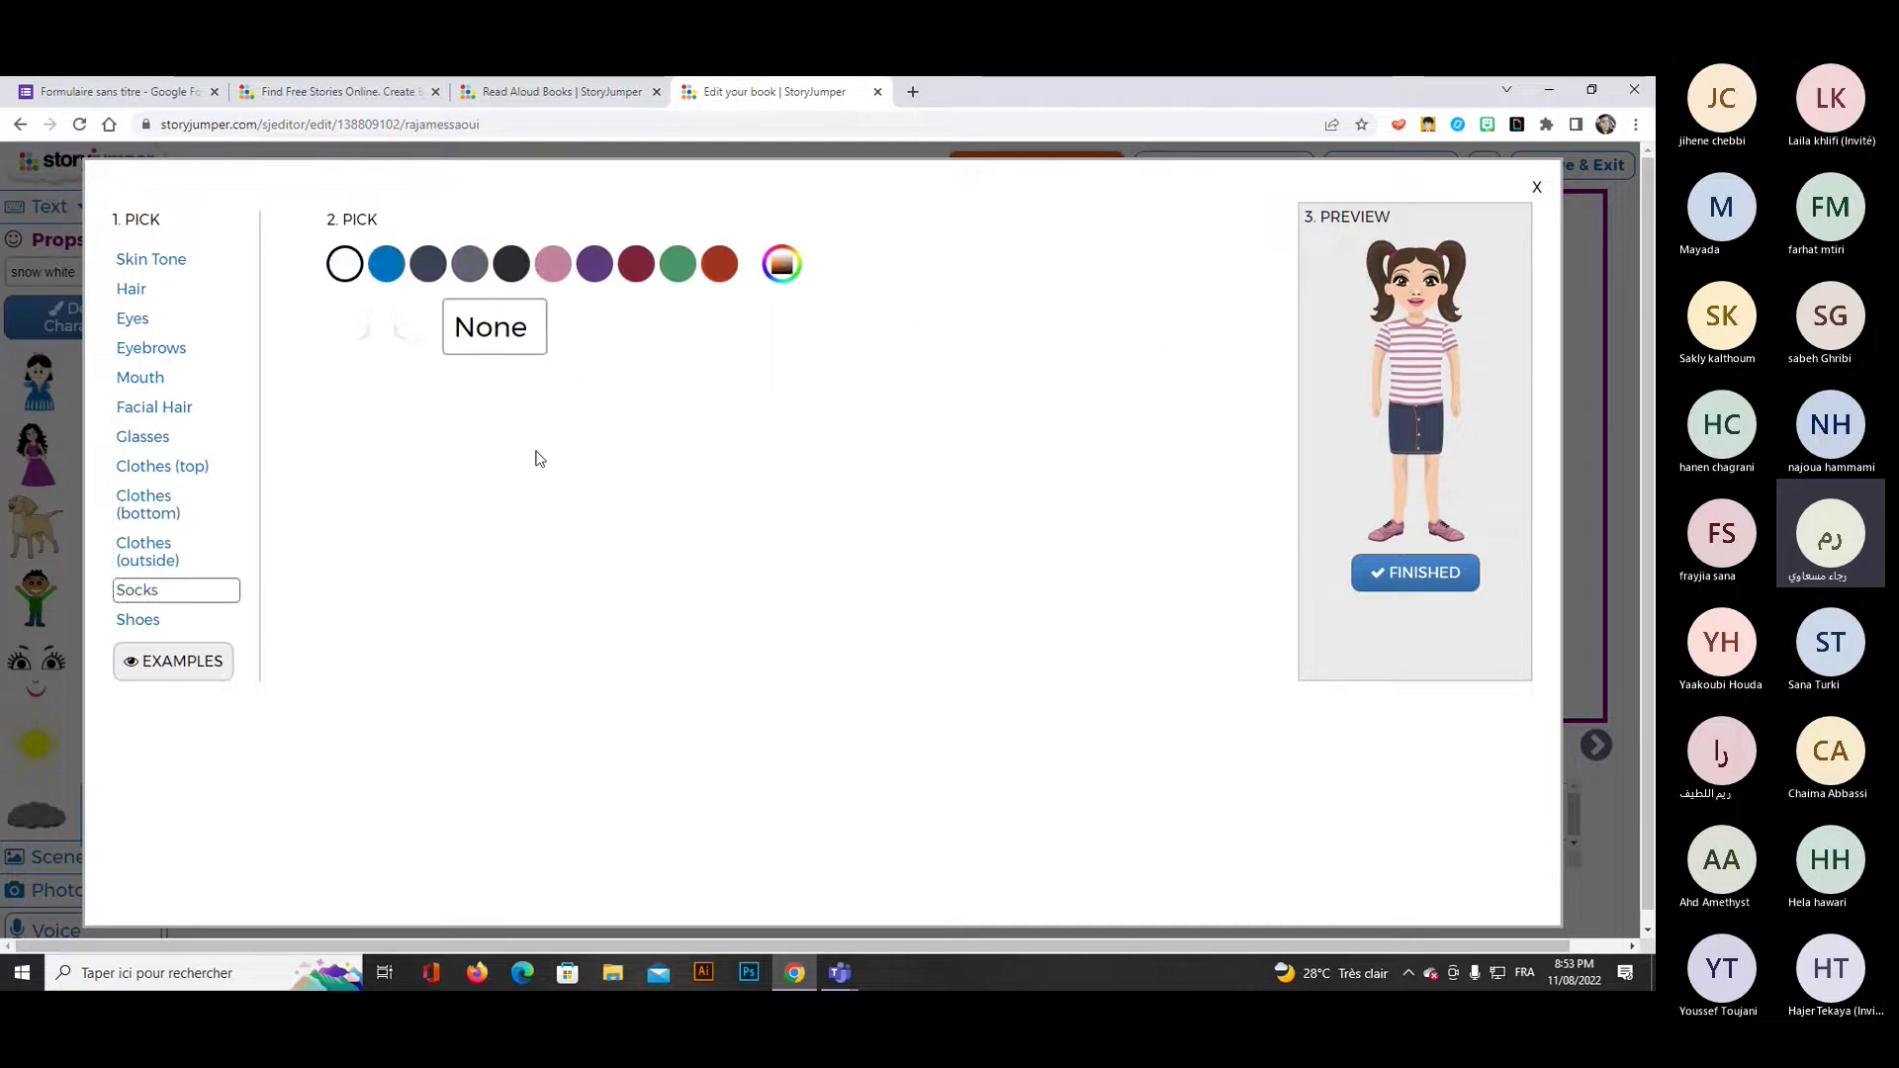
pyautogui.click(147, 617)
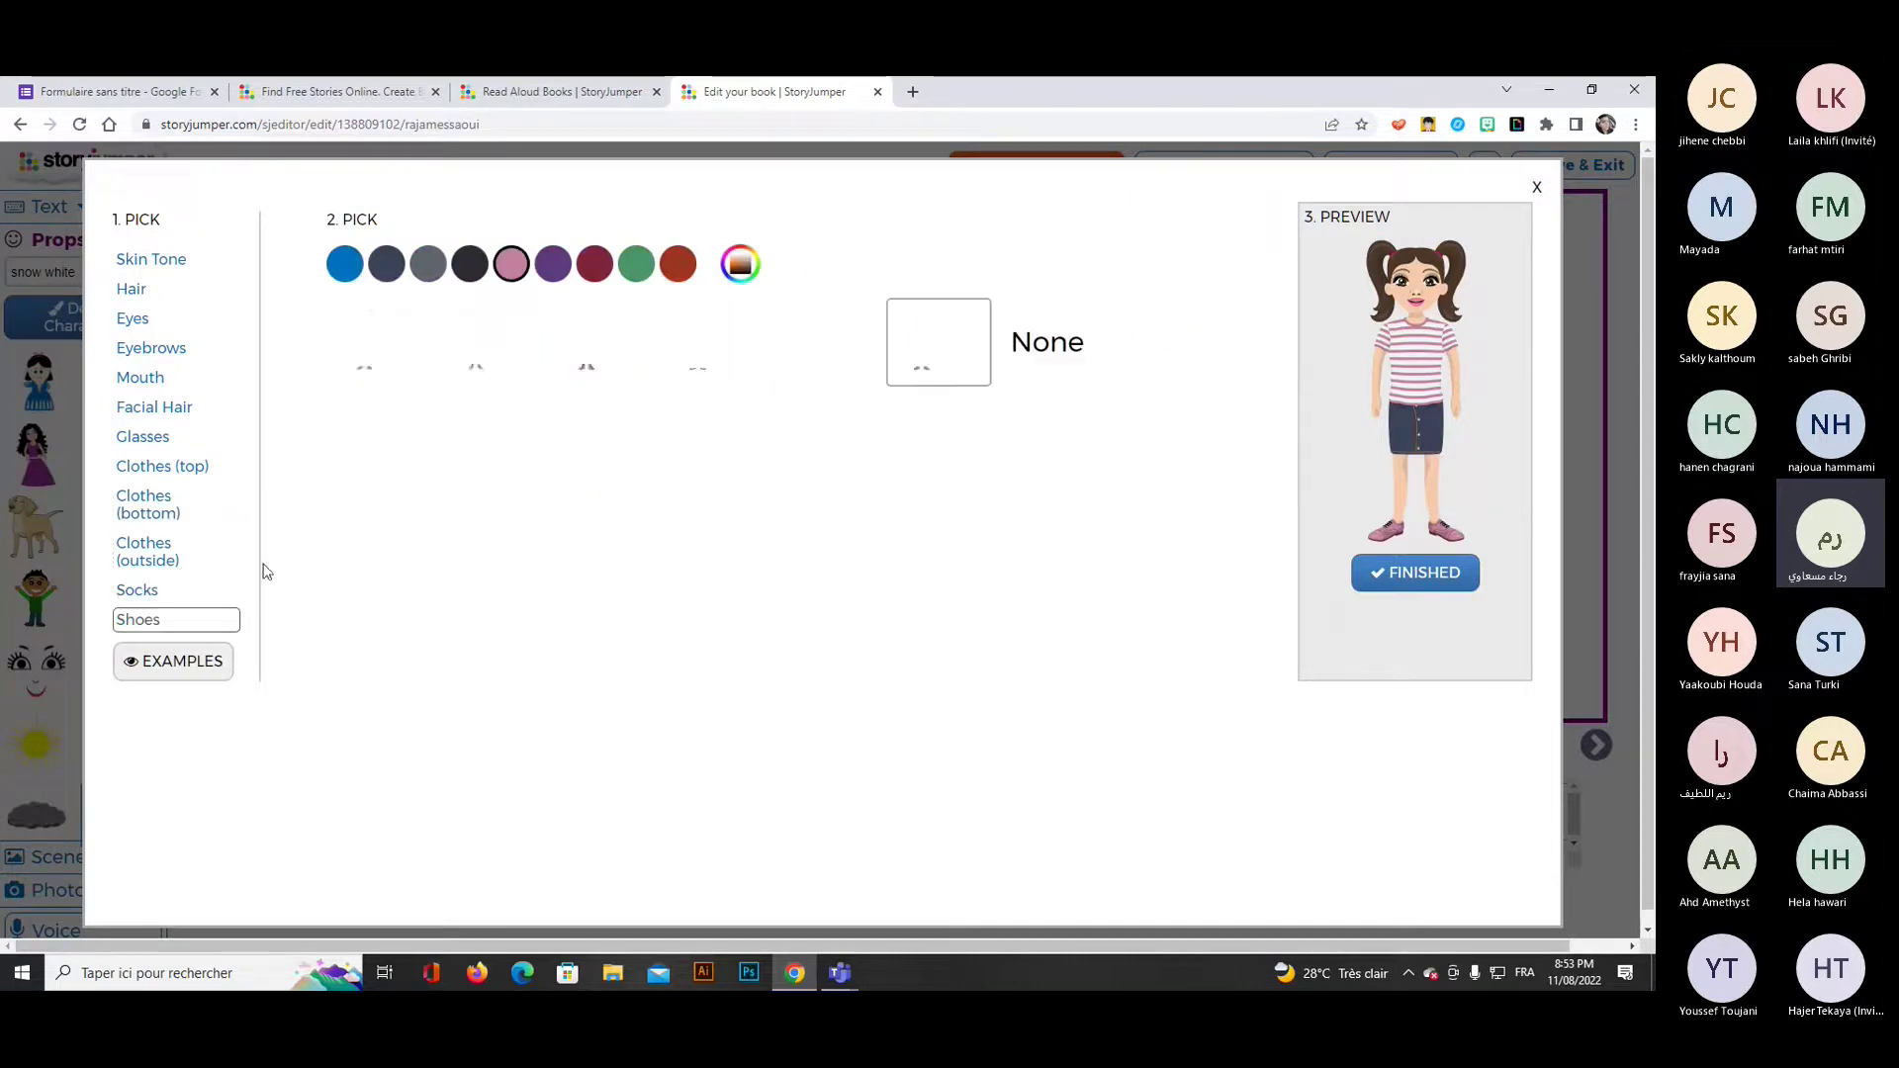
pyautogui.click(522, 331)
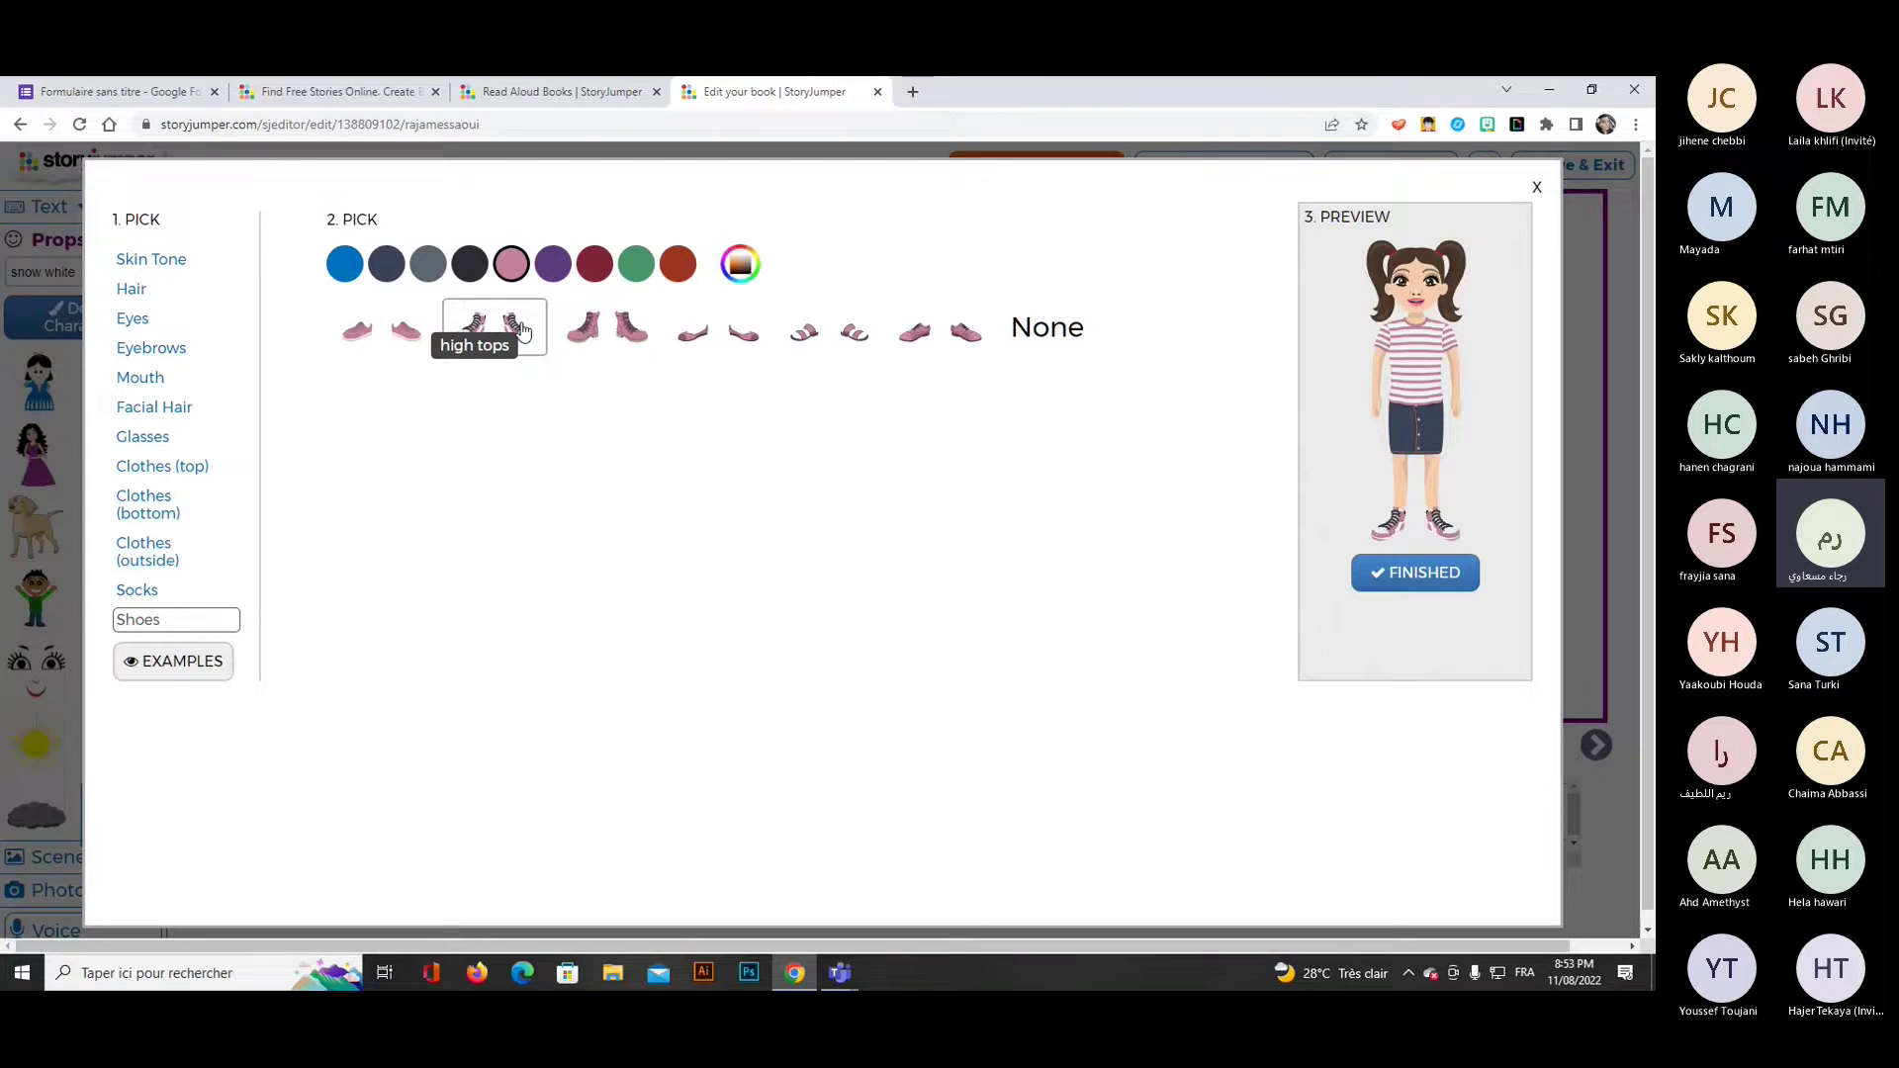
pyautogui.click(1412, 577)
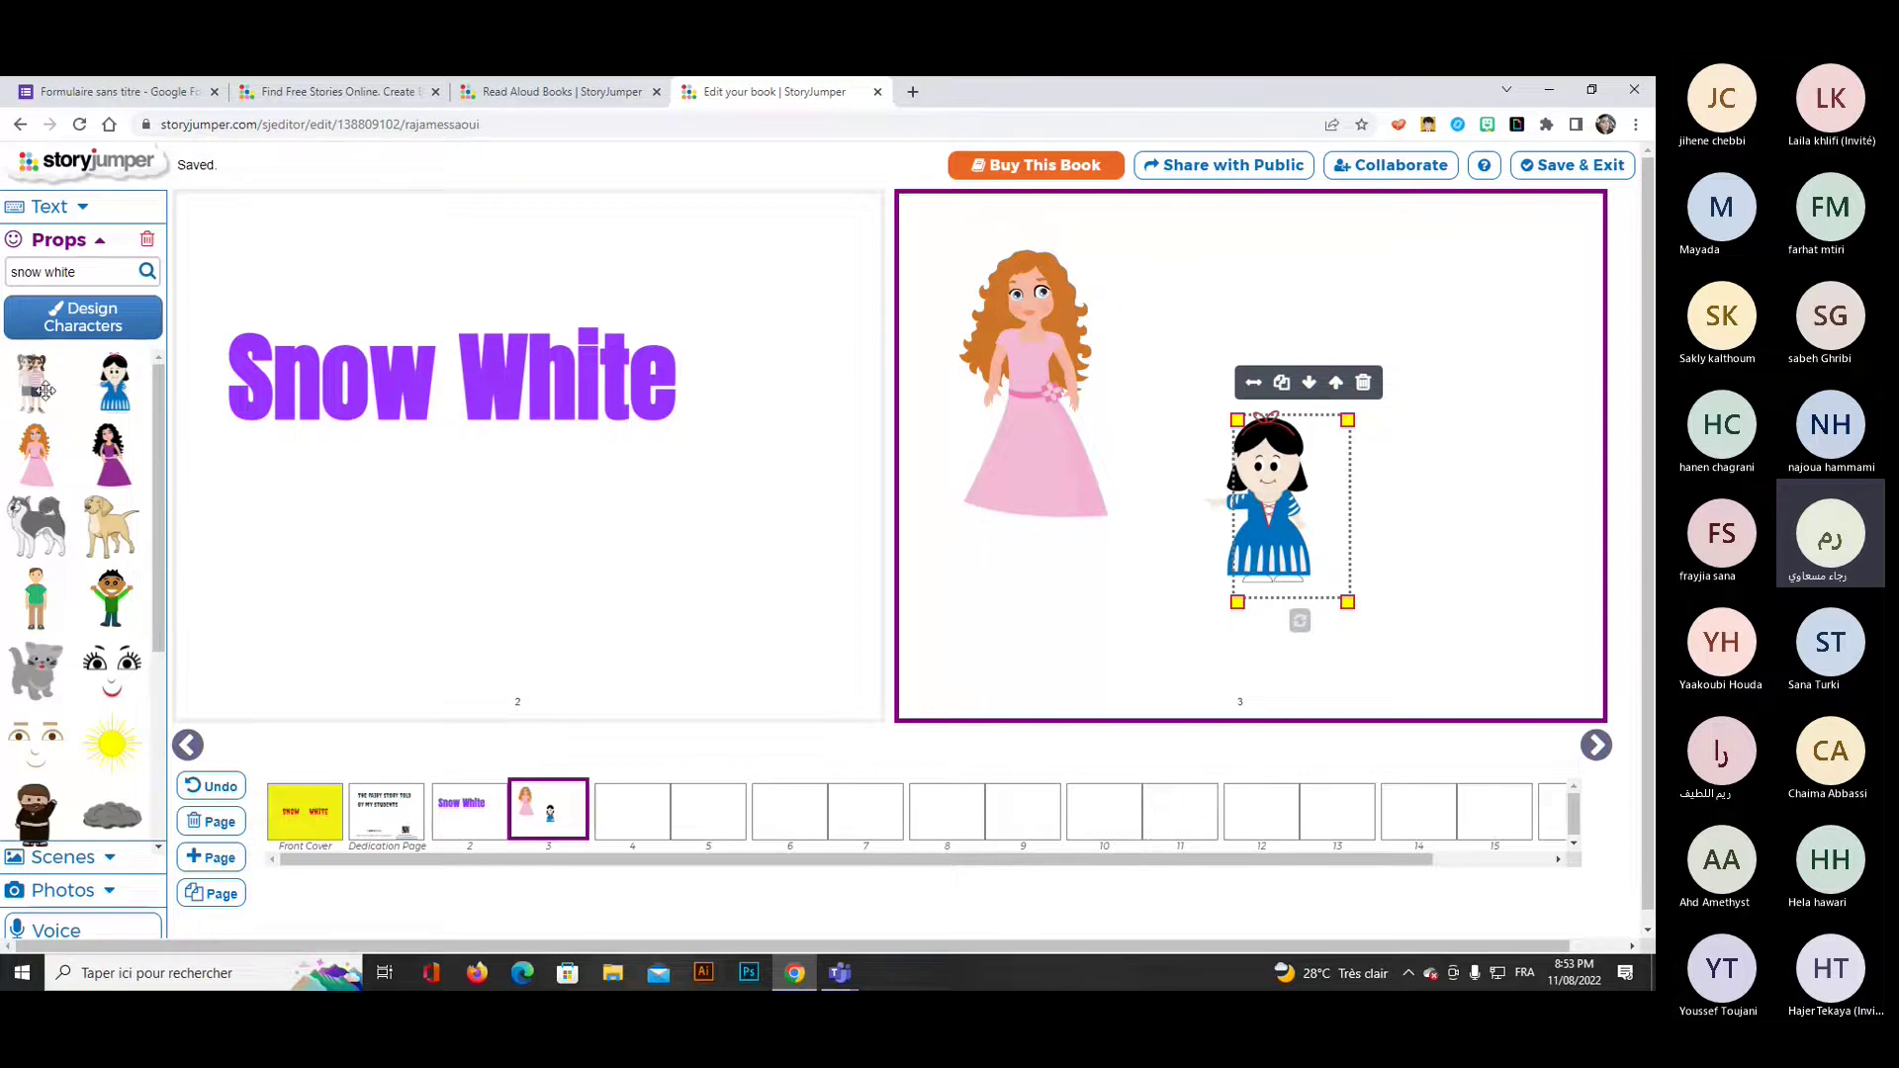
# Place the custom girl on page 3 at the upper right and mirror her horizontally.
pyautogui.moveTo(35, 386); pyautogui.dragTo(1085, 591)
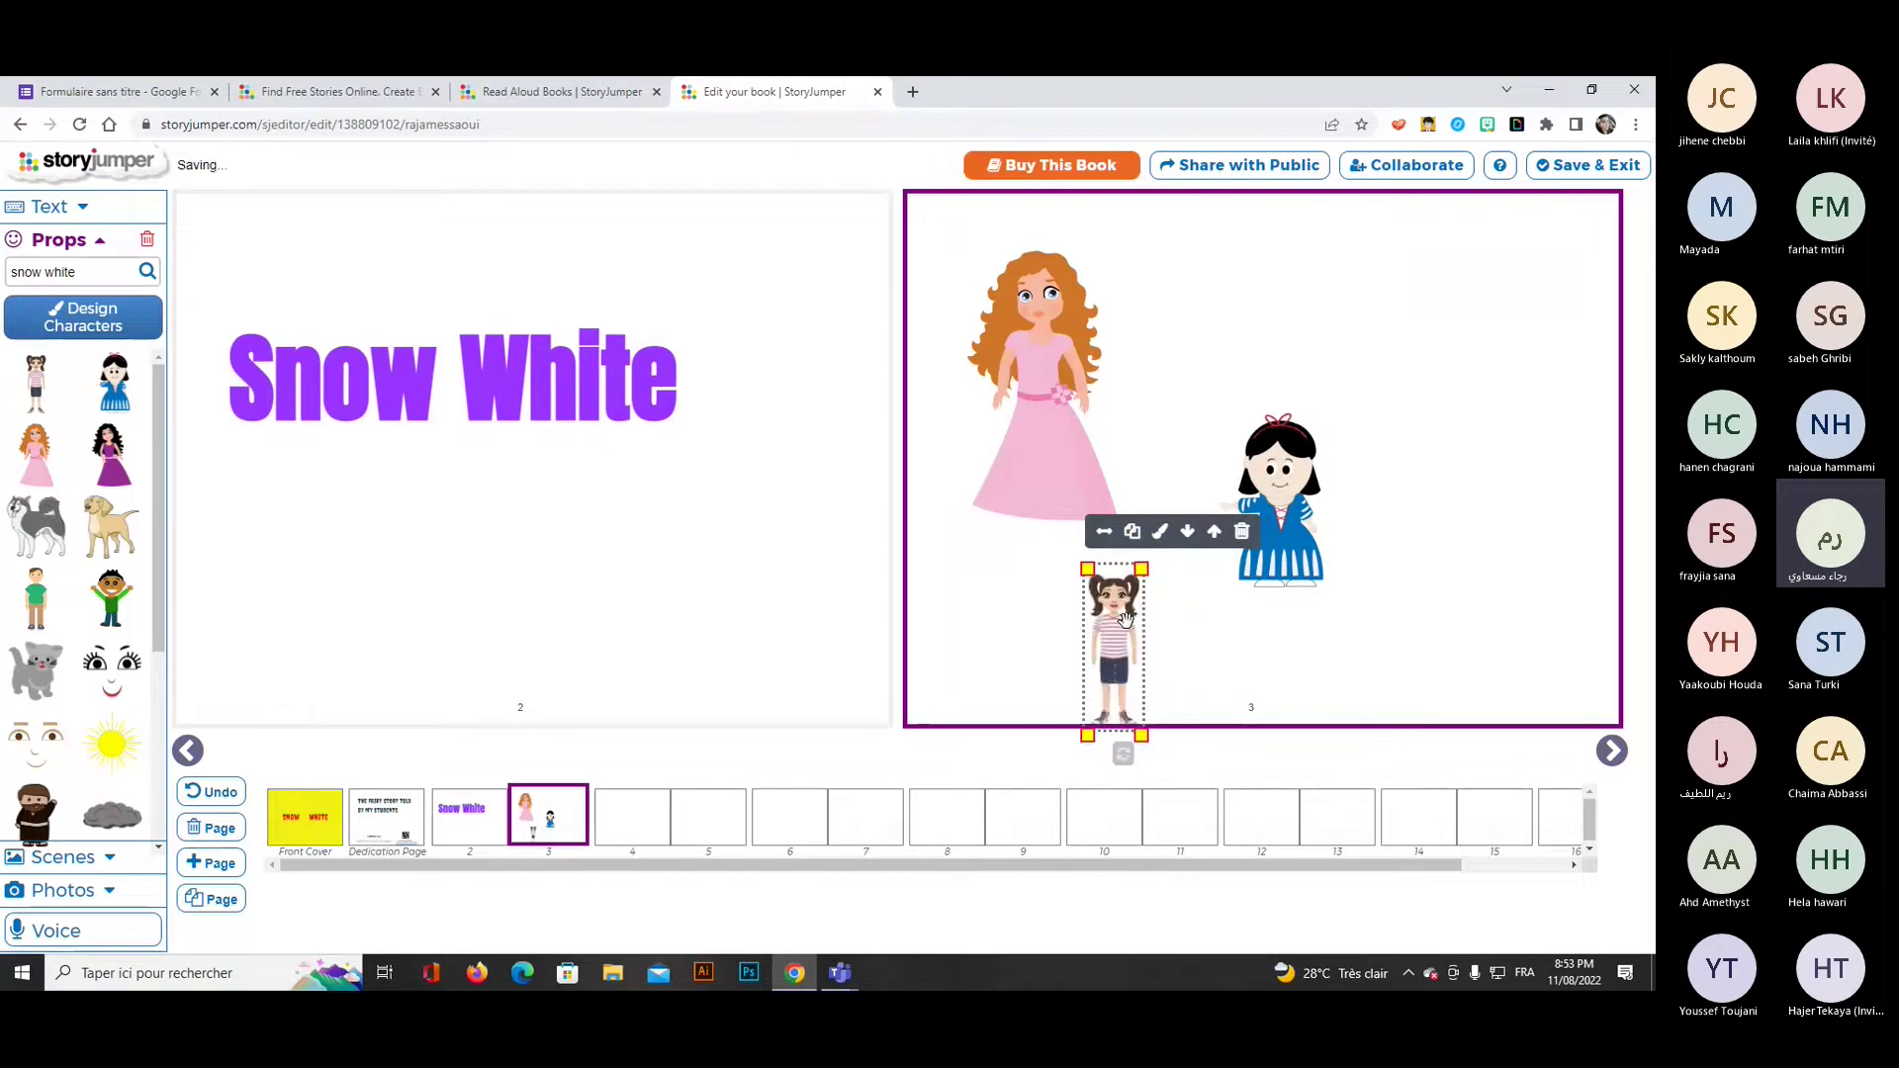
pyautogui.moveTo(1179, 645); pyautogui.dragTo(1456, 428)
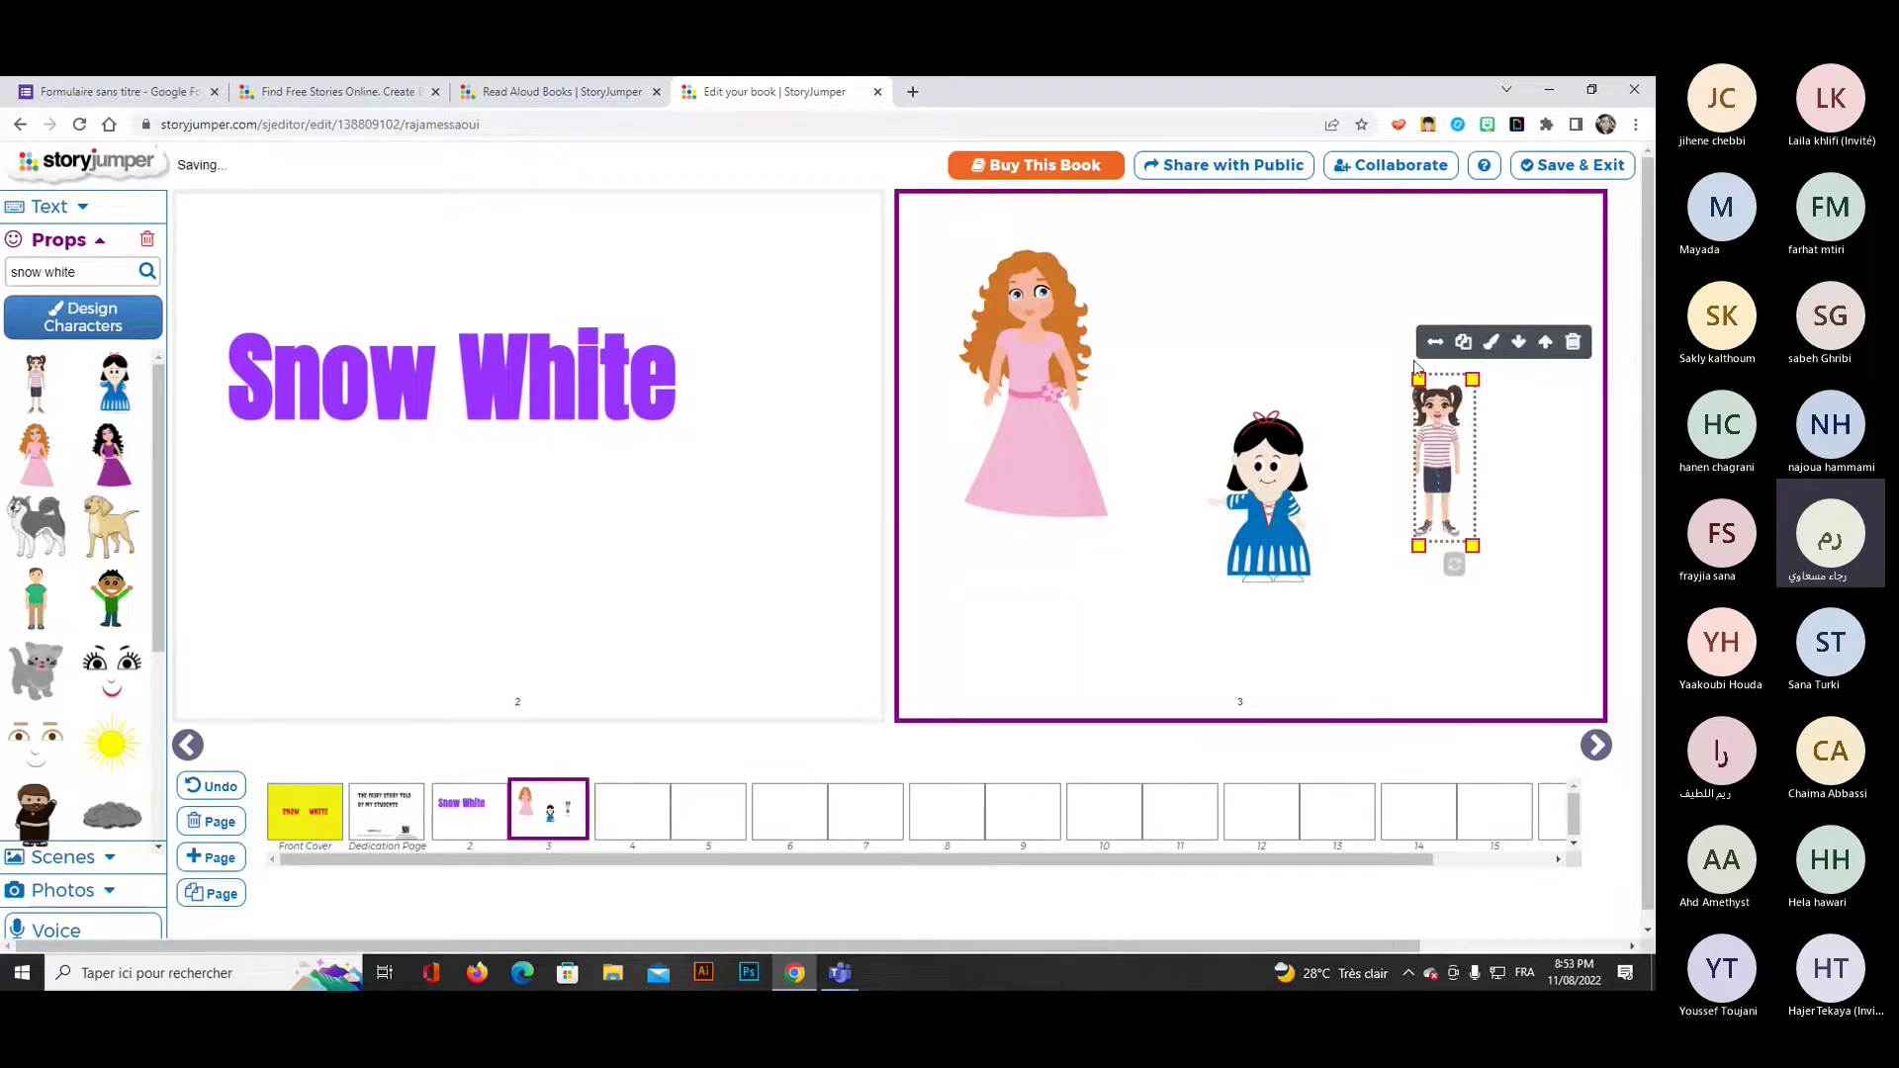
pyautogui.click(1435, 343)
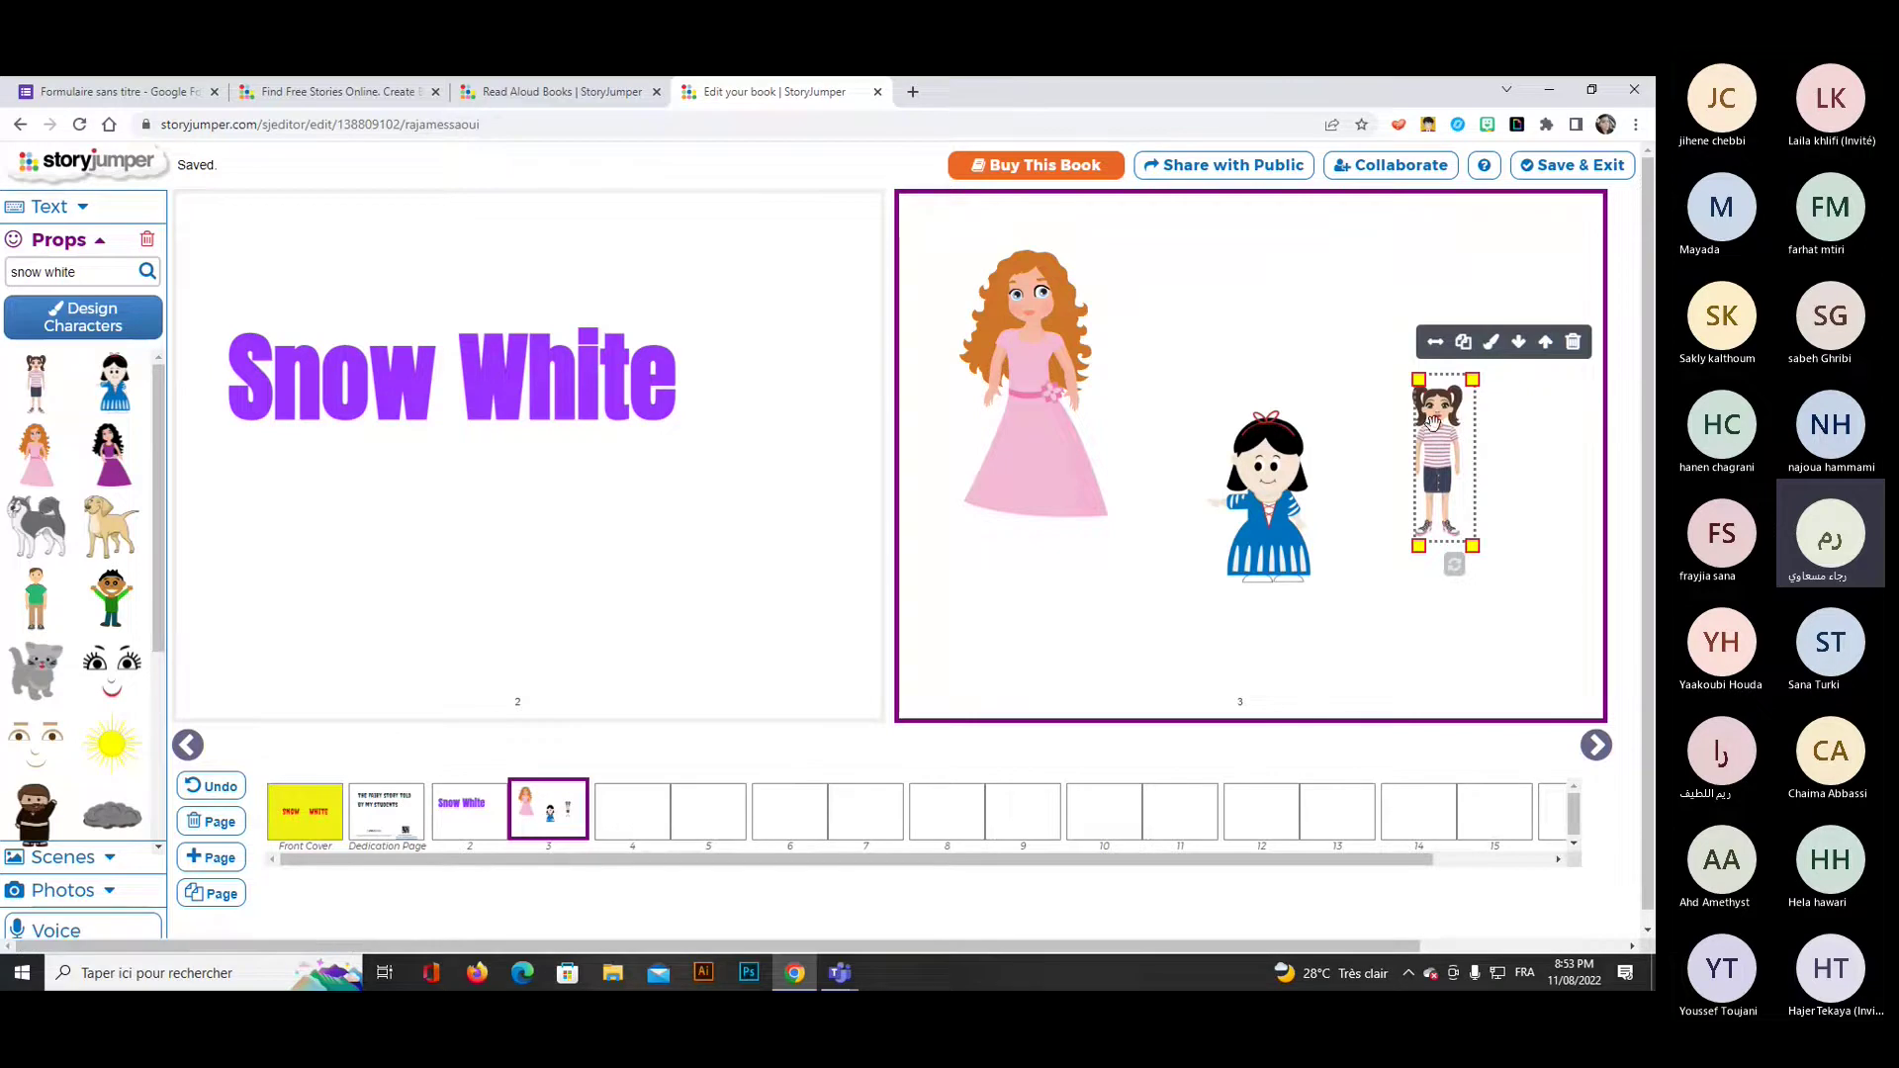
# Layer the girl behind Snow White, enlarge her, and fine-tune both figures' positions.
pyautogui.moveTo(1454, 442); pyautogui.dragTo(1321, 472)
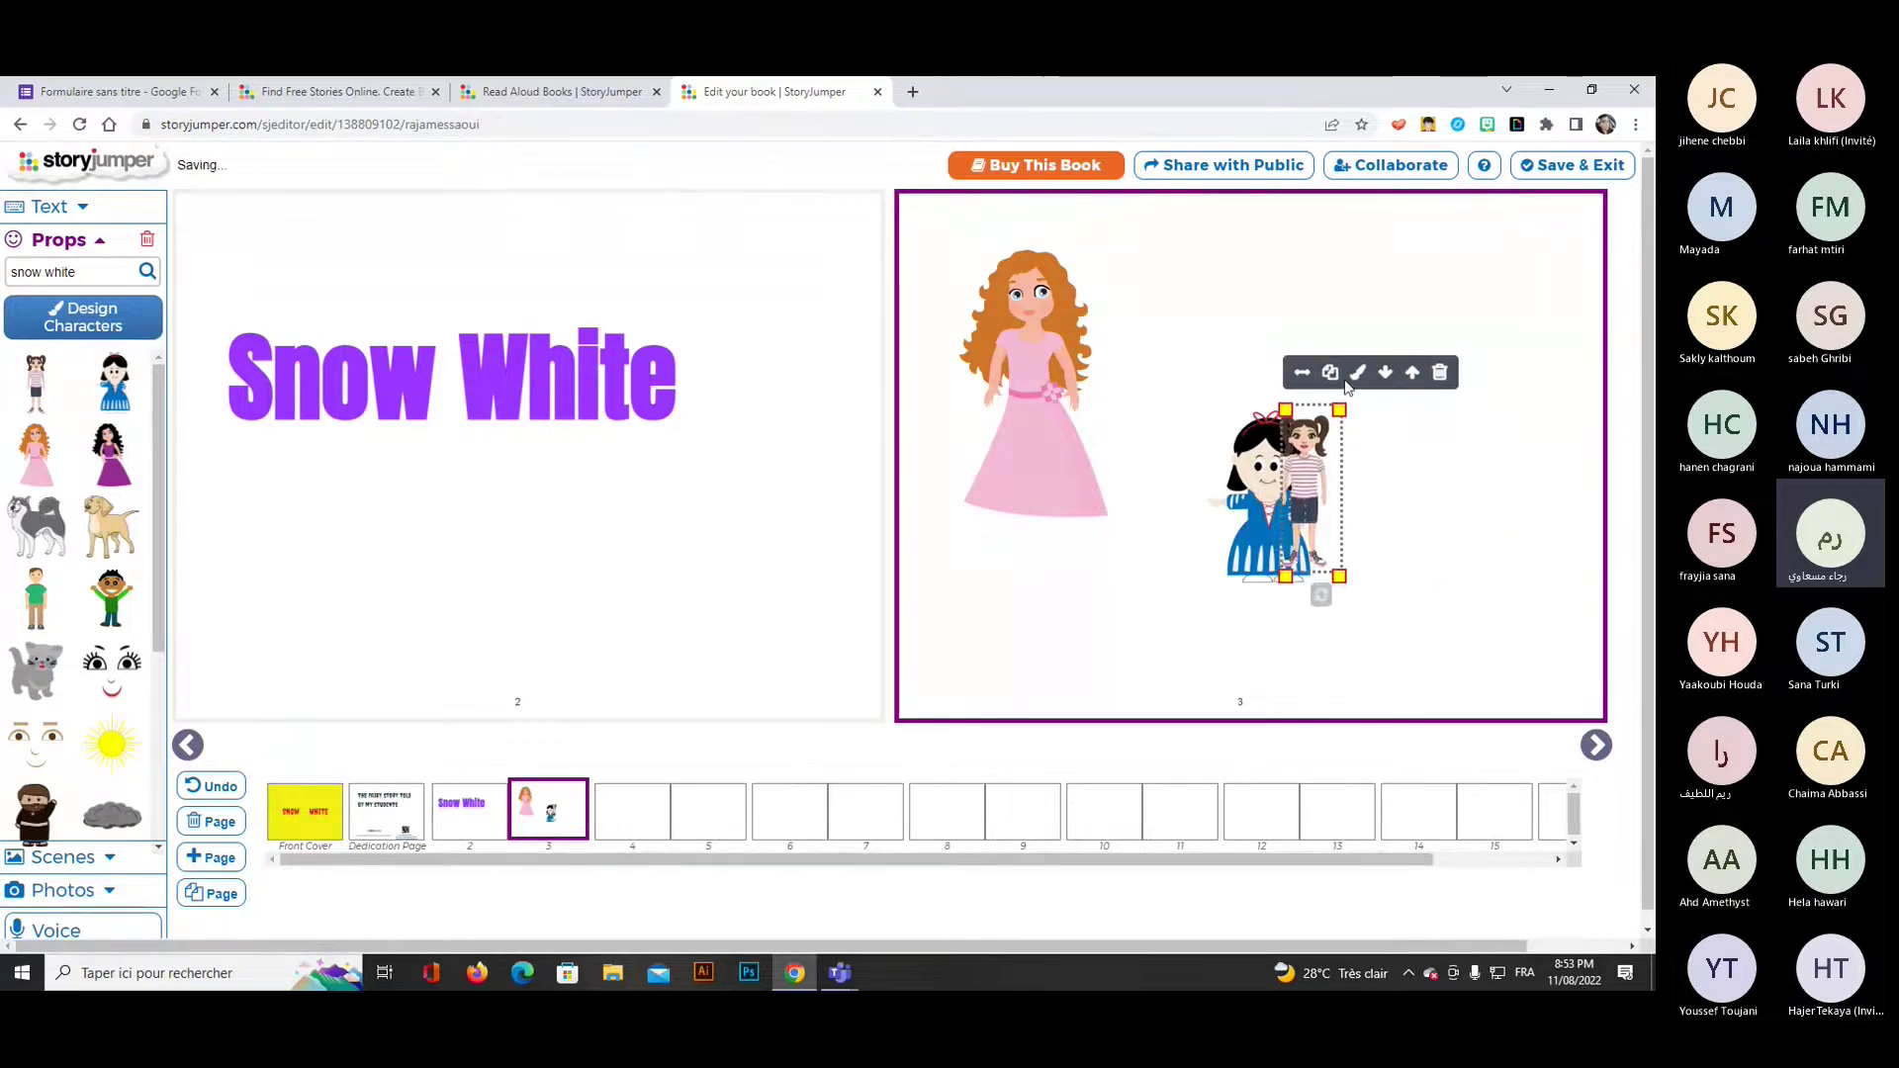
pyautogui.click(1385, 372)
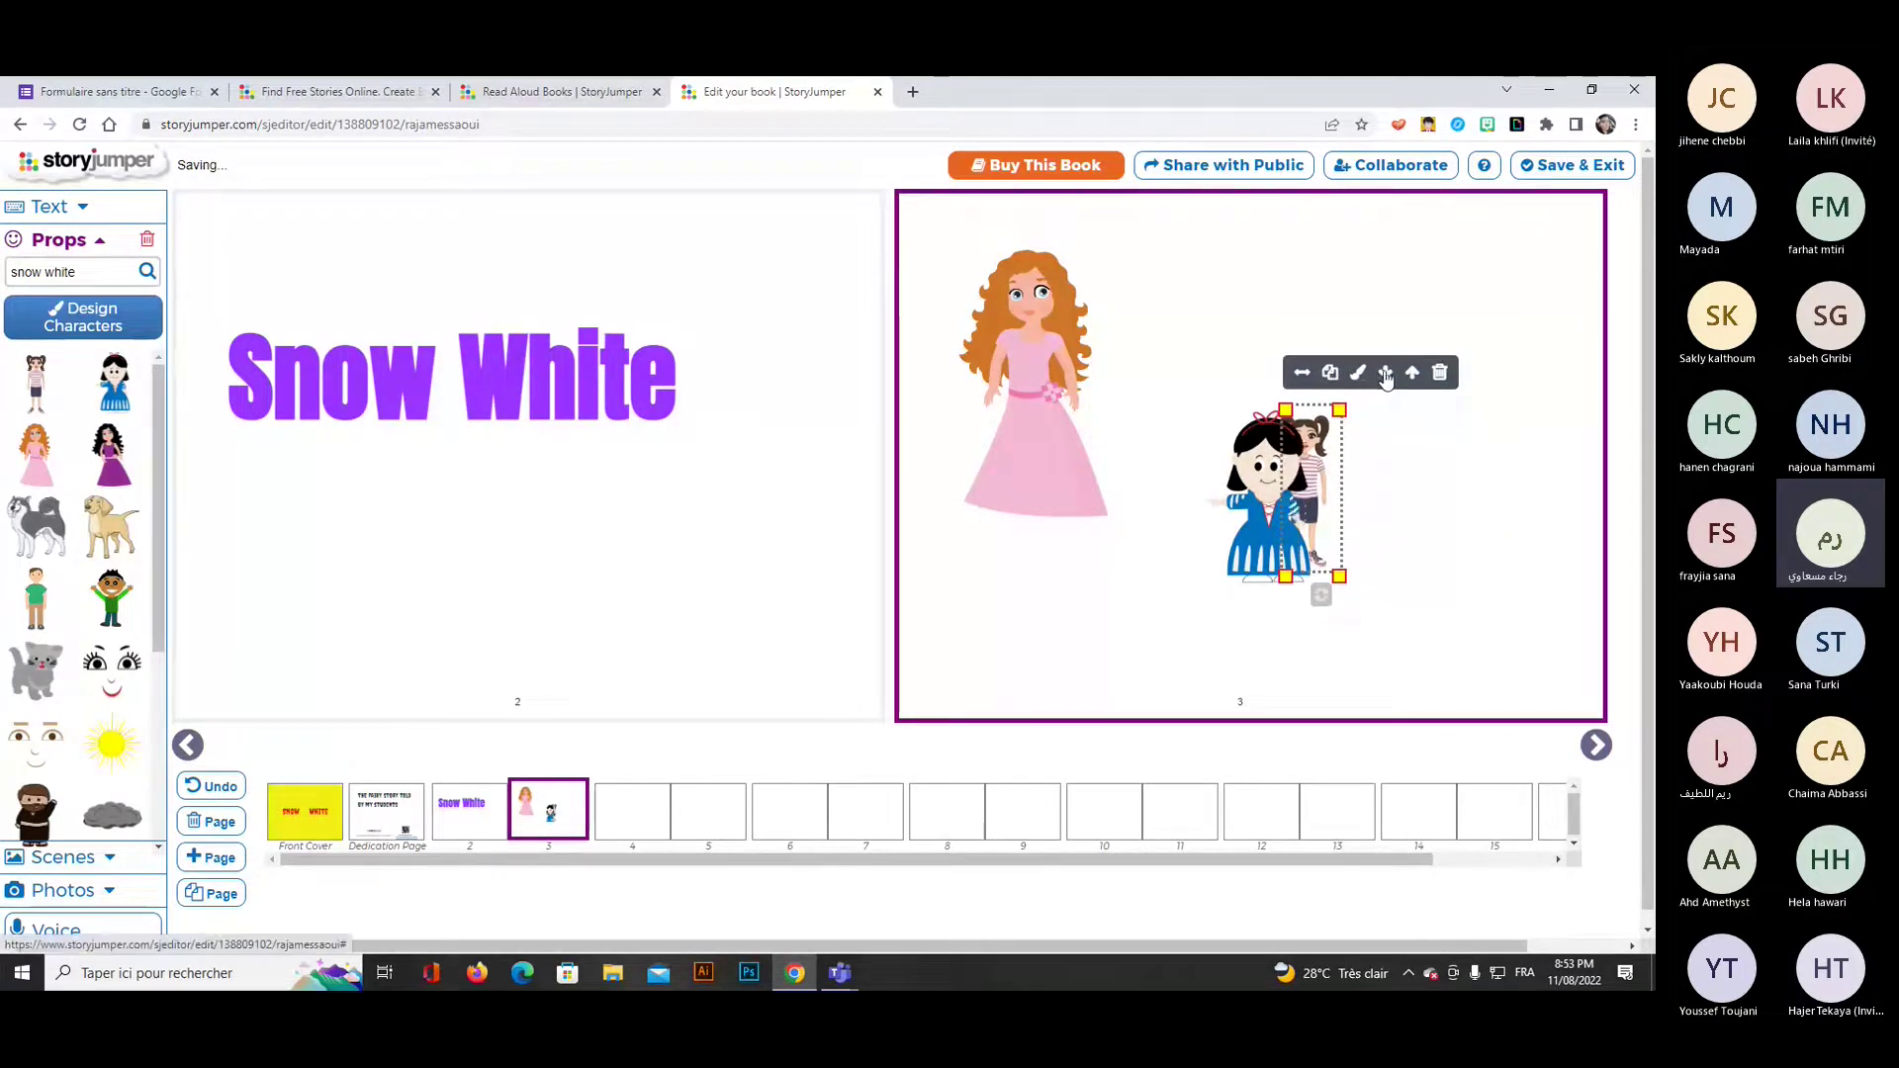
pyautogui.click(1289, 509)
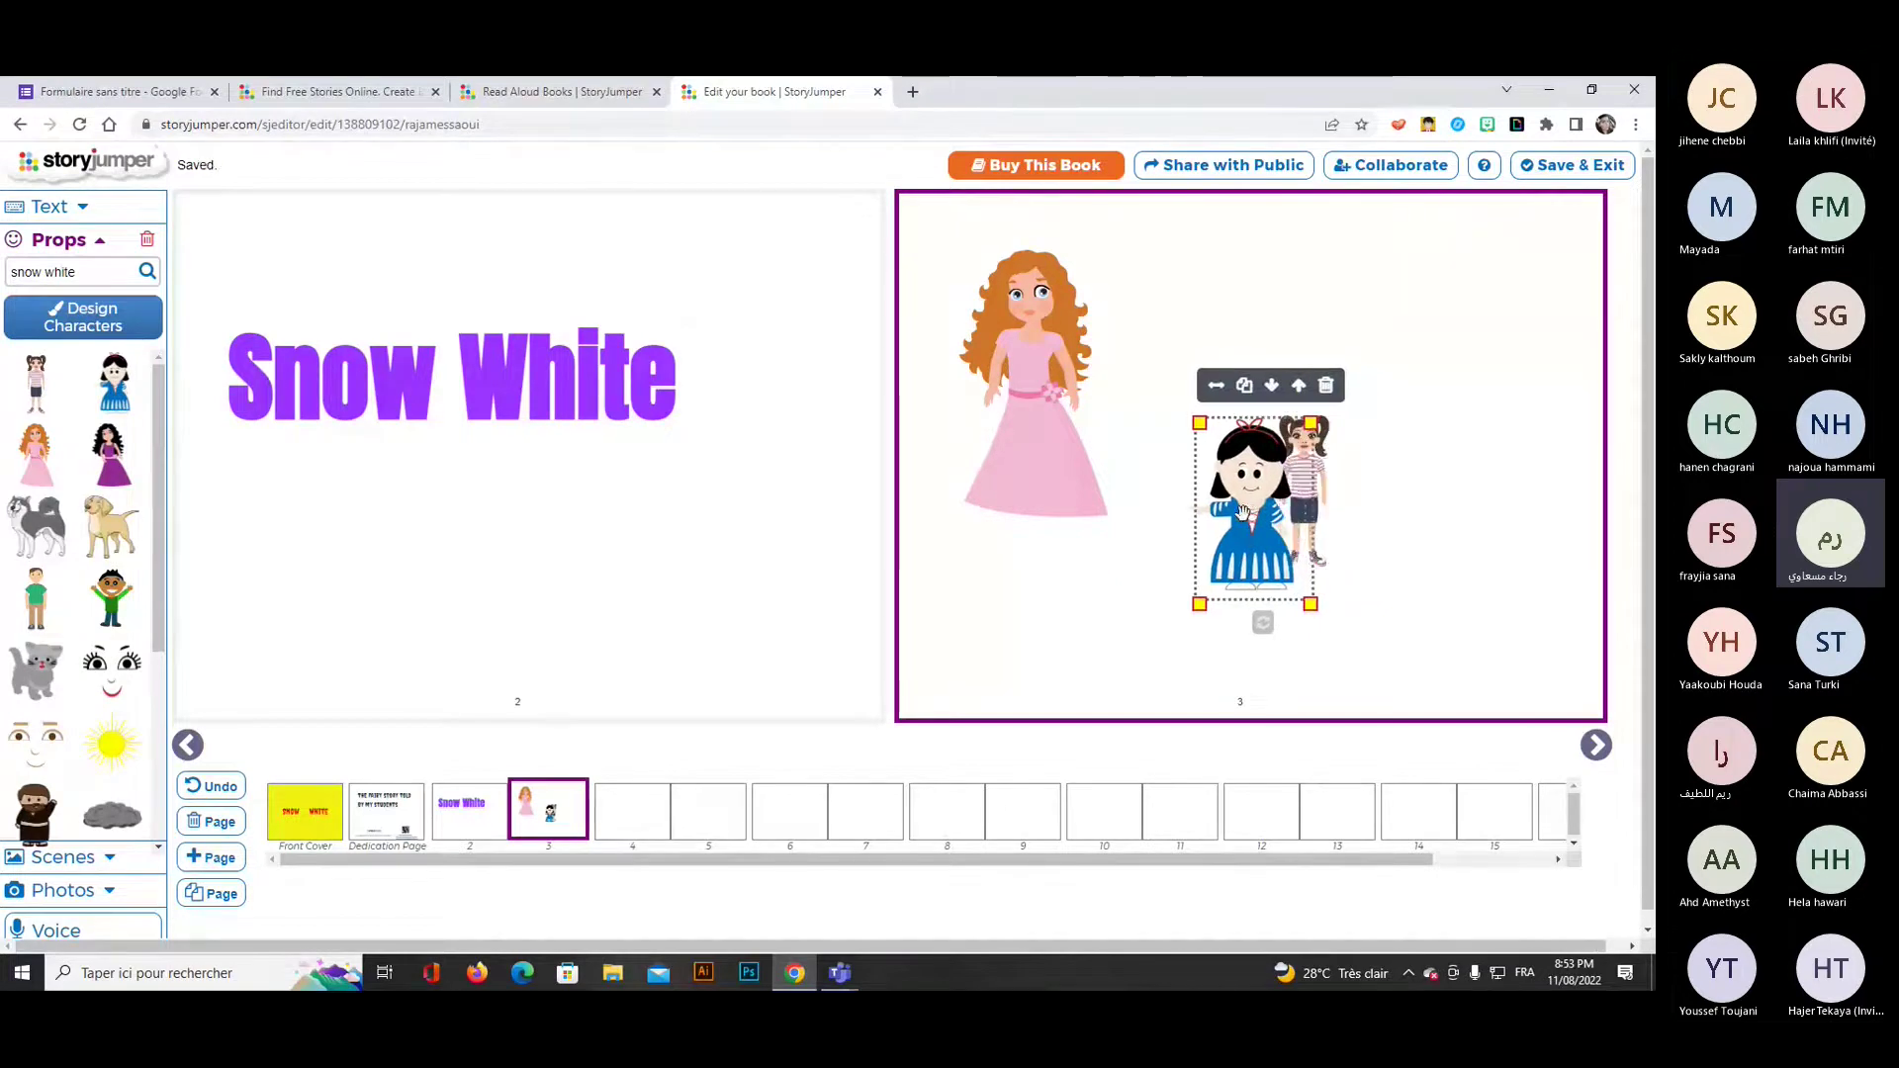
pyautogui.moveTo(1264, 503); pyautogui.dragTo(1337, 484)
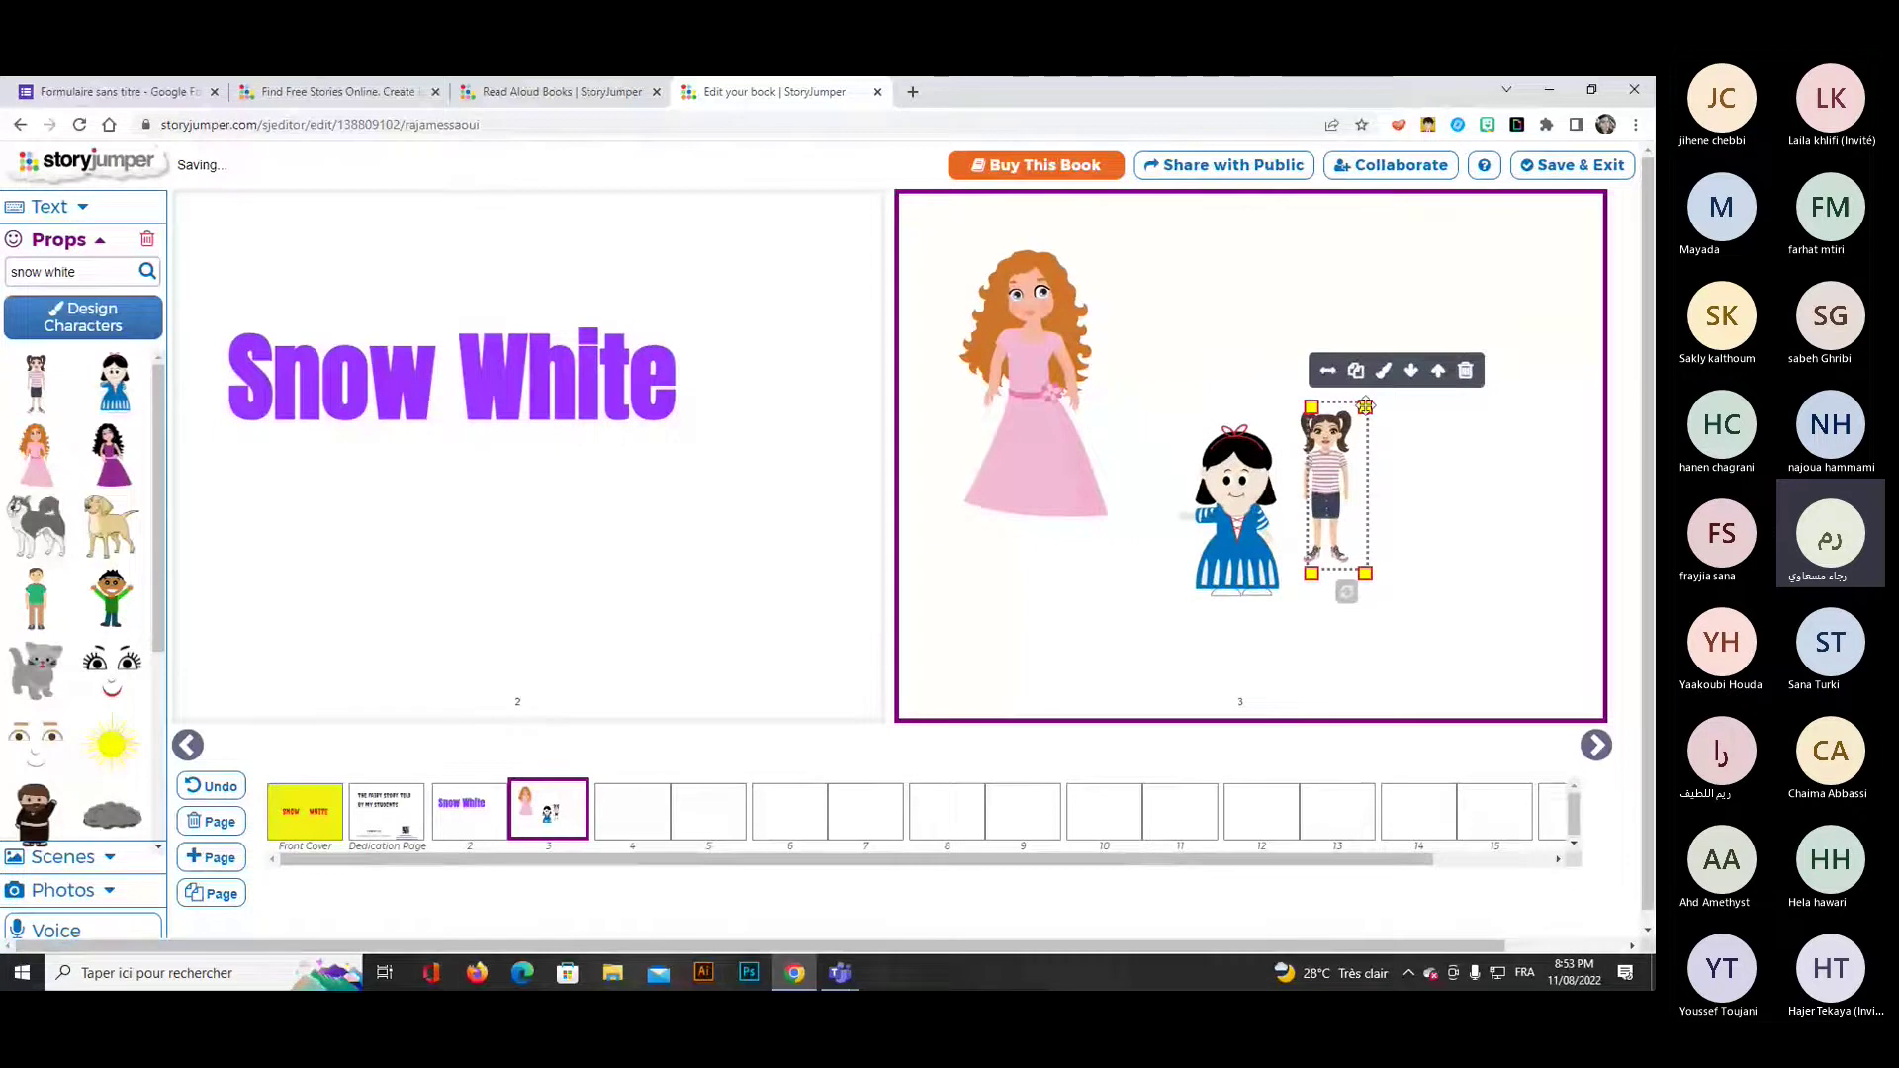
pyautogui.moveTo(1364, 407); pyautogui.dragTo(1397, 404)
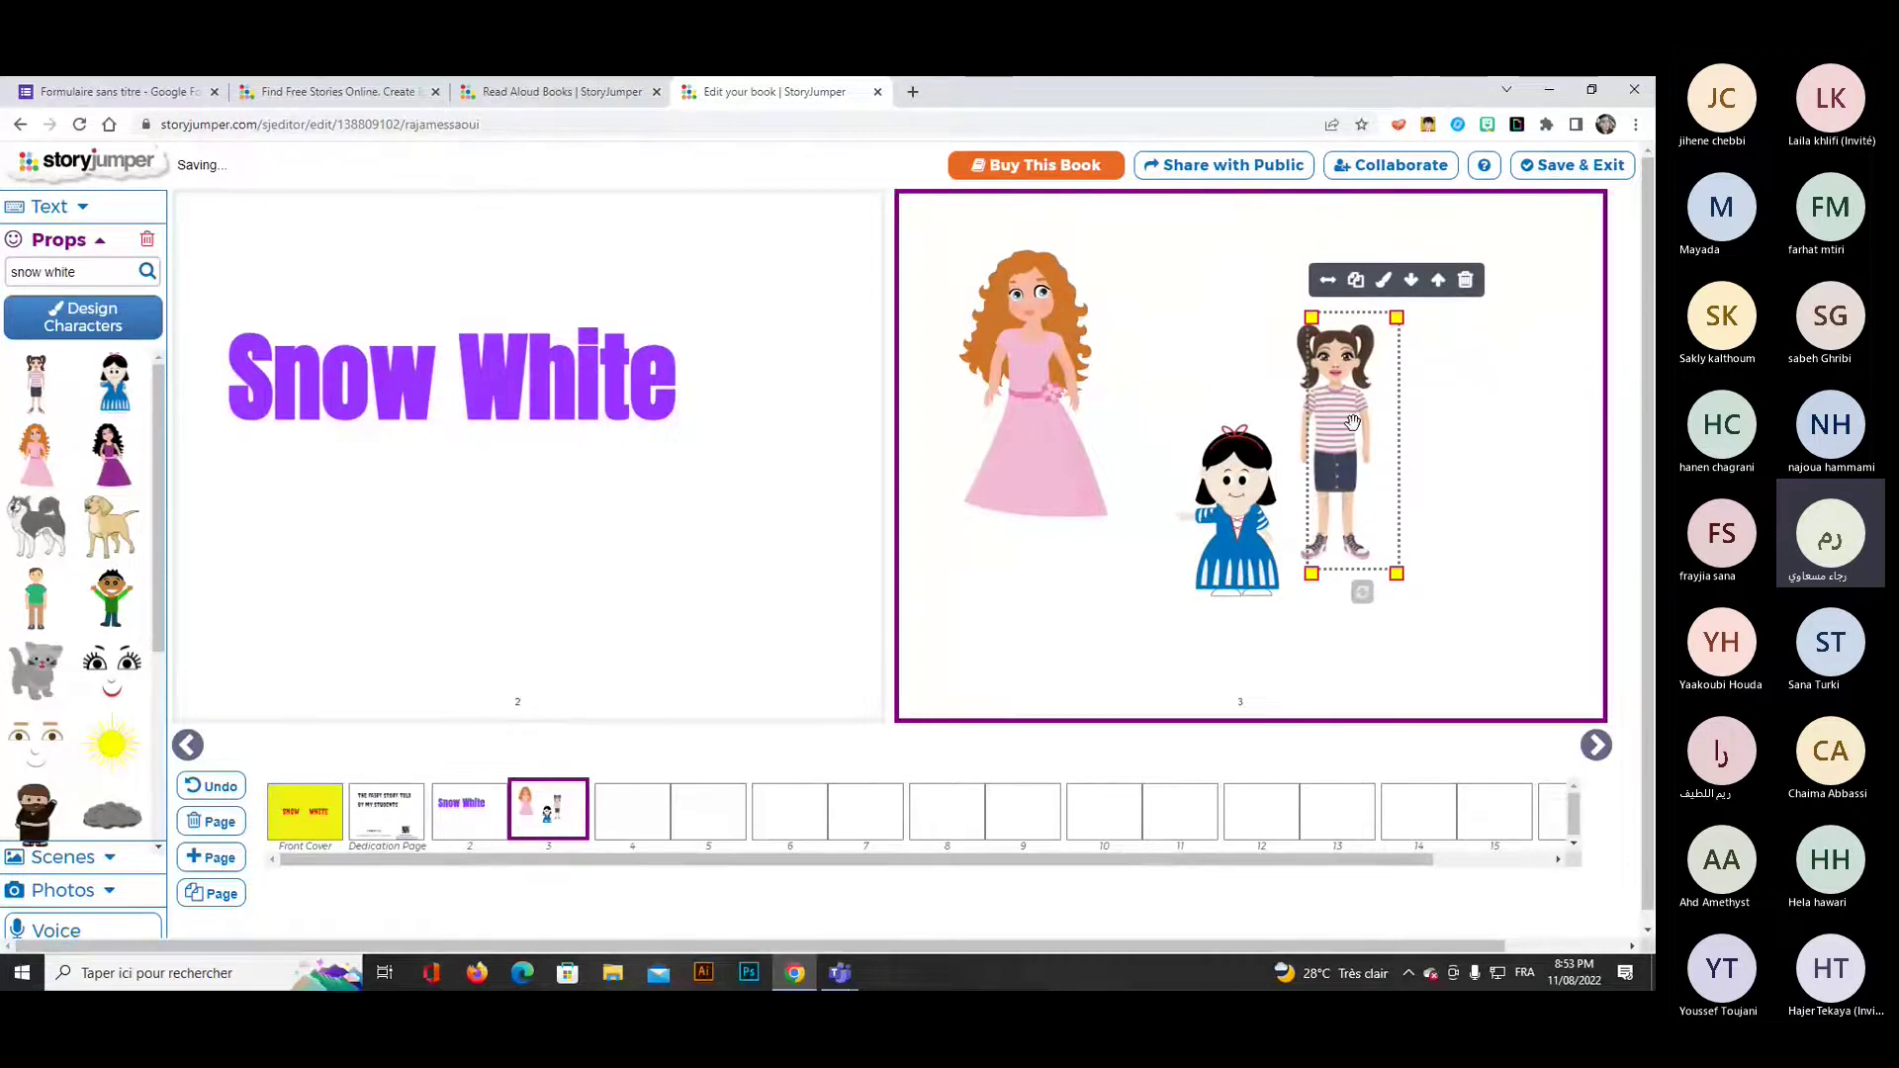
pyautogui.moveTo(1239, 487); pyautogui.dragTo(1227, 499)
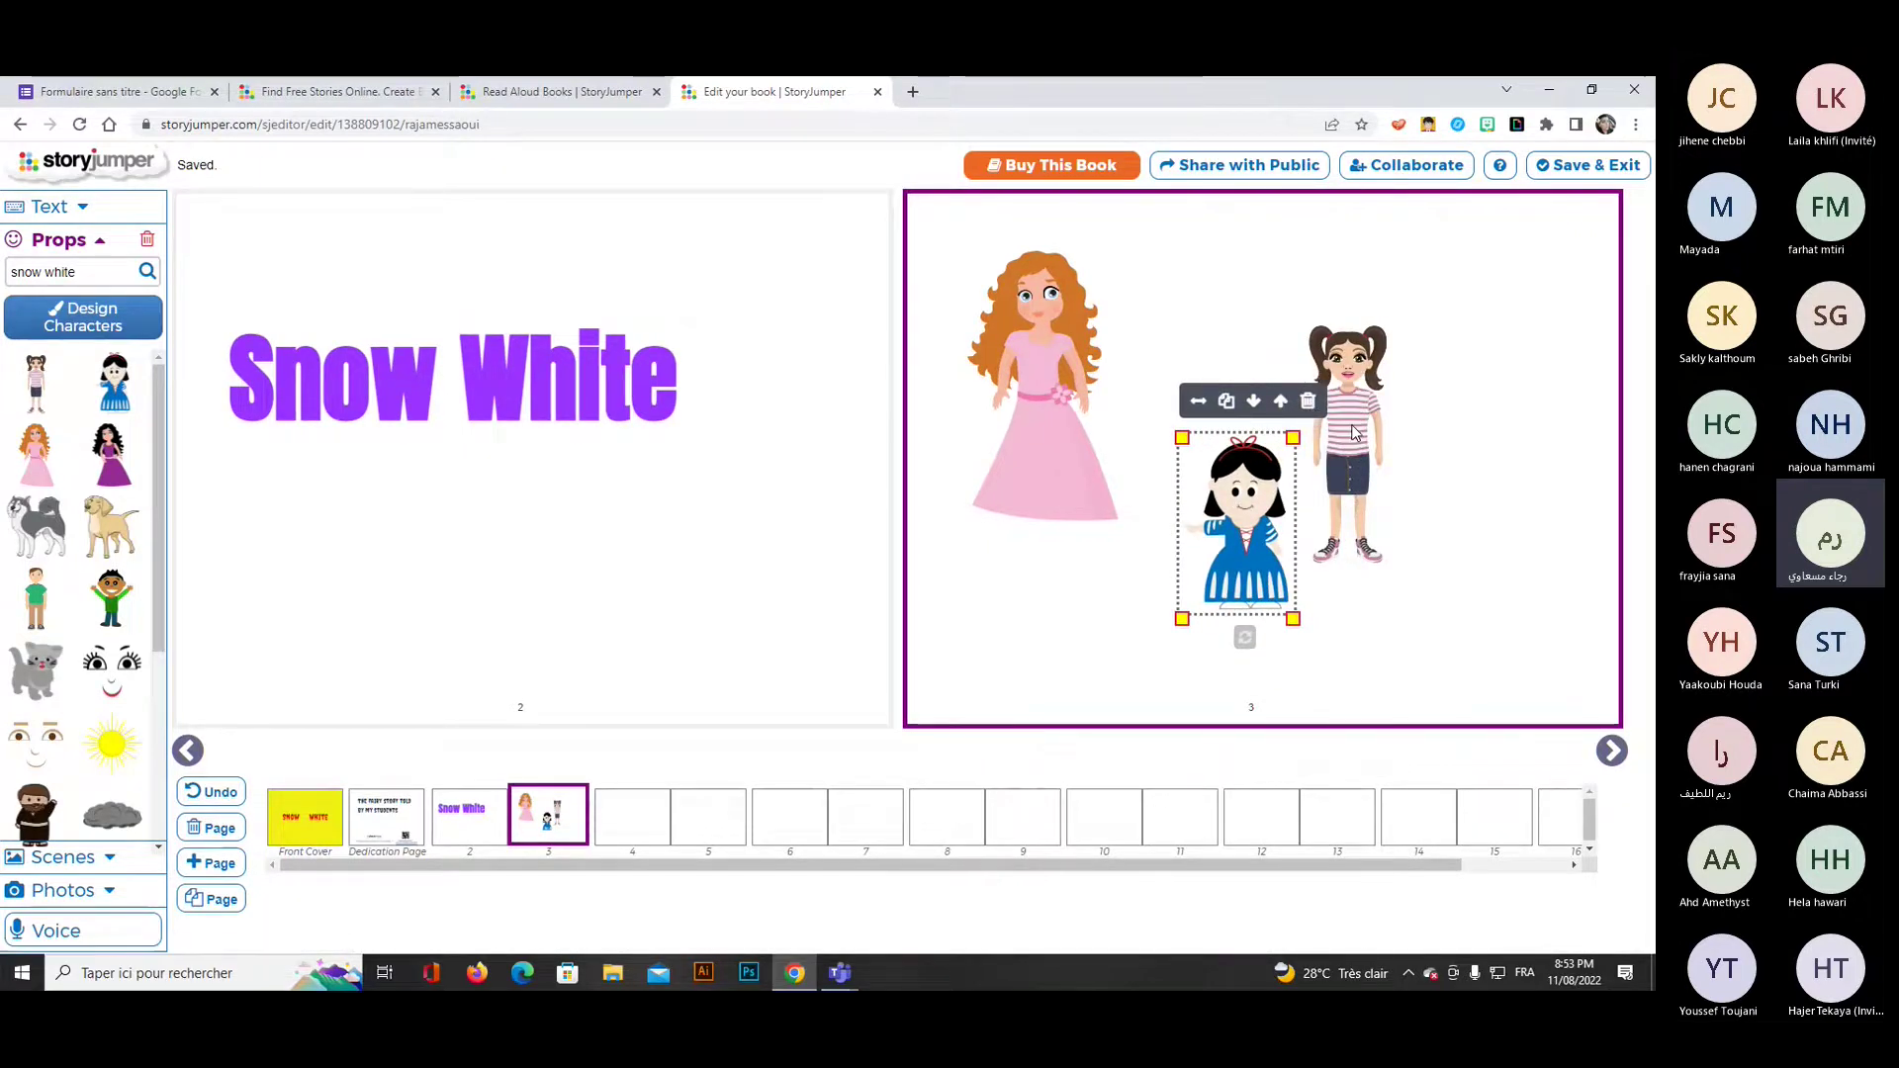
pyautogui.moveTo(1355, 432); pyautogui.dragTo(1416, 403)
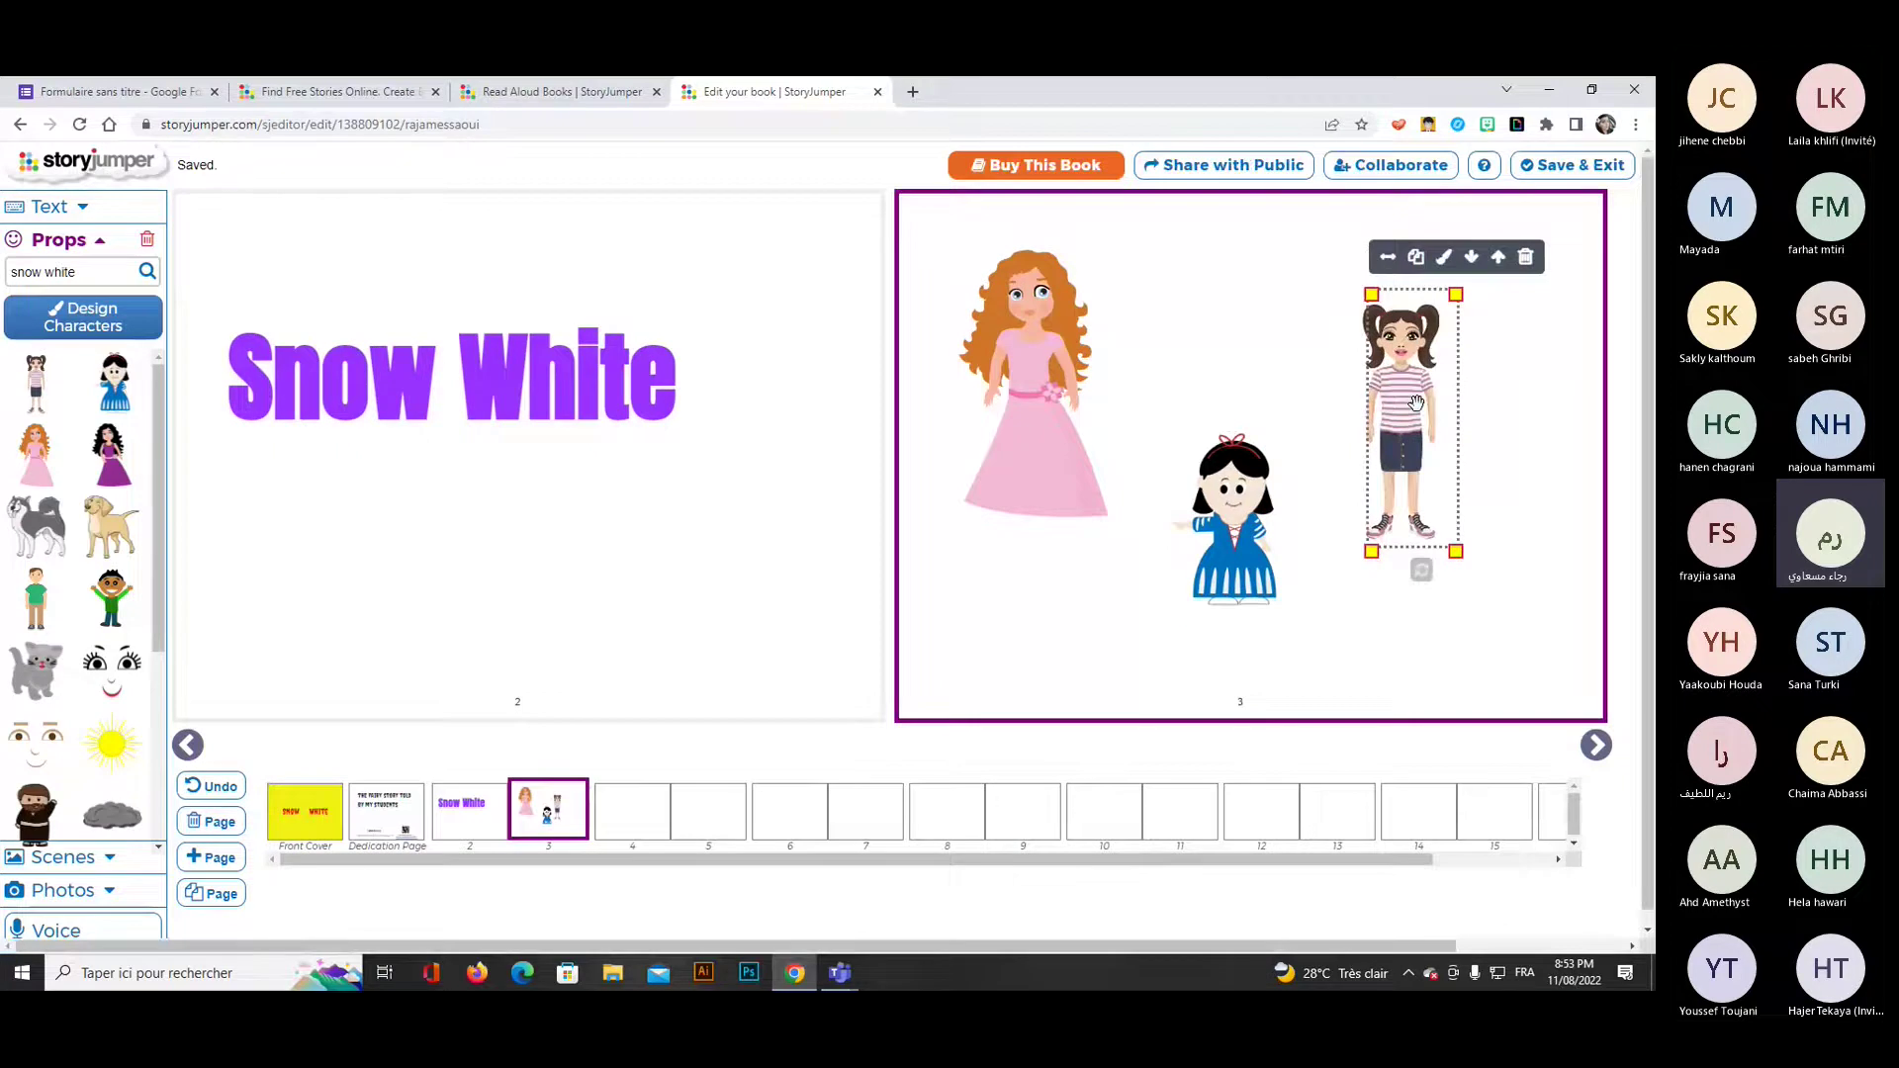
pyautogui.click(1138, 386)
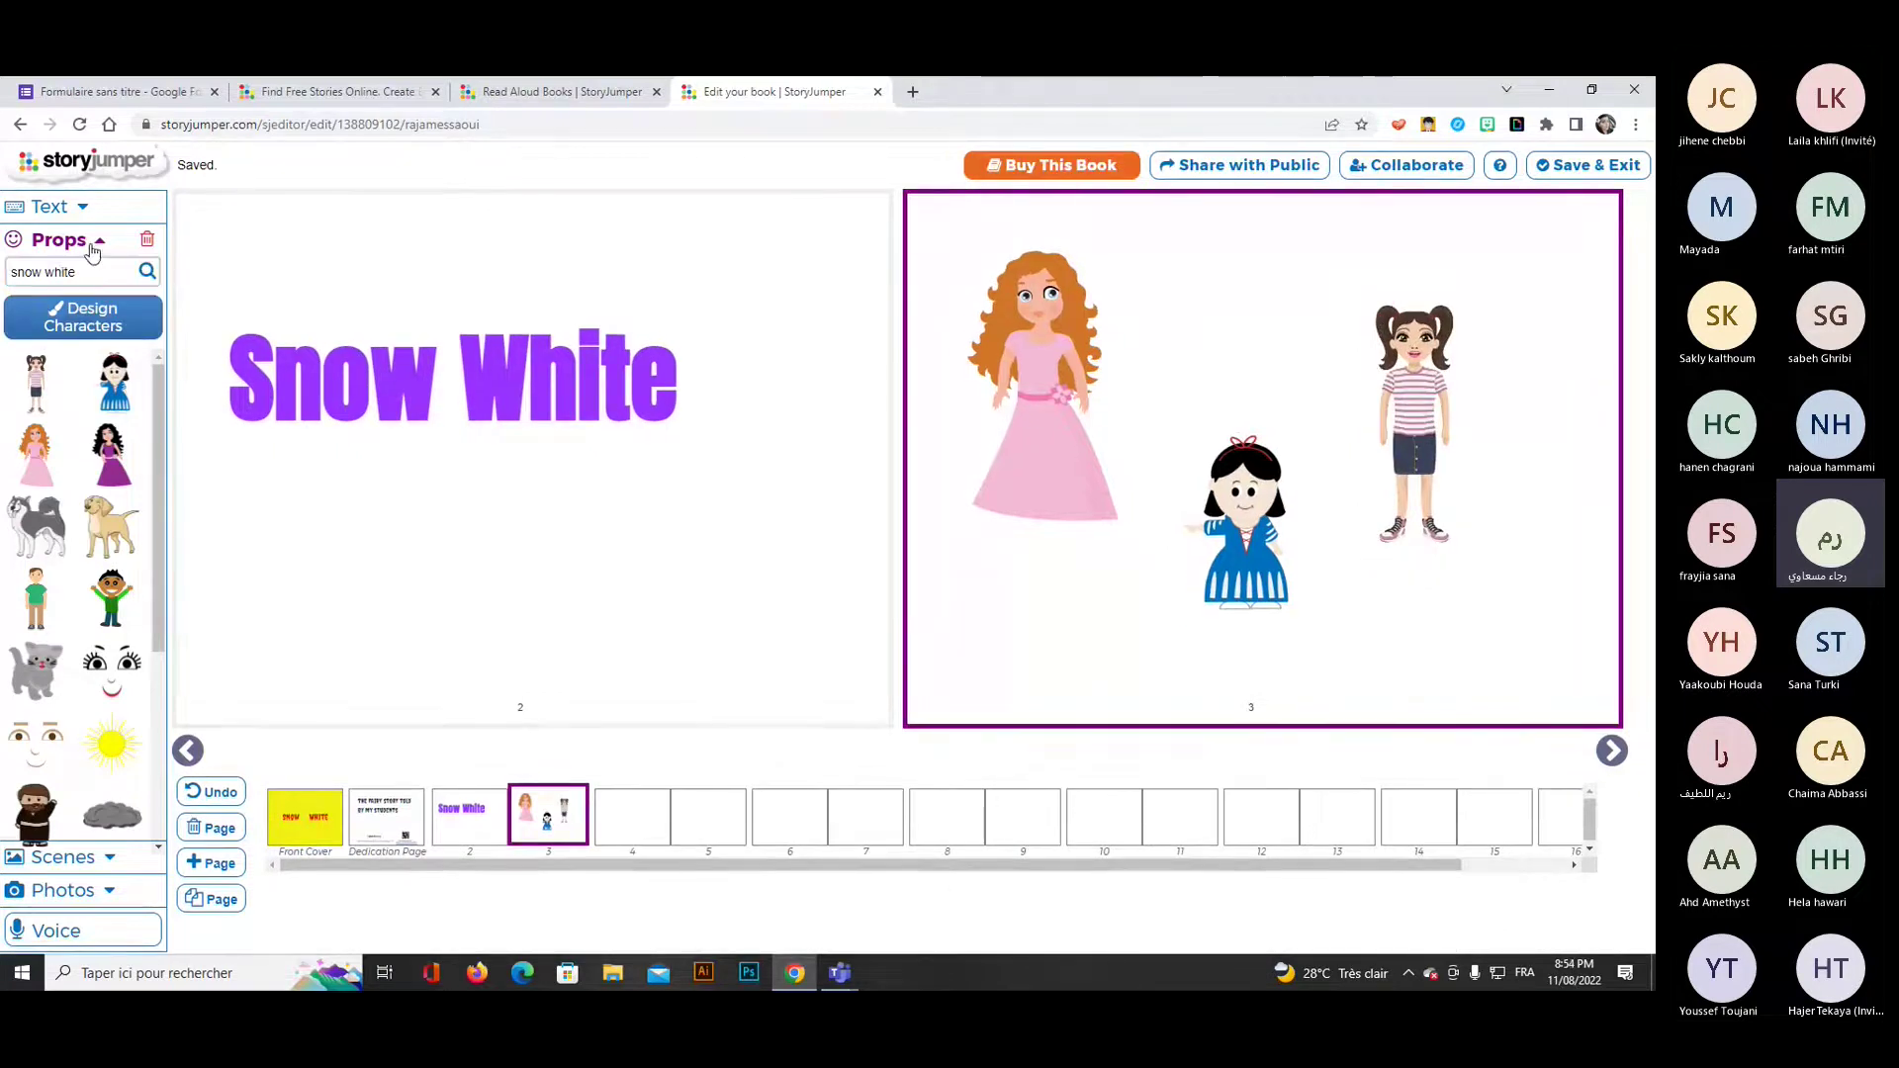
# Try scene backgrounds and set page 3 to the starry night moon-surface scene, then open More scenes.
pyautogui.click(91, 245)
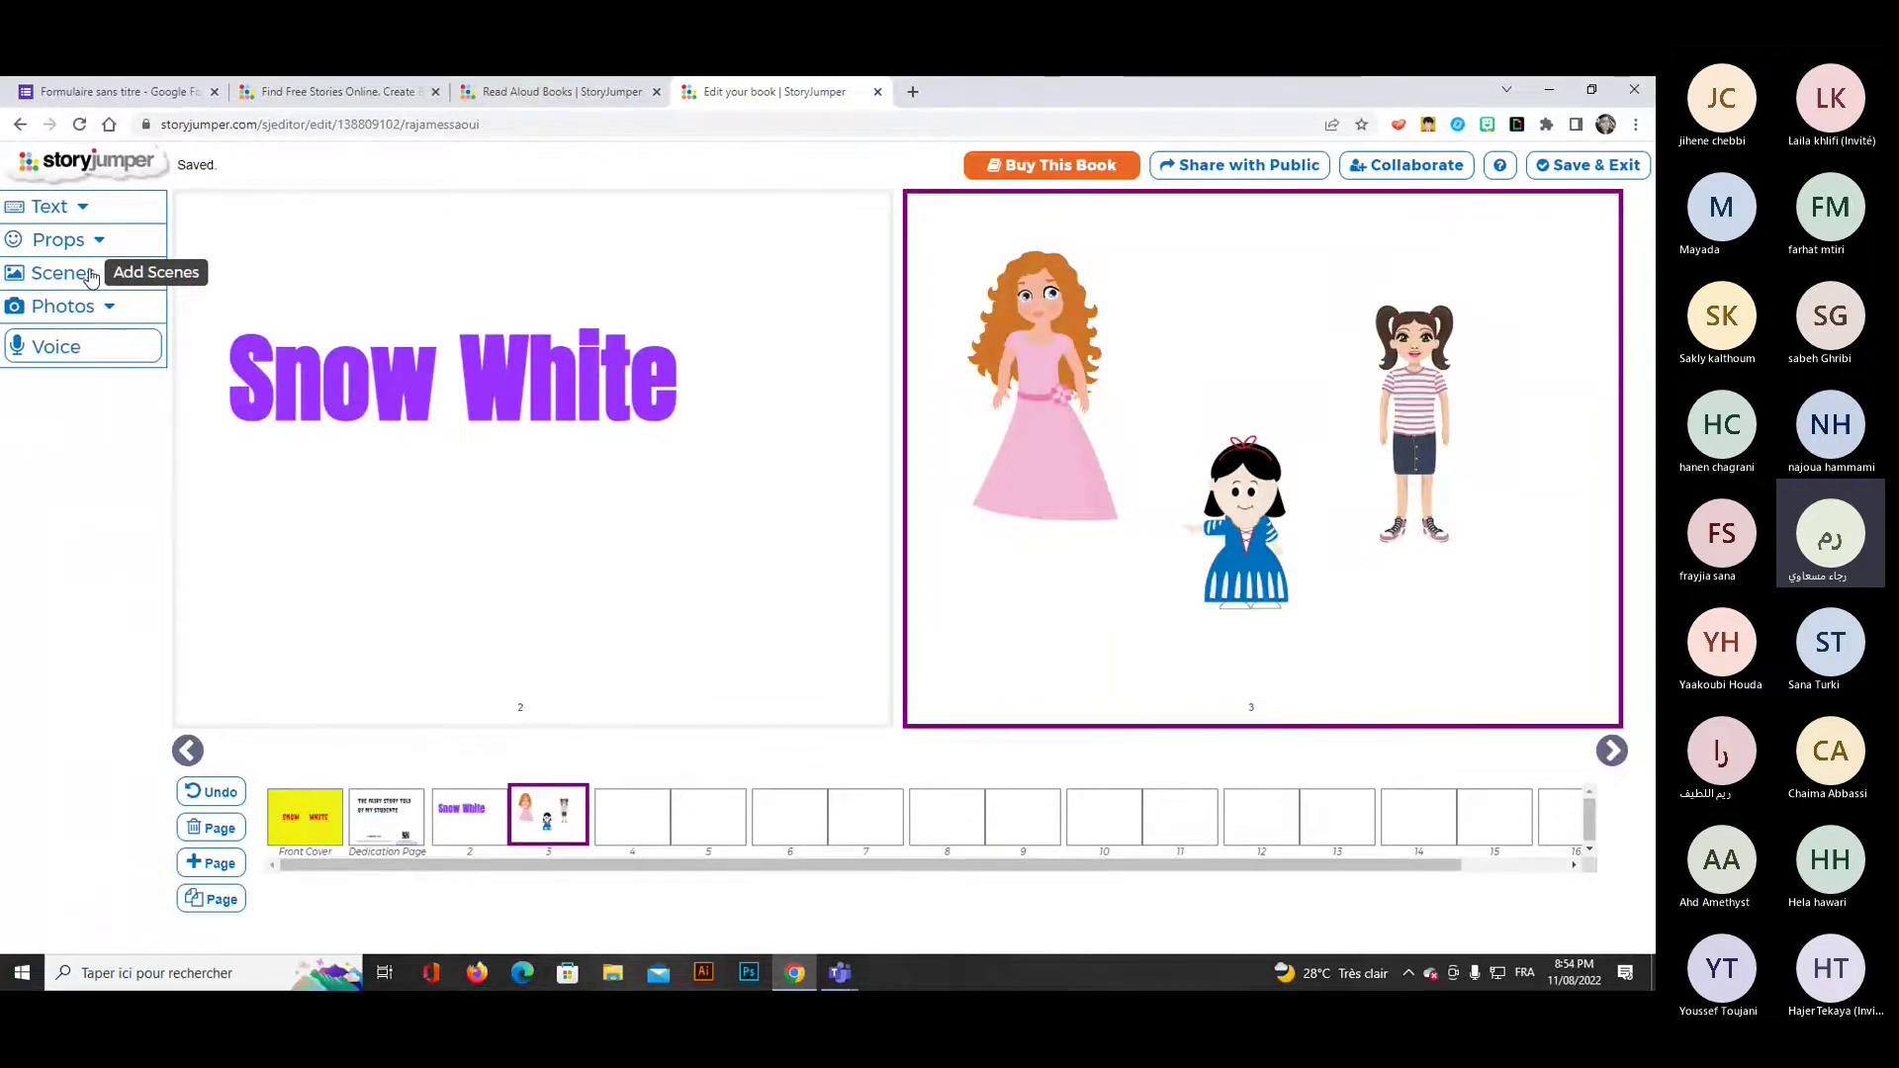
pyautogui.click(91, 277)
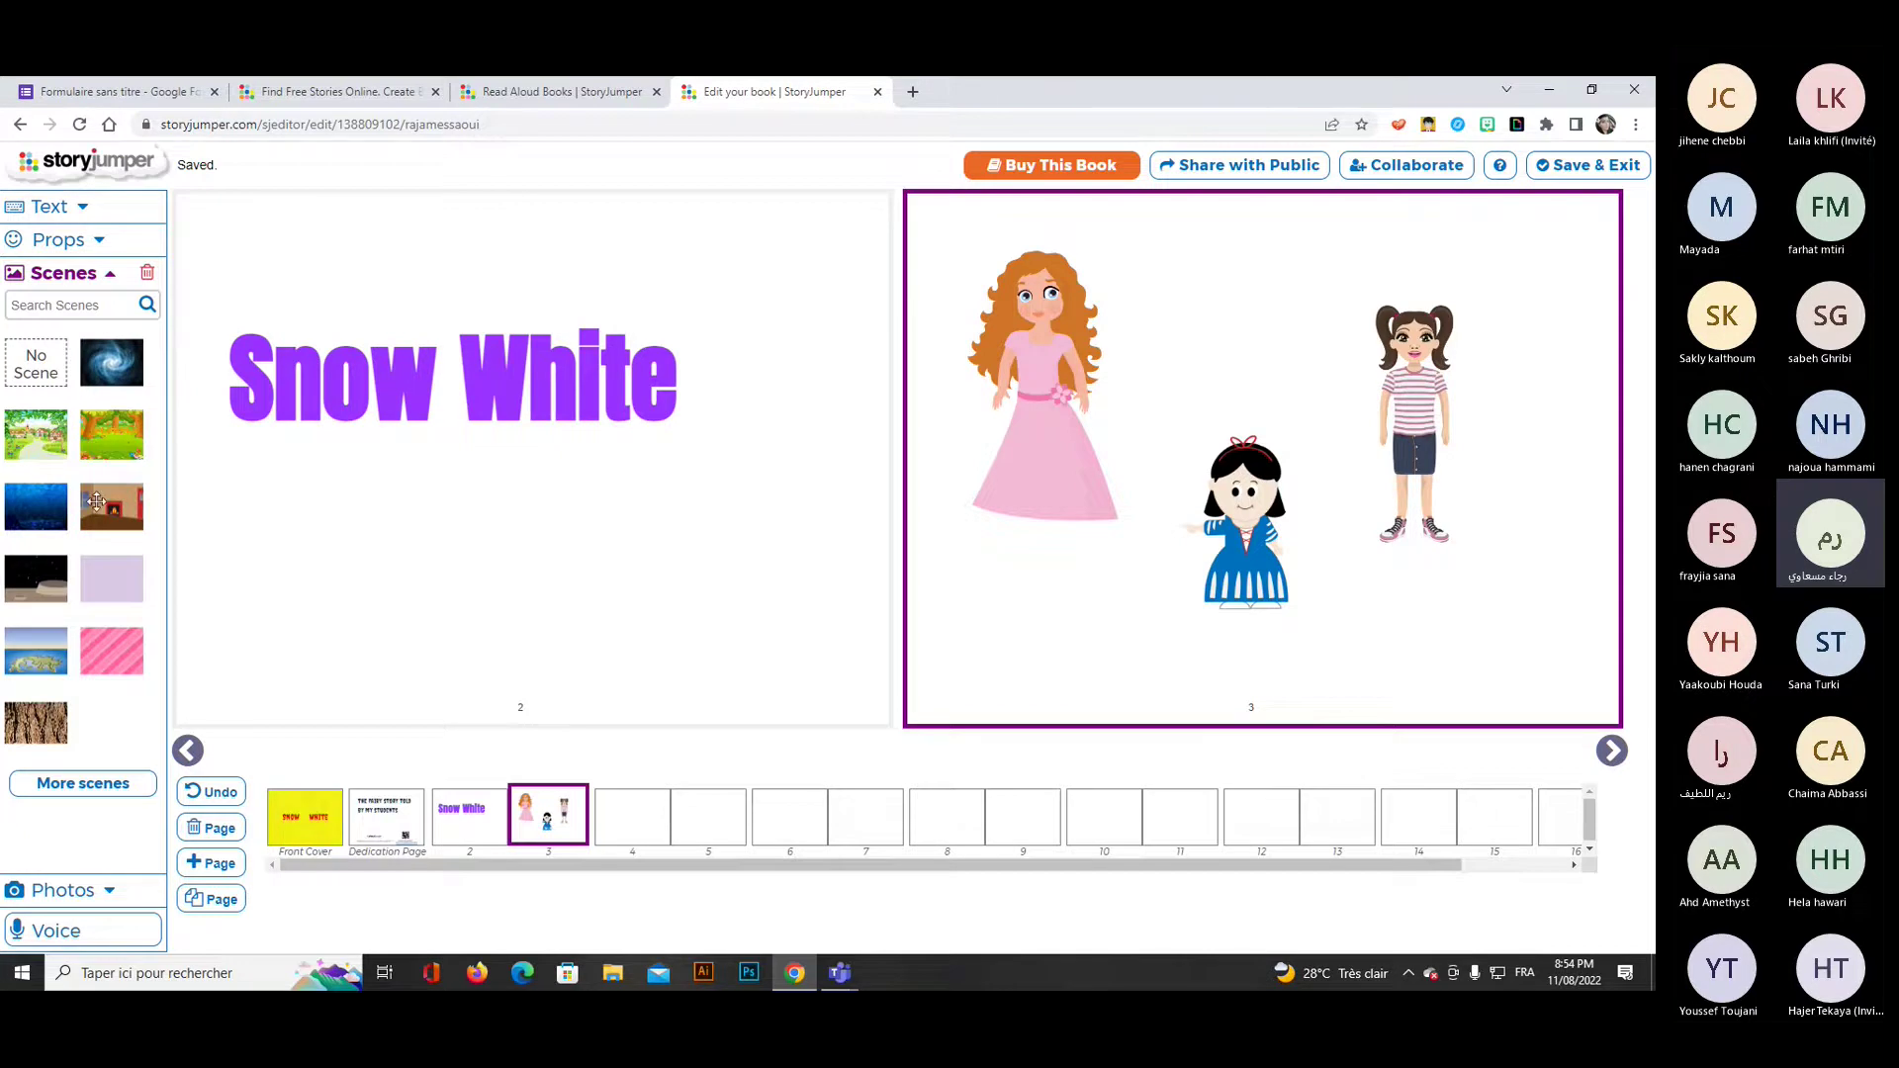
pyautogui.click(107, 505)
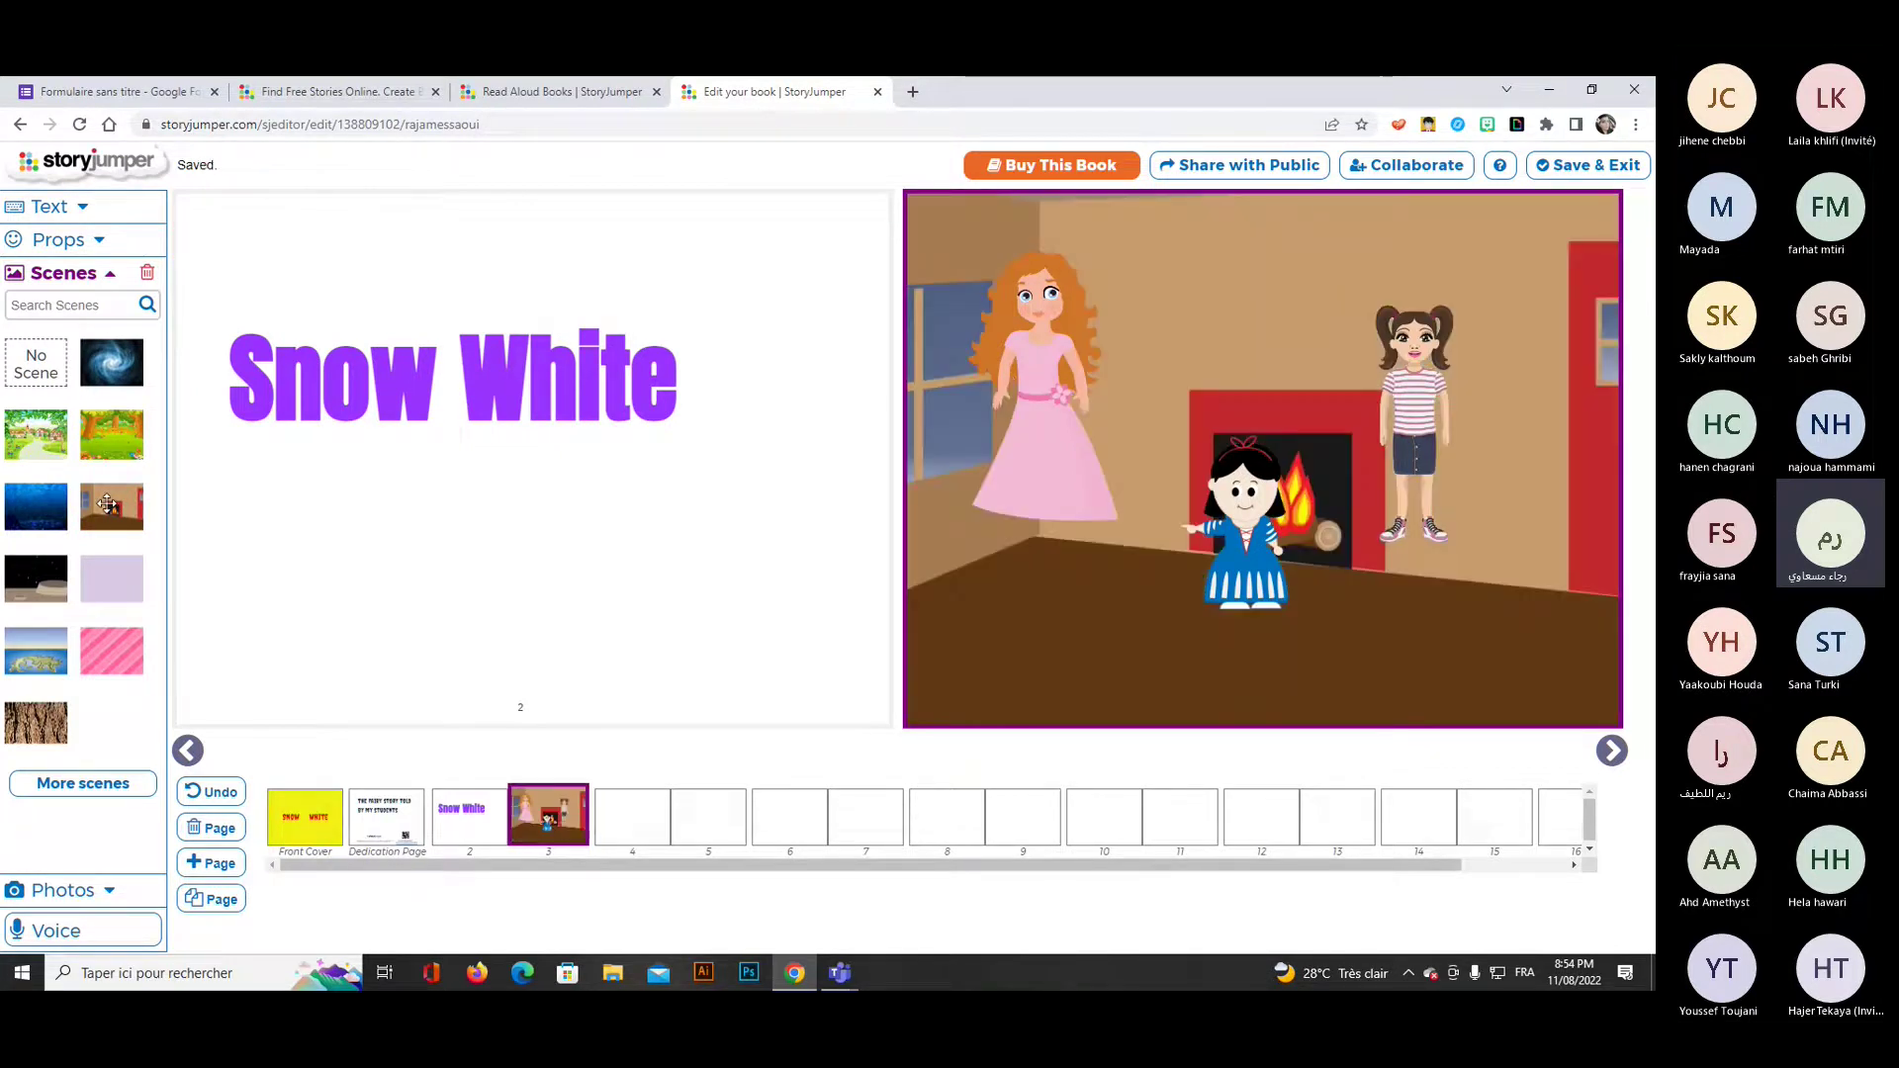
pyautogui.click(36, 574)
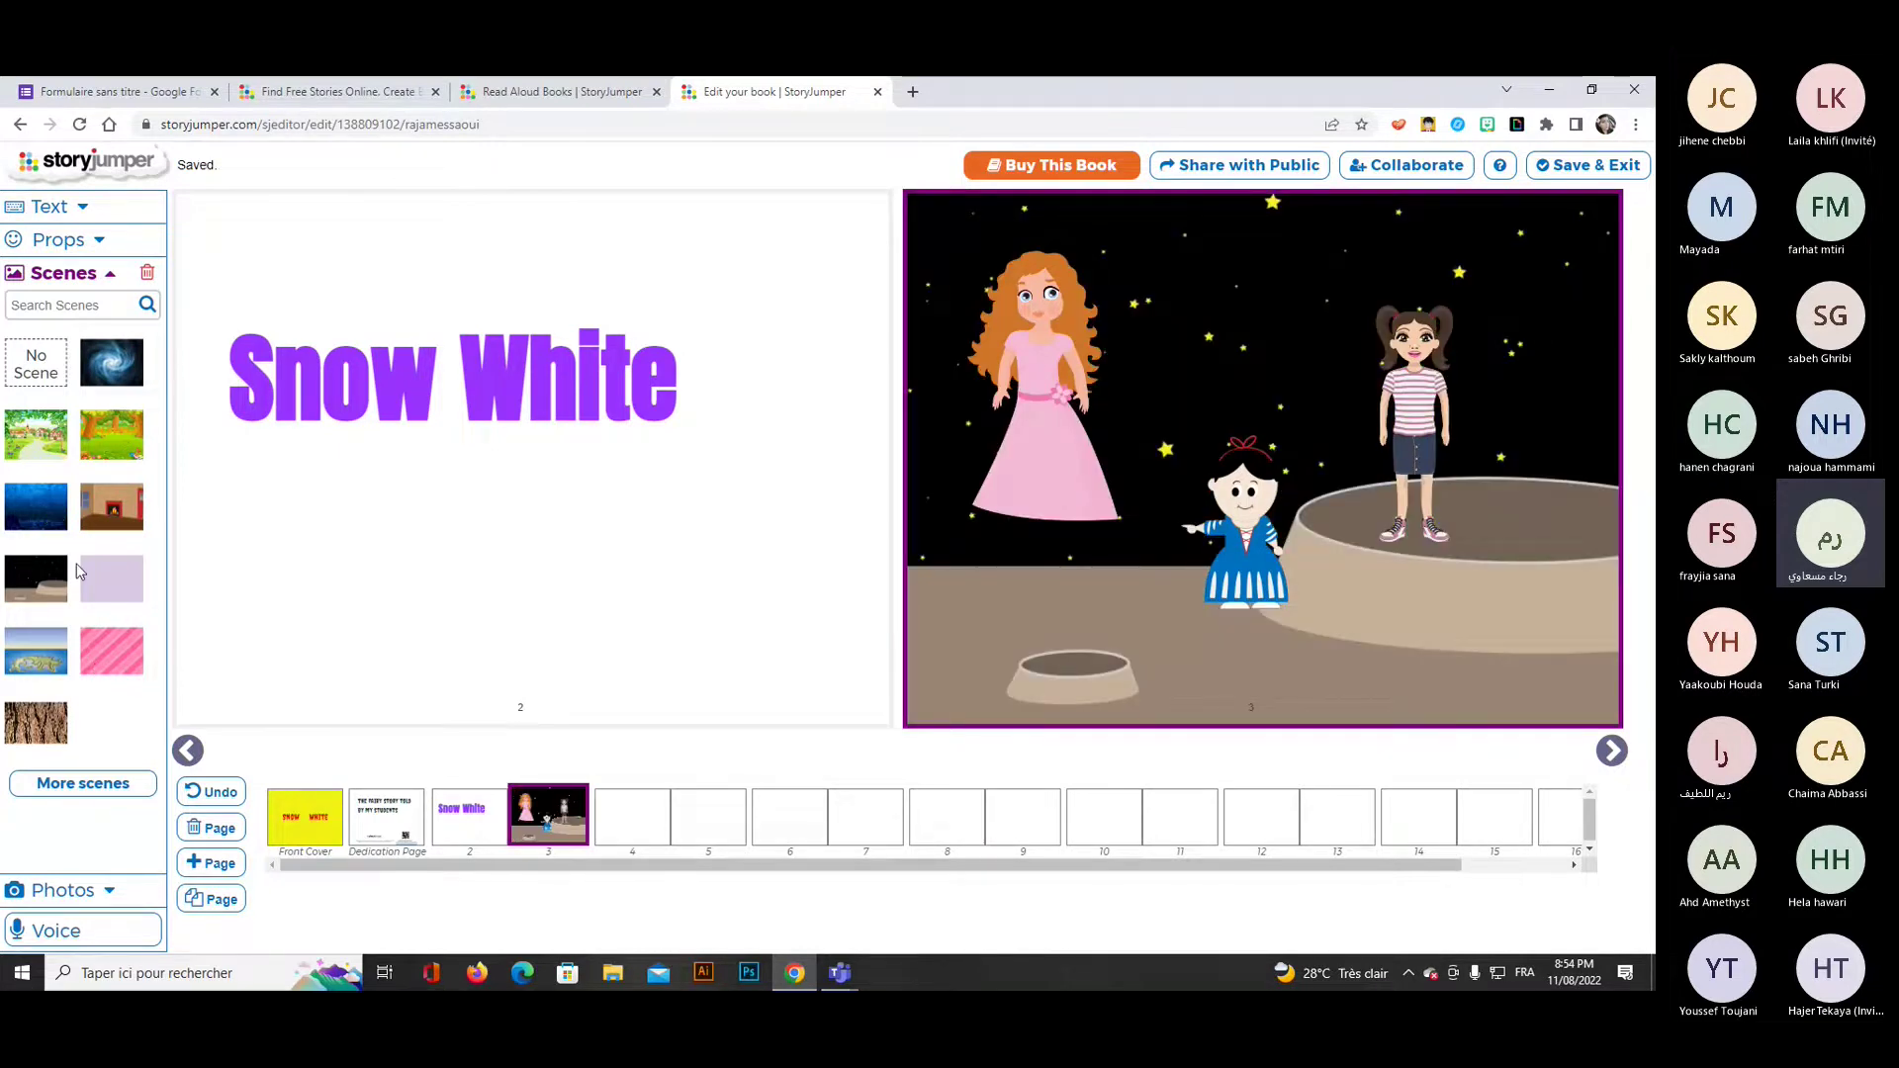
pyautogui.click(83, 782)
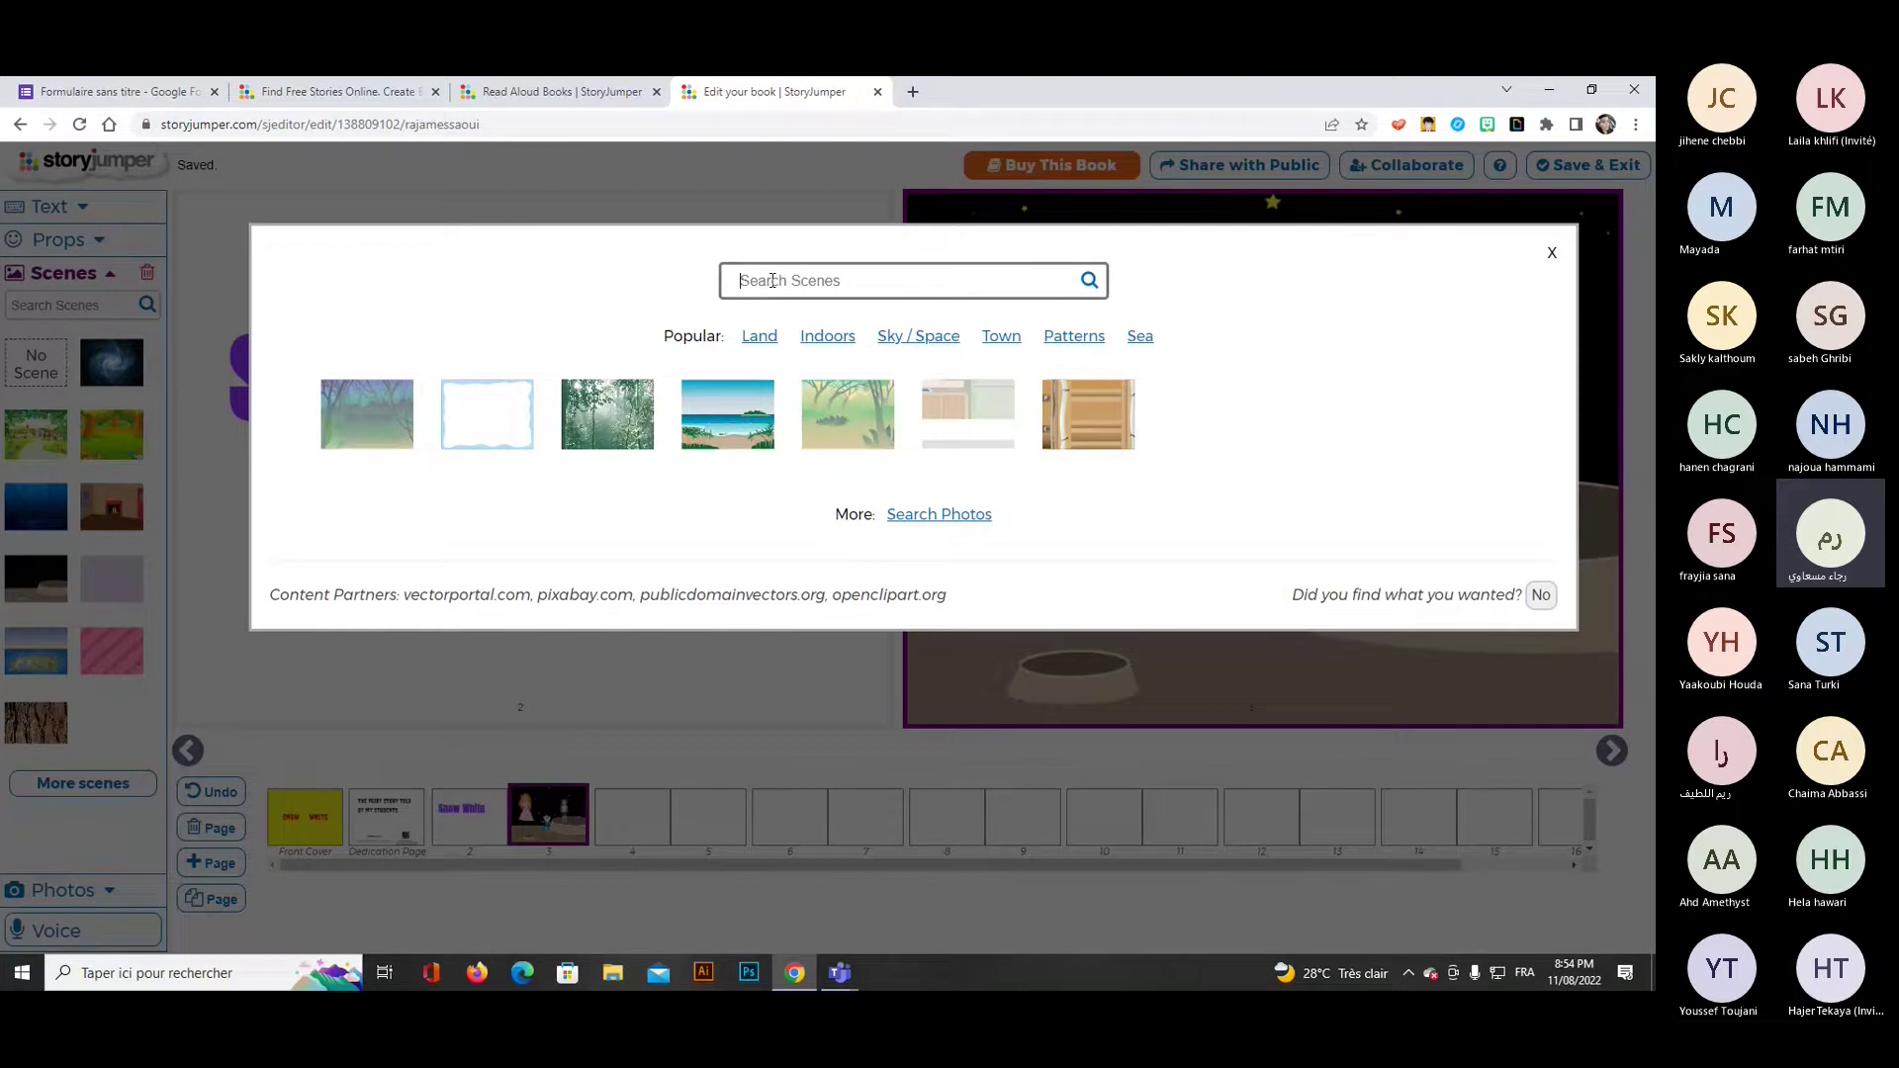
# Search scenes for 'castle' and drag the first result onto page 3 as its background.
pyautogui.write('castle')
pyautogui.press('Return')
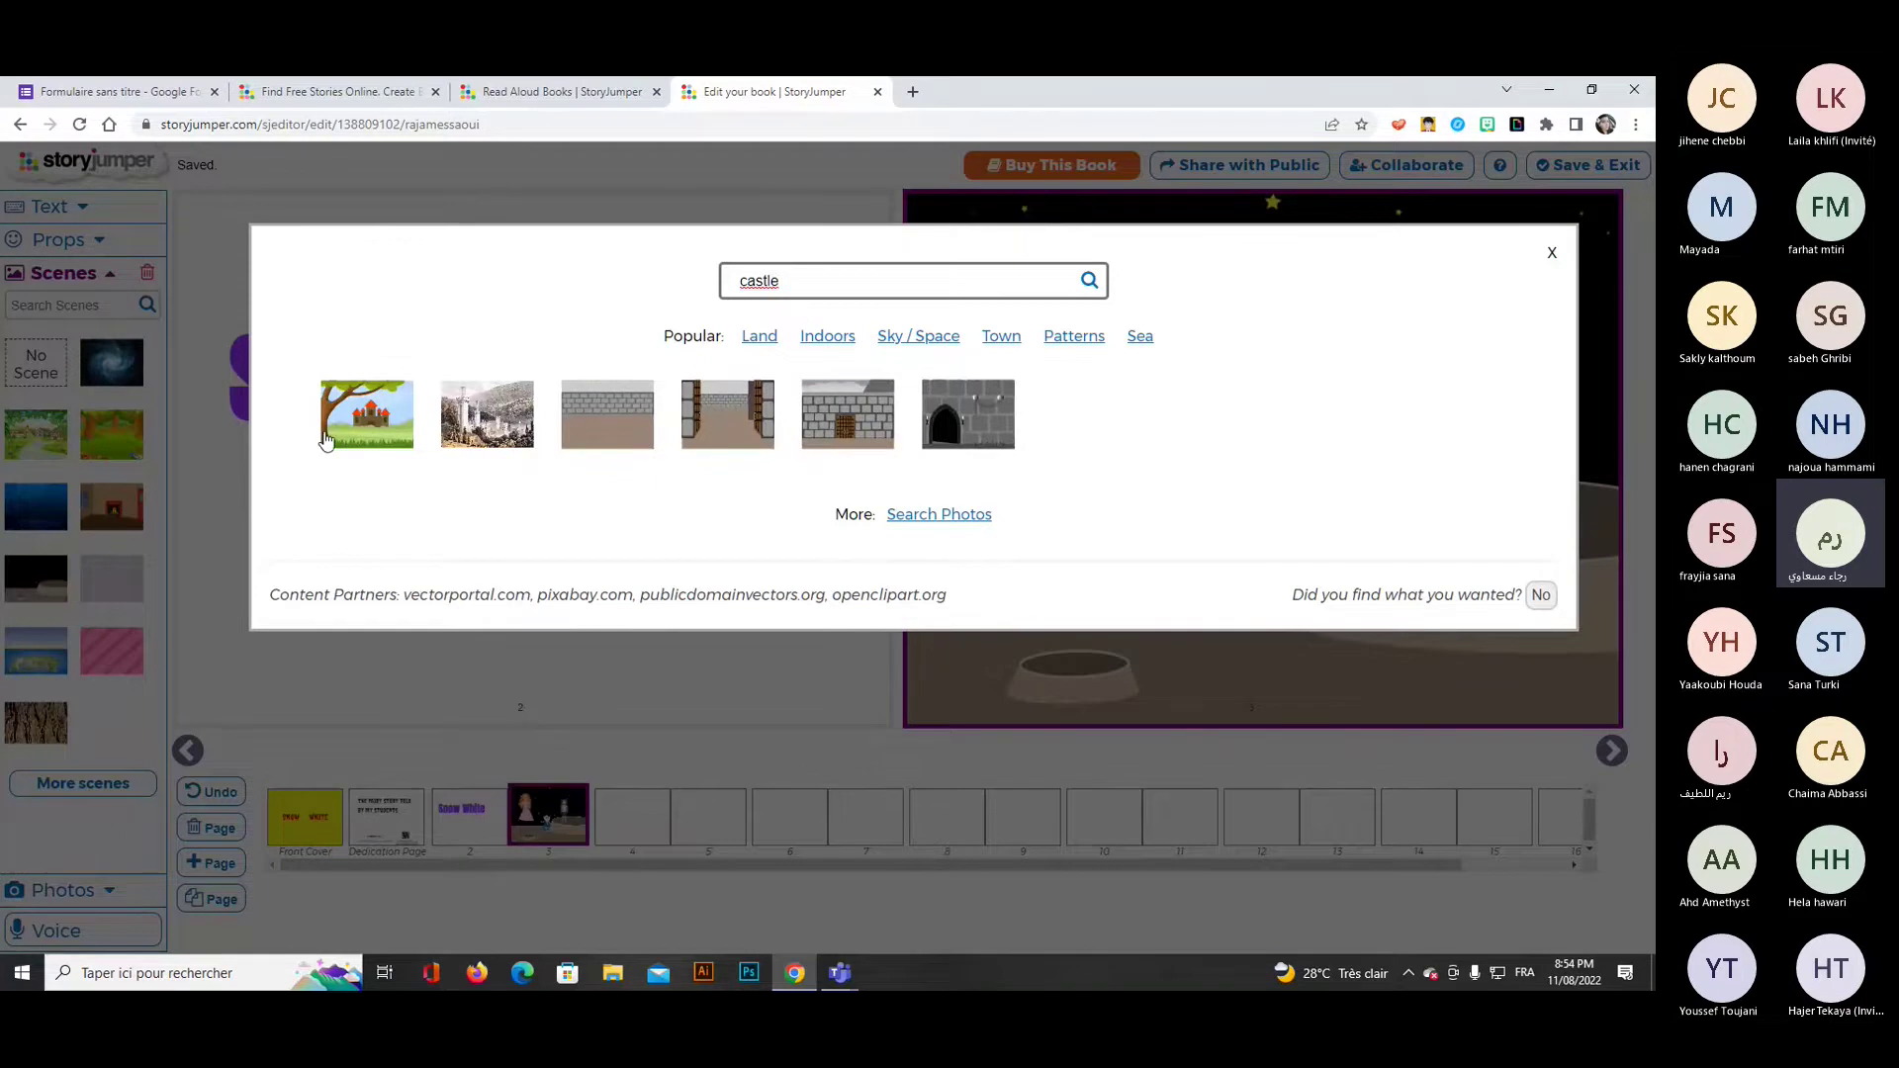
pyautogui.click(347, 425)
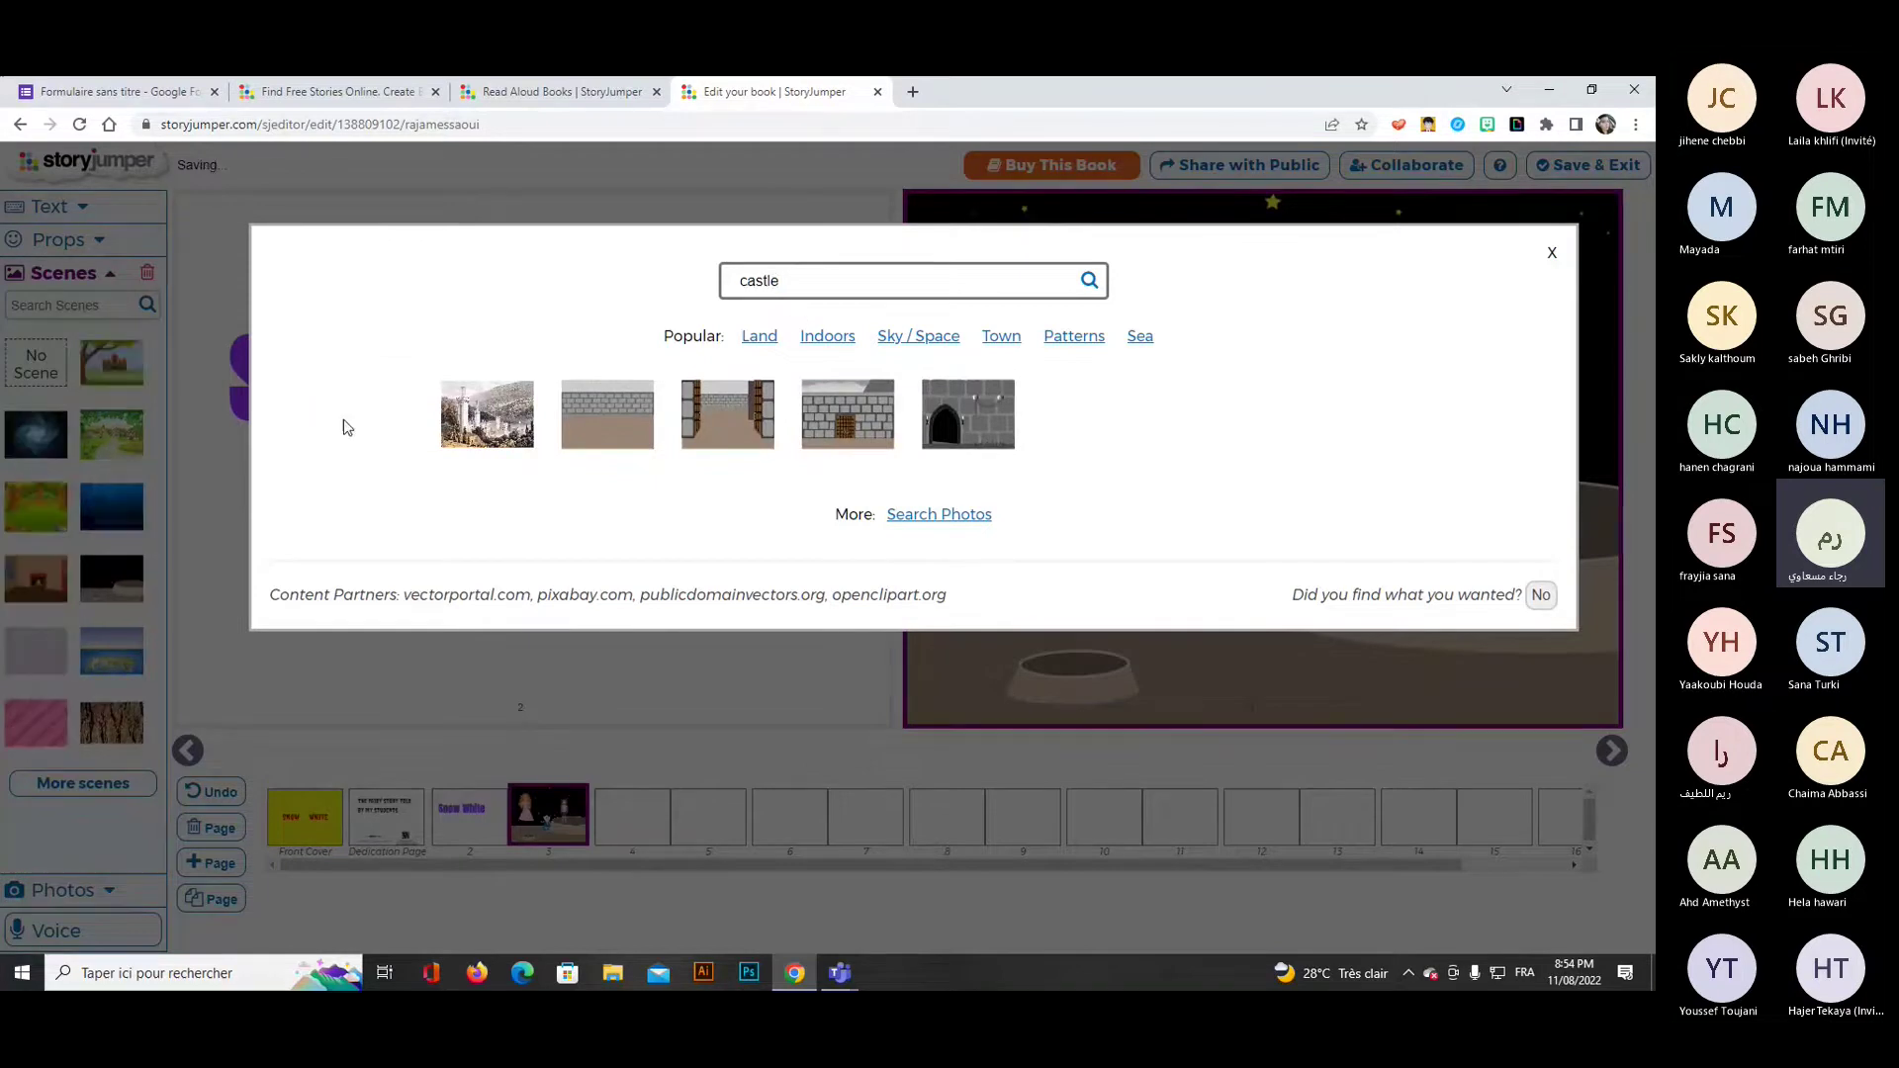
pyautogui.click(1553, 259)
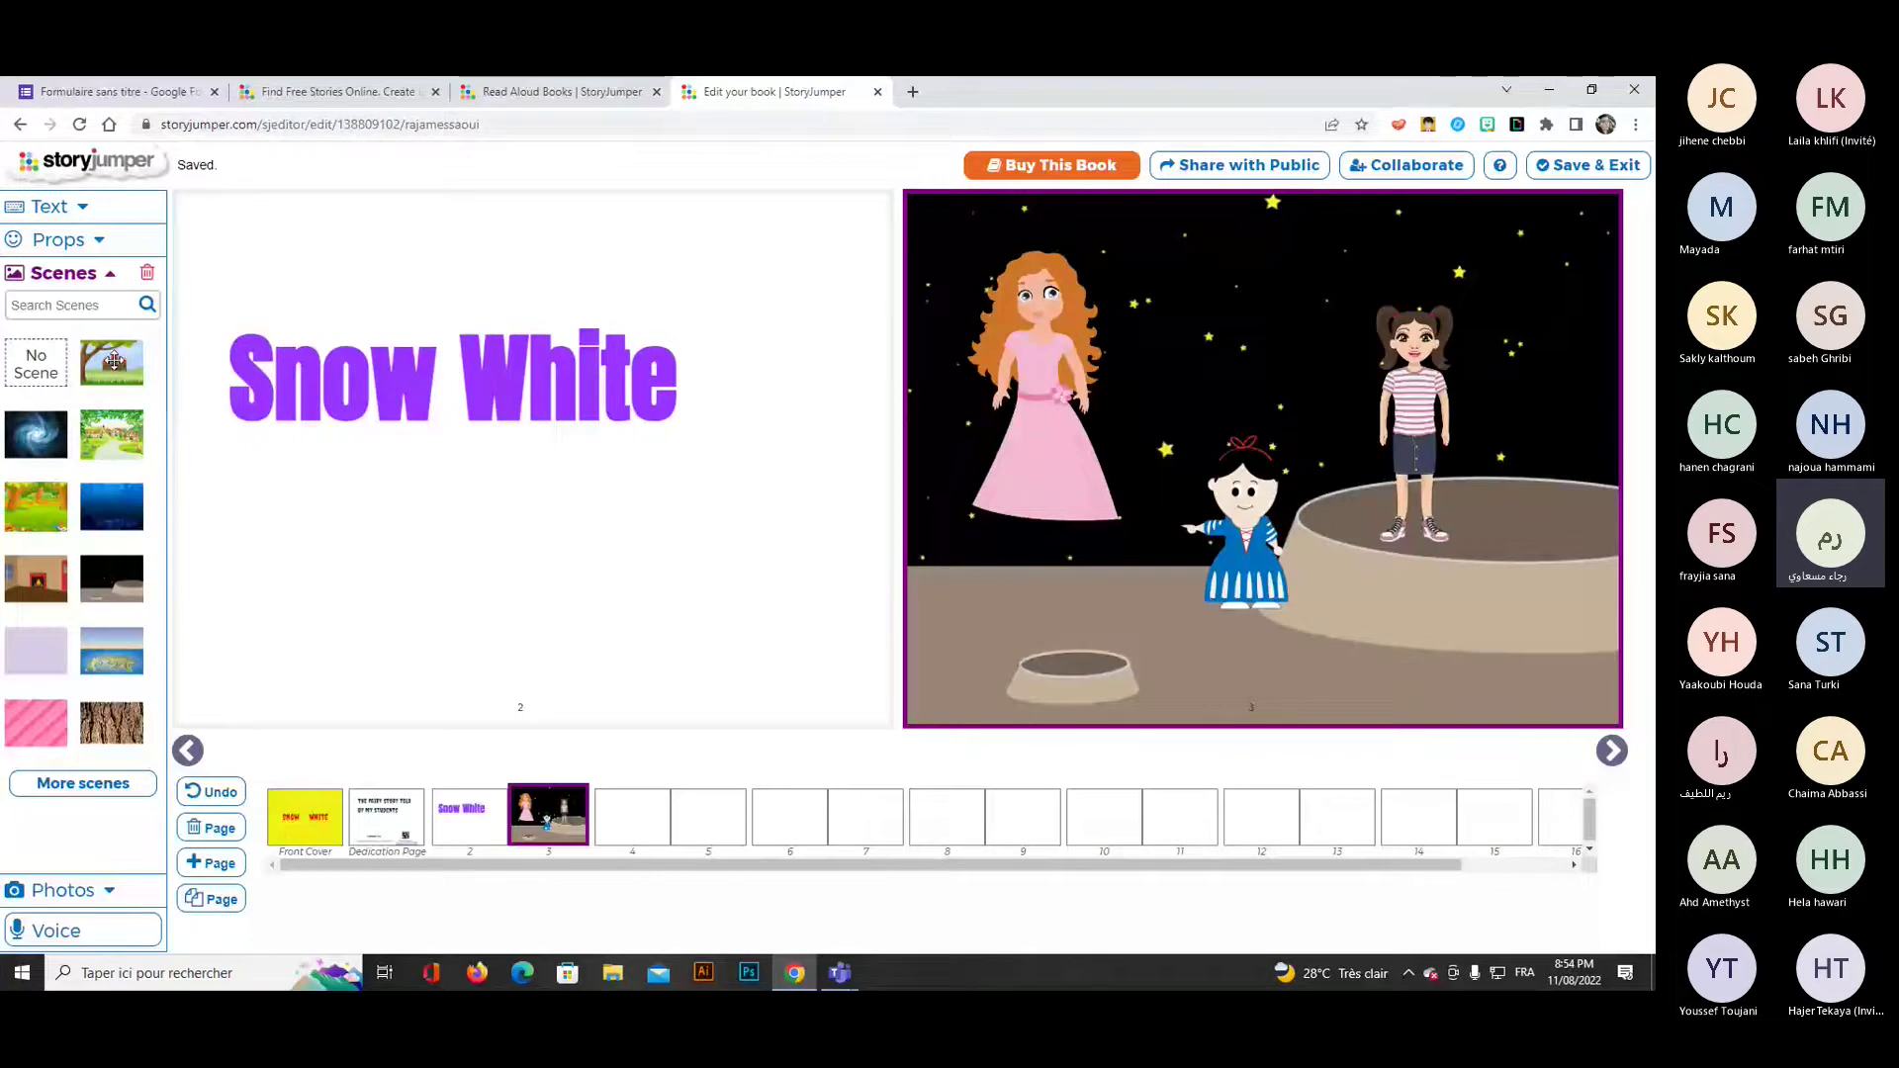
pyautogui.click(114, 363)
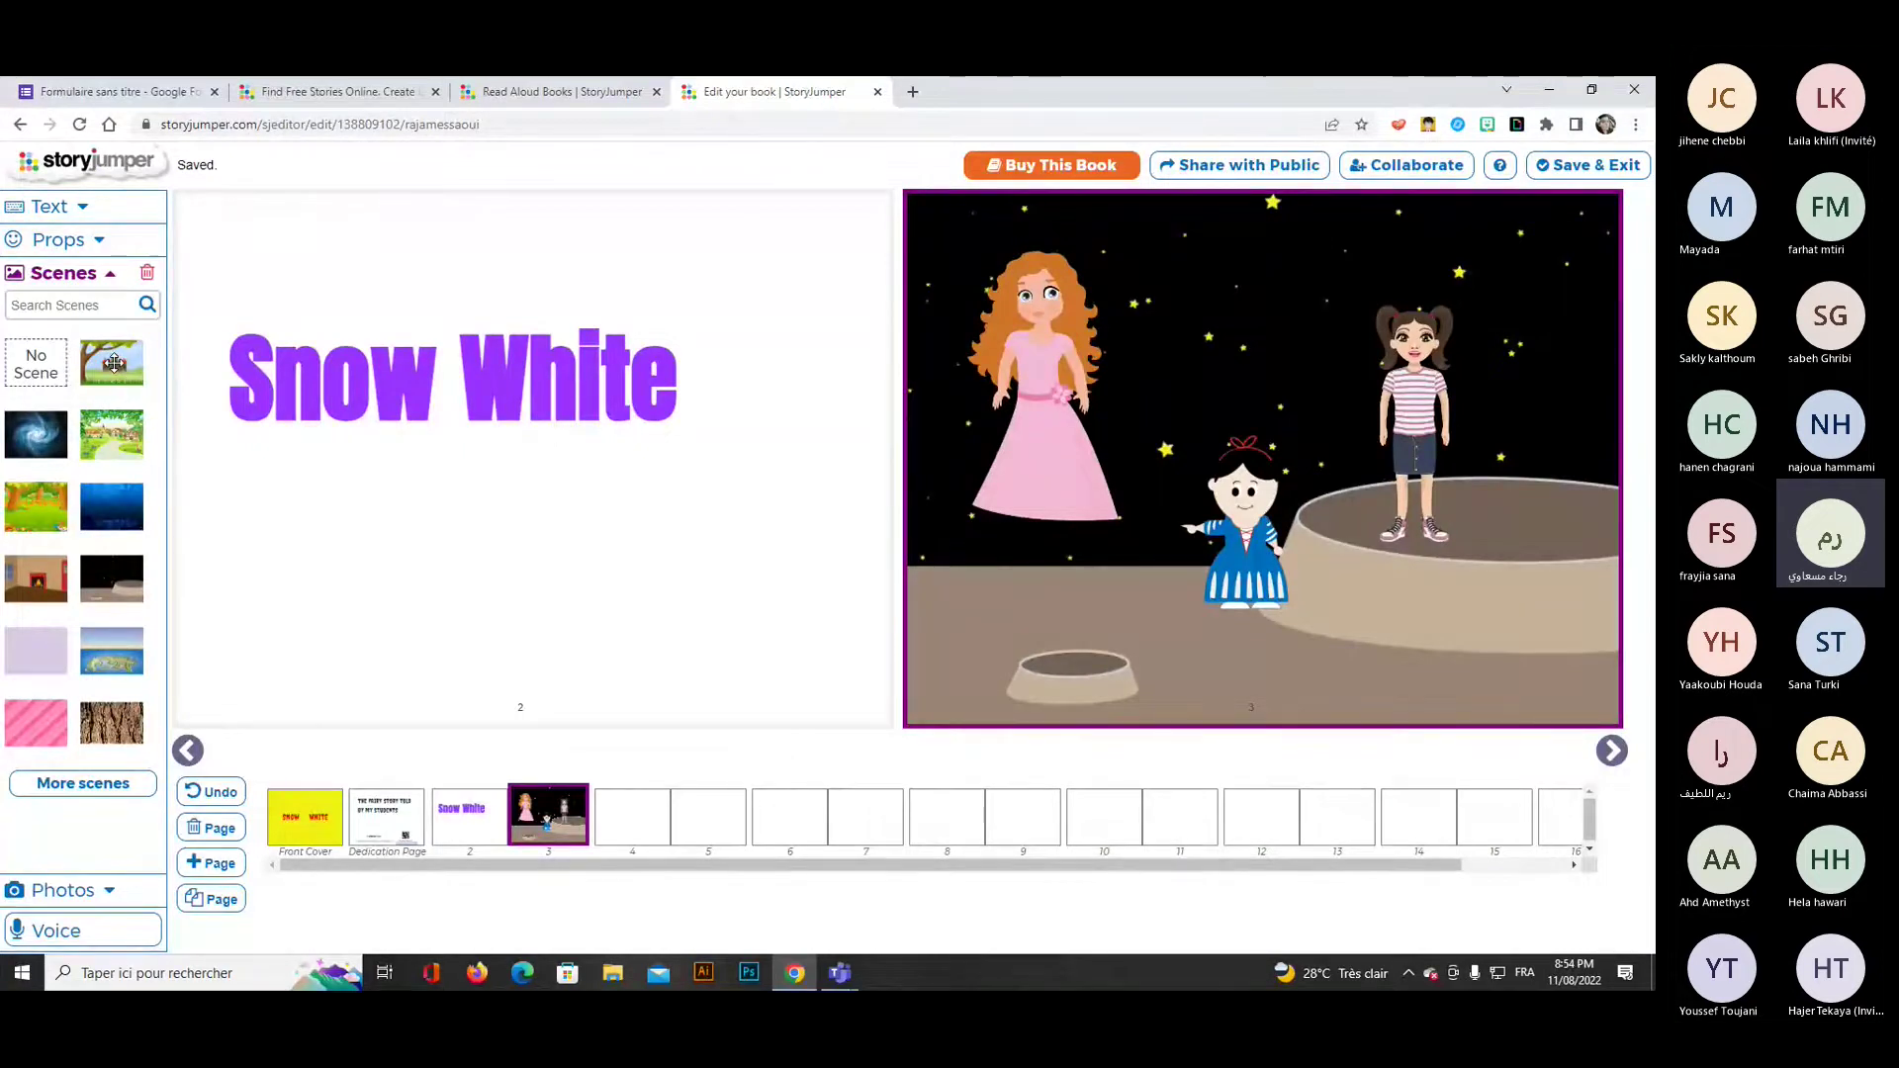
pyautogui.moveTo(114, 363); pyautogui.dragTo(866, 376)
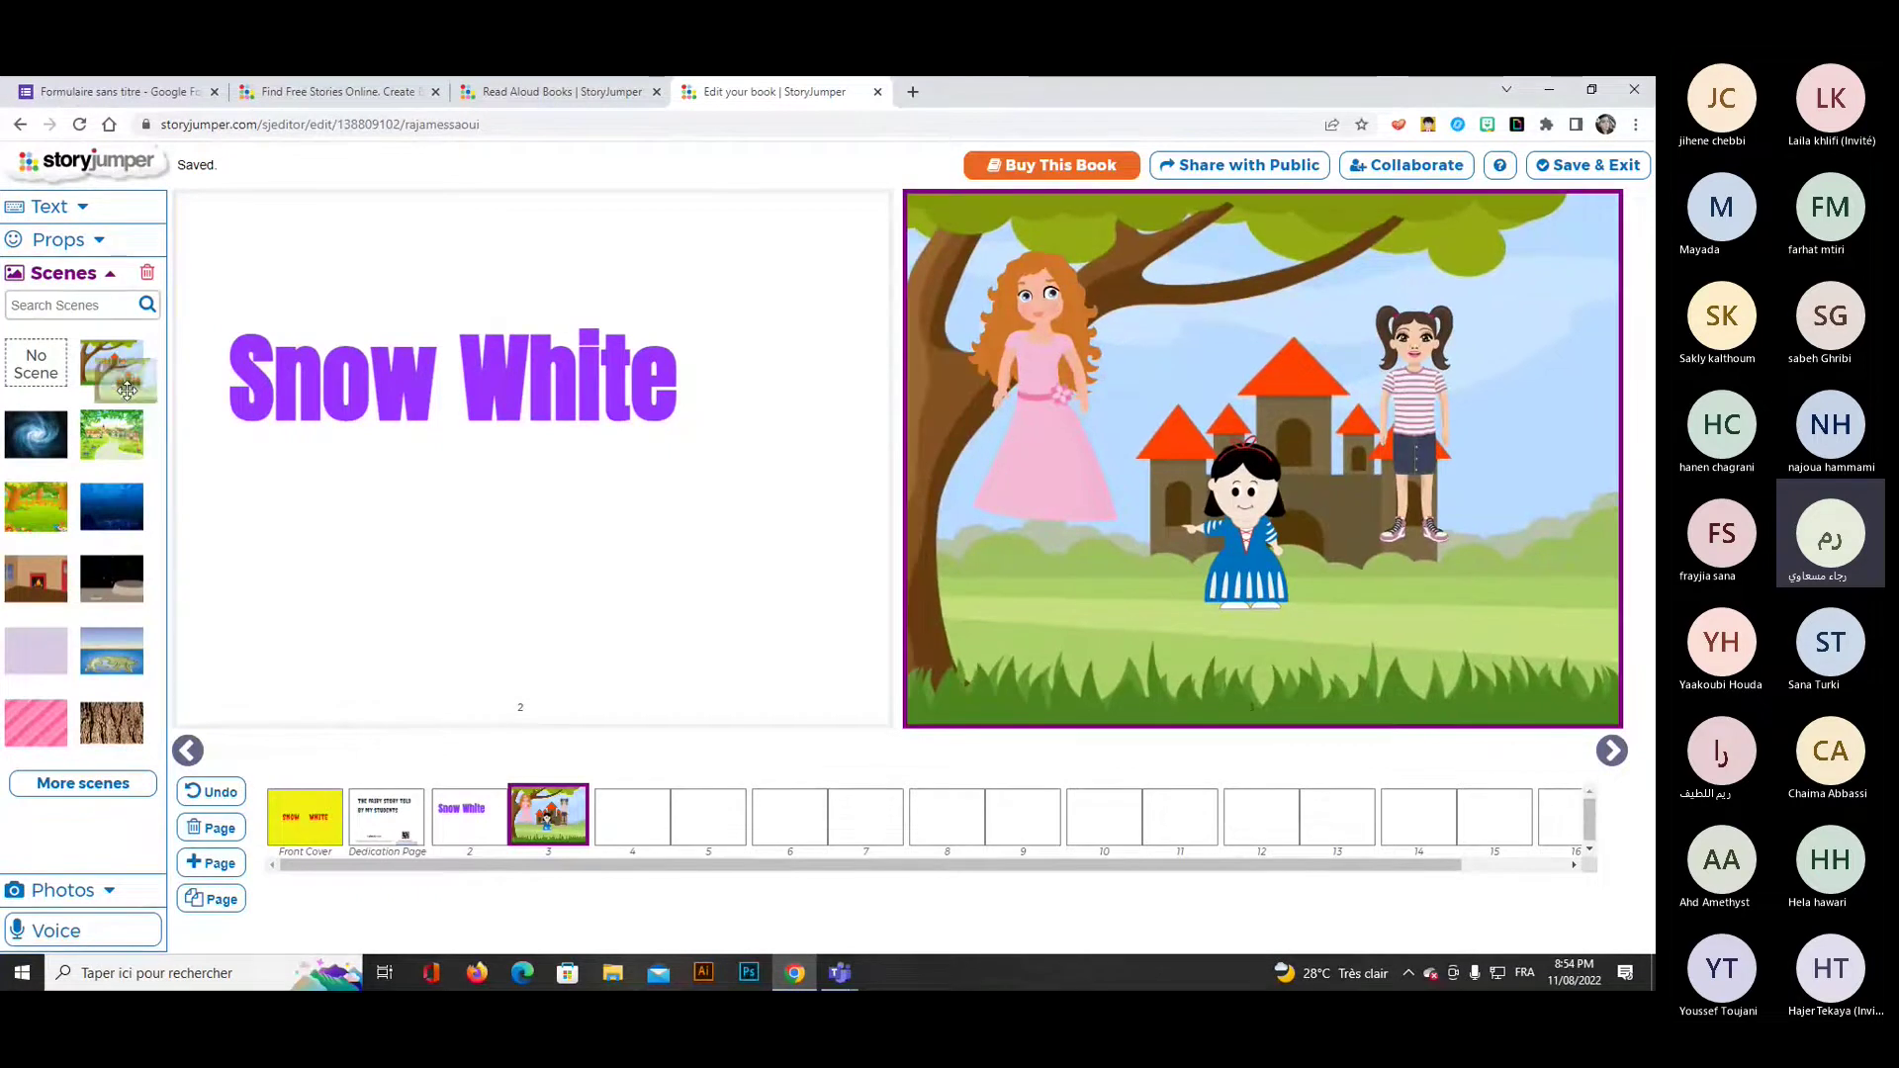
# Admit the waiting guest from the Teams meeting lobby, then minimize Teams.
pyautogui.moveTo(839, 973)
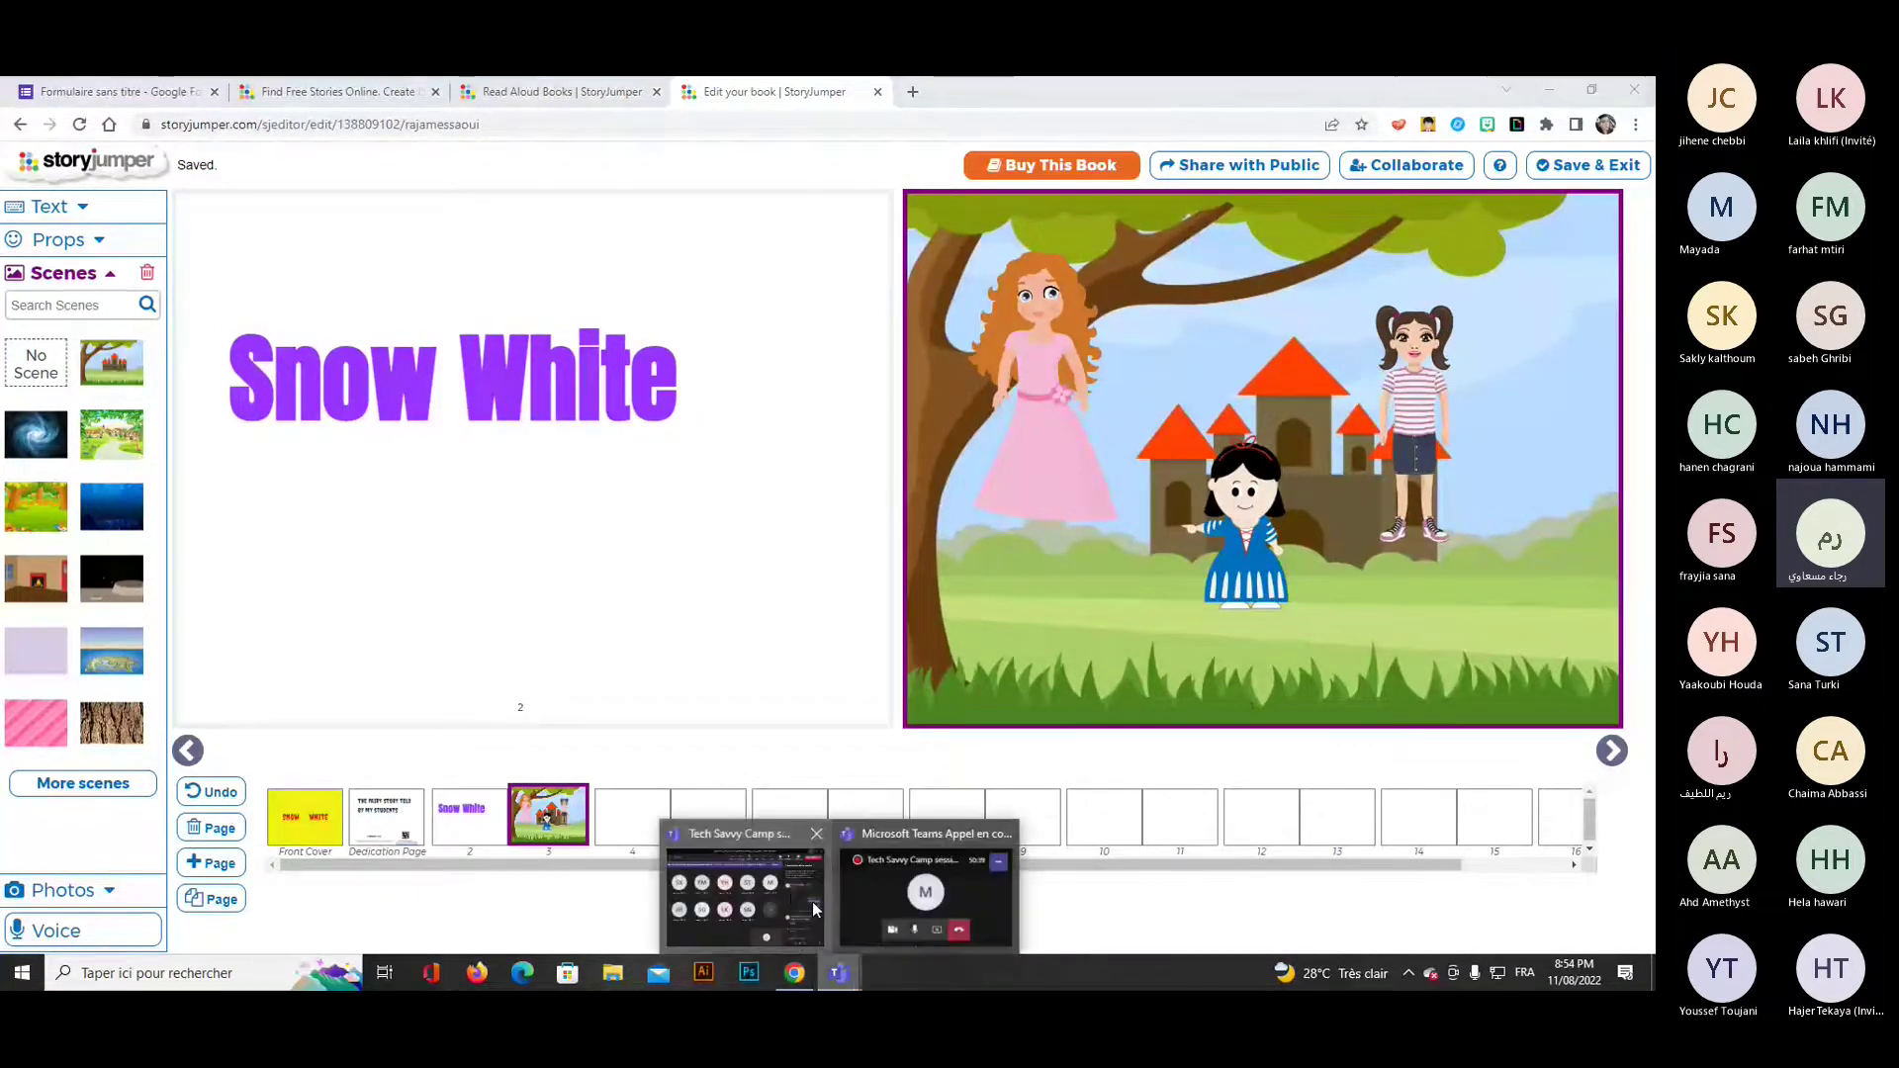
pyautogui.click(791, 888)
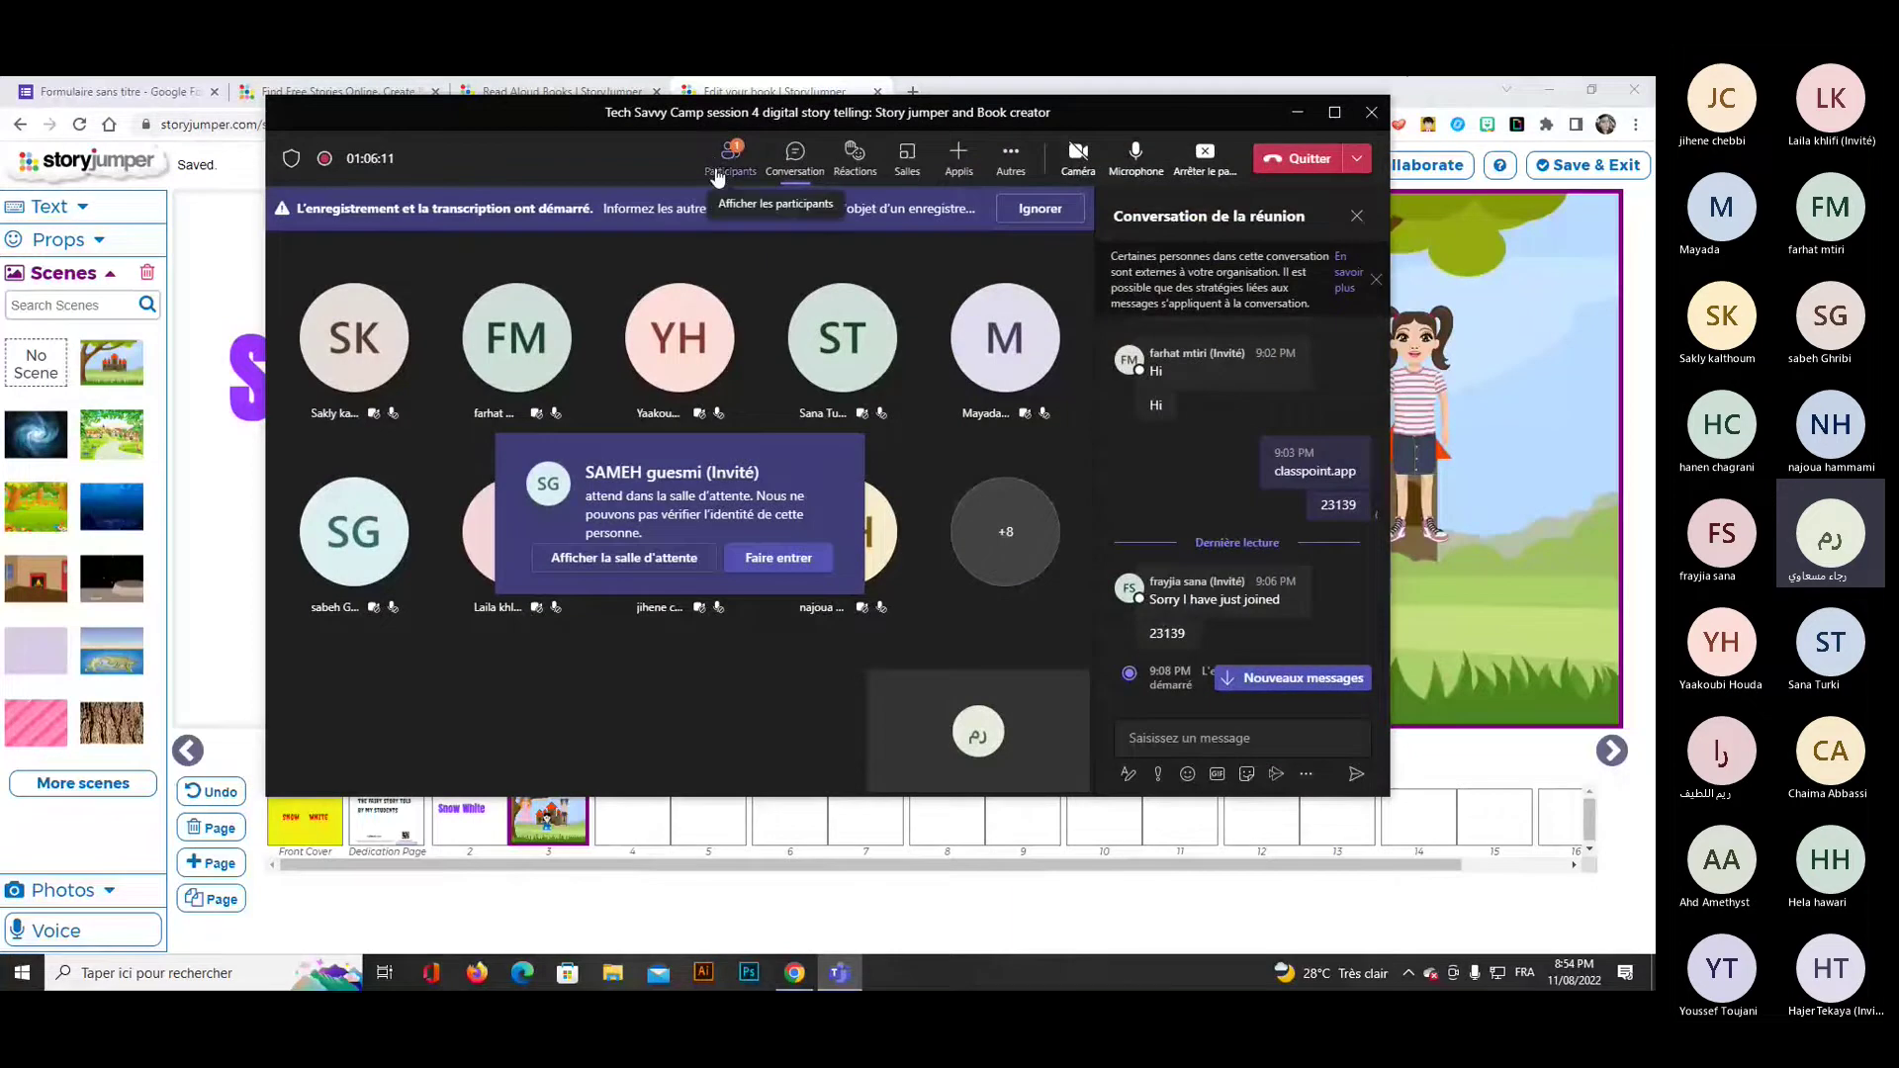
pyautogui.click(730, 160)
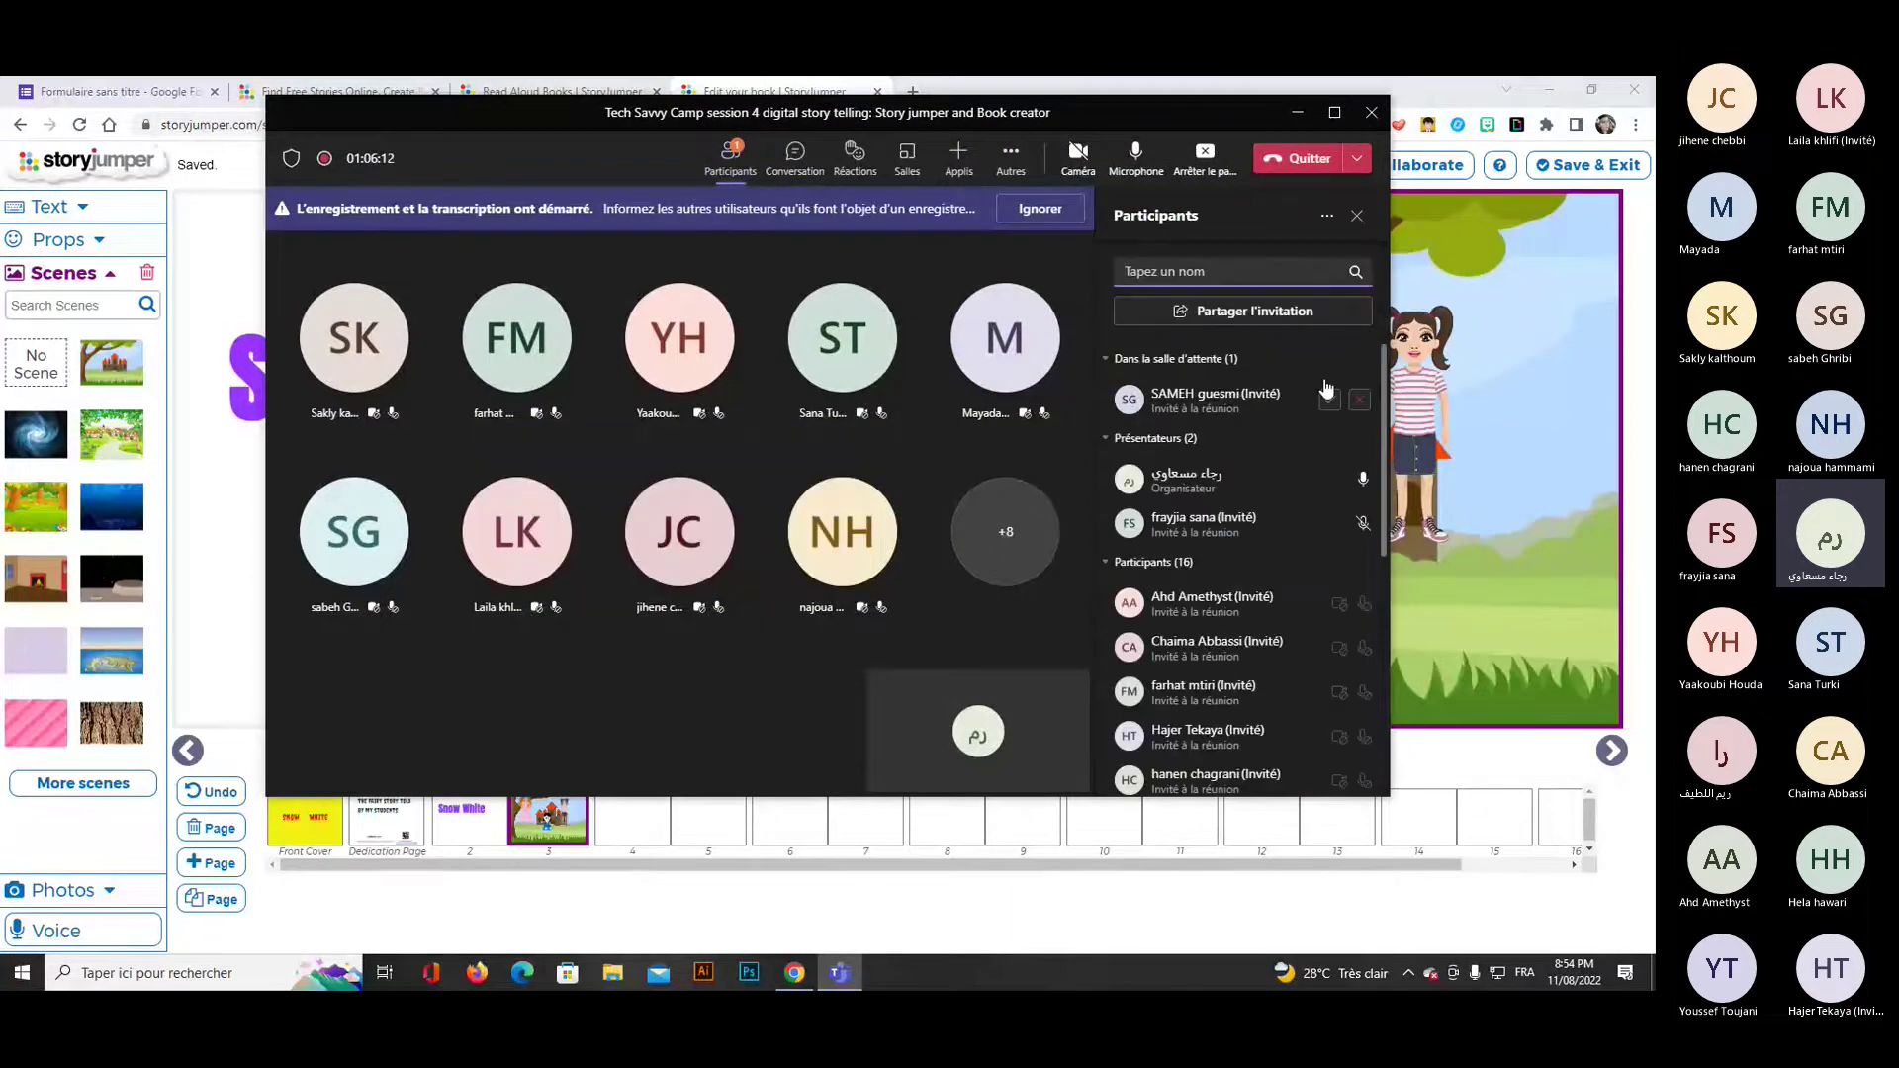
pyautogui.click(1330, 399)
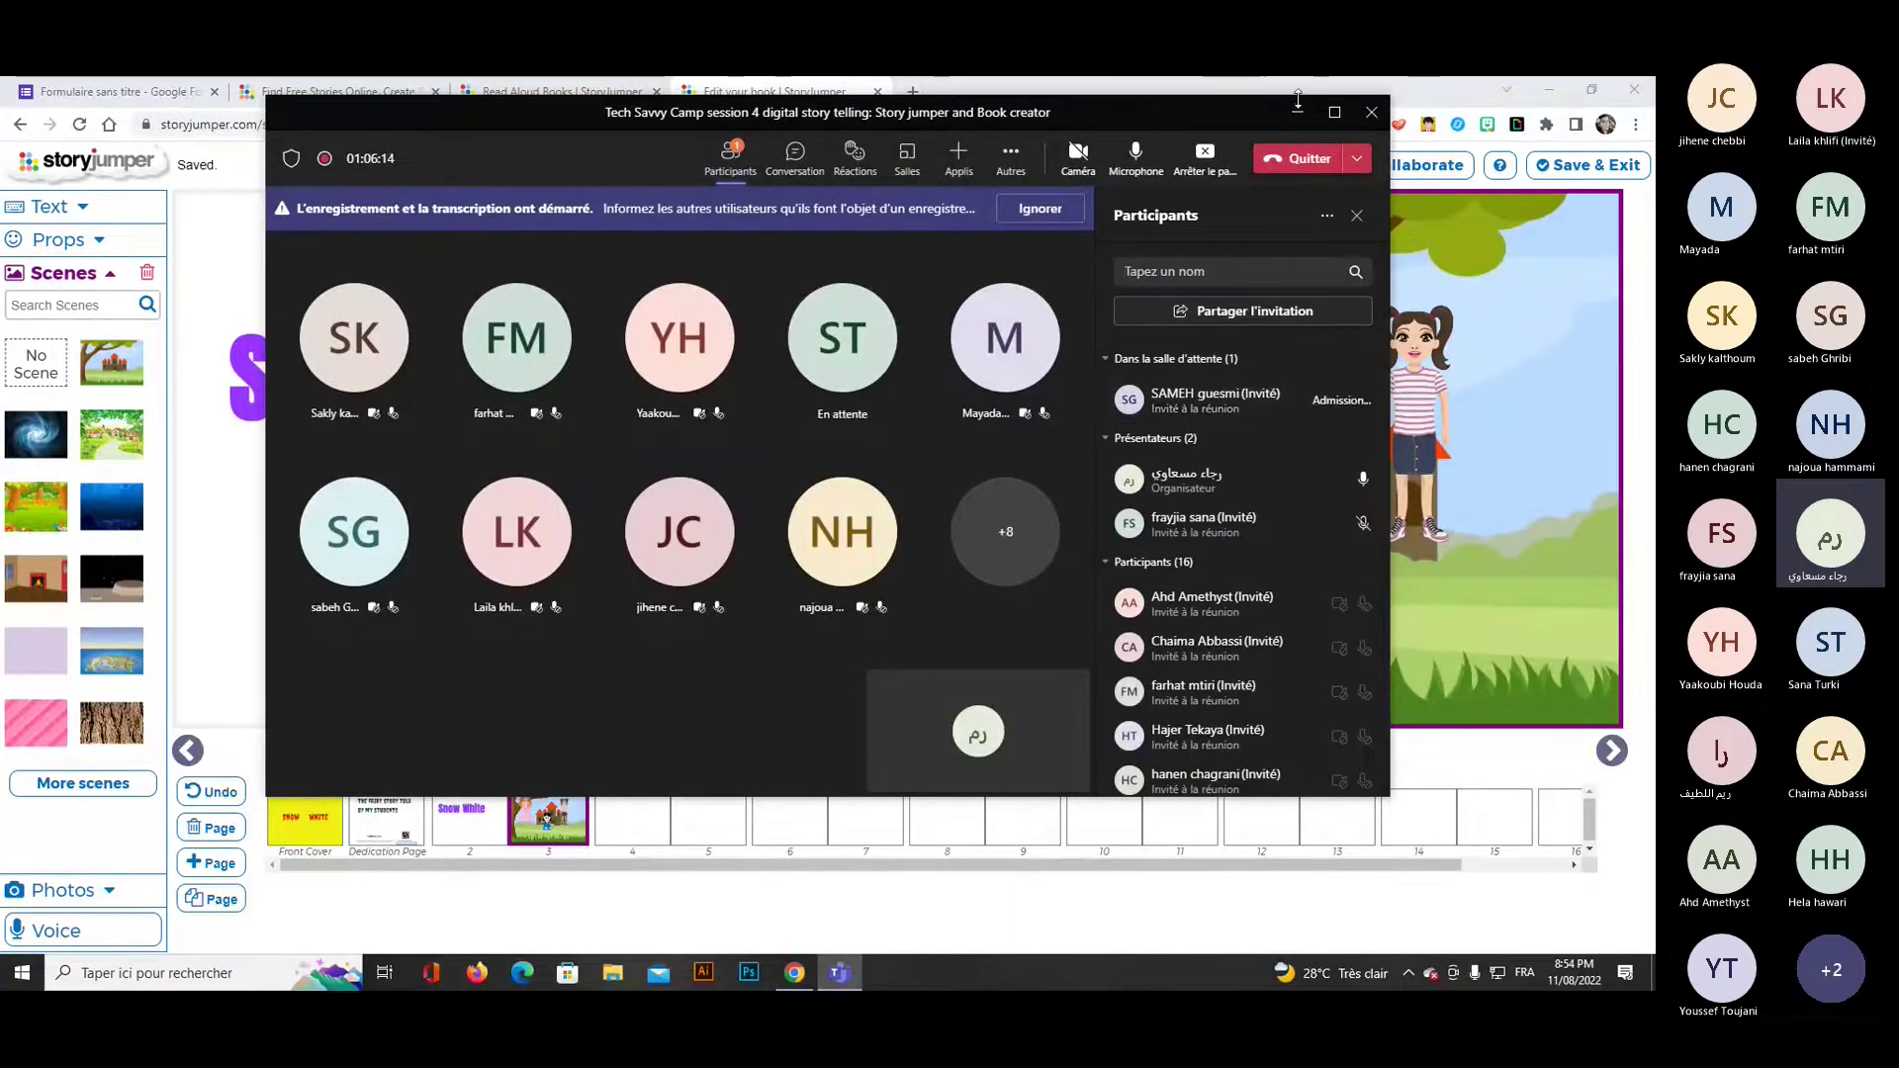
pyautogui.click(1297, 112)
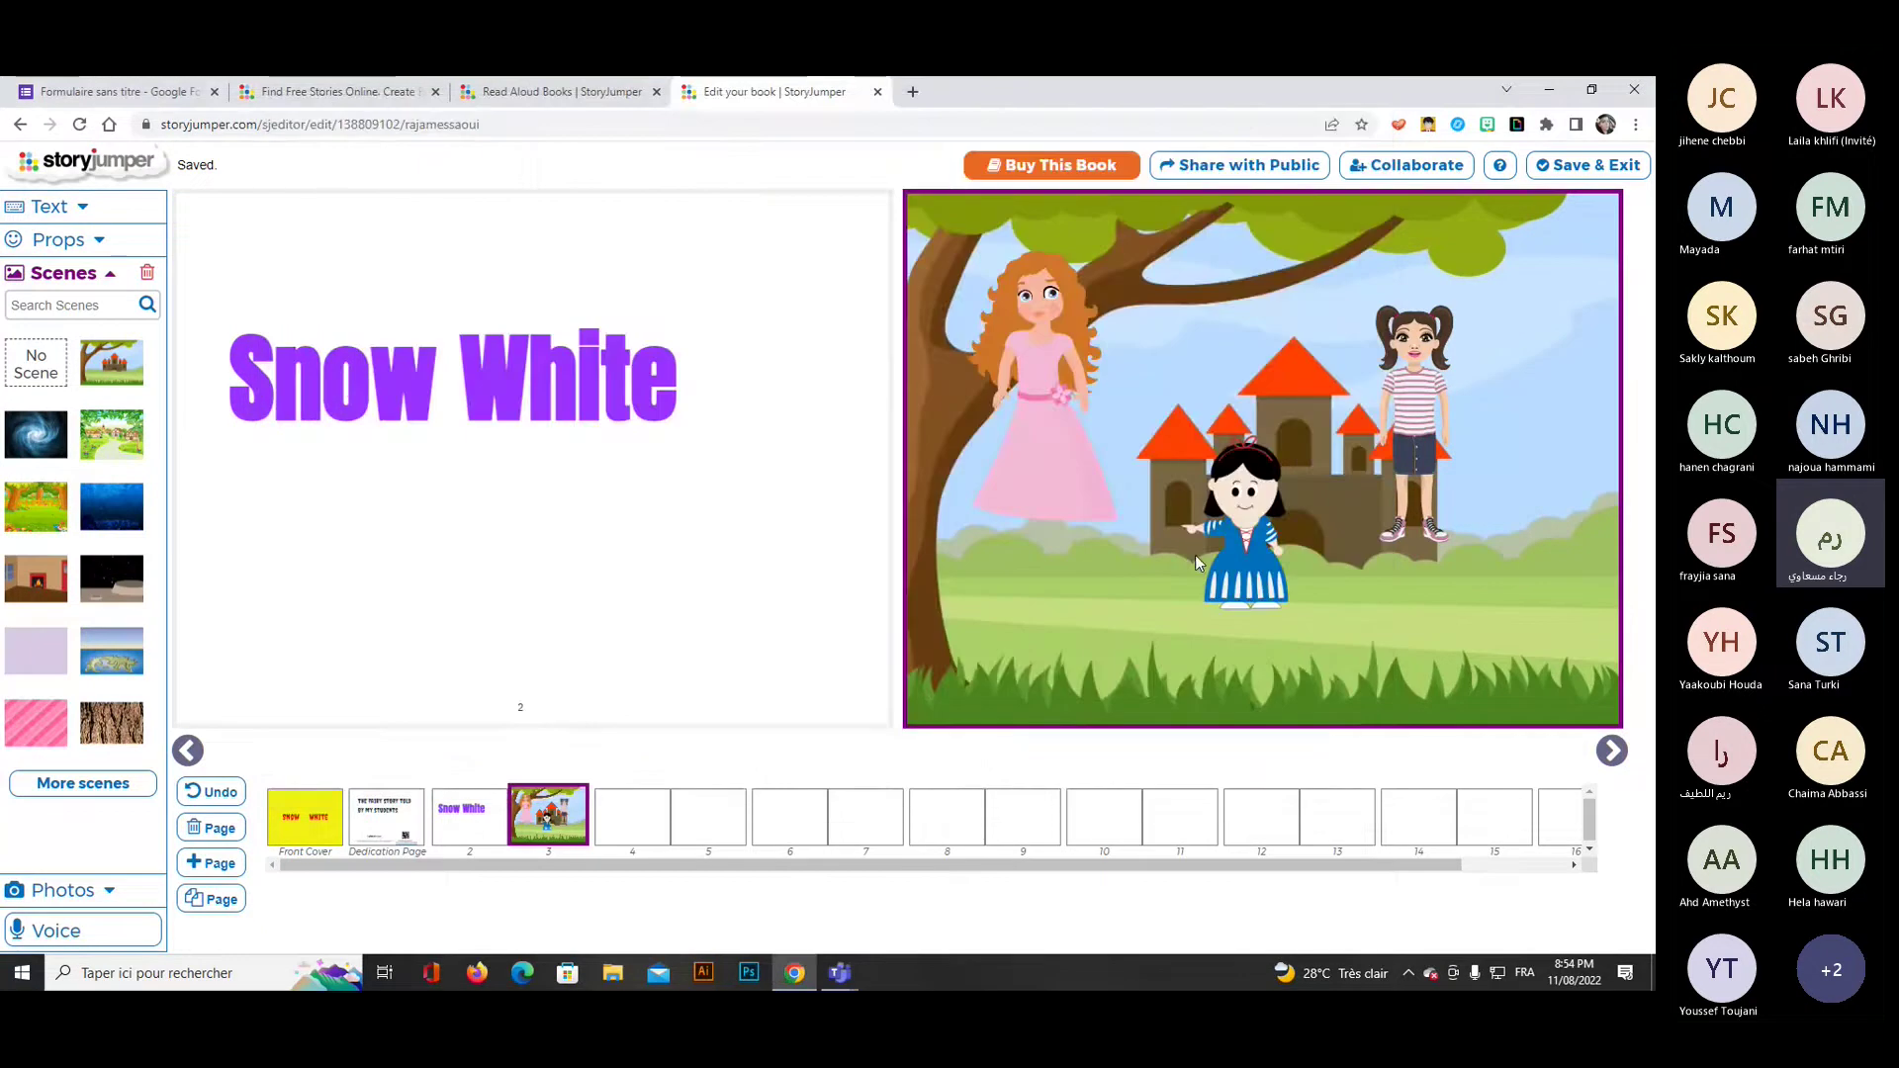
# Rearrange Snow White, the pink princess and the pigtailed girl, then open the Photos library.
pyautogui.moveTo(1231, 525); pyautogui.dragTo(1262, 543)
pyautogui.moveTo(1057, 437); pyautogui.dragTo(1057, 475)
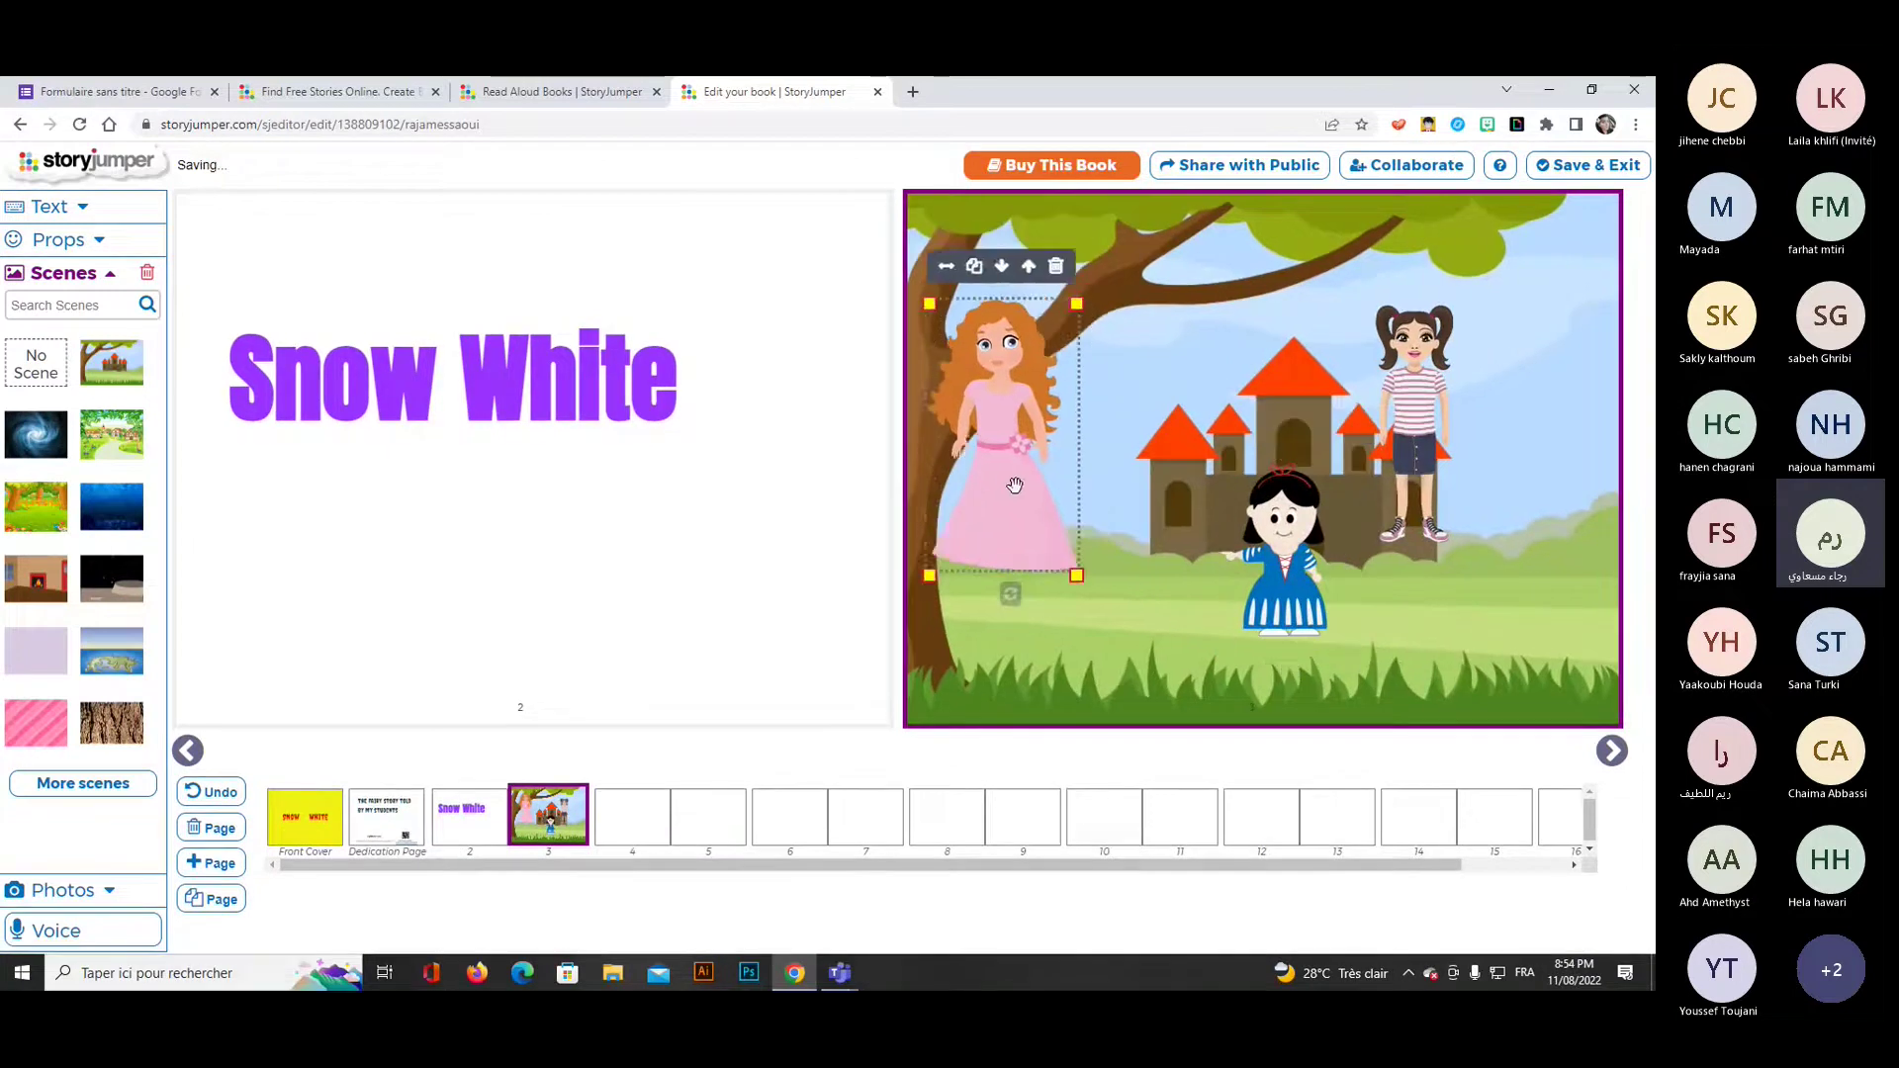
pyautogui.moveTo(1425, 430); pyautogui.dragTo(1494, 485)
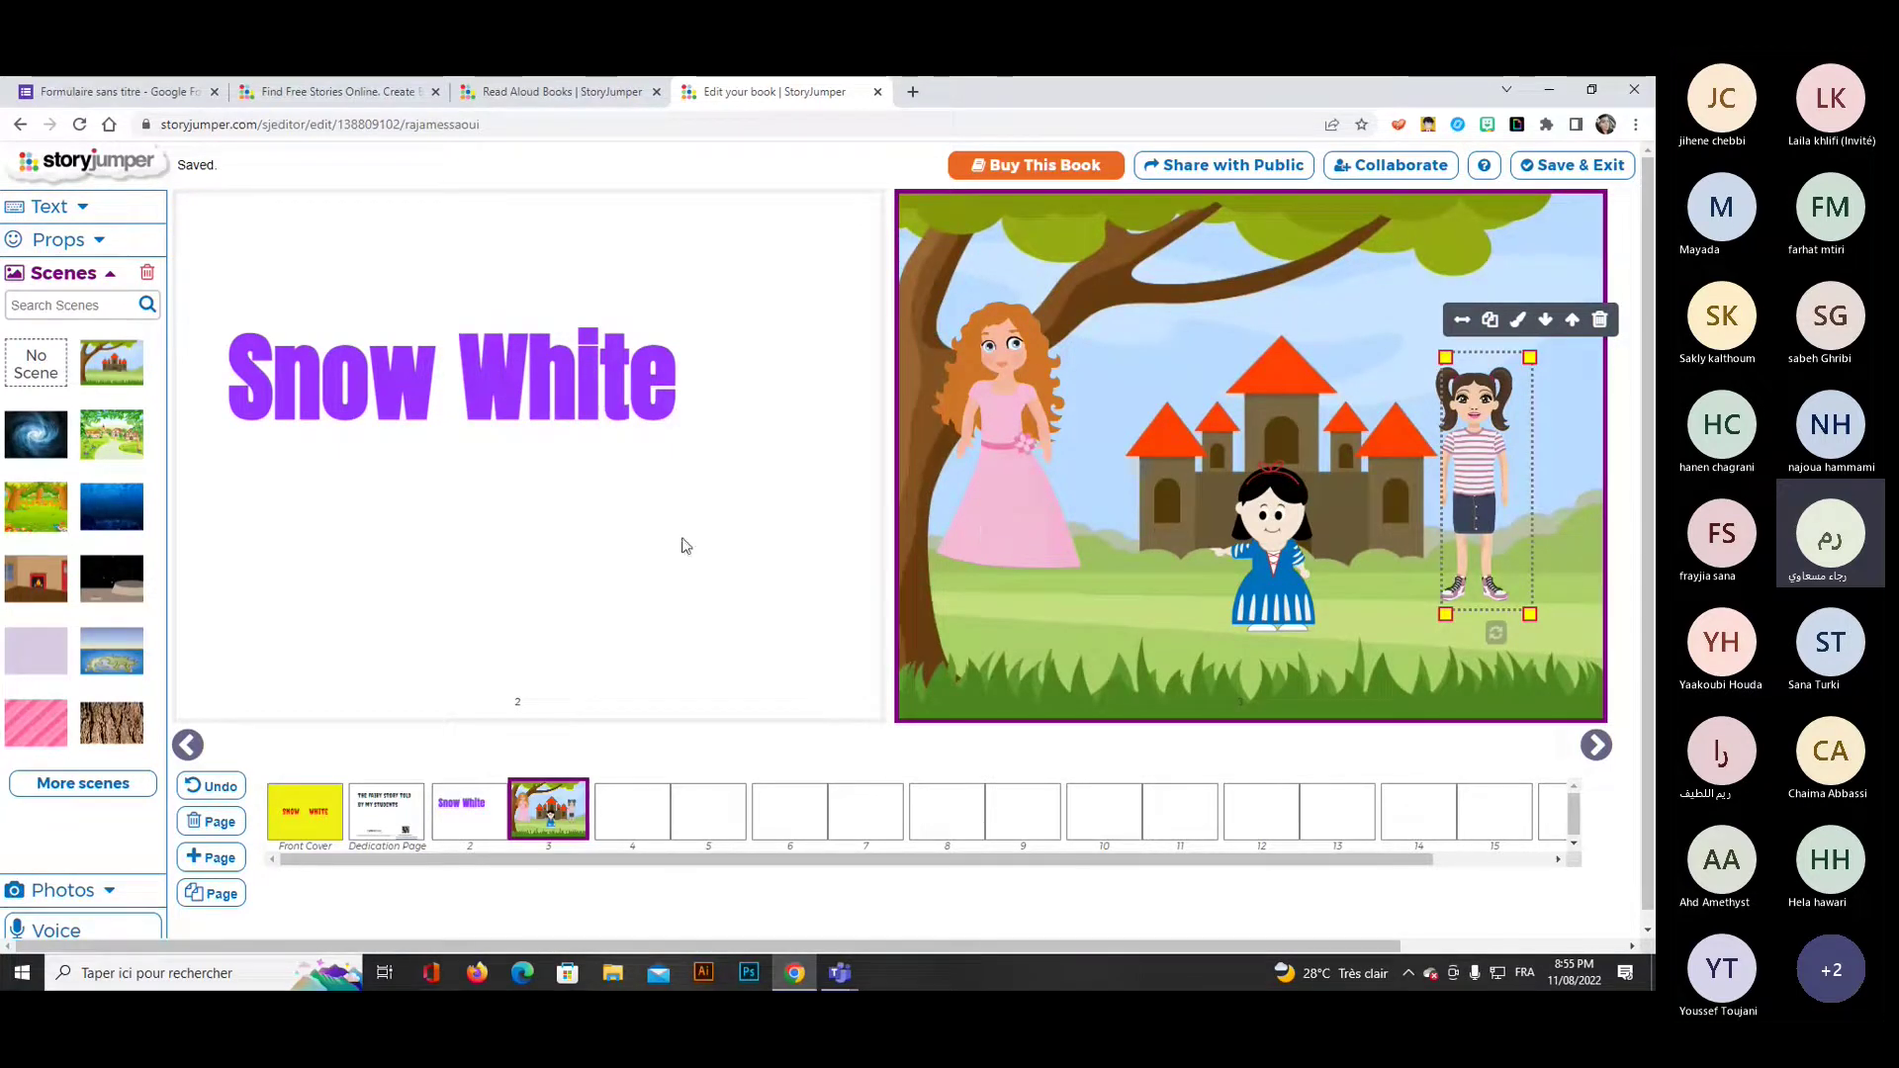
pyautogui.click(60, 281)
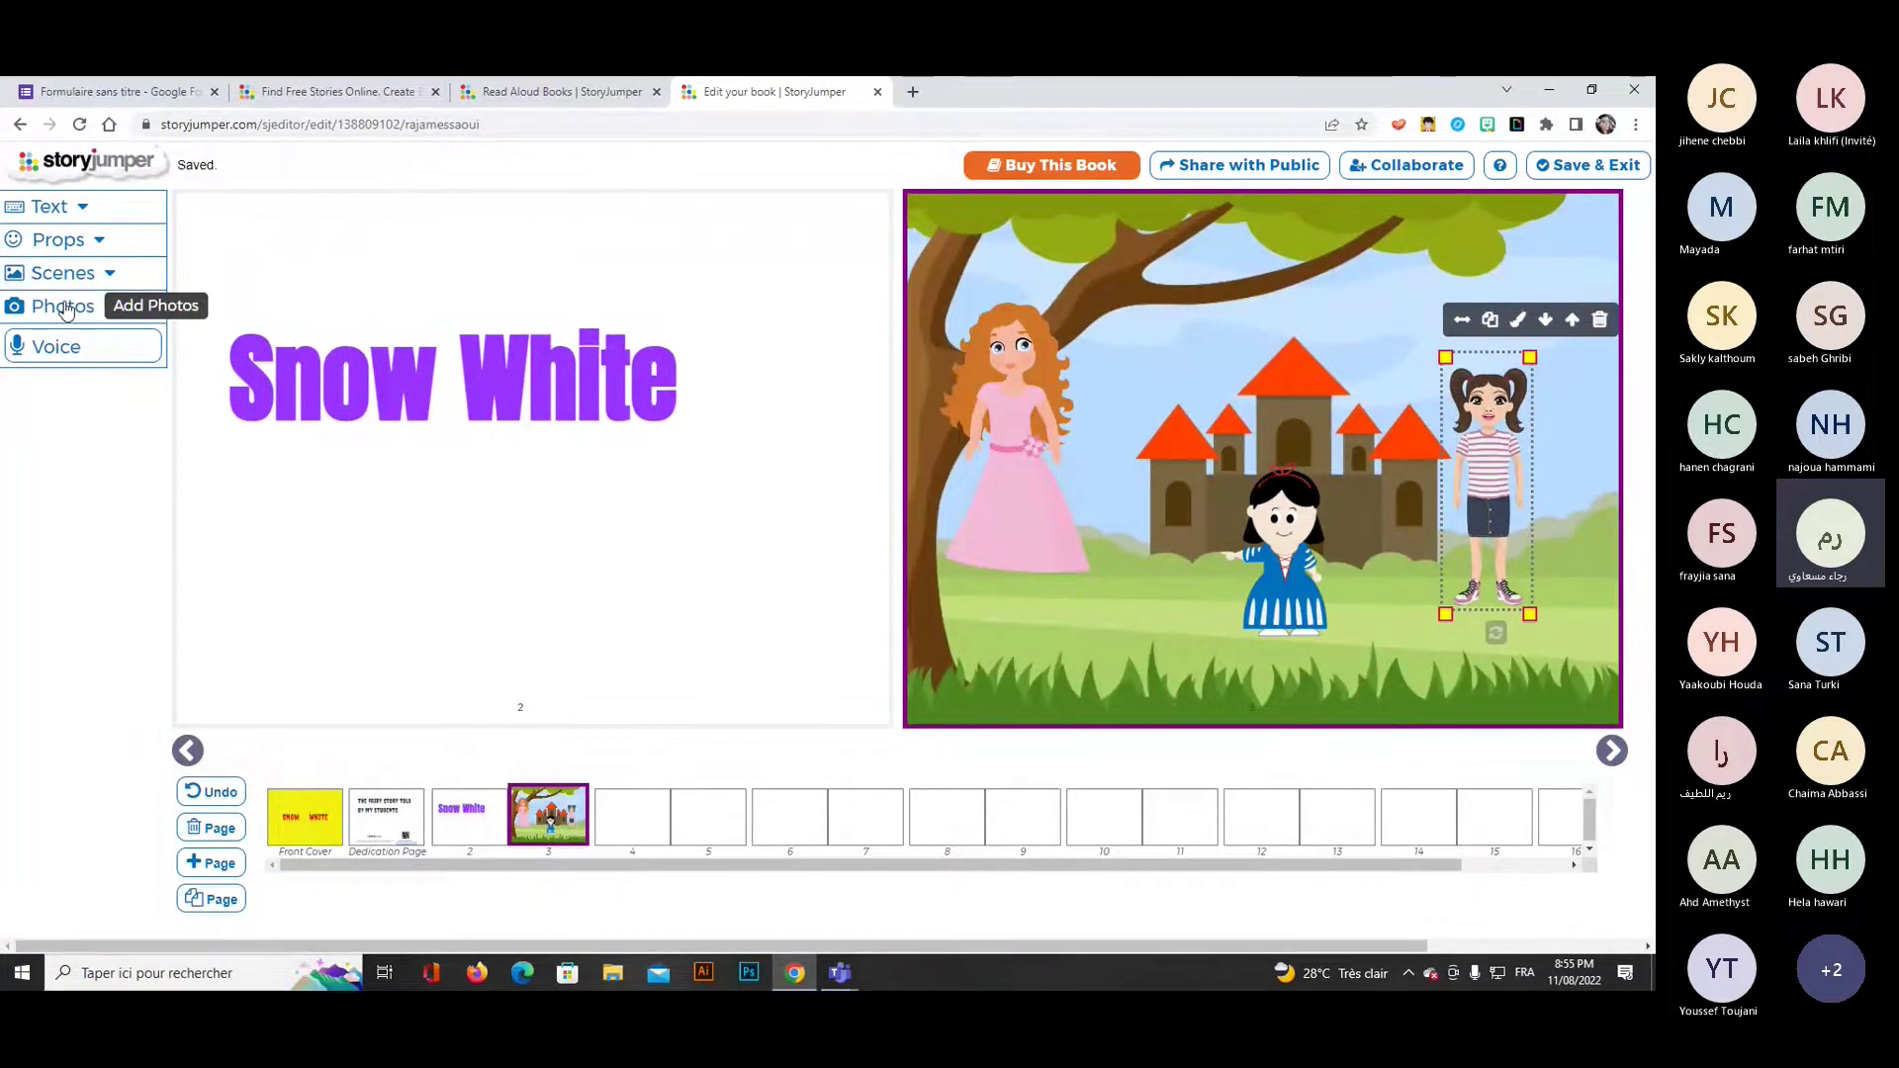
pyautogui.click(64, 307)
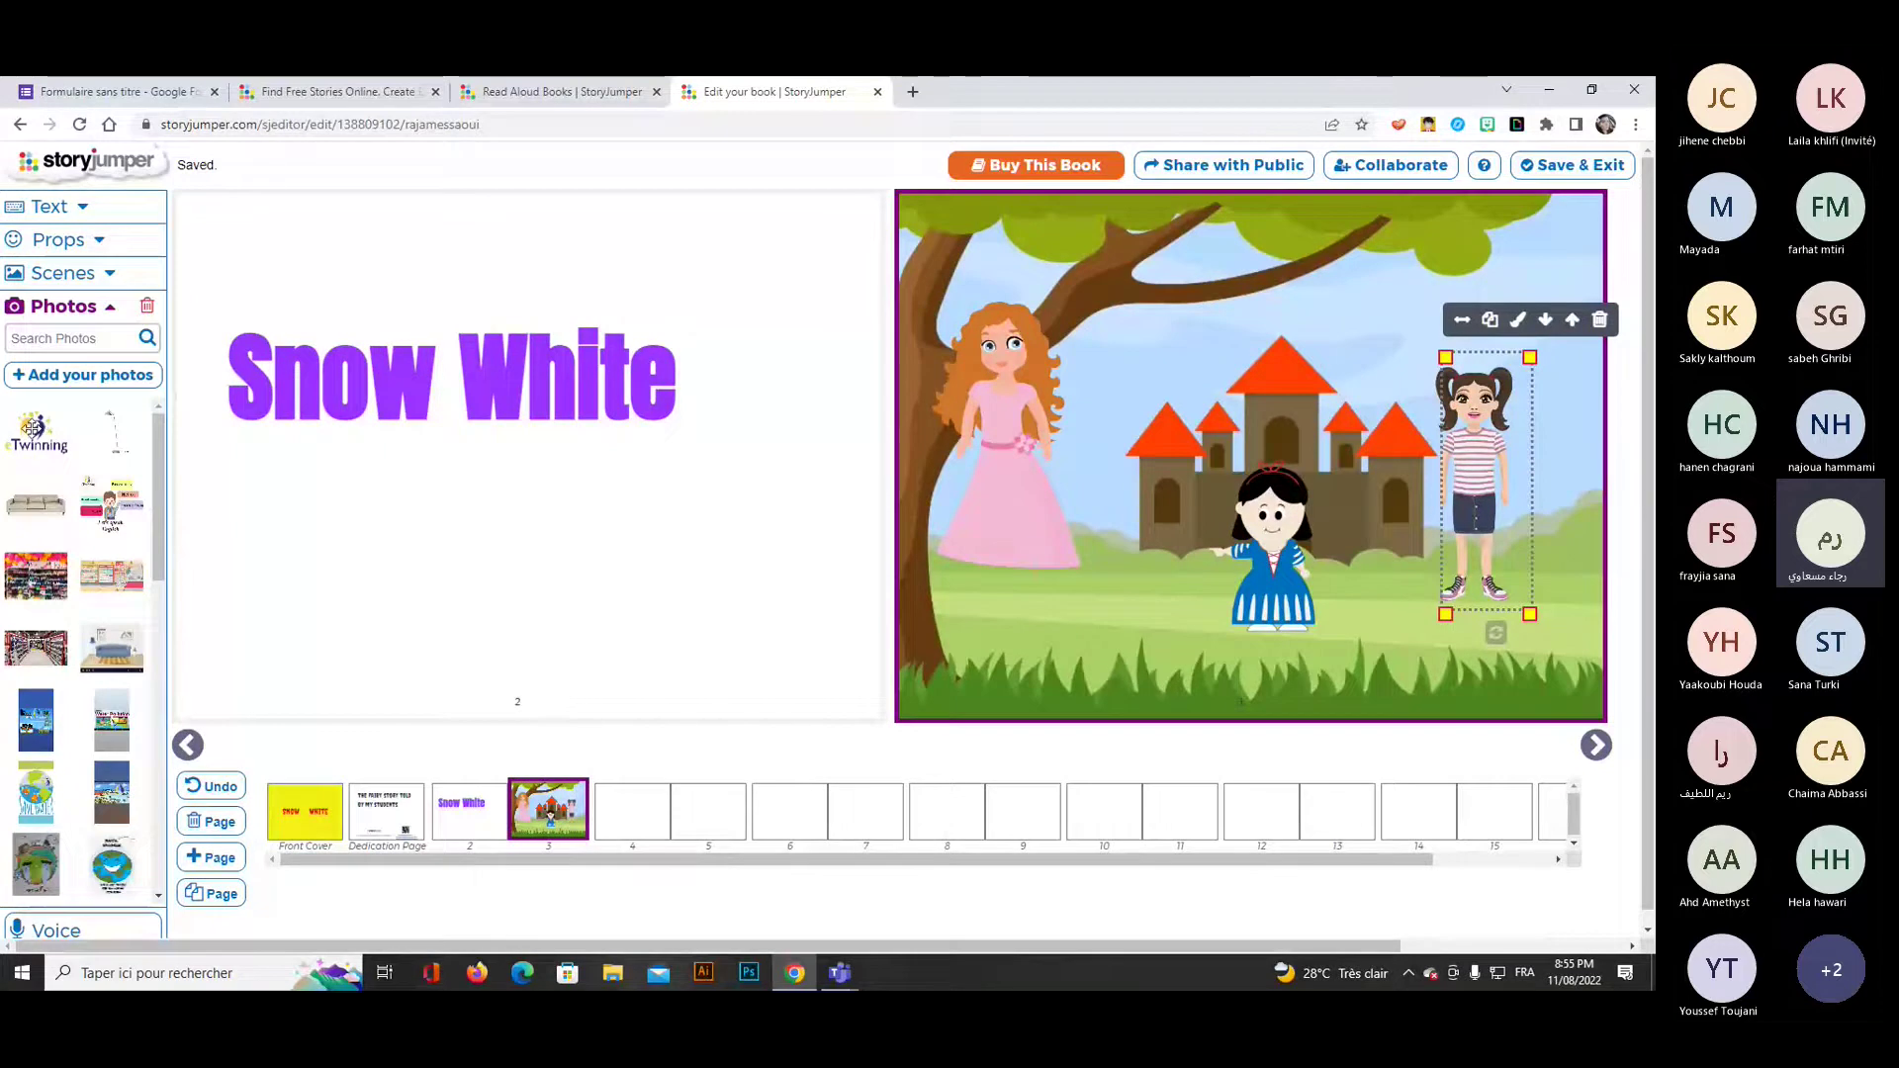
pyautogui.scroll(-1, 74, 569)
# Upload cindrella.jpg as a prop and keep its rectangular crop.
pyautogui.scroll(-10, 74, 569)
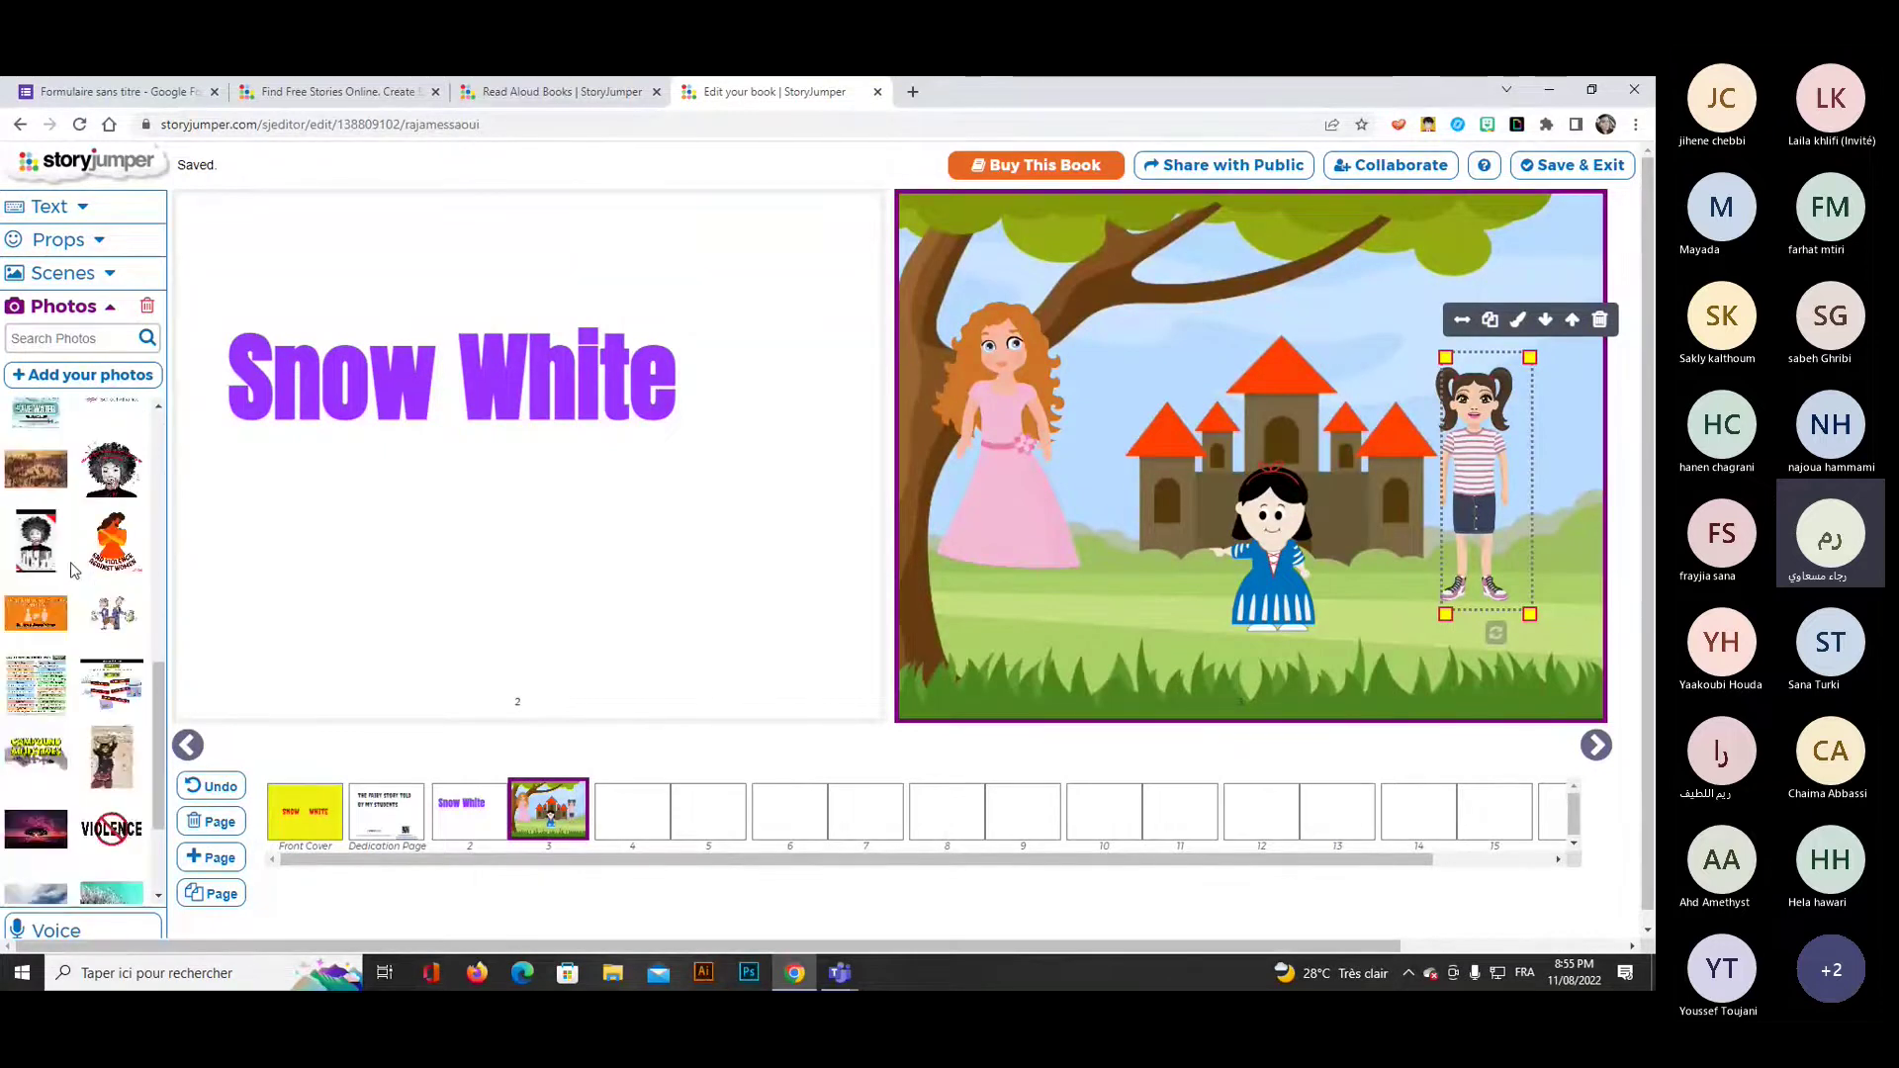
pyautogui.scroll(2, 74, 571)
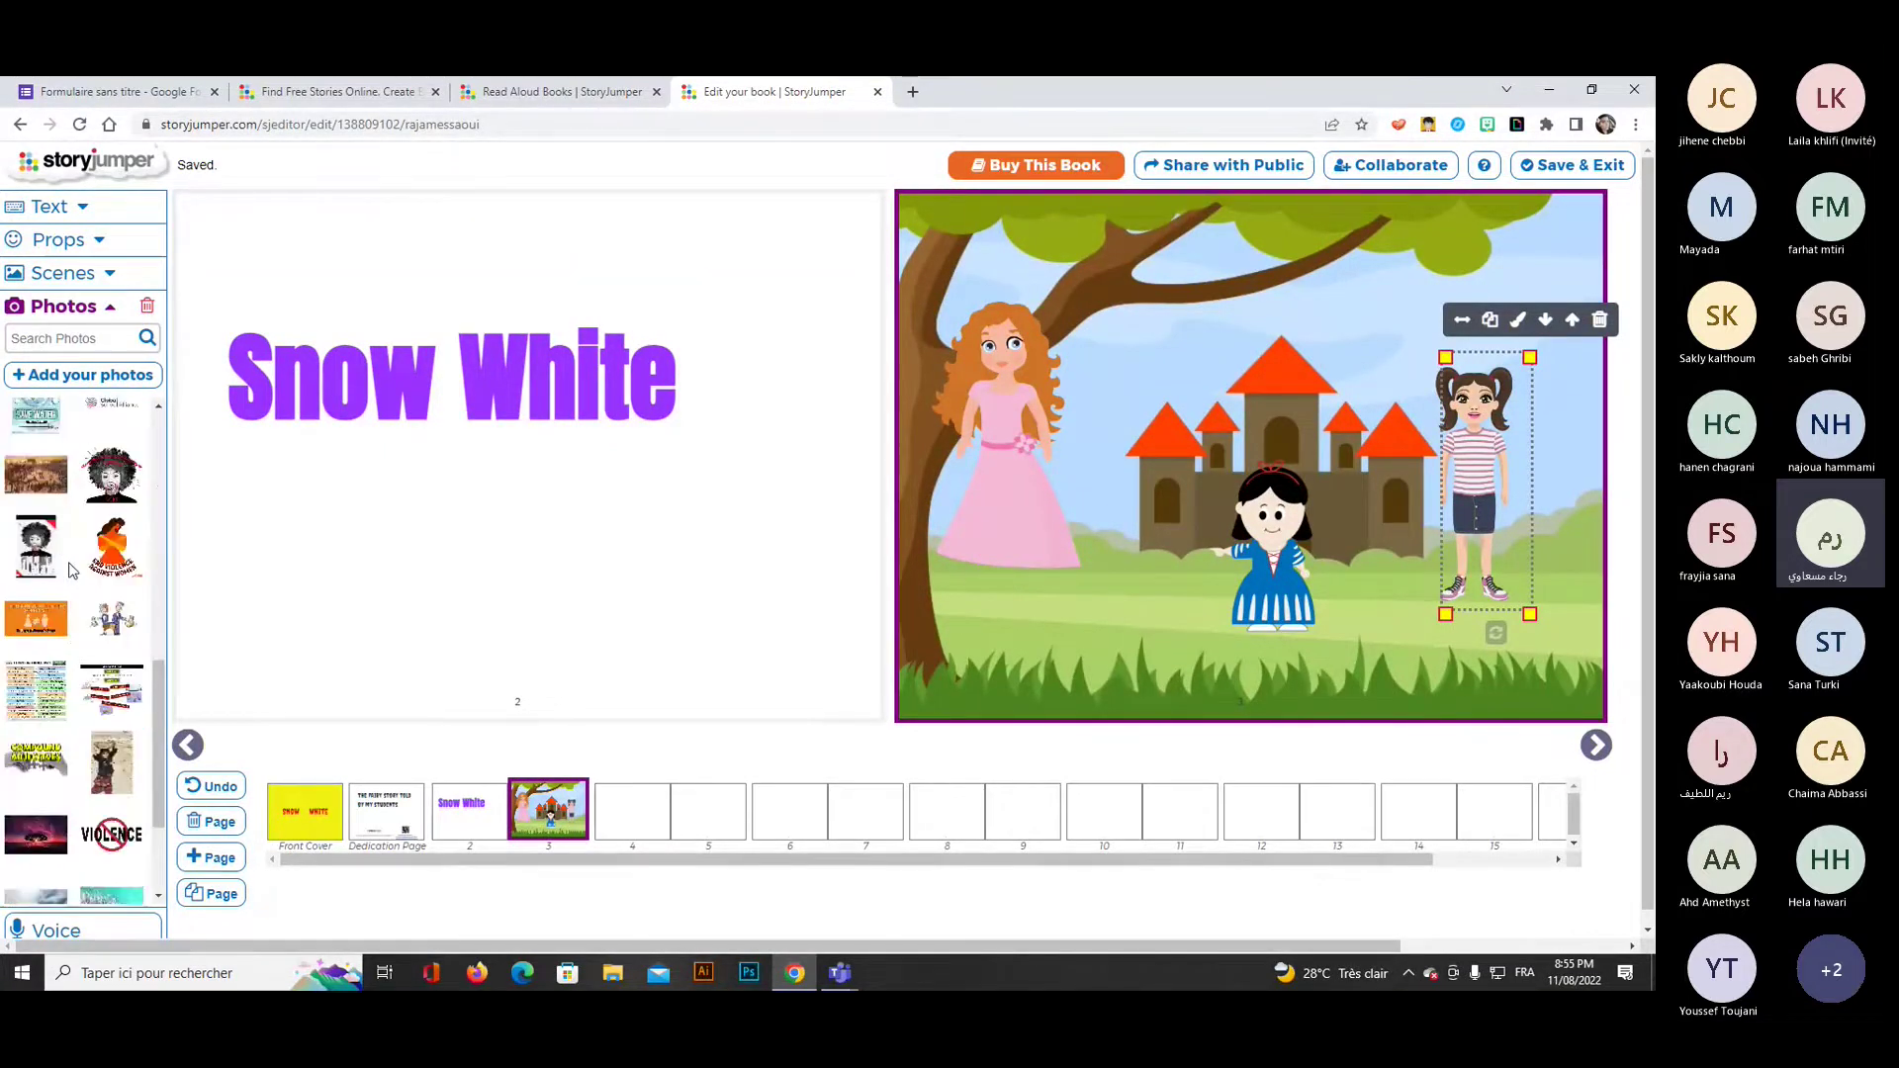
pyautogui.scroll(5, 71, 571)
pyautogui.click(83, 375)
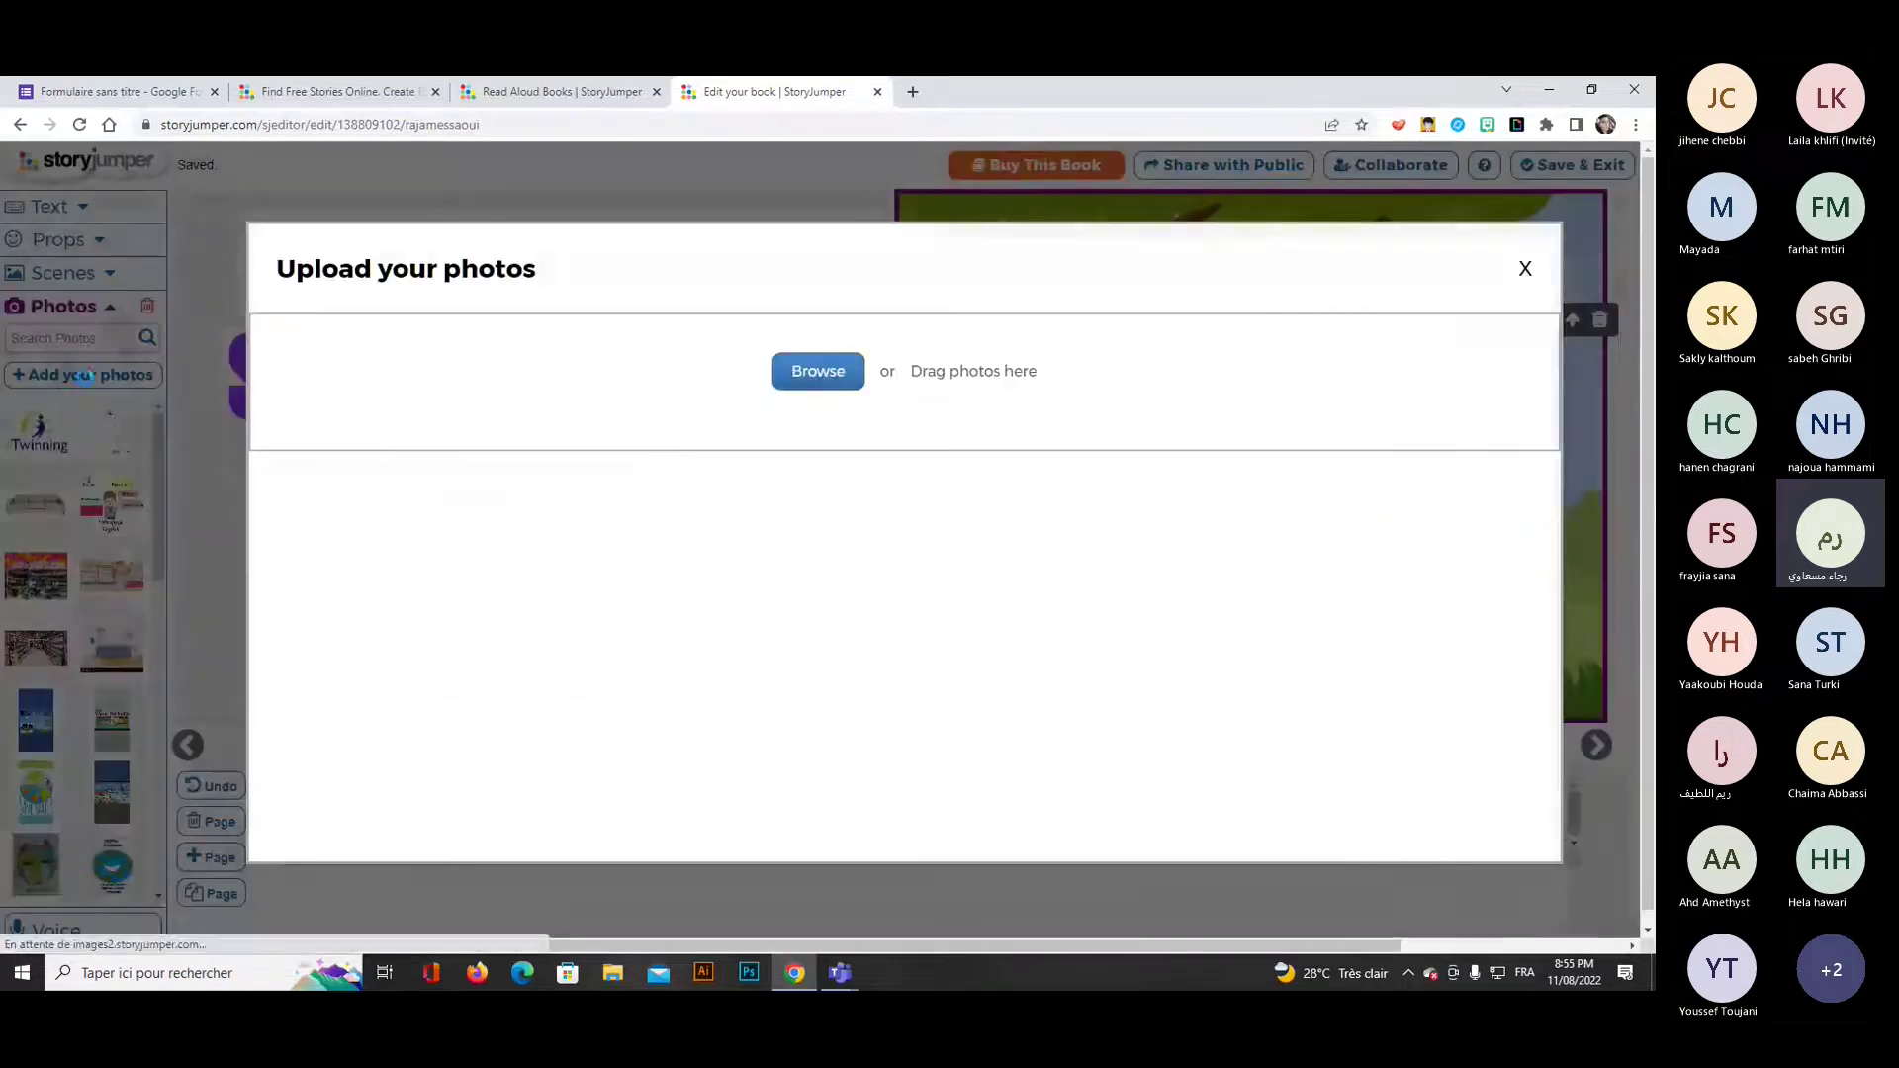
pyautogui.click(811, 373)
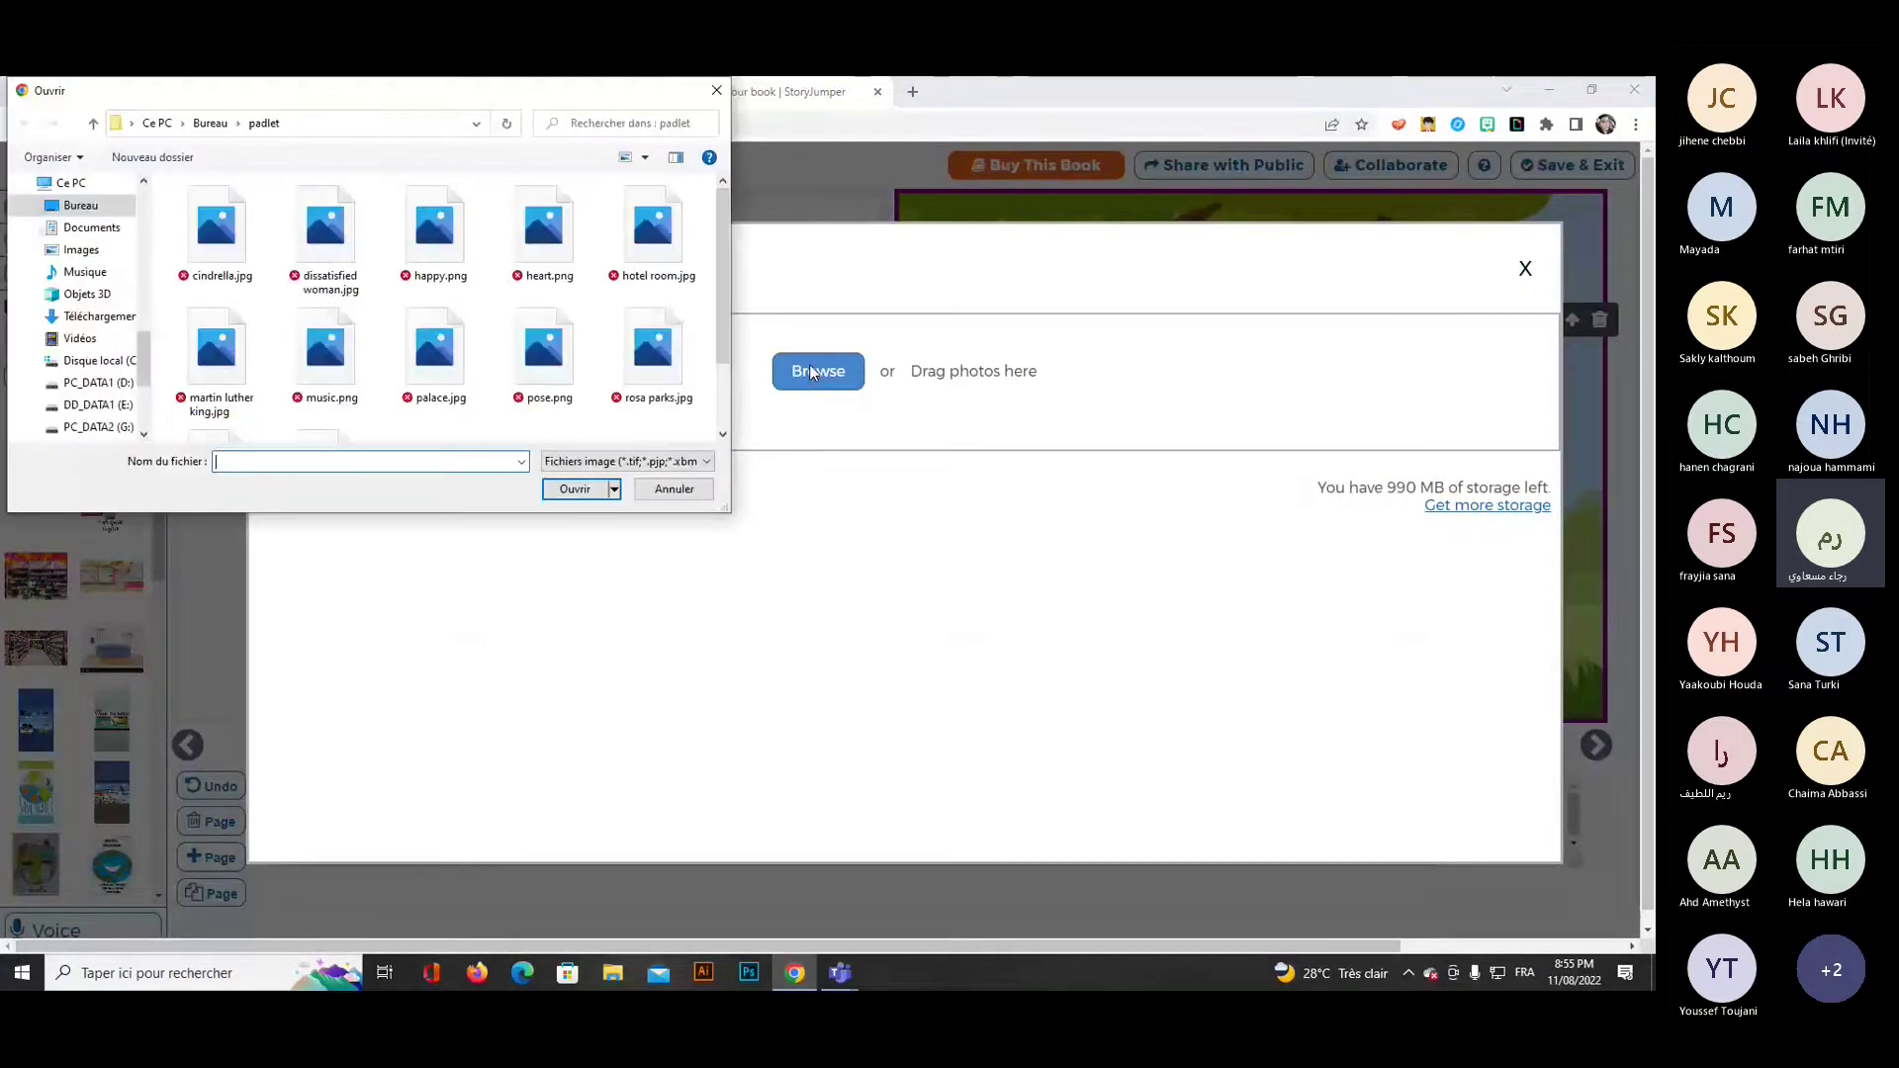
pyautogui.click(216, 230)
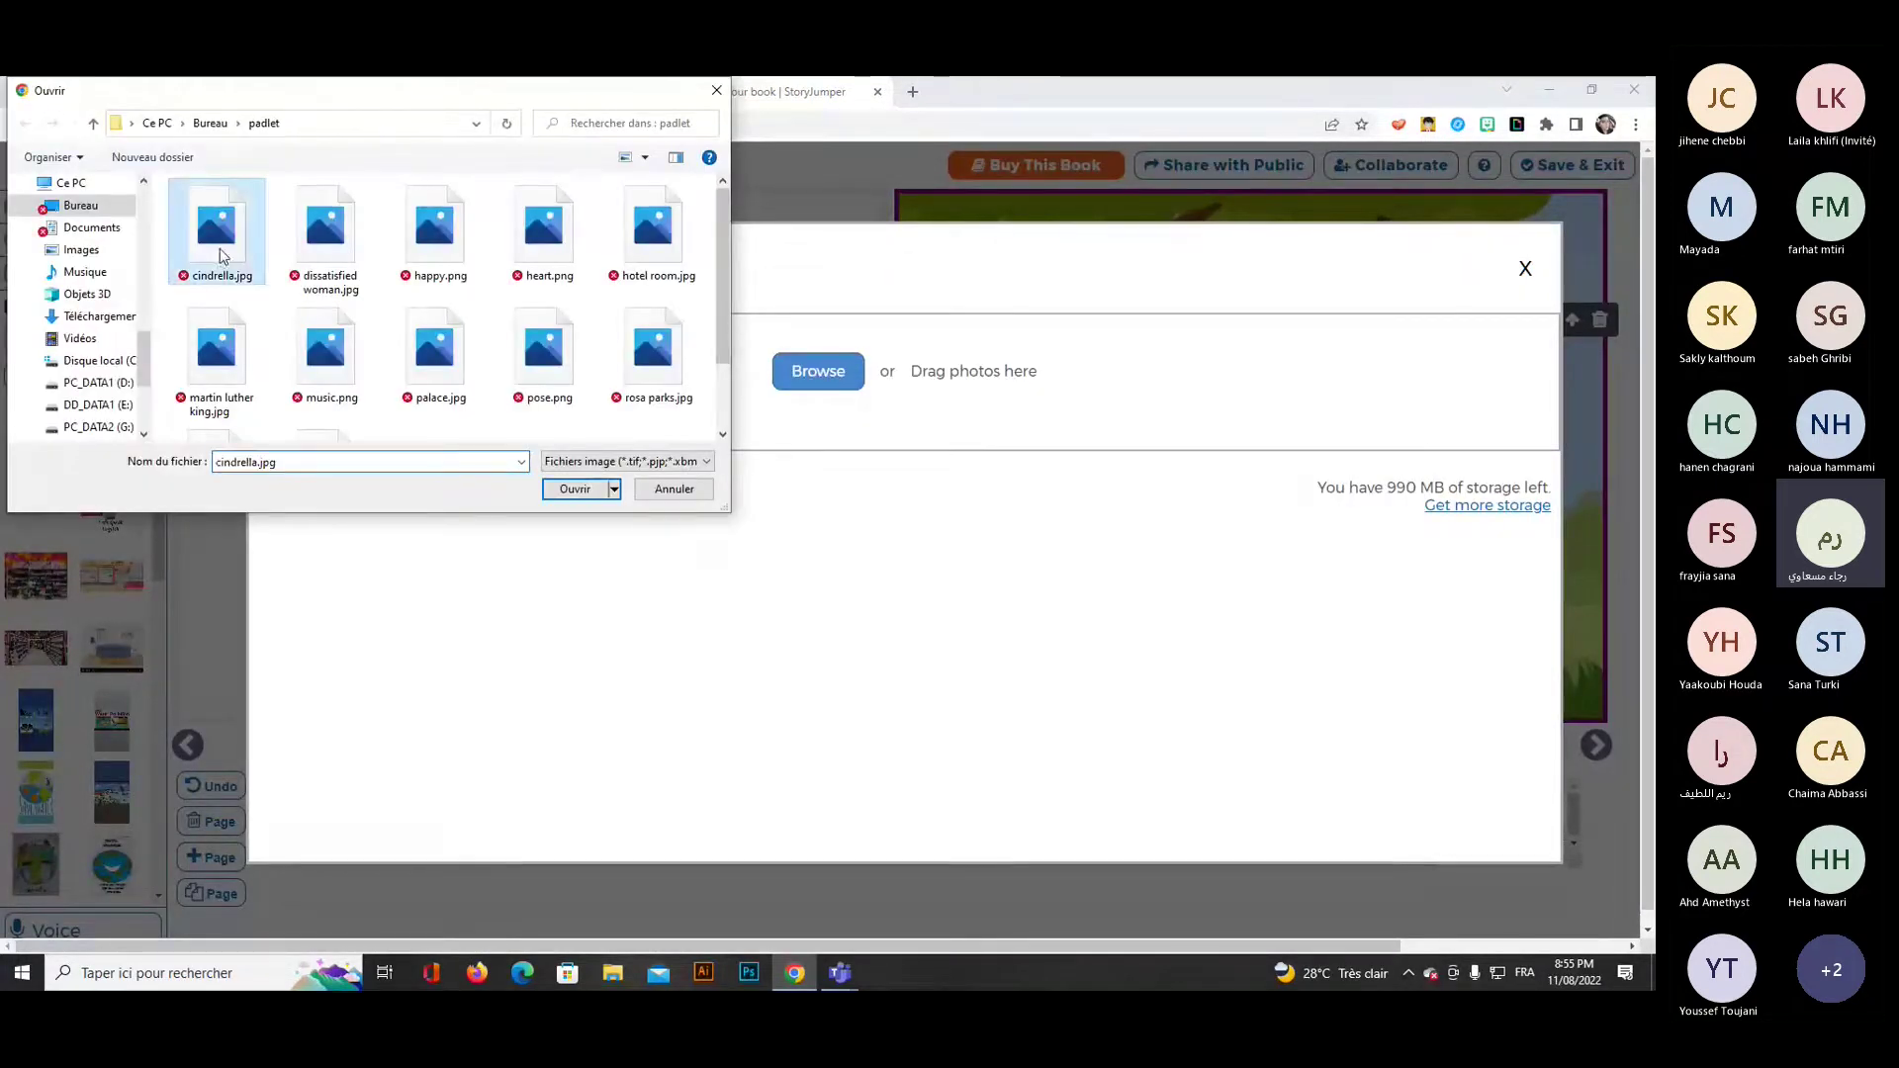
pyautogui.click(574, 489)
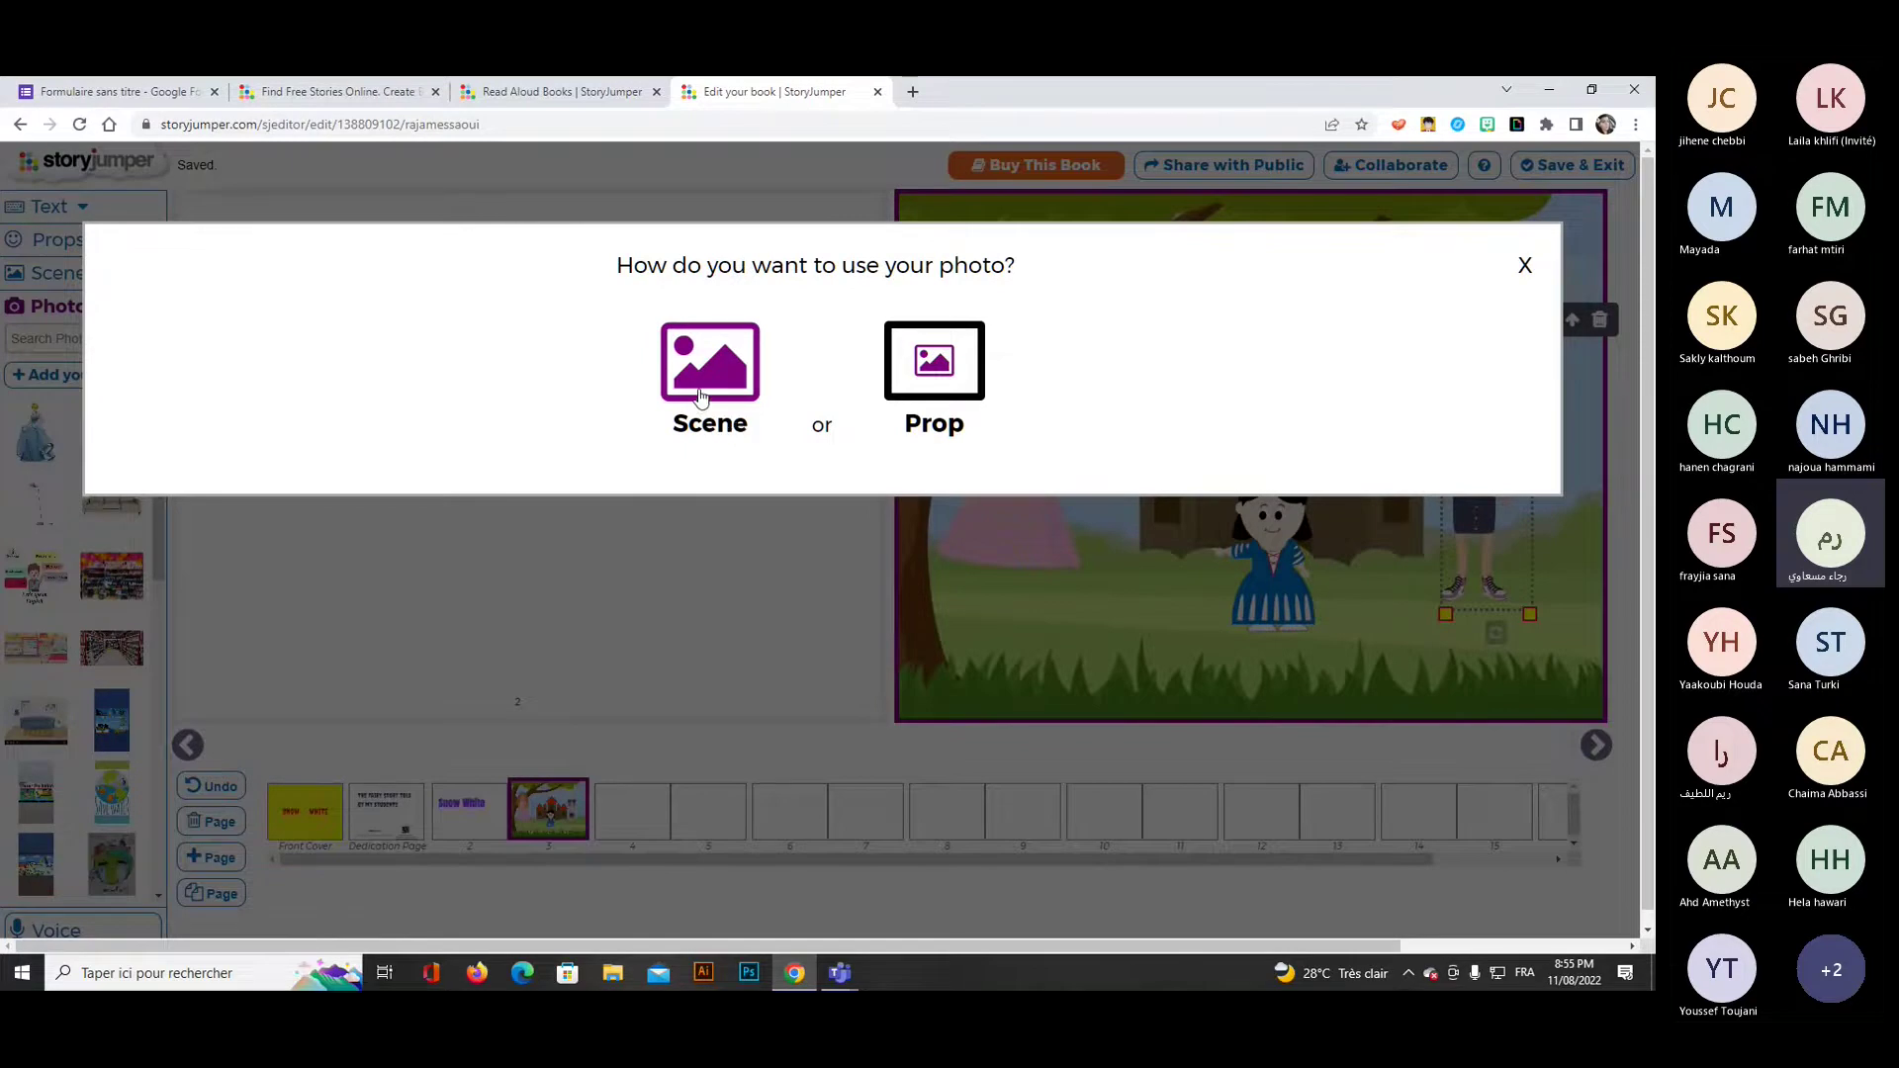
pyautogui.click(938, 366)
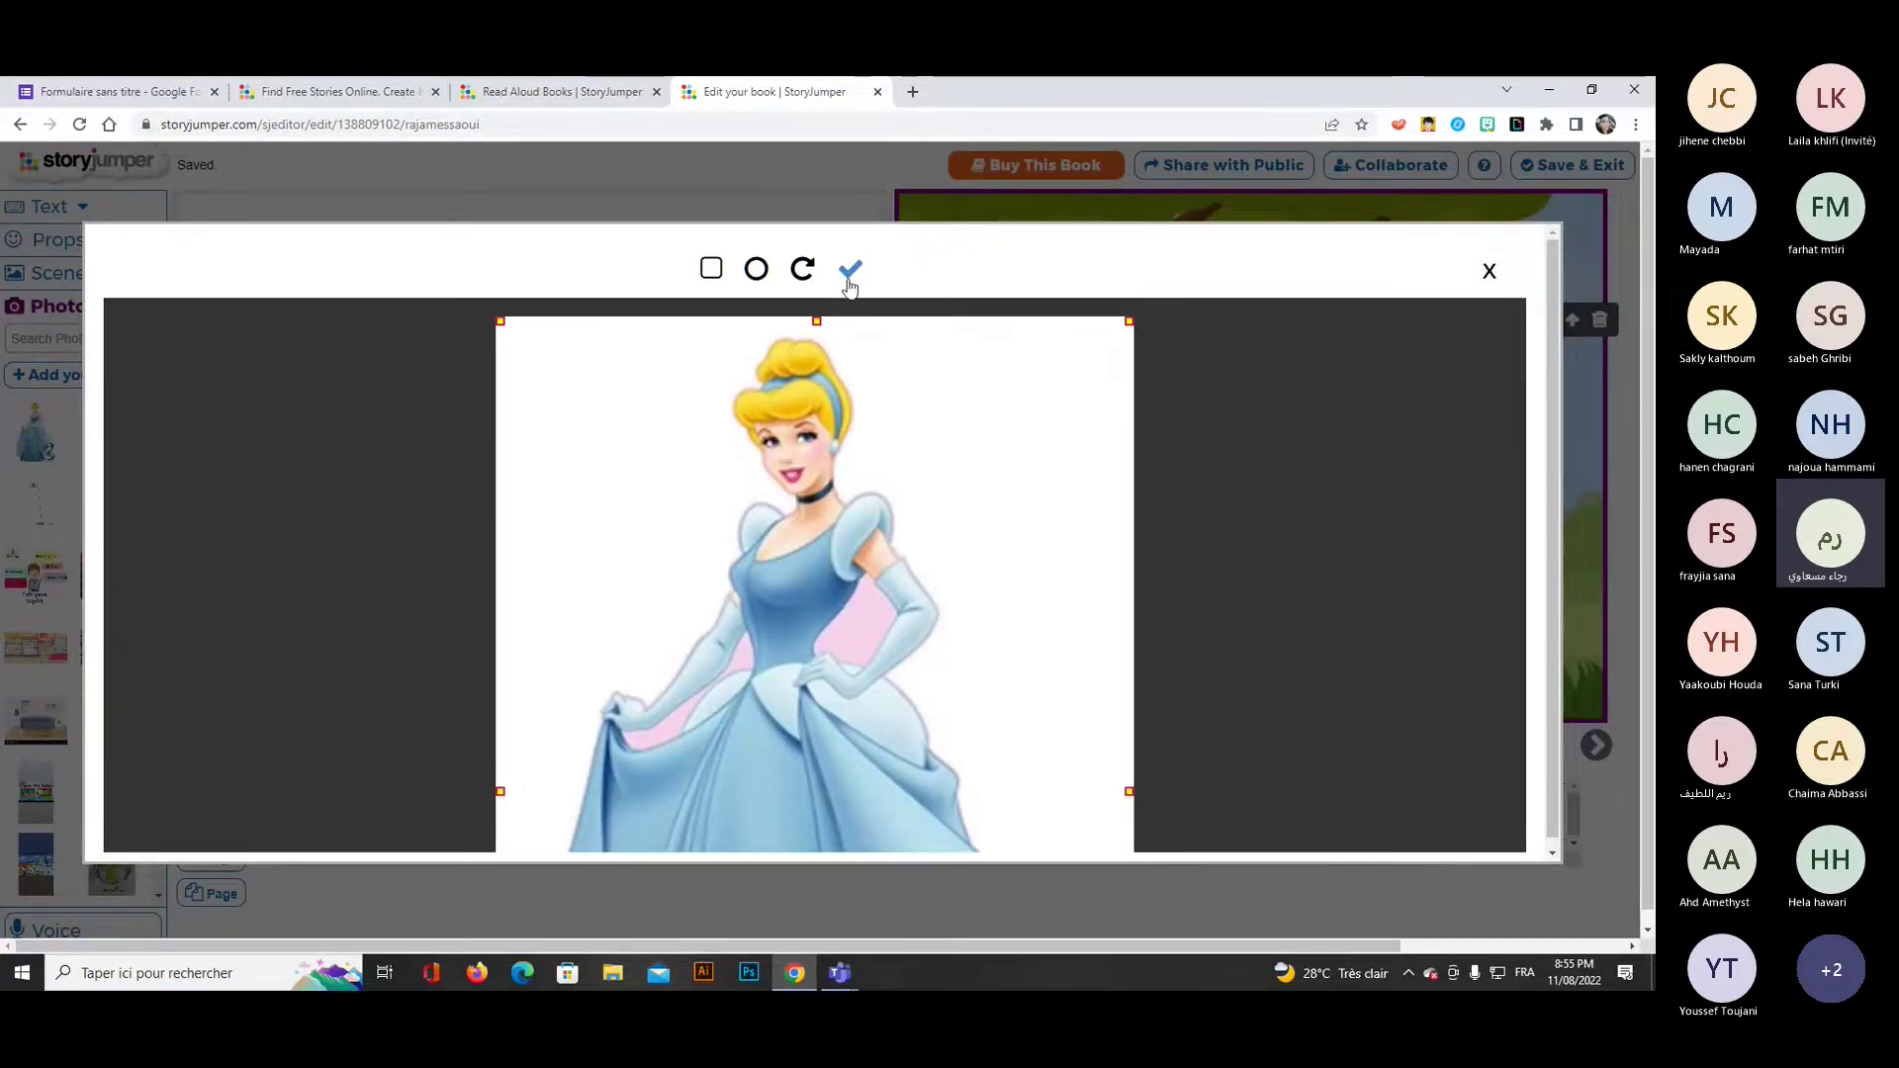
pyautogui.click(756, 268)
pyautogui.click(711, 268)
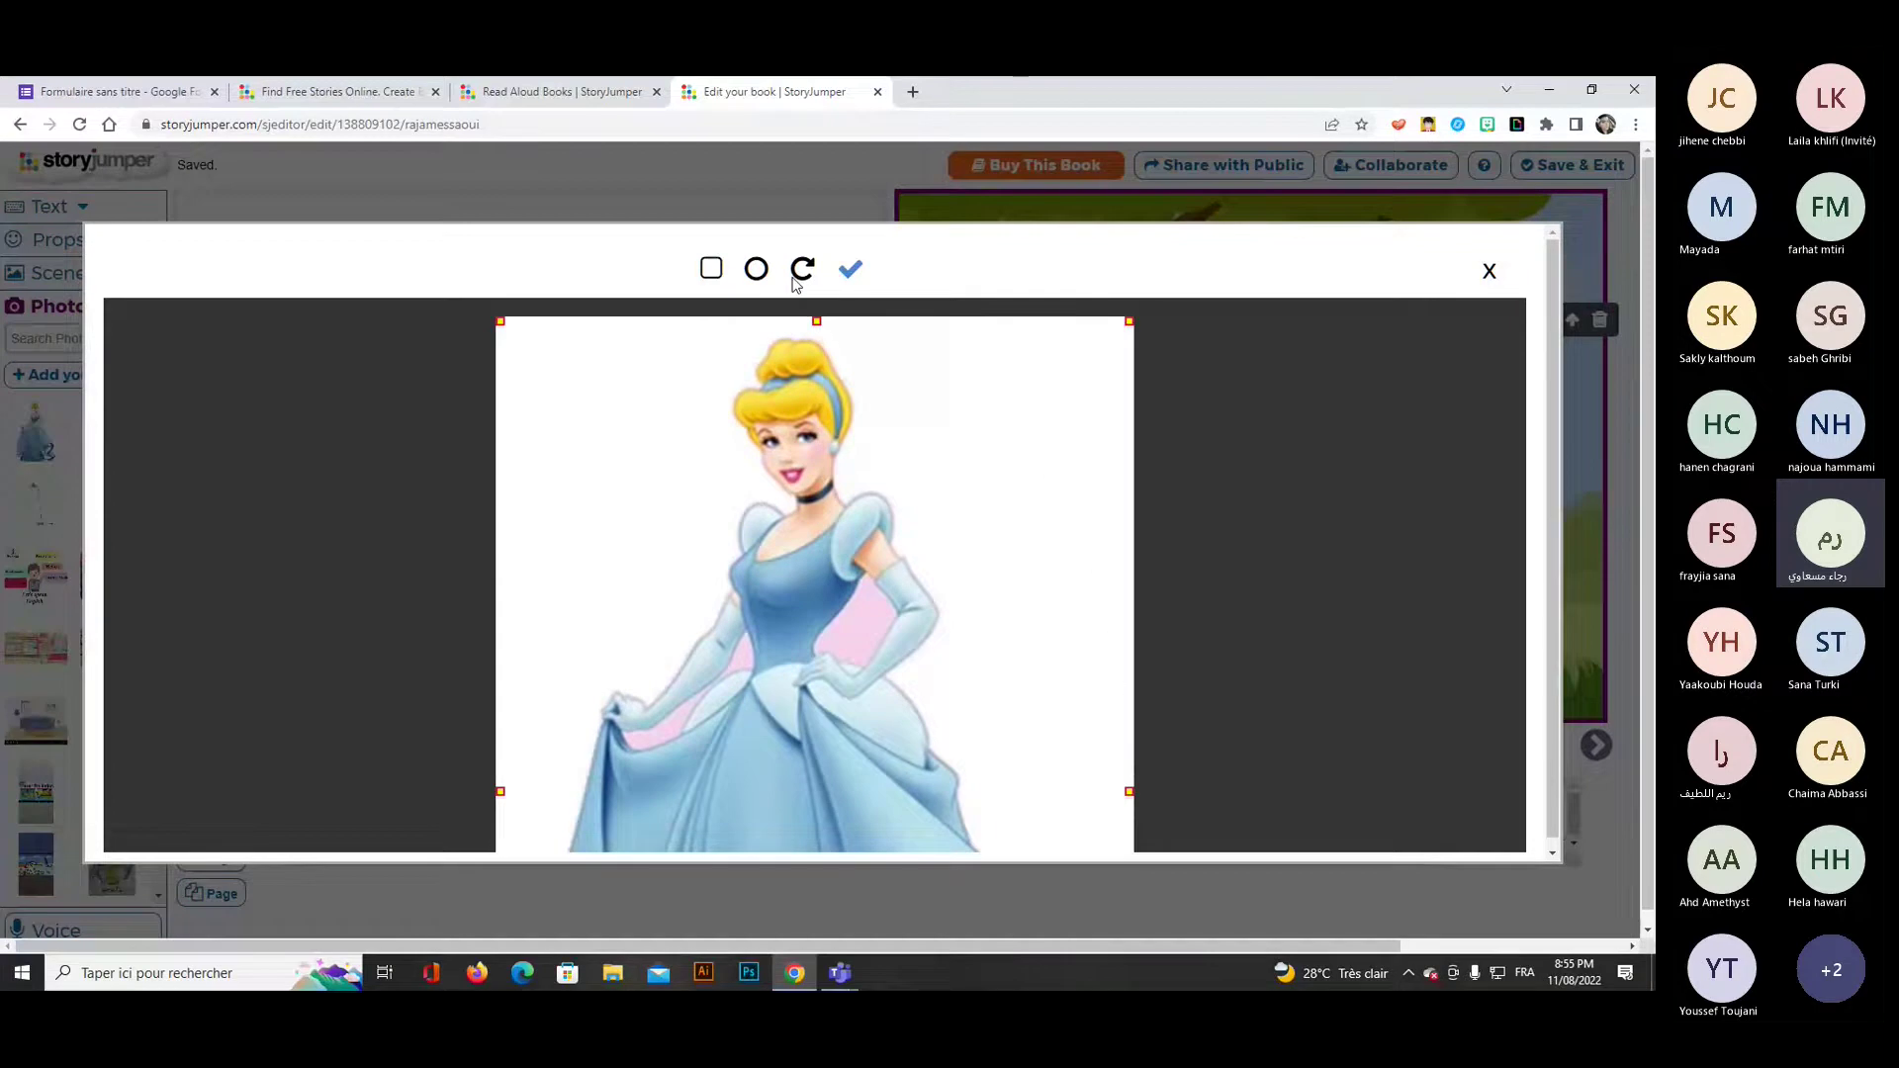
pyautogui.click(851, 275)
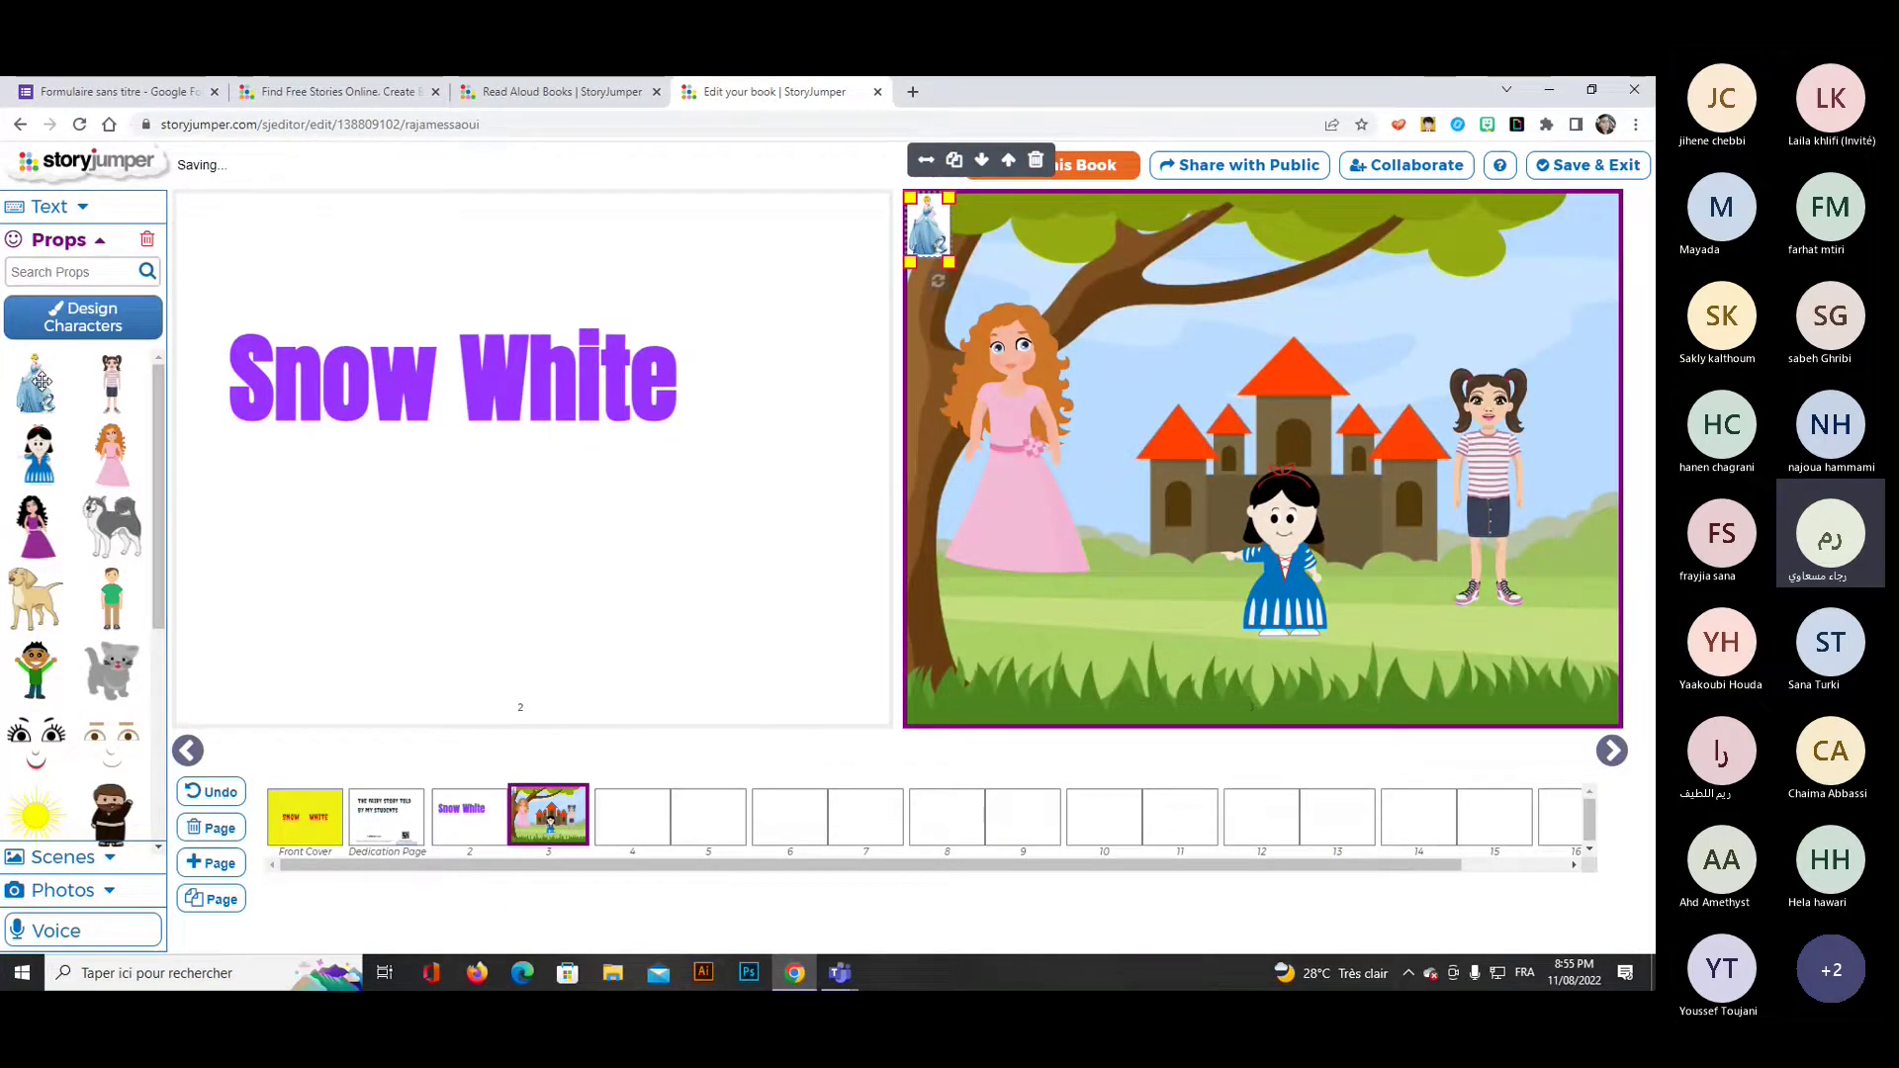
# Place the Cinderella prop on the grass beside Snow White and enlarge it.
pyautogui.click(41, 382)
pyautogui.moveTo(956, 235); pyautogui.dragTo(1182, 597)
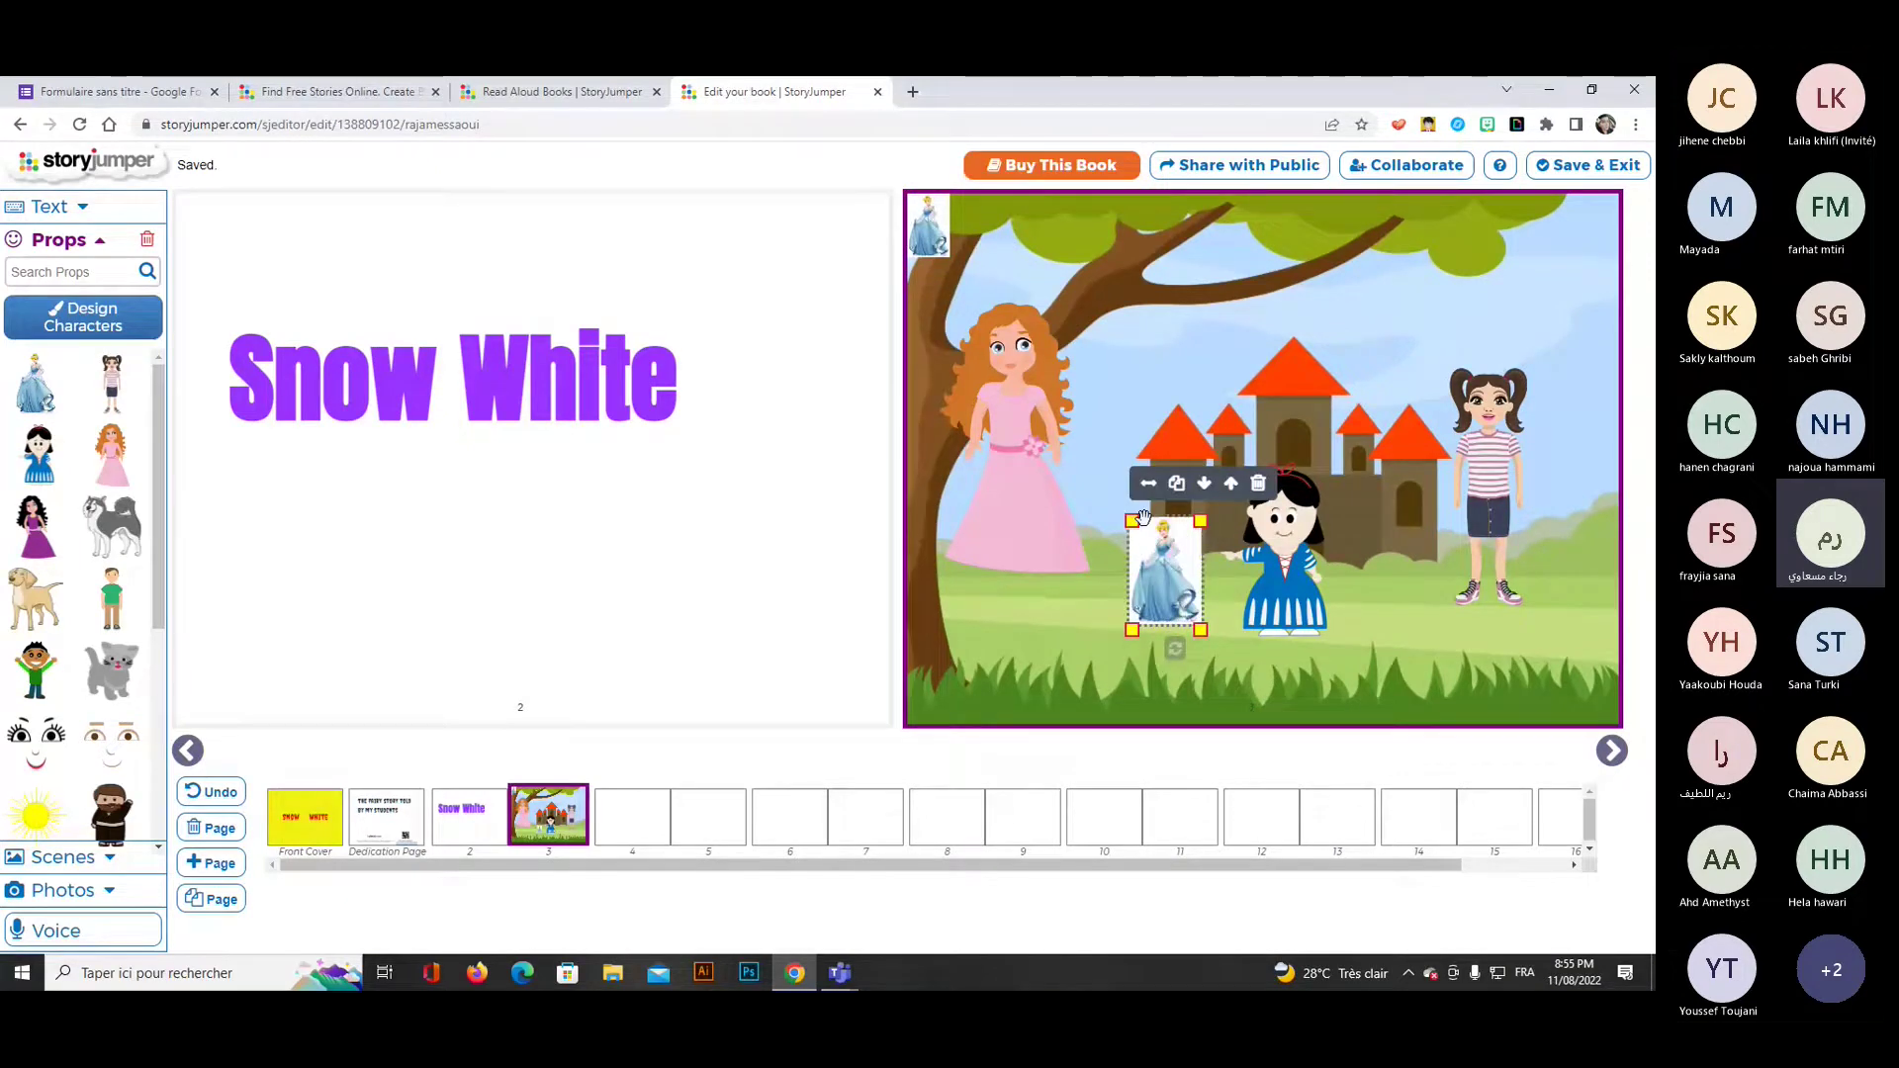
pyautogui.moveTo(1163, 566); pyautogui.dragTo(1112, 477)
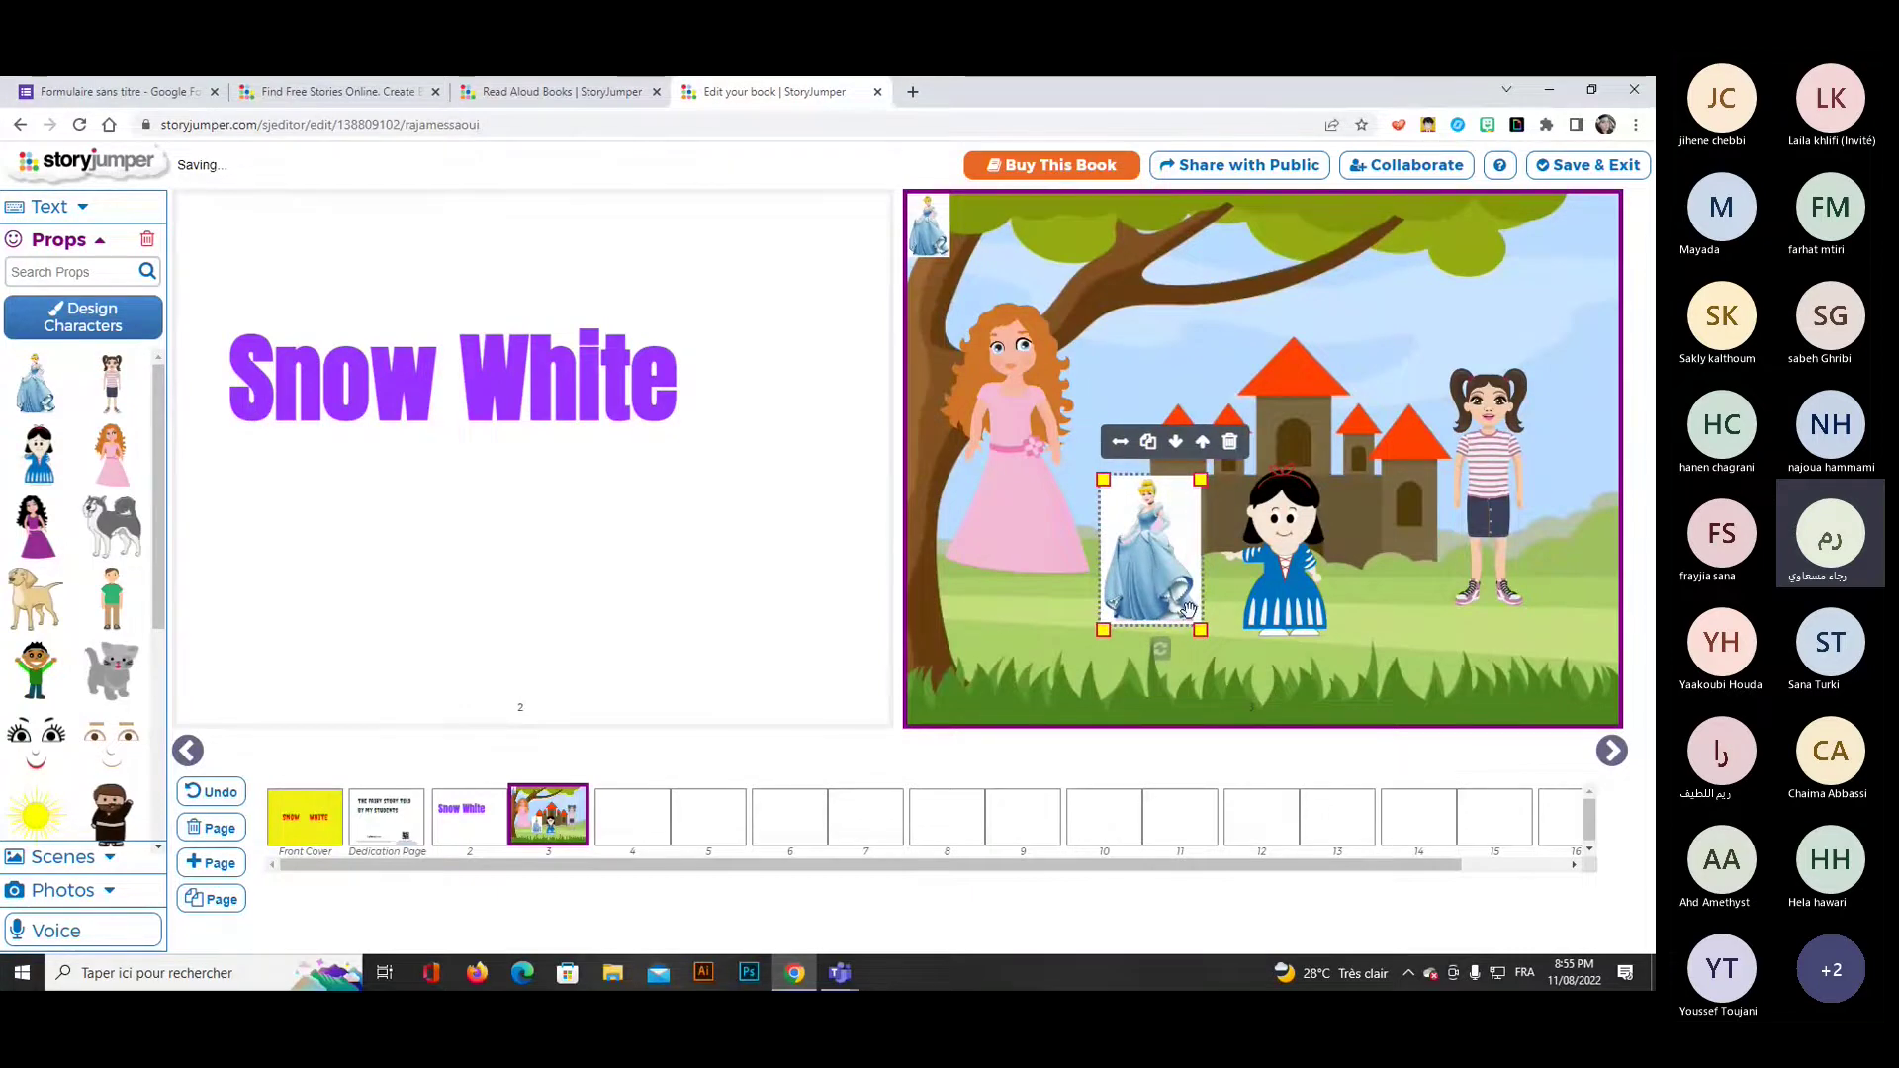
pyautogui.click(1200, 629)
pyautogui.moveTo(1200, 630); pyautogui.dragTo(1215, 653)
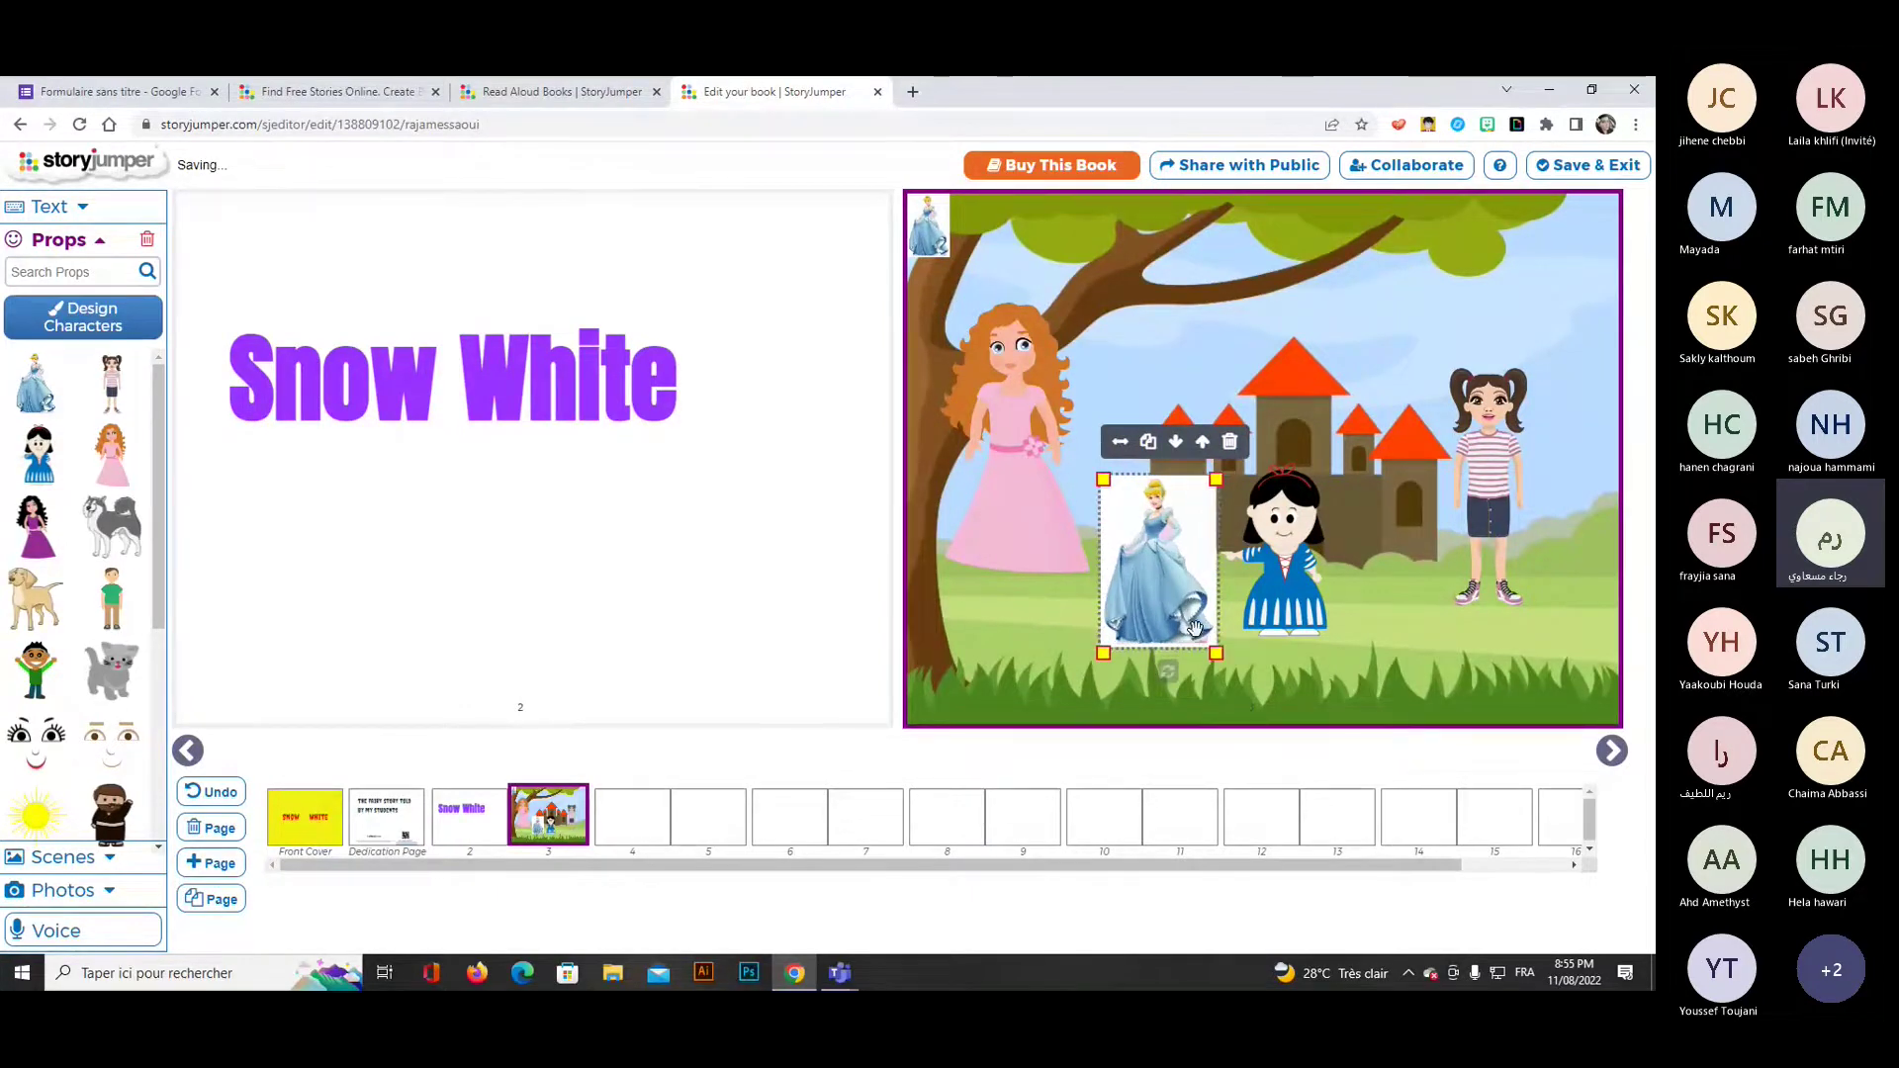
pyautogui.moveTo(1172, 559); pyautogui.dragTo(1179, 603)
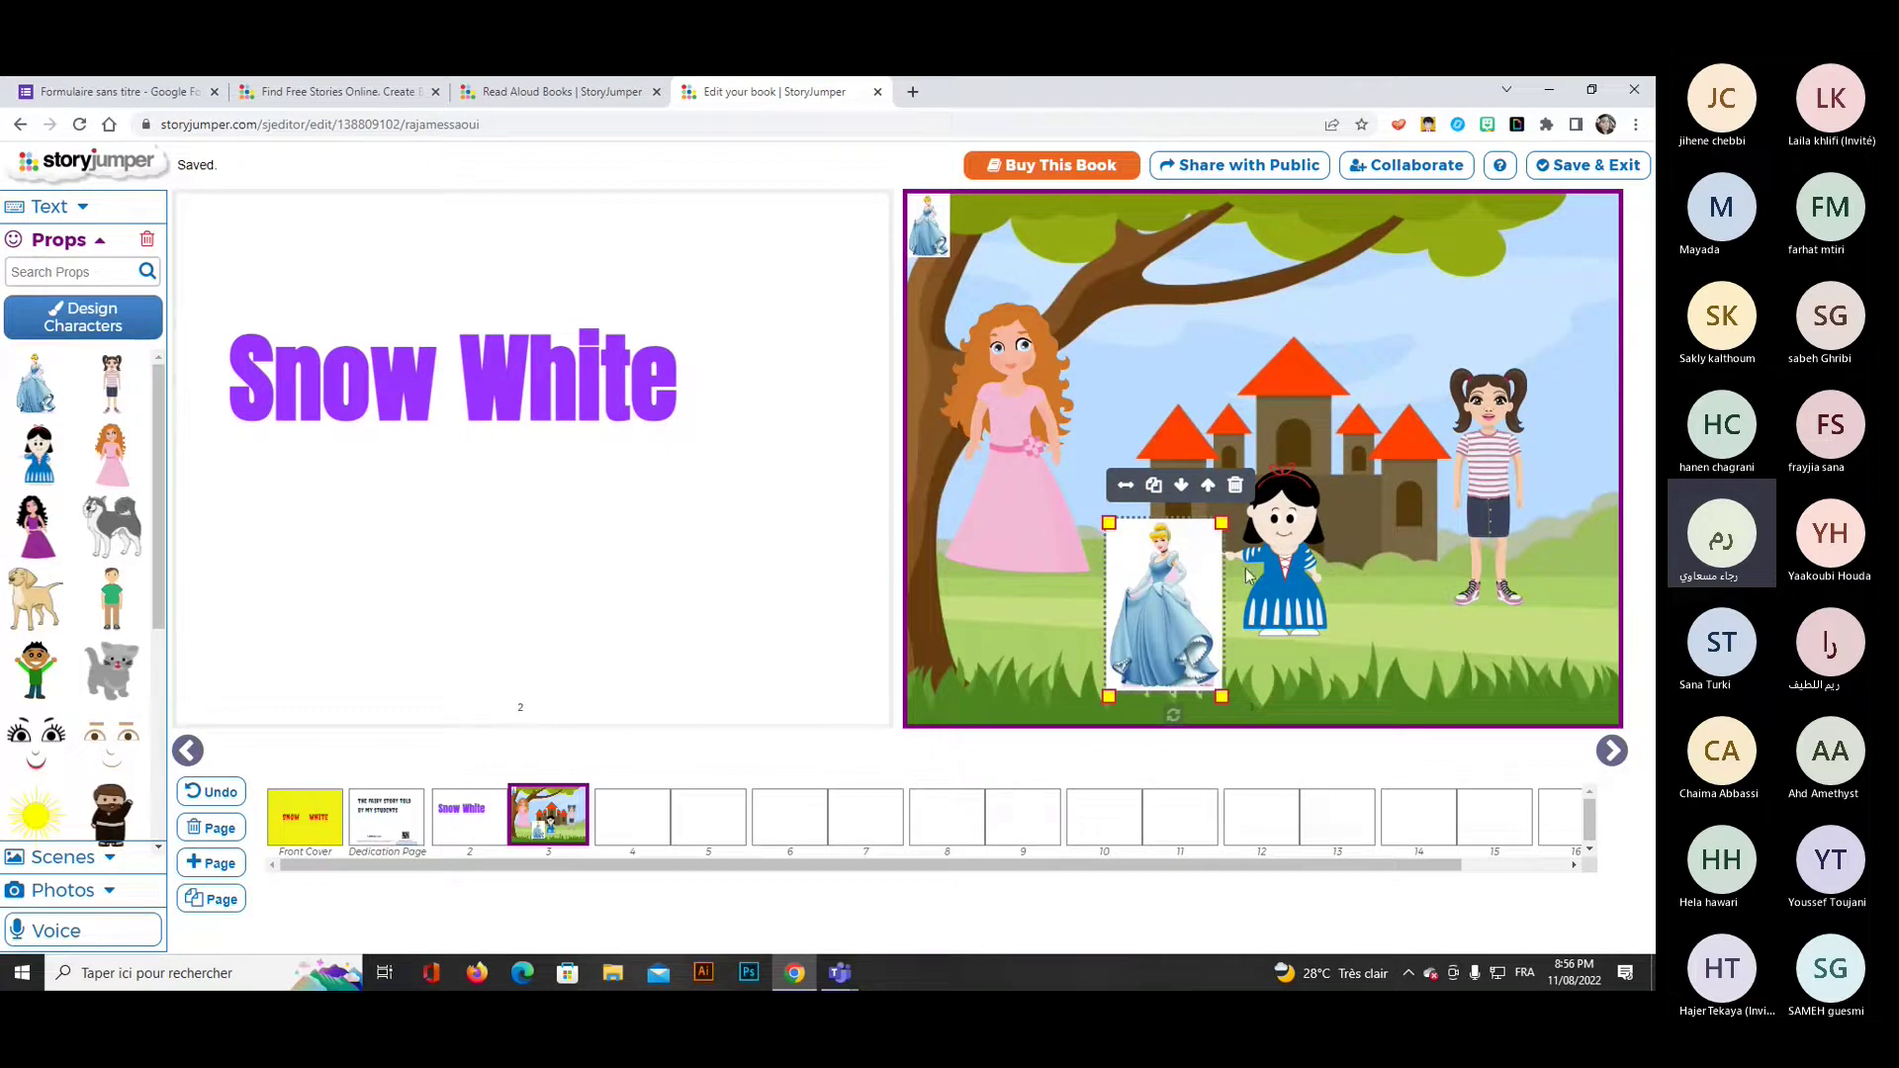
pyautogui.click(61, 240)
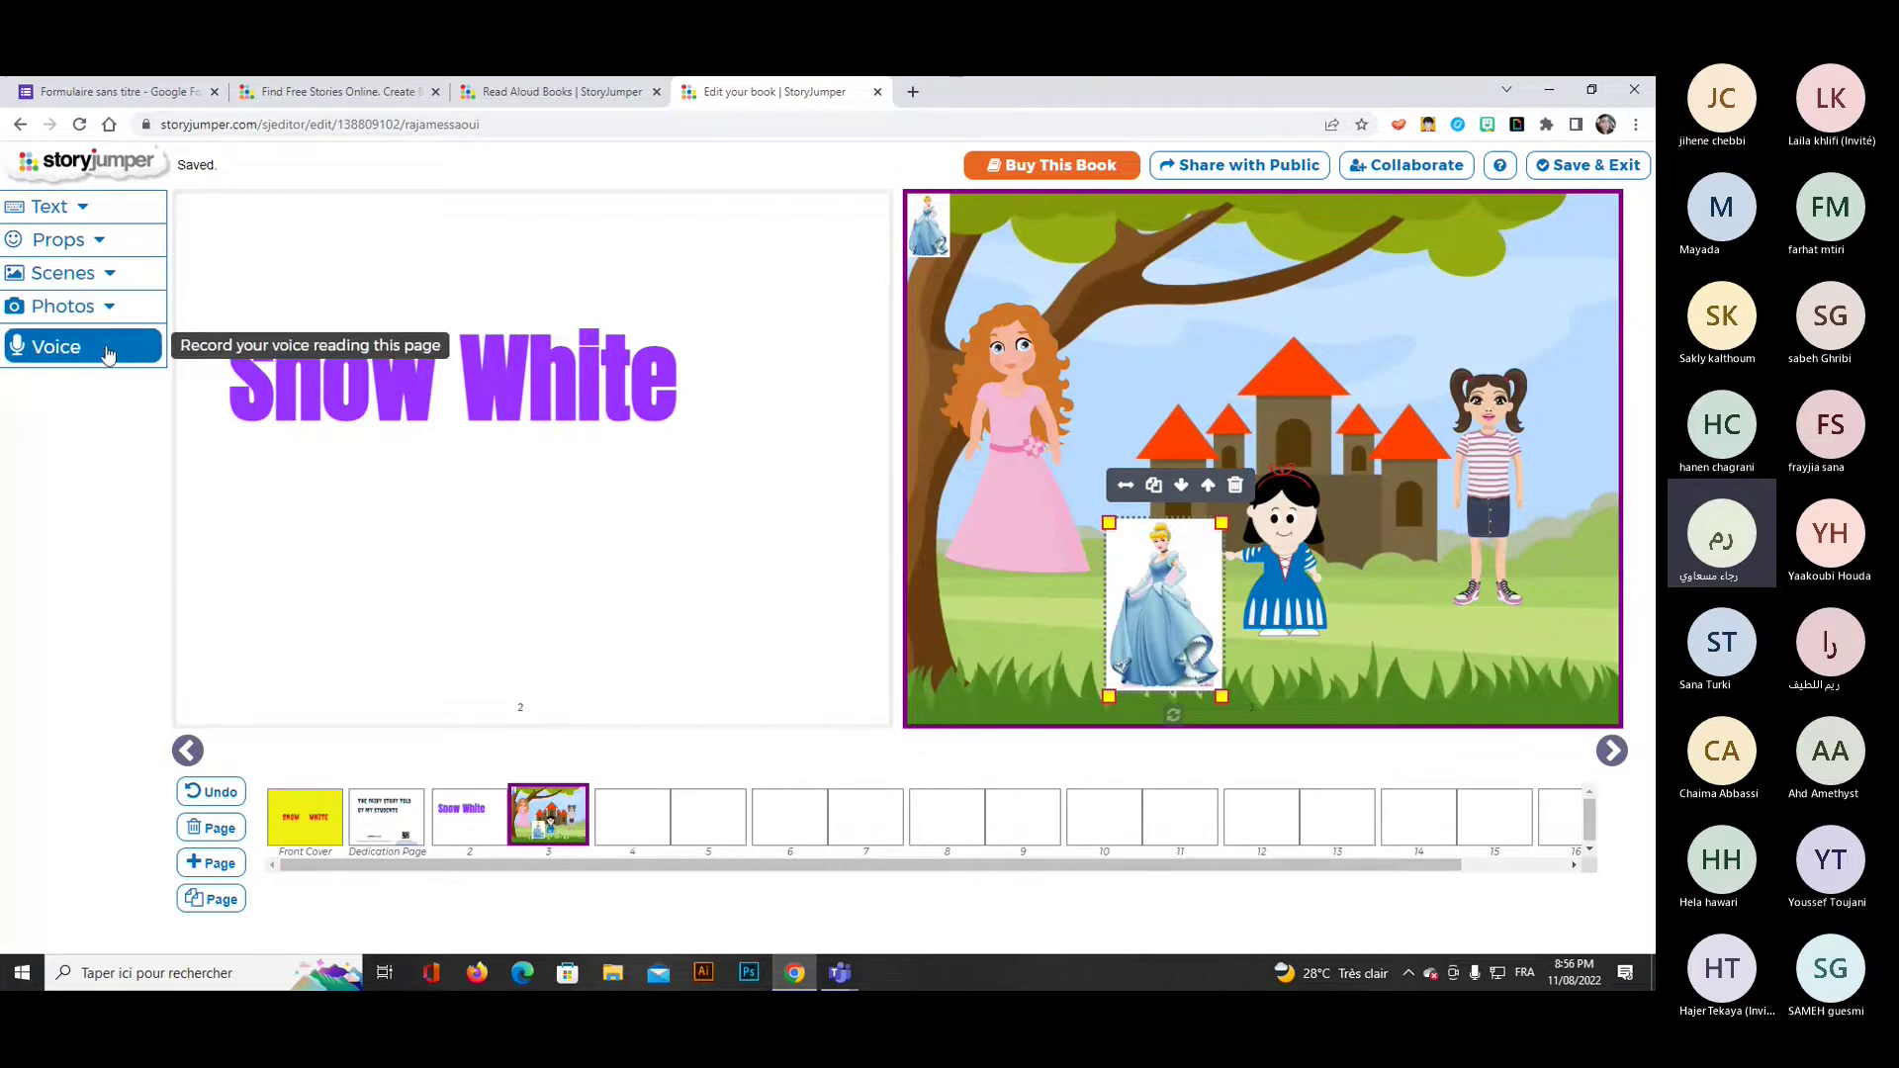
# Add a speech bubble to page 3 reading 'once upon a time, there was a big castle'.
pyautogui.click(83, 211)
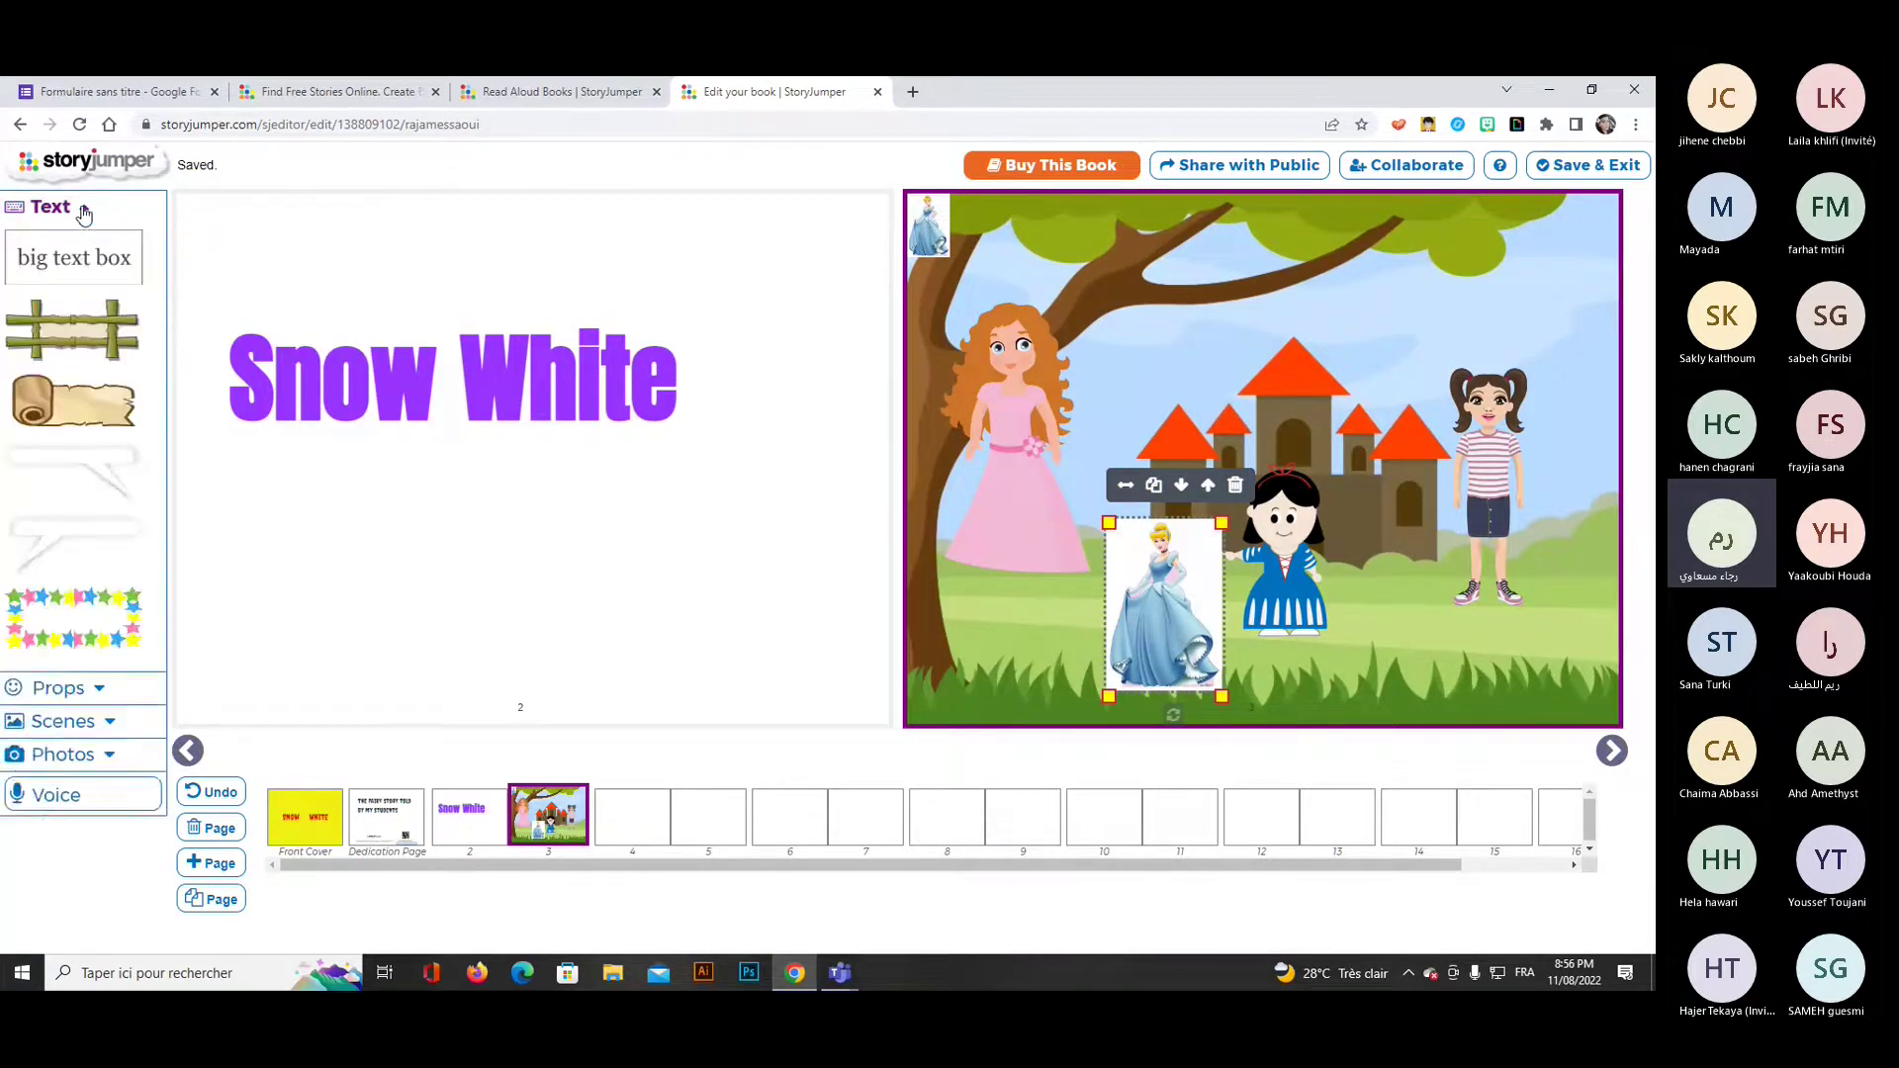
pyautogui.click(72, 464)
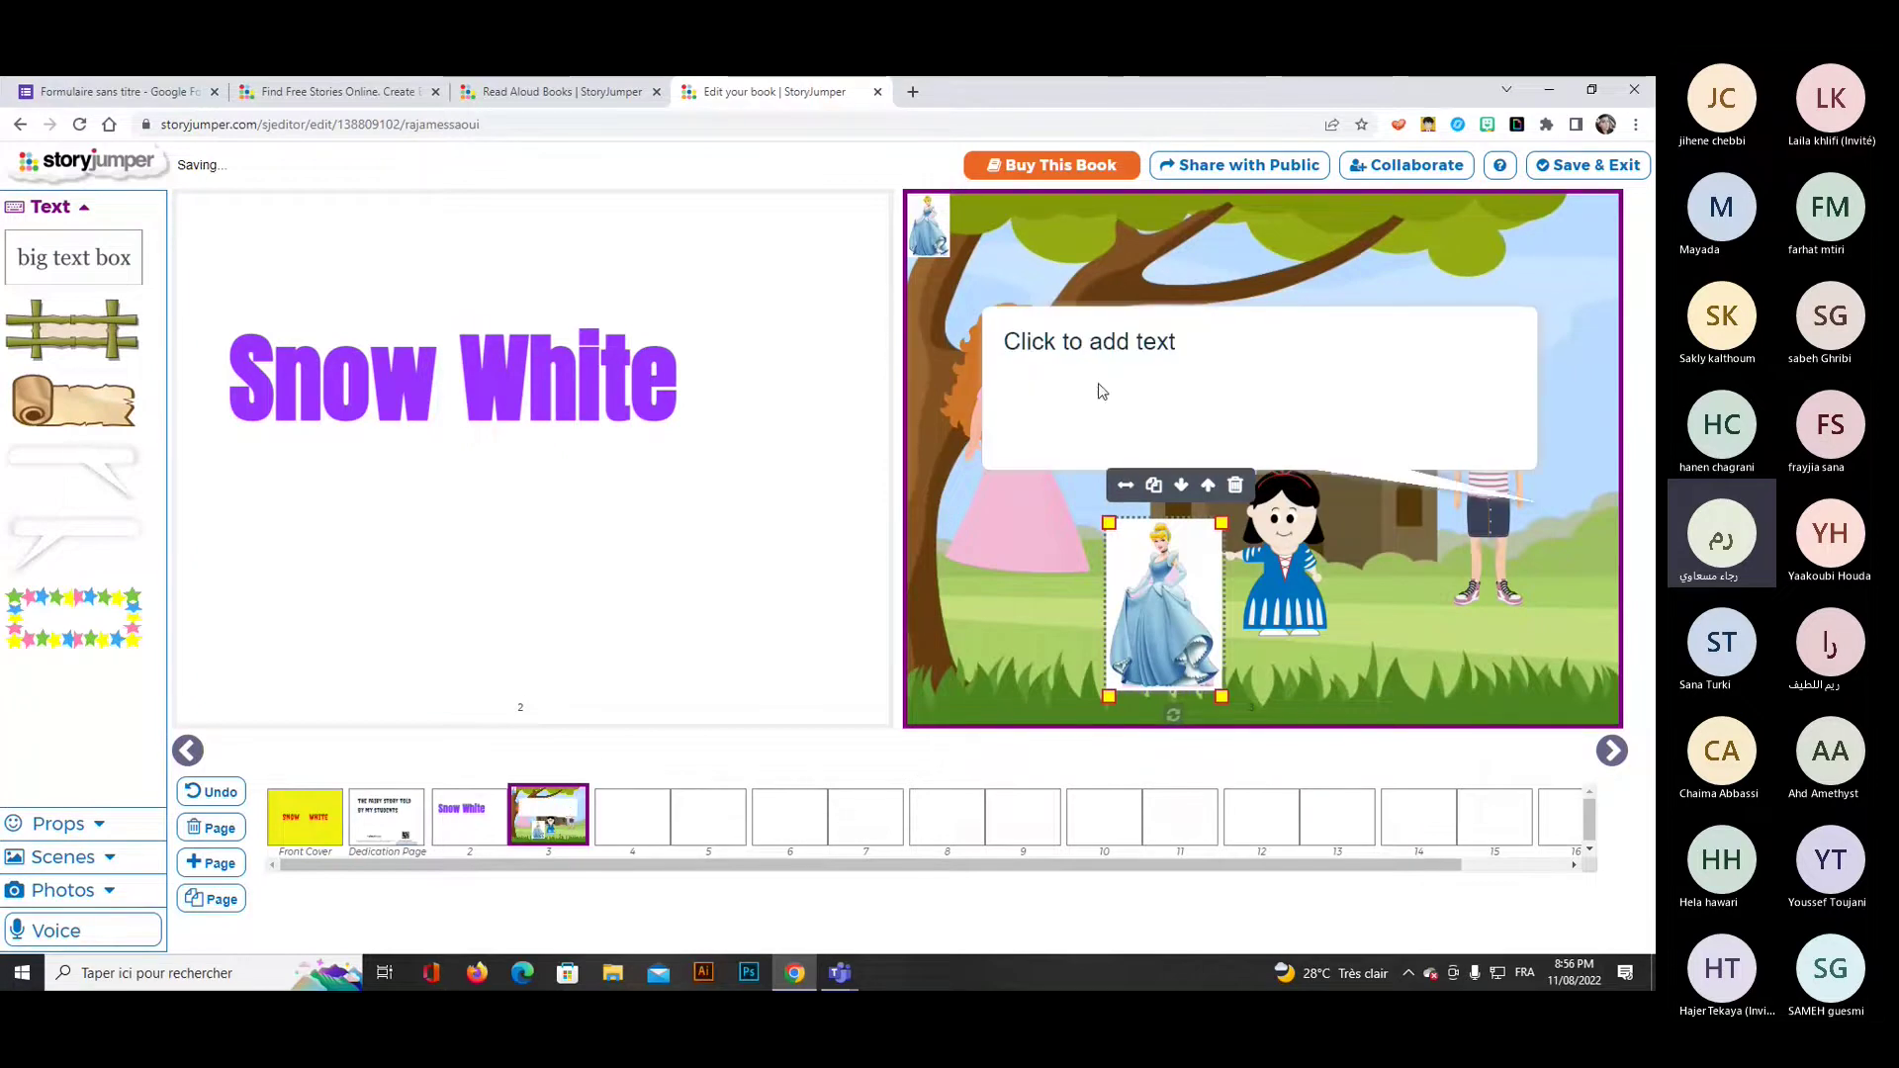
pyautogui.click(1100, 387)
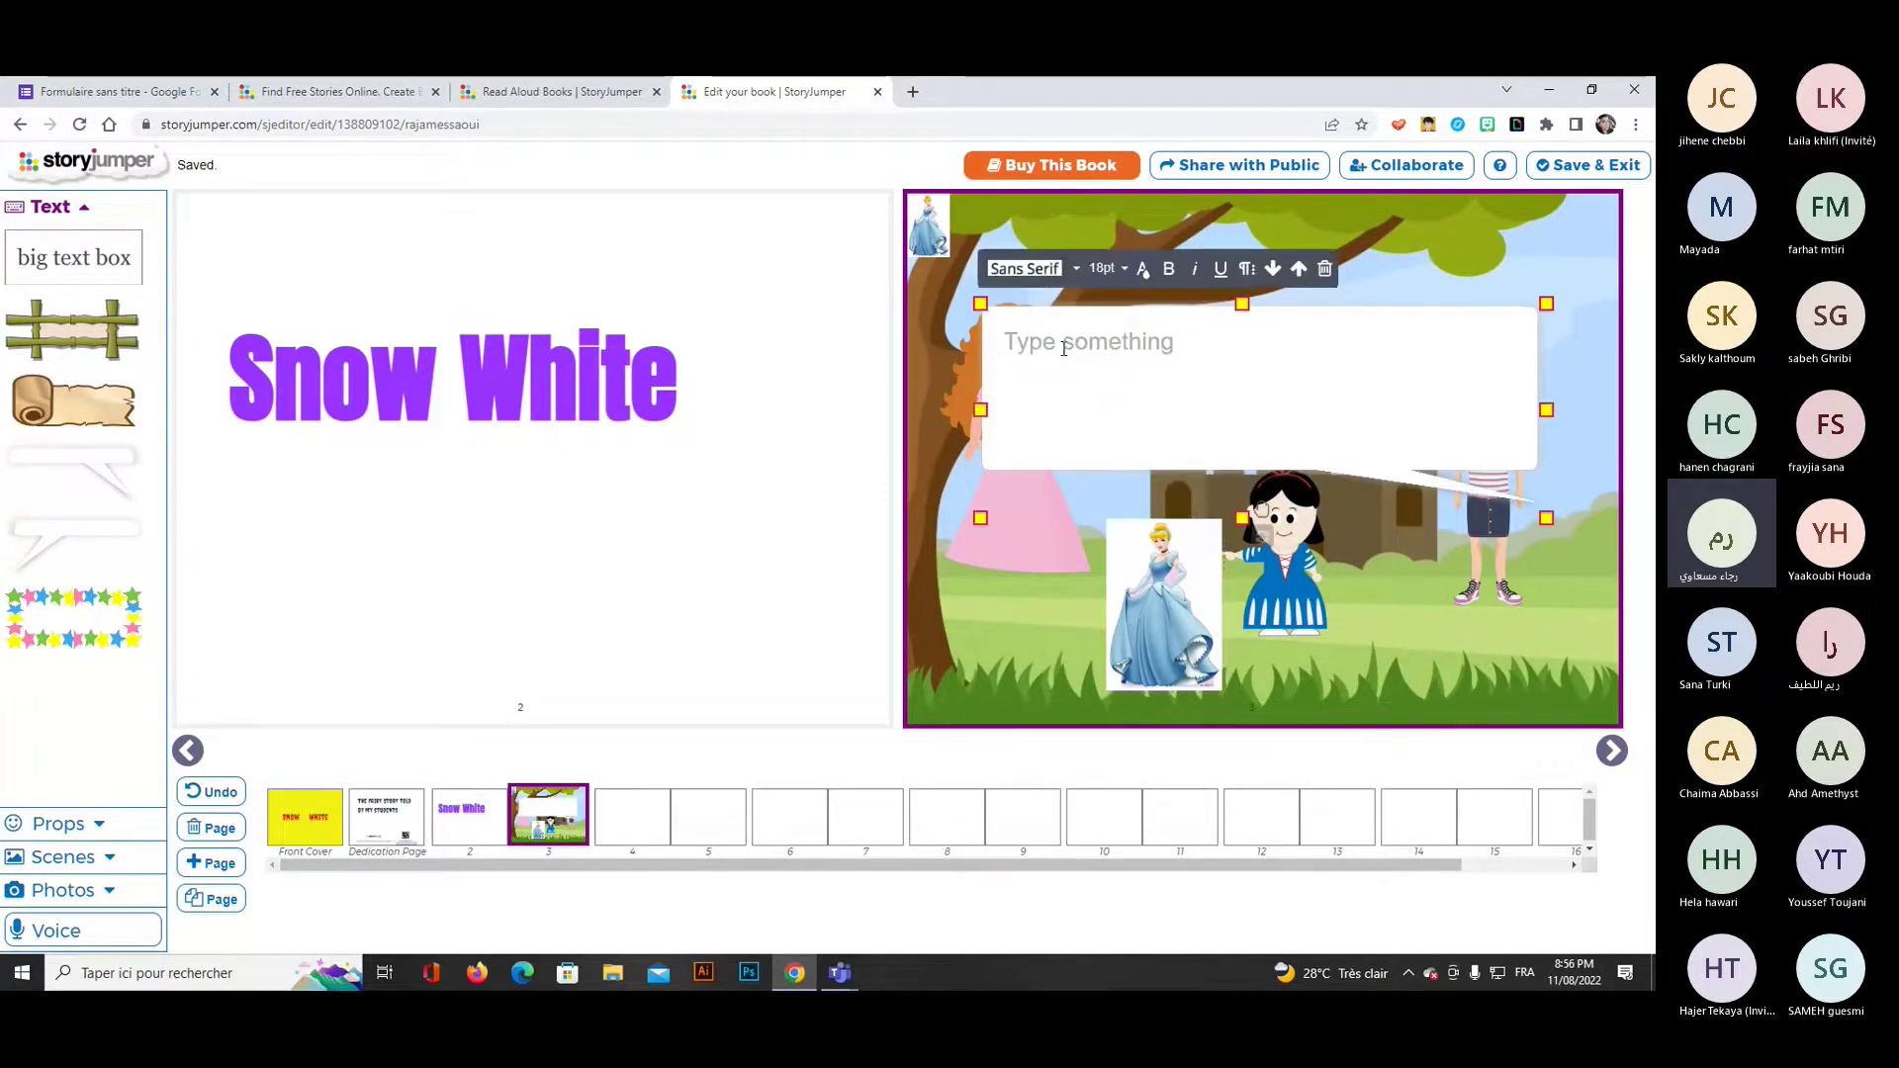
pyautogui.write('on')
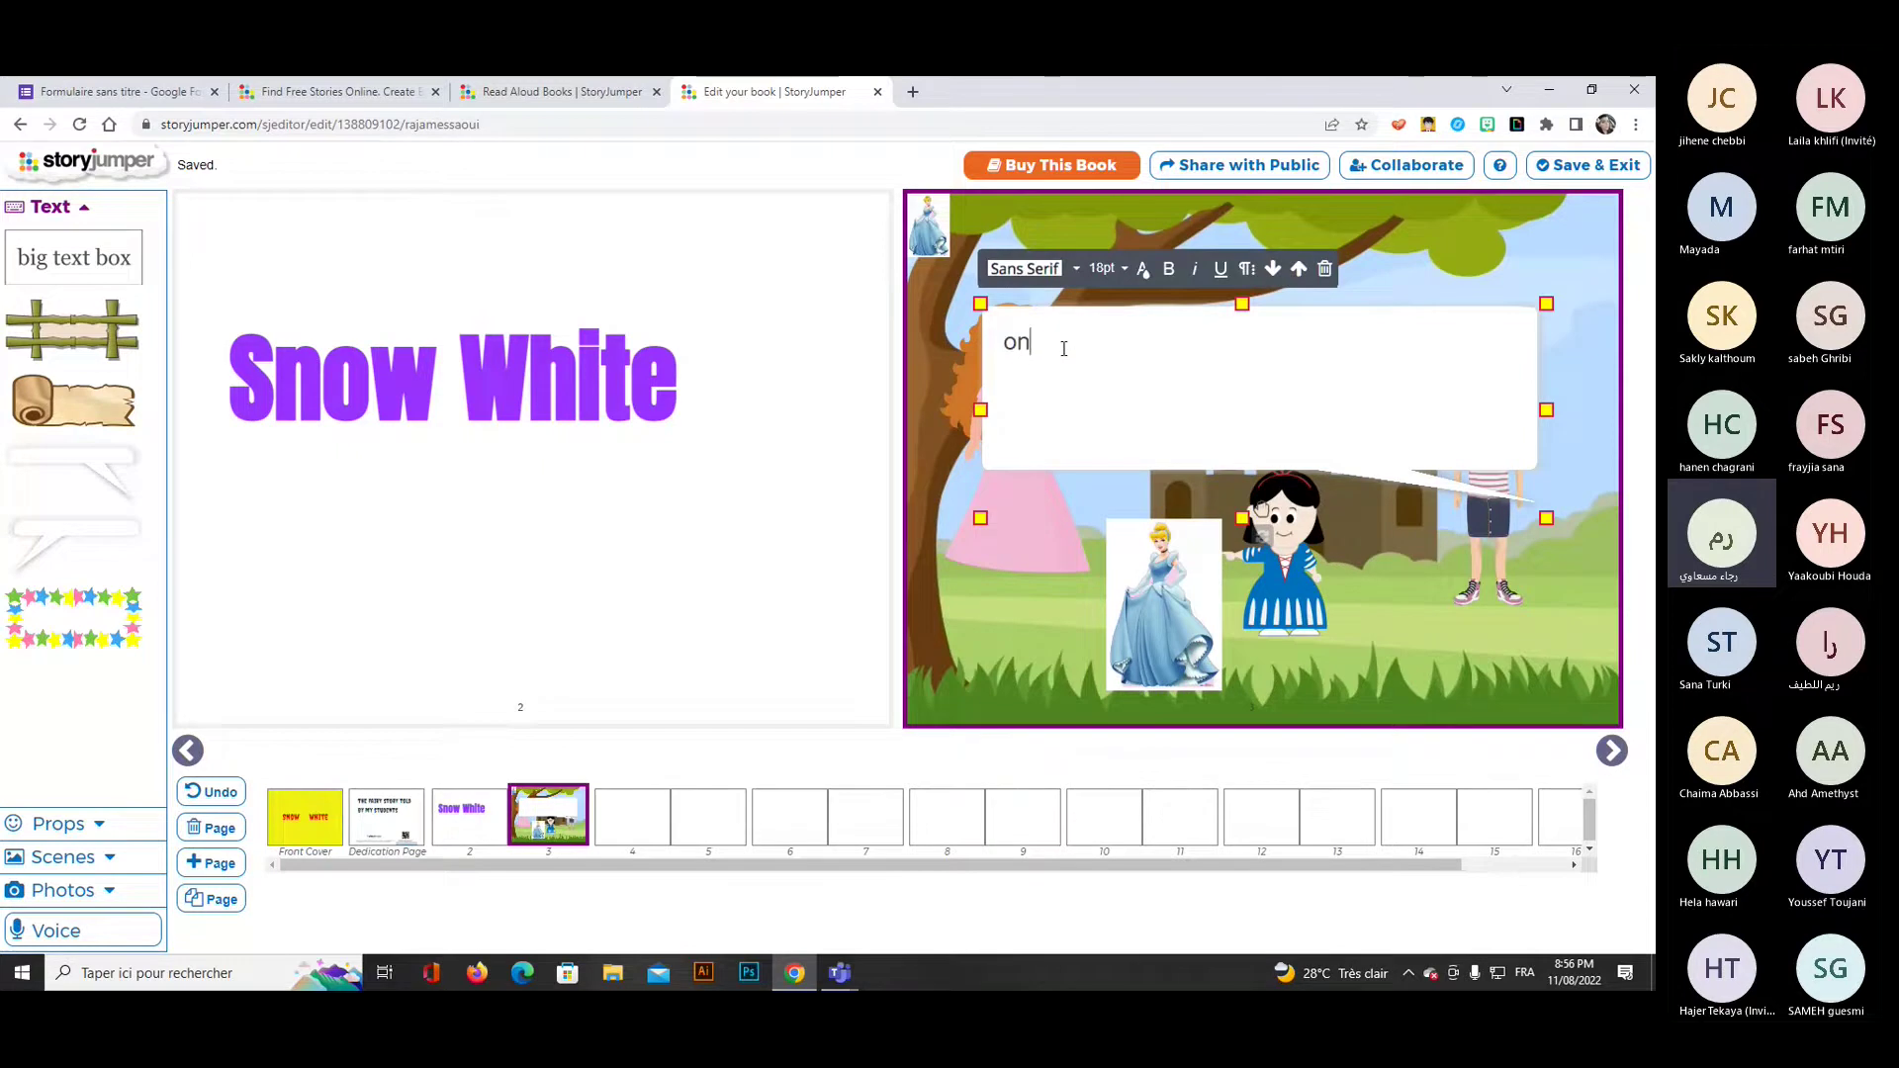
pyautogui.write('ce up')
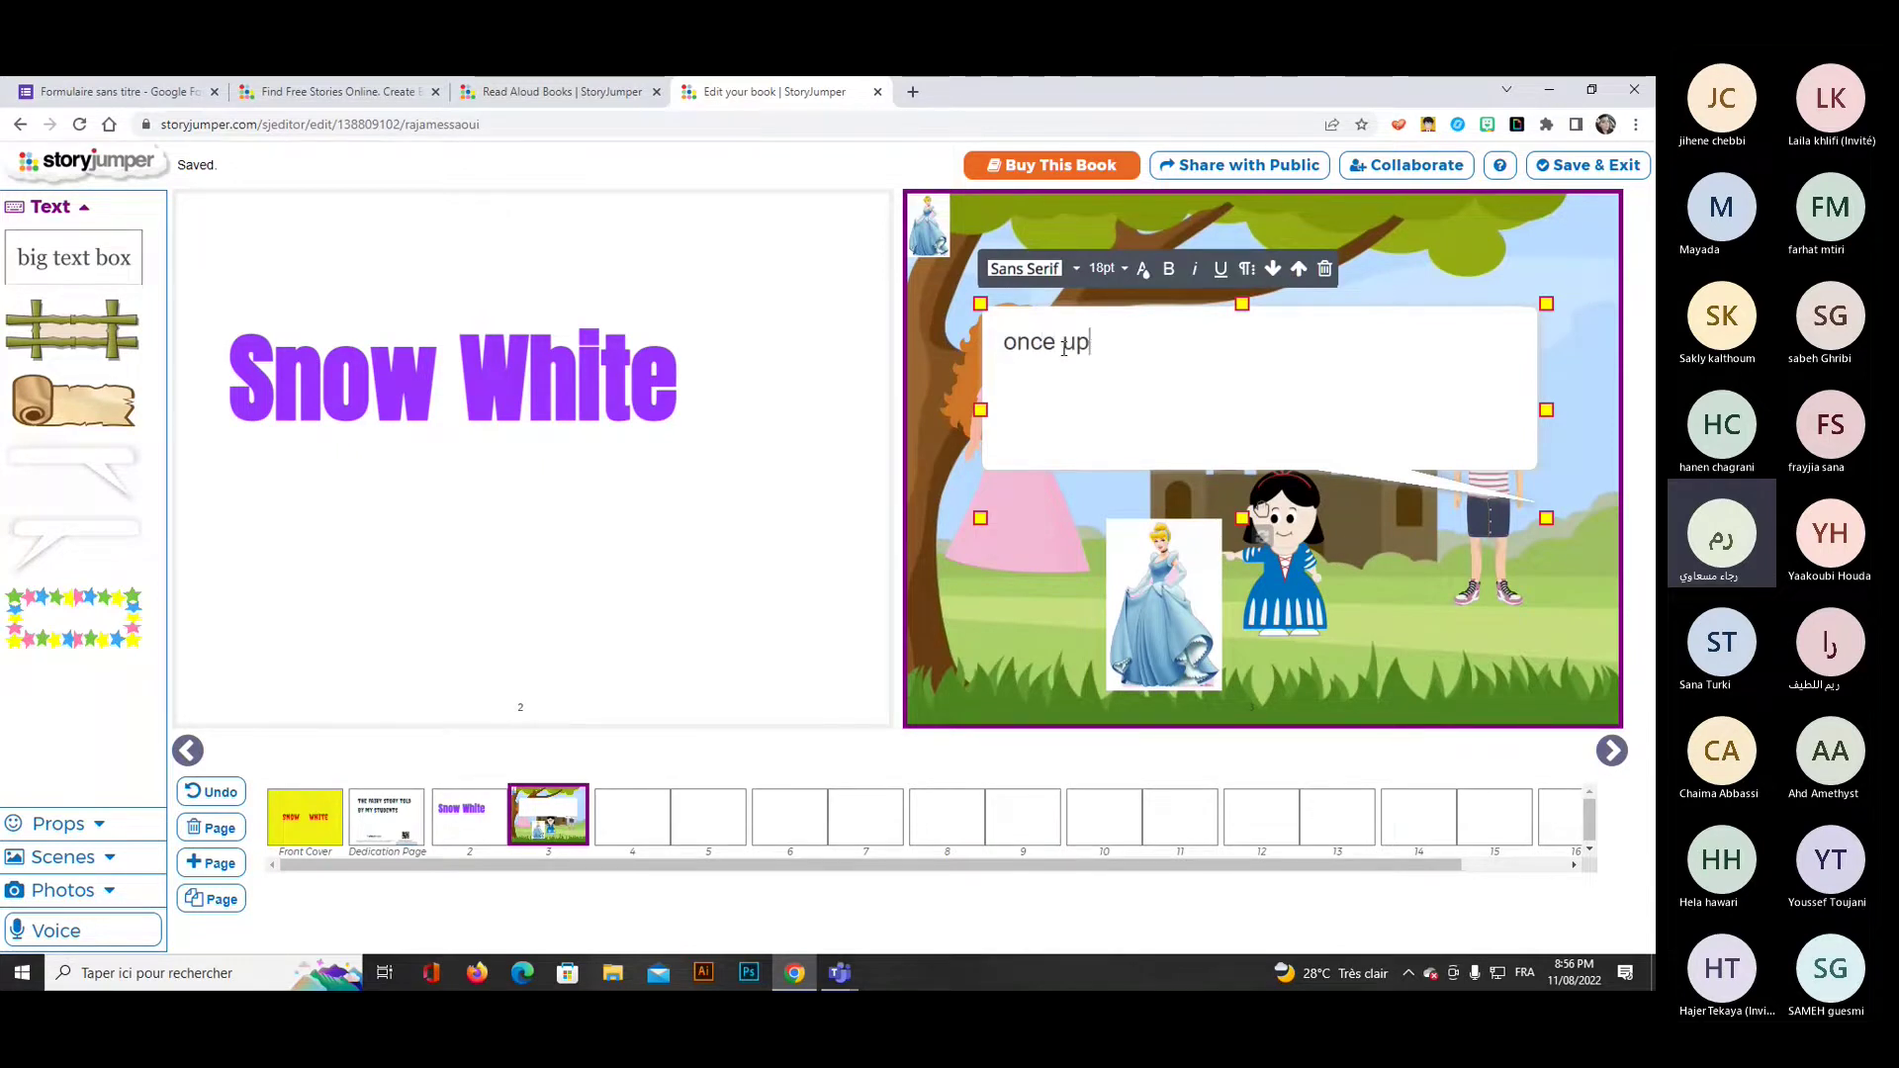
pyautogui.write('on a time, ')
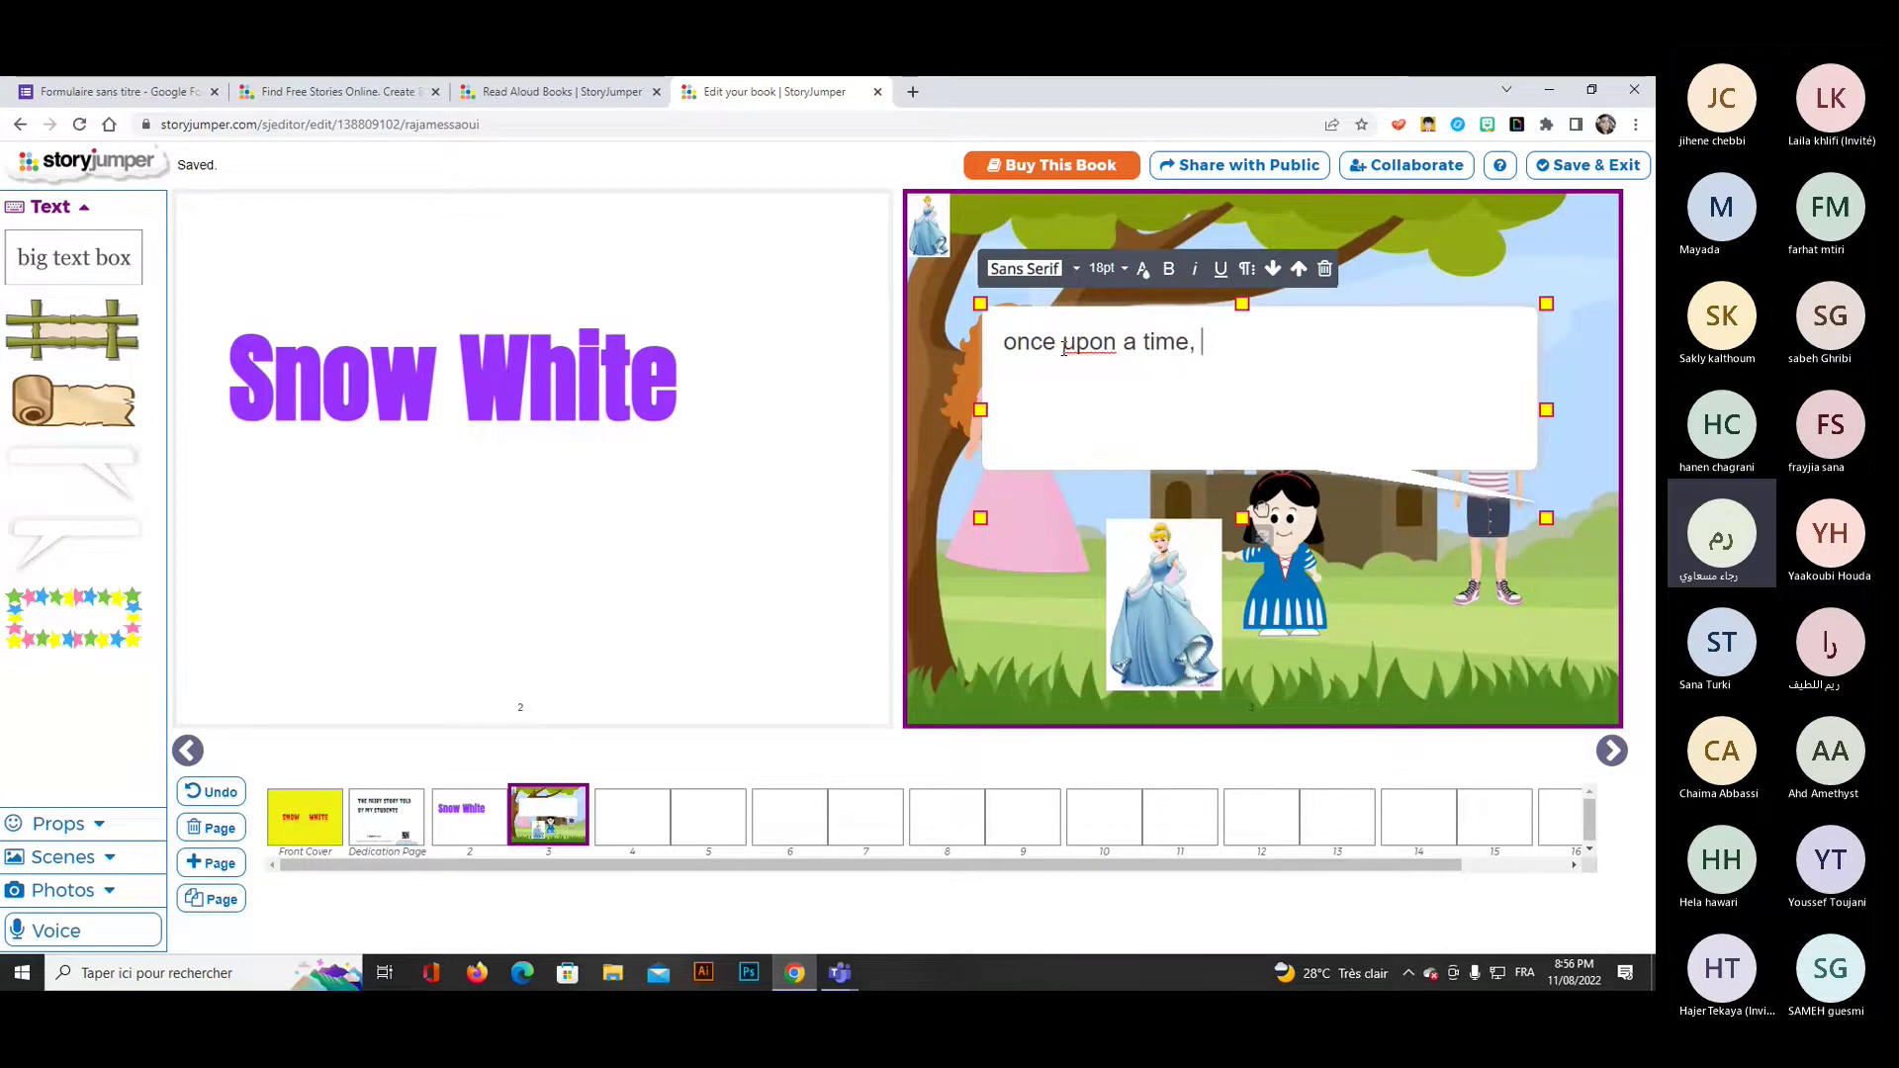
pyautogui.write('there was a bi')
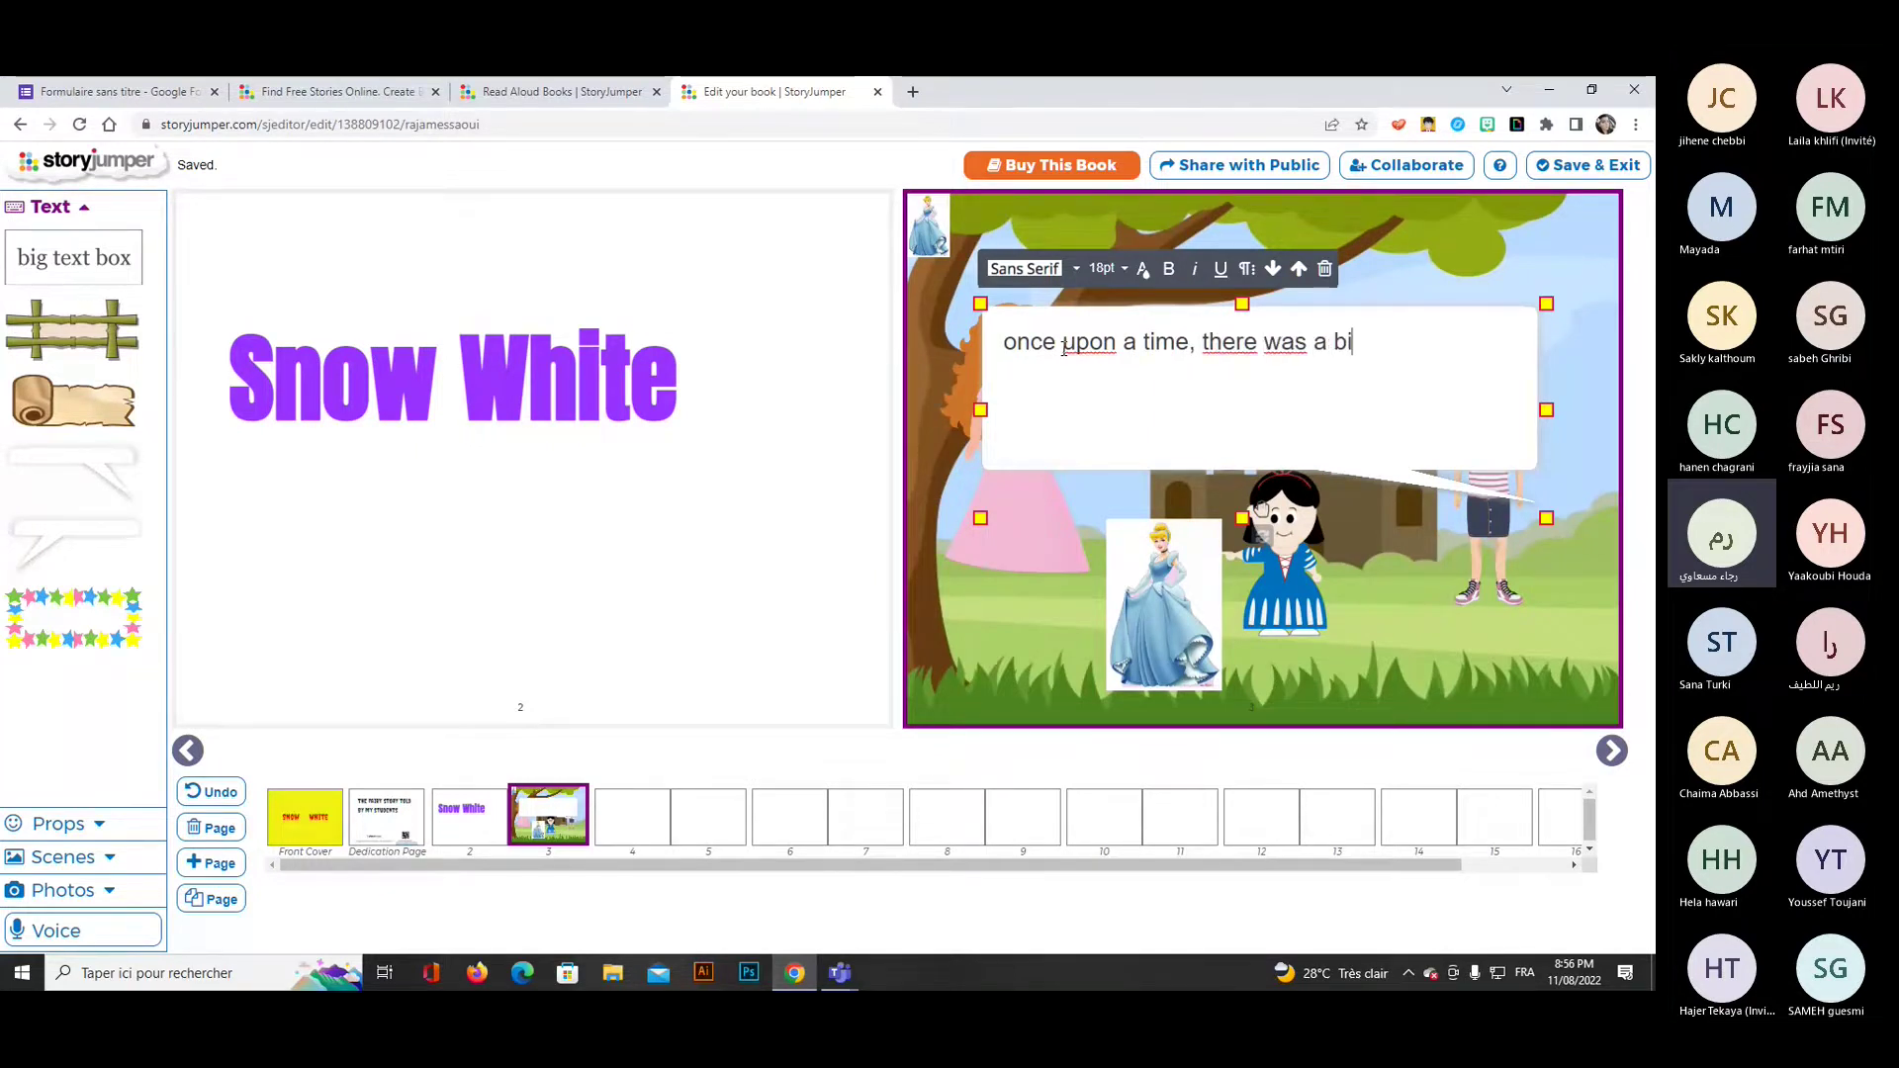
pyautogui.write('g castle')
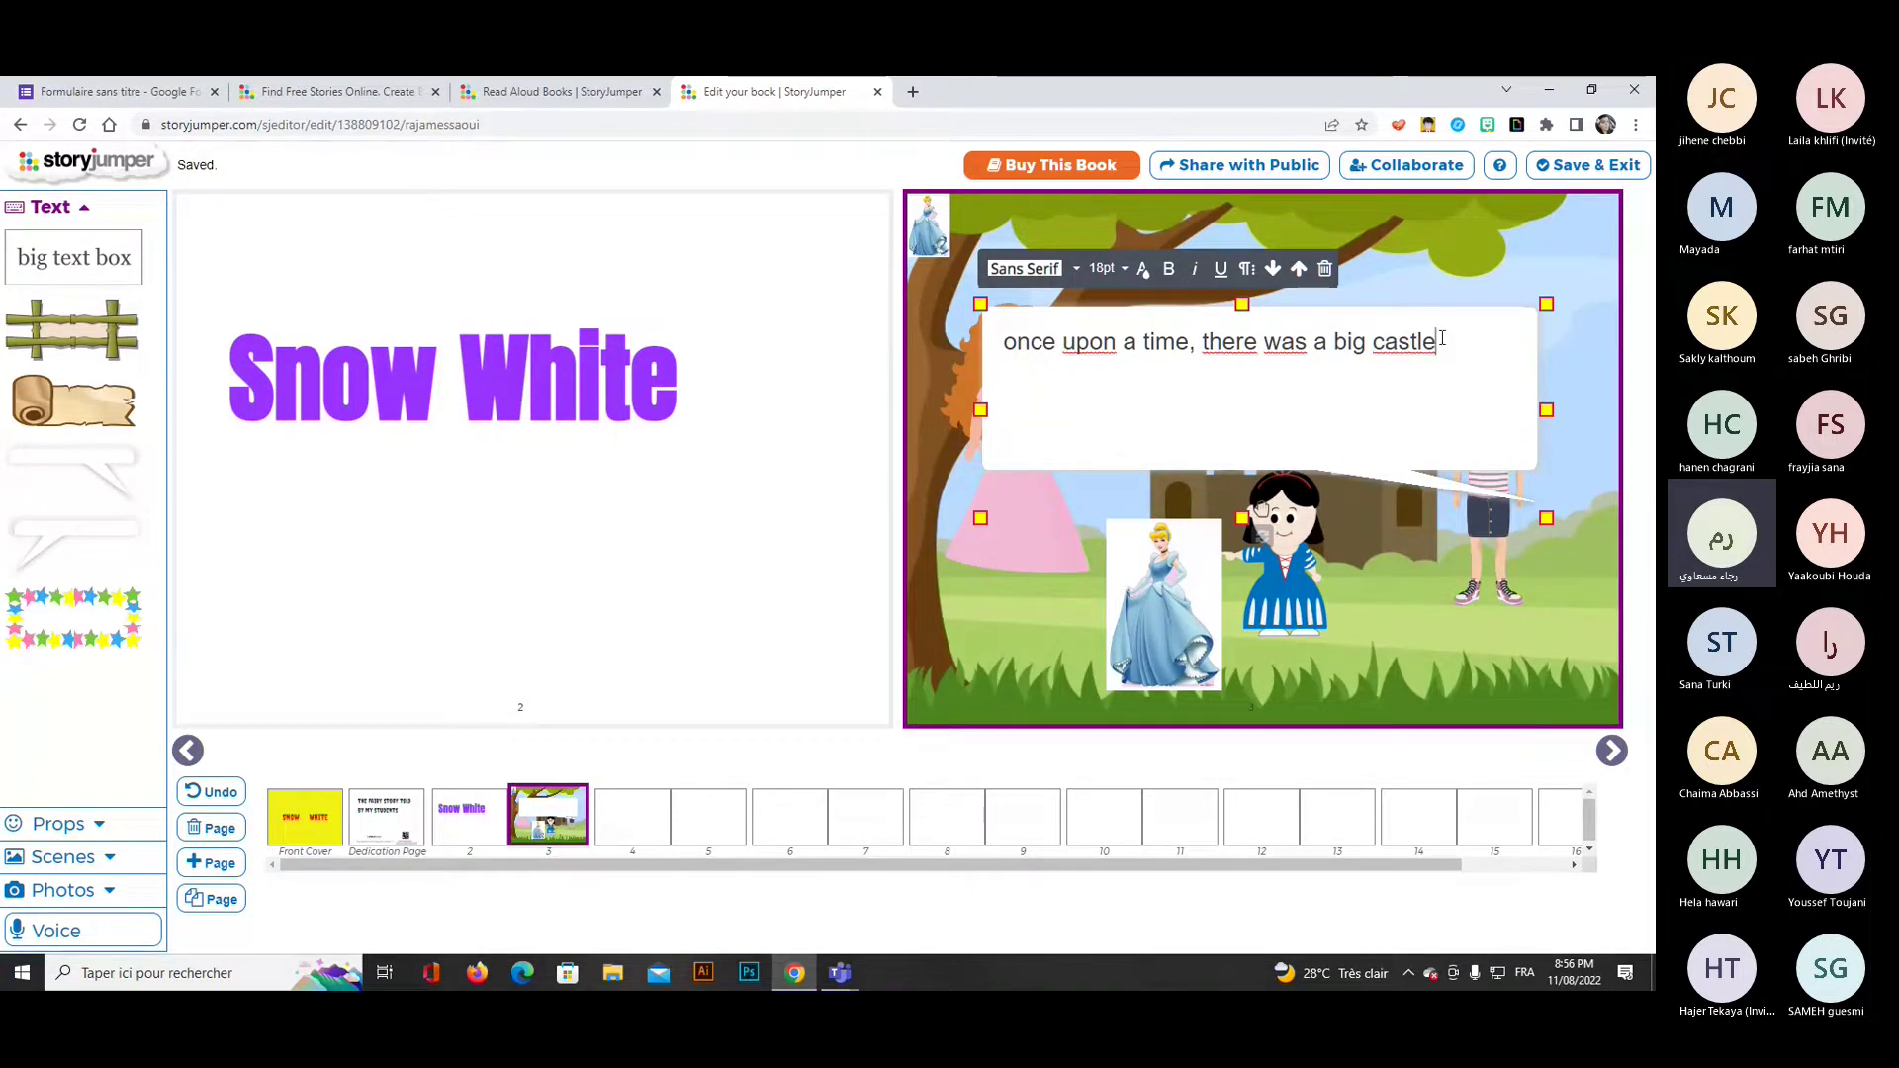
pyautogui.press('Left')
pyautogui.press('Left')
pyautogui.press('Left')
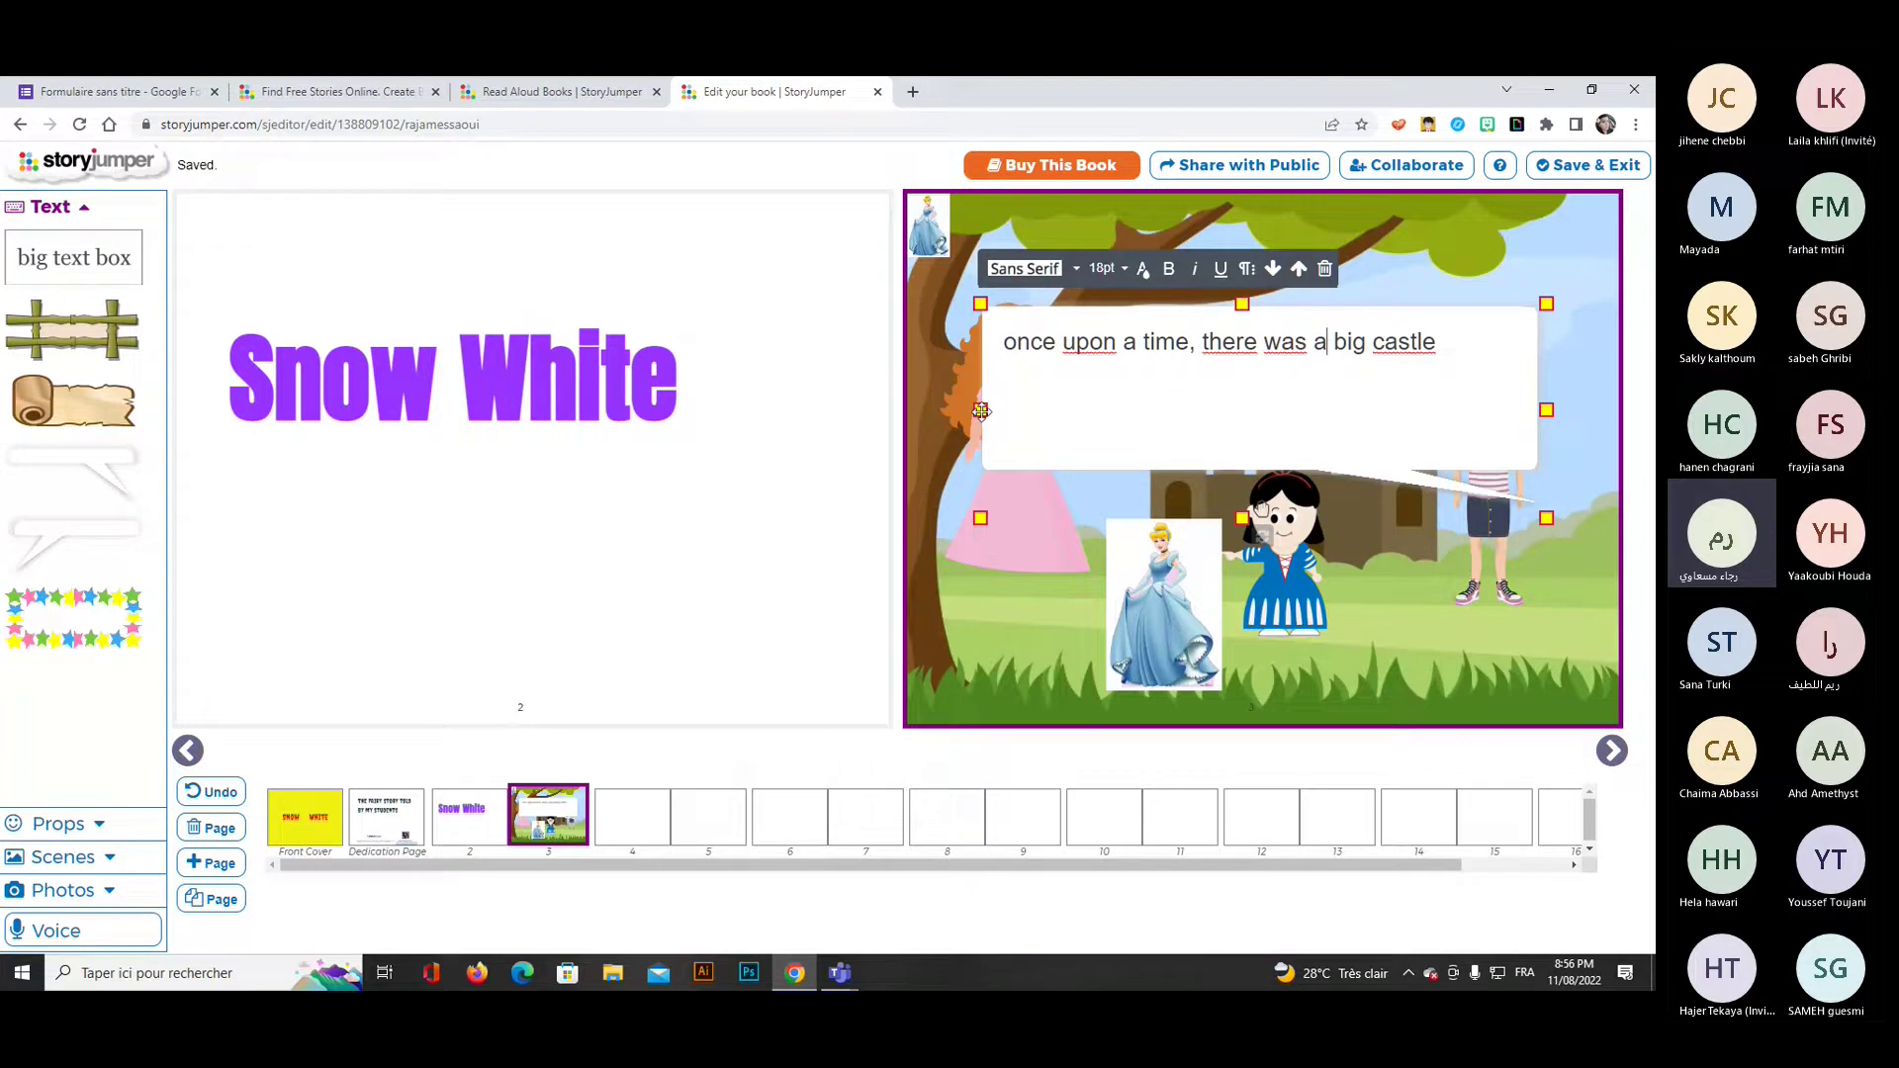
# Narrow the bubble so the text wraps, move it to the top, and go to pages 4–5.
pyautogui.moveTo(981, 409); pyautogui.dragTo(1046, 401)
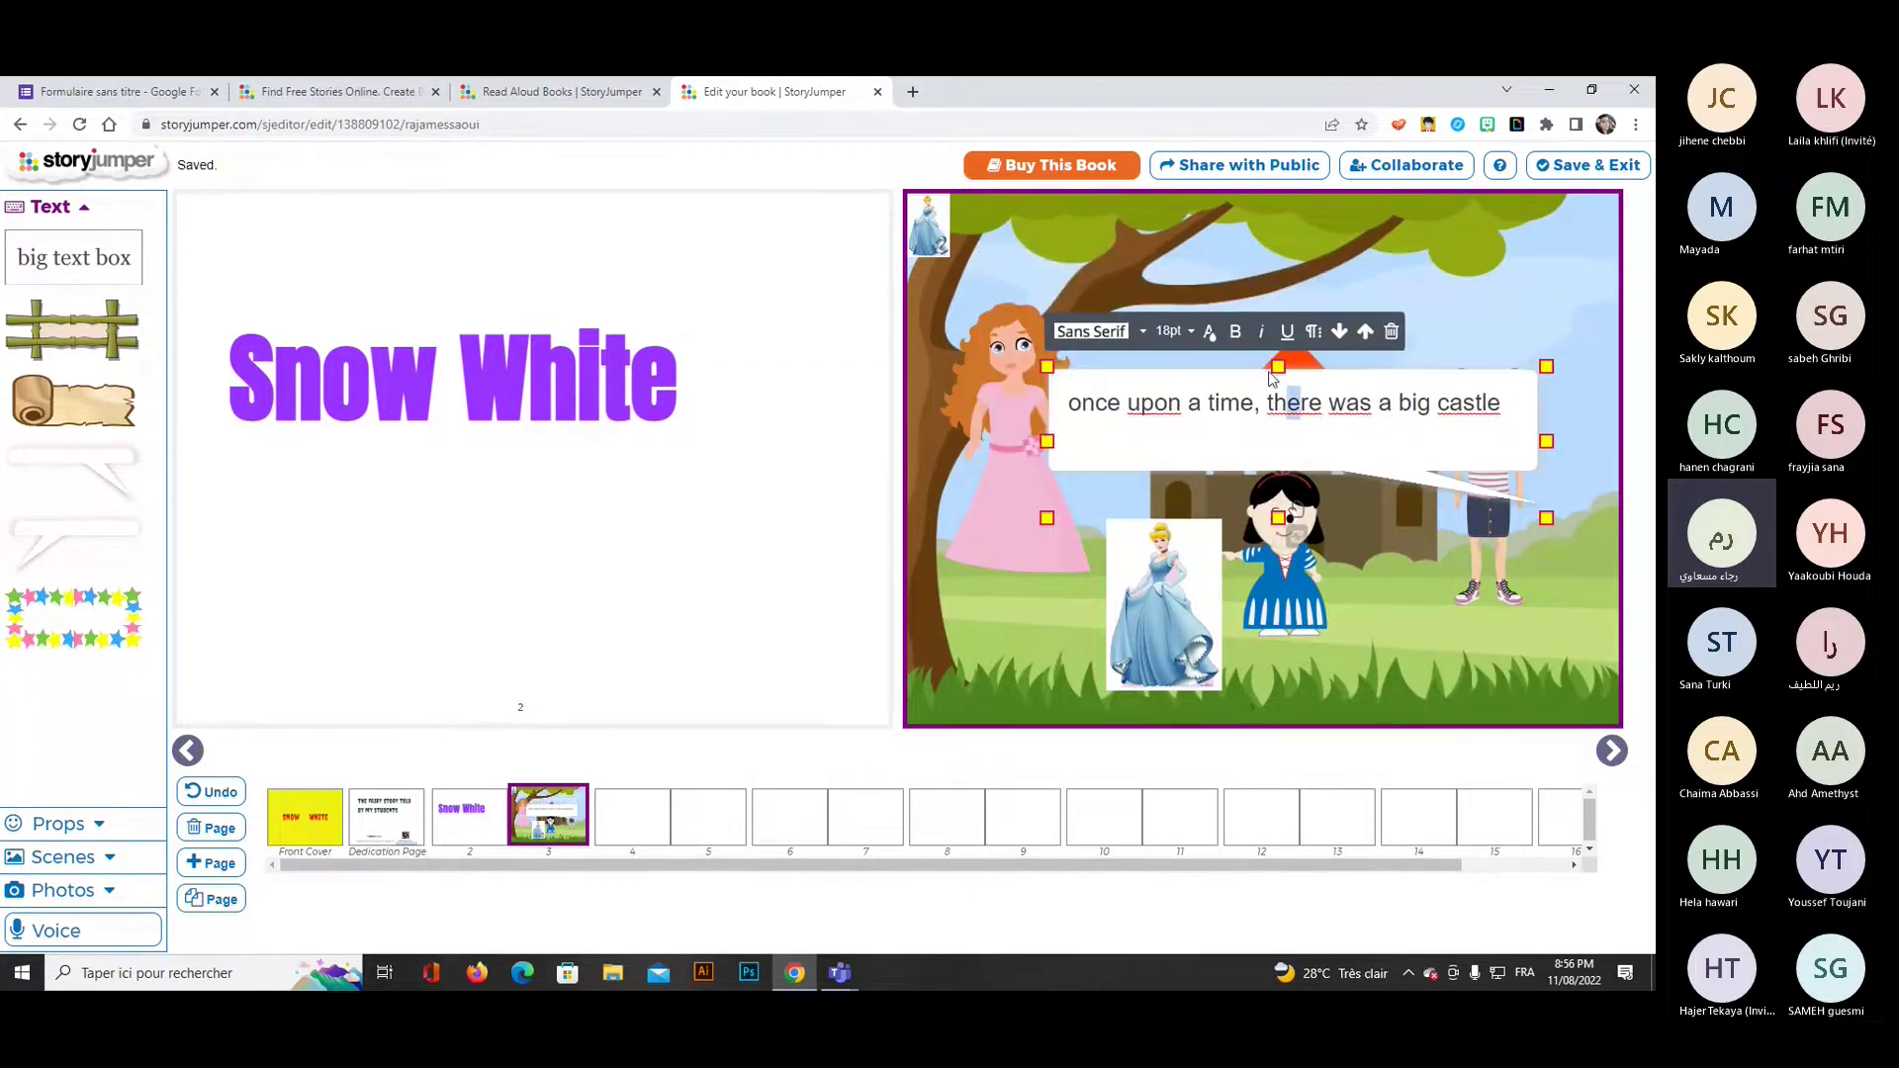
pyautogui.moveTo(1266, 284); pyautogui.dragTo(1266, 258)
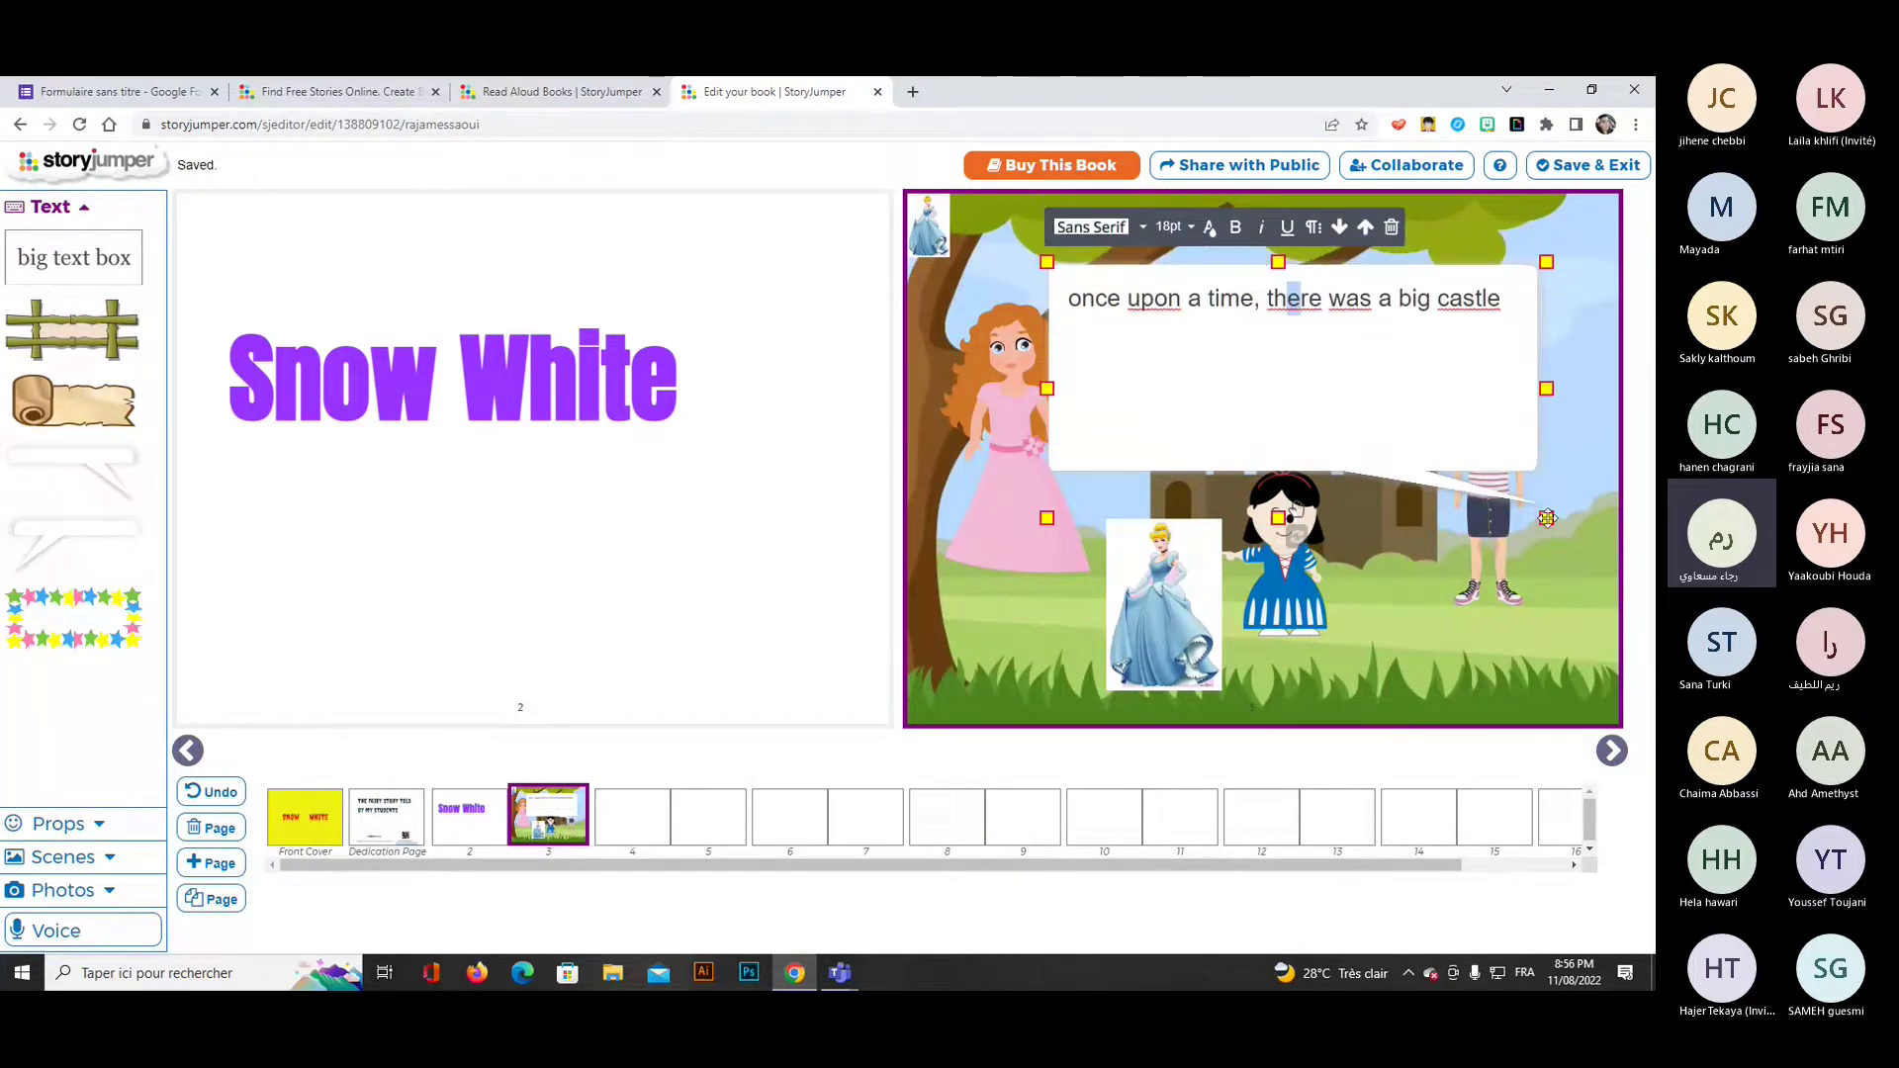
pyautogui.moveTo(1546, 517); pyautogui.dragTo(1488, 422)
pyautogui.moveTo(1267, 411); pyautogui.dragTo(1281, 364)
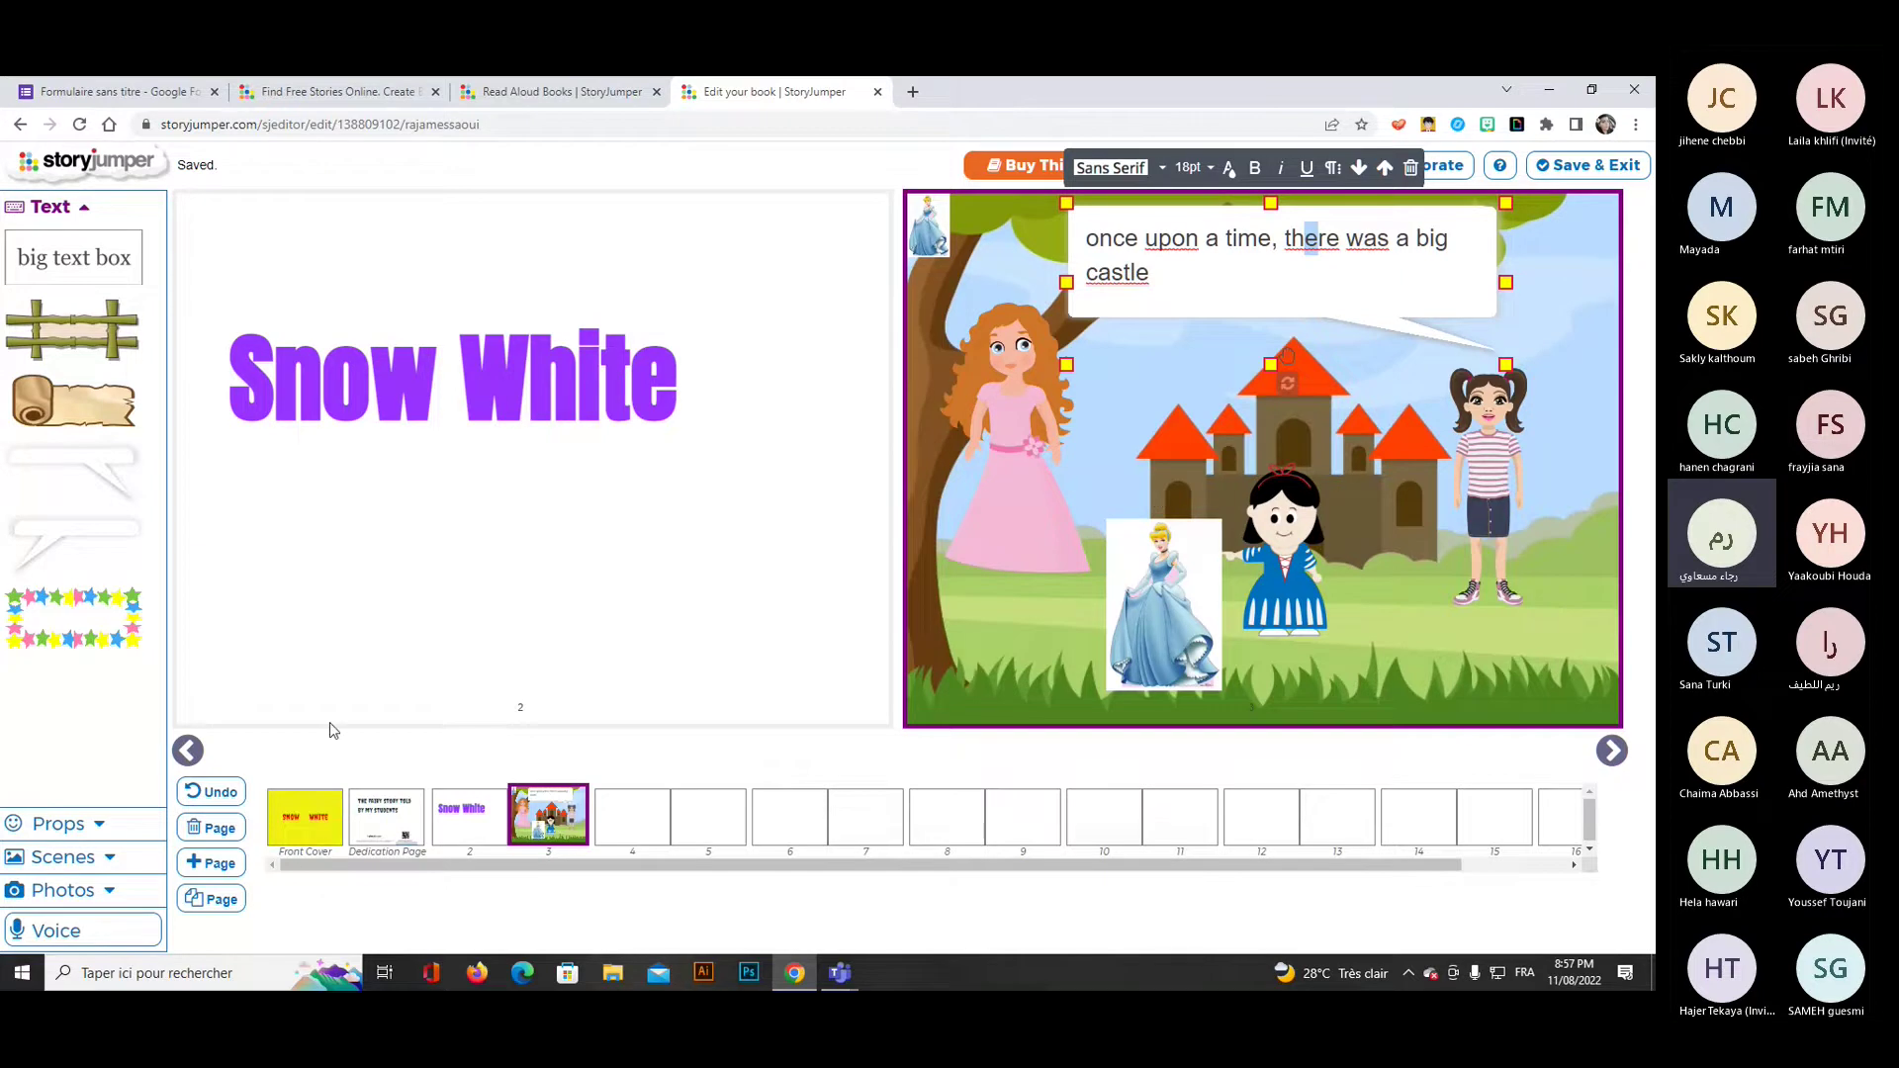
pyautogui.click(636, 818)
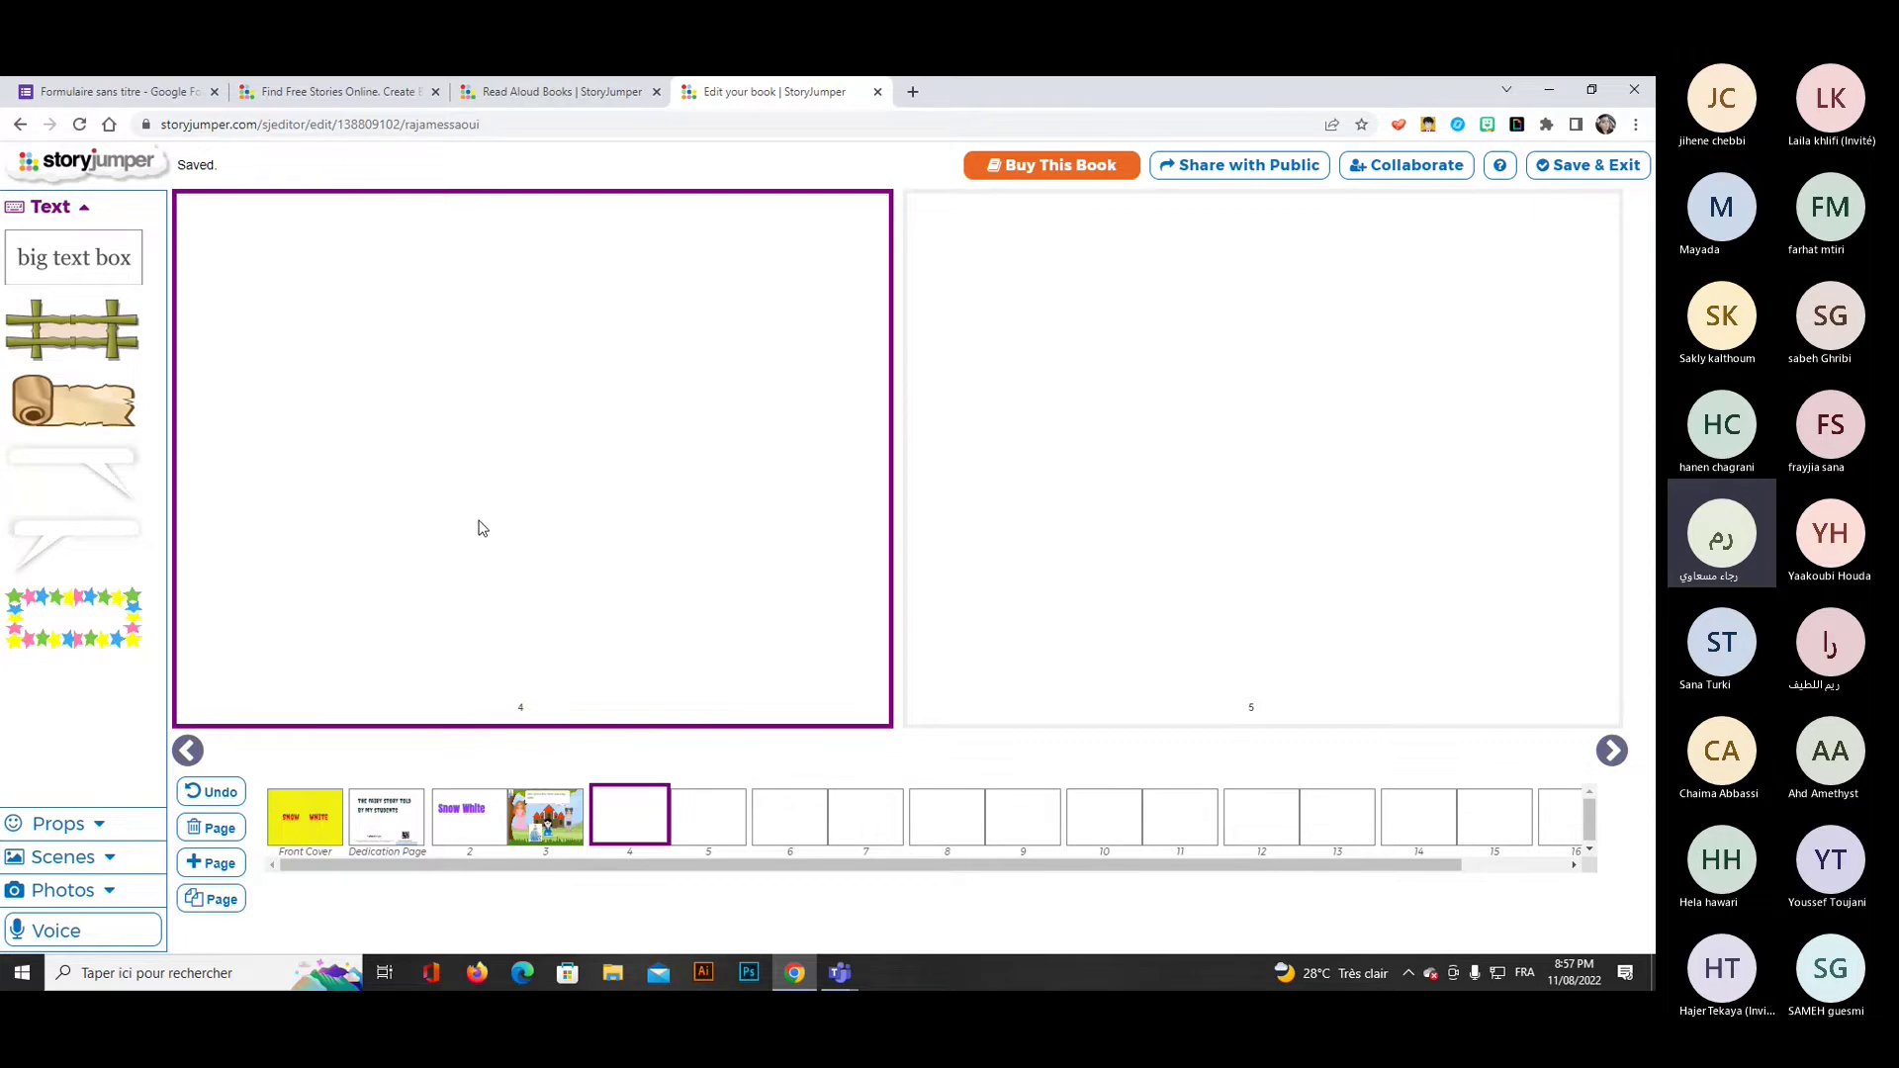
# Add a speech bubble to page 4 and move the girl image to the lower left.
pyautogui.click(87, 825)
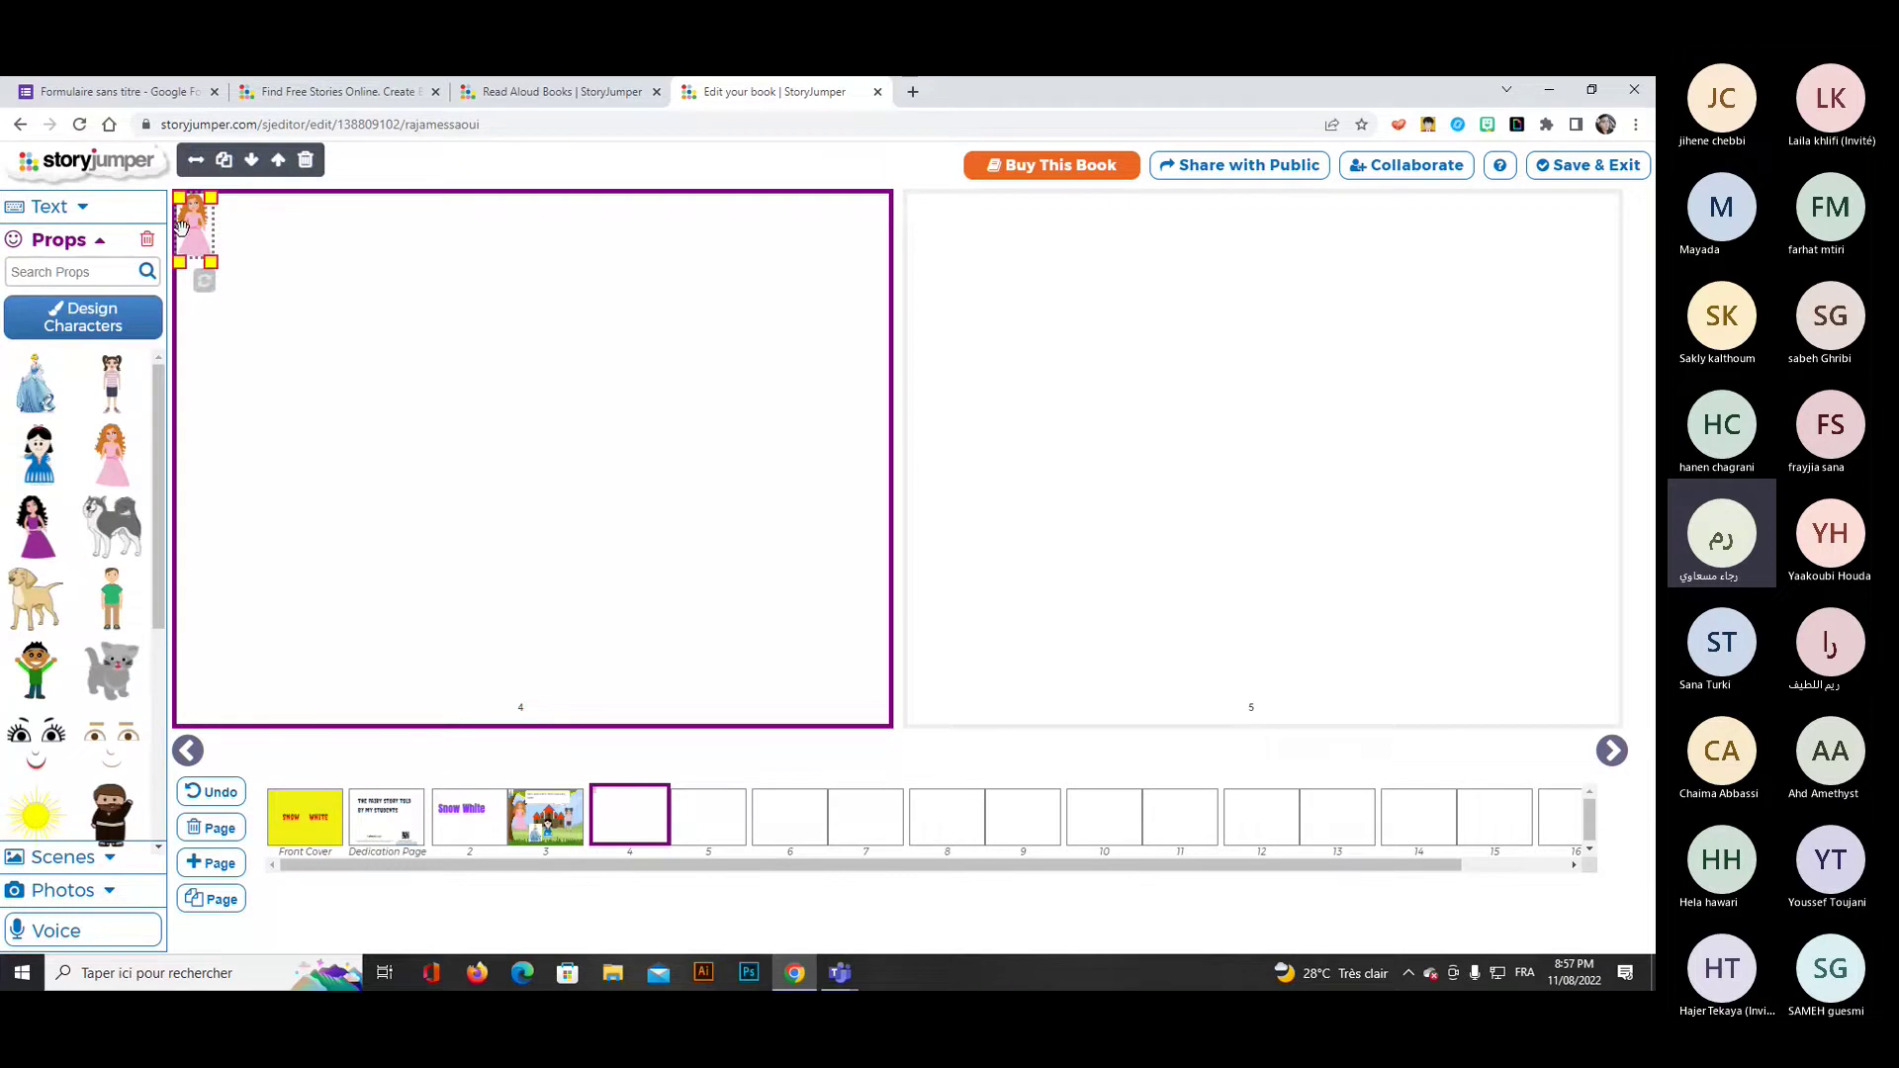
pyautogui.moveTo(210, 262); pyautogui.dragTo(340, 456)
pyautogui.click(79, 206)
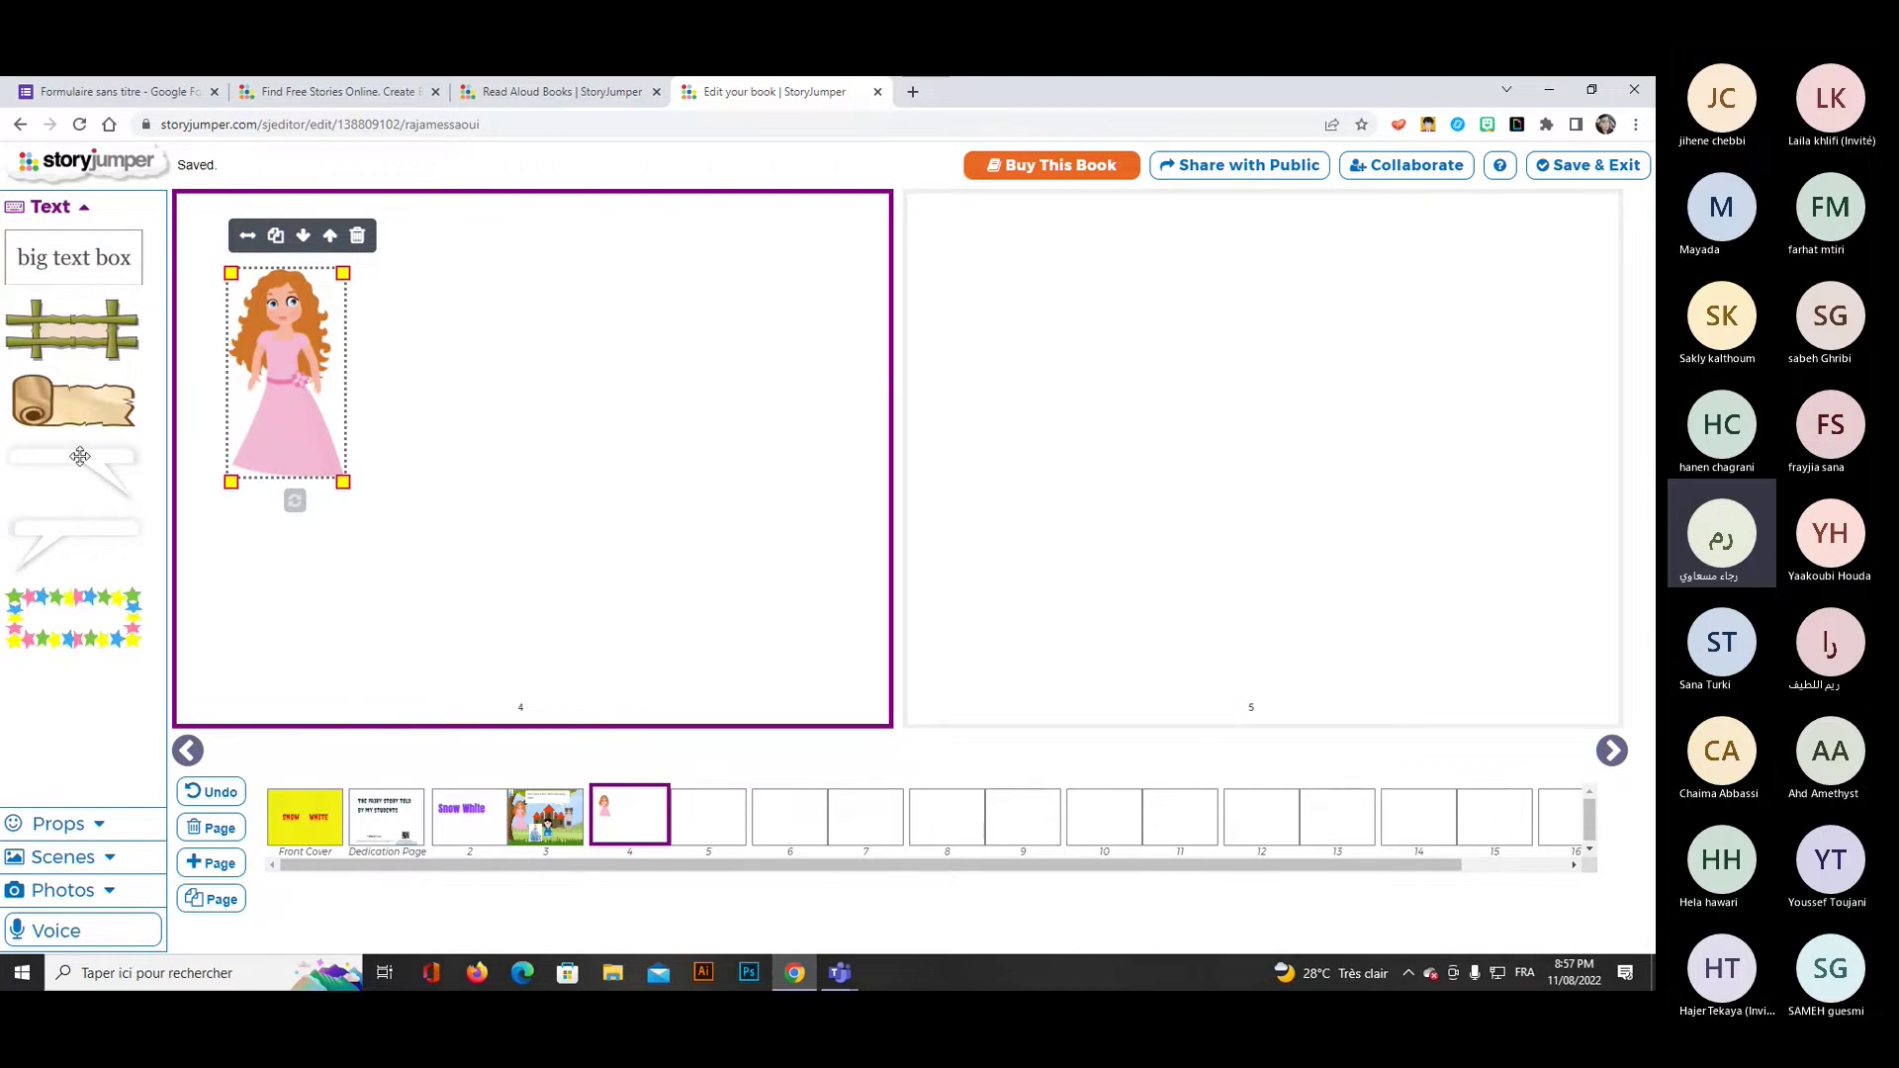
pyautogui.click(79, 456)
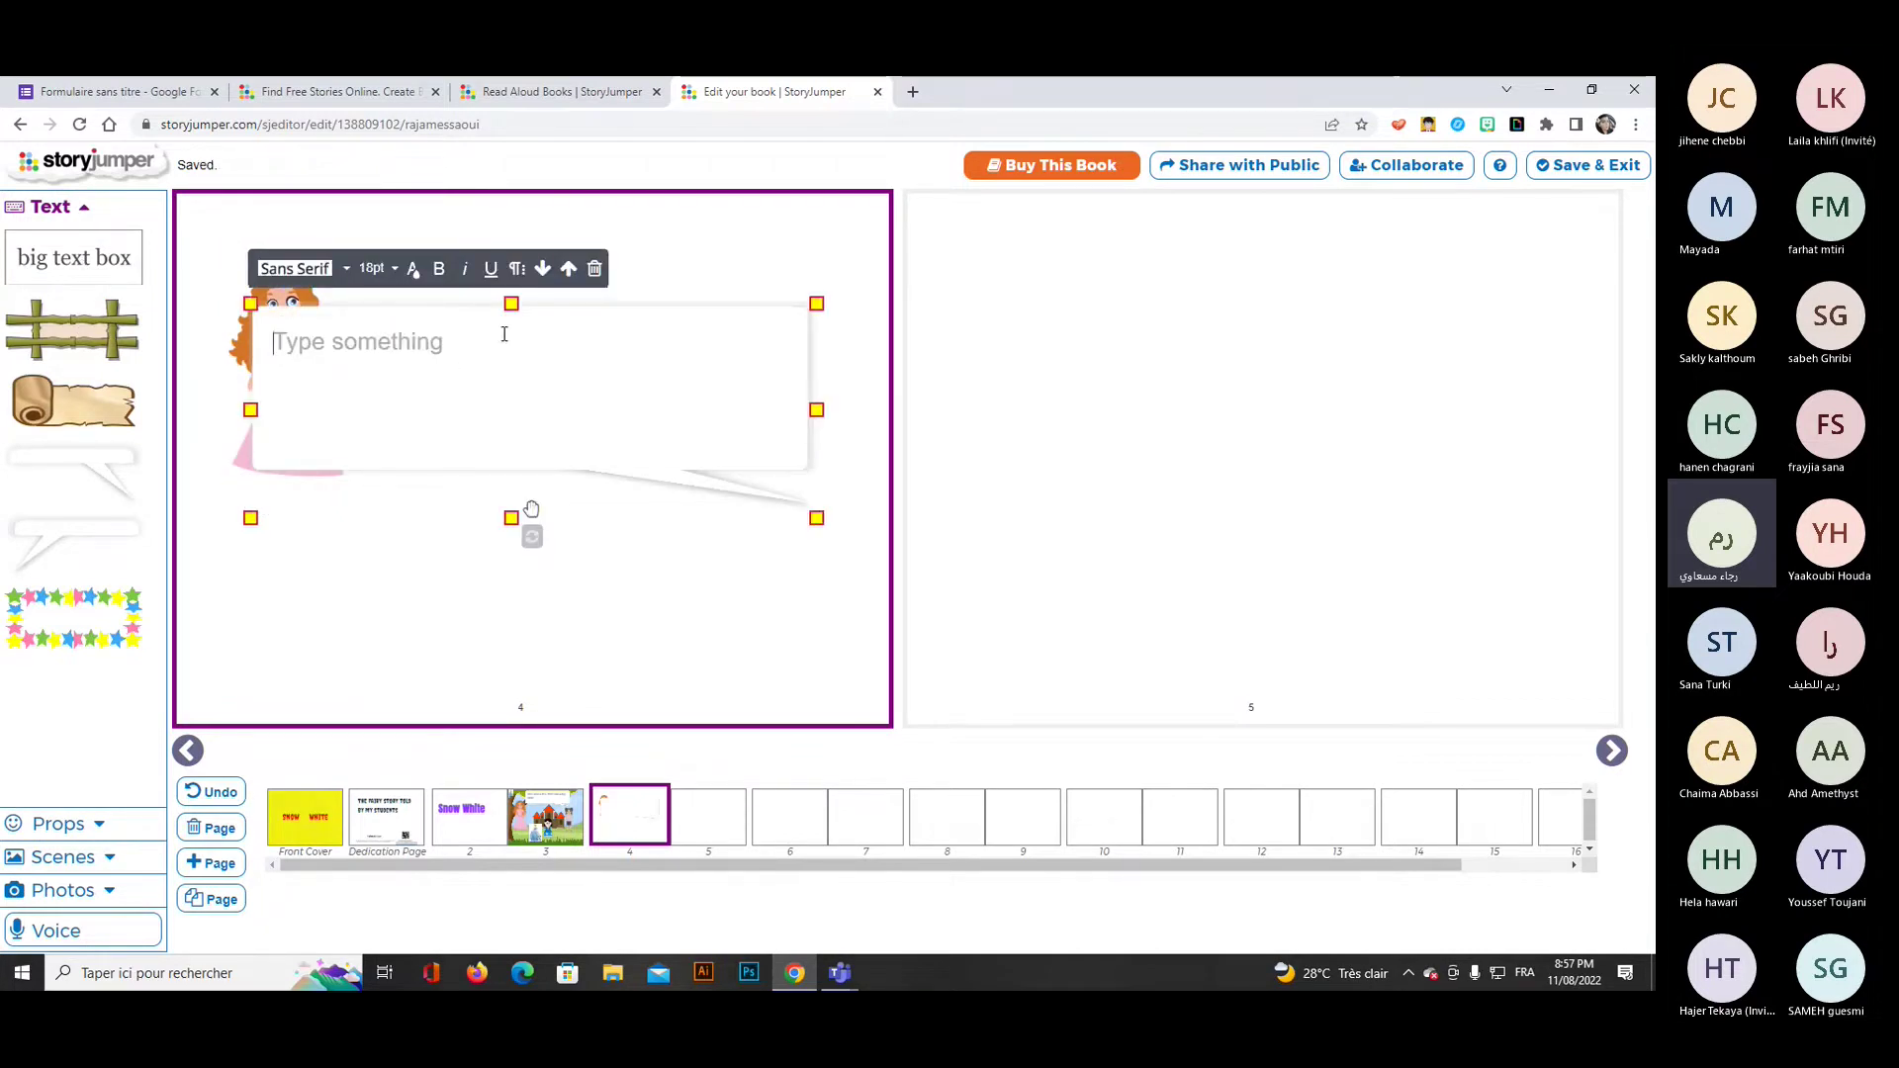
pyautogui.click(240, 457)
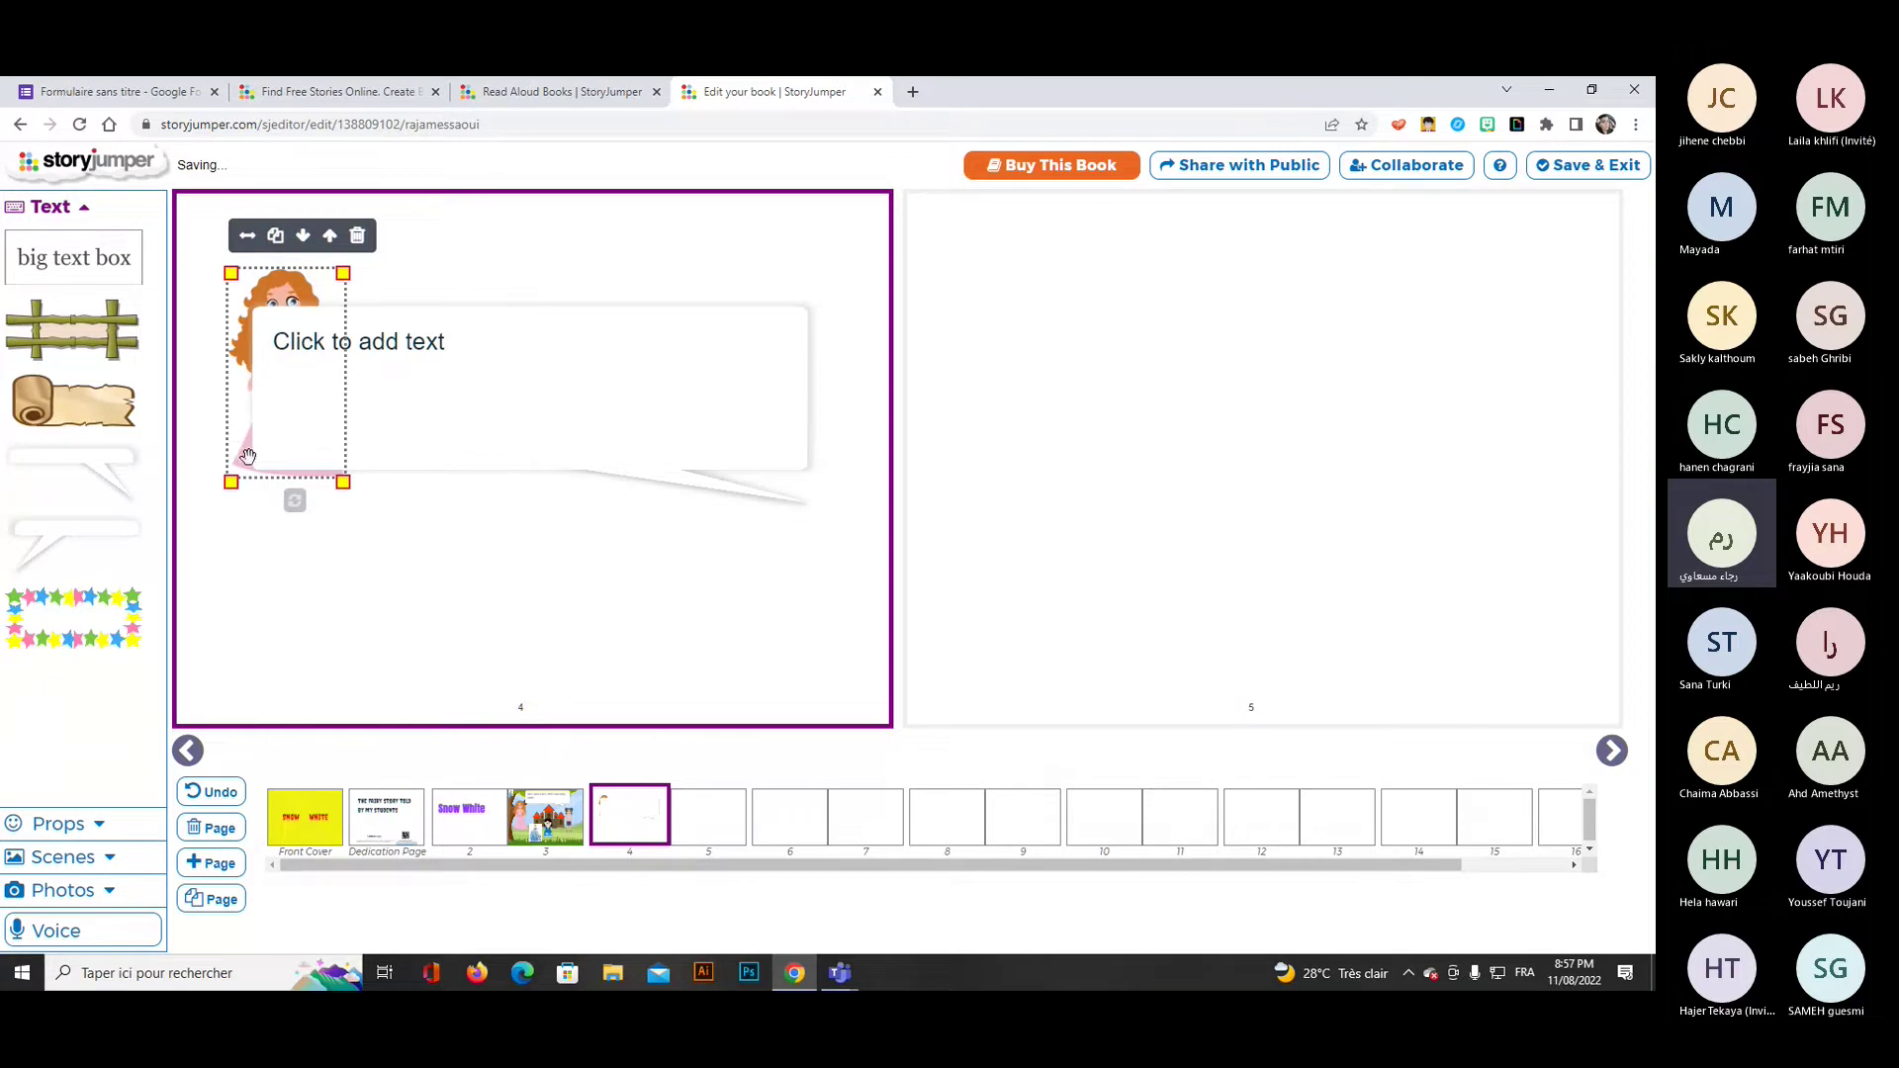
pyautogui.moveTo(244, 486); pyautogui.dragTo(214, 683)
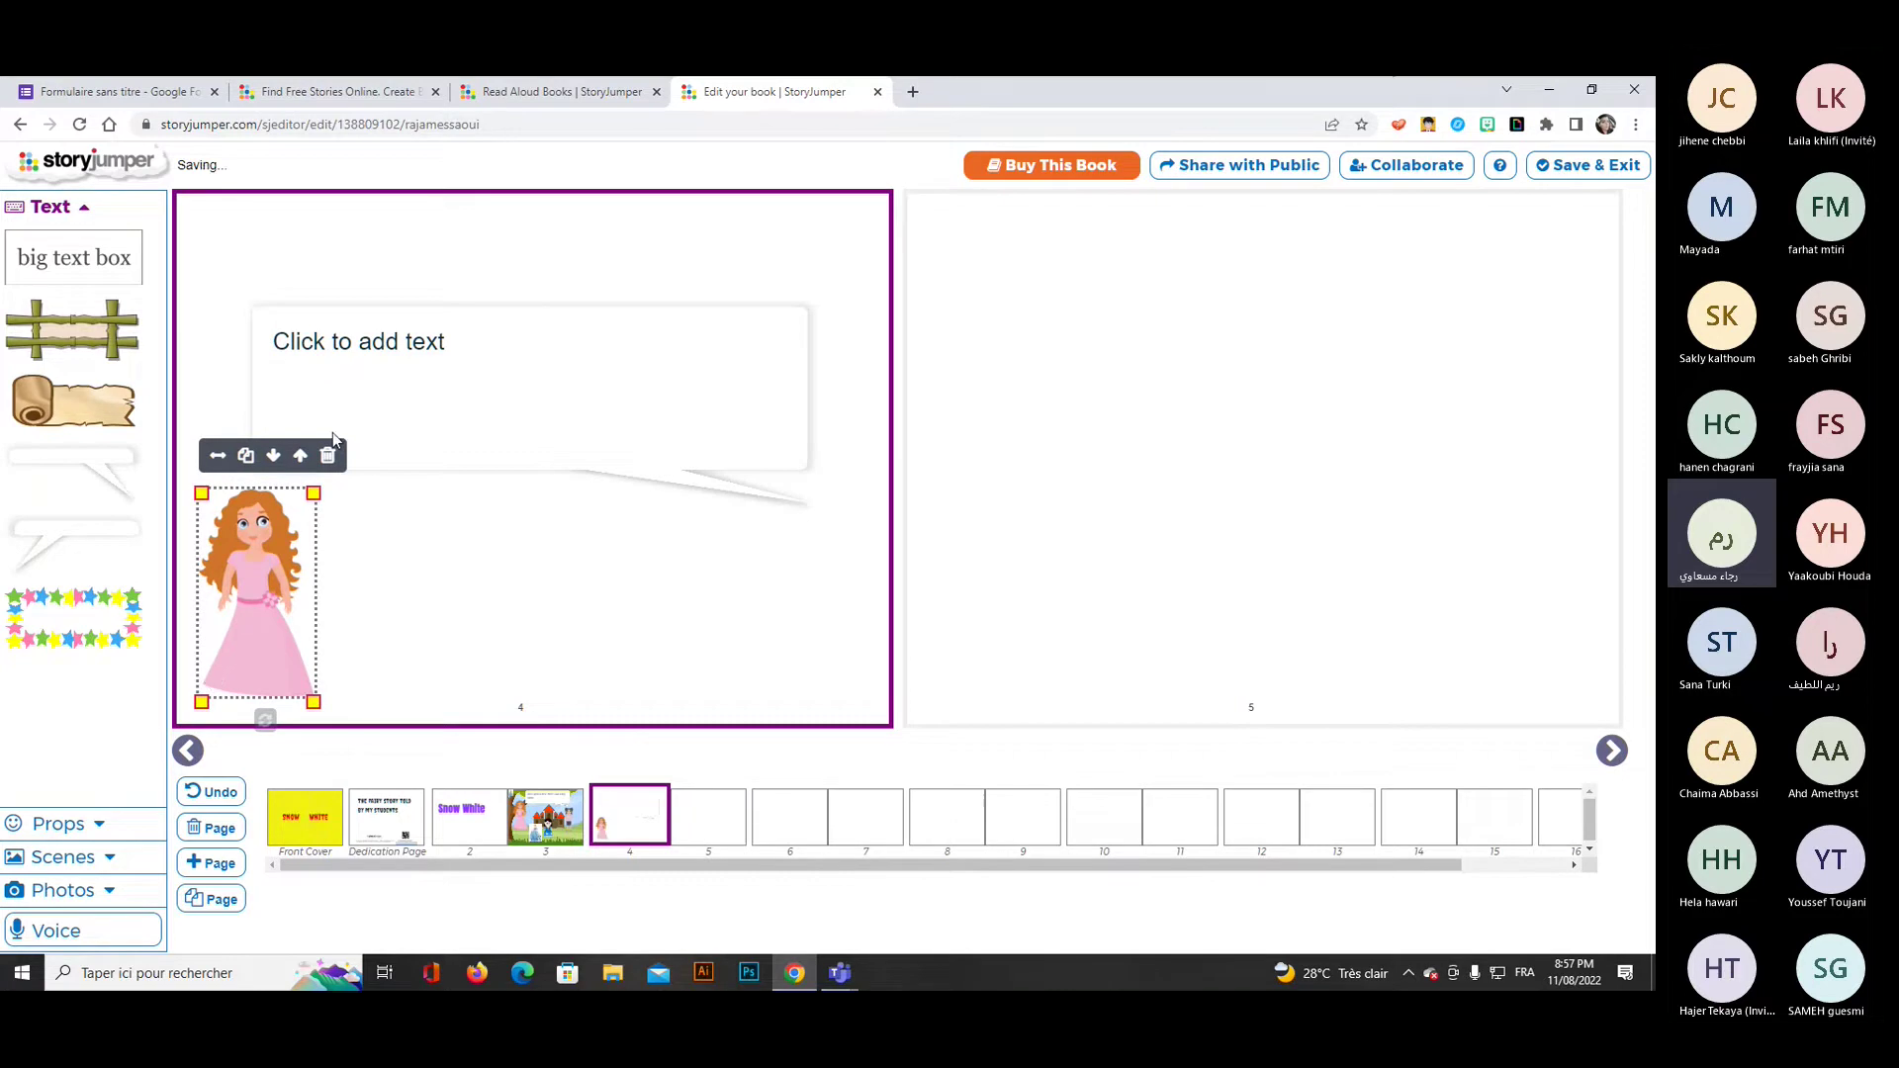
# Write 'one day, the mother died' in the bubble and return to pages 2–3.
pyautogui.click(456, 334)
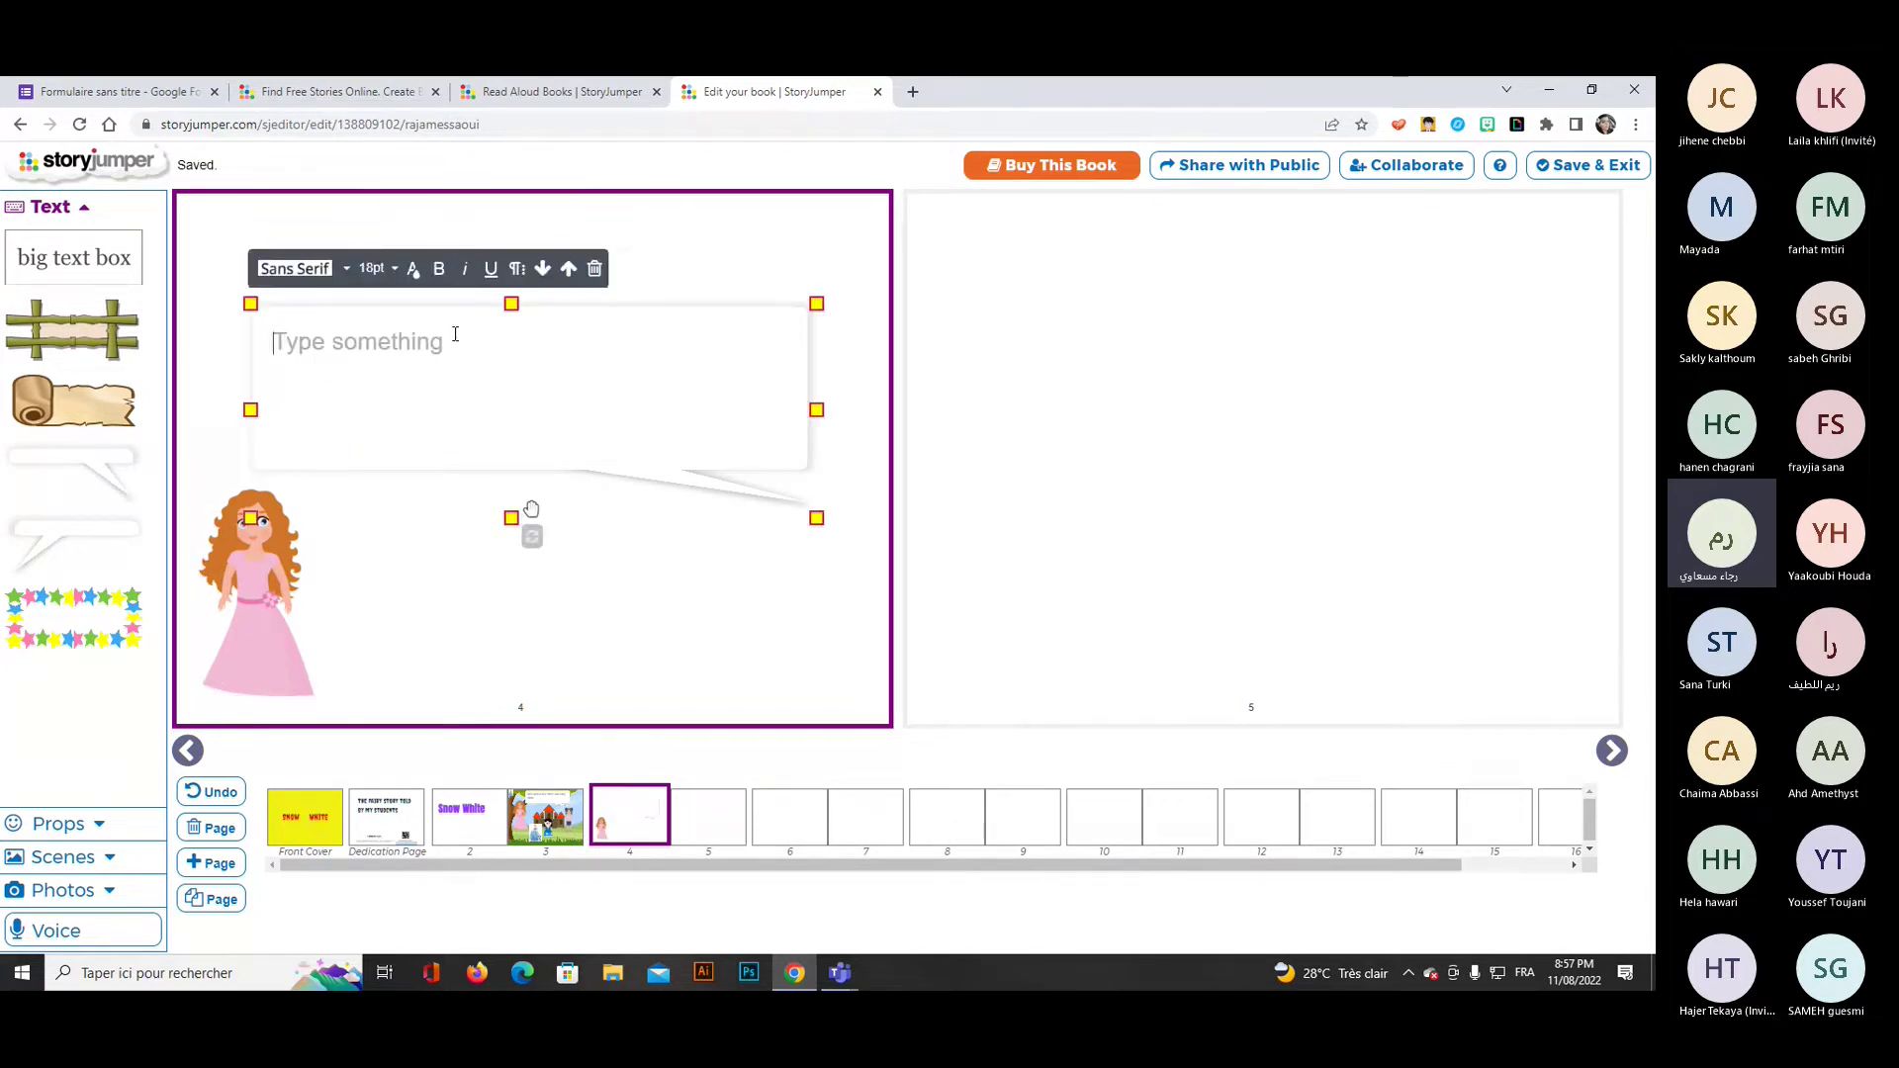
pyautogui.write('one day, t')
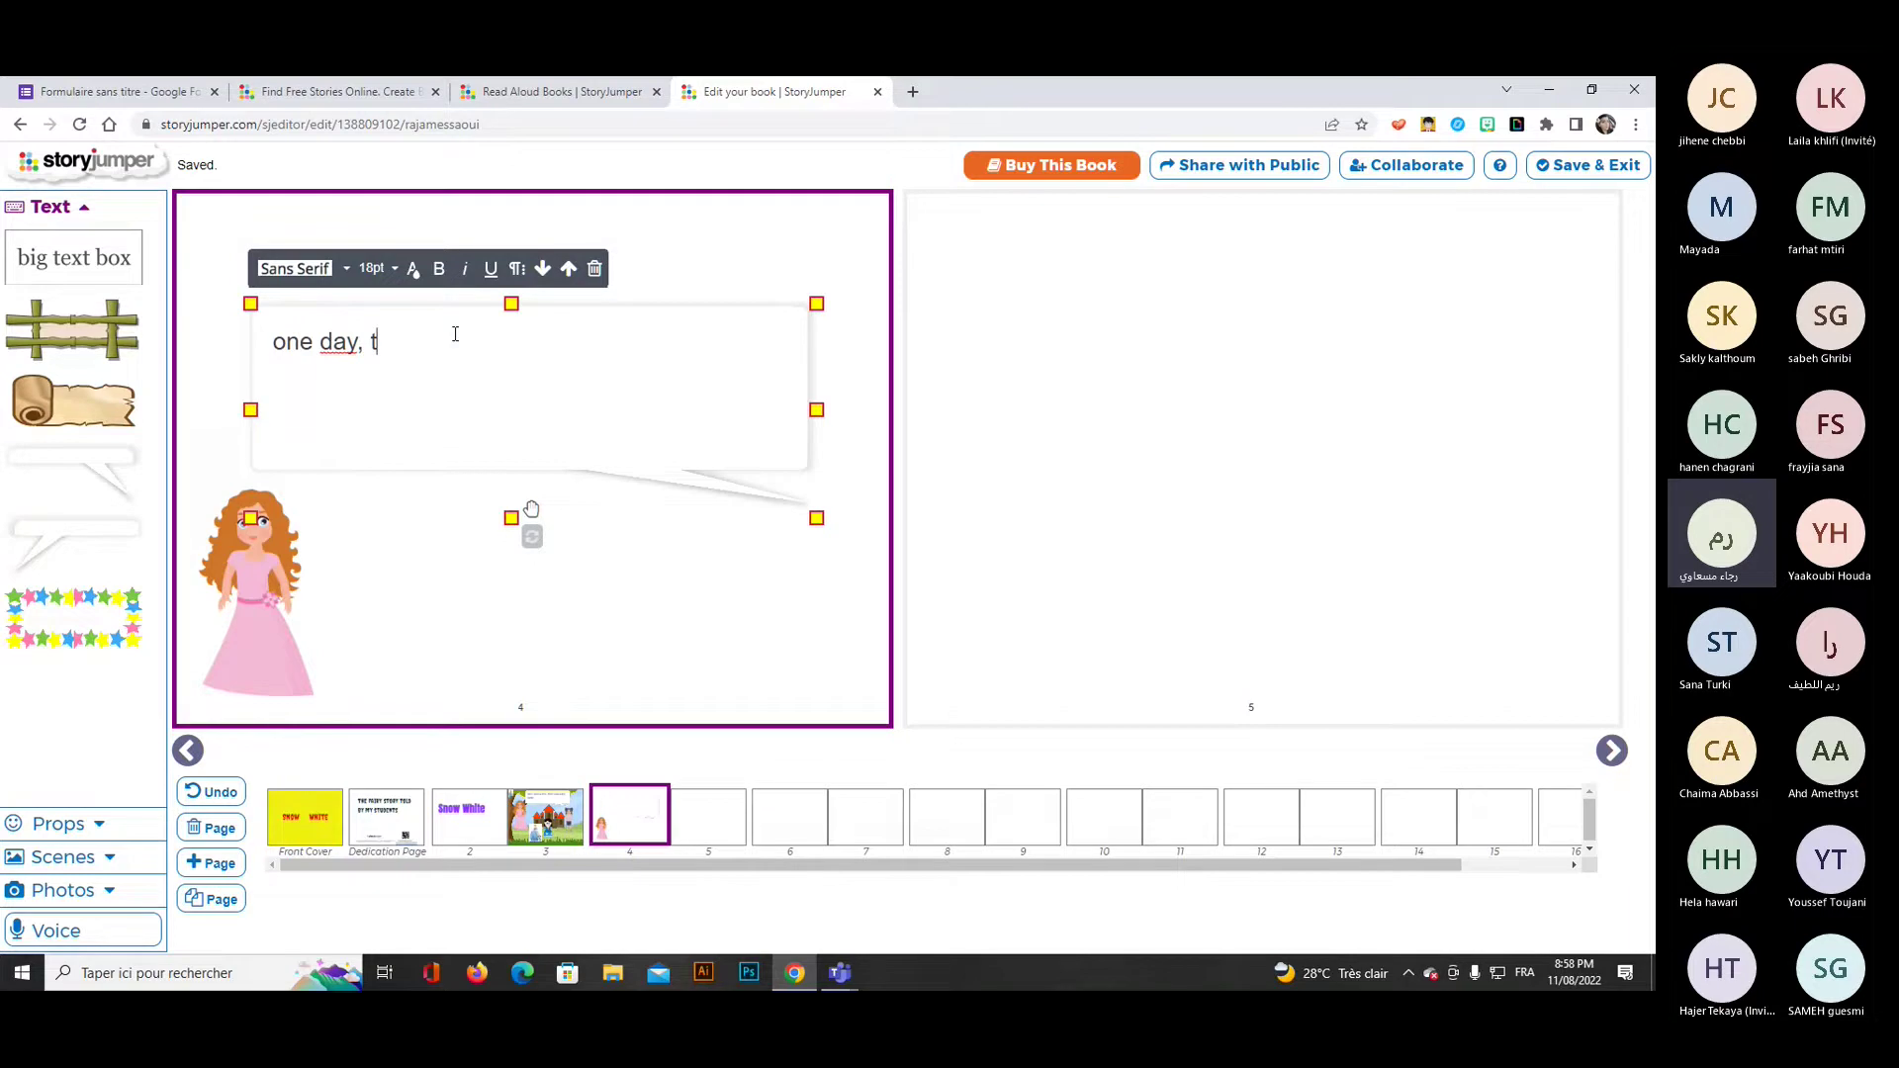
pyautogui.write('he mother died')
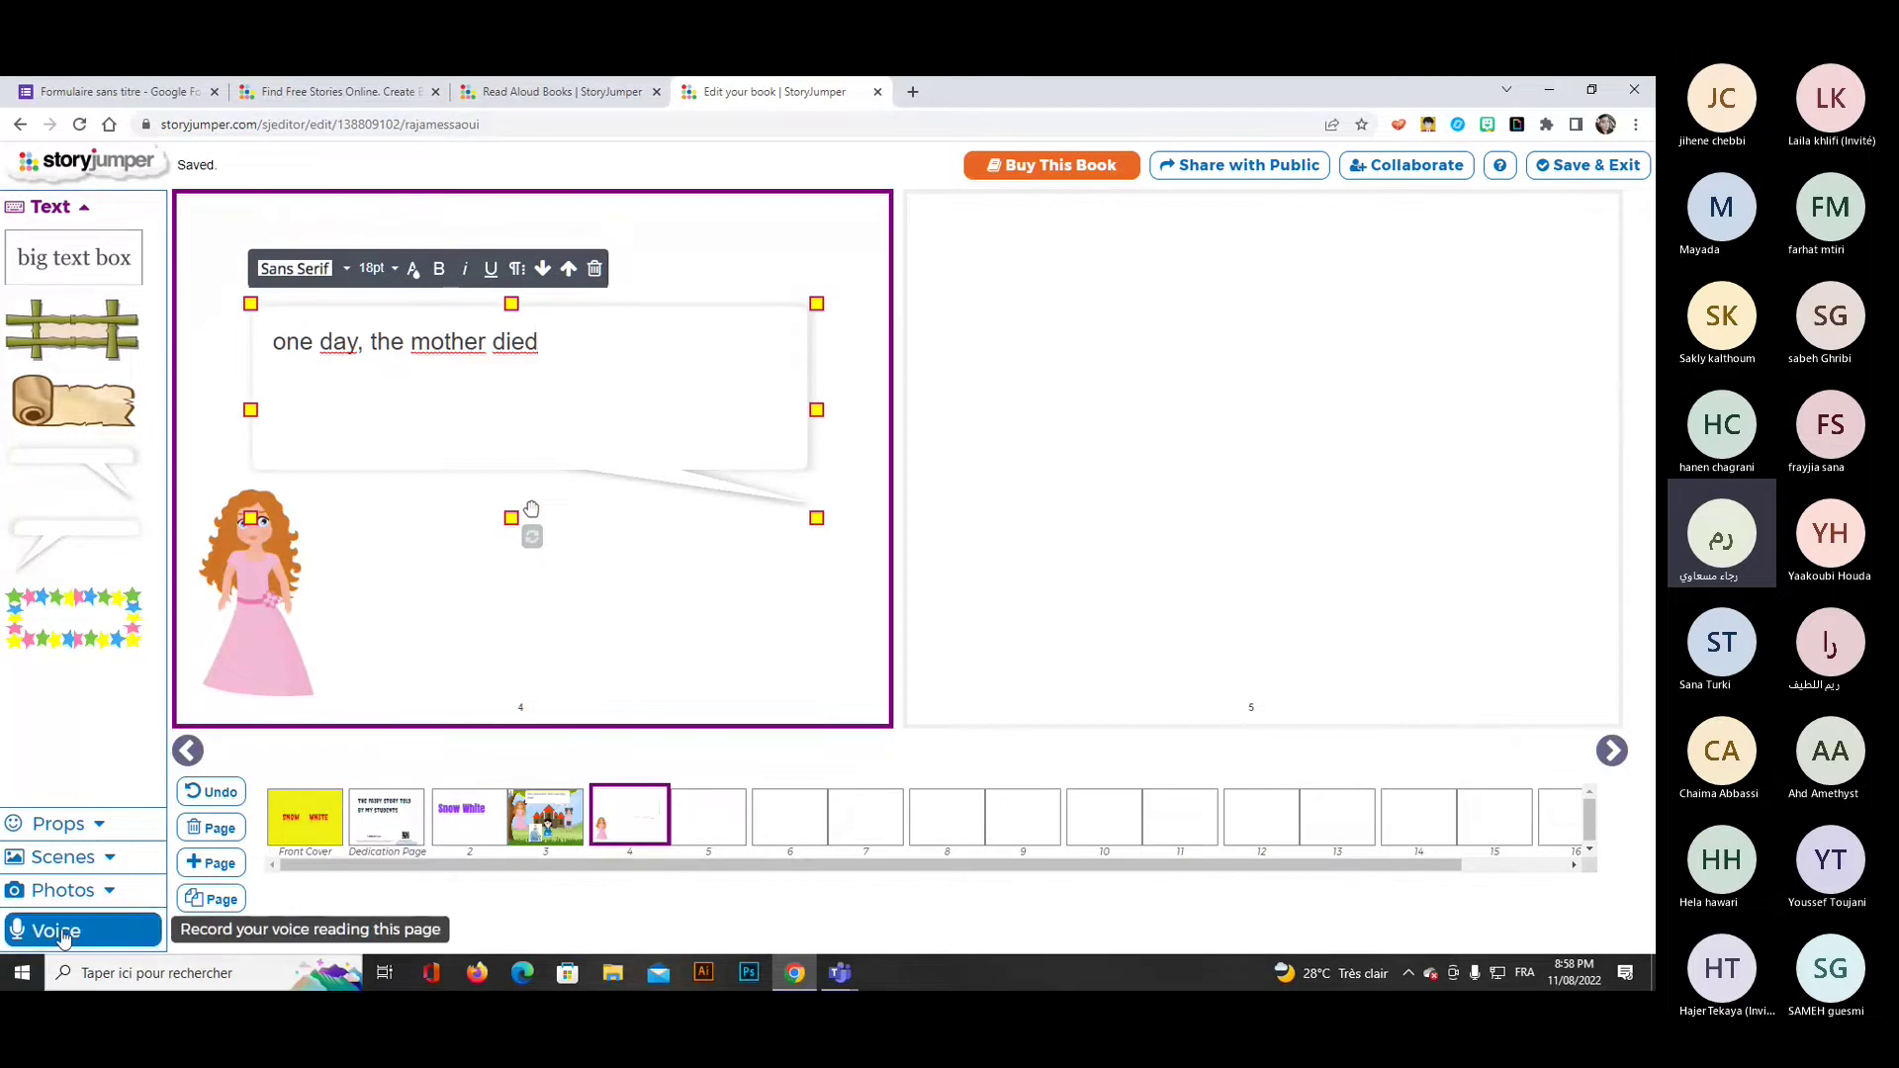
pyautogui.click(545, 817)
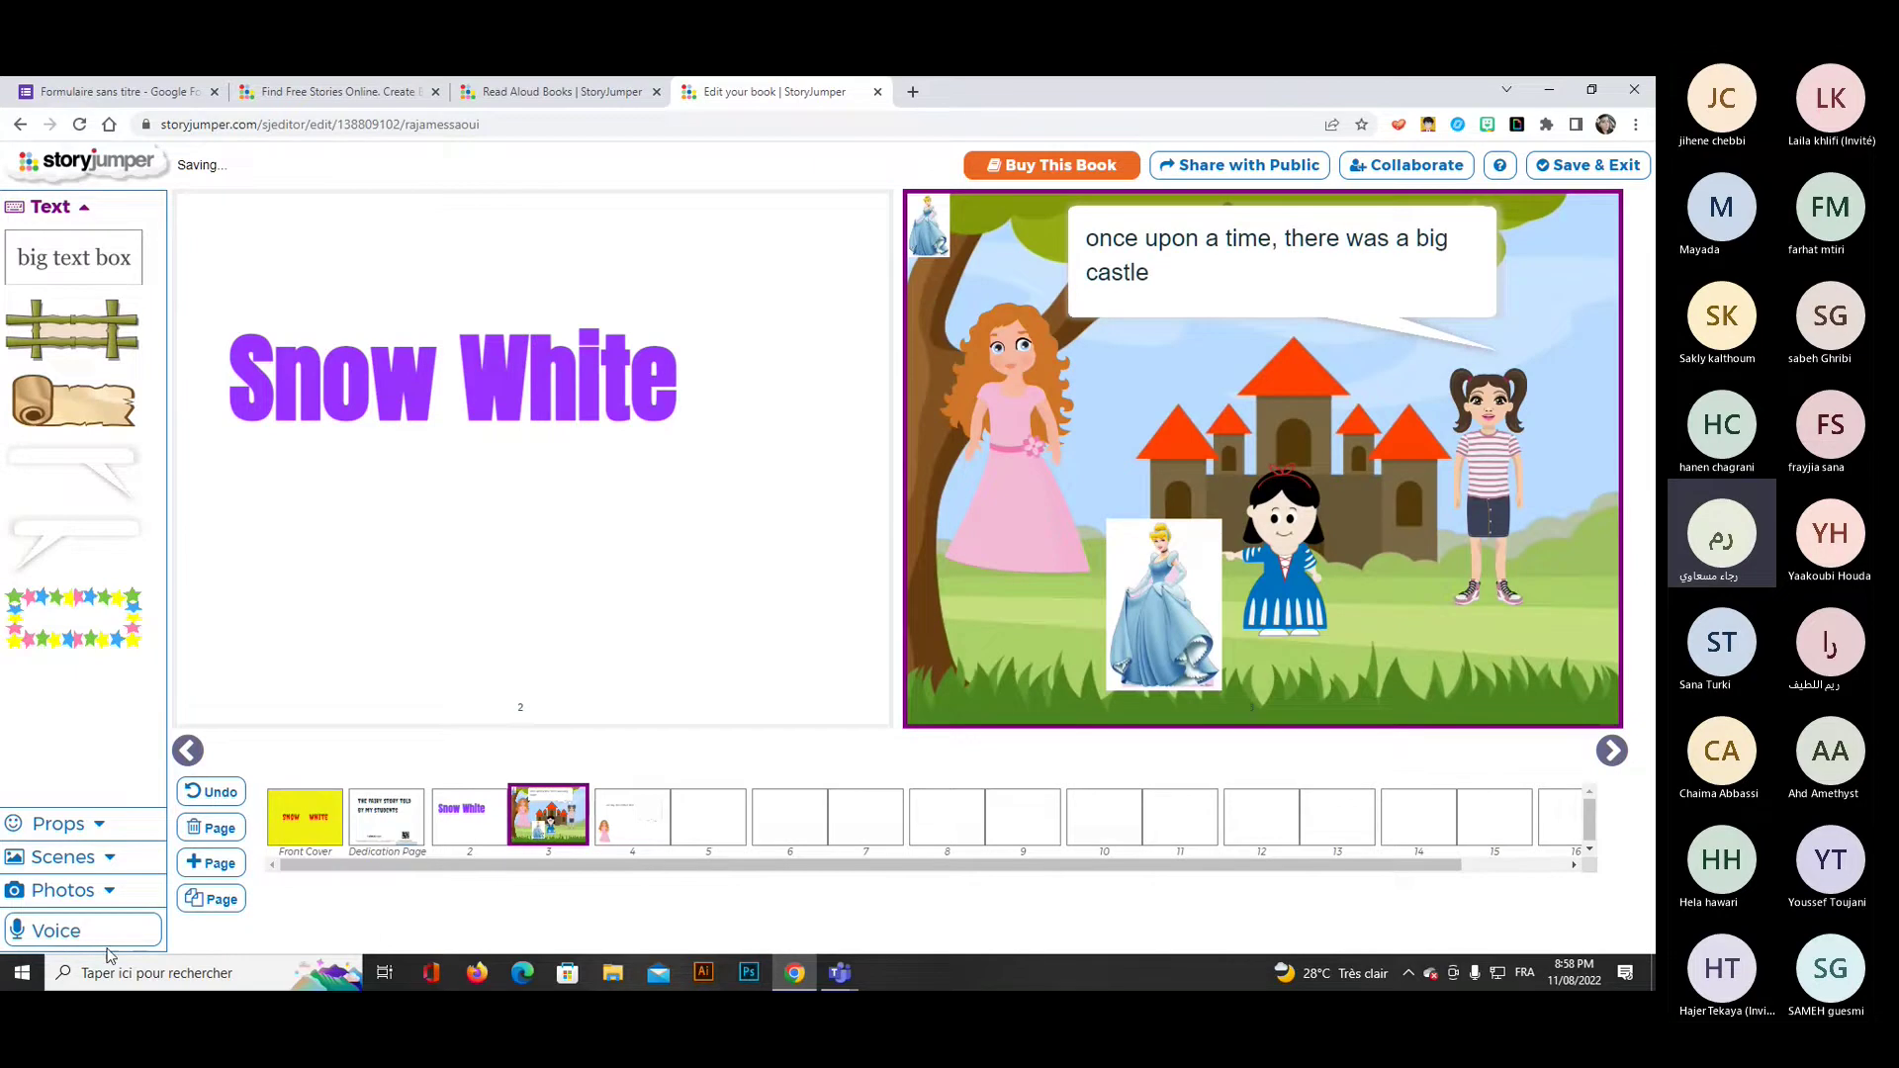
# Record a voice narration for the castle page and play it back.
pyautogui.click(109, 932)
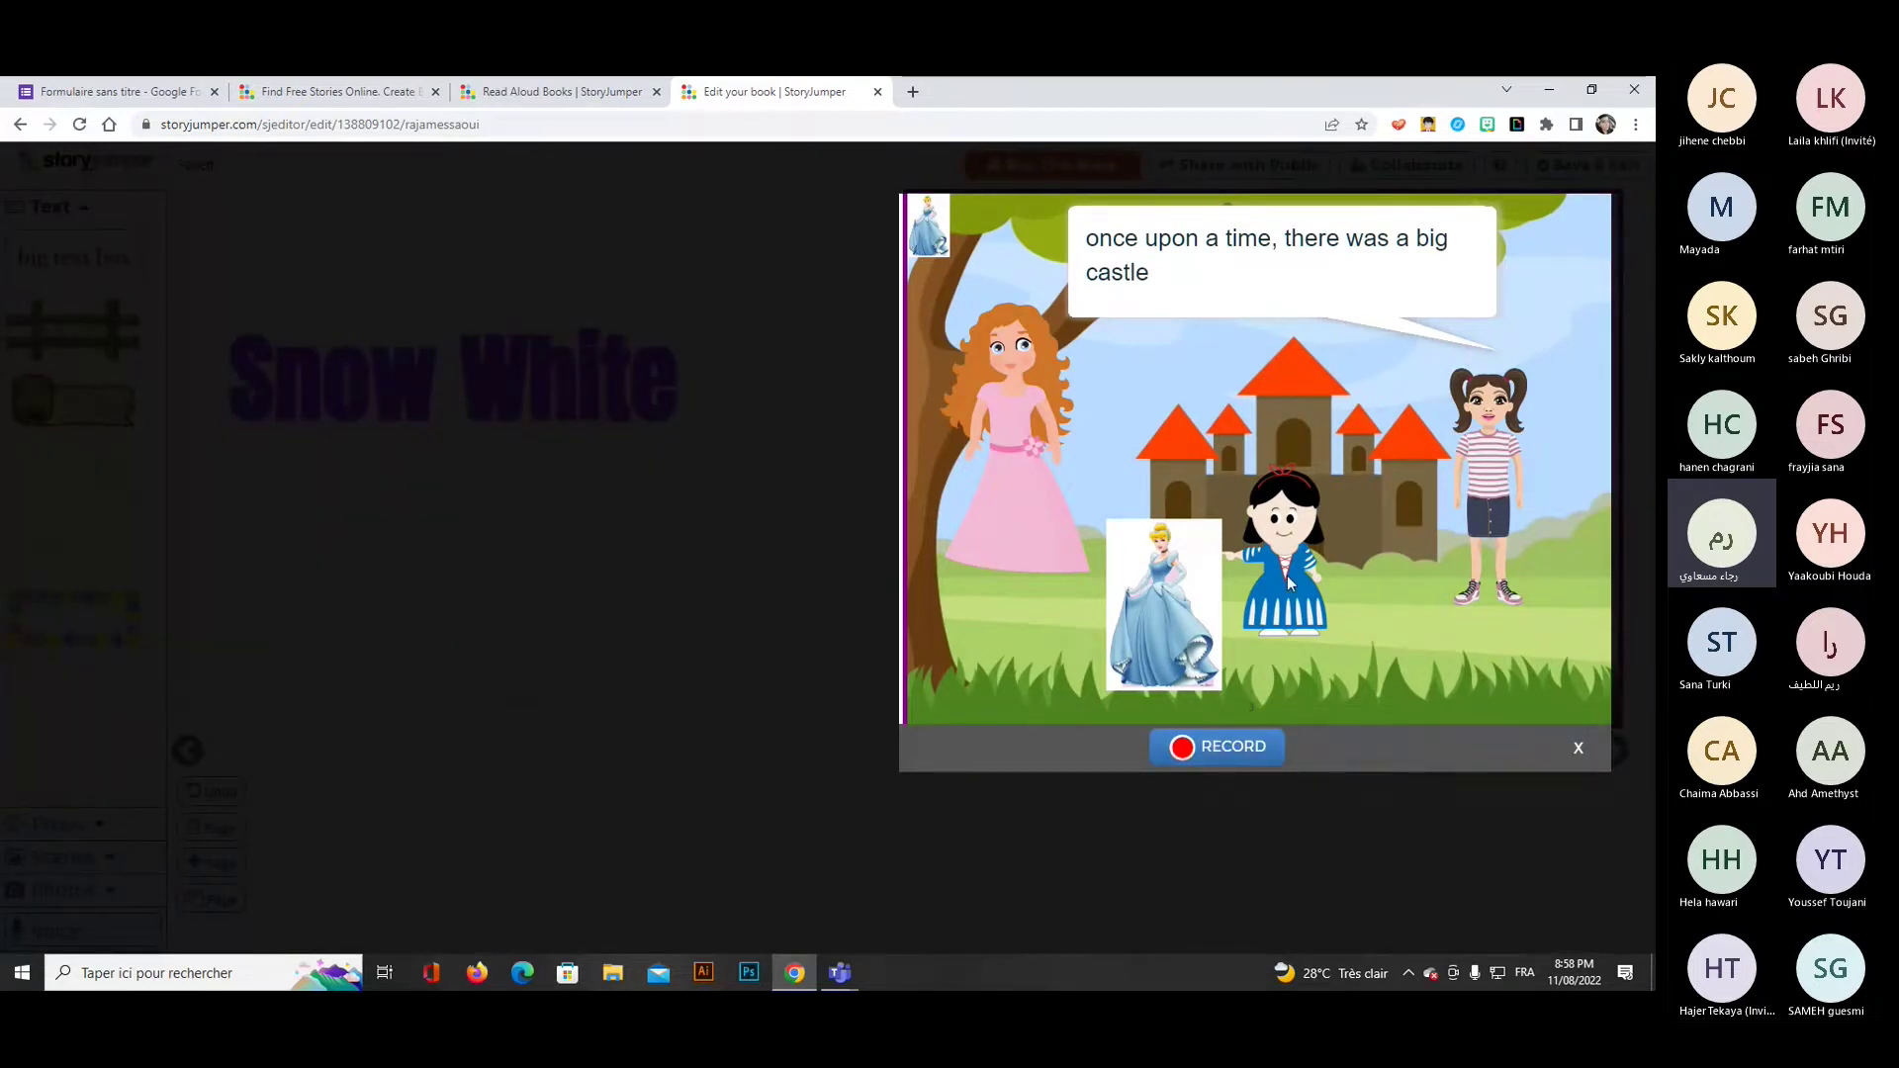
pyautogui.click(1237, 750)
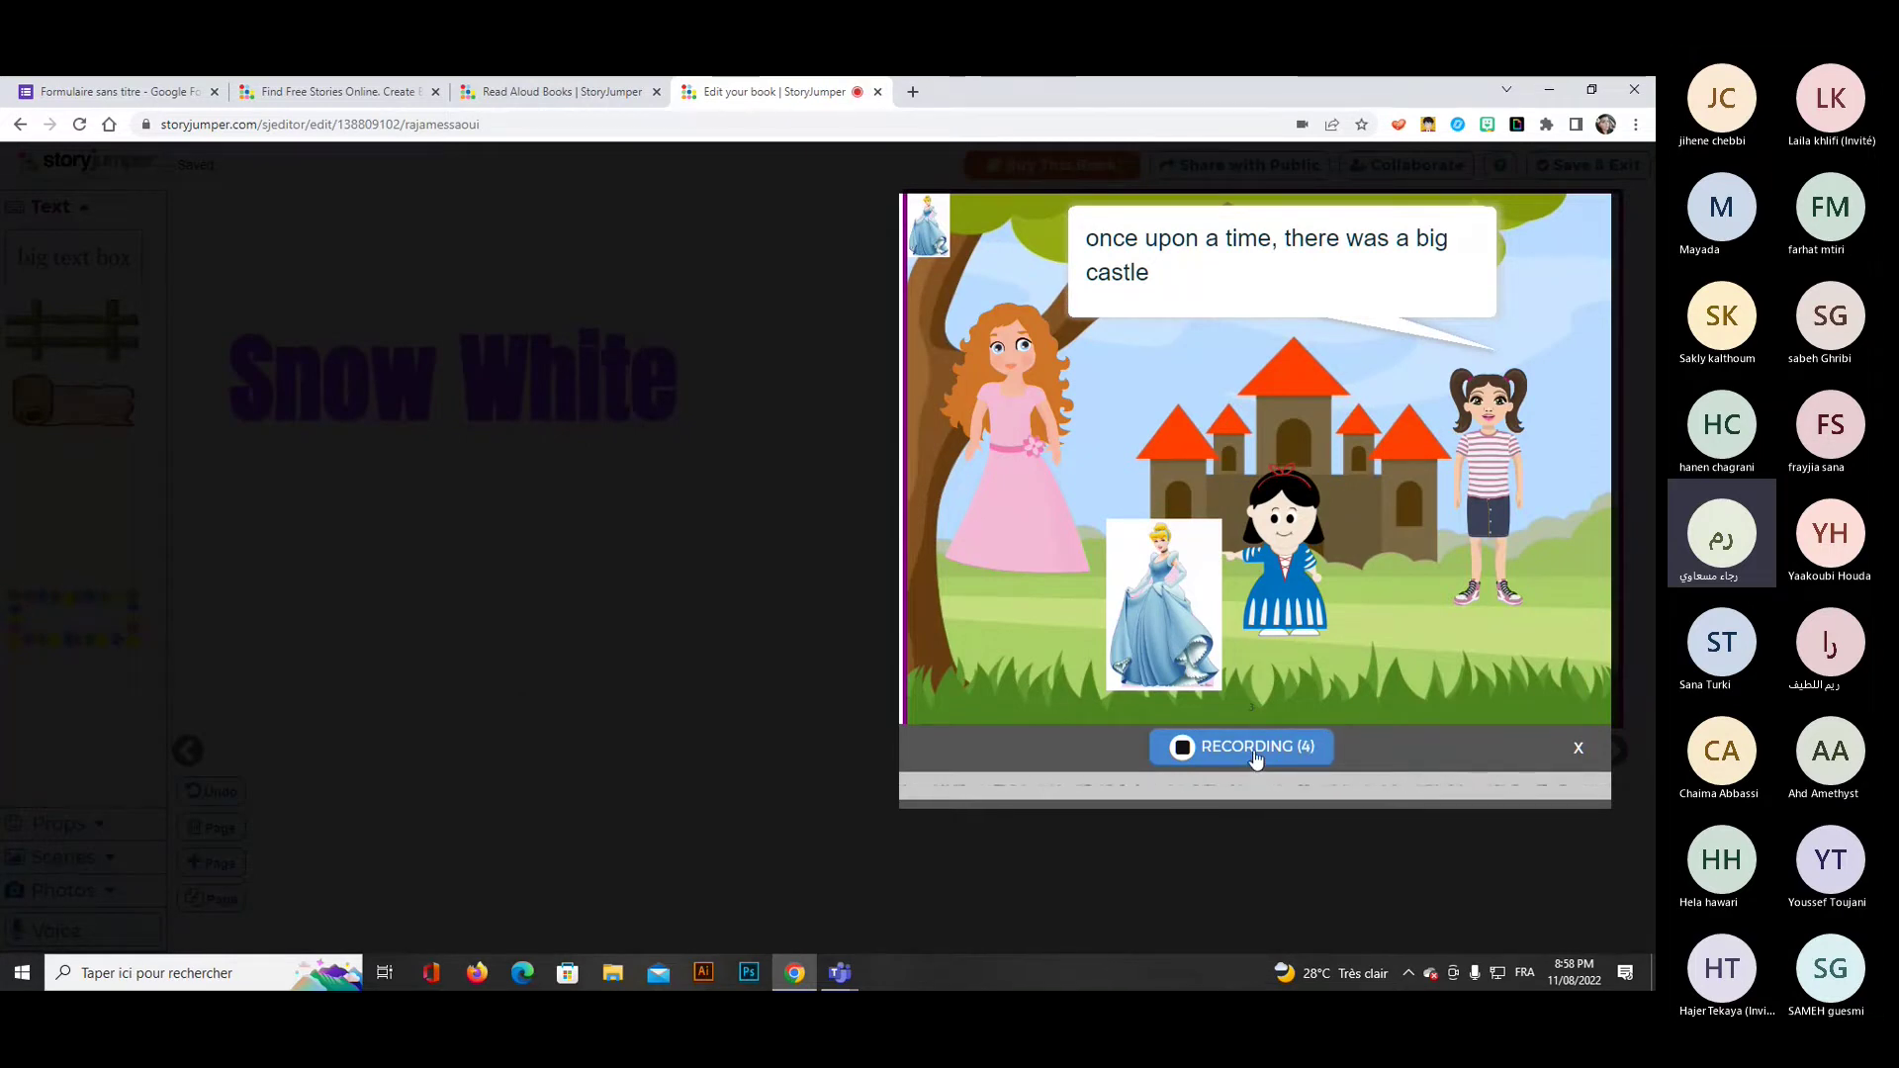
pyautogui.click(1254, 750)
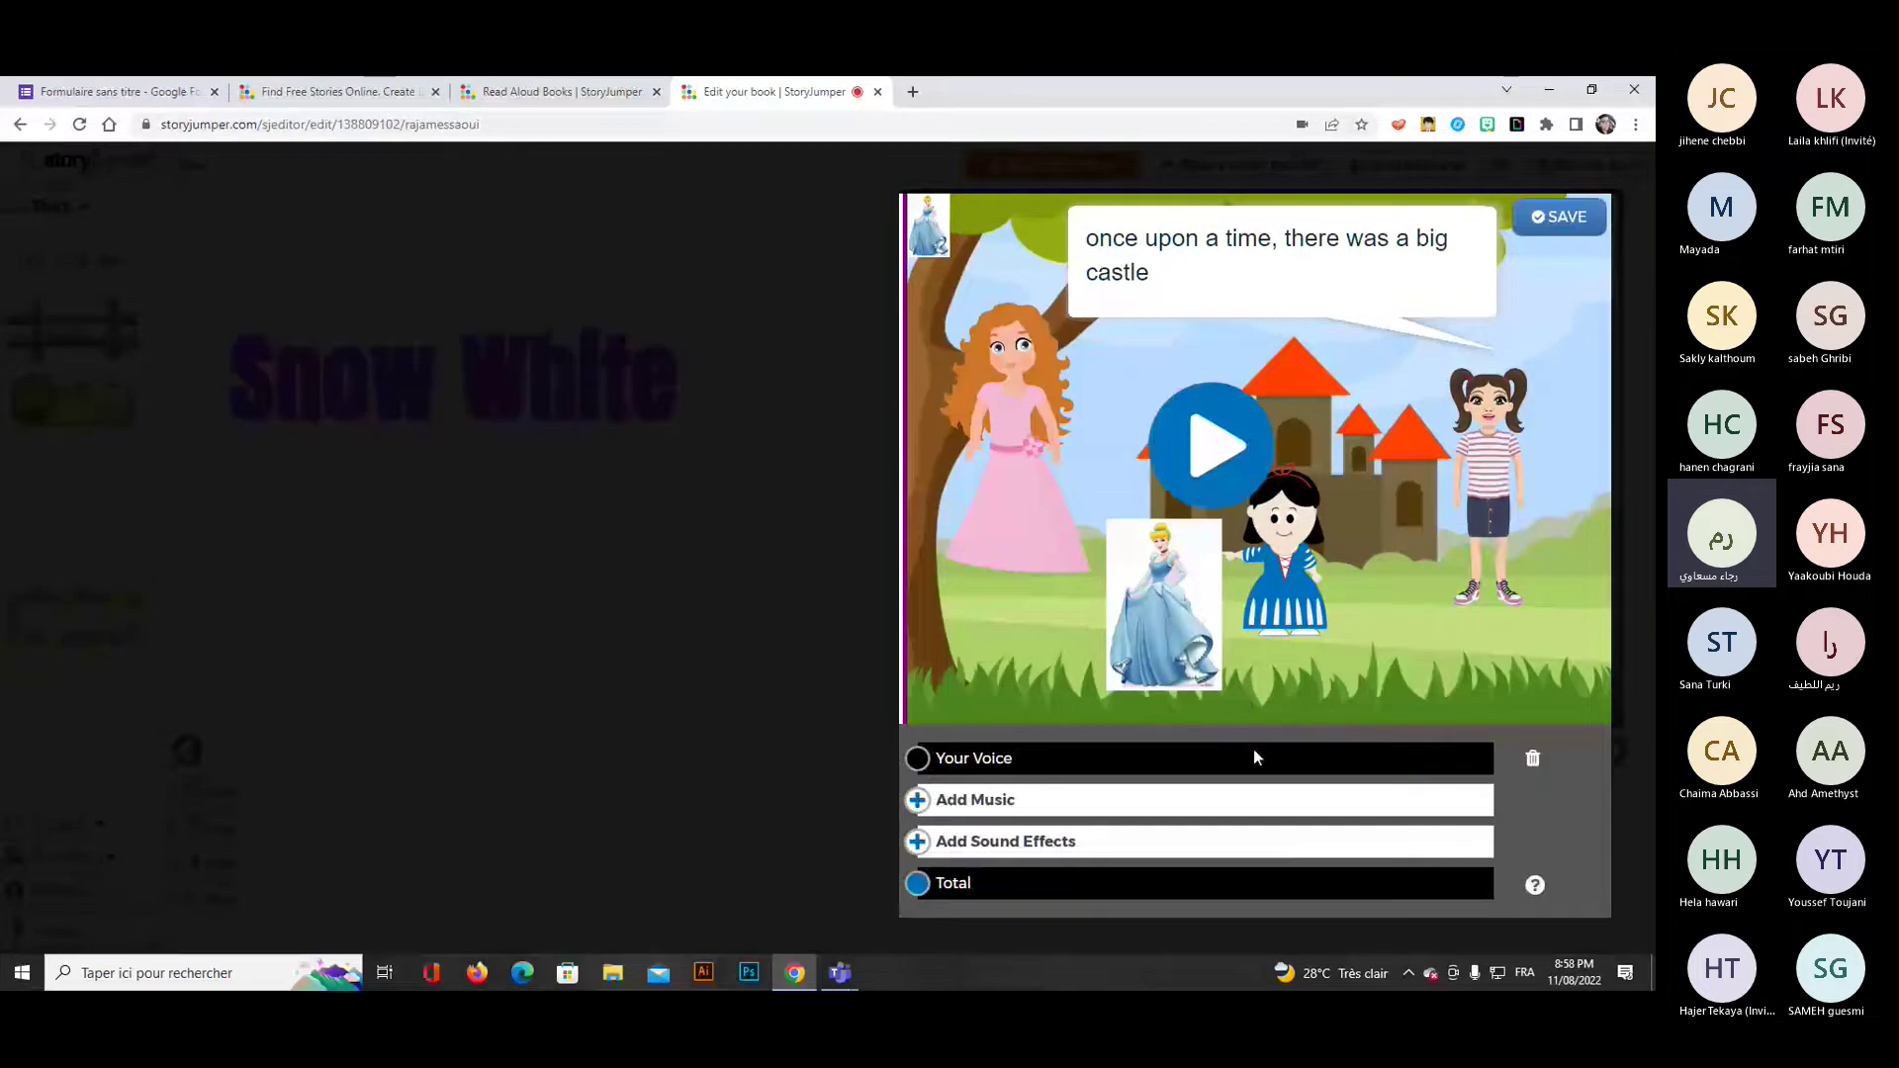
pyautogui.click(1203, 456)
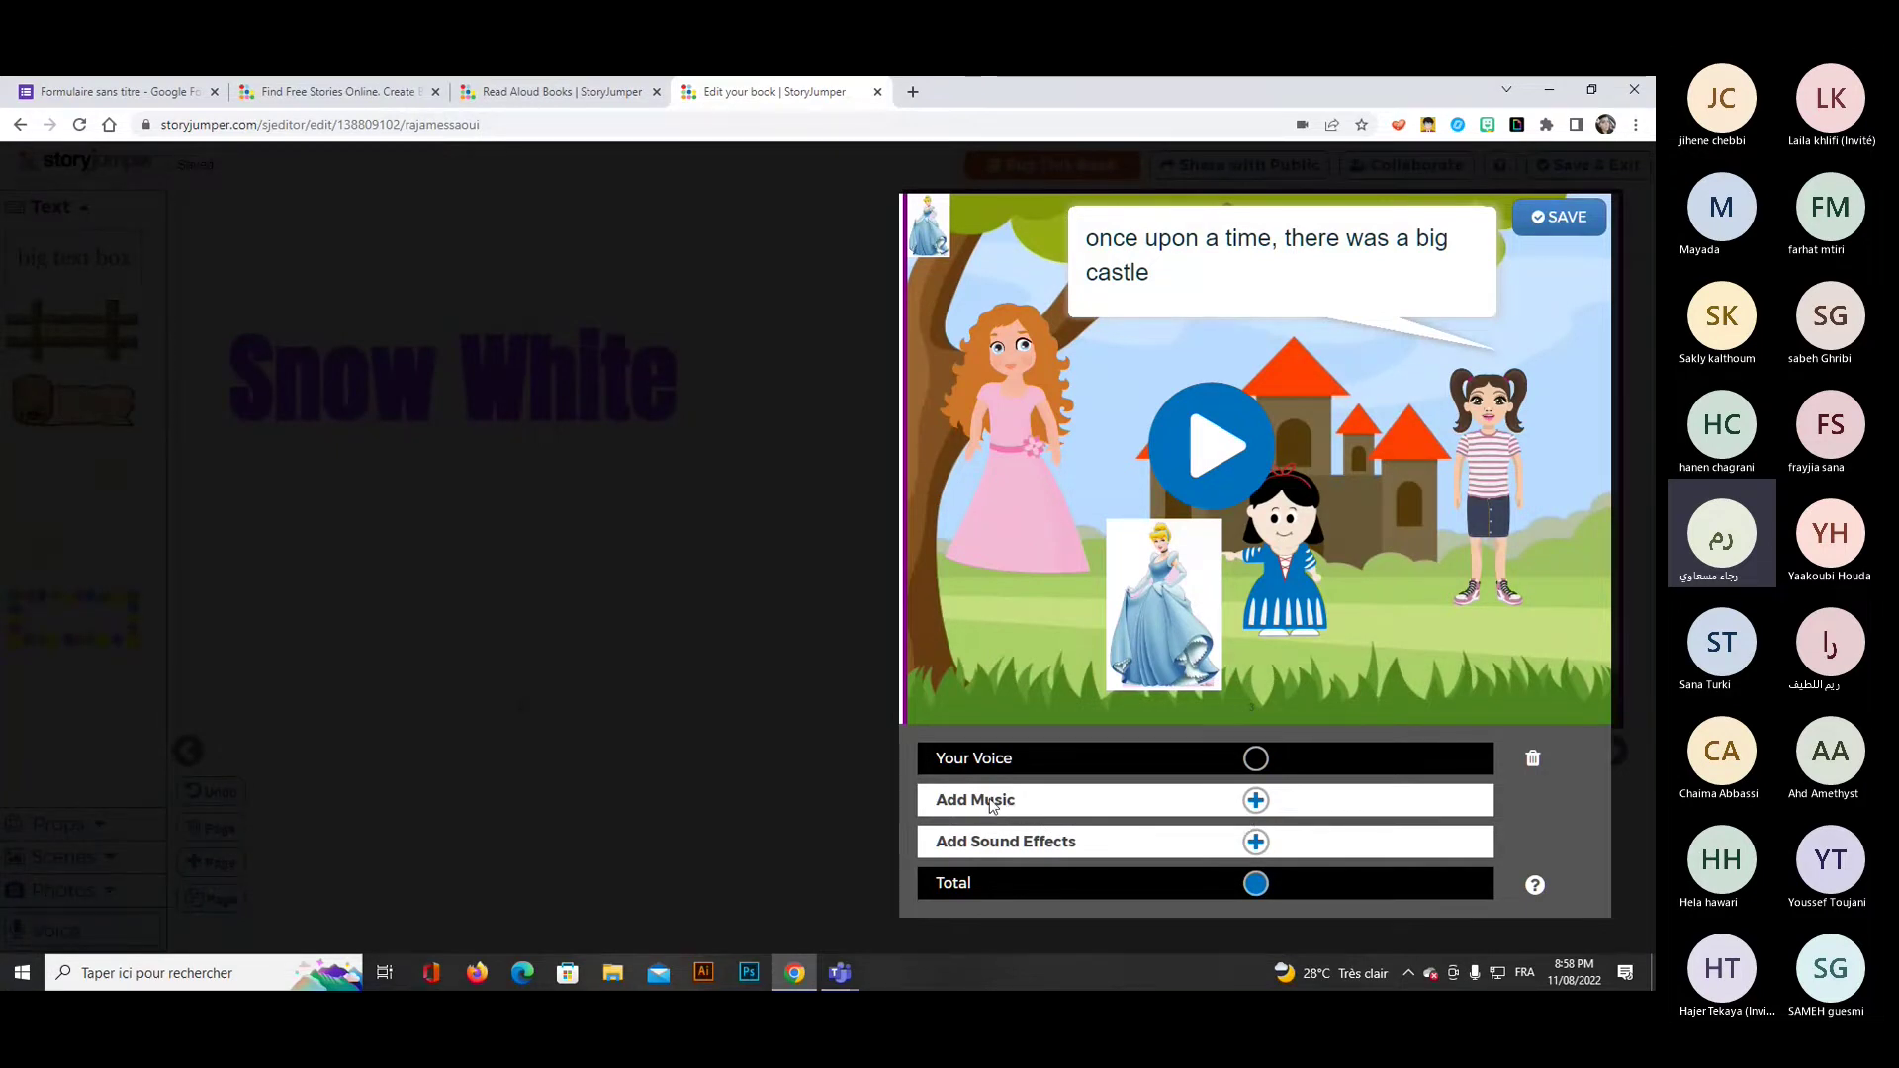
# Preview the adventure track, add adventure 2 as background music, and save the page audio.
pyautogui.click(1168, 805)
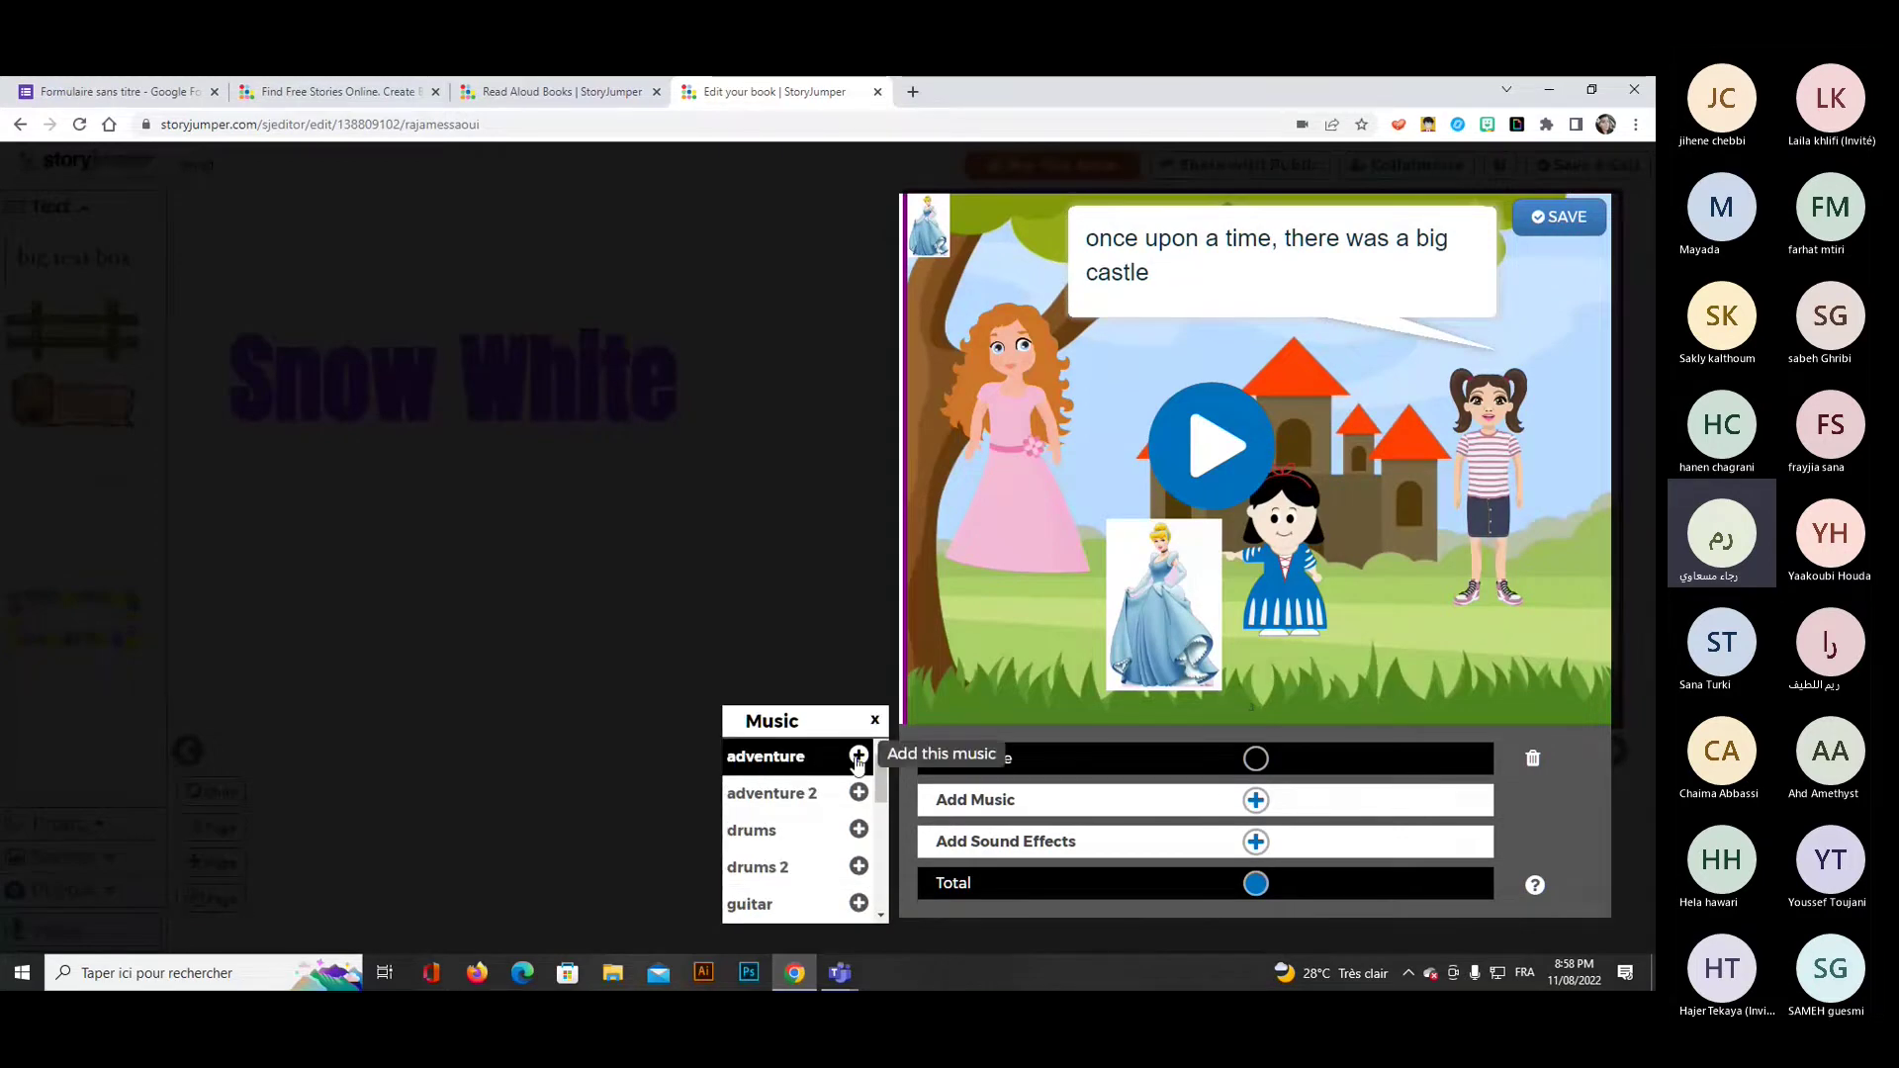
pyautogui.click(768, 761)
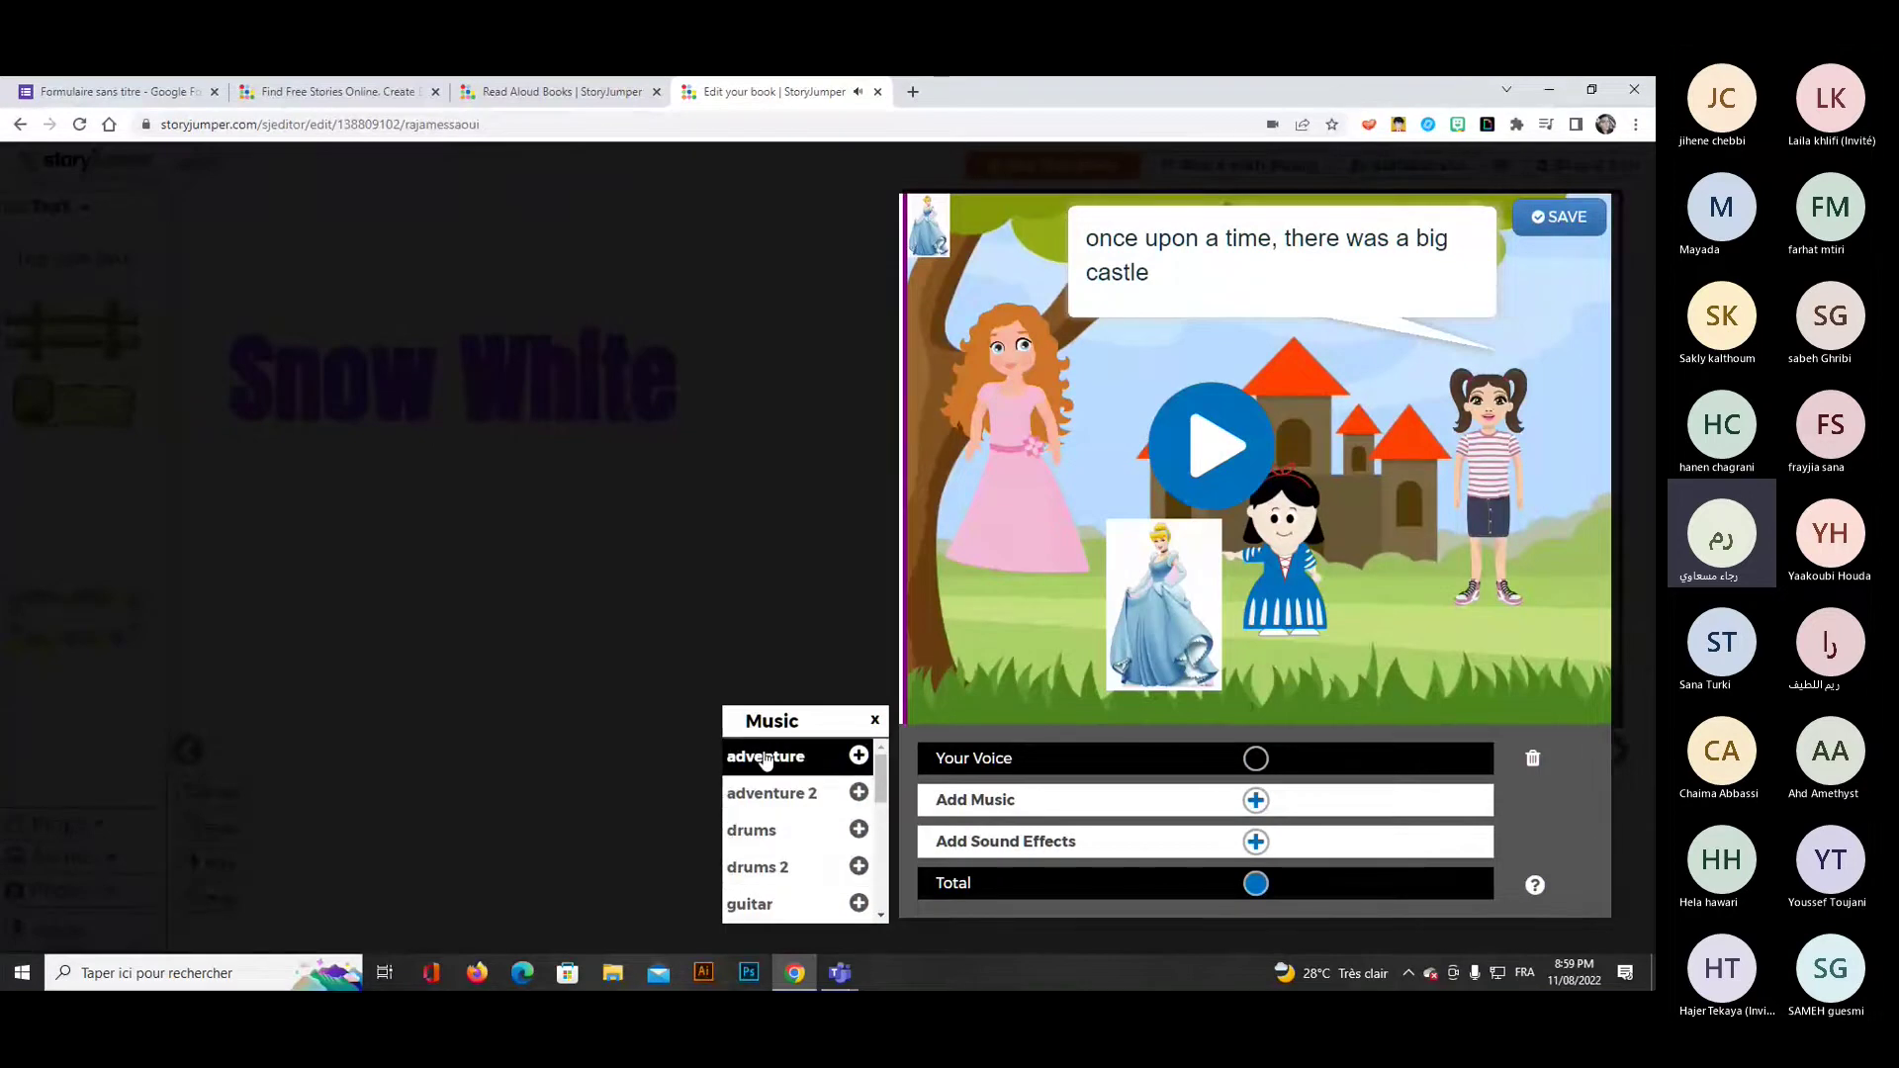
pyautogui.click(859, 792)
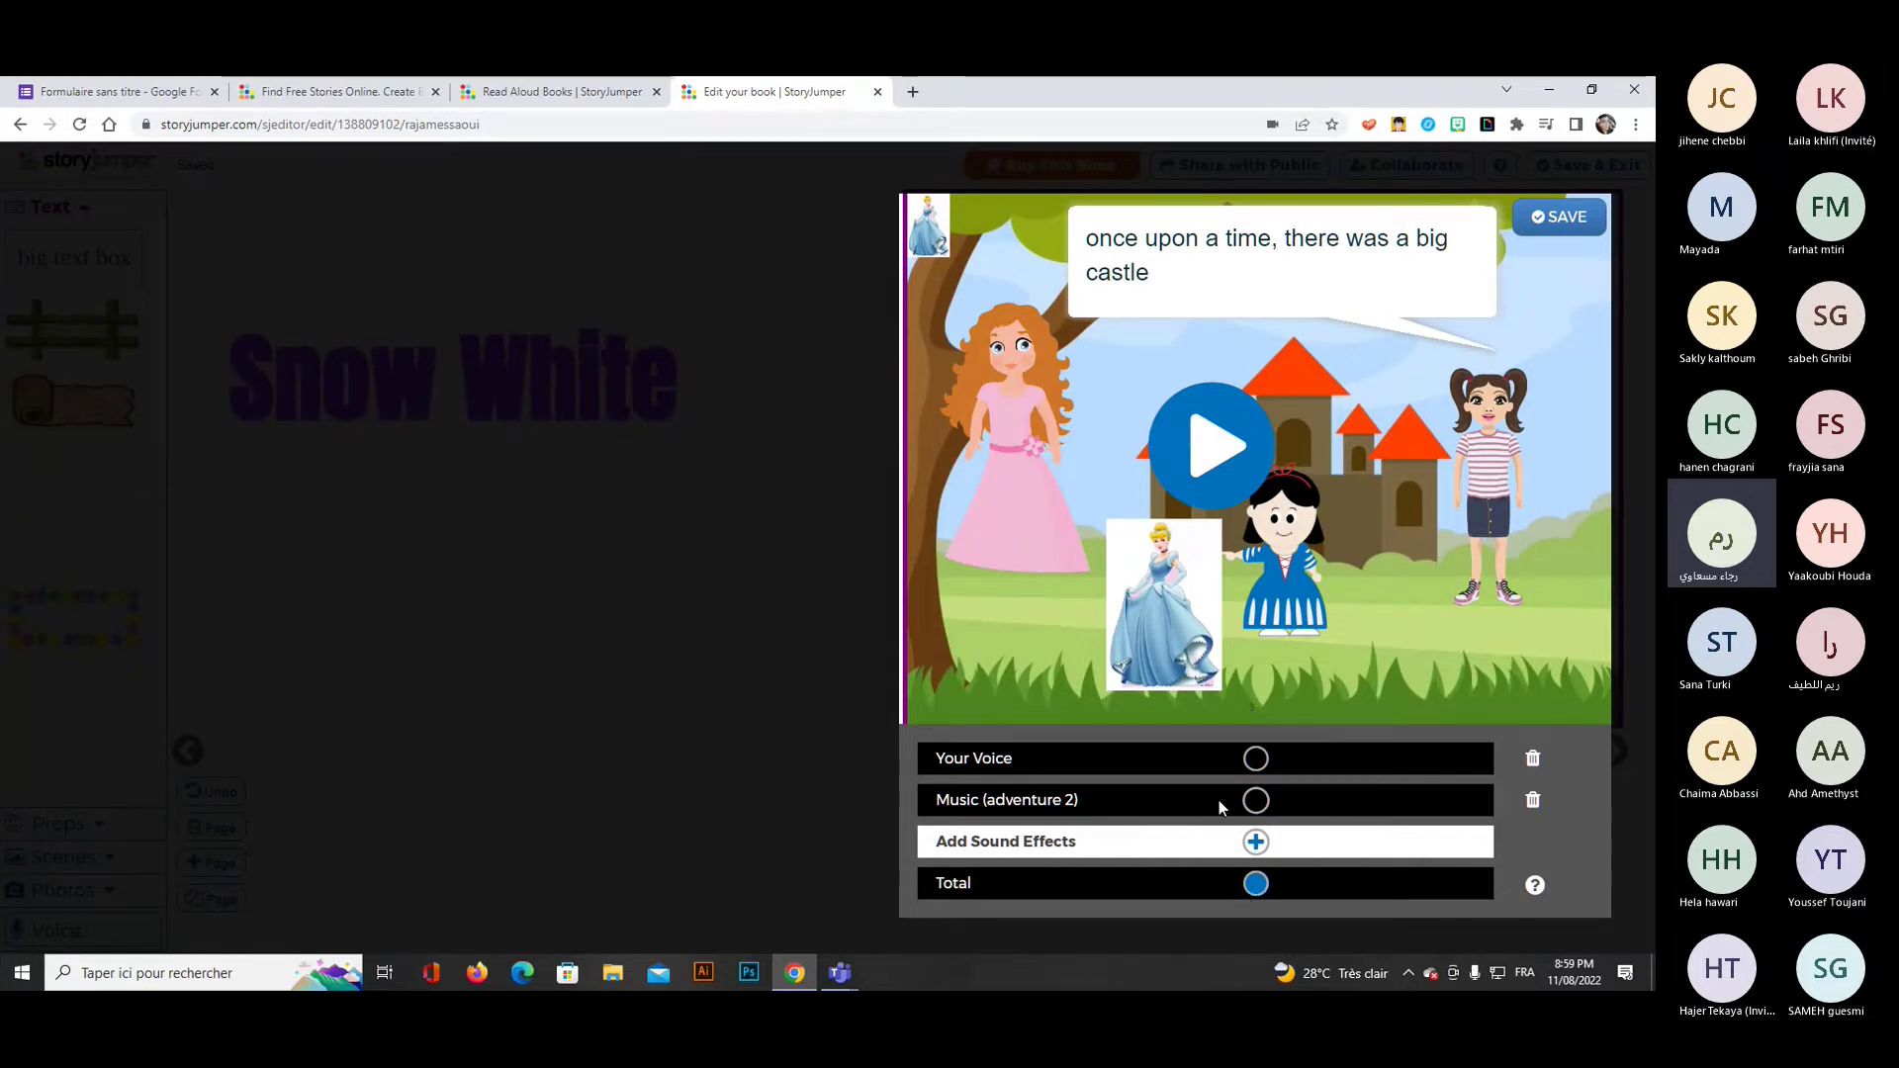
pyautogui.click(1543, 223)
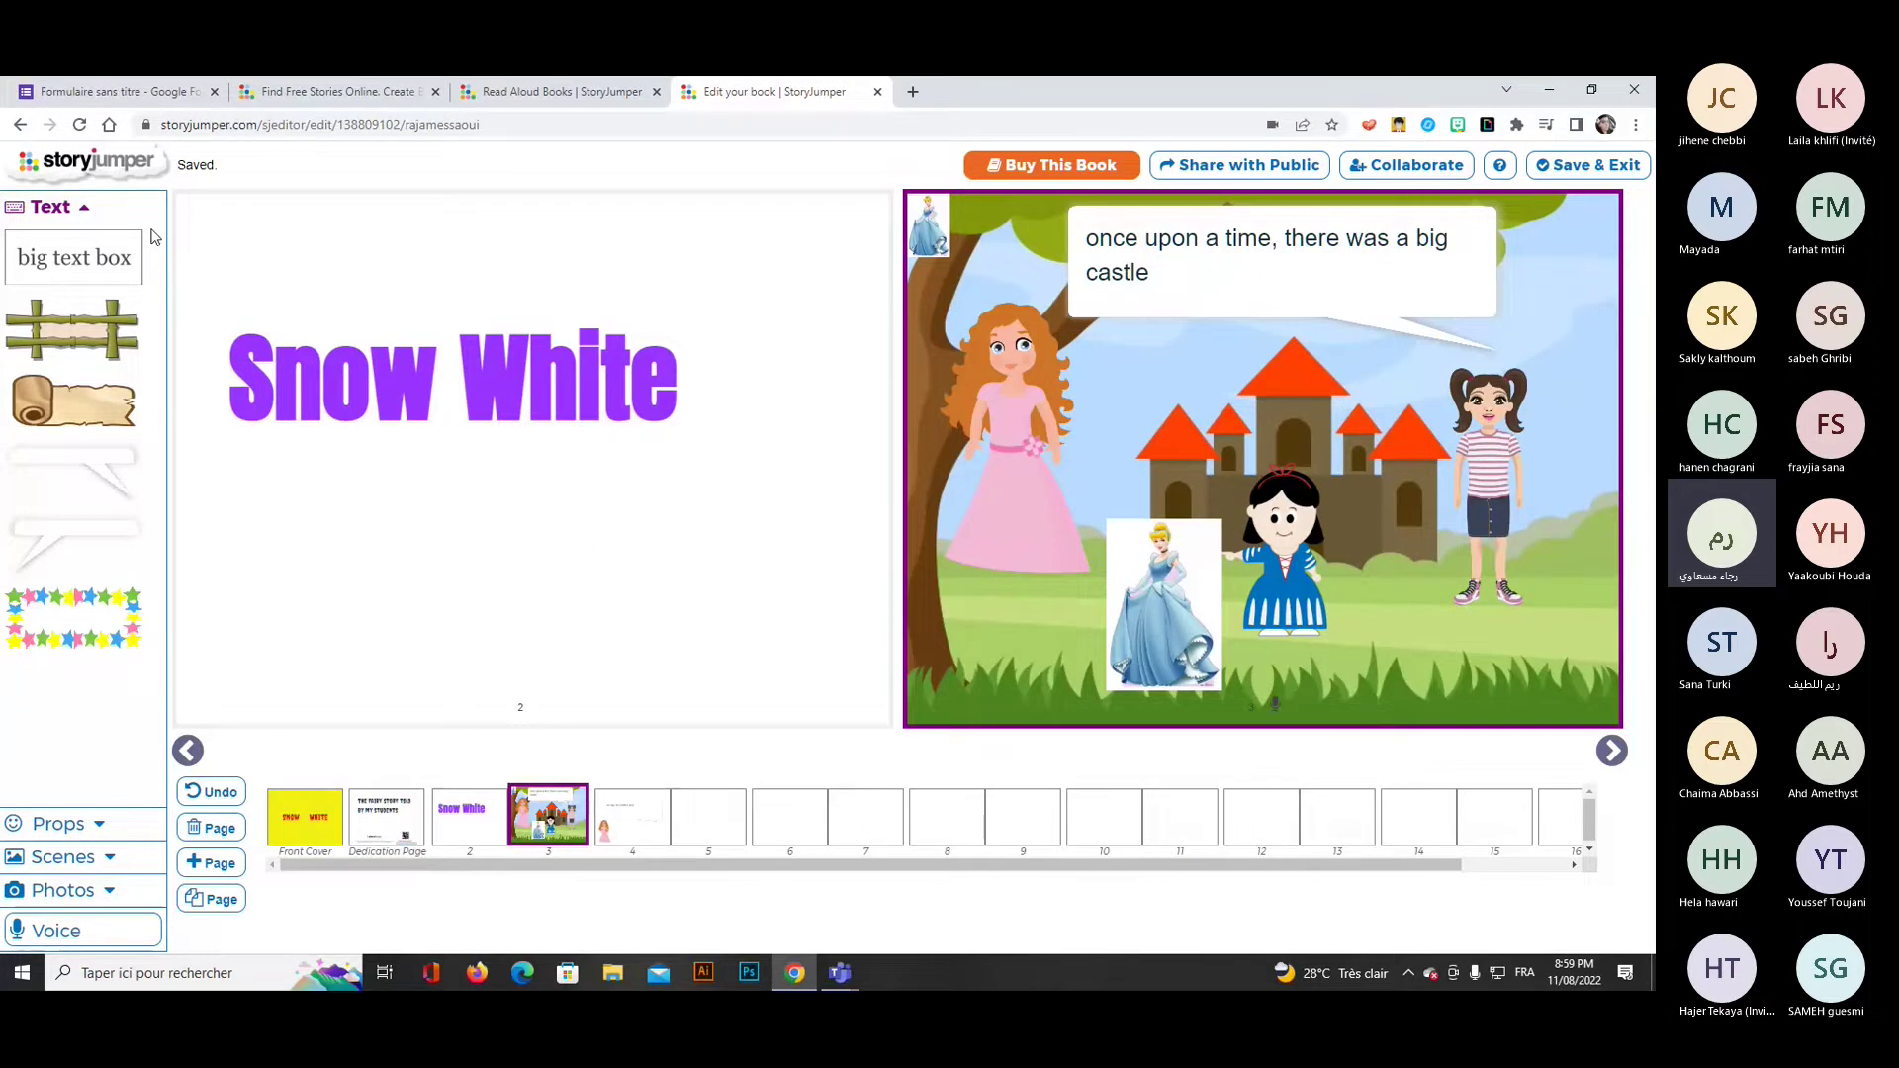
# Save and exit the editor, turn to the castle spread, and play its narration.
pyautogui.click(1604, 168)
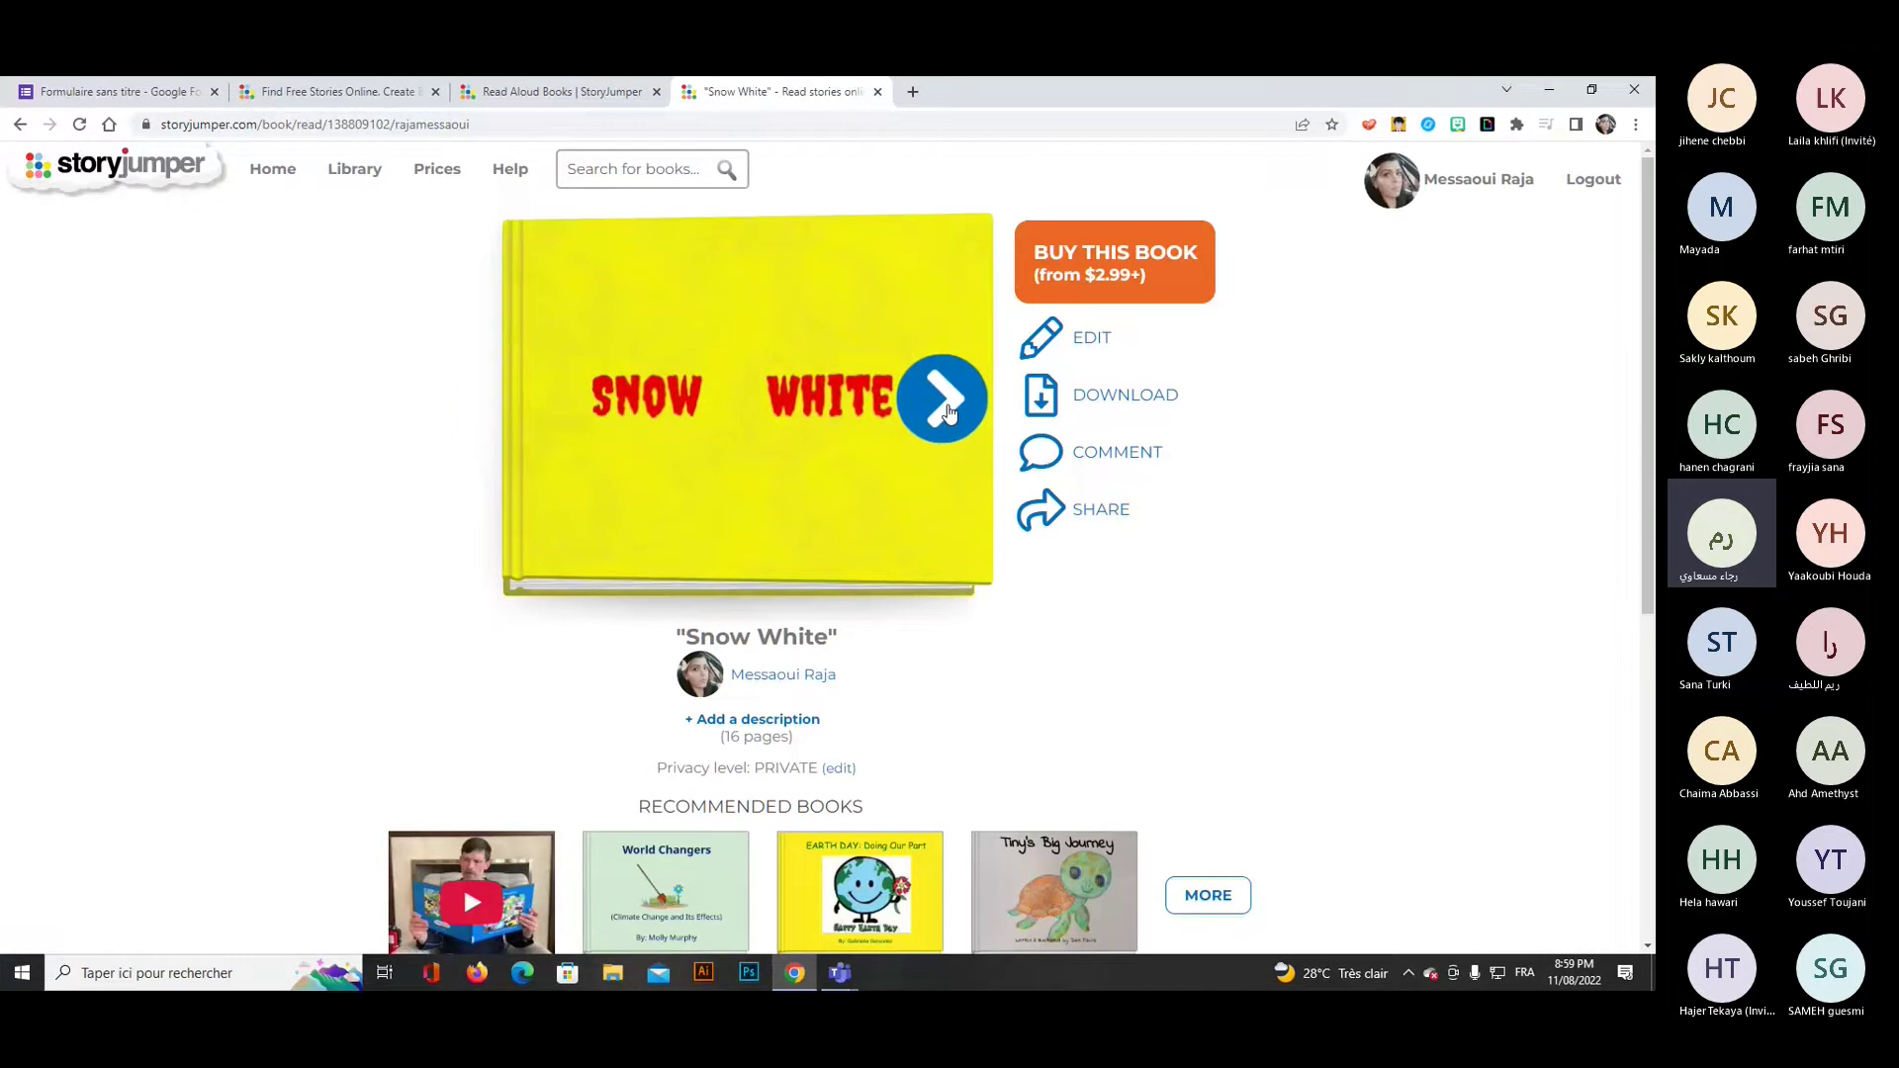
pyautogui.click(945, 405)
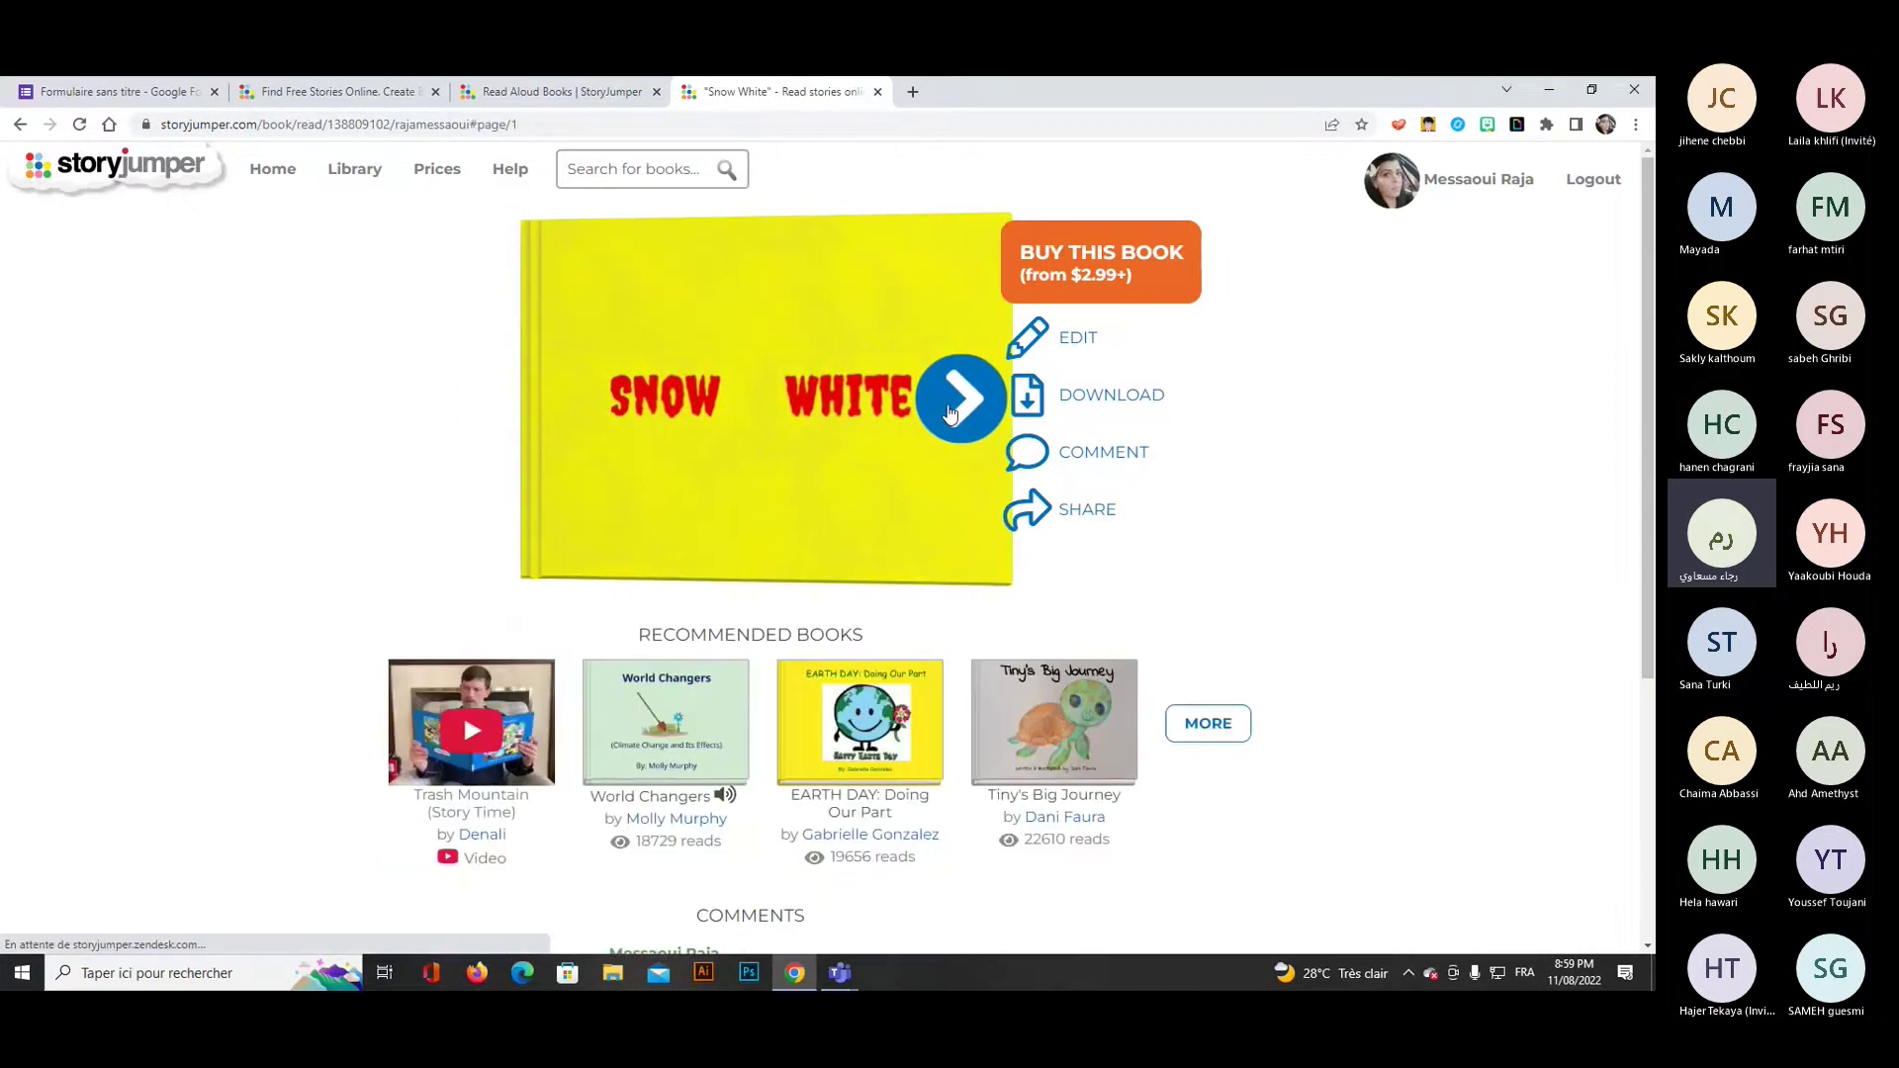
pyautogui.click(950, 408)
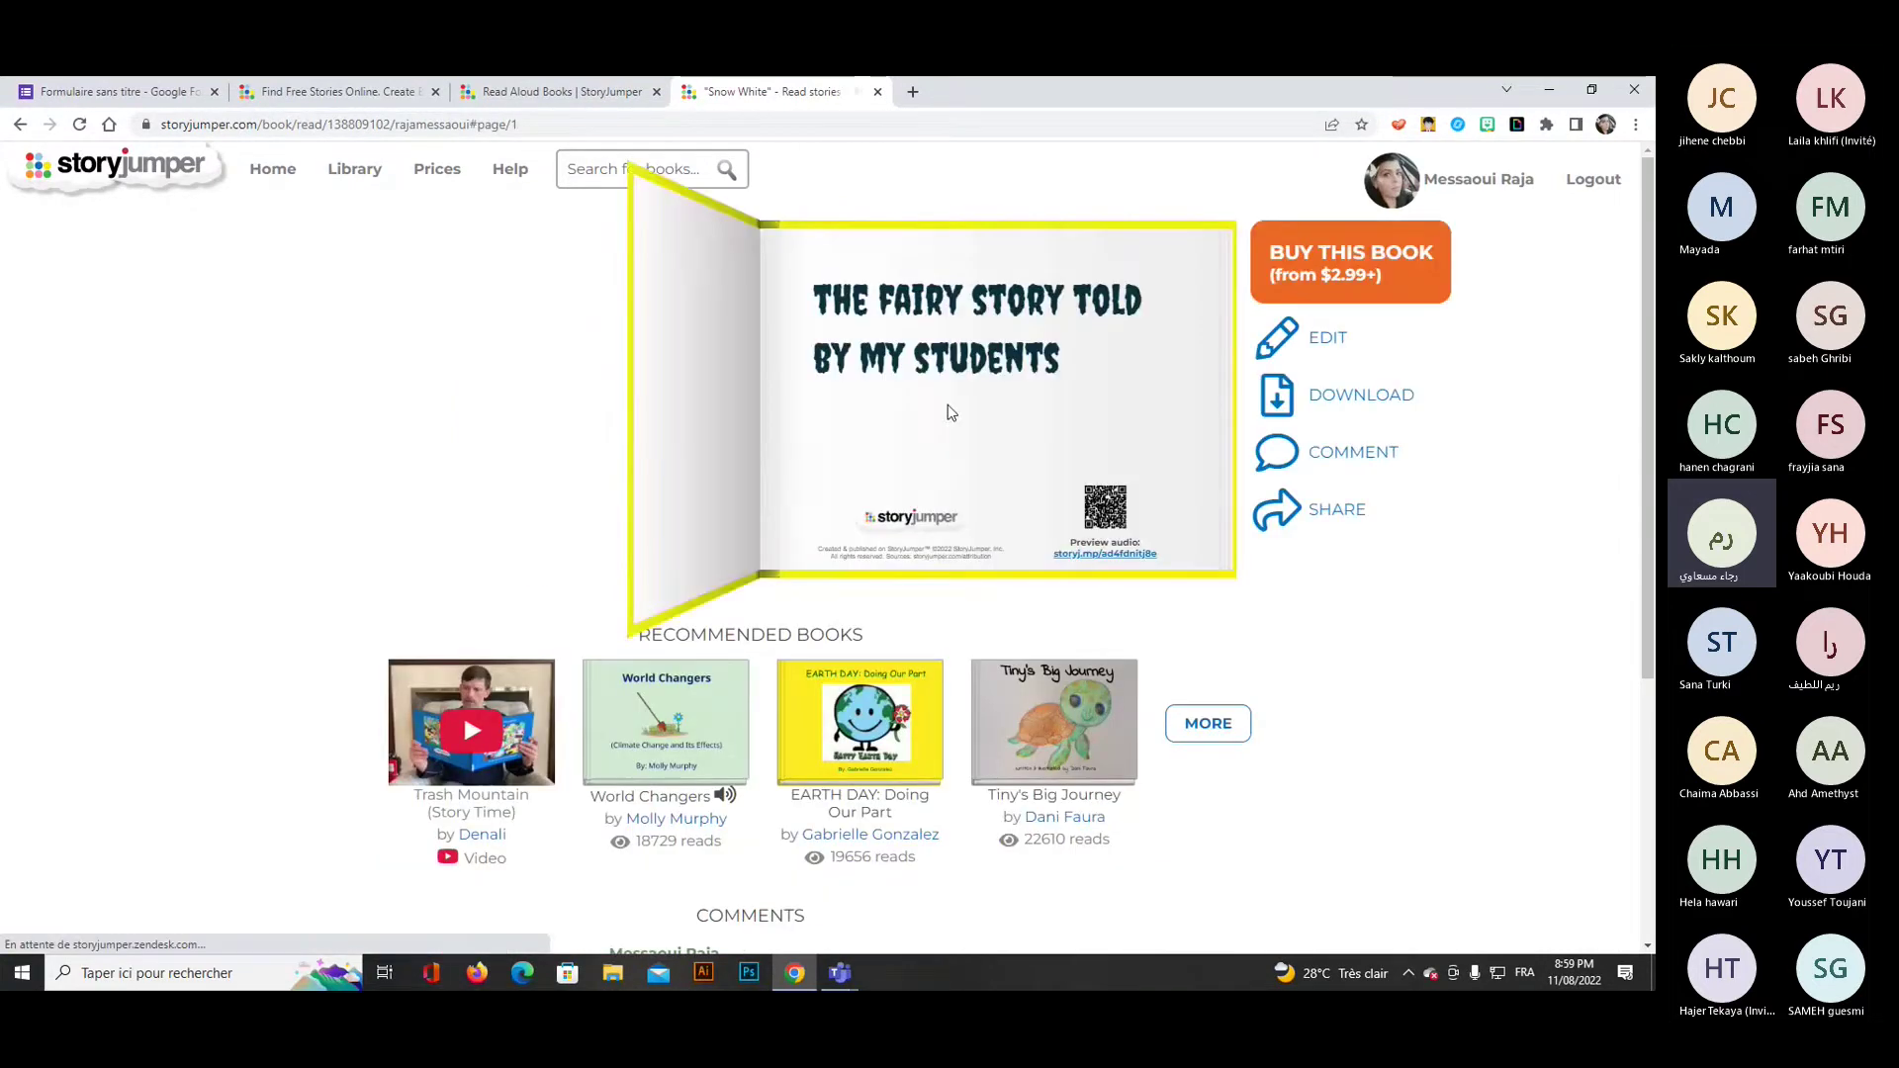
pyautogui.click(1172, 409)
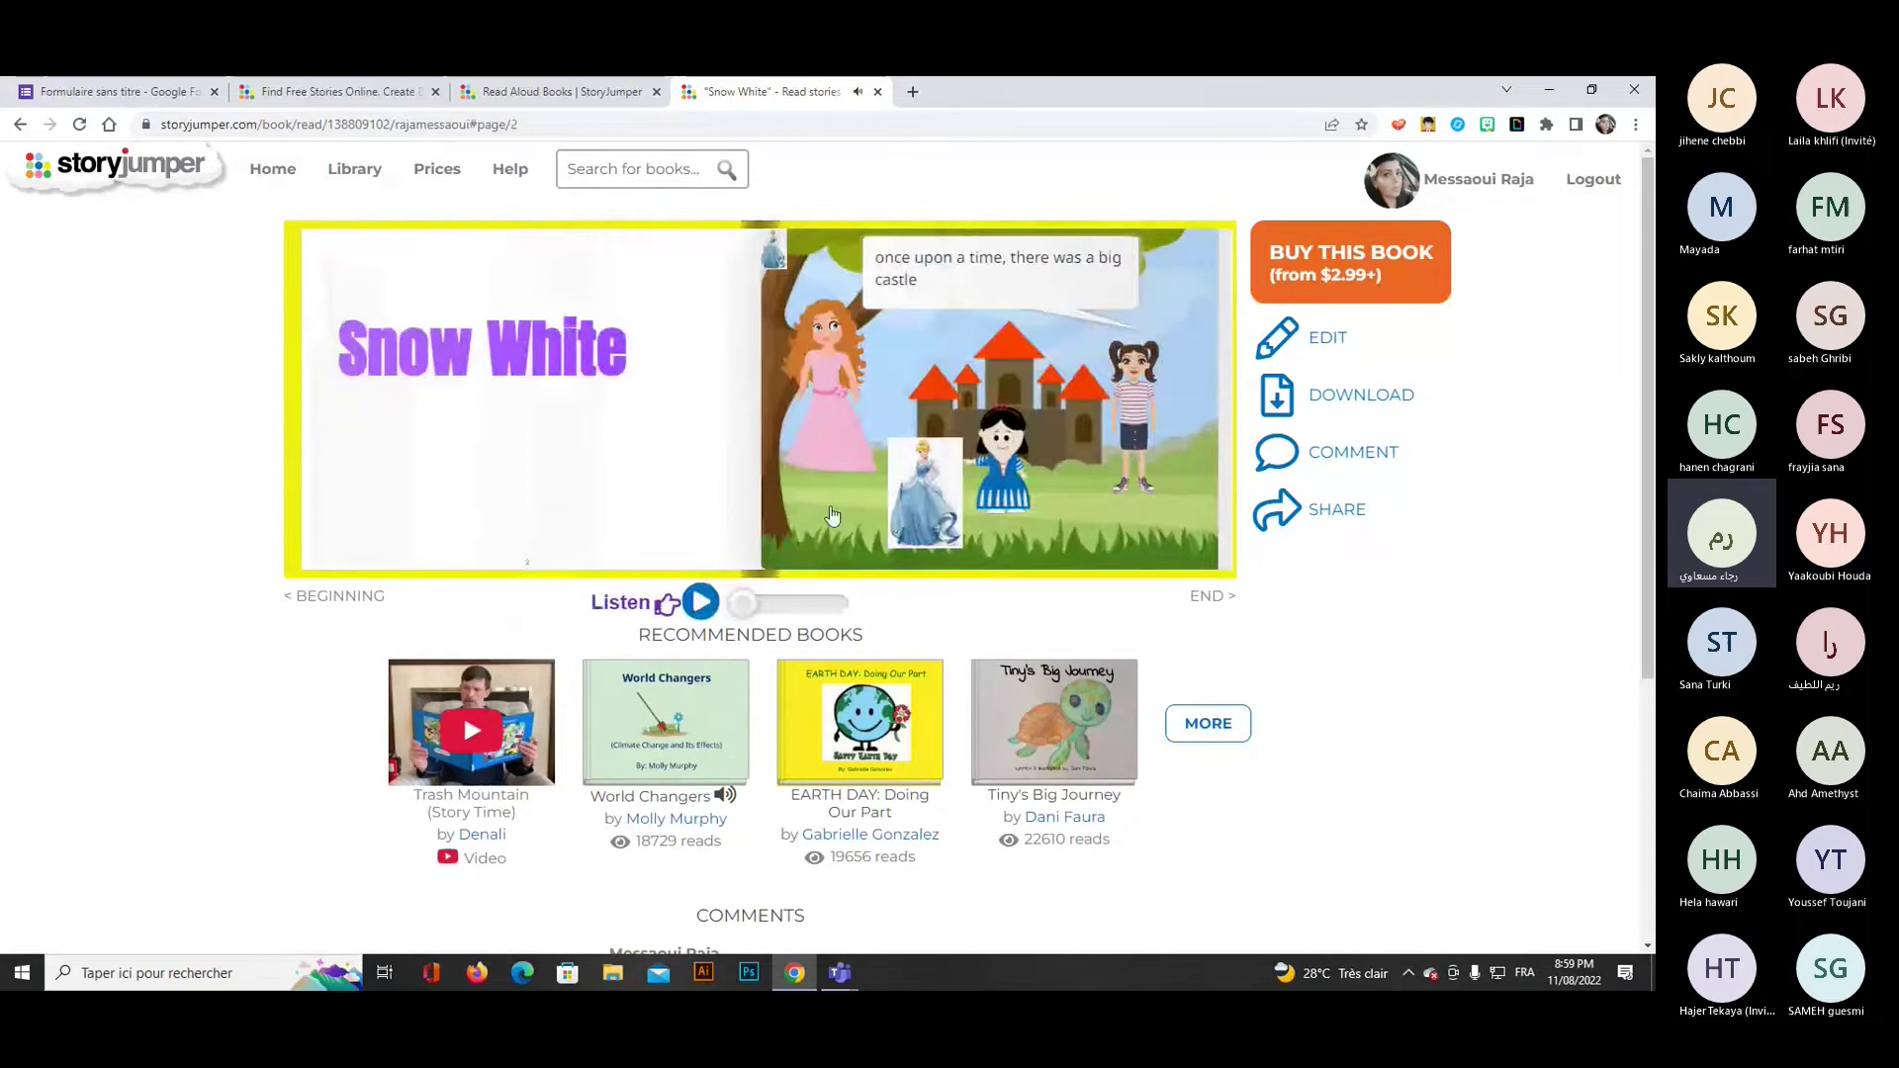
pyautogui.click(703, 605)
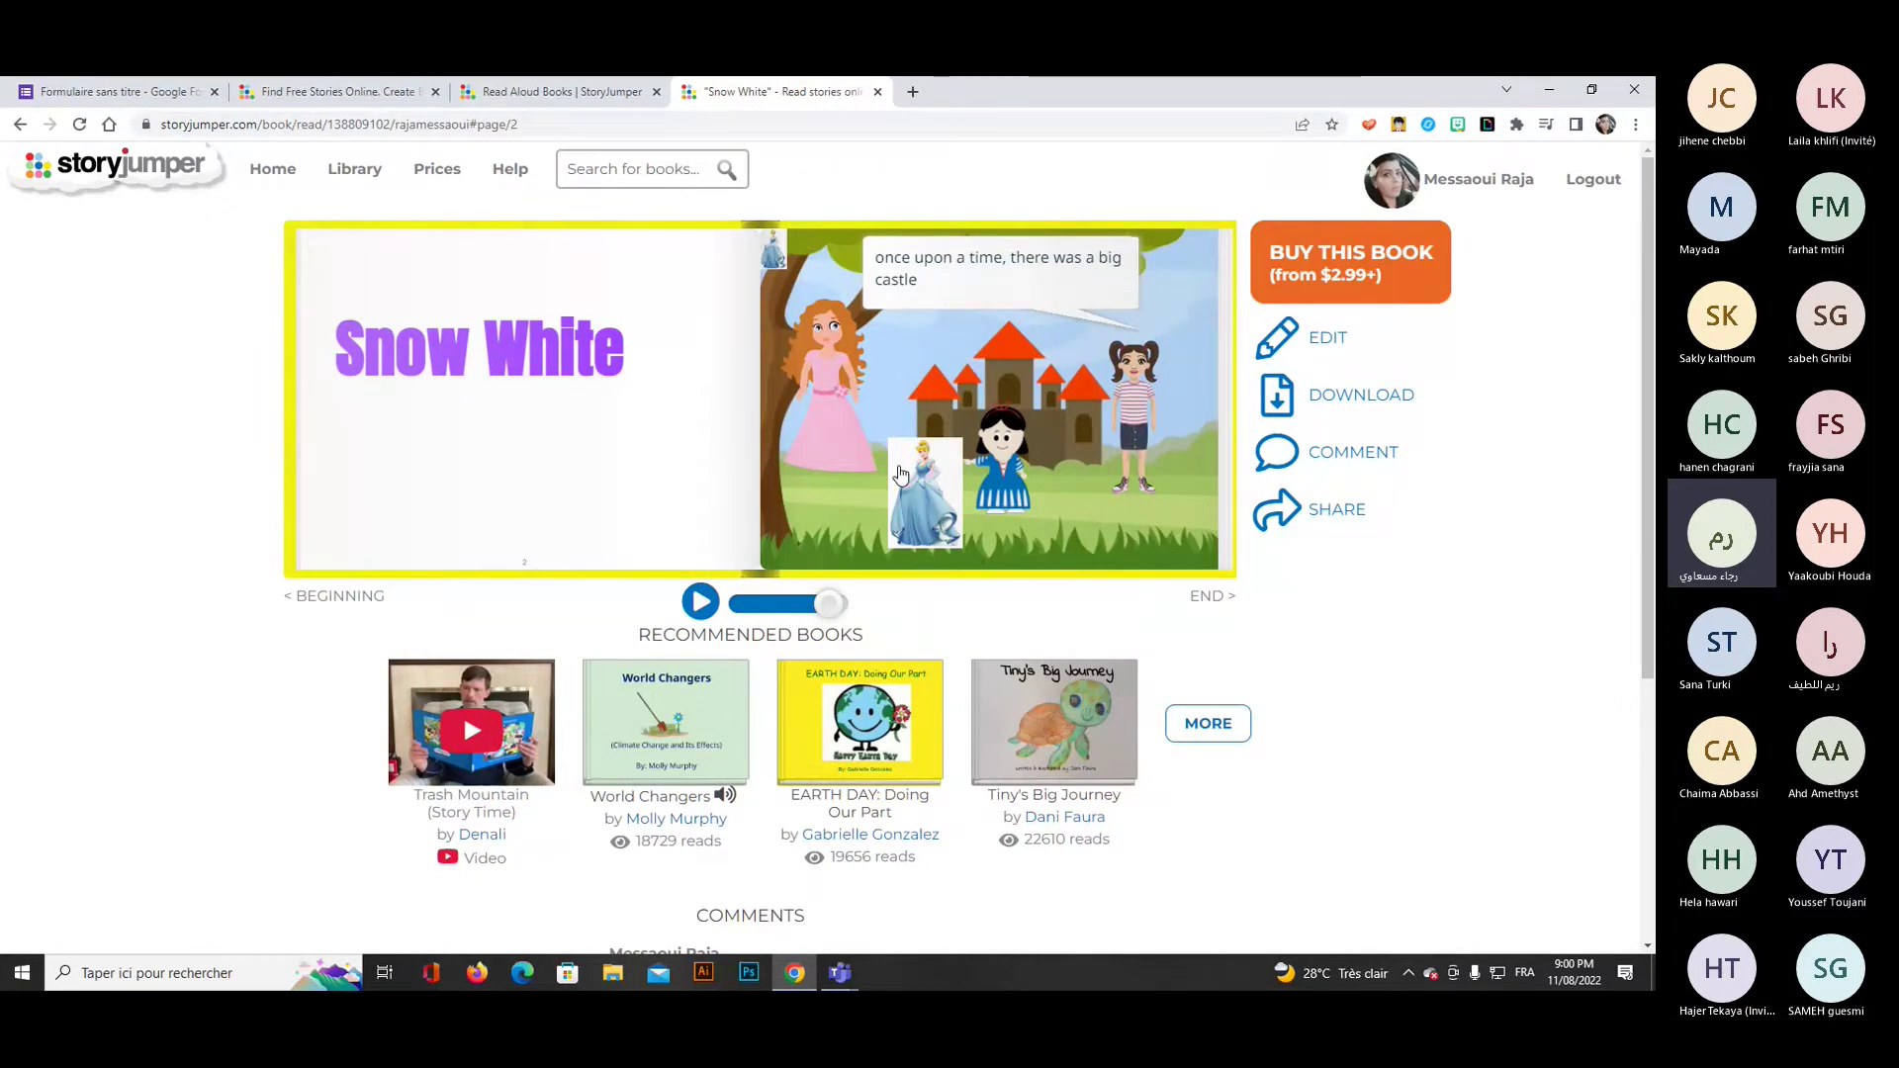
# Reopen the Snow White book in the editor after briefly visiting the public share page.
pyautogui.click(1326, 344)
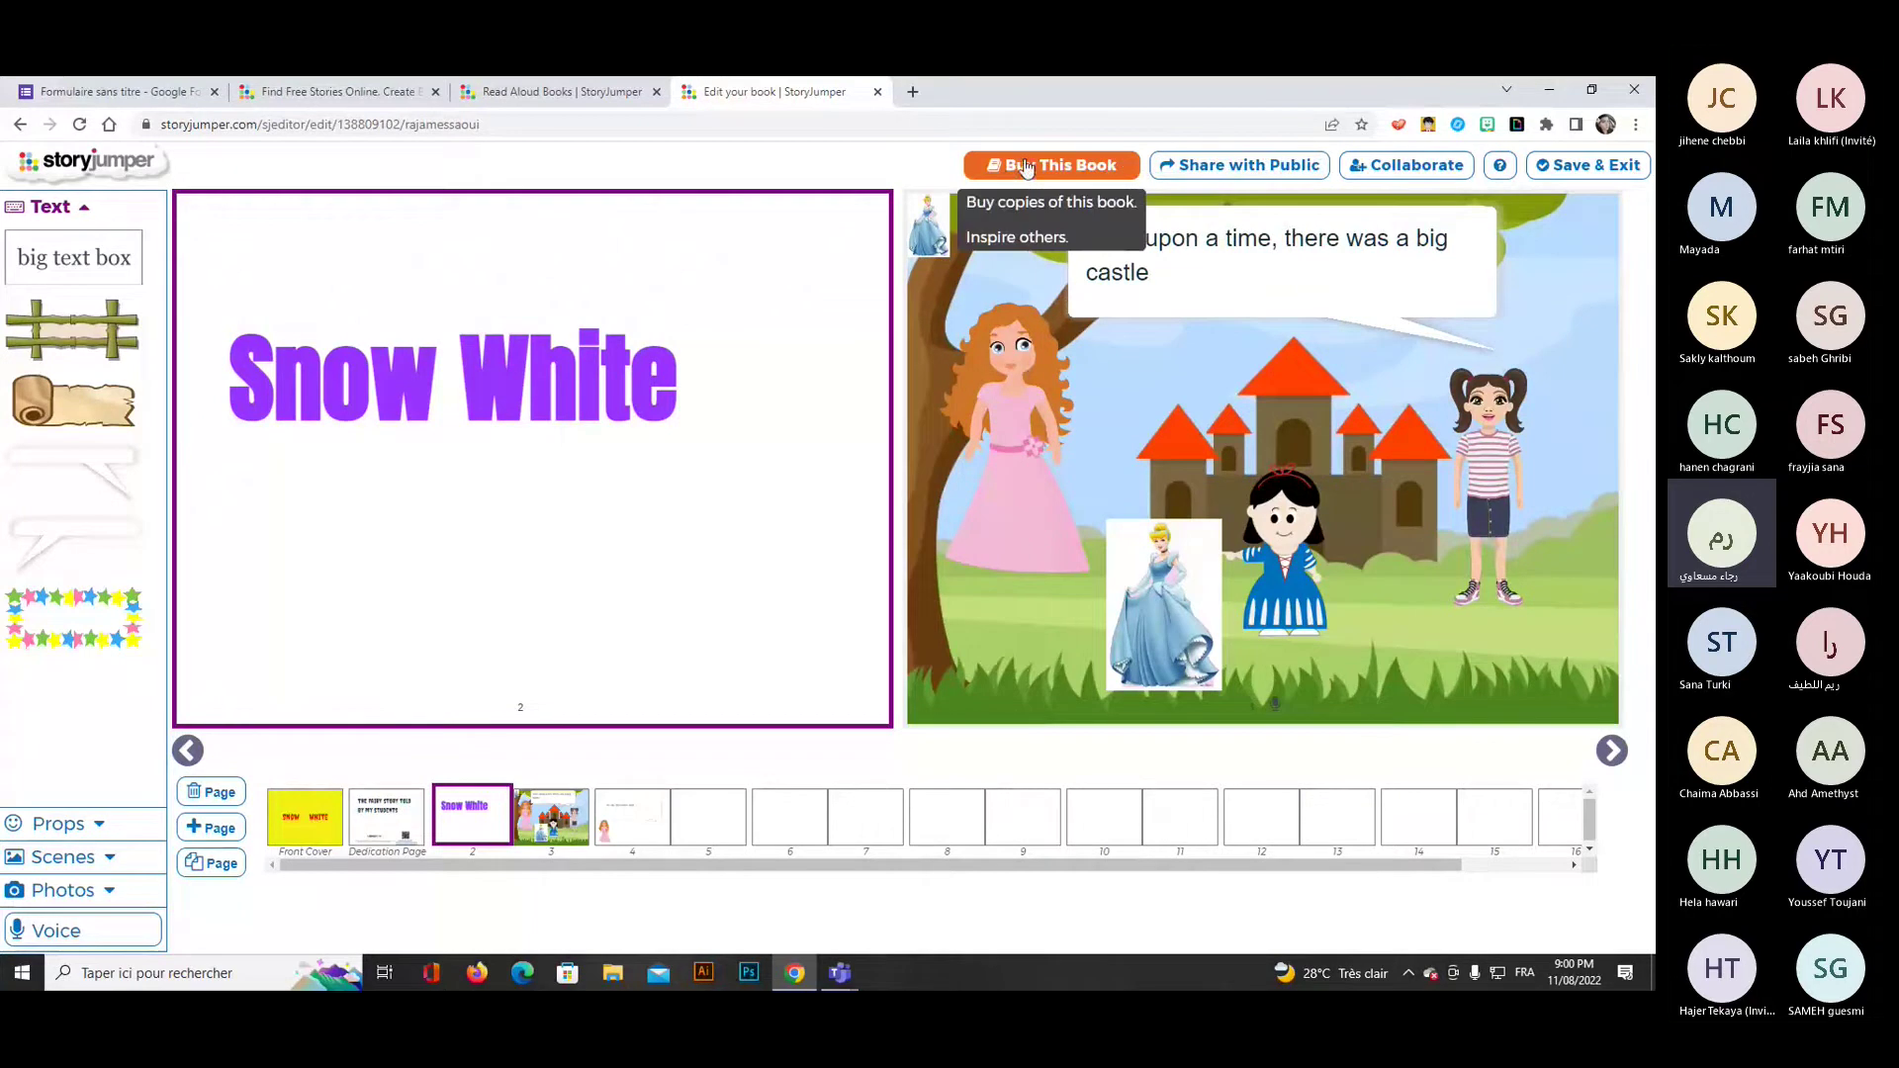
pyautogui.click(1273, 169)
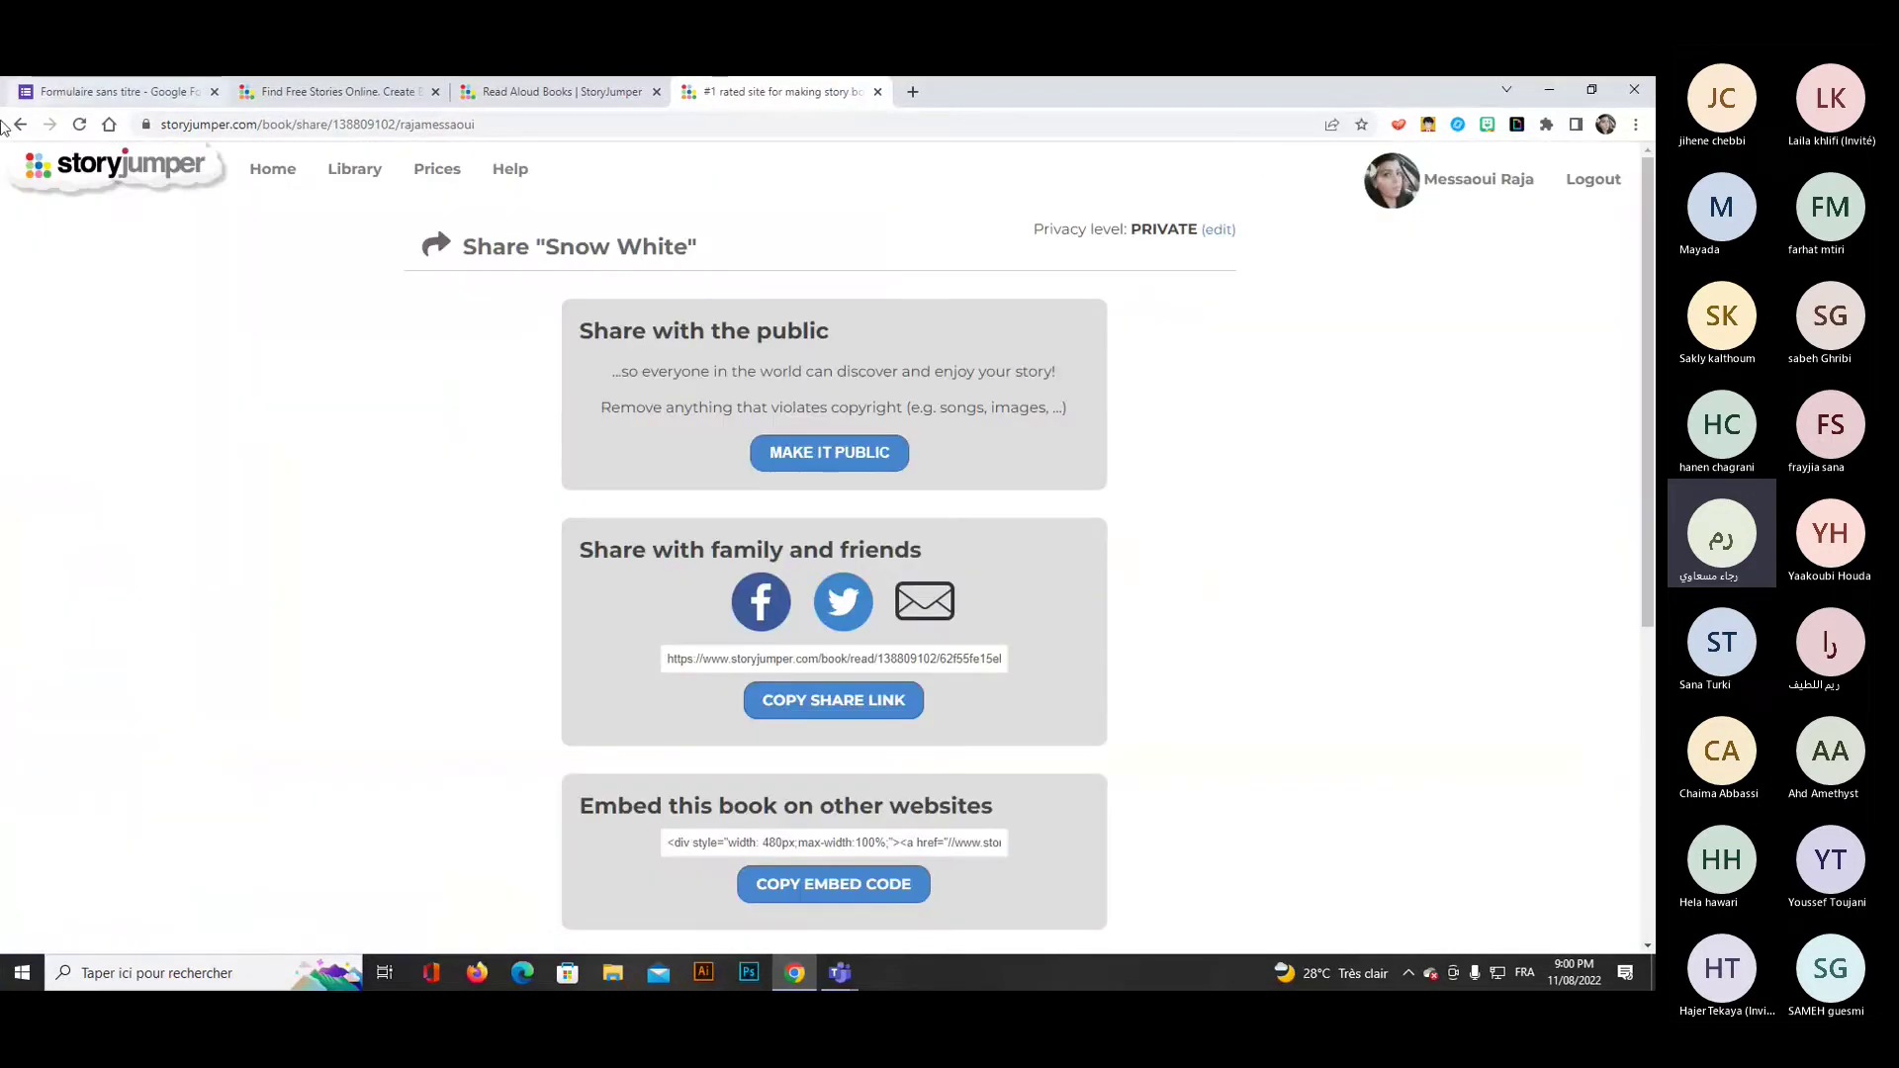
pyautogui.click(20, 124)
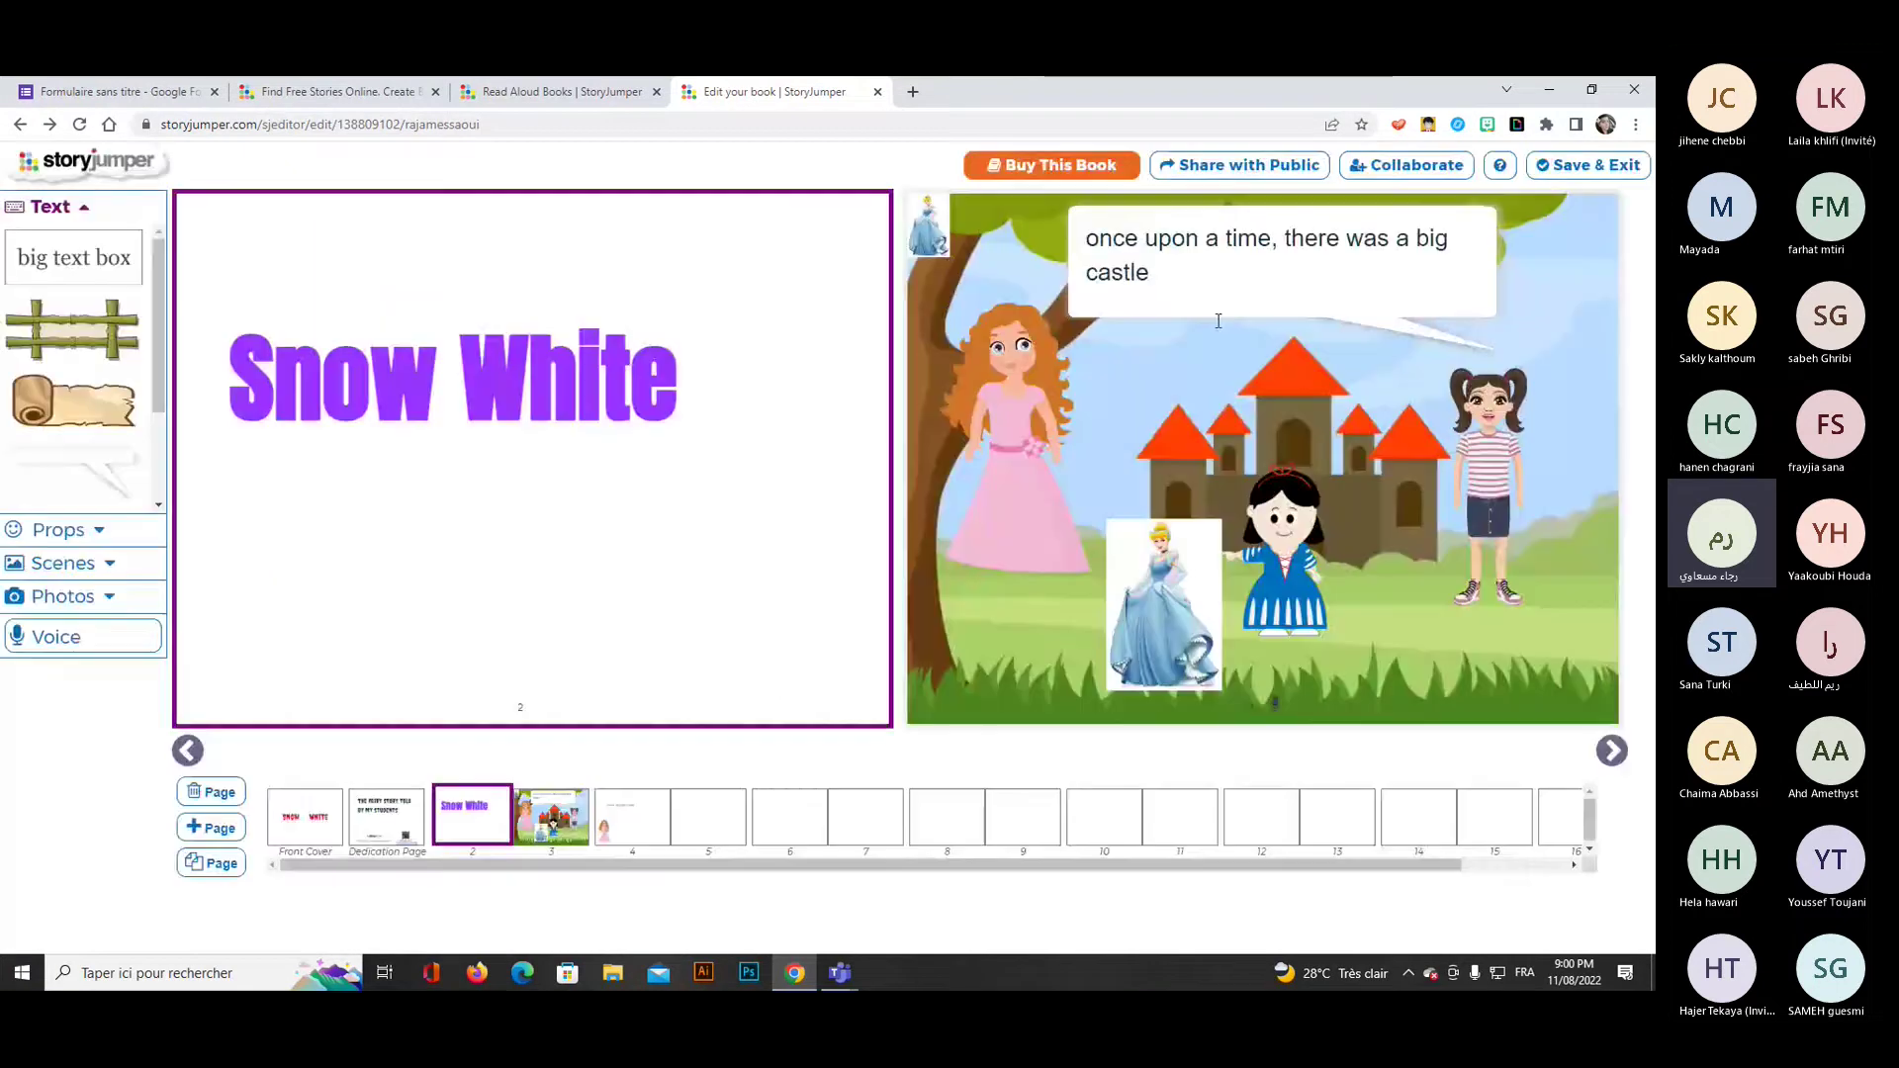
# Invite a co-author by their e-mail address, fixing the @ sign, then close the form.
pyautogui.click(1395, 170)
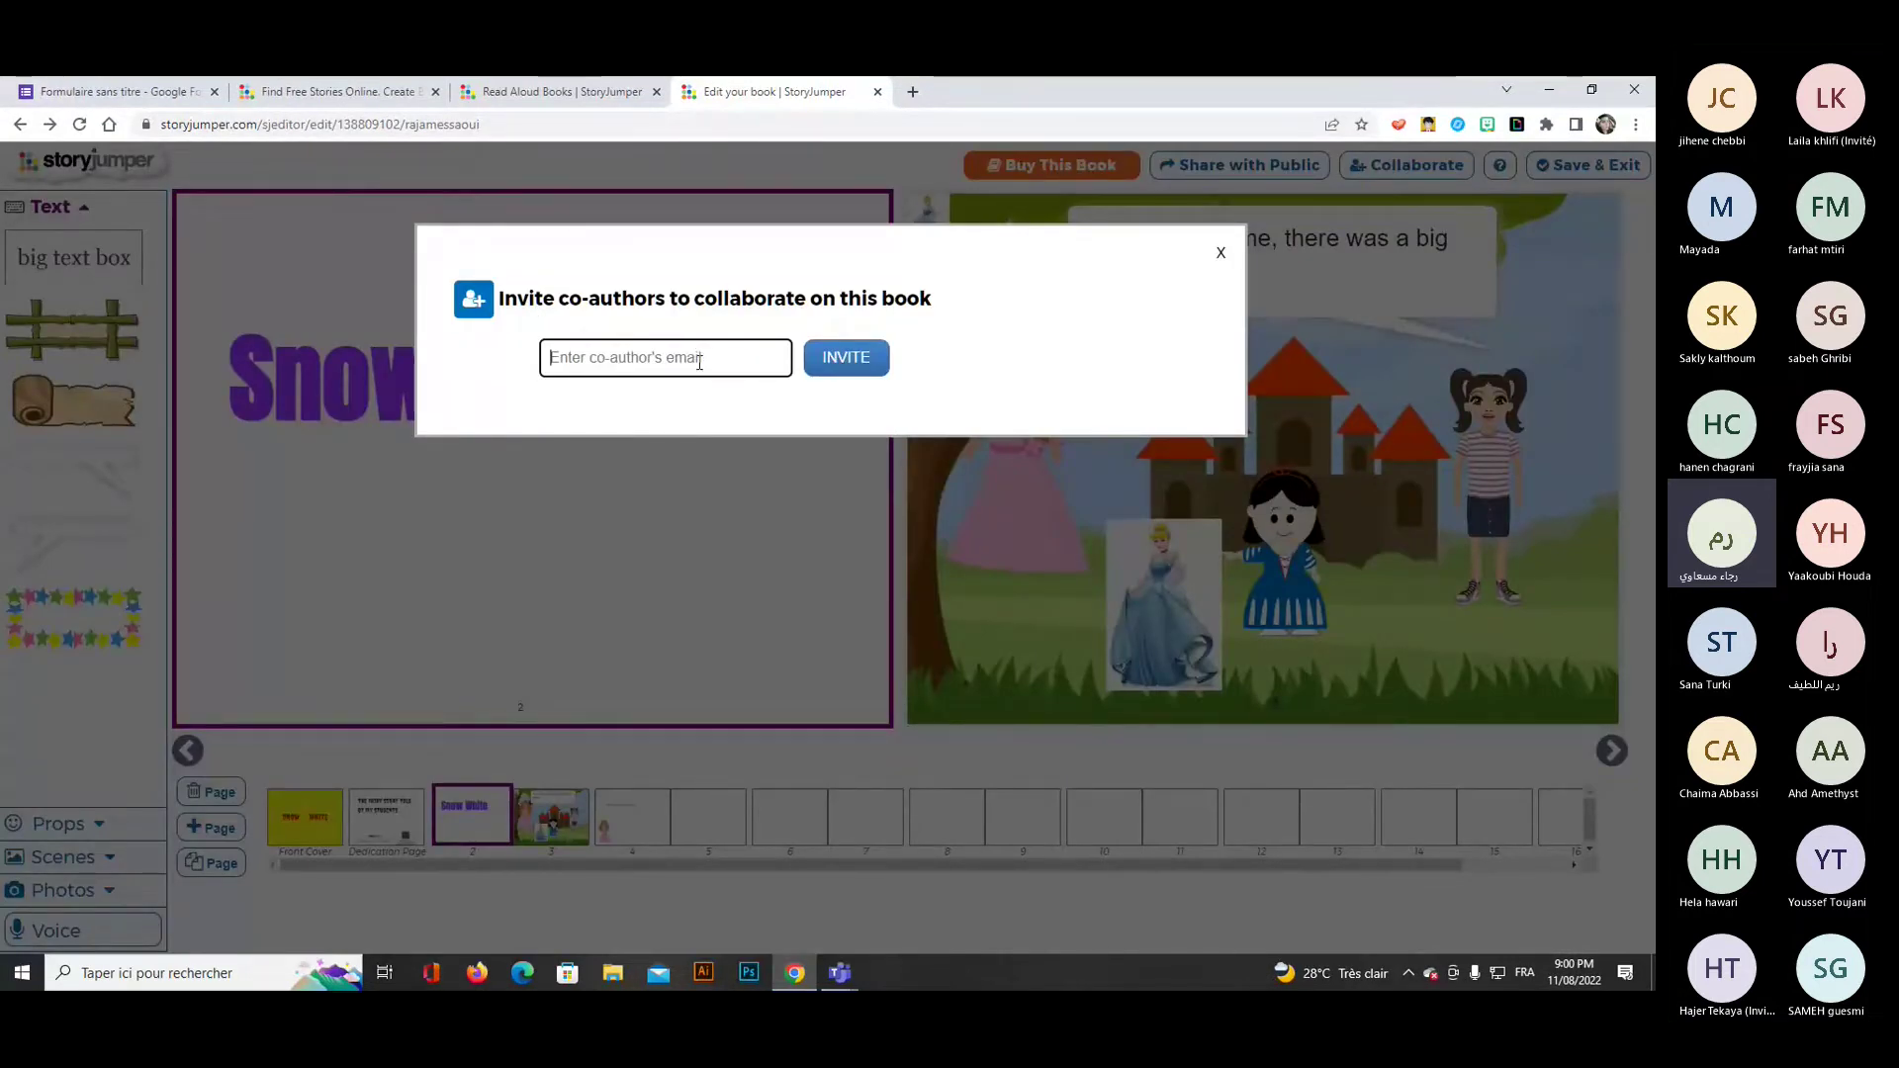
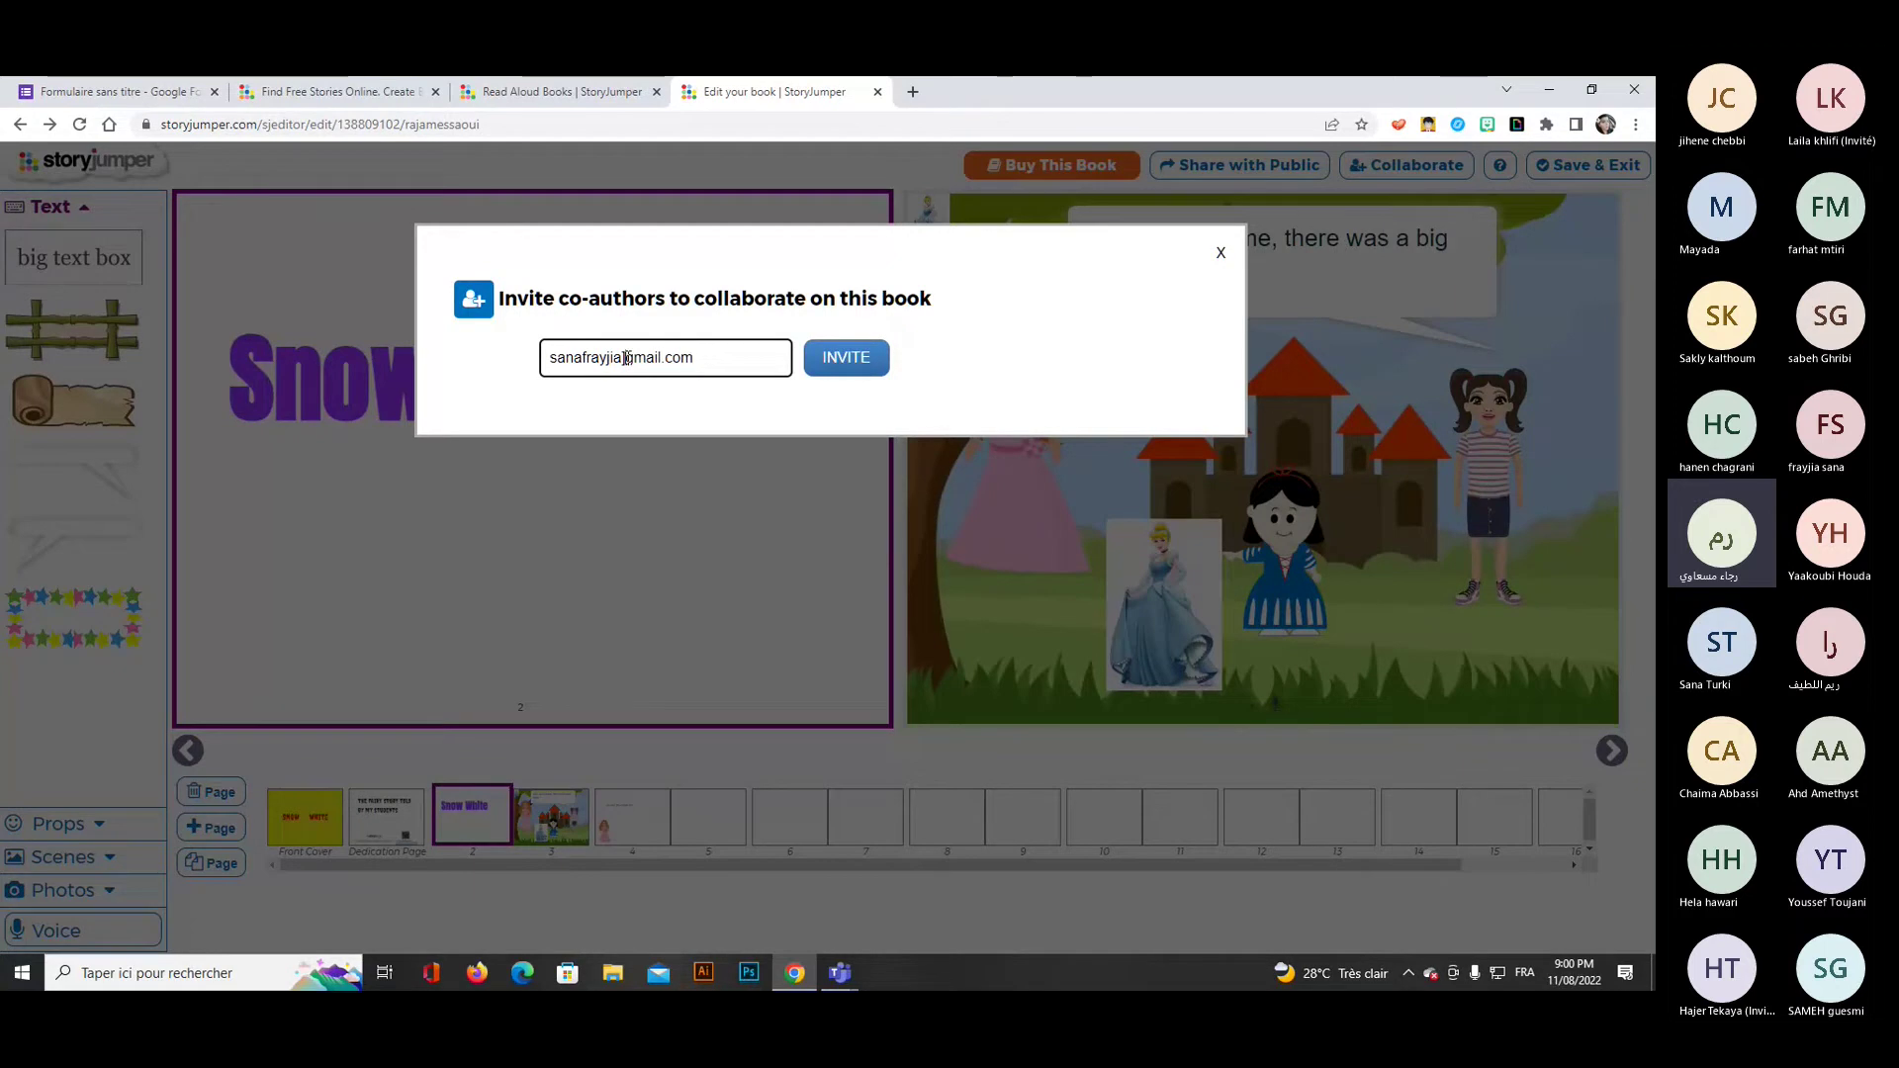
pyautogui.click(628, 357)
pyautogui.press('BackSpace')
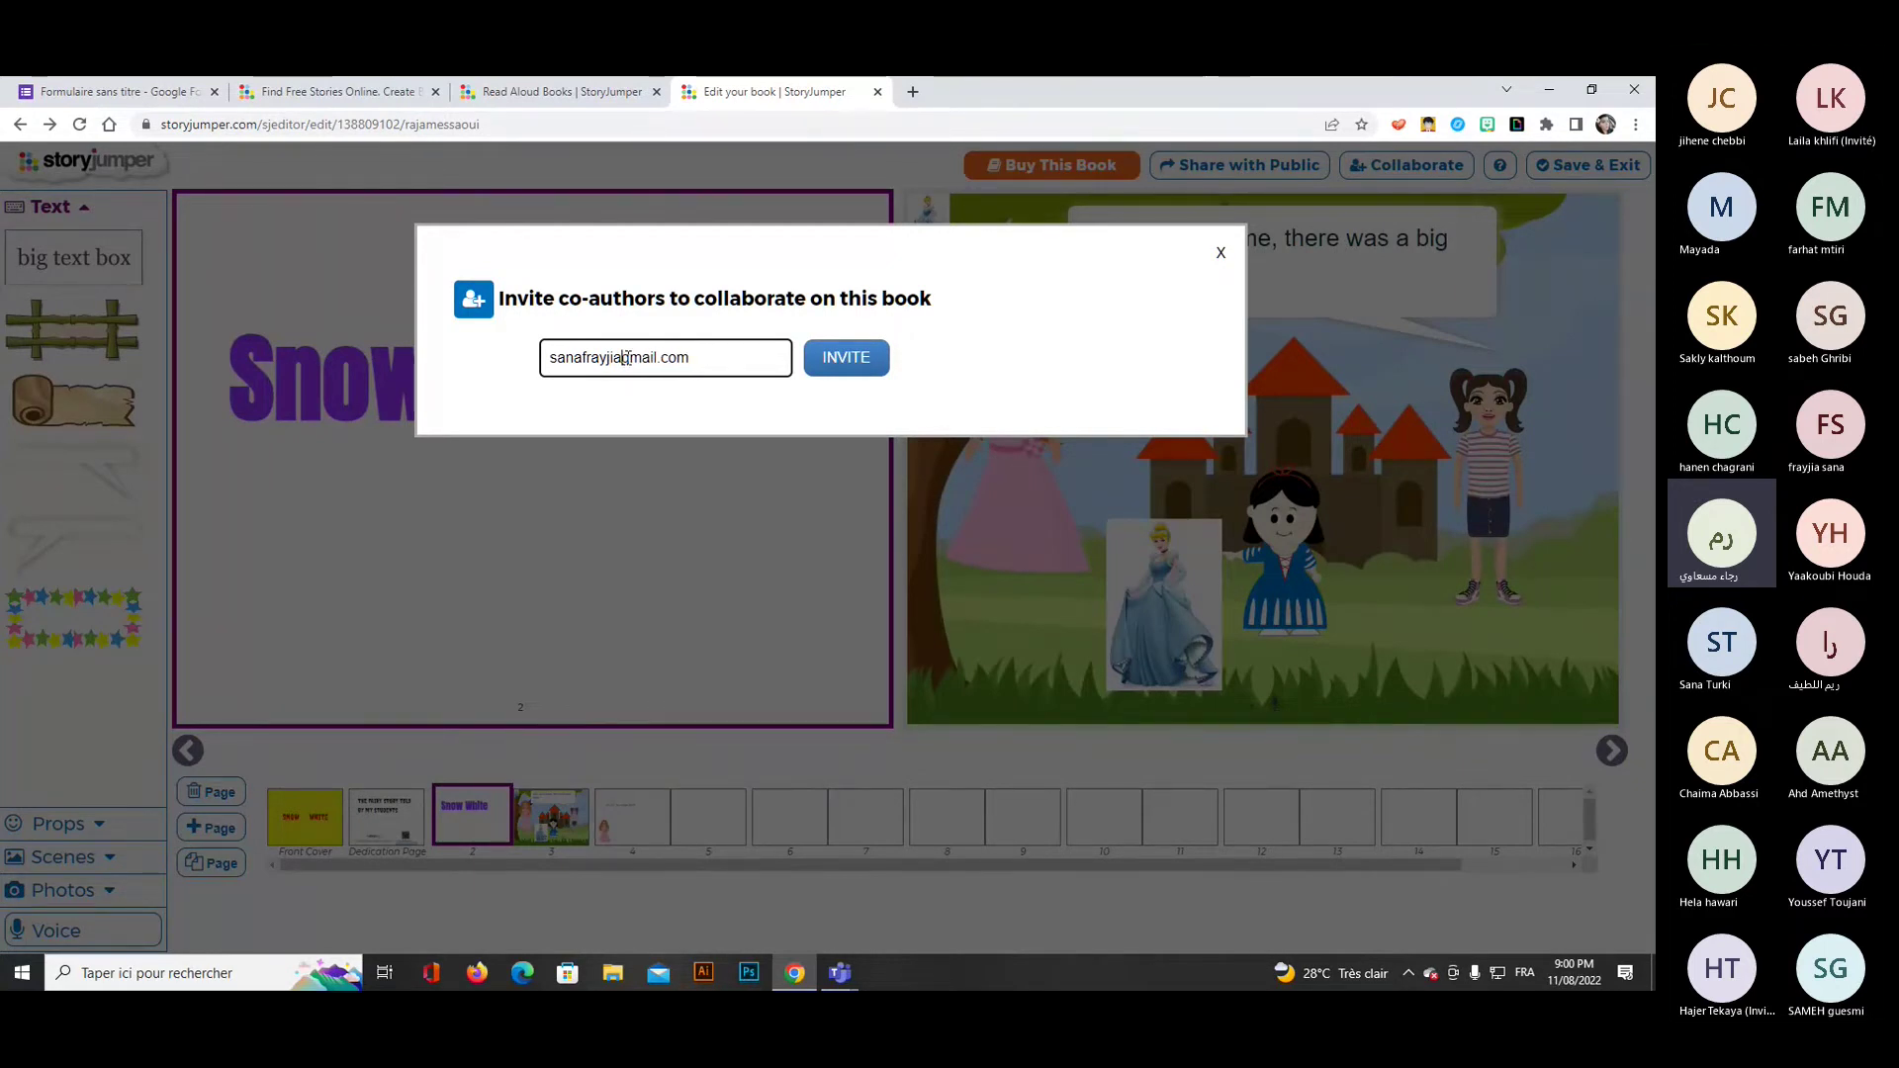
pyautogui.write('@')
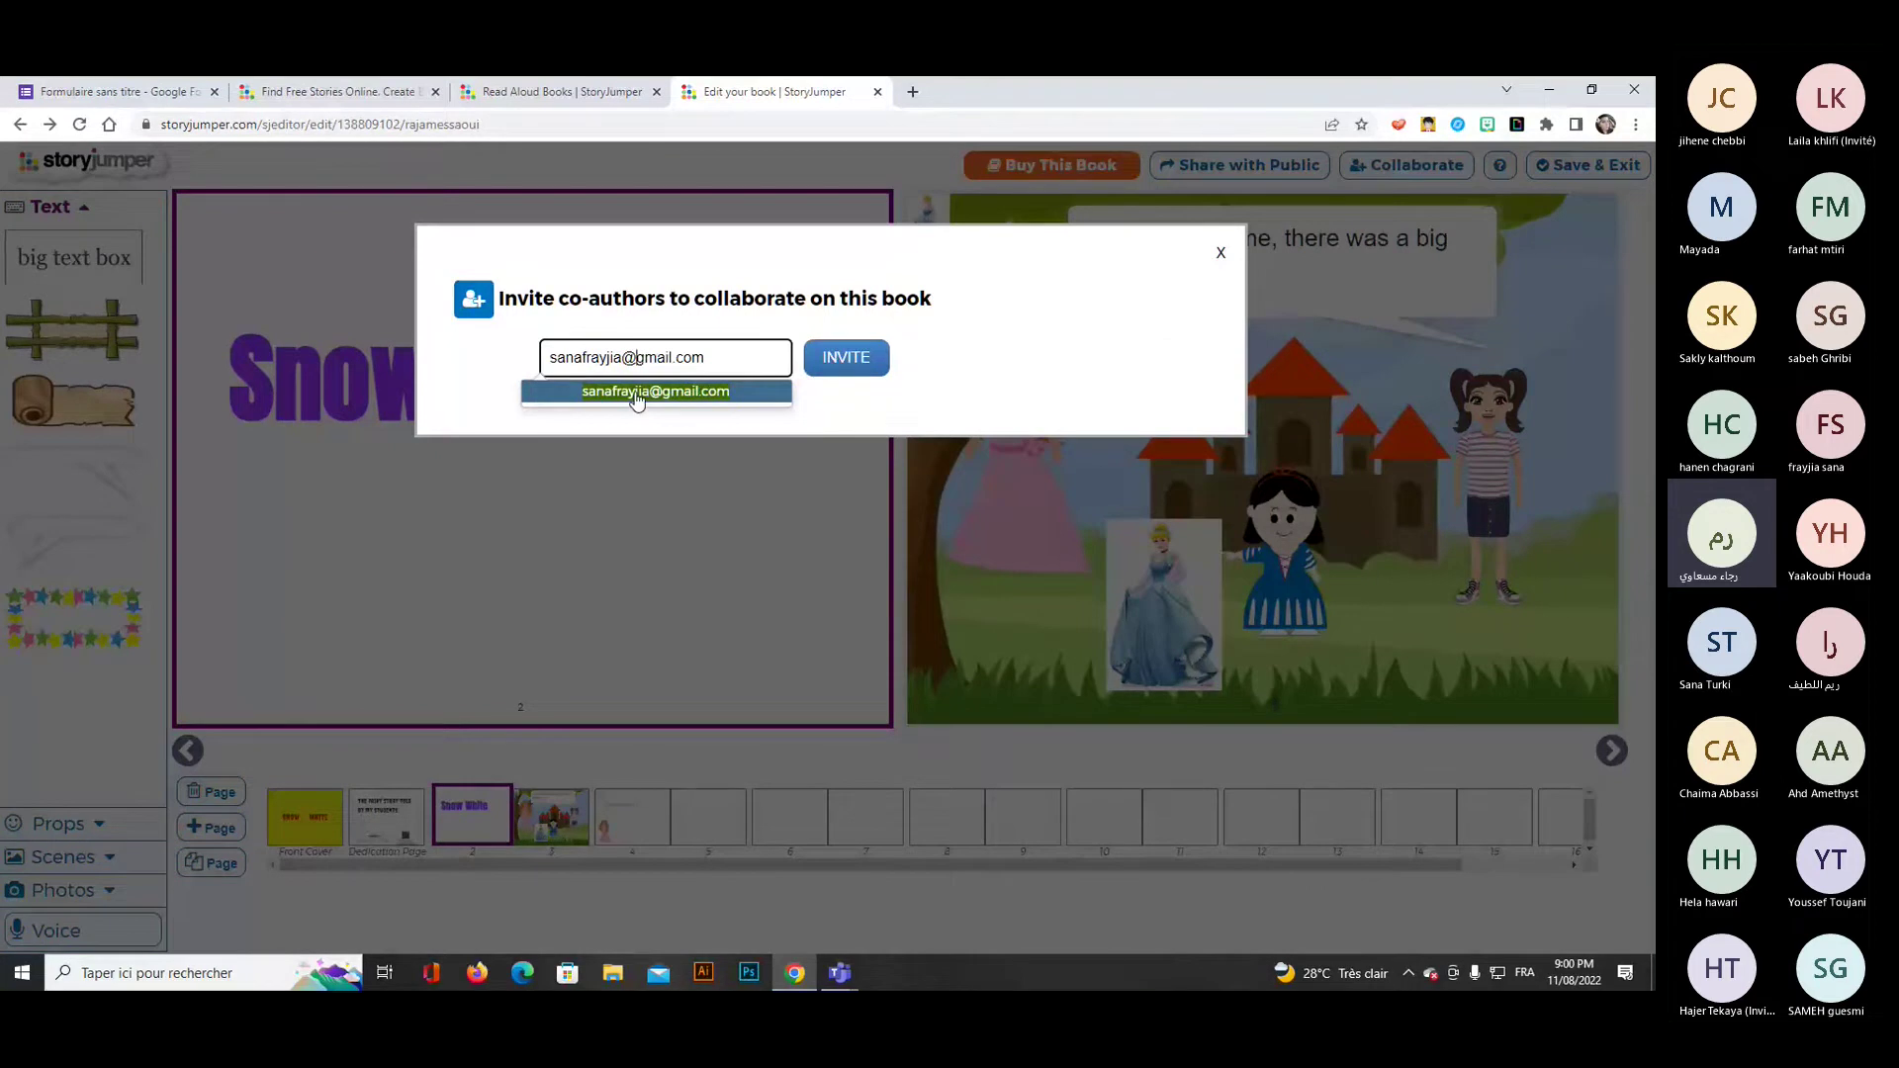
pyautogui.click(636, 391)
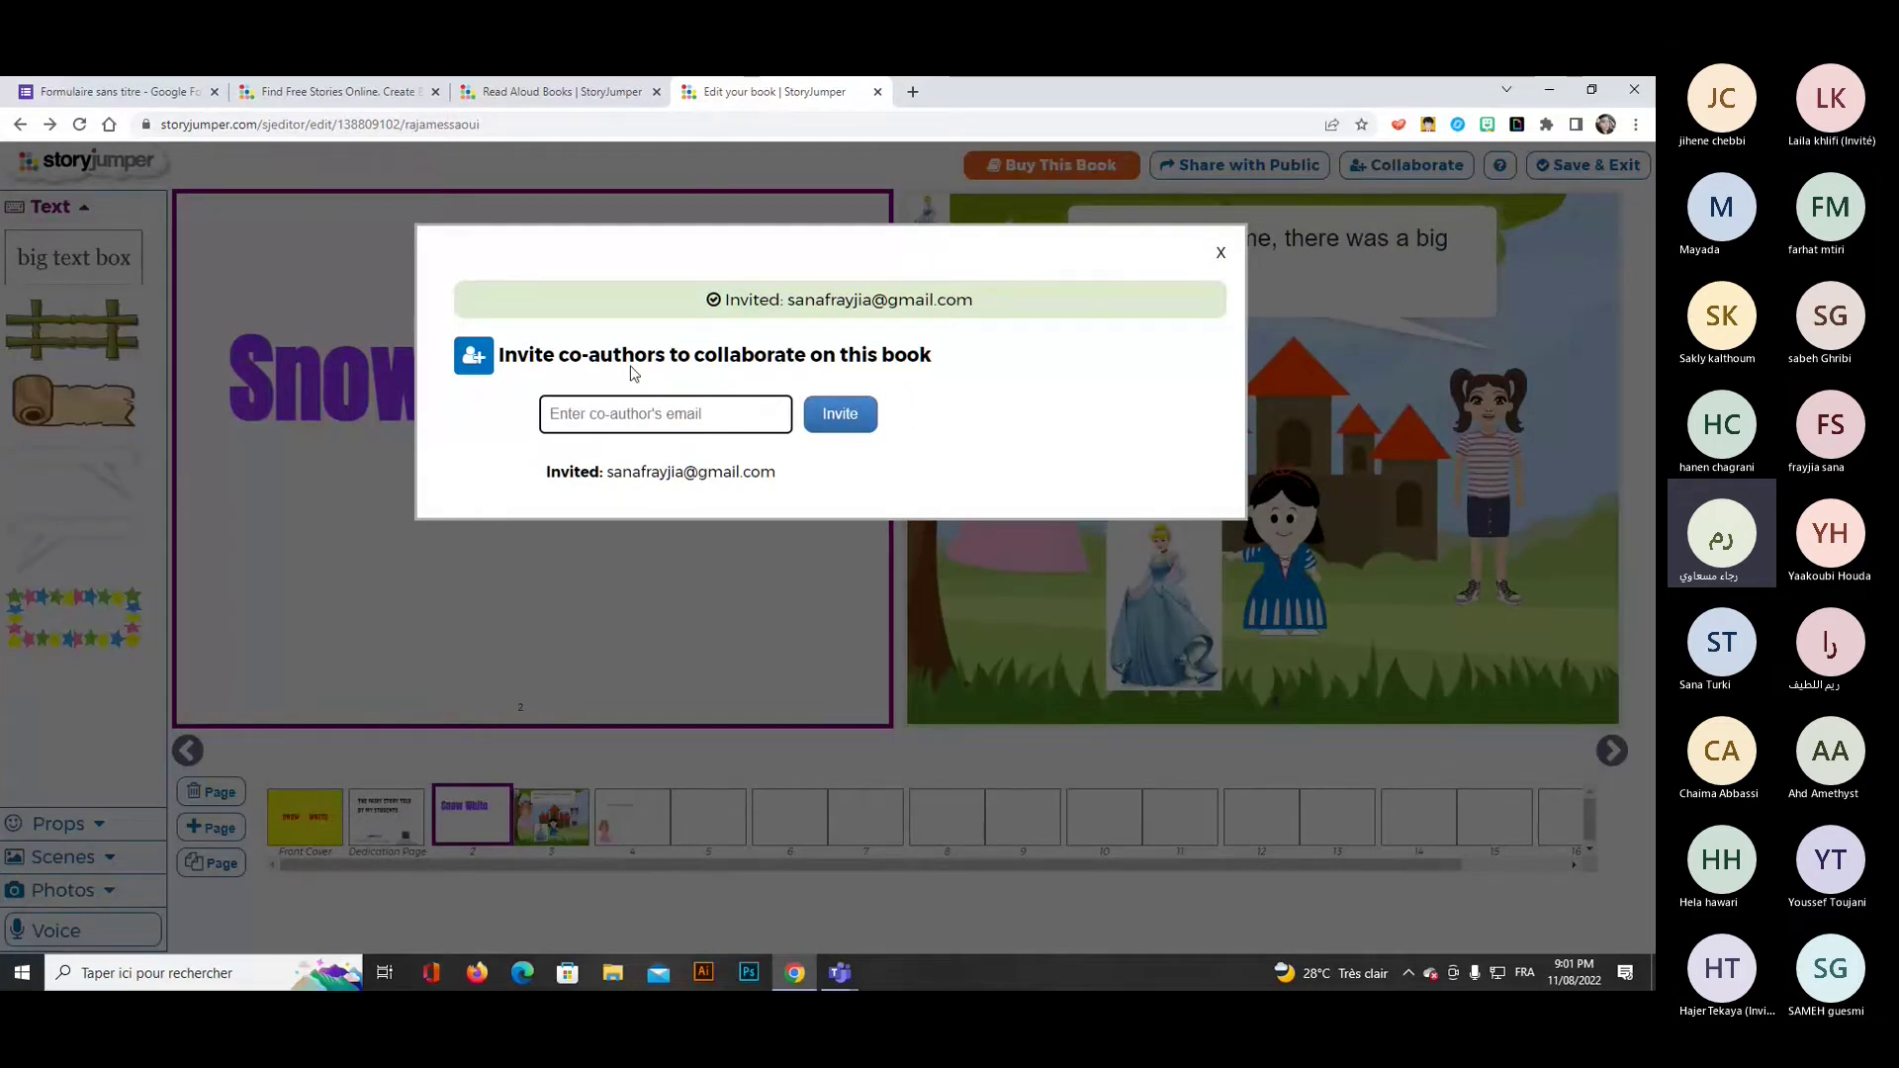
pyautogui.click(1222, 257)
pyautogui.click(1222, 258)
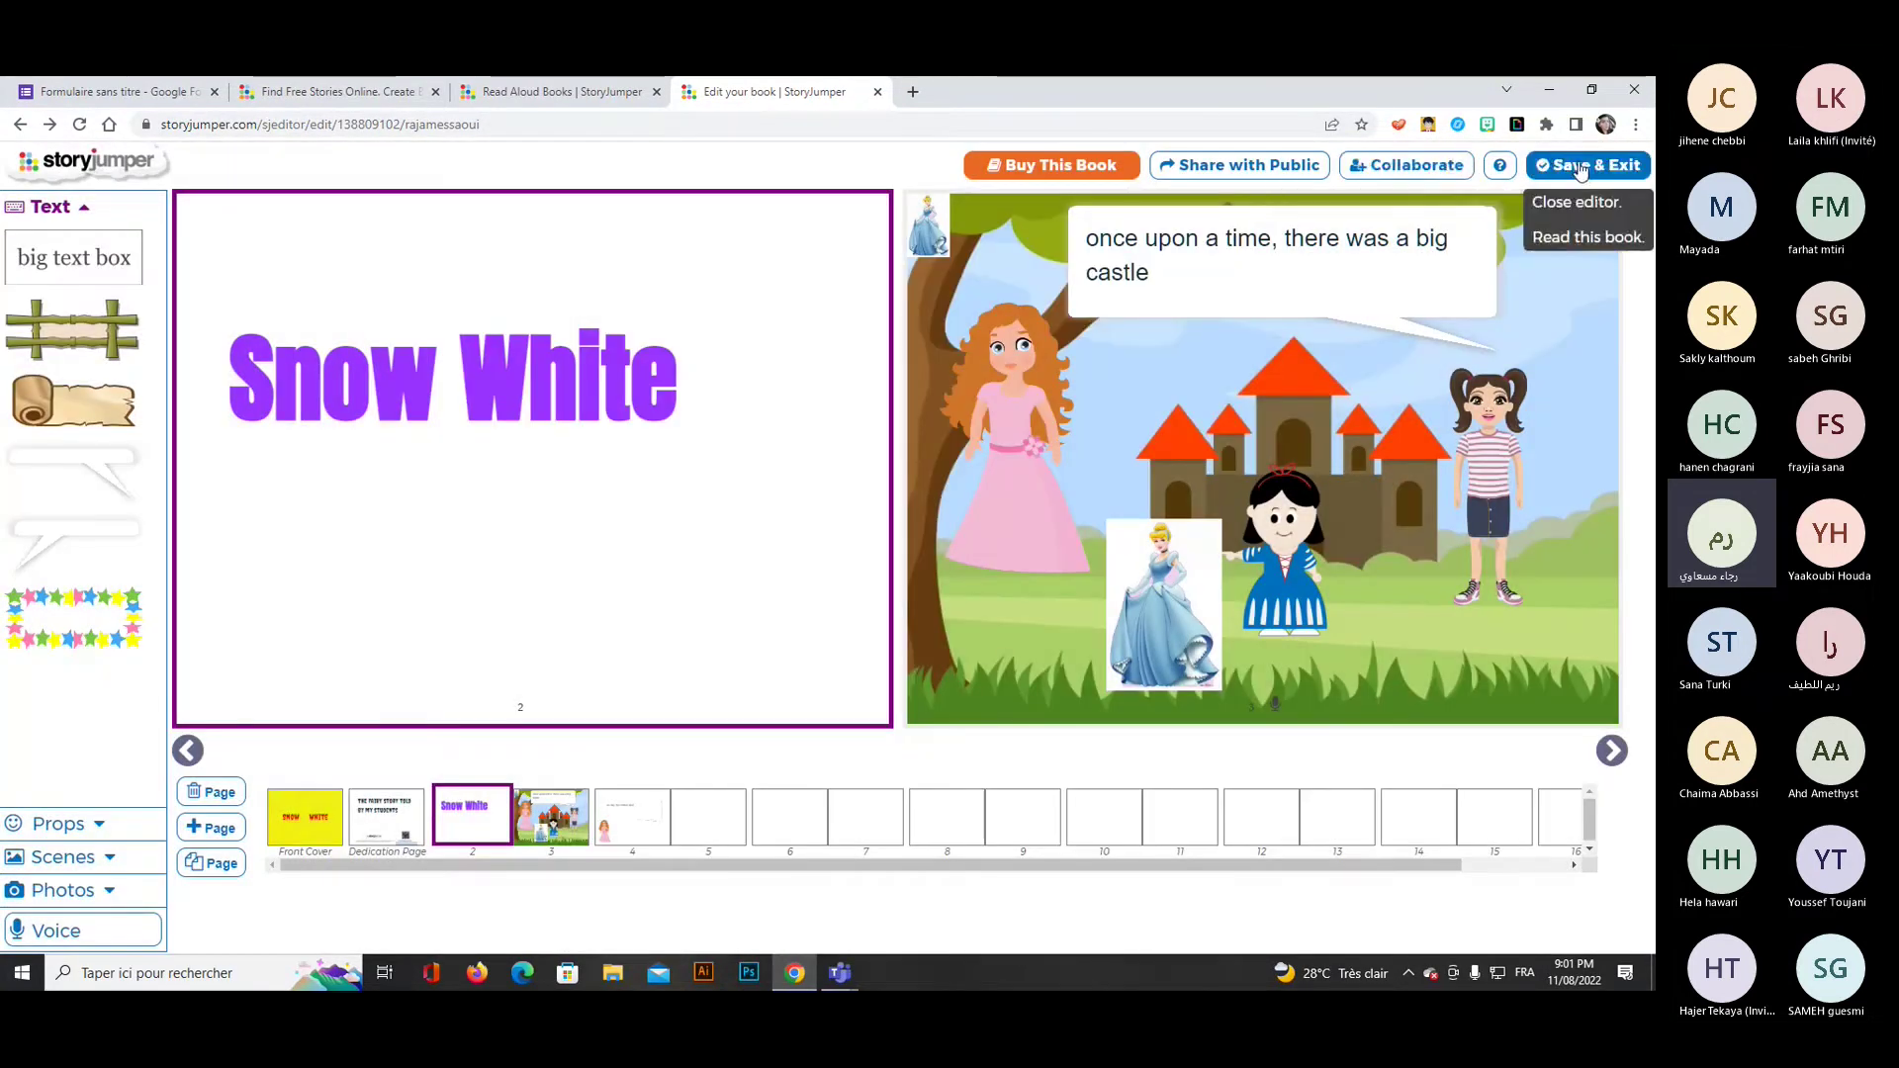
# Record a voice narration for the Snow White title page and play it back.
pyautogui.click(50, 210)
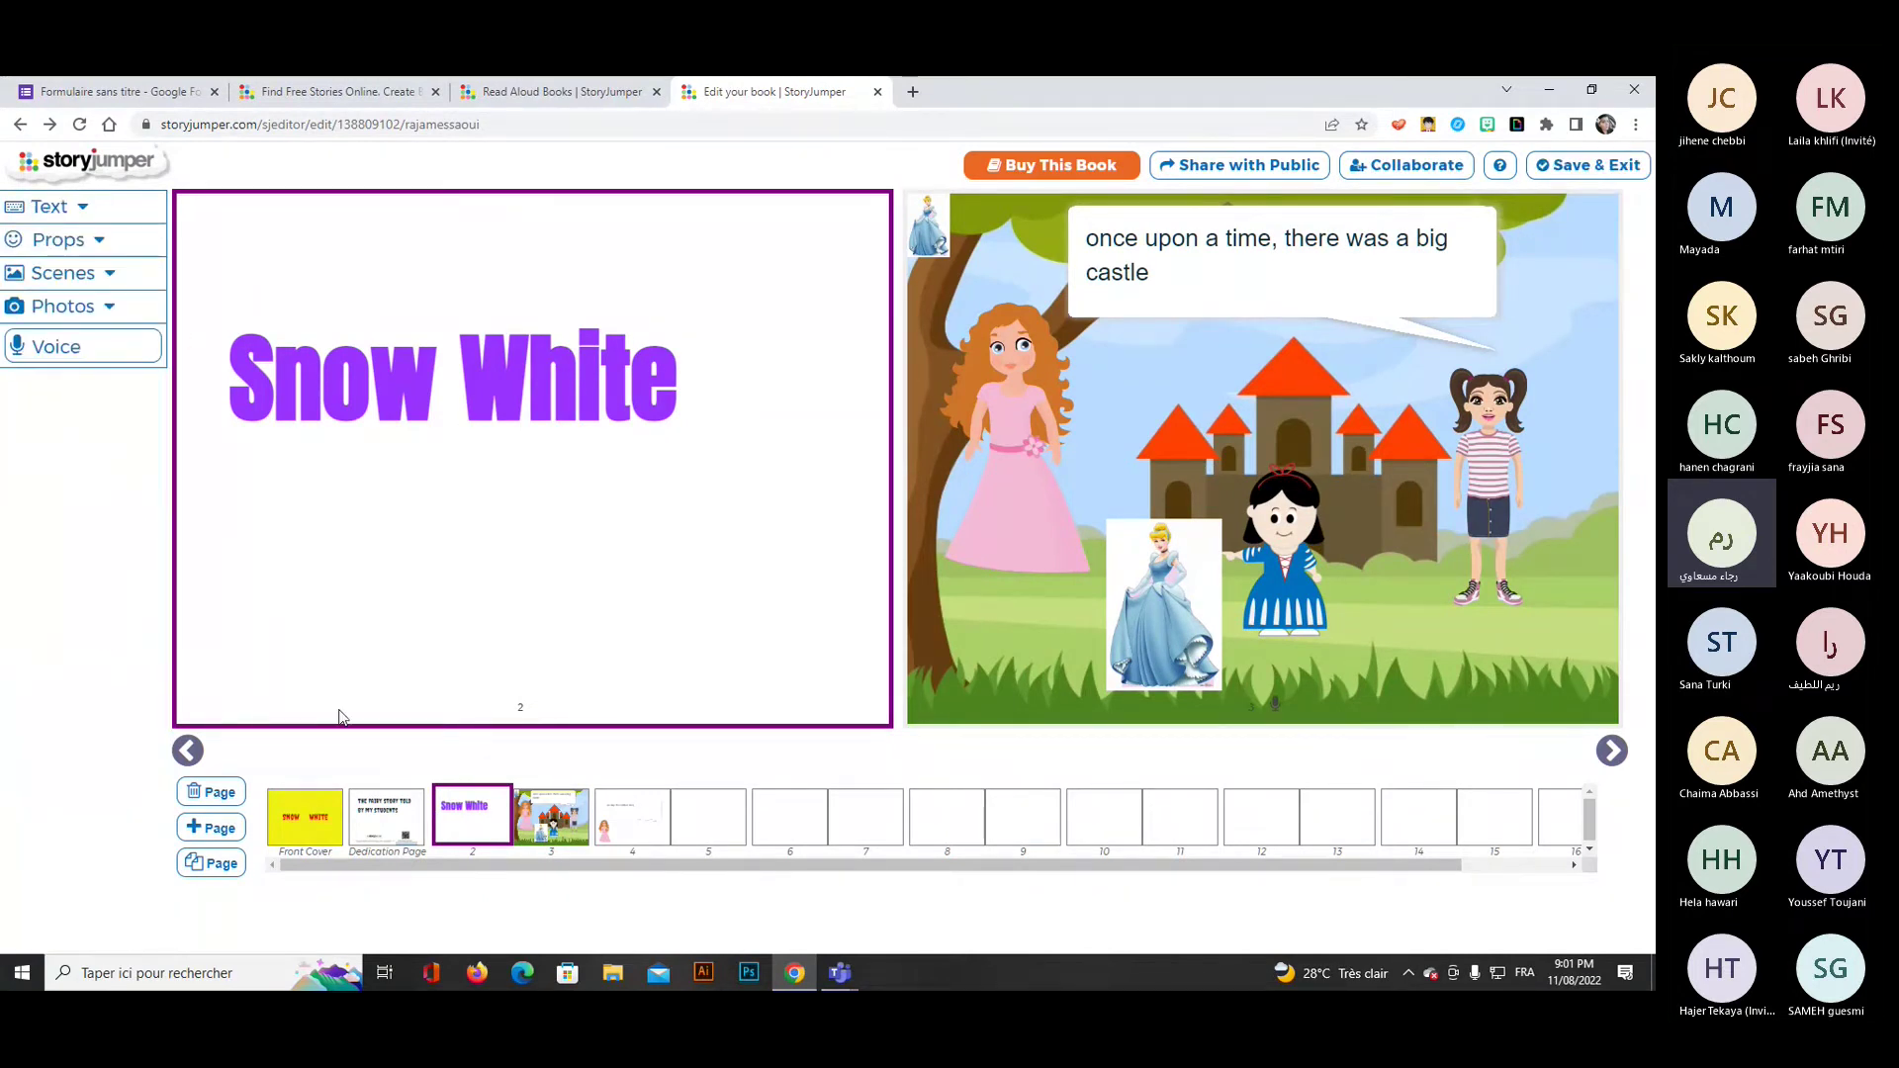
pyautogui.click(89, 348)
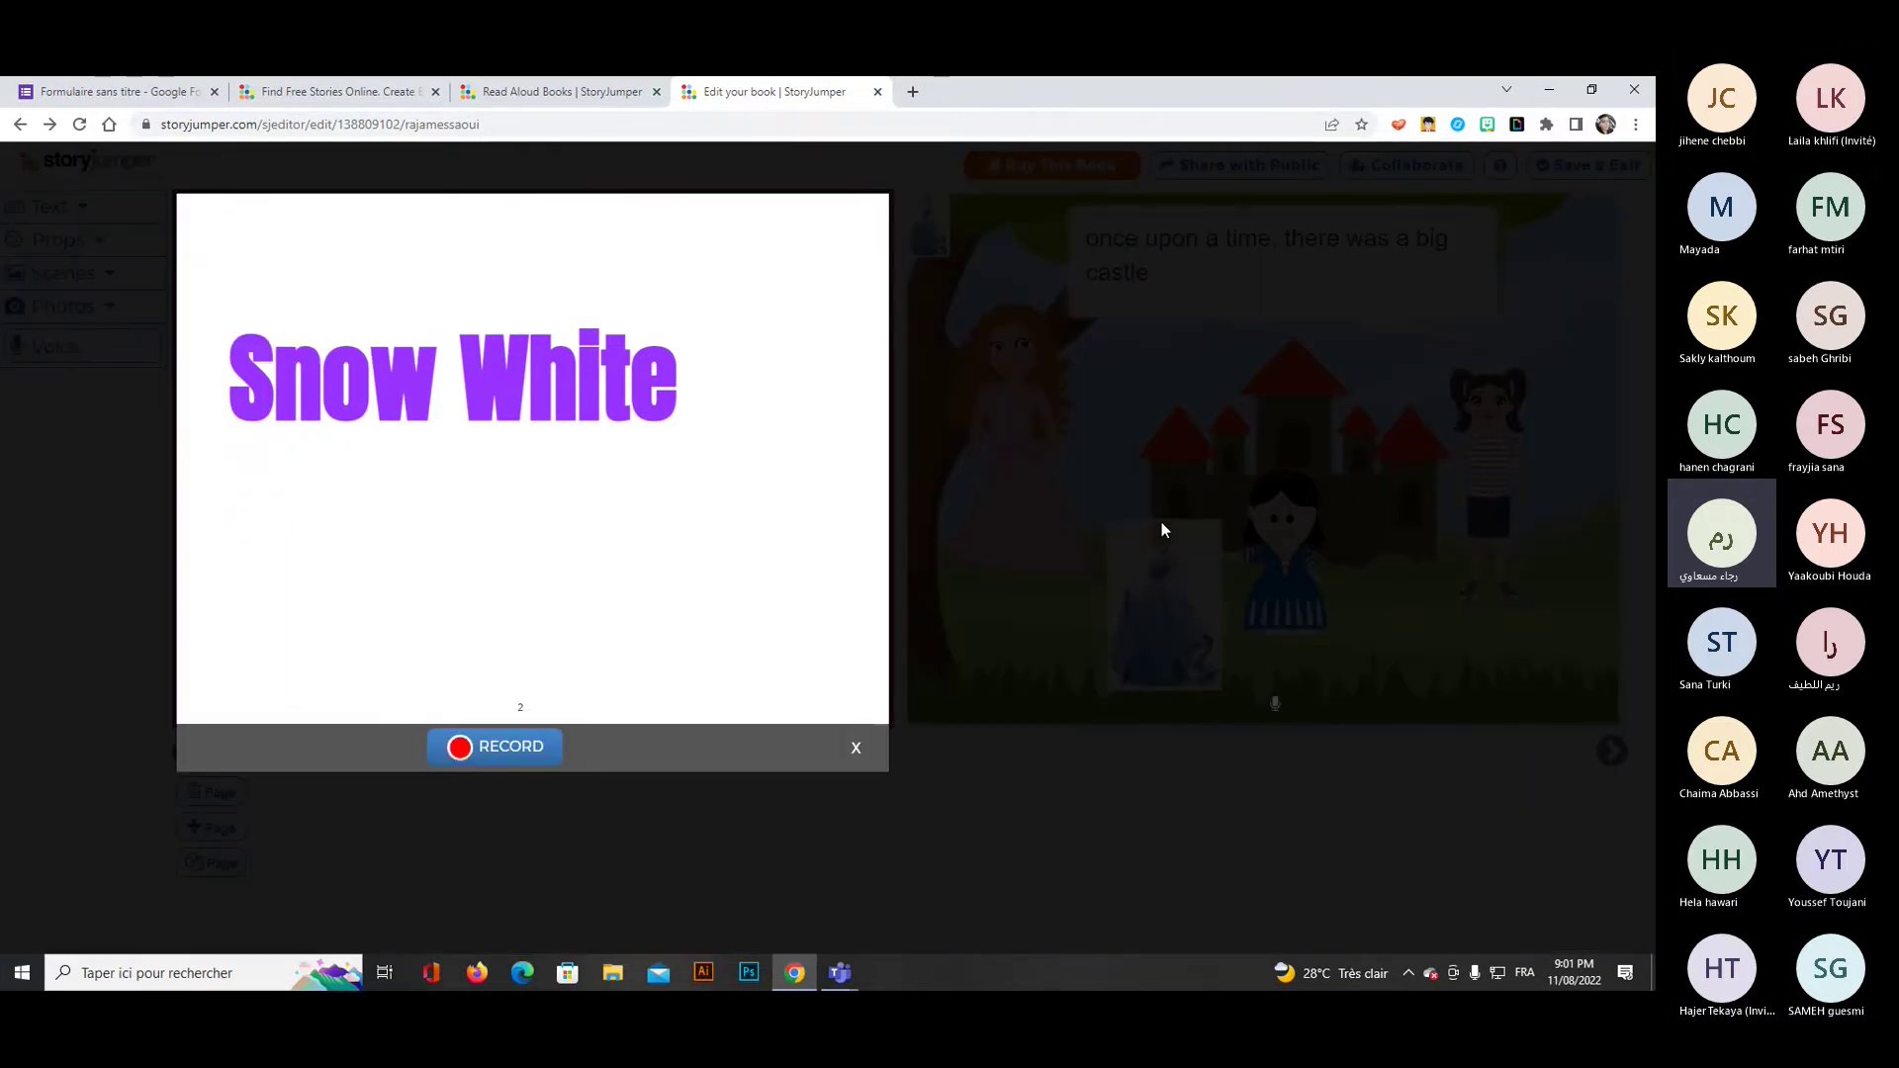
pyautogui.click(540, 744)
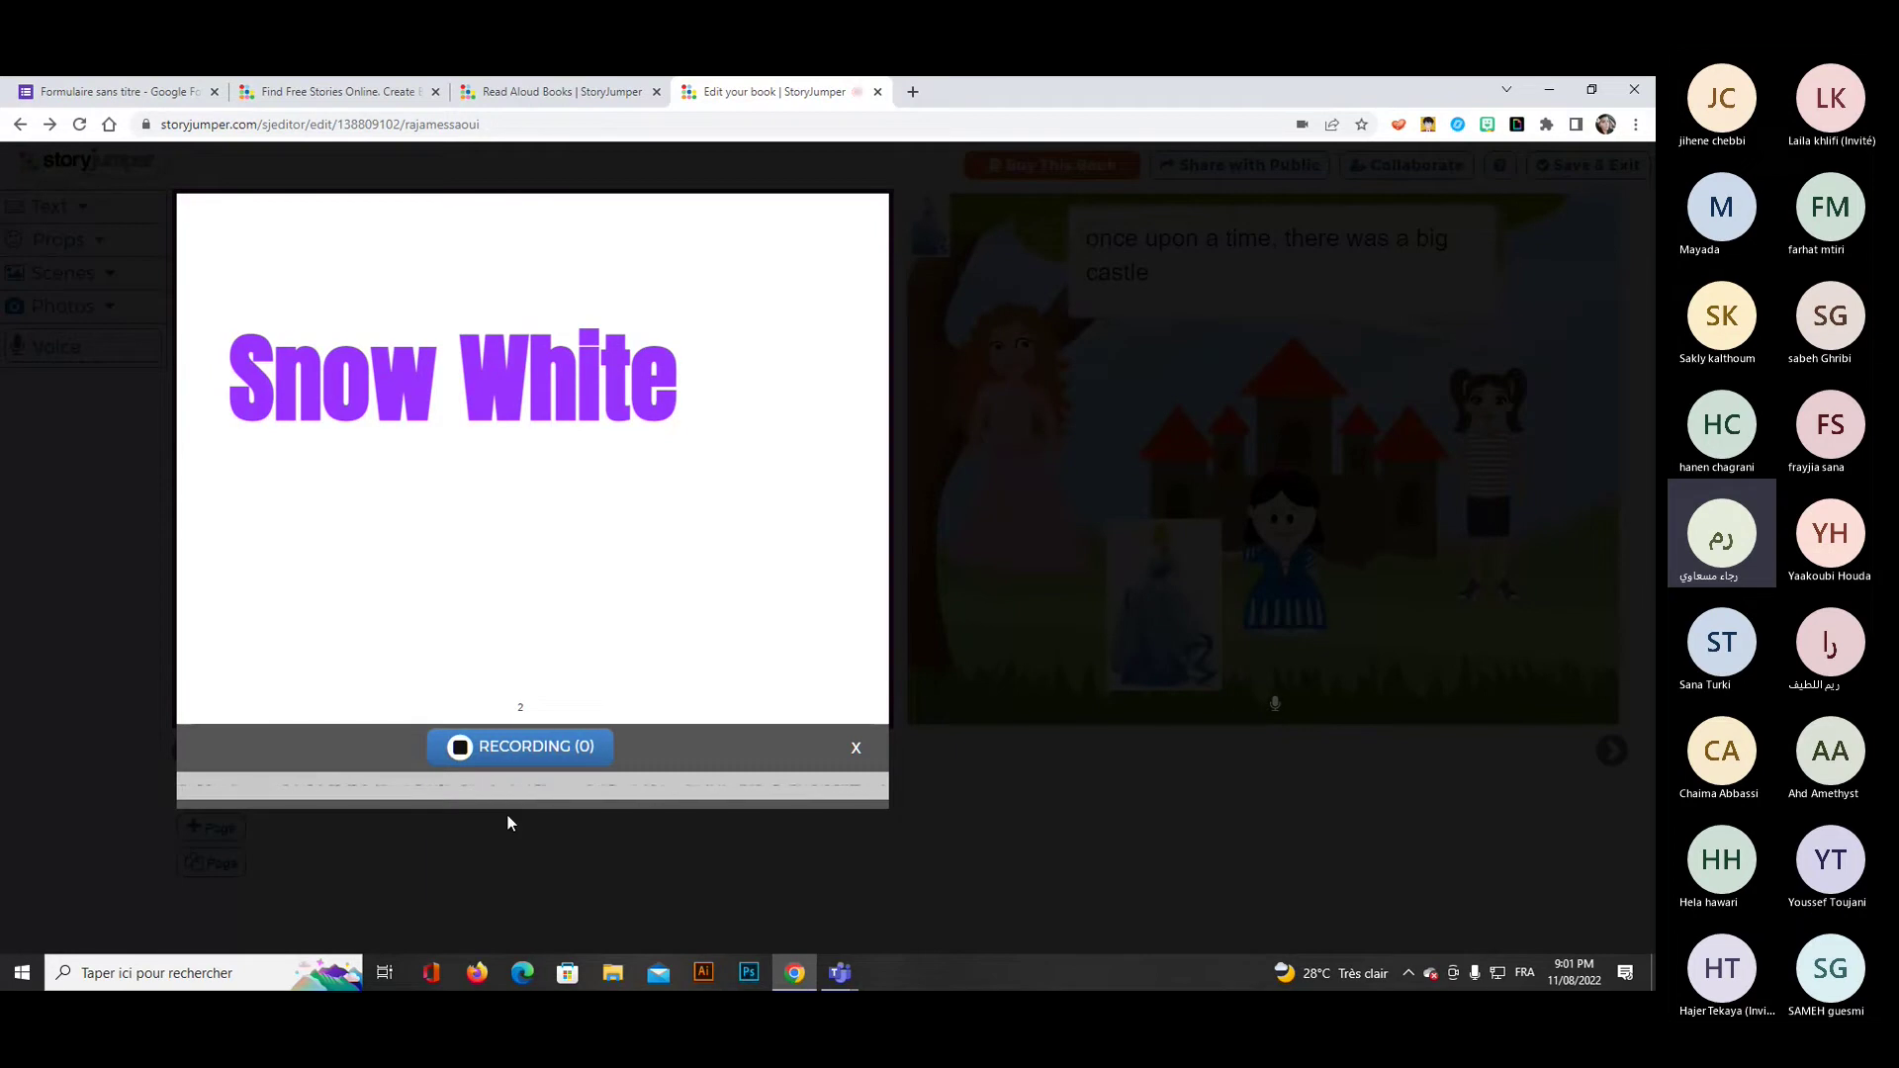
pyautogui.click(545, 749)
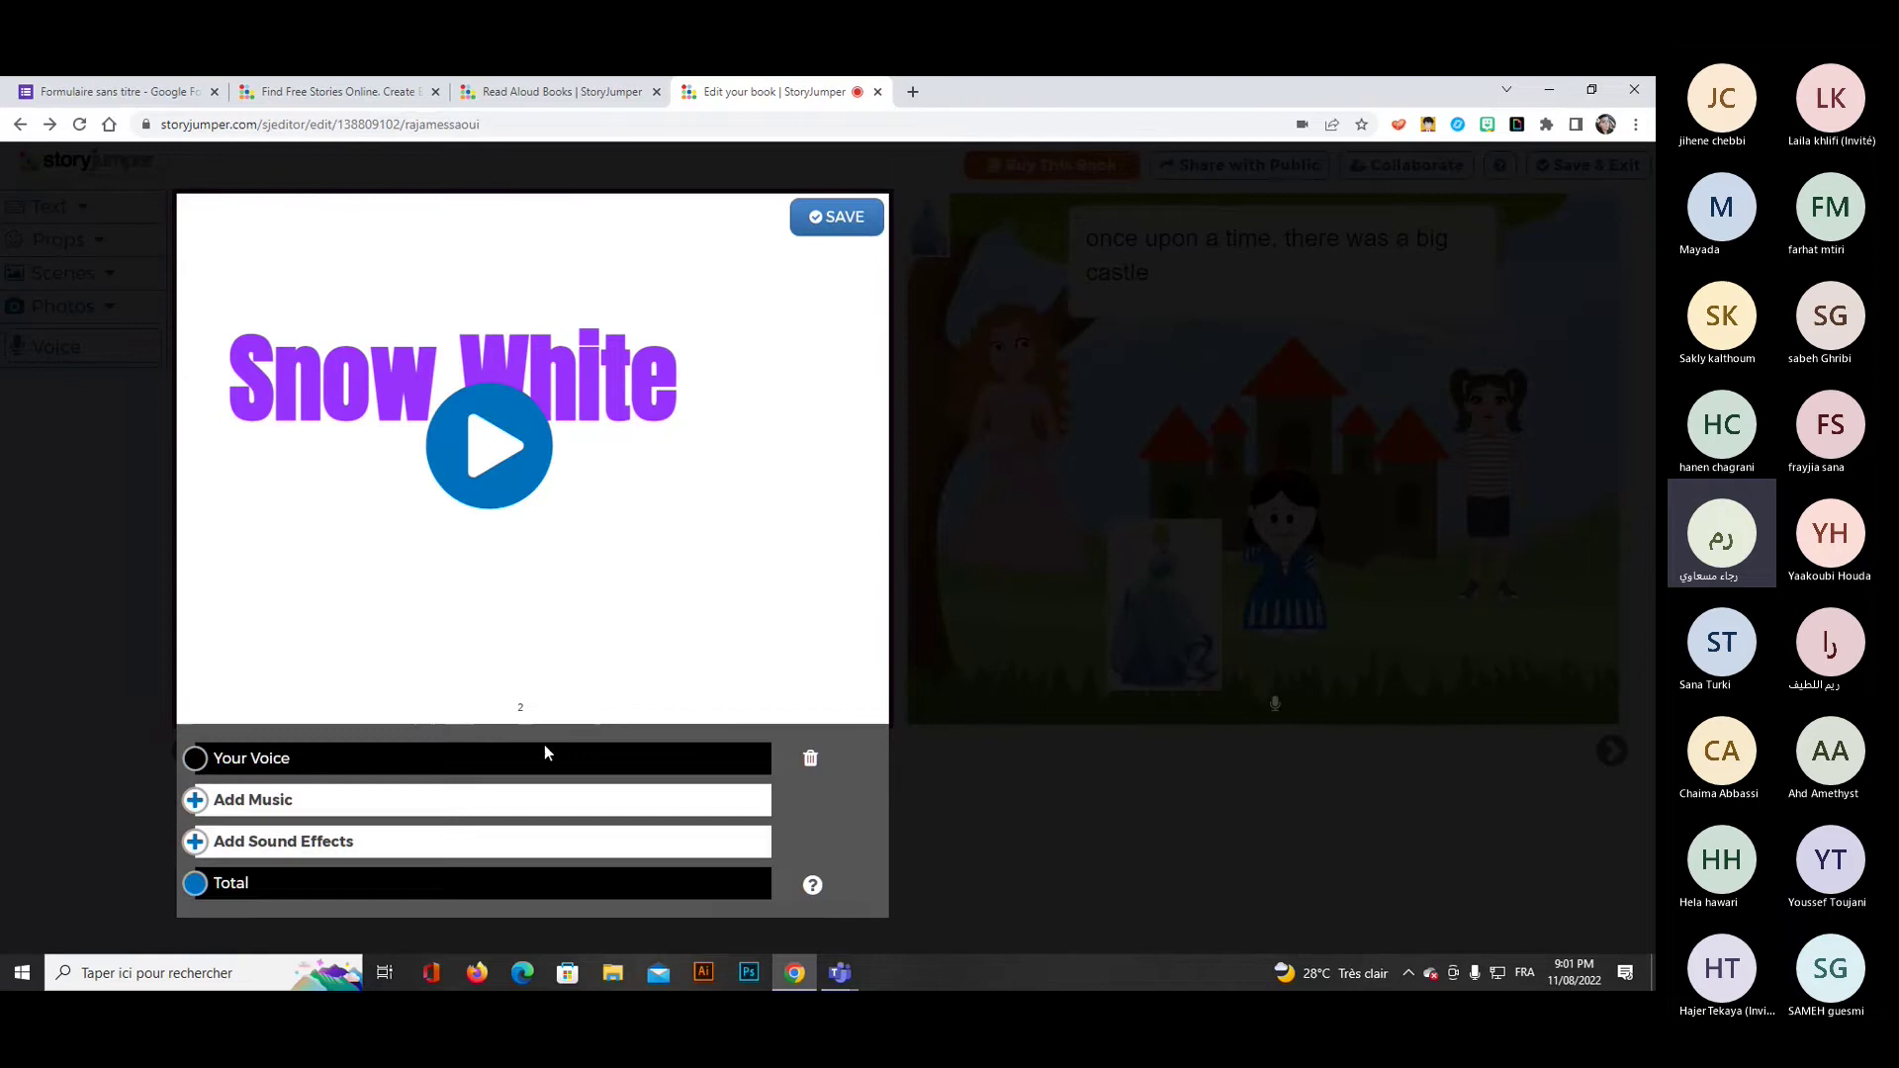
pyautogui.click(500, 455)
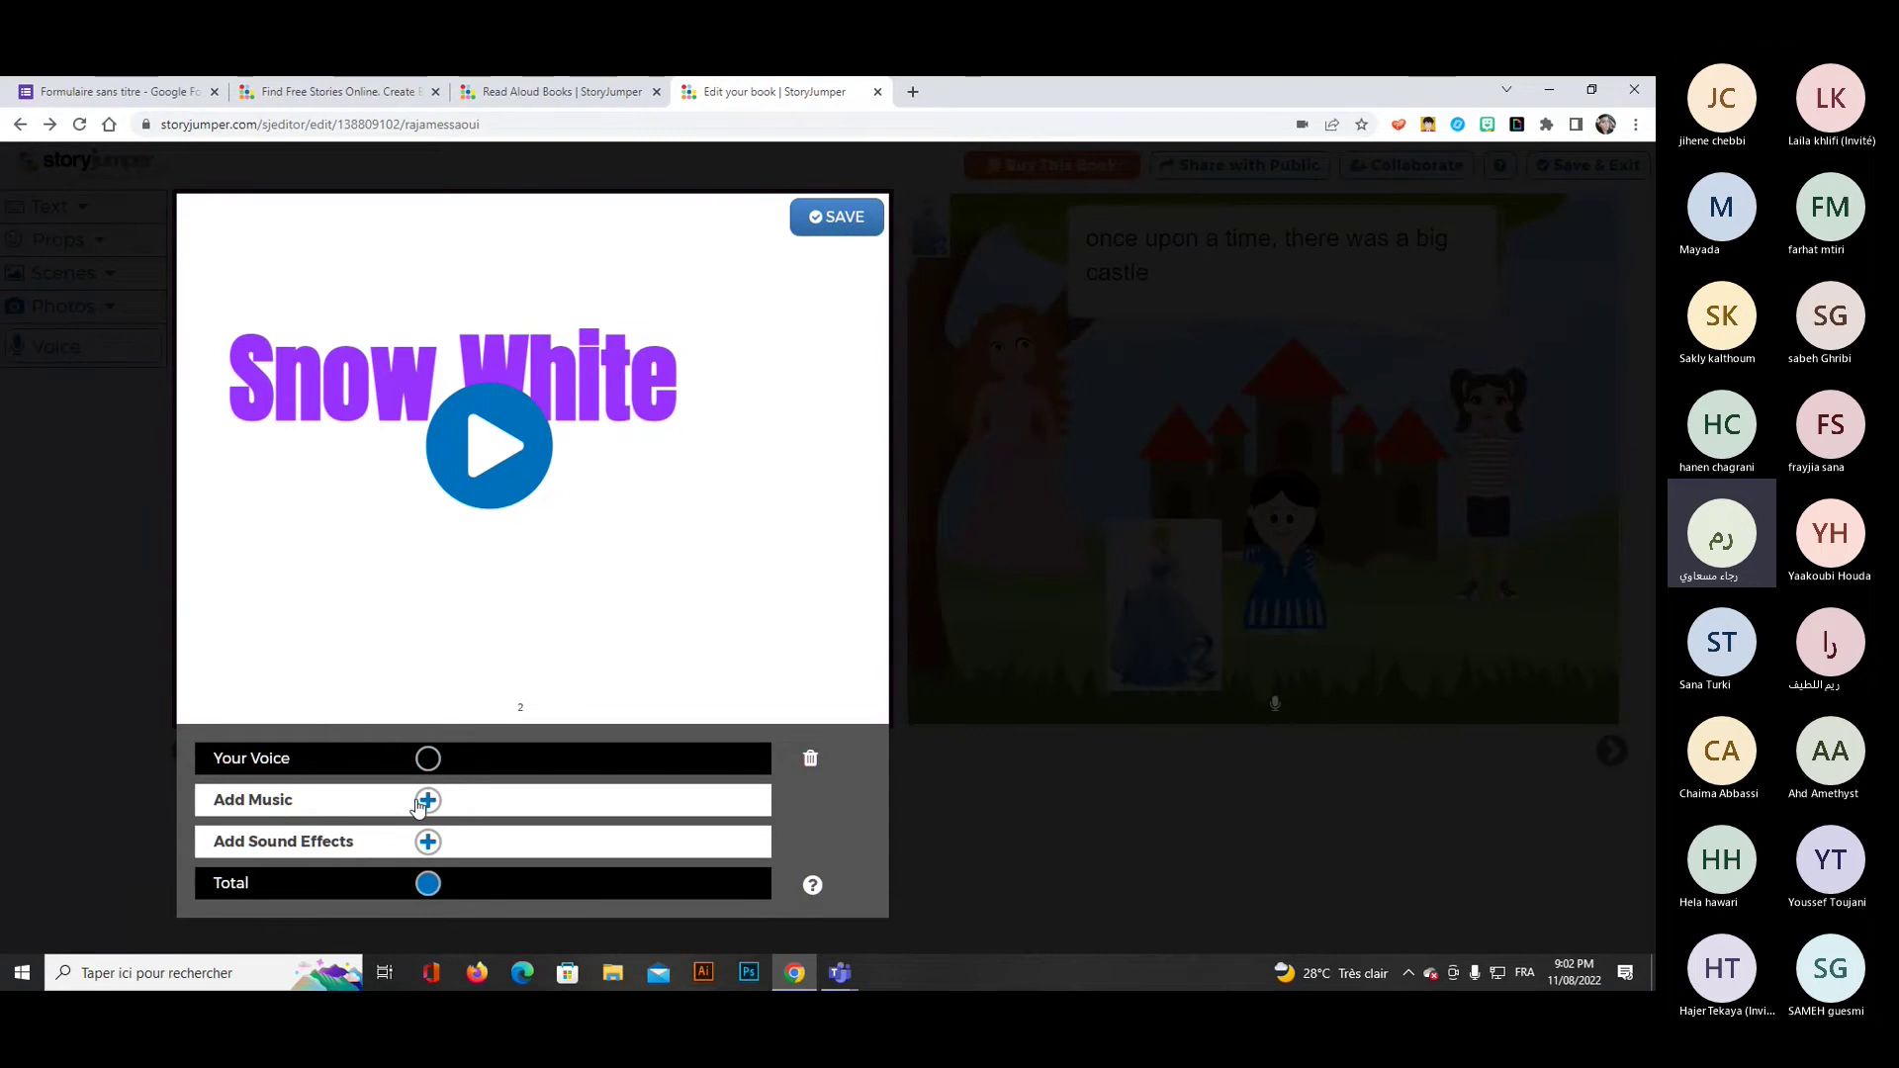
# Browse music and sound effects, preview the applause effect, and save the title page narration.
pyautogui.click(429, 801)
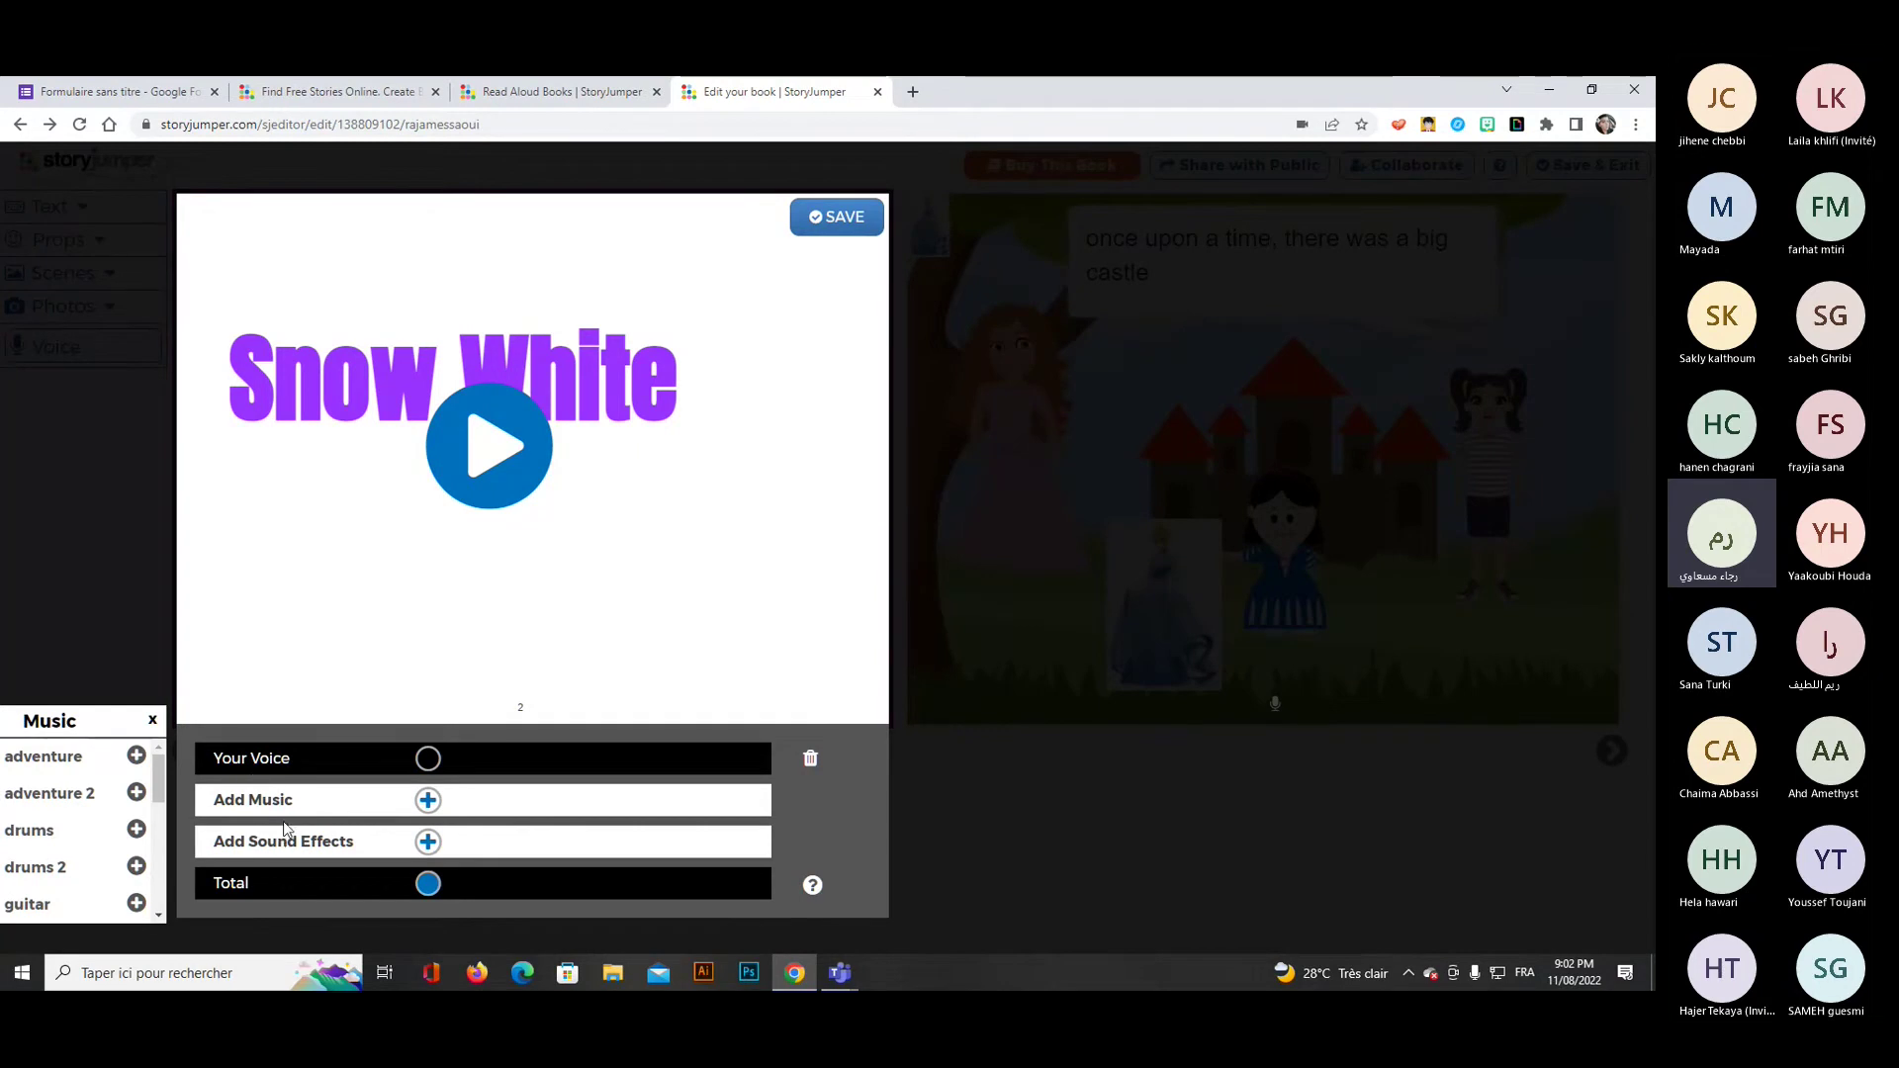
pyautogui.click(428, 842)
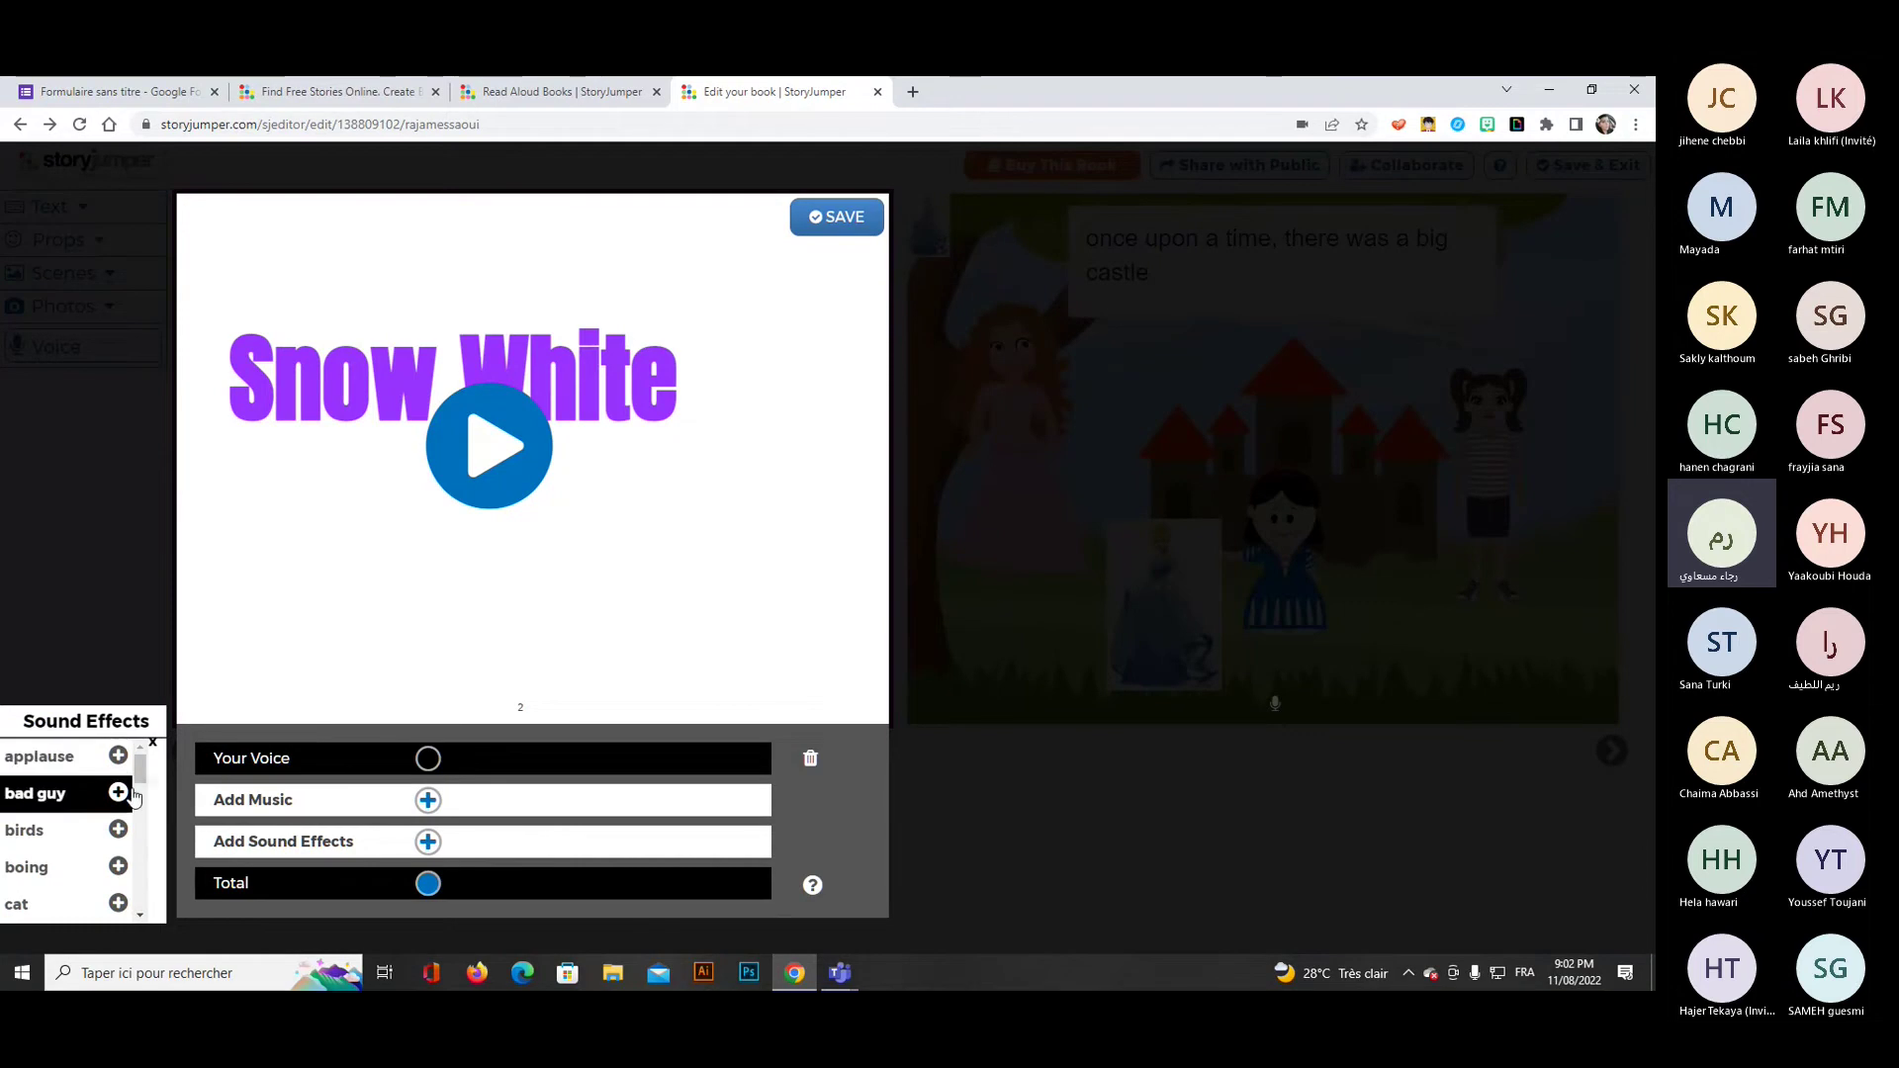
pyautogui.click(62, 762)
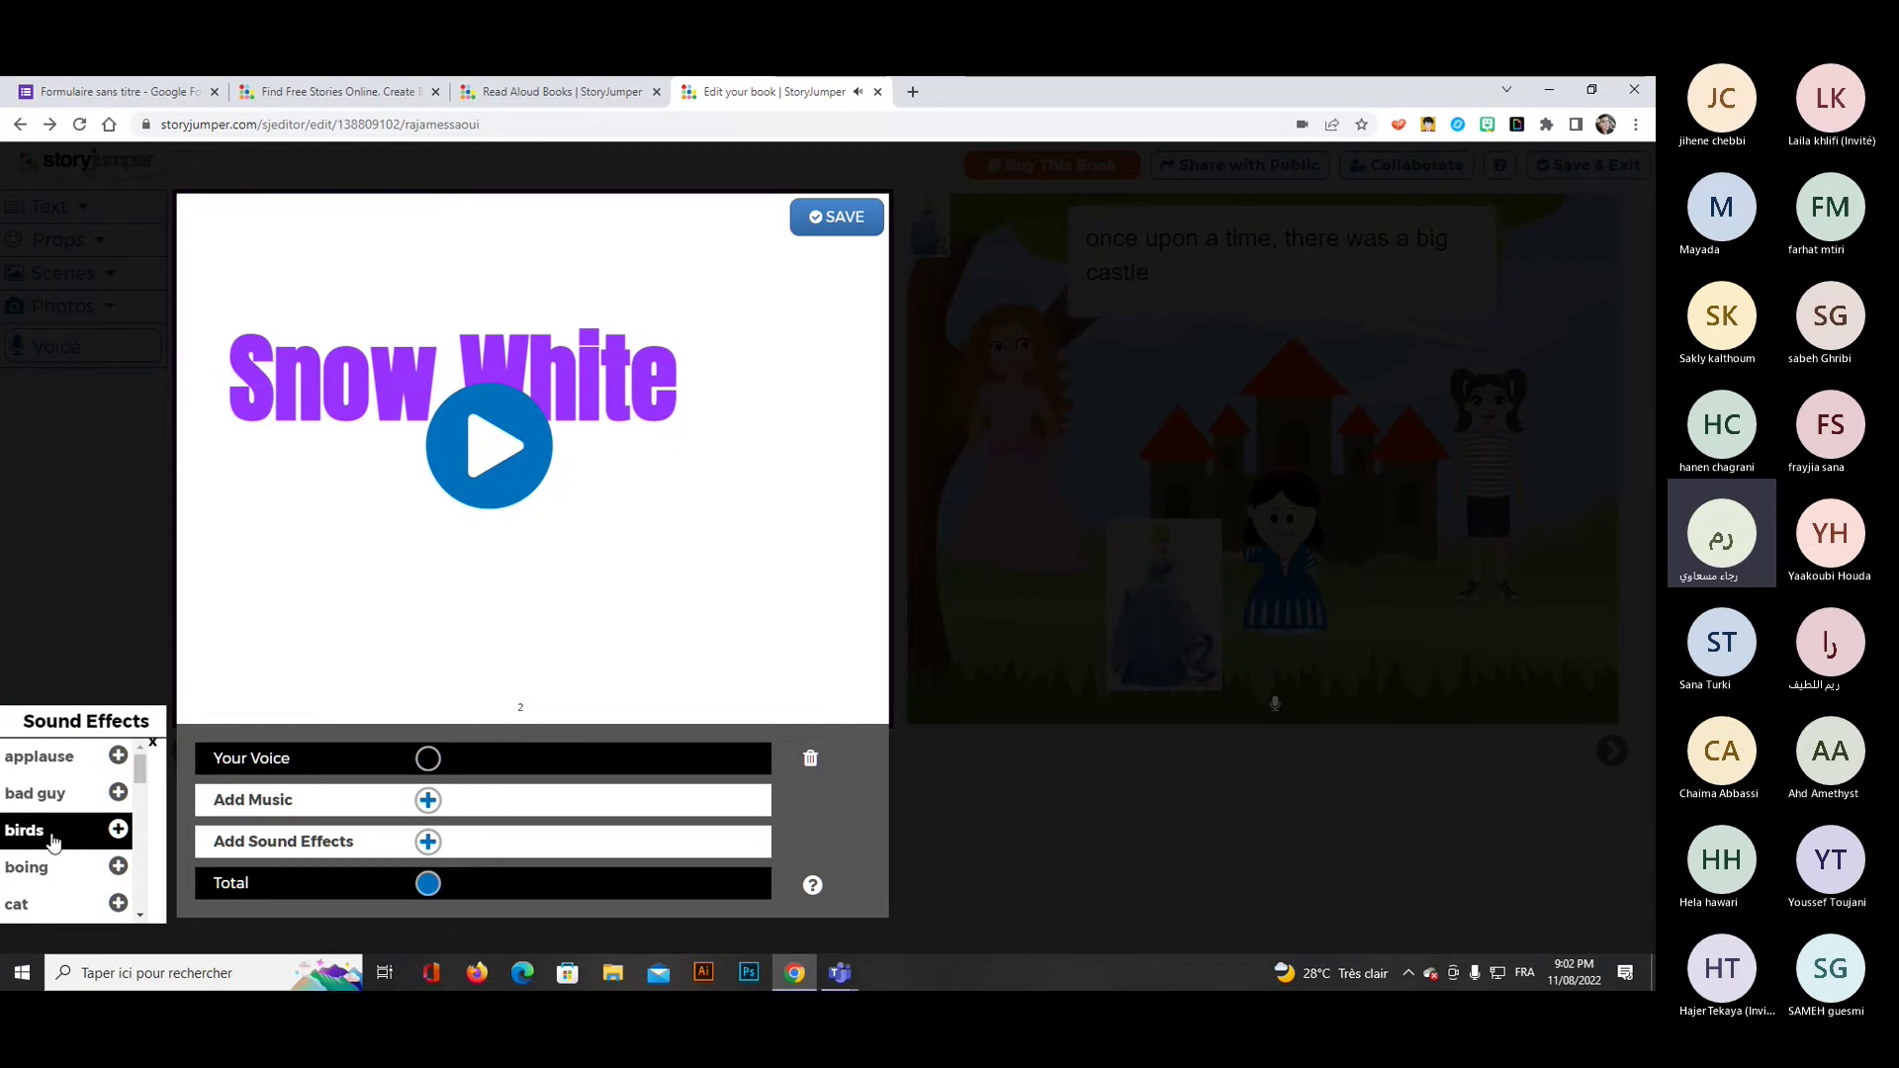
pyautogui.scroll(-1, 40, 821)
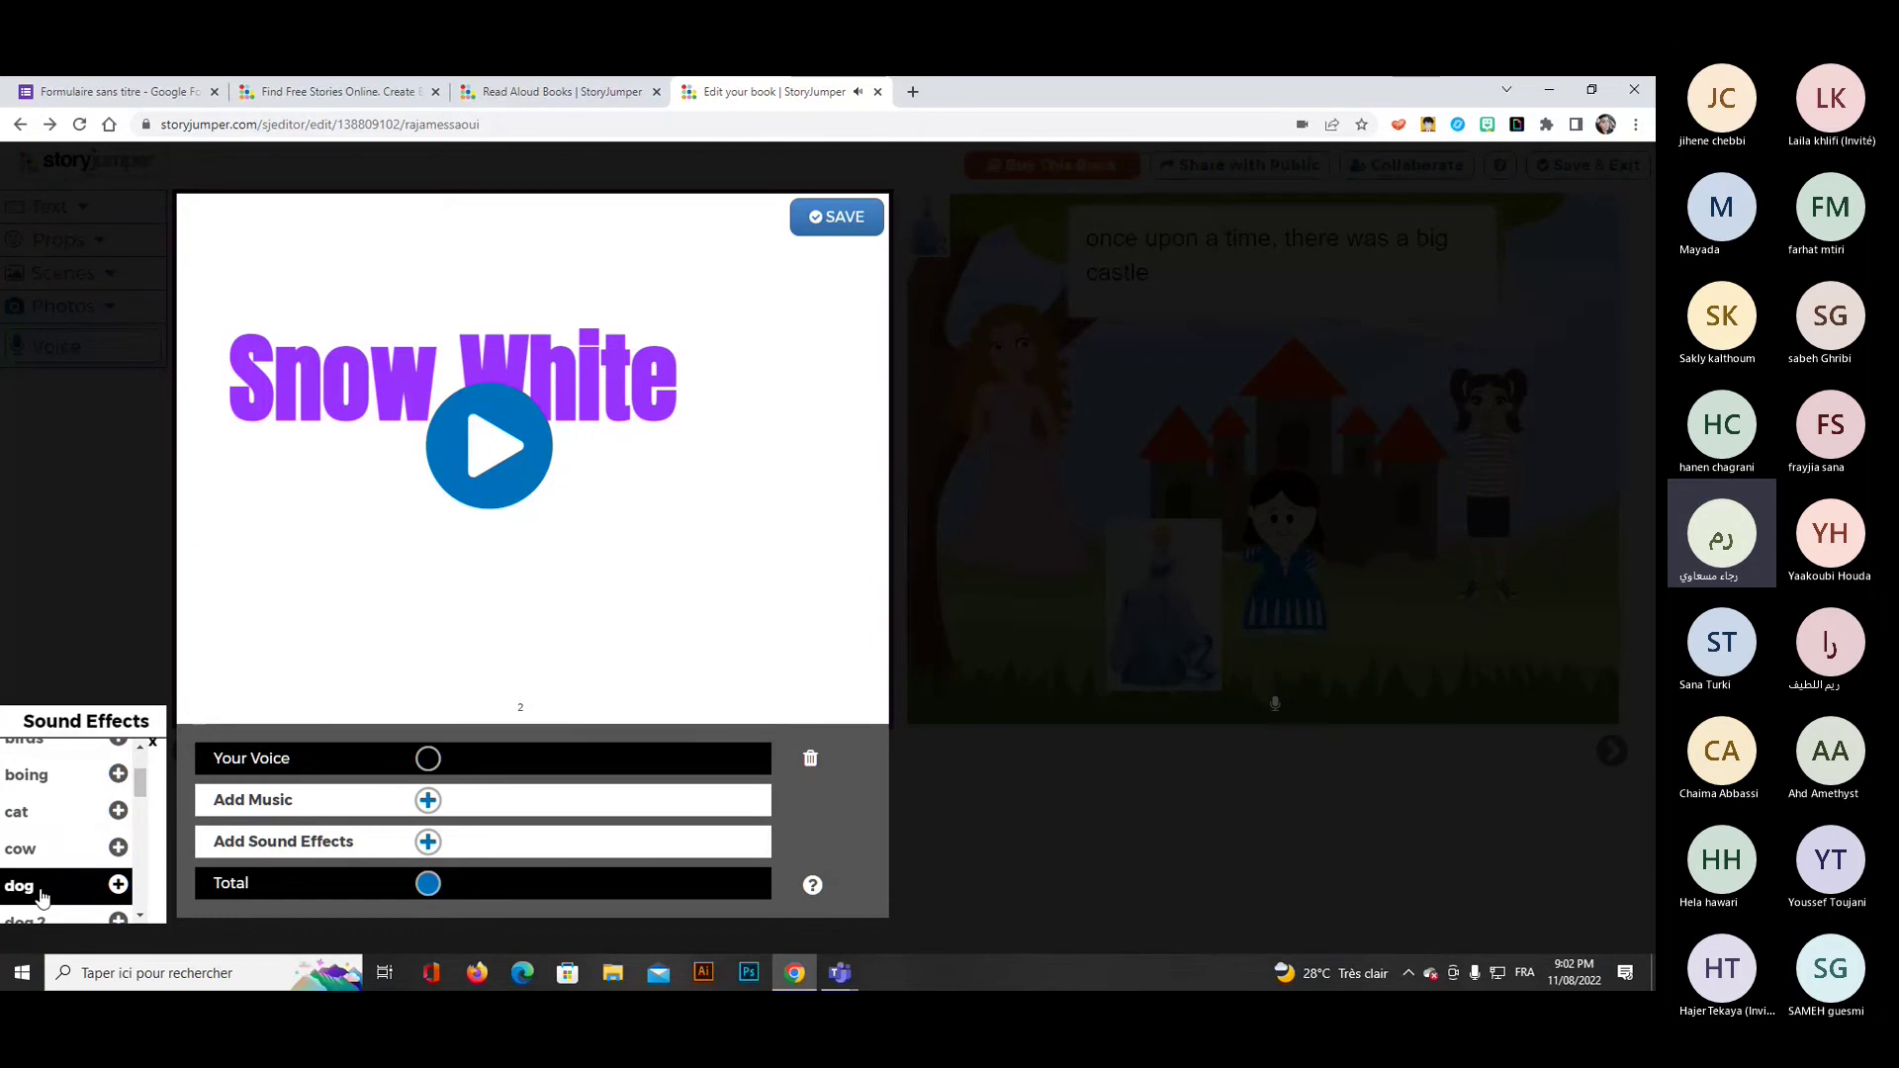
pyautogui.scroll(-1, 40, 890)
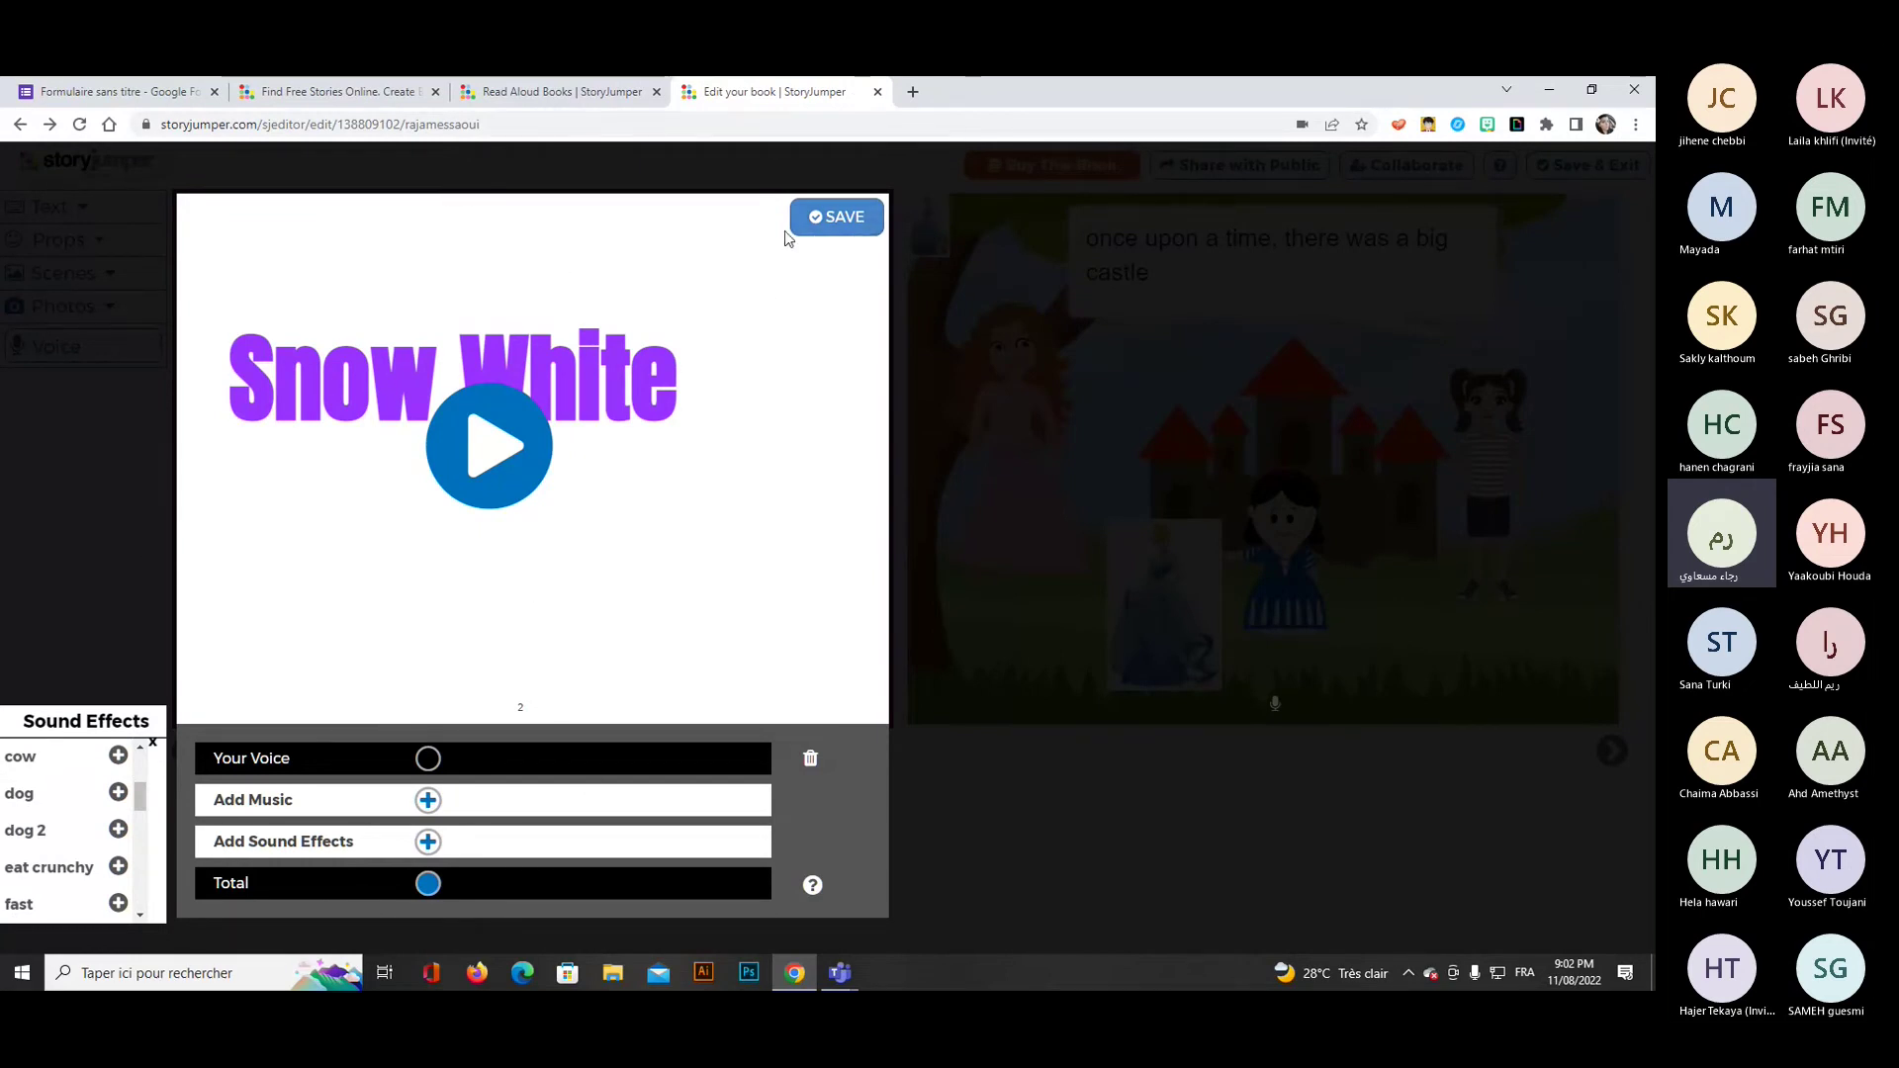
pyautogui.click(848, 226)
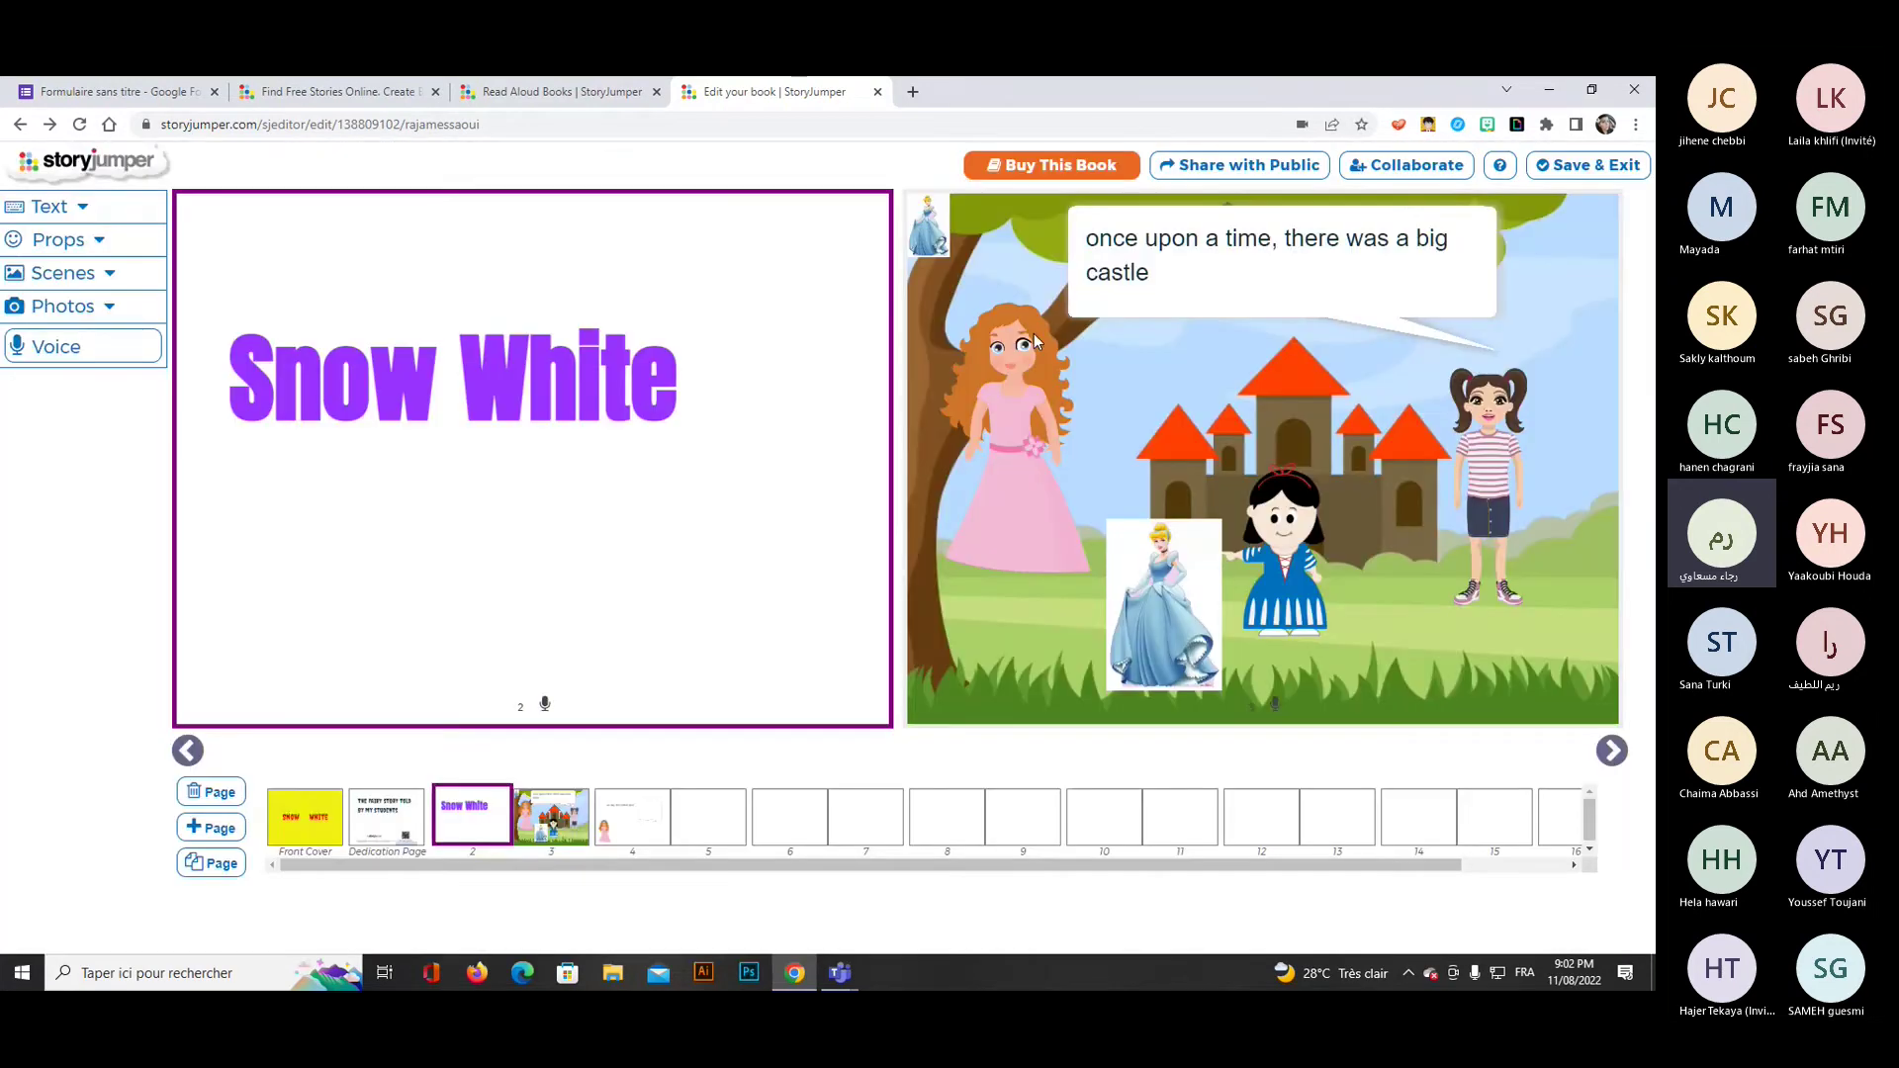
# Share the book publicly with the description 'fairy tale'.
pyautogui.click(1238, 168)
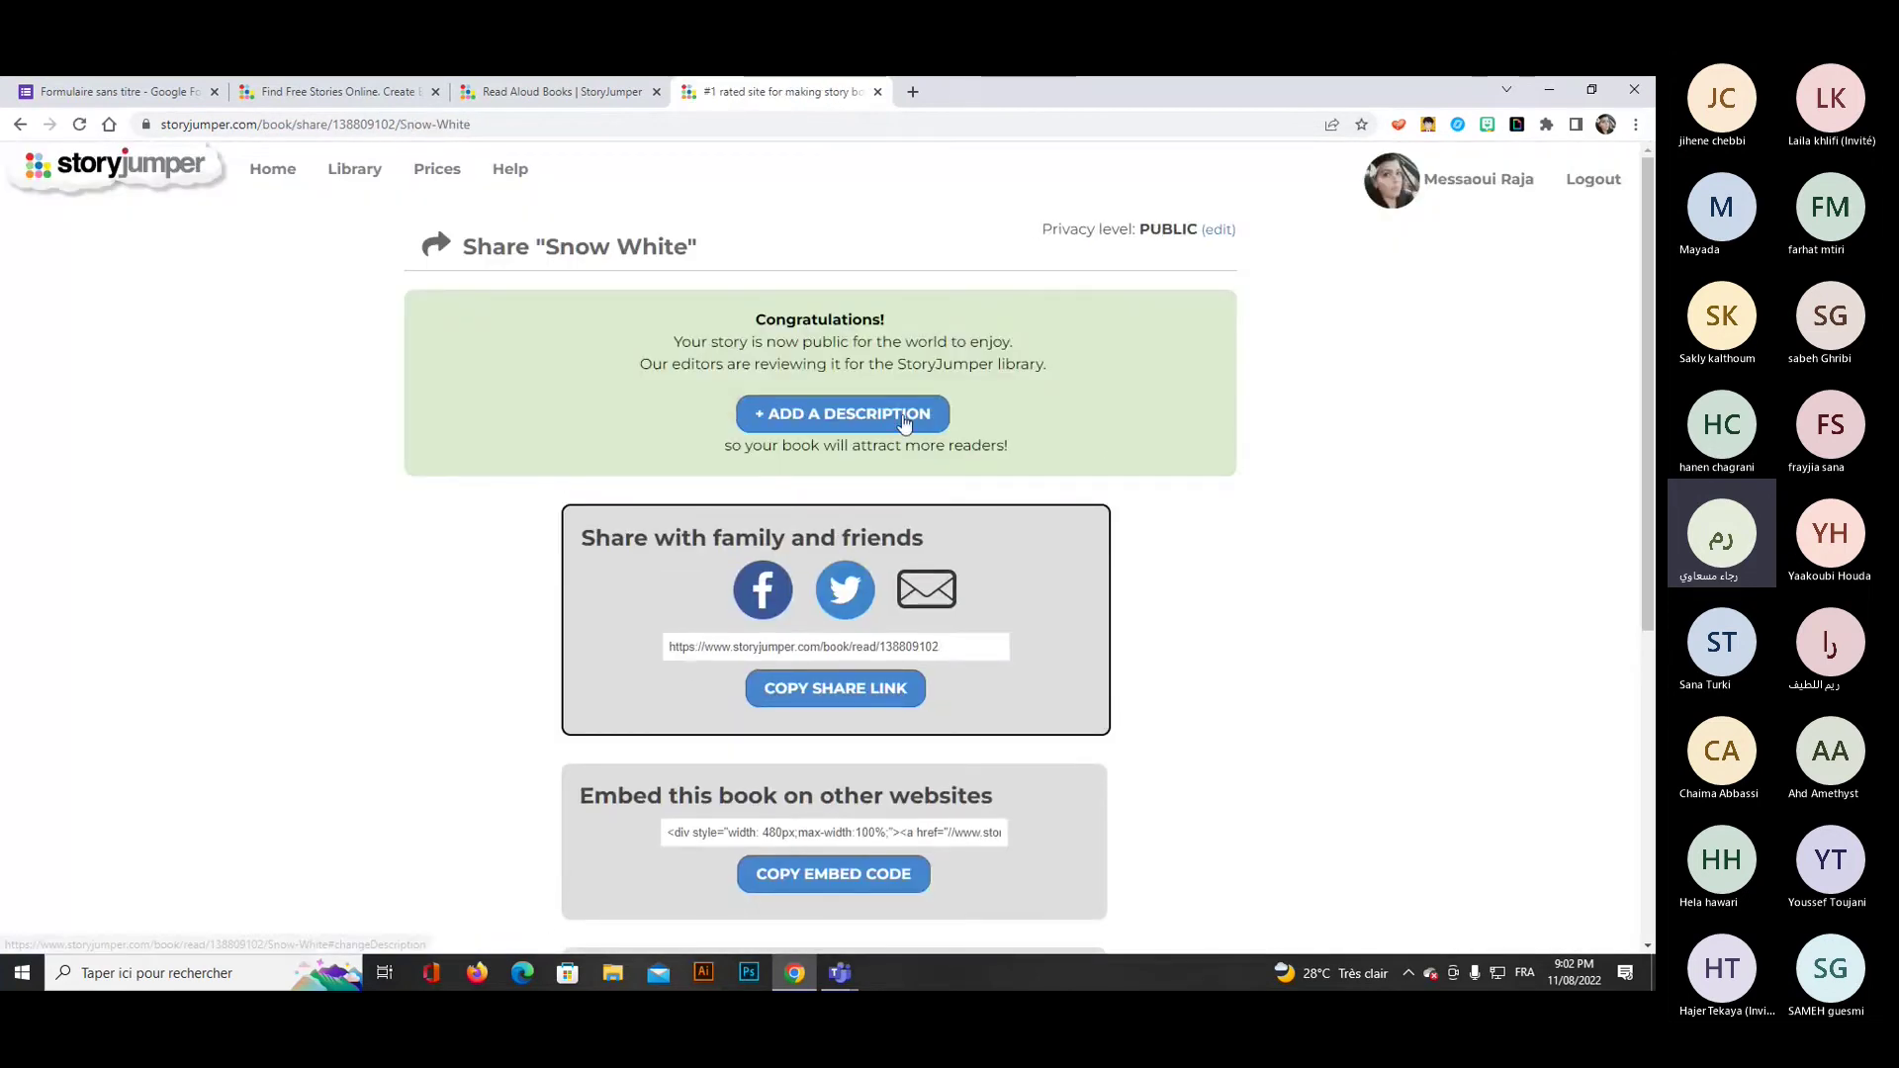
pyautogui.click(903, 422)
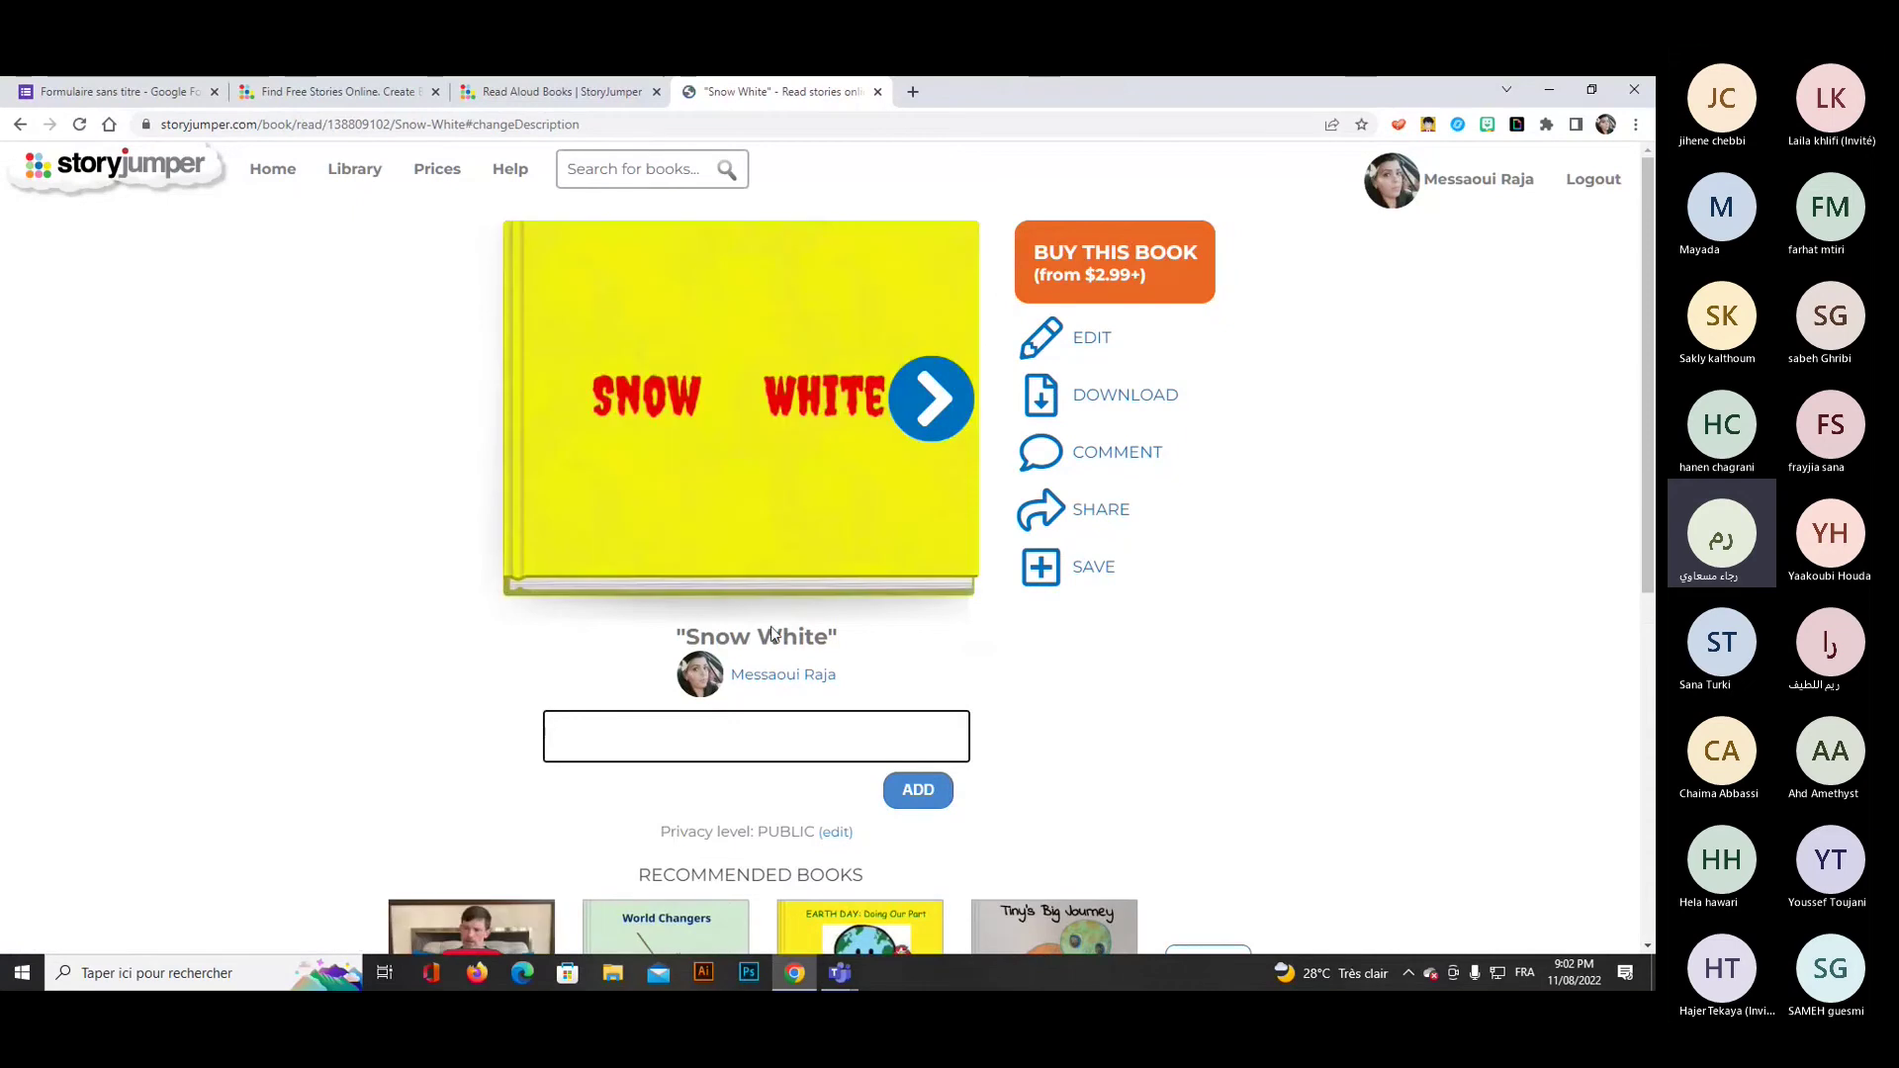
pyautogui.write('fairy tale')
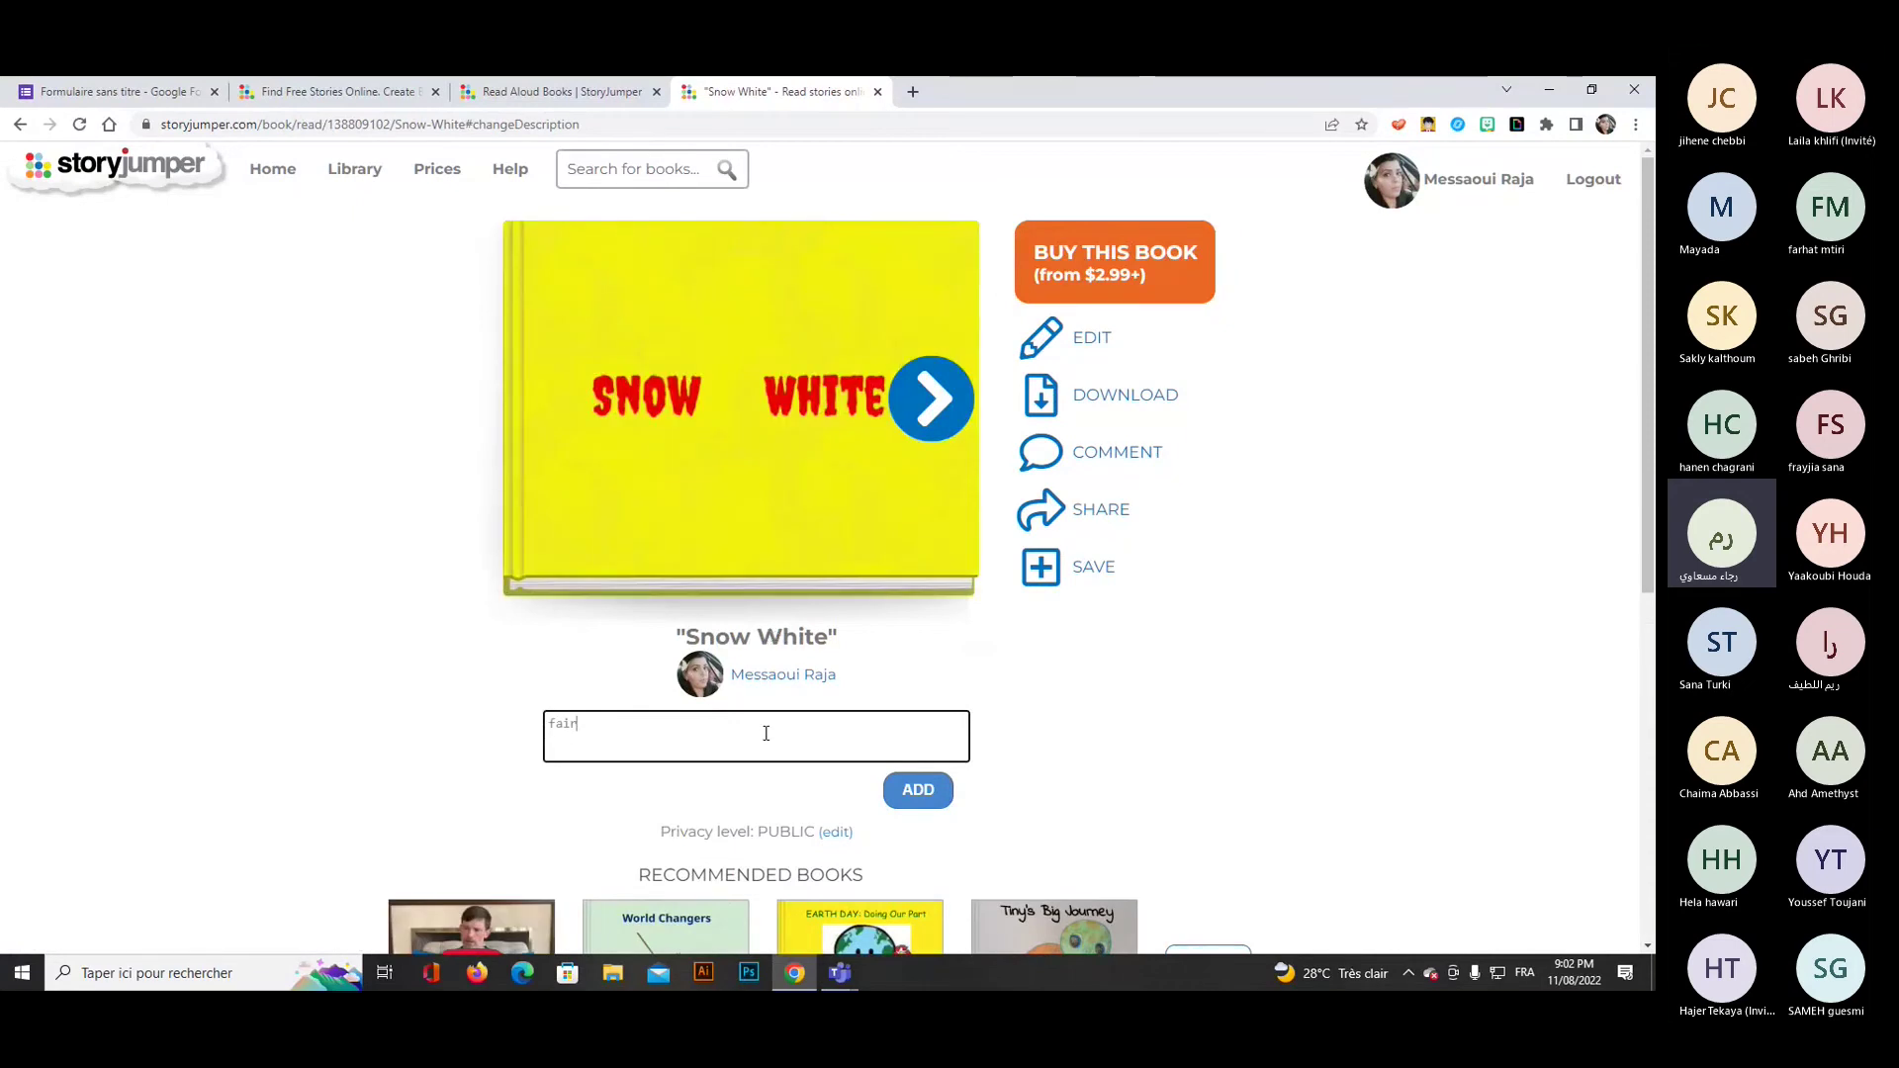
pyautogui.click(920, 801)
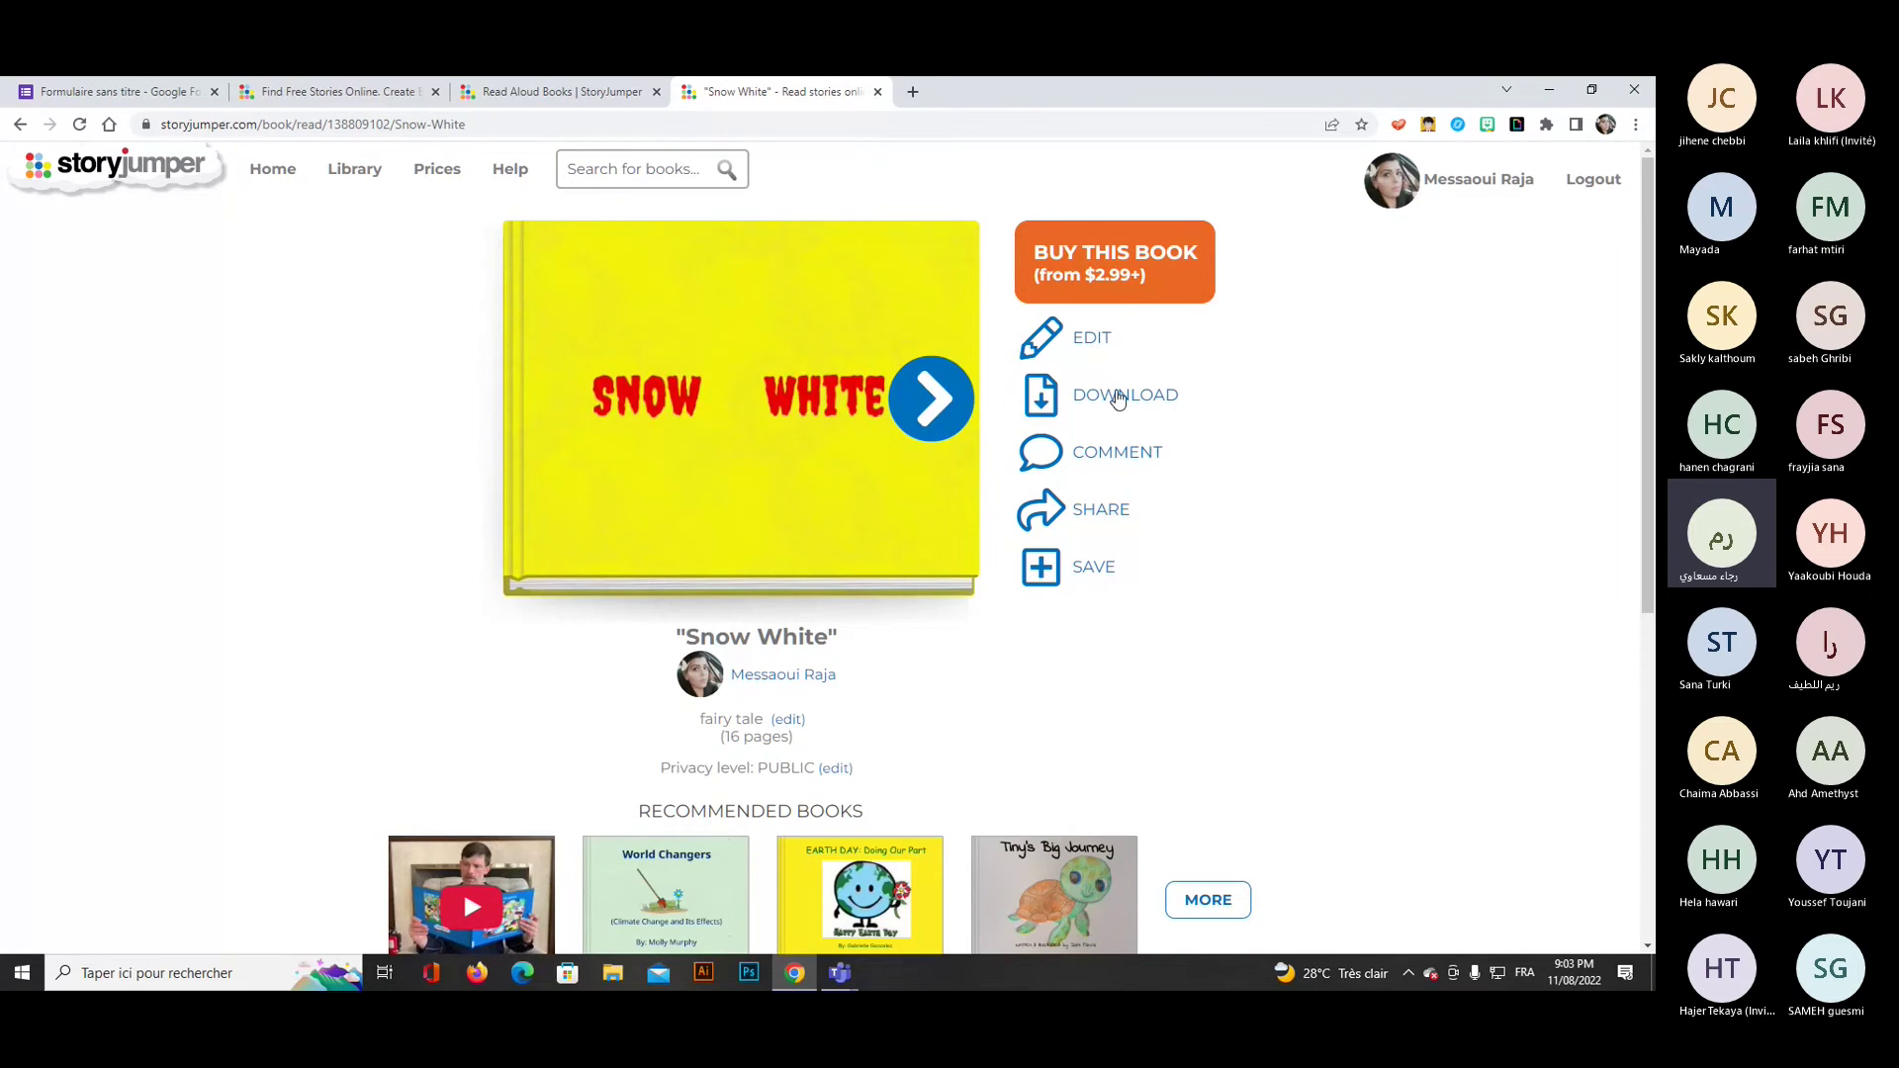
# Check the book's comments section, then go Home and open the Personal Books library.
pyautogui.click(1110, 456)
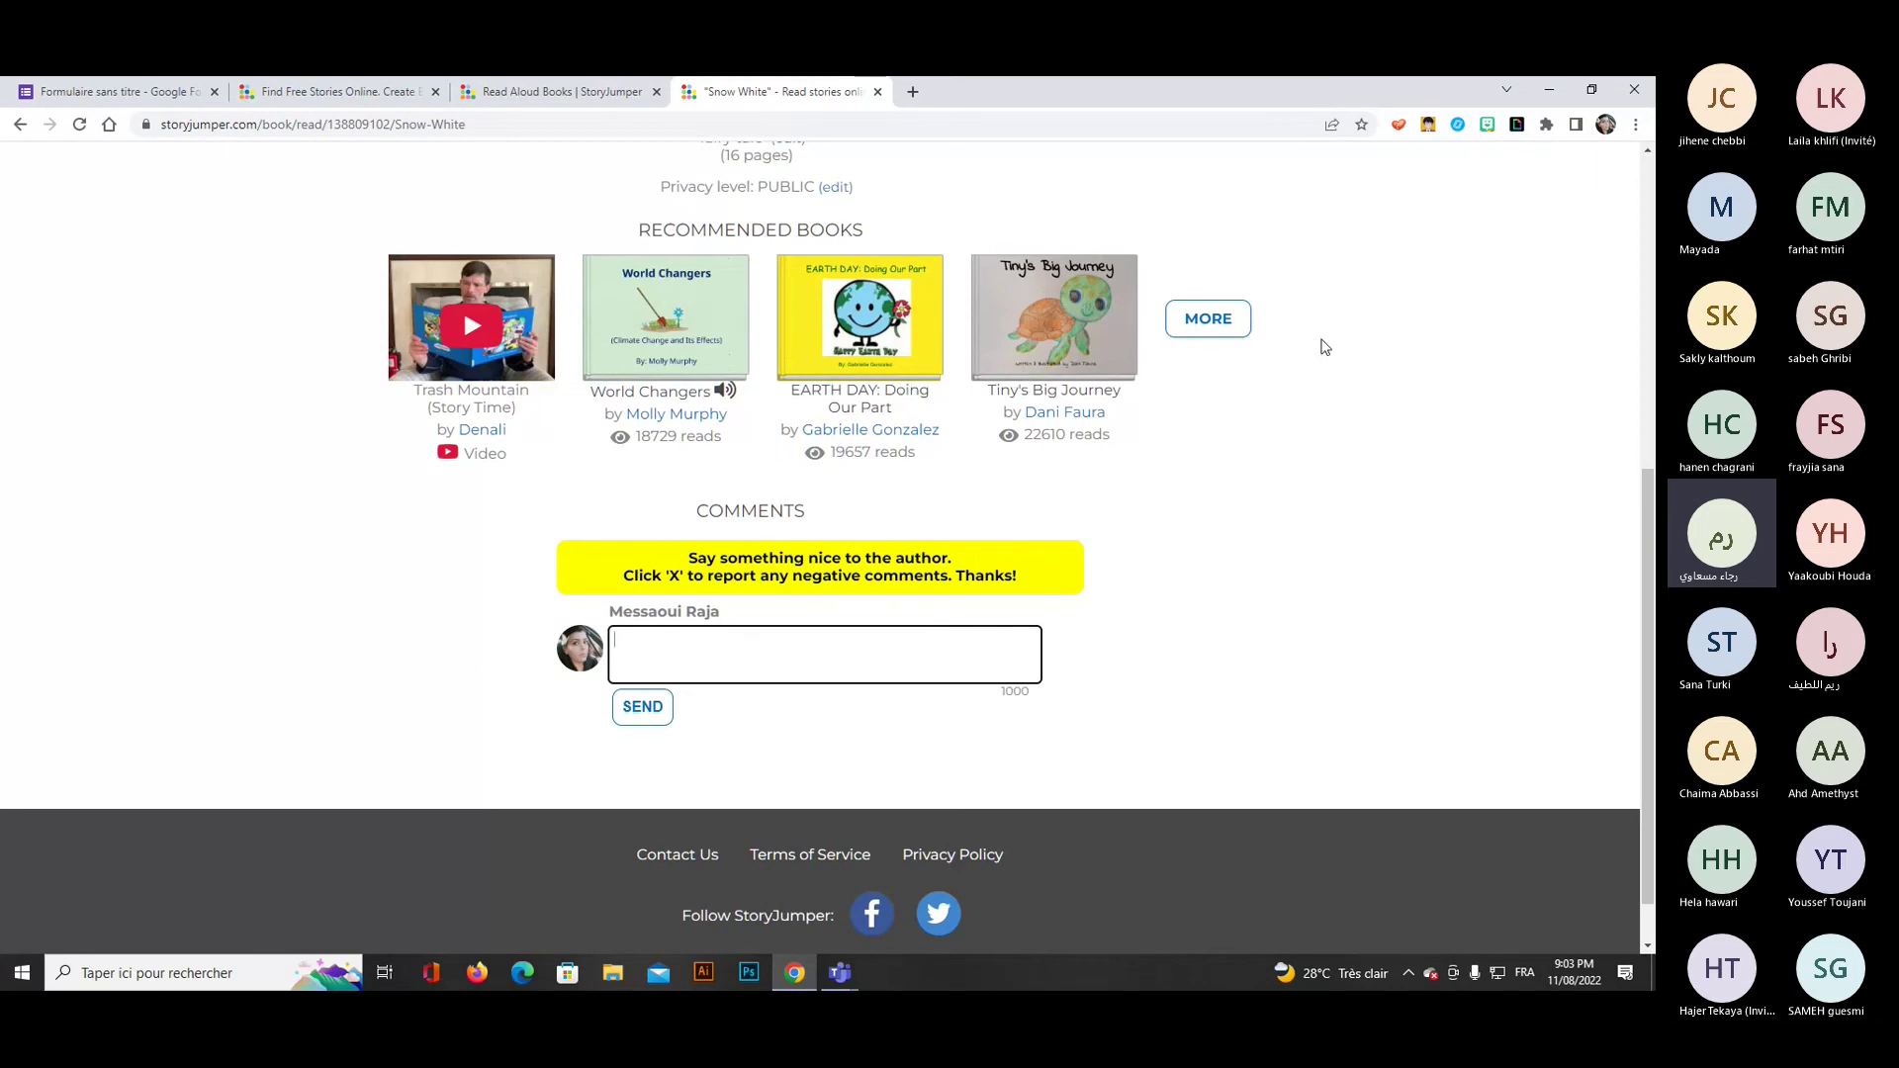
pyautogui.scroll(2, 1326, 346)
pyautogui.scroll(5, 1329, 372)
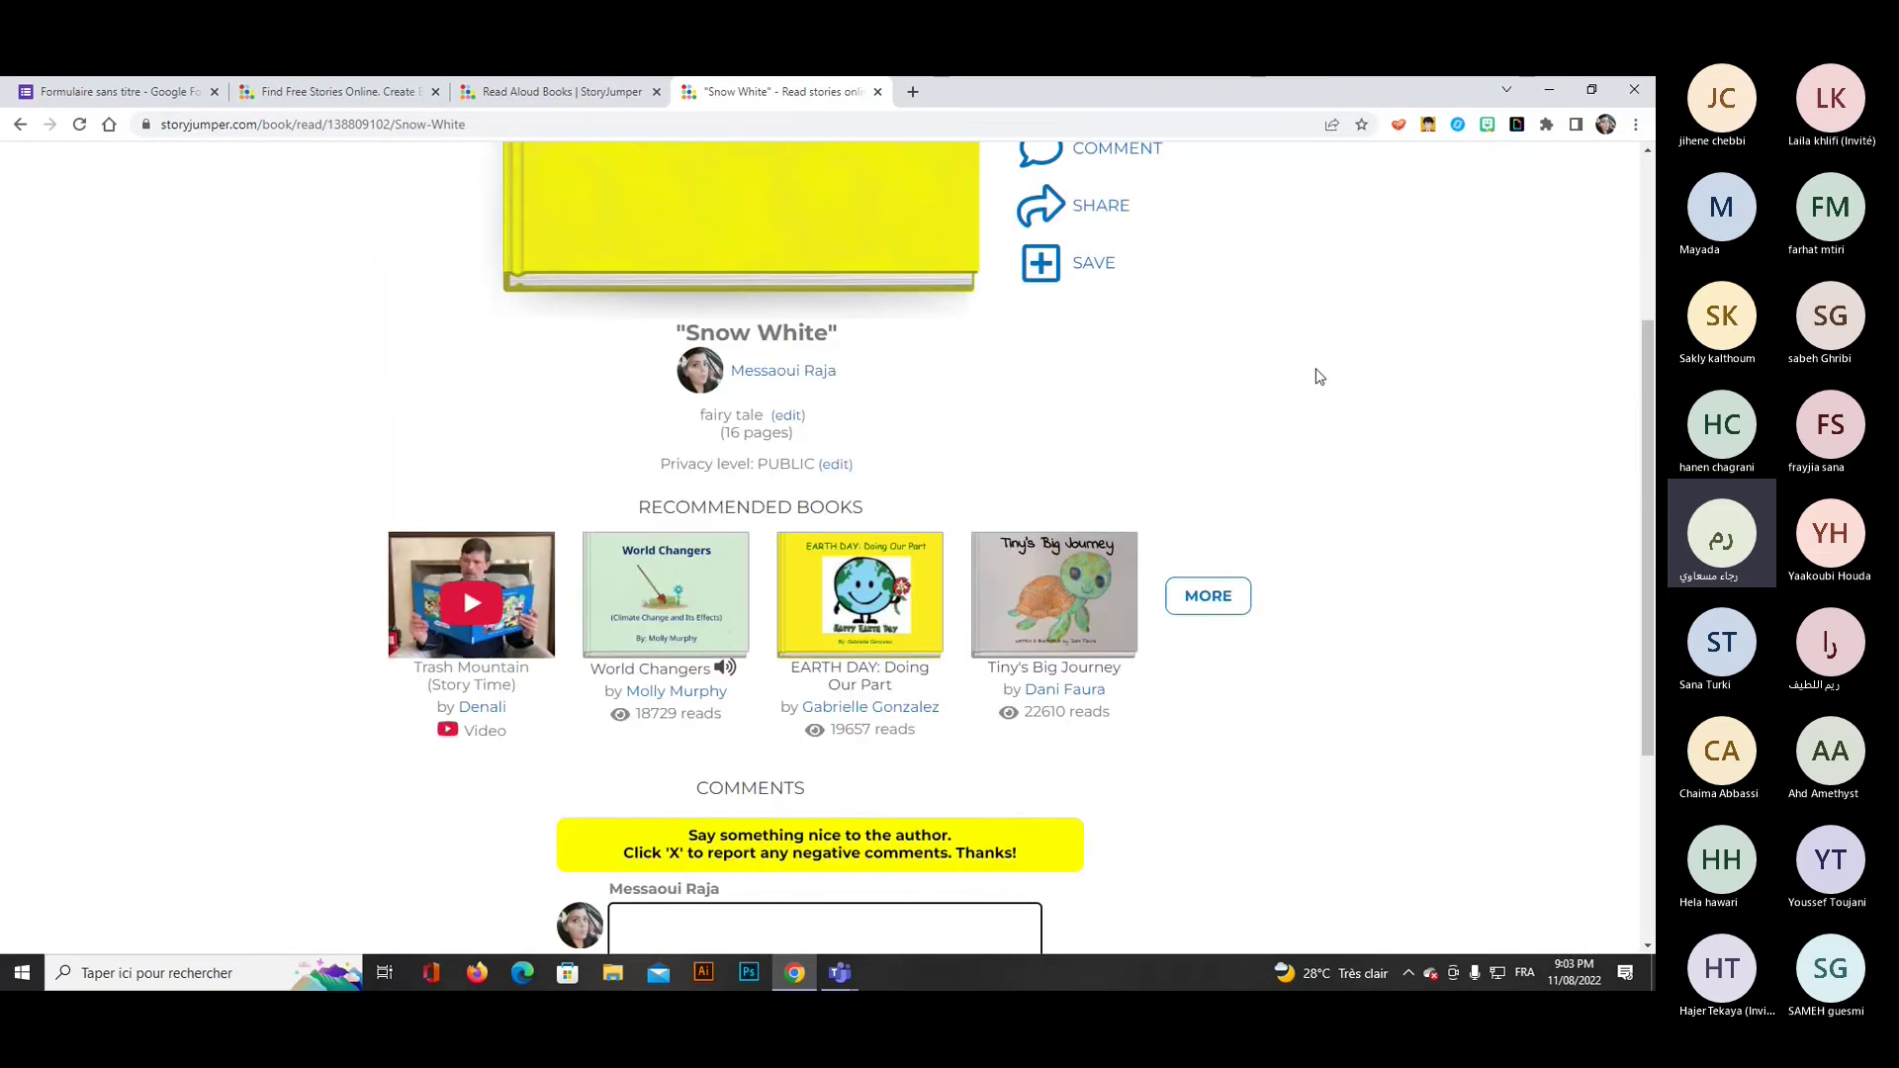
pyautogui.scroll(1, 1286, 445)
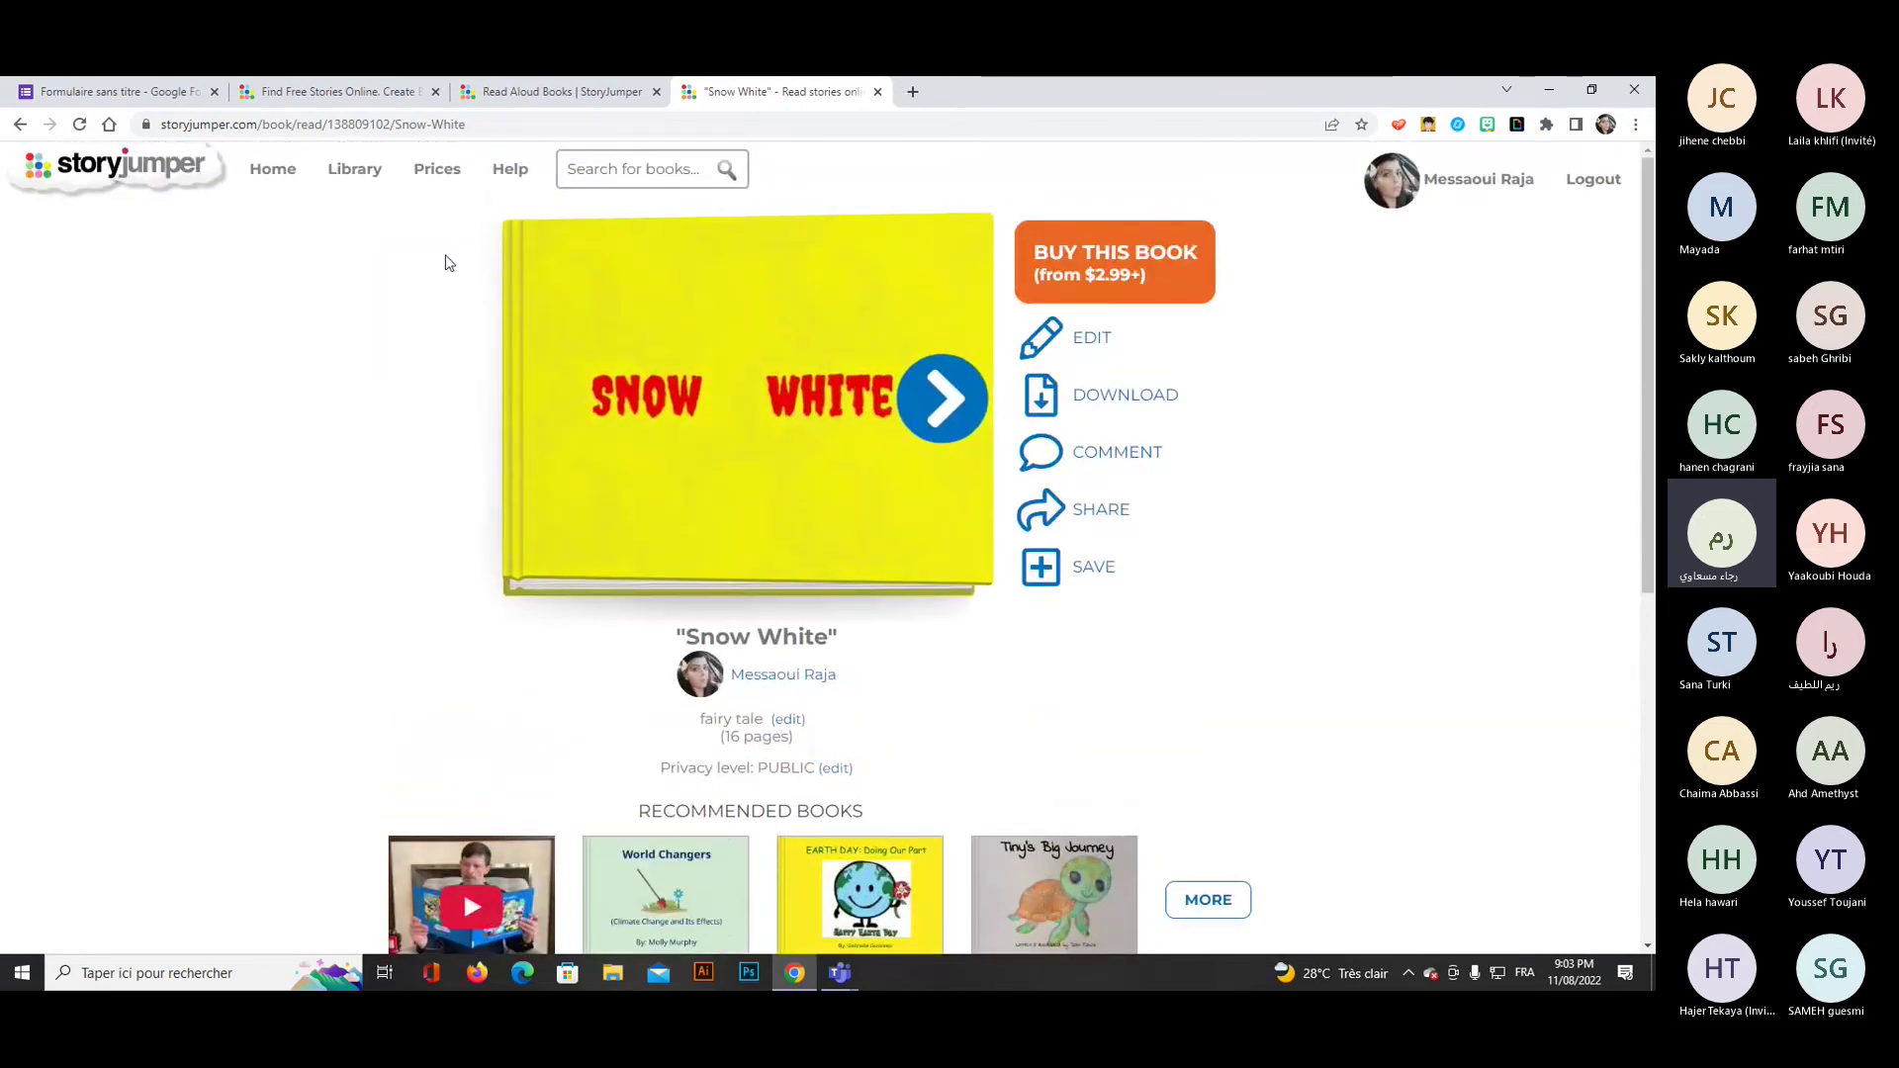
pyautogui.click(273, 169)
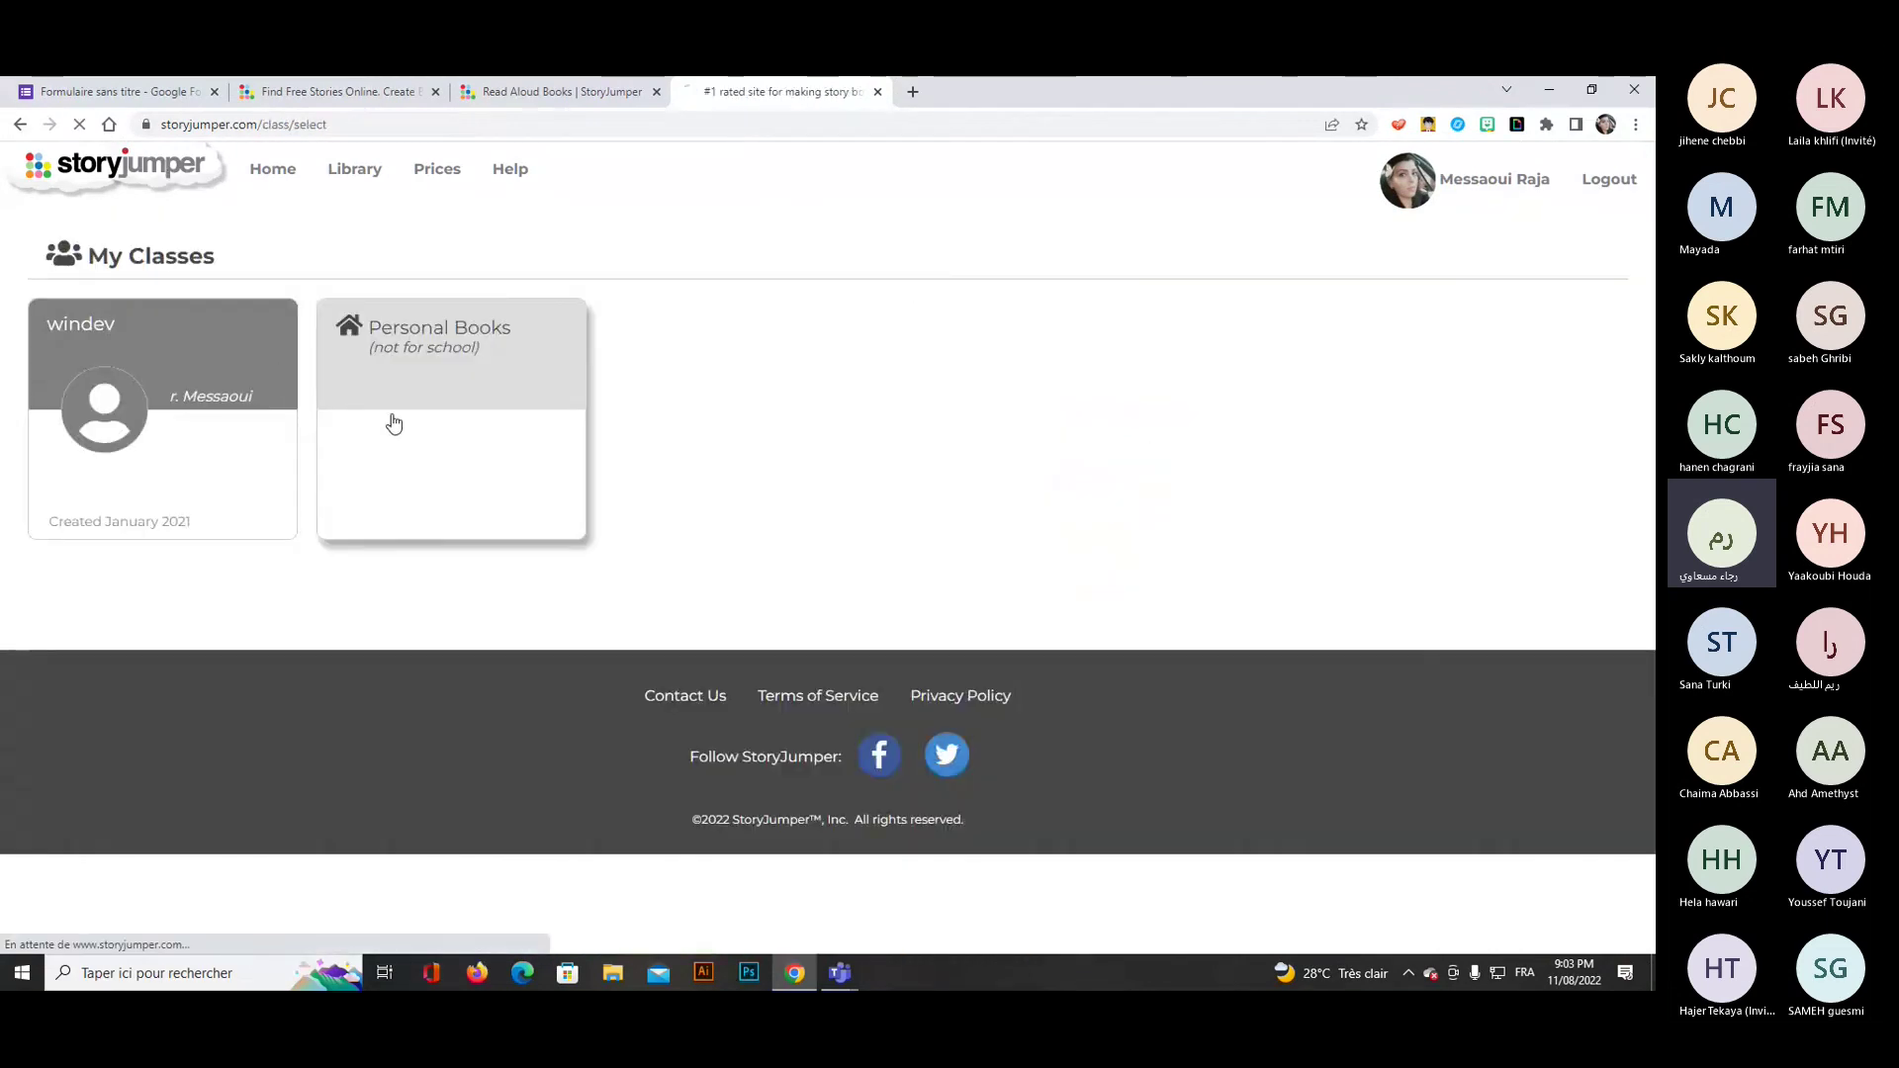
pyautogui.click(394, 420)
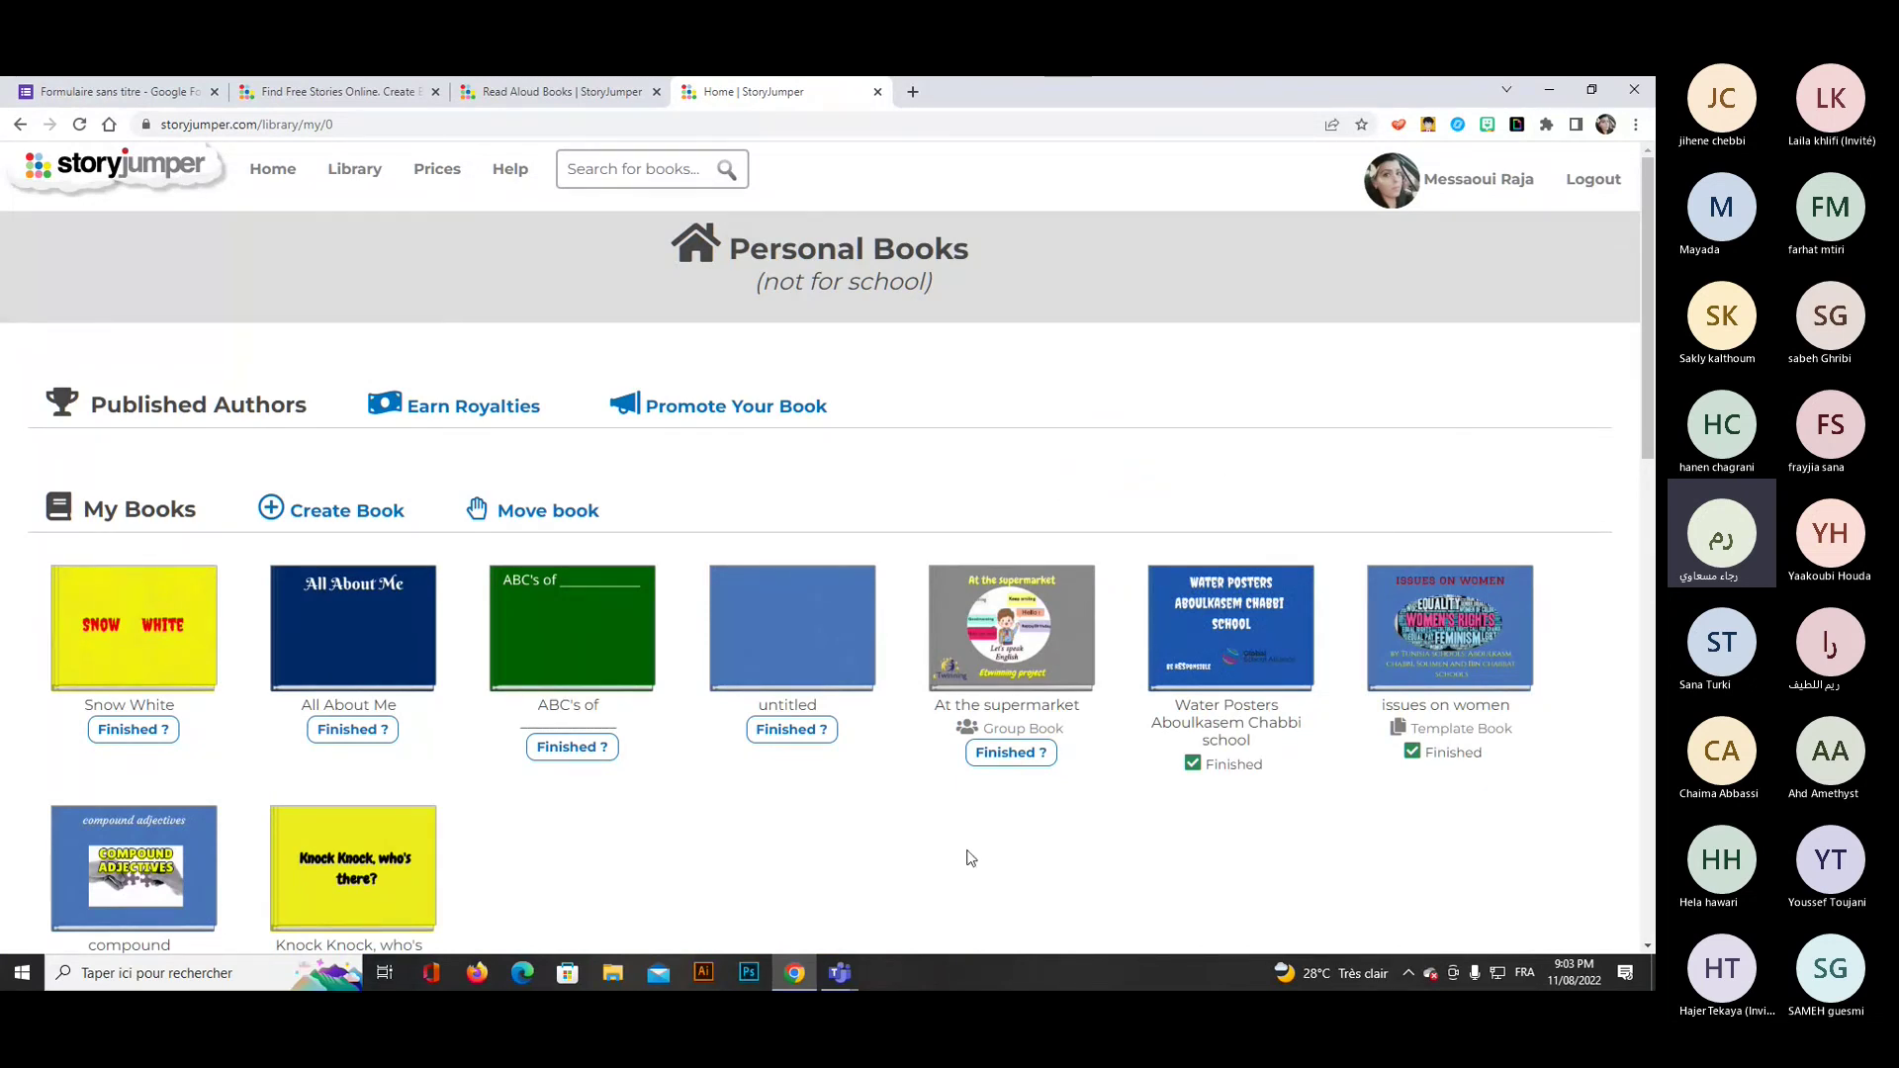
# Bring the Teams meeting forward and show the participants and waiting room.
pyautogui.moveTo(840, 973)
pyautogui.click(769, 908)
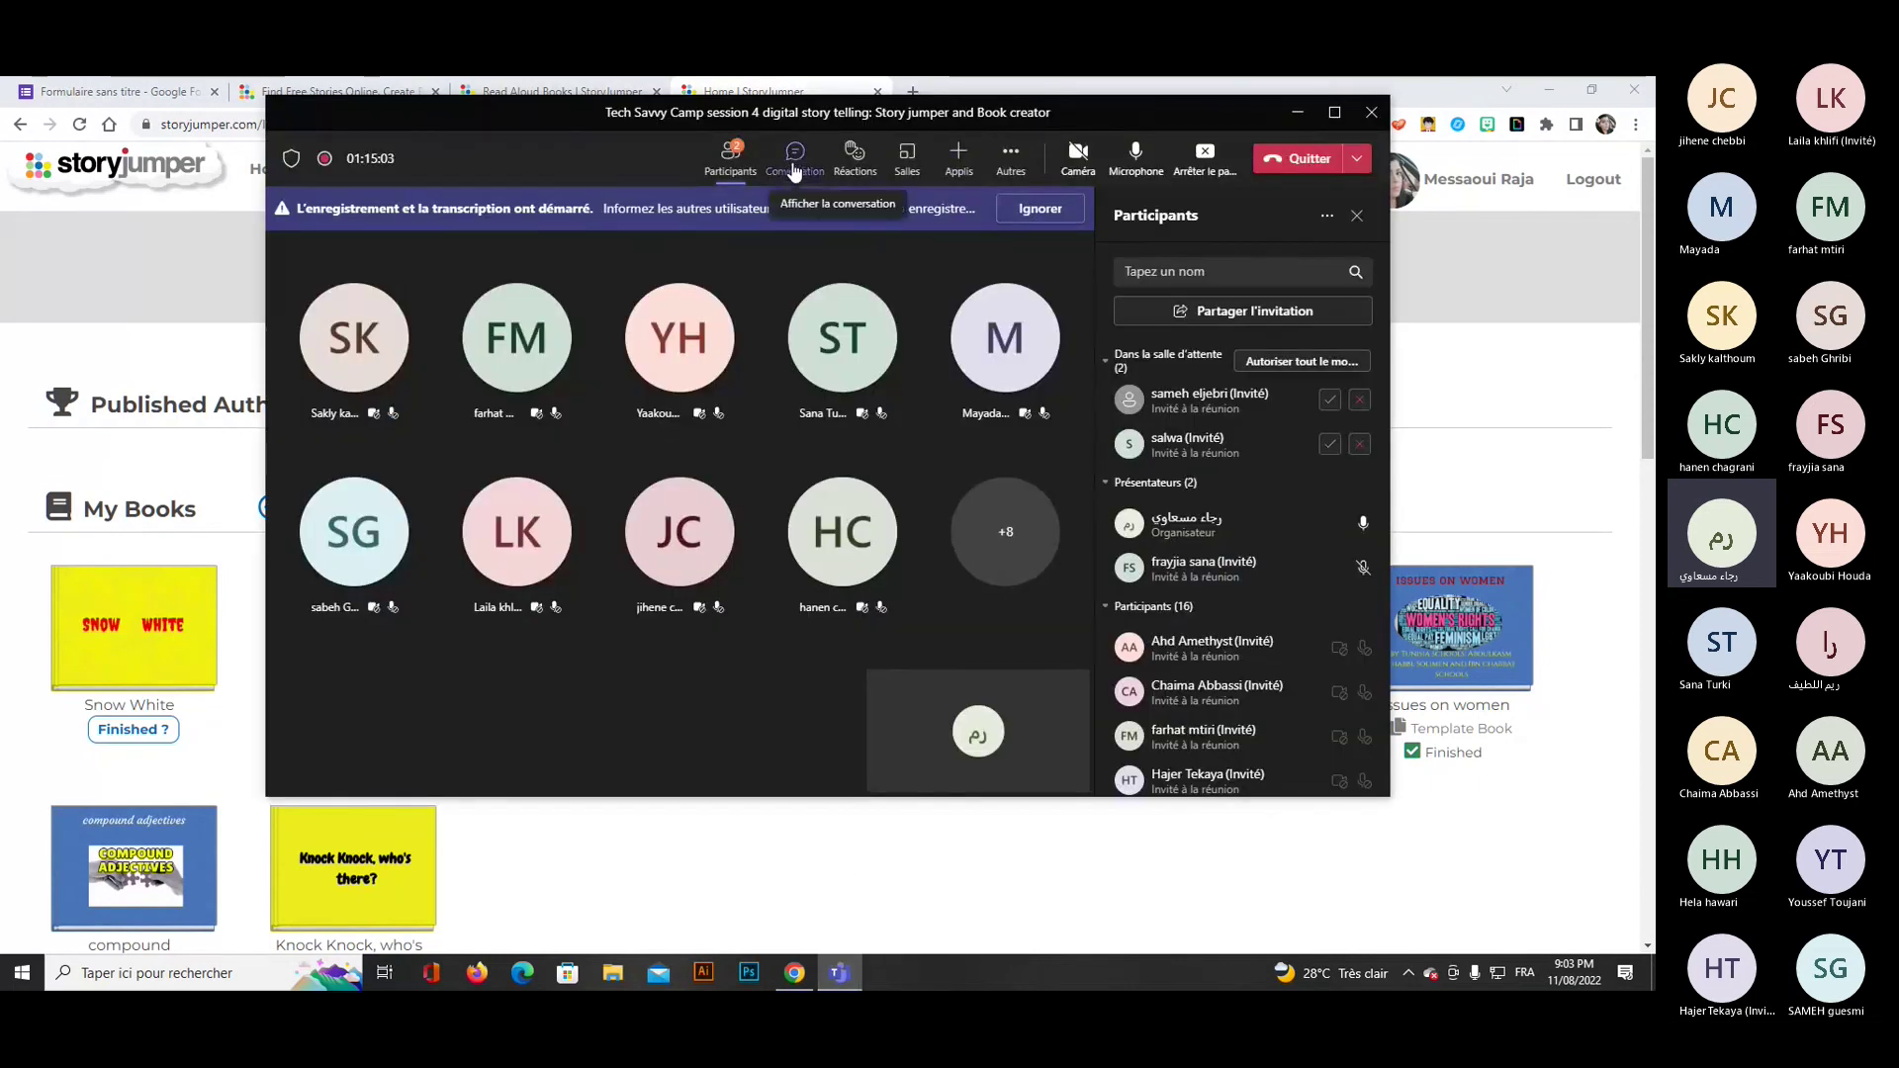
pyautogui.click(792, 164)
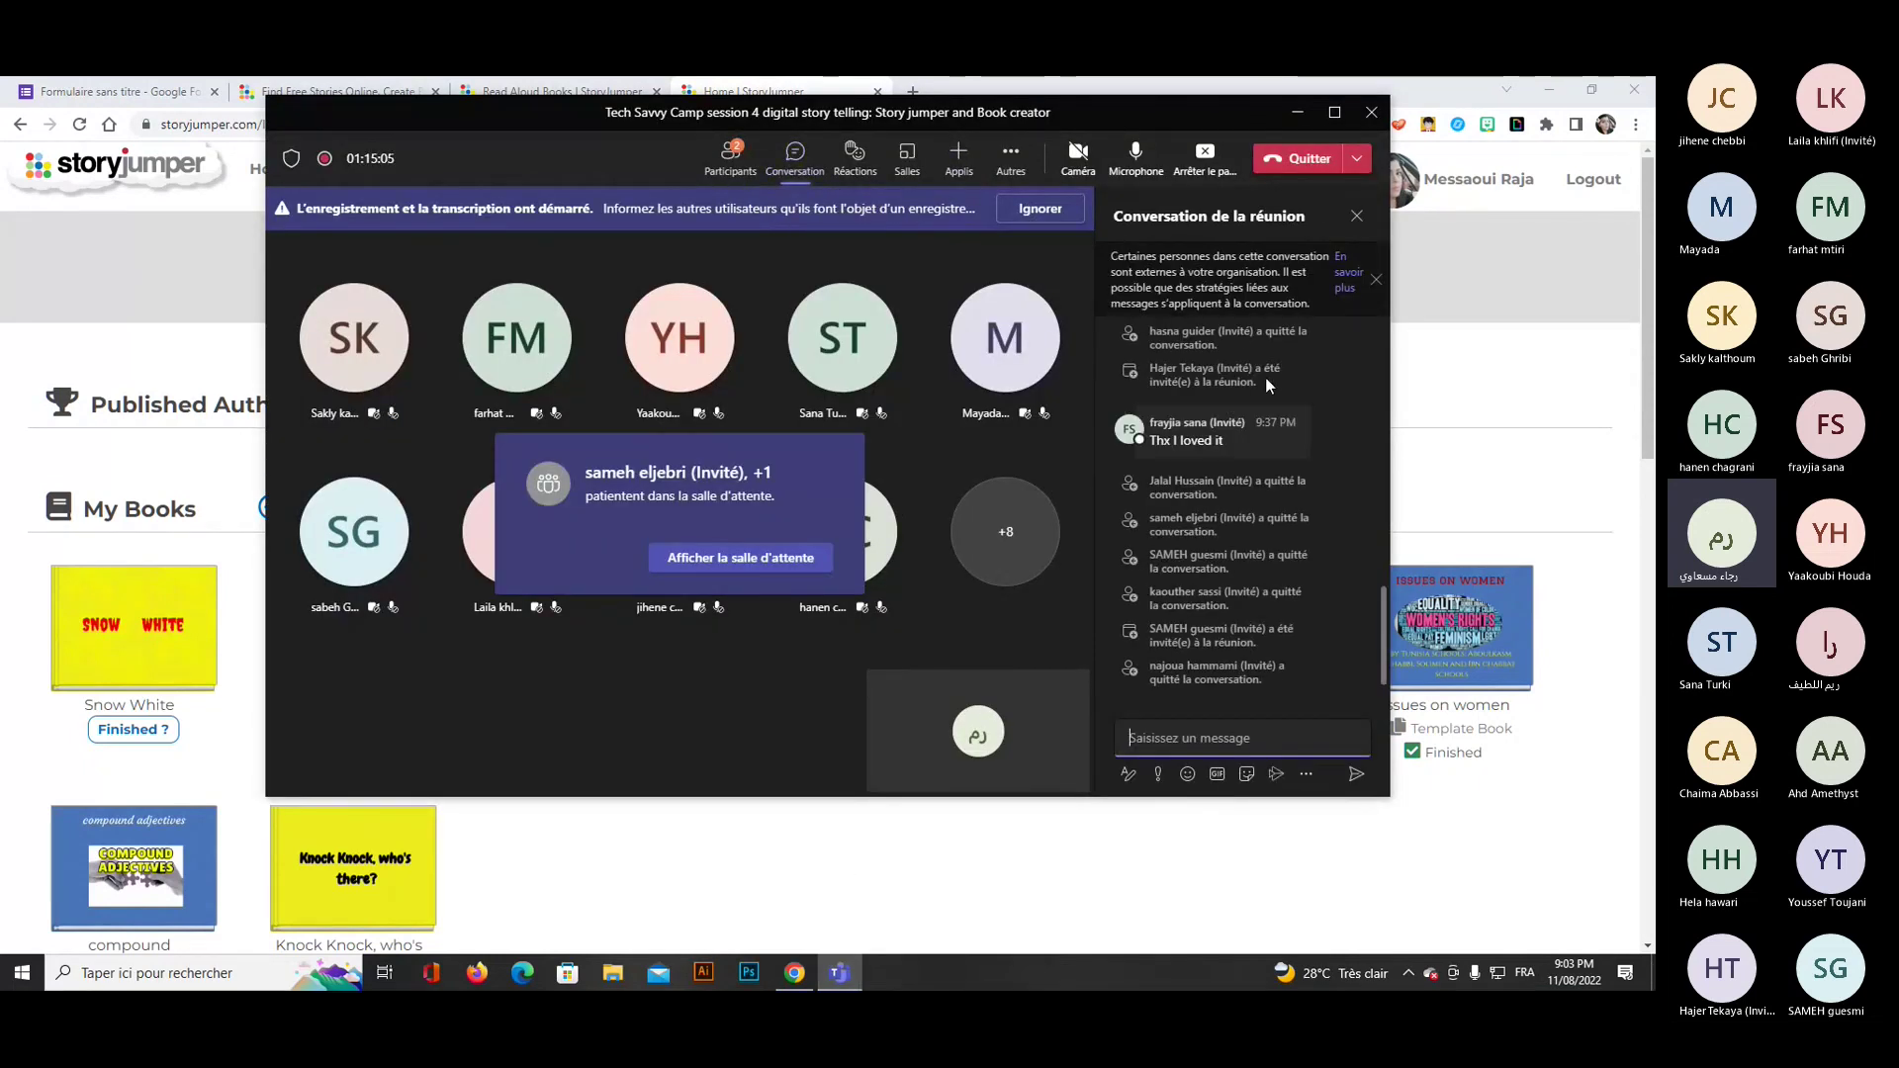
pyautogui.scroll(2, 1266, 374)
pyautogui.click(730, 158)
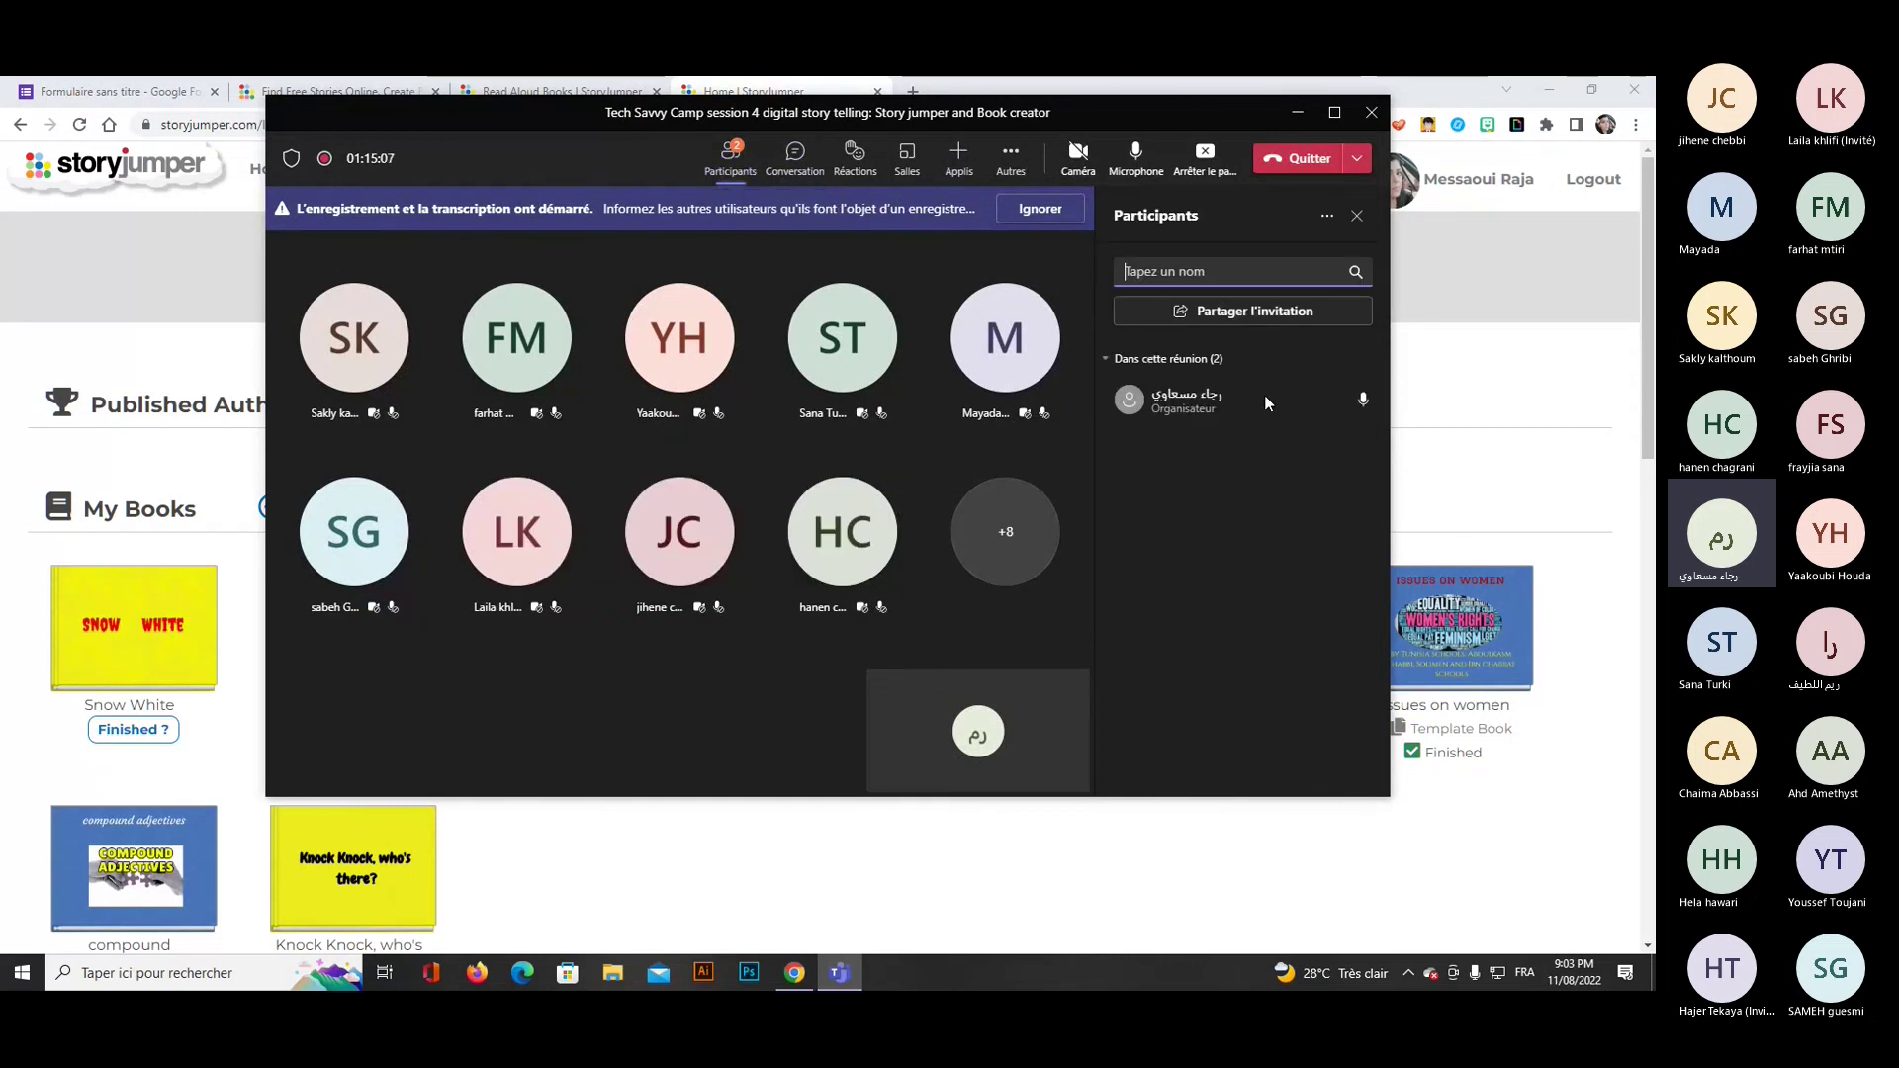
# Admit both waiting-room guests and open the extra meeting actions menu.
pyautogui.click(1329, 400)
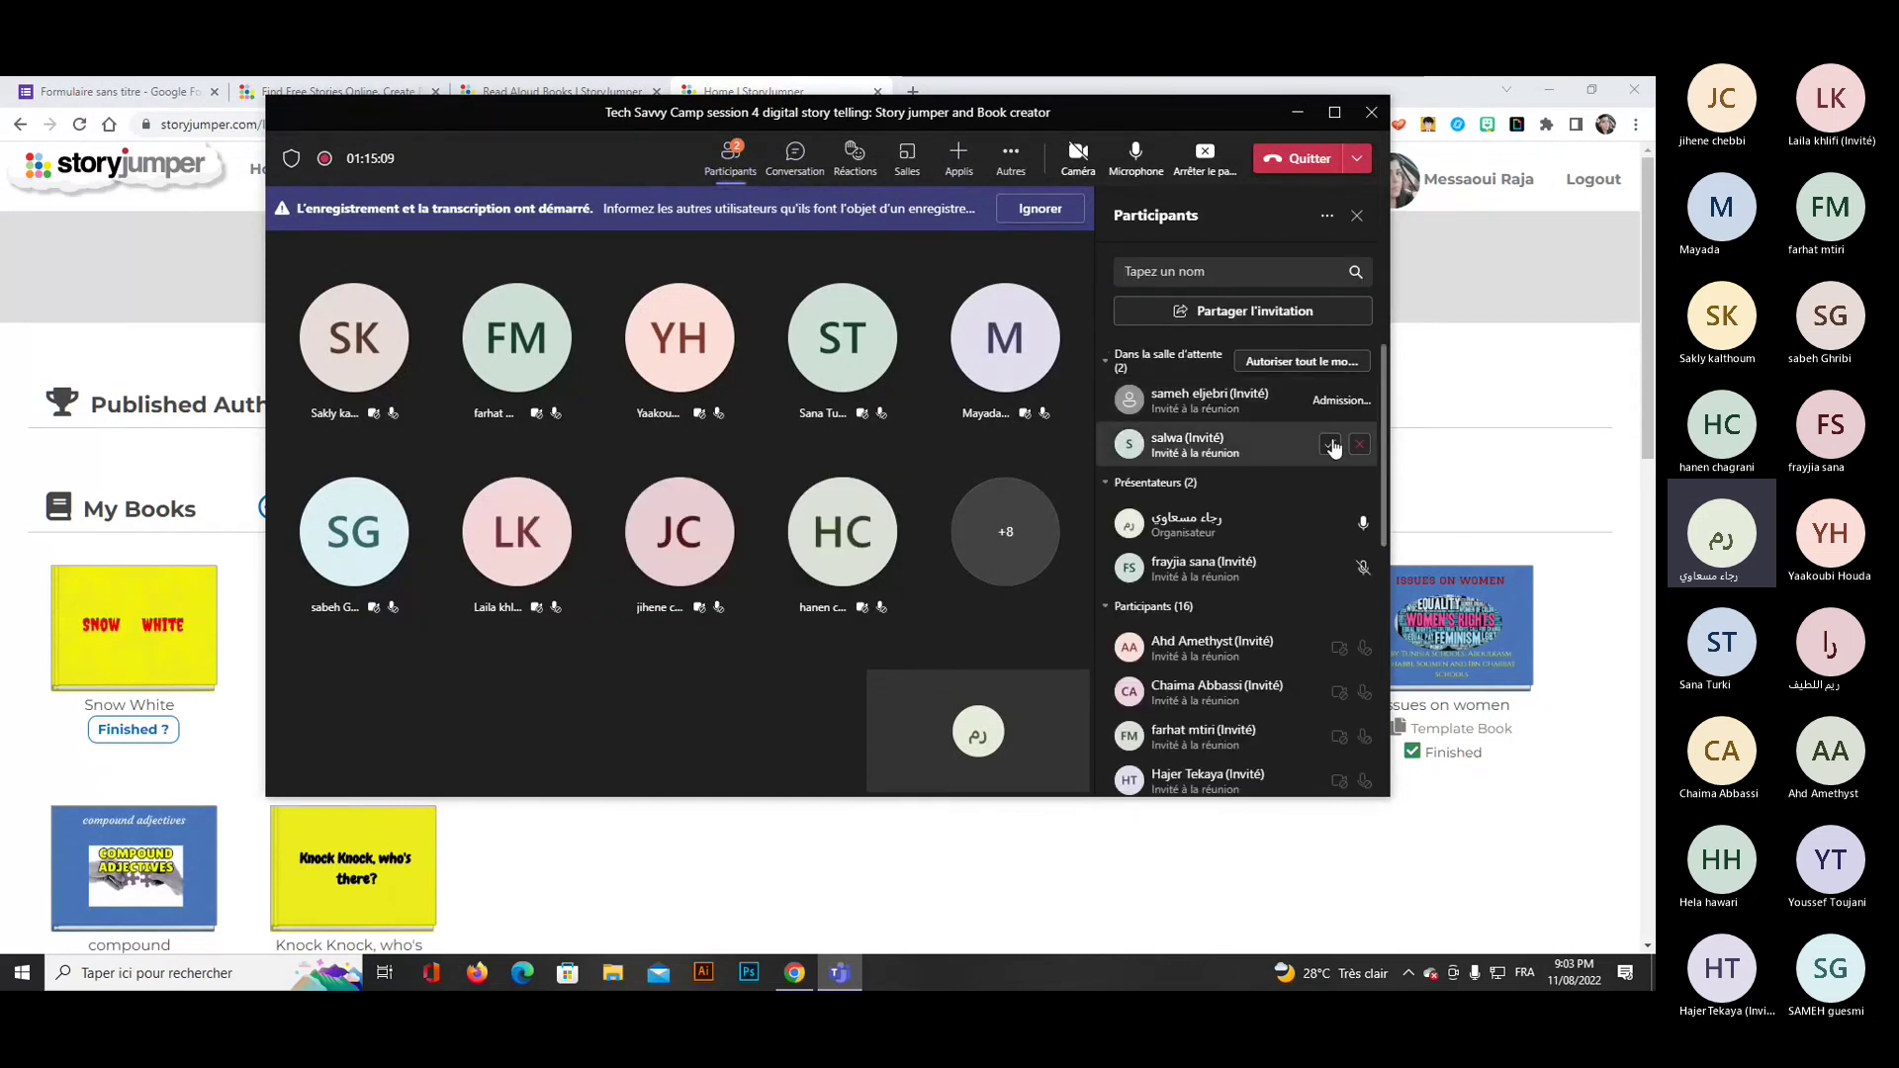
pyautogui.click(1330, 445)
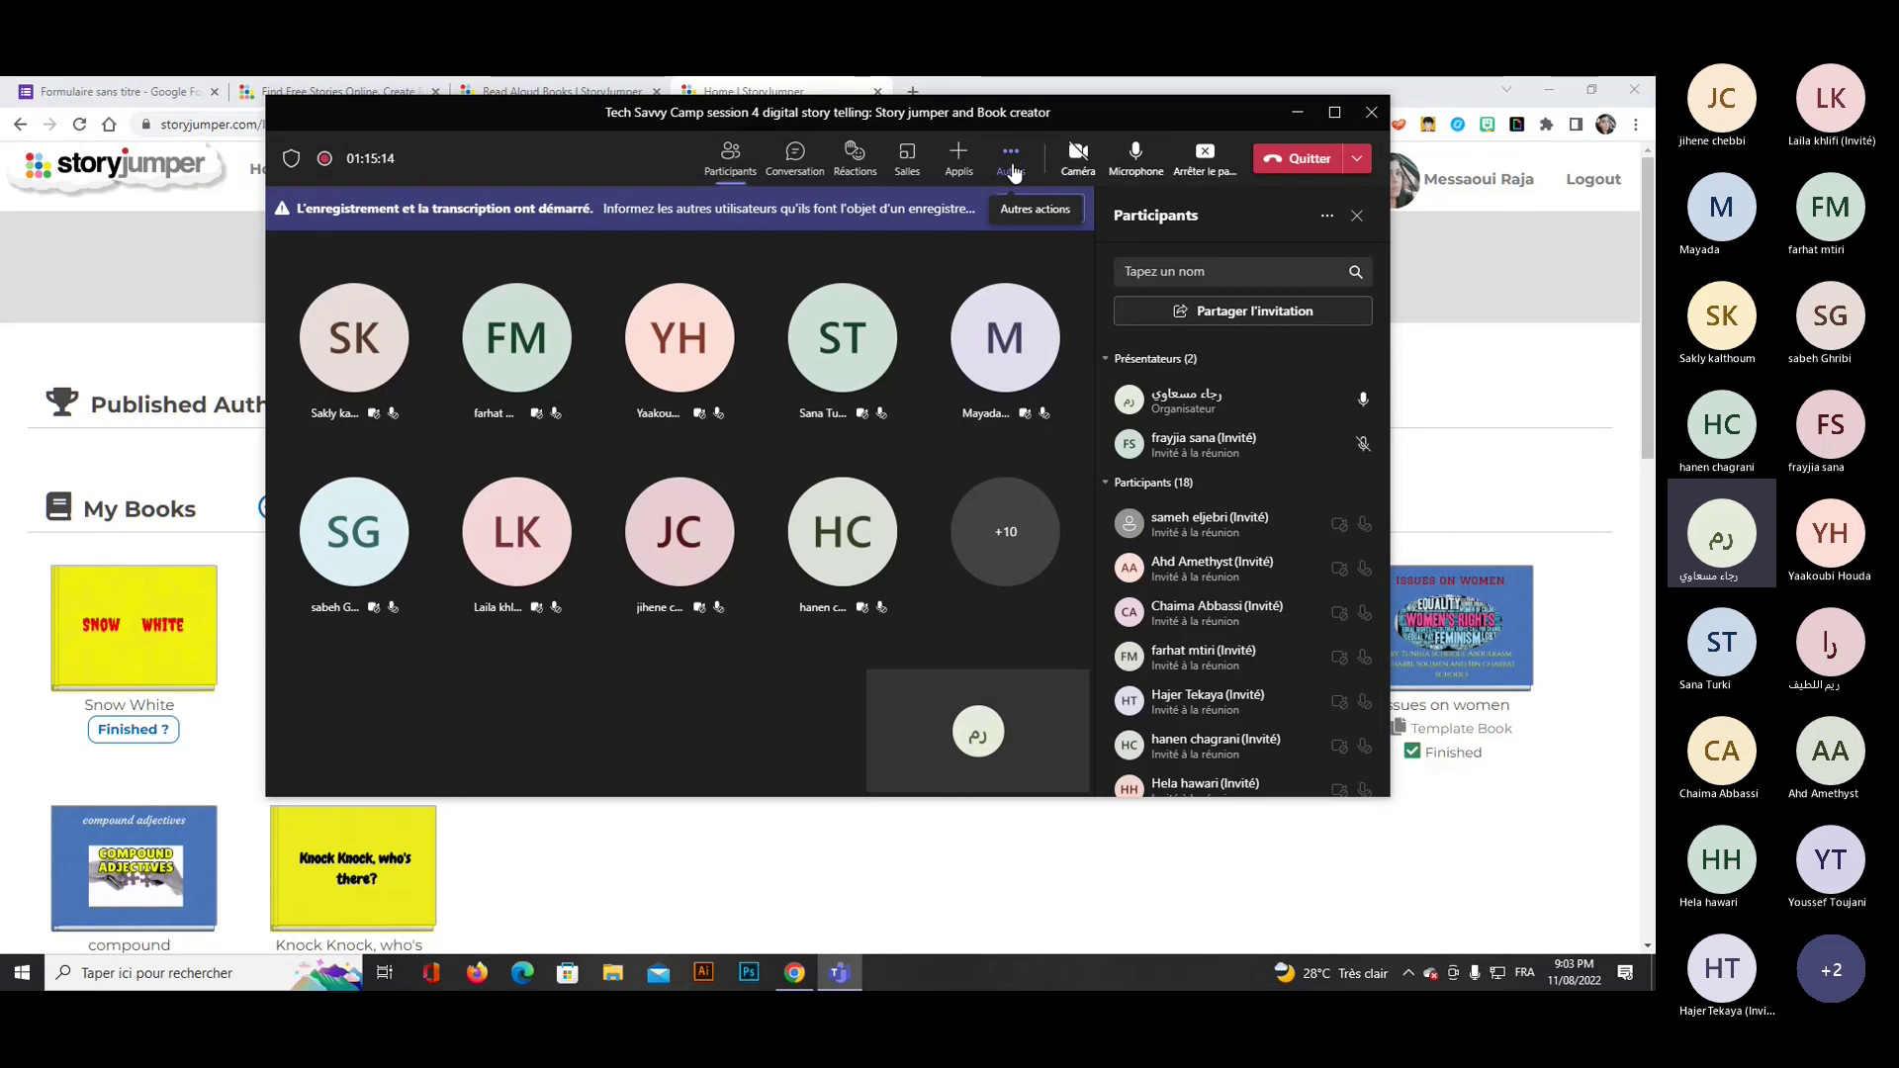
pyautogui.click(1012, 168)
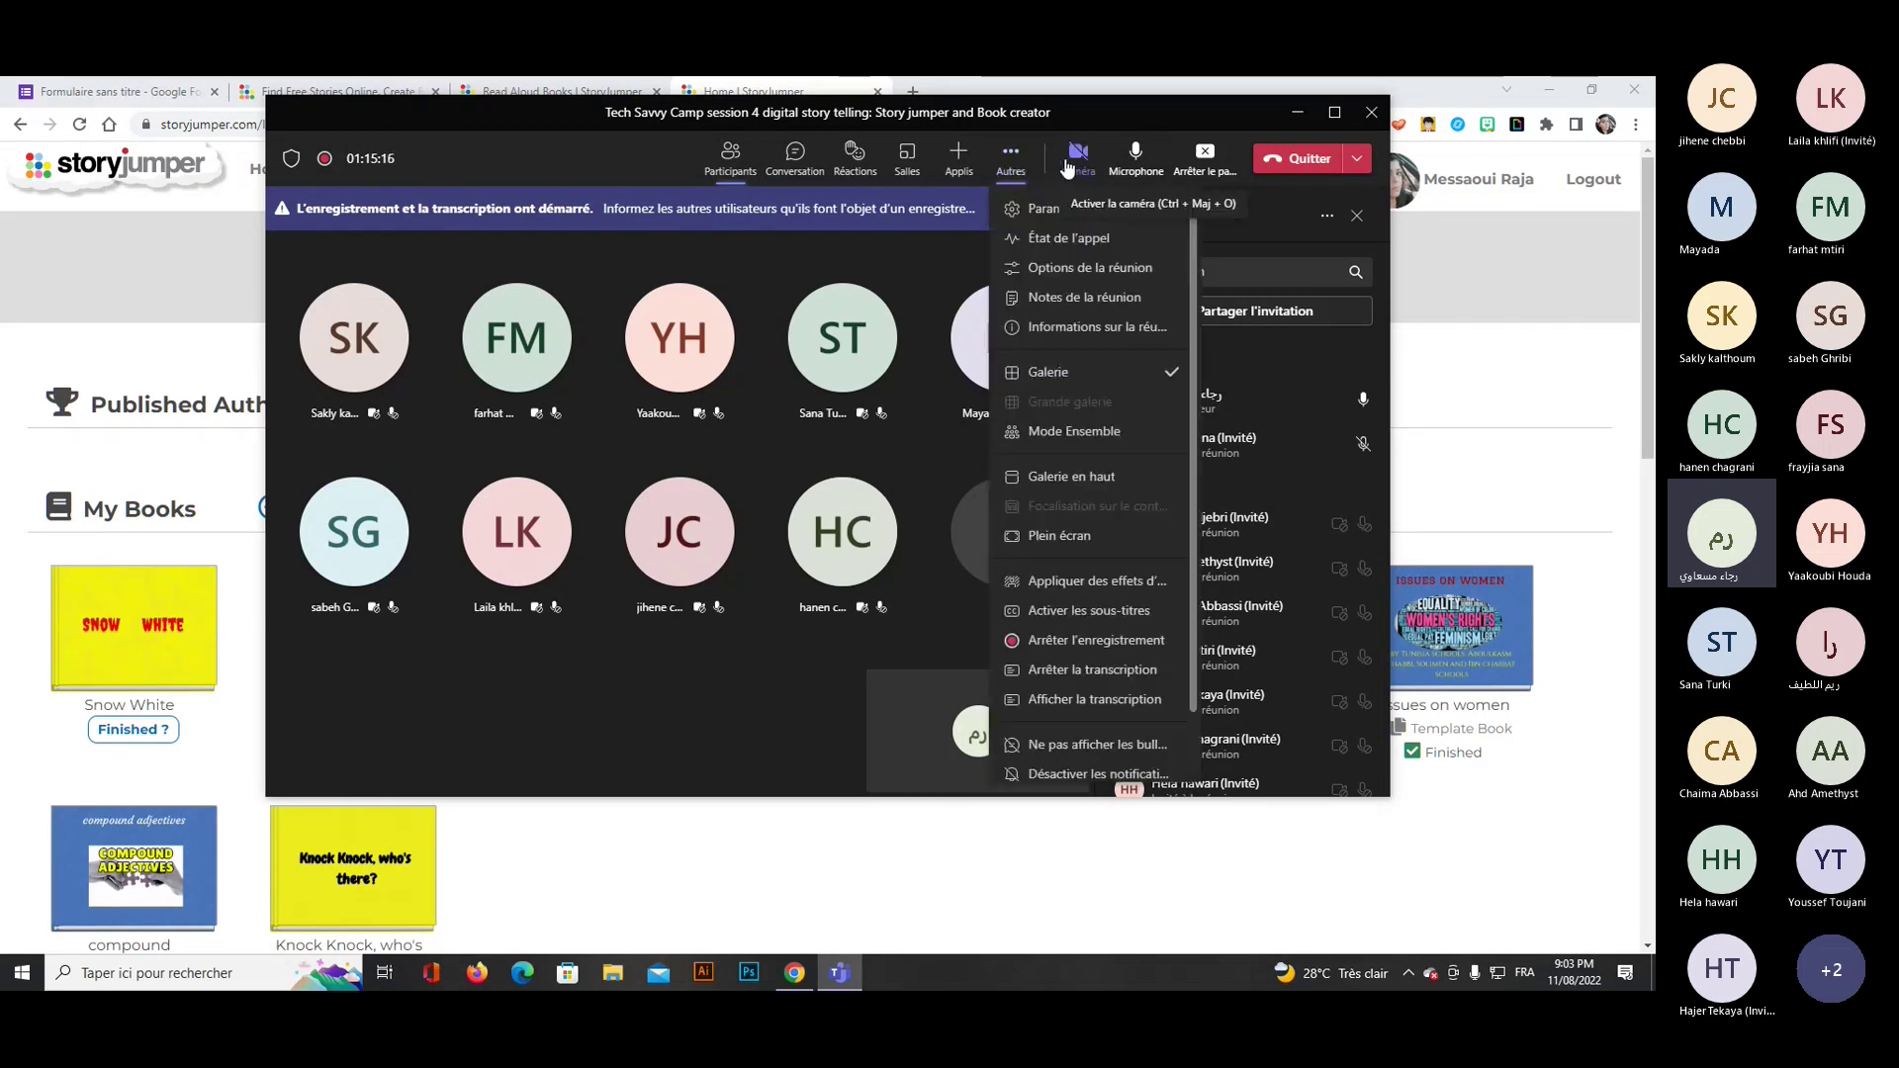